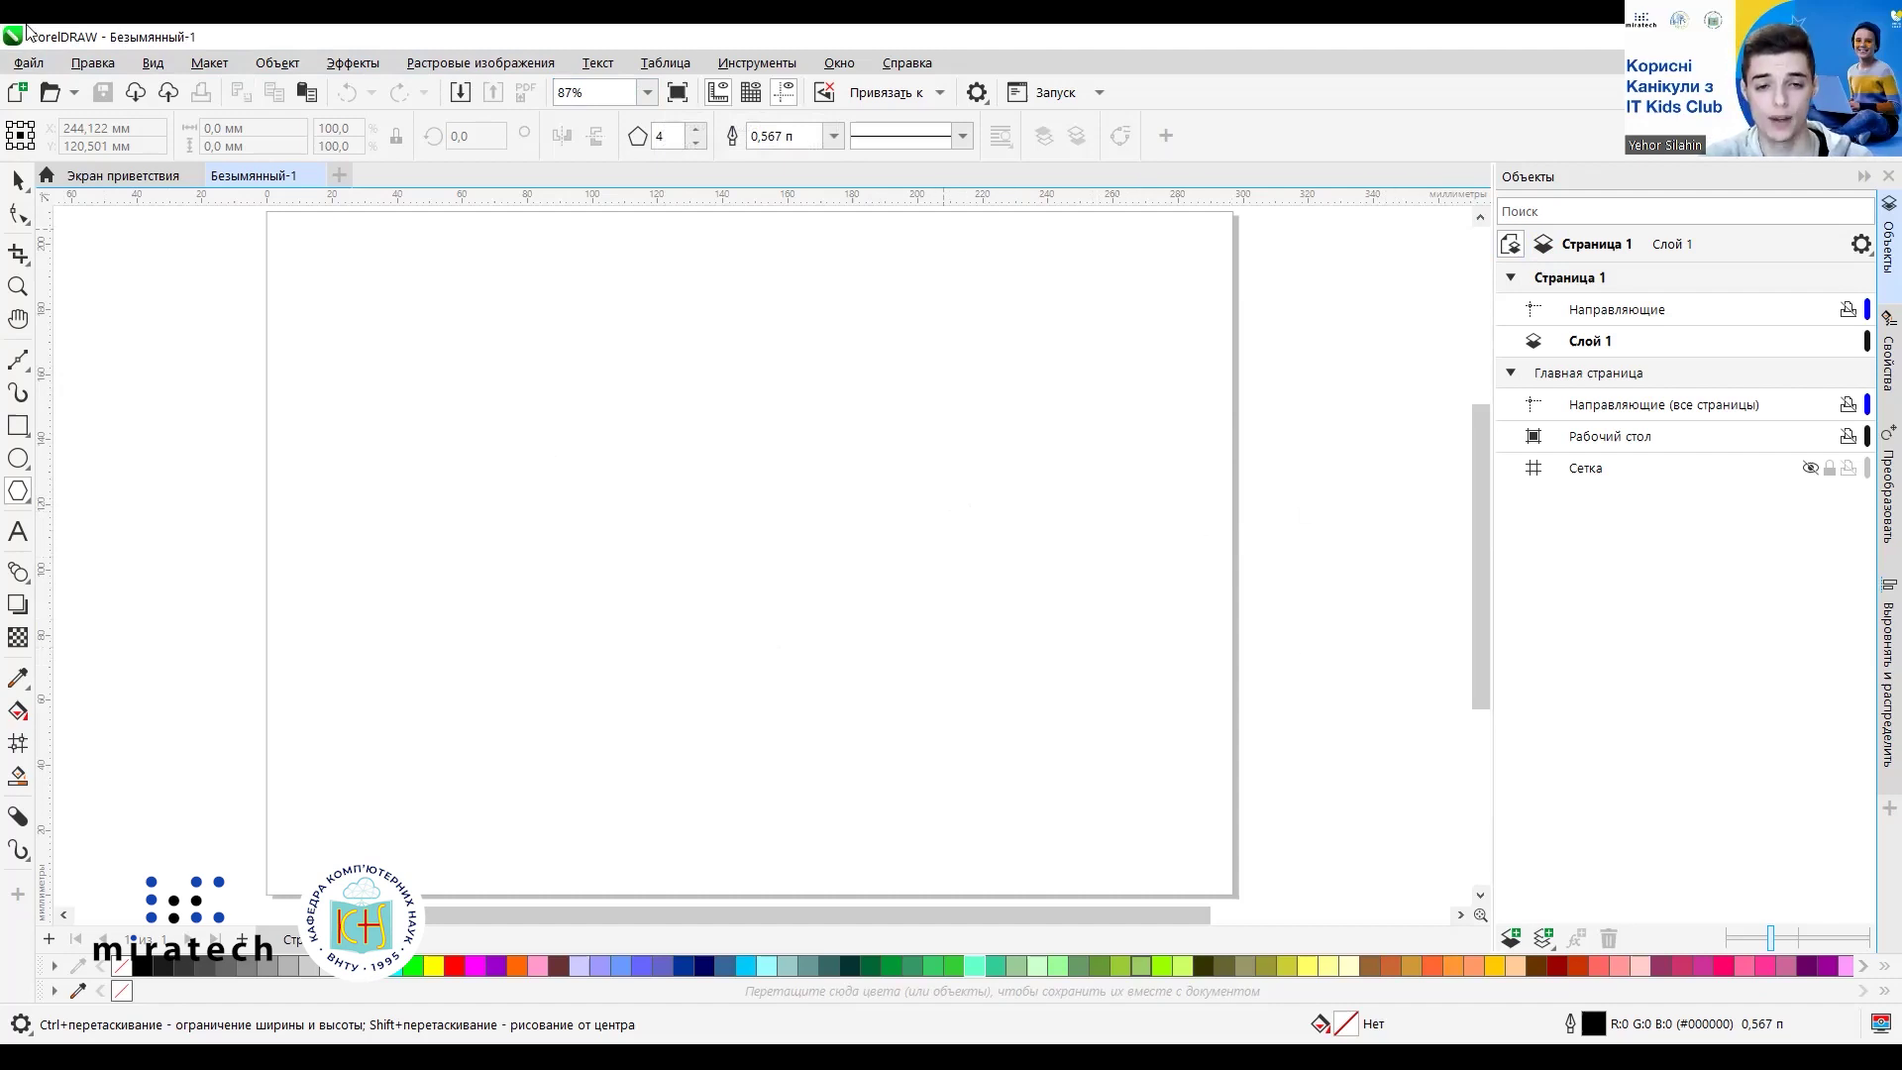
# Examine the workspace list in the options to see which workspace is active, leaving it as it is.
pyautogui.click(745, 65)
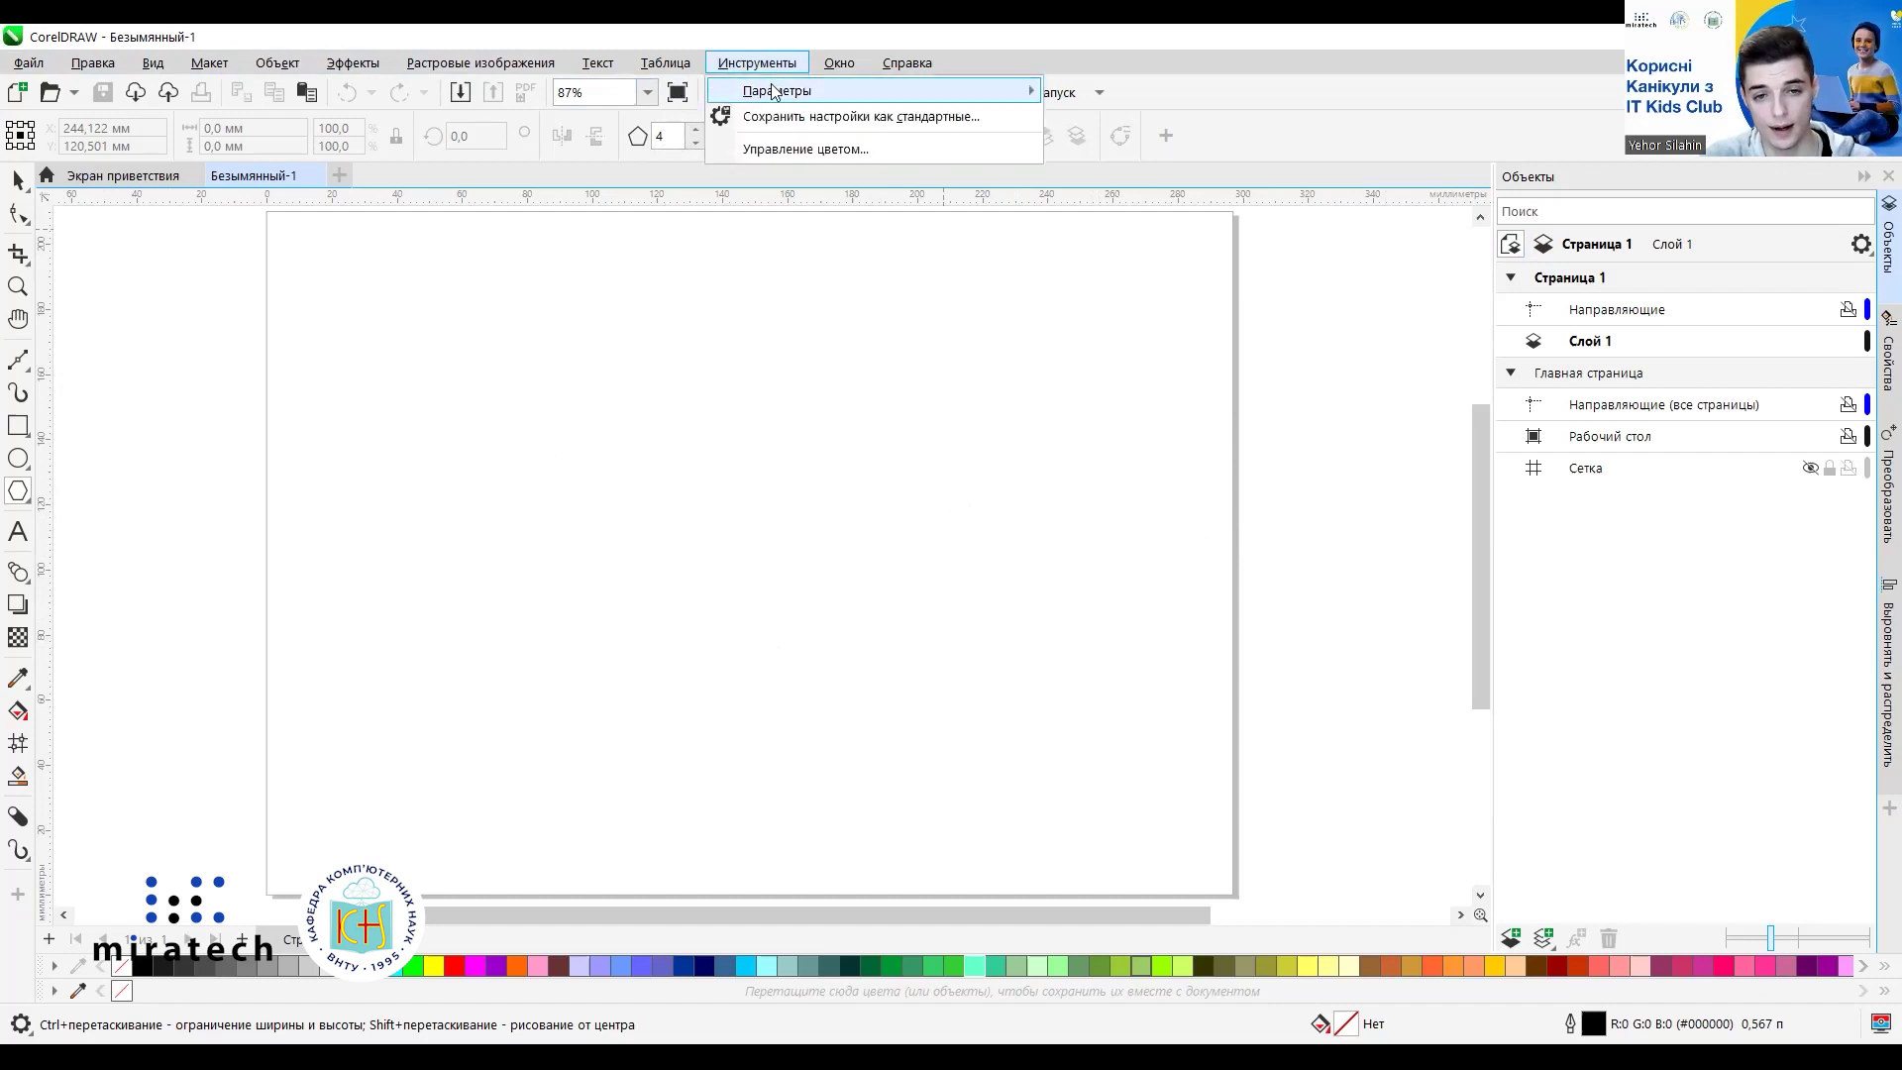
pyautogui.moveTo(775, 96)
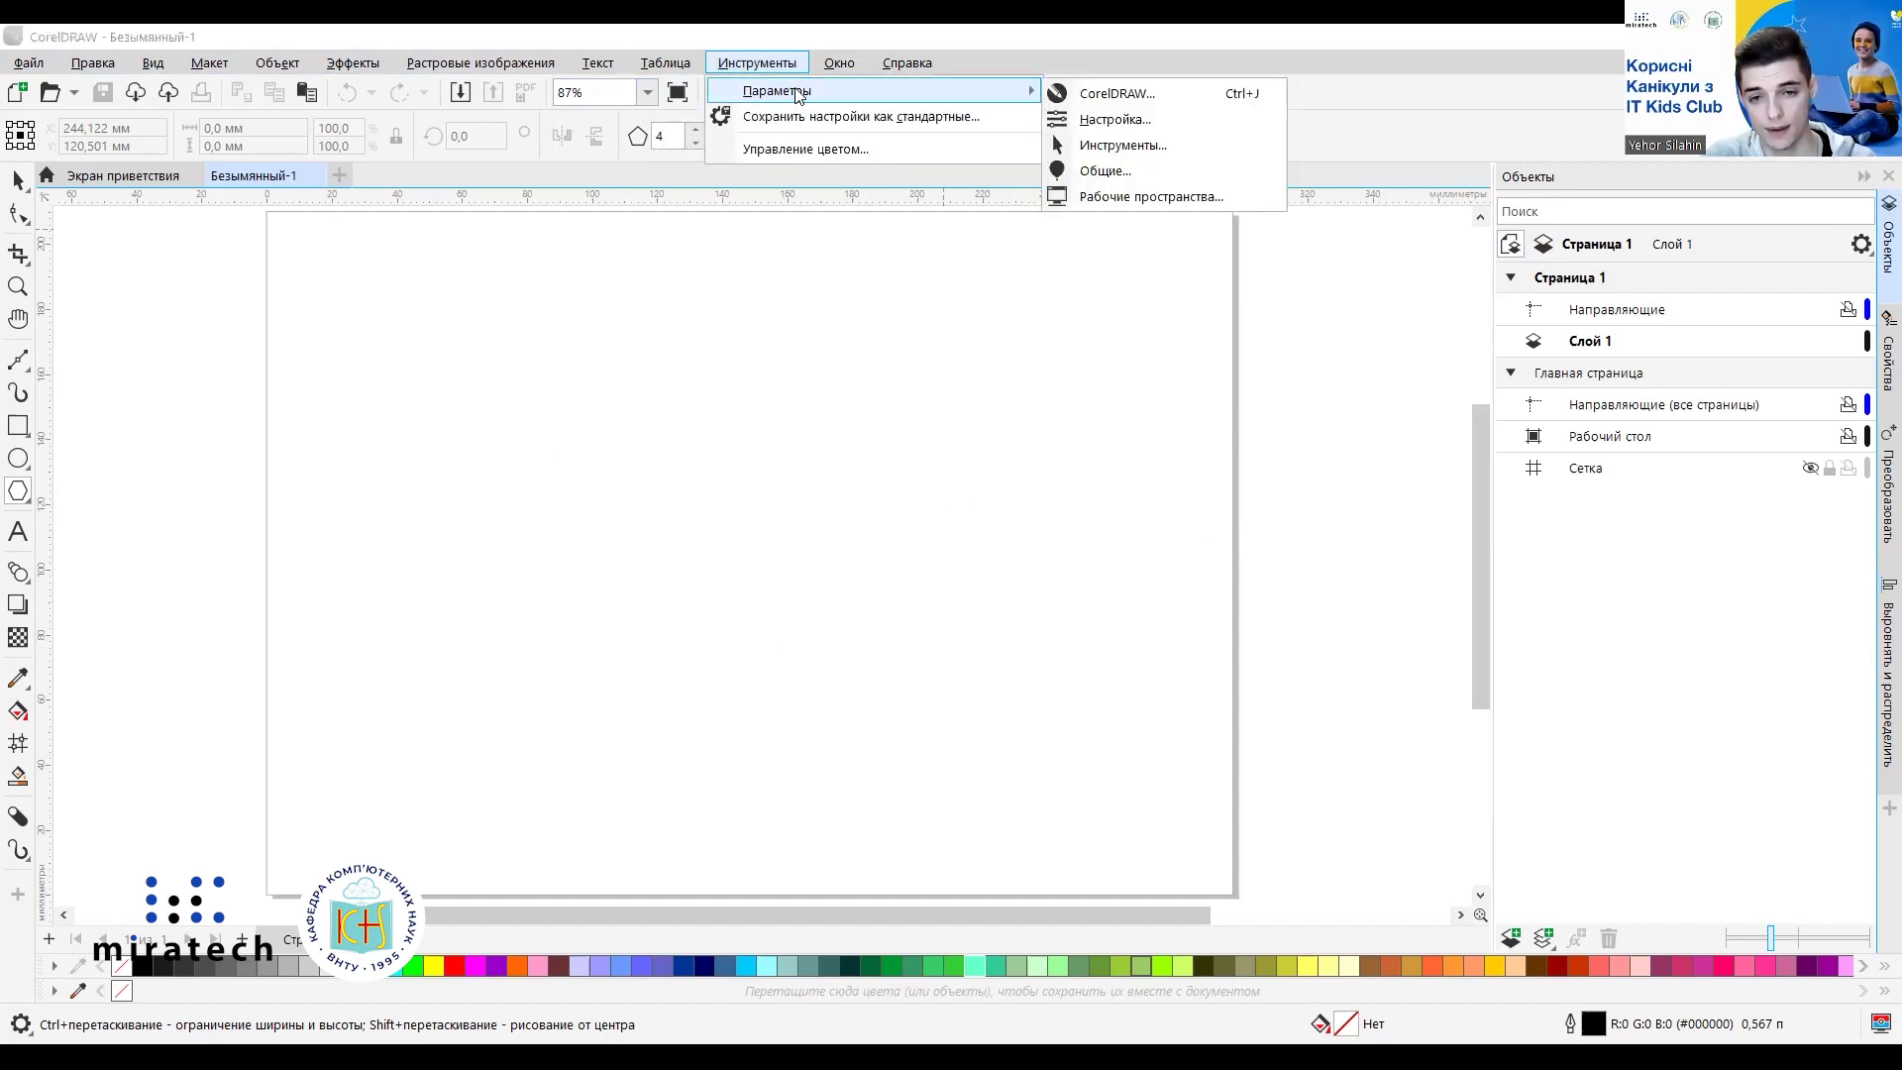
pyautogui.click(1126, 203)
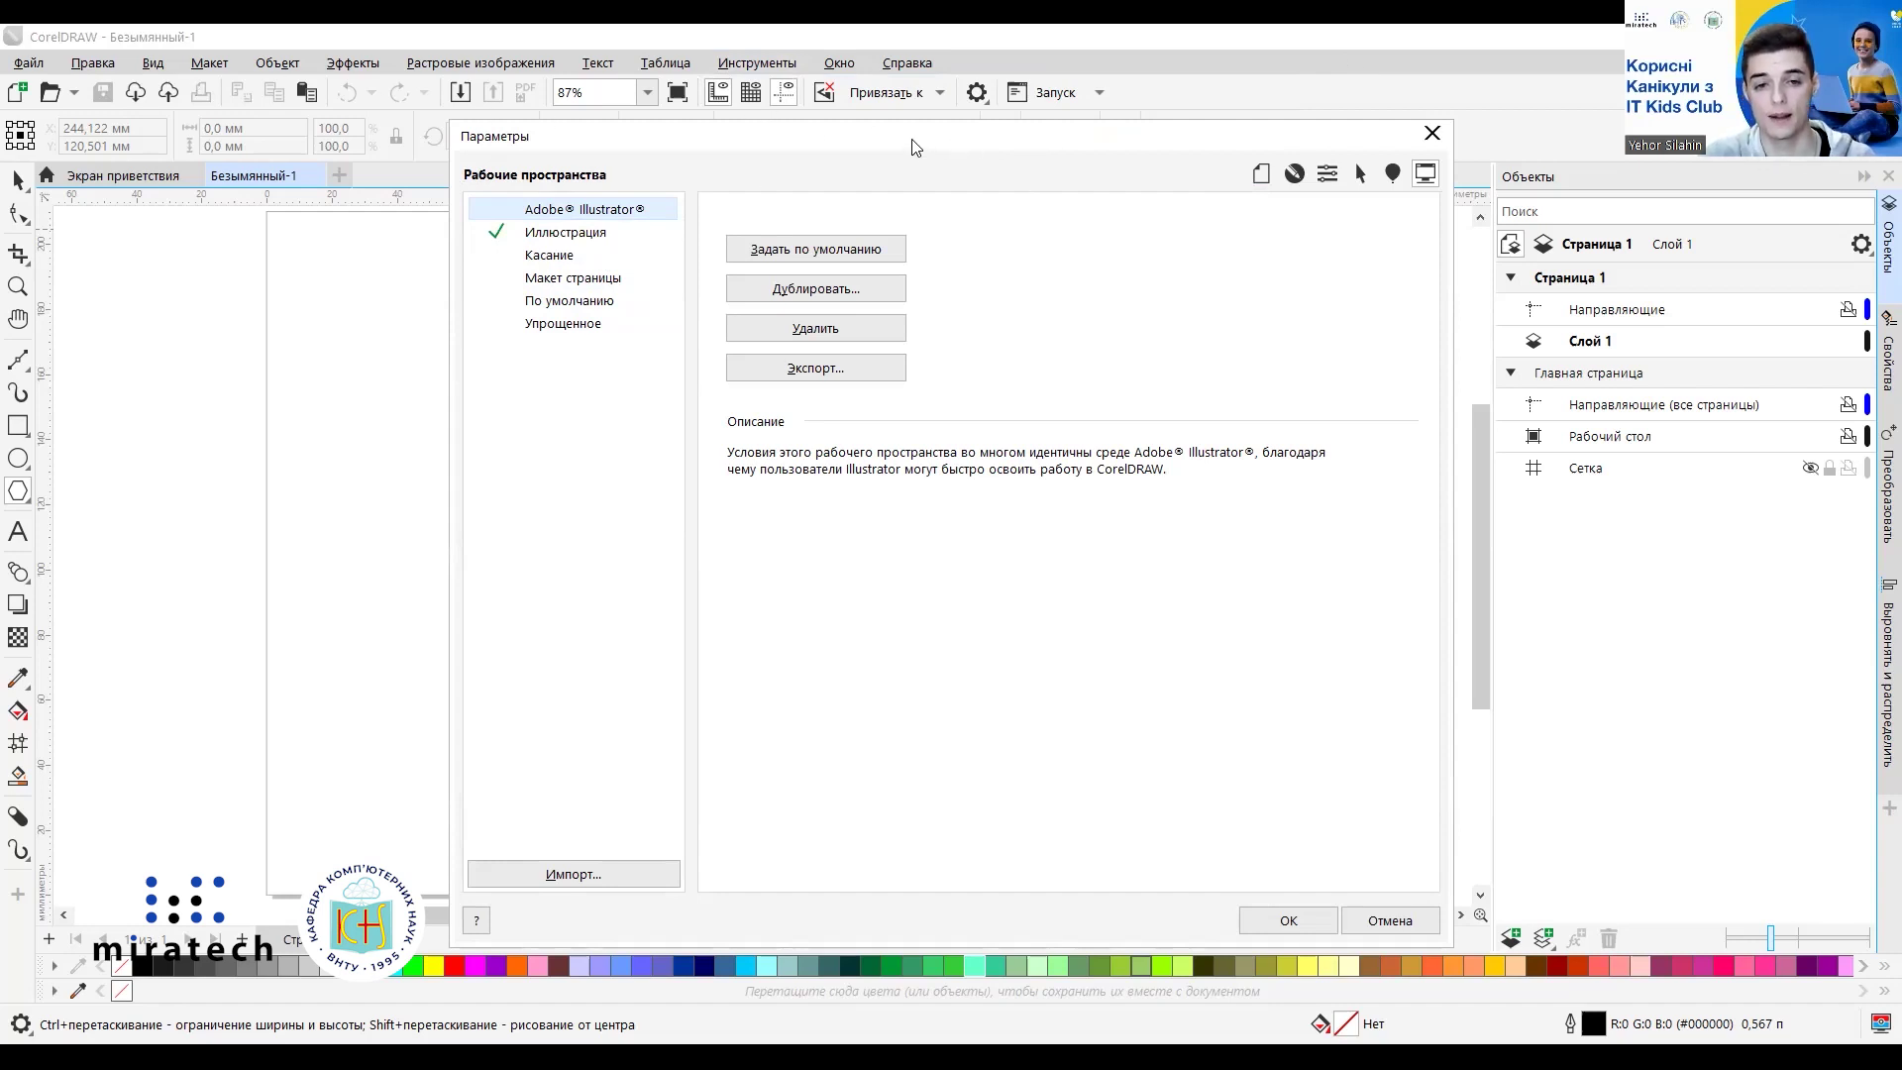
pyautogui.moveTo(824, 156); pyautogui.dragTo(733, 166)
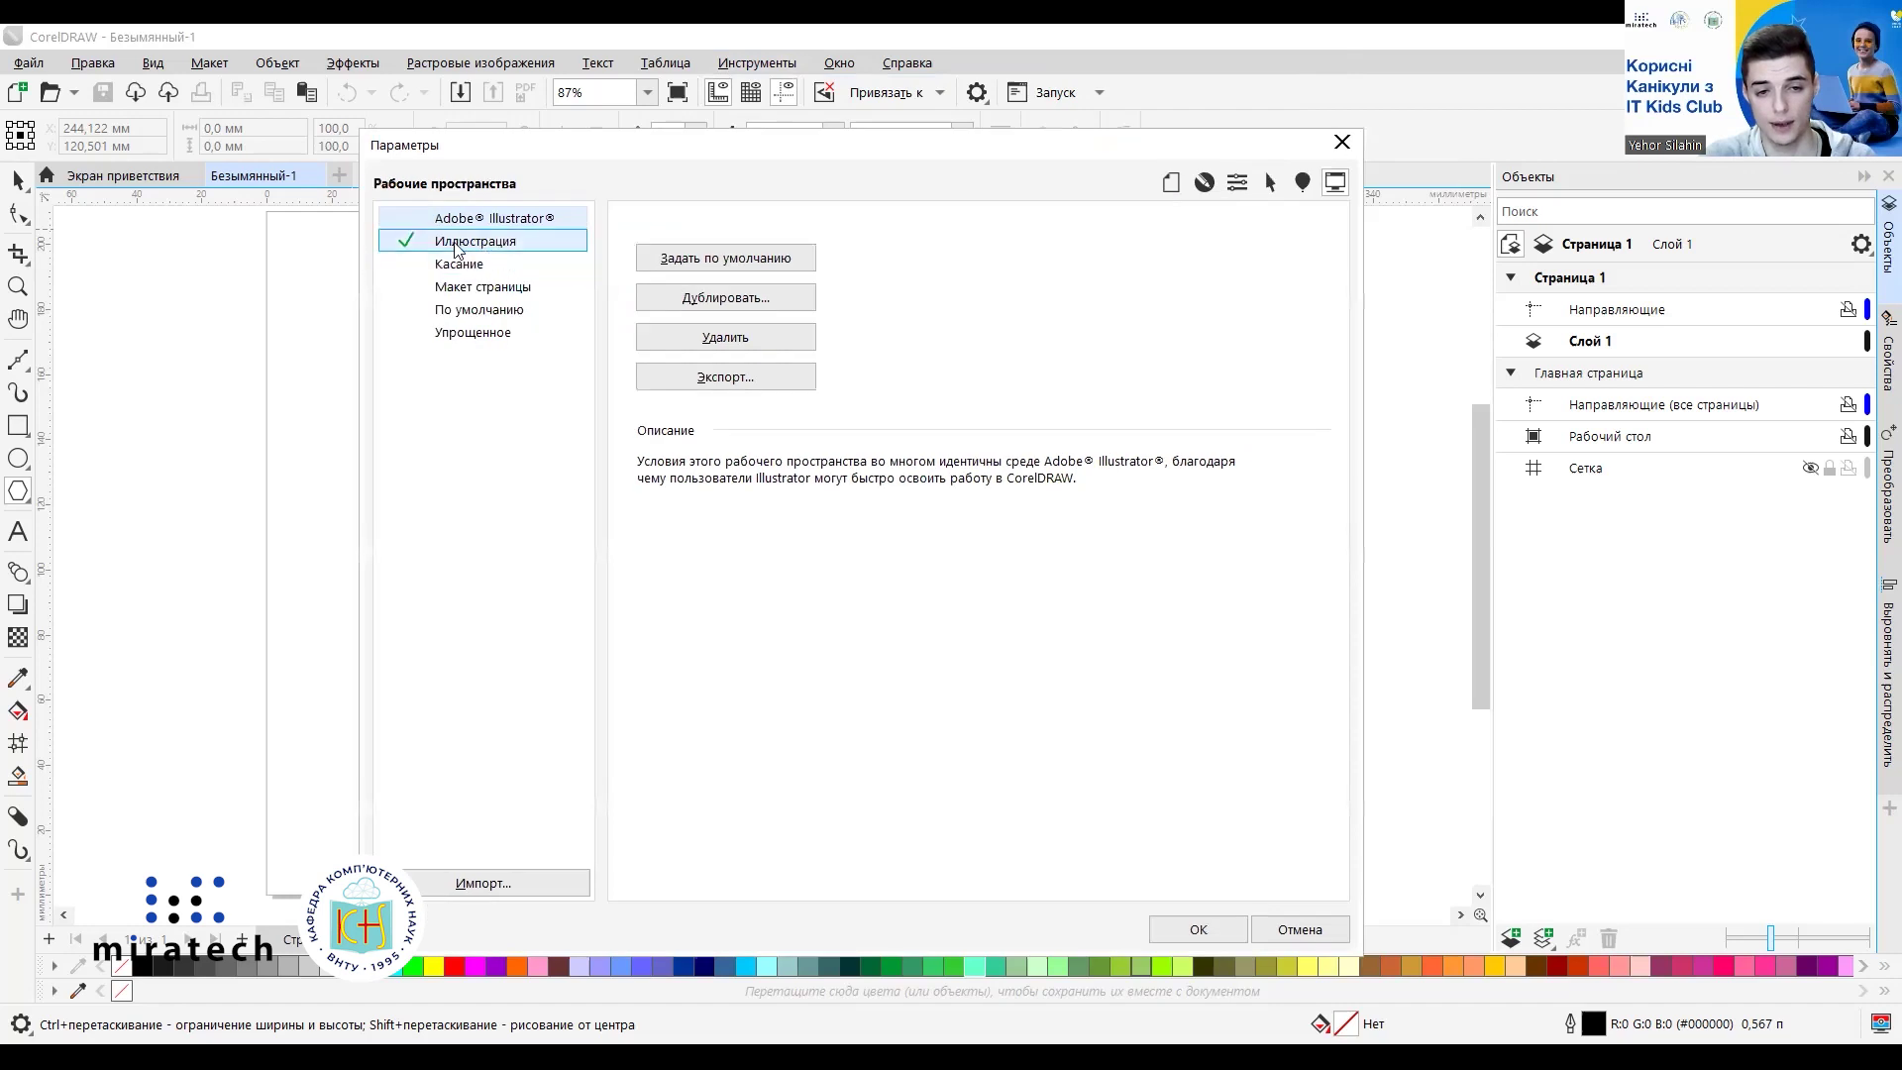
pyautogui.click(1342, 144)
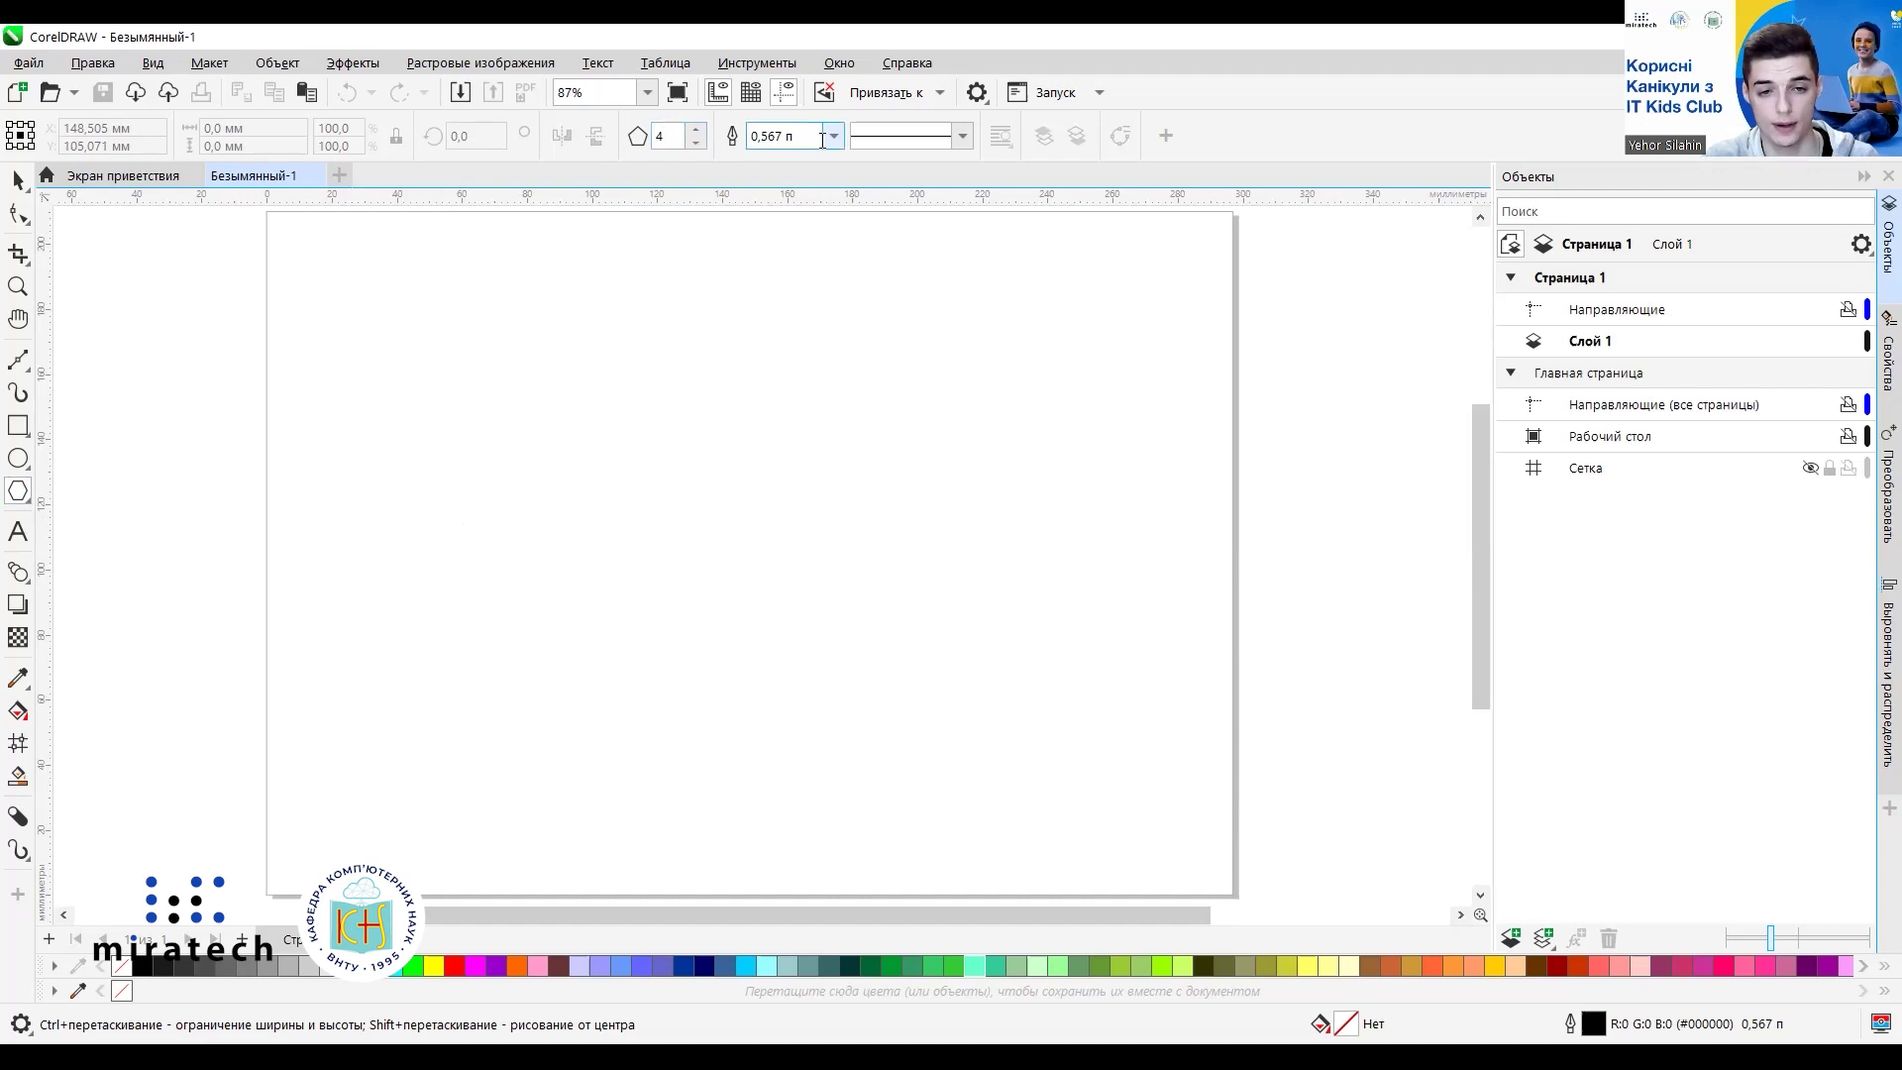
# Draw a flat four-sided polygon about 100 mm wide and 20 mm high in the lower left part of the page.
pyautogui.click(694, 148)
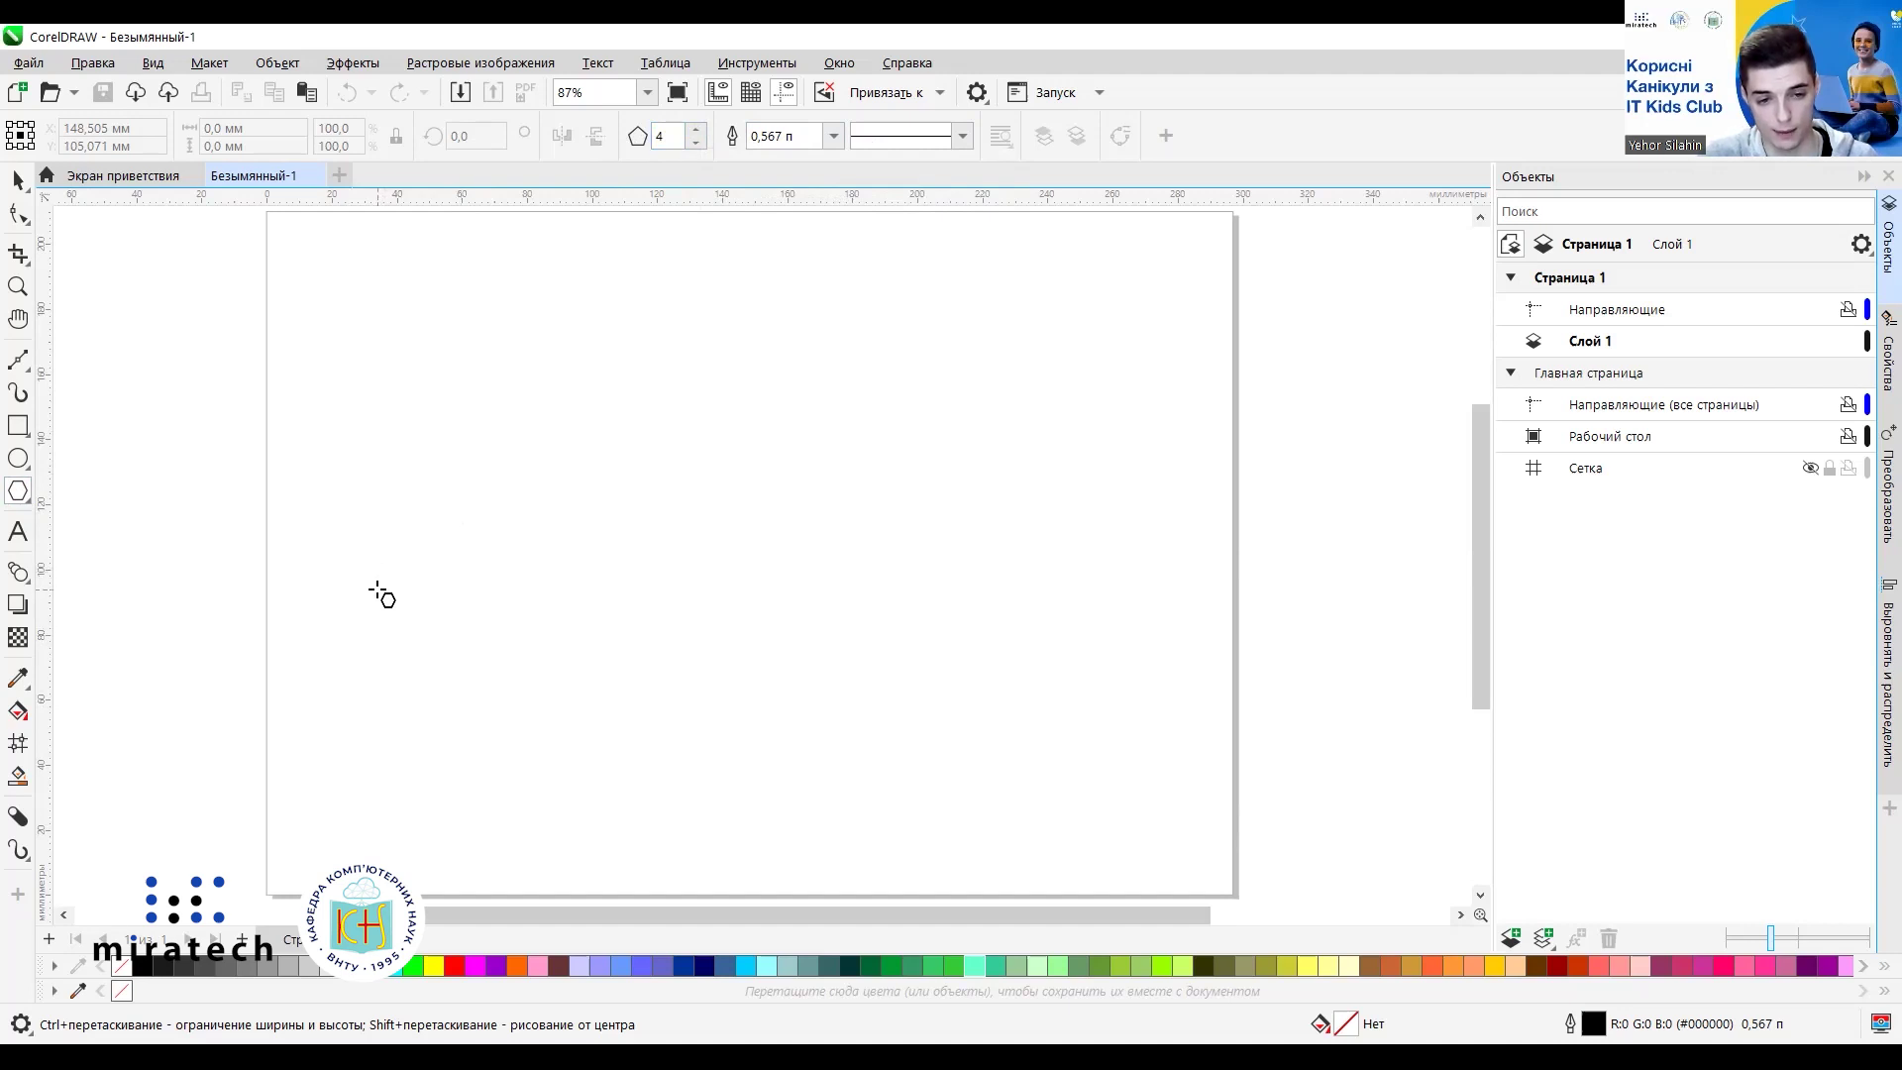
pyautogui.moveTo(384, 610); pyautogui.dragTo(708, 676)
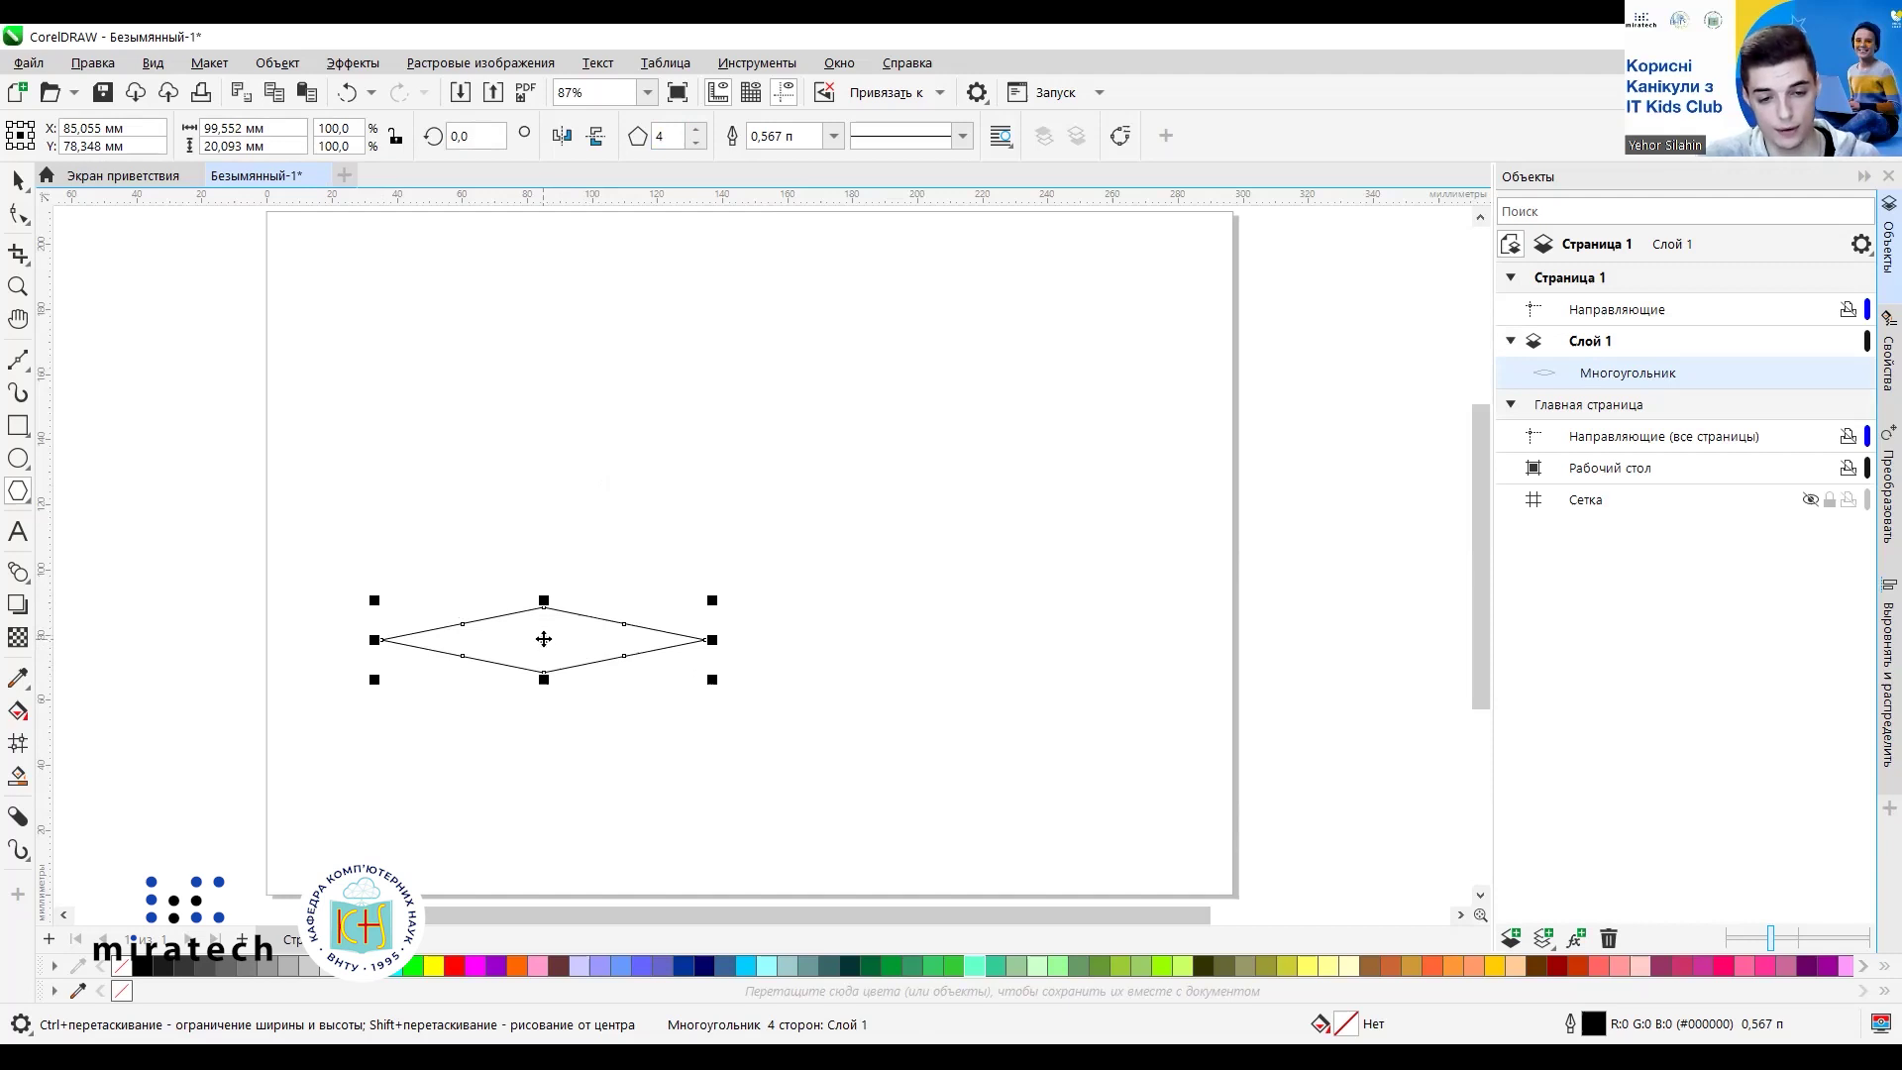
# Move the rhombus's rotation centre to its right corner and create a copy rotated about 10° clockwise around it.
pyautogui.click(543, 639)
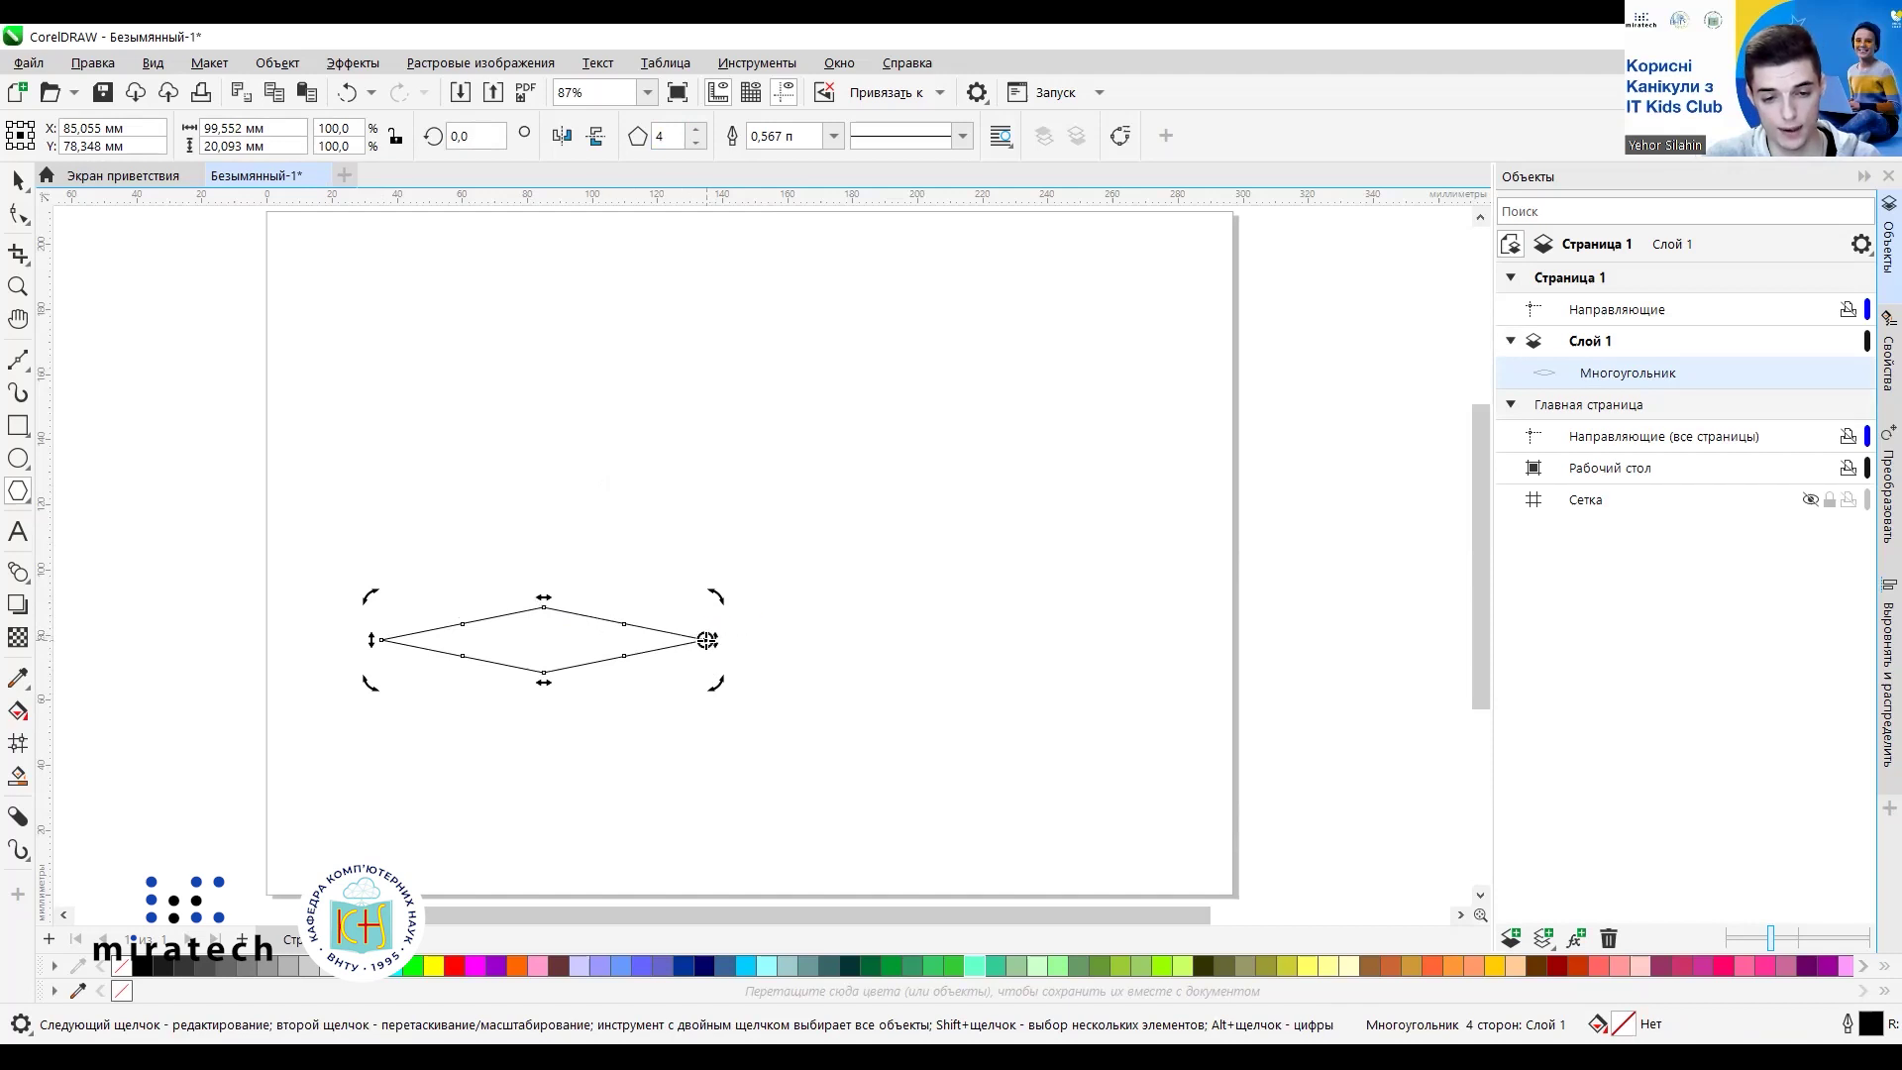
pyautogui.moveTo(701, 642); pyautogui.dragTo(705, 640)
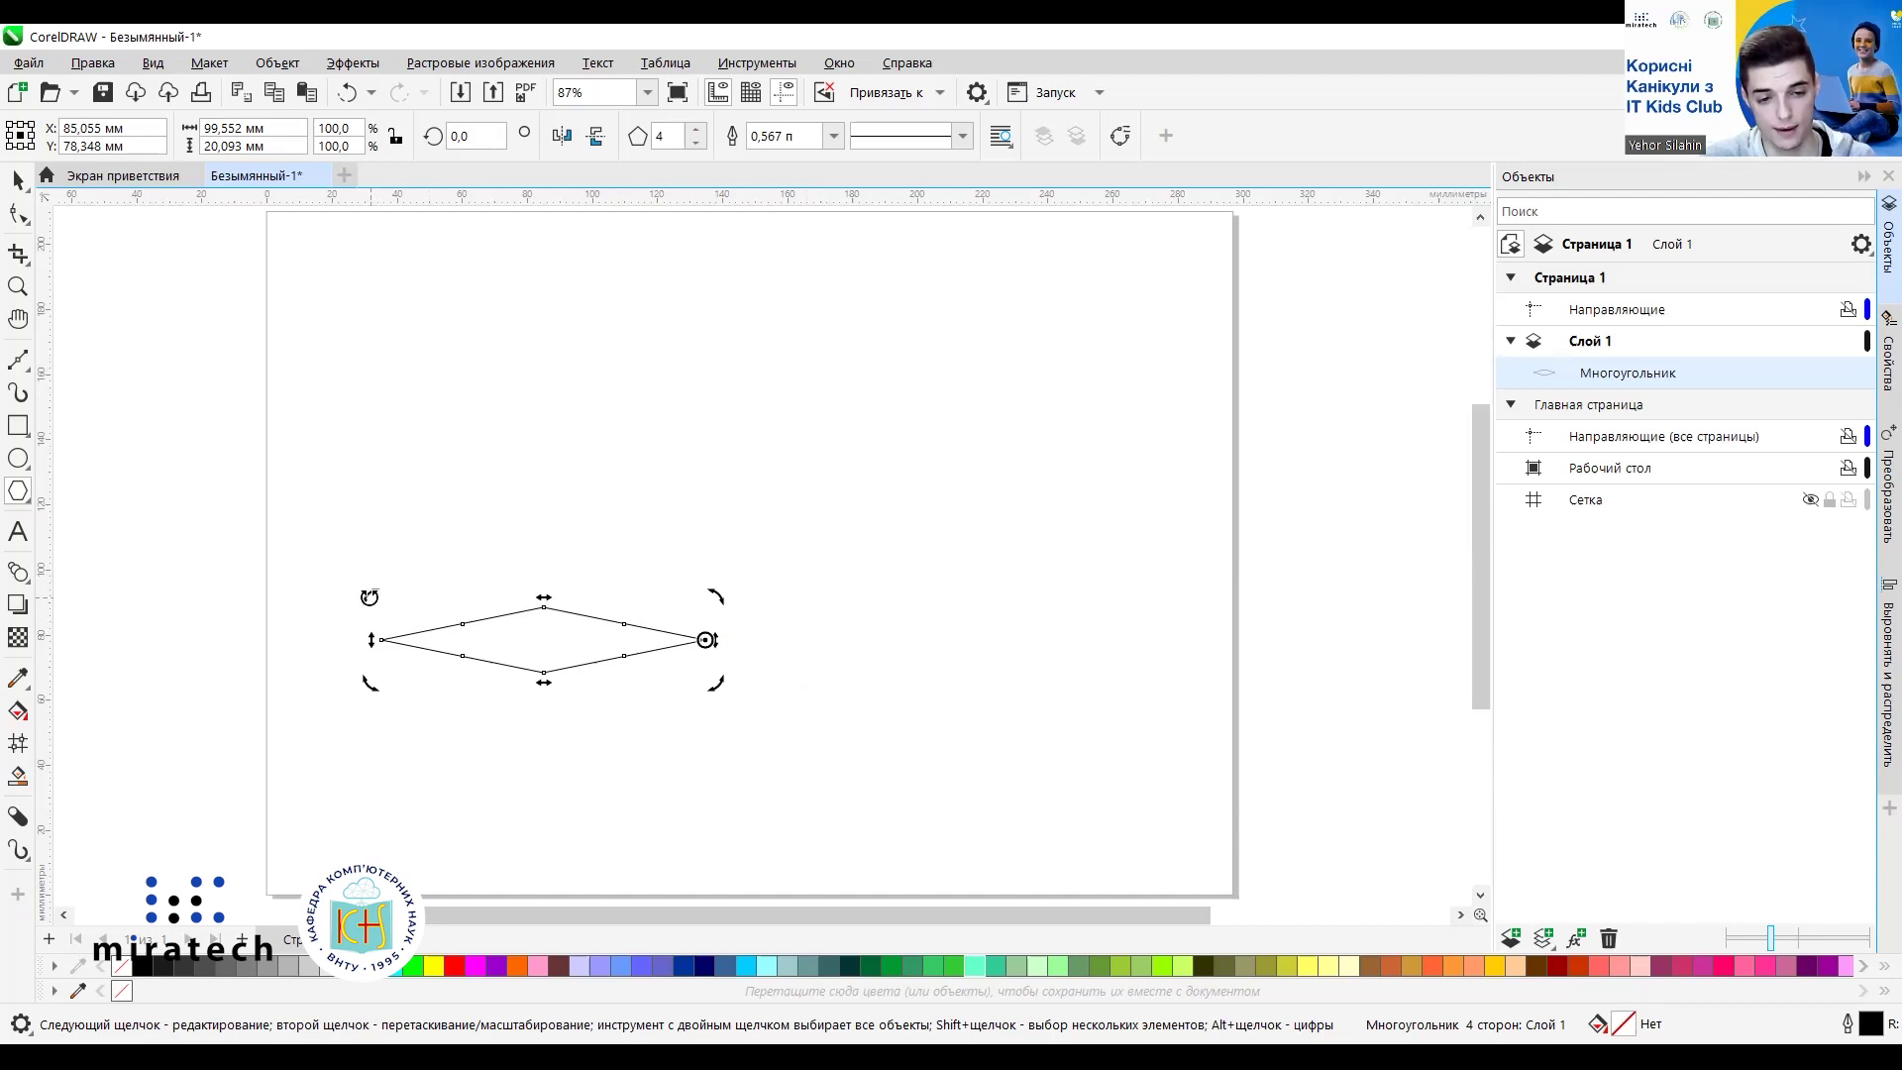
pyautogui.moveTo(369, 595); pyautogui.dragTo(418, 551)
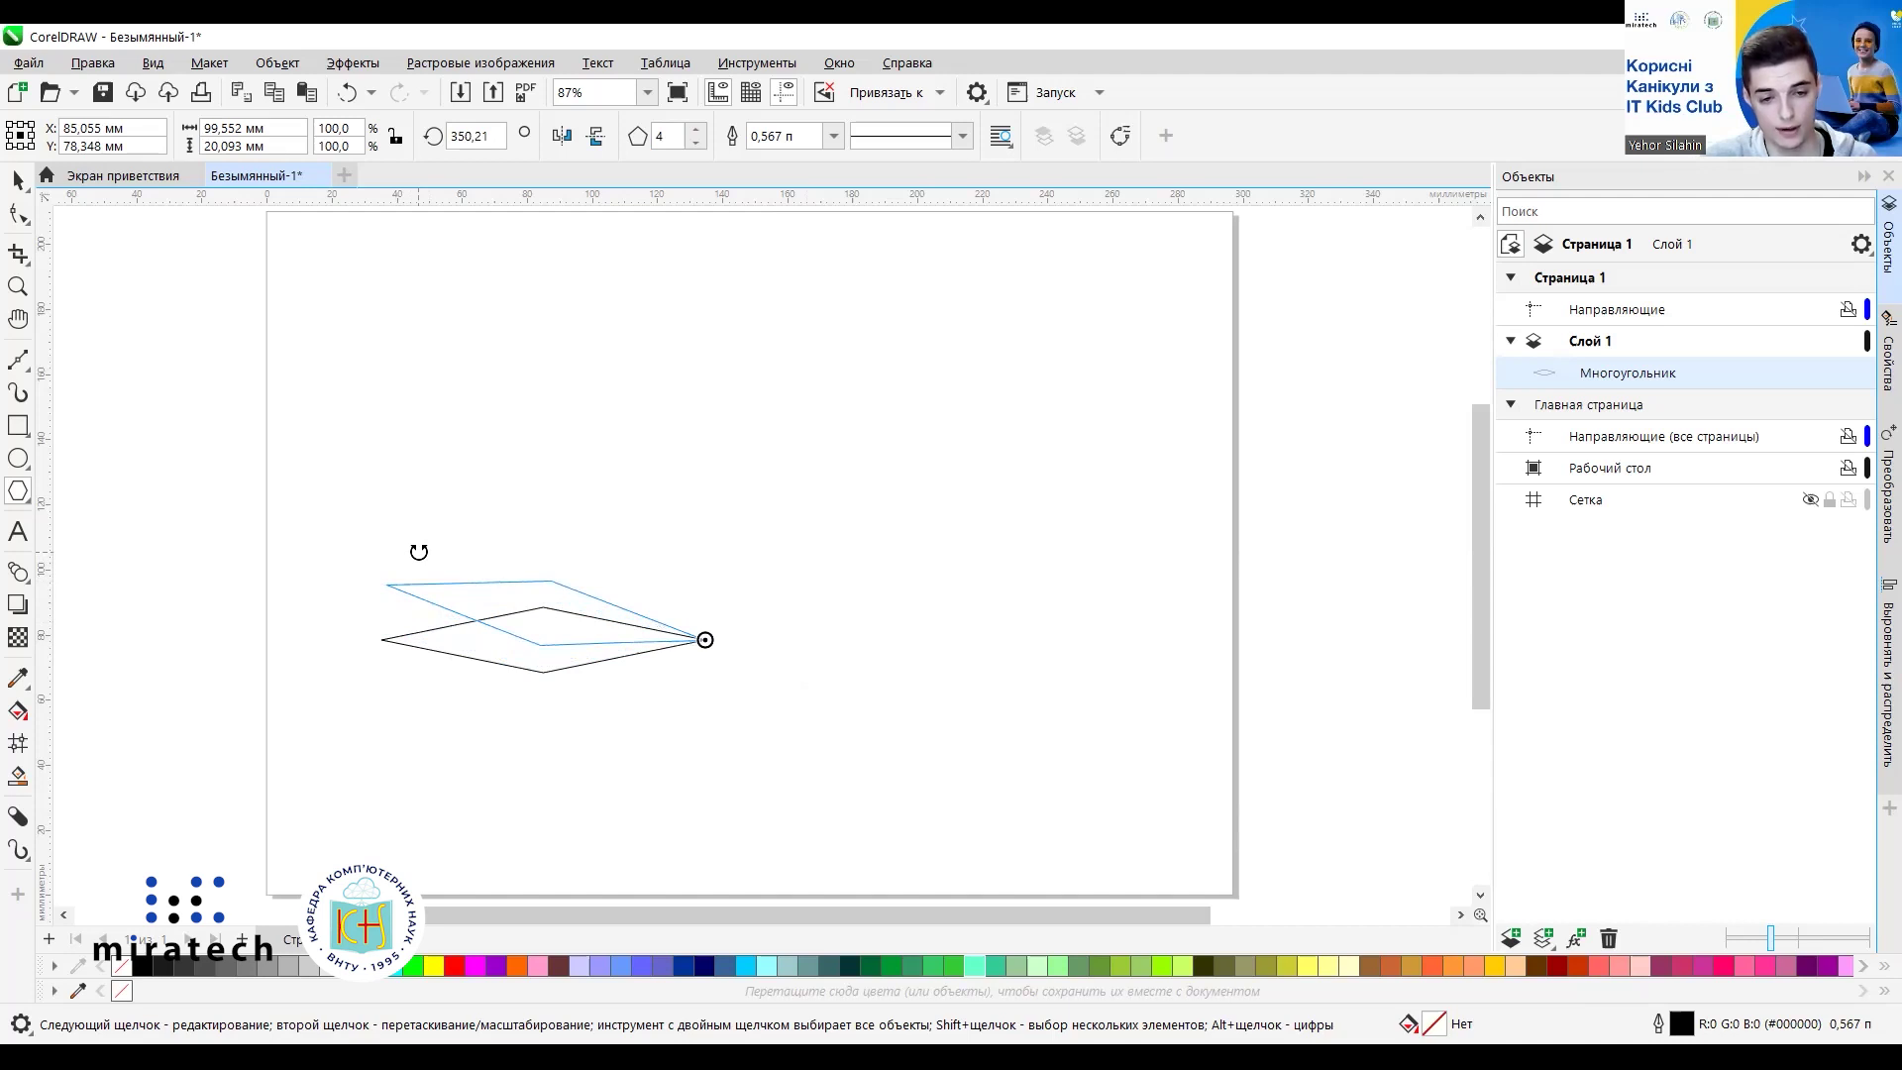
pyautogui.moveTo(418, 552); pyautogui.dragTo(420, 552)
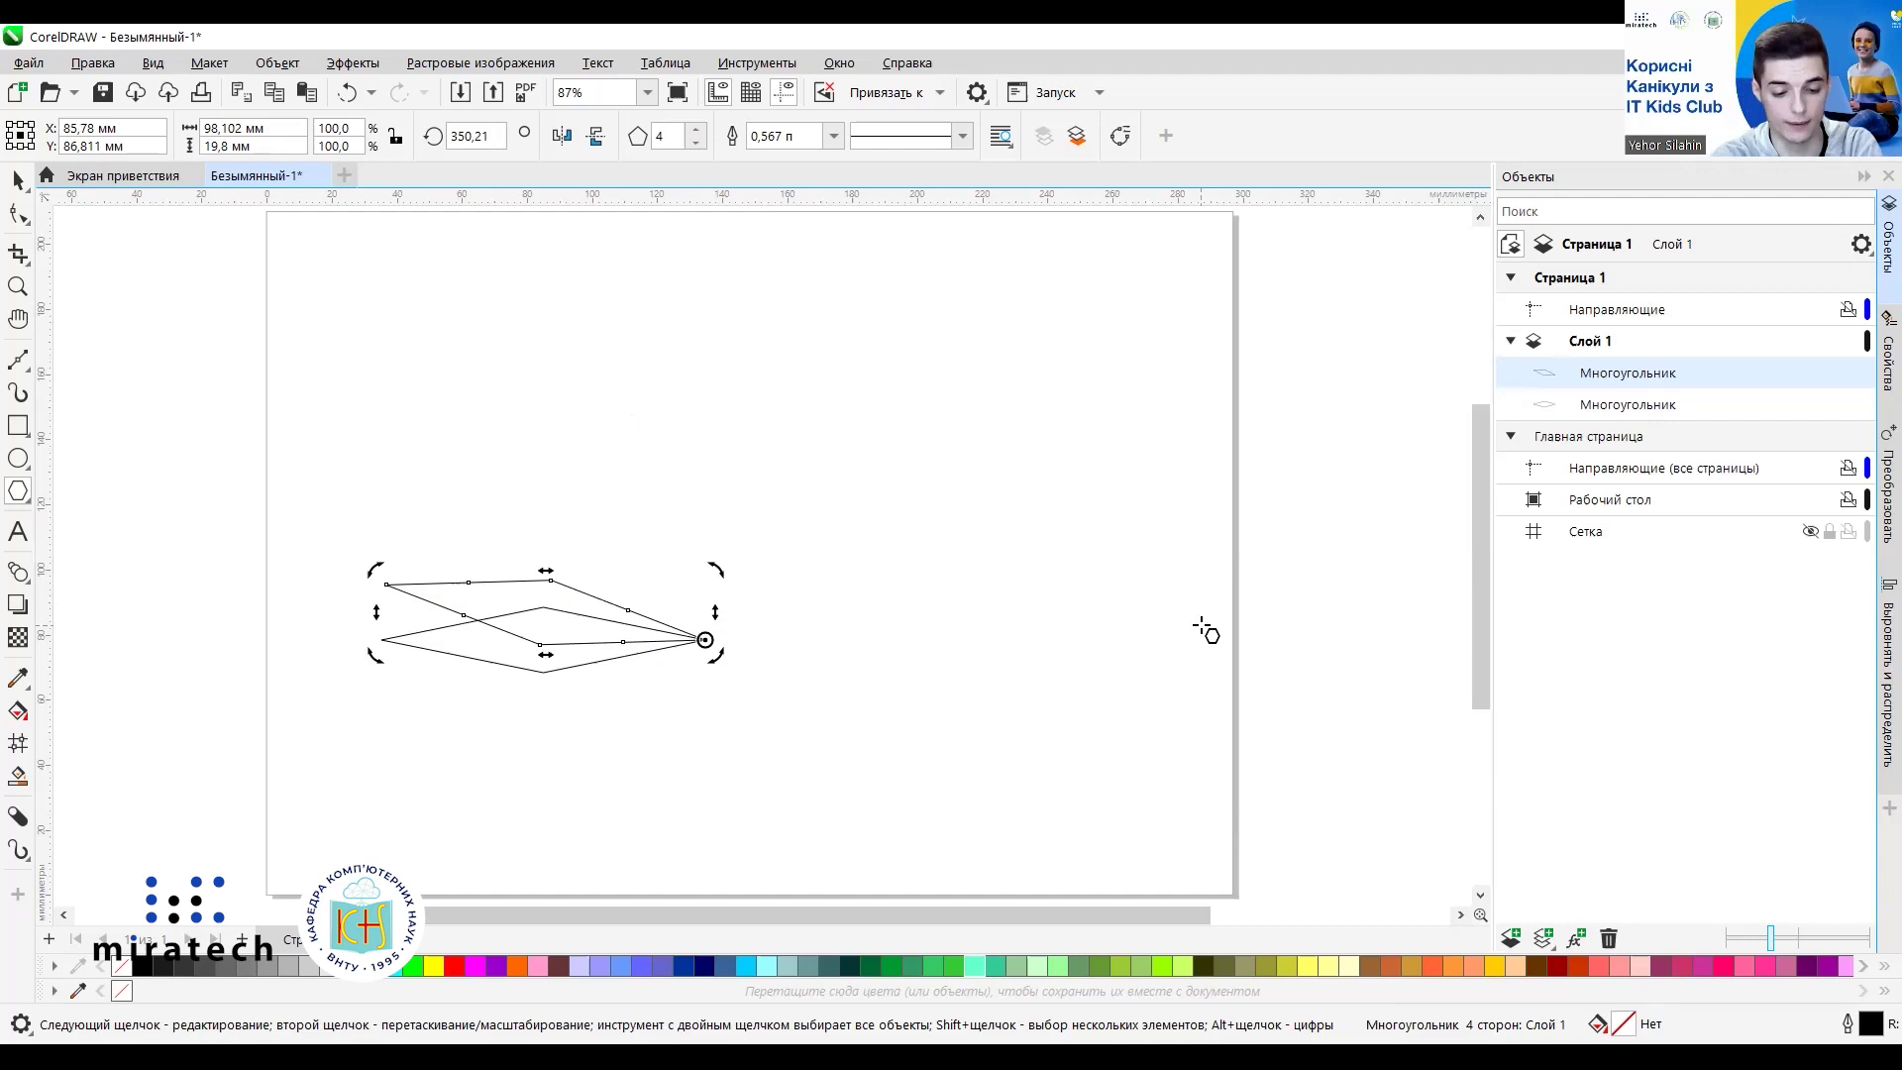
# Repeat the rotated duplication seven more times to build a fan of nine rhombuses around the shared corner.
pyautogui.hotkey('ctrl', 'r')
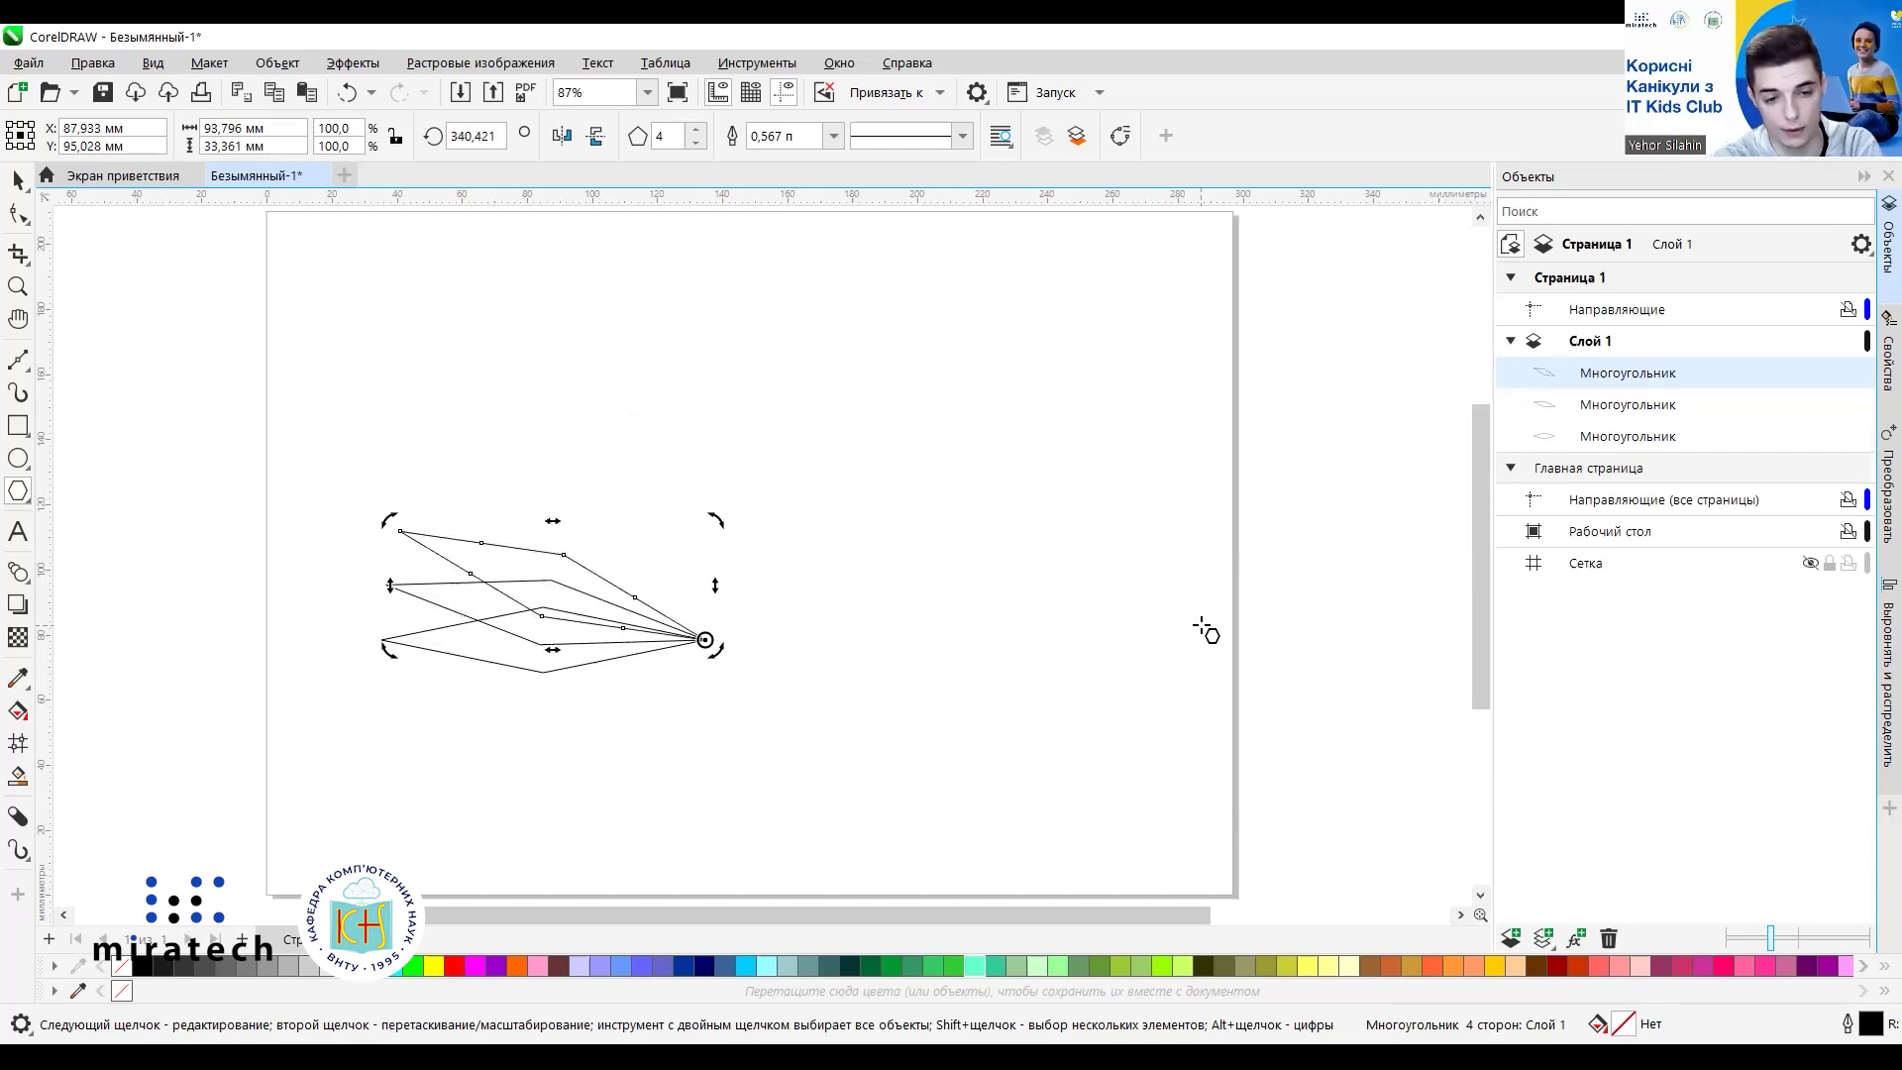
pyautogui.hotkey('ctrl', 'r')
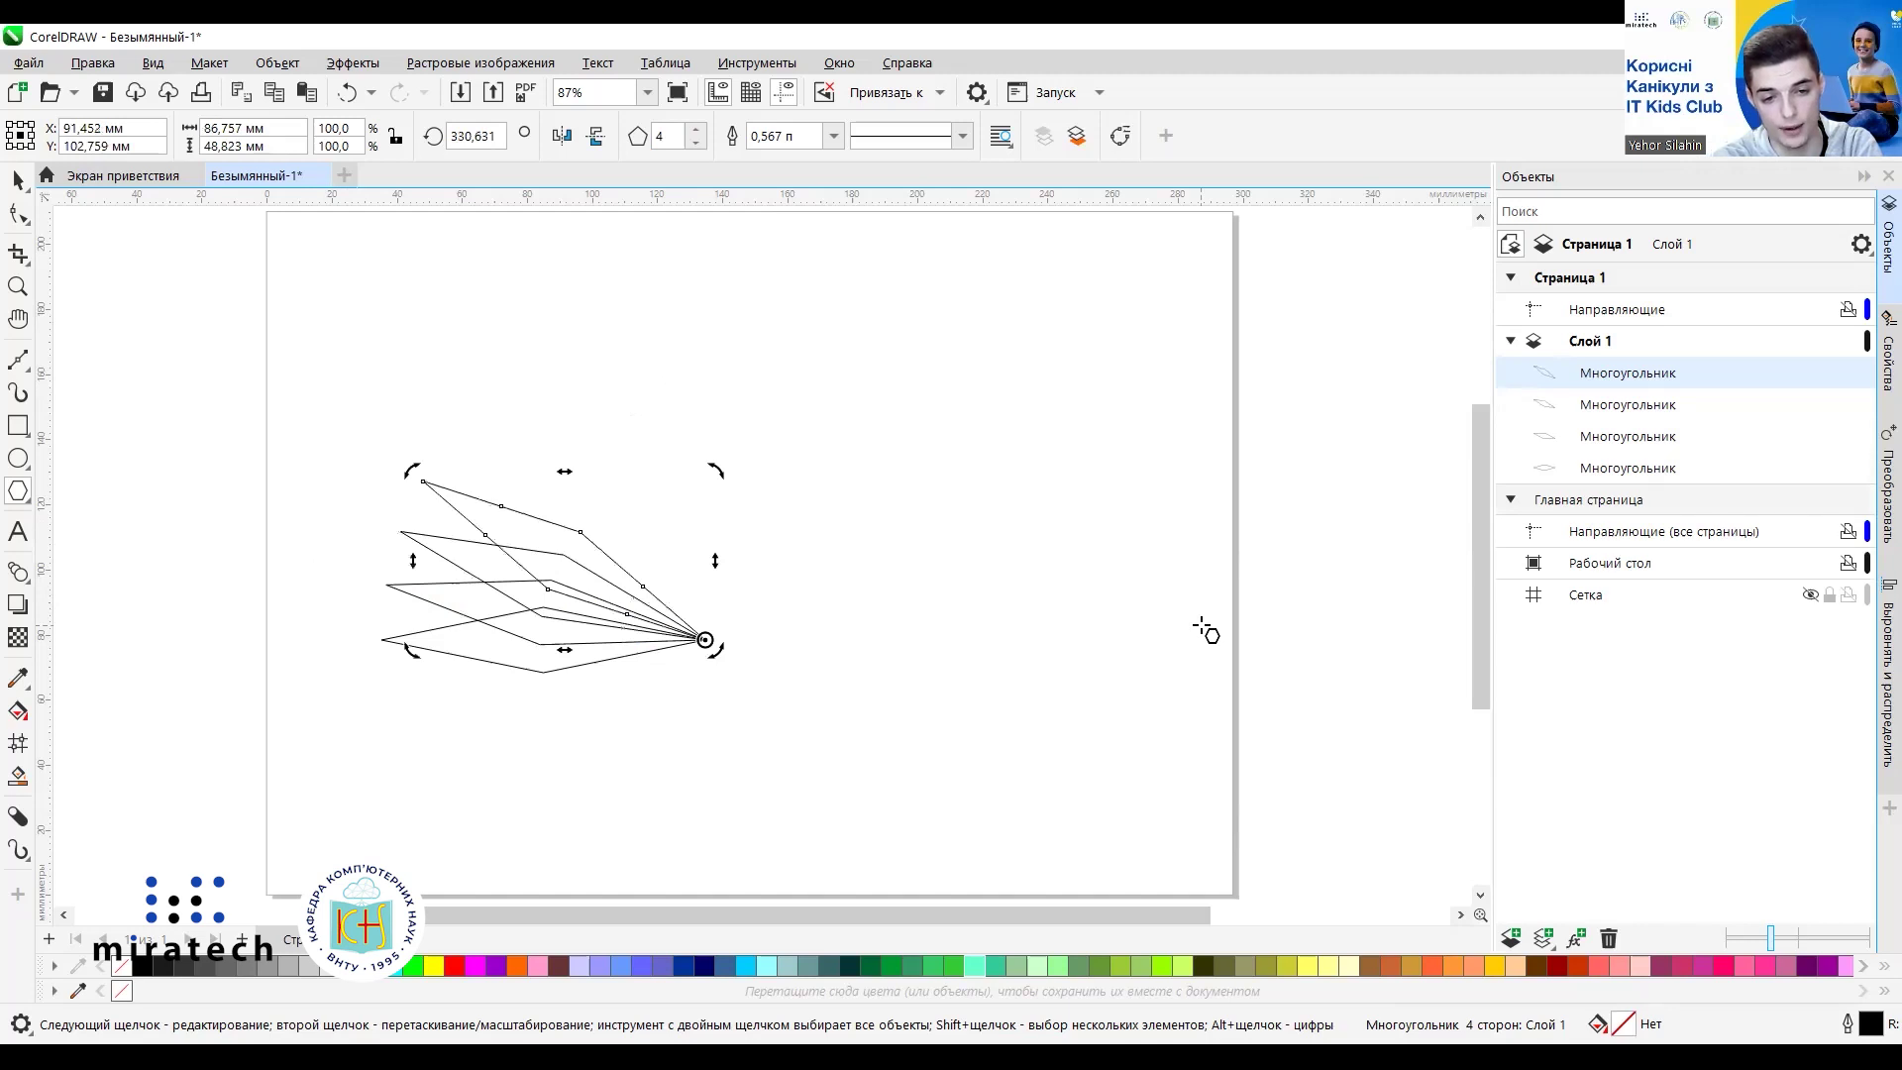
pyautogui.hotkey('ctrl', 'r')
pyautogui.hotkey('ctrl', 'r')
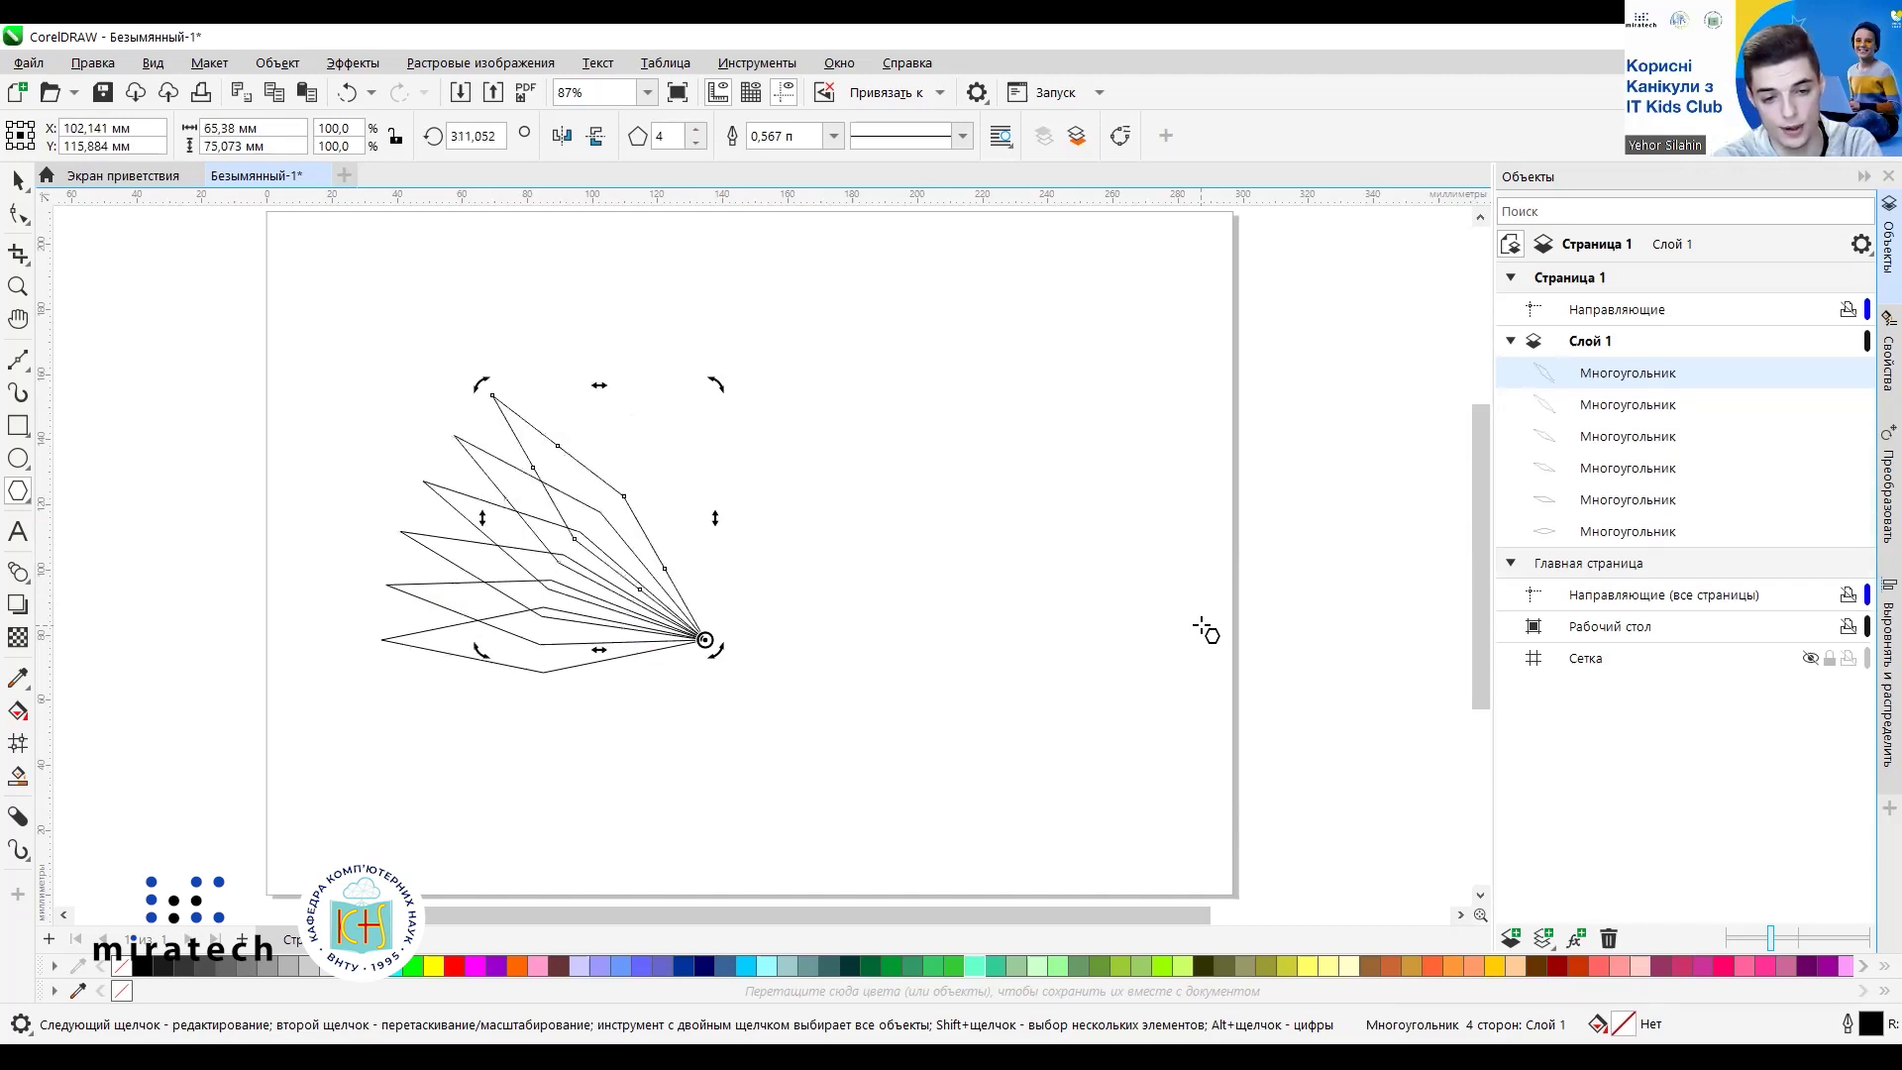
pyautogui.hotkey('ctrl', 'r')
pyautogui.hotkey('ctrl', 'r')
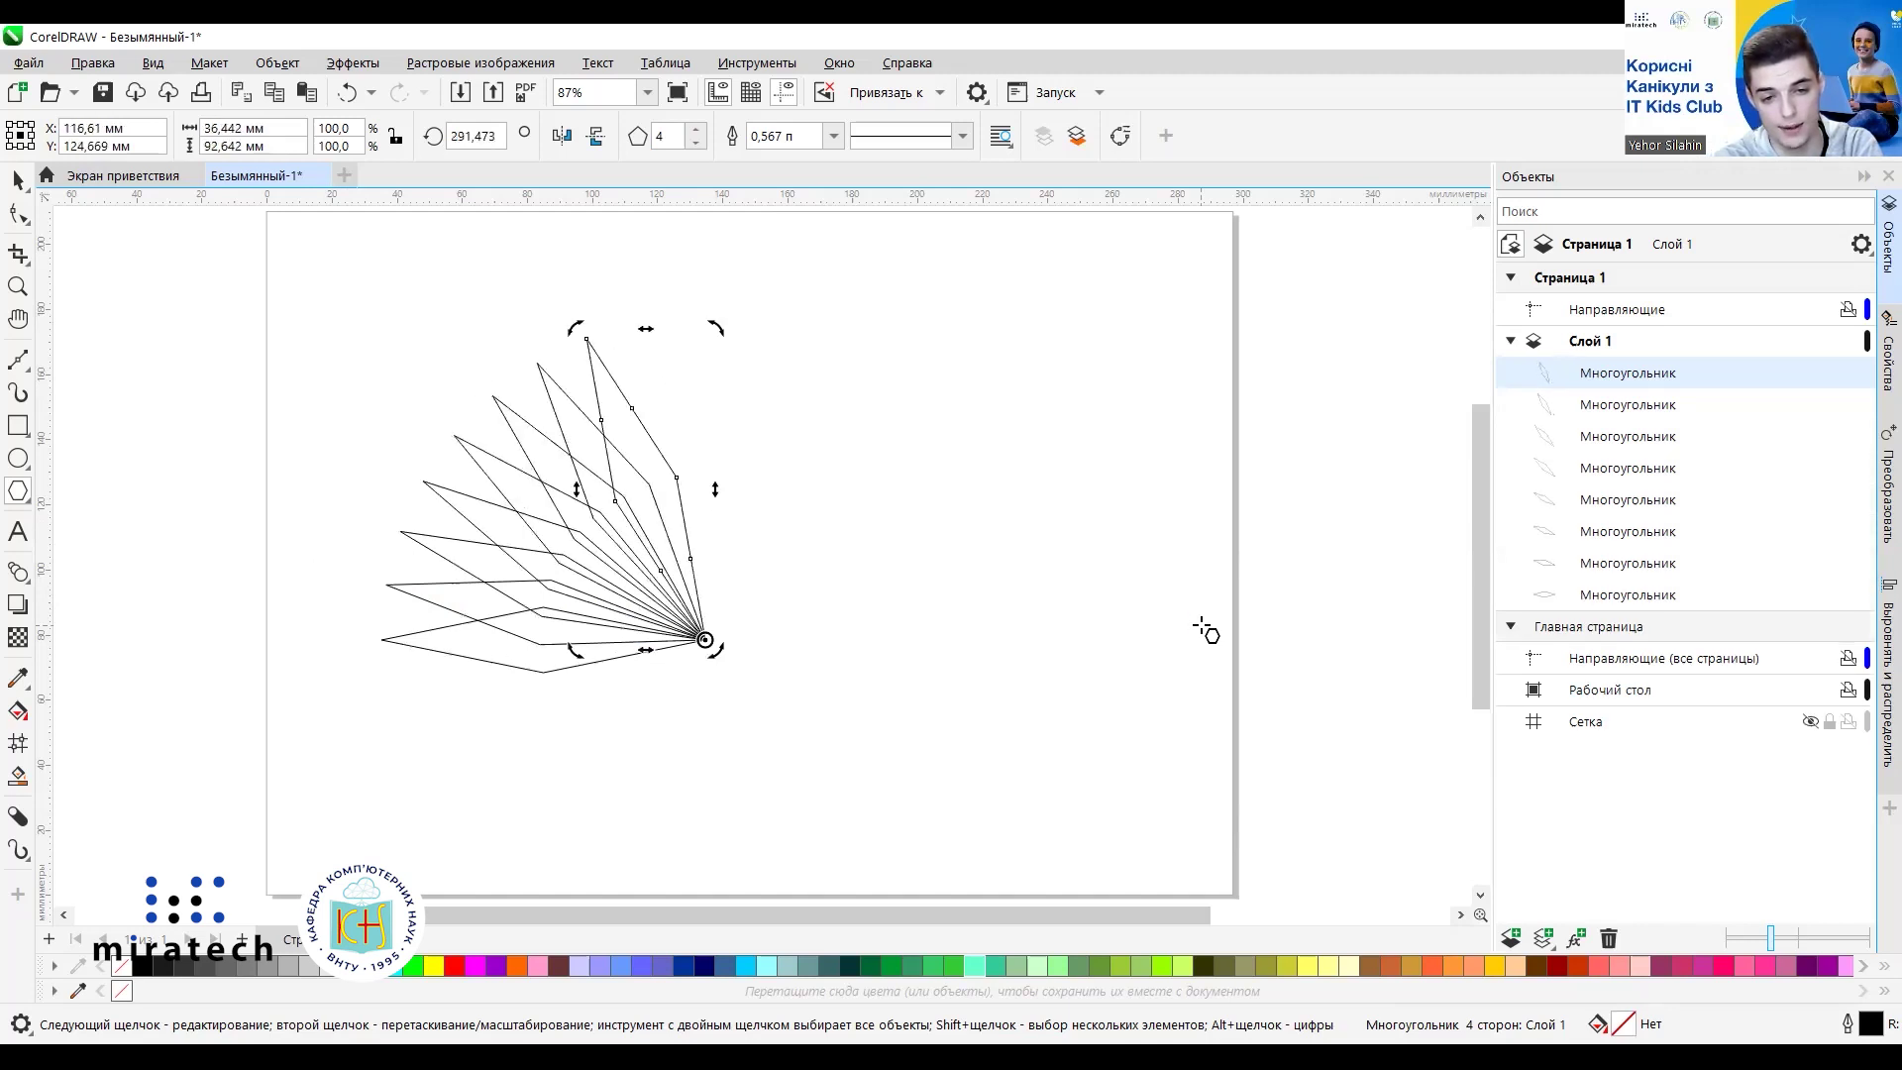
pyautogui.hotkey('ctrl', 'r')
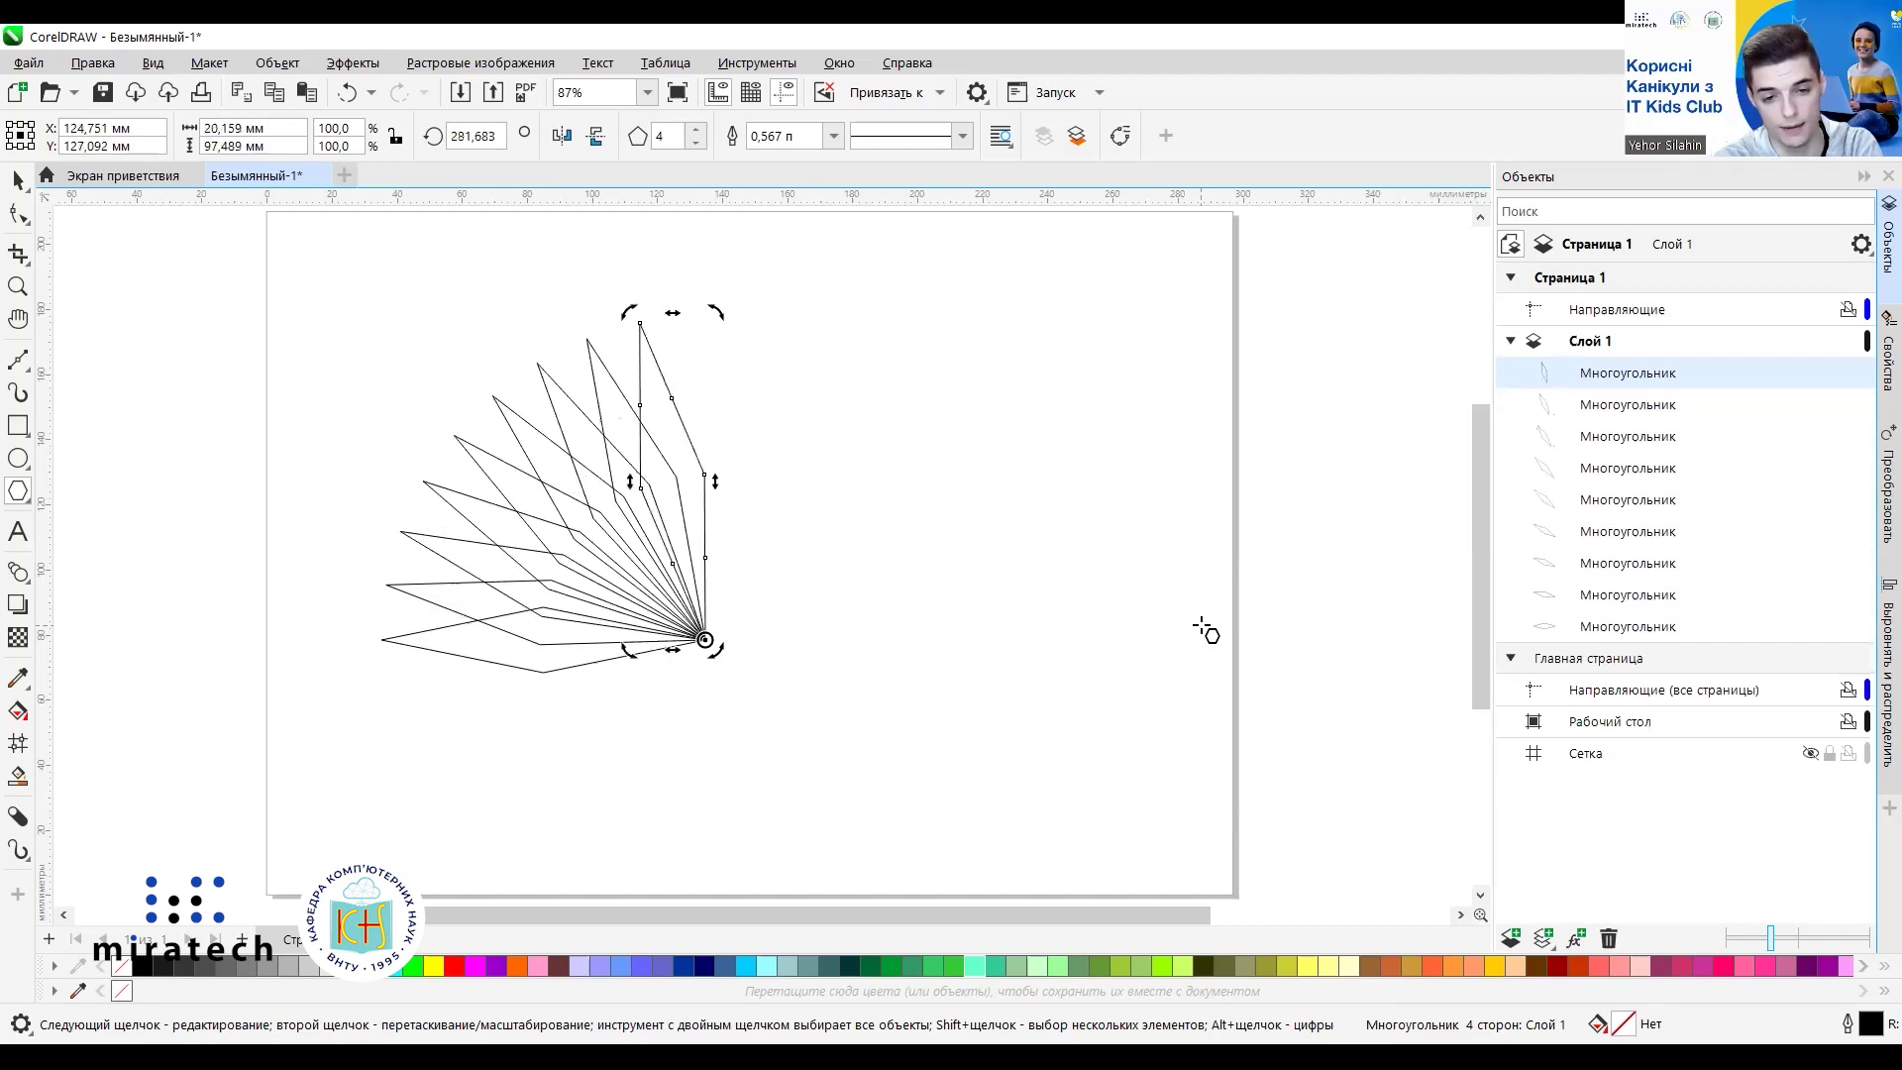
# Fill all nine rhombuses of the fan with mint green (#99FF99).
pyautogui.click(18, 183)
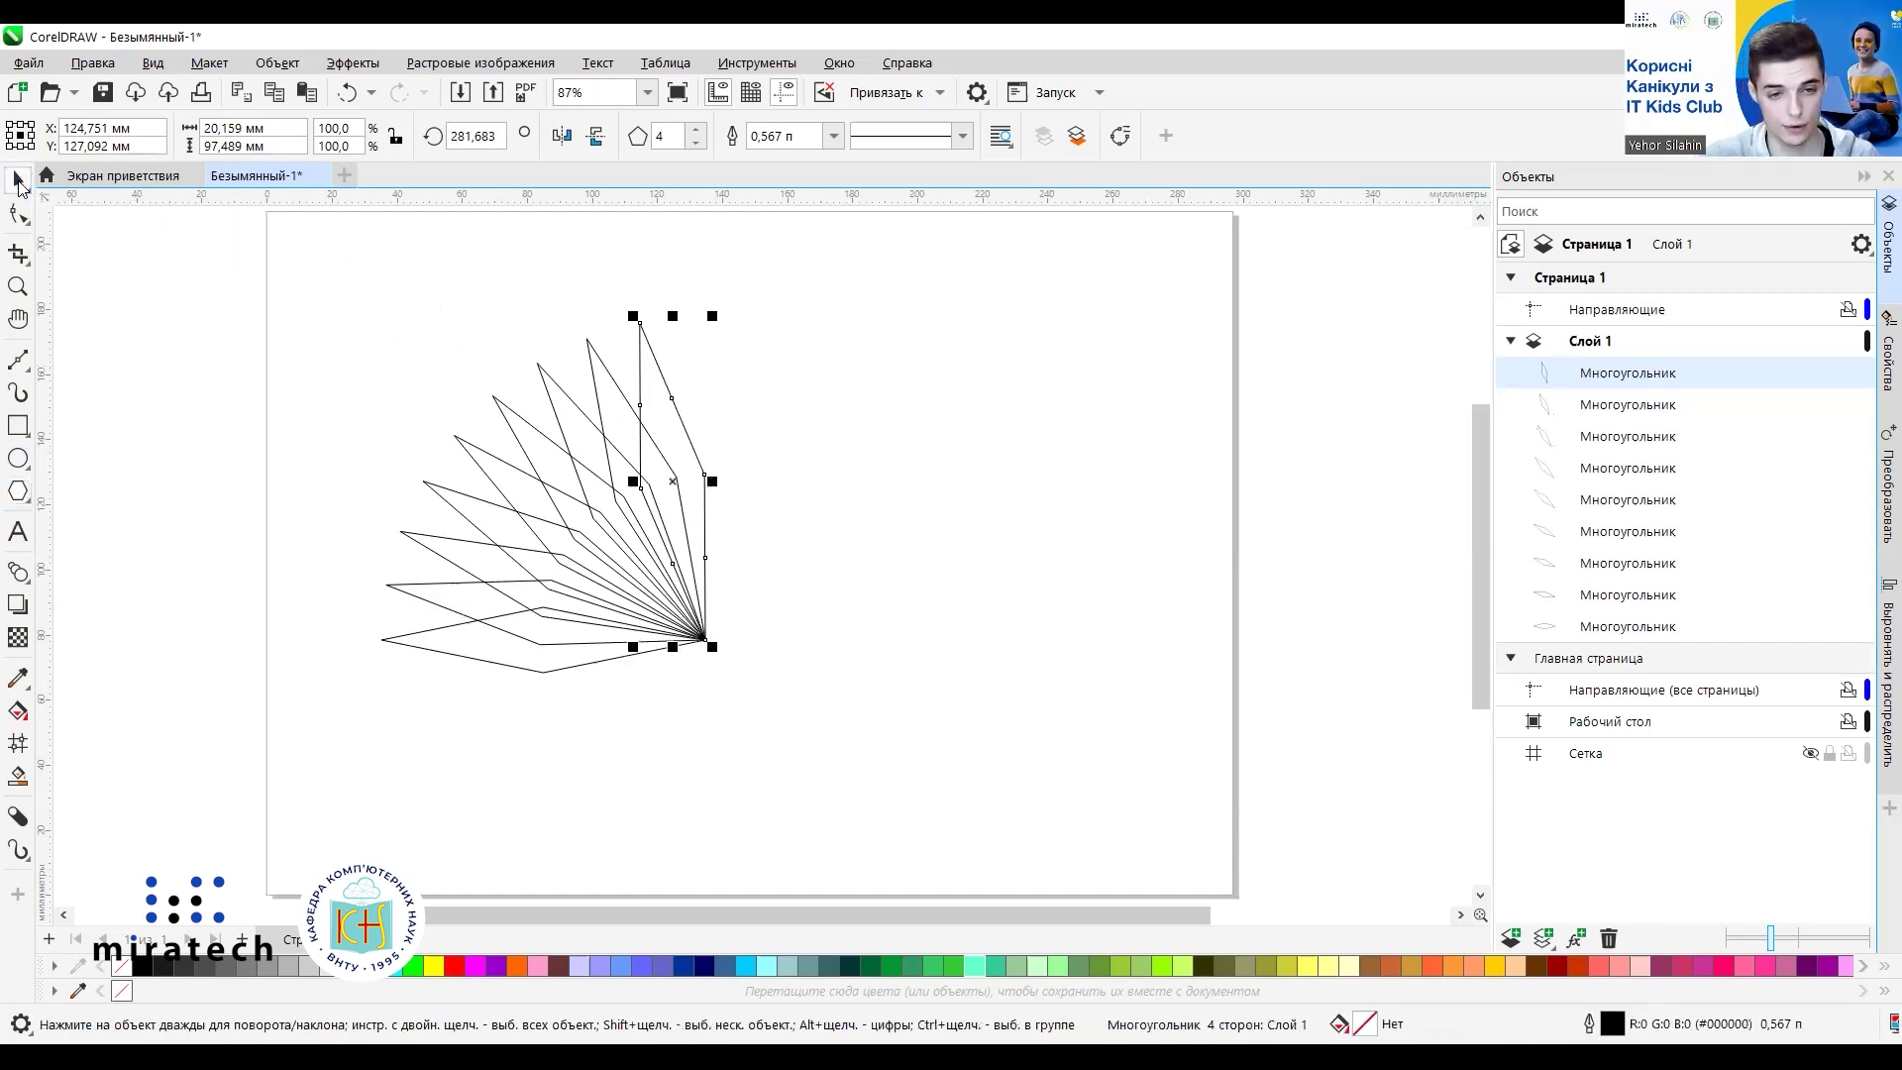
pyautogui.click(941, 585)
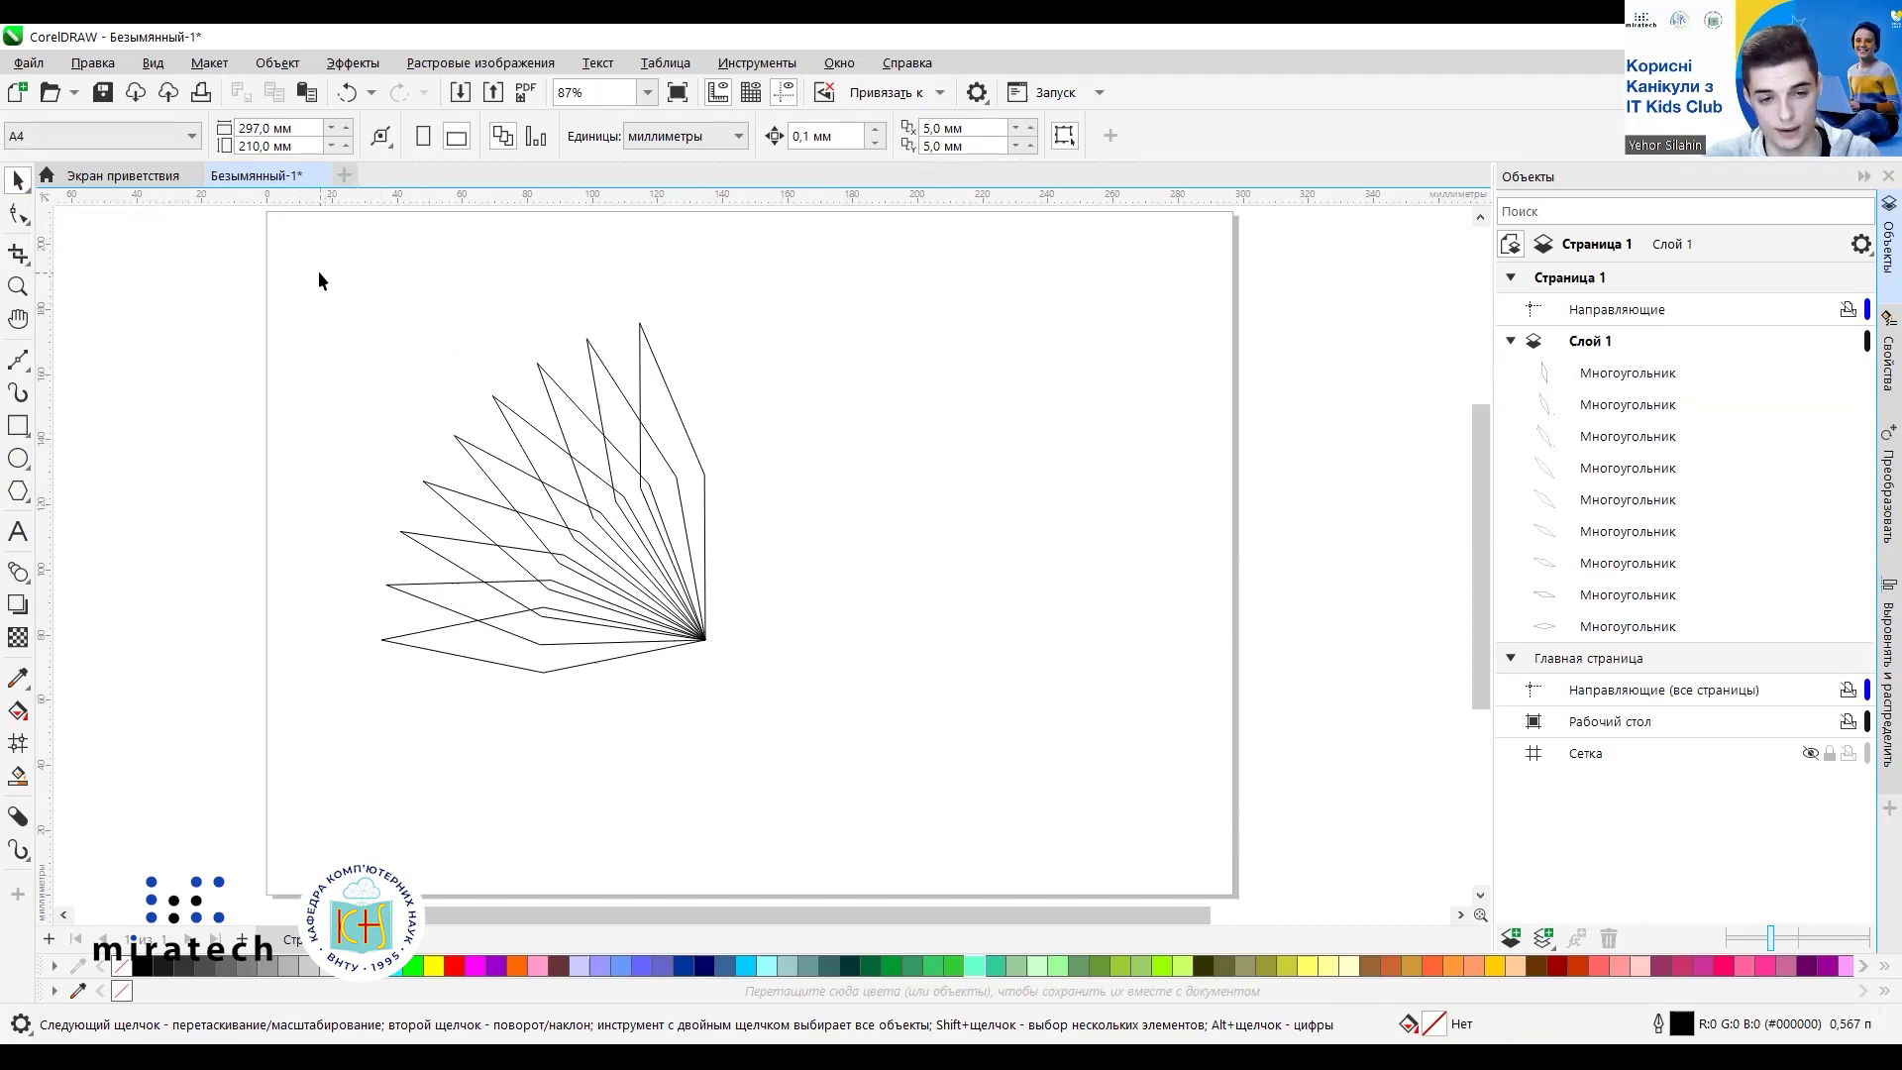
pyautogui.moveTo(318, 270); pyautogui.dragTo(800, 716)
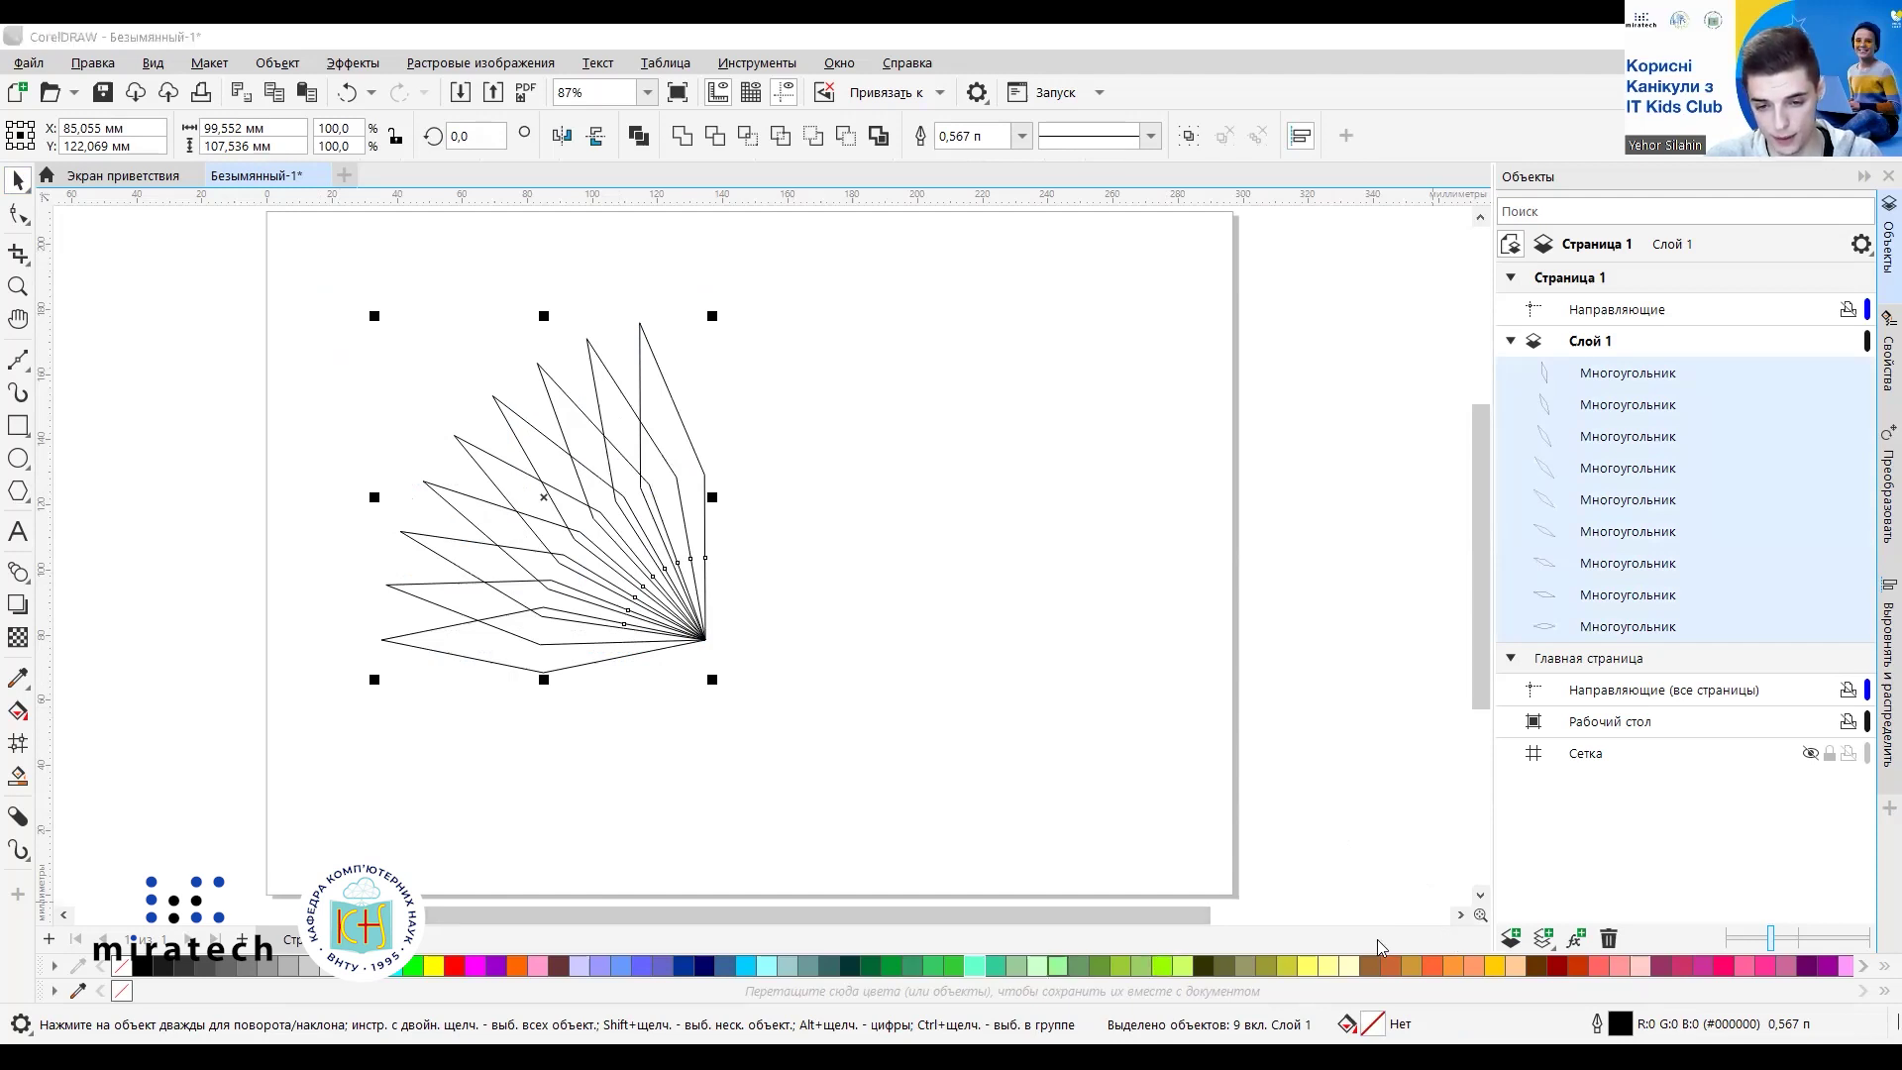
pyautogui.click(1058, 966)
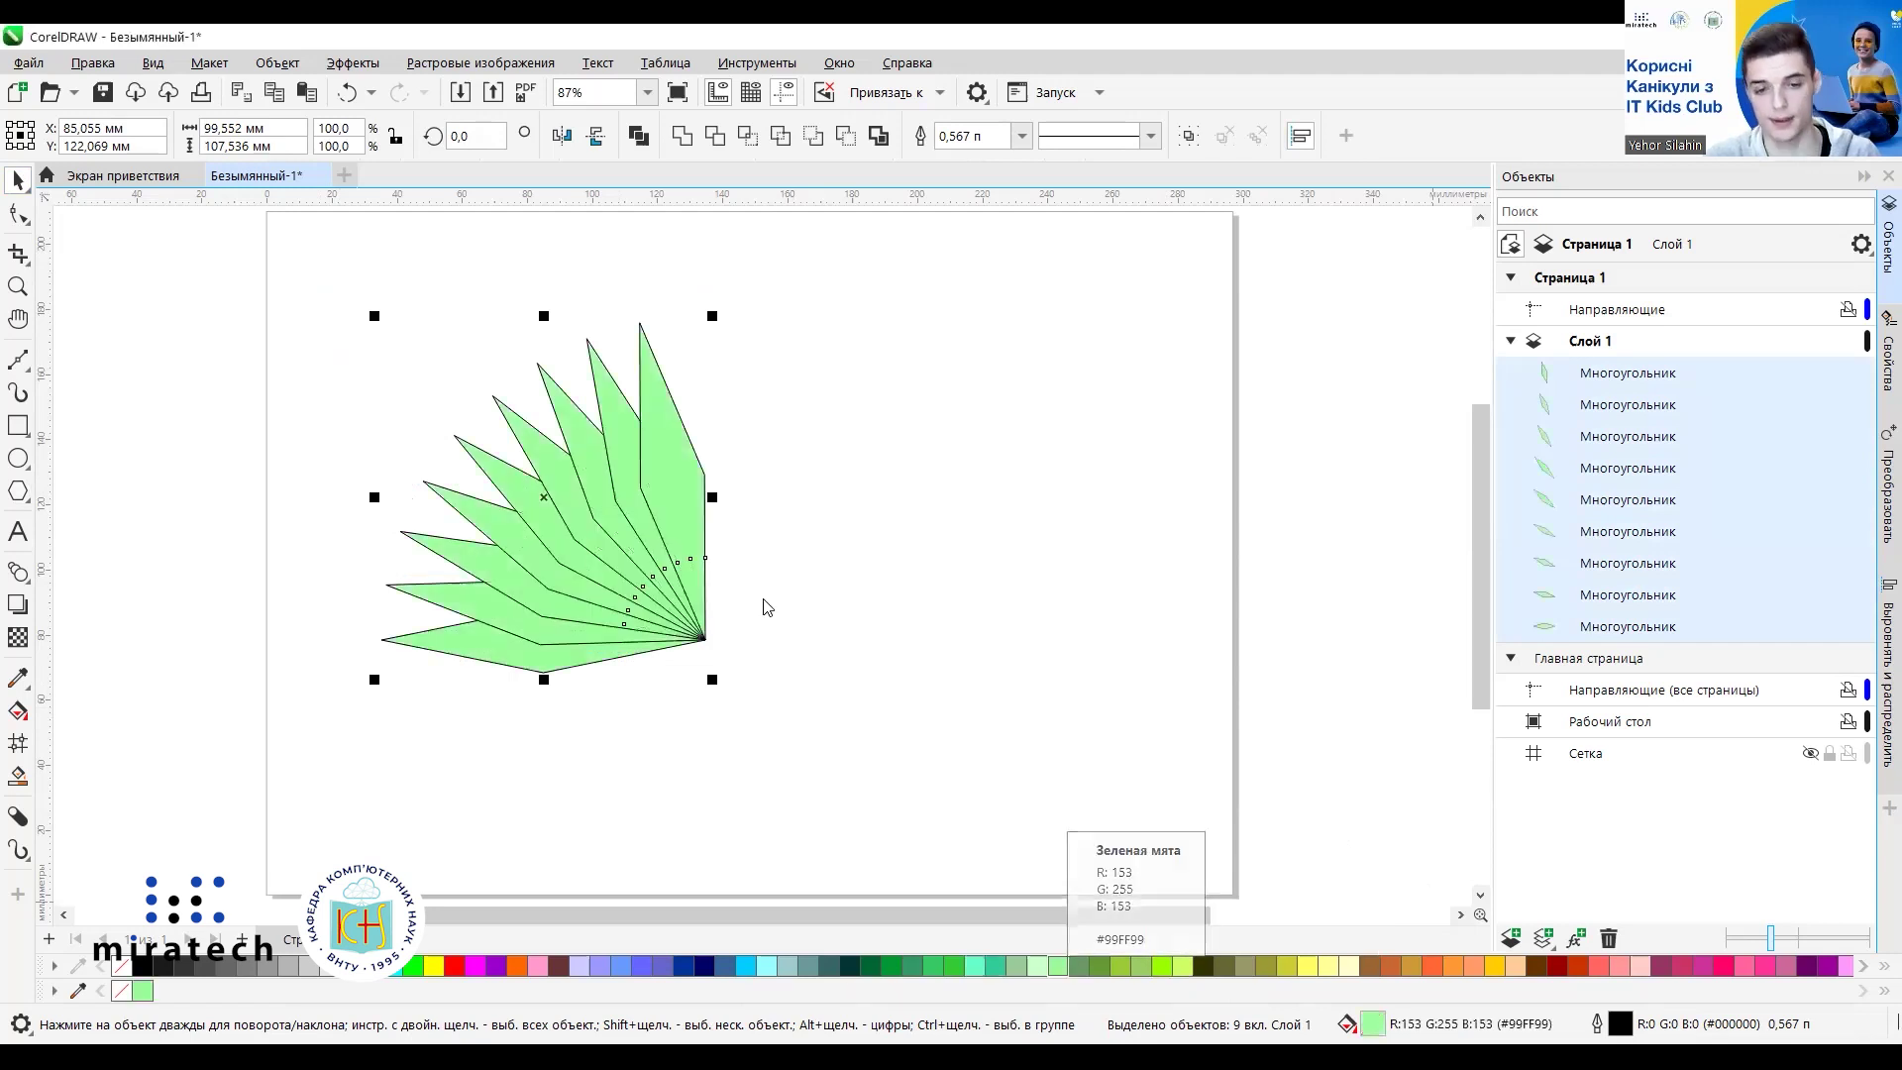
pyautogui.click(824, 424)
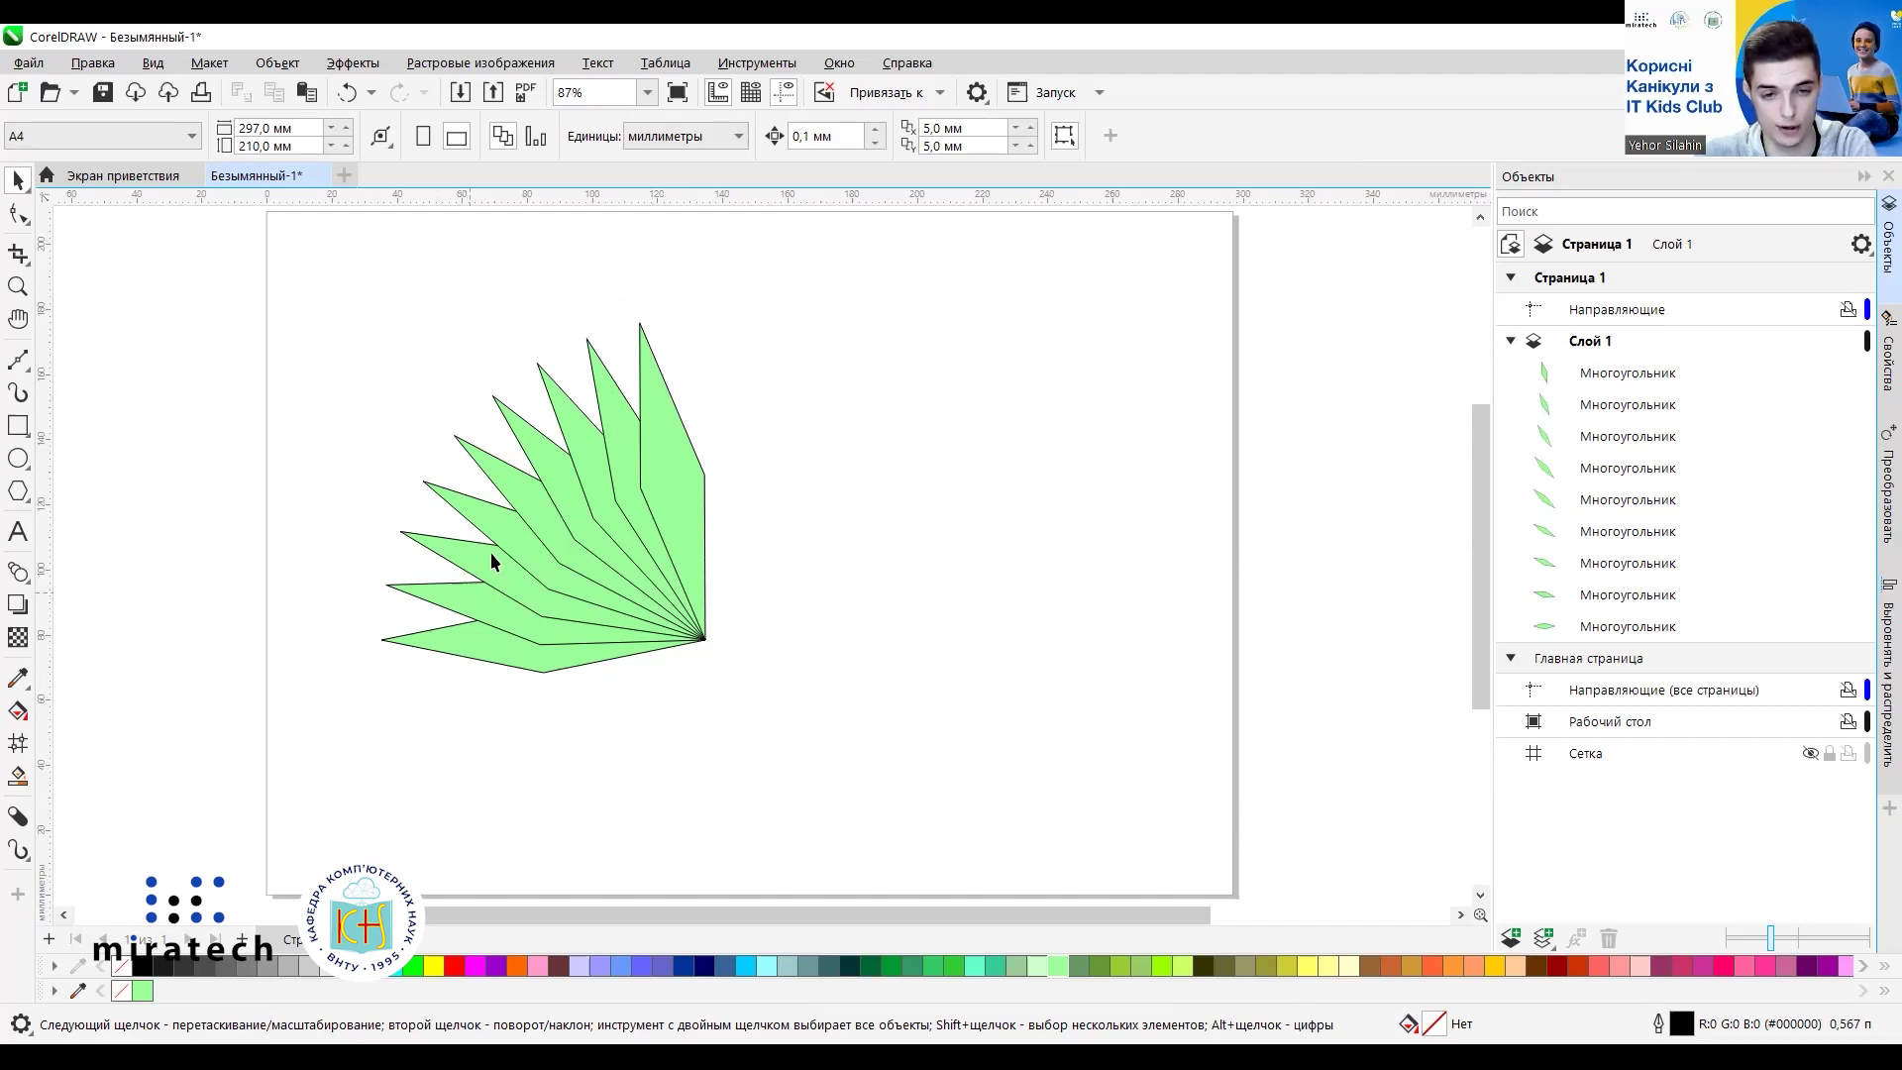
# Subtract the second leaf, counted from the fan's upright end, from the third leaf behind it using Back Minus Front.
pyautogui.click(608, 394)
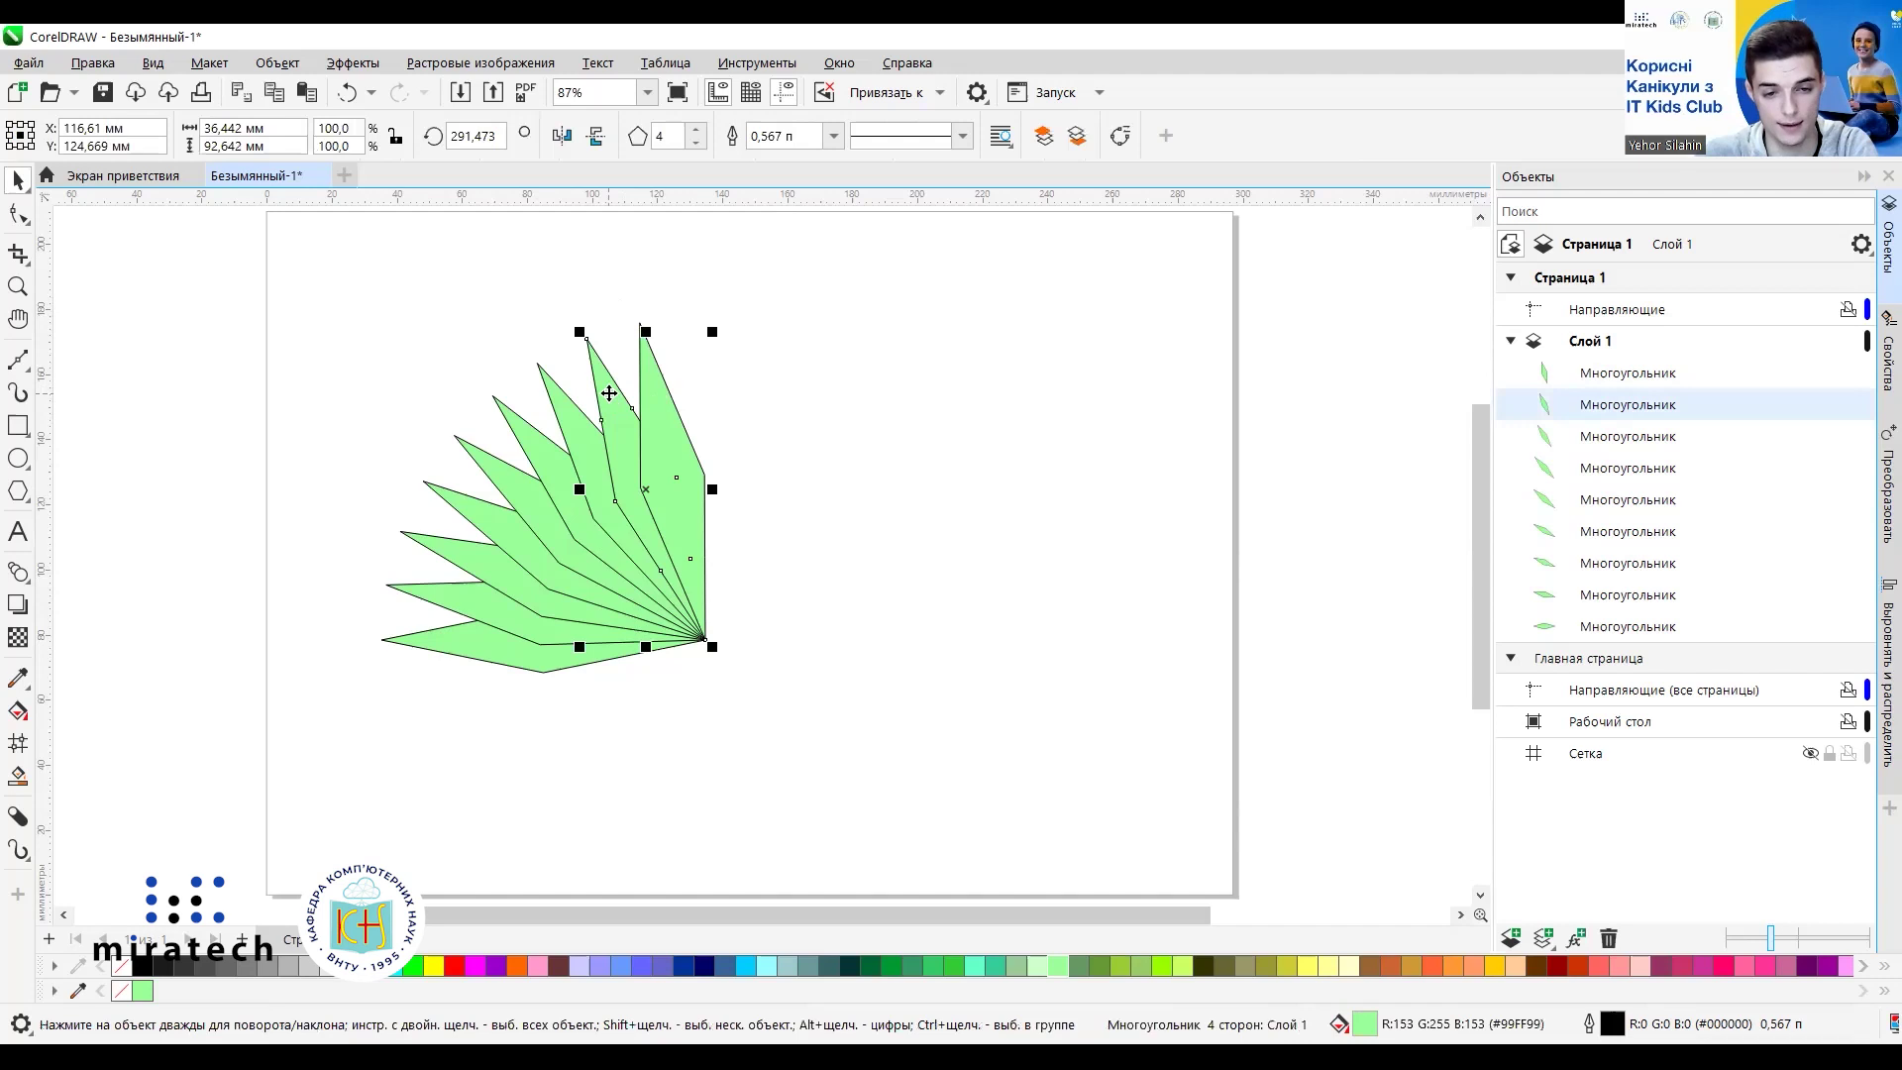
pyautogui.keyDown('shift'); pyautogui.click(563, 410); pyautogui.keyUp('shift')
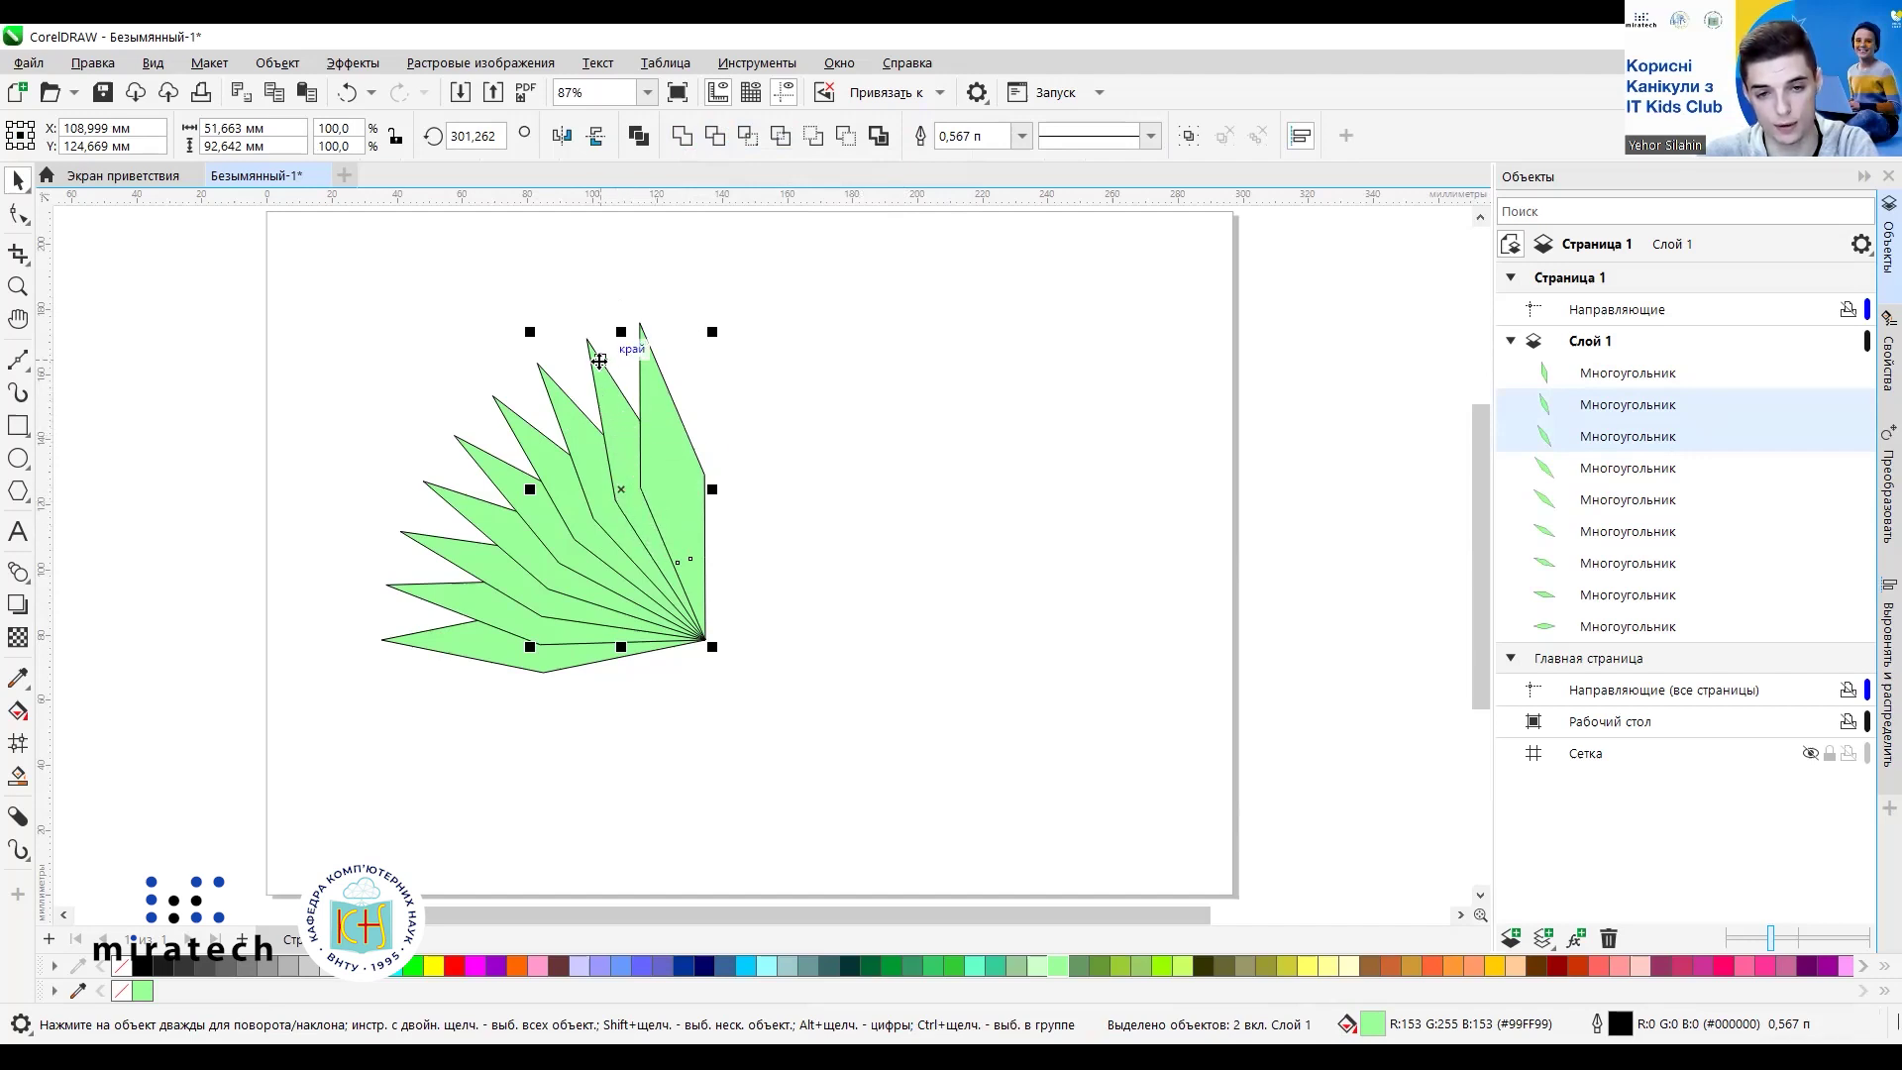
pyautogui.click(845, 137)
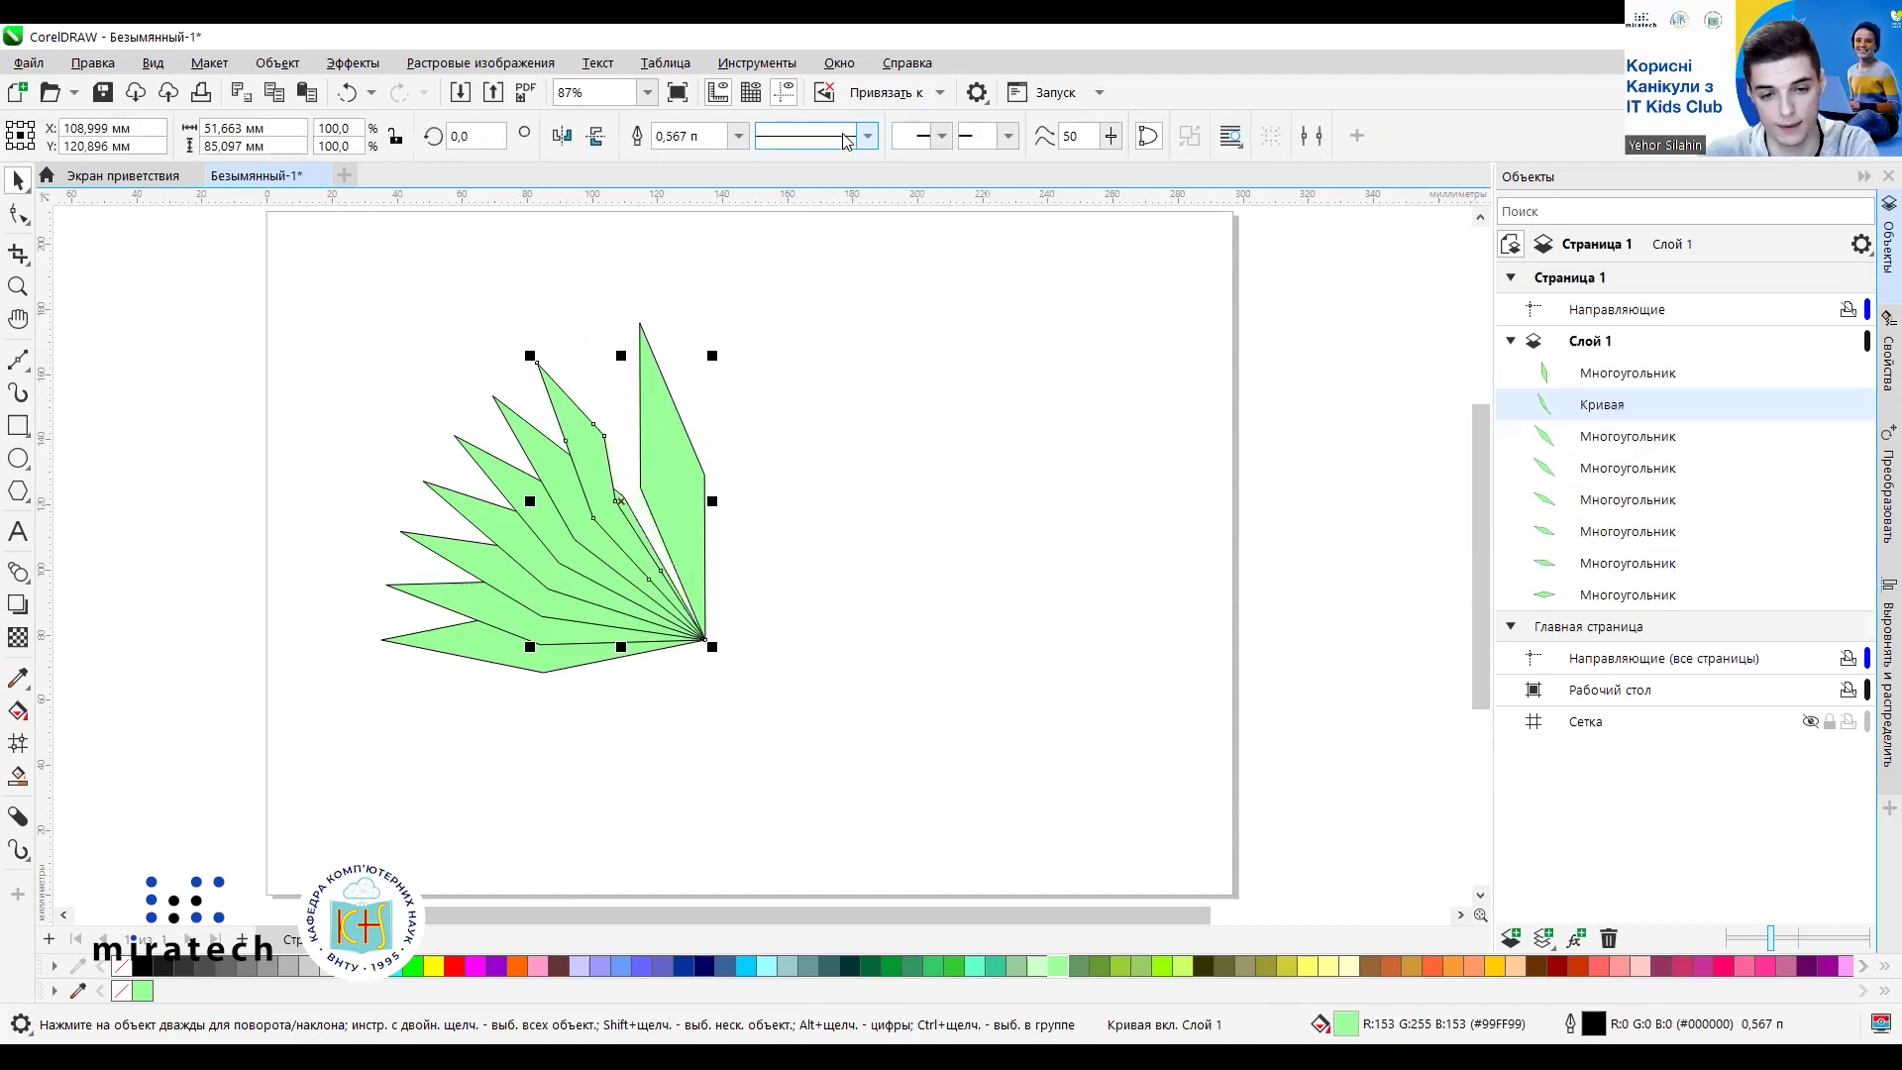
pyautogui.click(828, 425)
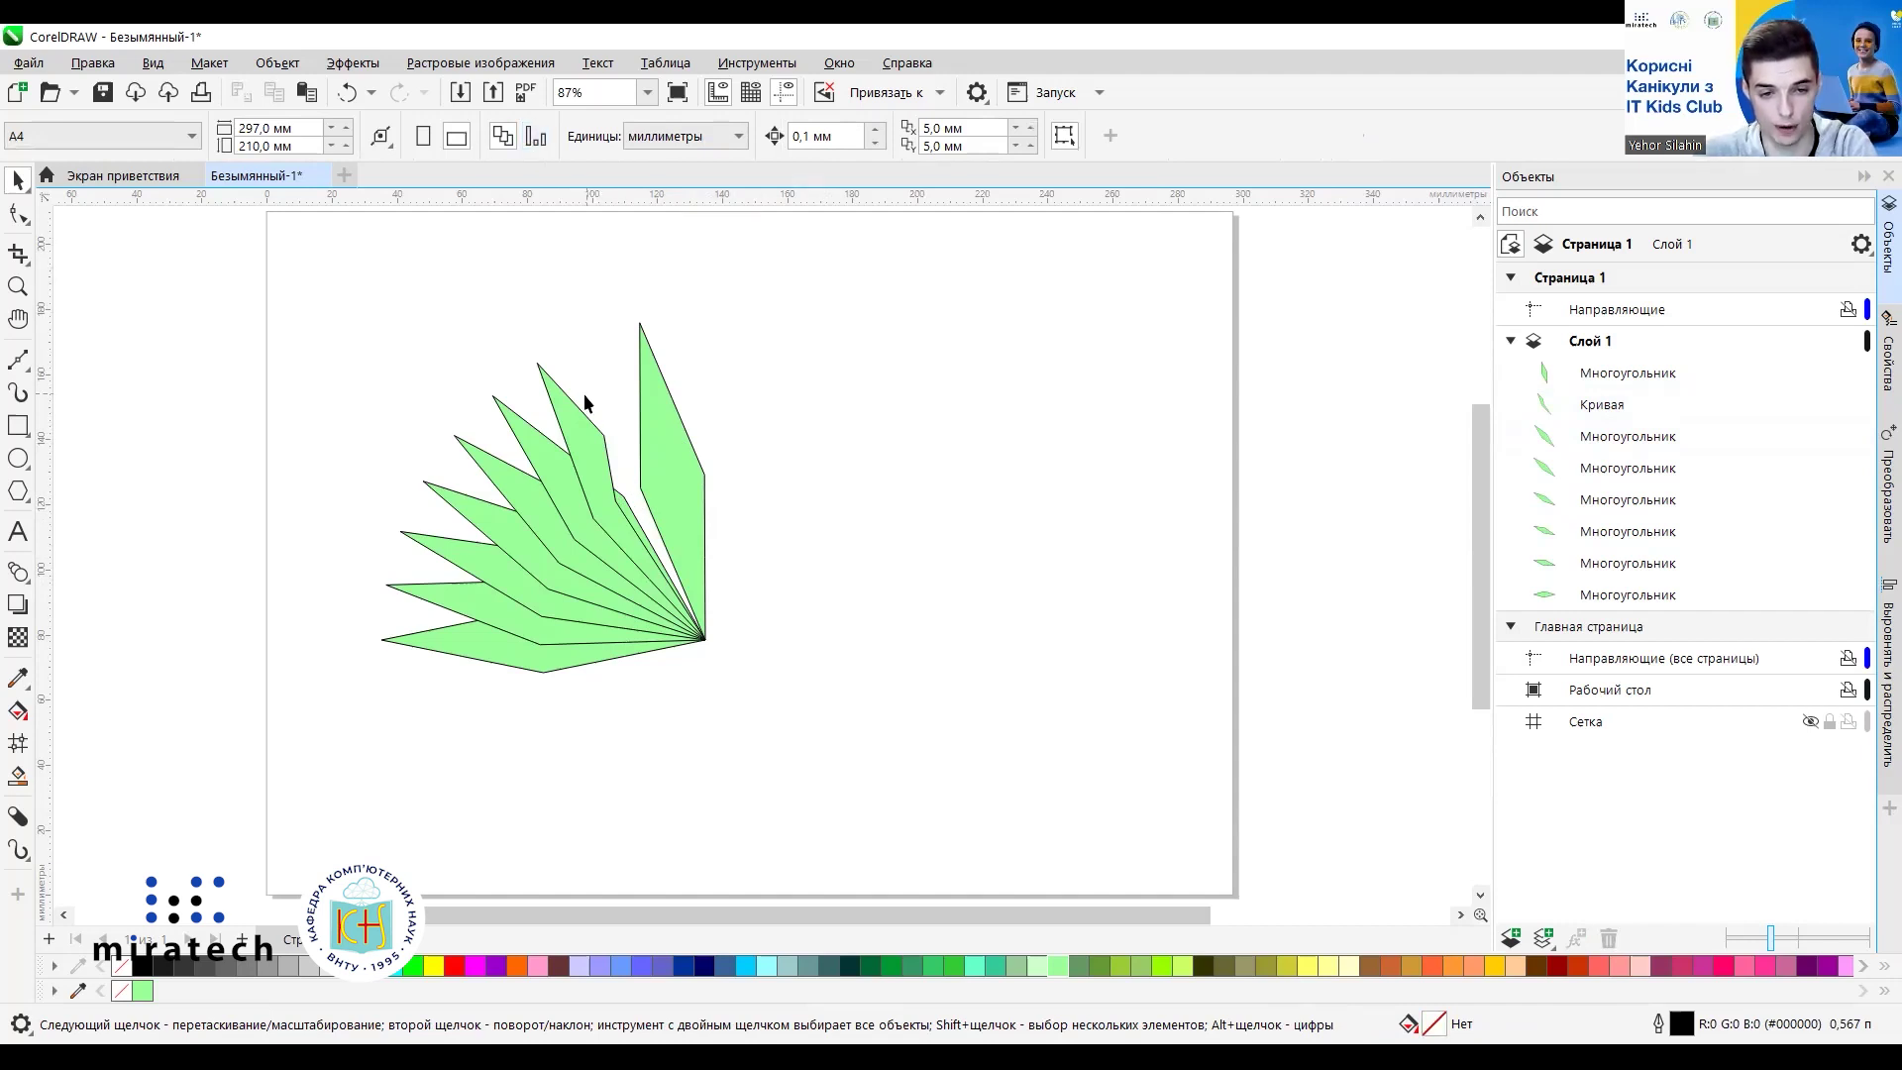
# Apply Back Minus Front to the two uncut leaves directly beside the first trimmed leaf.
pyautogui.click(523, 436)
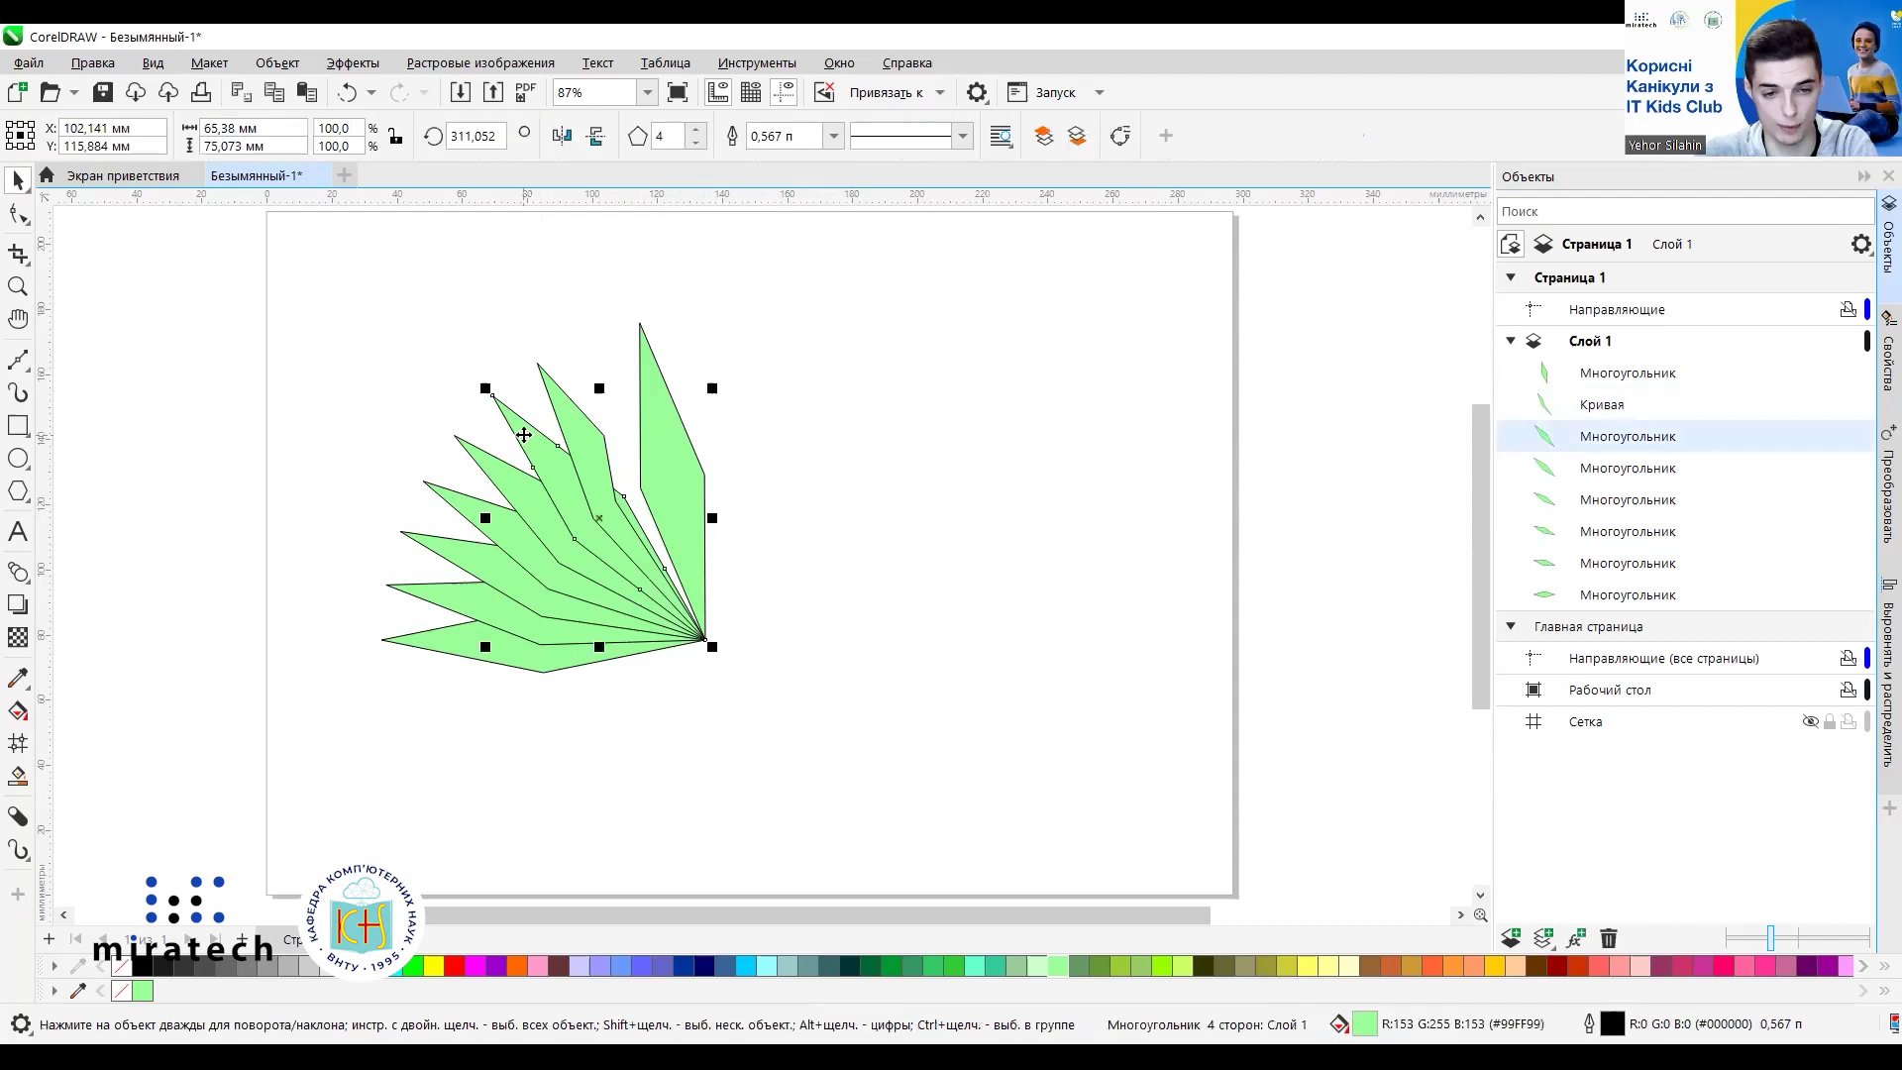
pyautogui.click(502, 349)
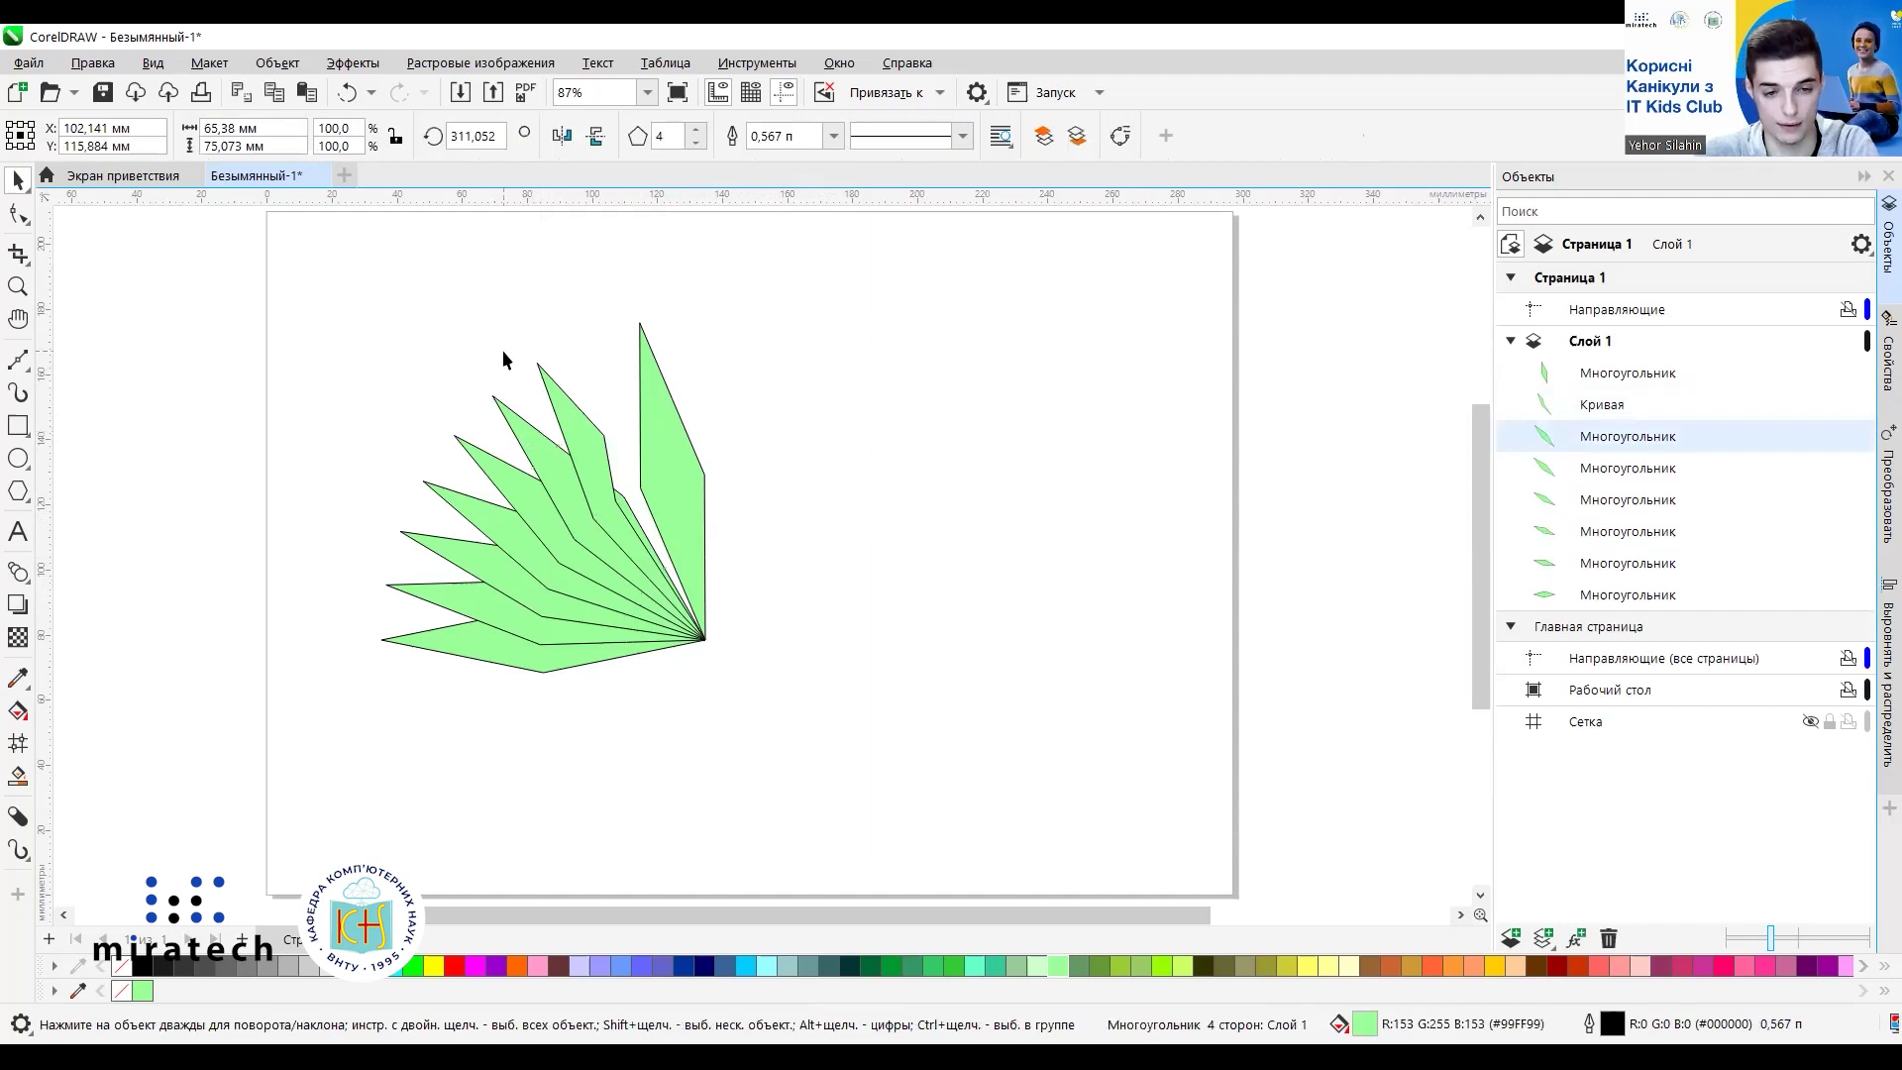
pyautogui.click(532, 437)
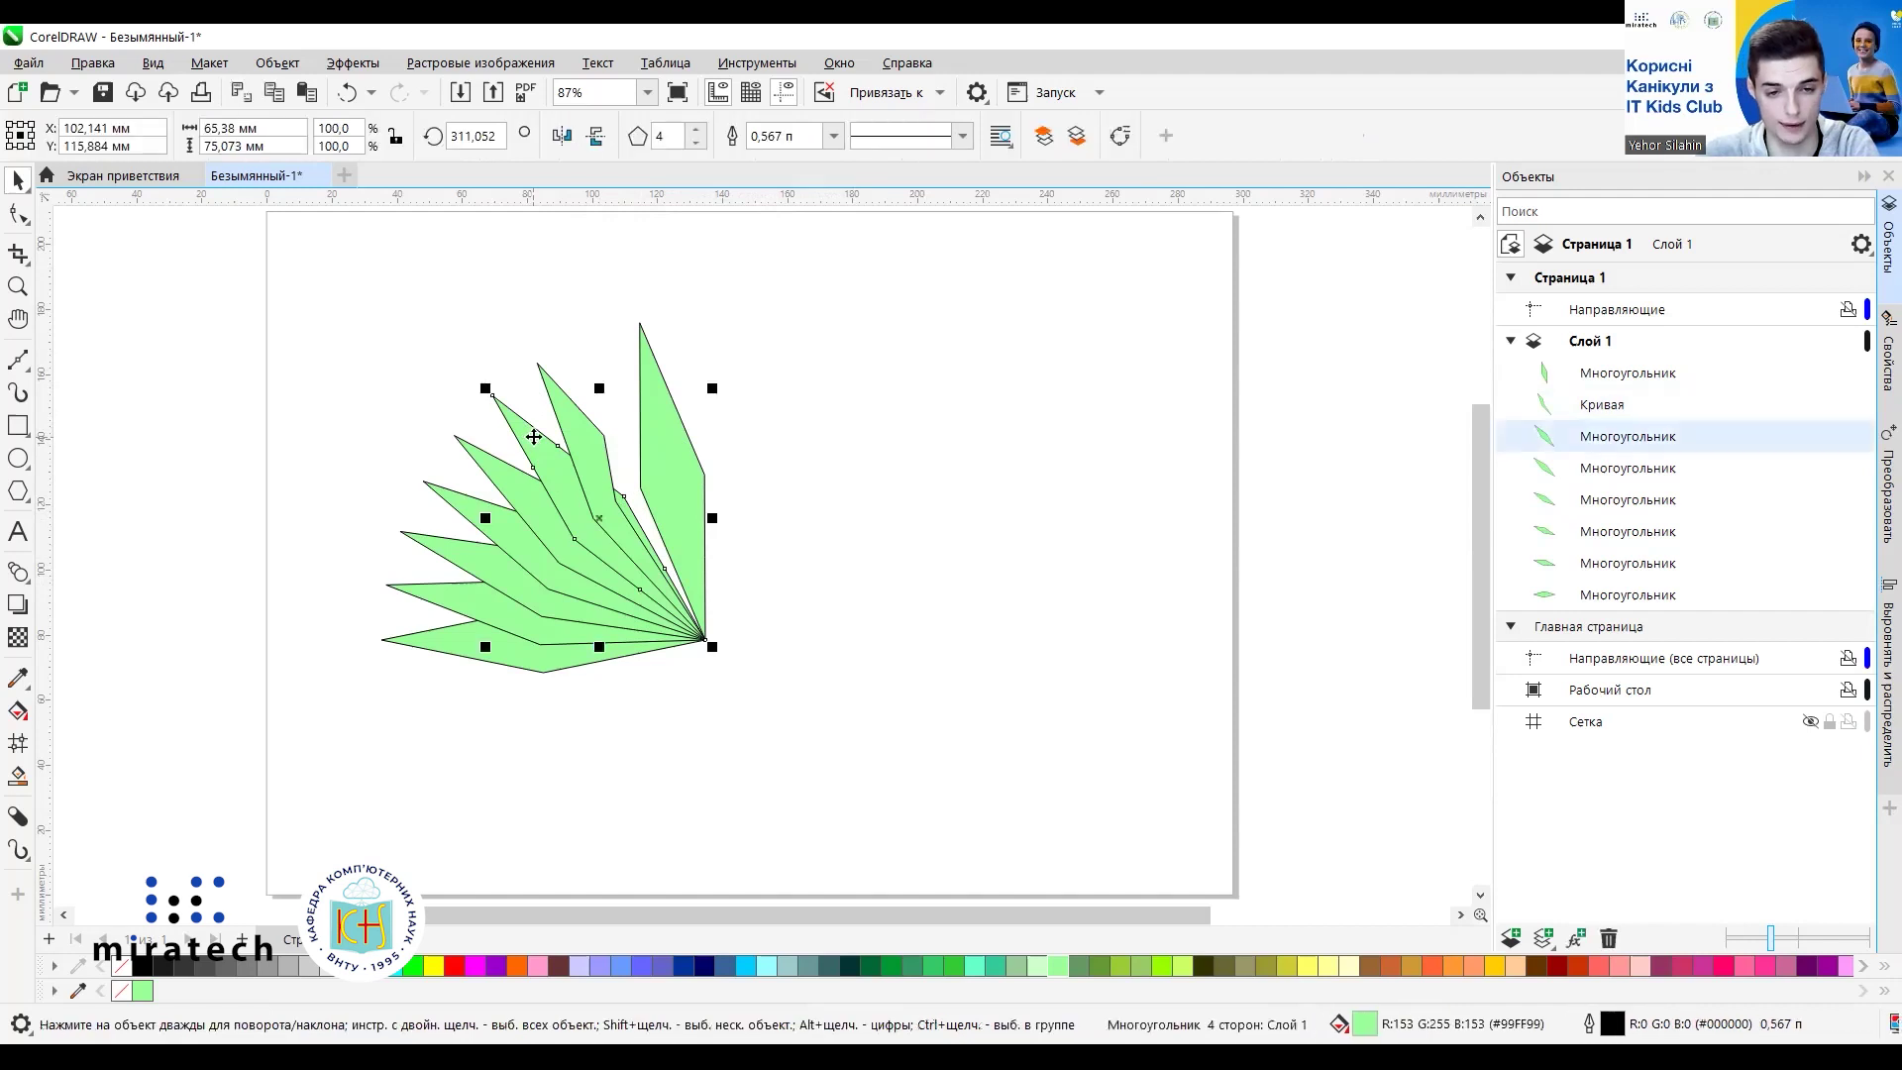
pyautogui.keyDown('shift'); pyautogui.click(499, 473); pyautogui.keyUp('shift')
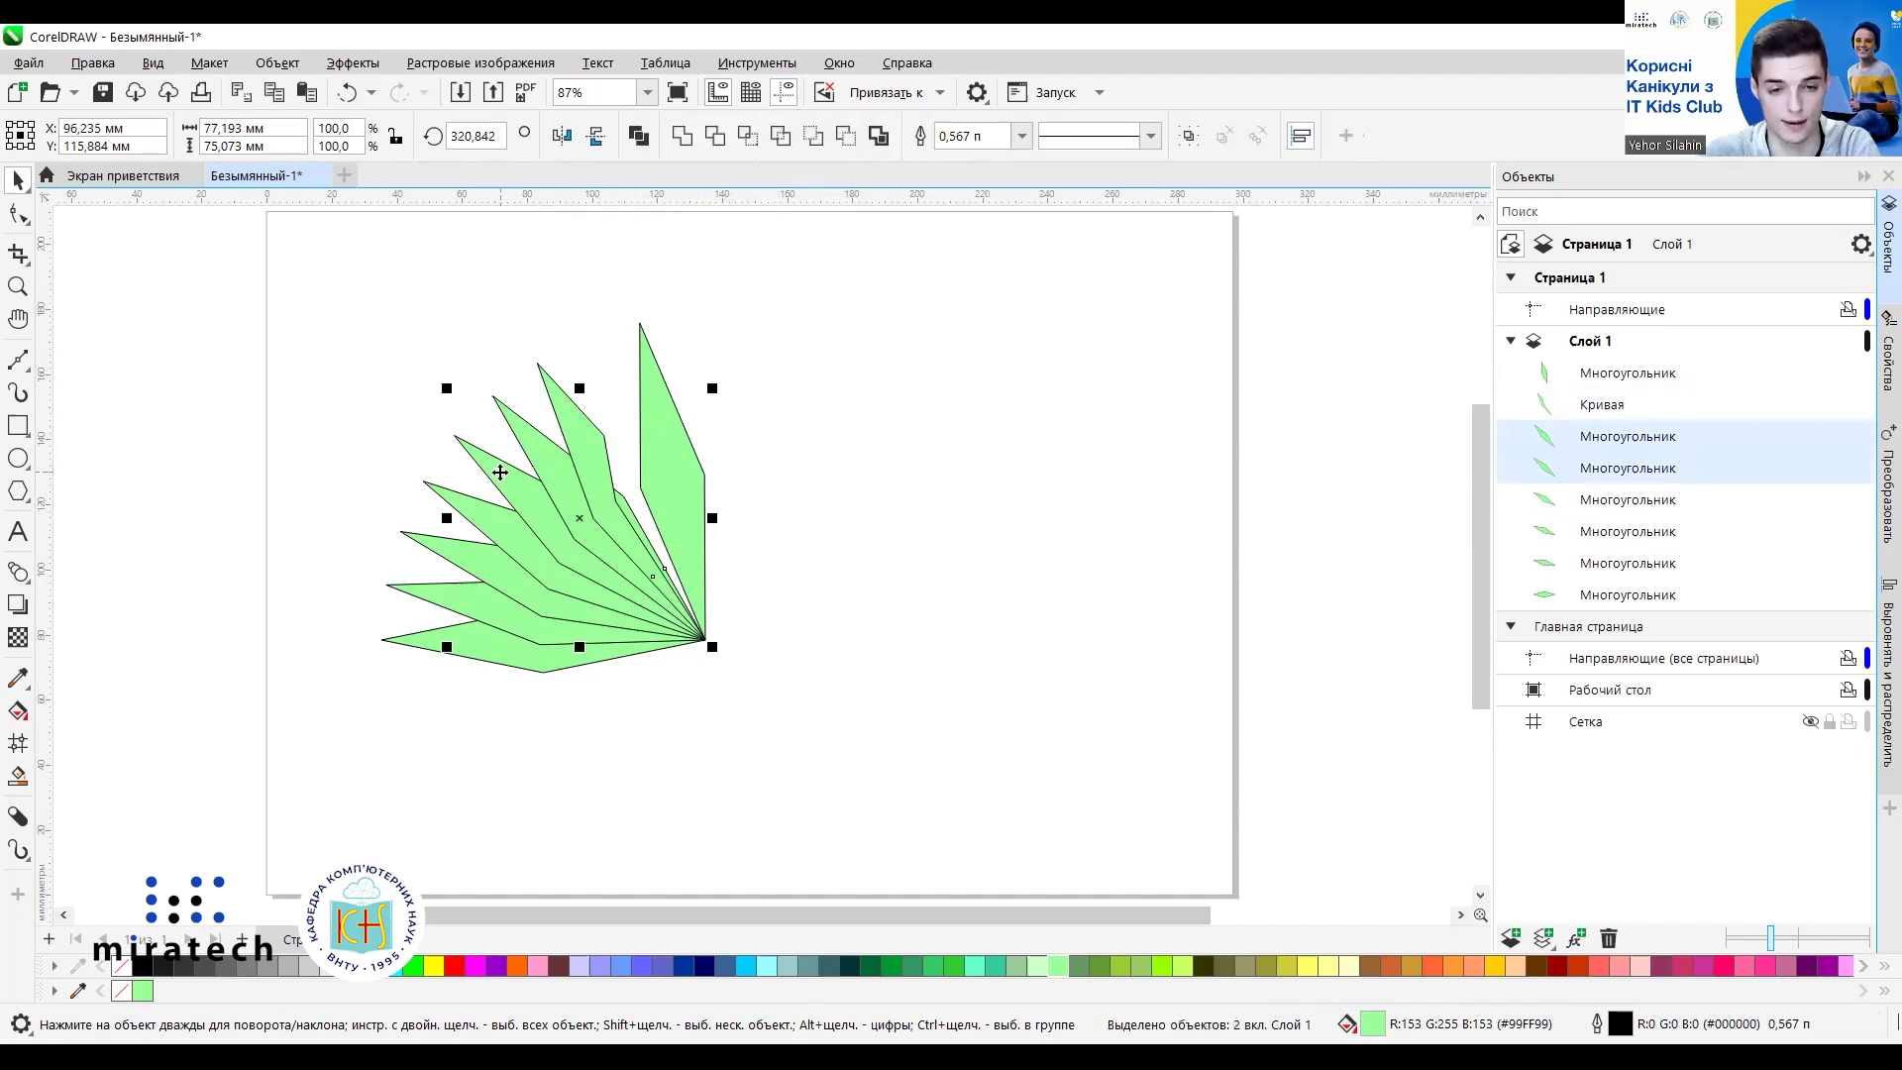
pyautogui.click(845, 139)
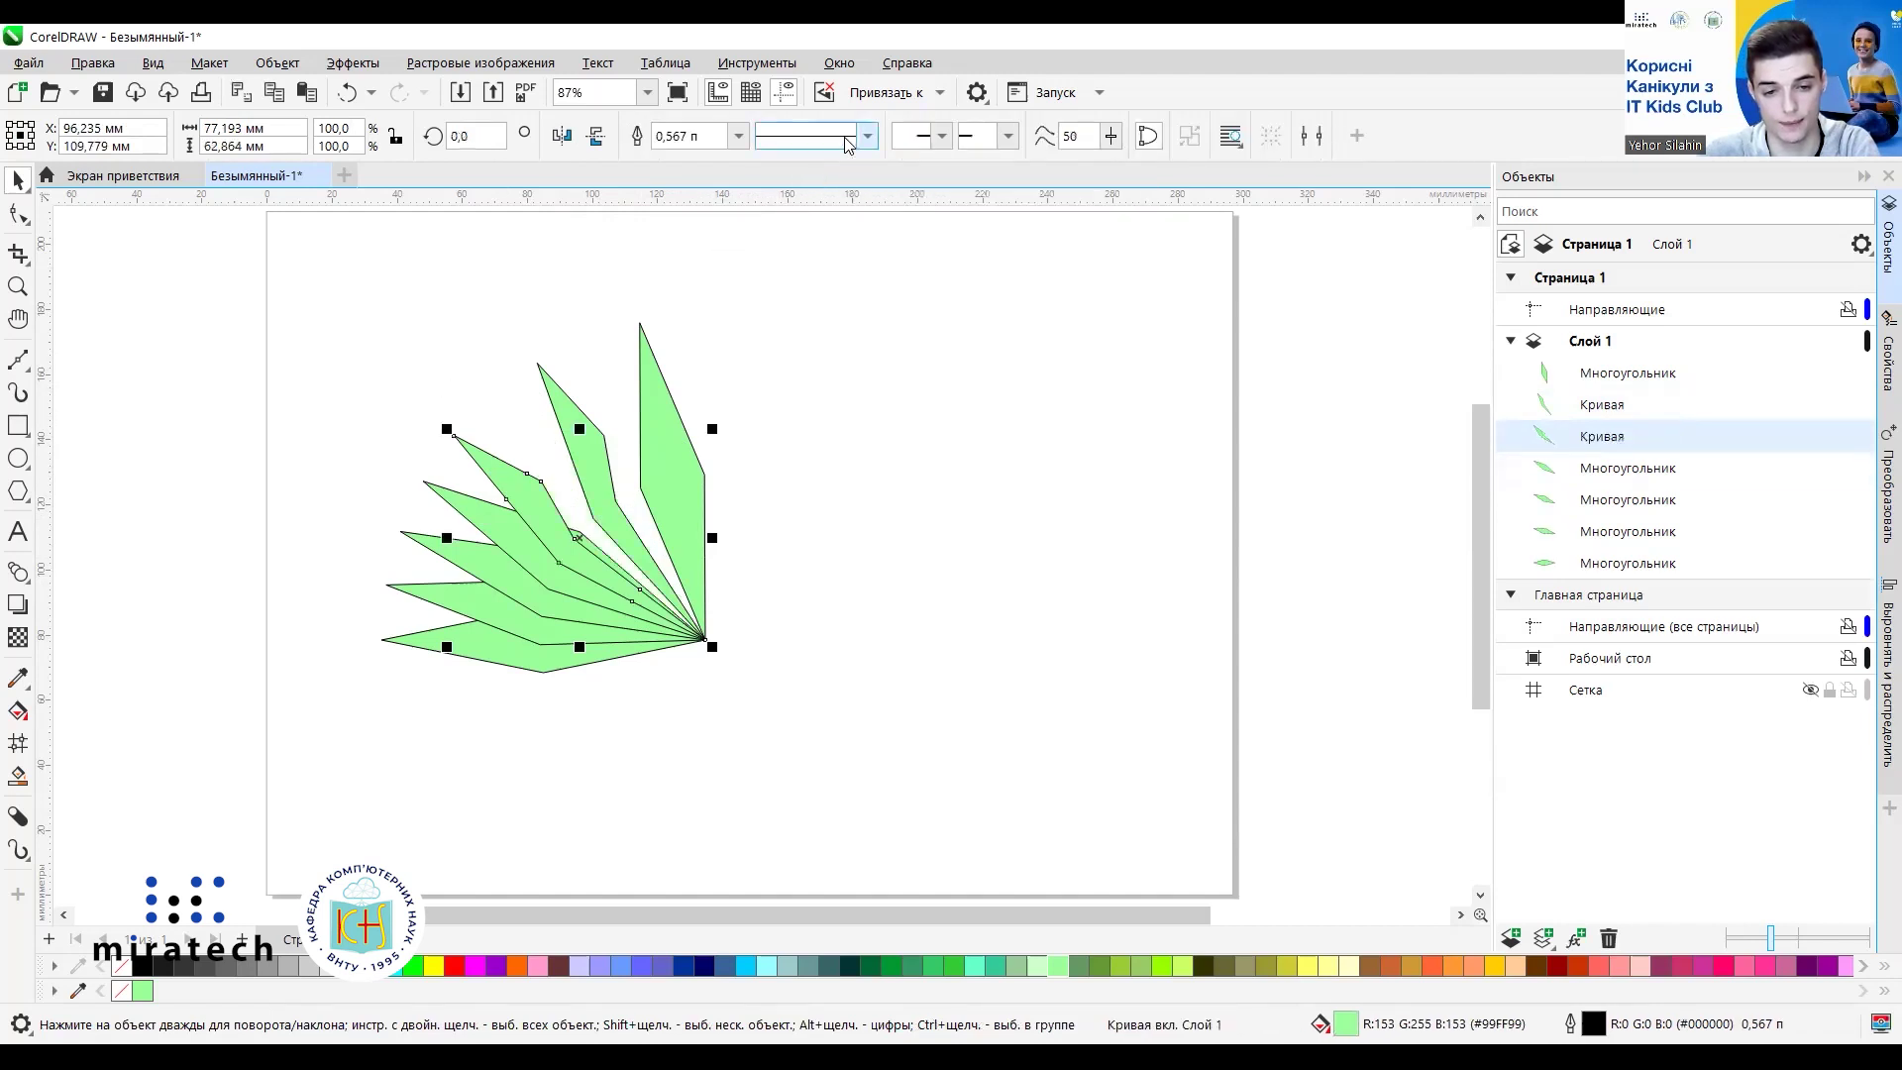
pyautogui.click(374, 476)
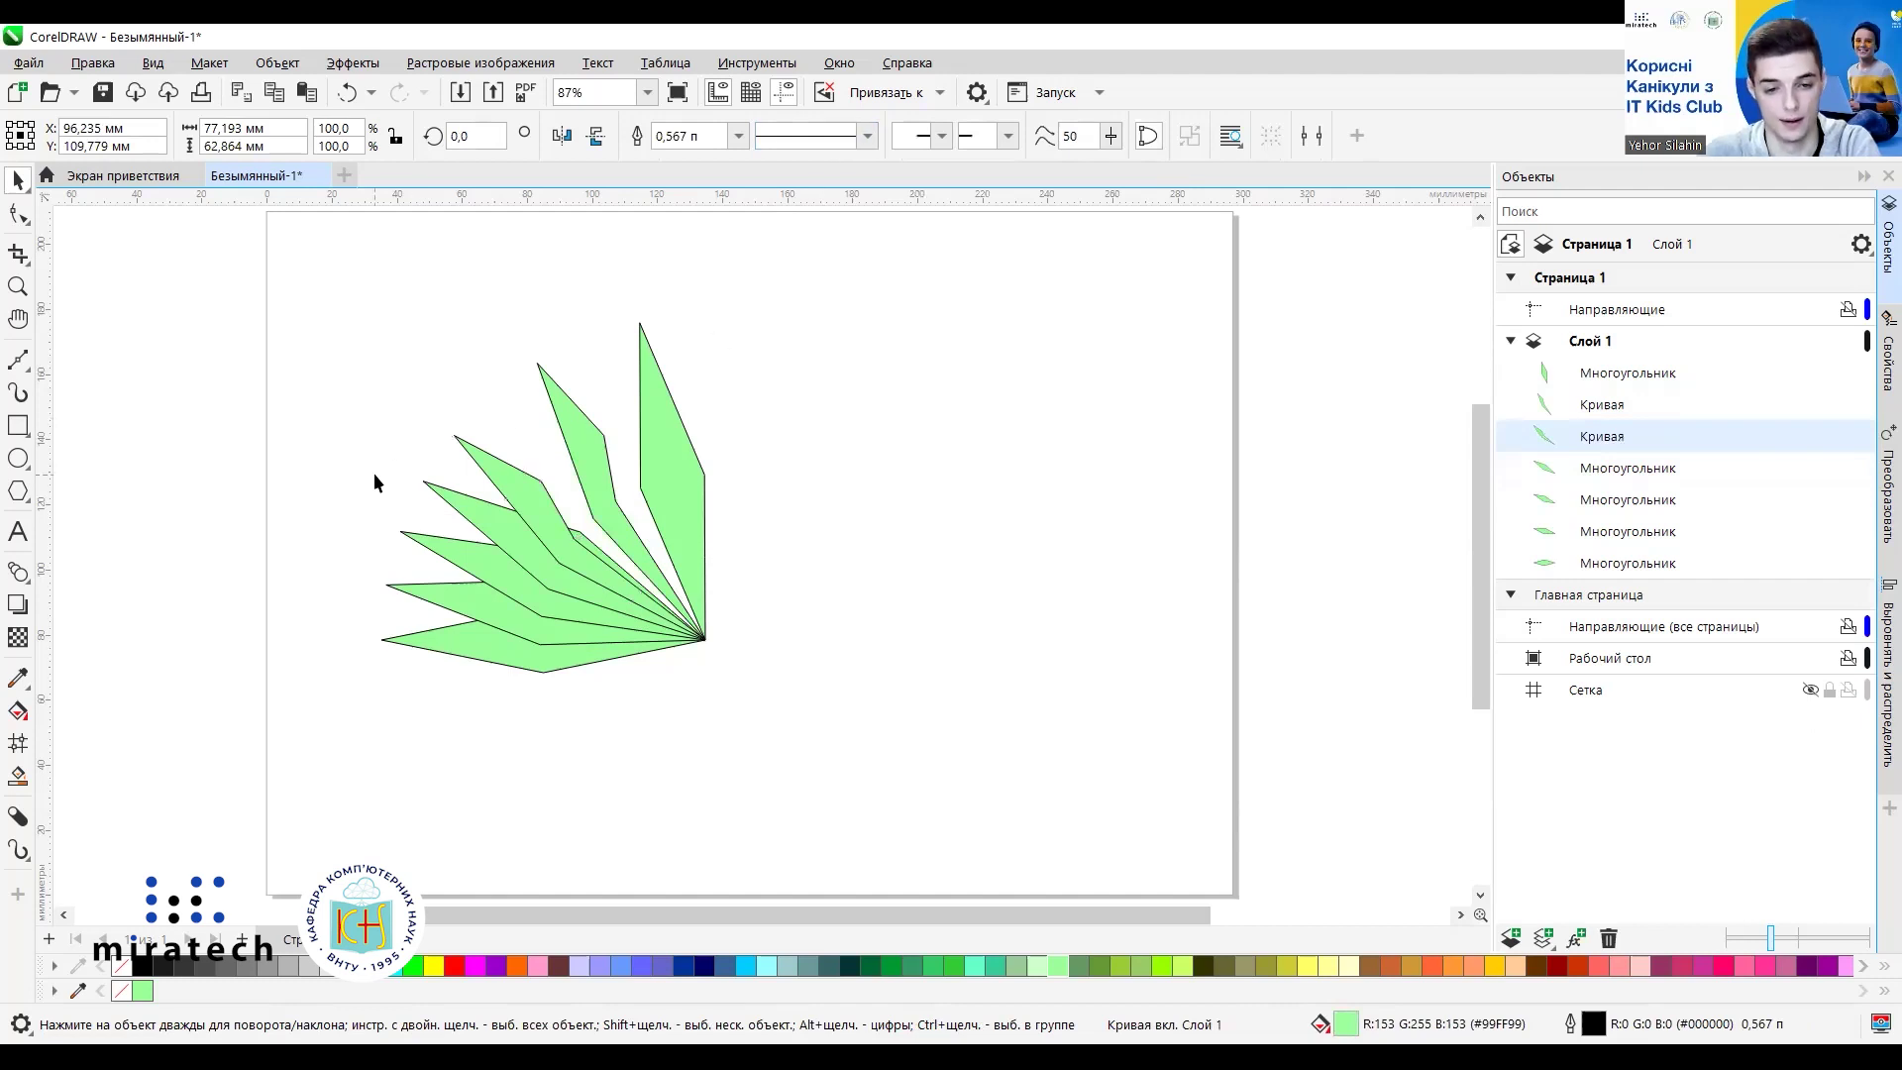
# Apply Back Minus Front to the next two uncut leaves below the second trimmed leaf, and clear the selection.
pyautogui.click(473, 504)
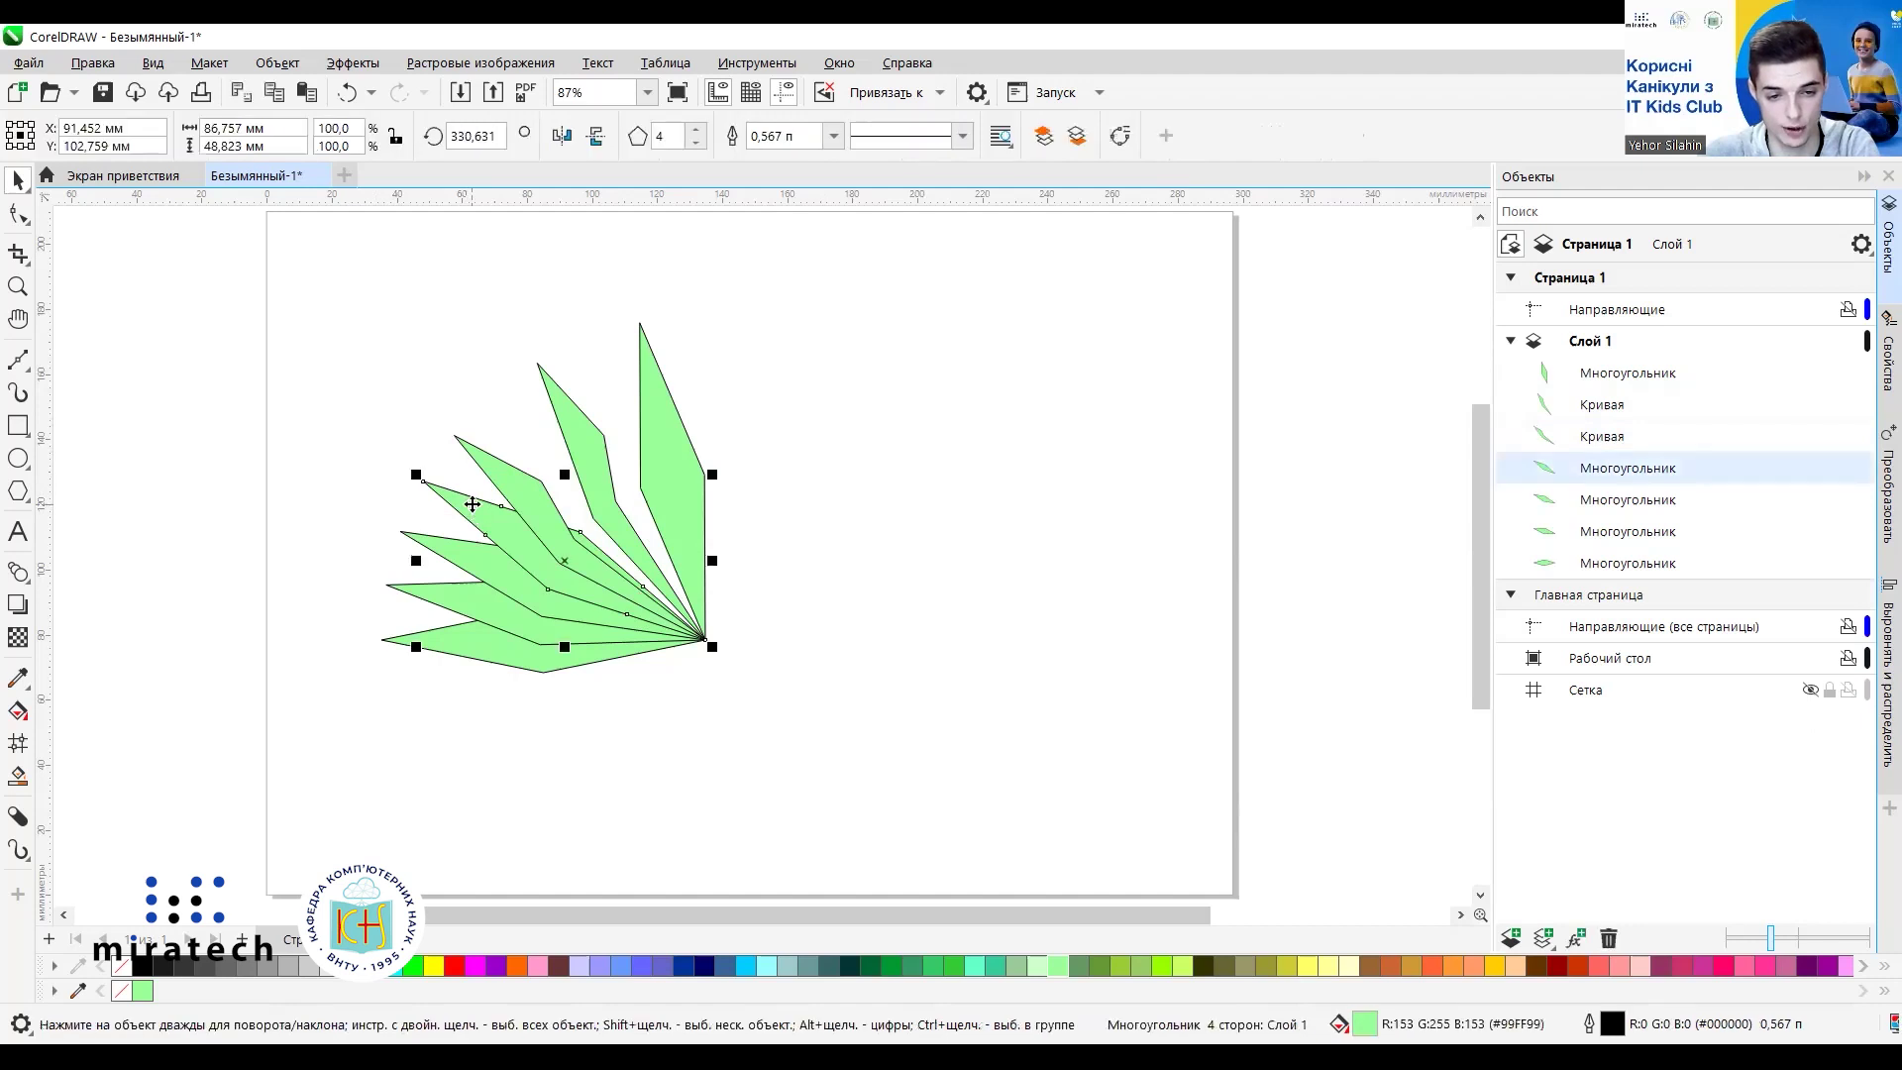
pyautogui.keyDown('shift'); pyautogui.click(451, 550); pyautogui.keyUp('shift')
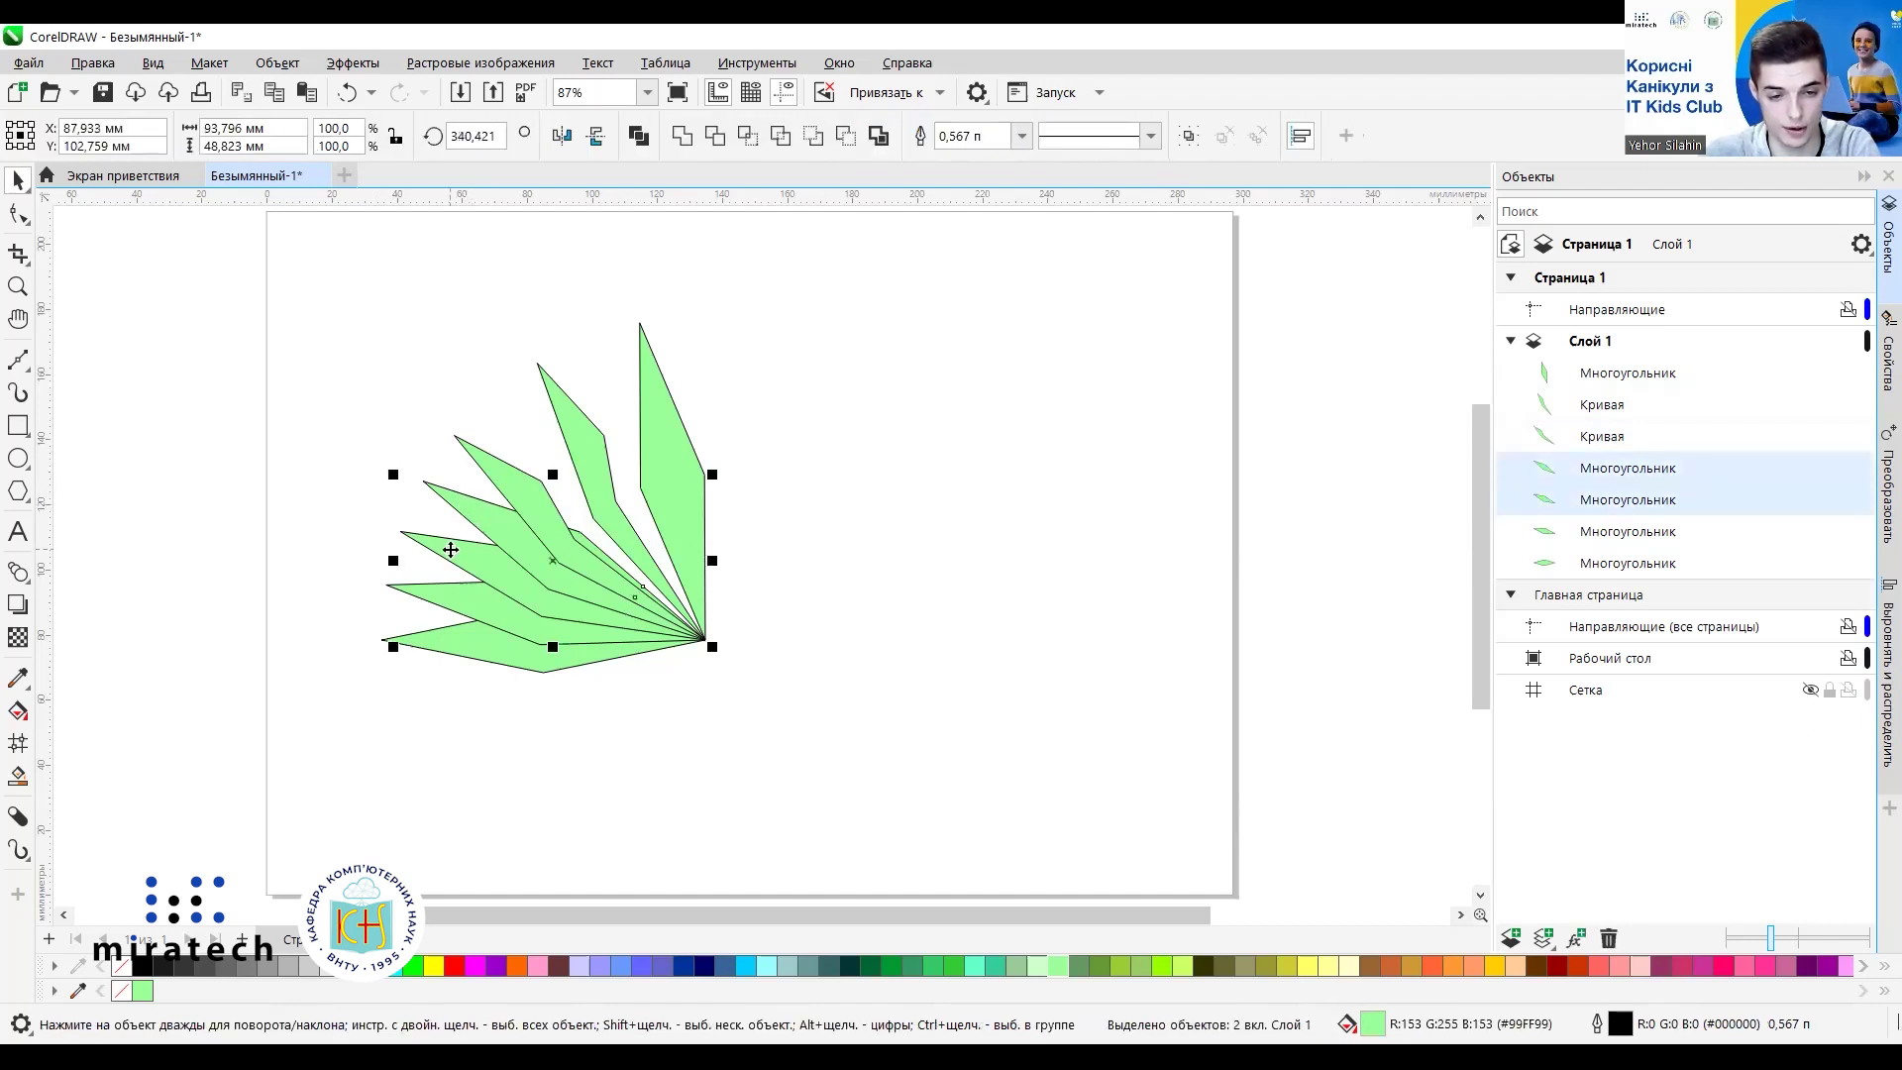
pyautogui.click(843, 140)
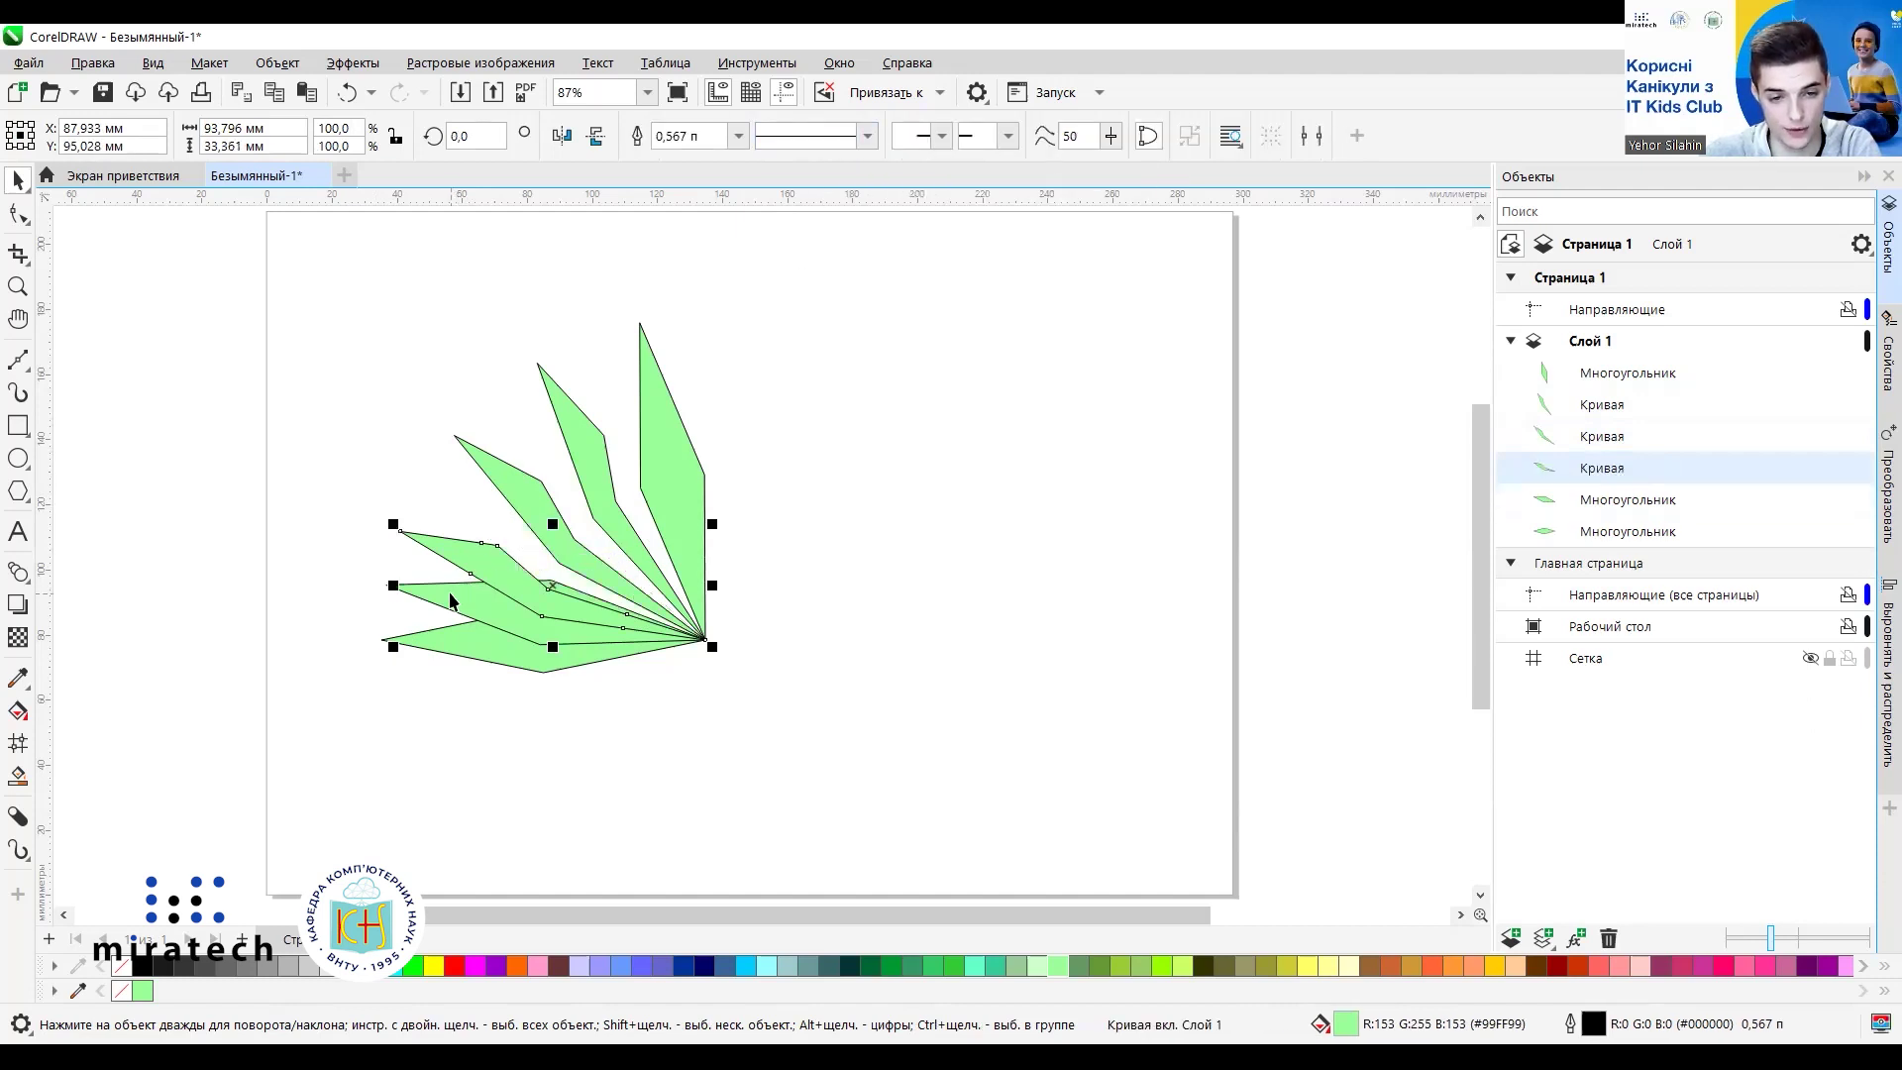
pyautogui.press('Escape')
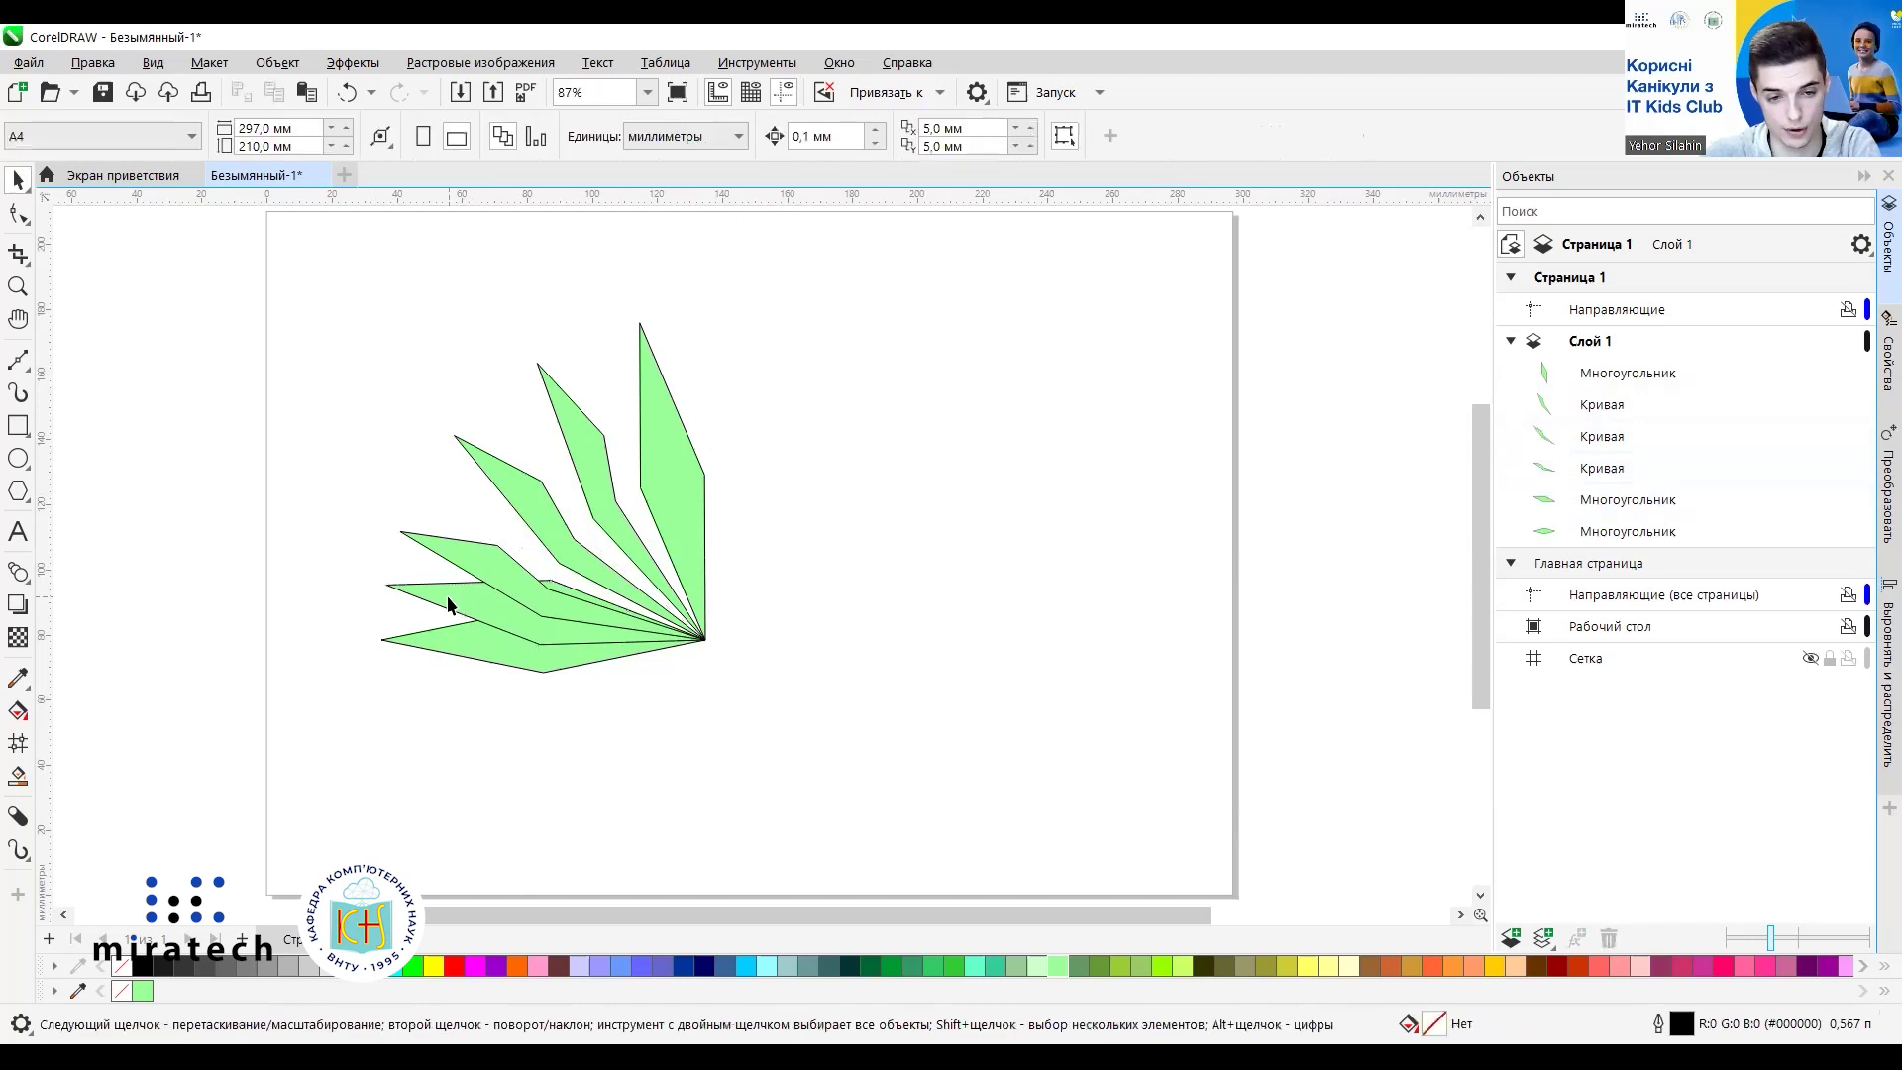
# Apply Back Minus Front to the last two uncut leaves at the fan's horizontal end, and clear the selection.
pyautogui.click(447, 591)
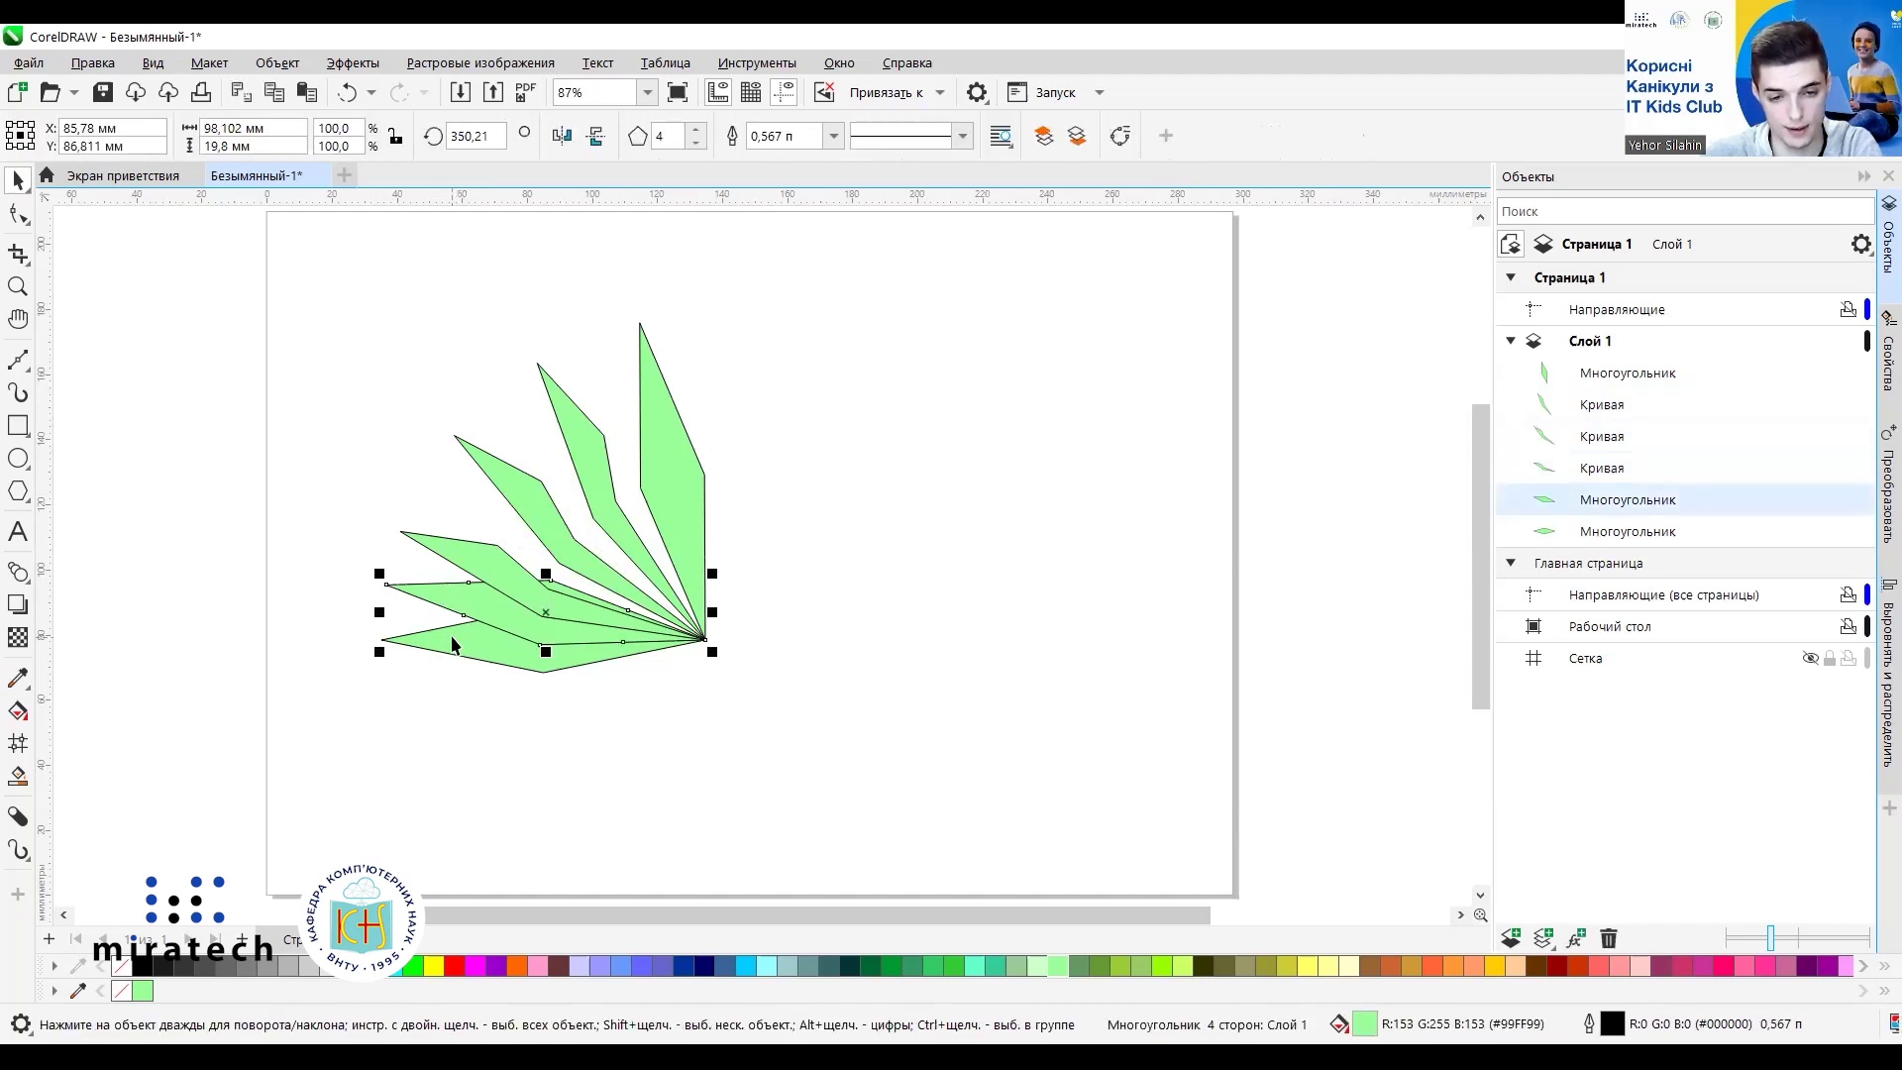
pyautogui.keyDown('shift'); pyautogui.click(453, 639); pyautogui.keyUp('shift')
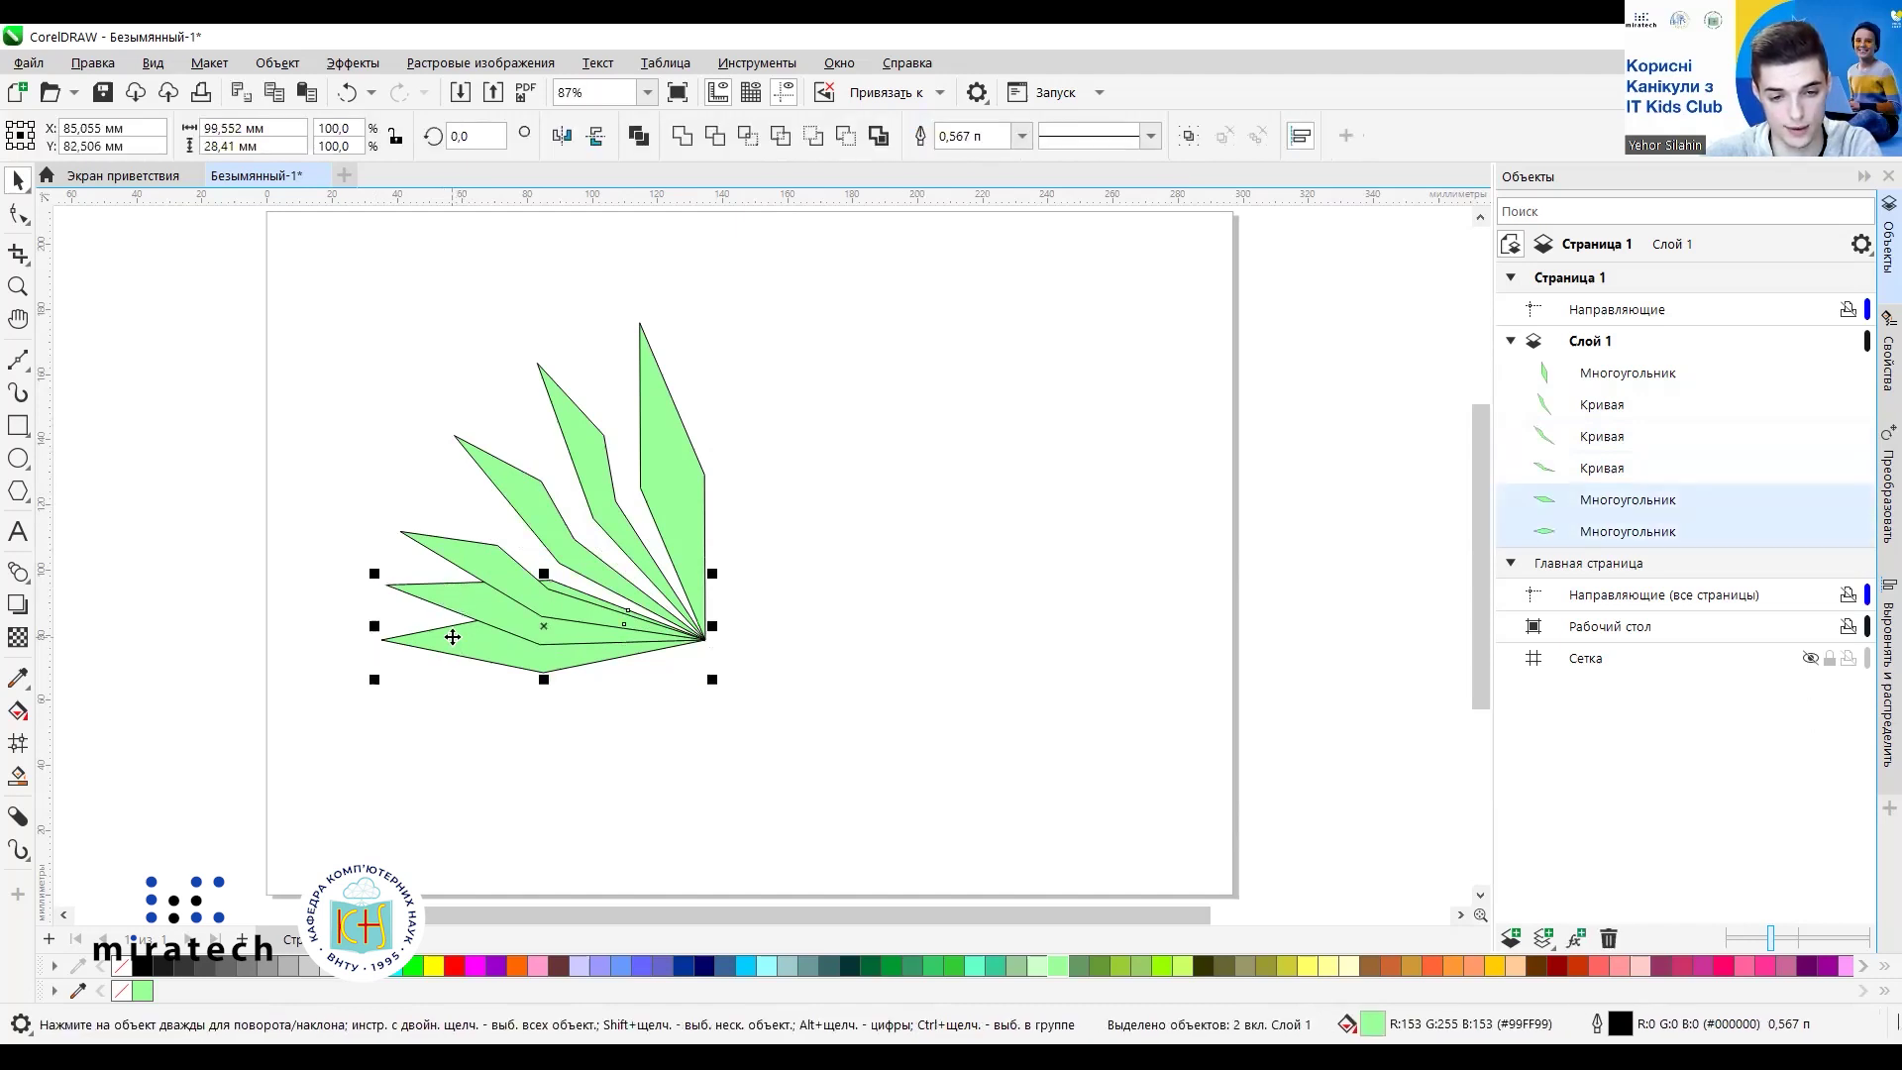
pyautogui.click(848, 139)
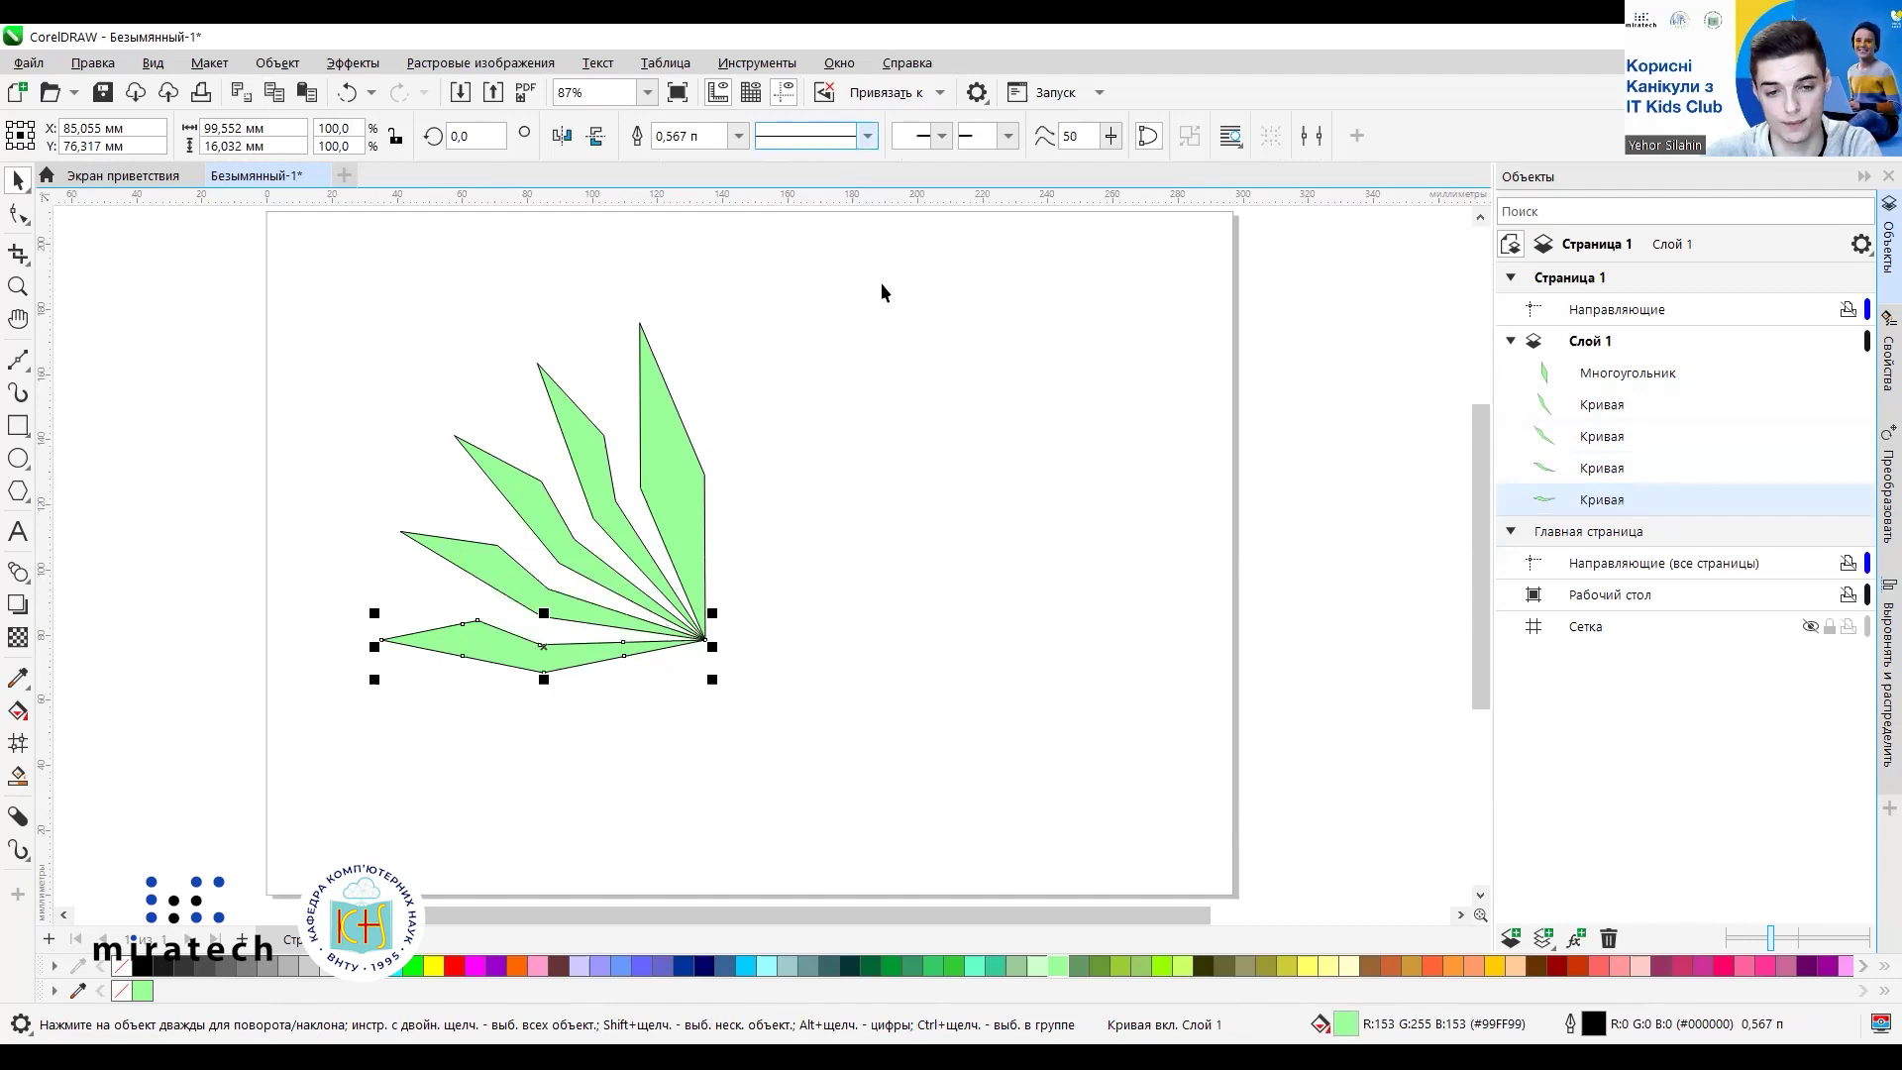
pyautogui.click(912, 568)
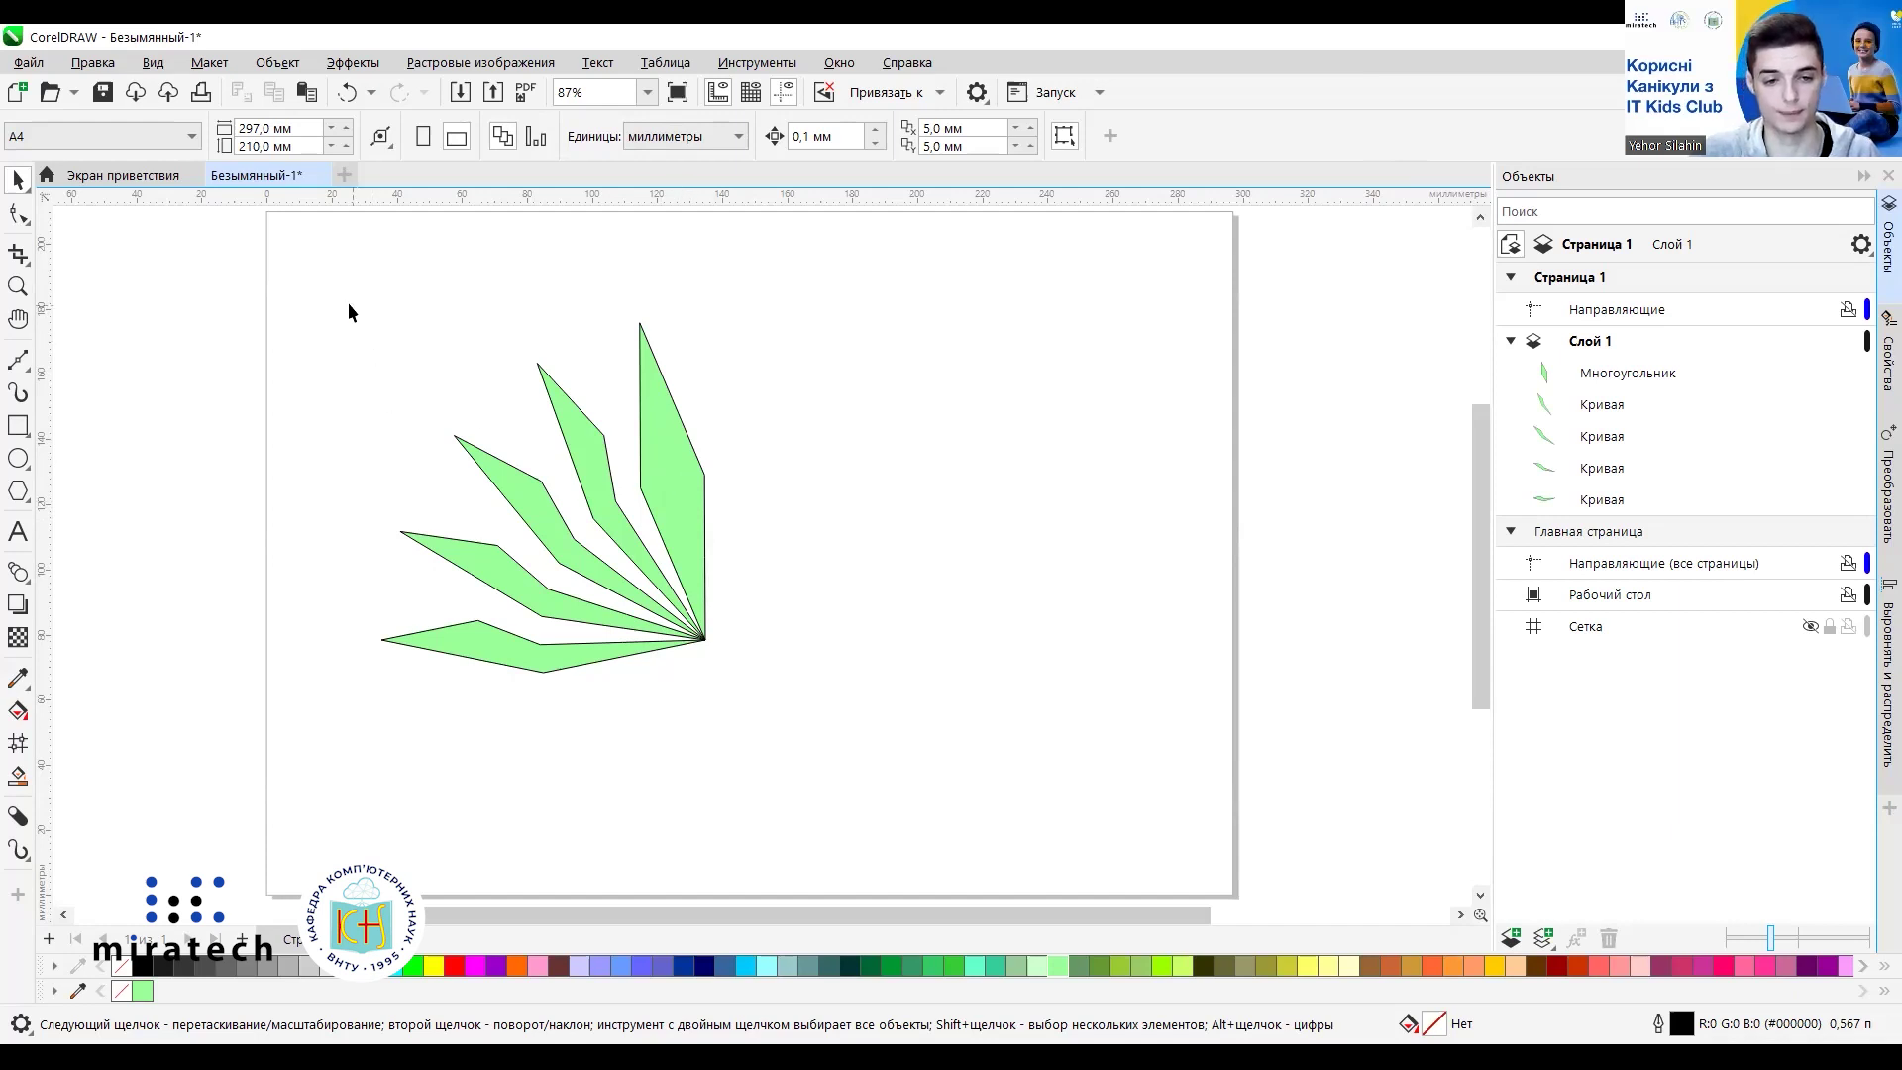
# Remove the outline from all five leaves of the fan by setting the outline width to none.
pyautogui.moveTo(330, 283); pyautogui.dragTo(775, 709)
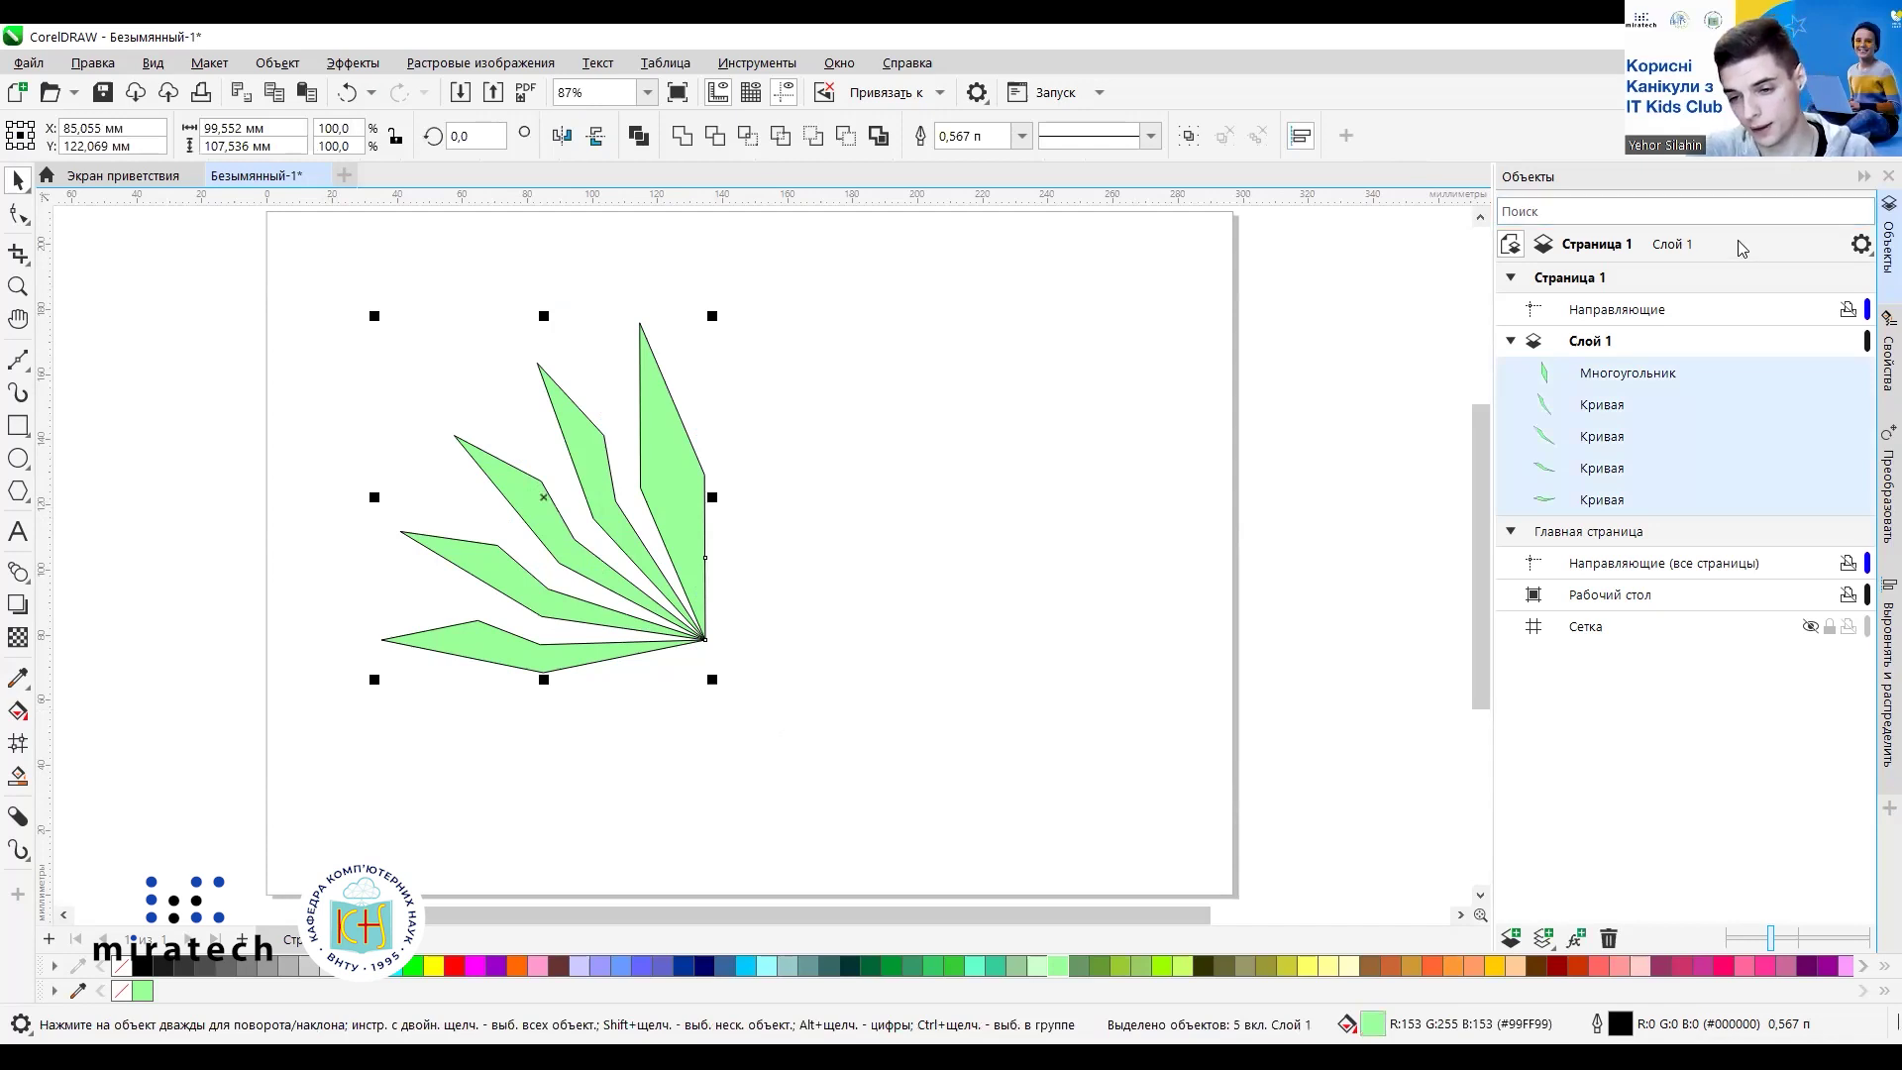
pyautogui.click(1876, 480)
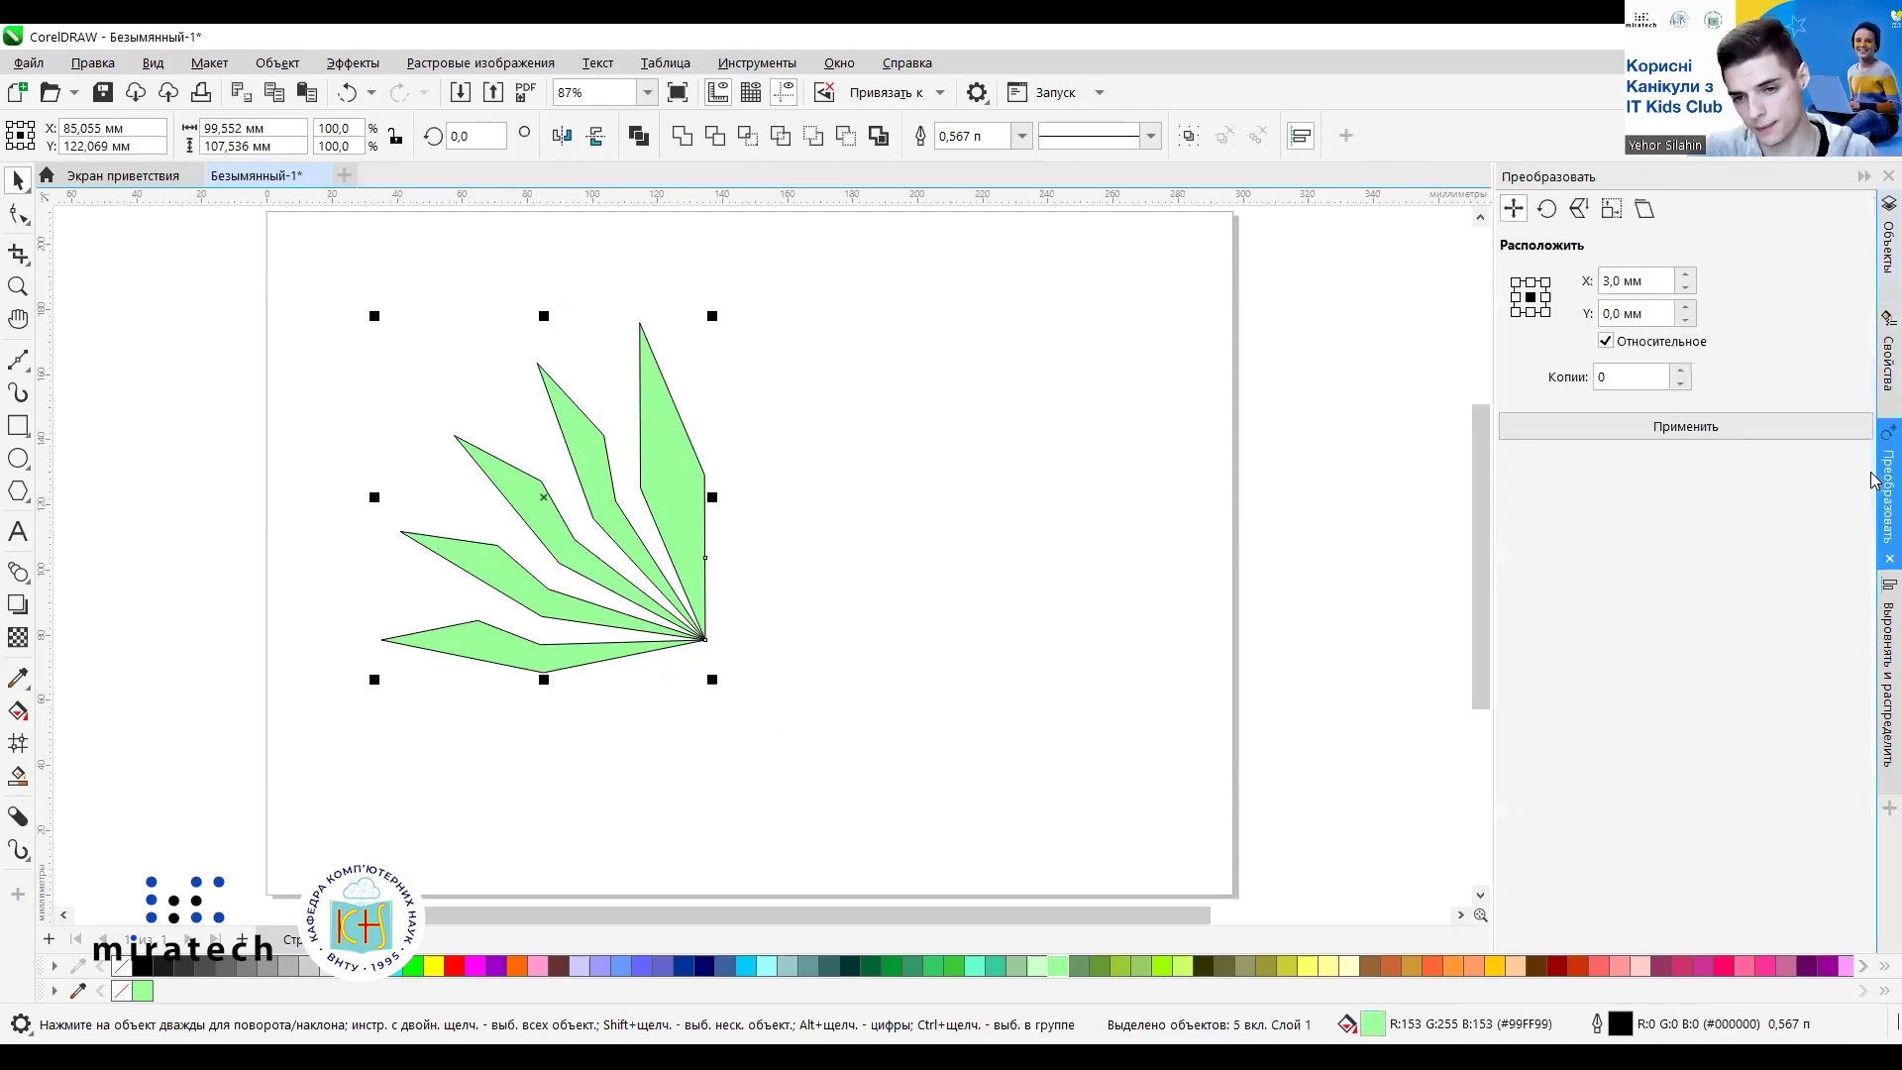
pyautogui.click(1875, 354)
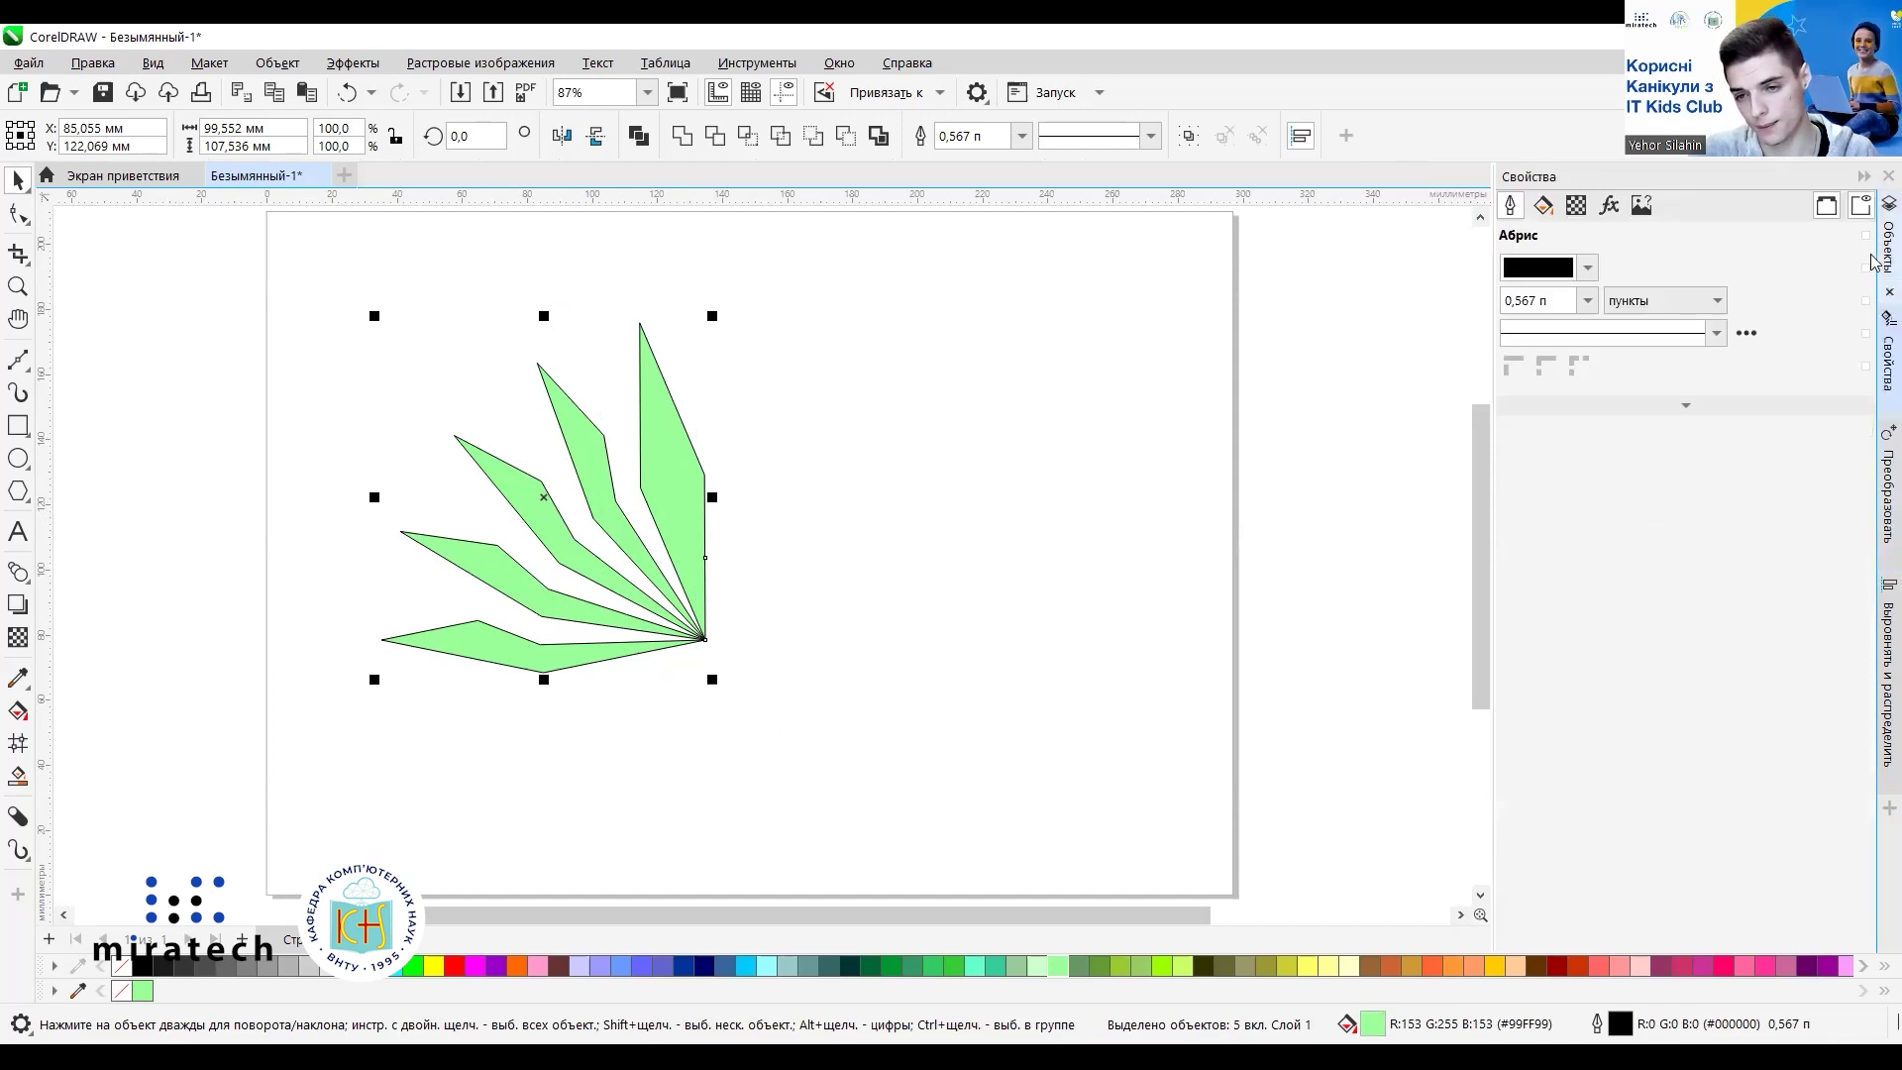
pyautogui.click(1877, 260)
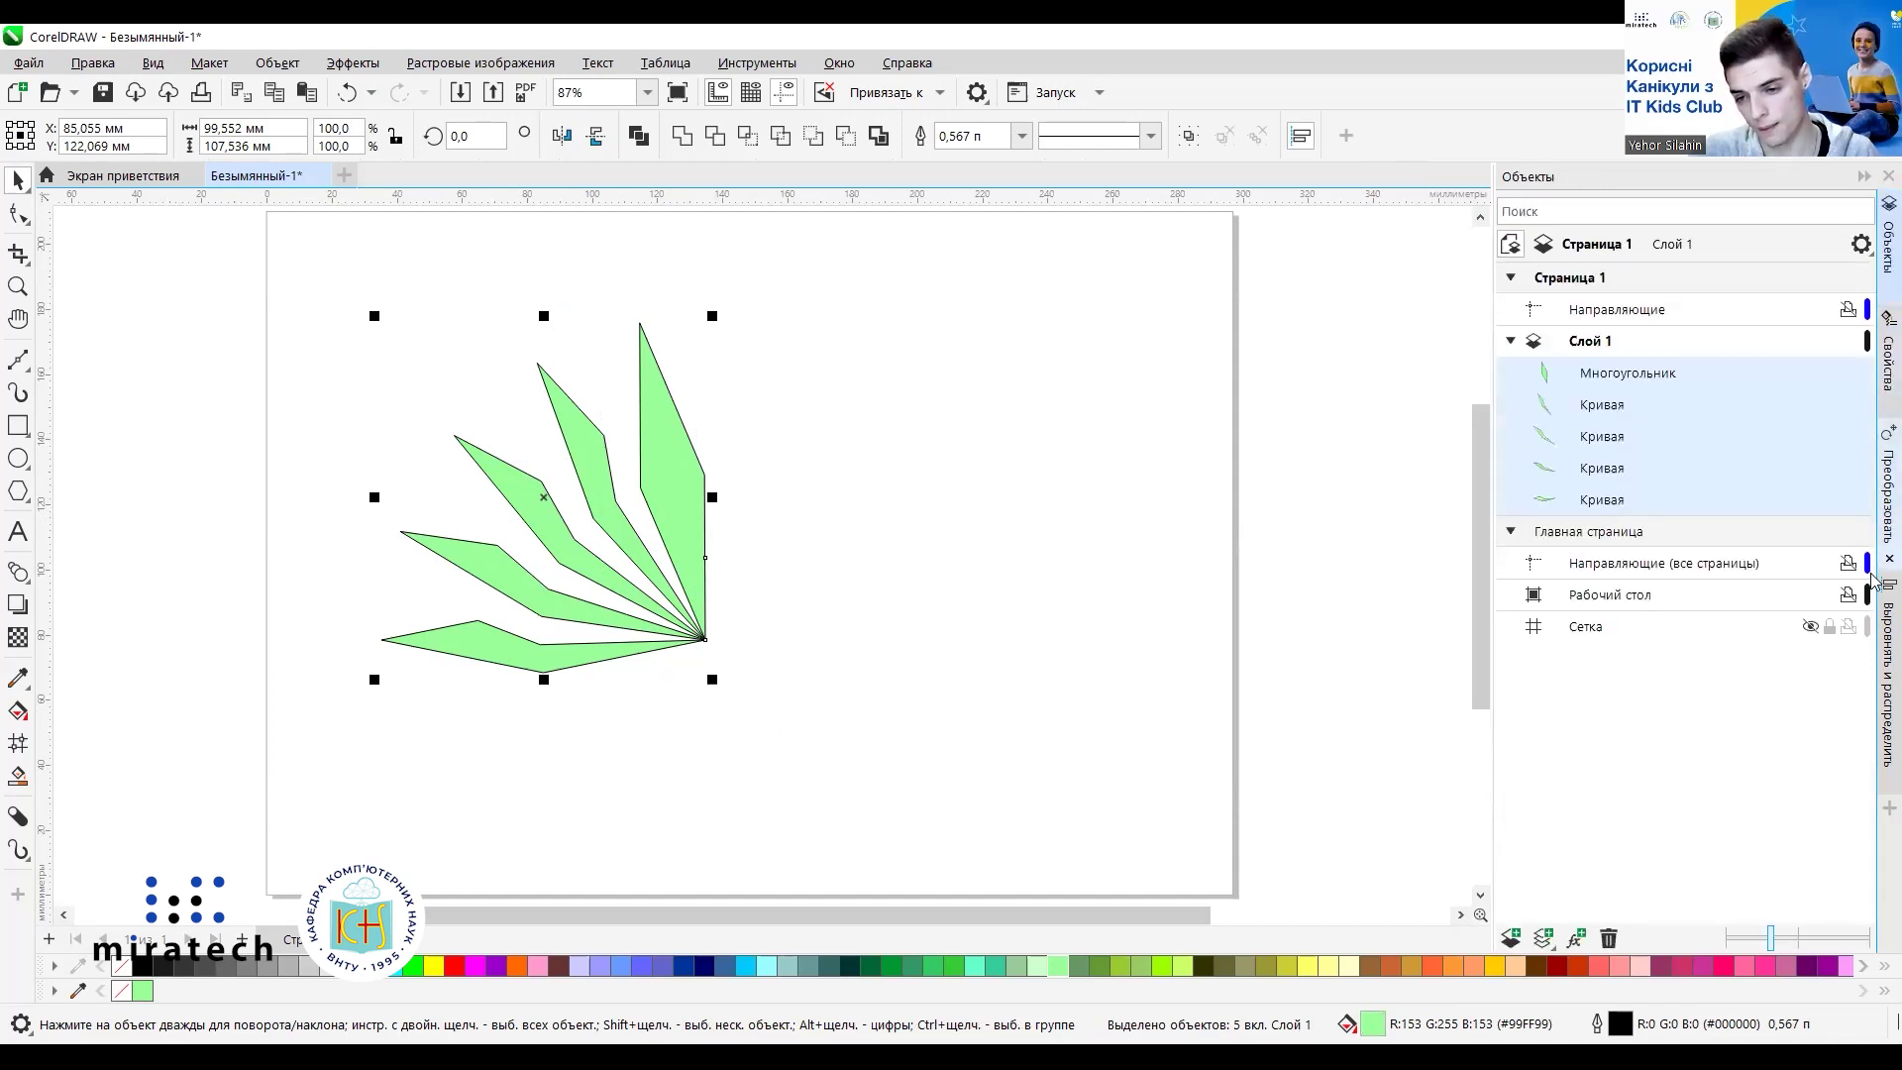
pyautogui.click(1876, 622)
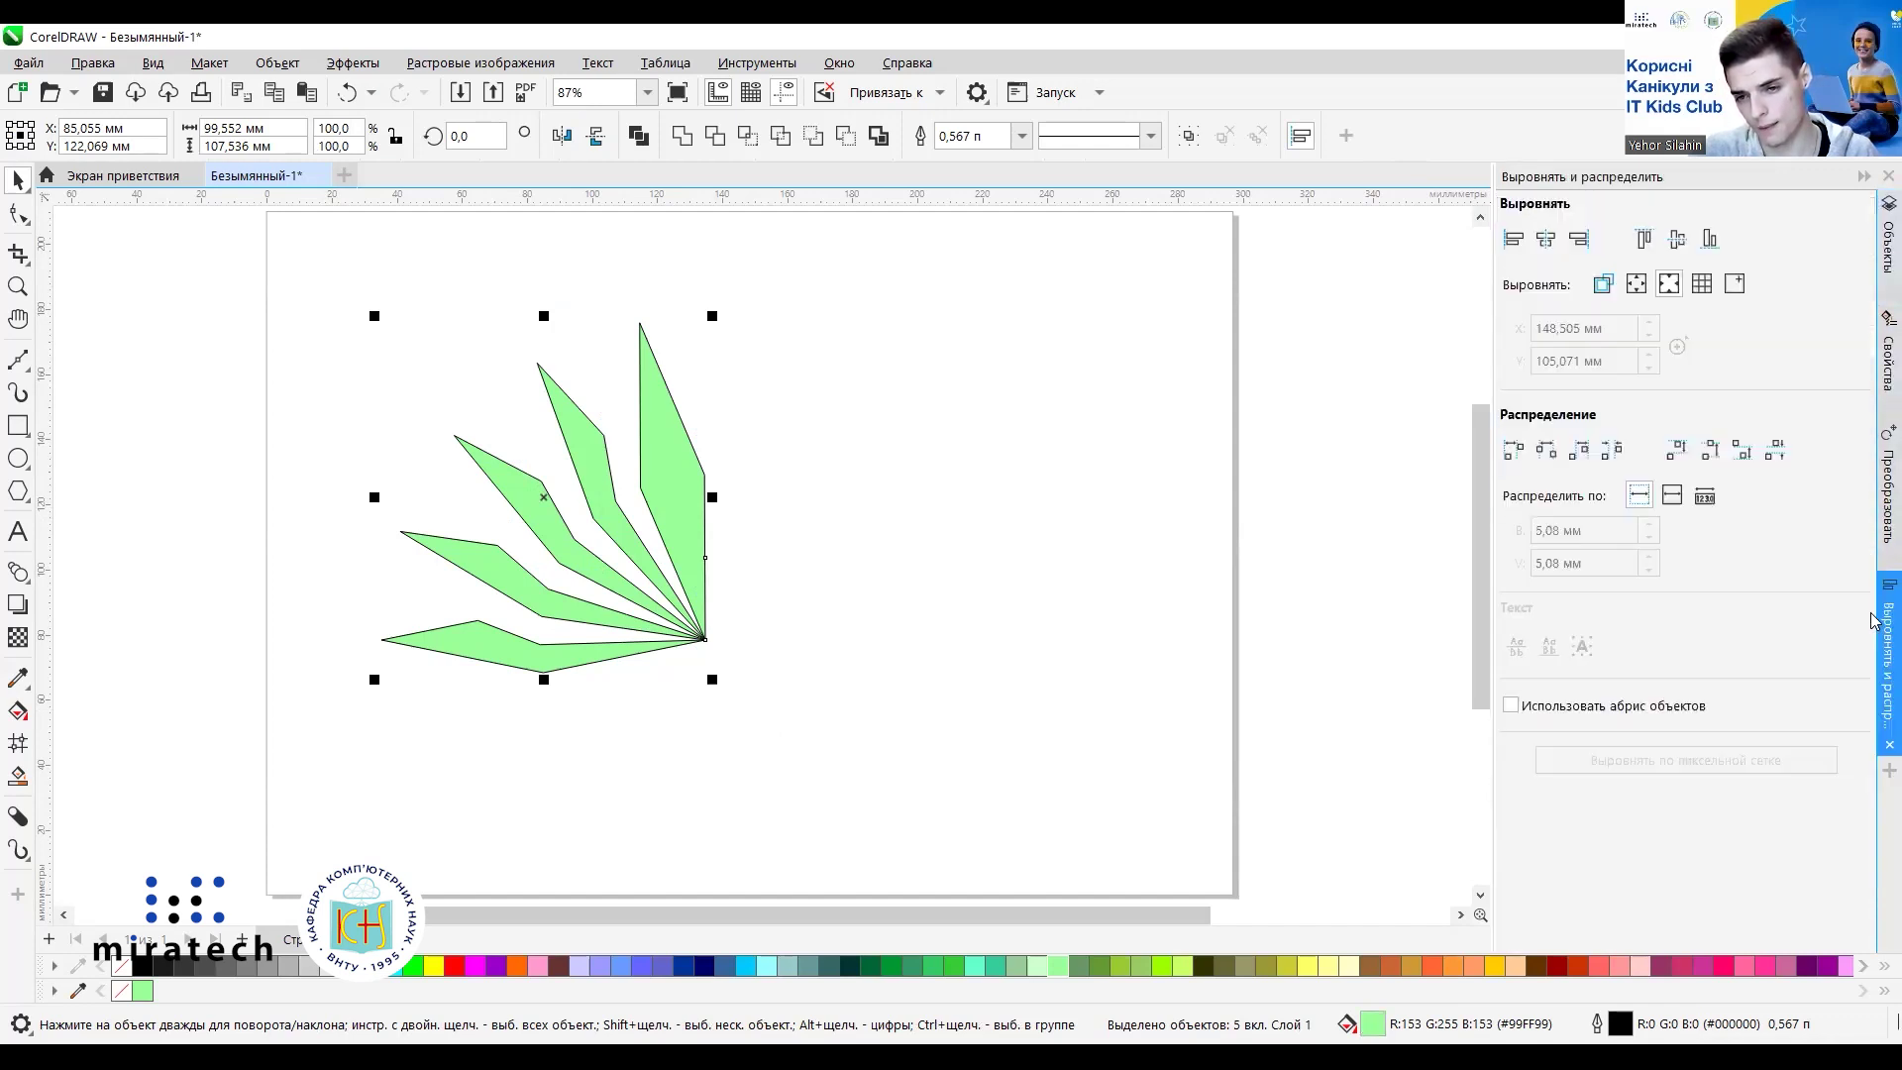
pyautogui.click(1876, 514)
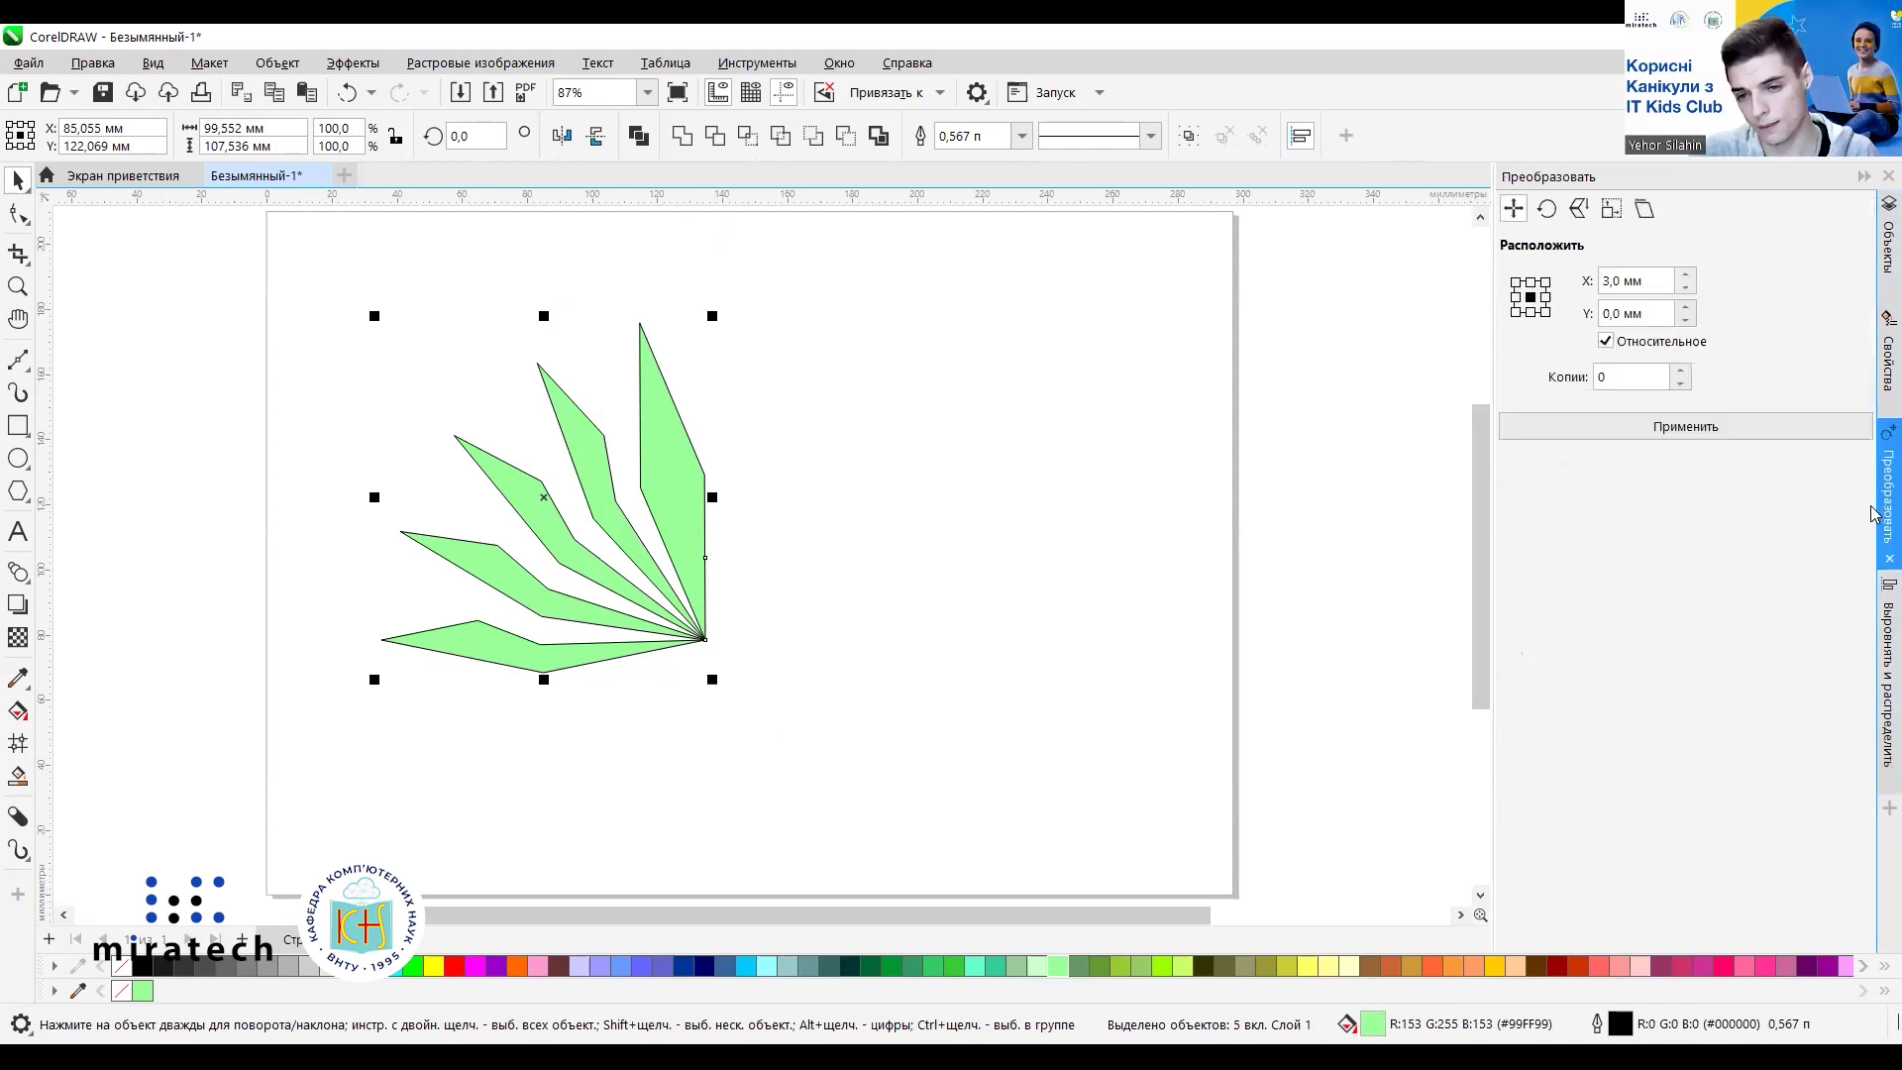
pyautogui.click(1872, 383)
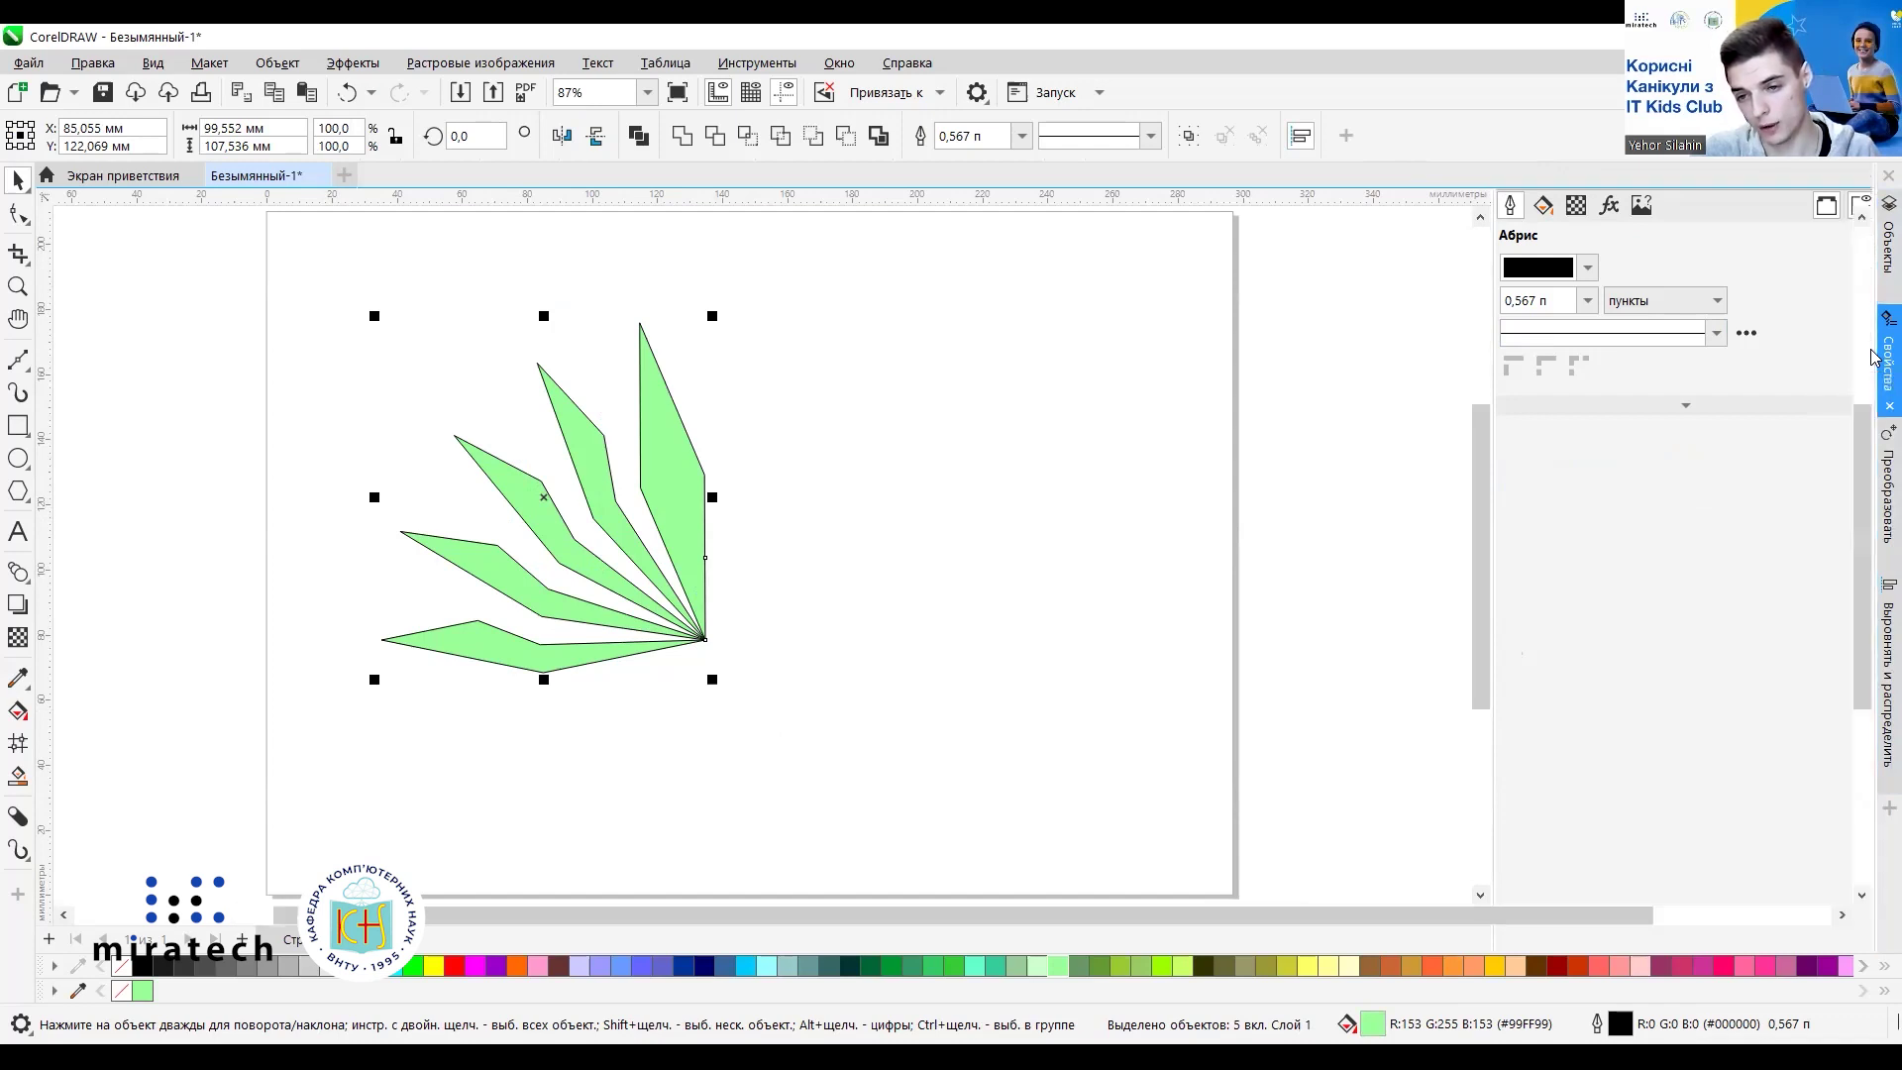
pyautogui.click(1872, 356)
pyautogui.click(1872, 357)
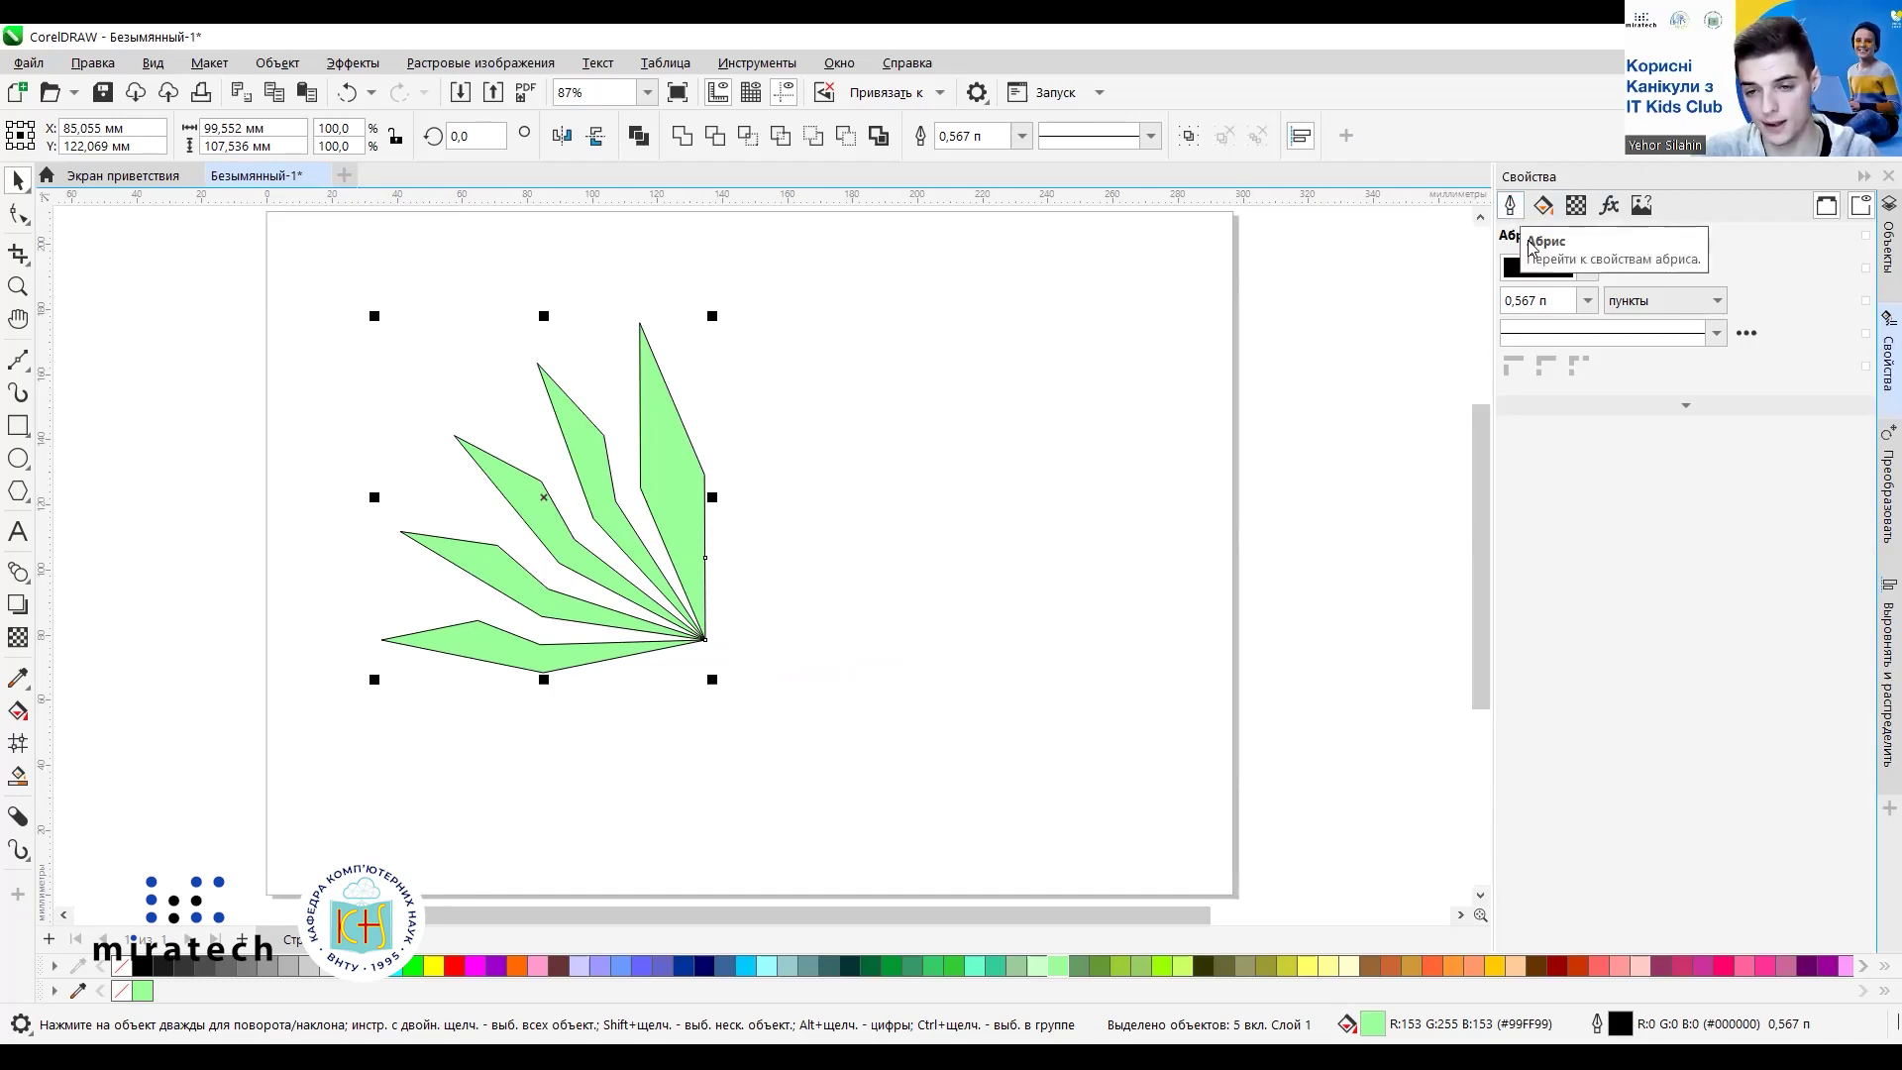
pyautogui.click(1589, 302)
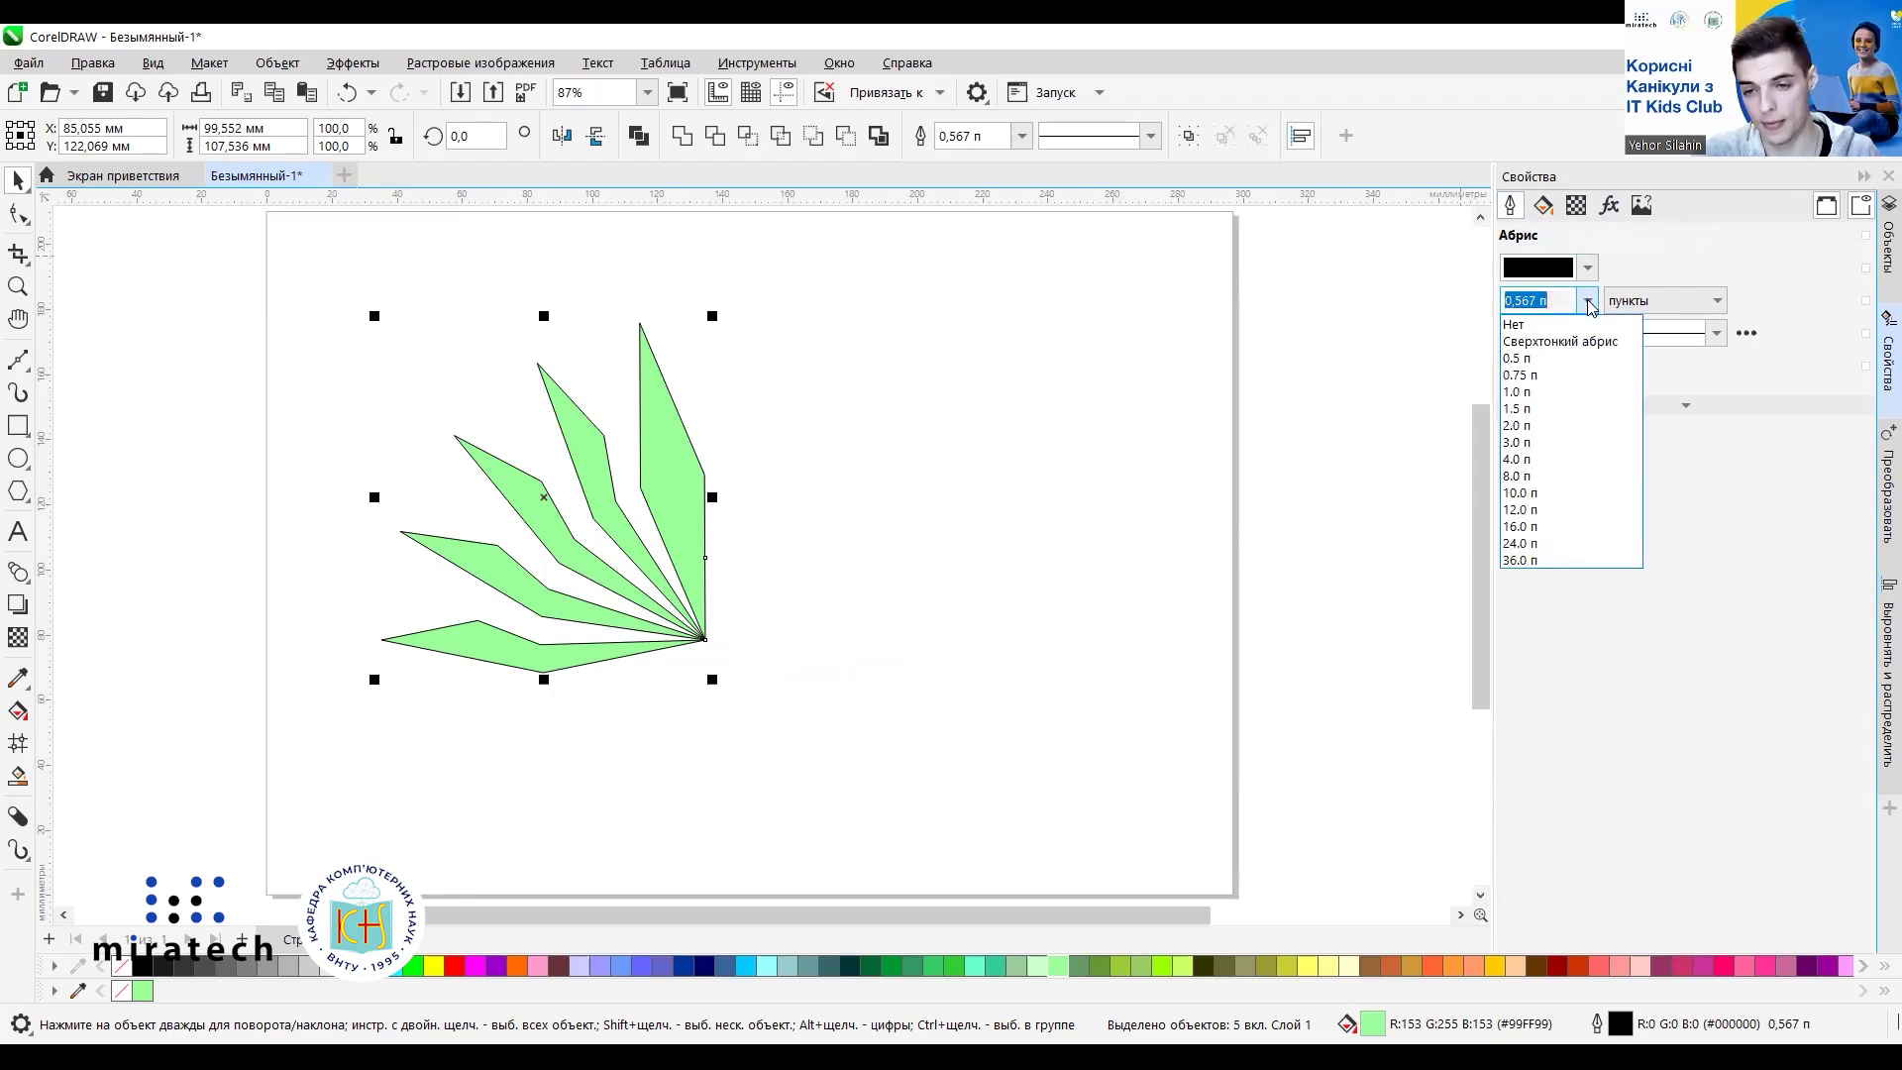
pyautogui.click(1536, 325)
pyautogui.click(859, 535)
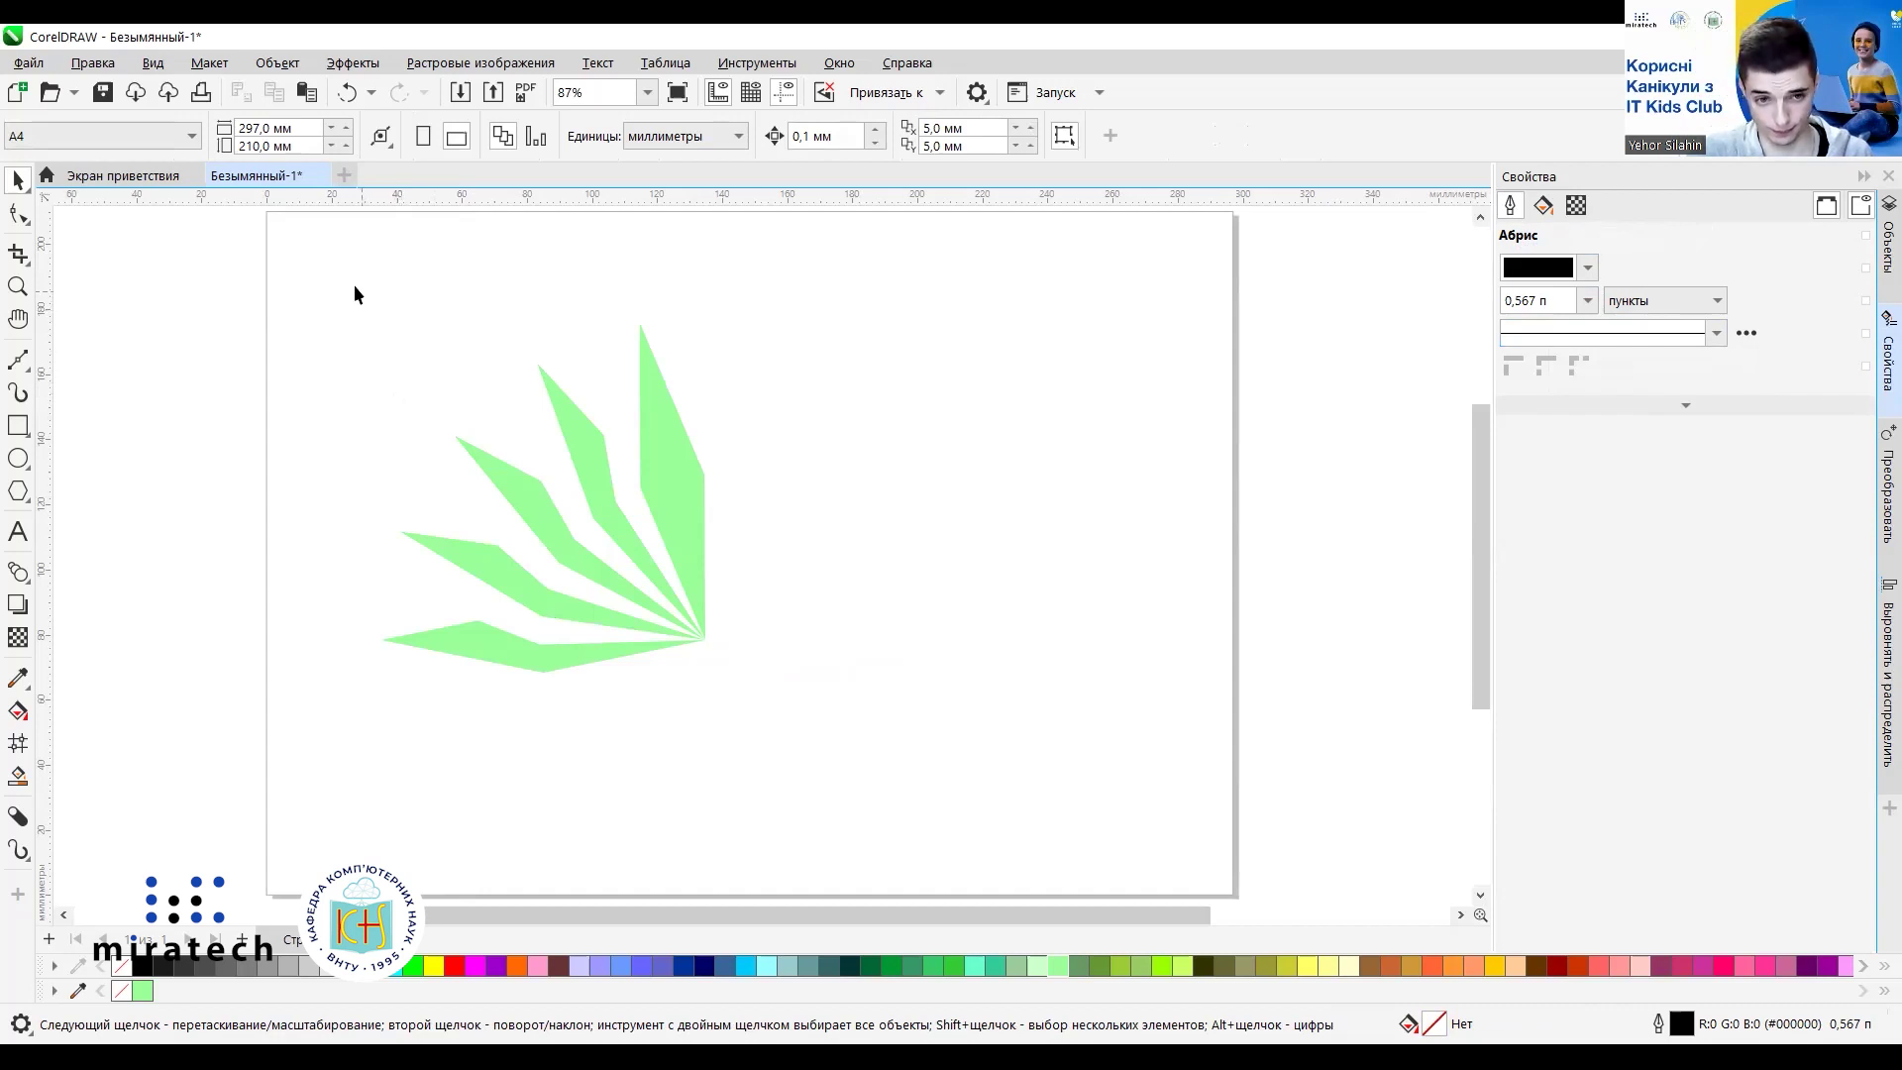
# Rotate all five leaves together about 37.7° counterclockwise and move the fan so its centre sits at about X 82 mm, Y 101 mm.
pyautogui.moveTo(348, 286); pyautogui.dragTo(771, 715)
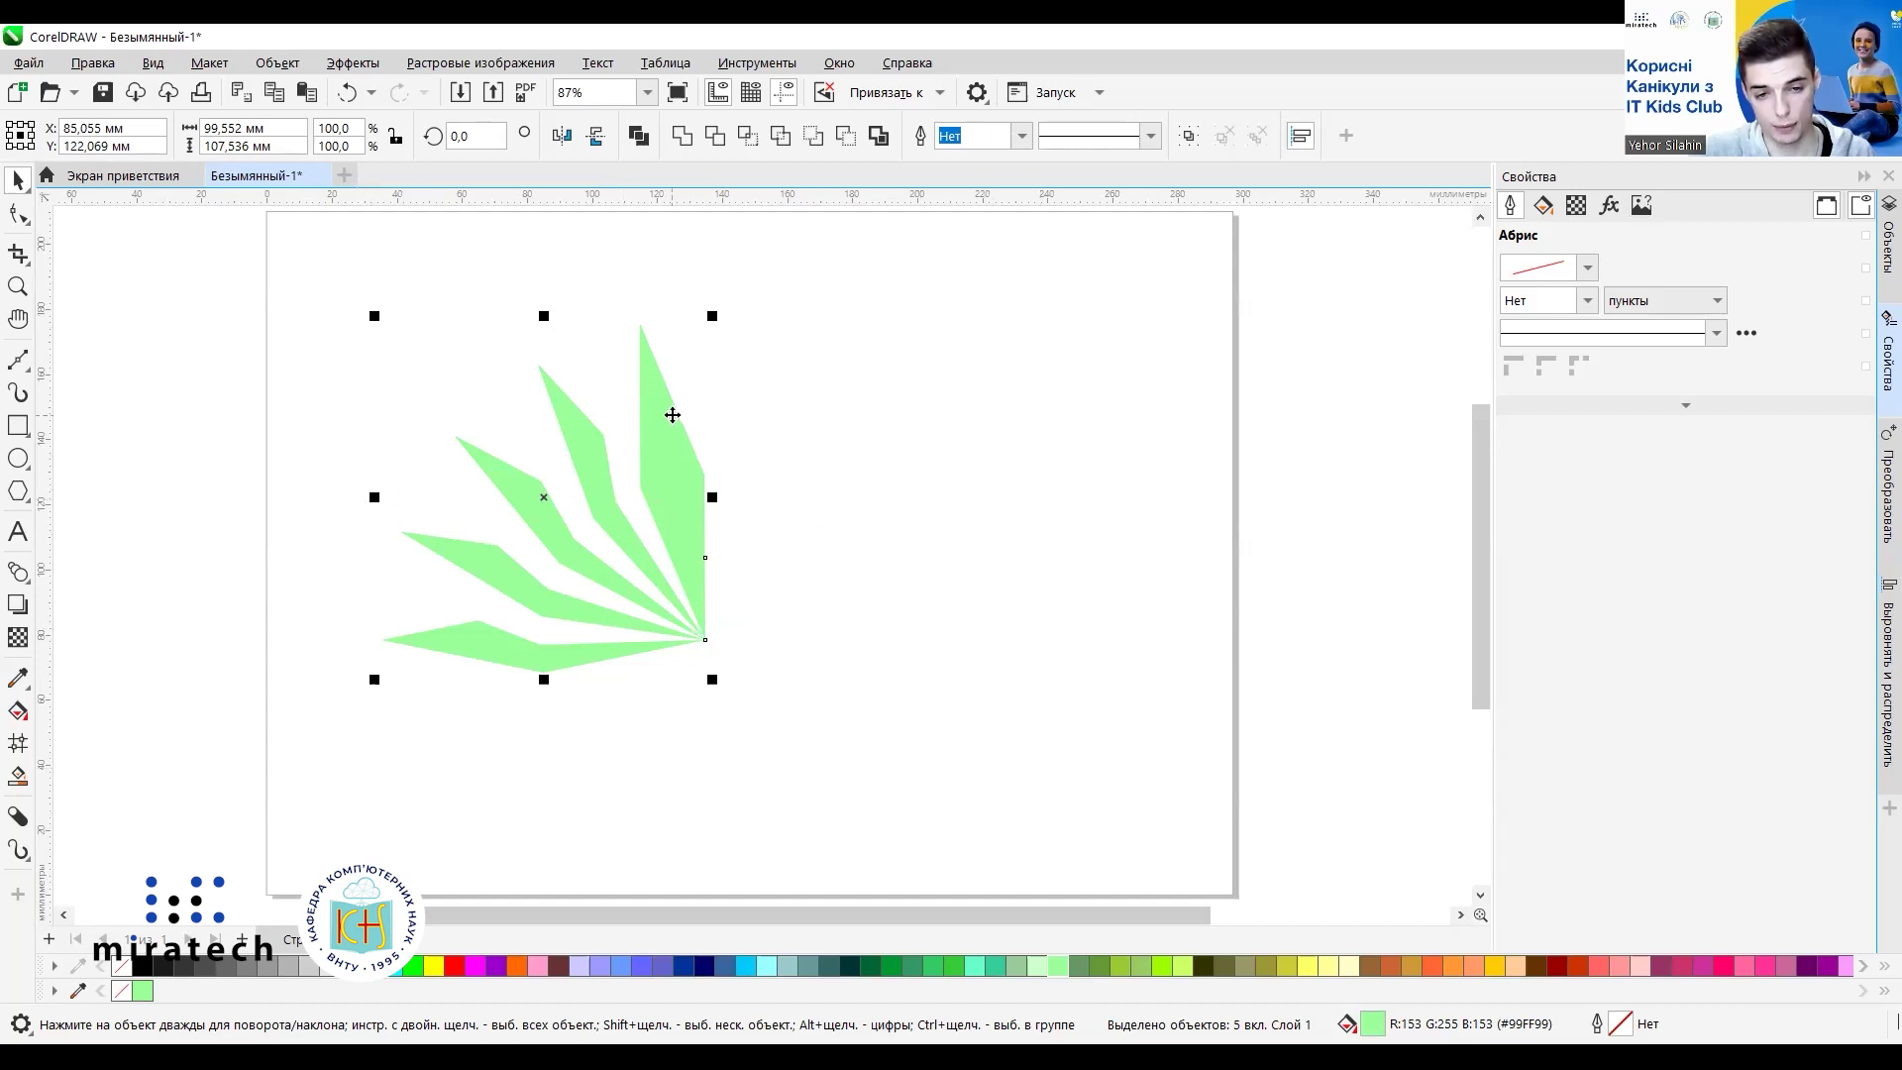
pyautogui.click(546, 496)
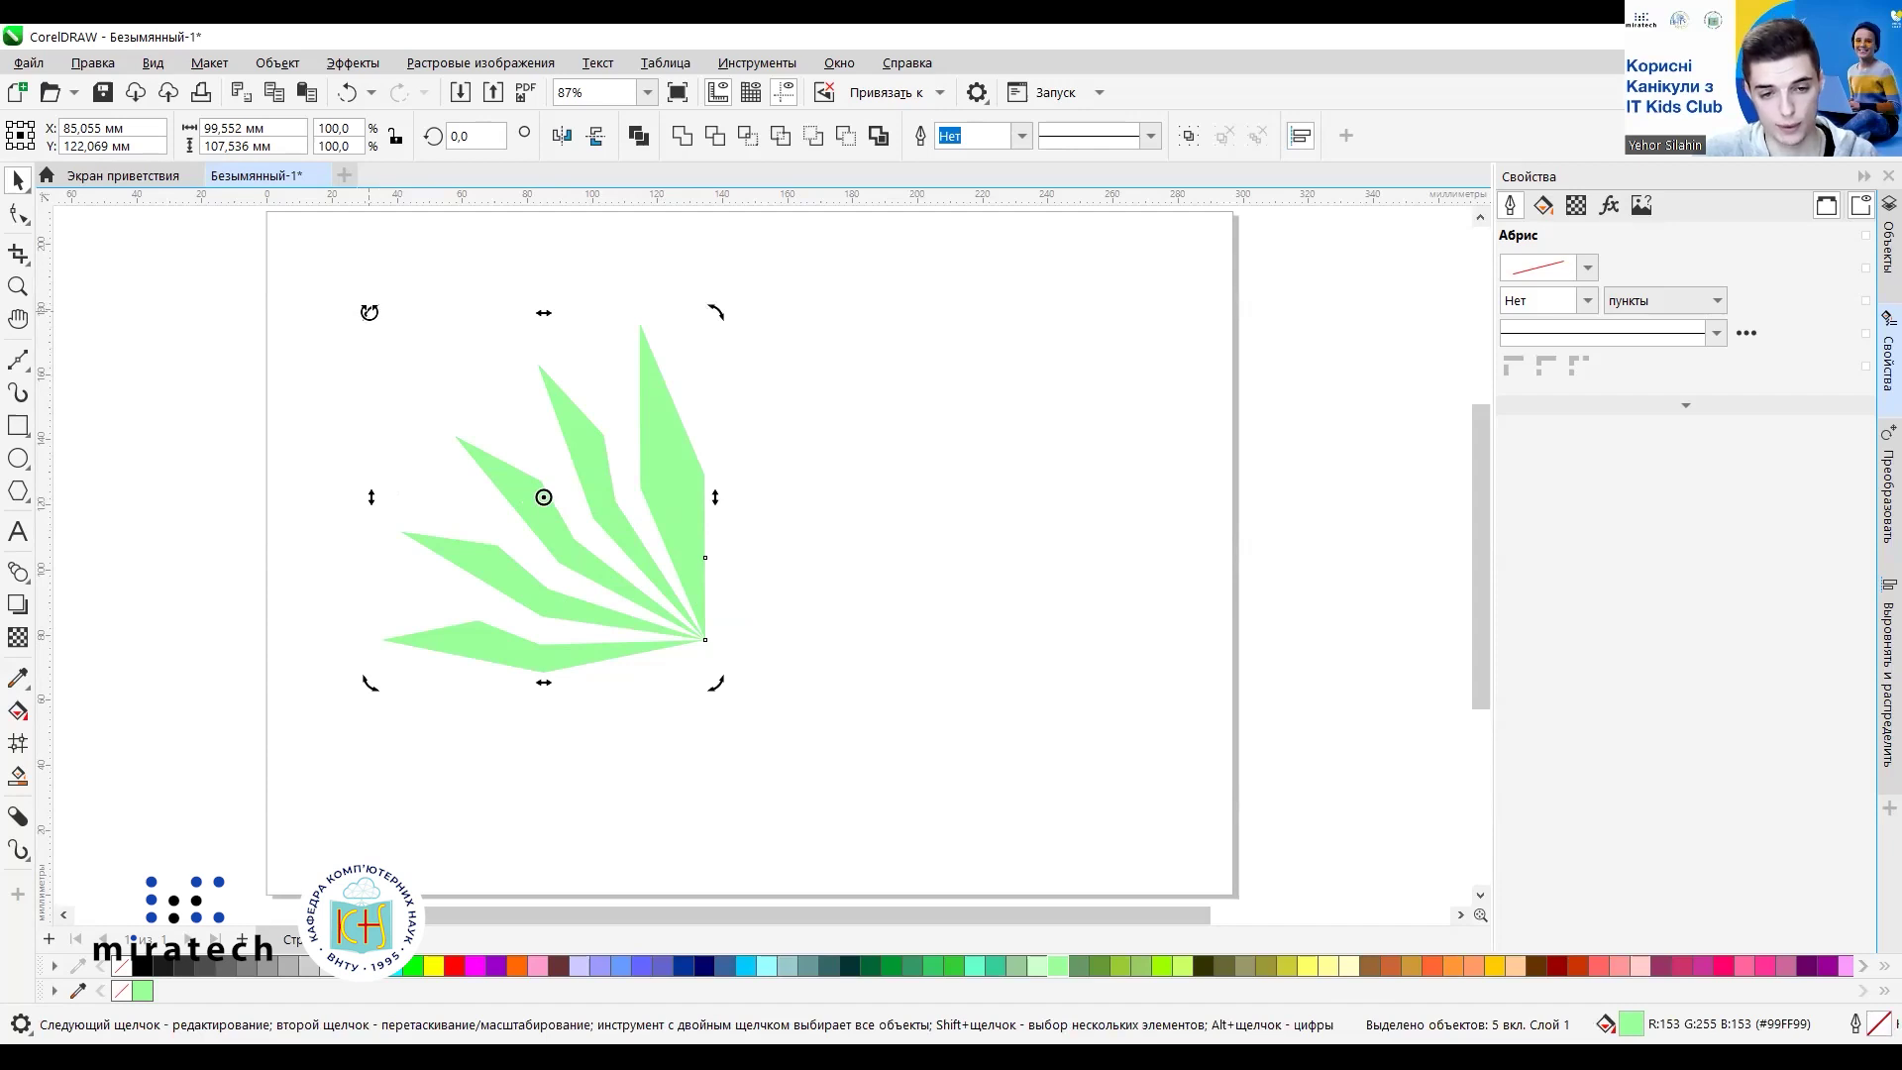
pyautogui.moveTo(366, 310); pyautogui.dragTo(365, 467)
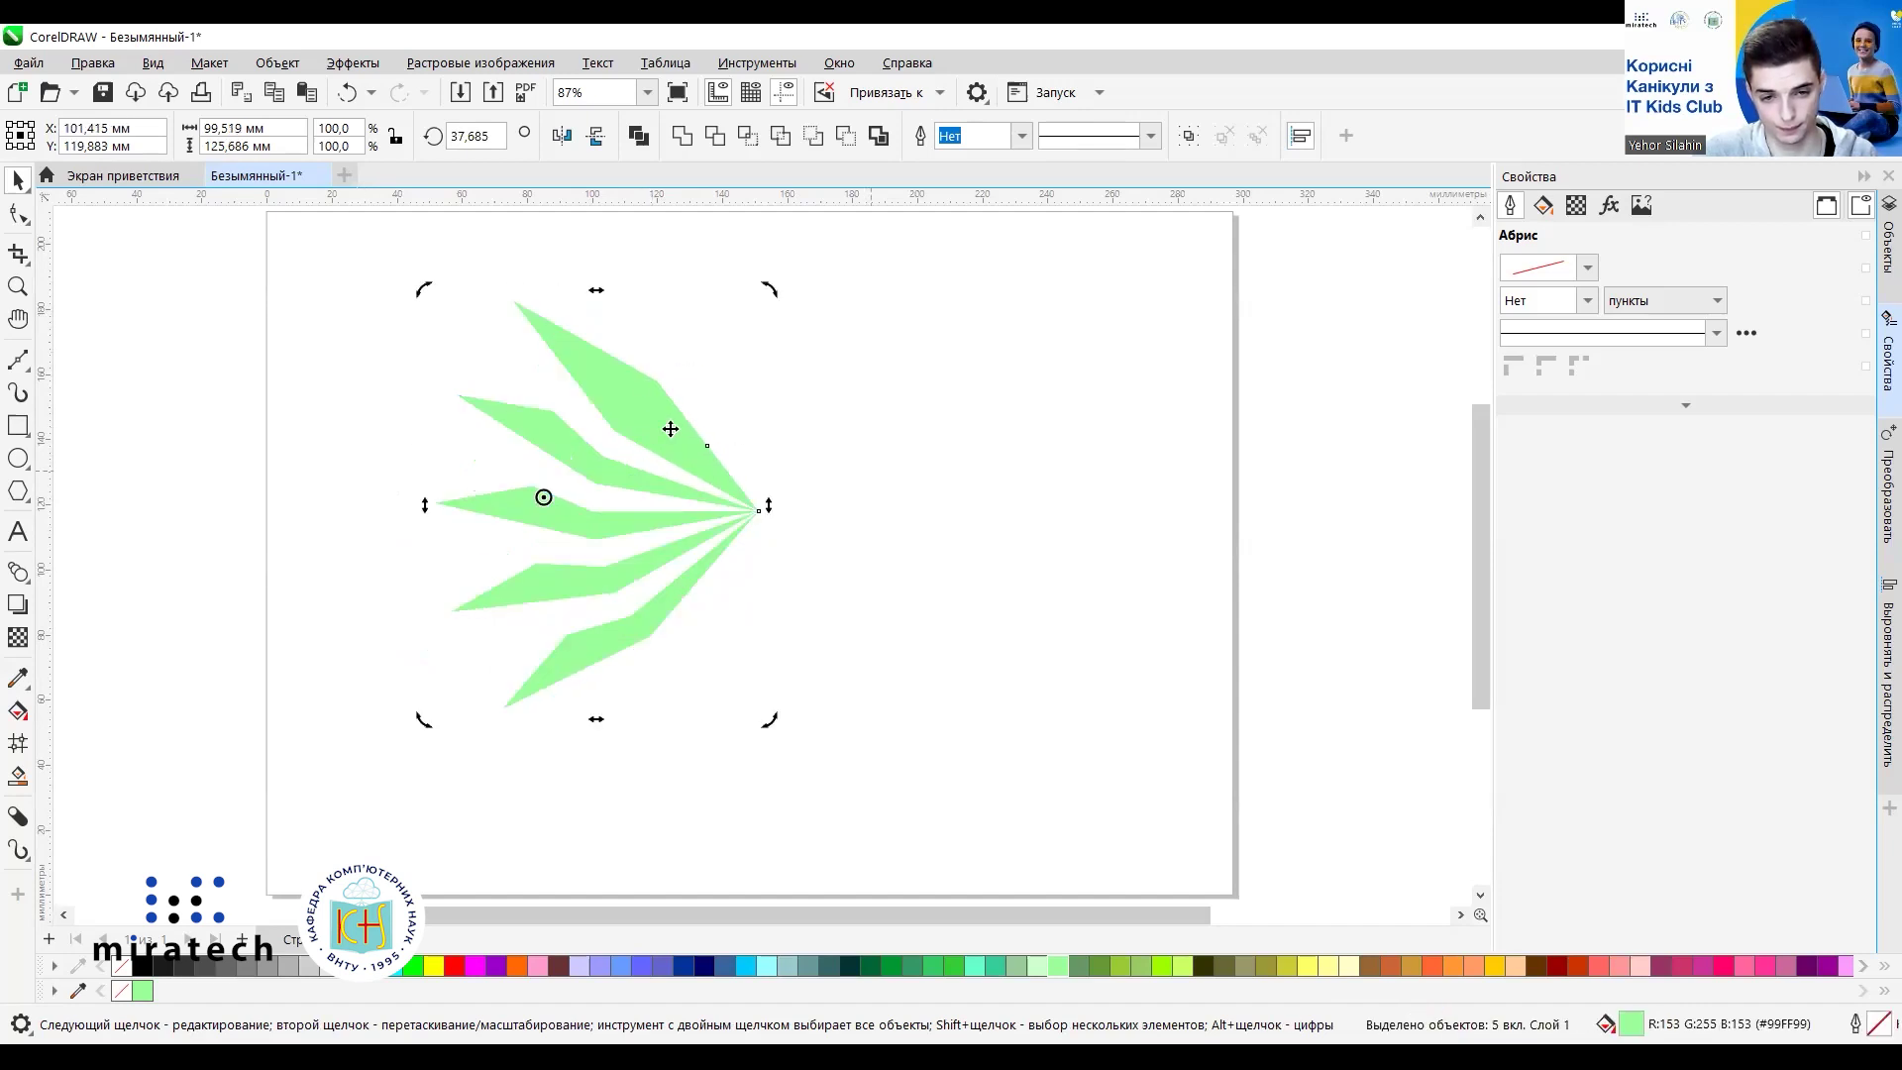
pyautogui.moveTo(659, 423); pyautogui.dragTo(598, 479)
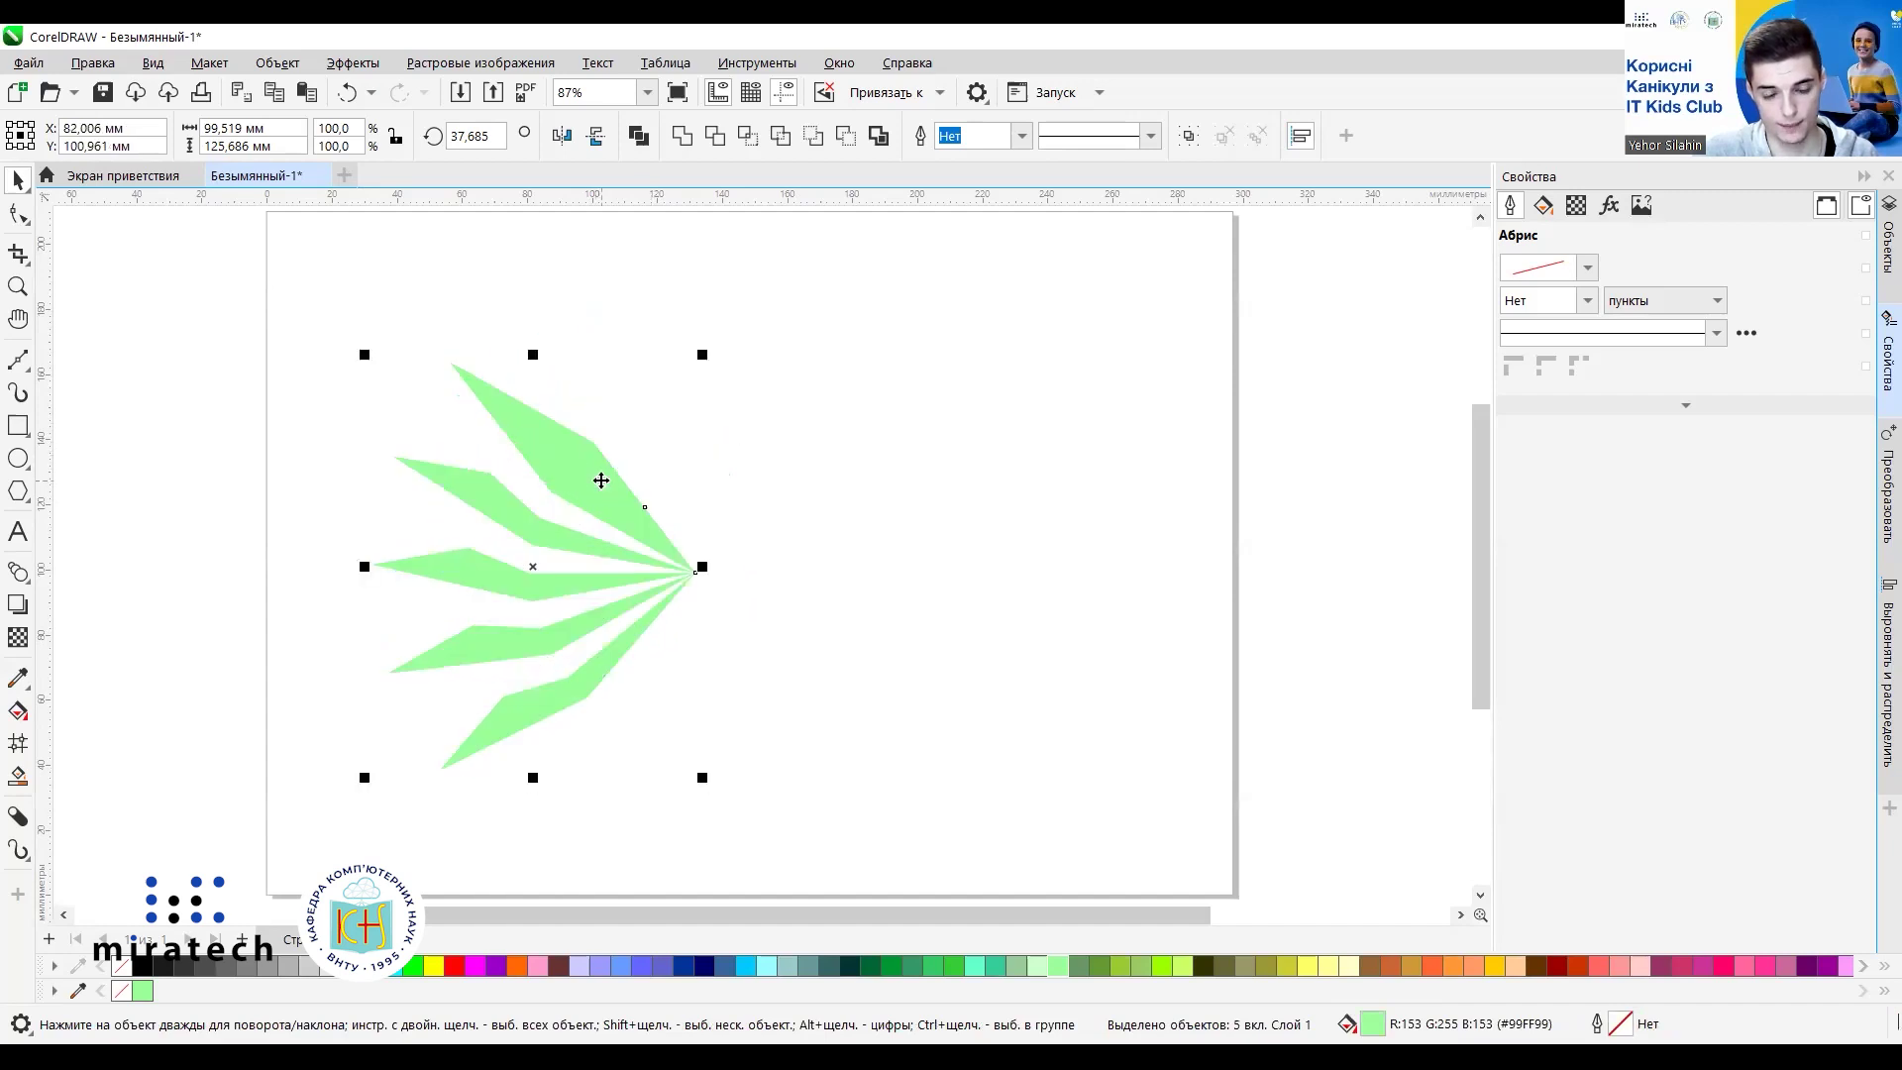
pyautogui.click(876, 436)
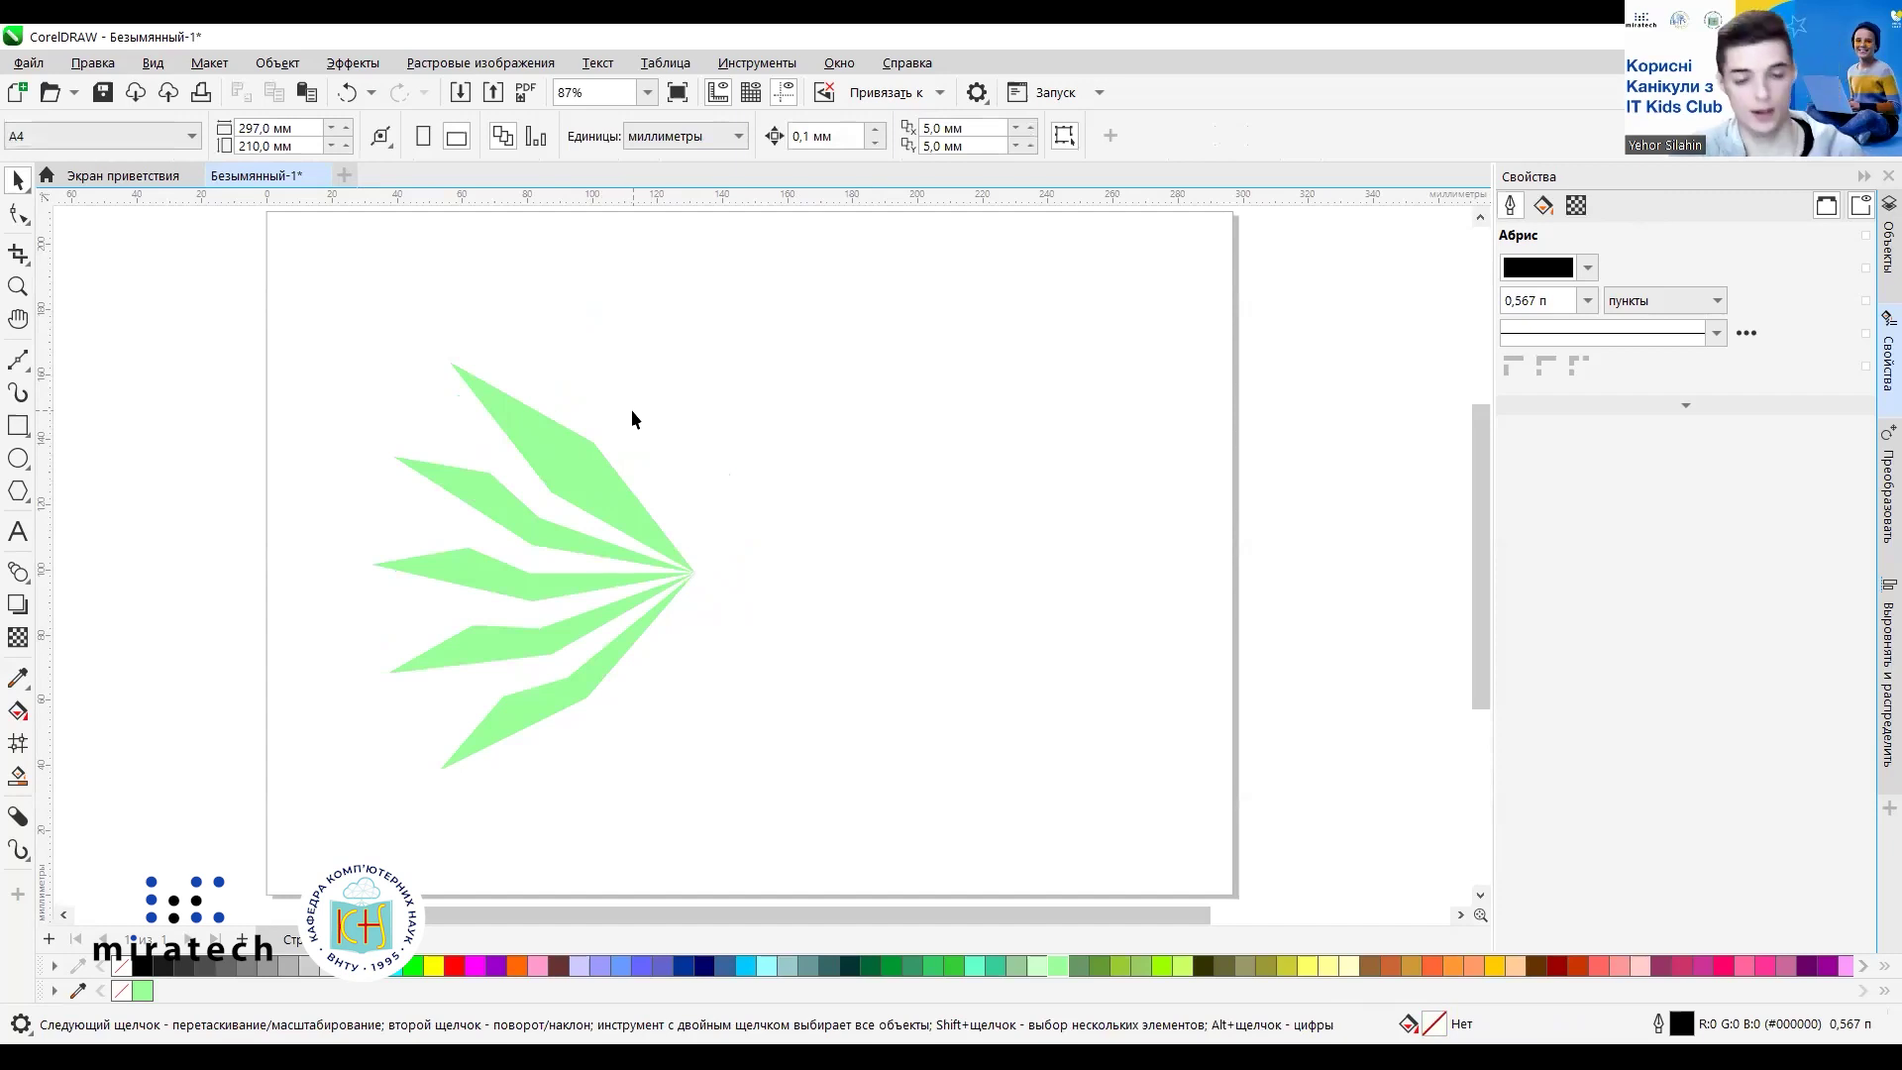
pyautogui.click(550, 442)
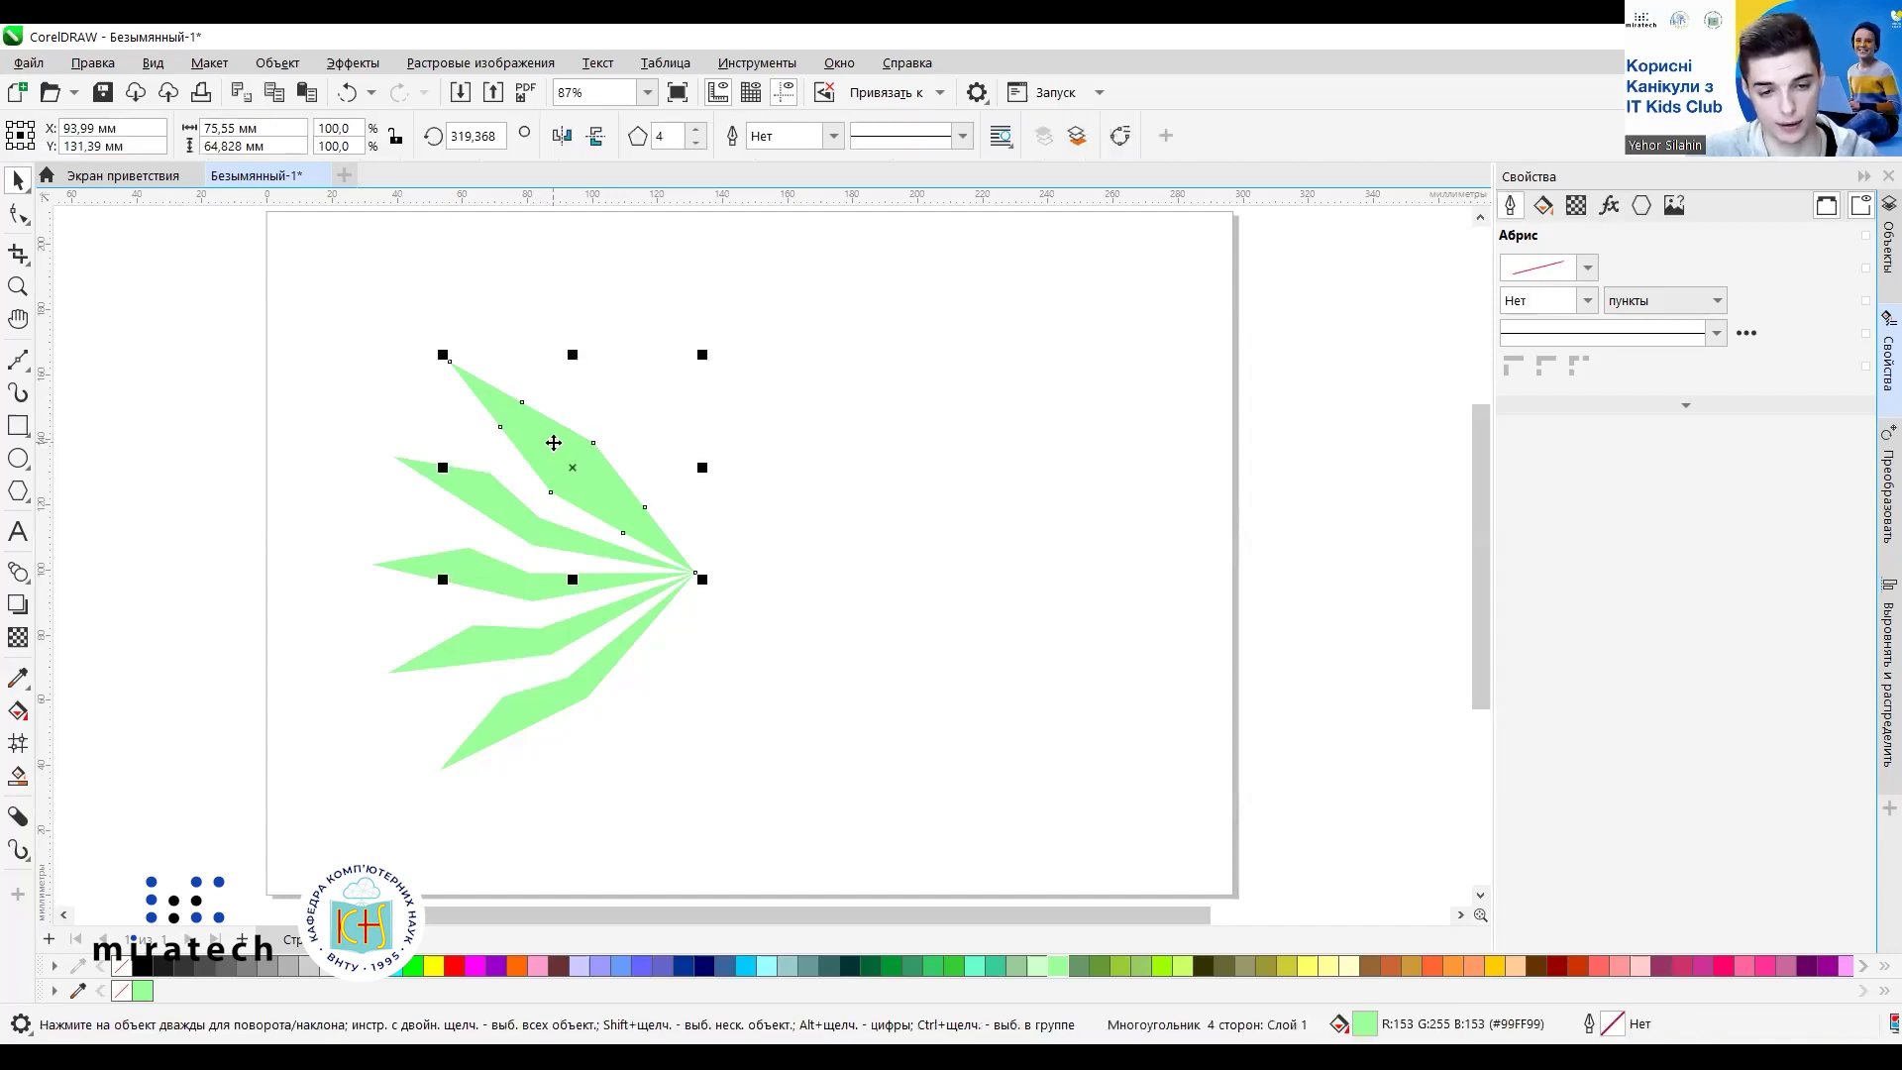
pyautogui.click(488, 503)
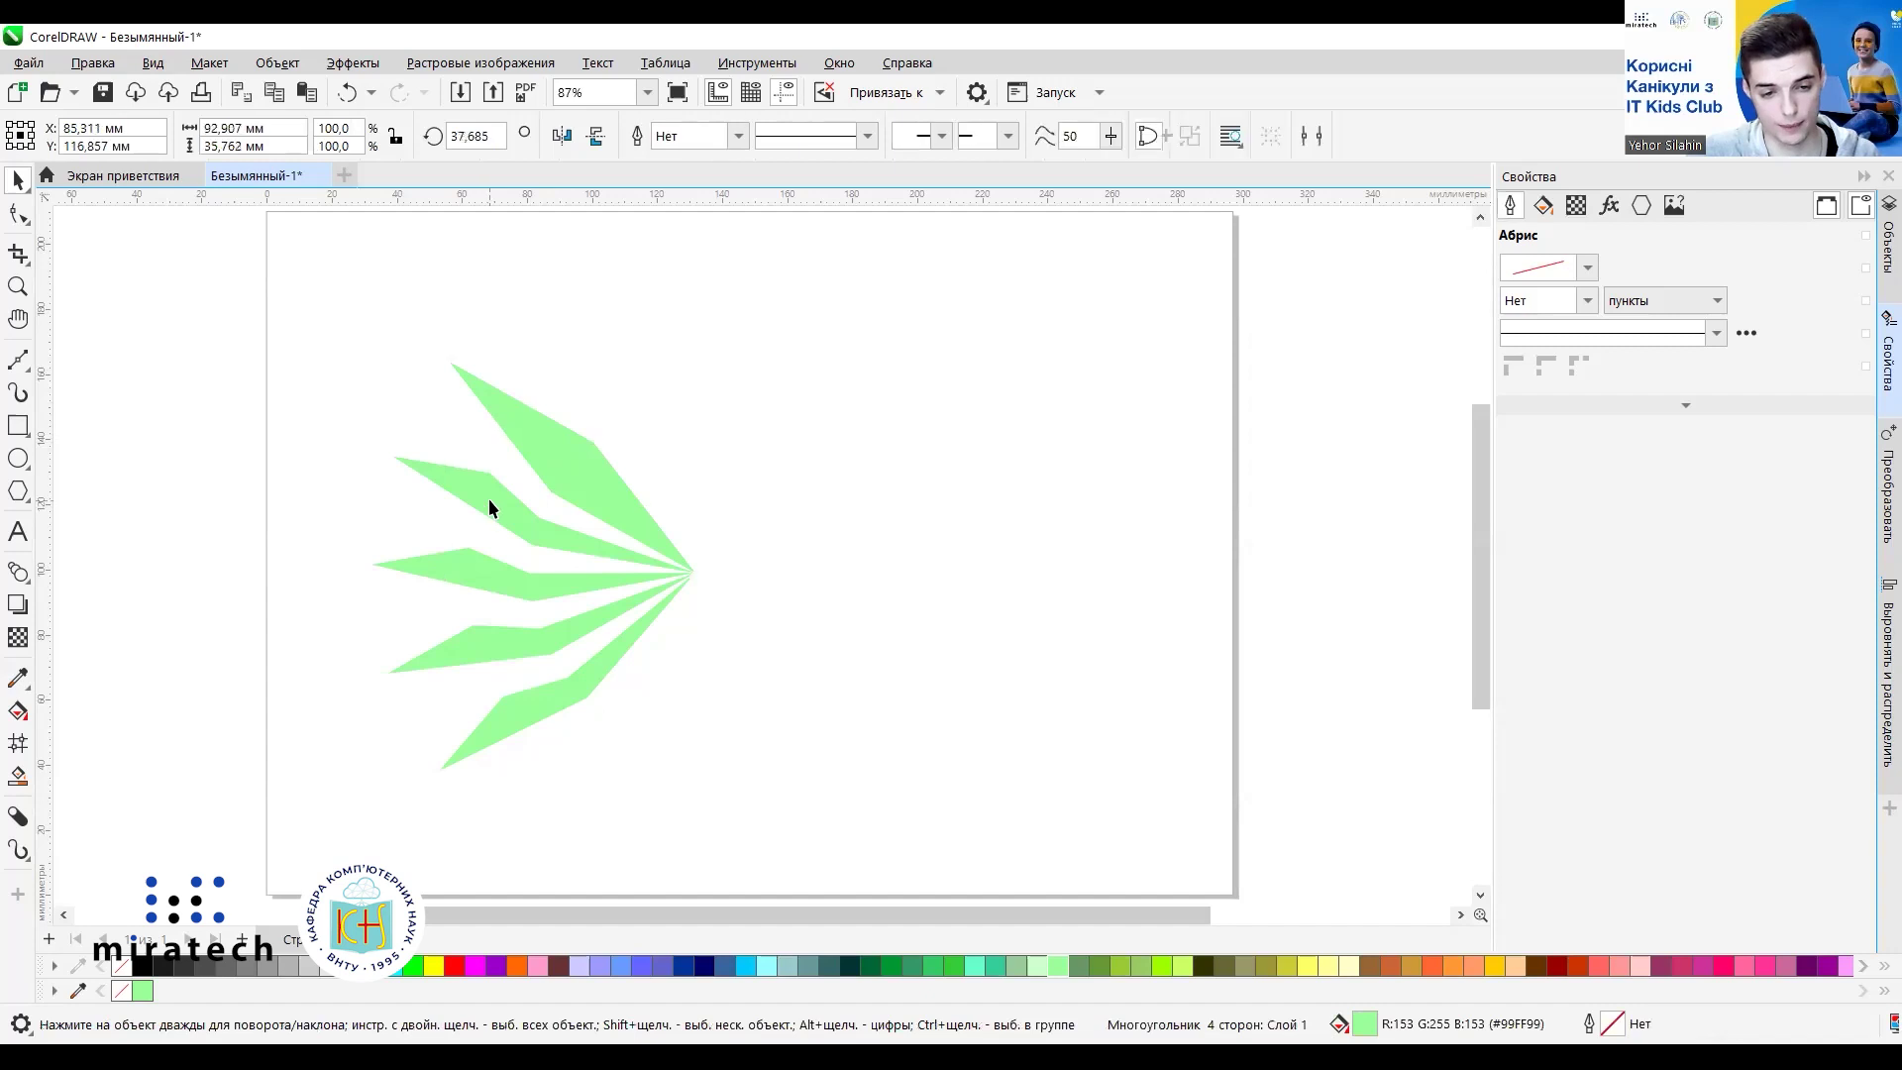
pyautogui.click(467, 569)
pyautogui.click(533, 646)
pyautogui.click(548, 701)
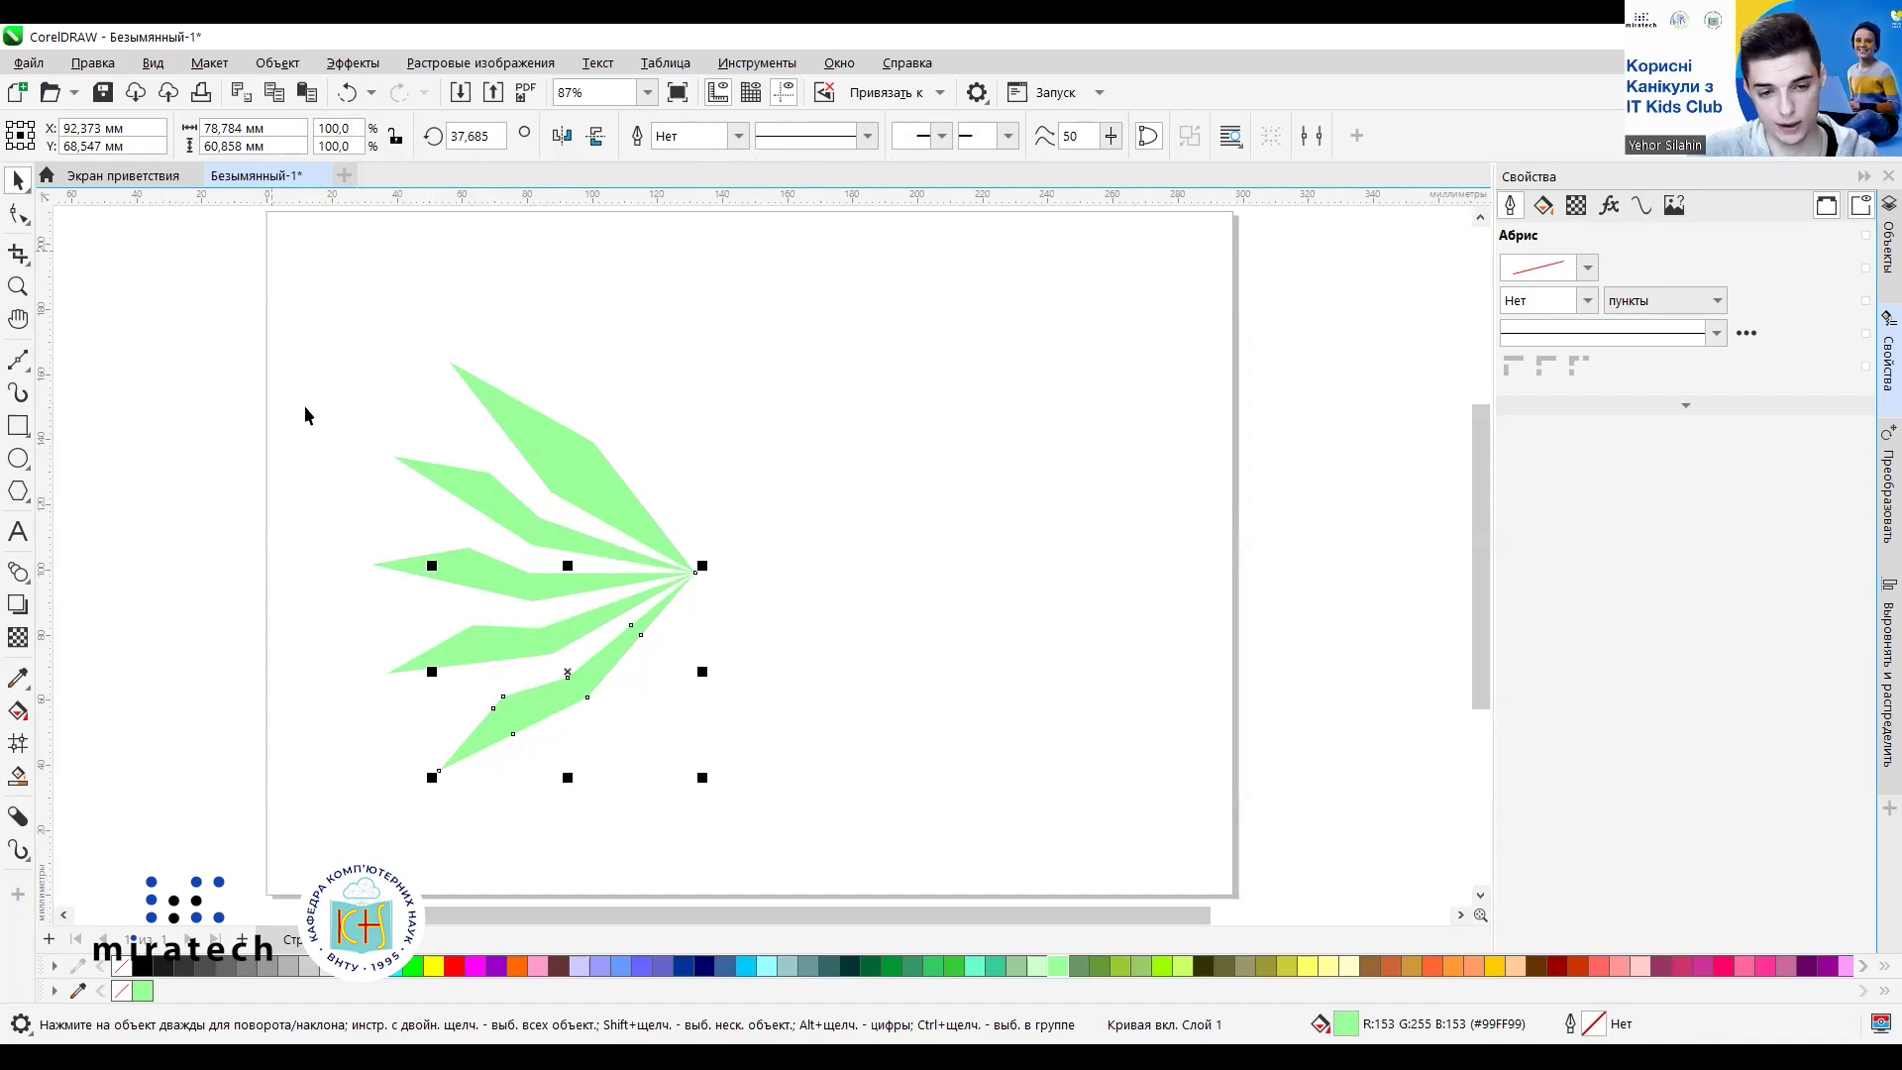
# Enlarge the uppermost leaf to about 118% and the second leaf to about 109%, keeping their tips at the fan's joint.
pyautogui.click(584, 464)
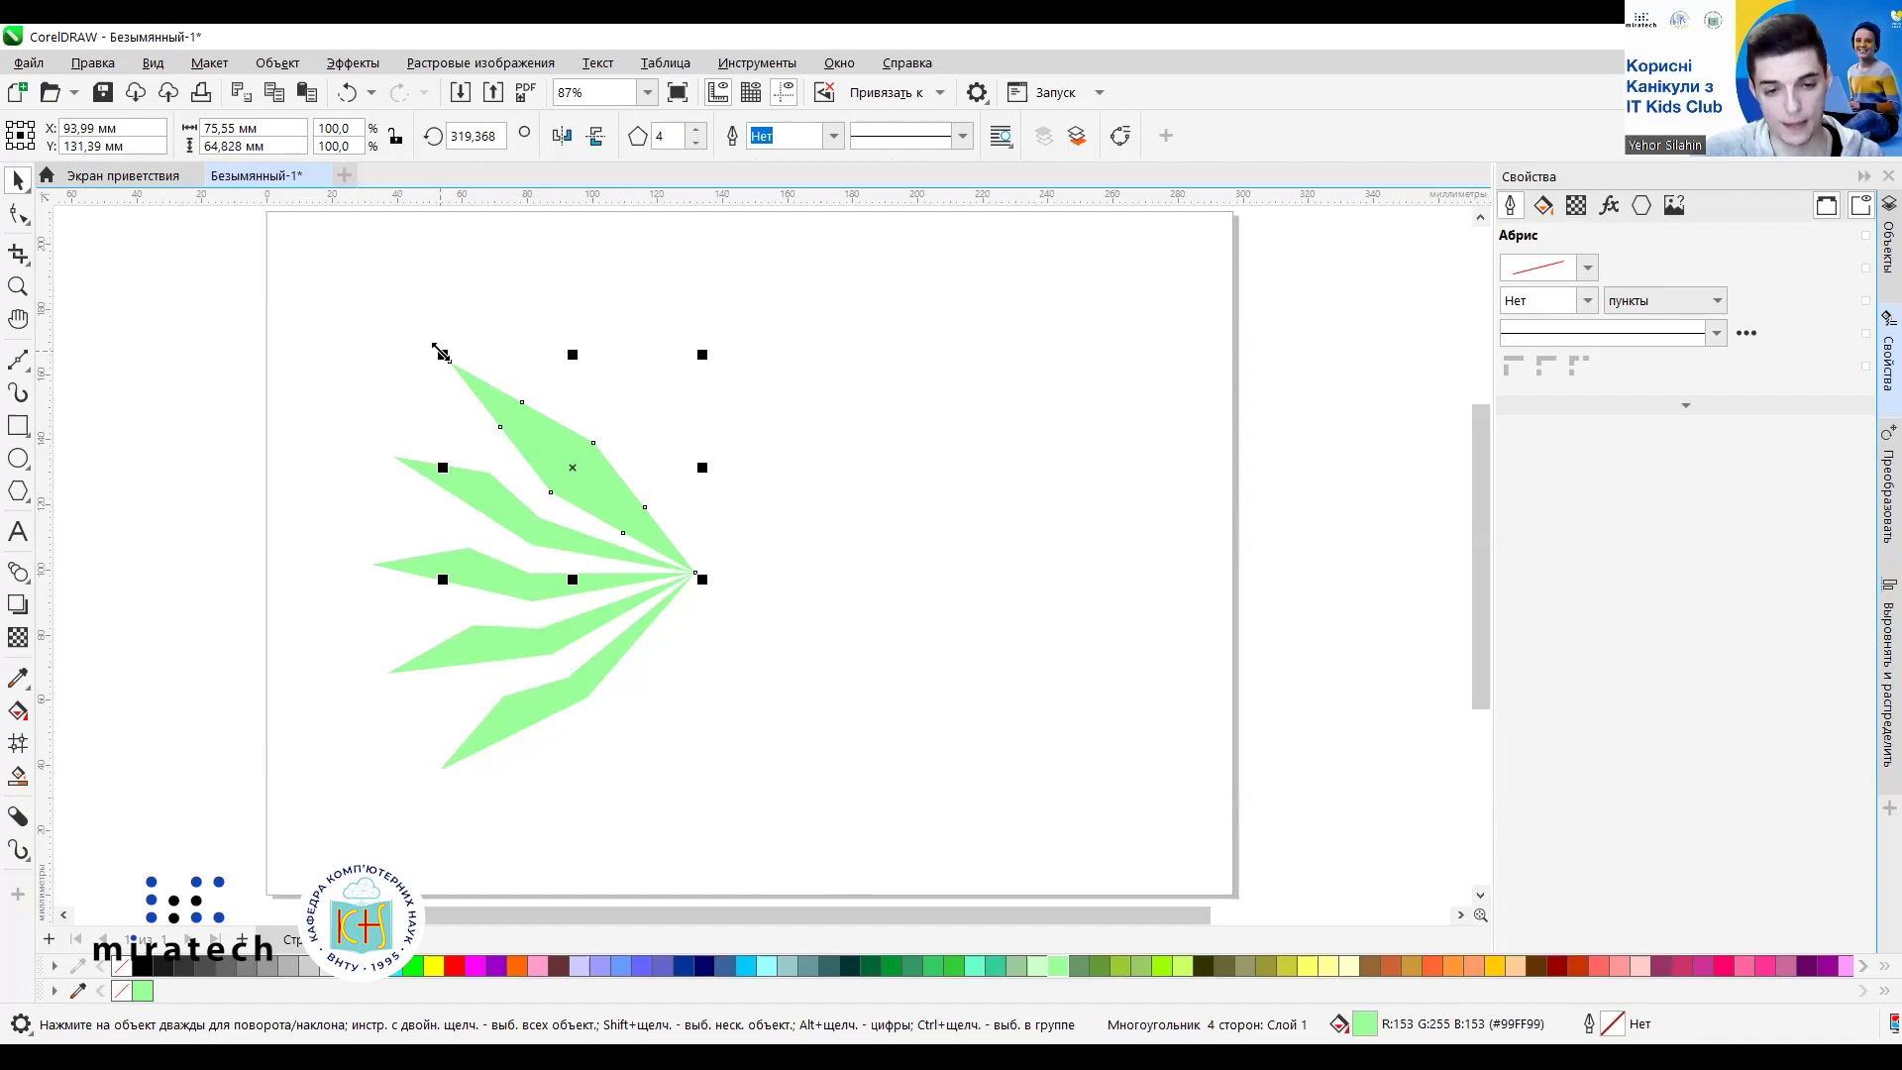
pyautogui.moveTo(441, 353); pyautogui.dragTo(390, 313)
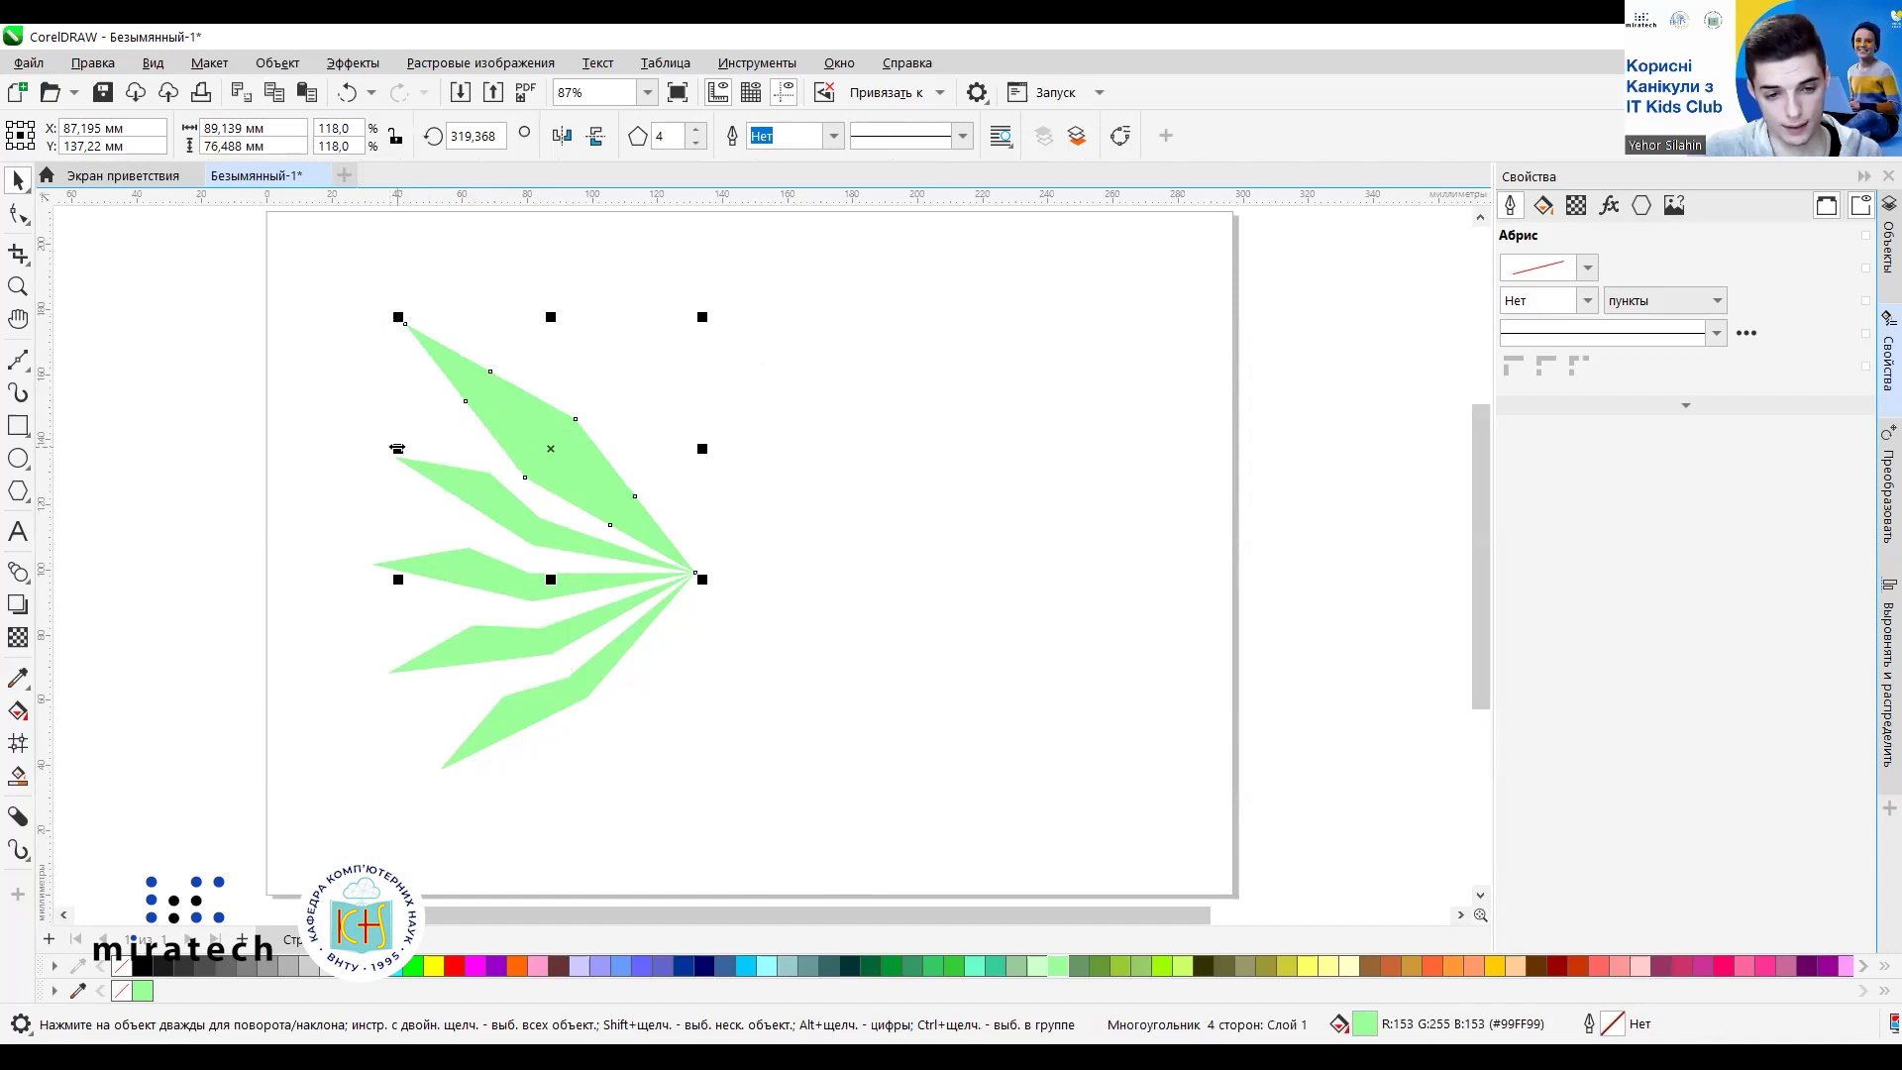
pyautogui.click(428, 492)
pyautogui.click(456, 479)
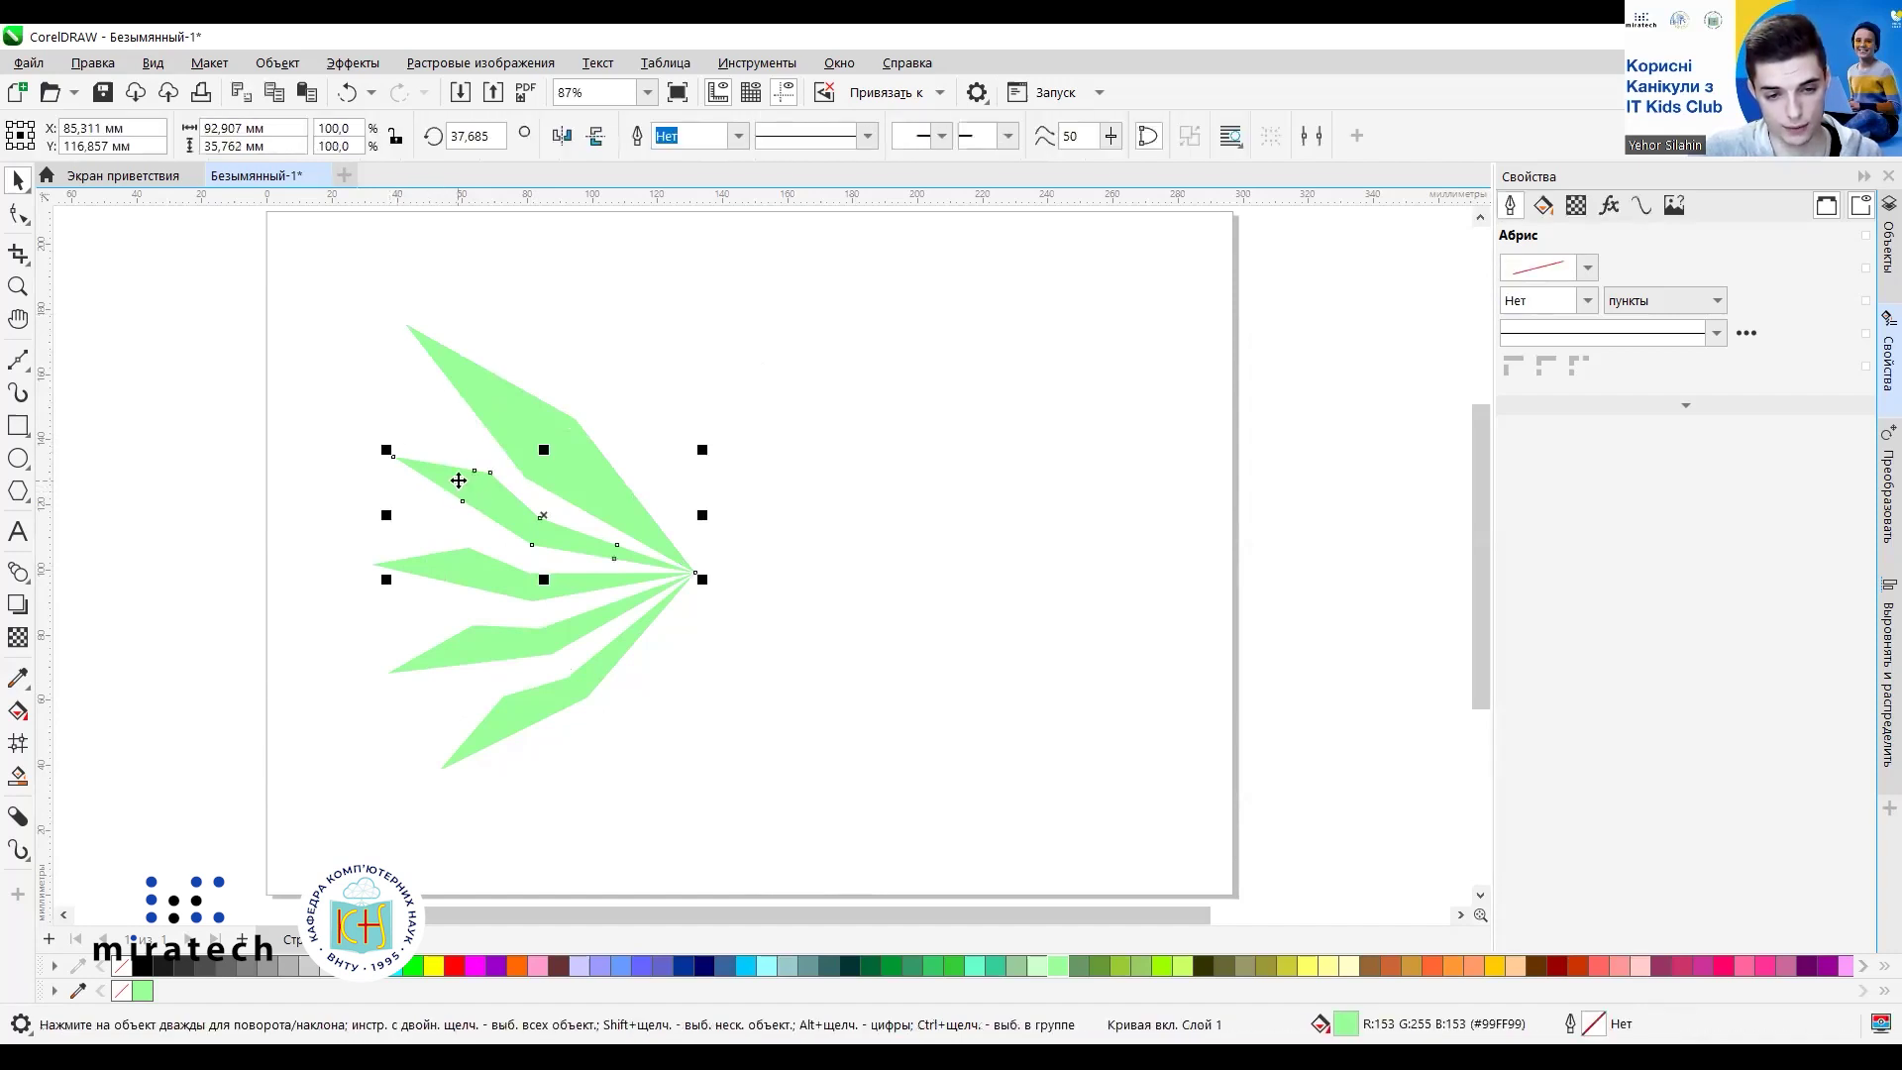
pyautogui.moveTo(386, 450); pyautogui.dragTo(358, 417)
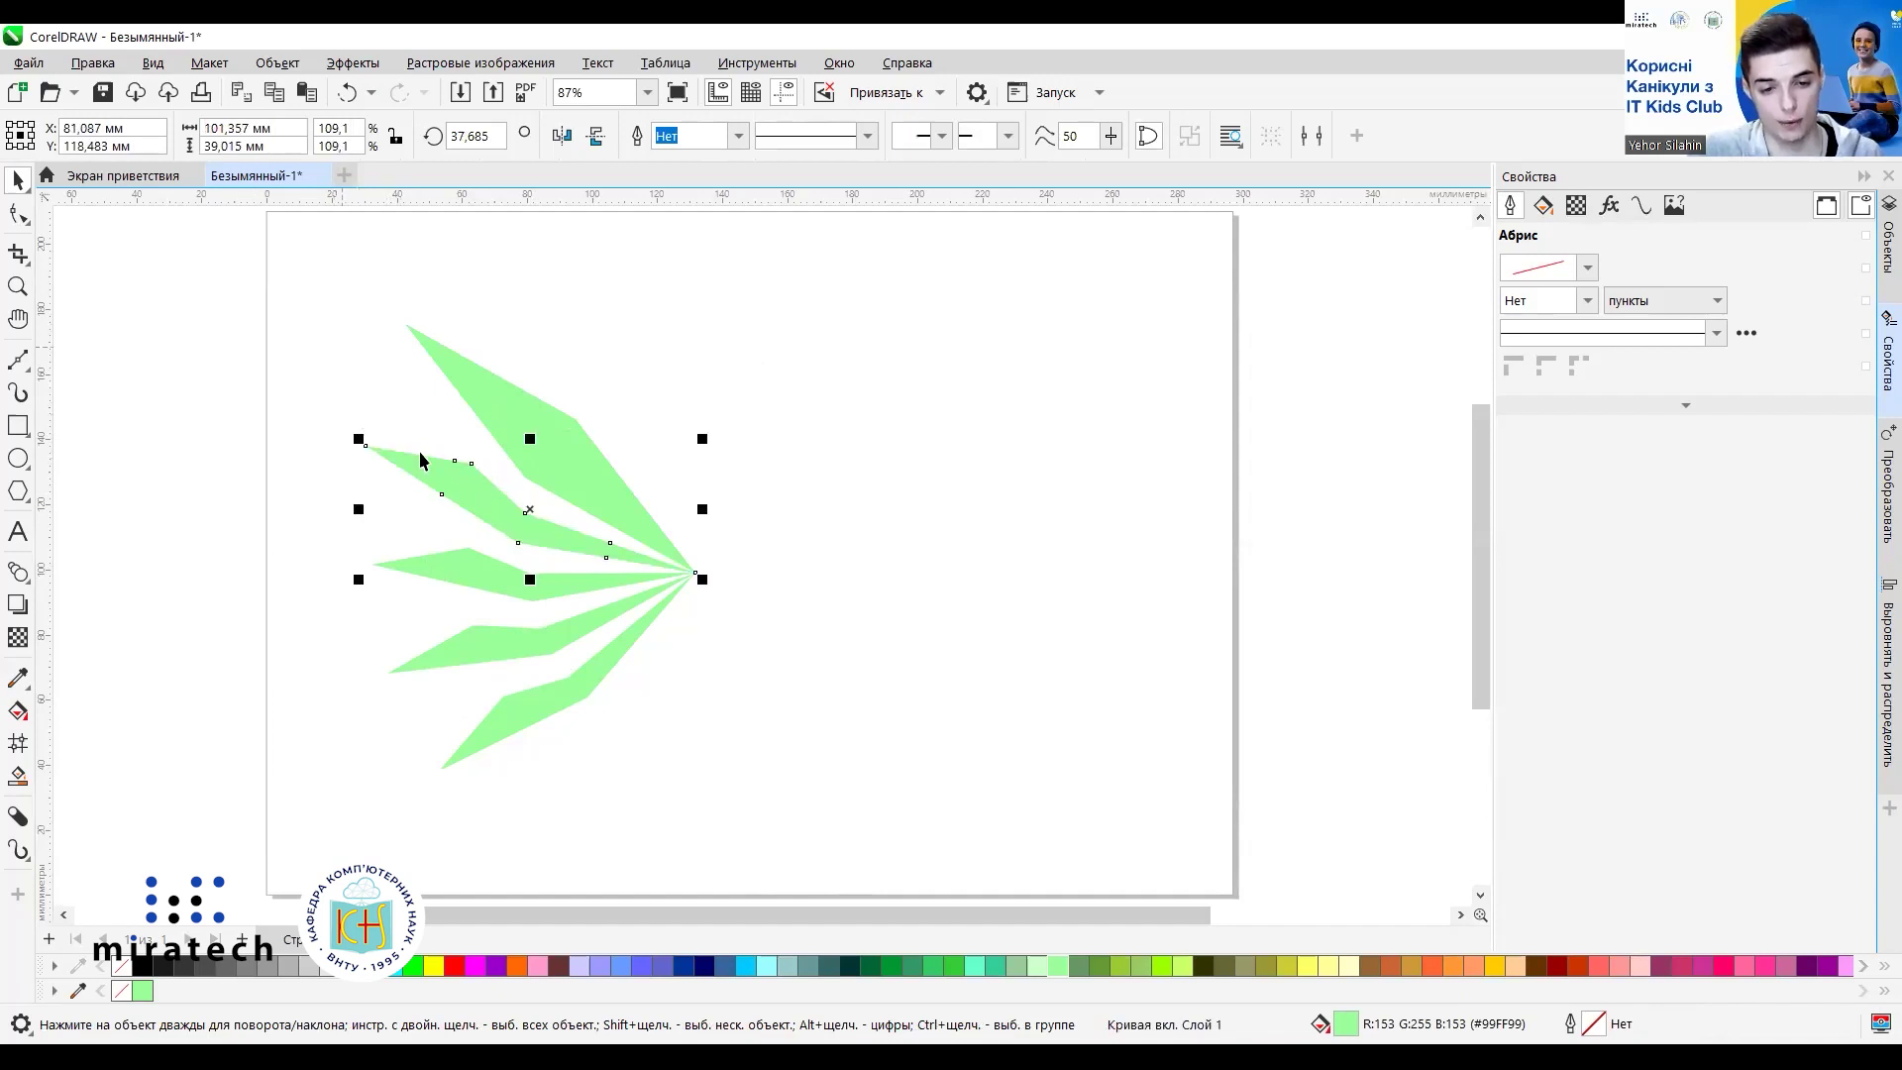
pyautogui.moveTo(529, 512); pyautogui.dragTo(526, 509)
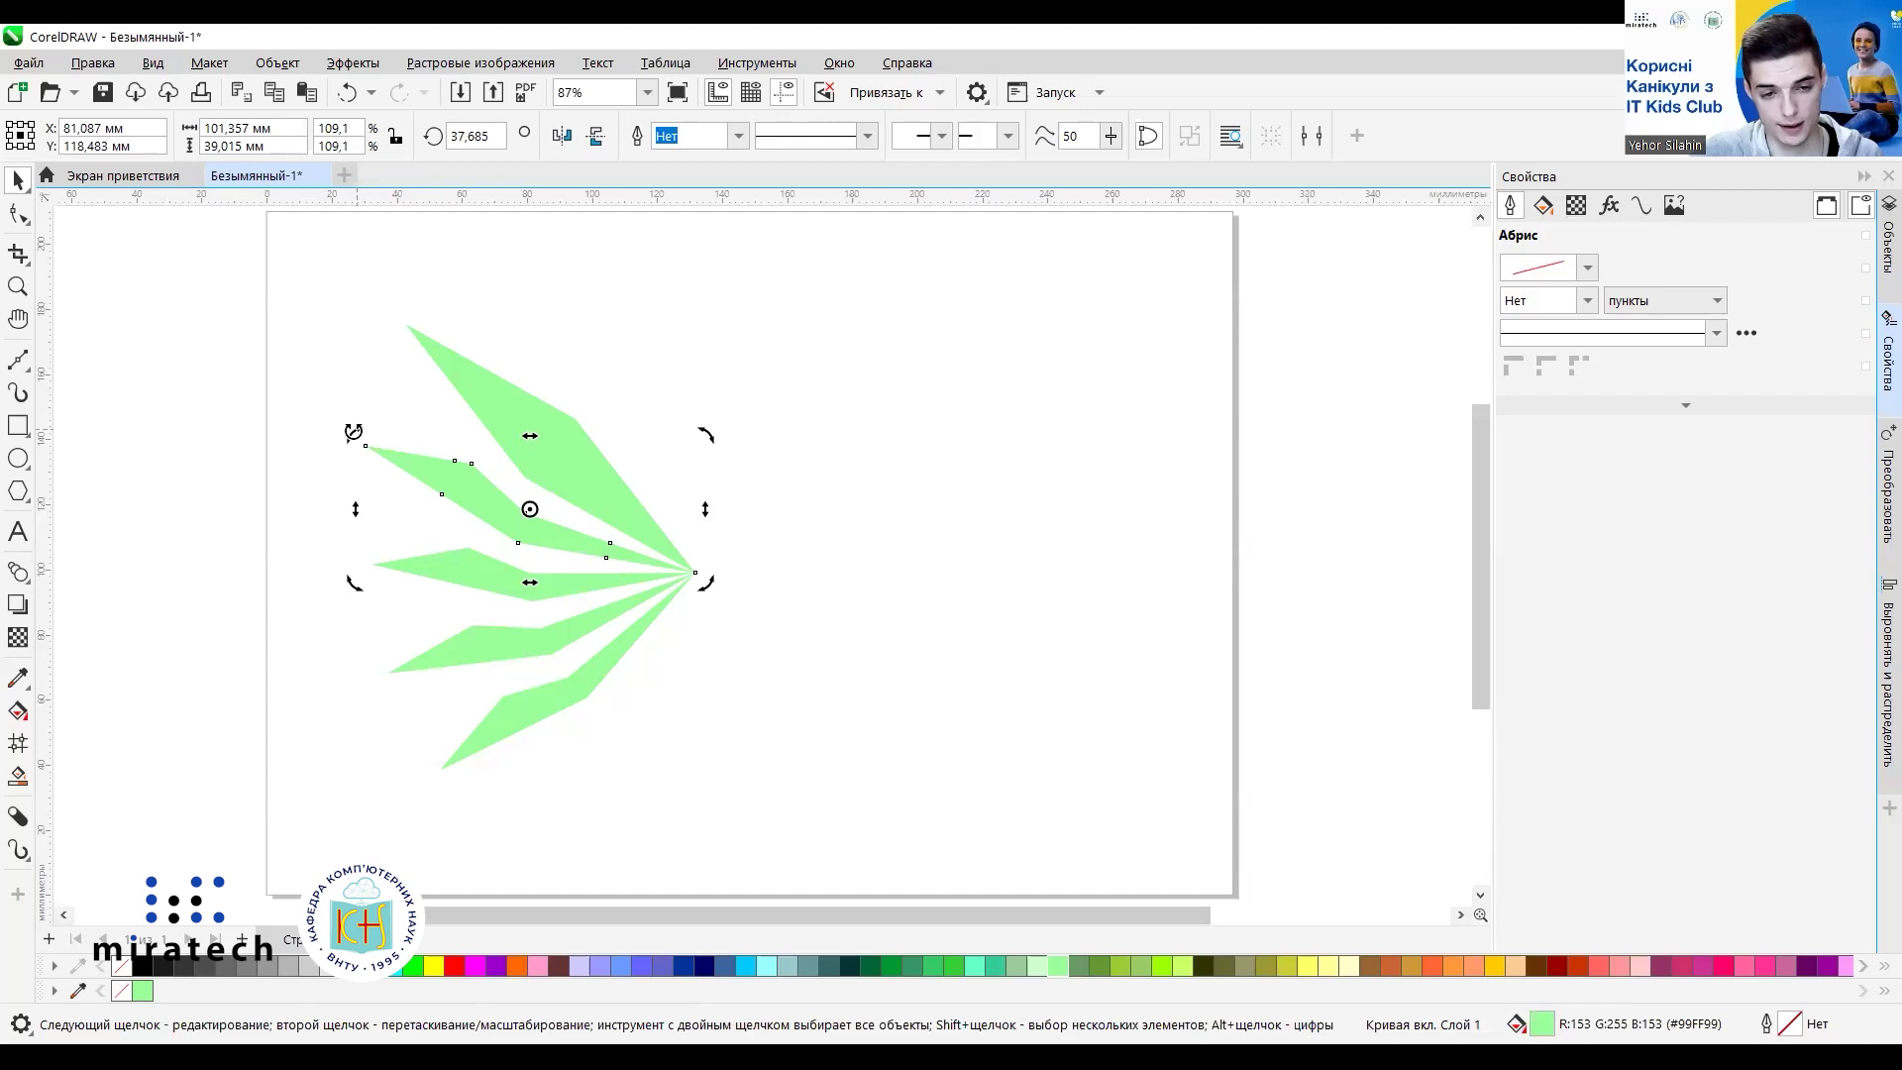
pyautogui.moveTo(352, 433); pyautogui.dragTo(347, 437)
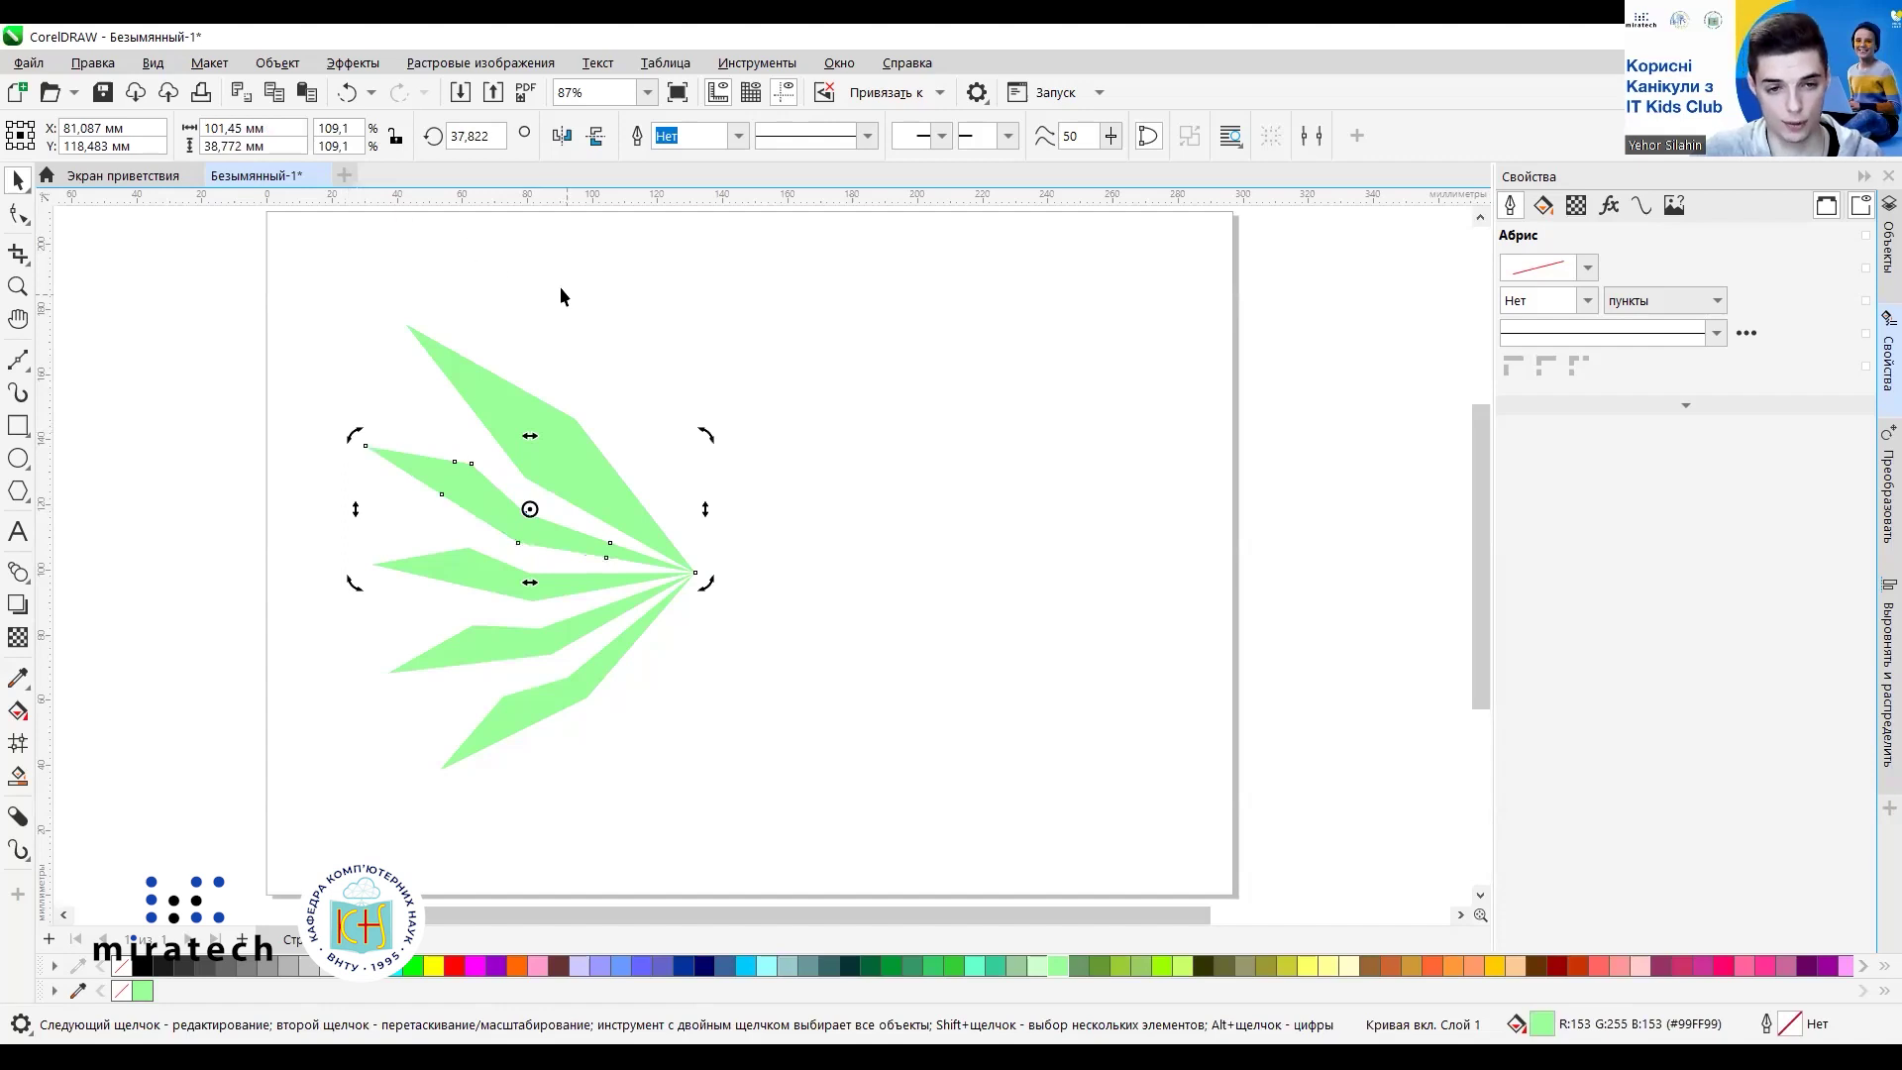
pyautogui.click(348, 94)
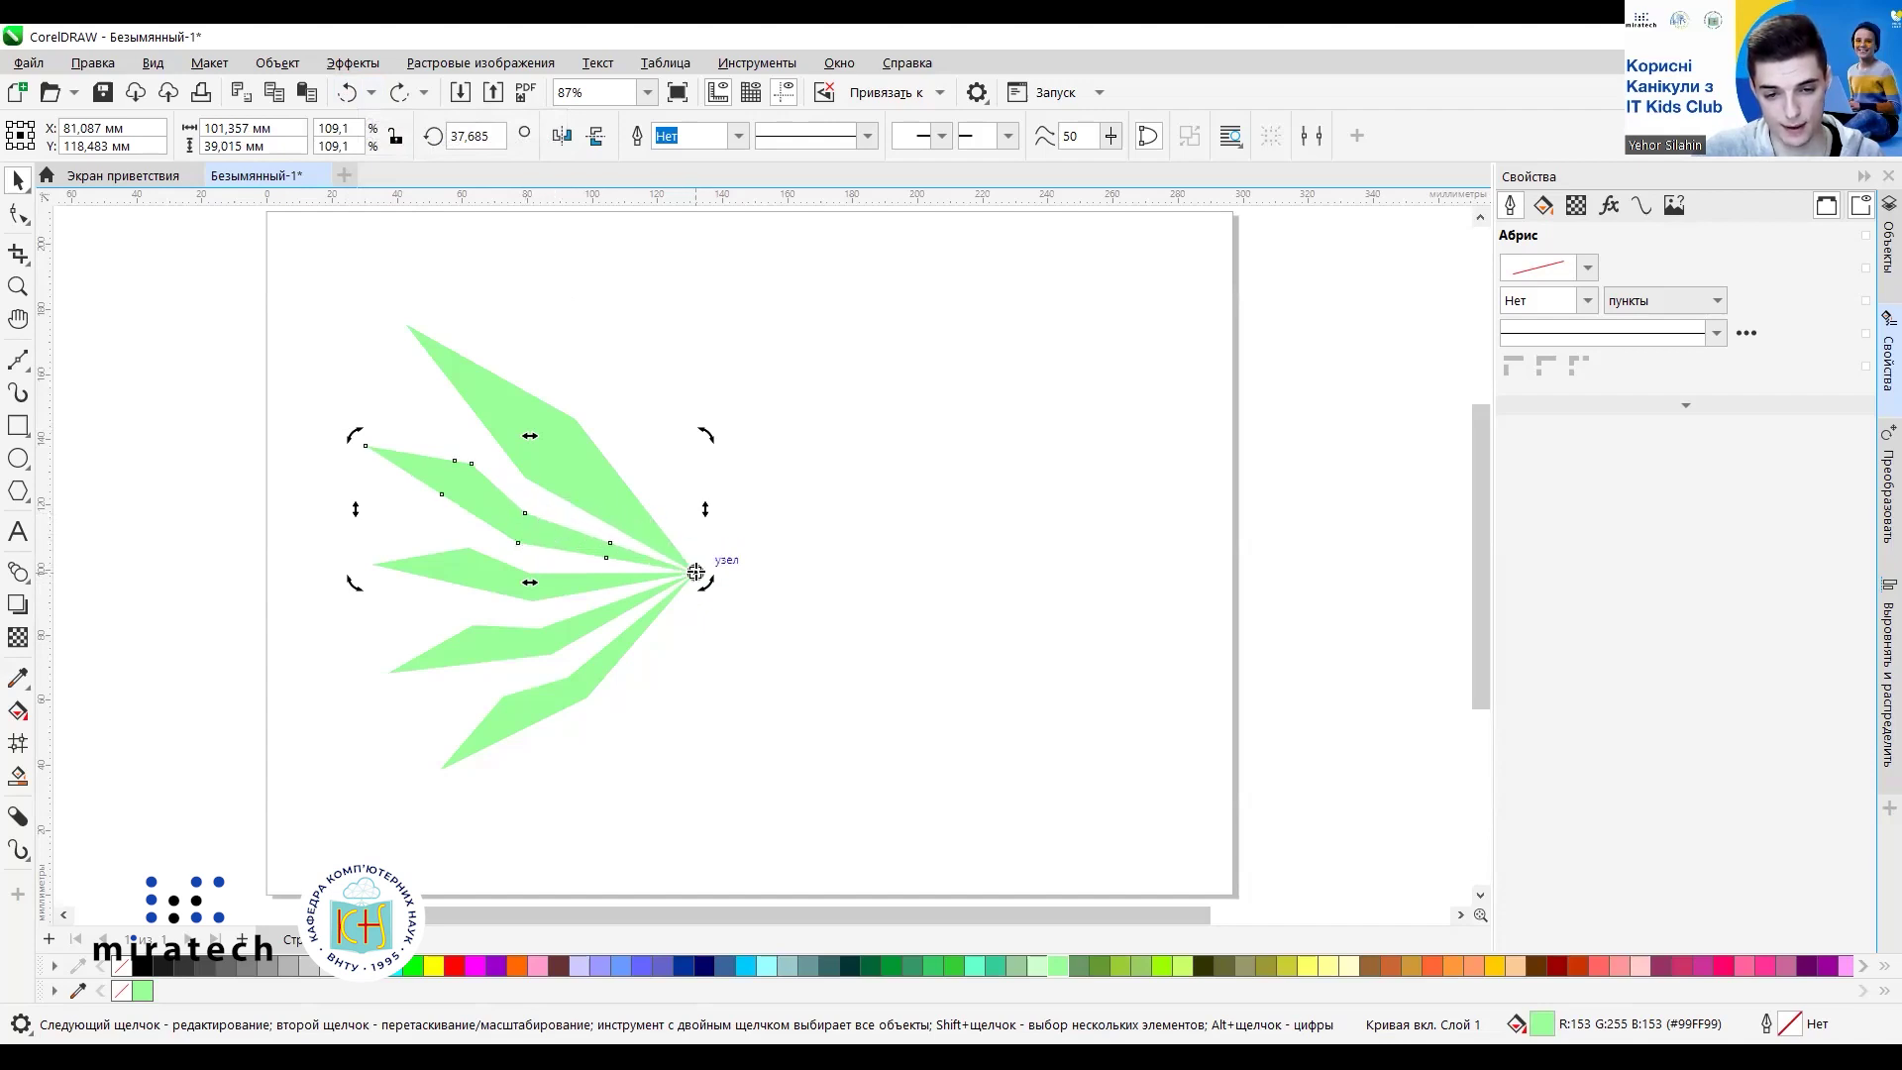
# Place the second leaf's rotation centre on the fan's joint and rotate the leaf towards the uppermost one, to about 33.4°.
pyautogui.moveTo(696, 571); pyautogui.dragTo(696, 572)
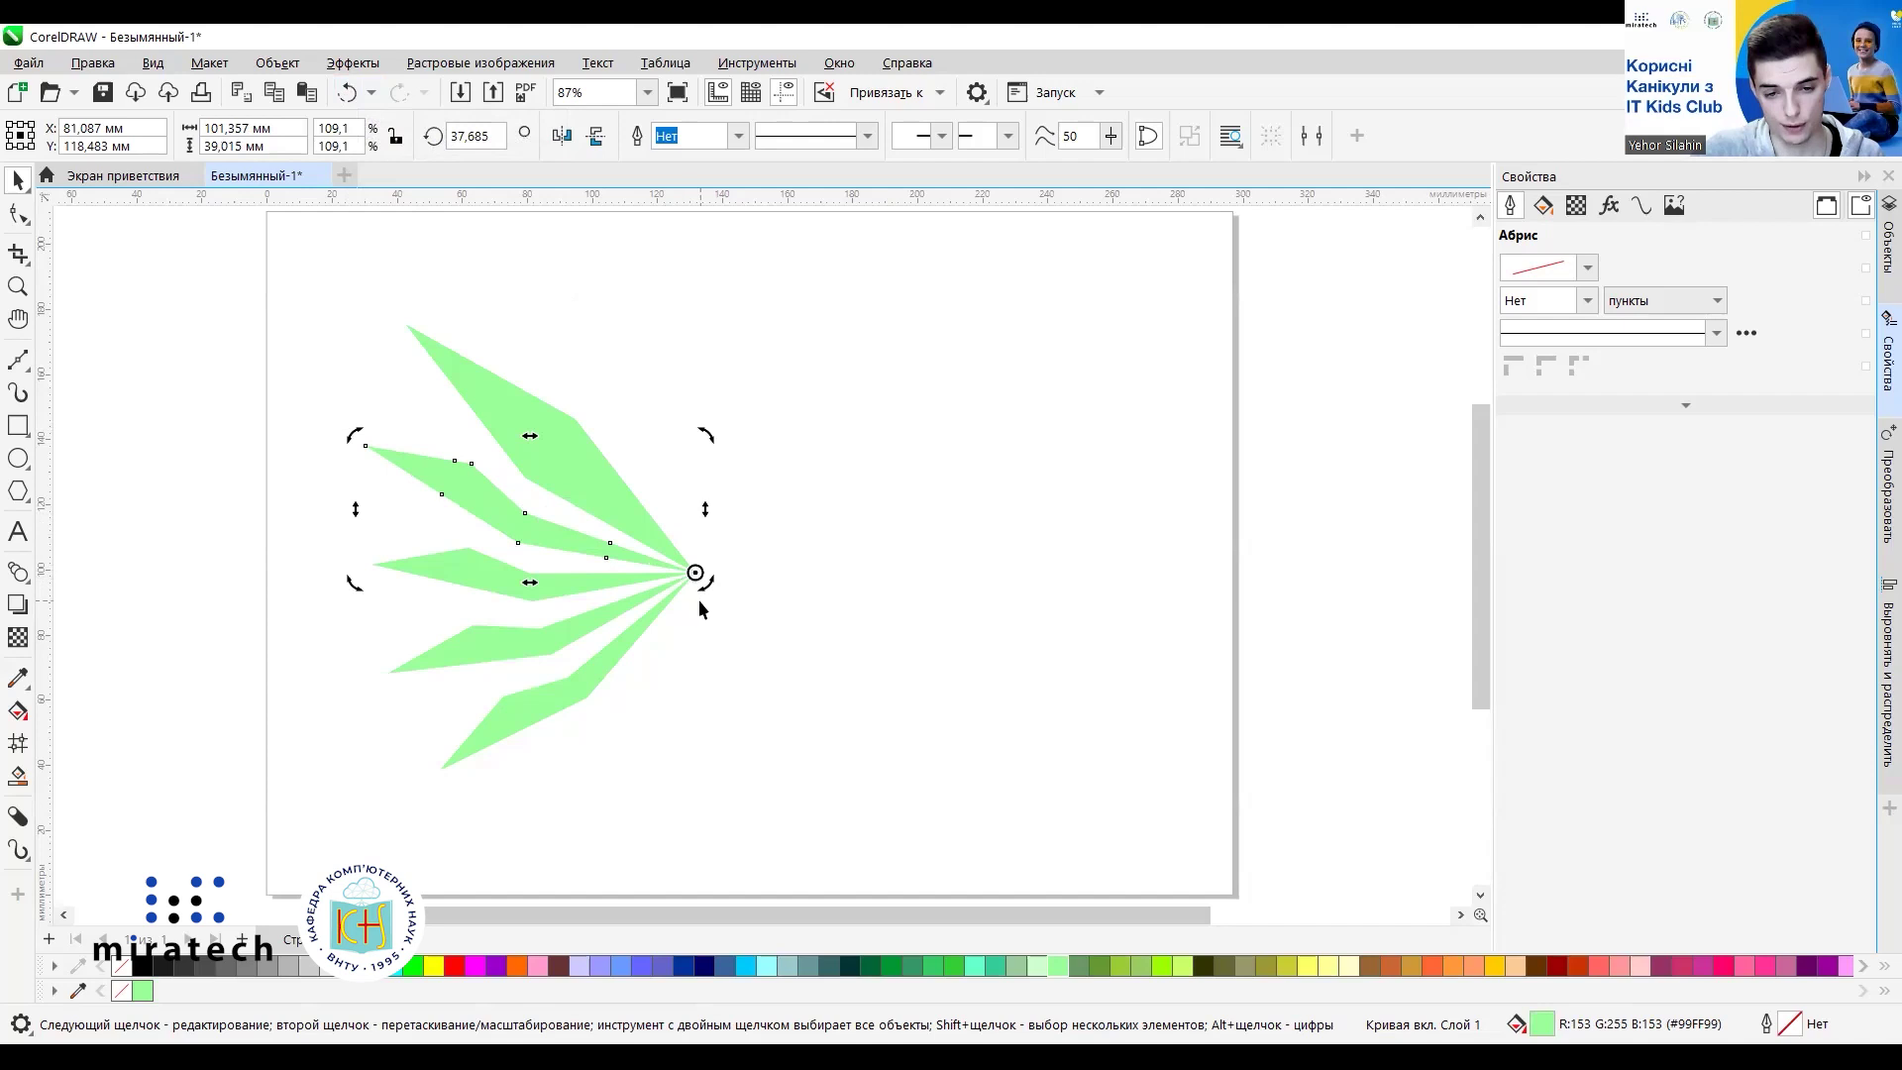
pyautogui.moveTo(357, 433); pyautogui.dragTo(379, 416)
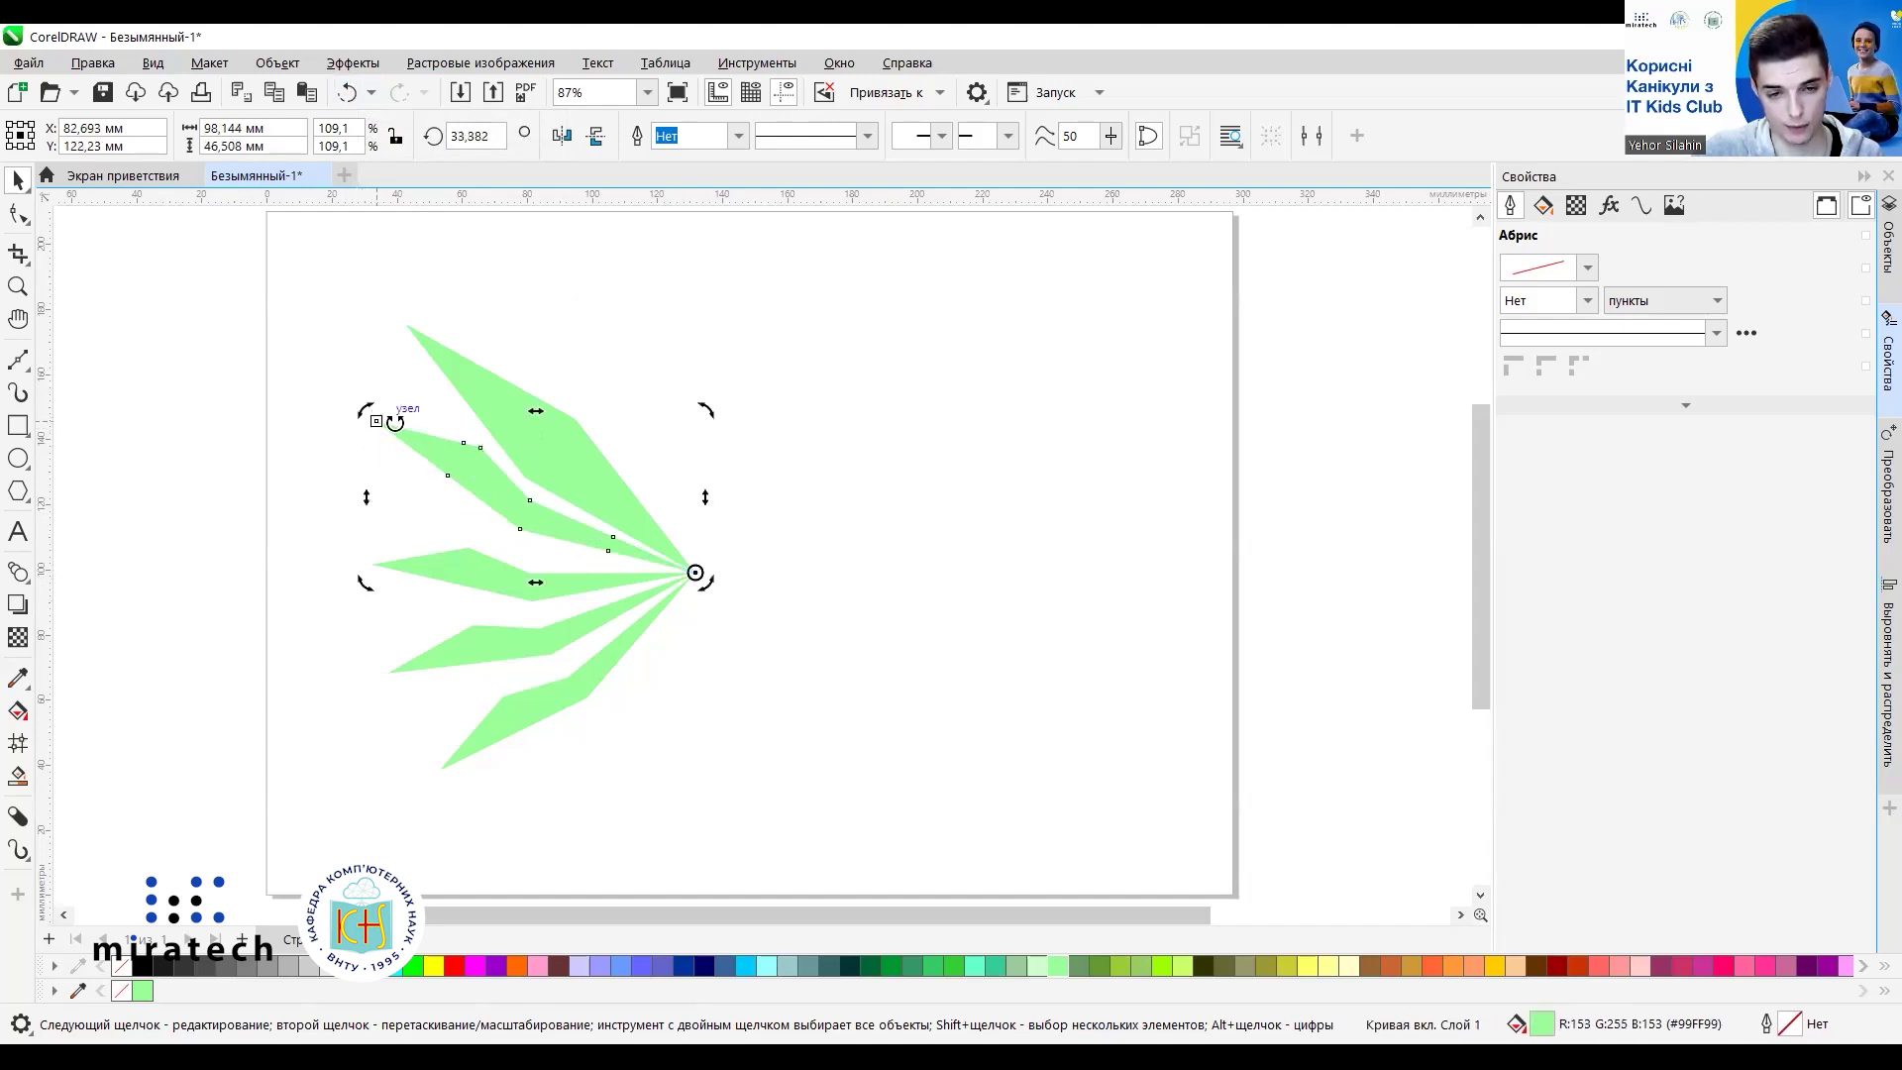
pyautogui.click(836, 563)
# Place the uppermost leaf's rotation centre on the fan's joint and rotate the leaf clockwise to about 316.7°.
pyautogui.click(557, 442)
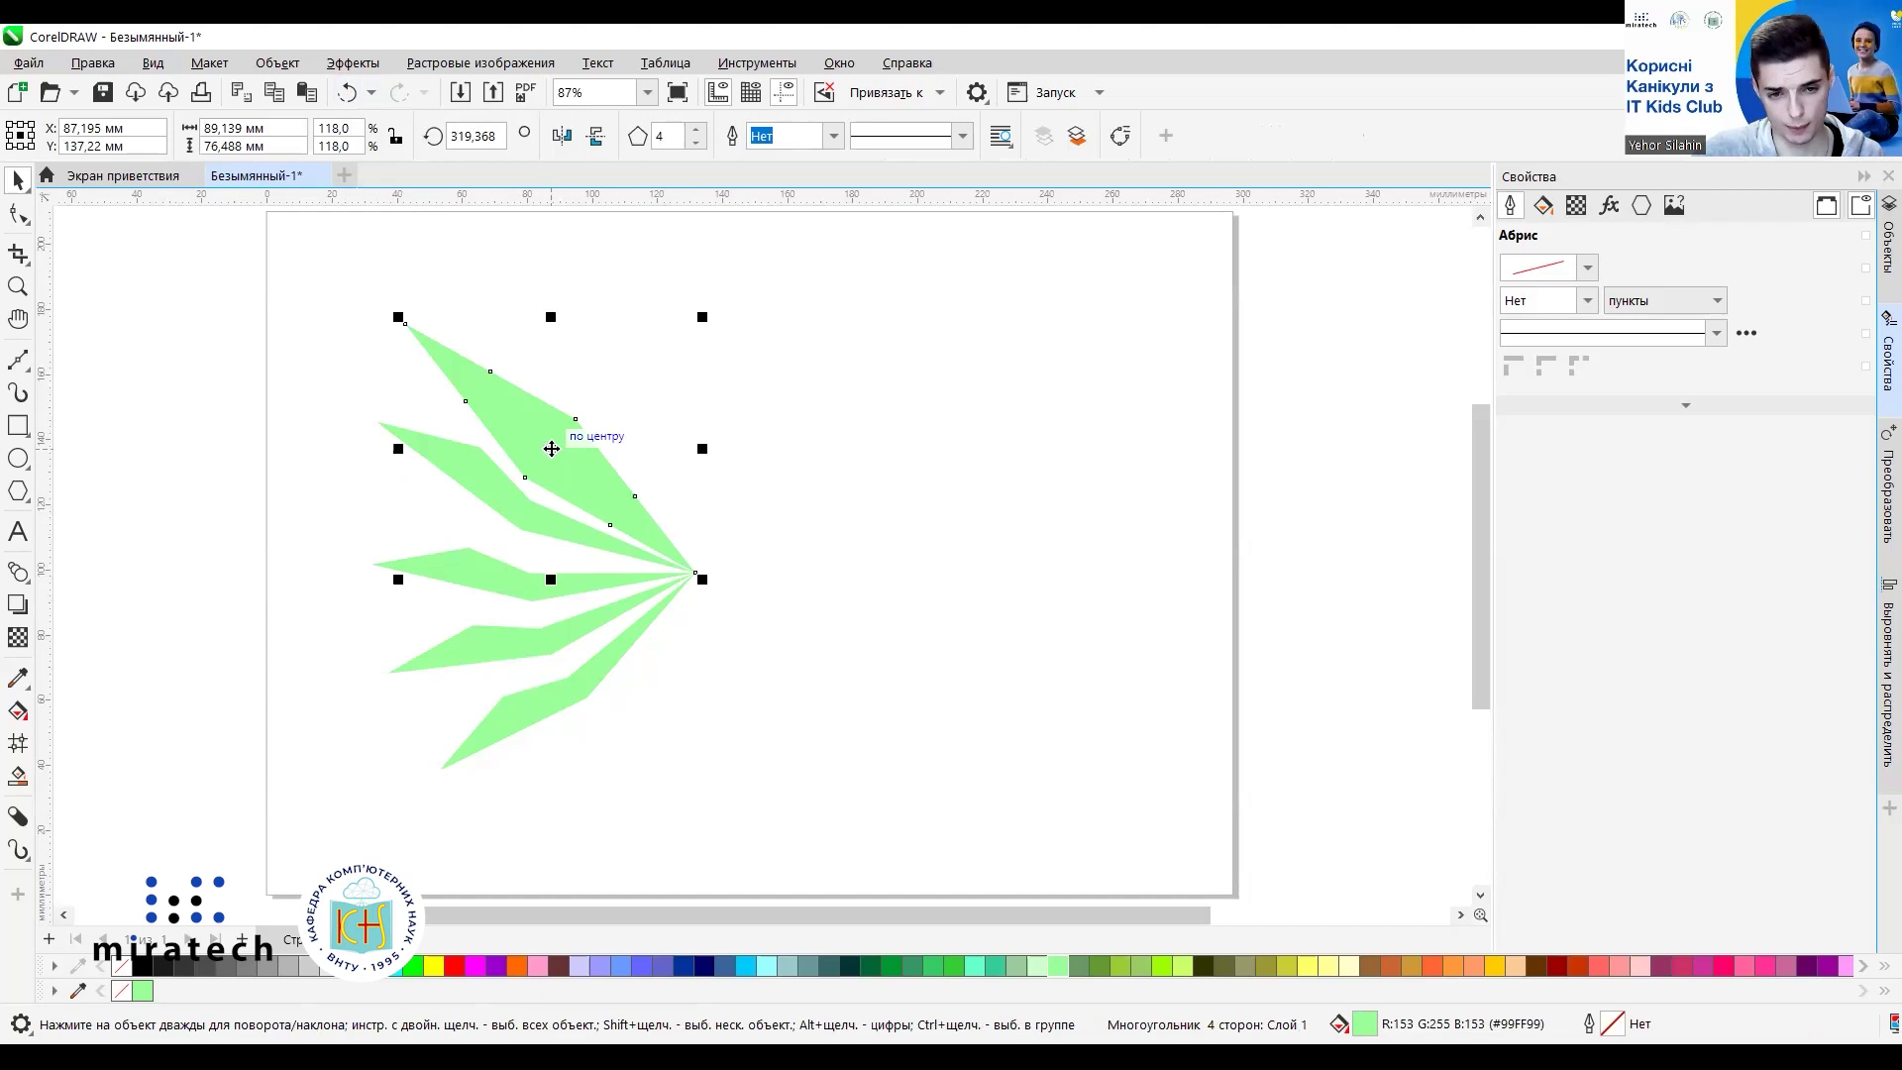
pyautogui.click(552, 448)
pyautogui.moveTo(551, 451); pyautogui.dragTo(615, 496)
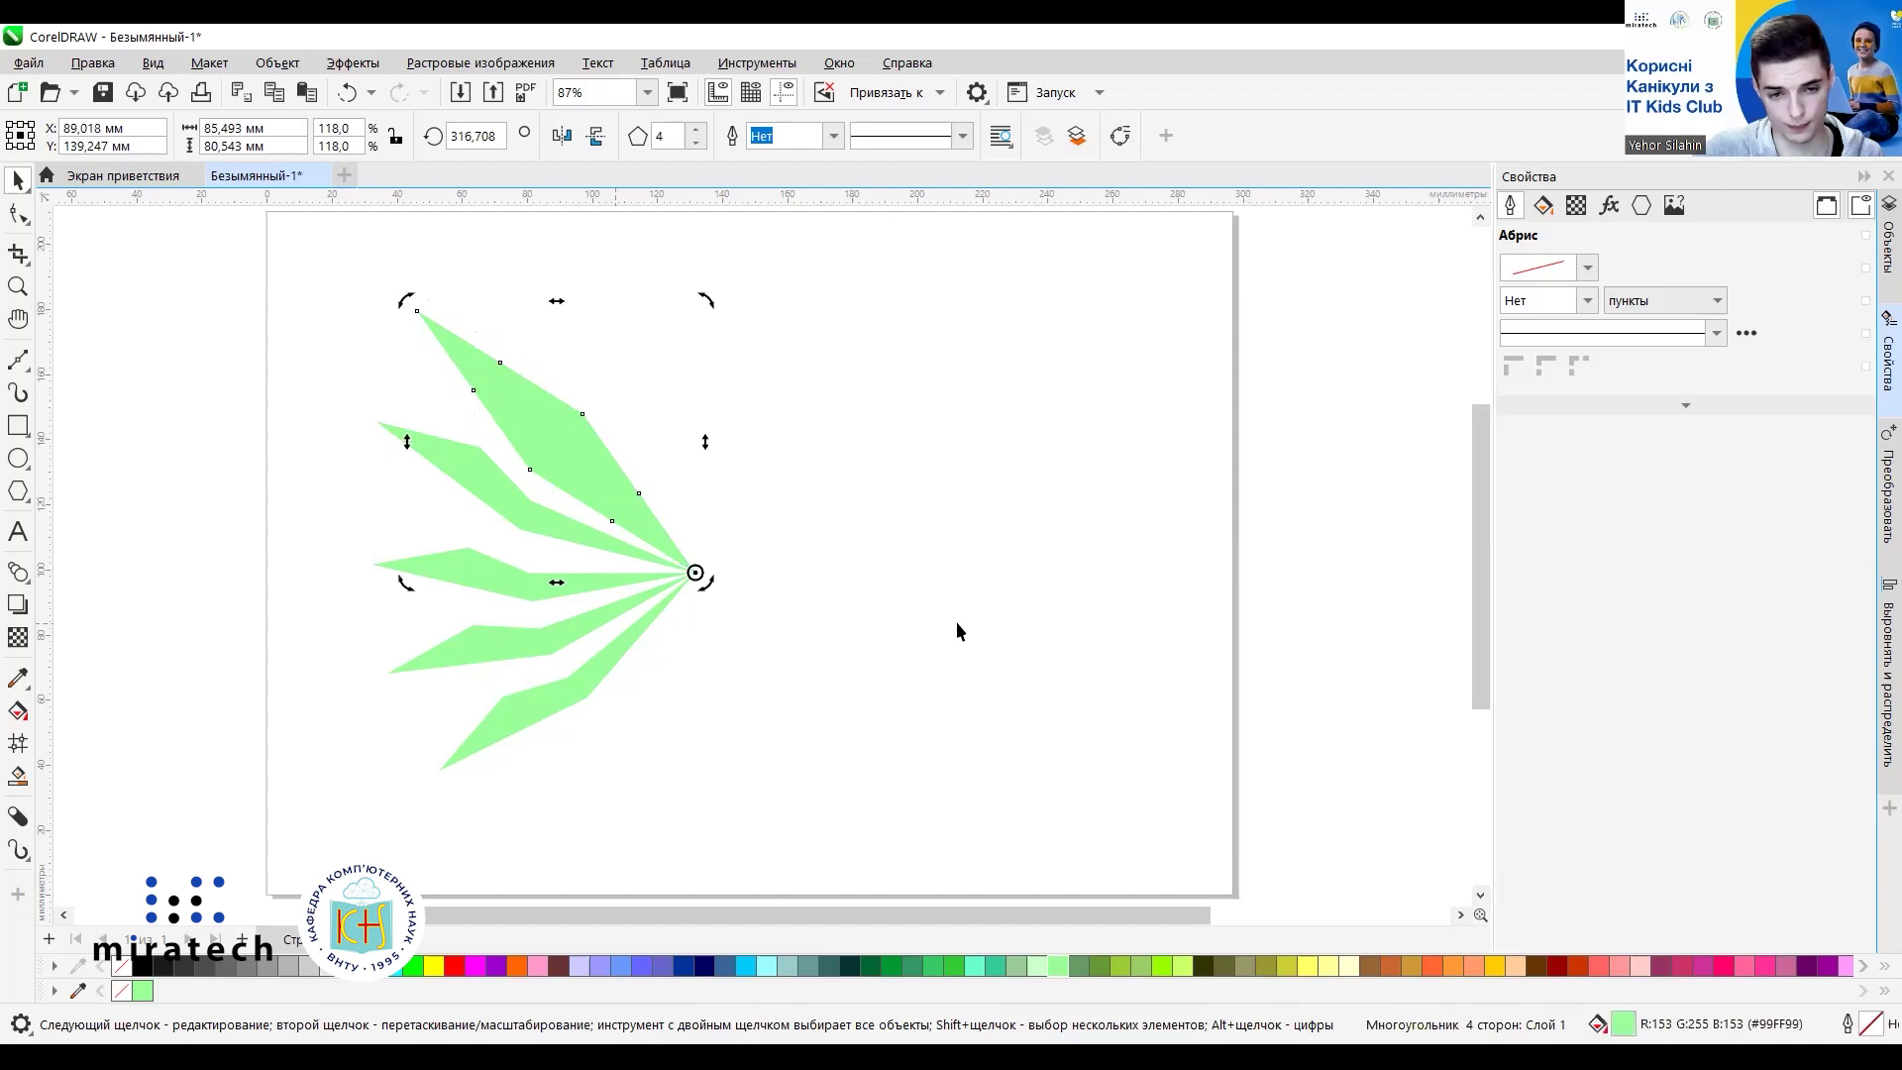
pyautogui.click(813, 590)
# Rotate the second leaf slightly further clockwise around the fan's joint, to about 31.1°.
pyautogui.click(475, 483)
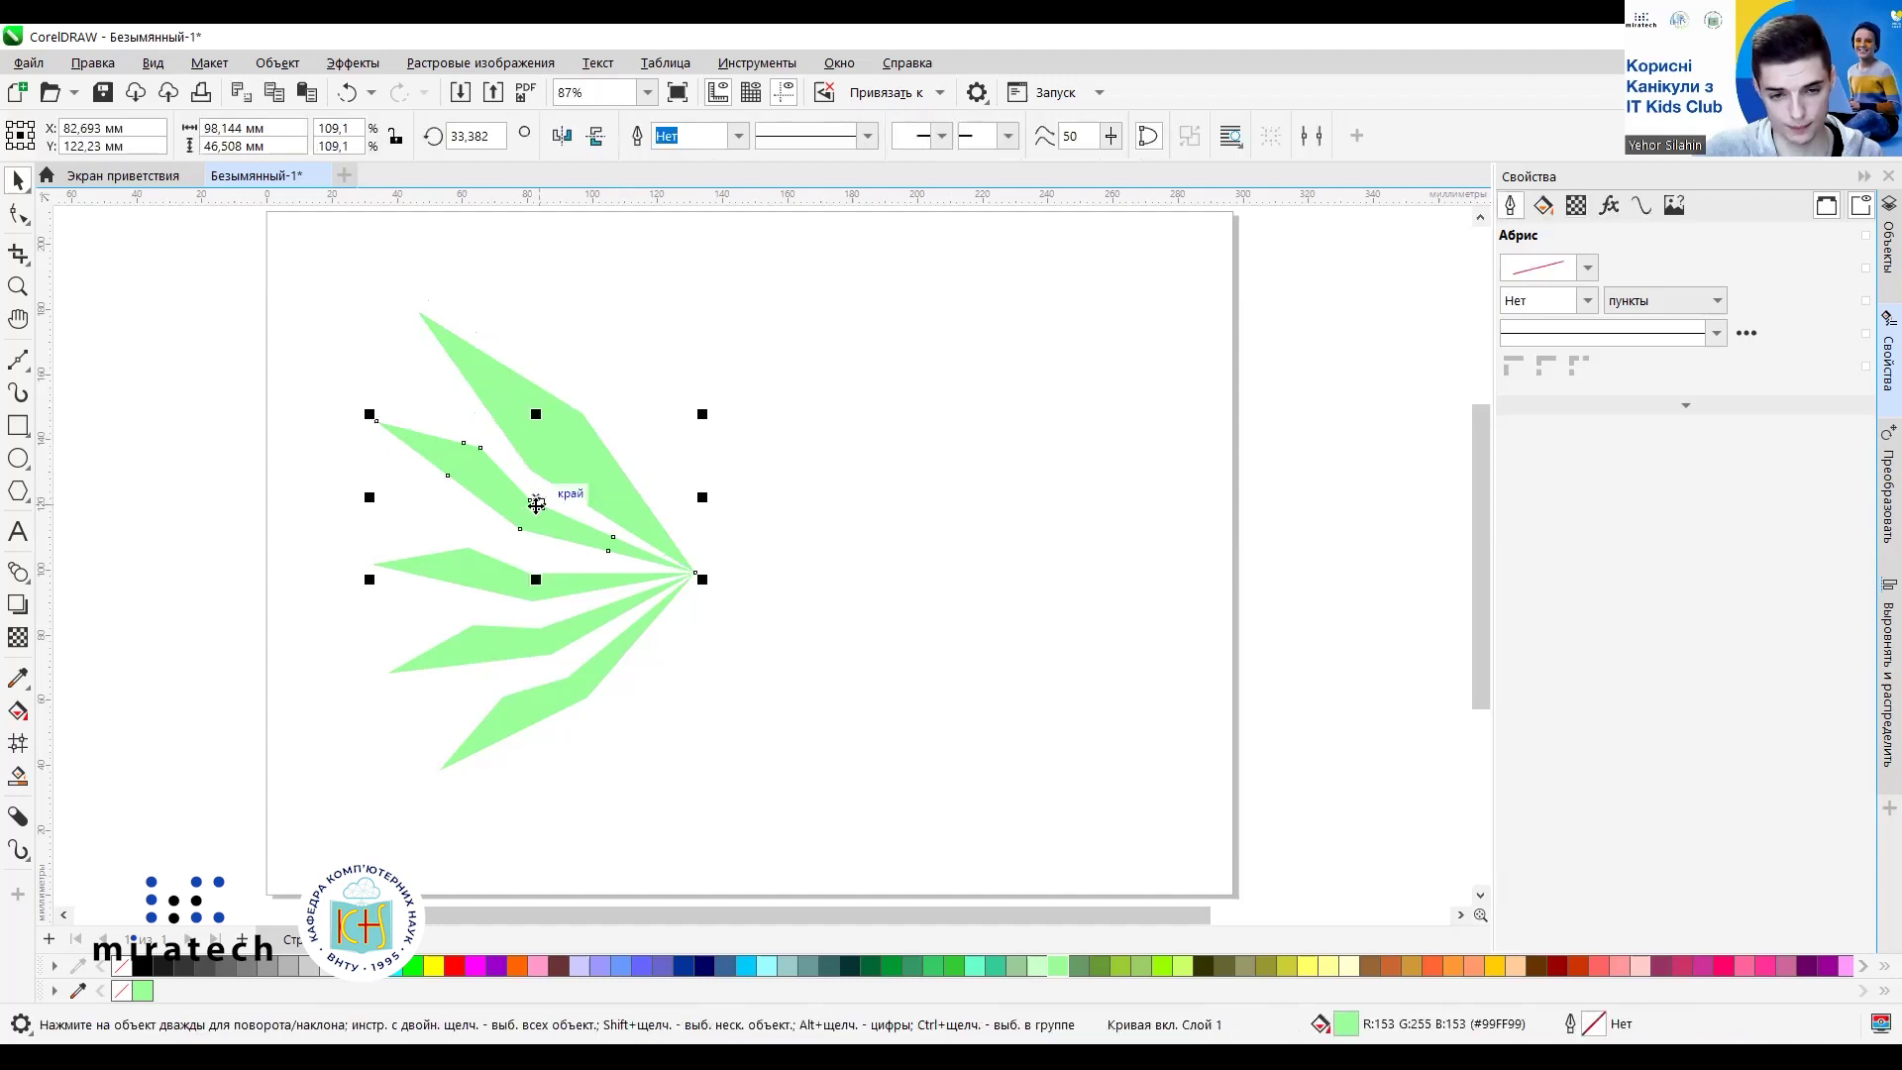
pyautogui.click(535, 501)
pyautogui.moveTo(369, 412); pyautogui.dragTo(377, 401)
pyautogui.moveTo(378, 401); pyautogui.dragTo(378, 403)
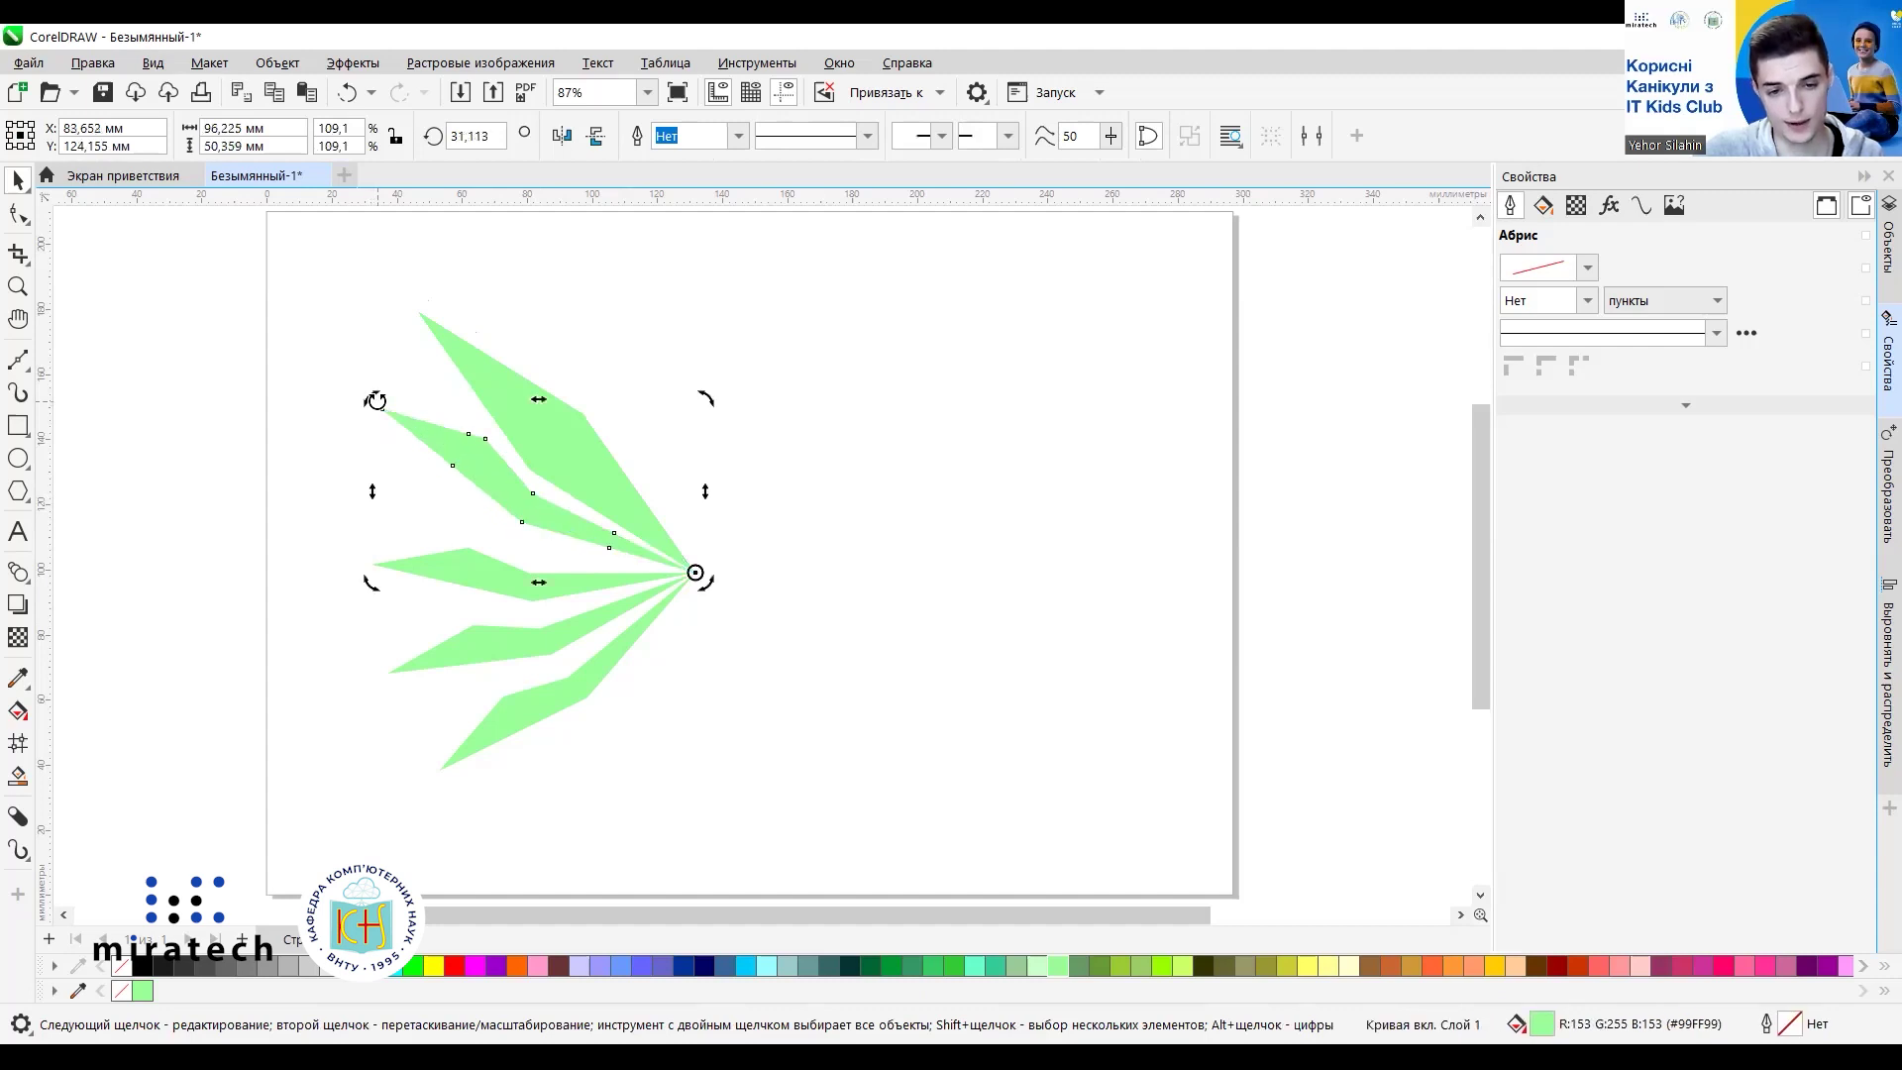
# Narrow the middle leaf to about 83.7 mm wide, then rotate it clockwise around the fan's joint to about 35.2°.
pyautogui.click(822, 616)
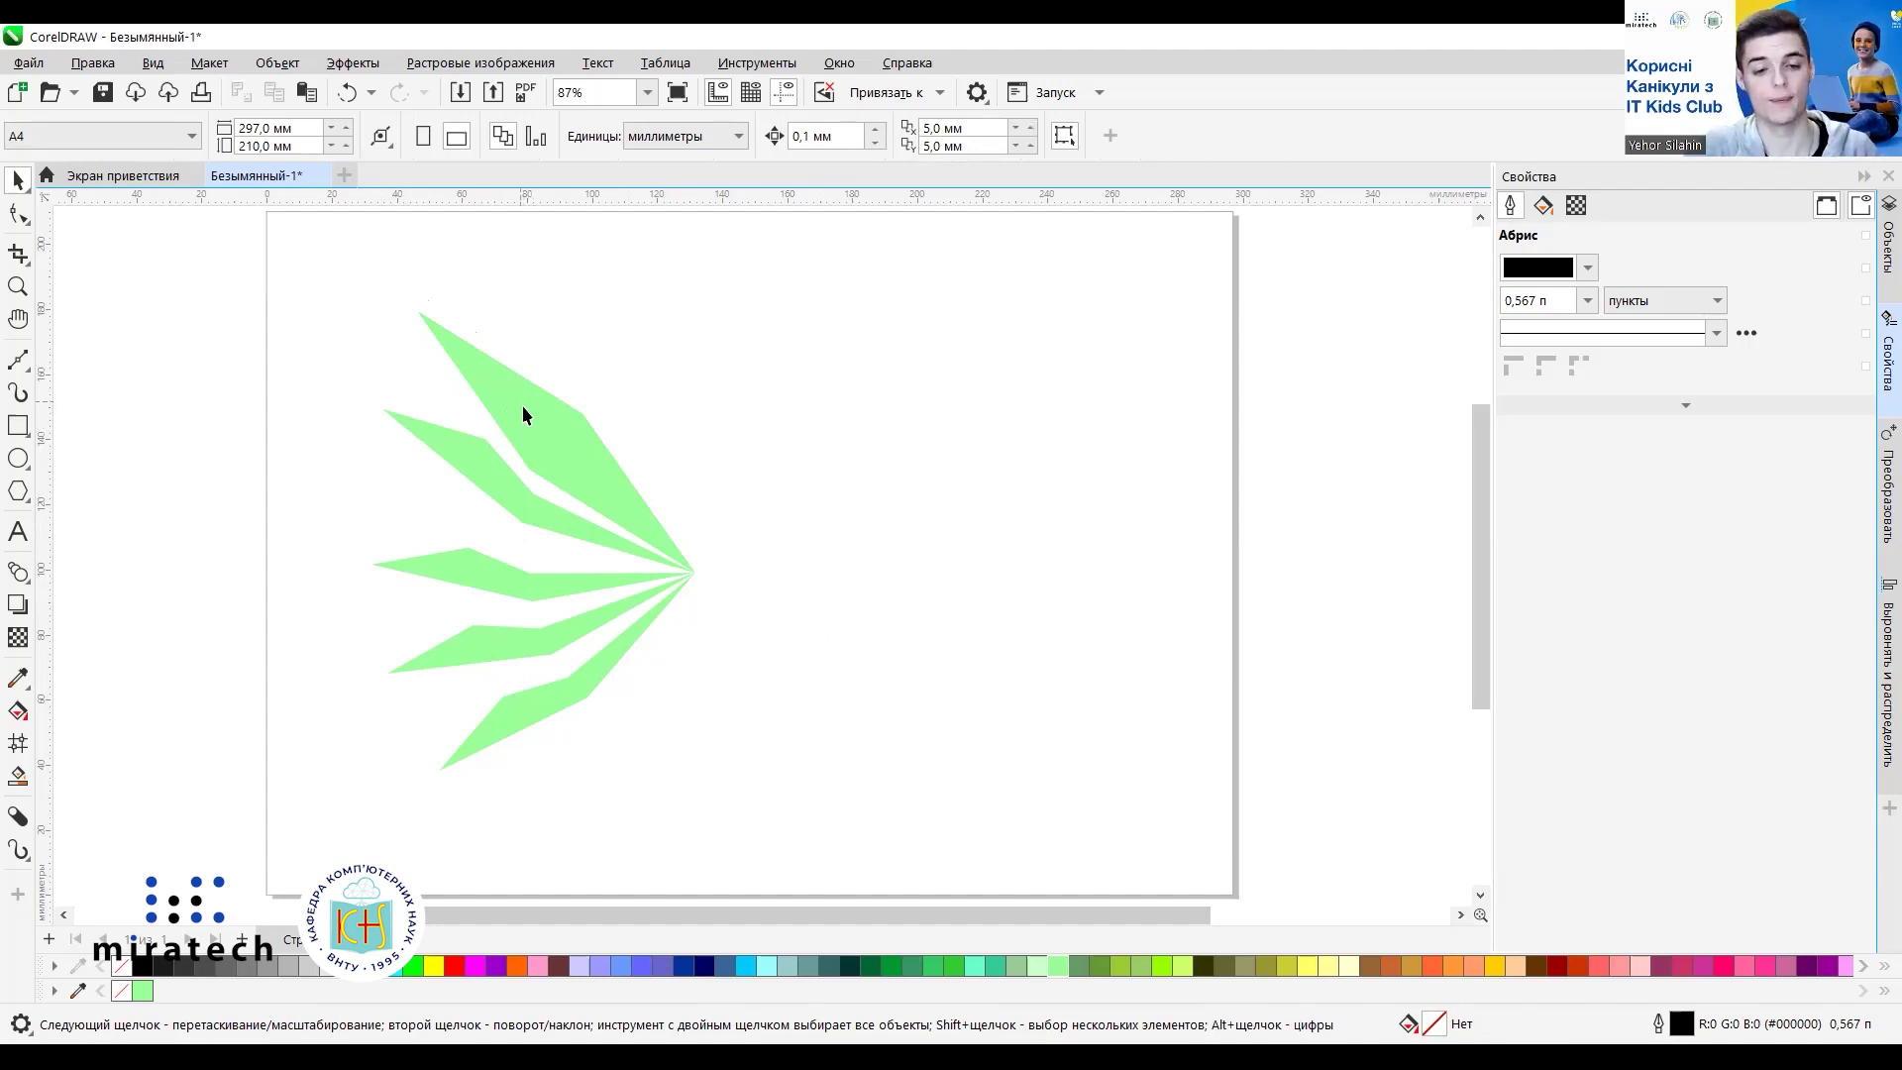
pyautogui.click(472, 568)
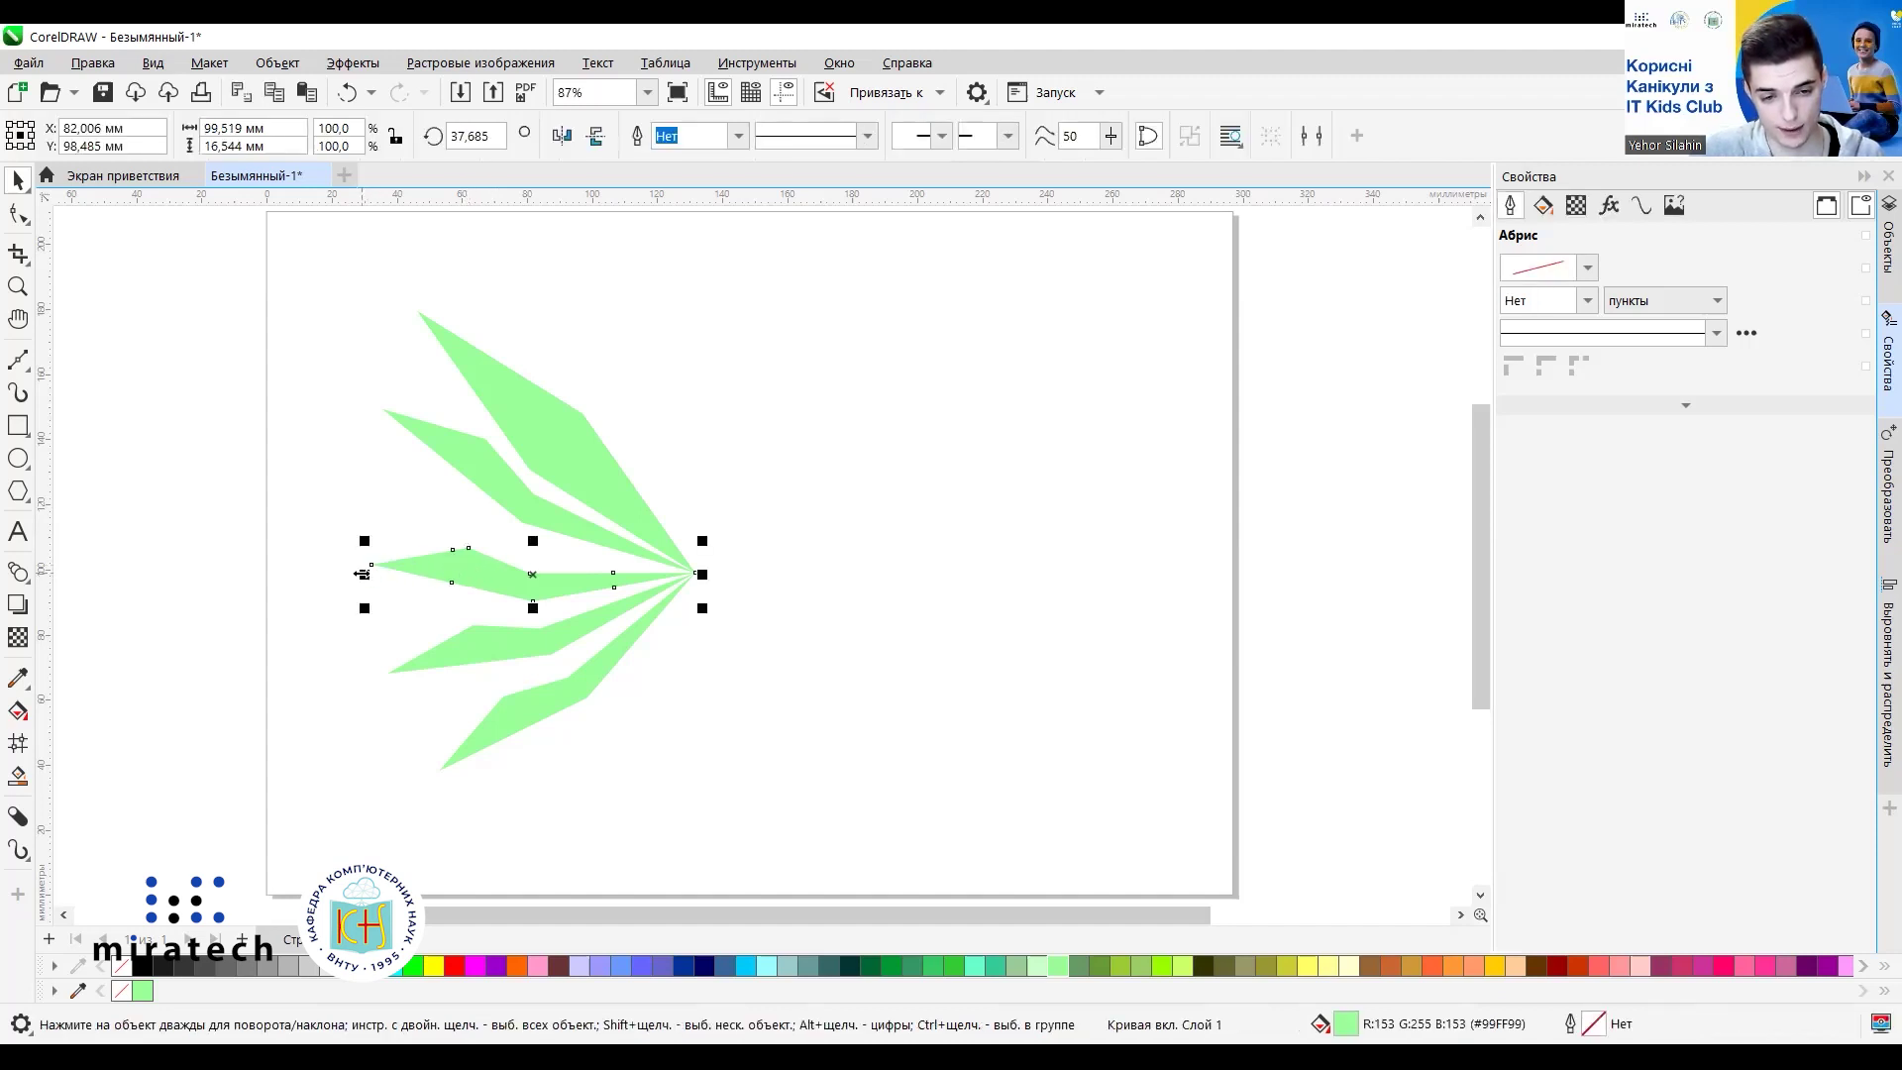
pyautogui.moveTo(362, 574); pyautogui.dragTo(416, 566)
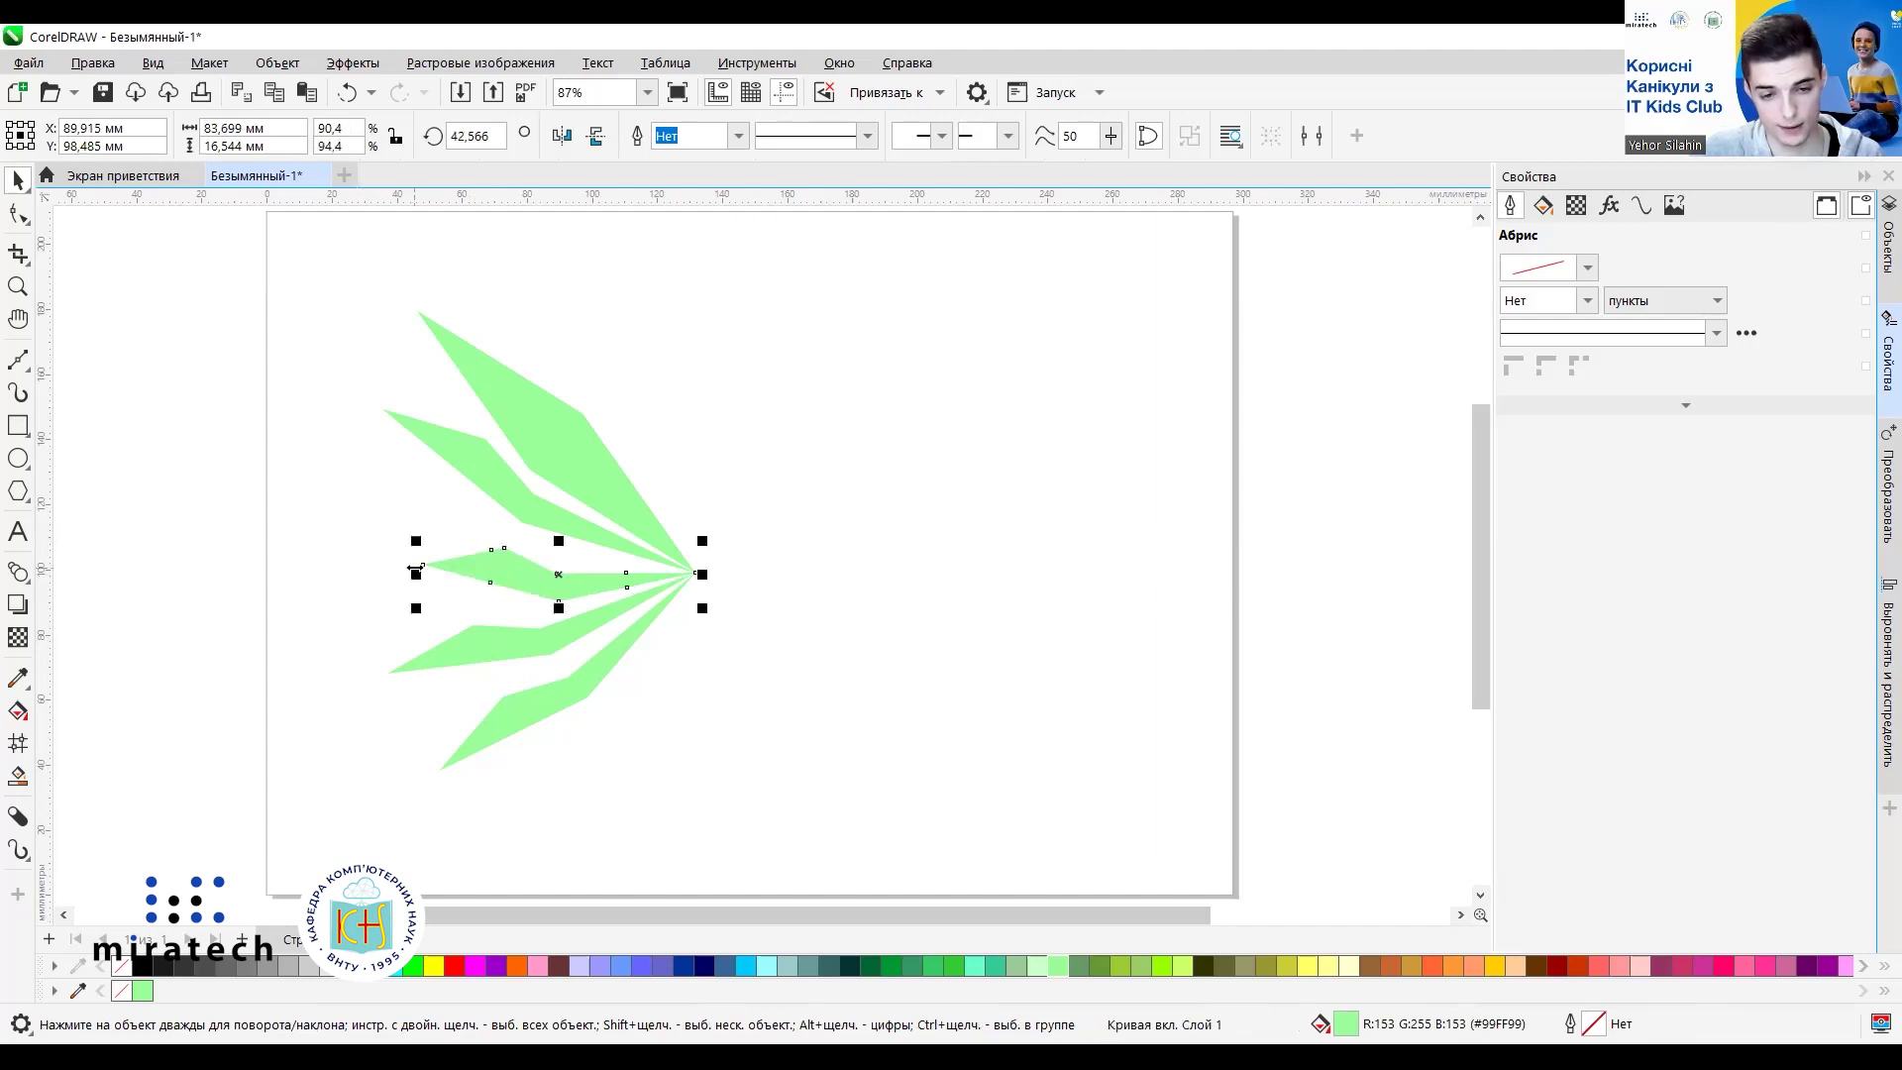
pyautogui.click(558, 573)
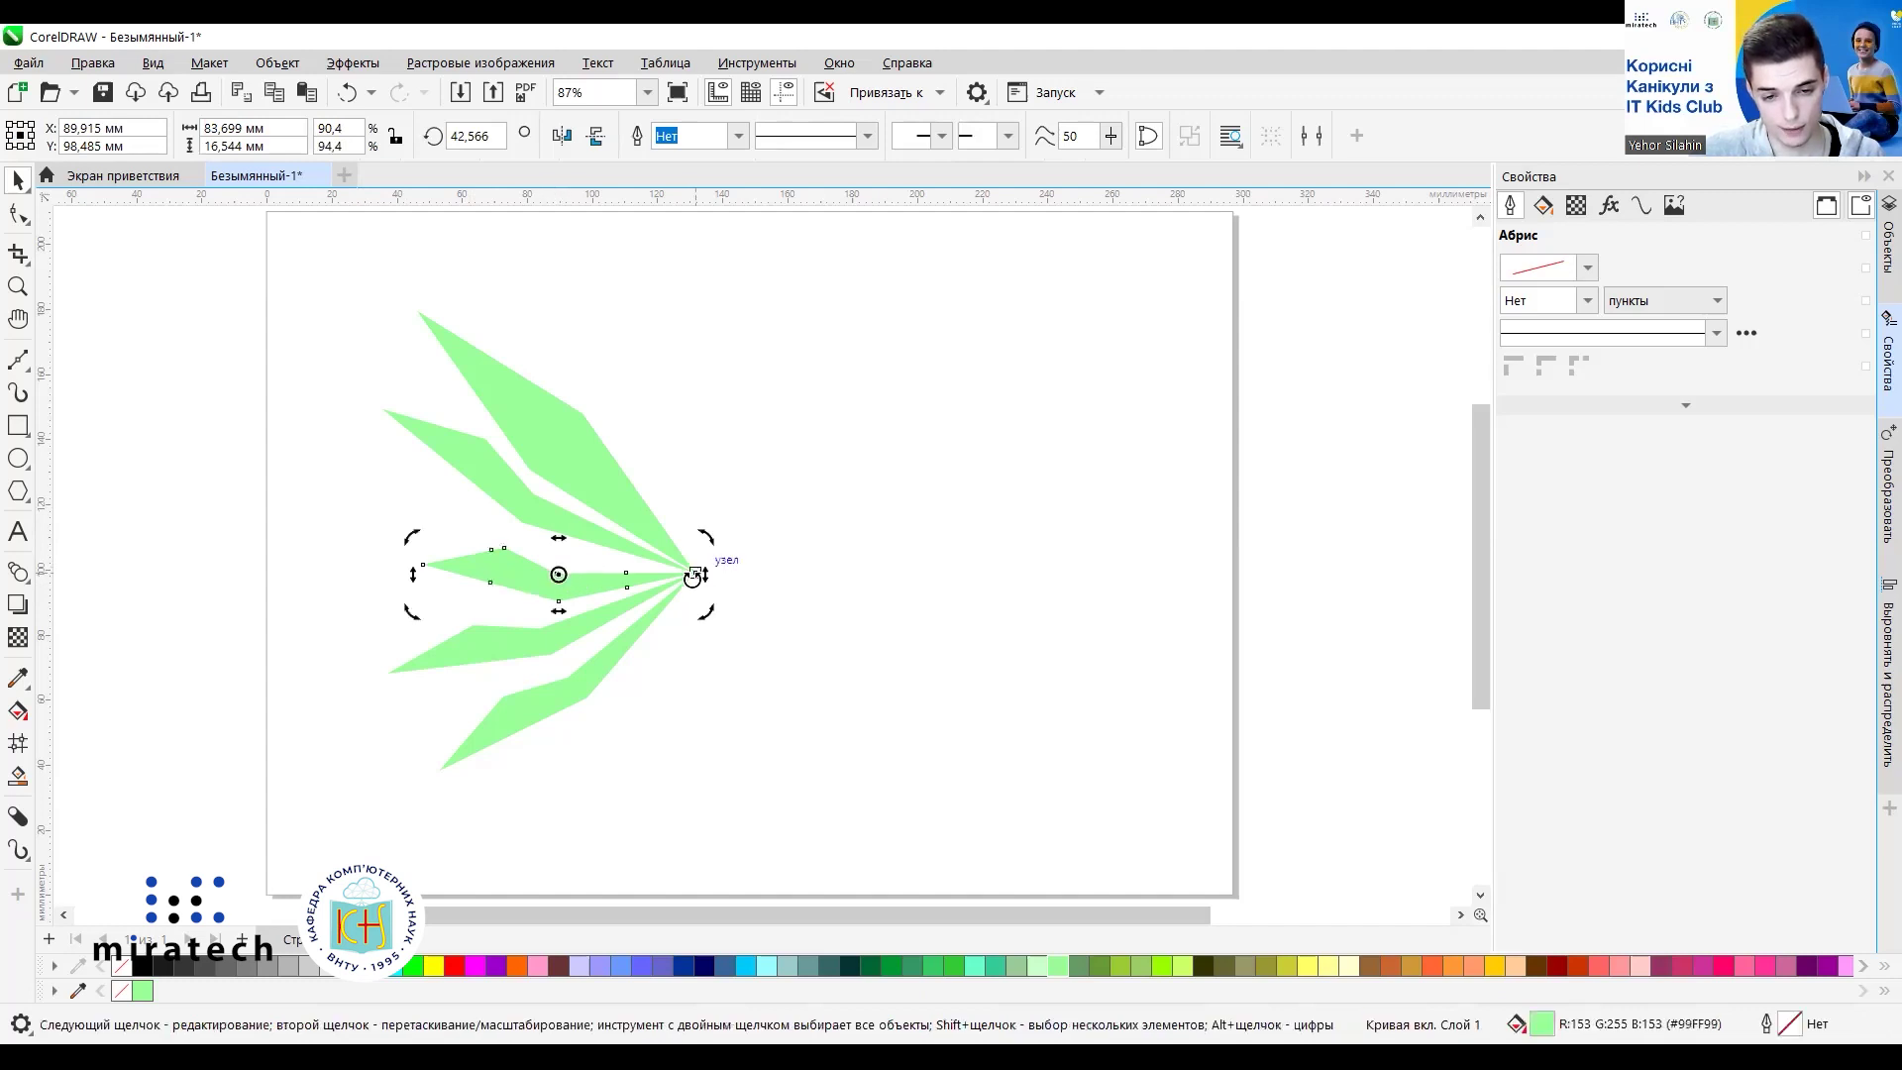
pyautogui.moveTo(559, 575); pyautogui.dragTo(696, 572)
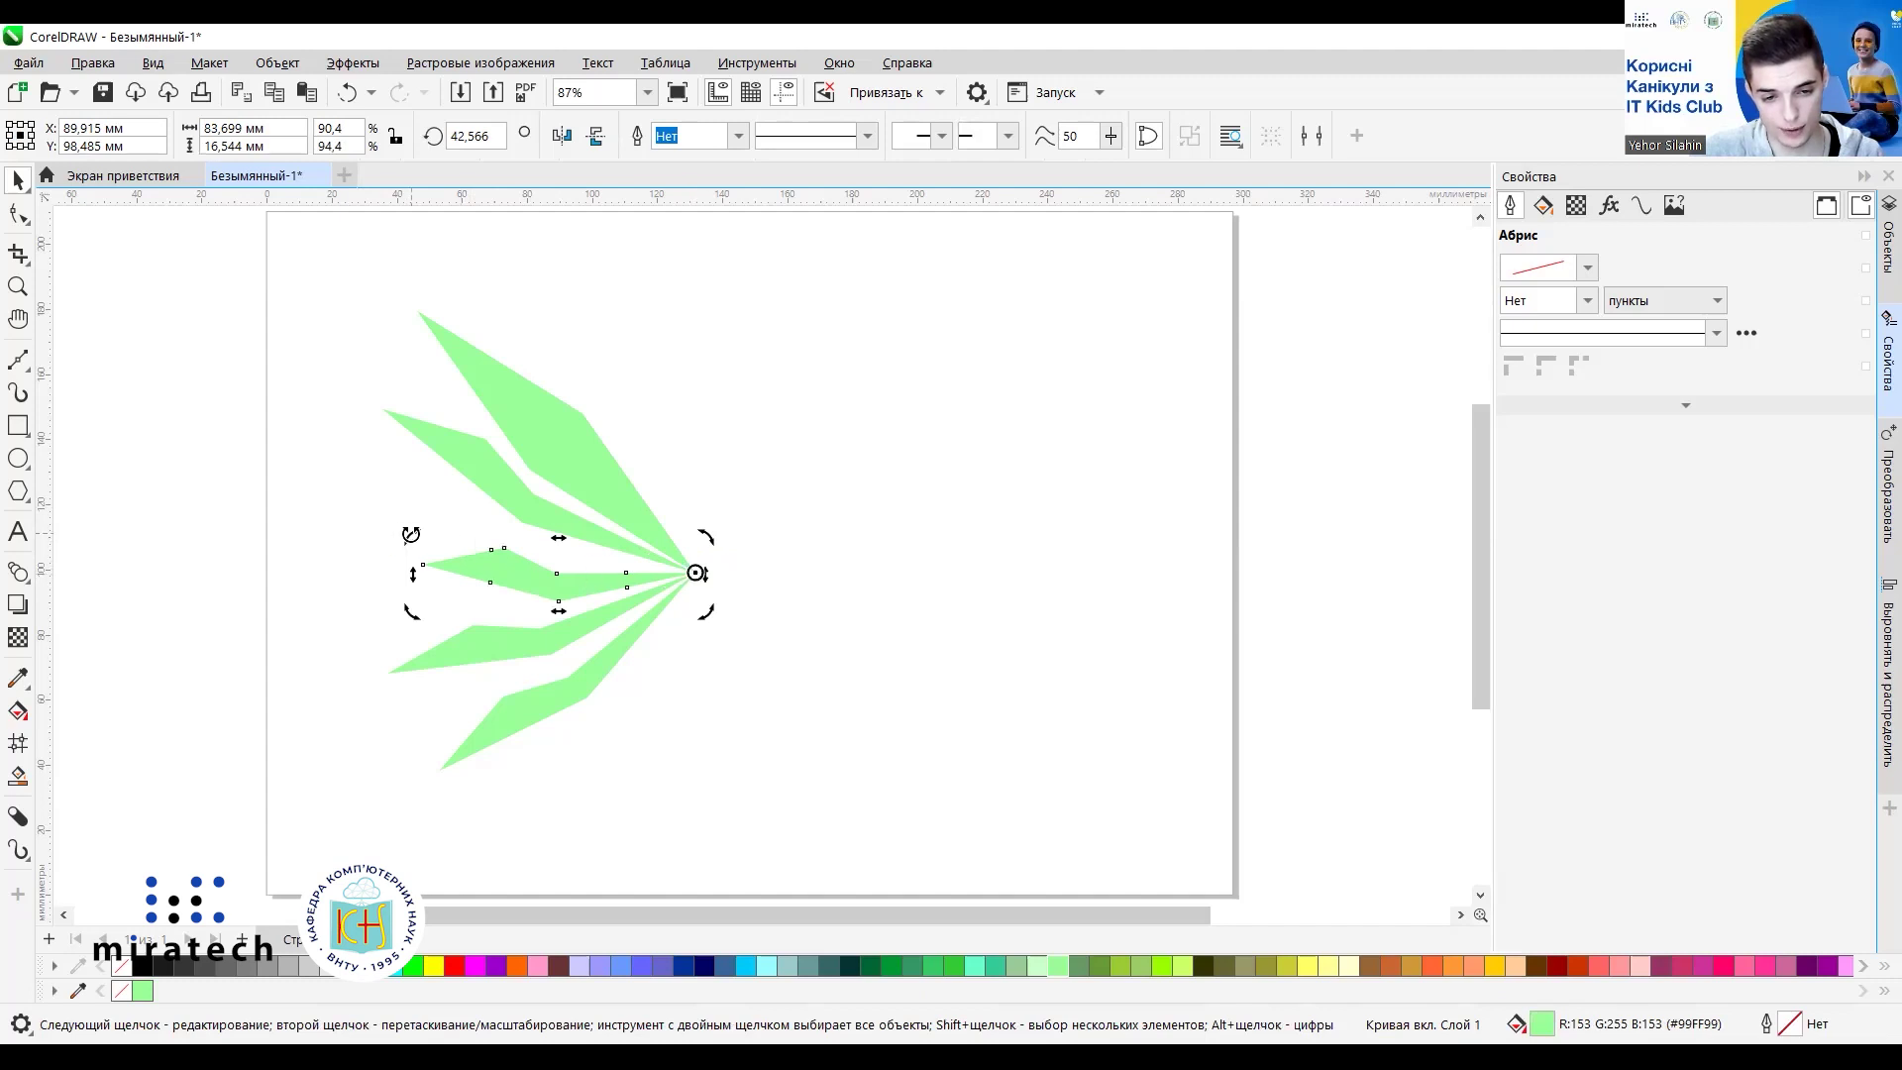
pyautogui.moveTo(409, 535); pyautogui.dragTo(424, 505)
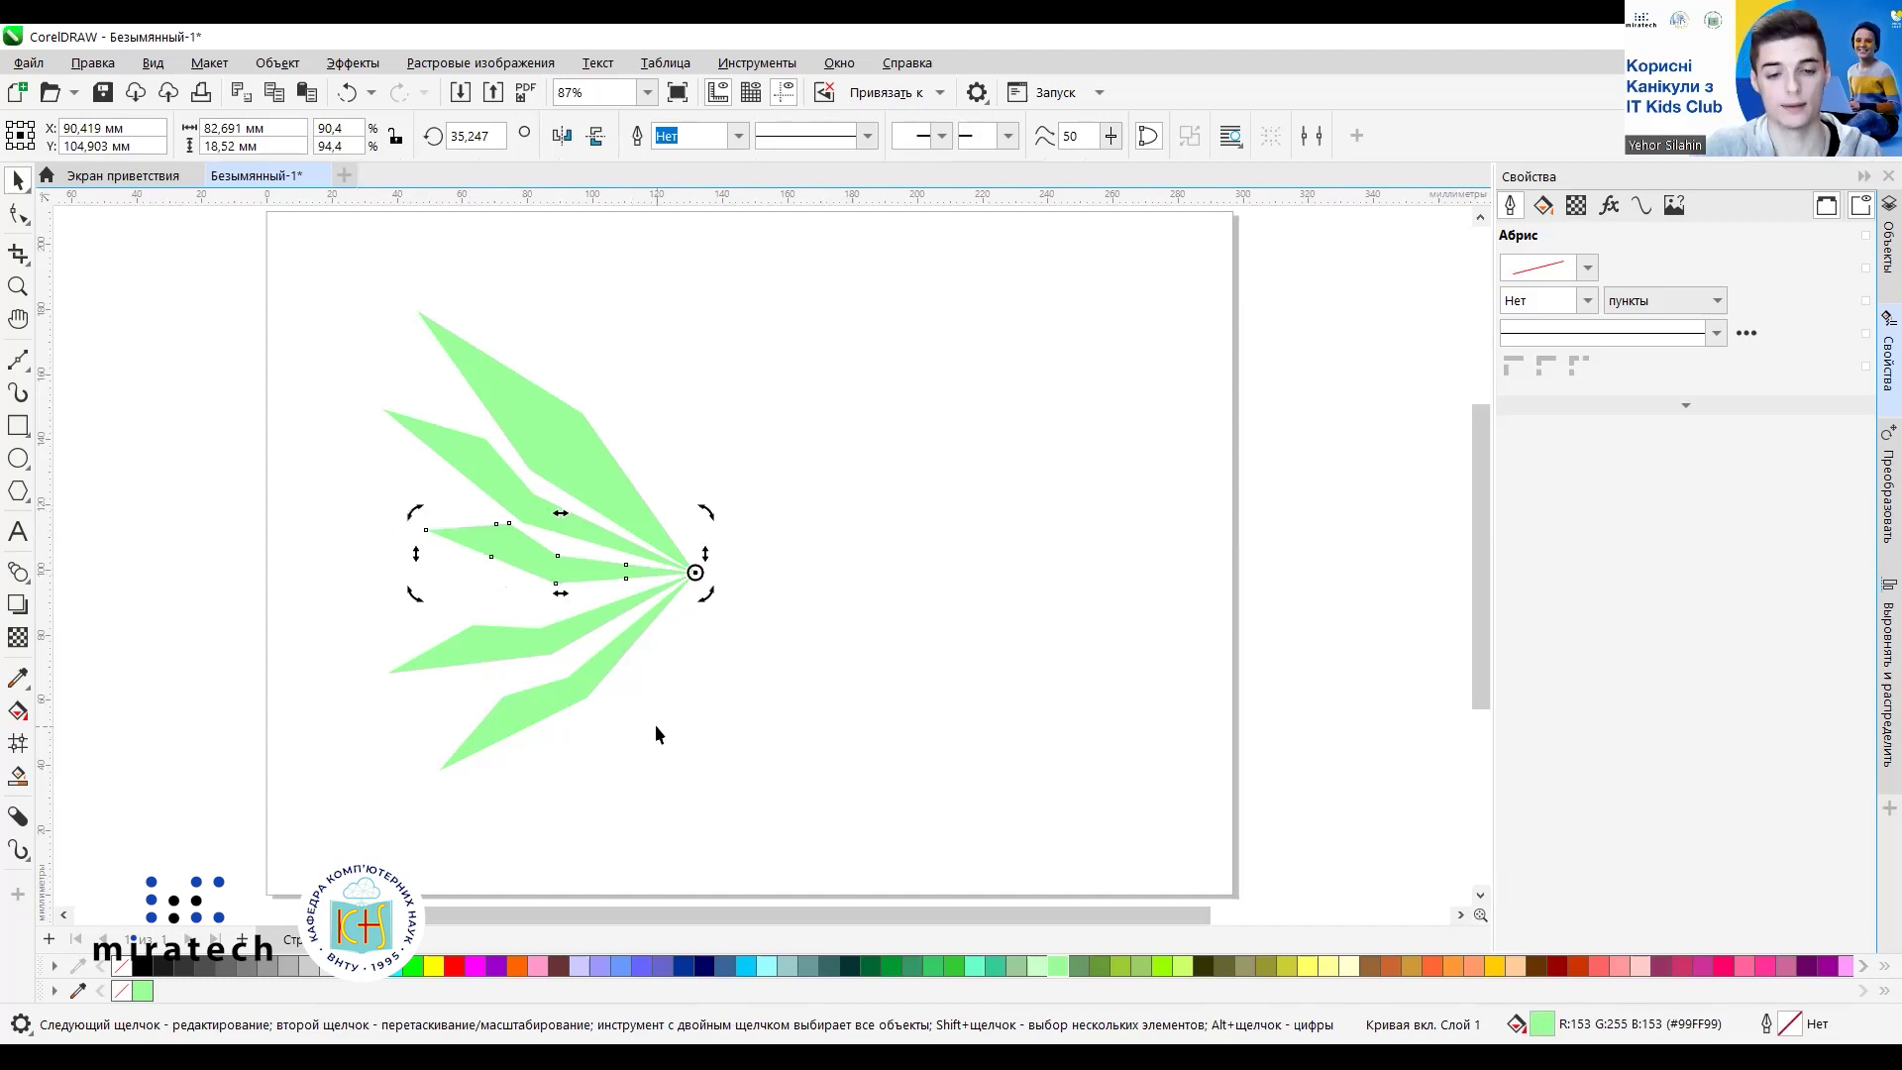
pyautogui.click(645, 682)
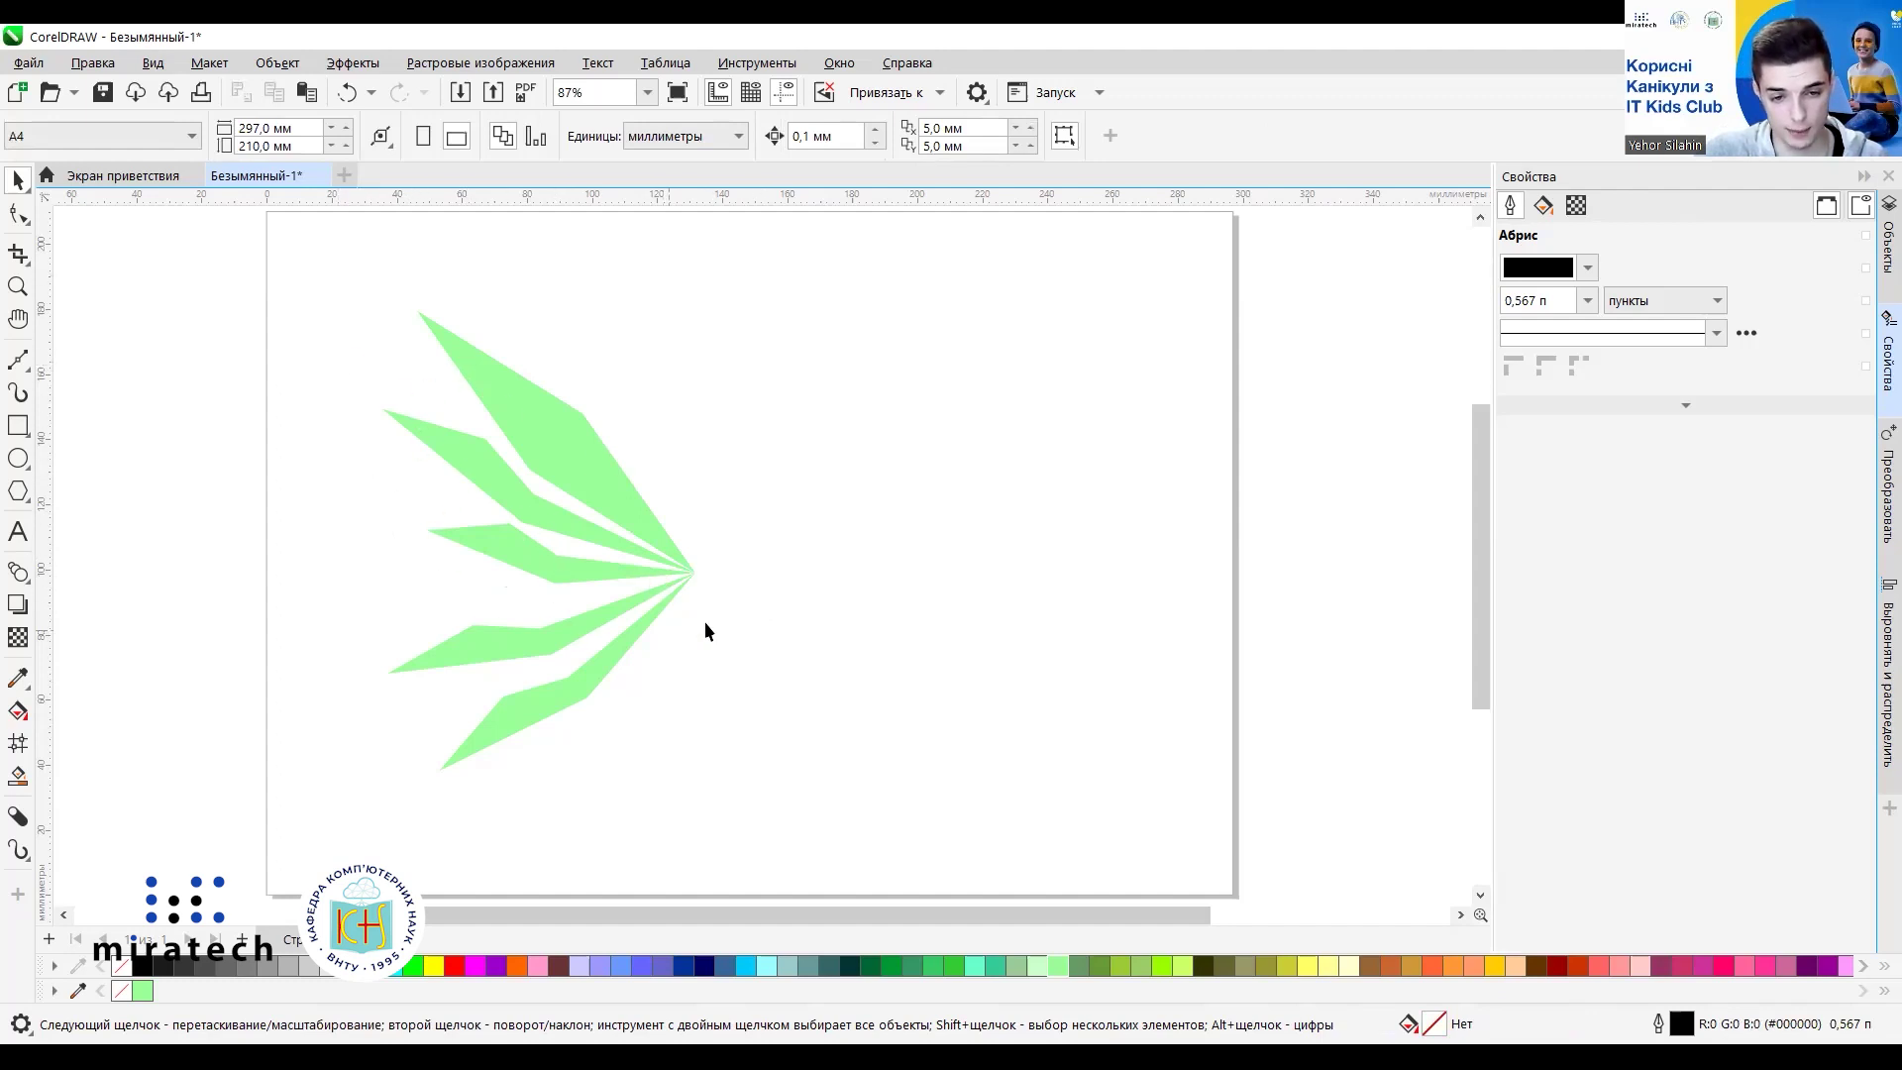
# Shrink the lowest leaf to about 87.6% and rotate it downwards around the fan's joint to about 47.8°.
pyautogui.click(502, 649)
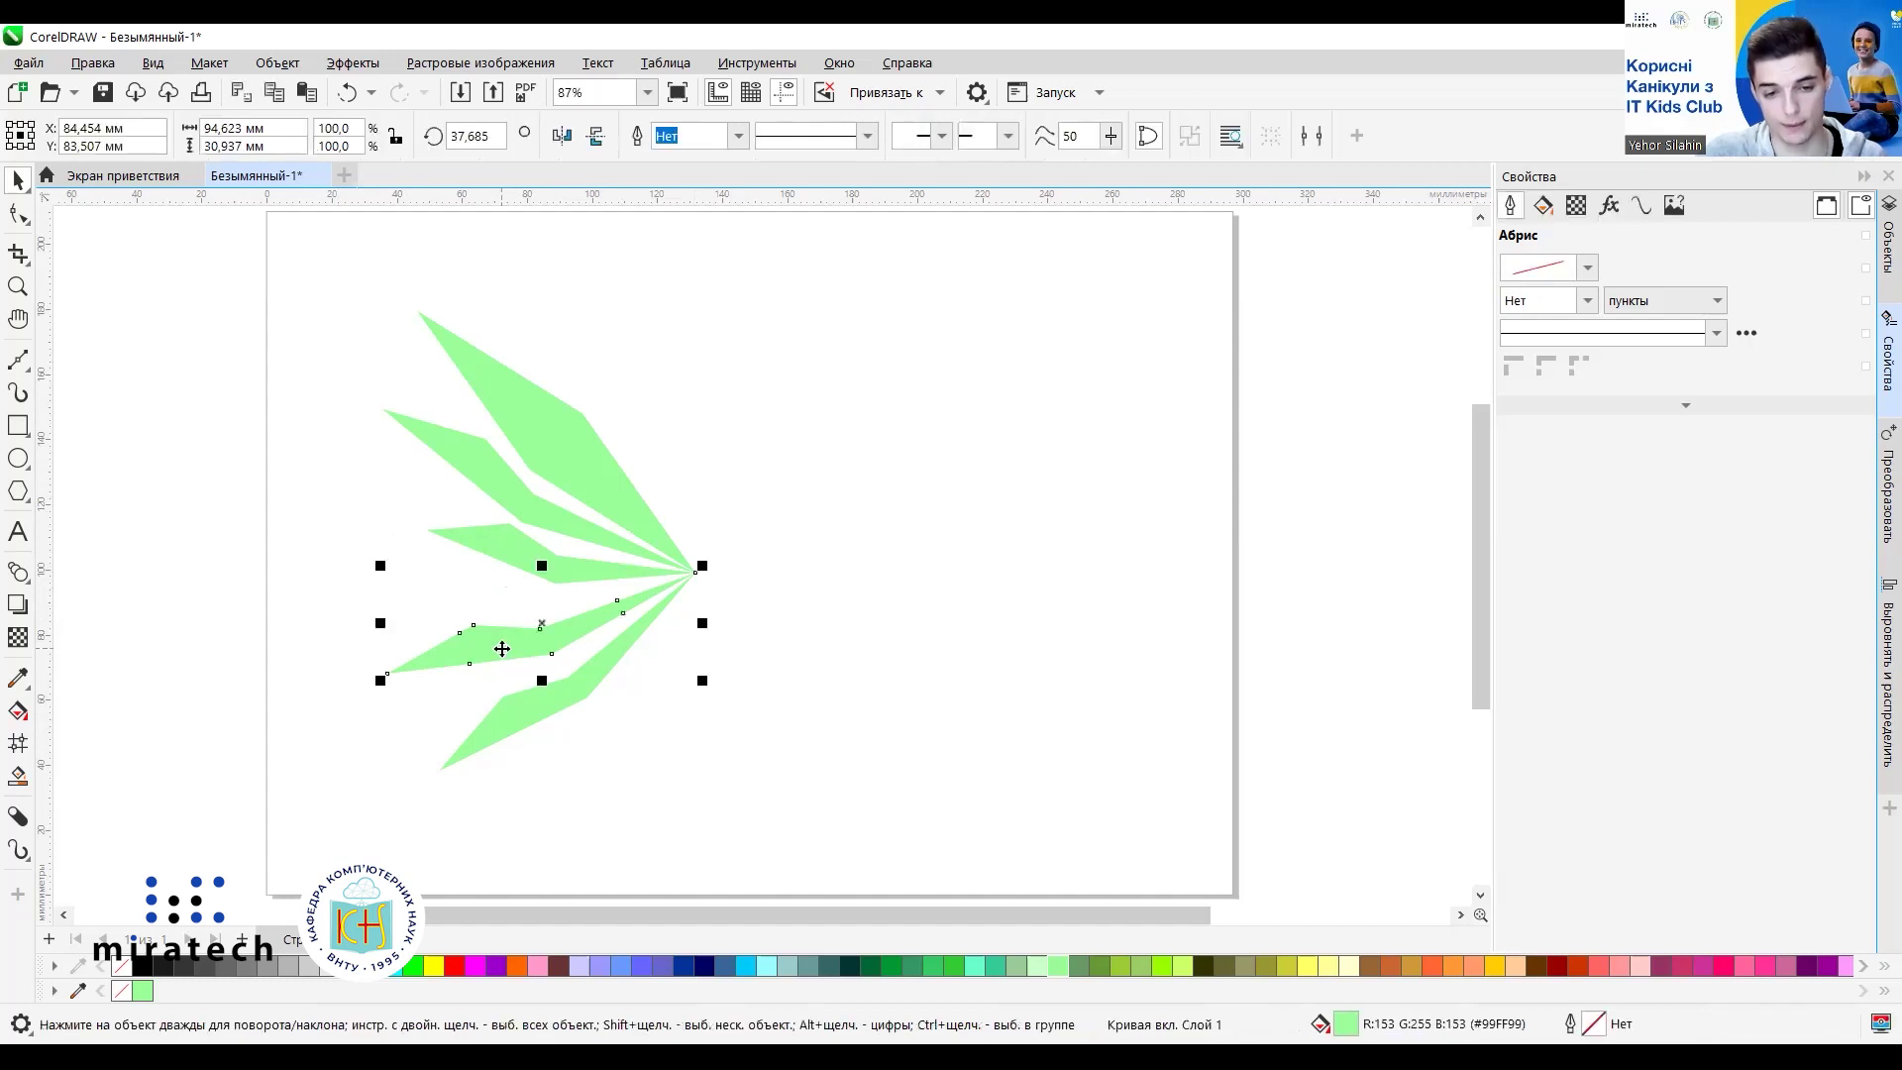
pyautogui.click(512, 721)
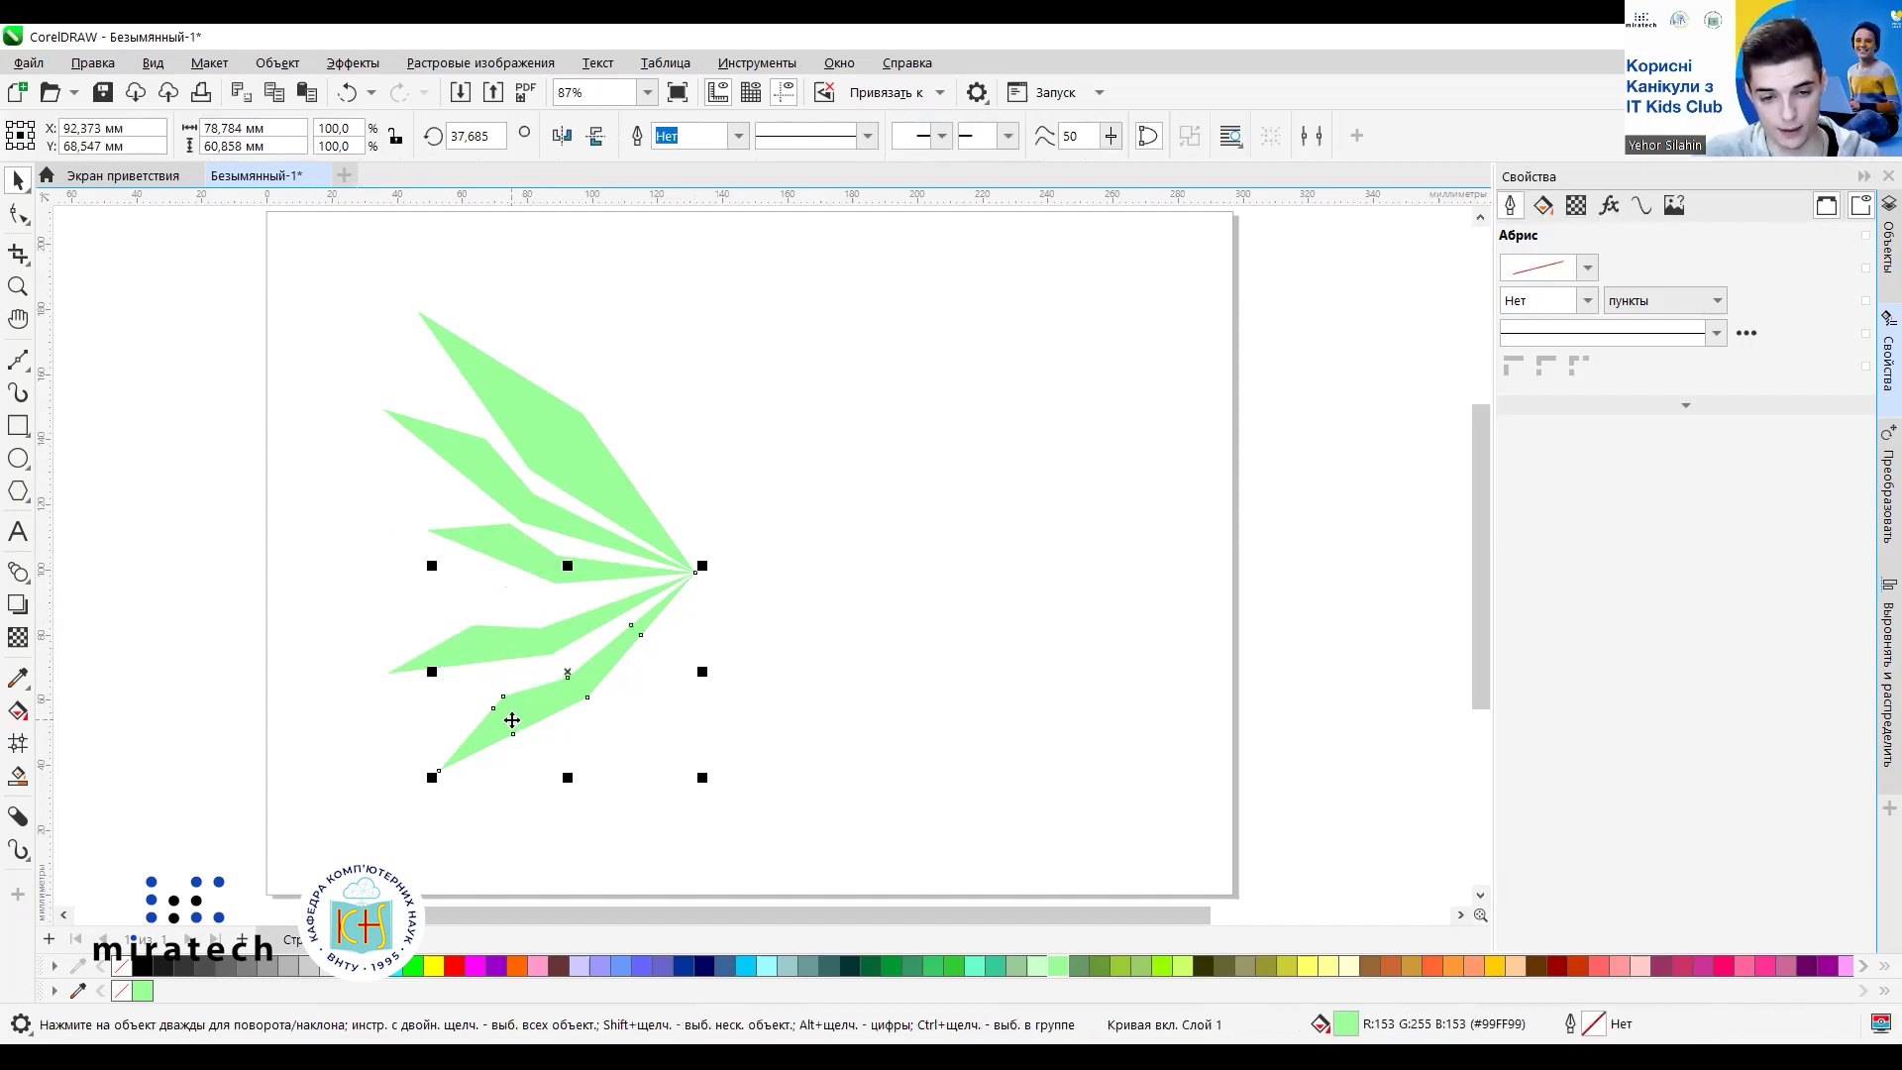
pyautogui.moveTo(432, 777); pyautogui.dragTo(465, 752)
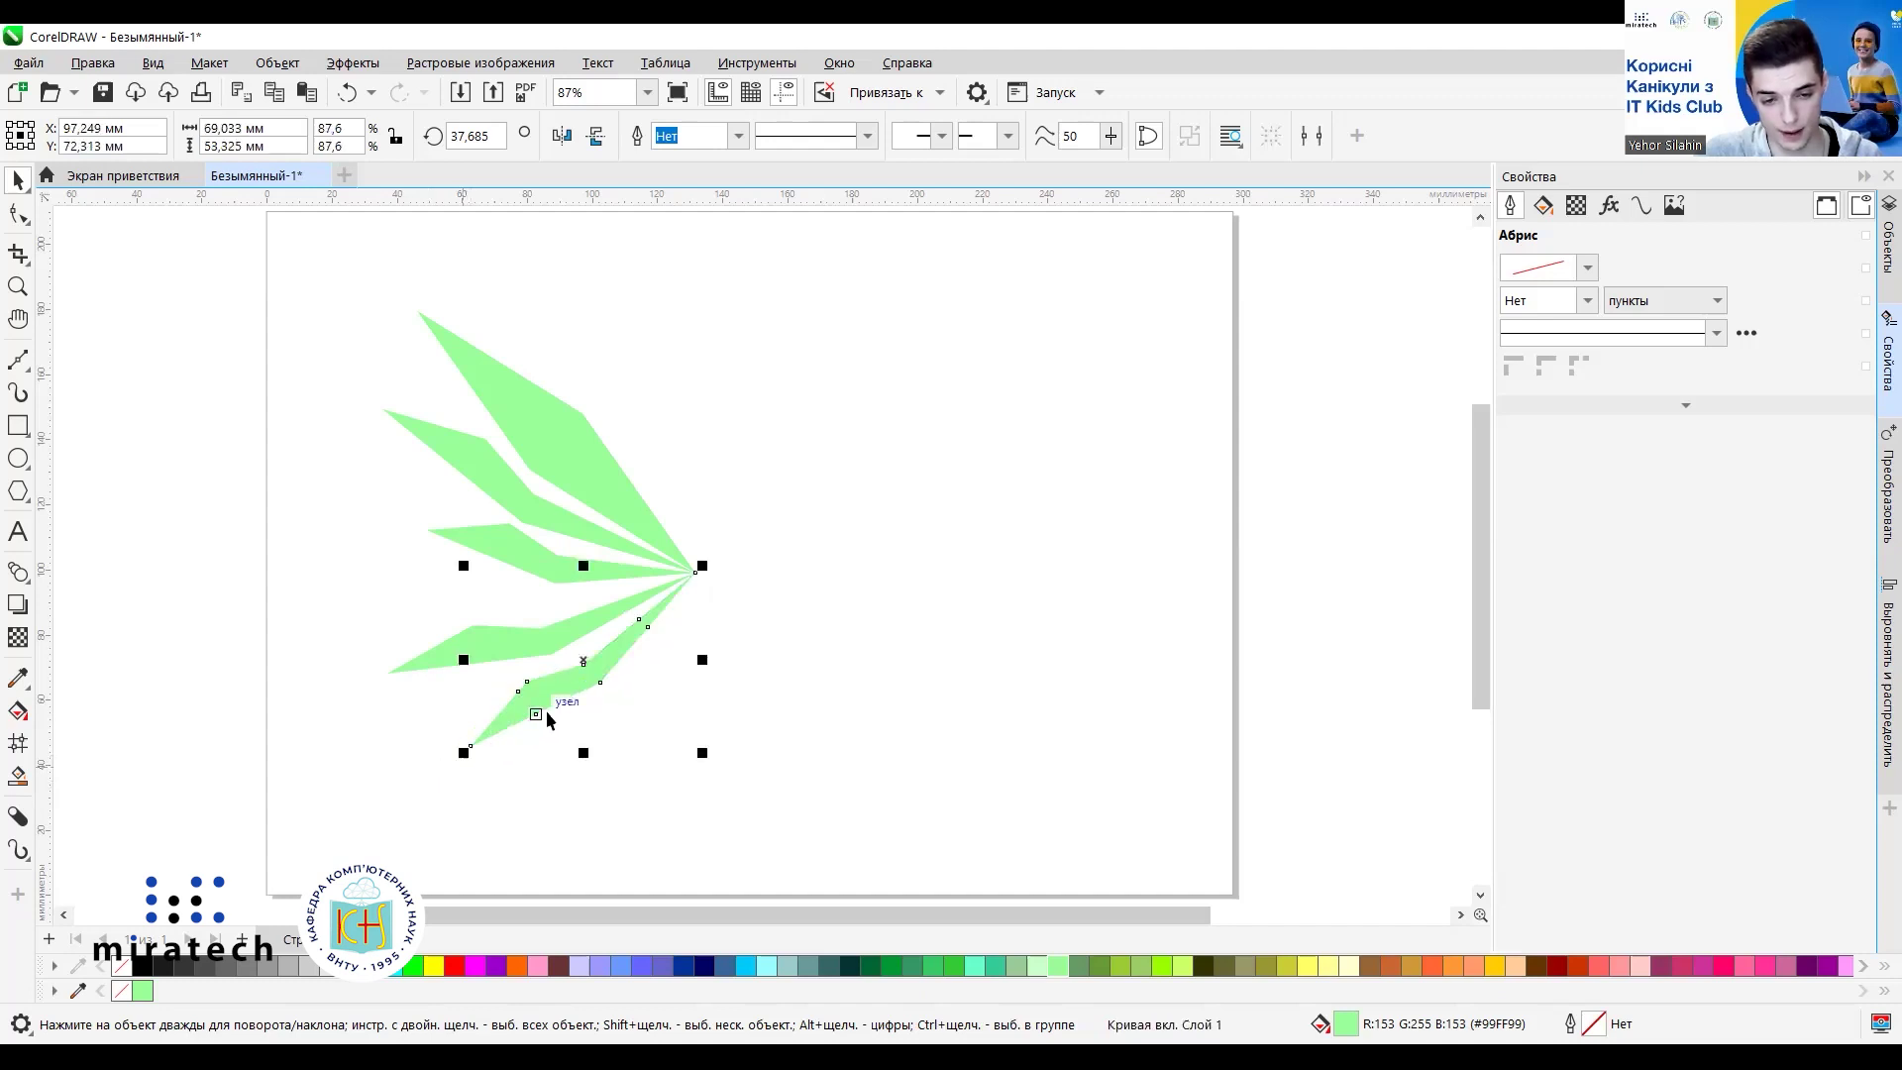
pyautogui.click(582, 662)
pyautogui.moveTo(583, 661); pyautogui.dragTo(696, 571)
pyautogui.moveTo(460, 756); pyautogui.dragTo(506, 781)
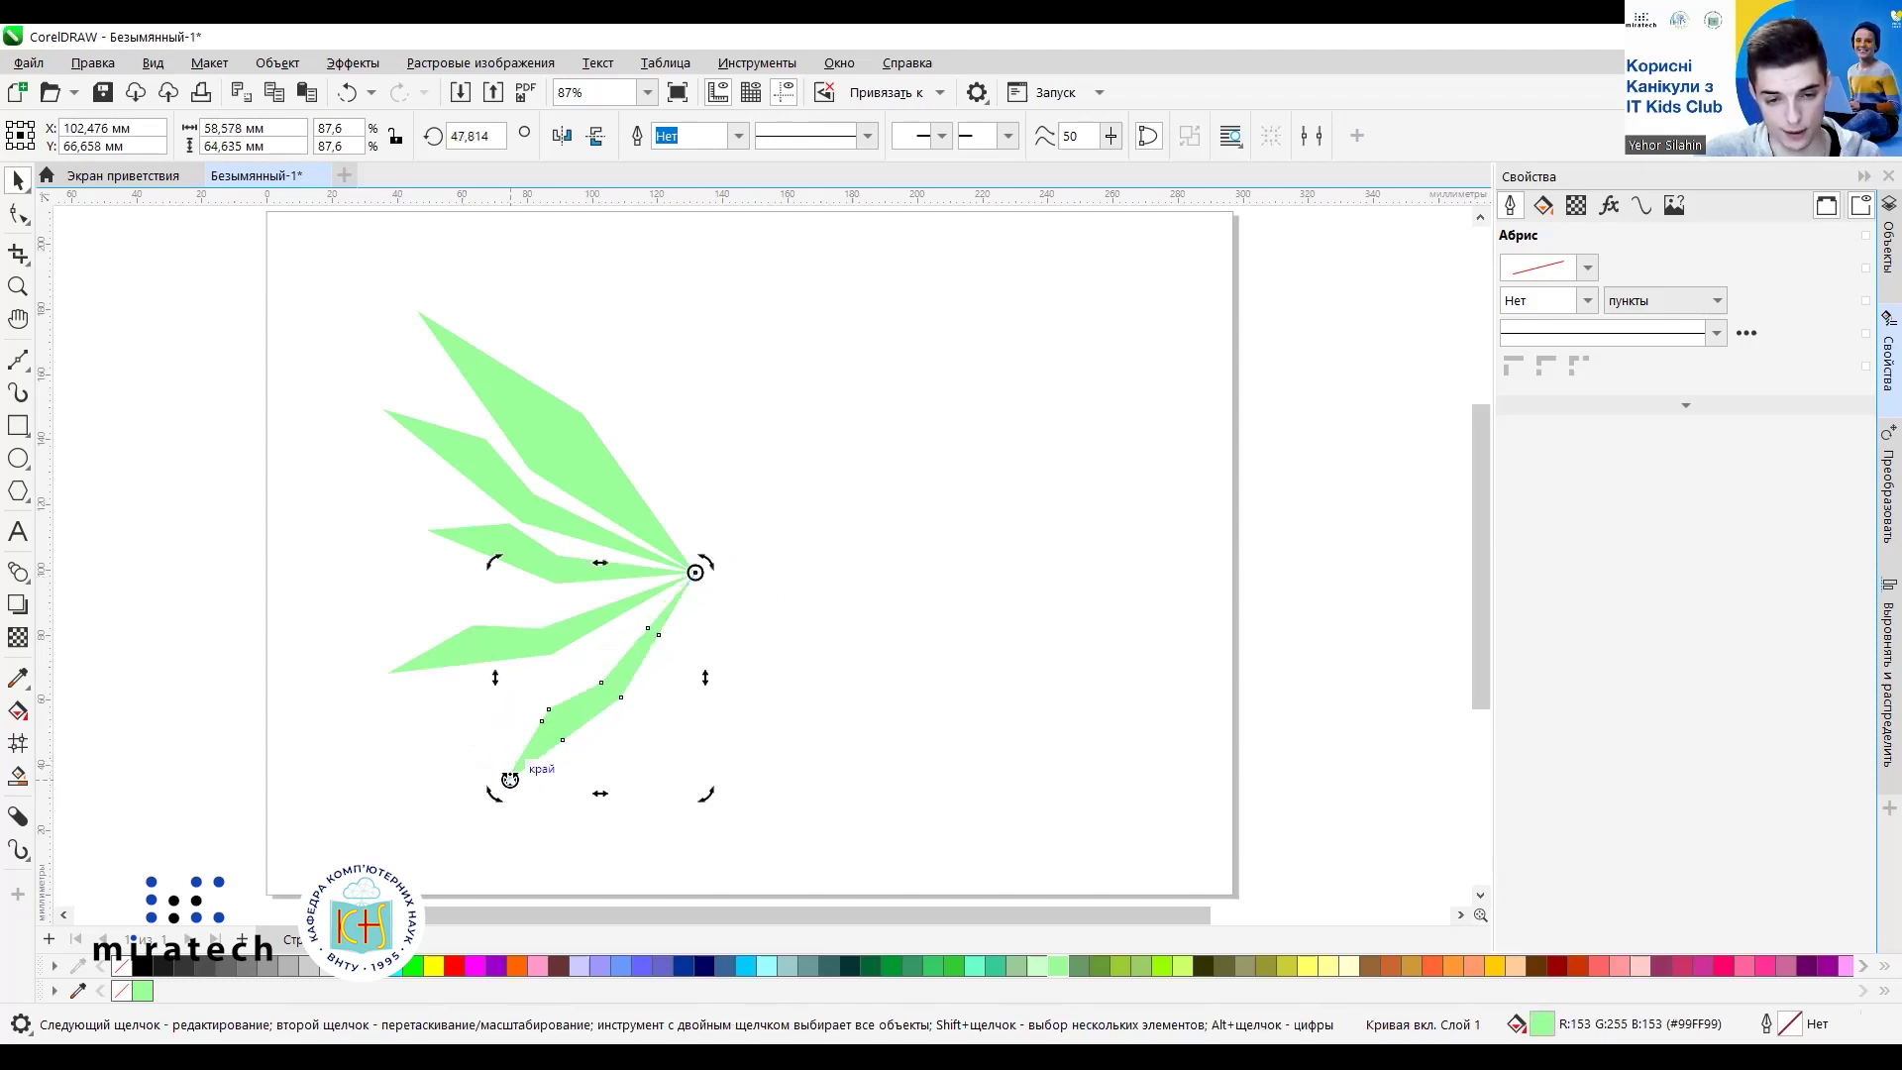
pyautogui.click(390, 752)
# Shrink the fourth leaf to about 92.1% and rotate it towards the lowest leaf around the fan's joint, to about 50.4°.
pyautogui.click(484, 644)
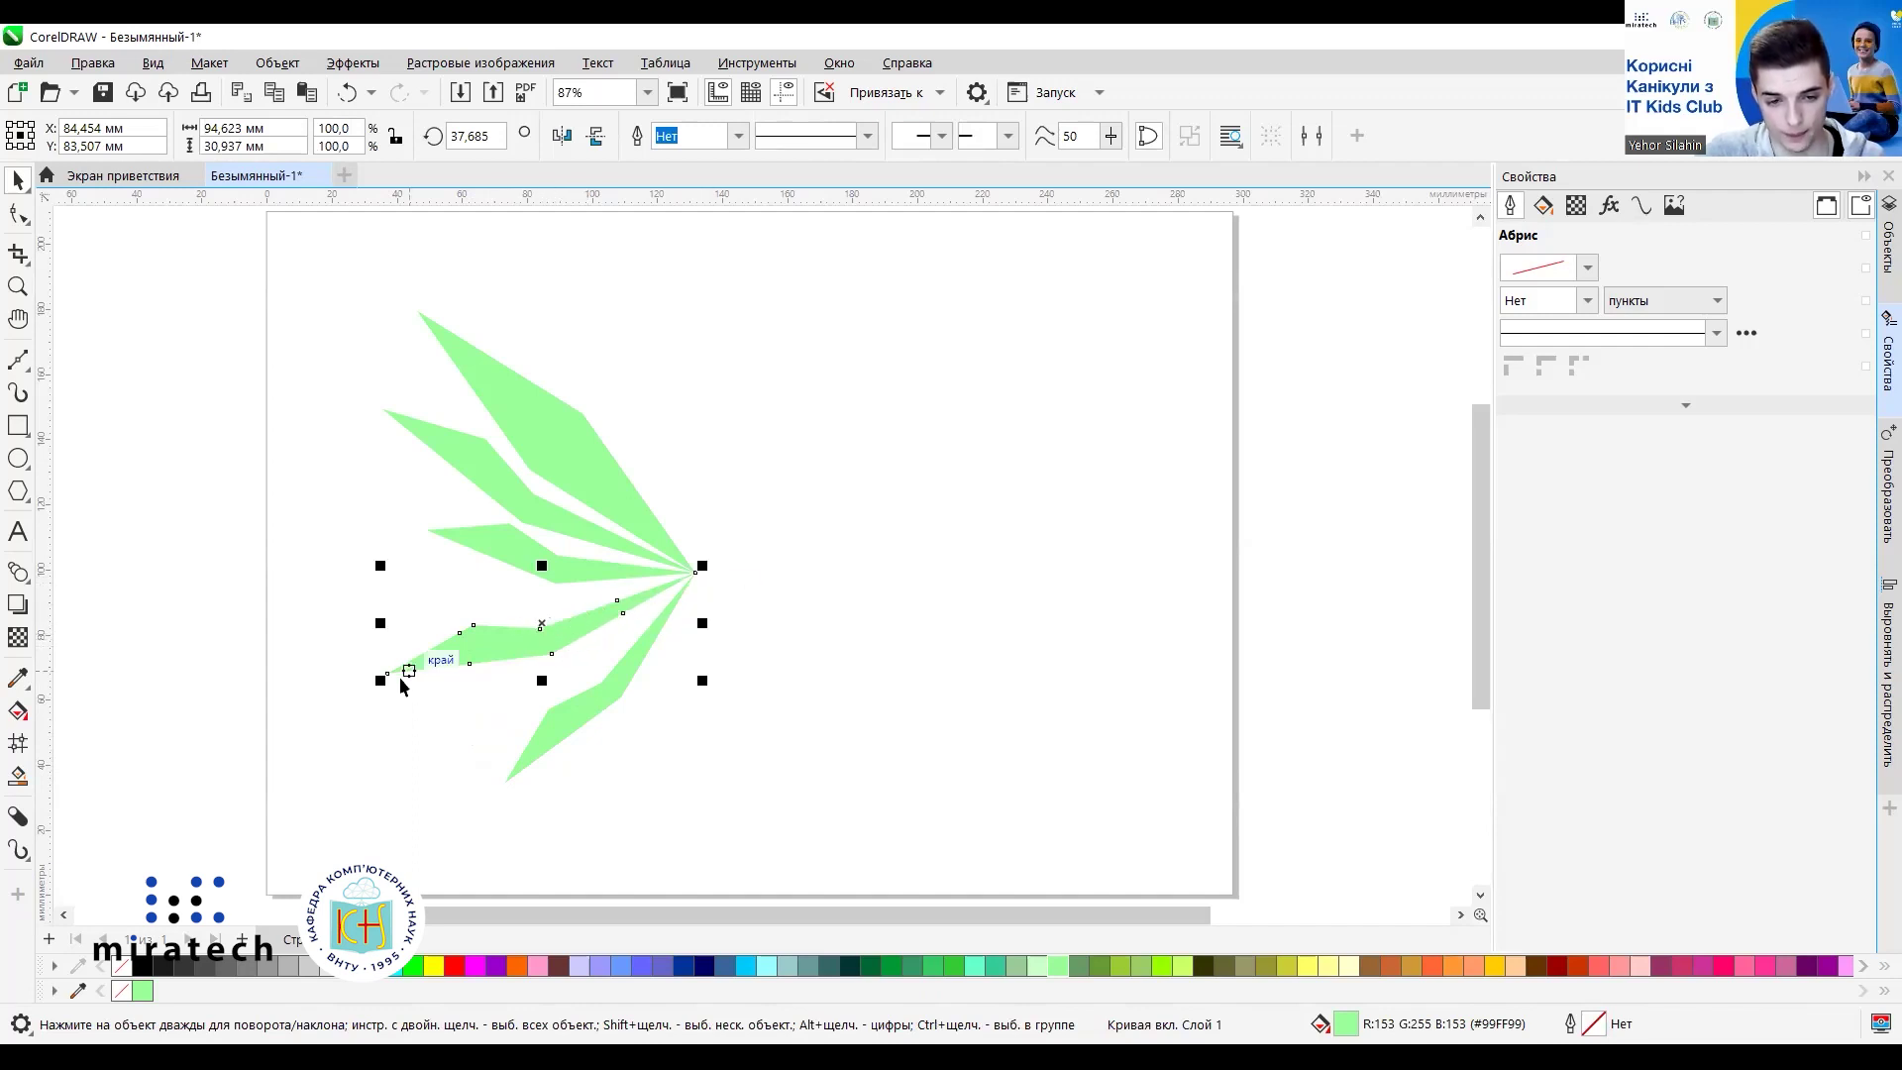
pyautogui.moveTo(382, 676); pyautogui.dragTo(410, 674)
pyautogui.click(395, 740)
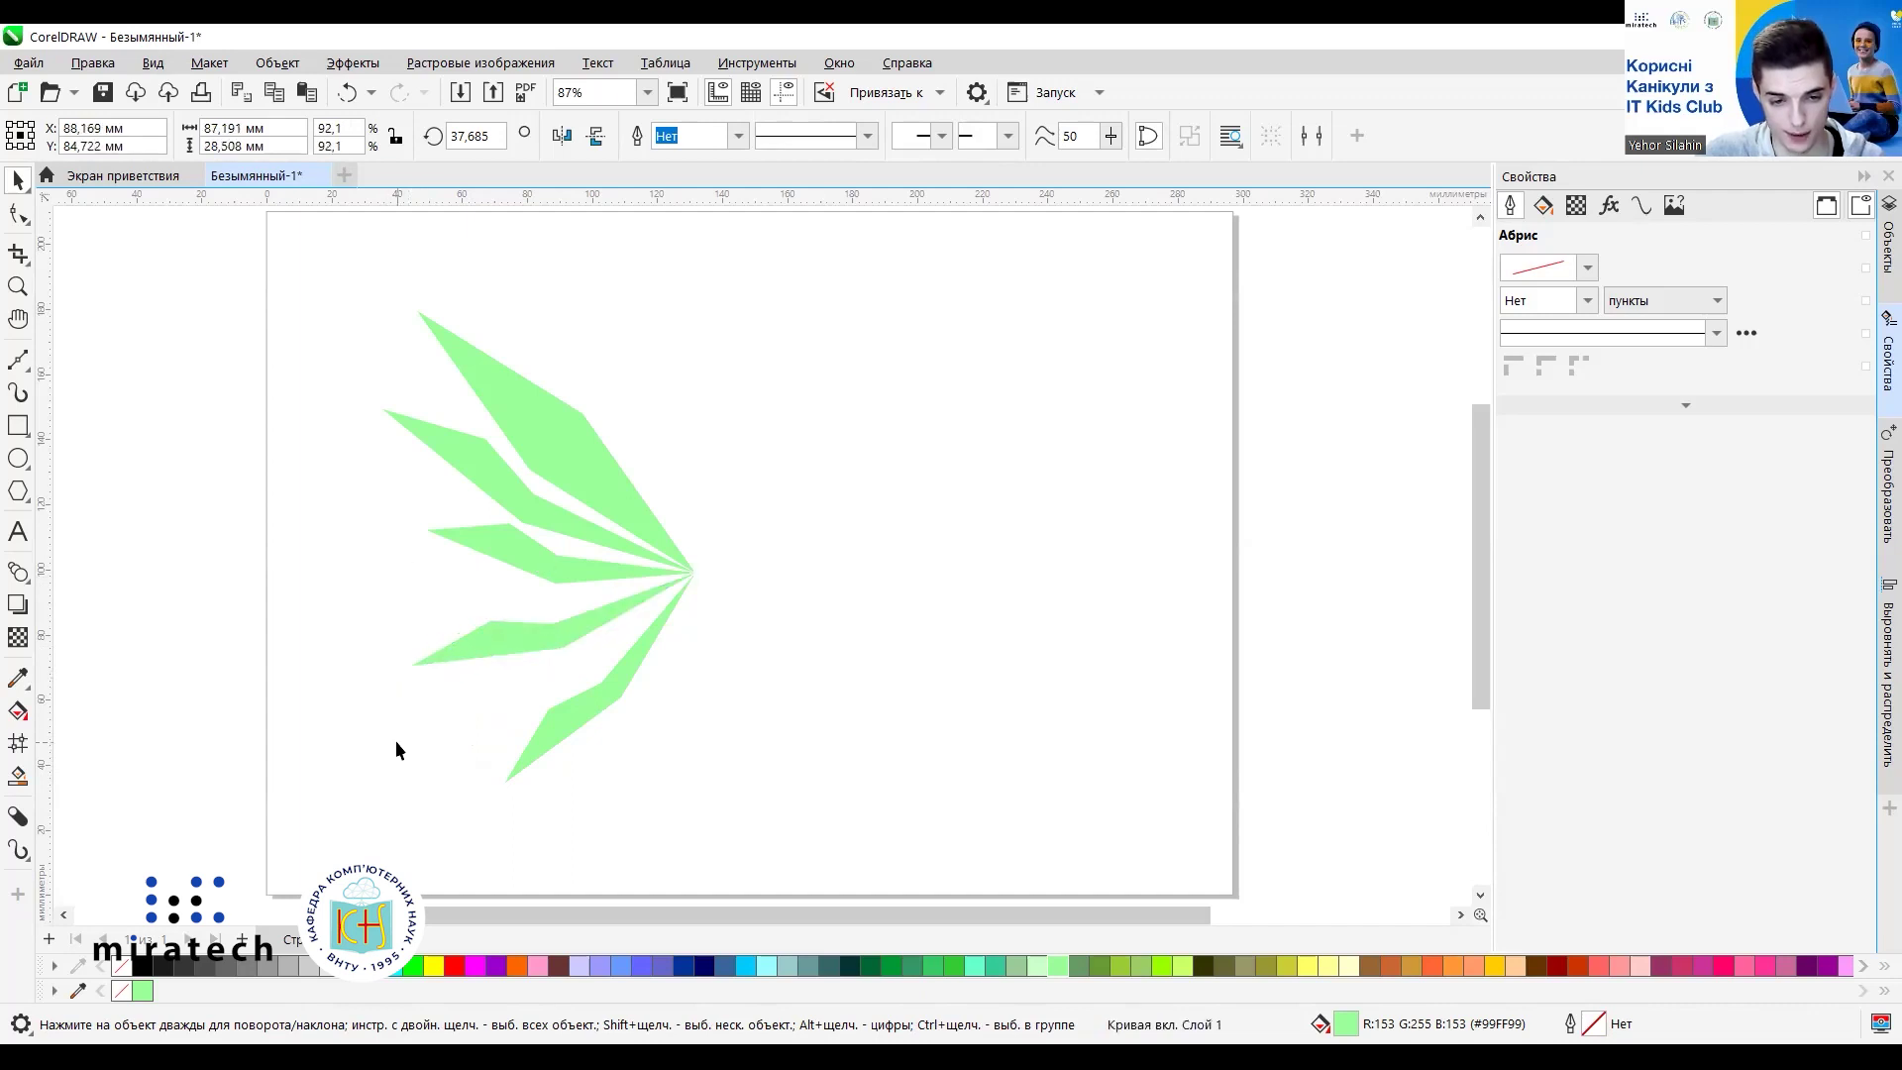
pyautogui.click(497, 631)
pyautogui.click(554, 622)
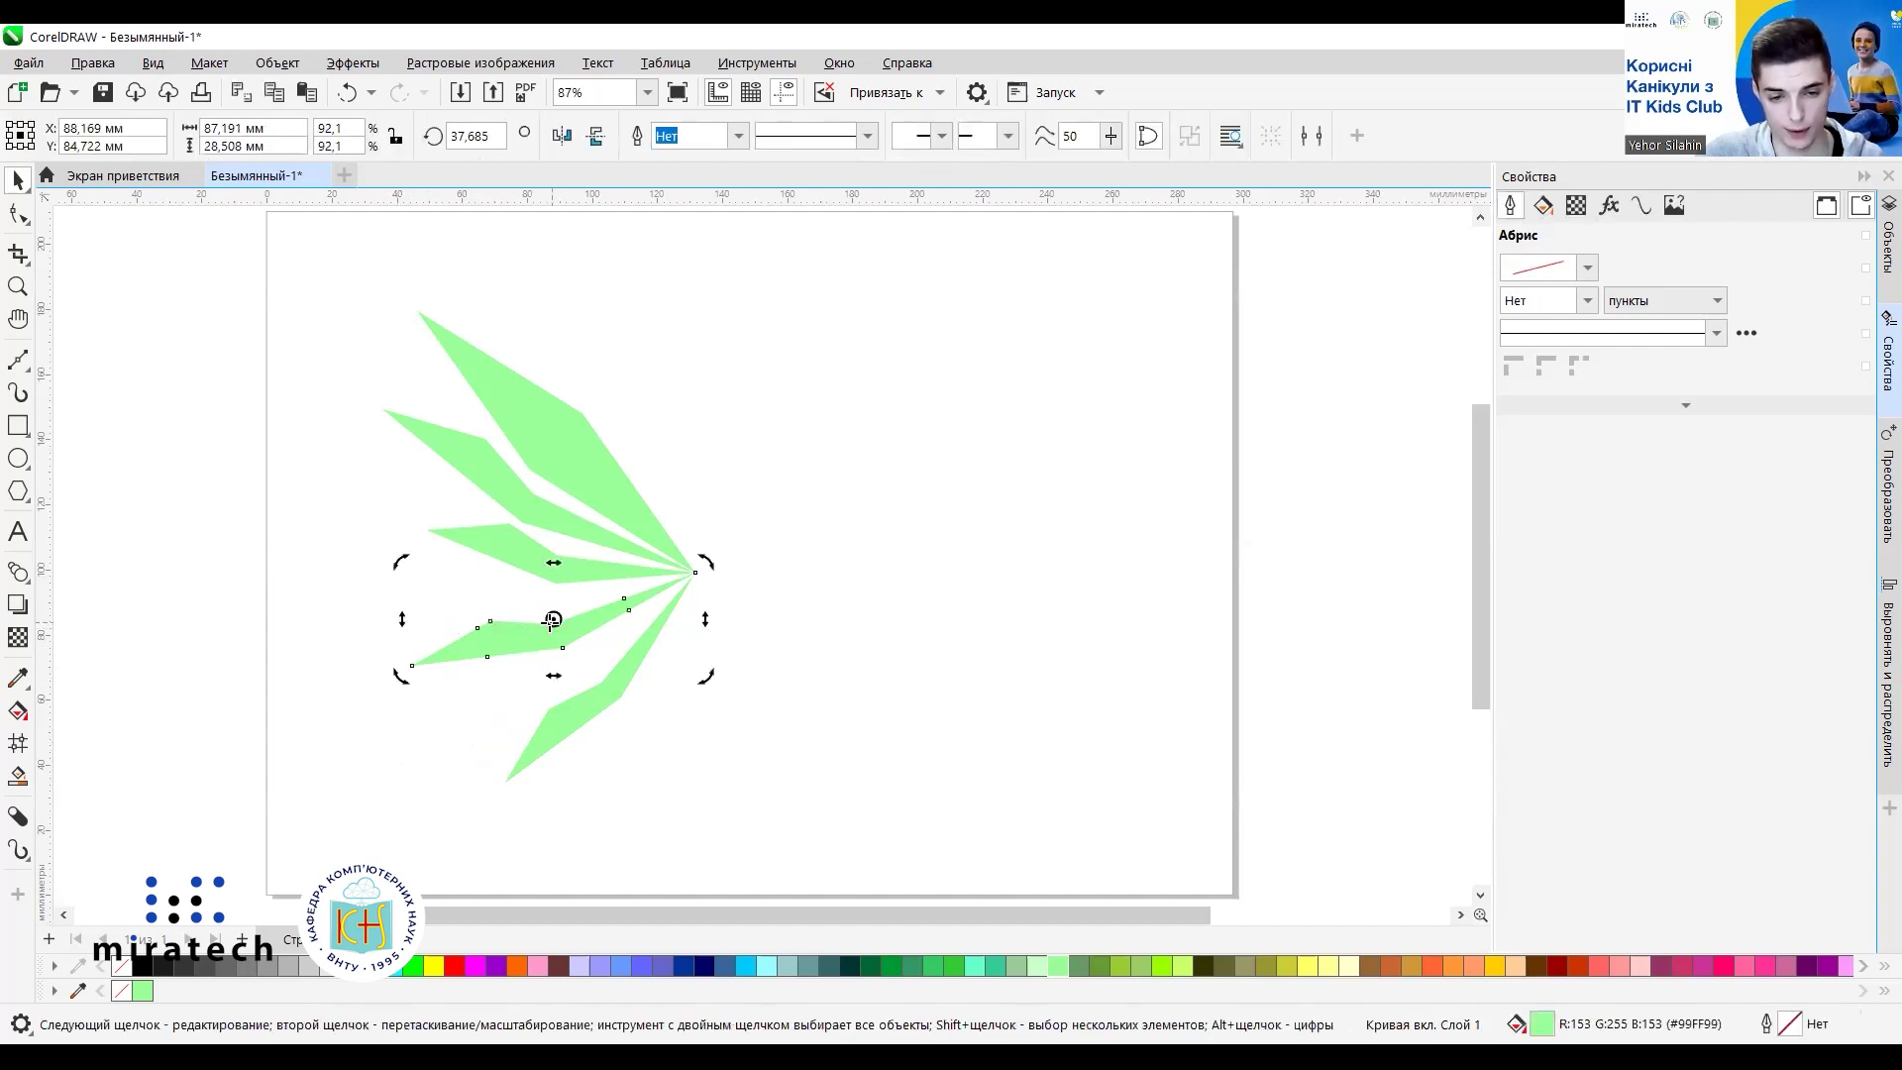
pyautogui.moveTo(552, 621); pyautogui.dragTo(695, 572)
pyautogui.moveTo(400, 680); pyautogui.dragTo(442, 729)
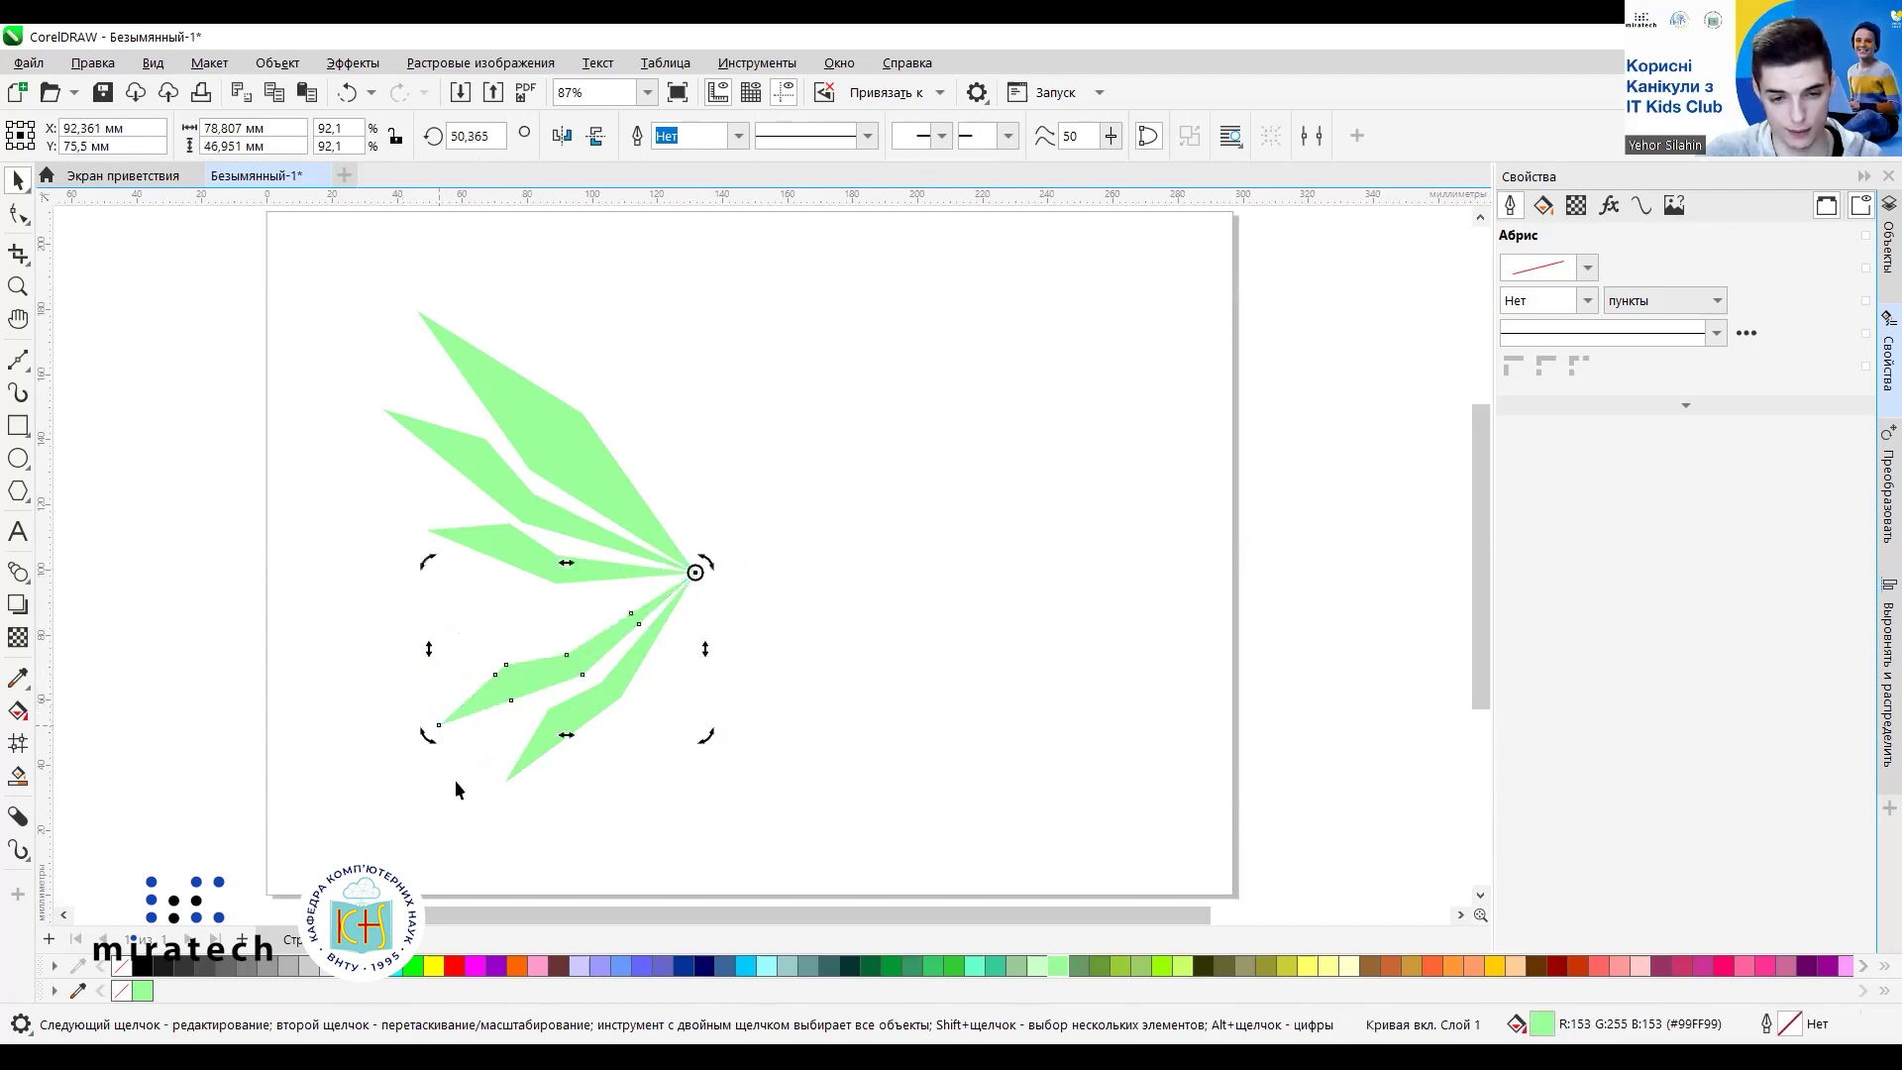
pyautogui.click(692, 817)
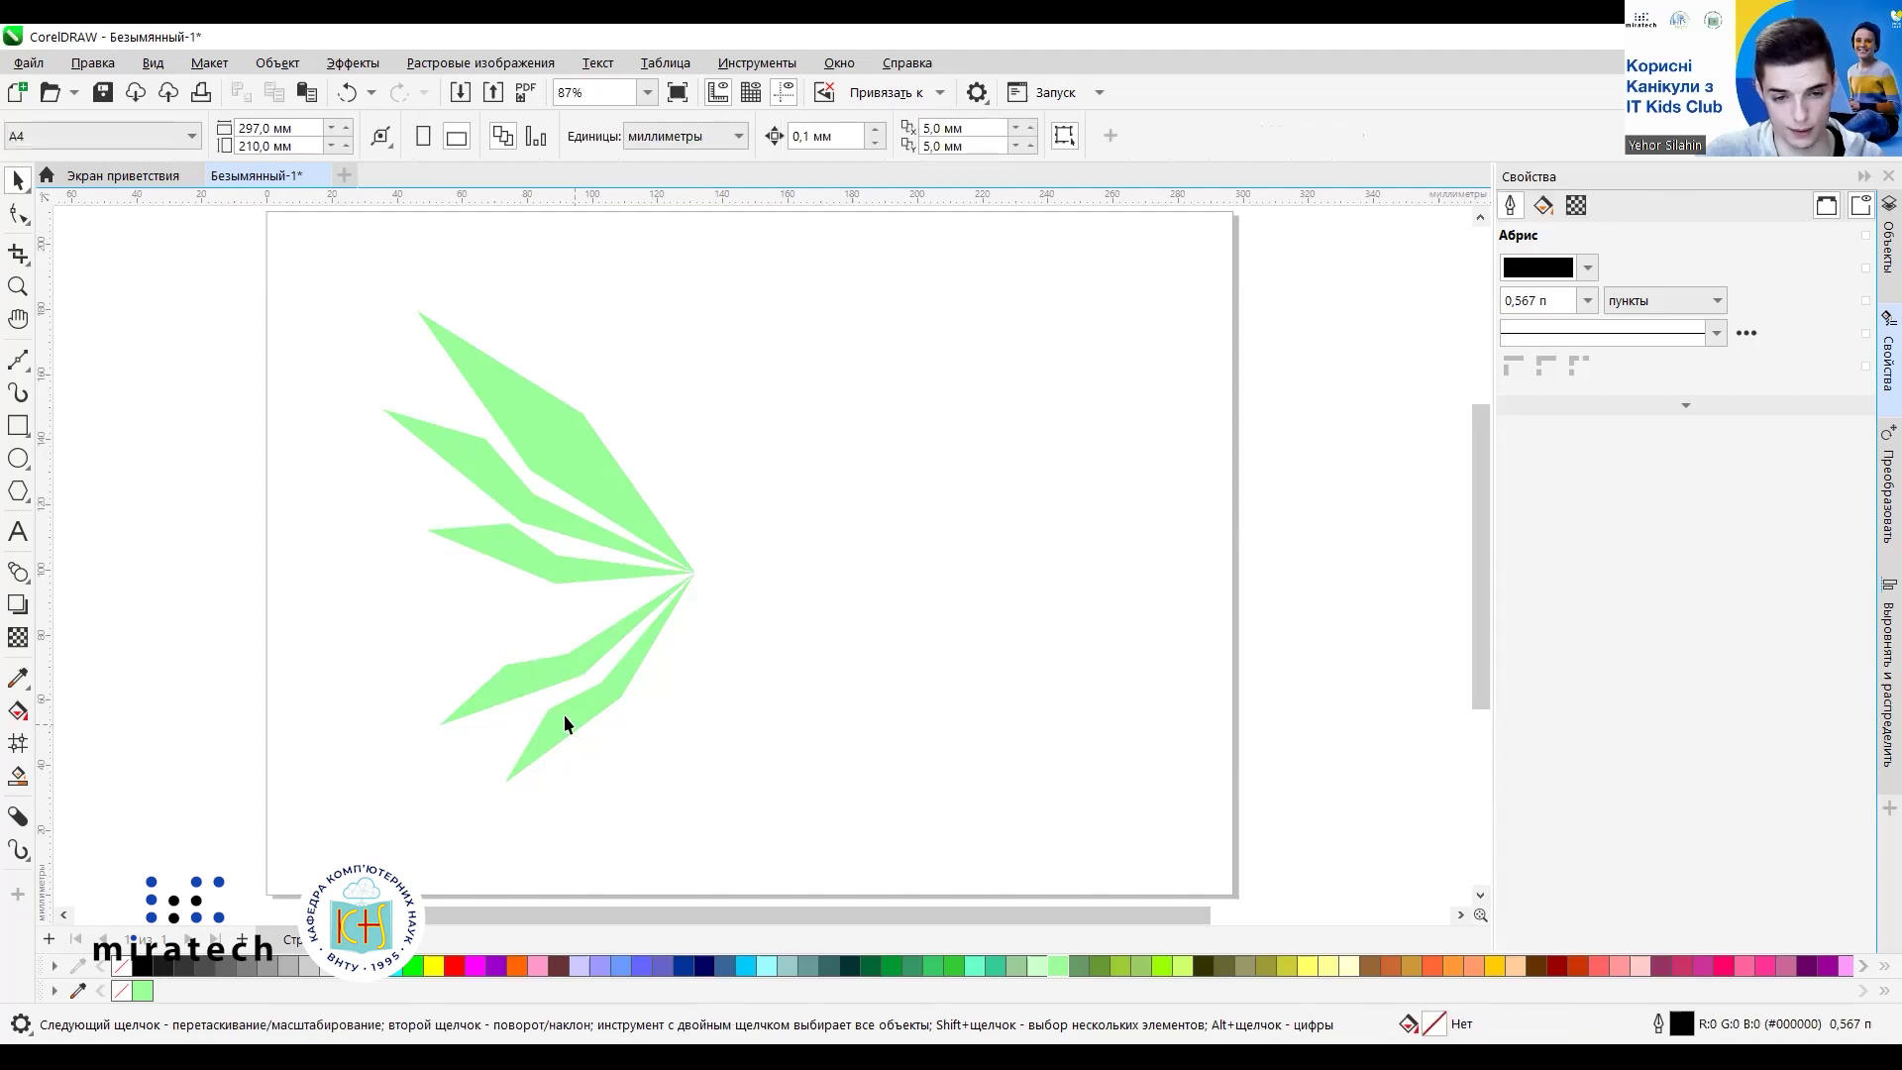
# Shrink the fourth leaf further to about 82.1%, keeping its tip at the fan's joint.
pyautogui.click(519, 670)
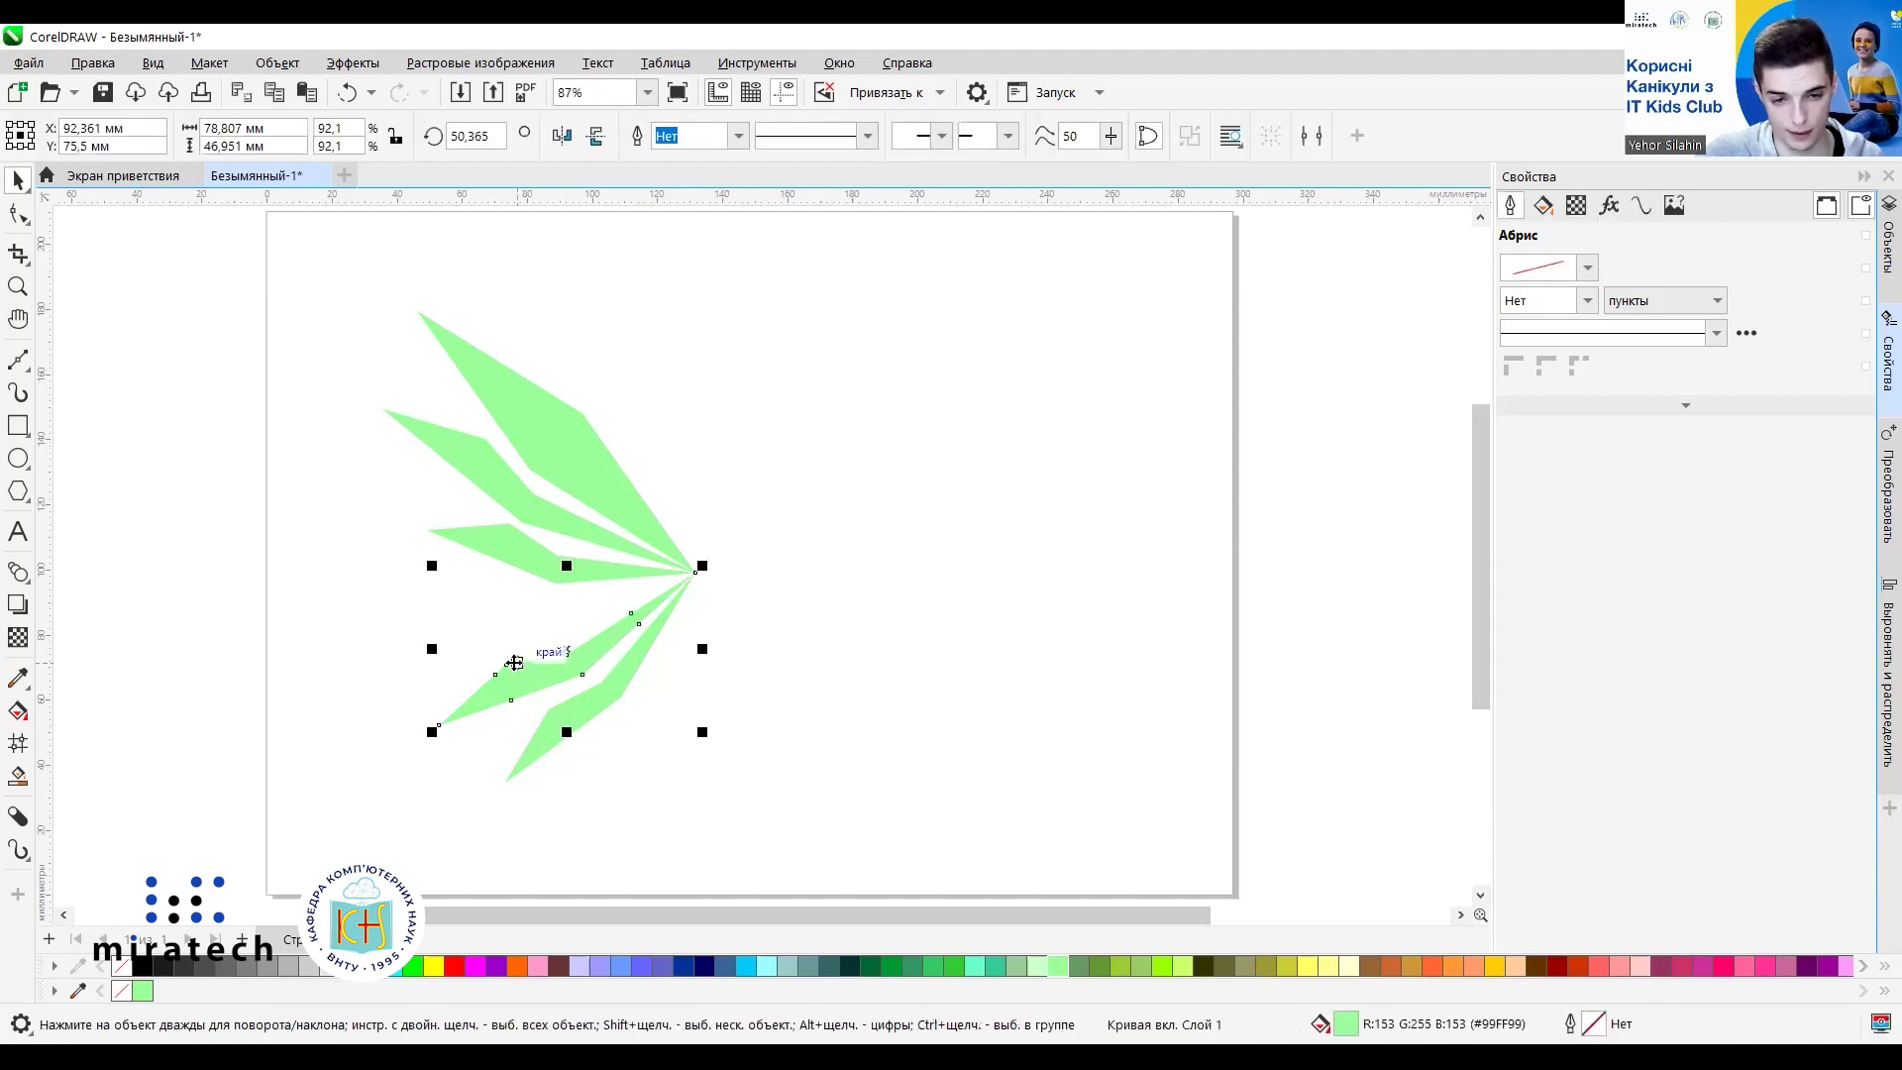
pyautogui.moveTo(433, 731); pyautogui.dragTo(457, 718)
pyautogui.click(852, 799)
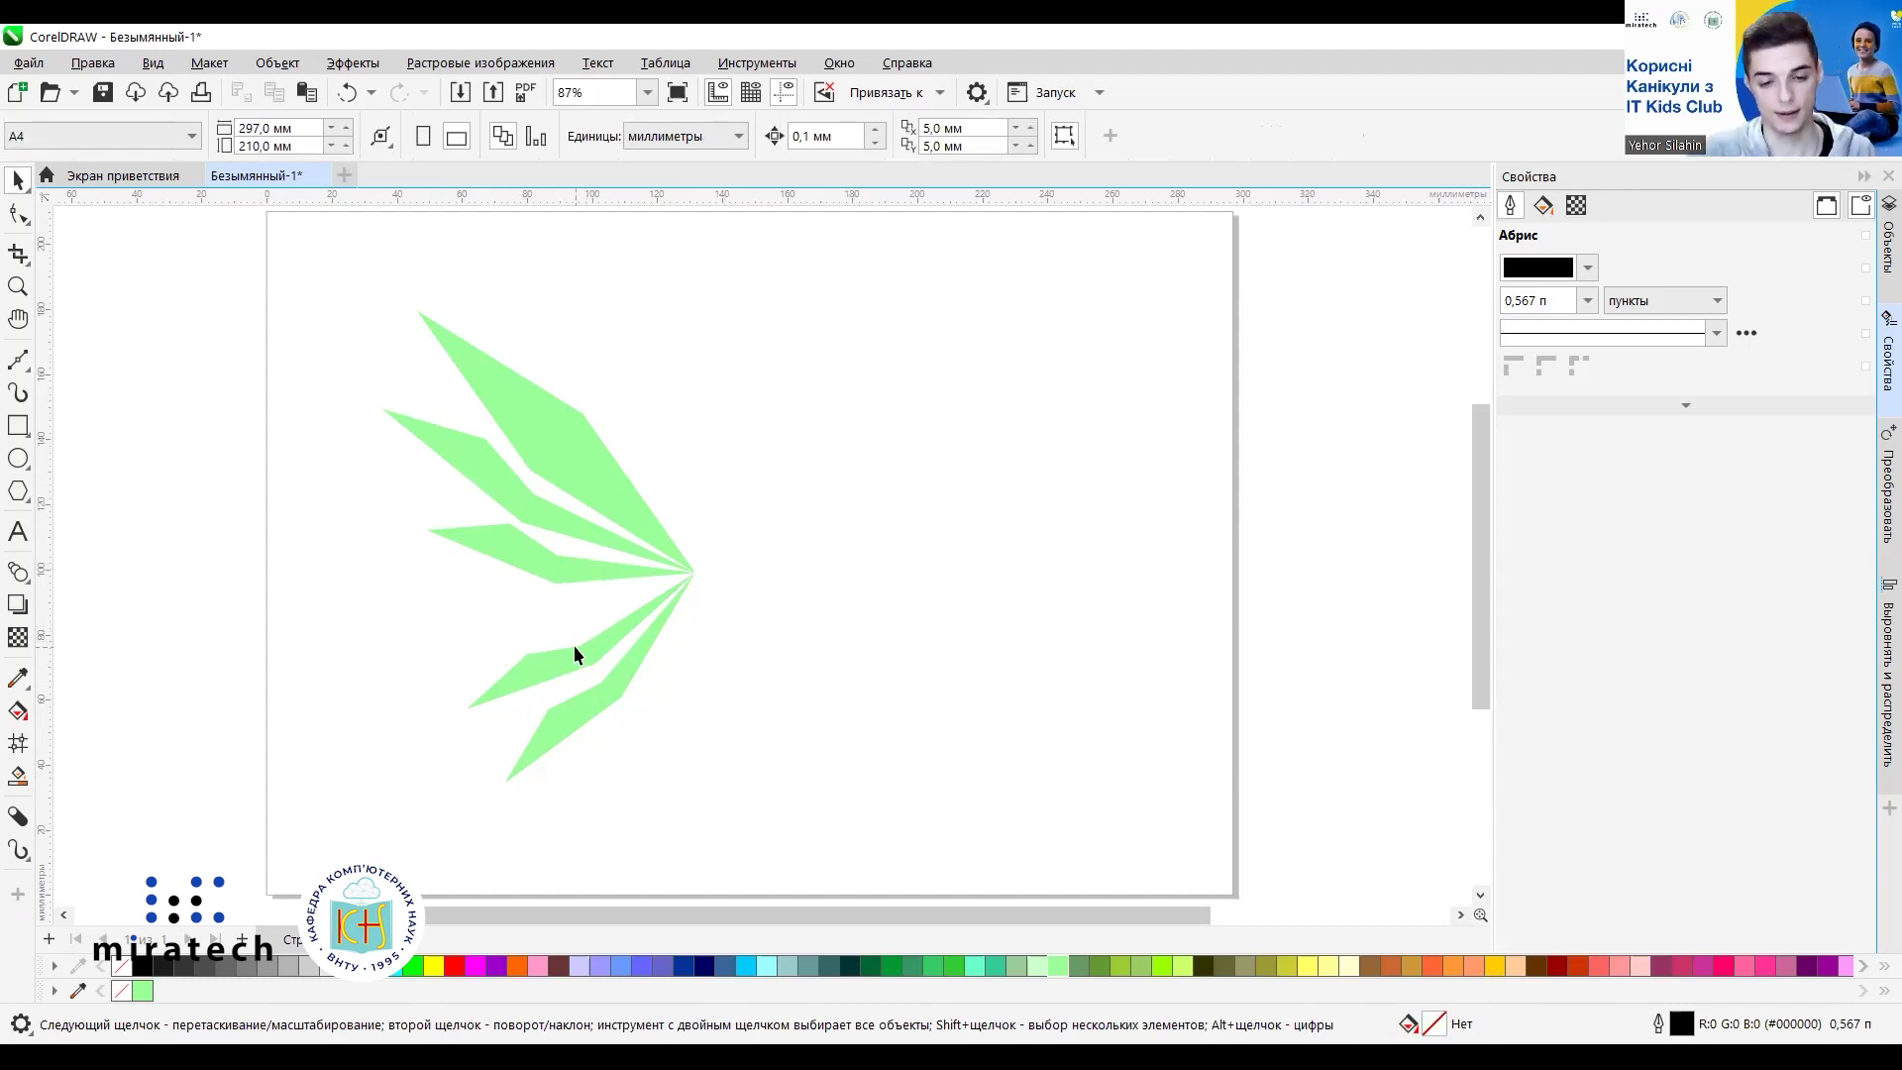
pyautogui.click(540, 666)
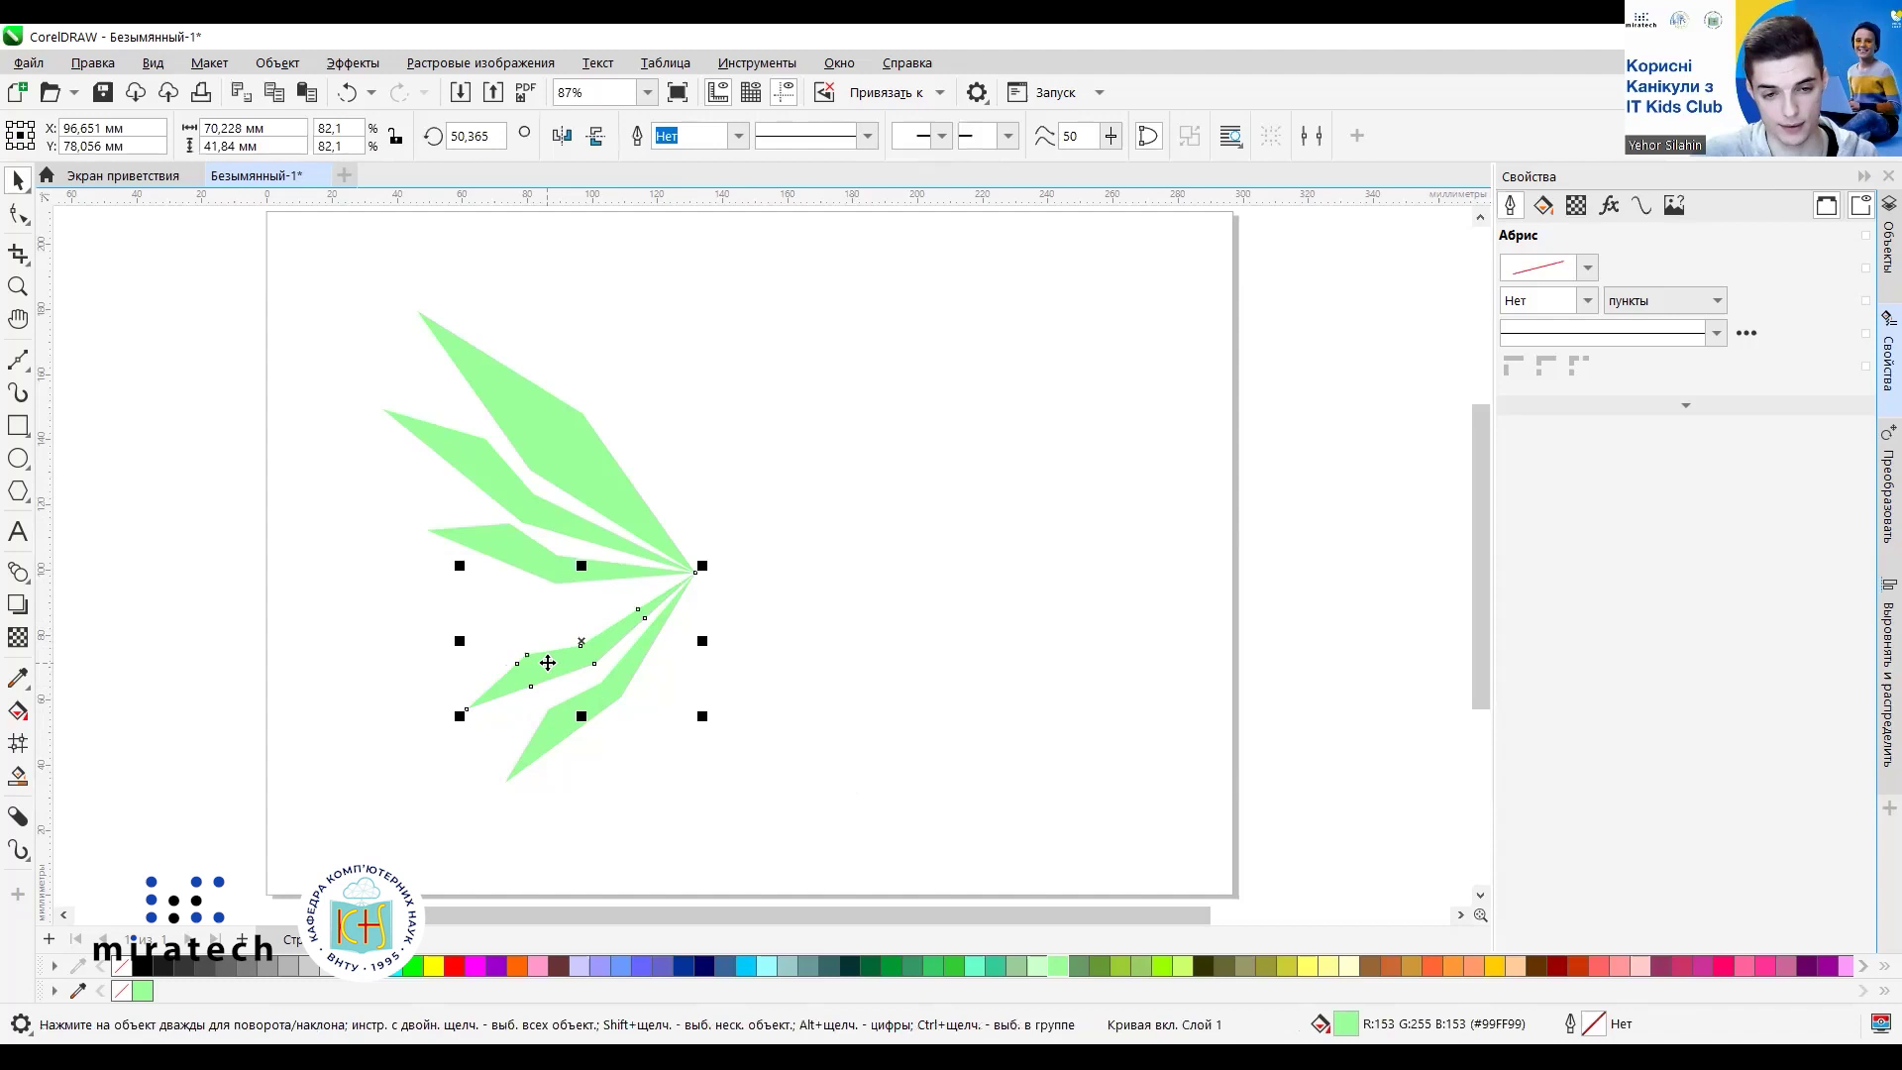
pyautogui.press('Escape')
pyautogui.click(569, 448)
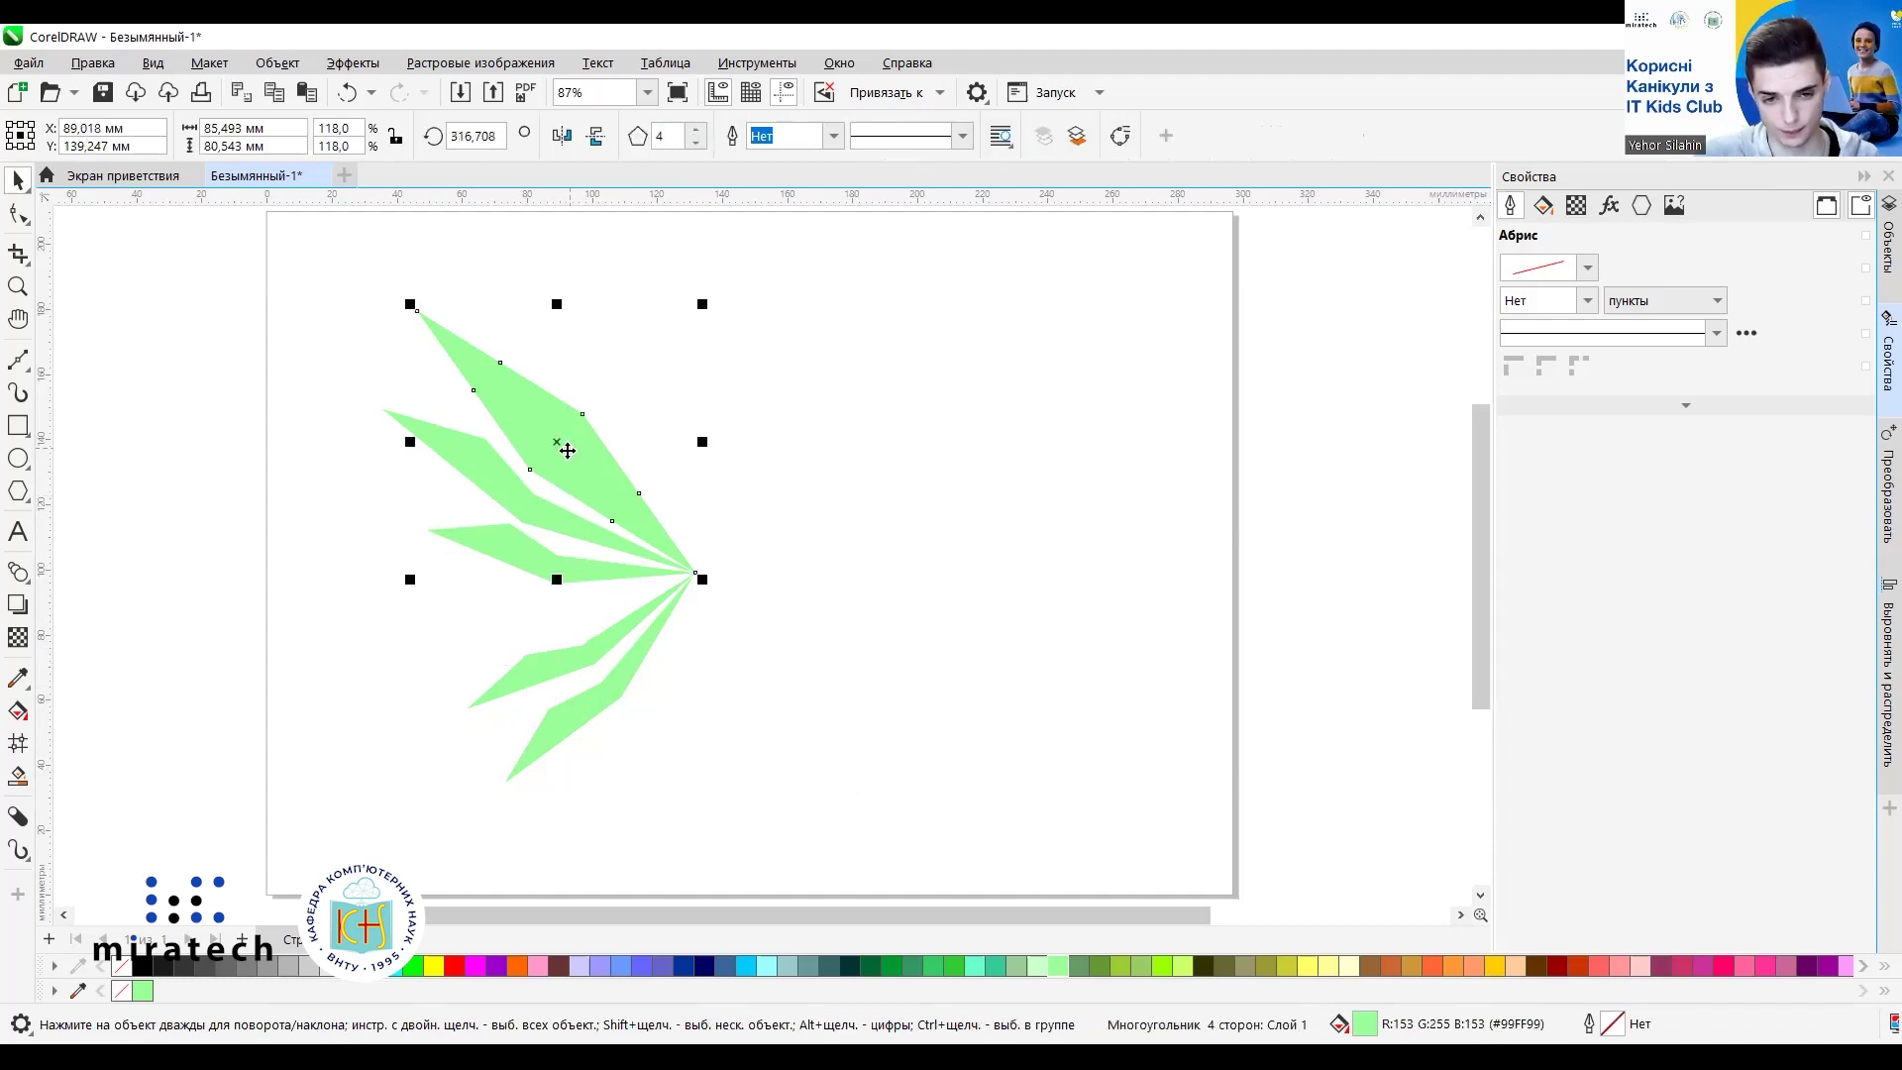
pyautogui.click(493, 478)
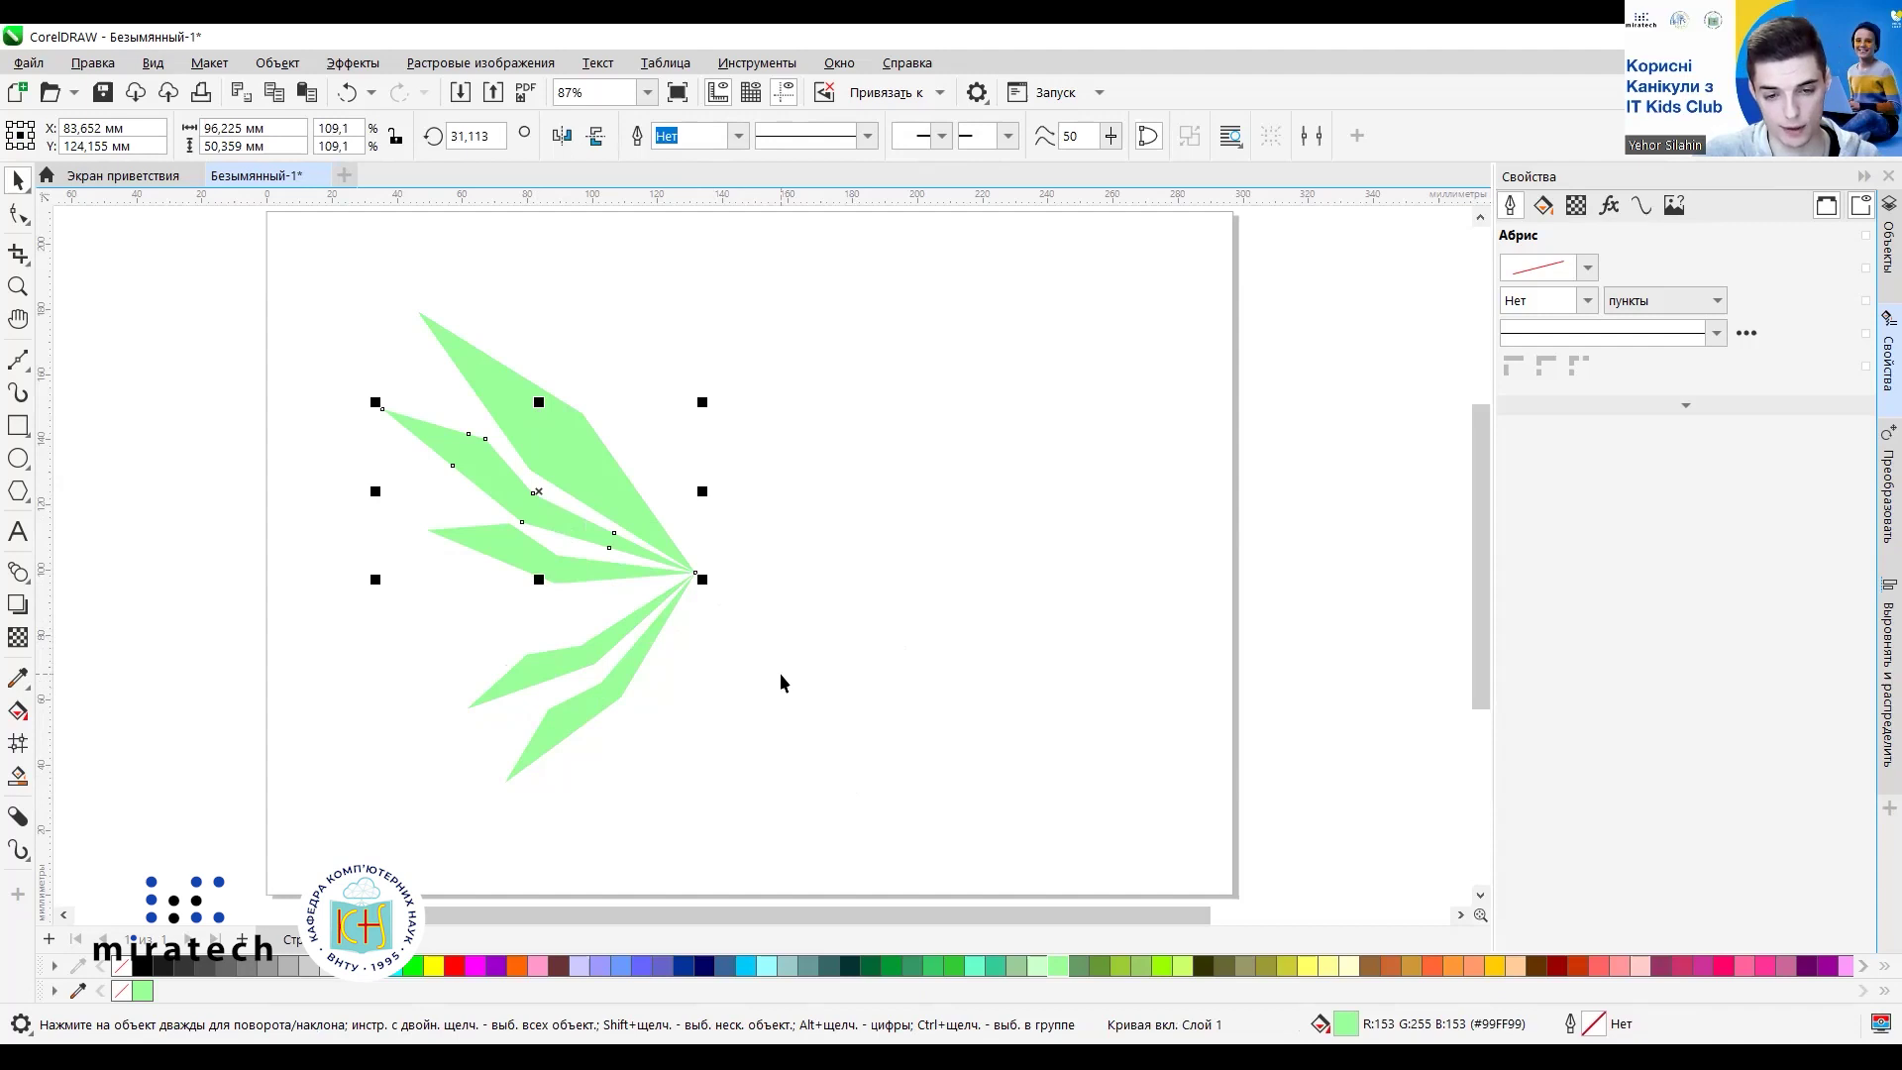
pyautogui.press('Escape')
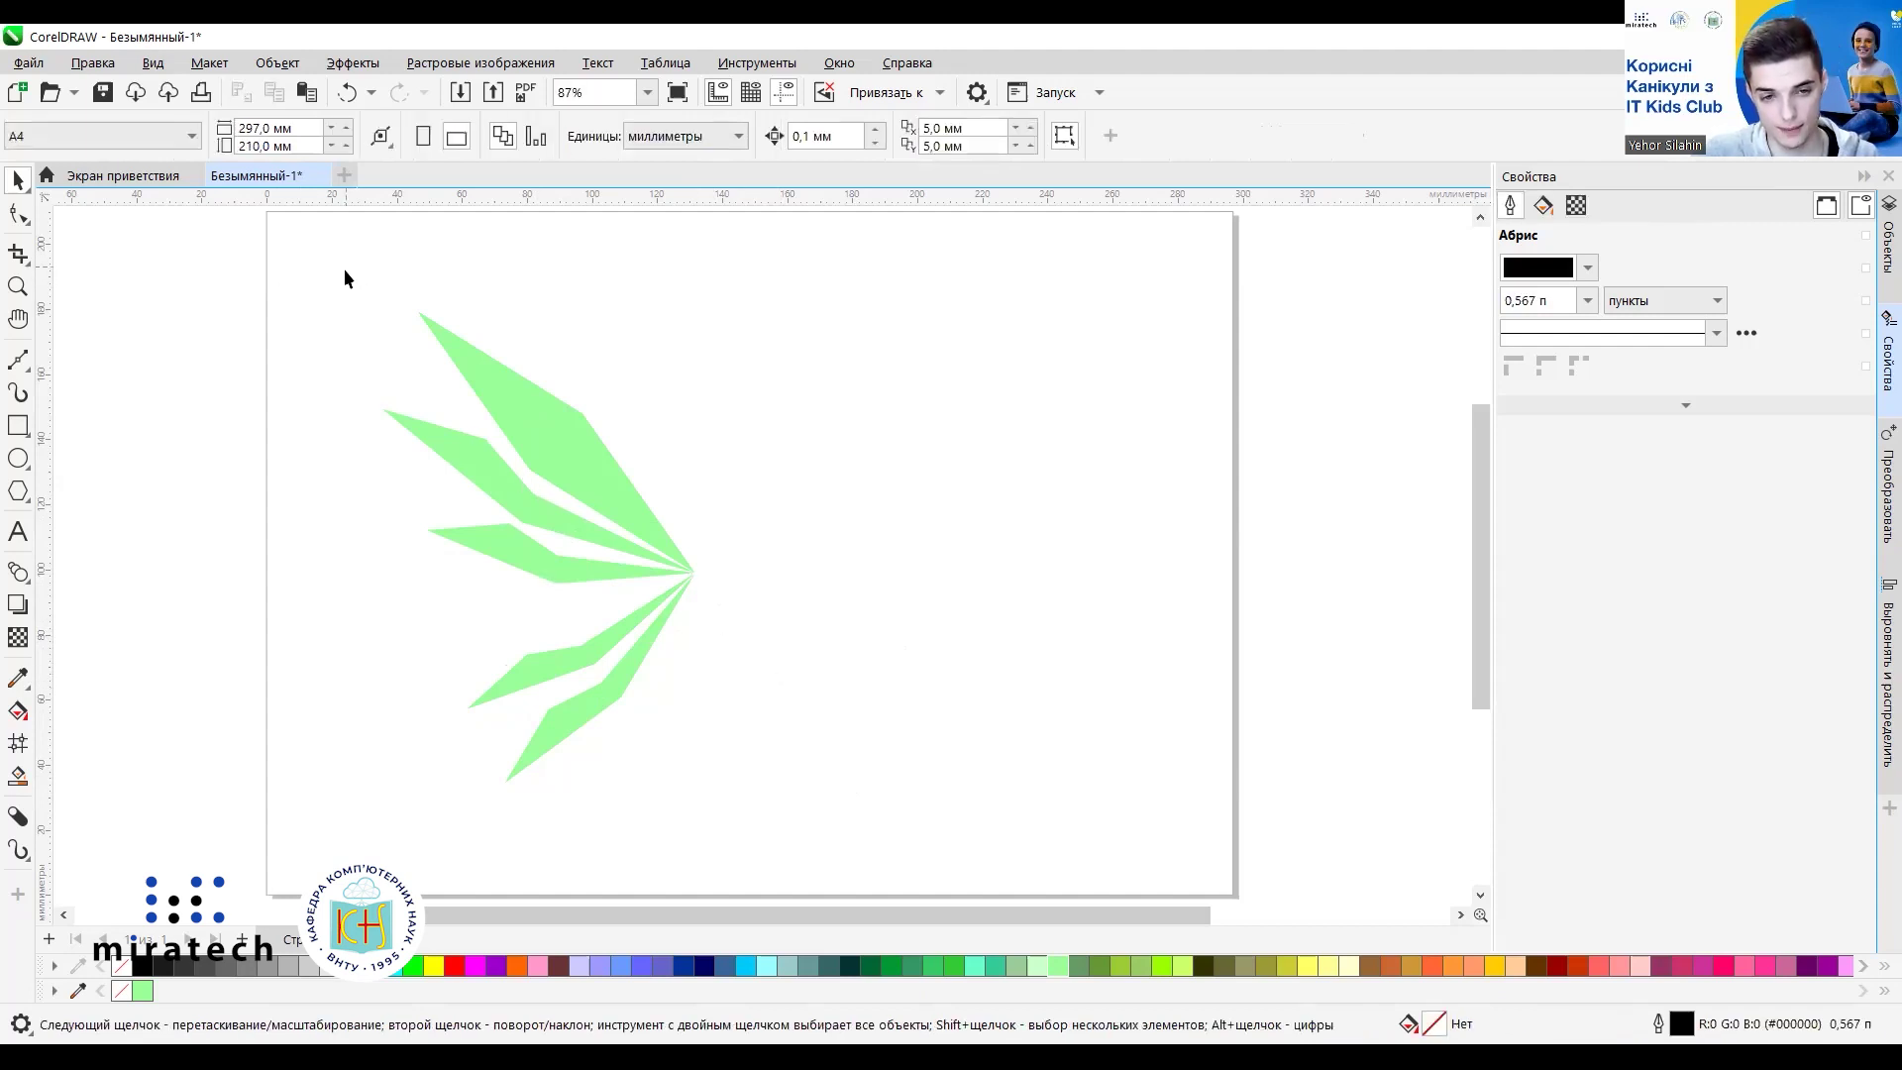
# Combine all five leaves into a single curve and shift it about 14 mm towards the page's left edge.
pyautogui.moveTo(346, 270); pyautogui.dragTo(780, 824)
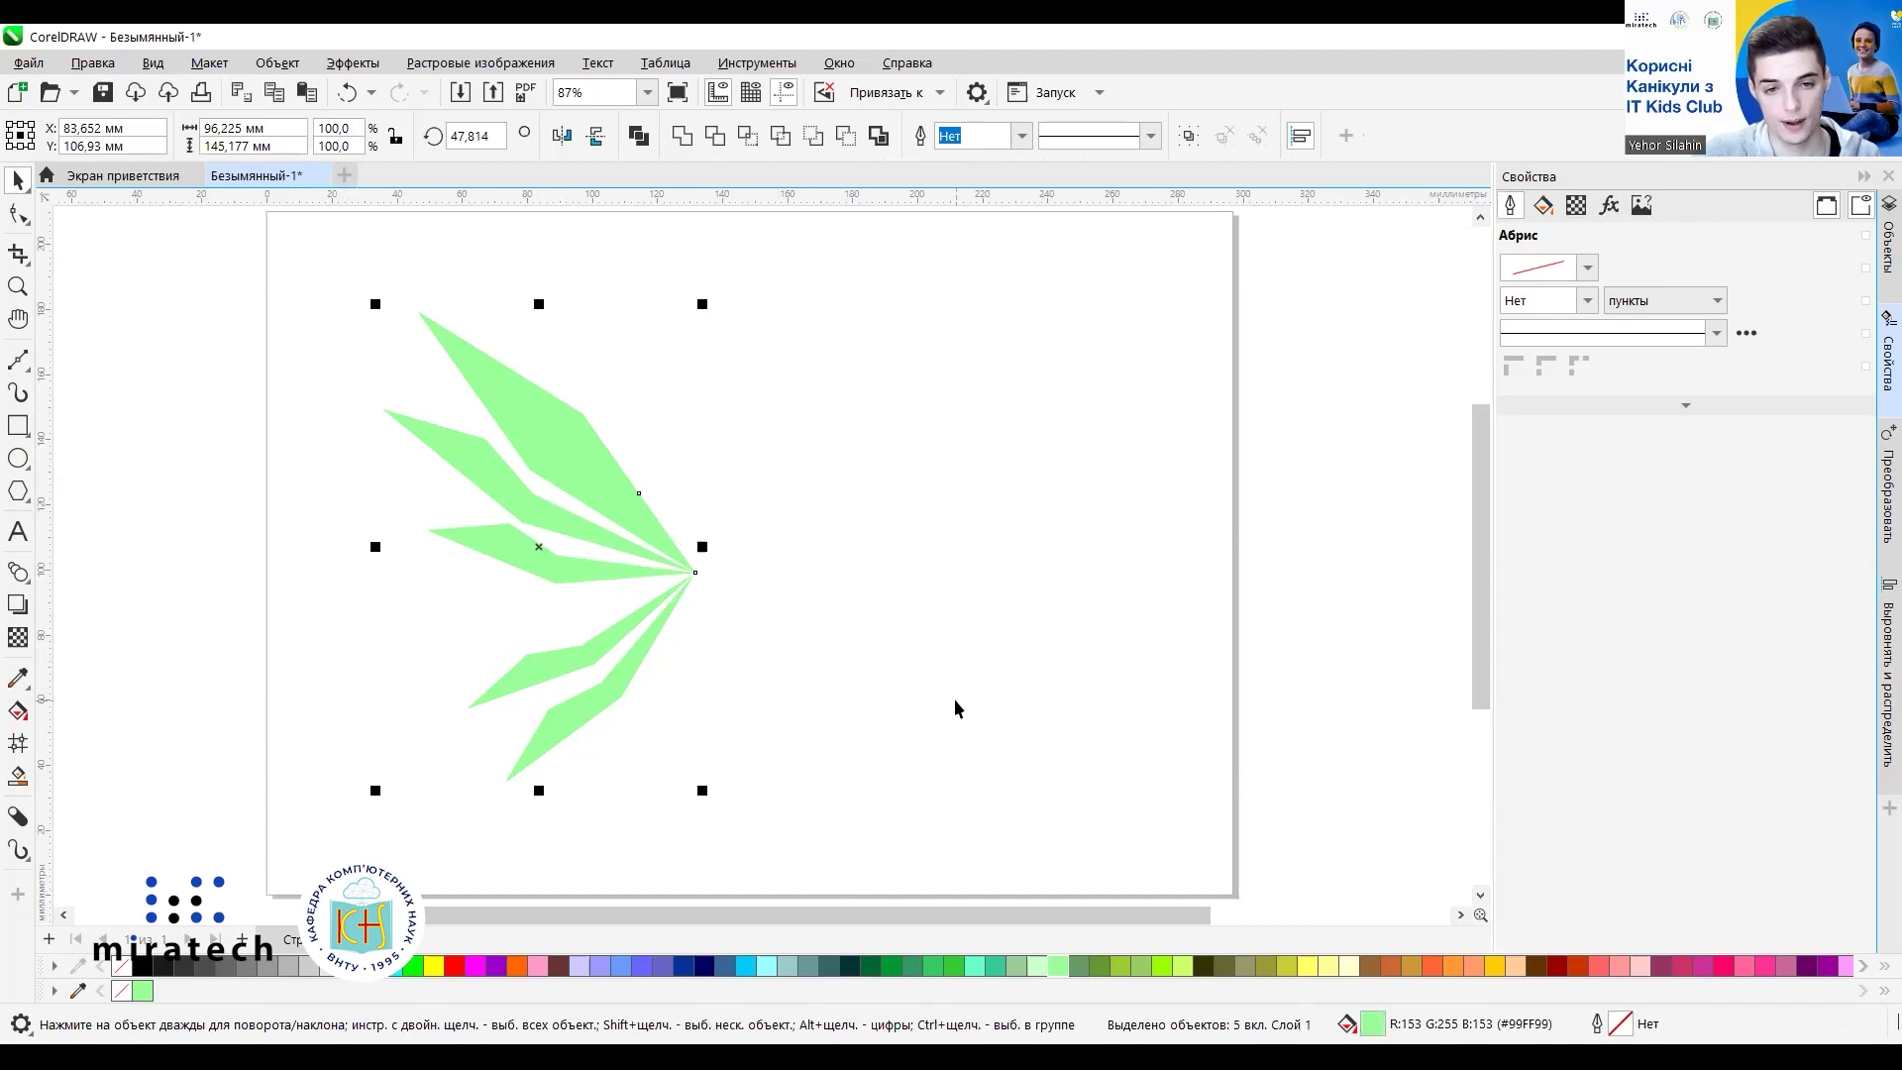
pyautogui.click(639, 137)
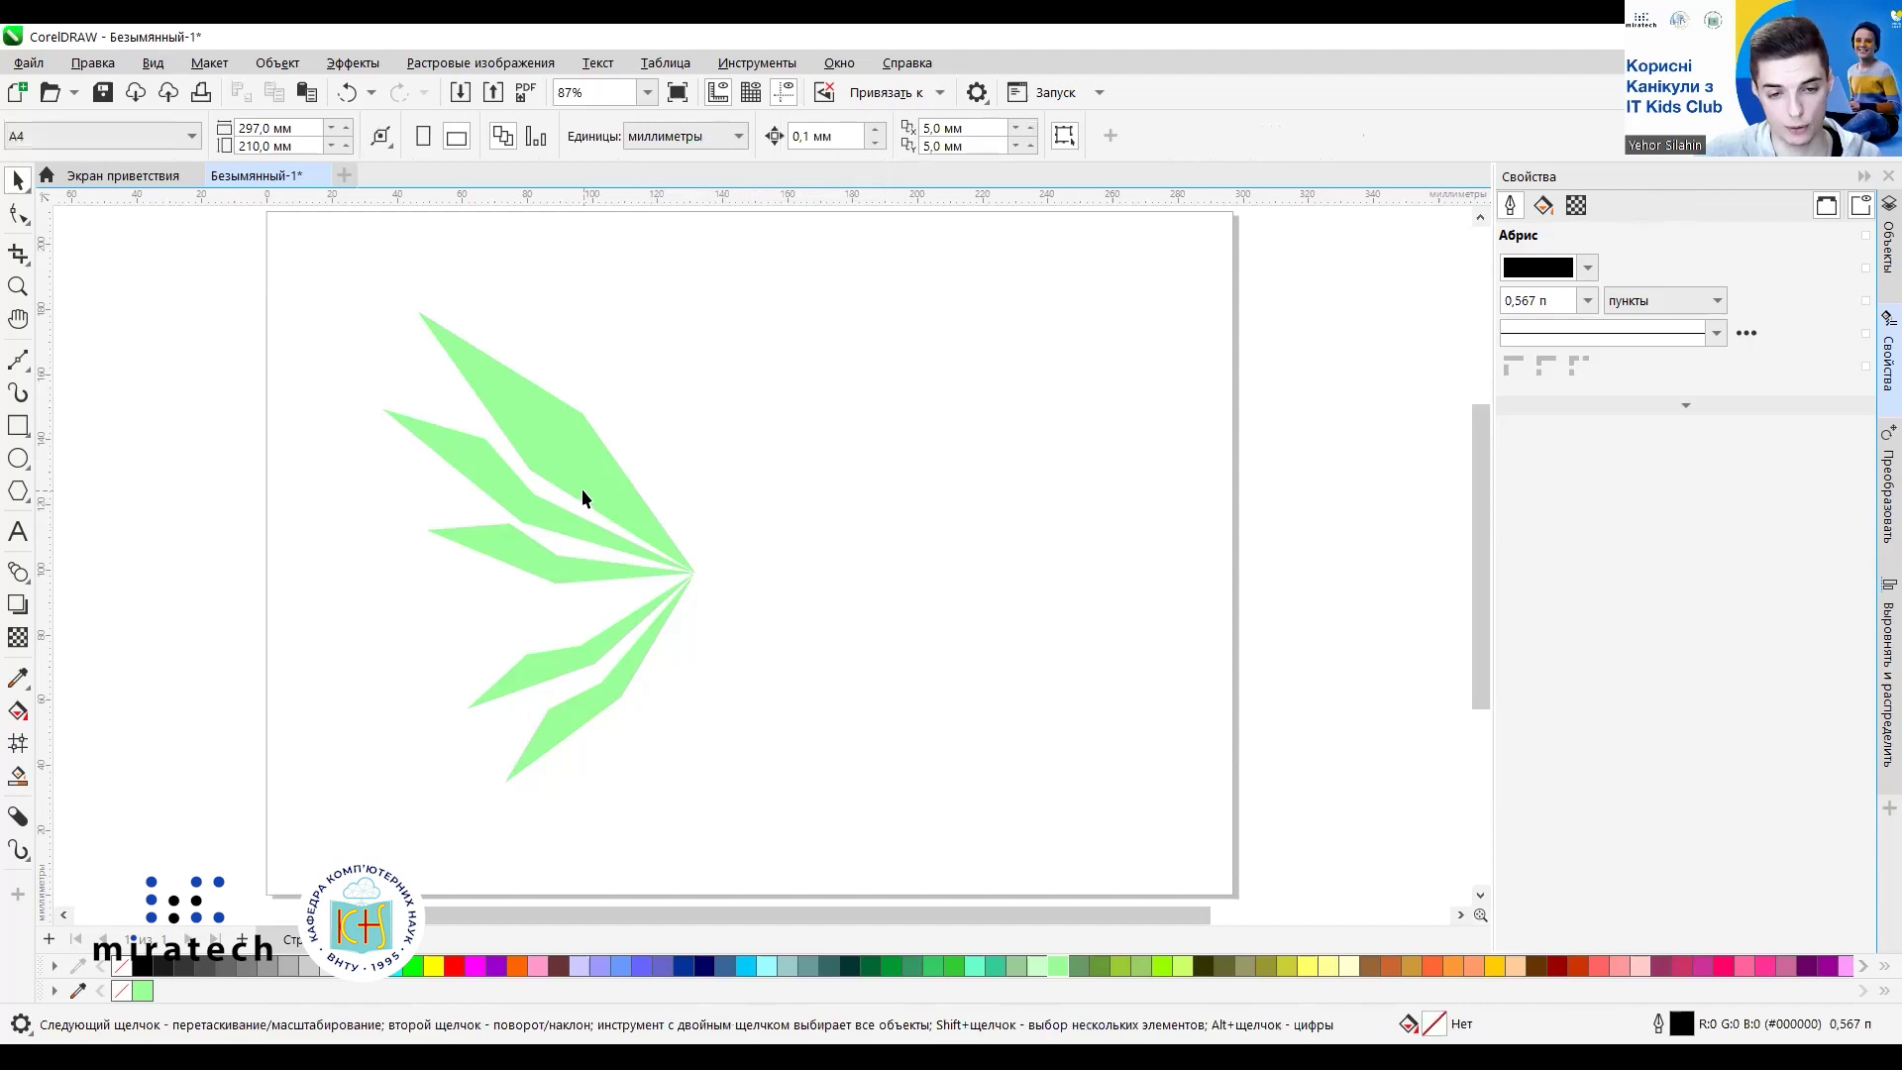
pyautogui.moveTo(588, 468); pyautogui.dragTo(543, 481)
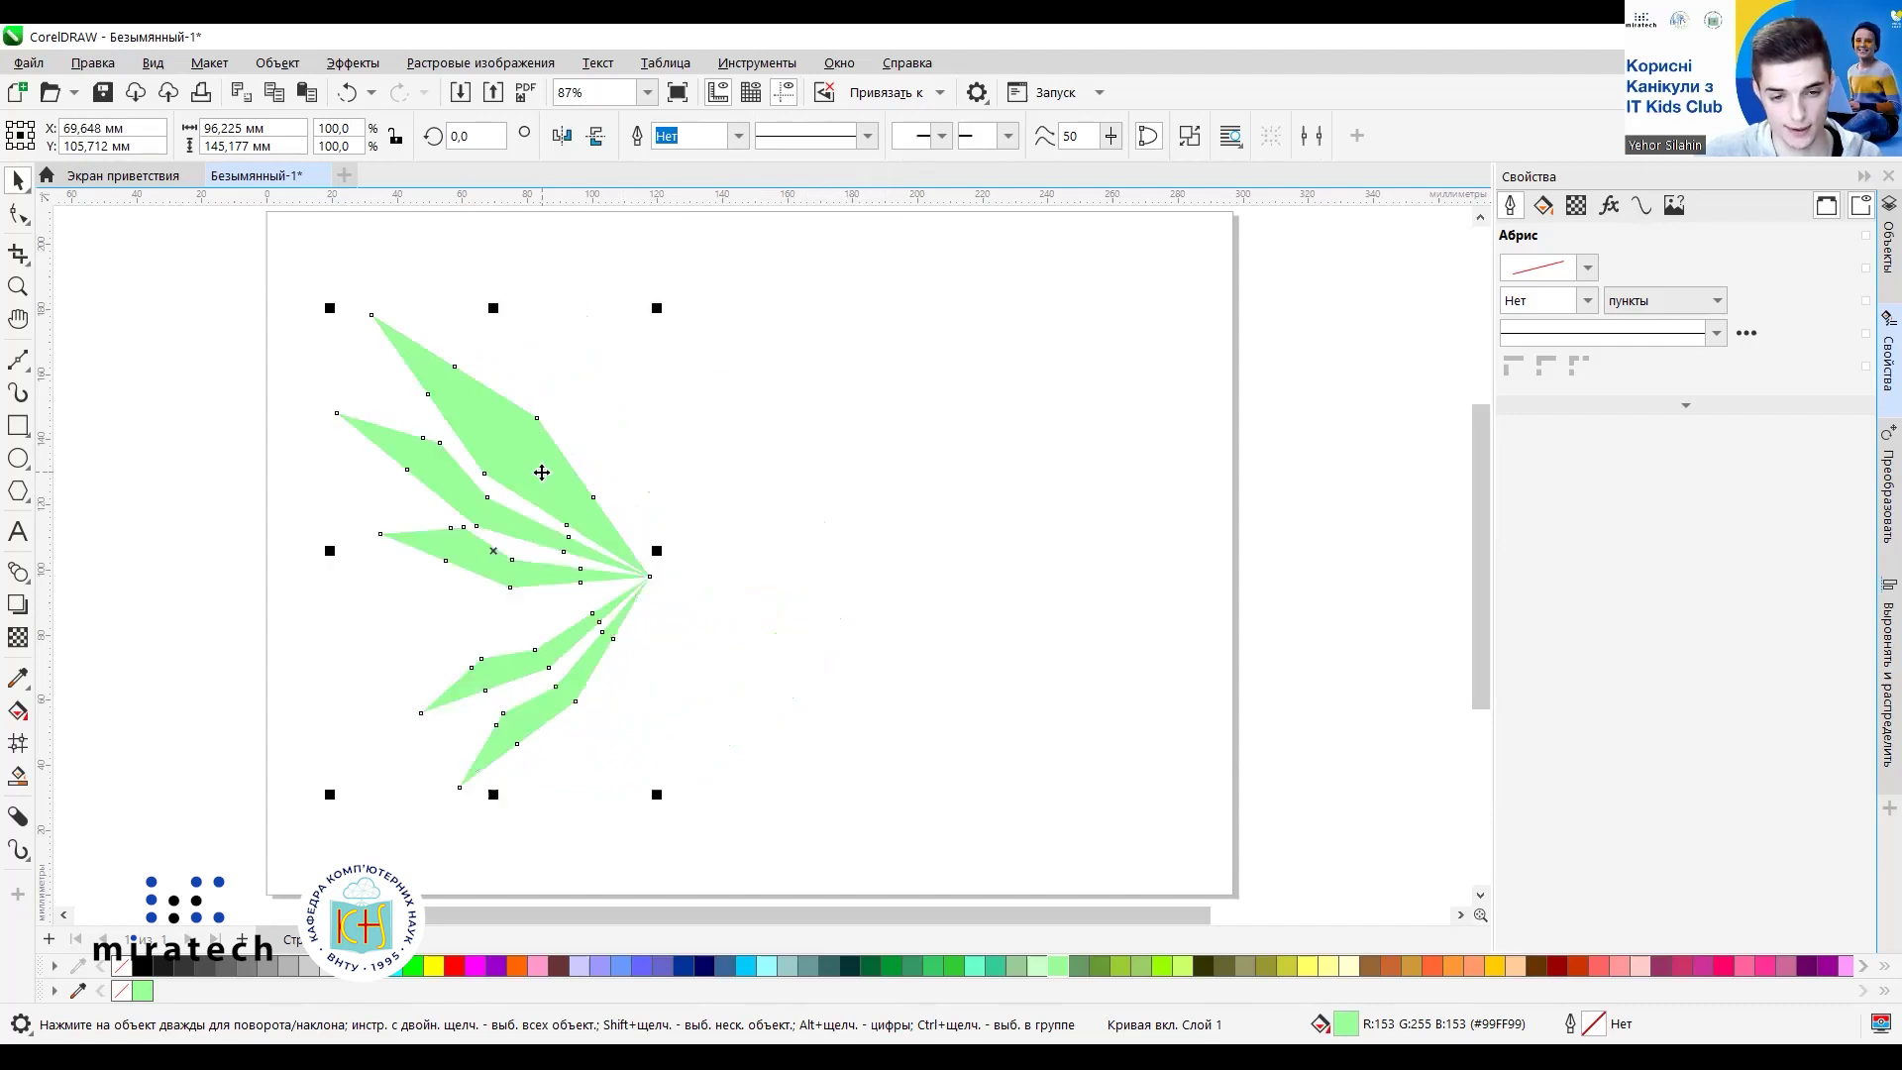
pyautogui.click(810, 553)
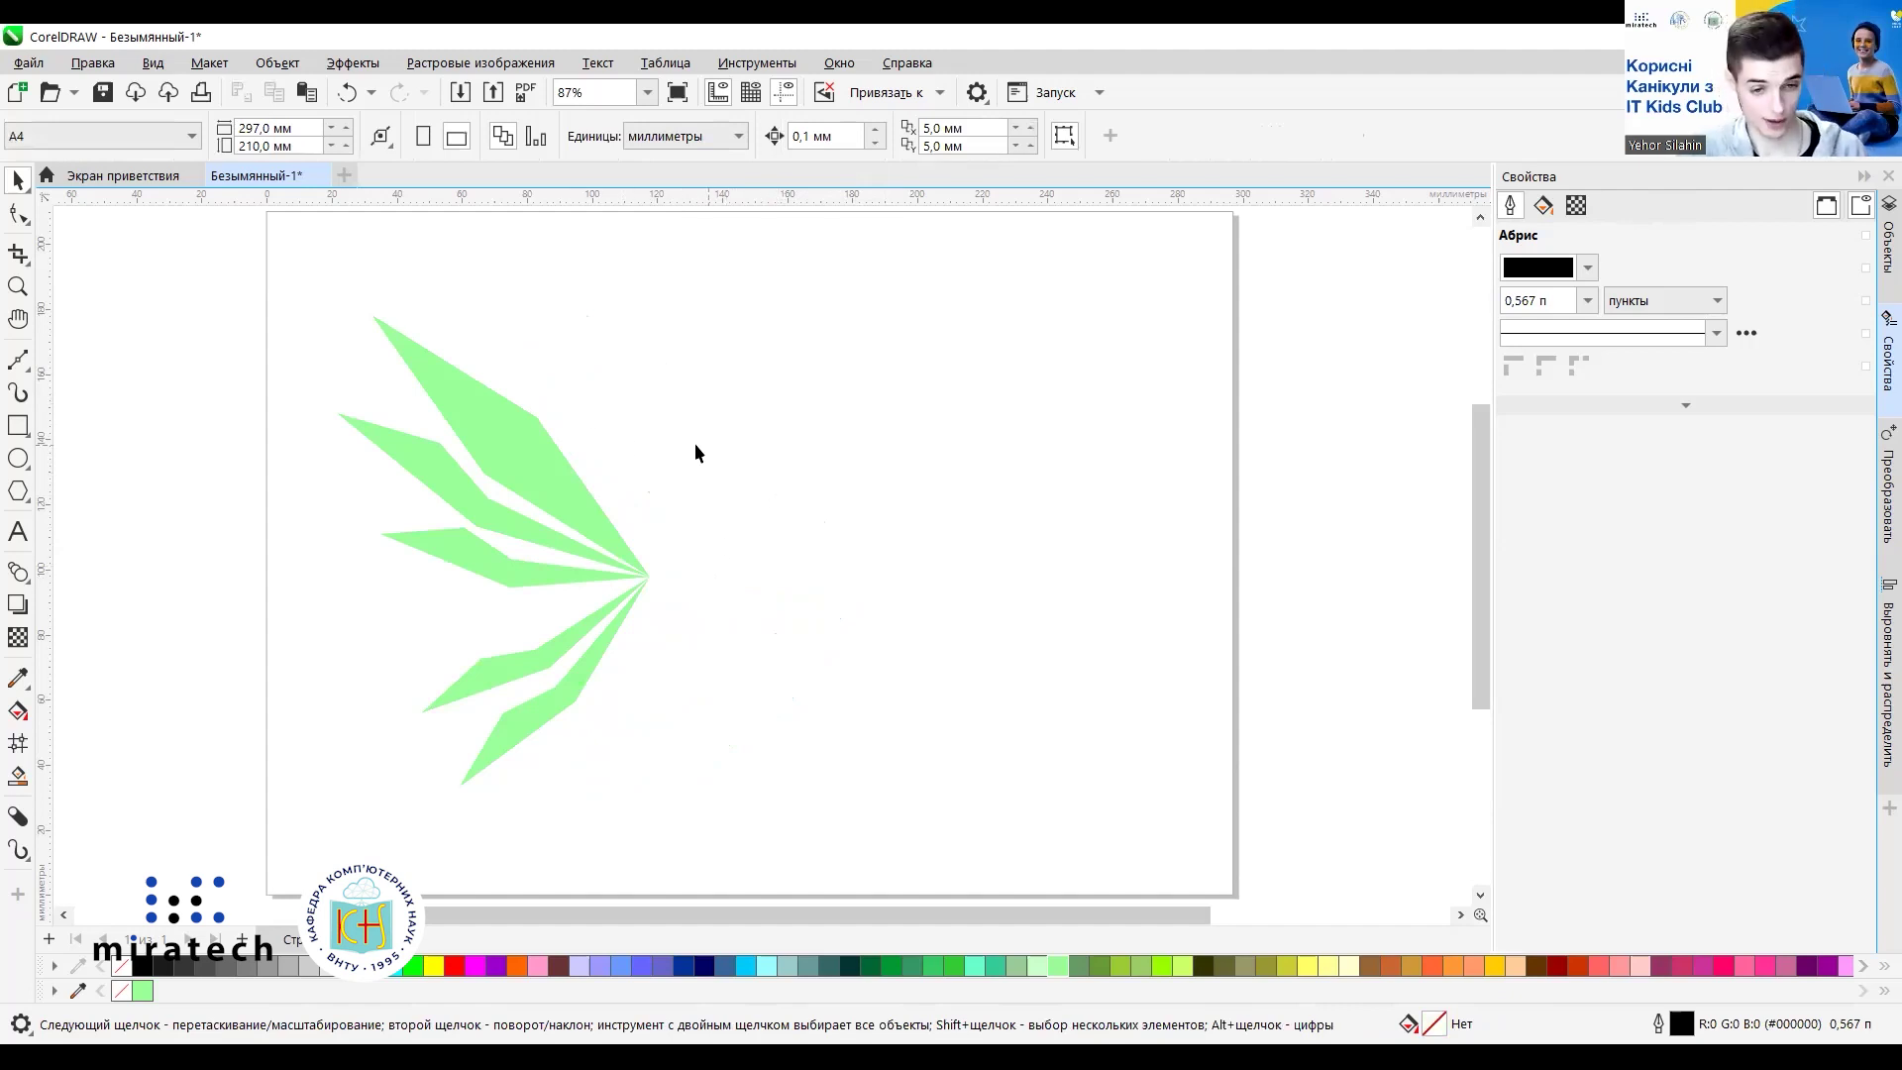
# Duplicate the combined fan and place the copy to the right of the original at the same height, centred at about X 182.9 mm.
pyautogui.click(519, 464)
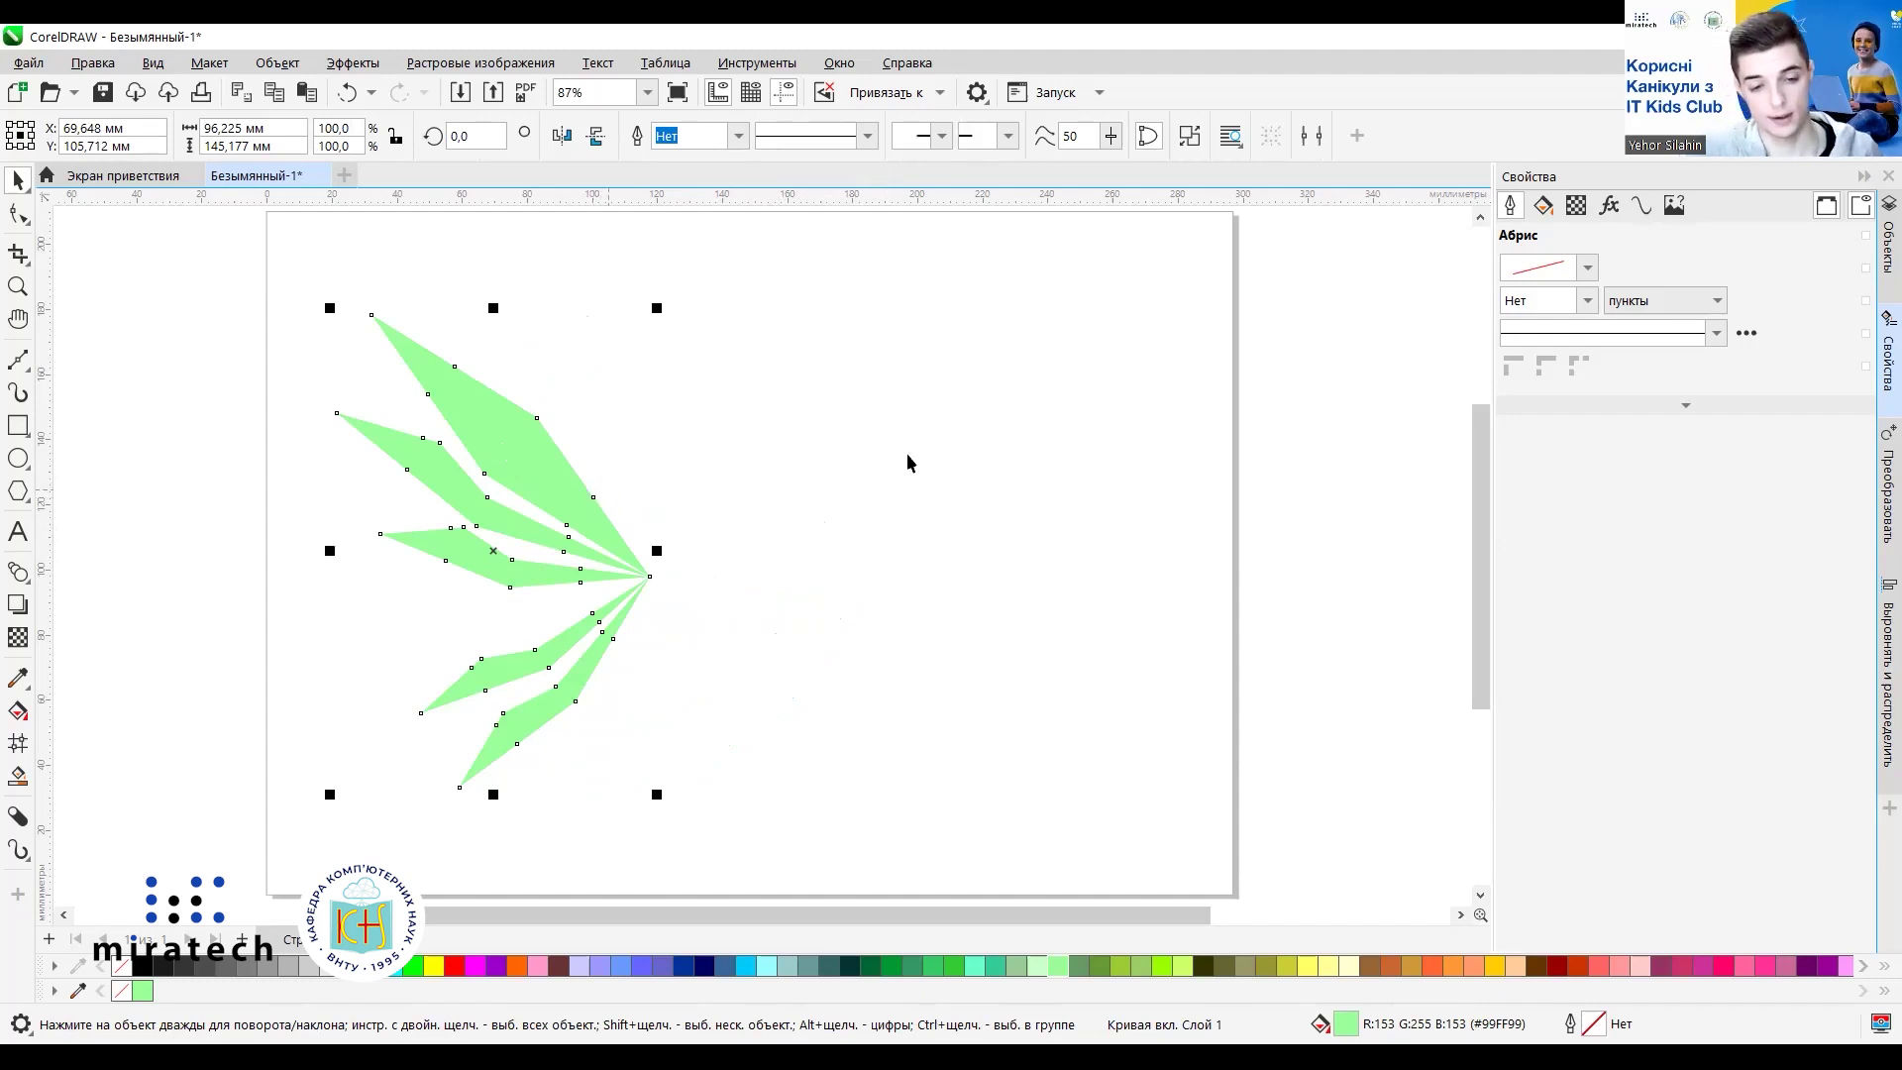
pyautogui.click(508, 455)
pyautogui.moveTo(508, 455); pyautogui.dragTo(857, 458)
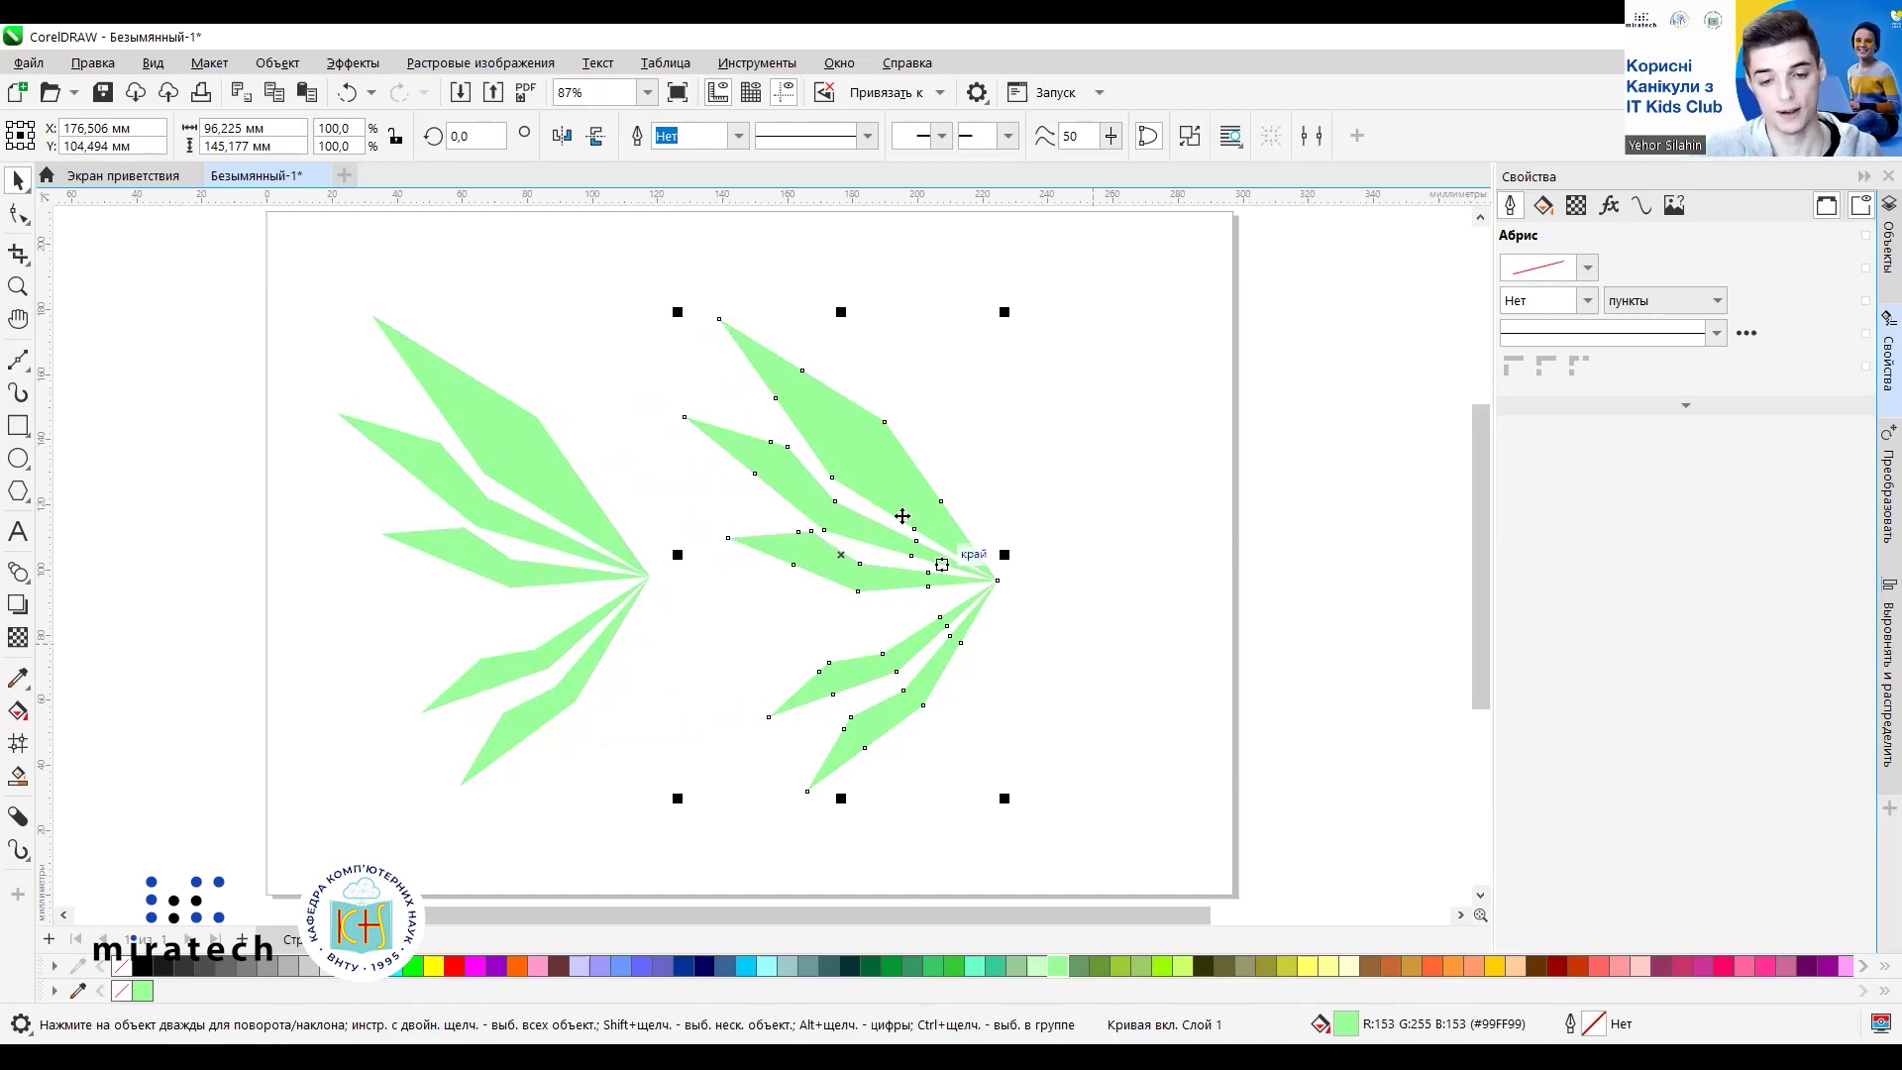
pyautogui.moveTo(869, 470)
pyautogui.mouseDown()
pyautogui.moveTo(891, 471)
pyautogui.moveTo(883, 455)
pyautogui.mouseUp()
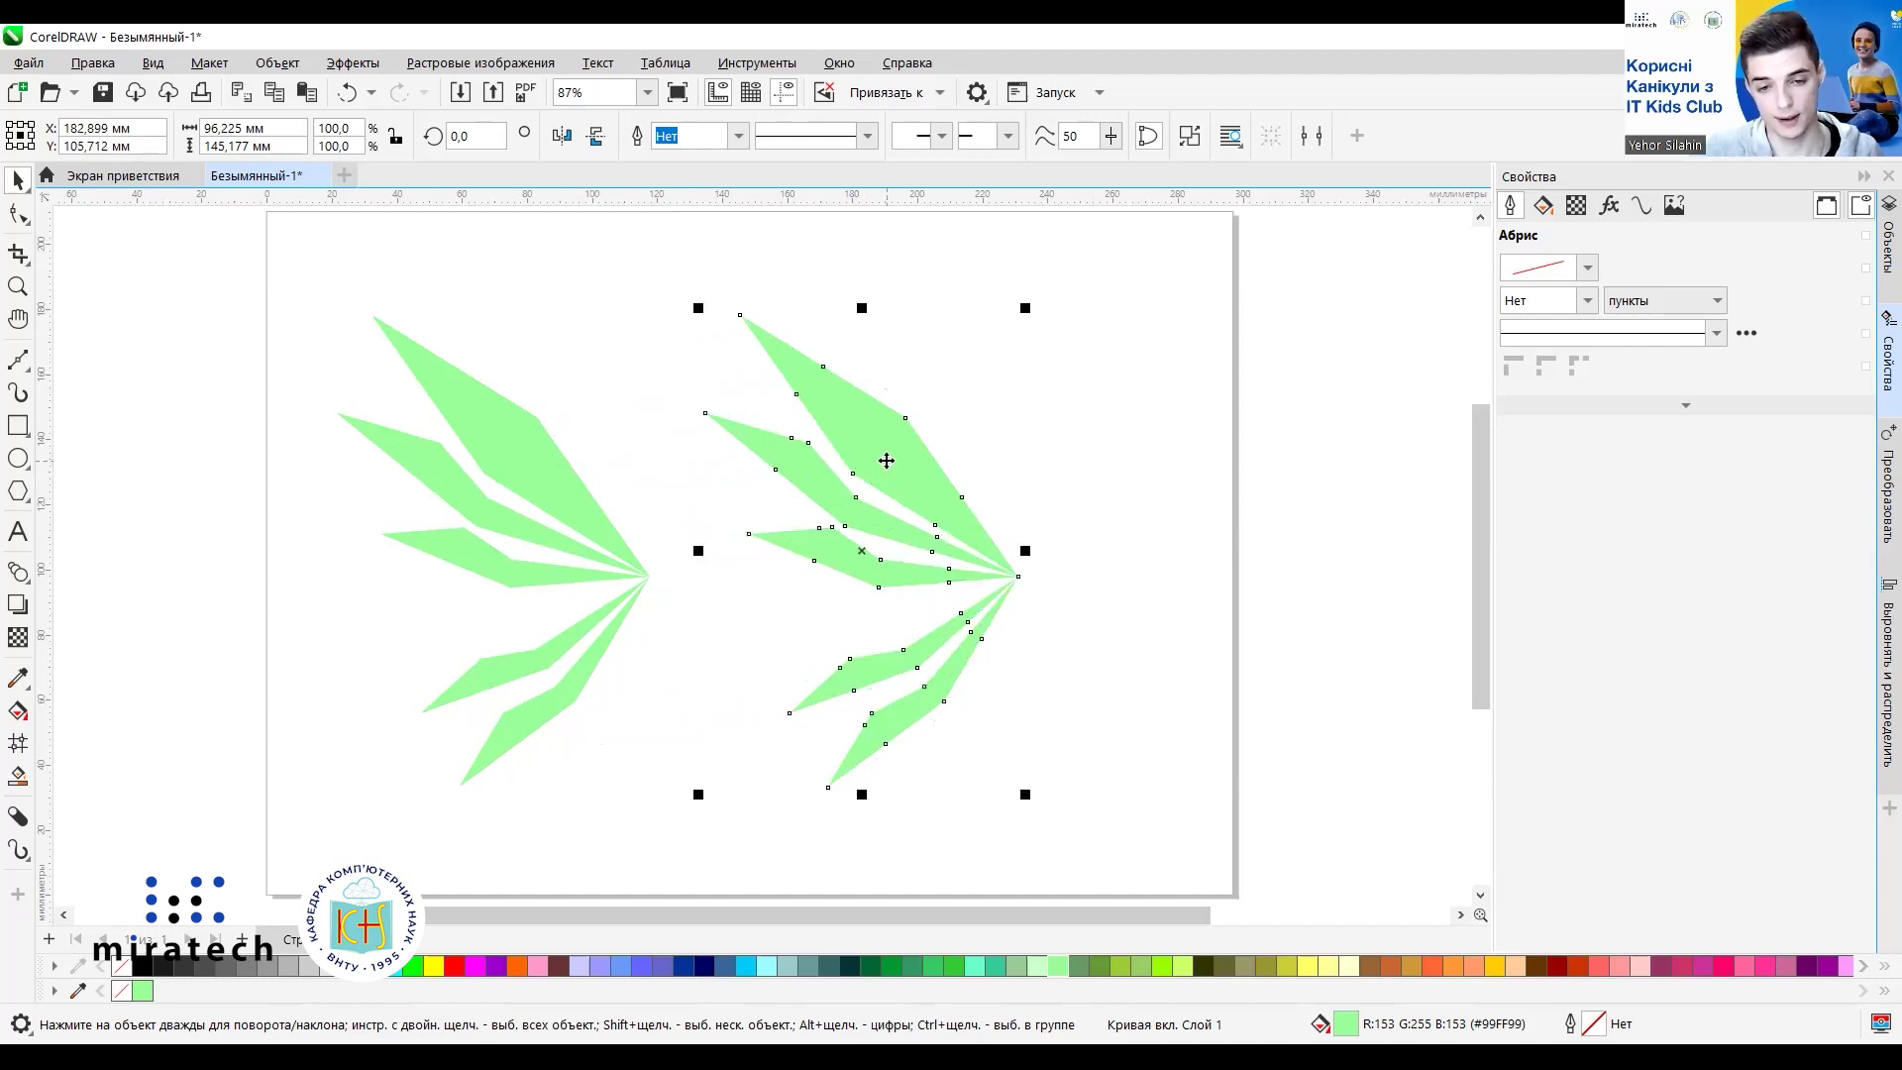
# Mirror the fan copy horizontally at 100% scale with 0 copies.
pyautogui.click(1118, 542)
pyautogui.moveTo(700, 272); pyautogui.dragTo(1078, 818)
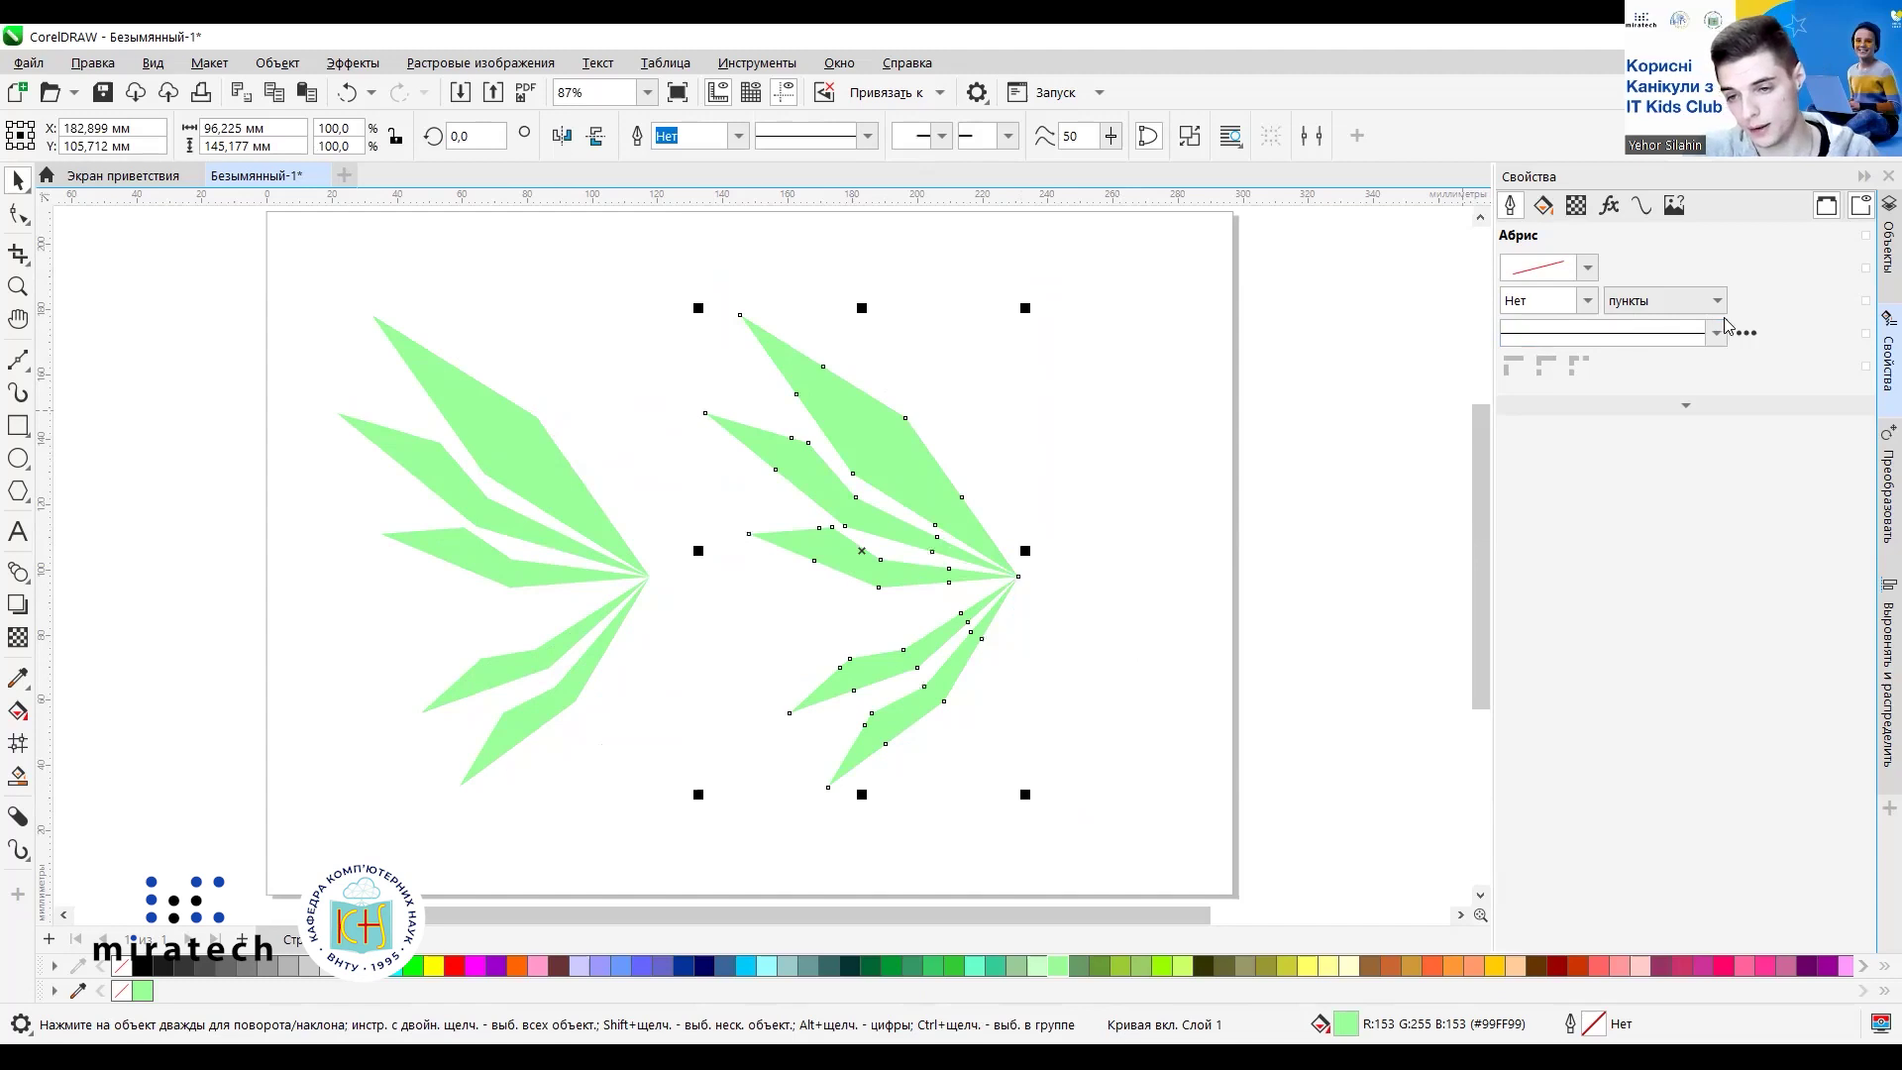
pyautogui.click(1874, 269)
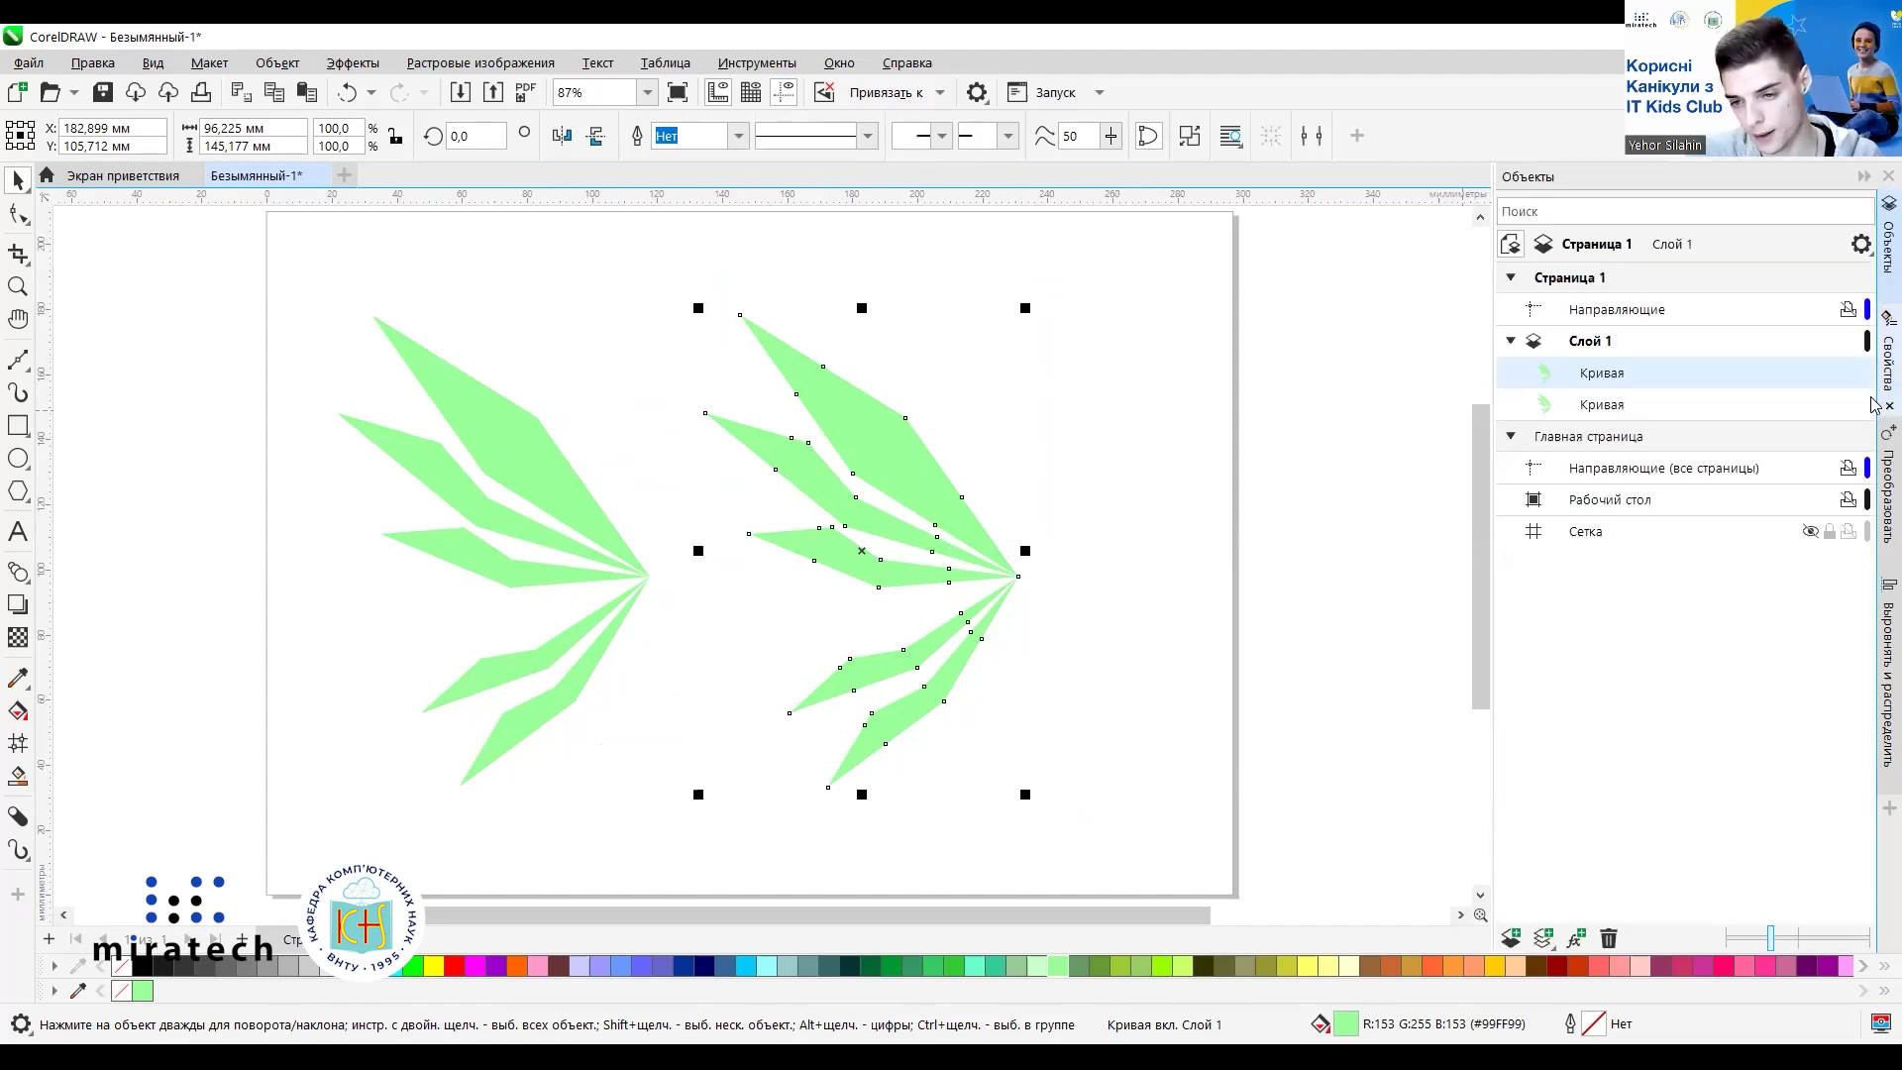
pyautogui.click(1873, 504)
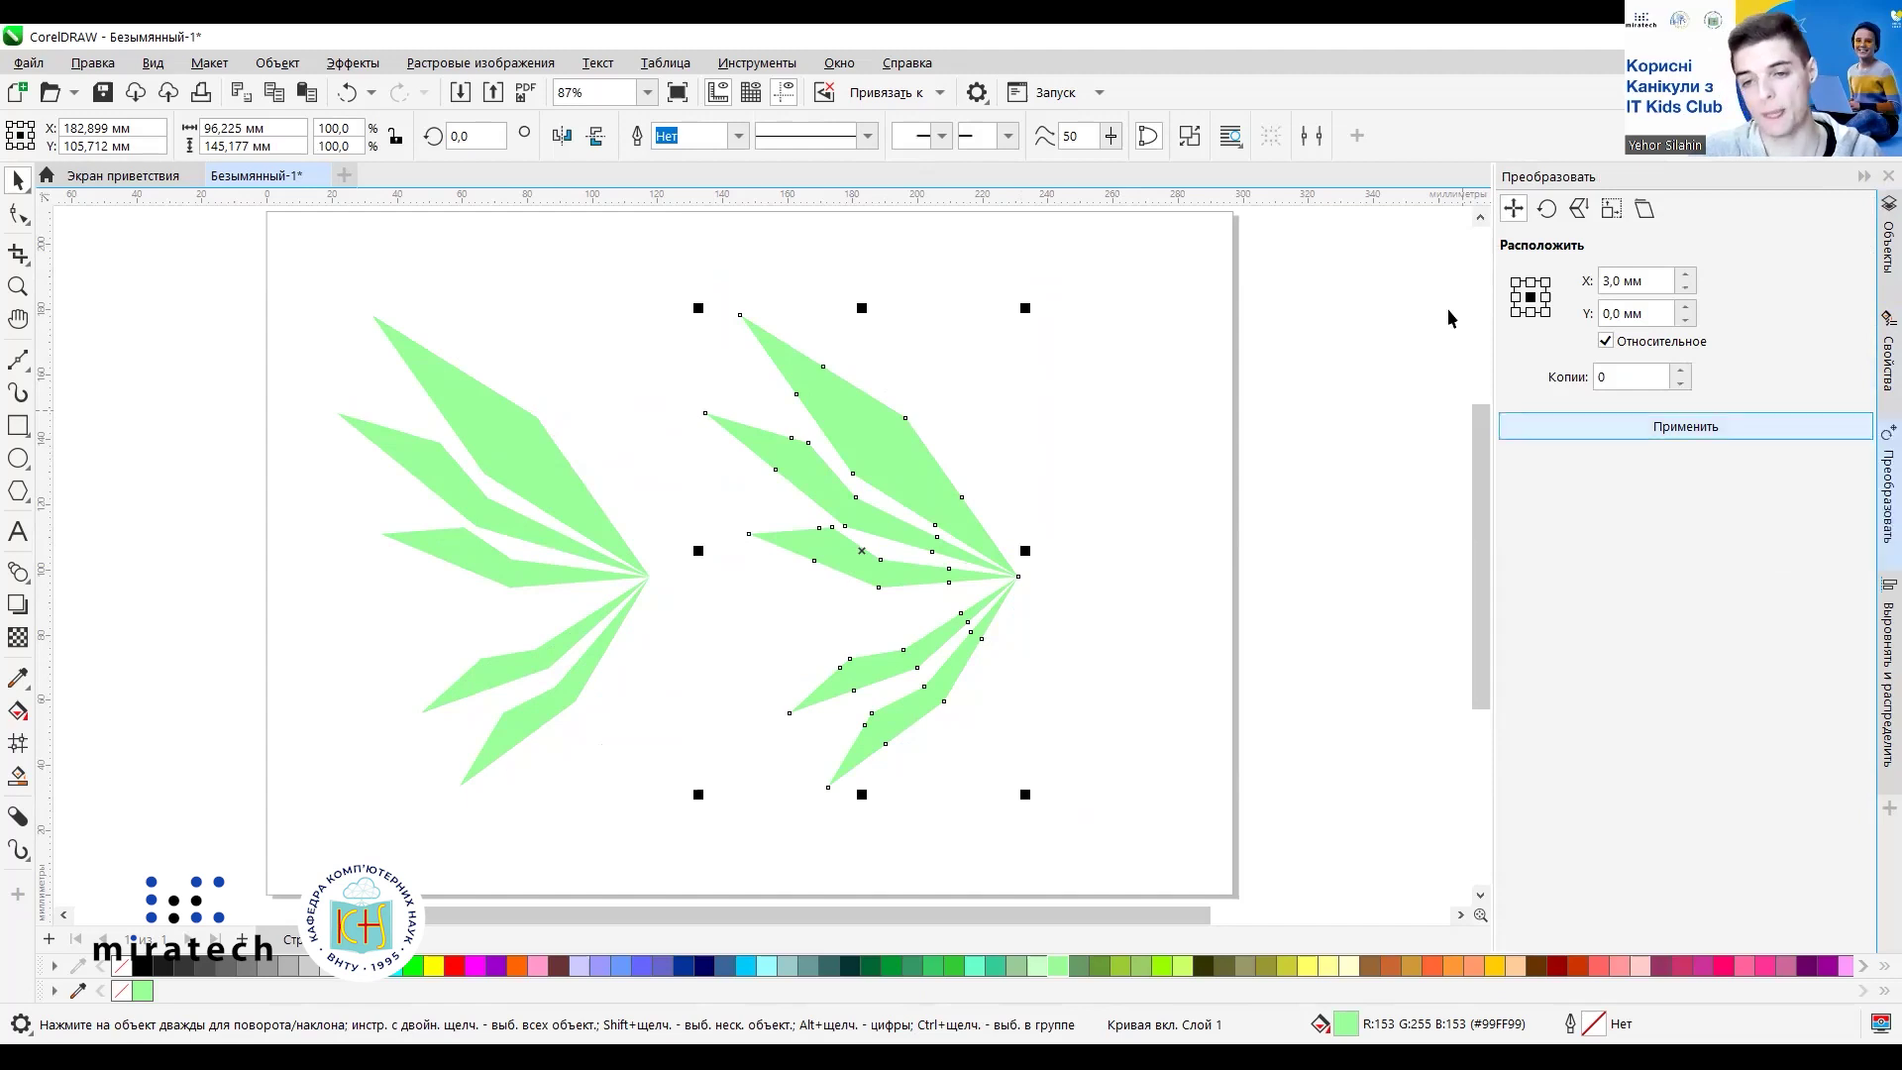
pyautogui.click(1872, 493)
pyautogui.click(1872, 486)
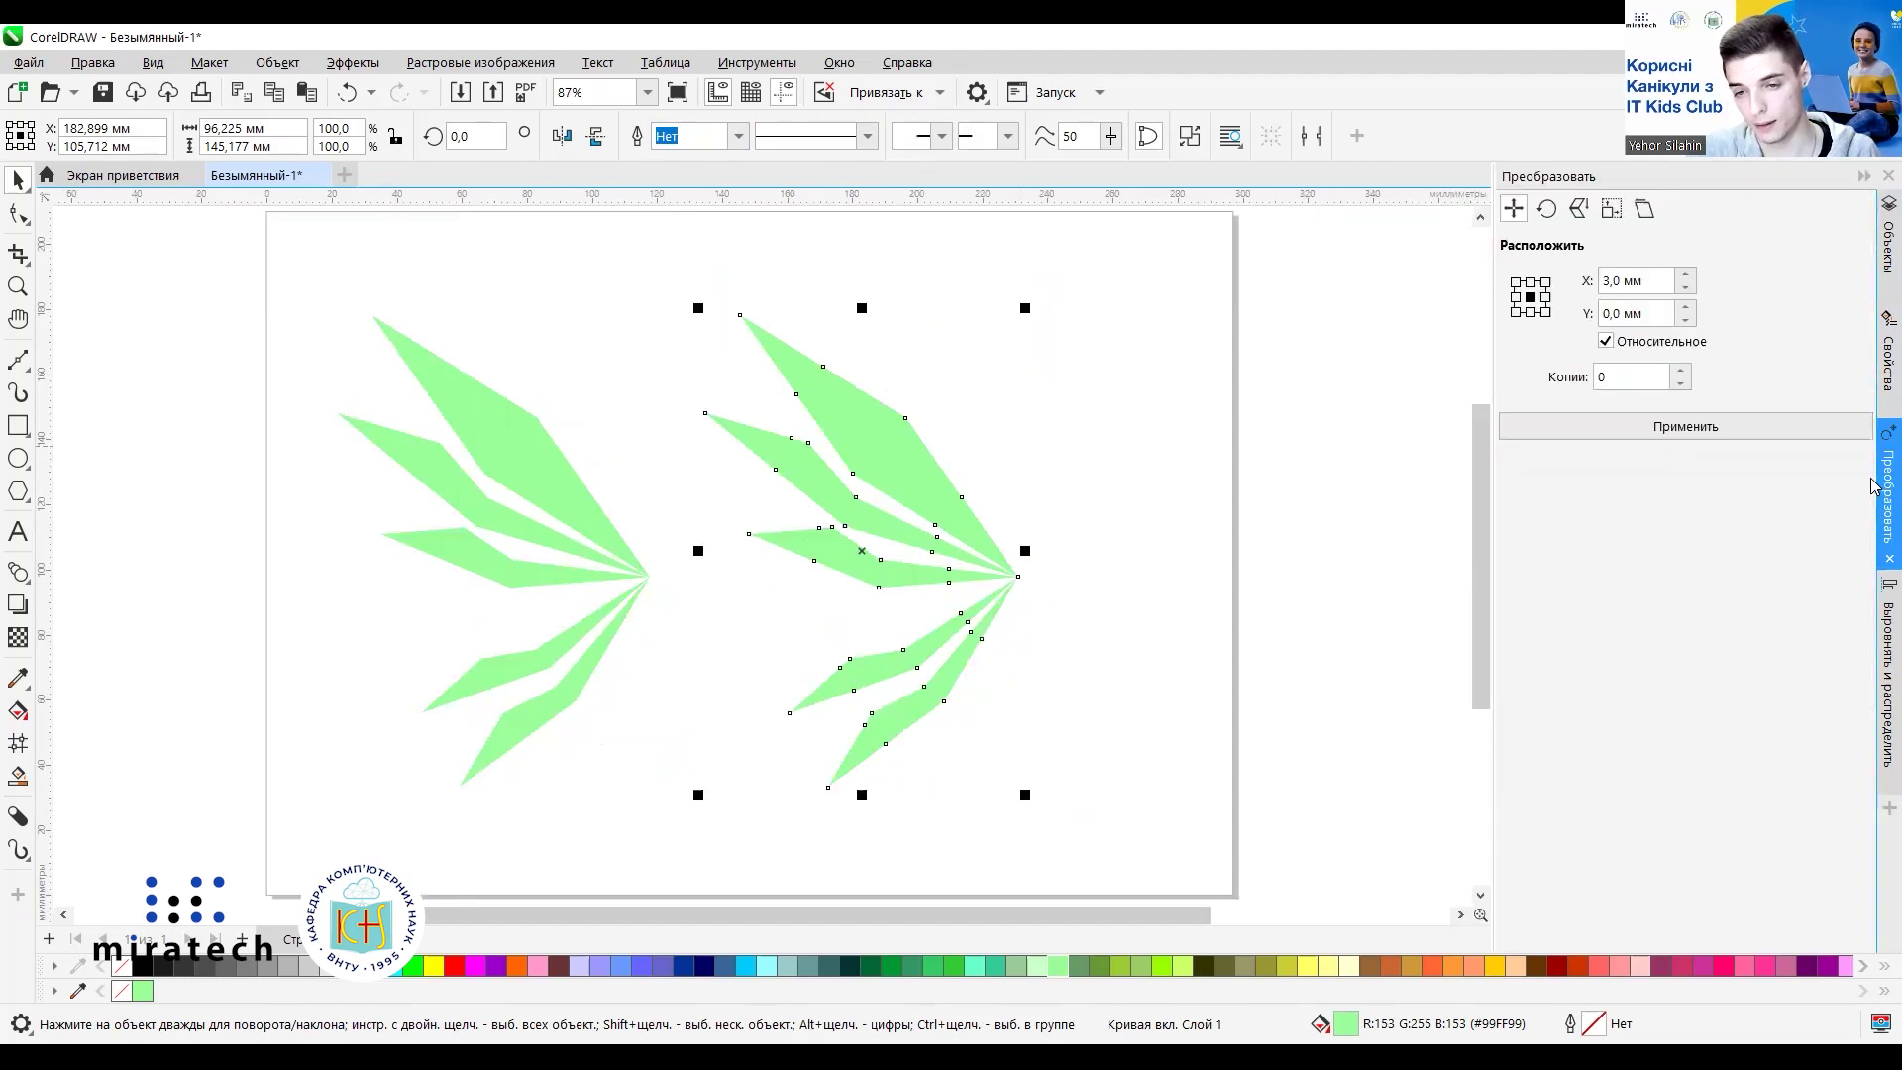
pyautogui.click(1578, 210)
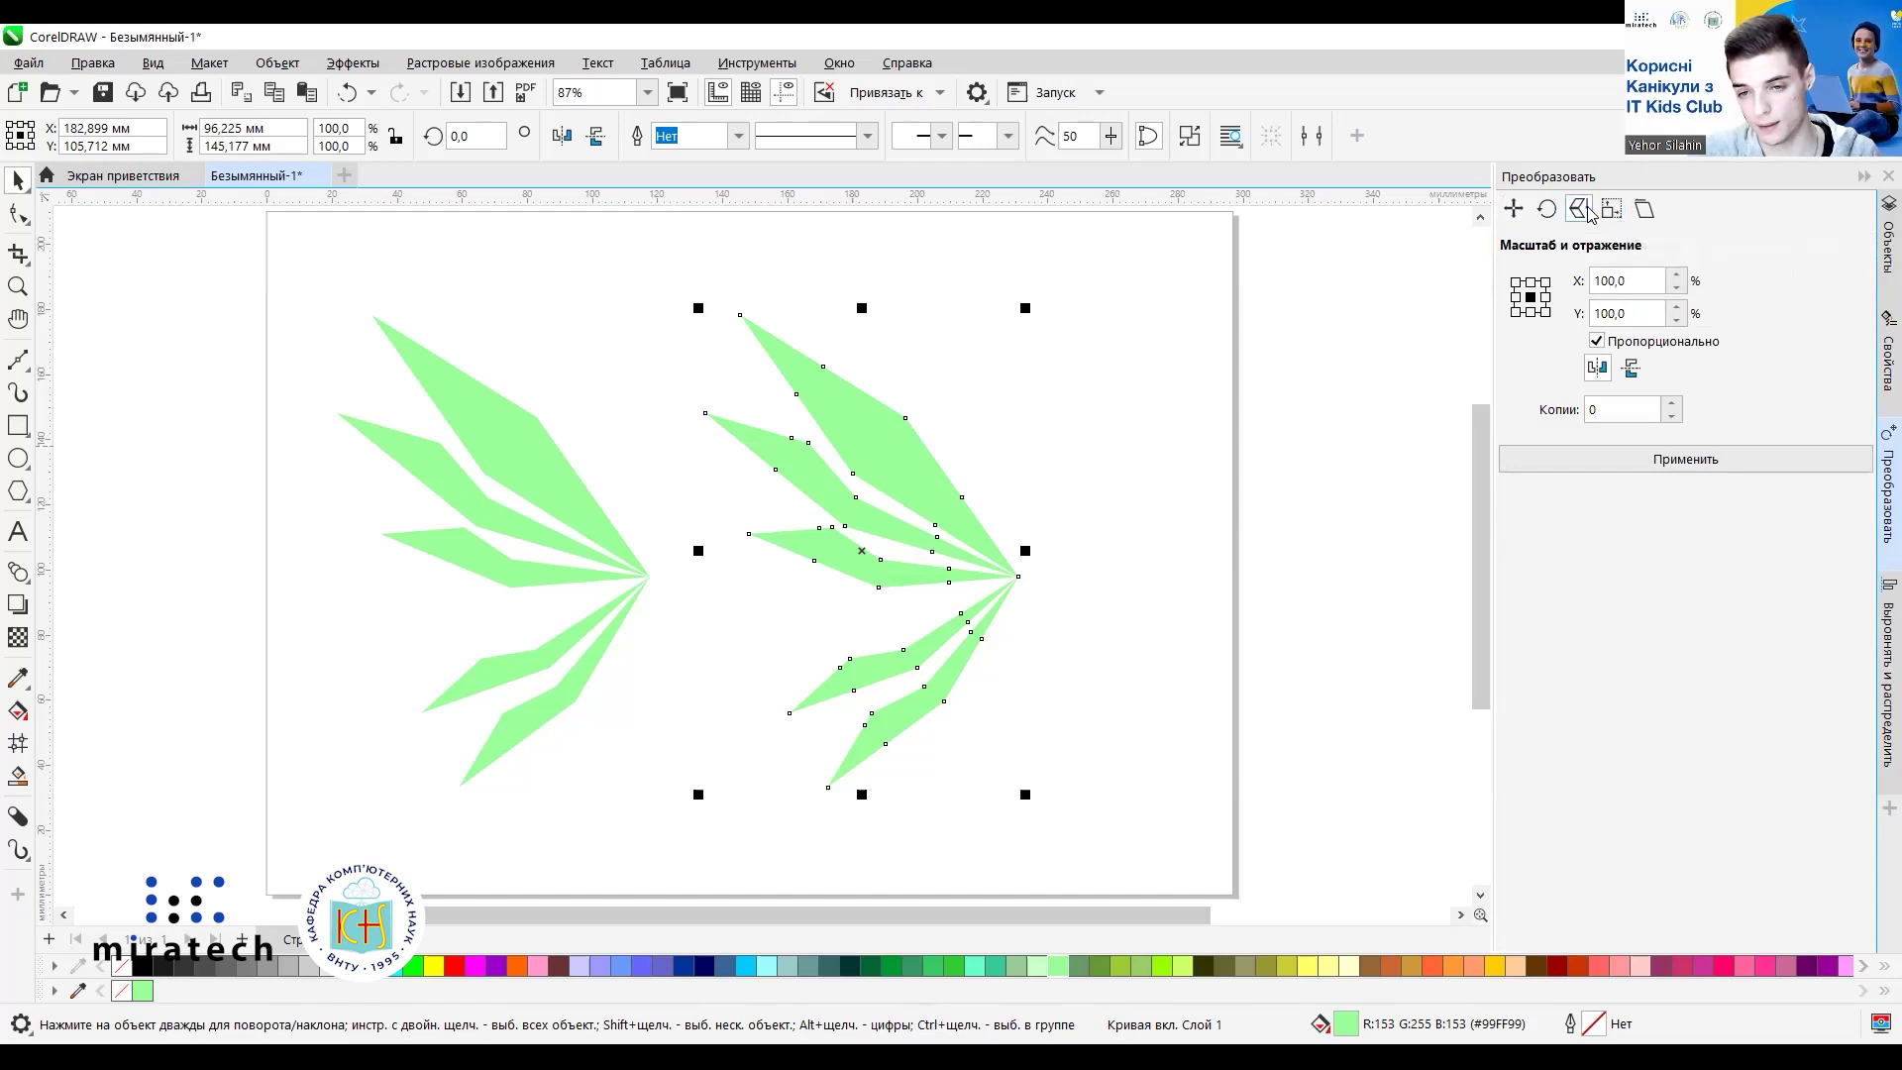
pyautogui.click(1598, 371)
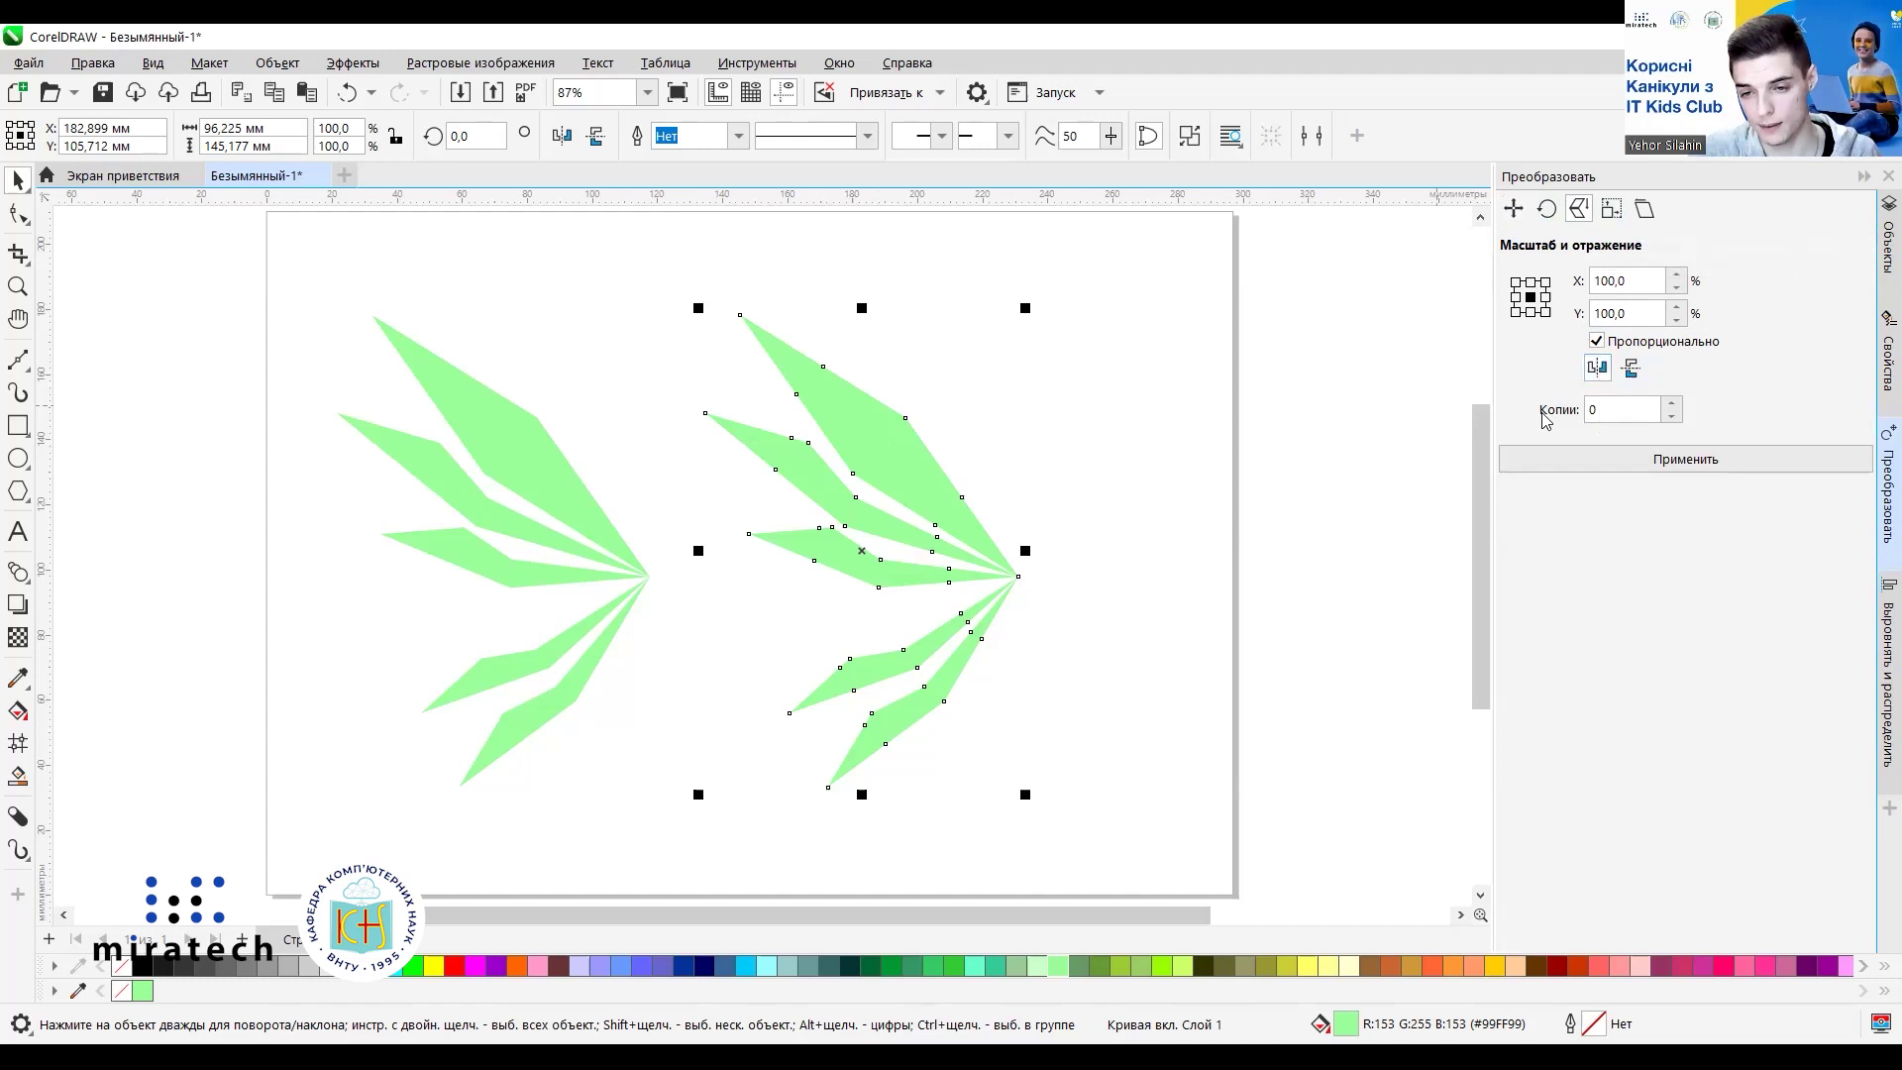
pyautogui.click(1594, 366)
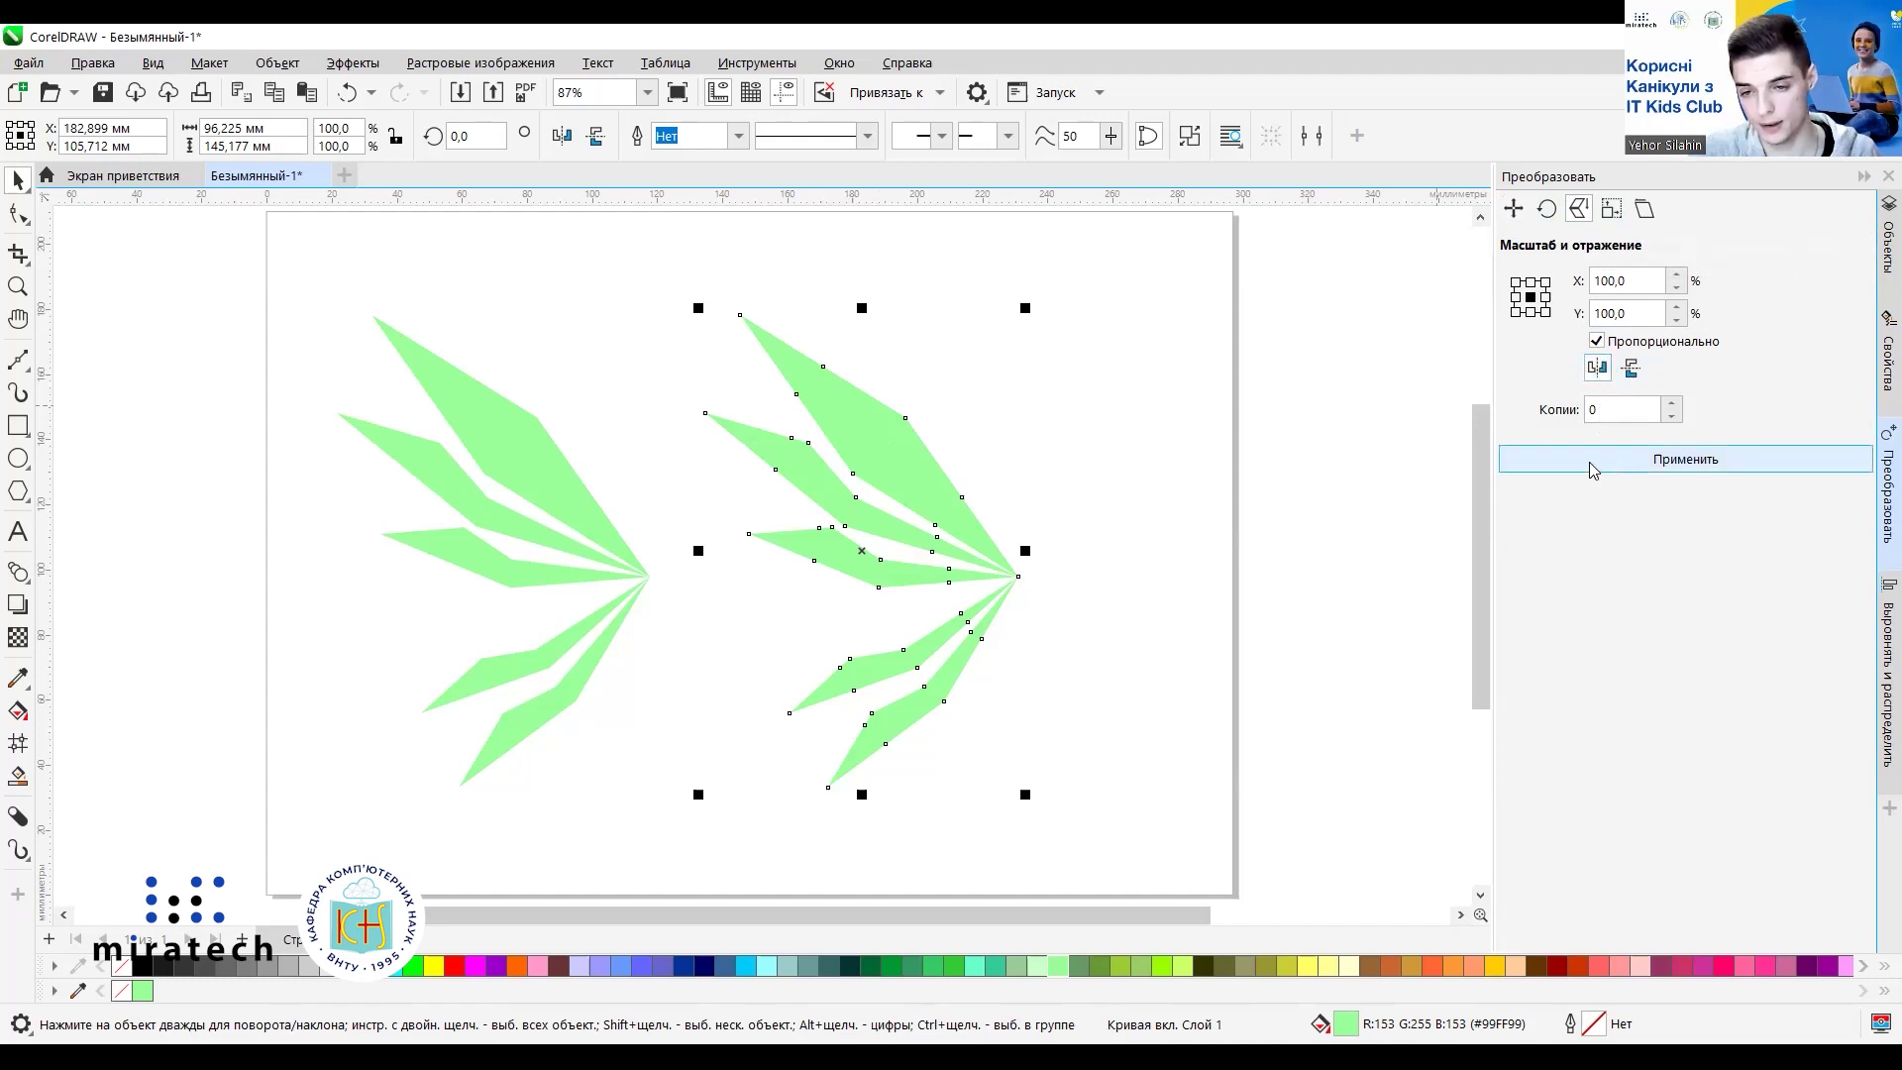
pyautogui.click(1645, 462)
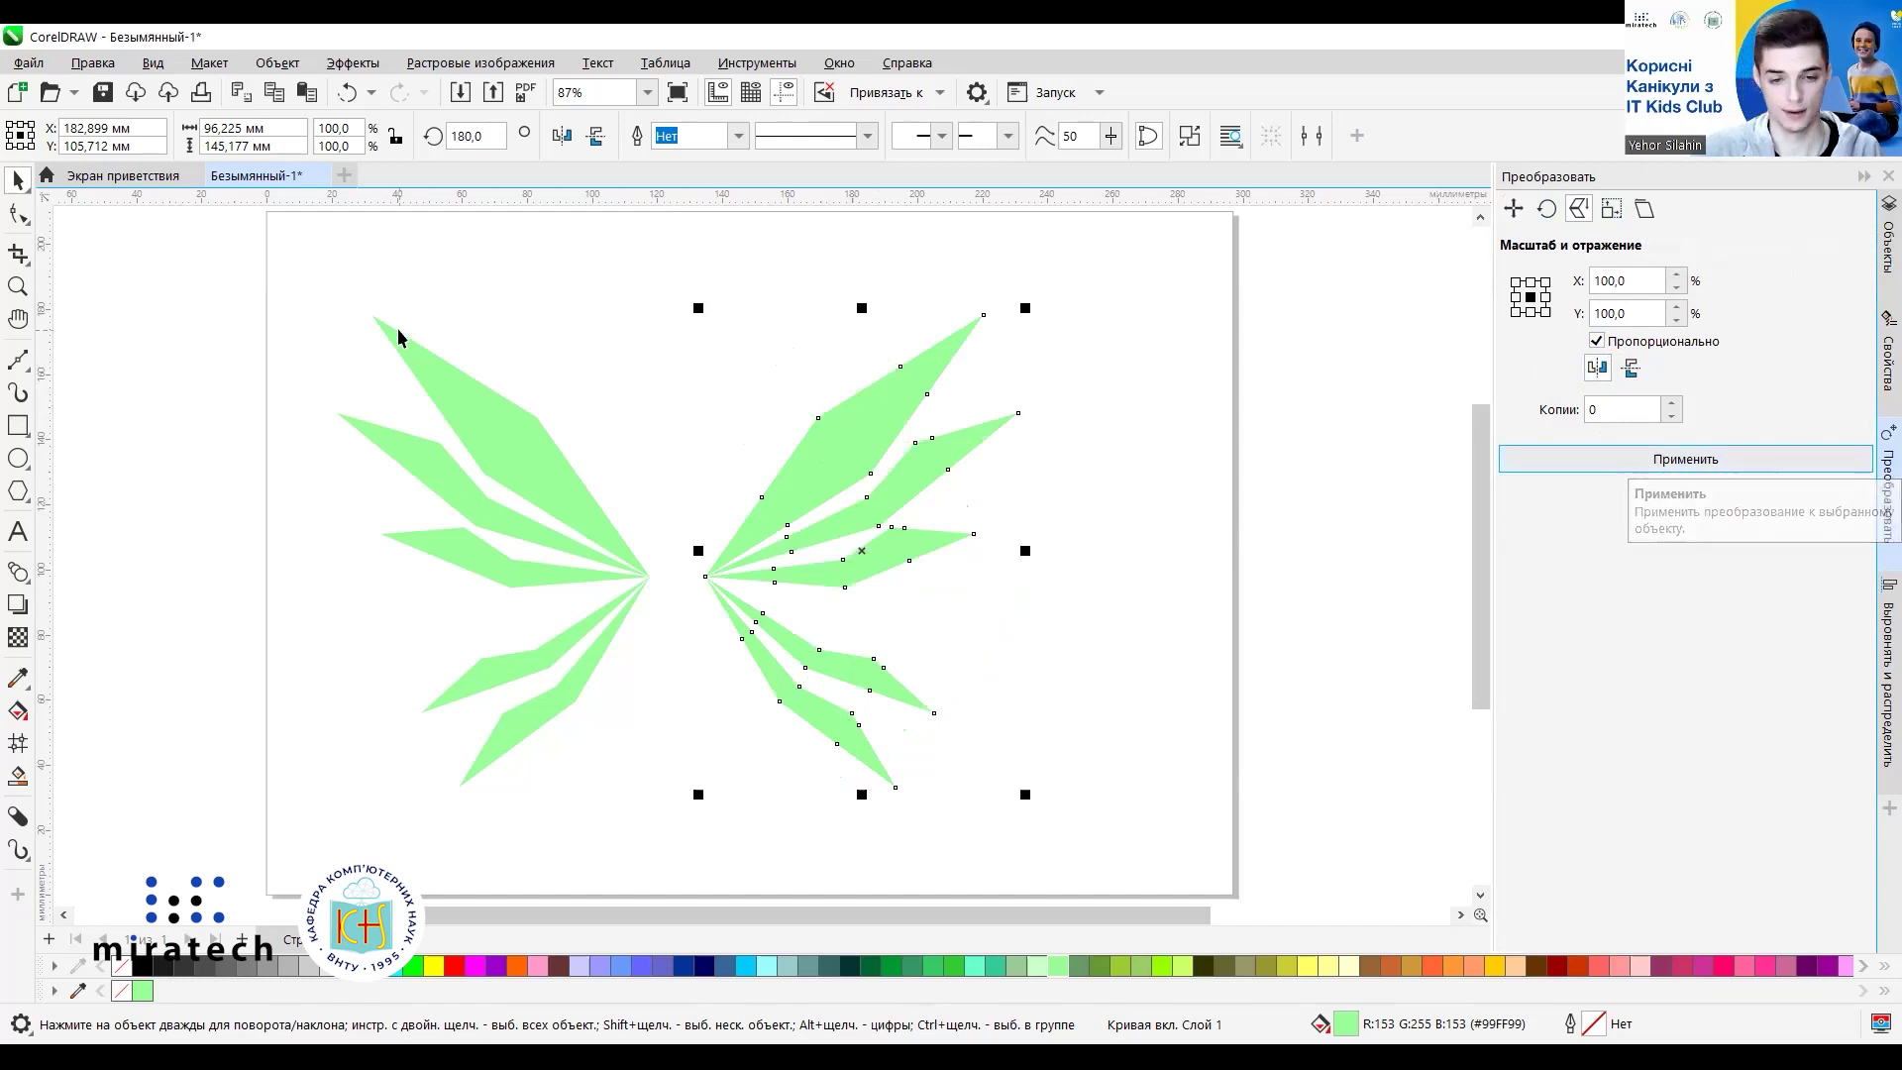
pyautogui.click(1151, 394)
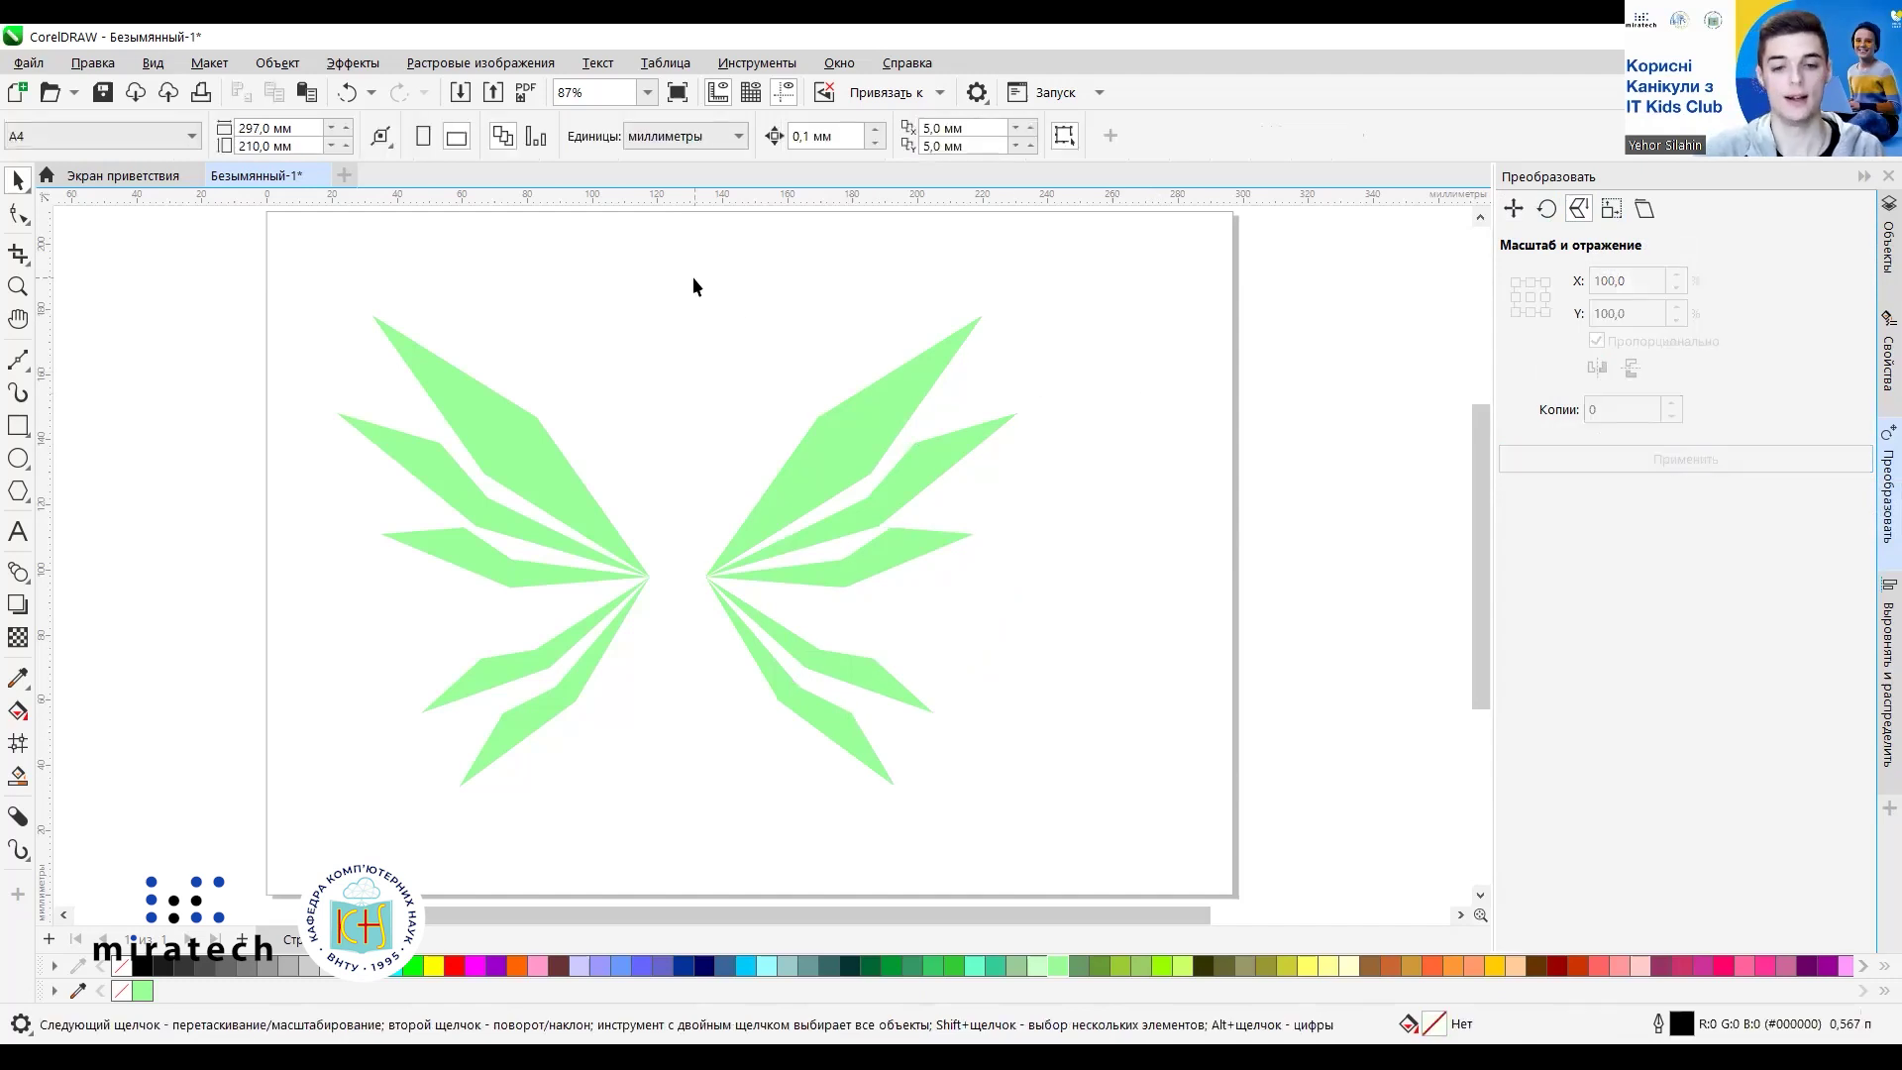
# Move the mirrored fan outward to about X 221.9, Y 114.5 mm and shift the original fan slightly upwards and towards it.
pyautogui.moveTo(825, 914); pyautogui.dragTo(755, 911)
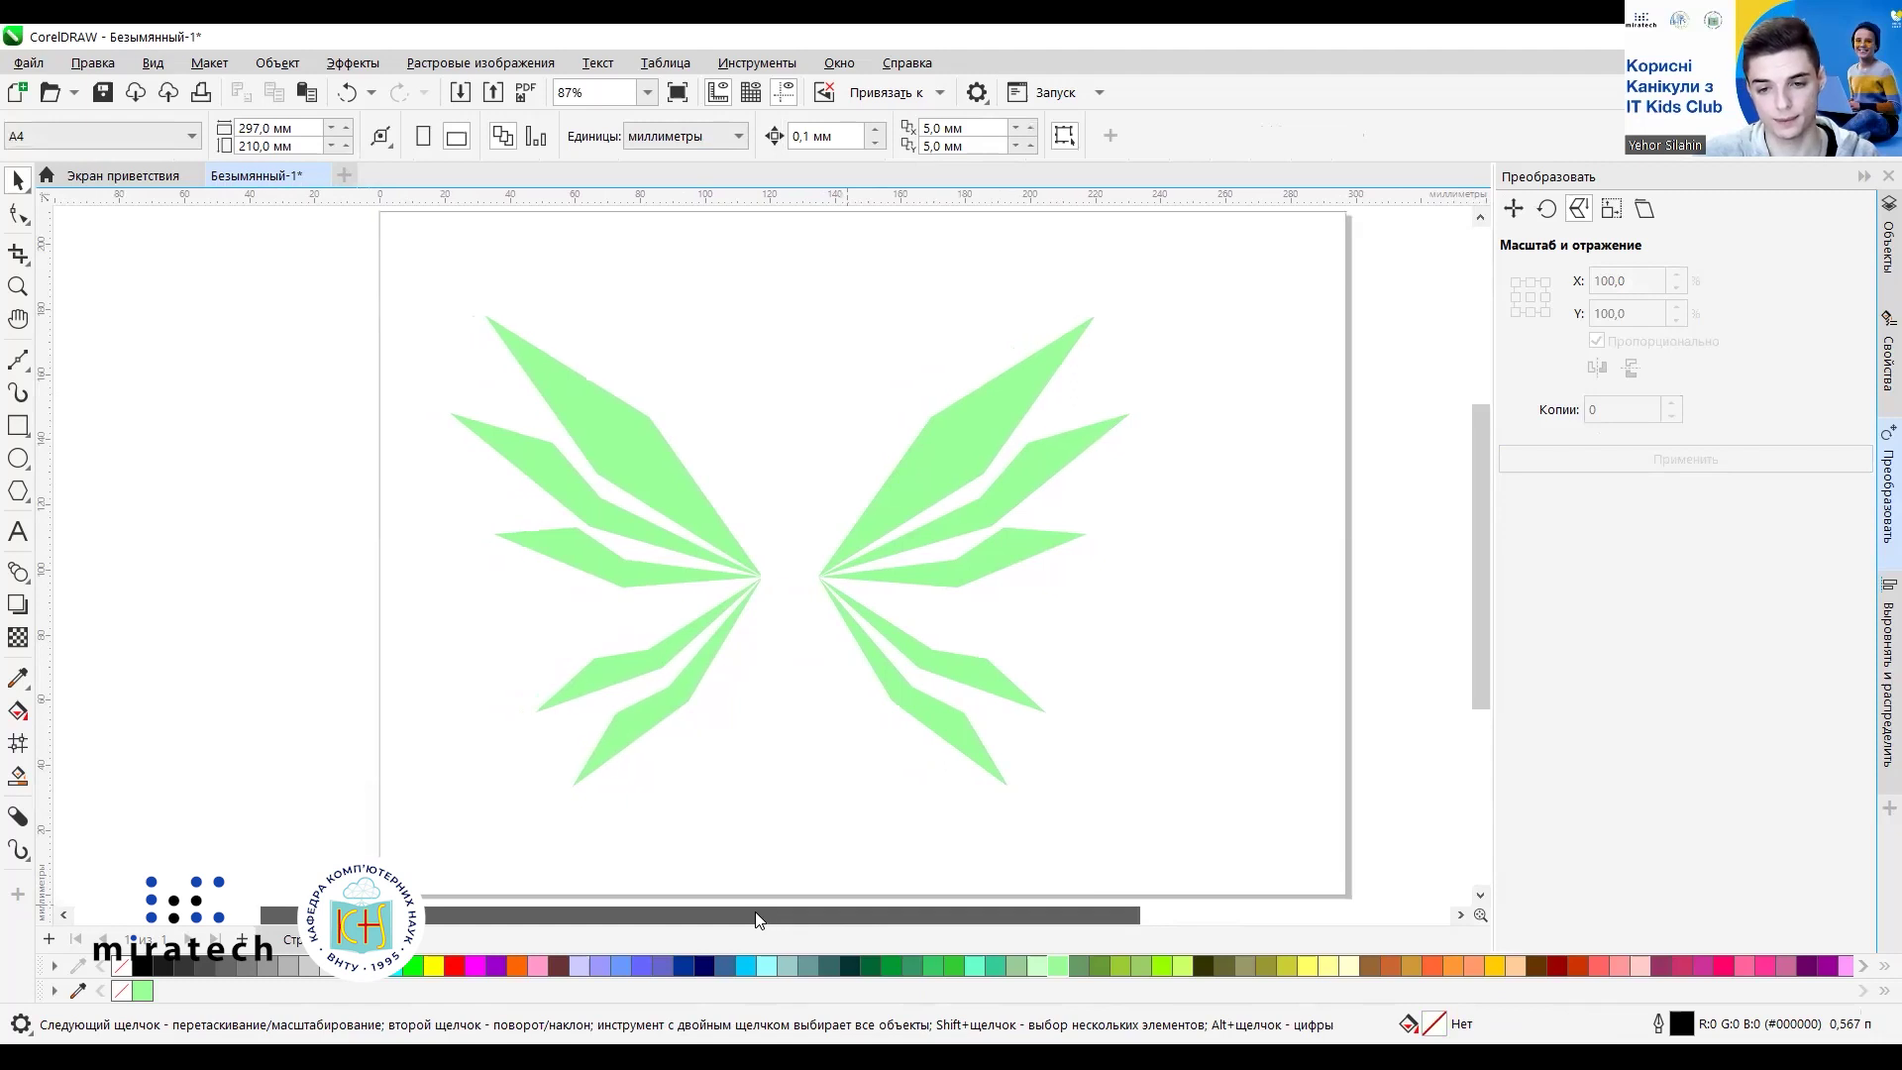
pyautogui.click(929, 477)
pyautogui.moveTo(929, 475); pyautogui.dragTo(1067, 445)
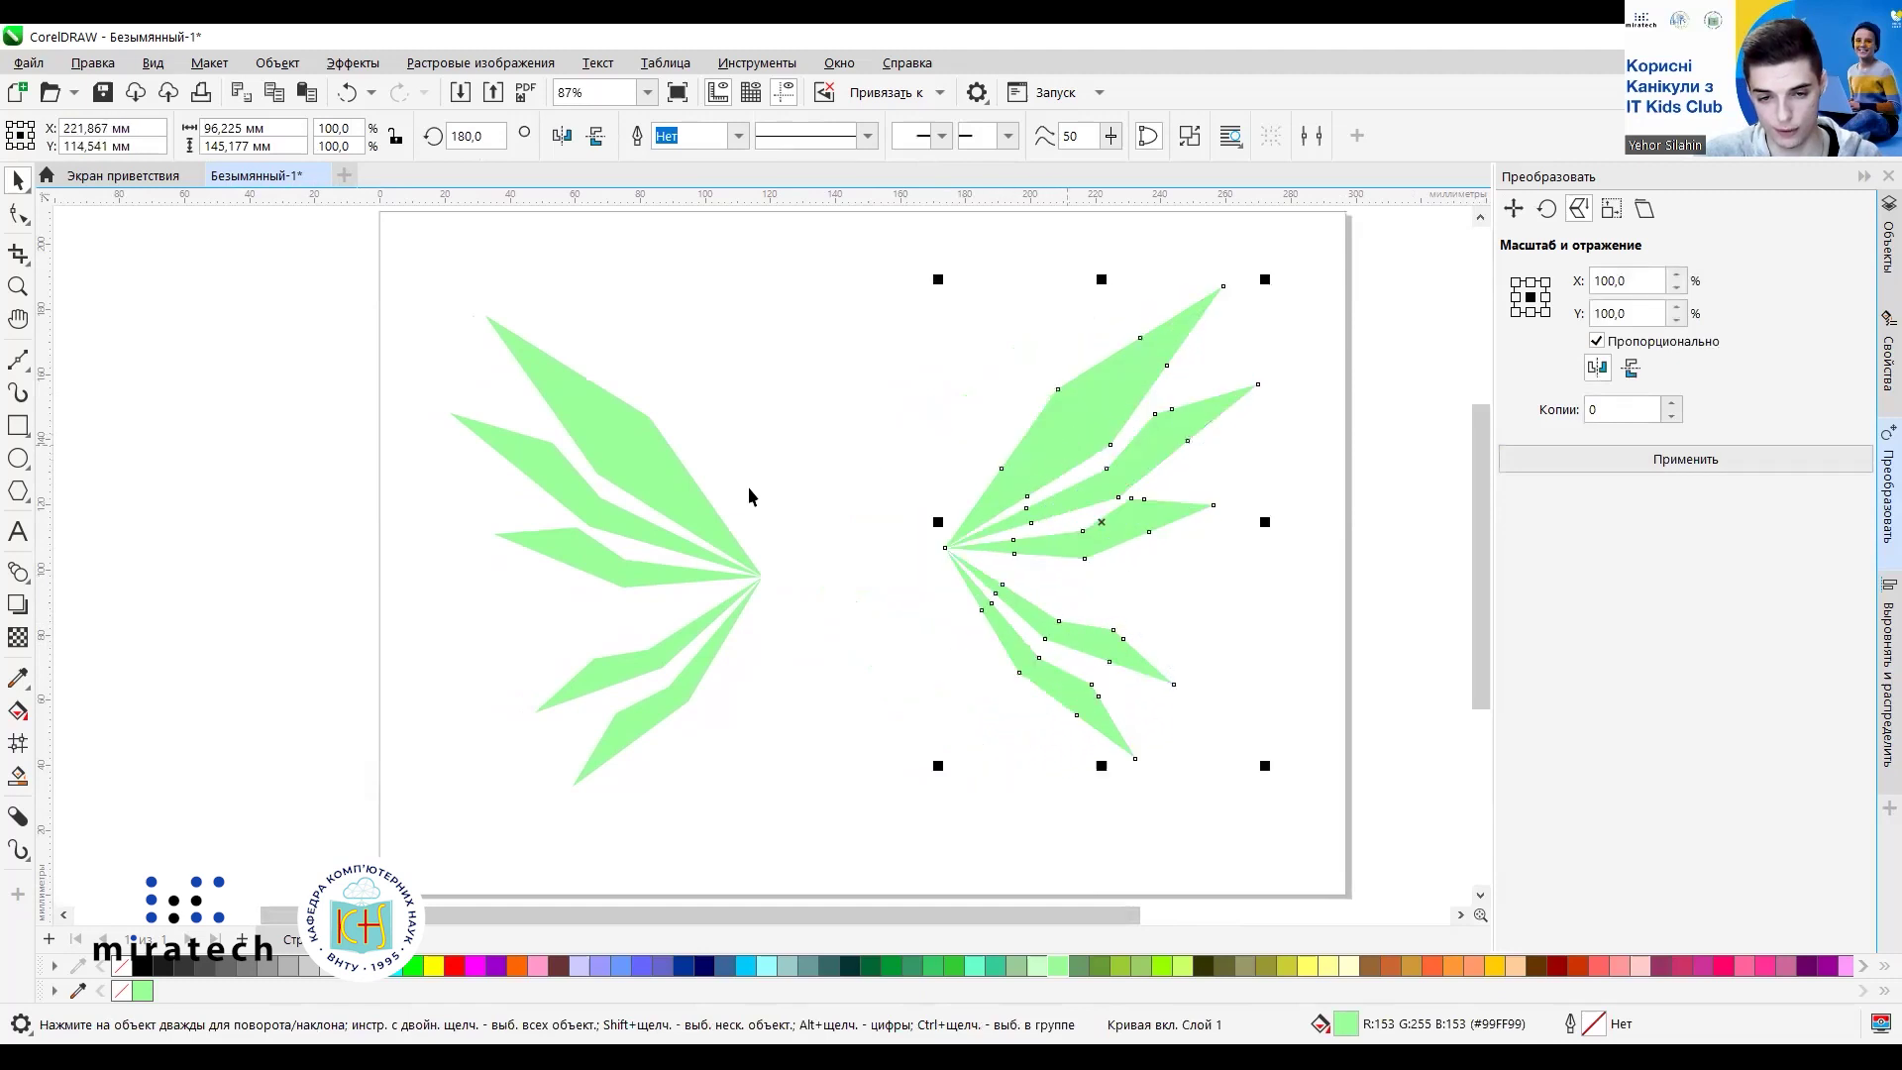
pyautogui.moveTo(644, 493); pyautogui.dragTo(691, 462)
pyautogui.click(1038, 479)
pyautogui.scroll(5, 877, 614)
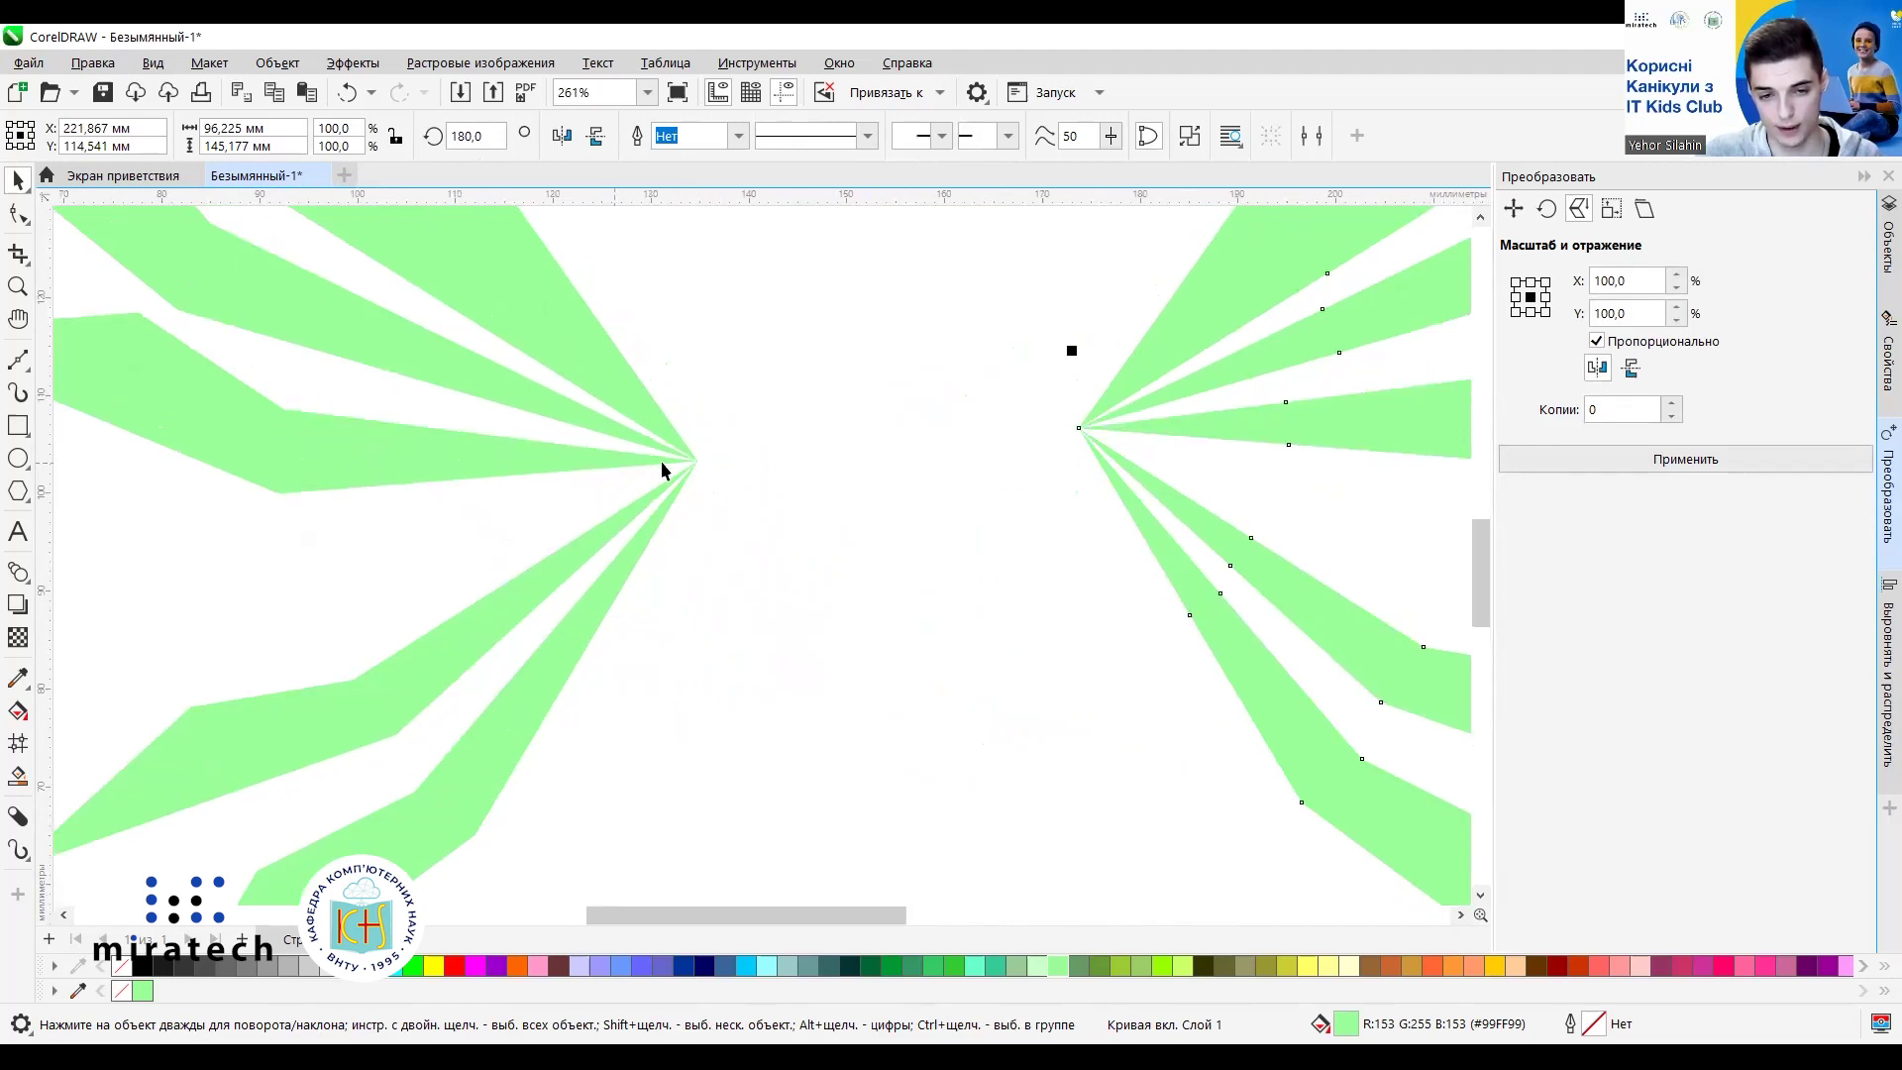
pyautogui.scroll(-2, 822, 486)
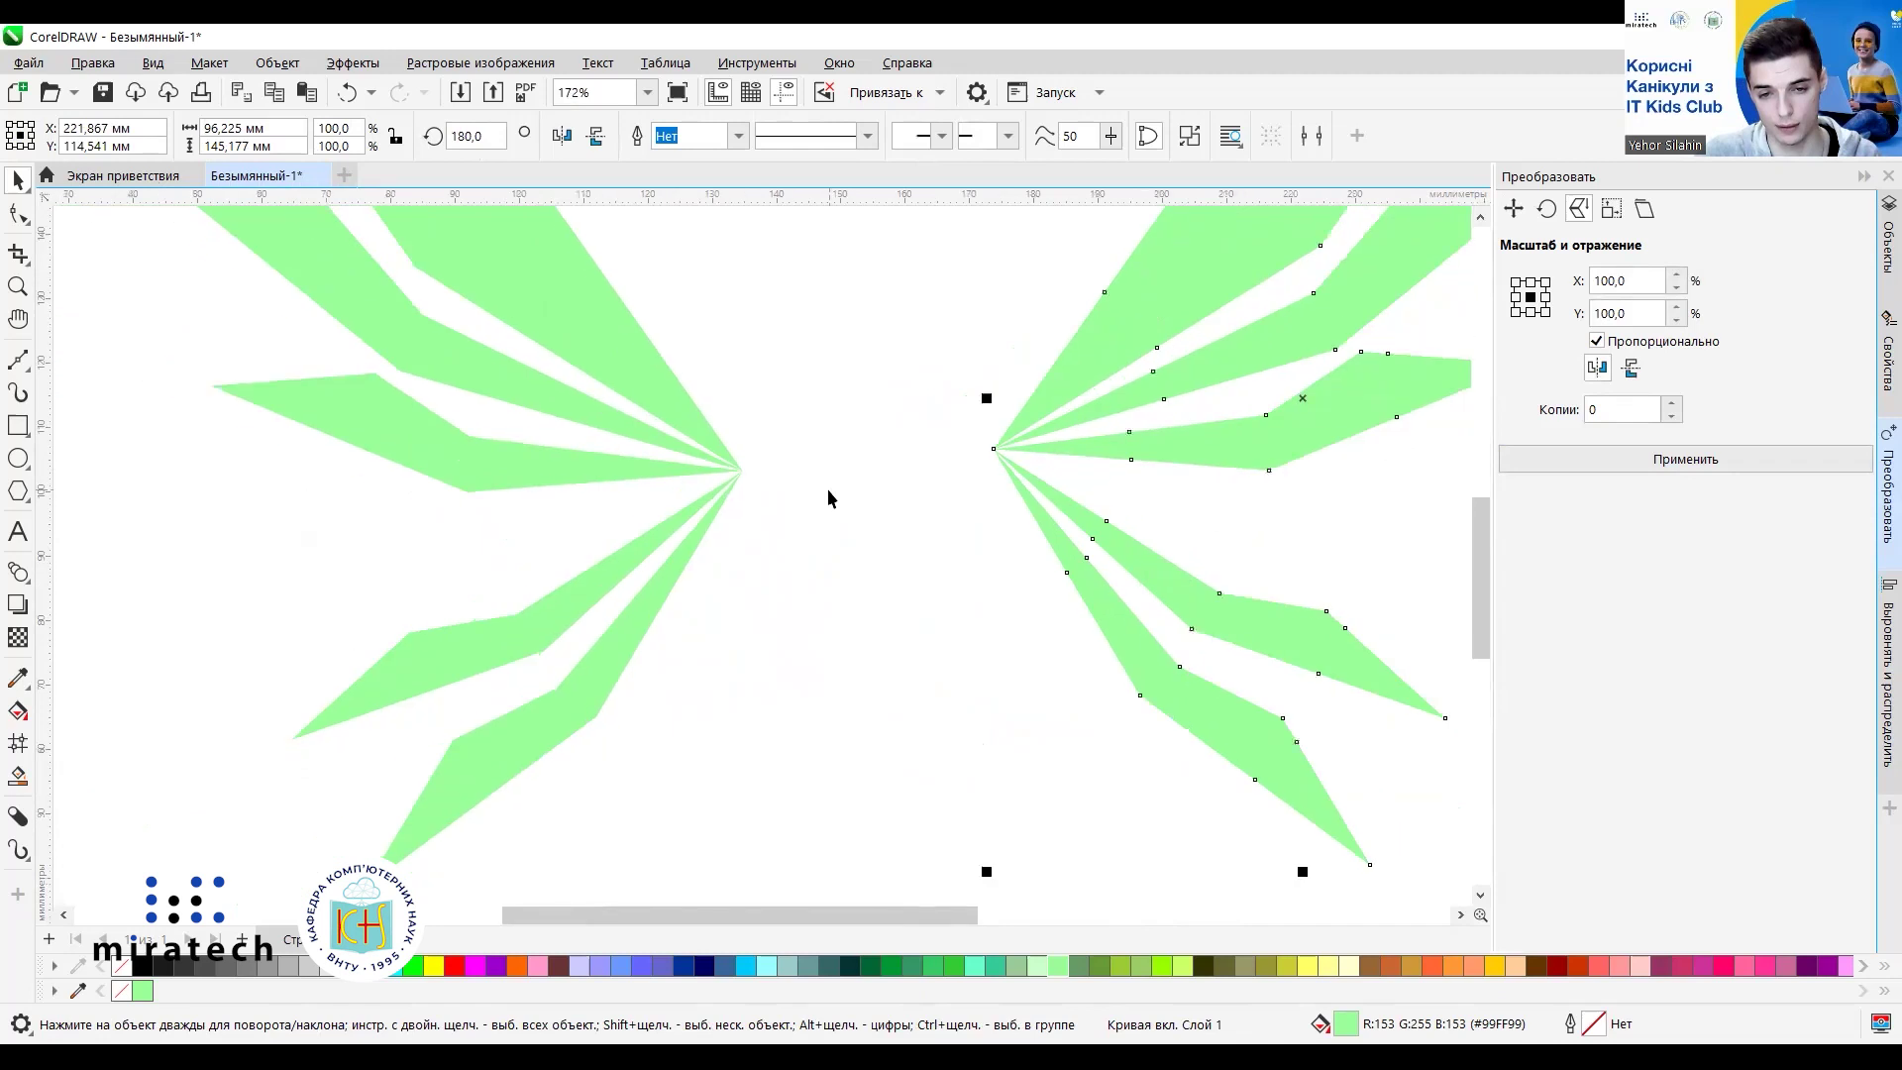
pyautogui.scroll(-4, 854, 528)
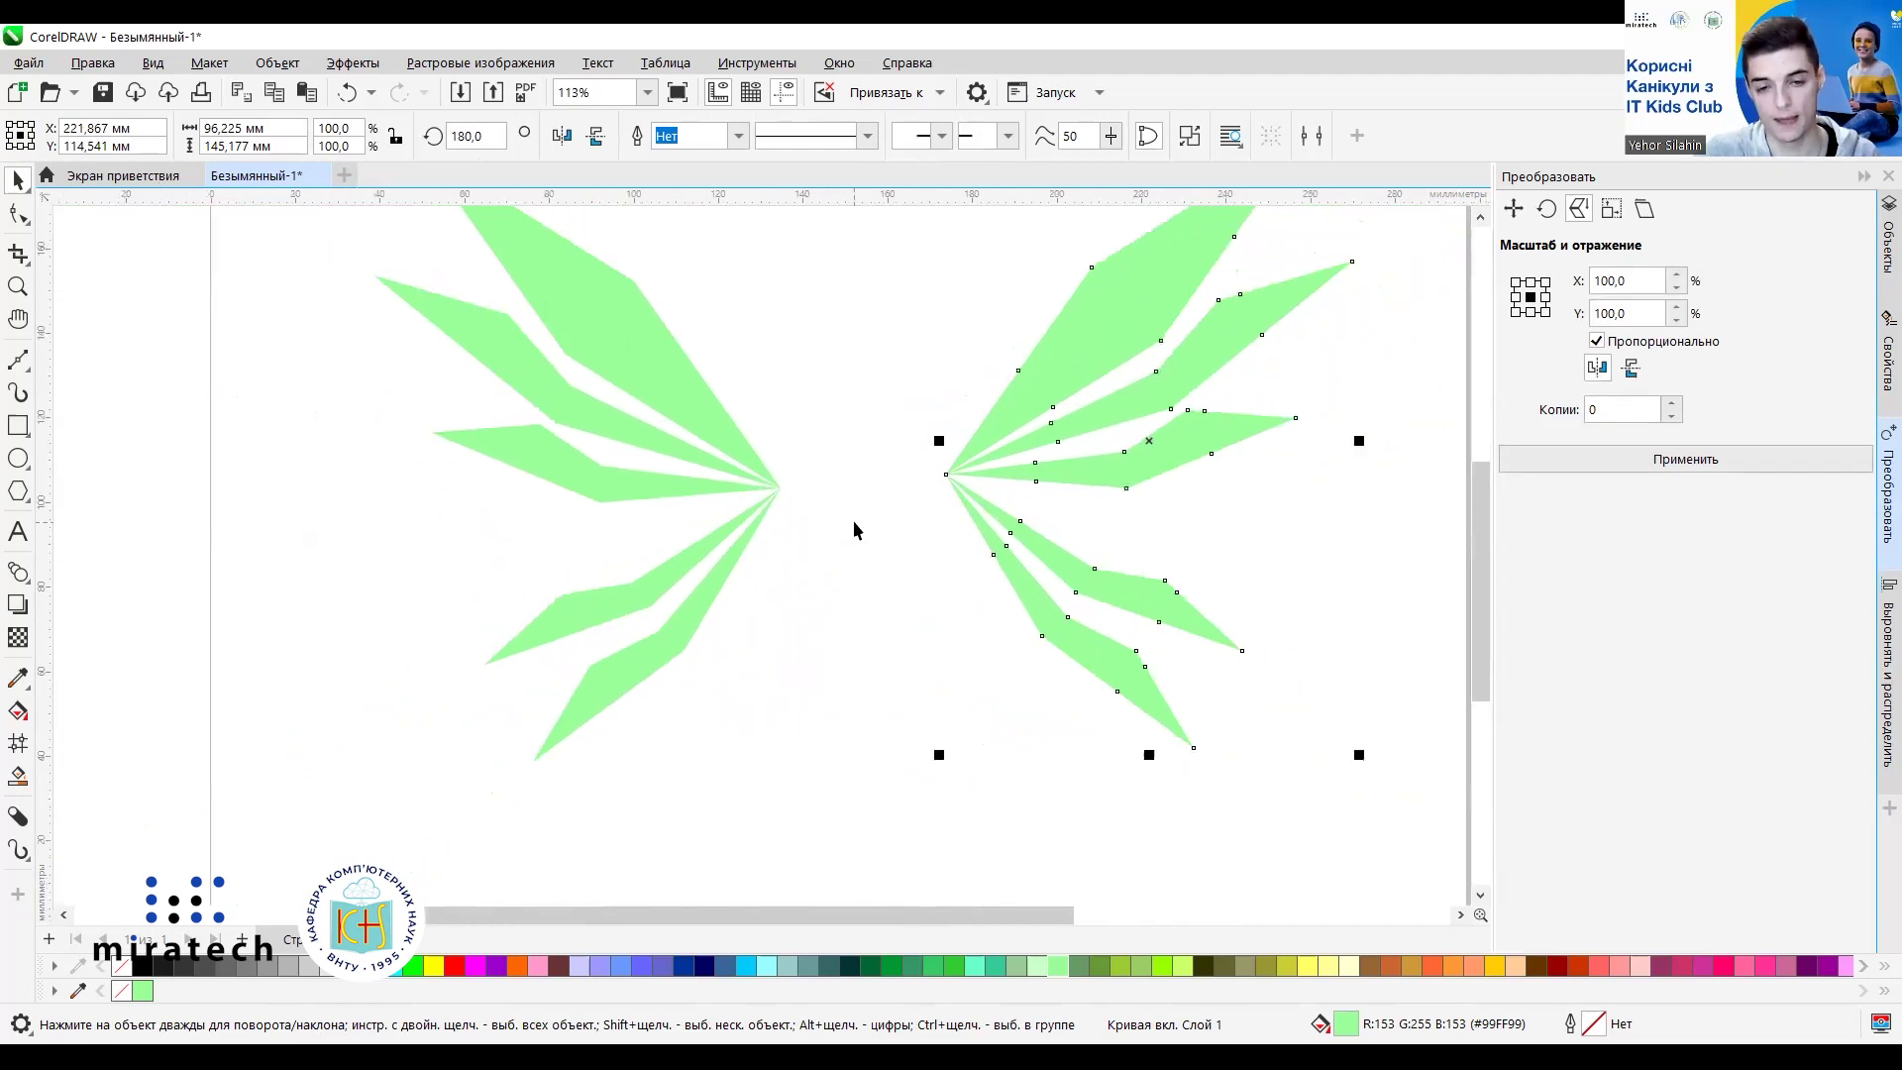
pyautogui.click(841, 590)
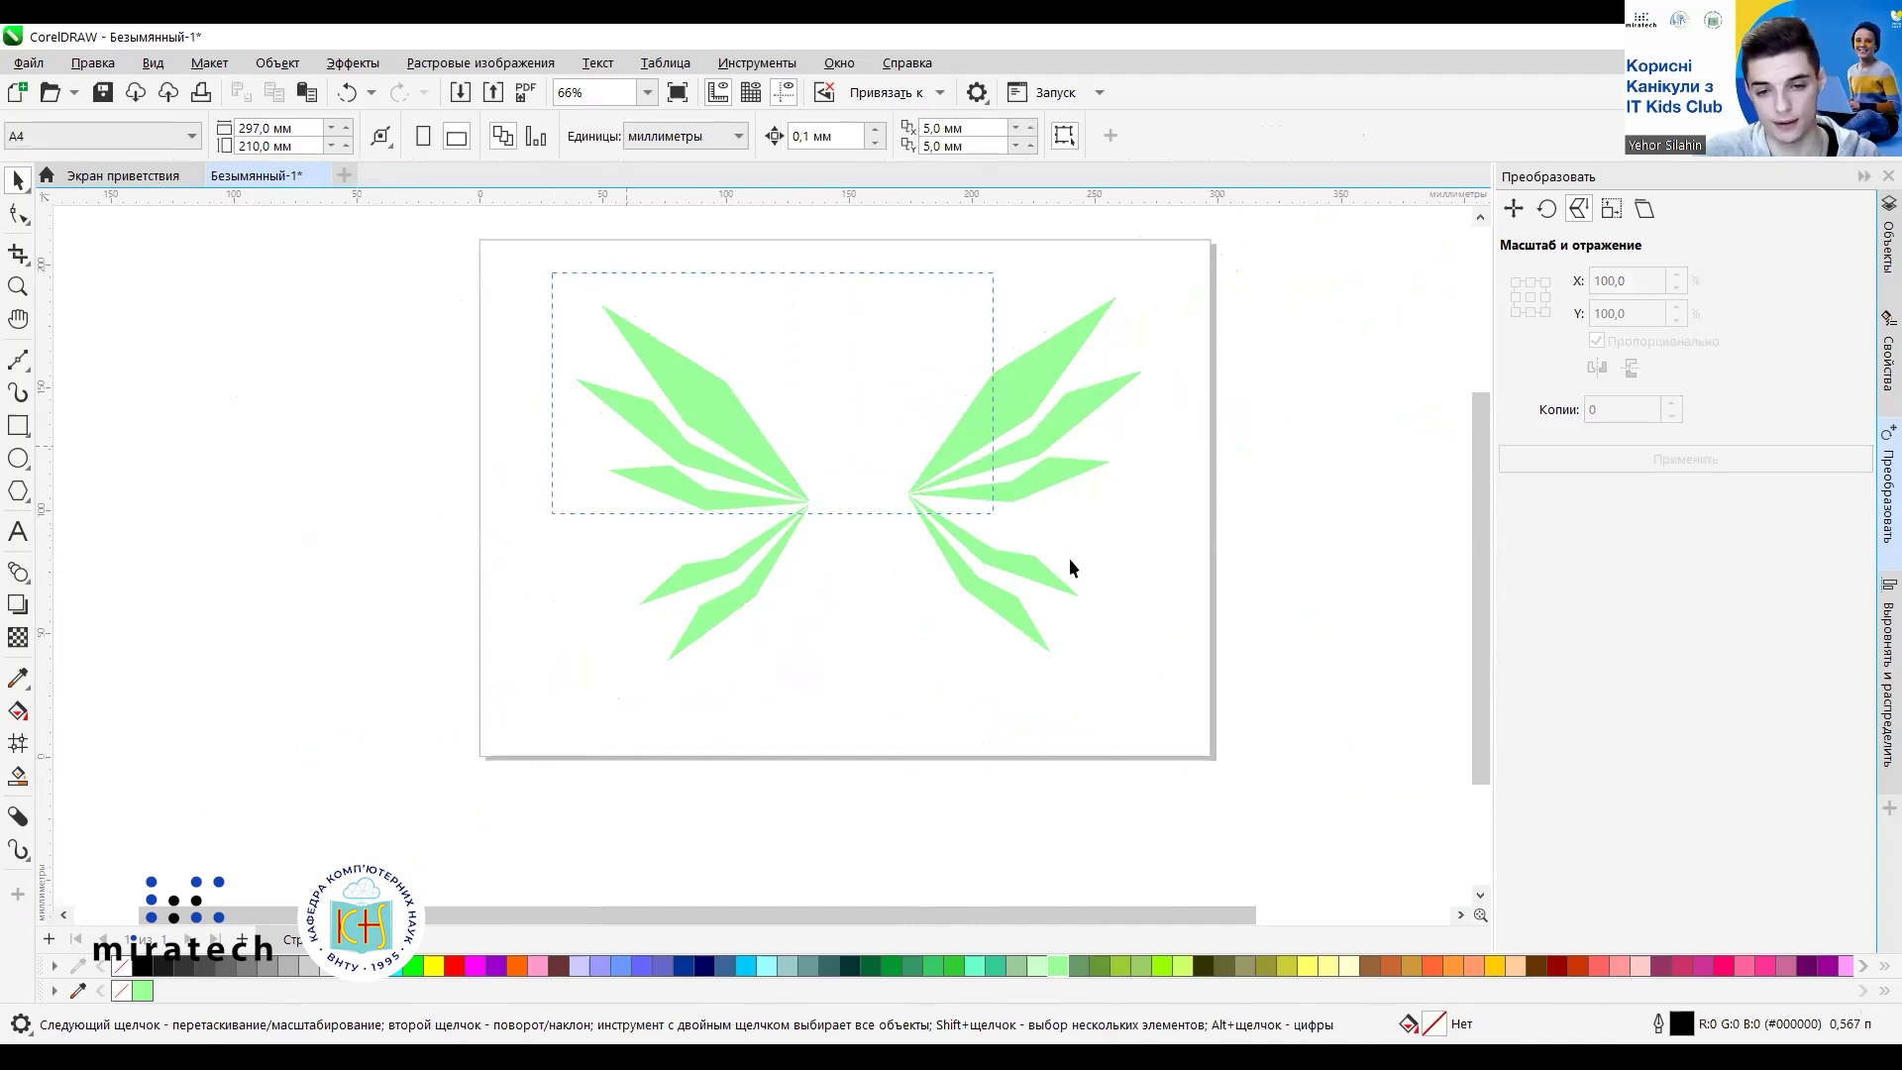
# Align the two fans vertically by their centres, undoing and redoing the alignment to compare.
pyautogui.moveTo(1153, 674); pyautogui.dragTo(1159, 709)
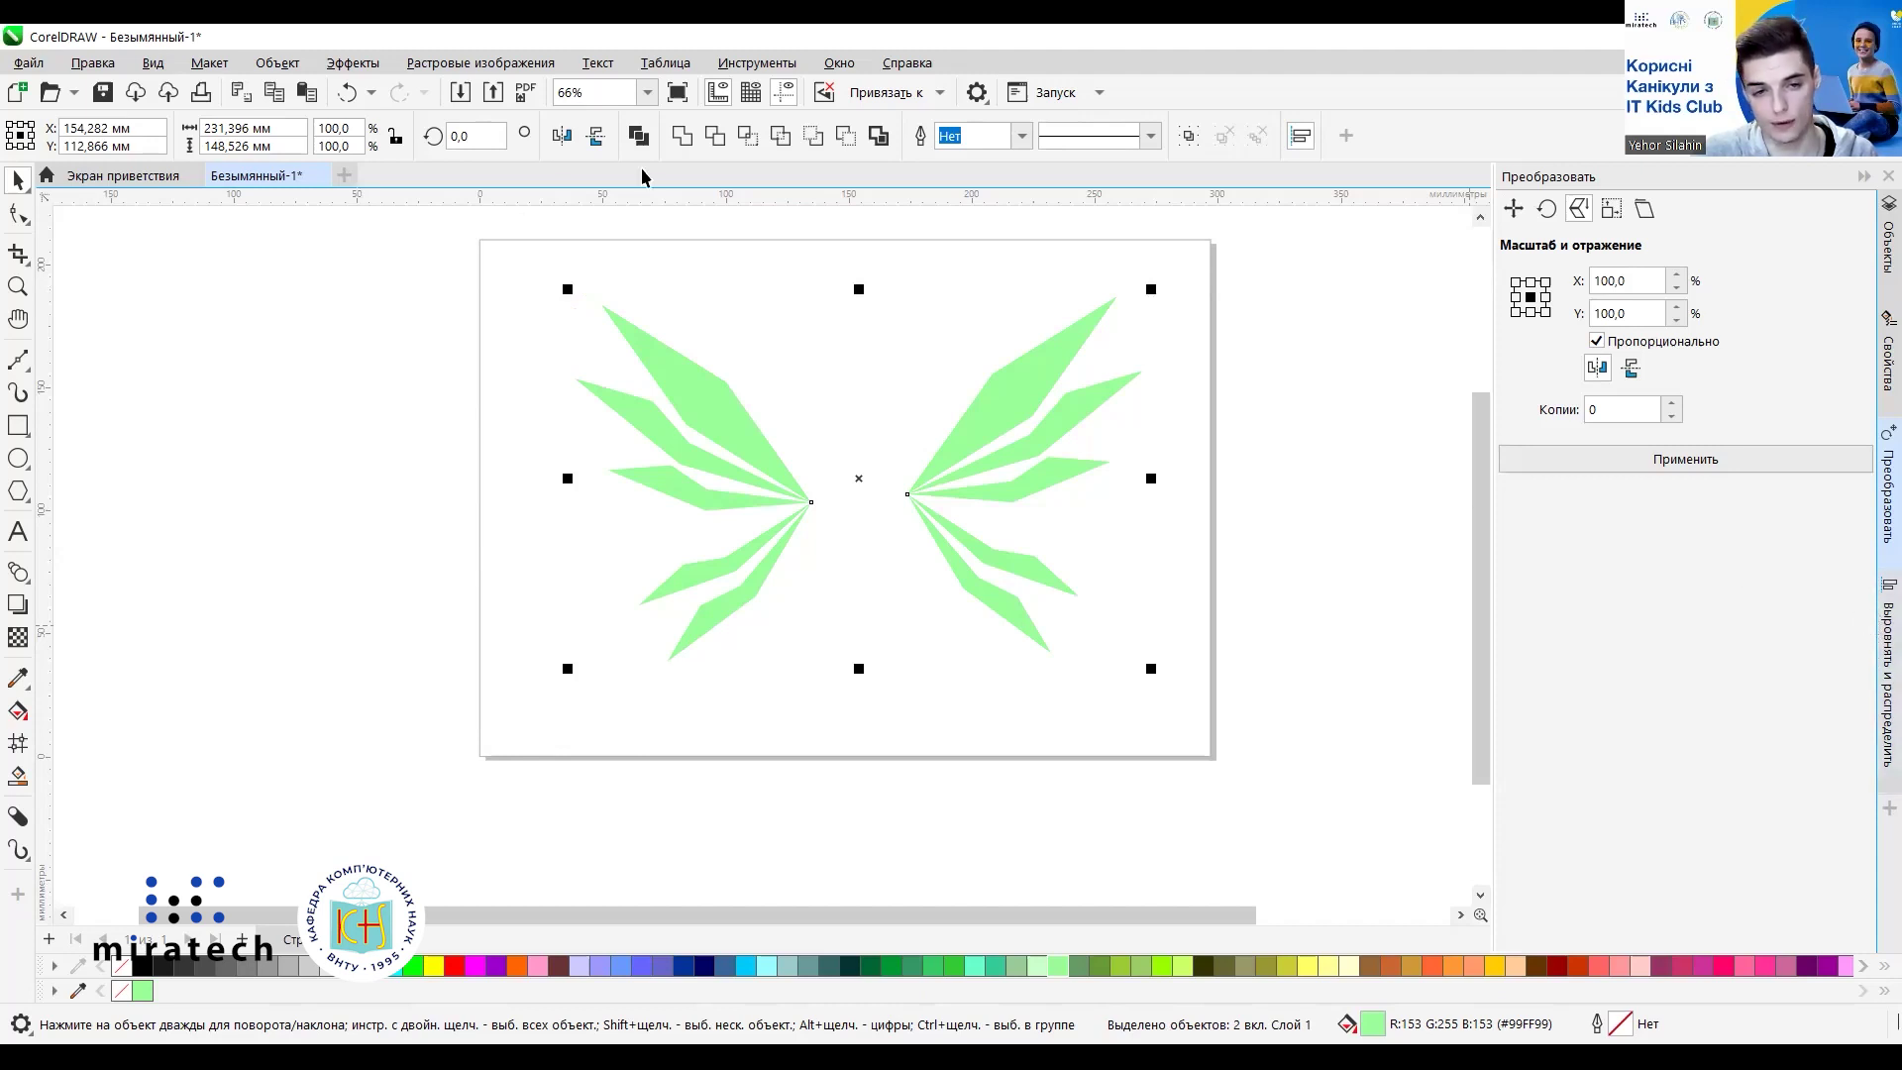
pyautogui.click(279, 66)
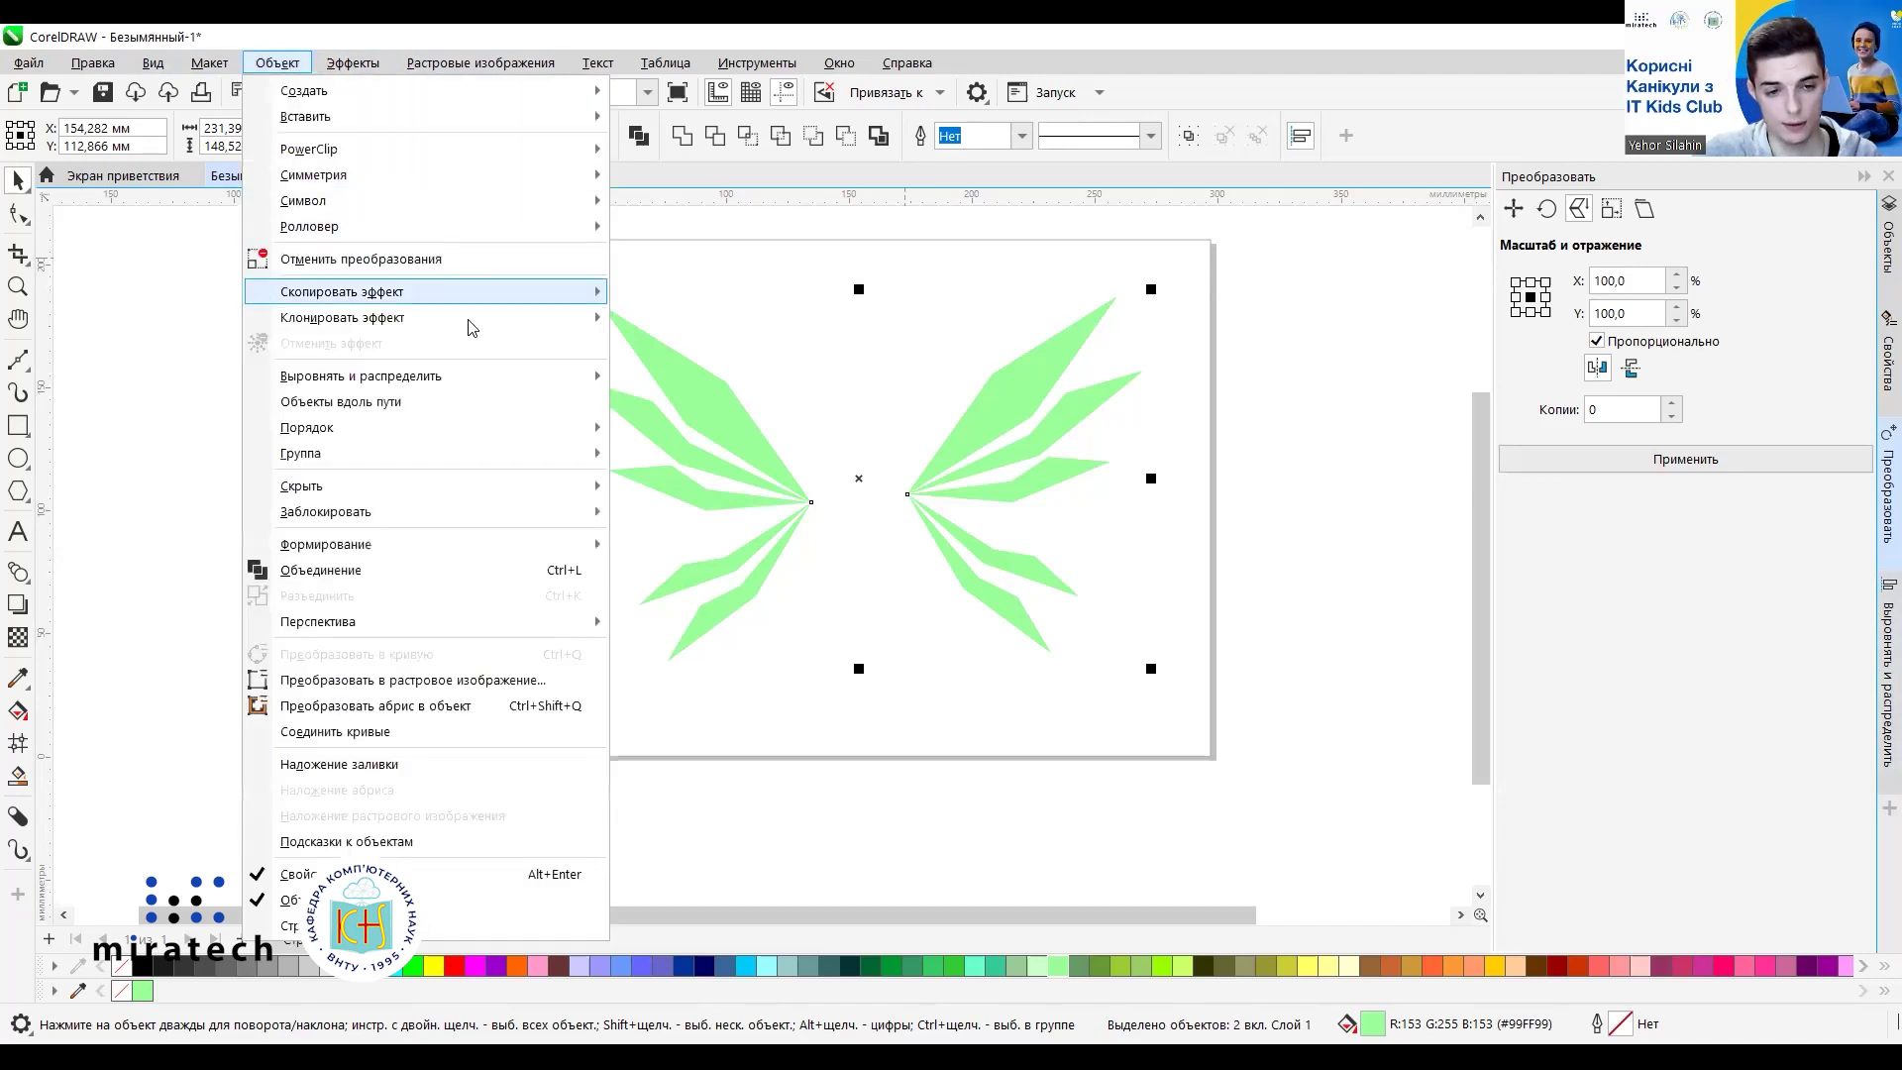
pyautogui.moveTo(448, 384)
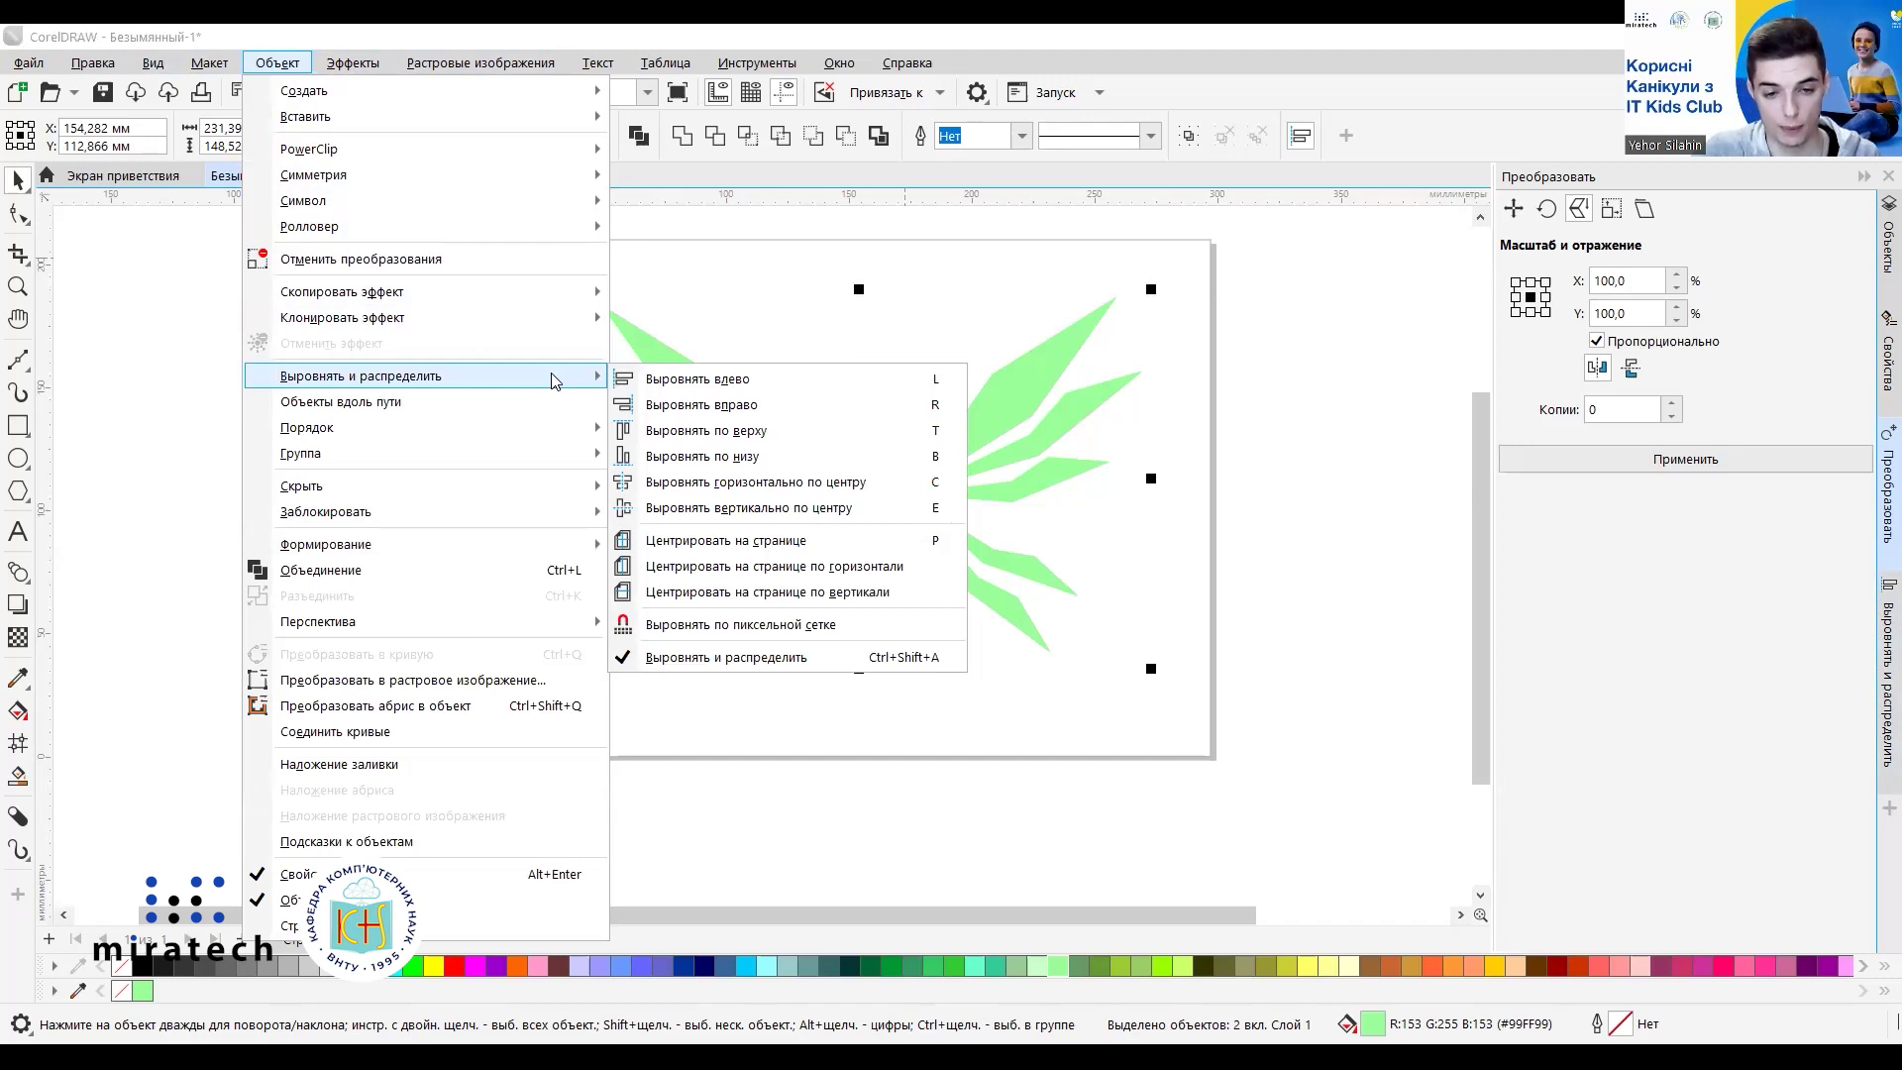
pyautogui.click(682, 511)
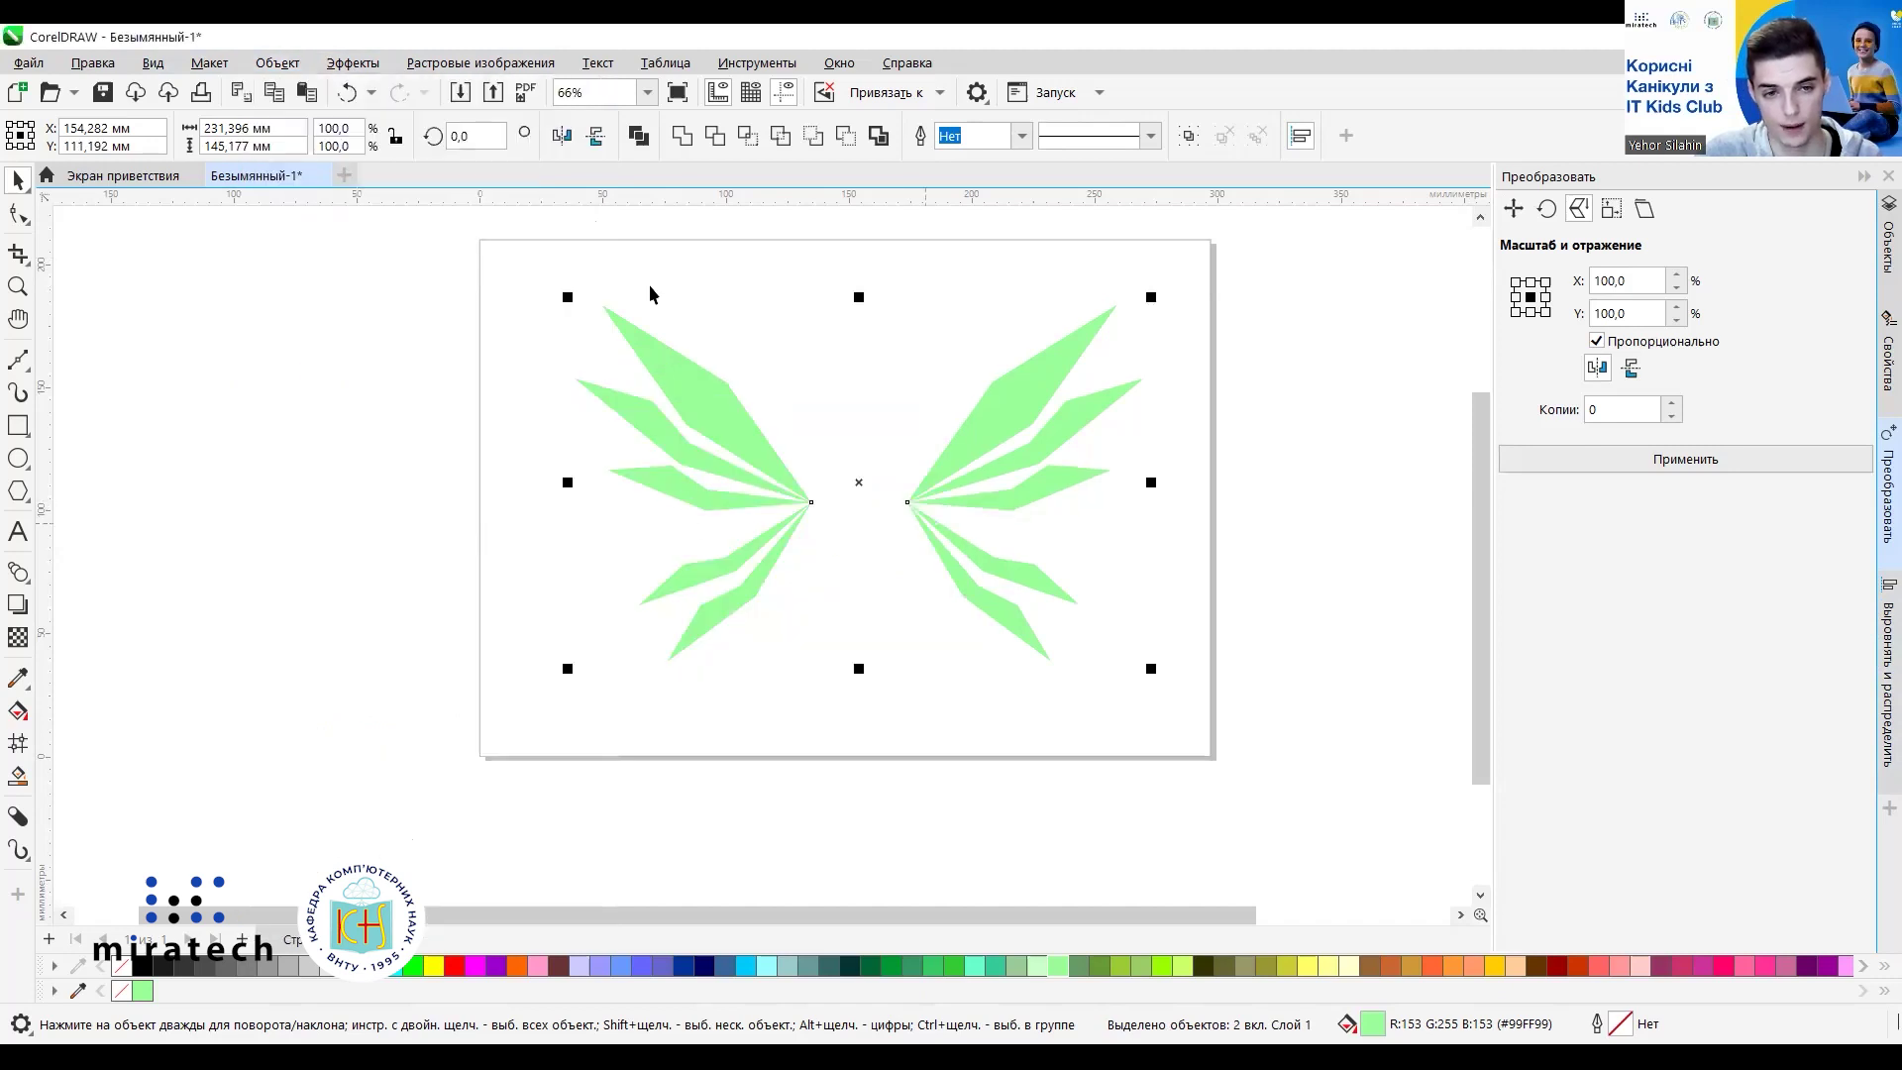
pyautogui.click(349, 92)
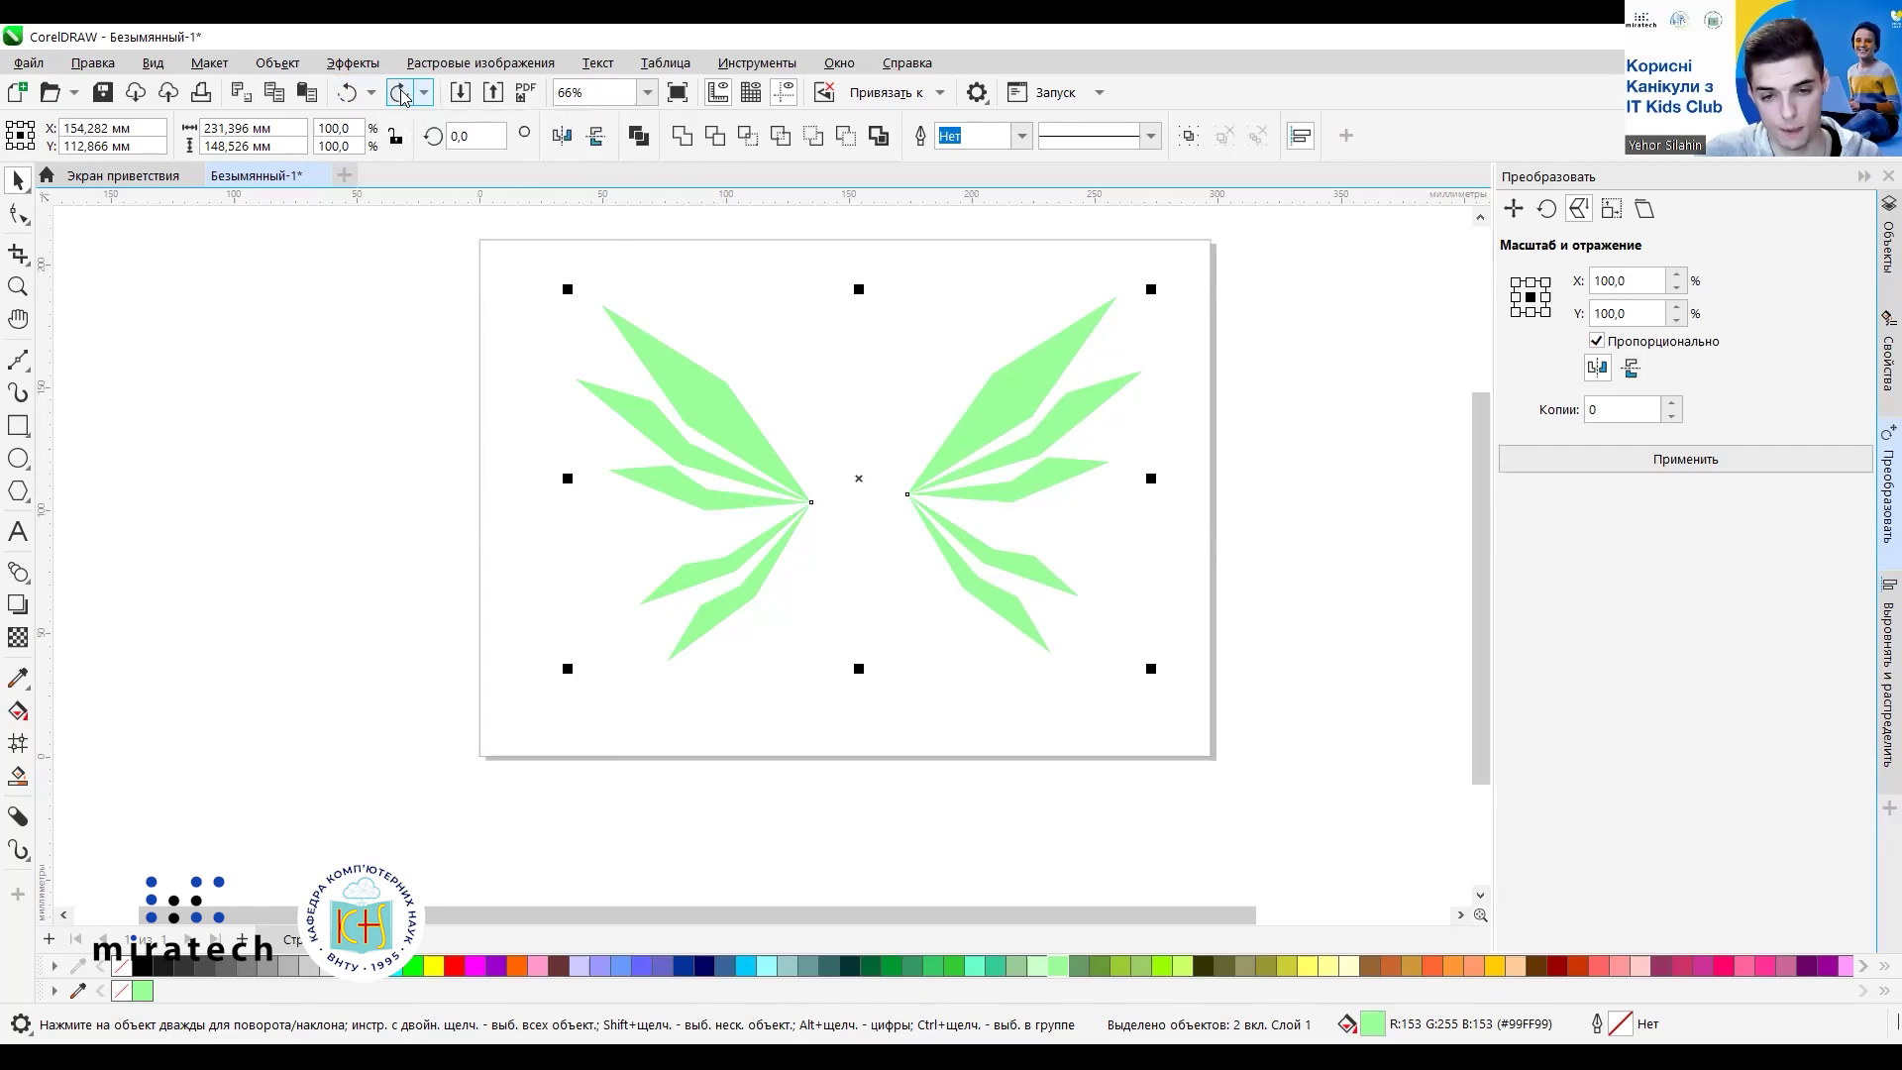
pyautogui.click(400, 92)
pyautogui.click(877, 568)
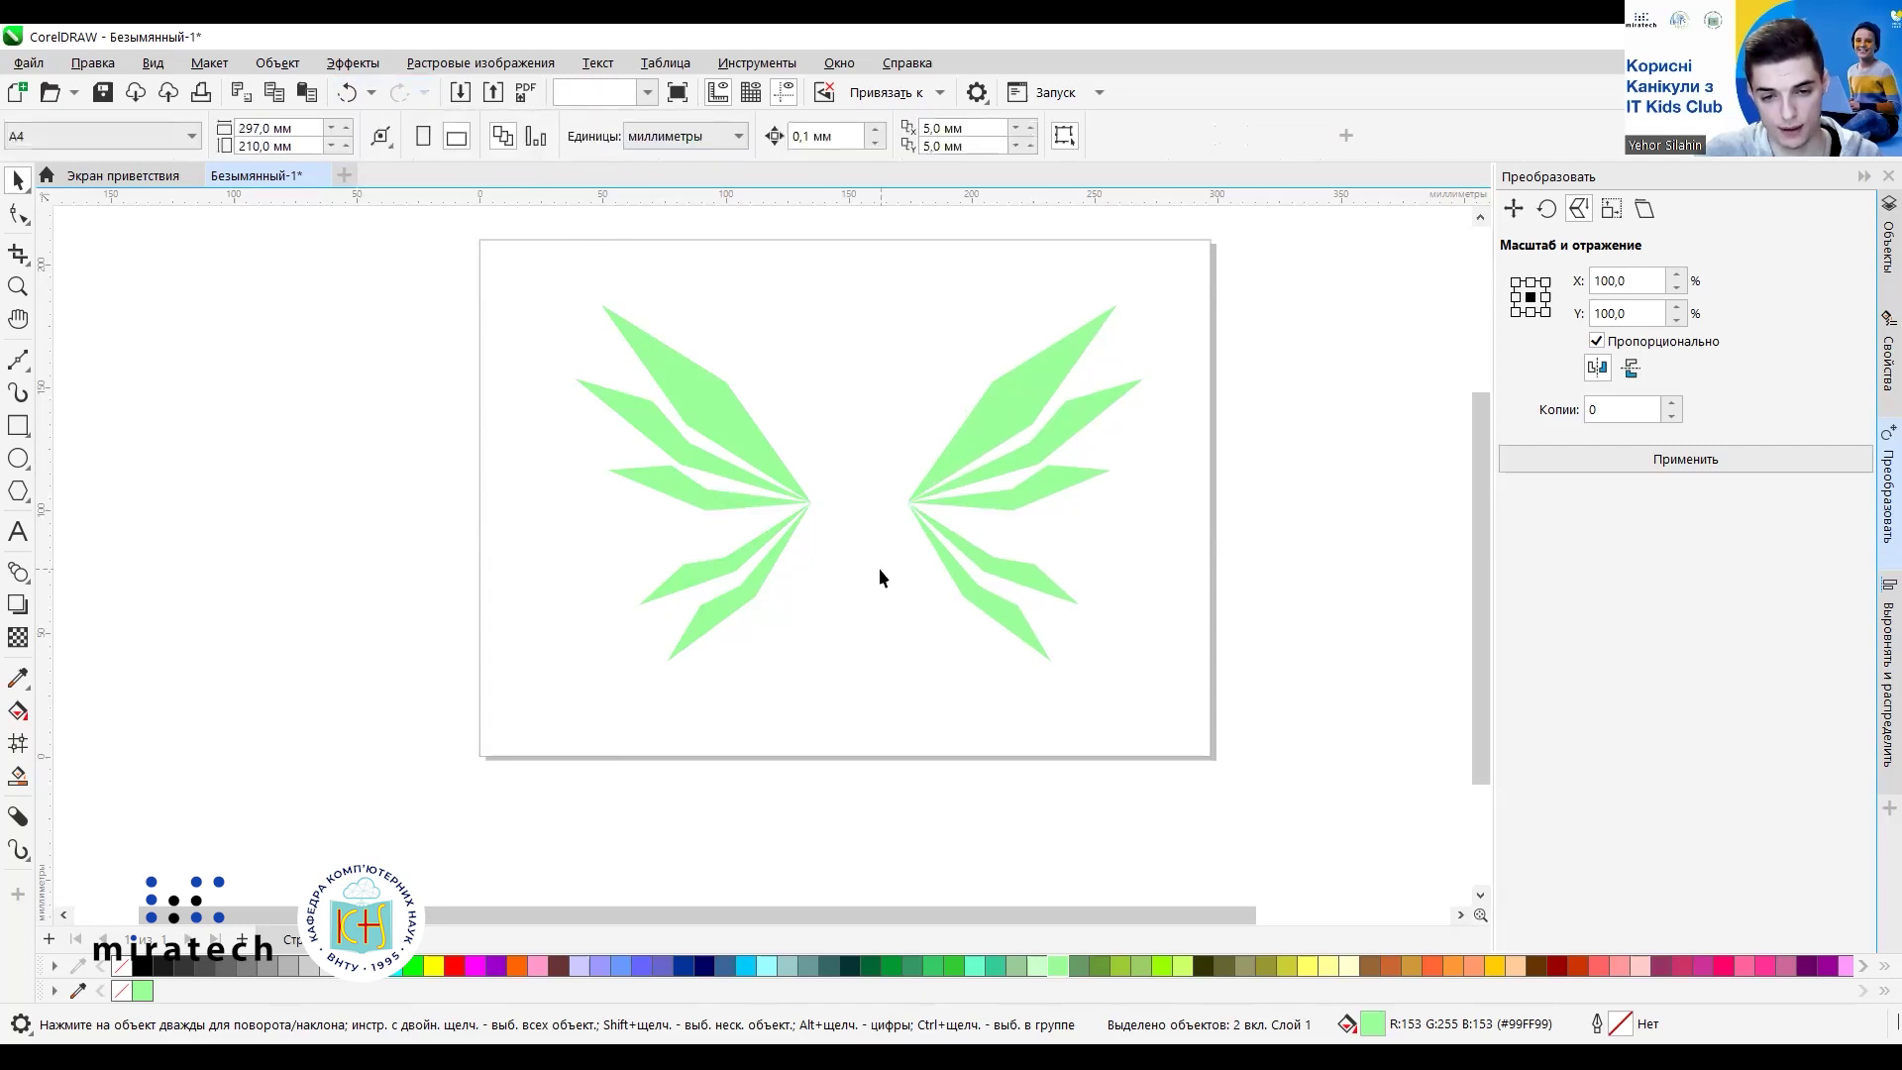
# Move the mirrored fan closer to the original, to about X 205.8 mm, at the same height.
pyautogui.click(955, 472)
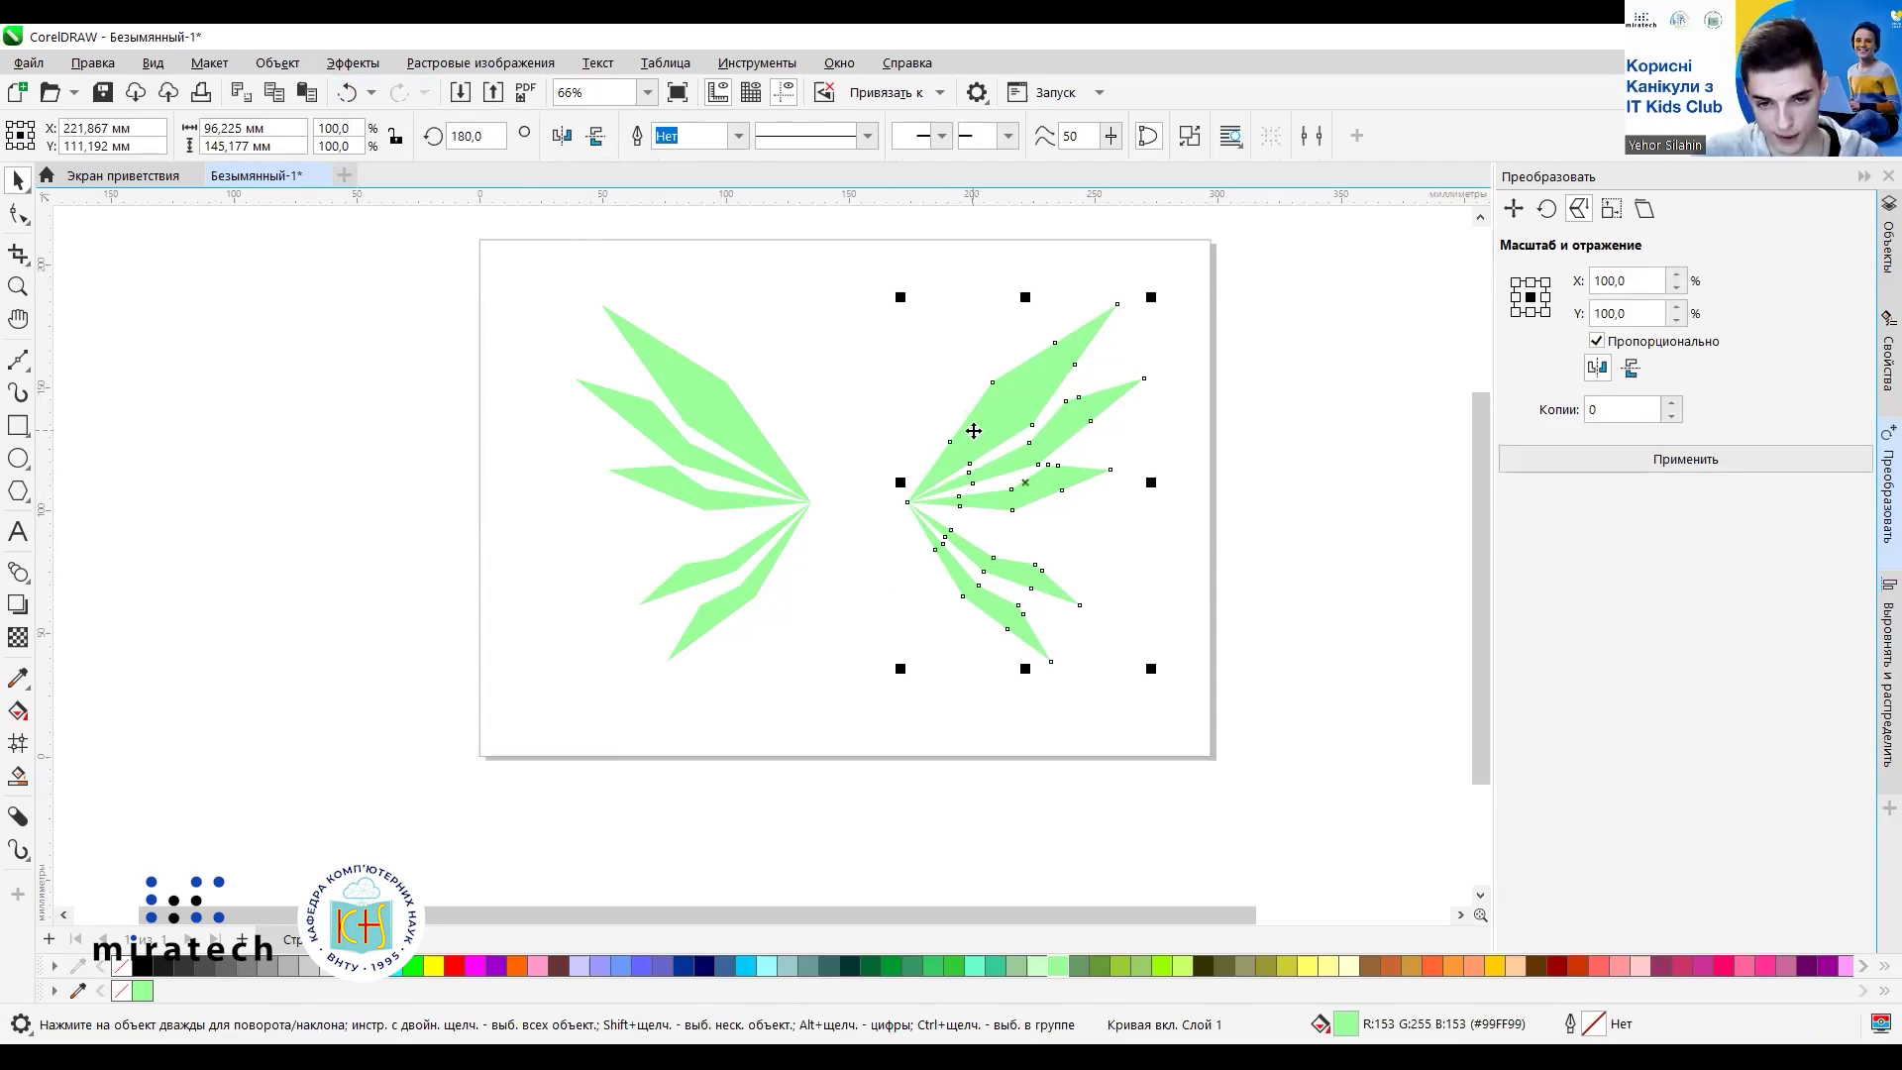
pyautogui.moveTo(975, 432); pyautogui.dragTo(942, 440)
pyautogui.scroll(3, 846, 550)
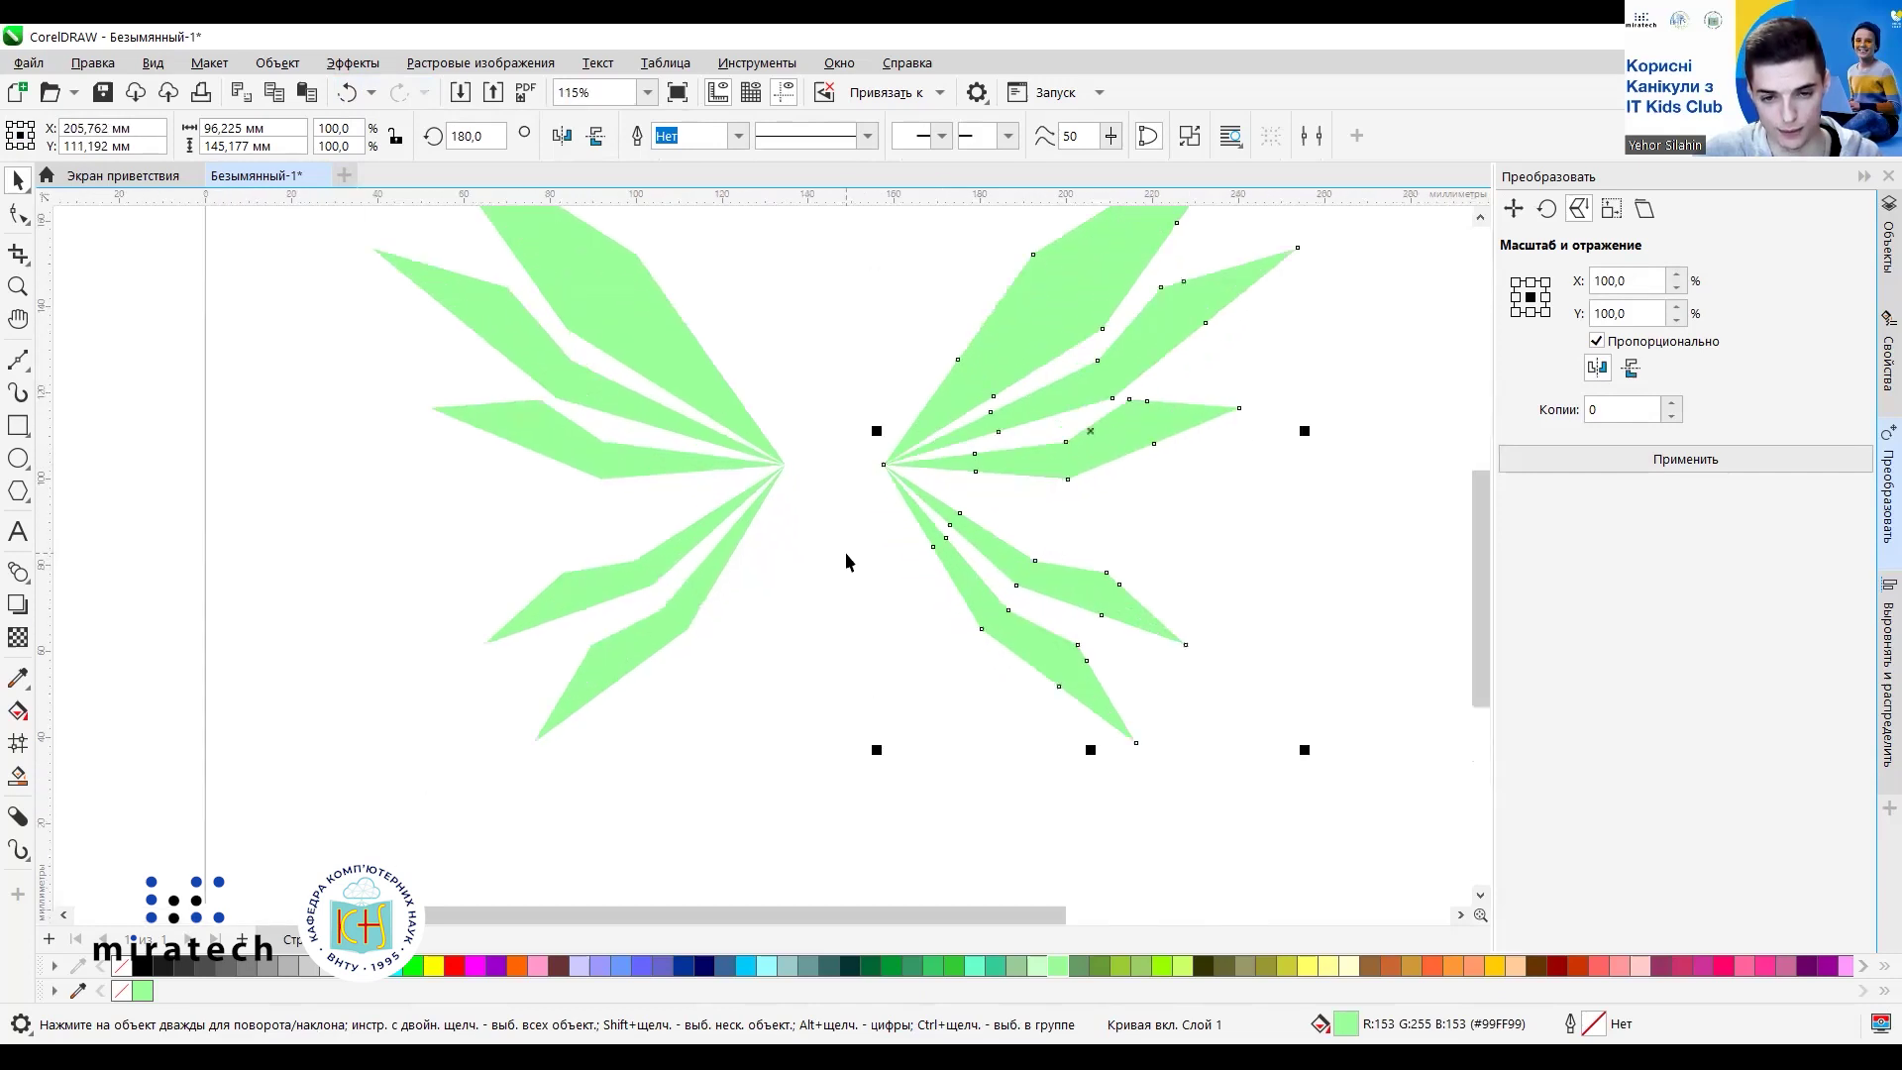
pyautogui.scroll(-3, 846, 551)
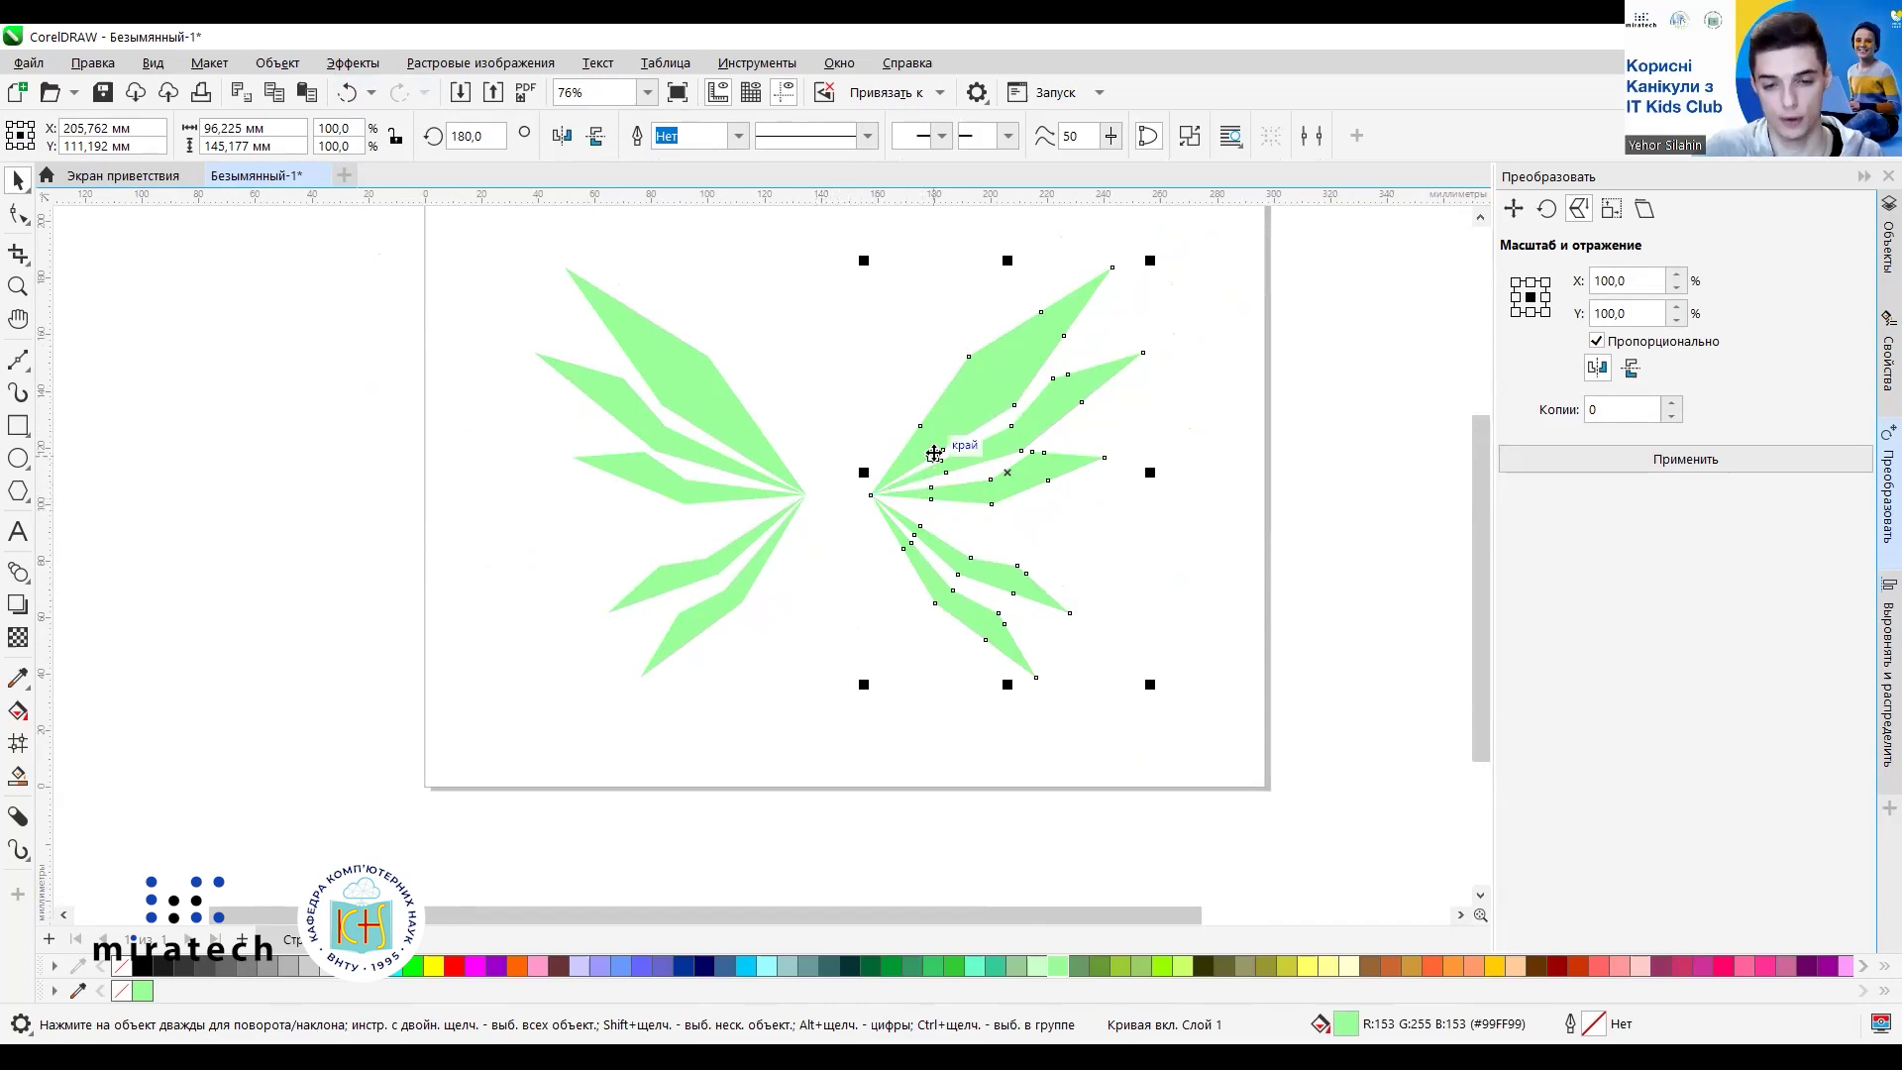
pyautogui.click(837, 575)
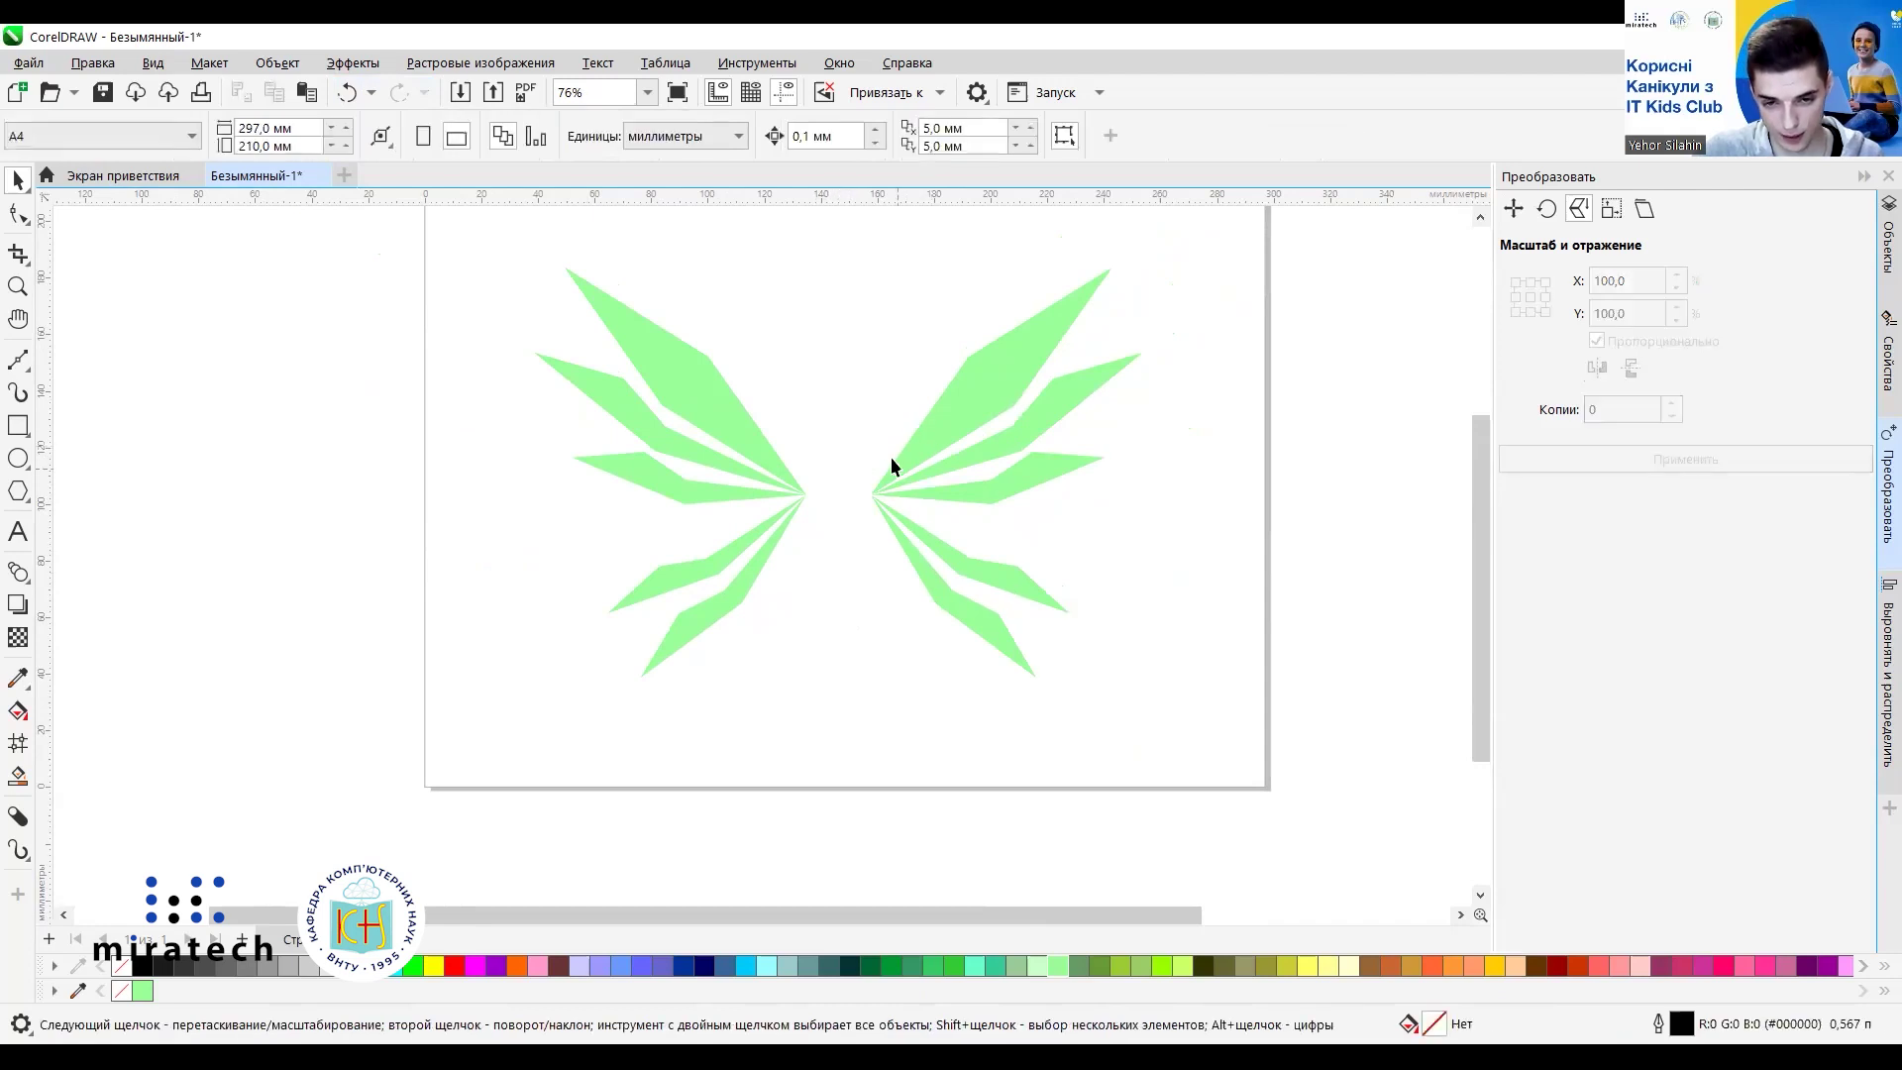
# Nudge the mirrored fan slightly up and inward, and realign both fans vertically by their centres.
pyautogui.moveTo(911, 449); pyautogui.dragTo(917, 444)
pyautogui.click(854, 650)
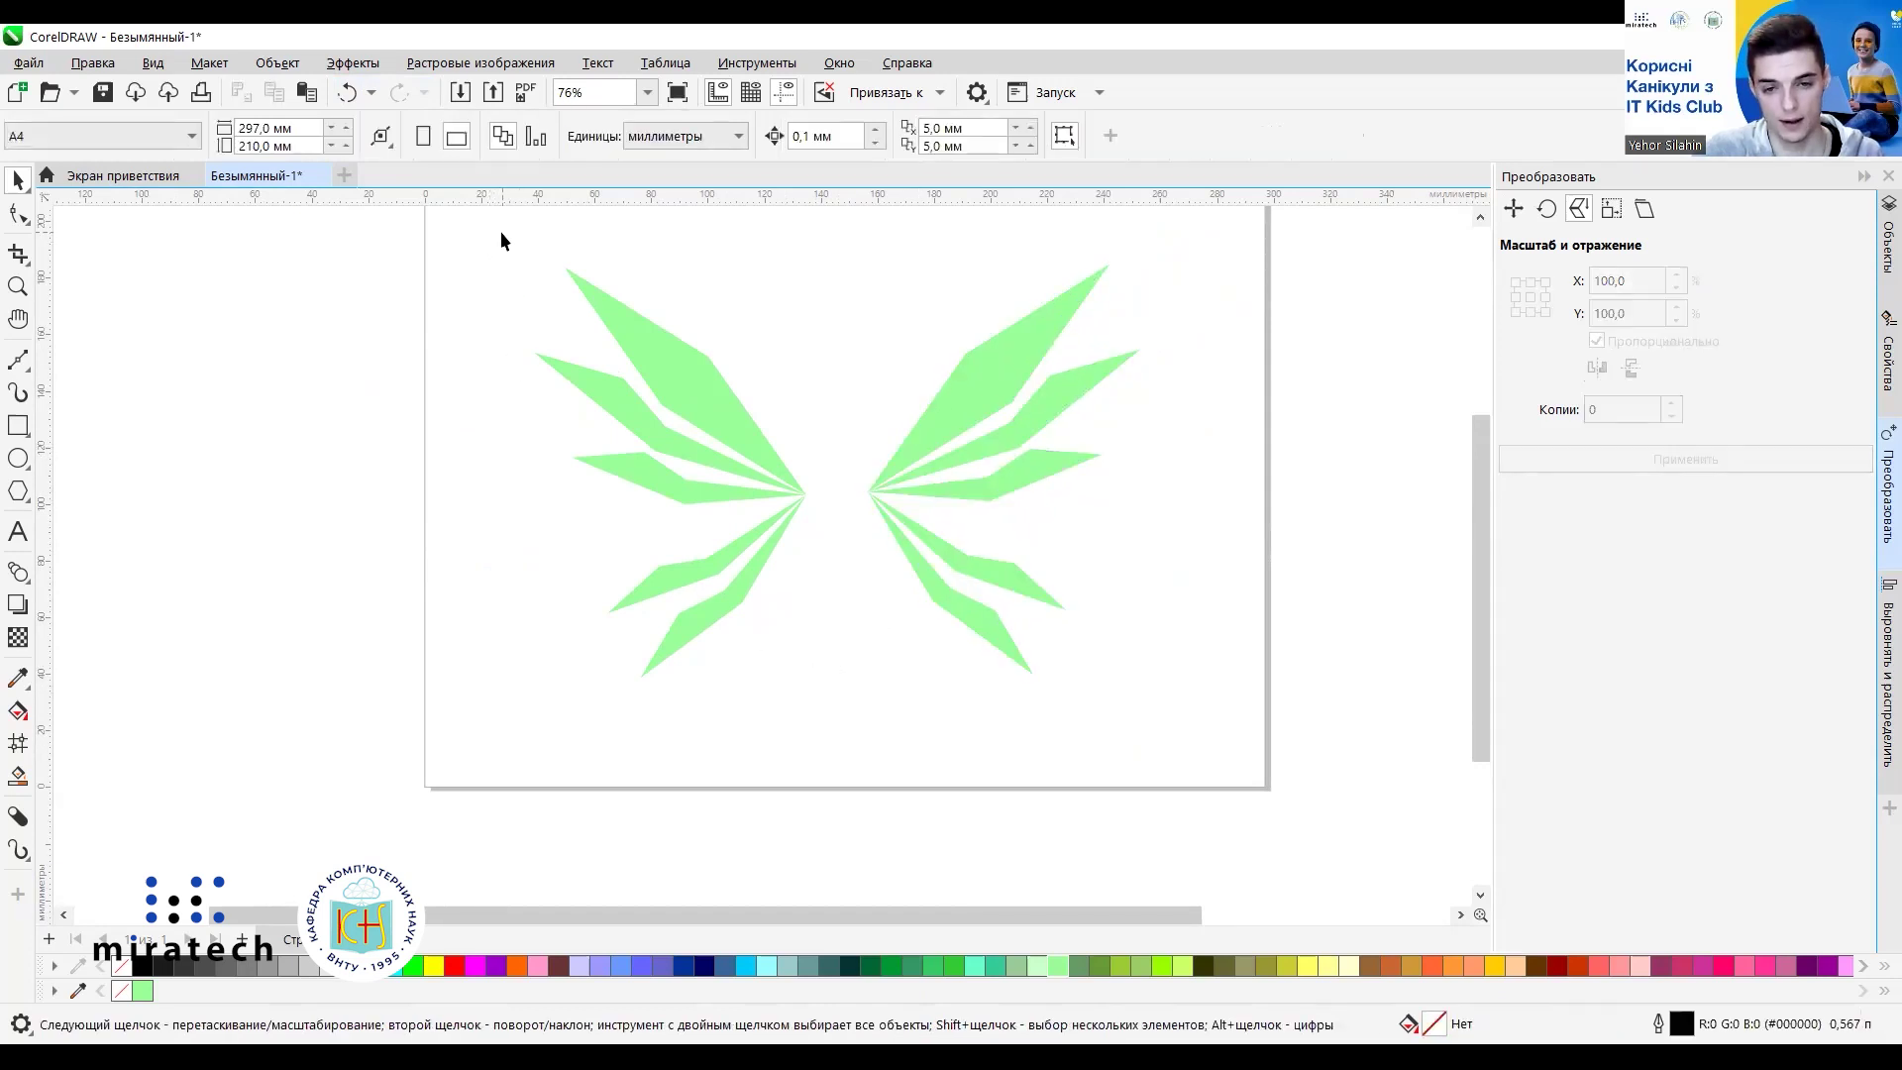
pyautogui.moveTo(1085, 608); pyautogui.dragTo(1168, 722)
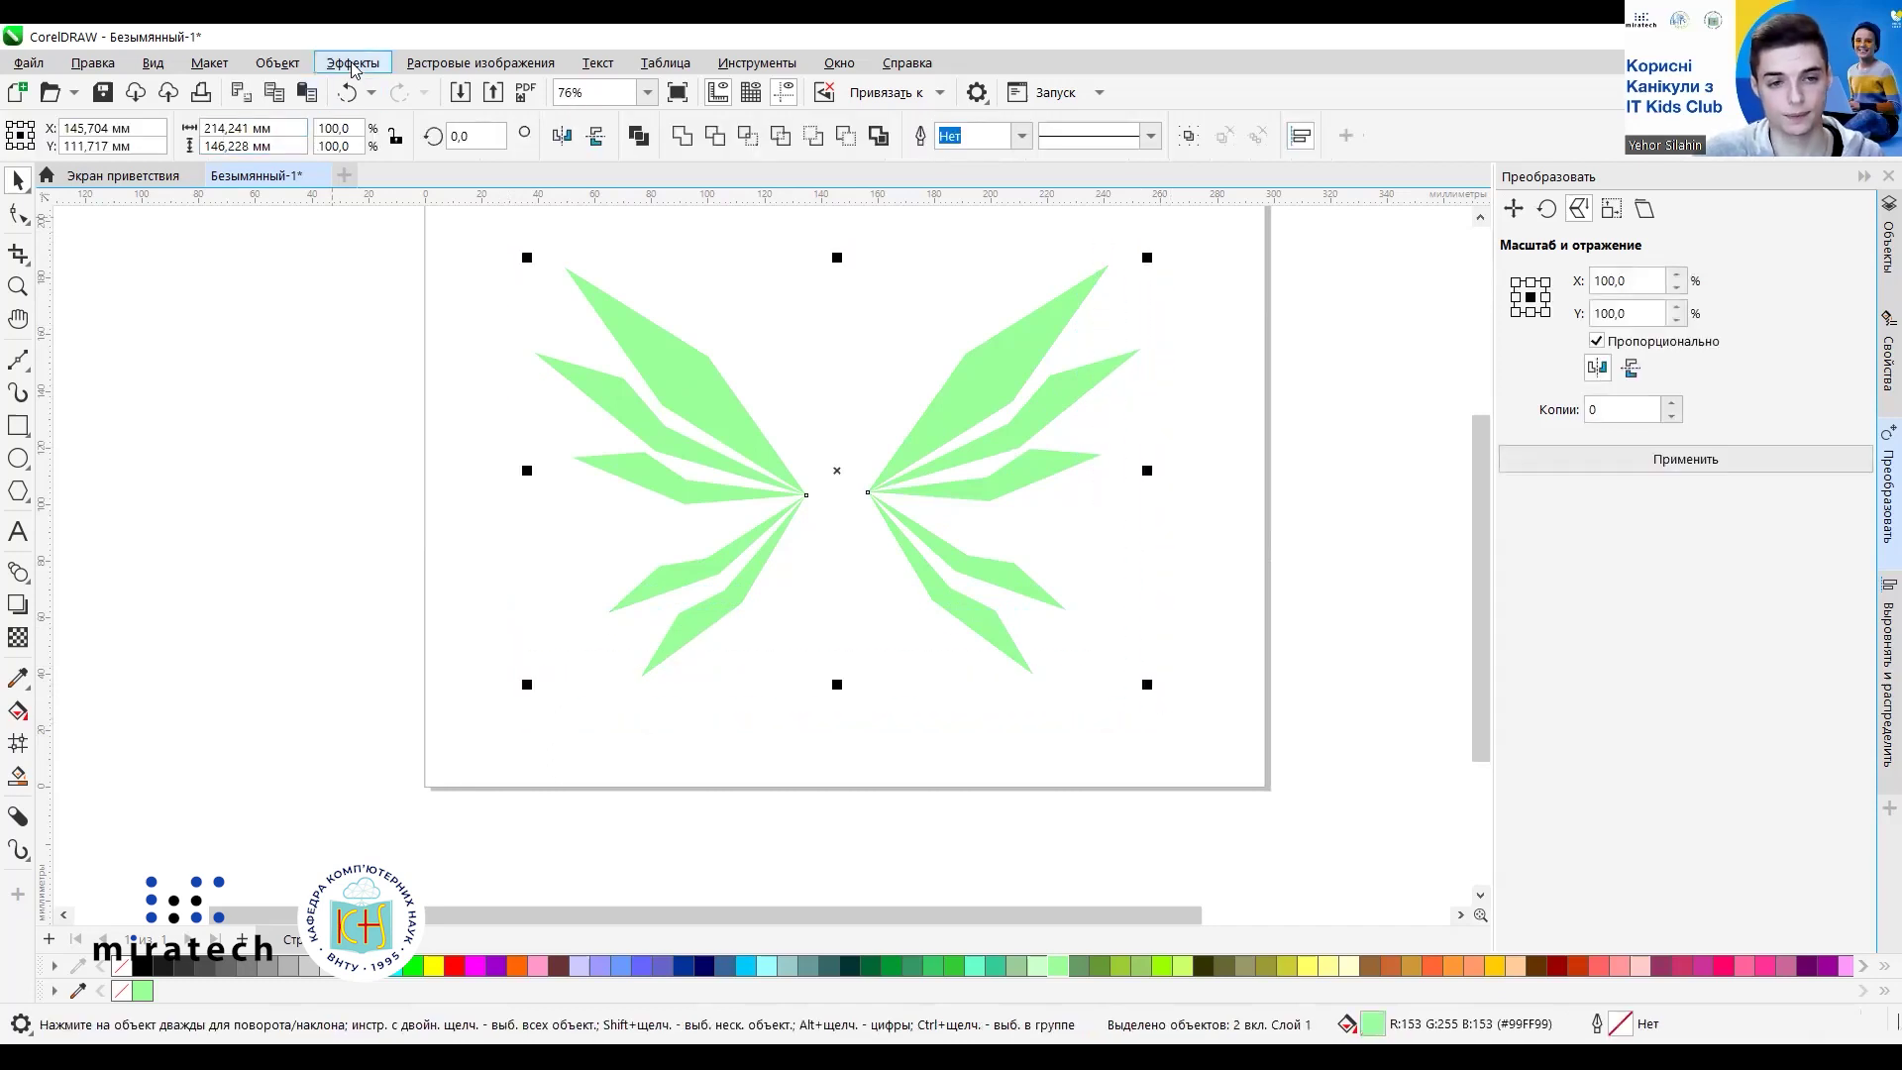
pyautogui.click(286, 64)
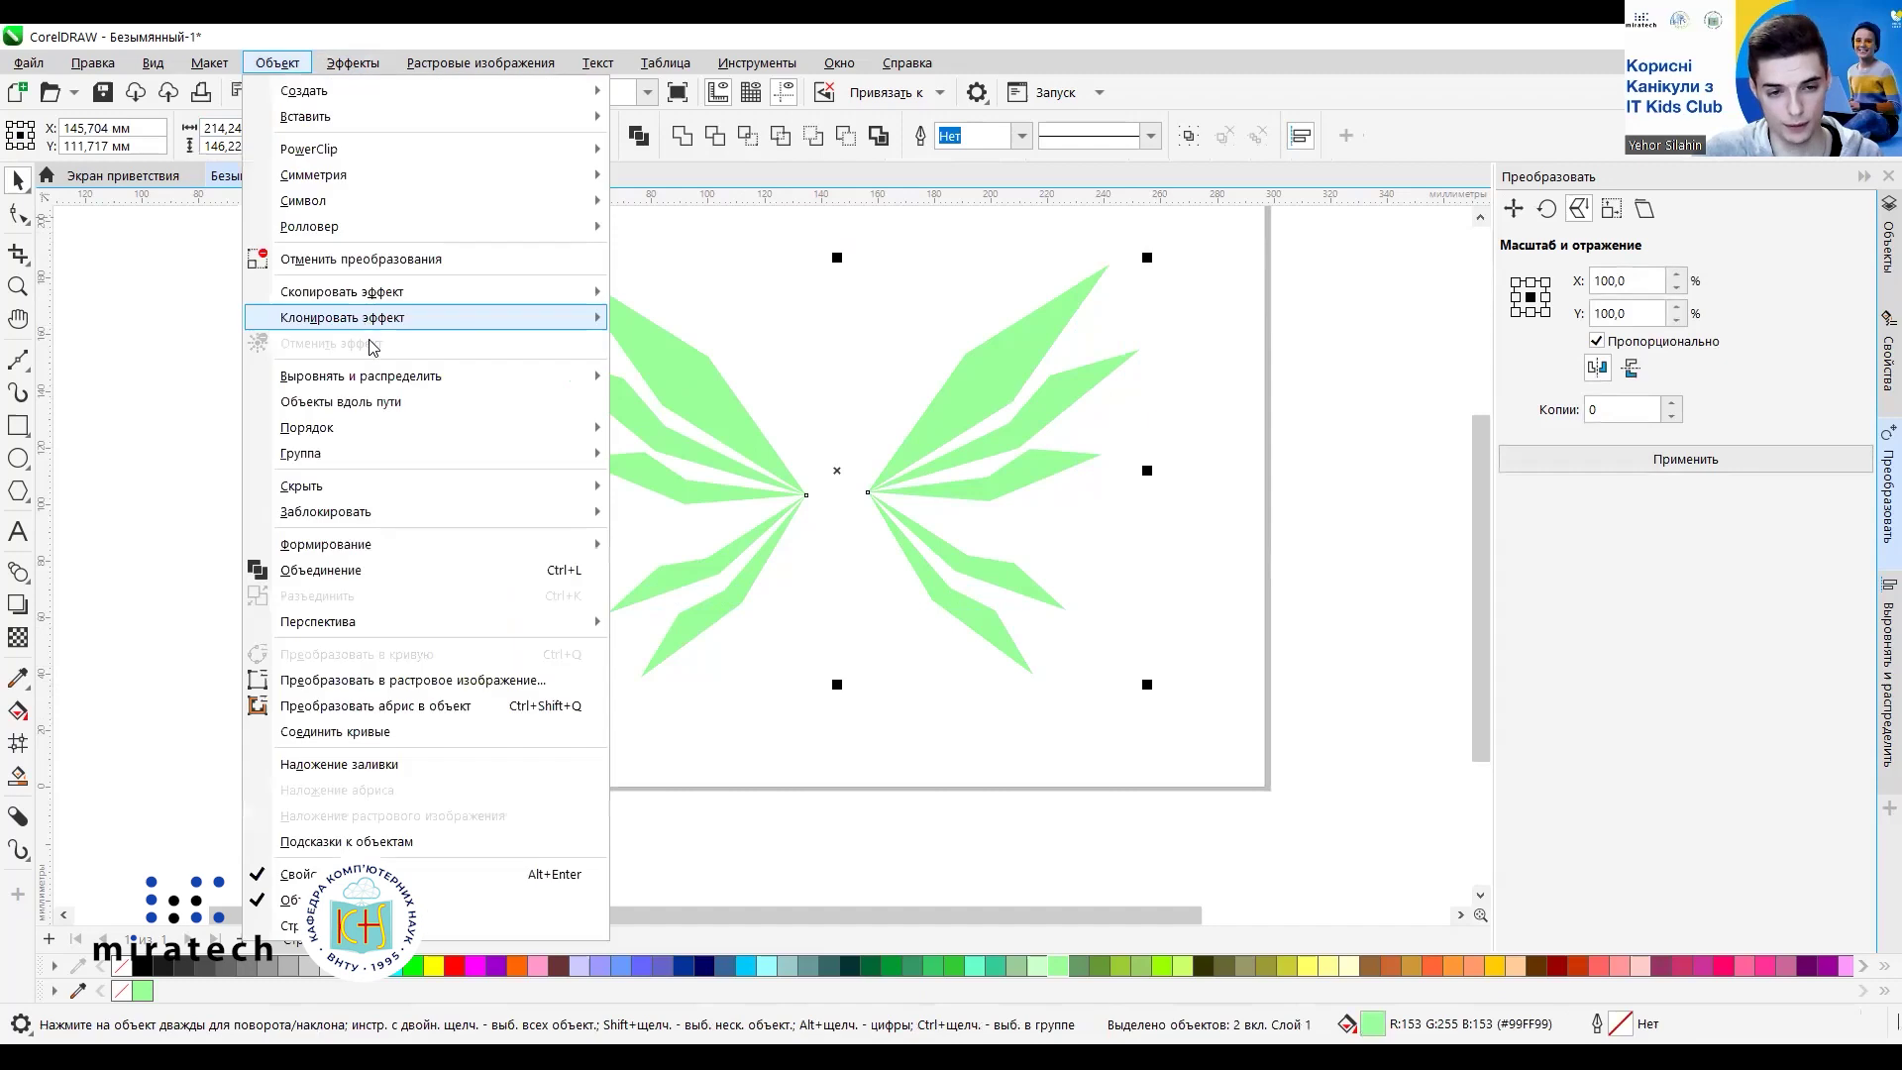
pyautogui.moveTo(370, 381)
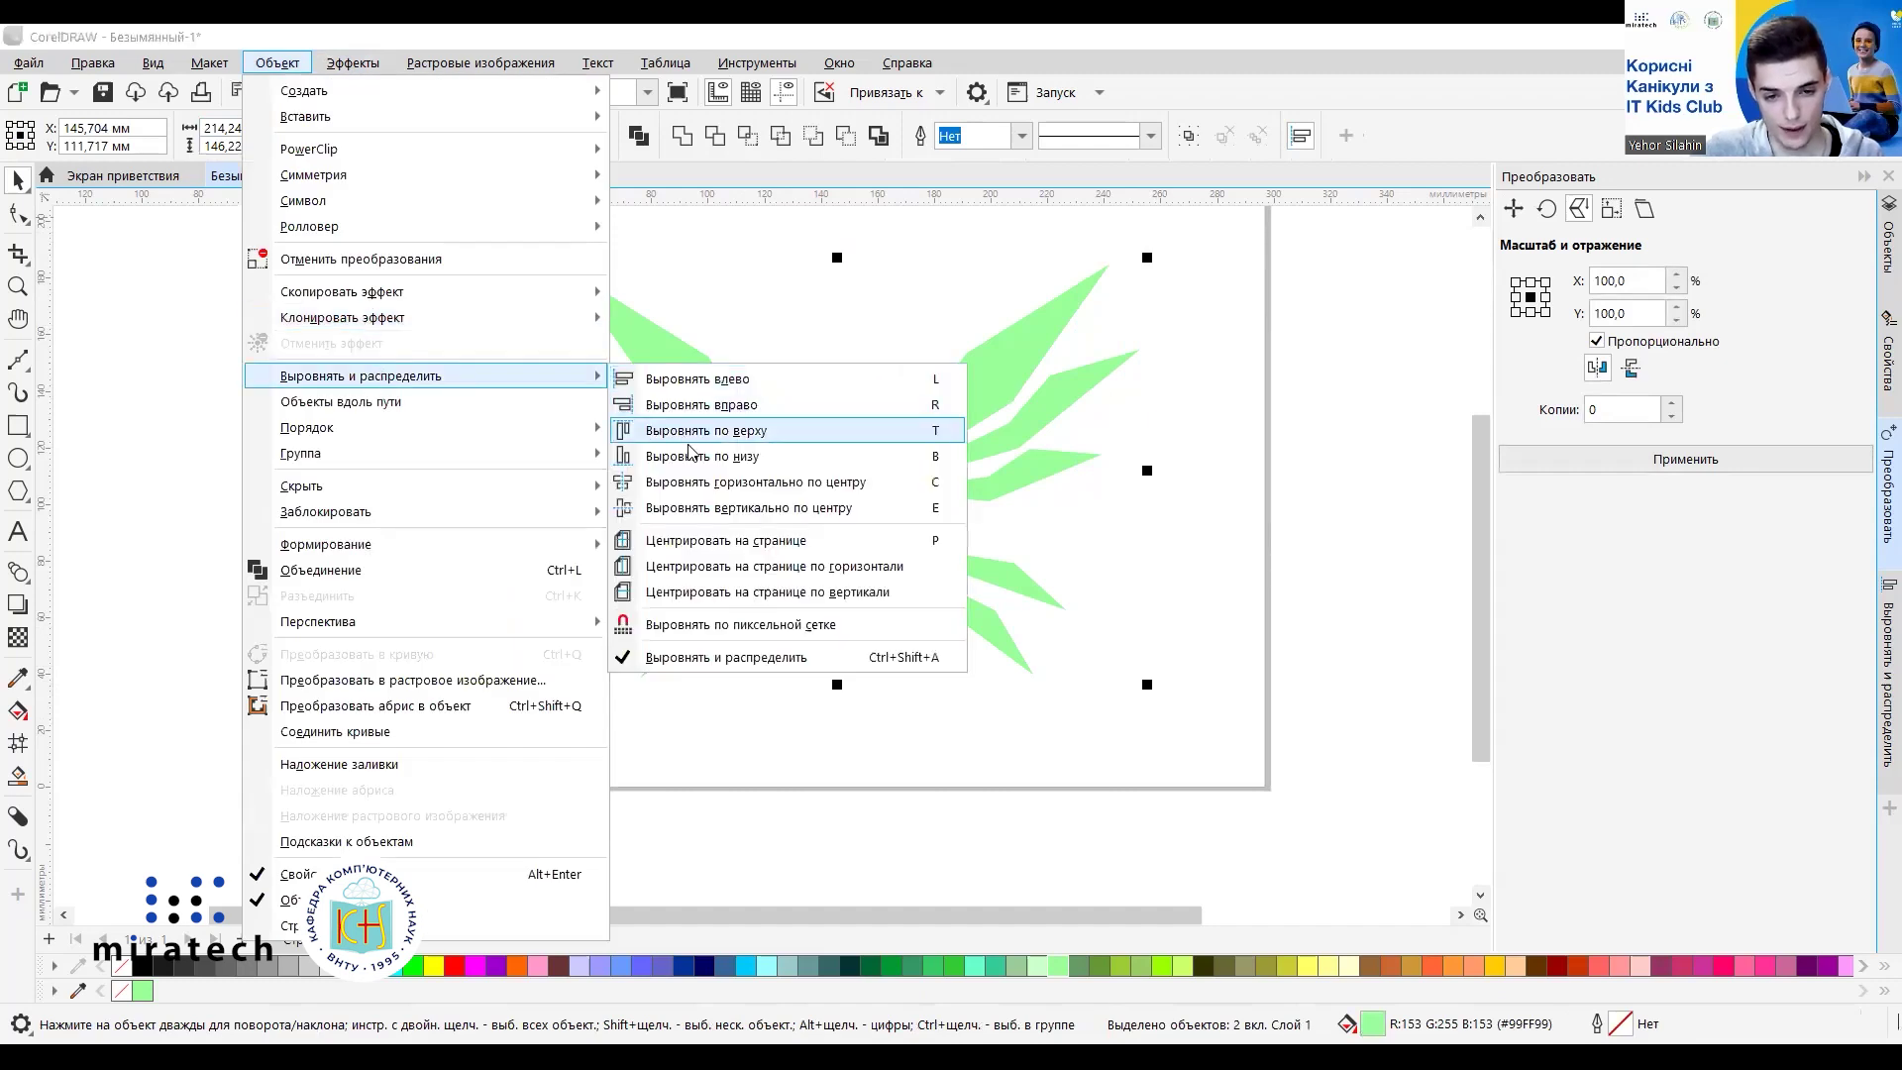
pyautogui.click(708, 507)
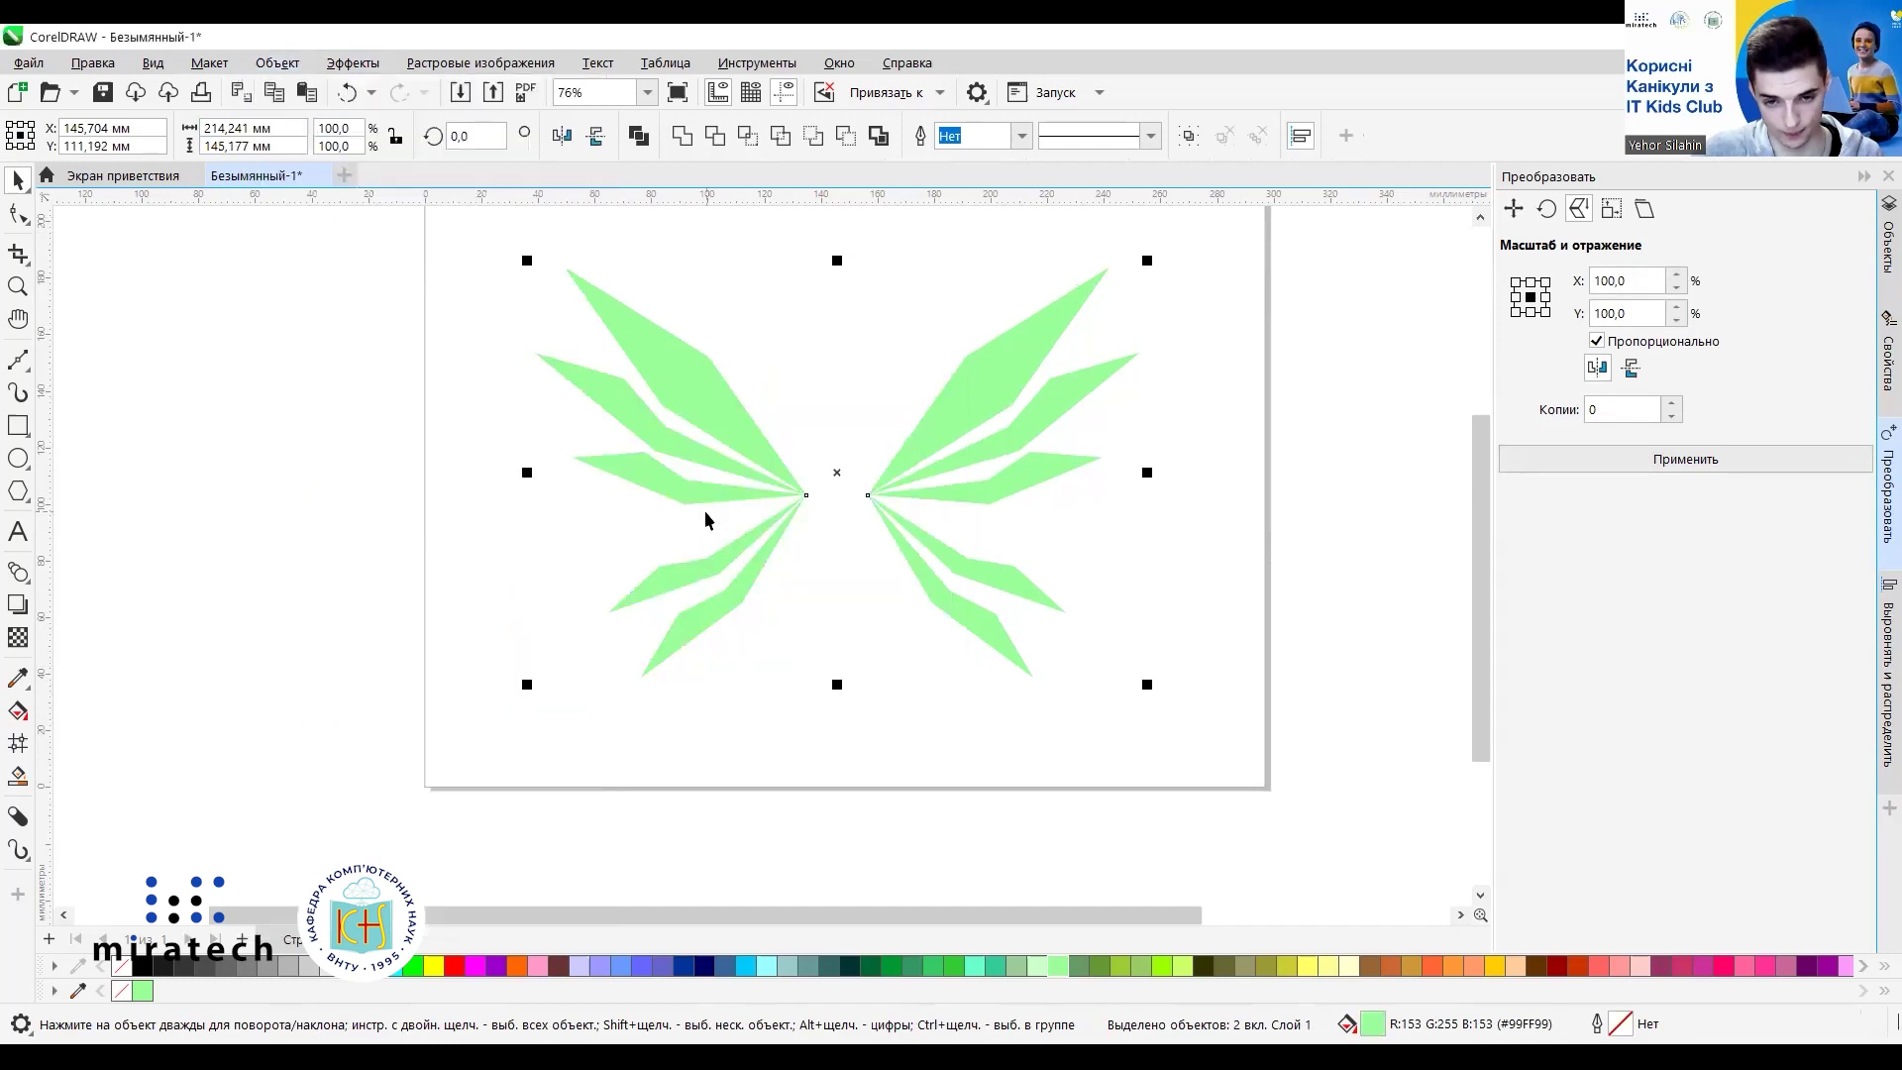
pyautogui.click(1169, 550)
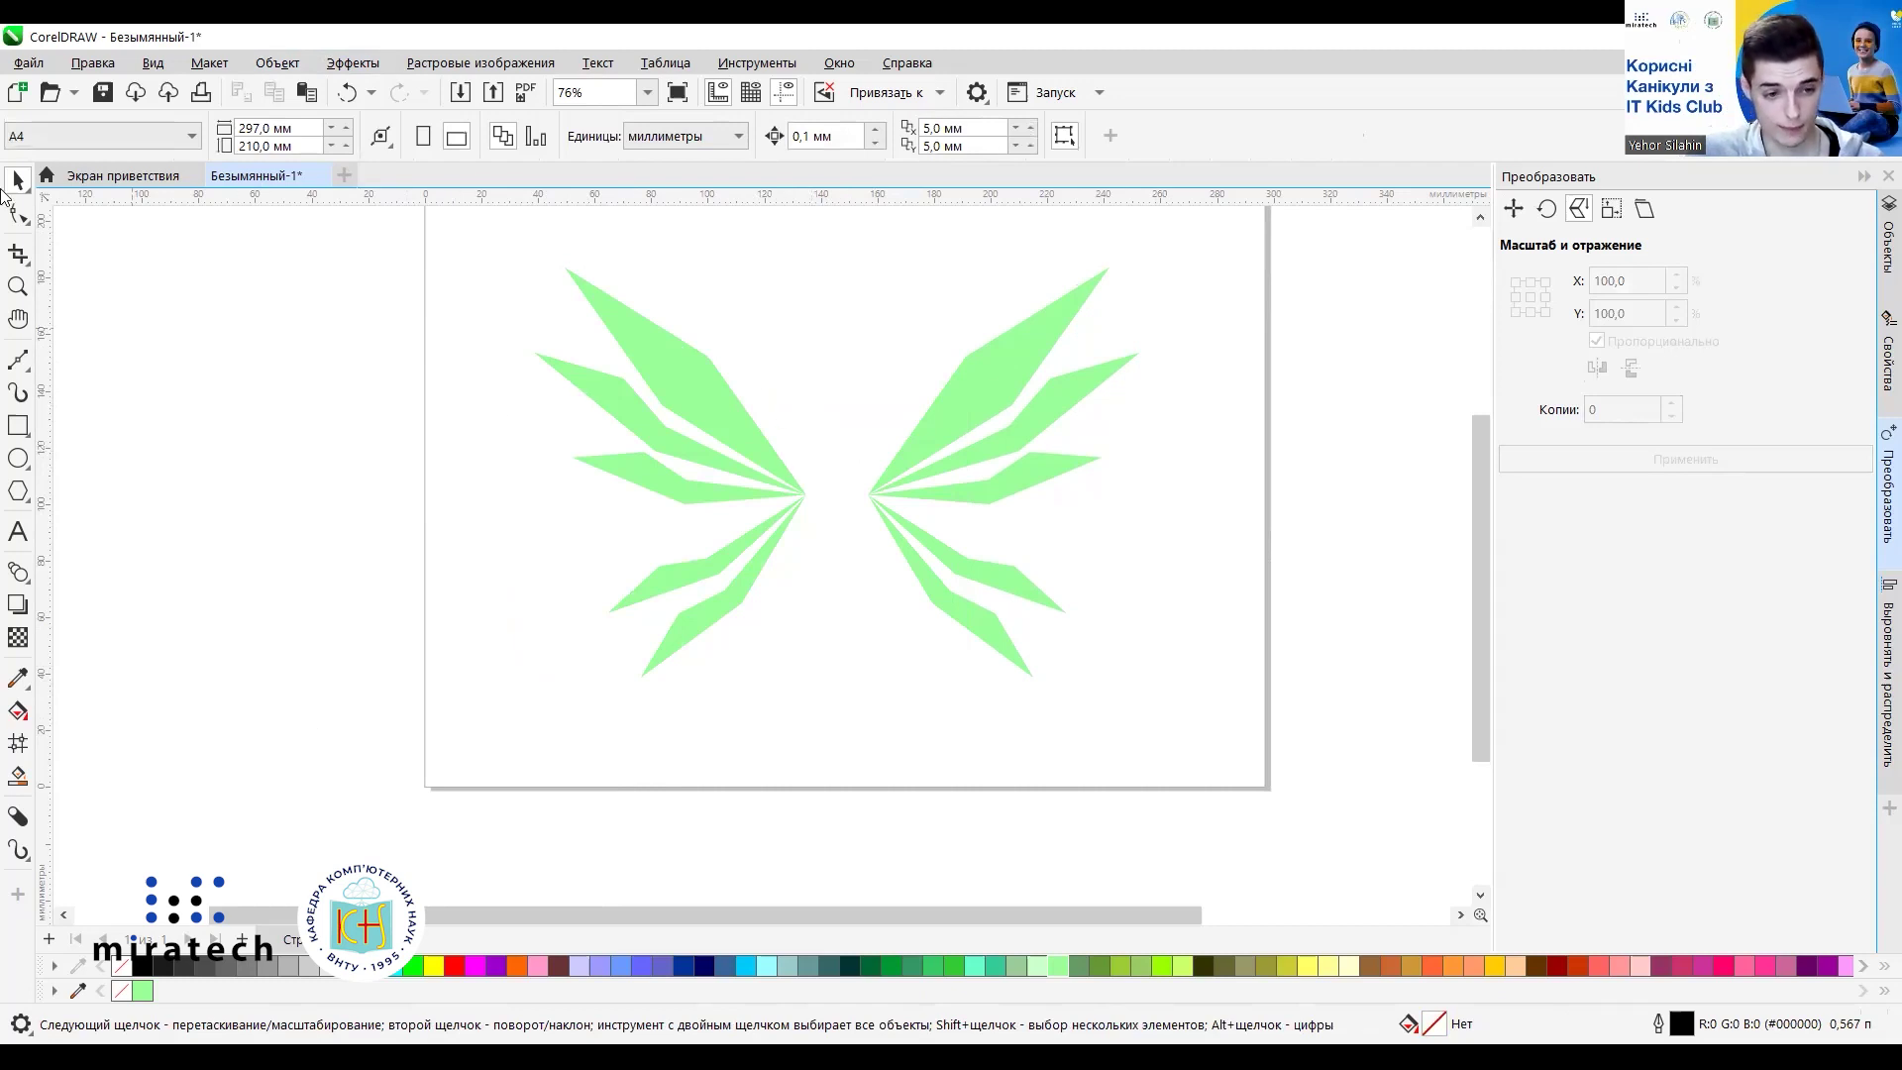
# Draw a paragraph text frame about 25 × 103 mm between the two fans and set its font size to 24 pt.
pyautogui.click(18, 535)
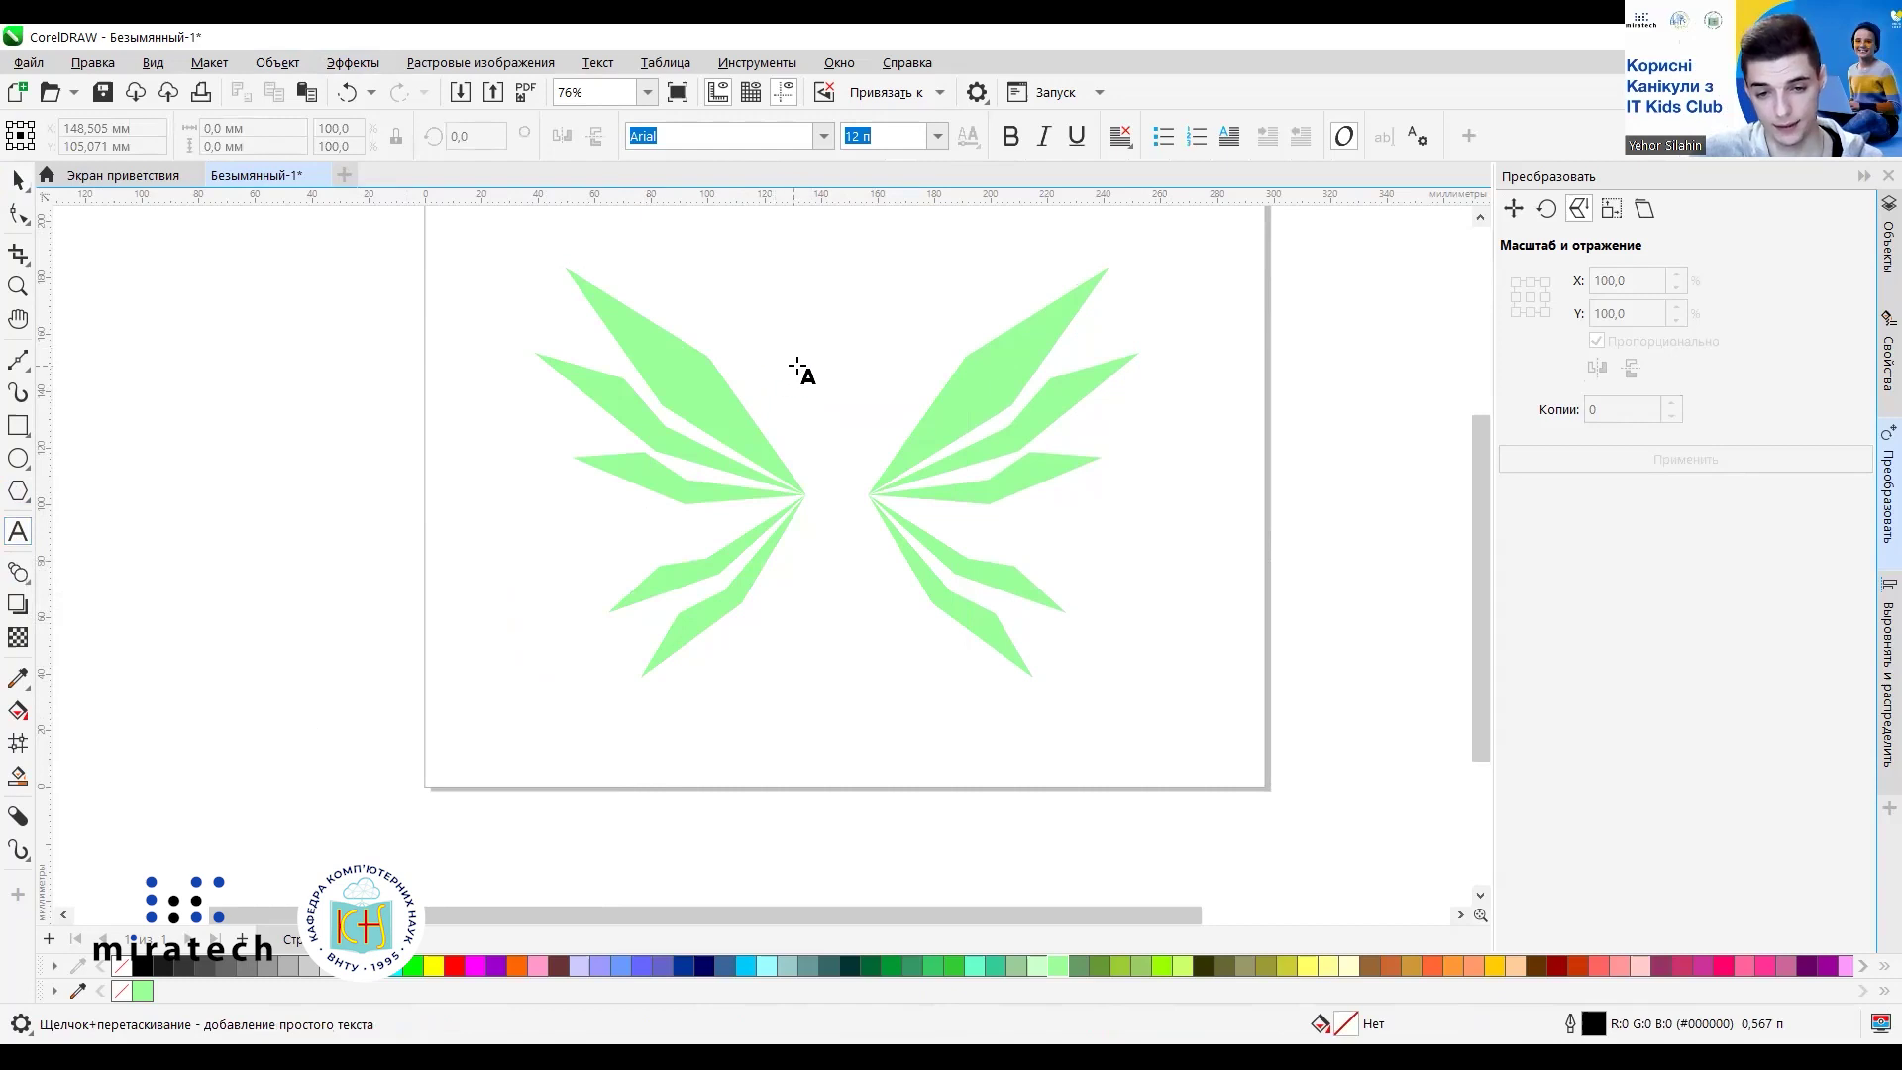
pyautogui.moveTo(801, 355); pyautogui.dragTo(872, 645)
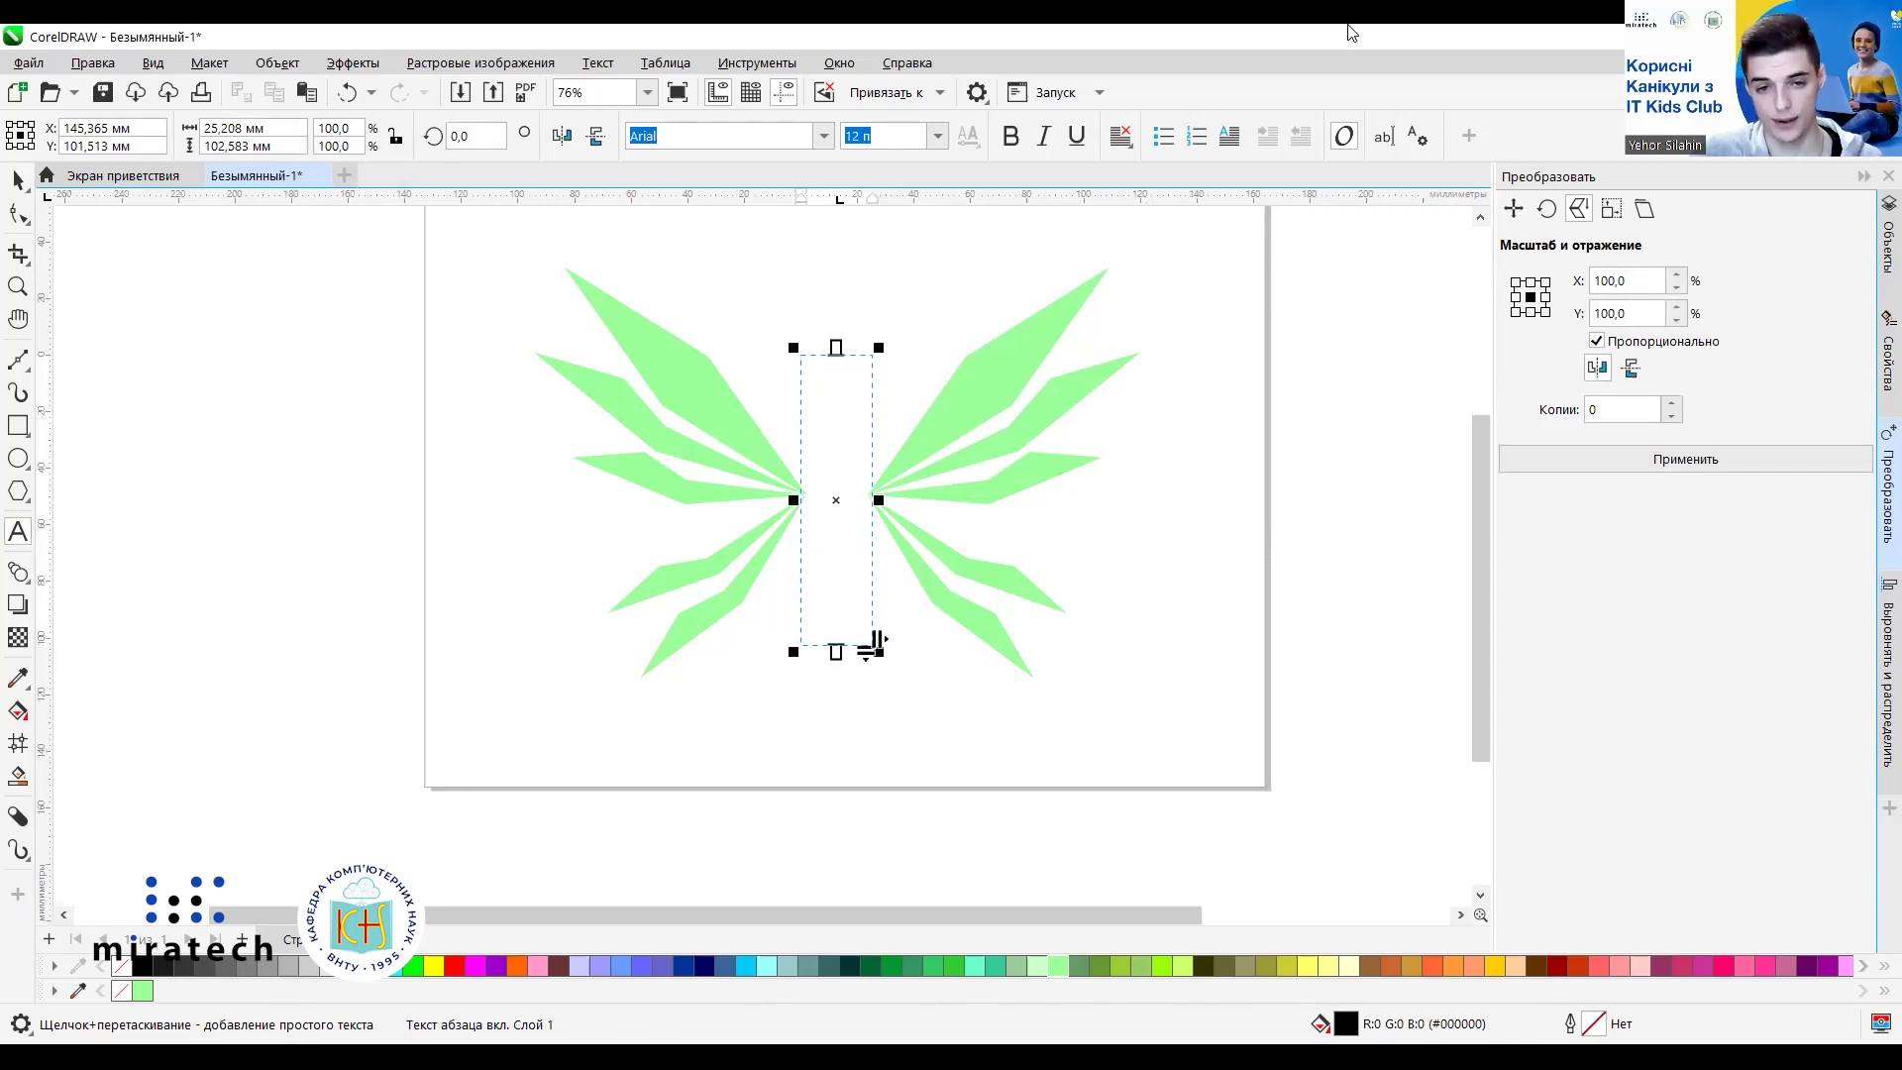
pyautogui.click(938, 135)
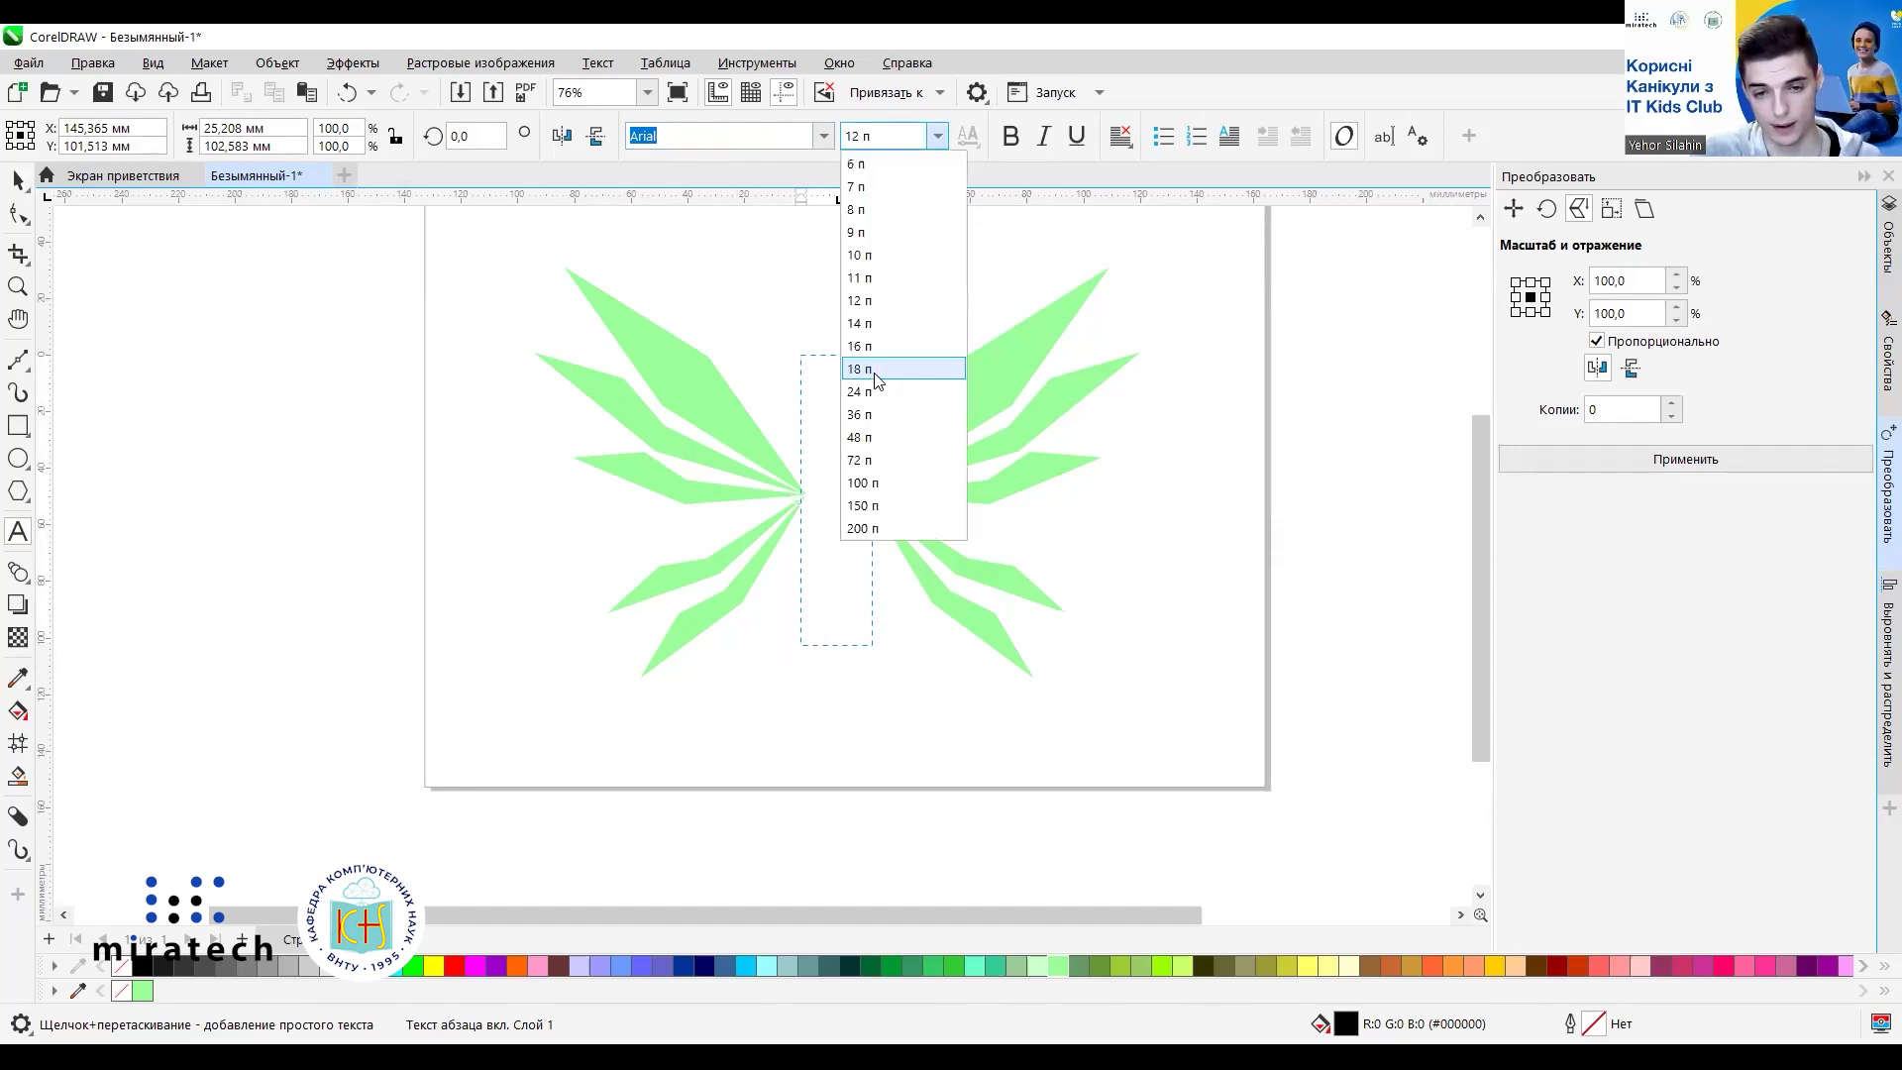
pyautogui.click(860, 392)
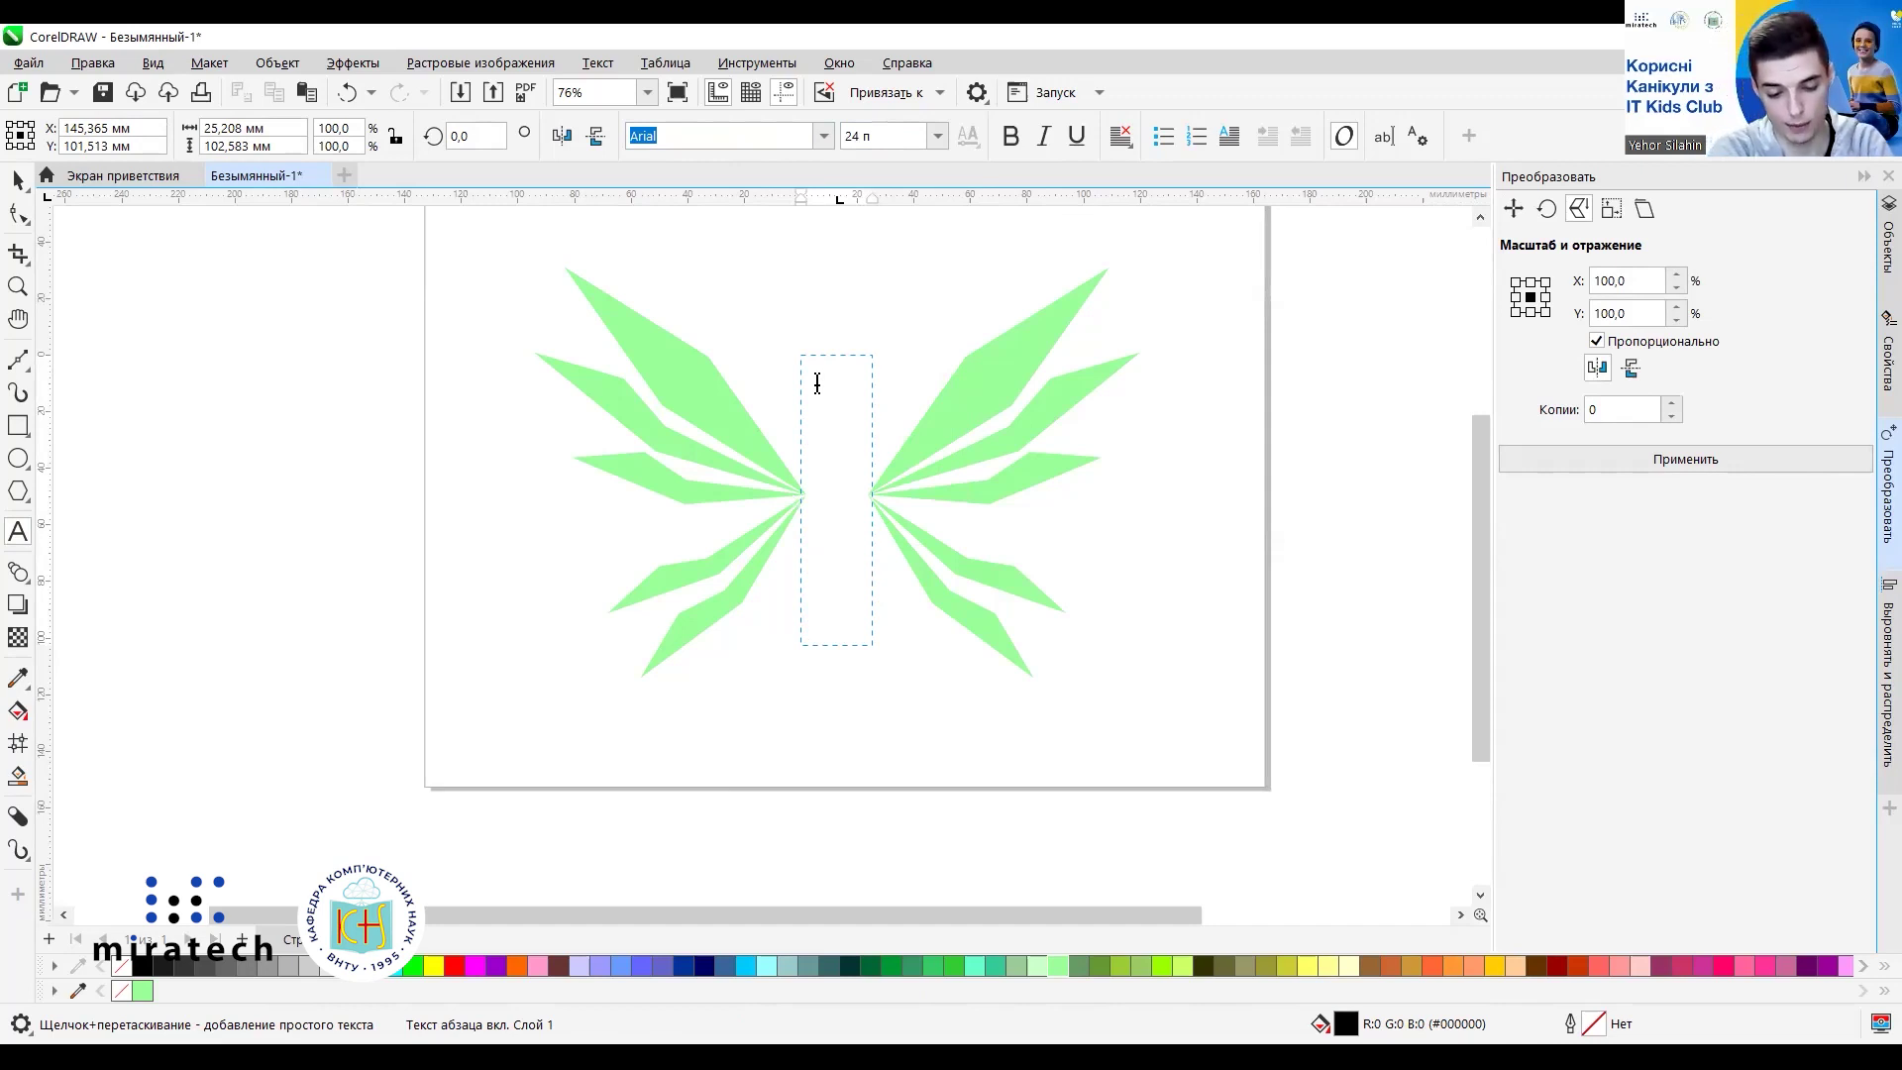
# Enter THE and LIFE on consecutive lines in the text frame, then a blank line and OF.
pyautogui.write('THE')
pyautogui.press('Return')
pyautogui.write('L')
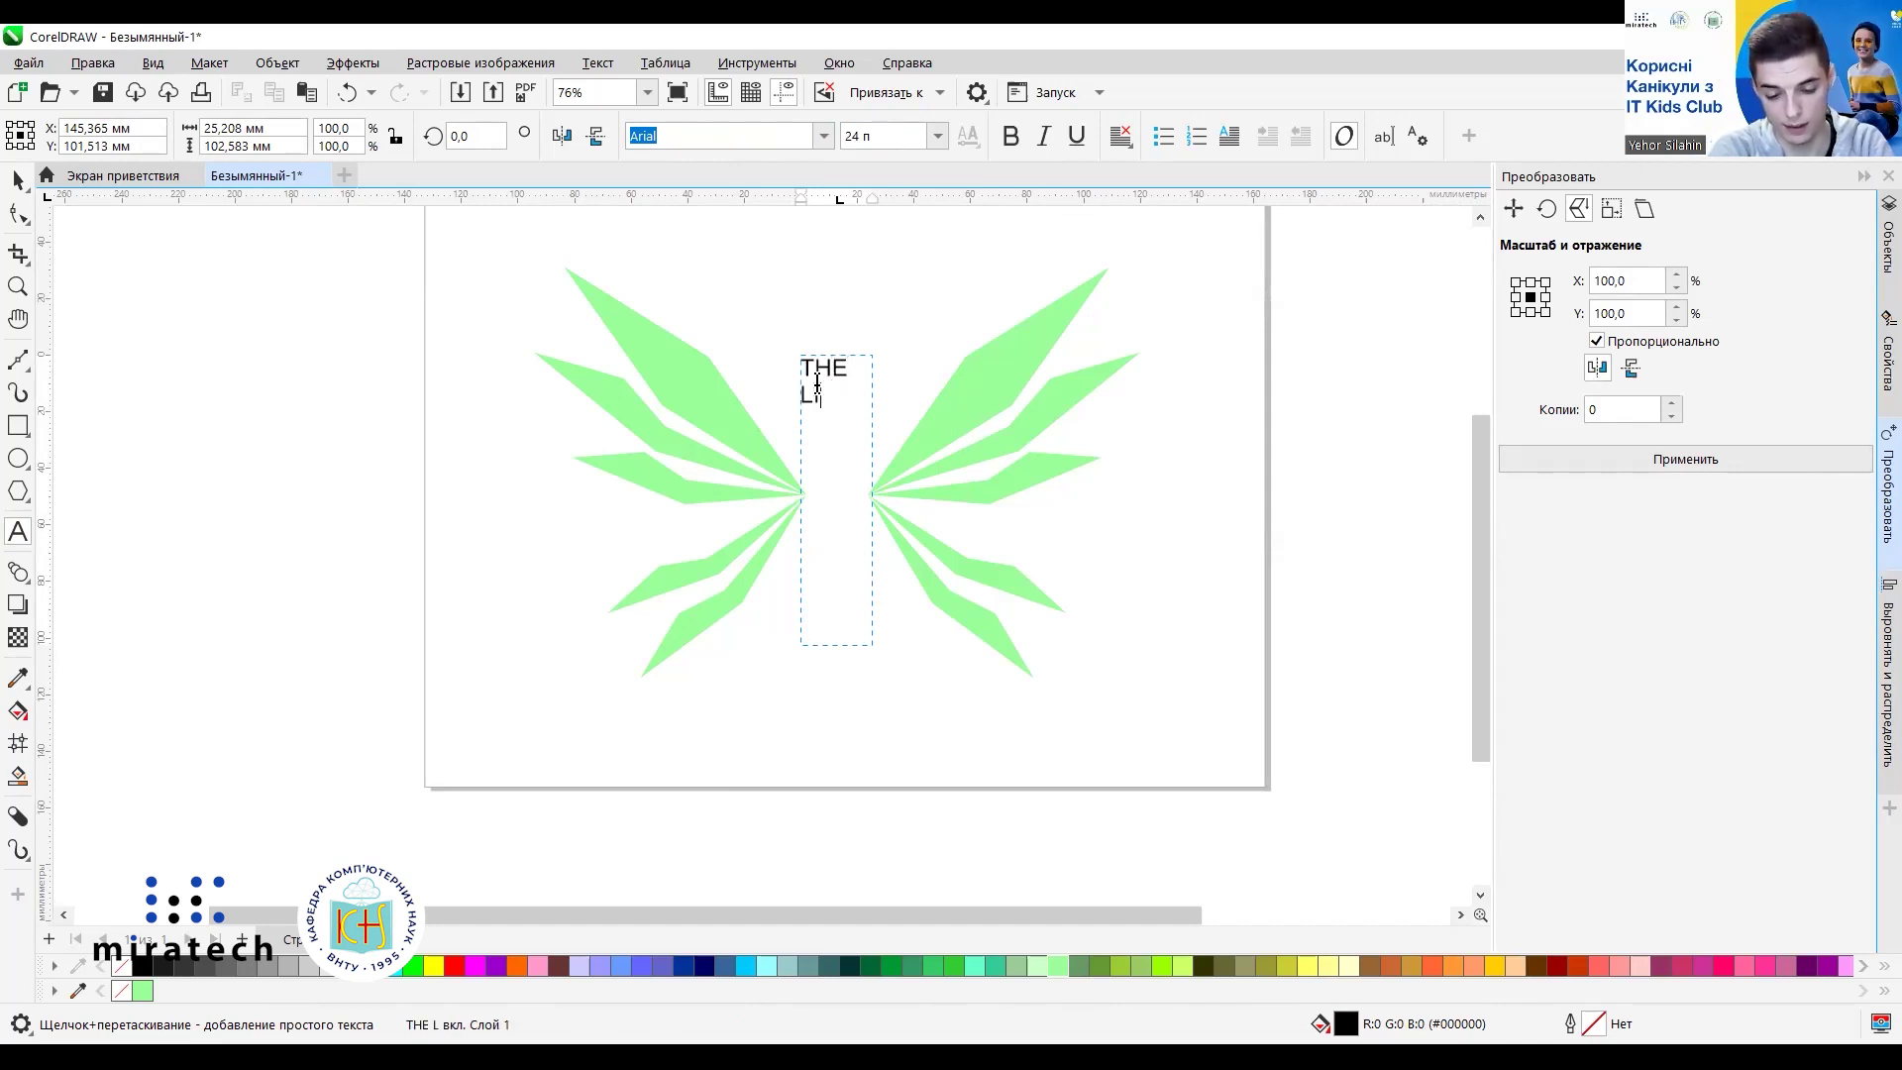
pyautogui.write('IFE')
pyautogui.press('Return')
pyautogui.press('Return')
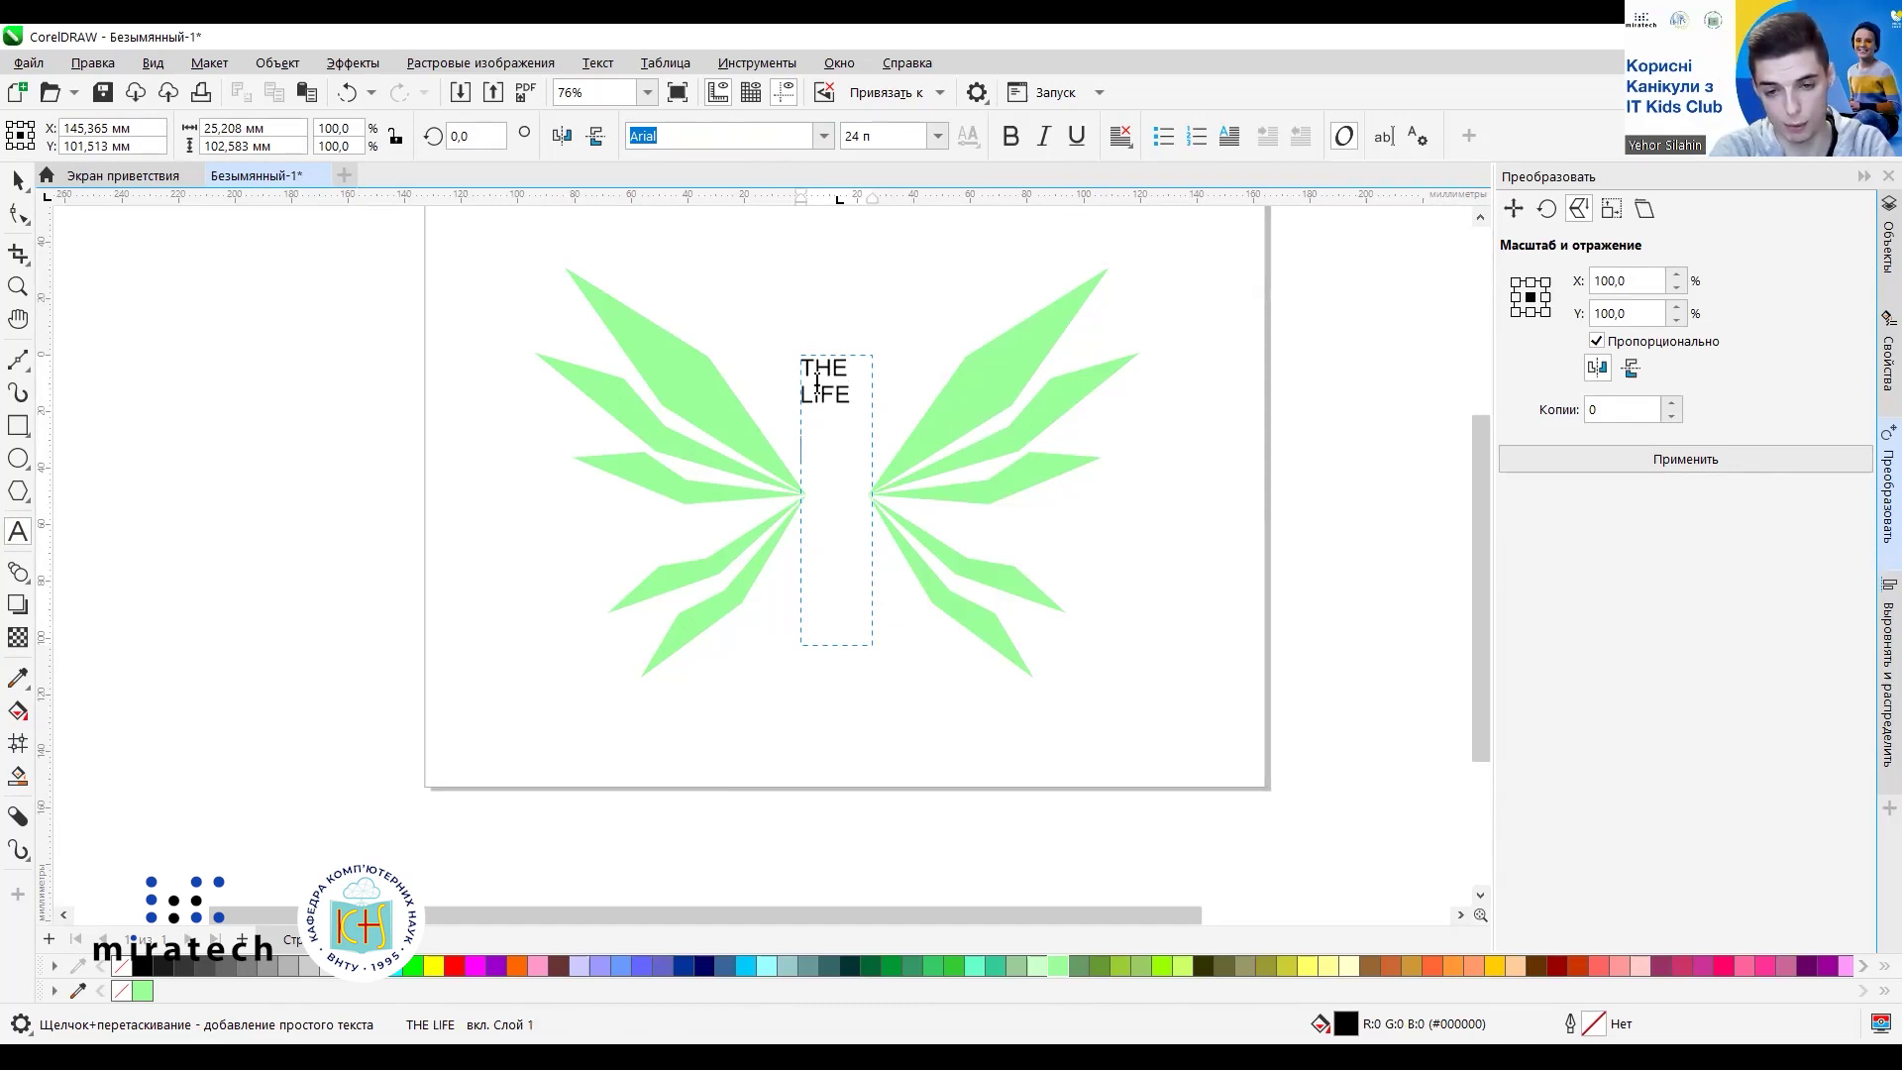
pyautogui.write('OF')
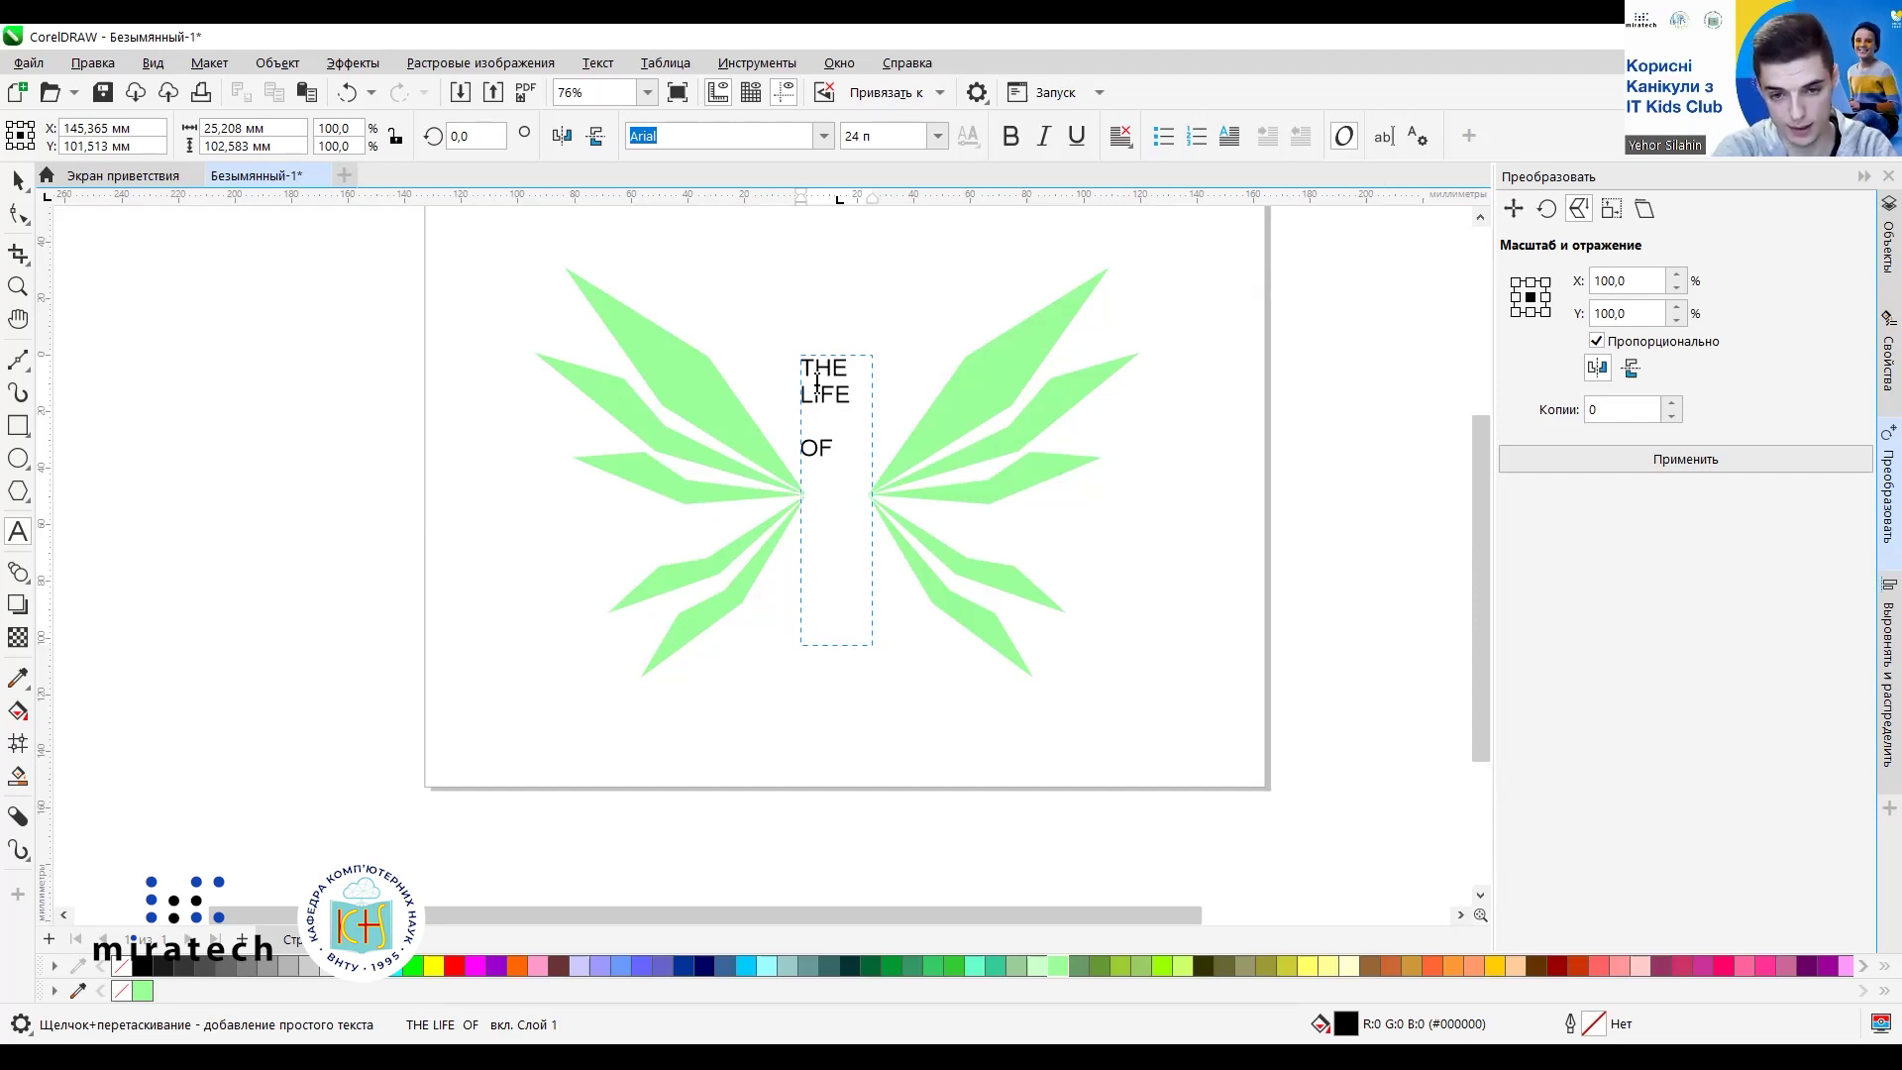
# Leave a blank line below OF and add BUTTERFLY broken over five lines as BU, TT, ER, FL, Y.
pyautogui.write('B')
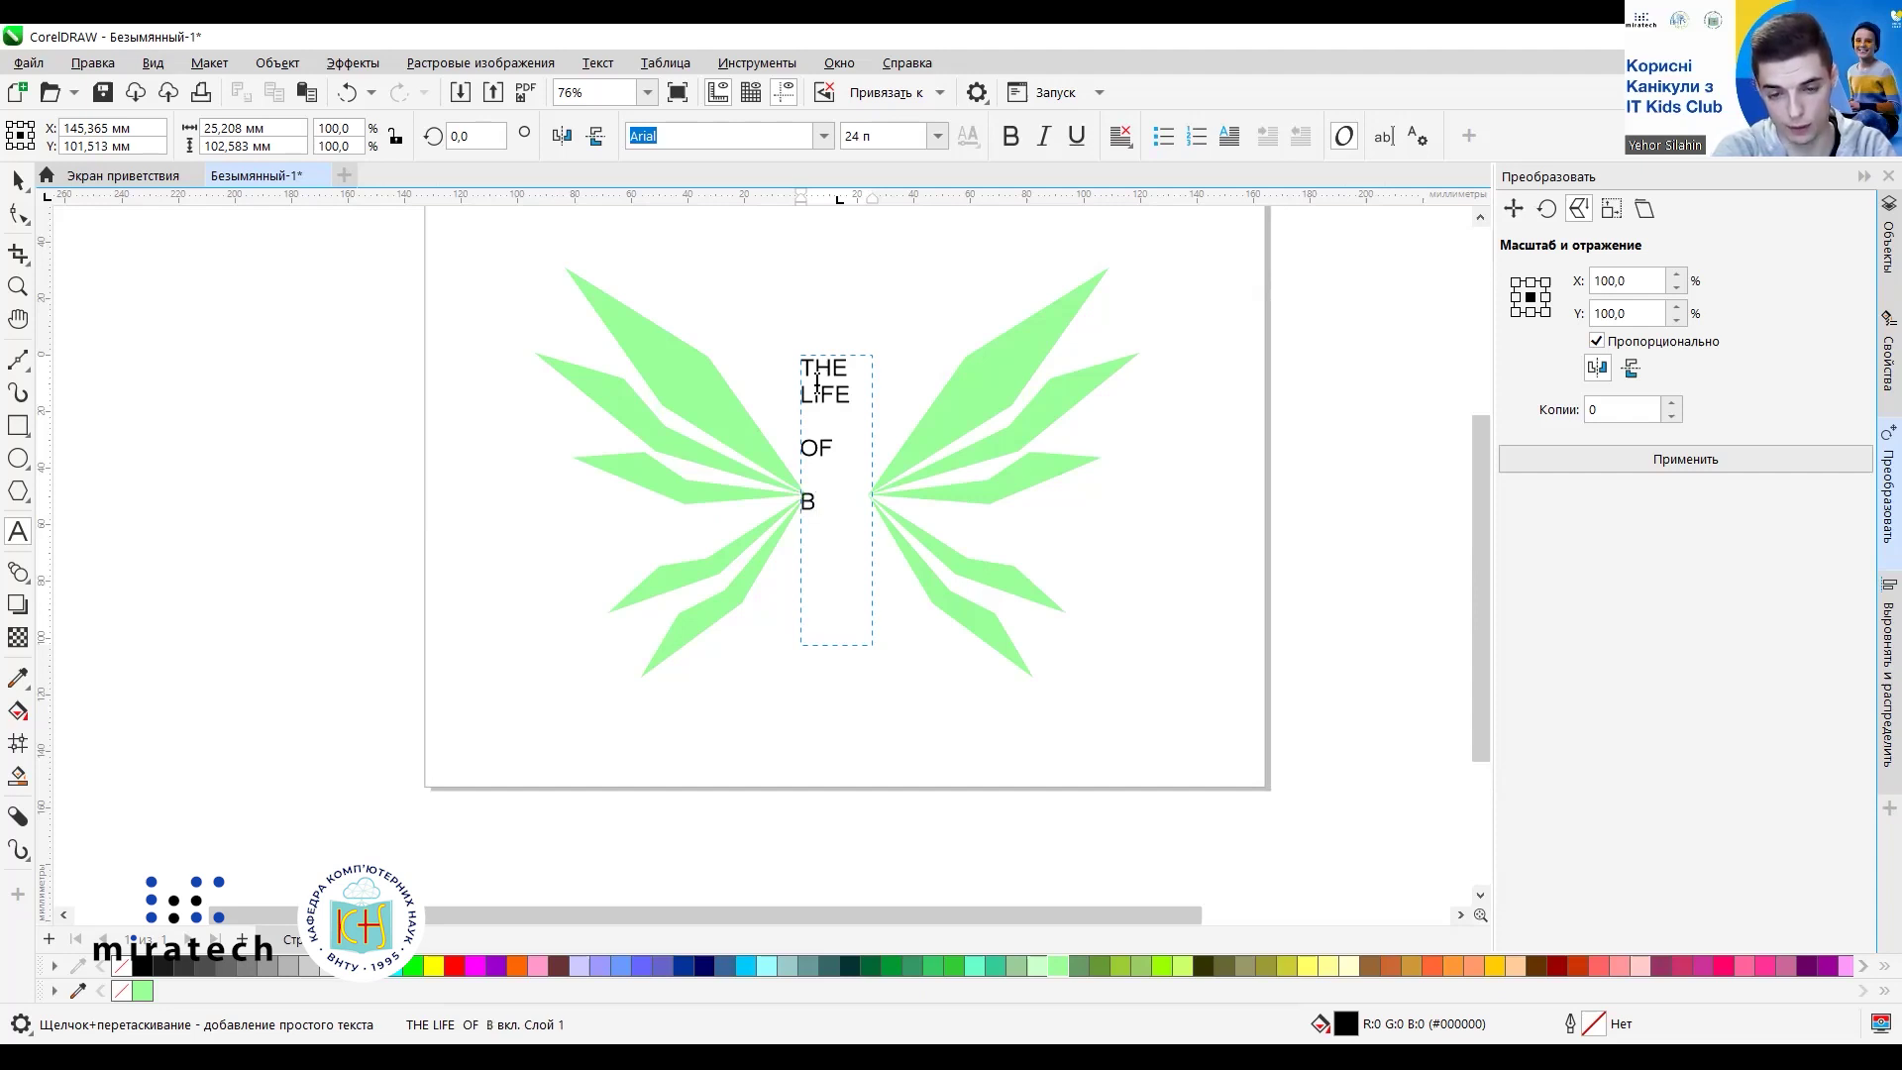
pyautogui.write('U')
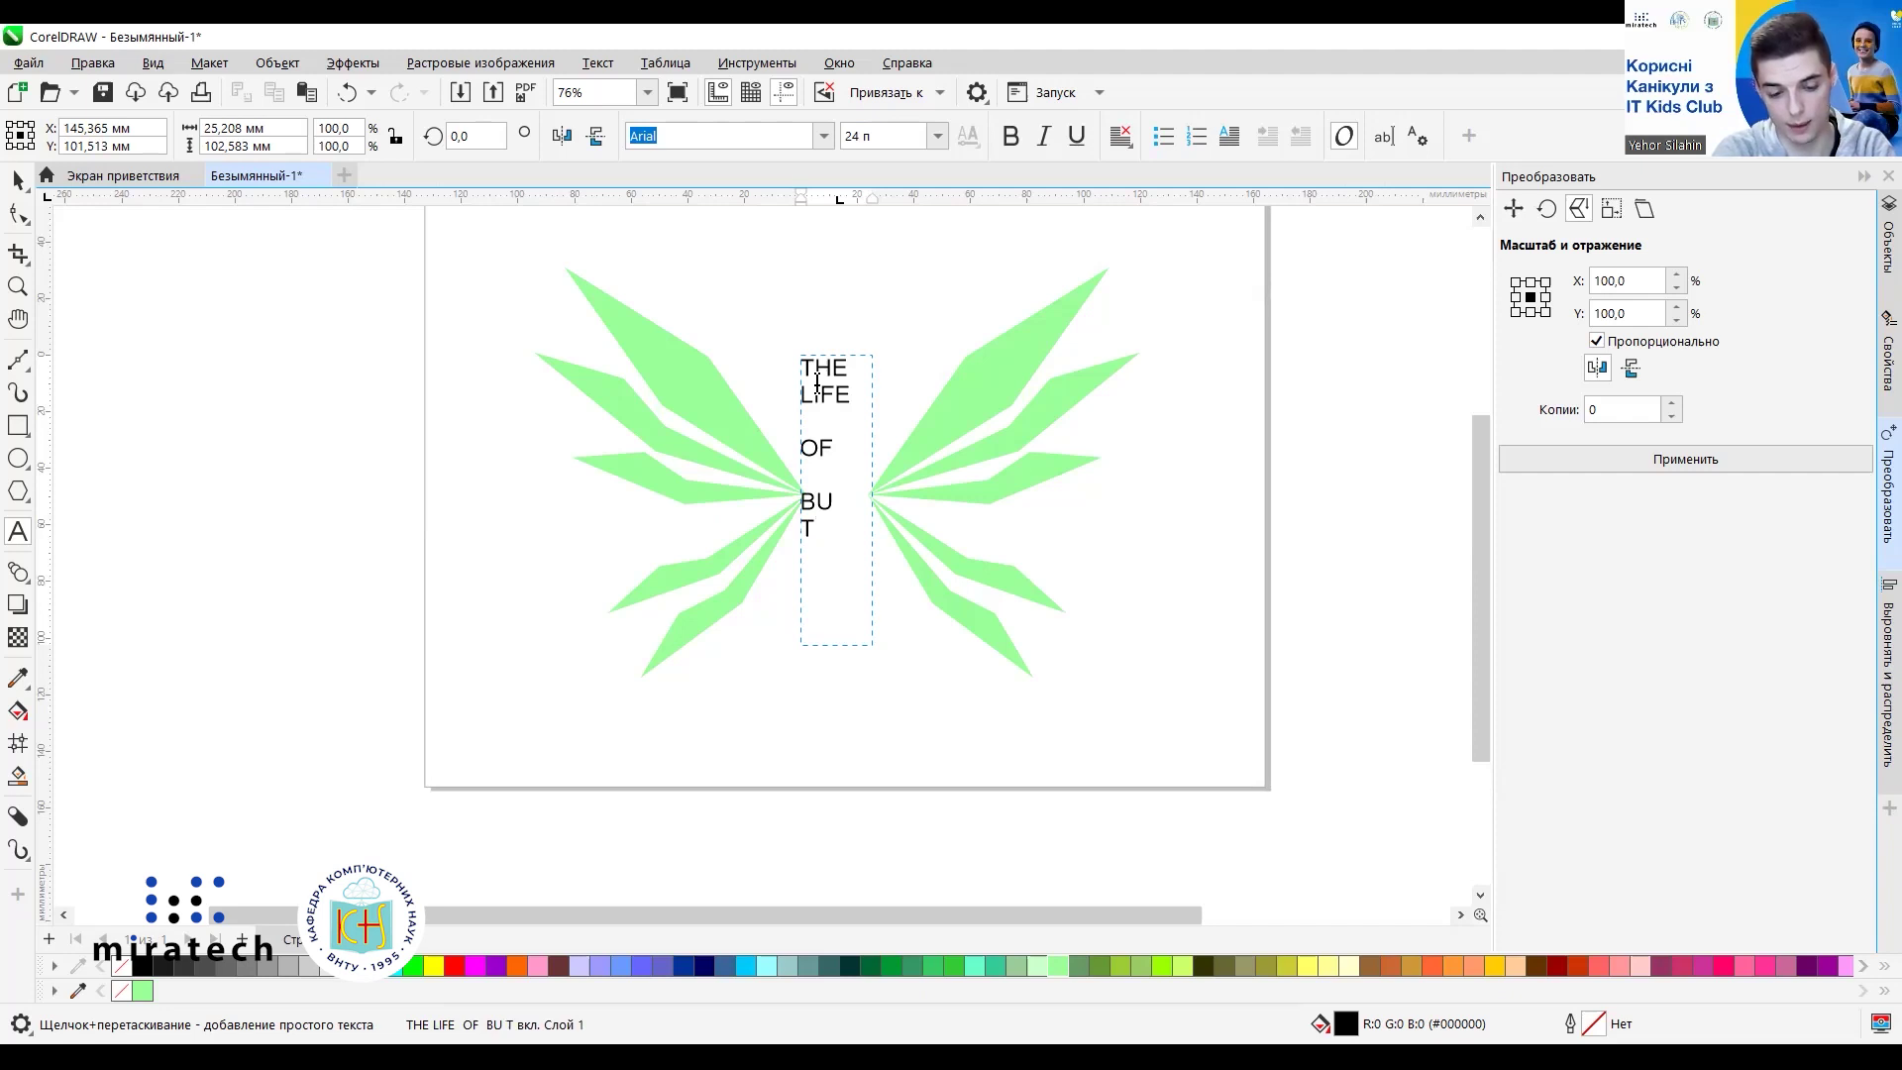
pyautogui.write('T ')
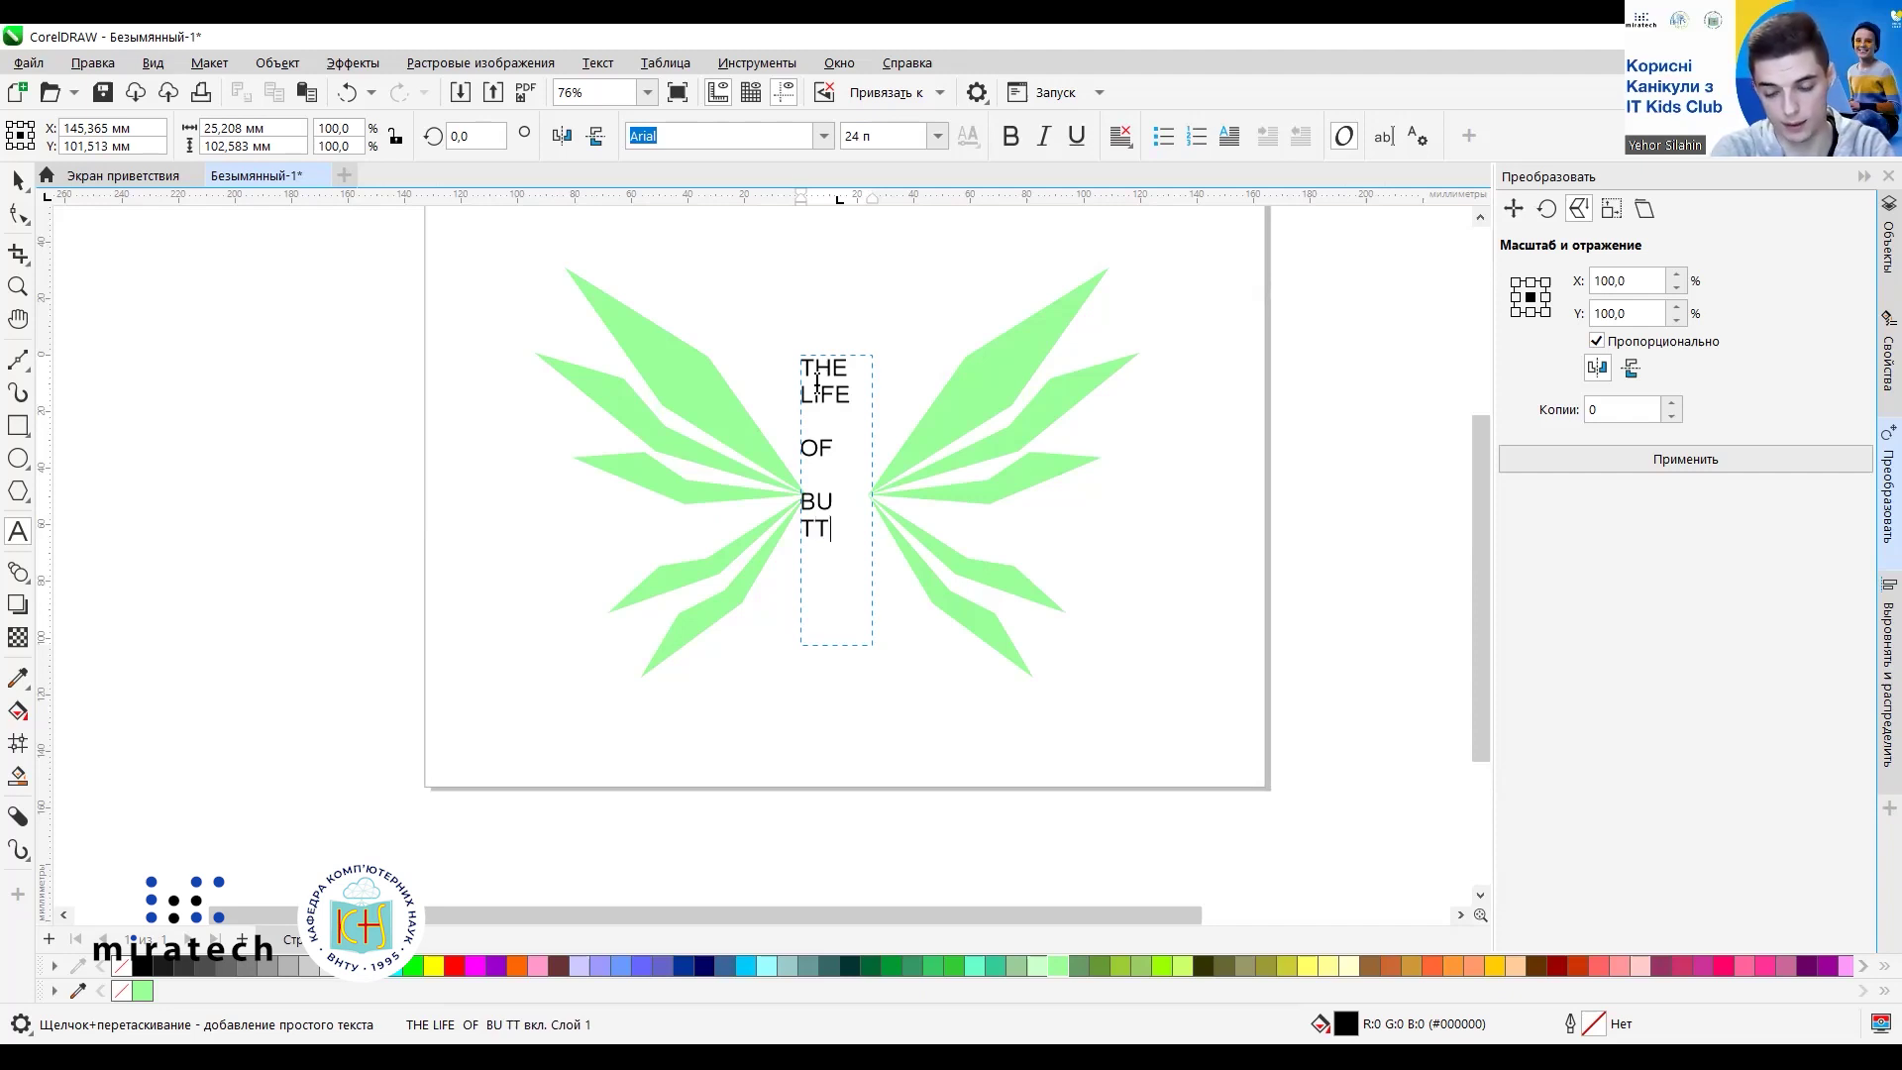
pyautogui.write('ER ')
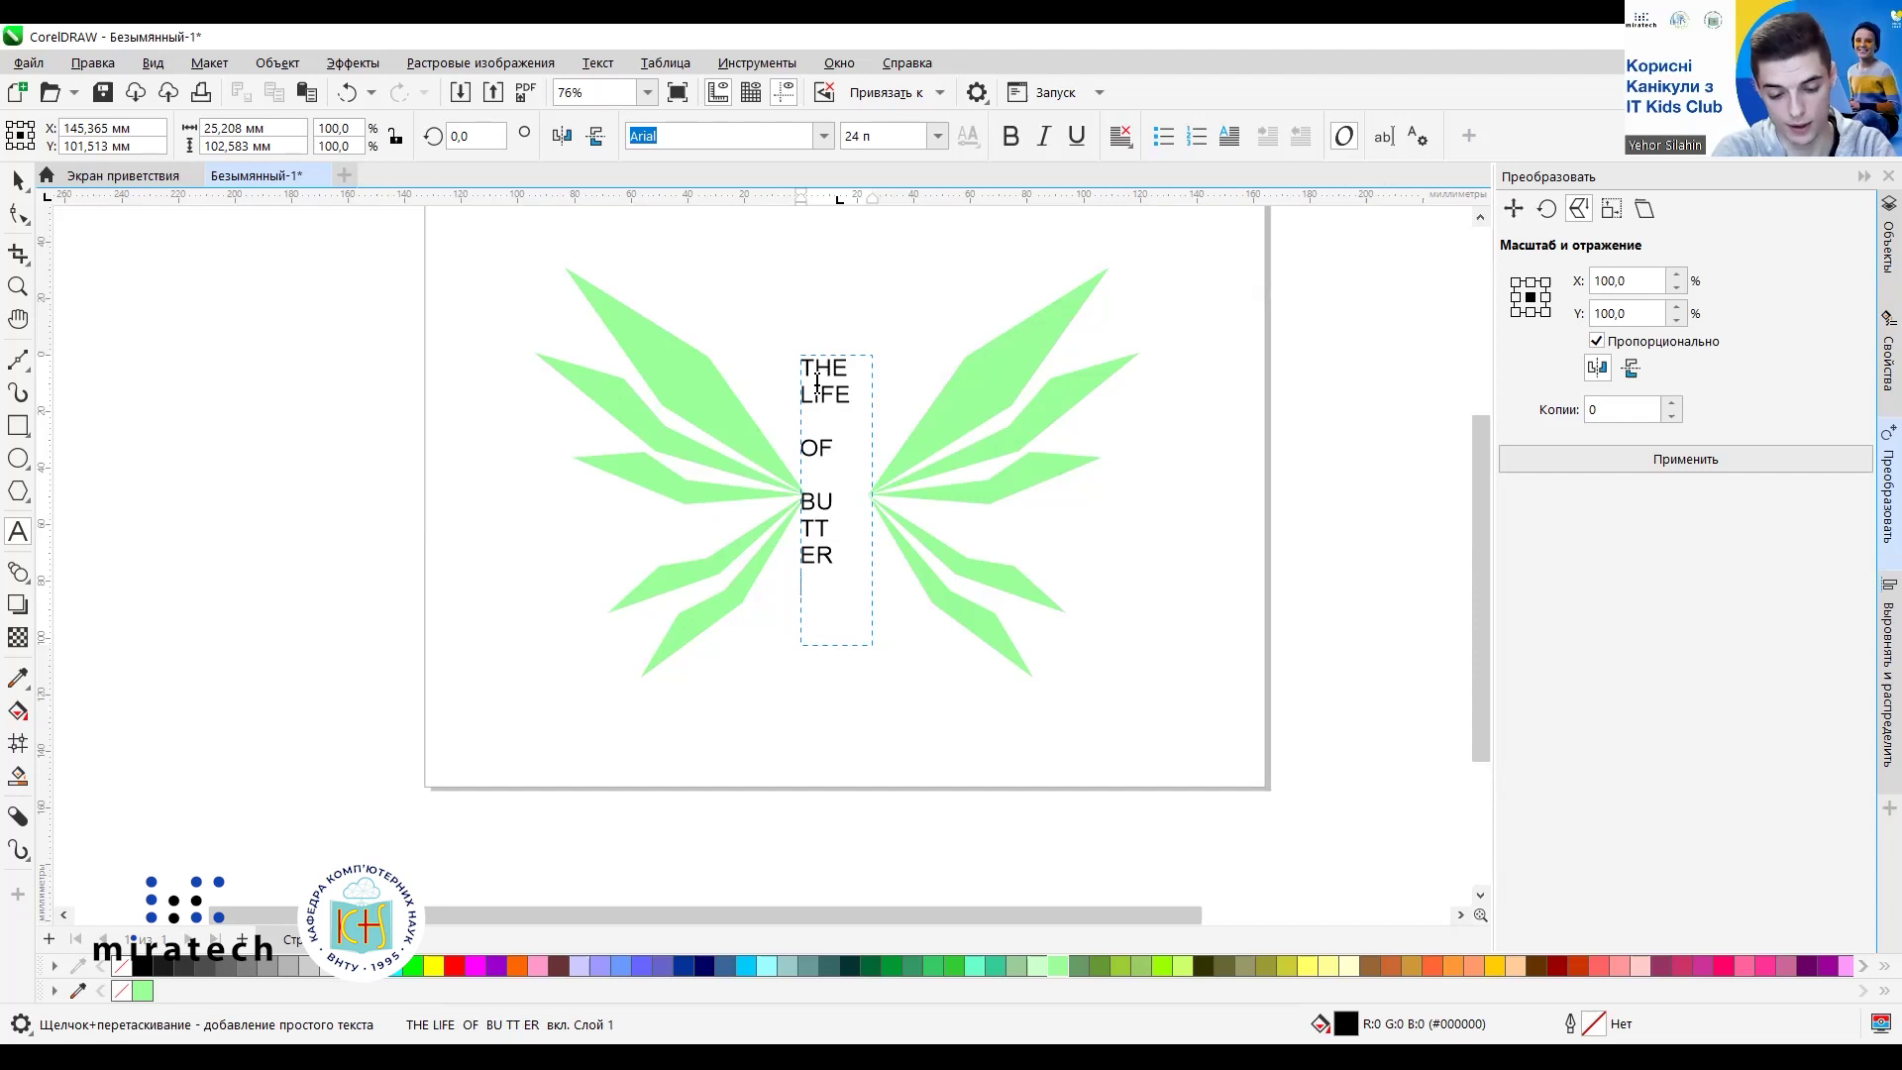
pyautogui.write('FL')
pyautogui.press('Return')
pyautogui.write('Y')
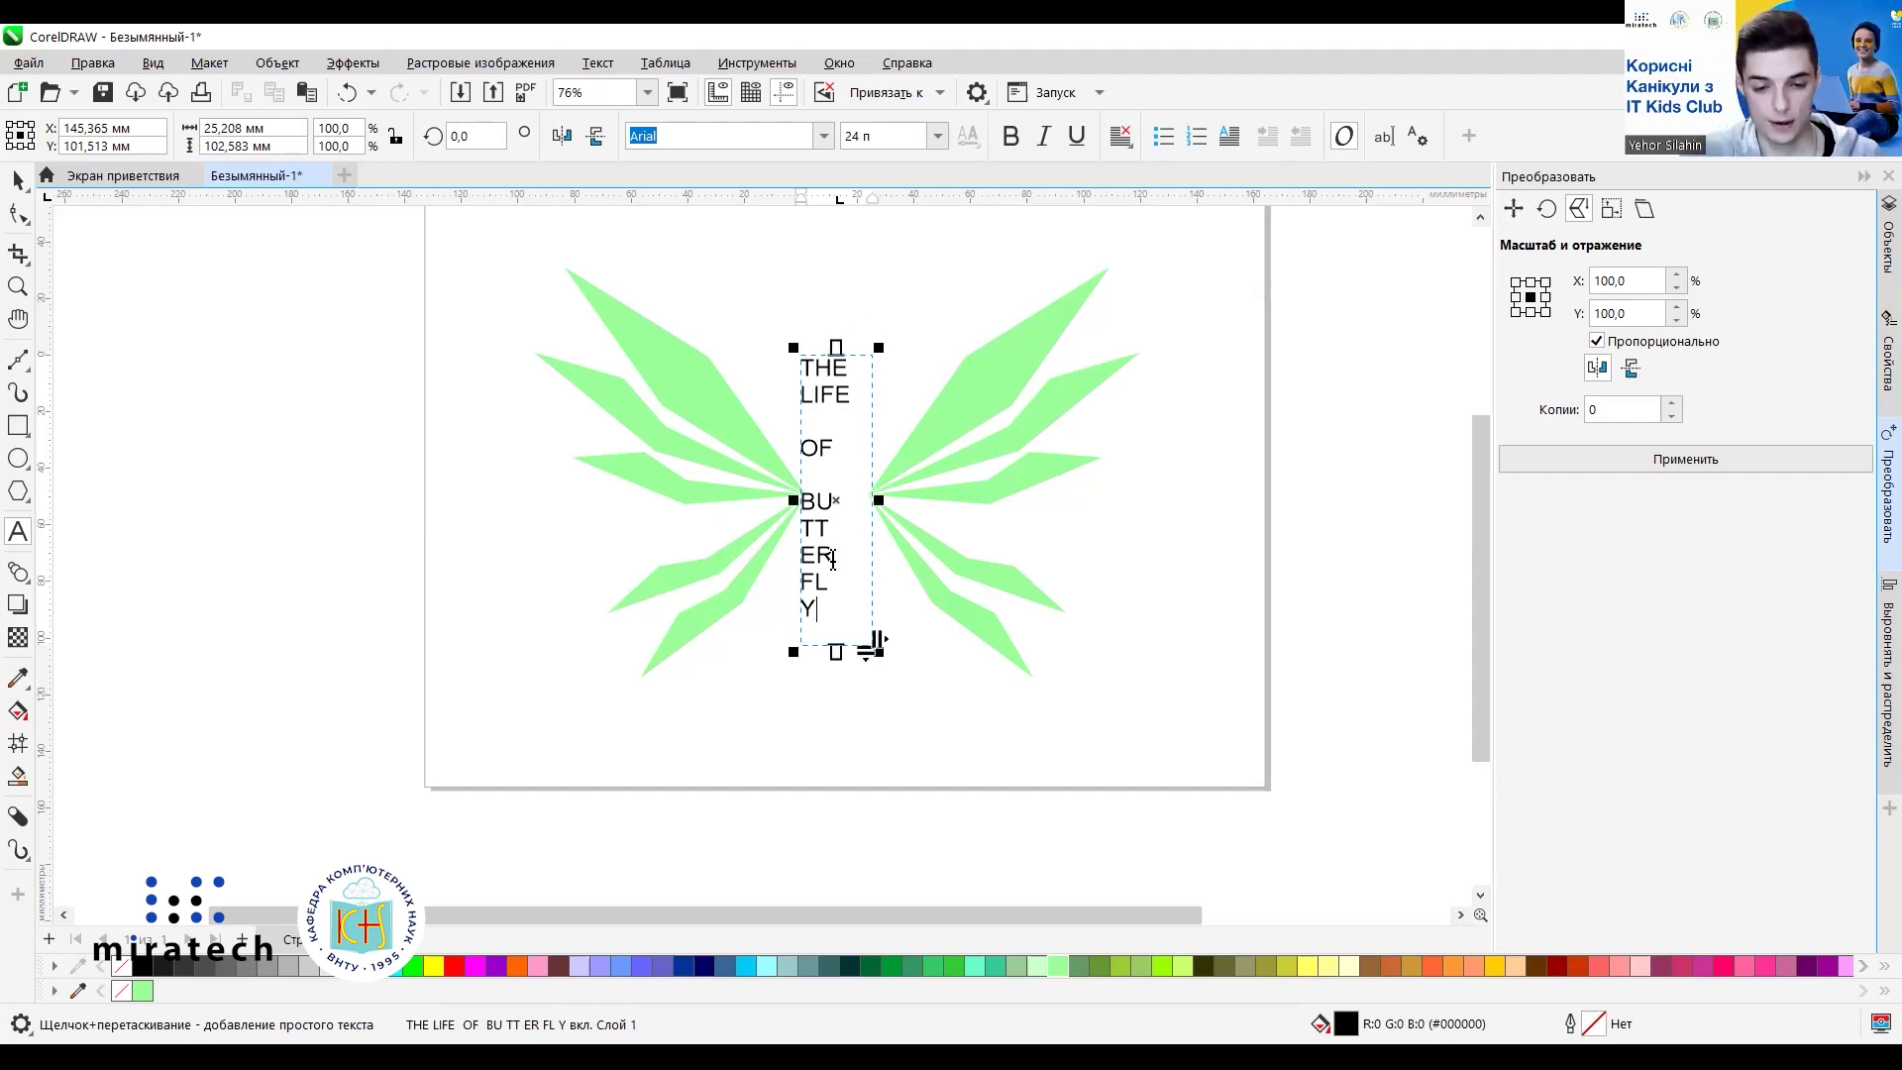
# Centre-align all the text in the frame between the fans.
pyautogui.moveTo(862, 625); pyautogui.dragTo(805, 369)
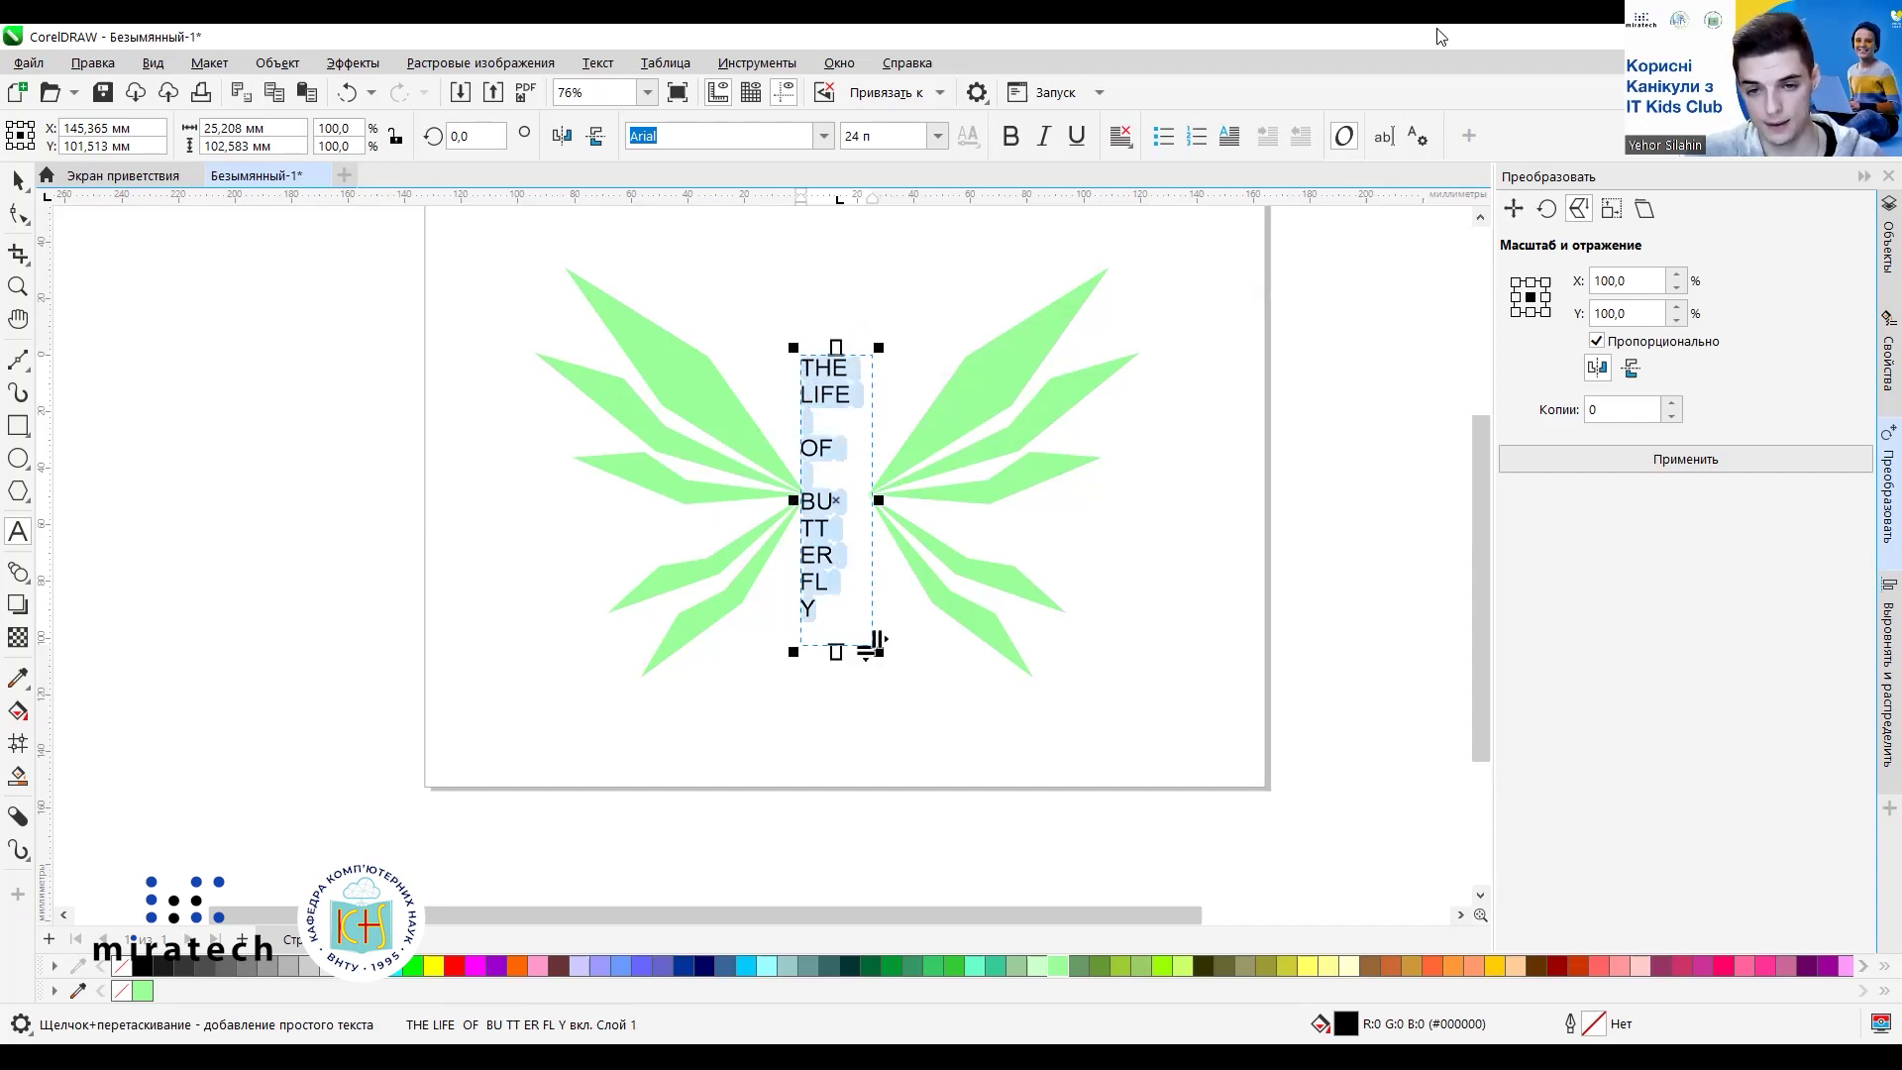
pyautogui.click(1121, 137)
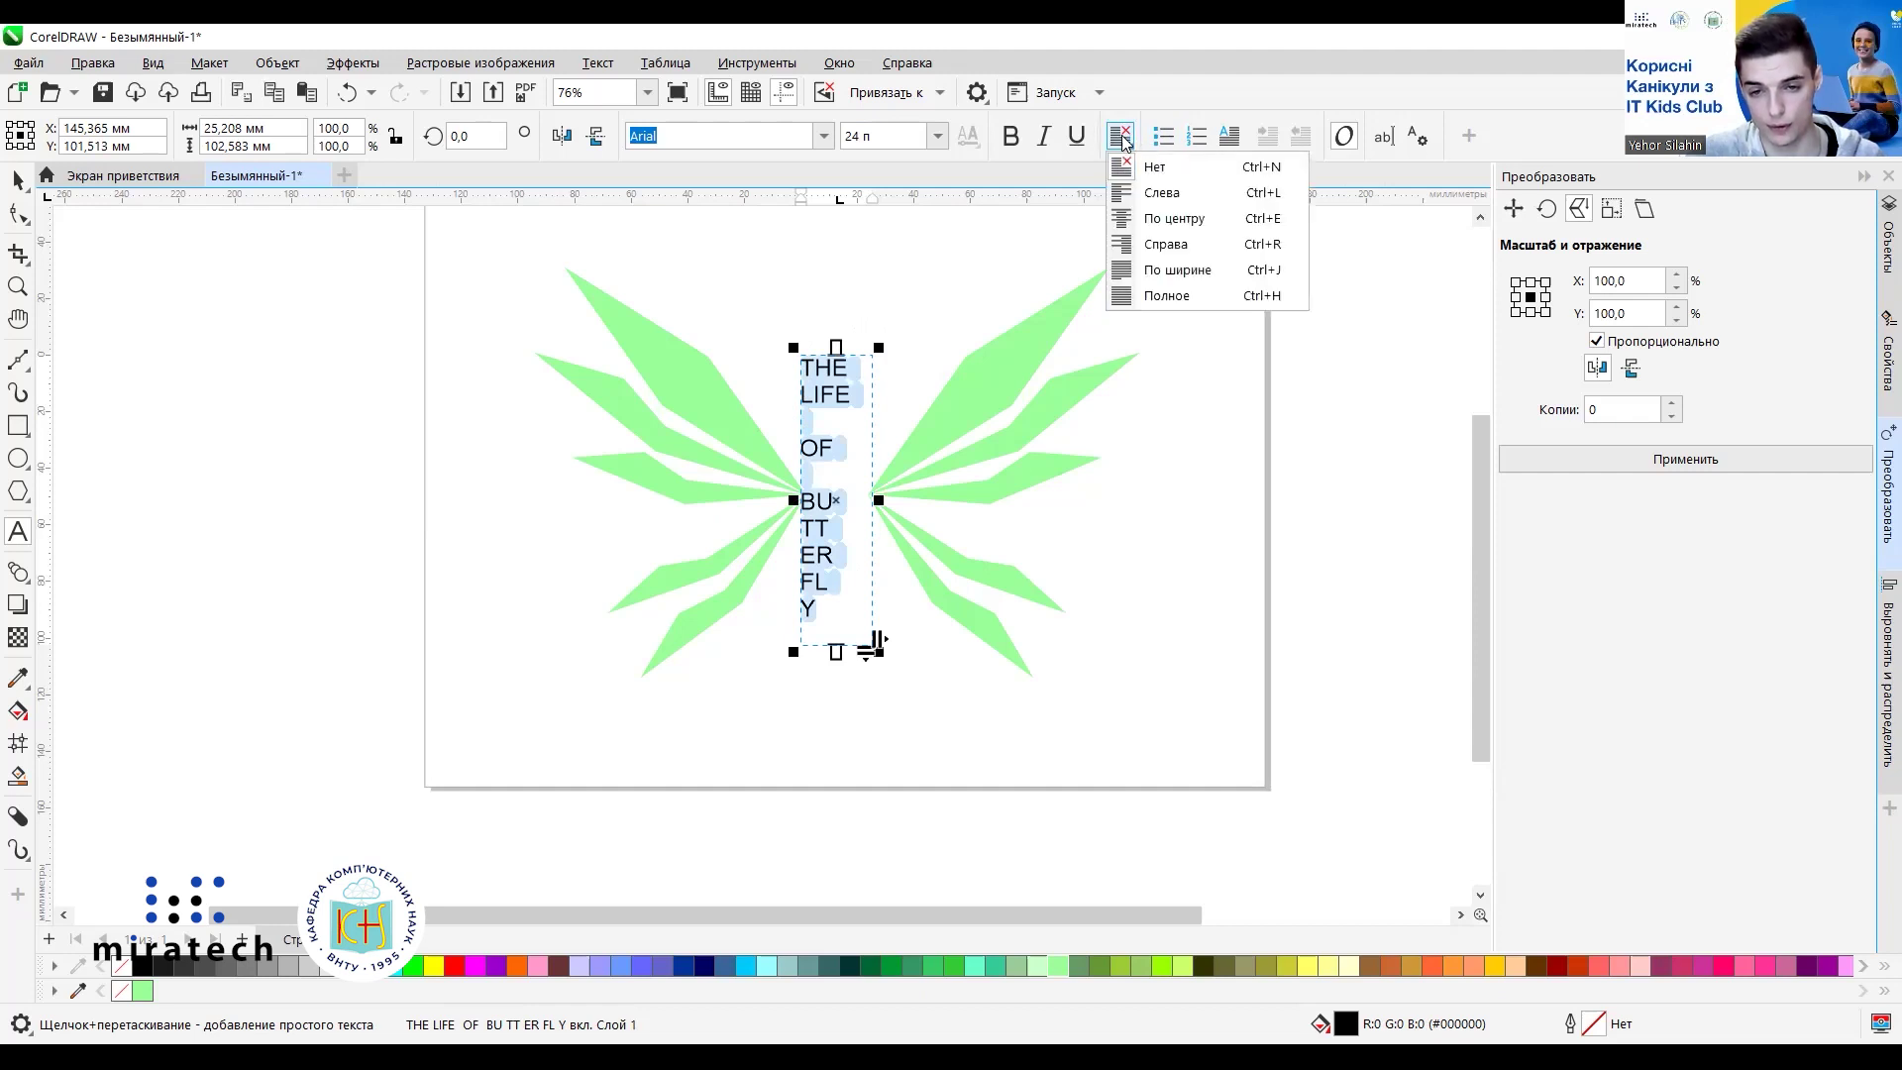
pyautogui.click(1146, 219)
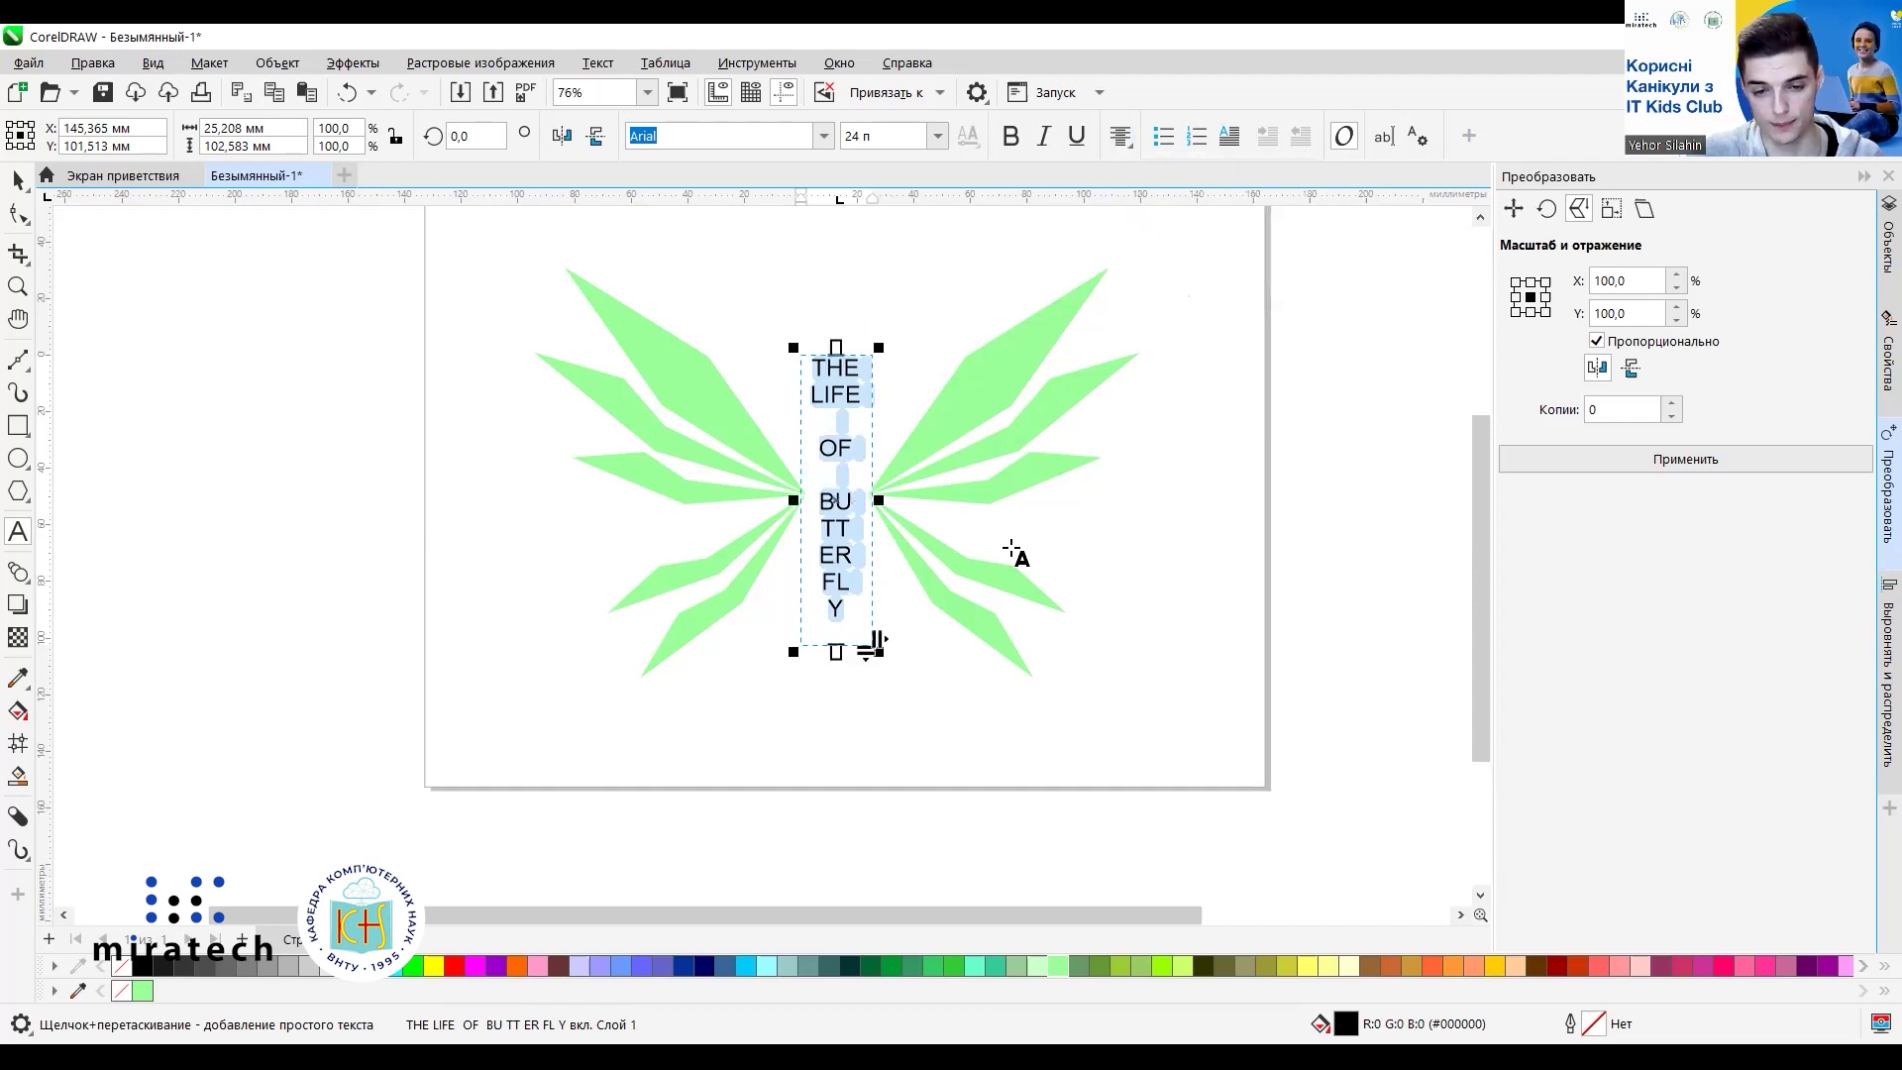
pyautogui.click(930, 684)
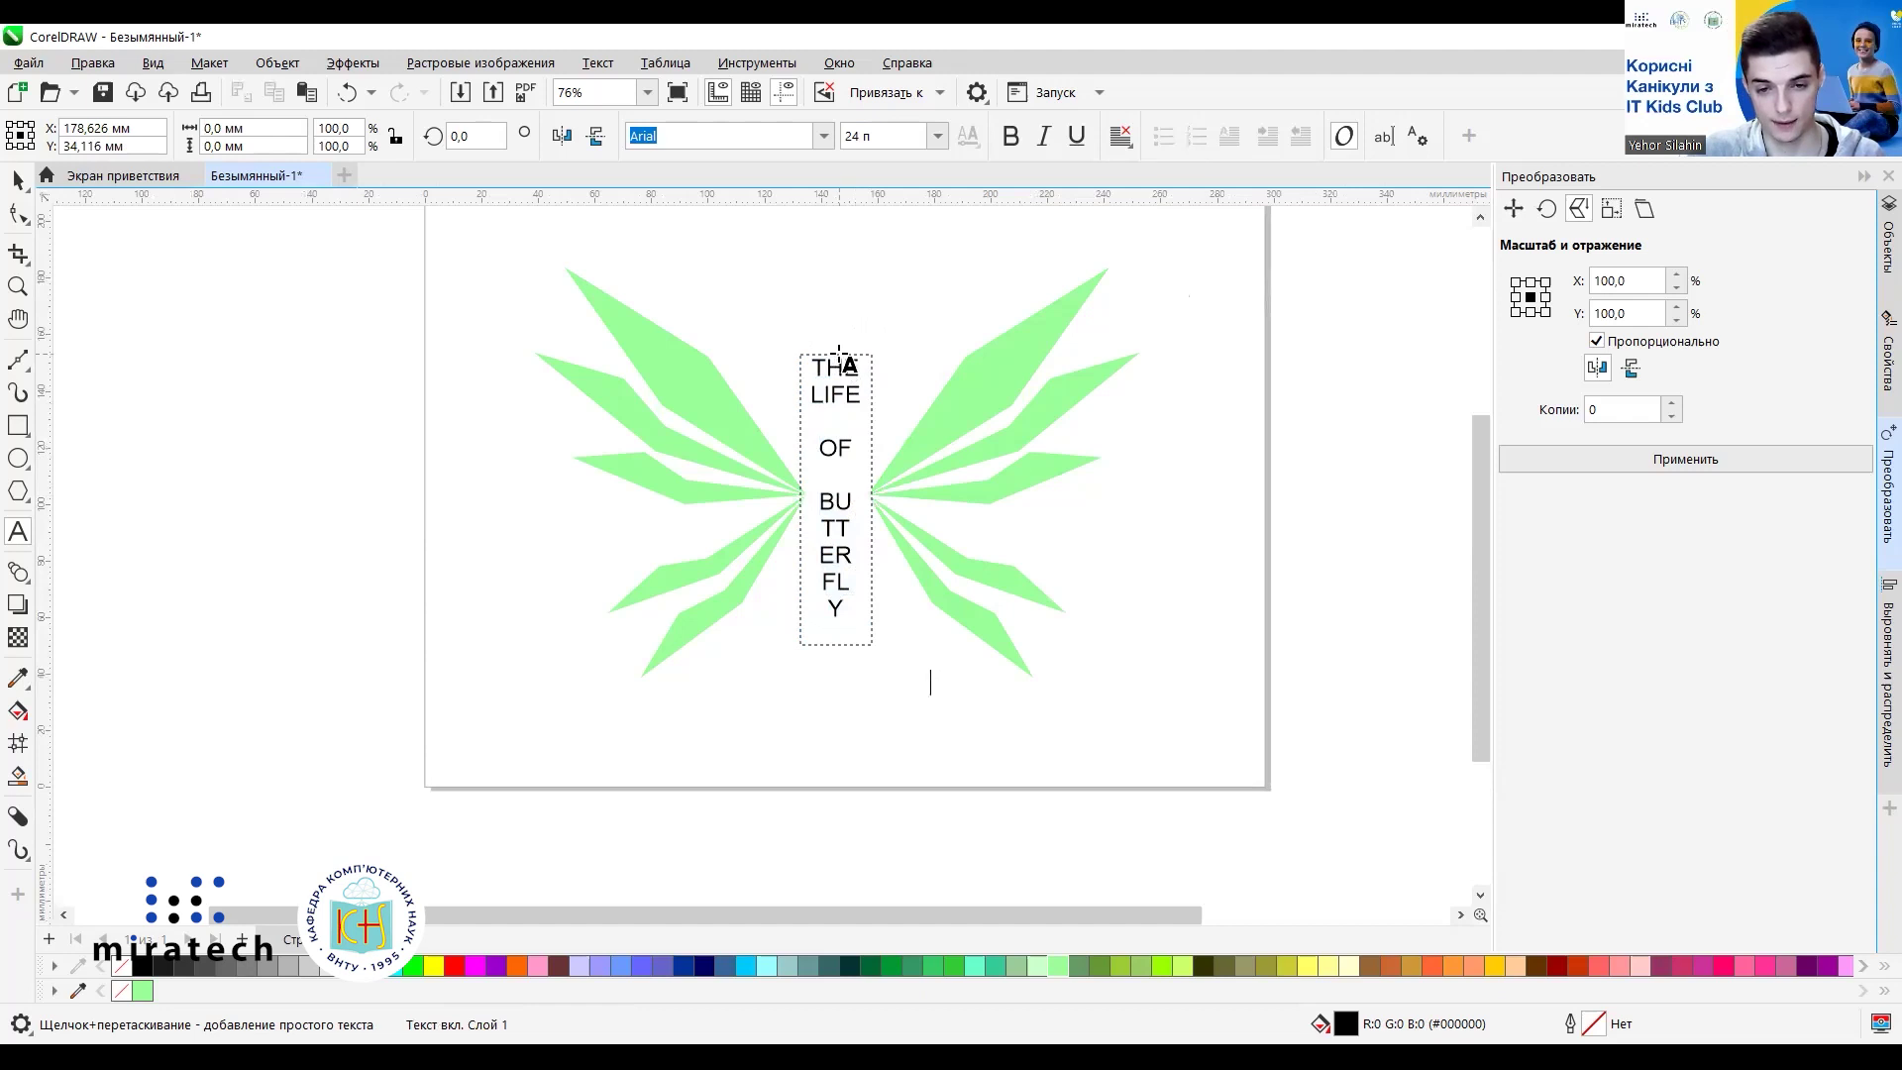
# Select the whole text in the frame and set its font to Bodoni Bd BT.
pyautogui.click(842, 401)
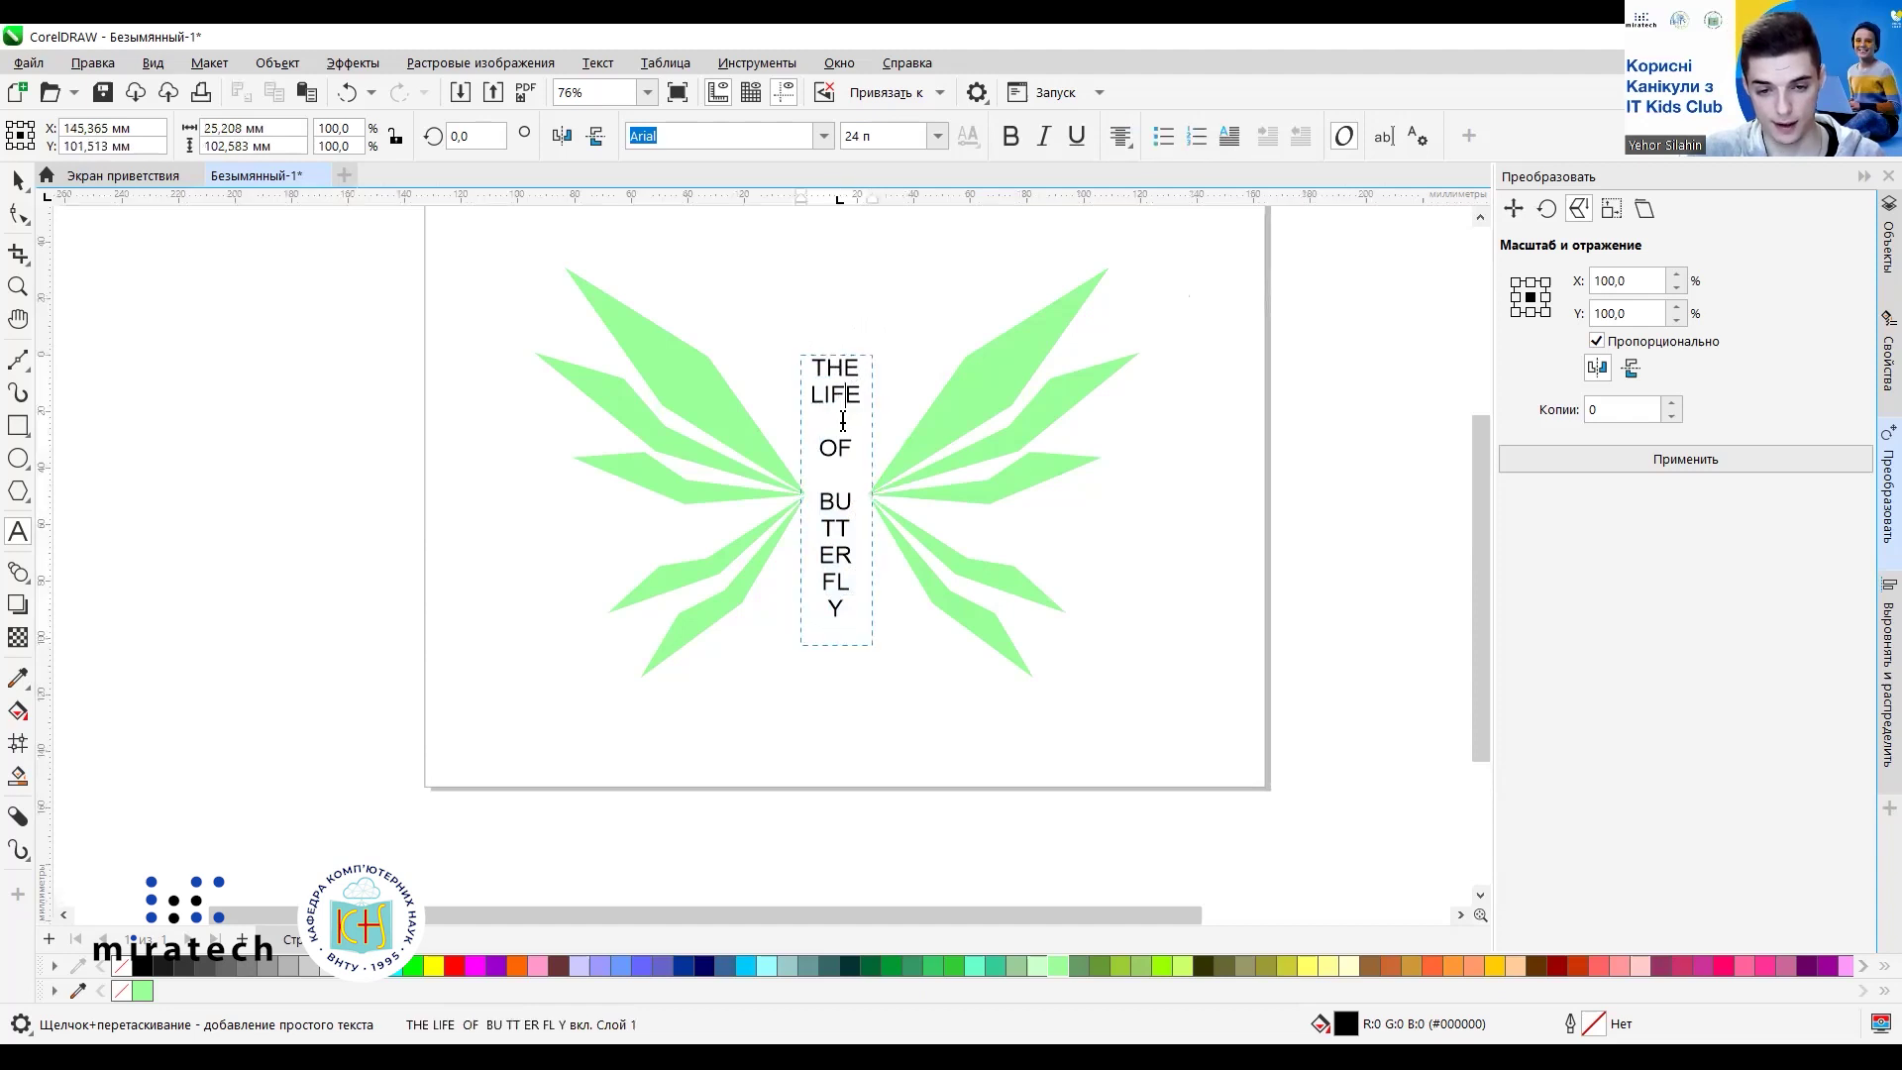
pyautogui.click(839, 562)
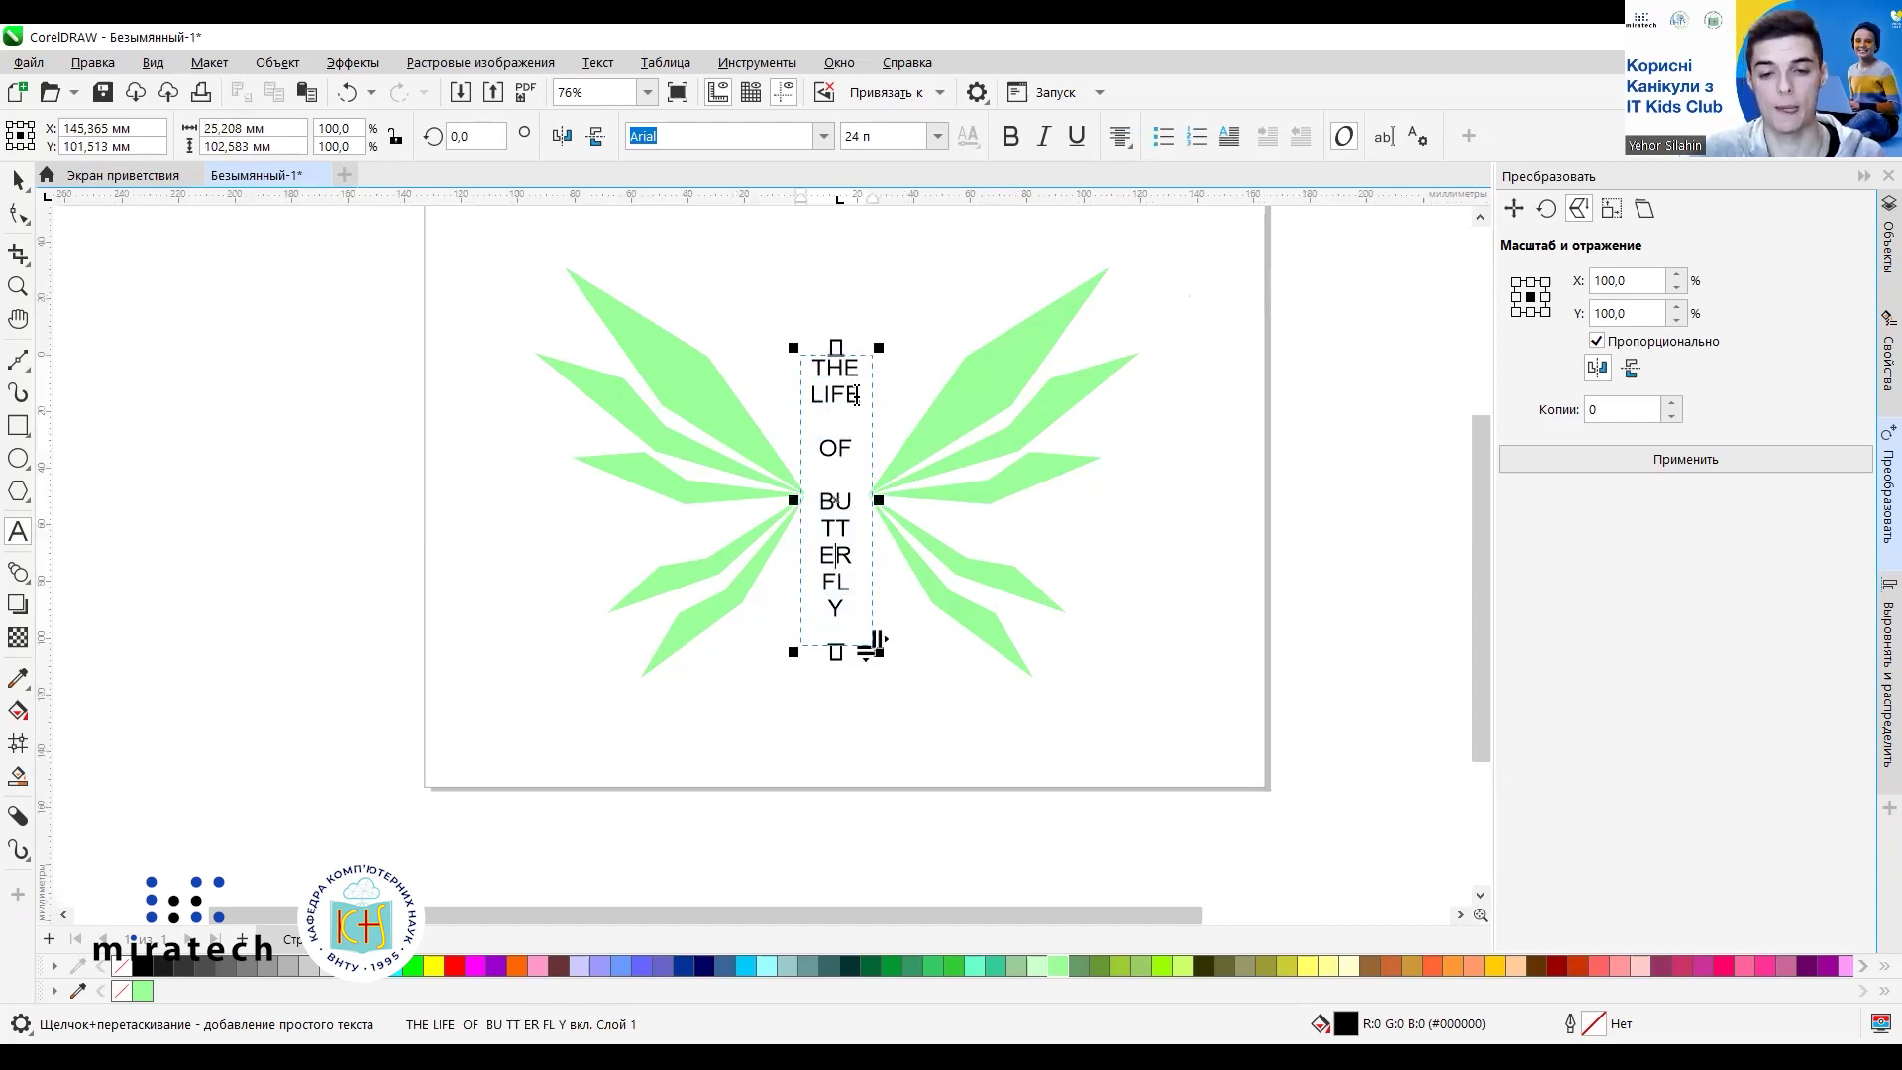
pyautogui.moveTo(860, 609); pyautogui.dragTo(812, 364)
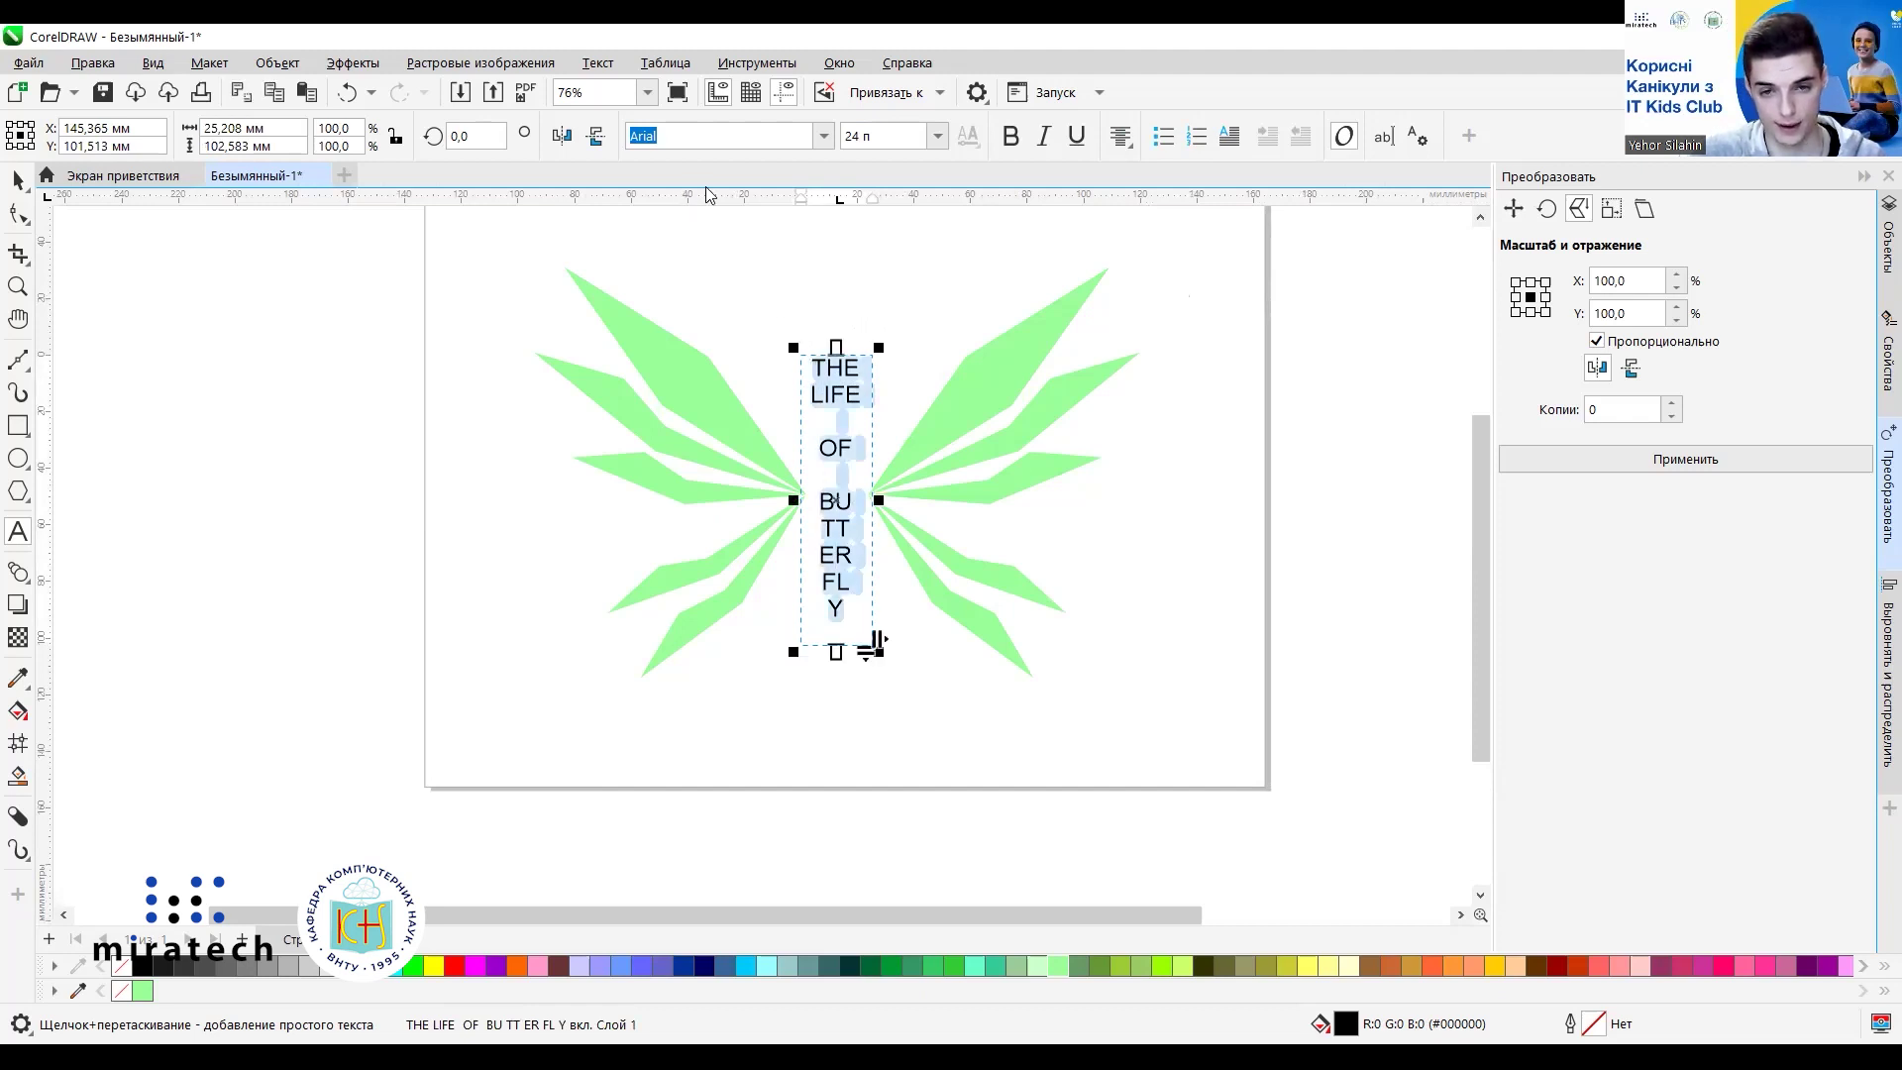
pyautogui.click(822, 139)
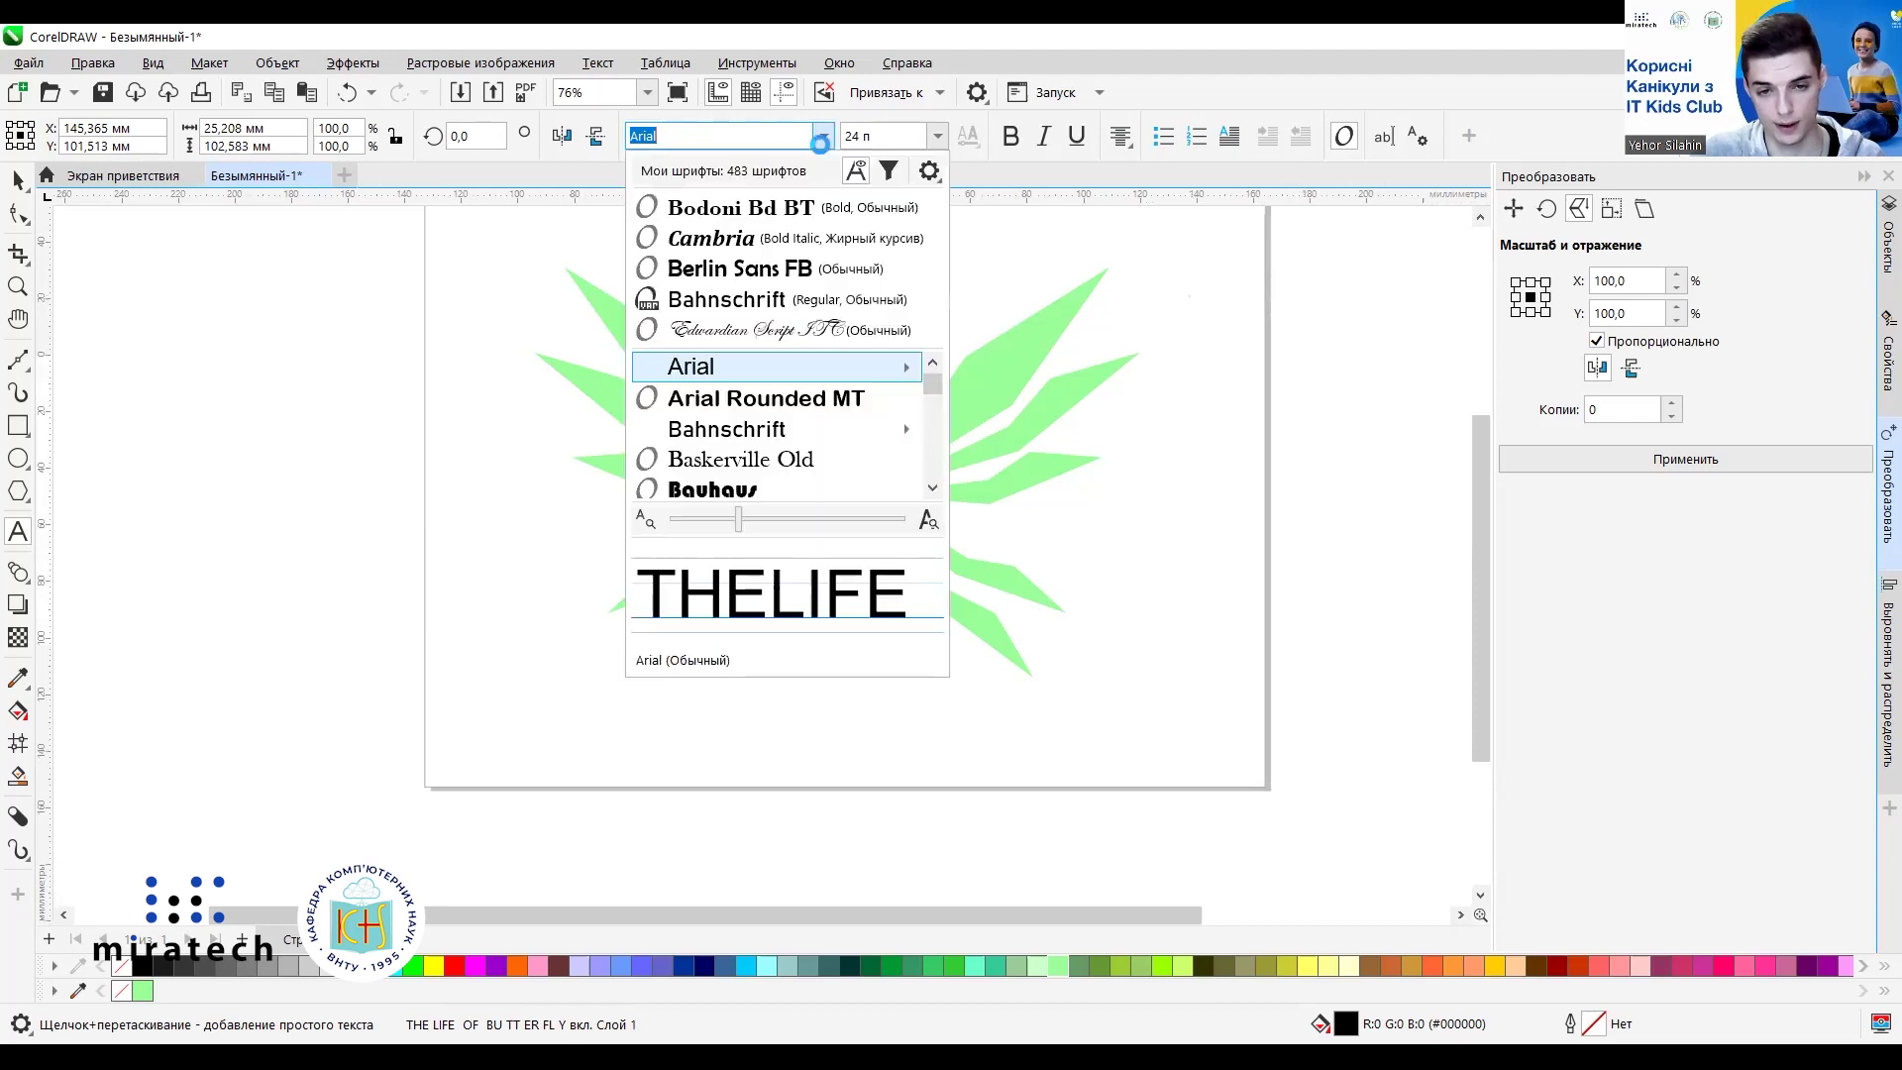
pyautogui.click(733, 210)
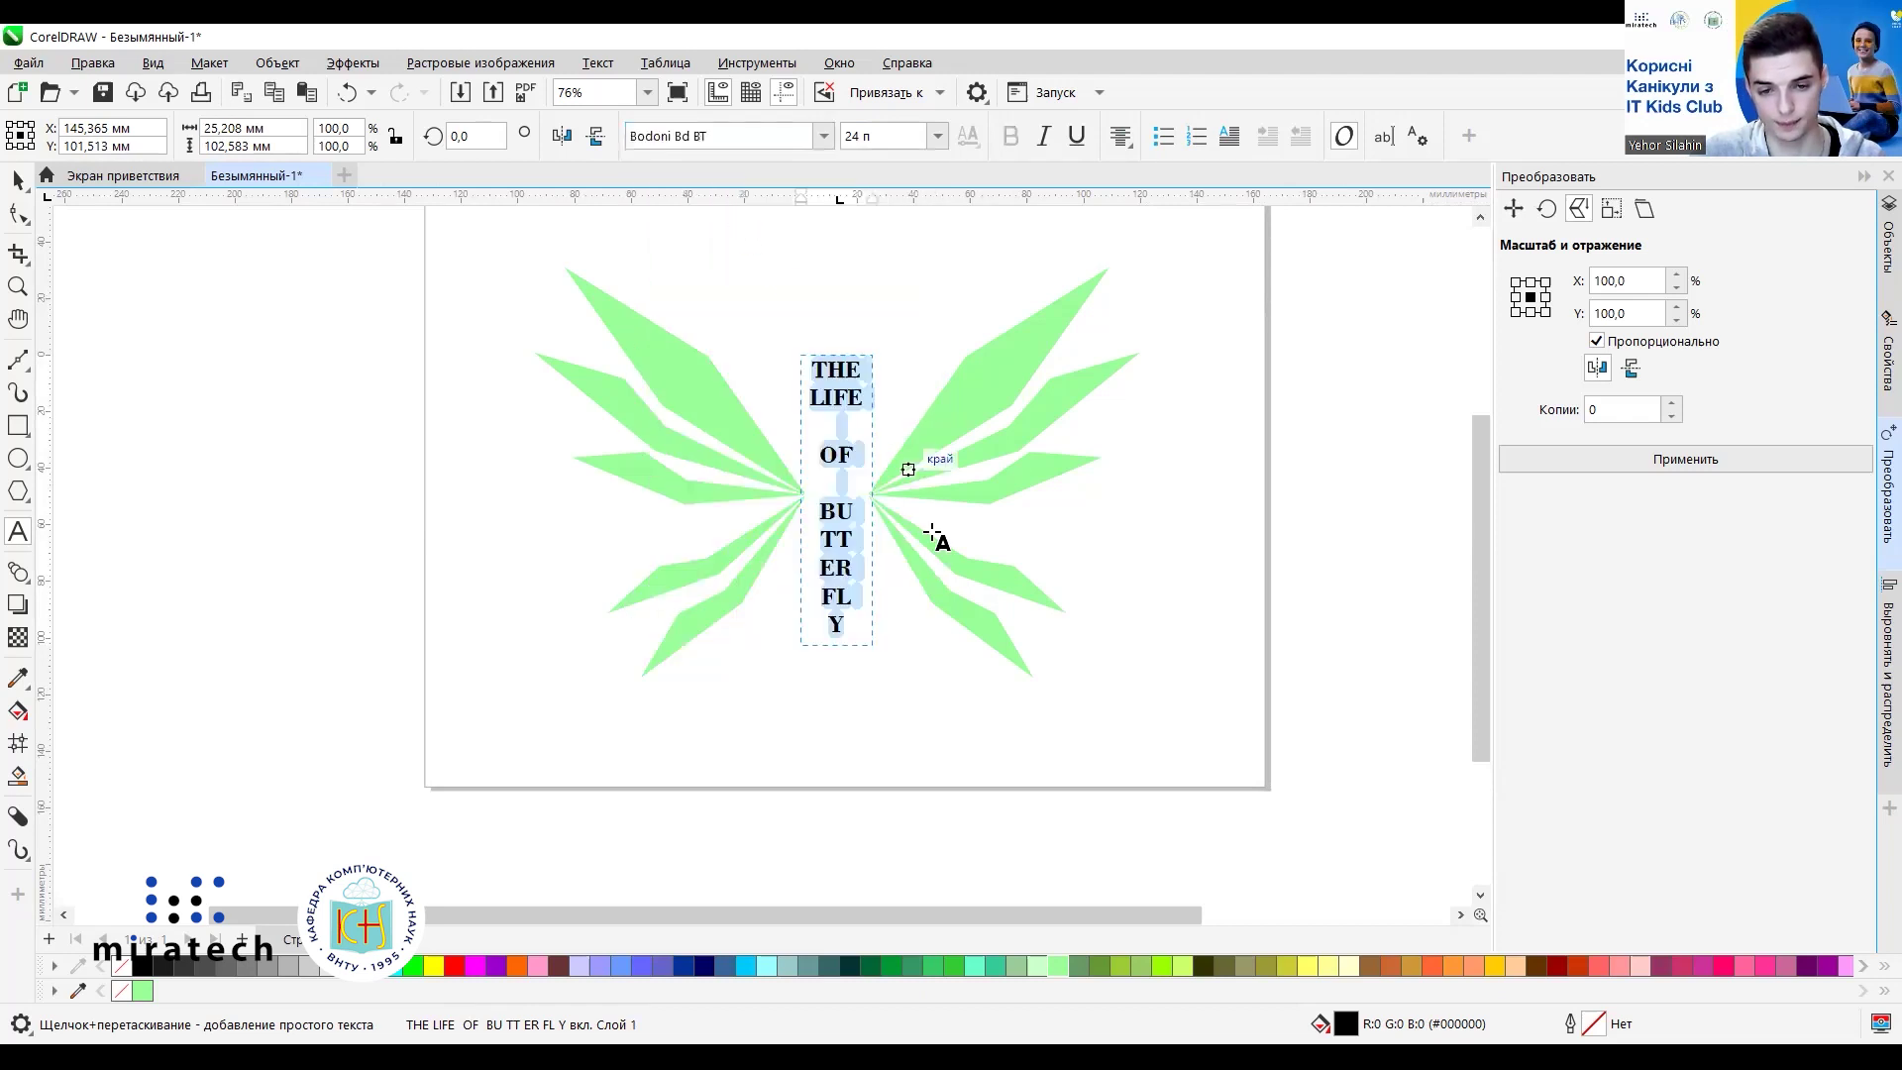
# Try setting the font to Berlin Sans FB with no text selected.
pyautogui.click(904, 679)
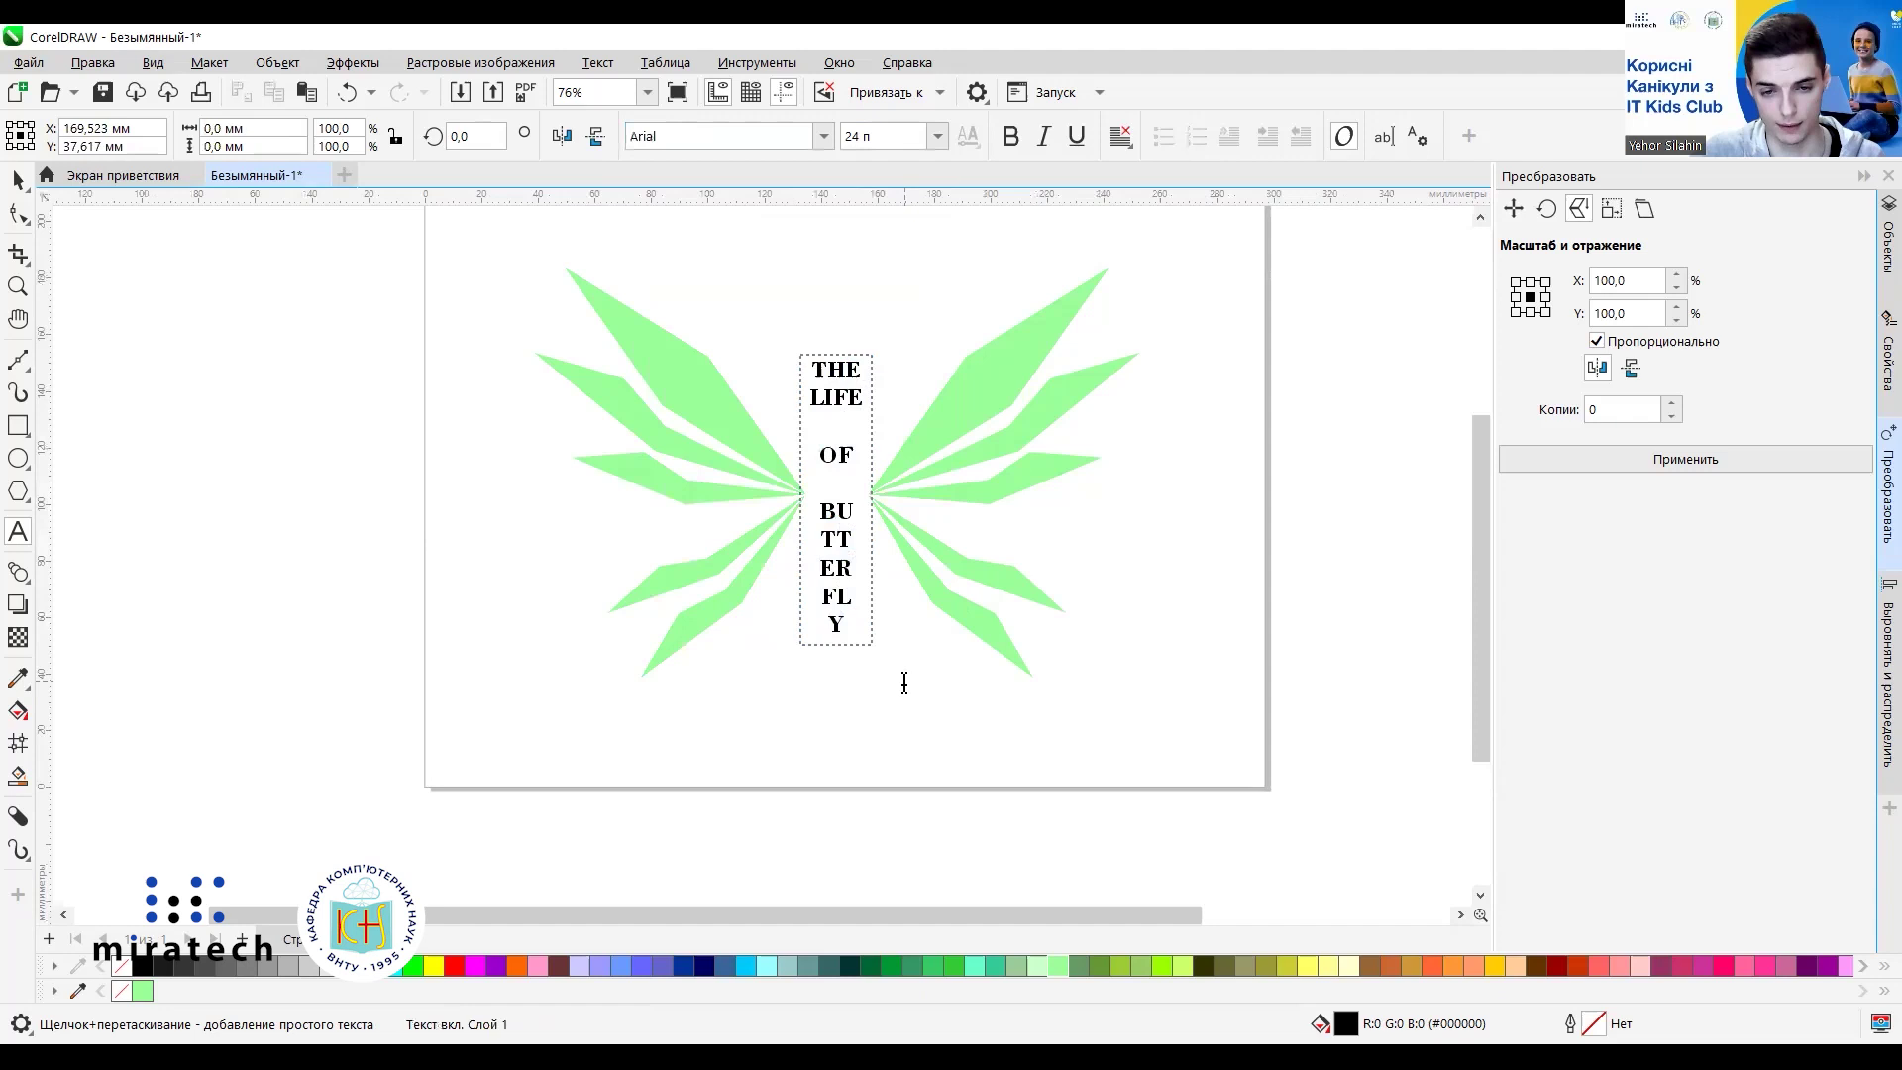
pyautogui.click(823, 143)
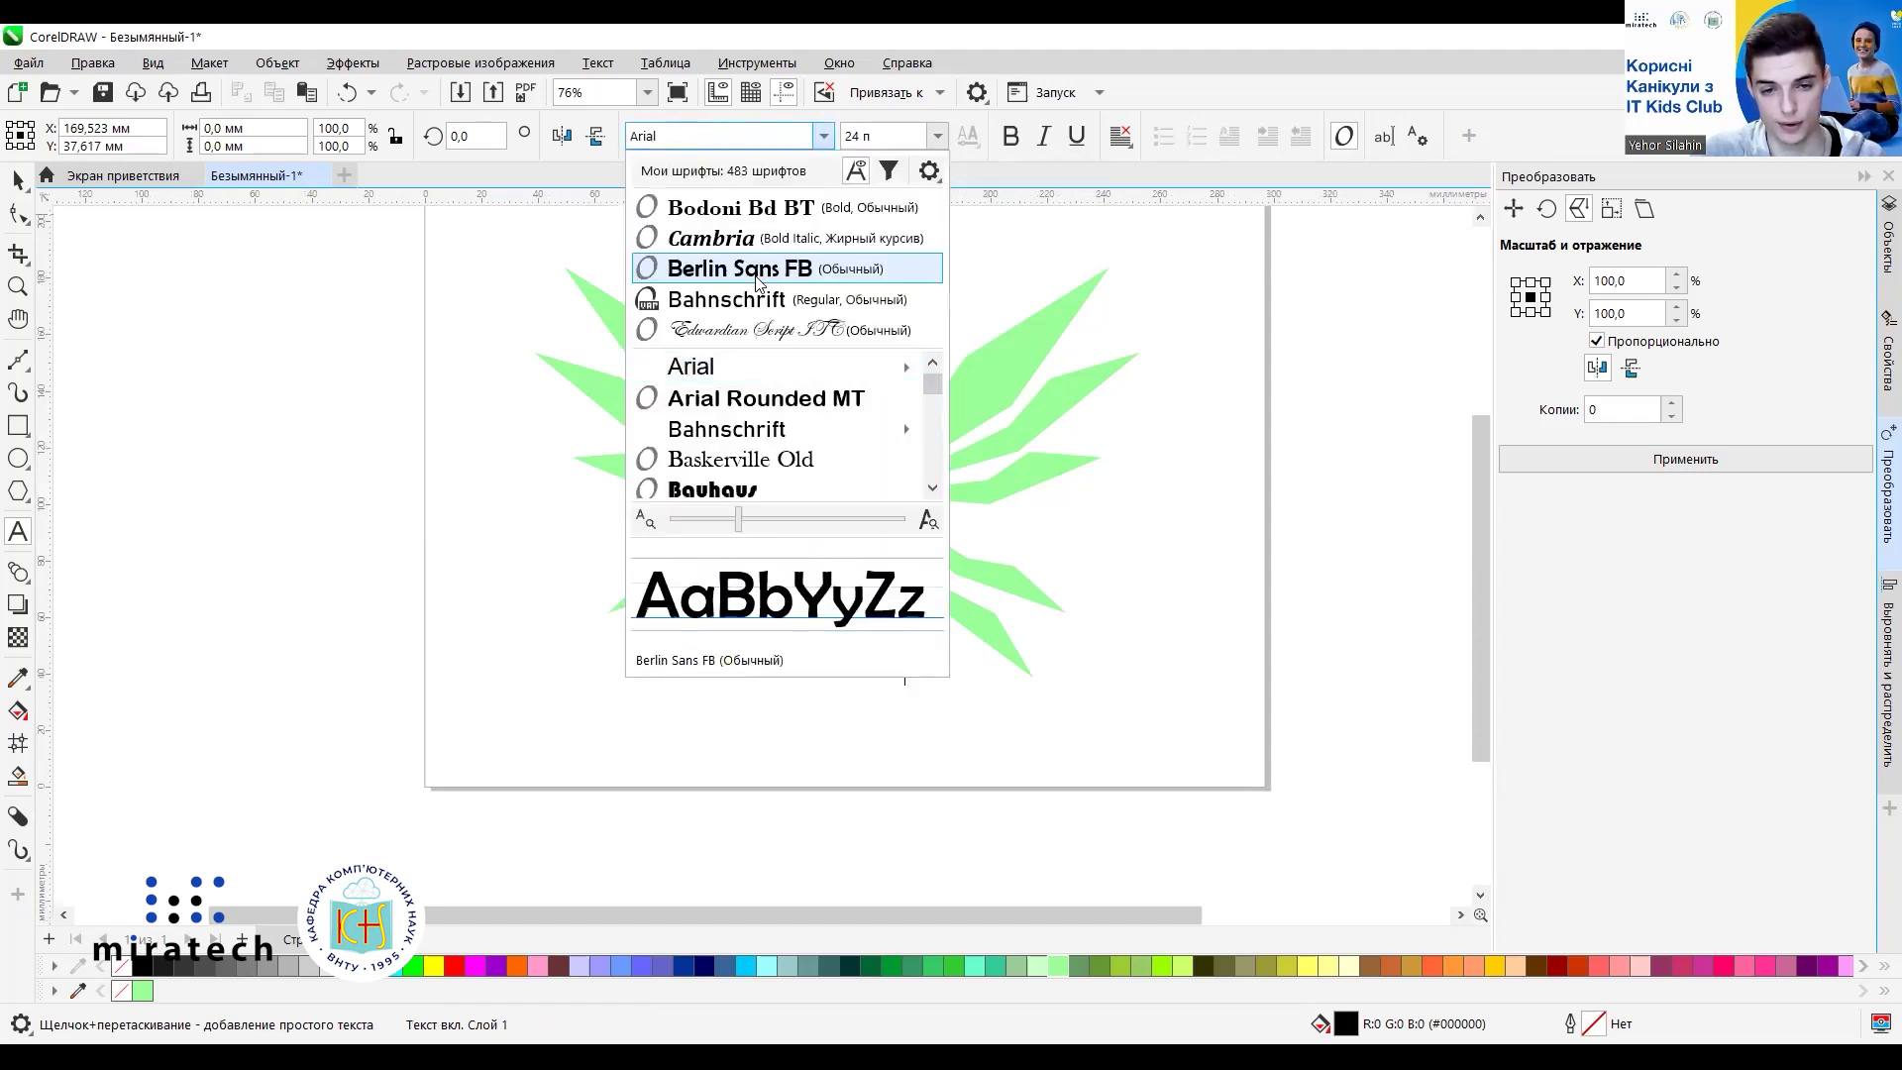
pyautogui.click(757, 283)
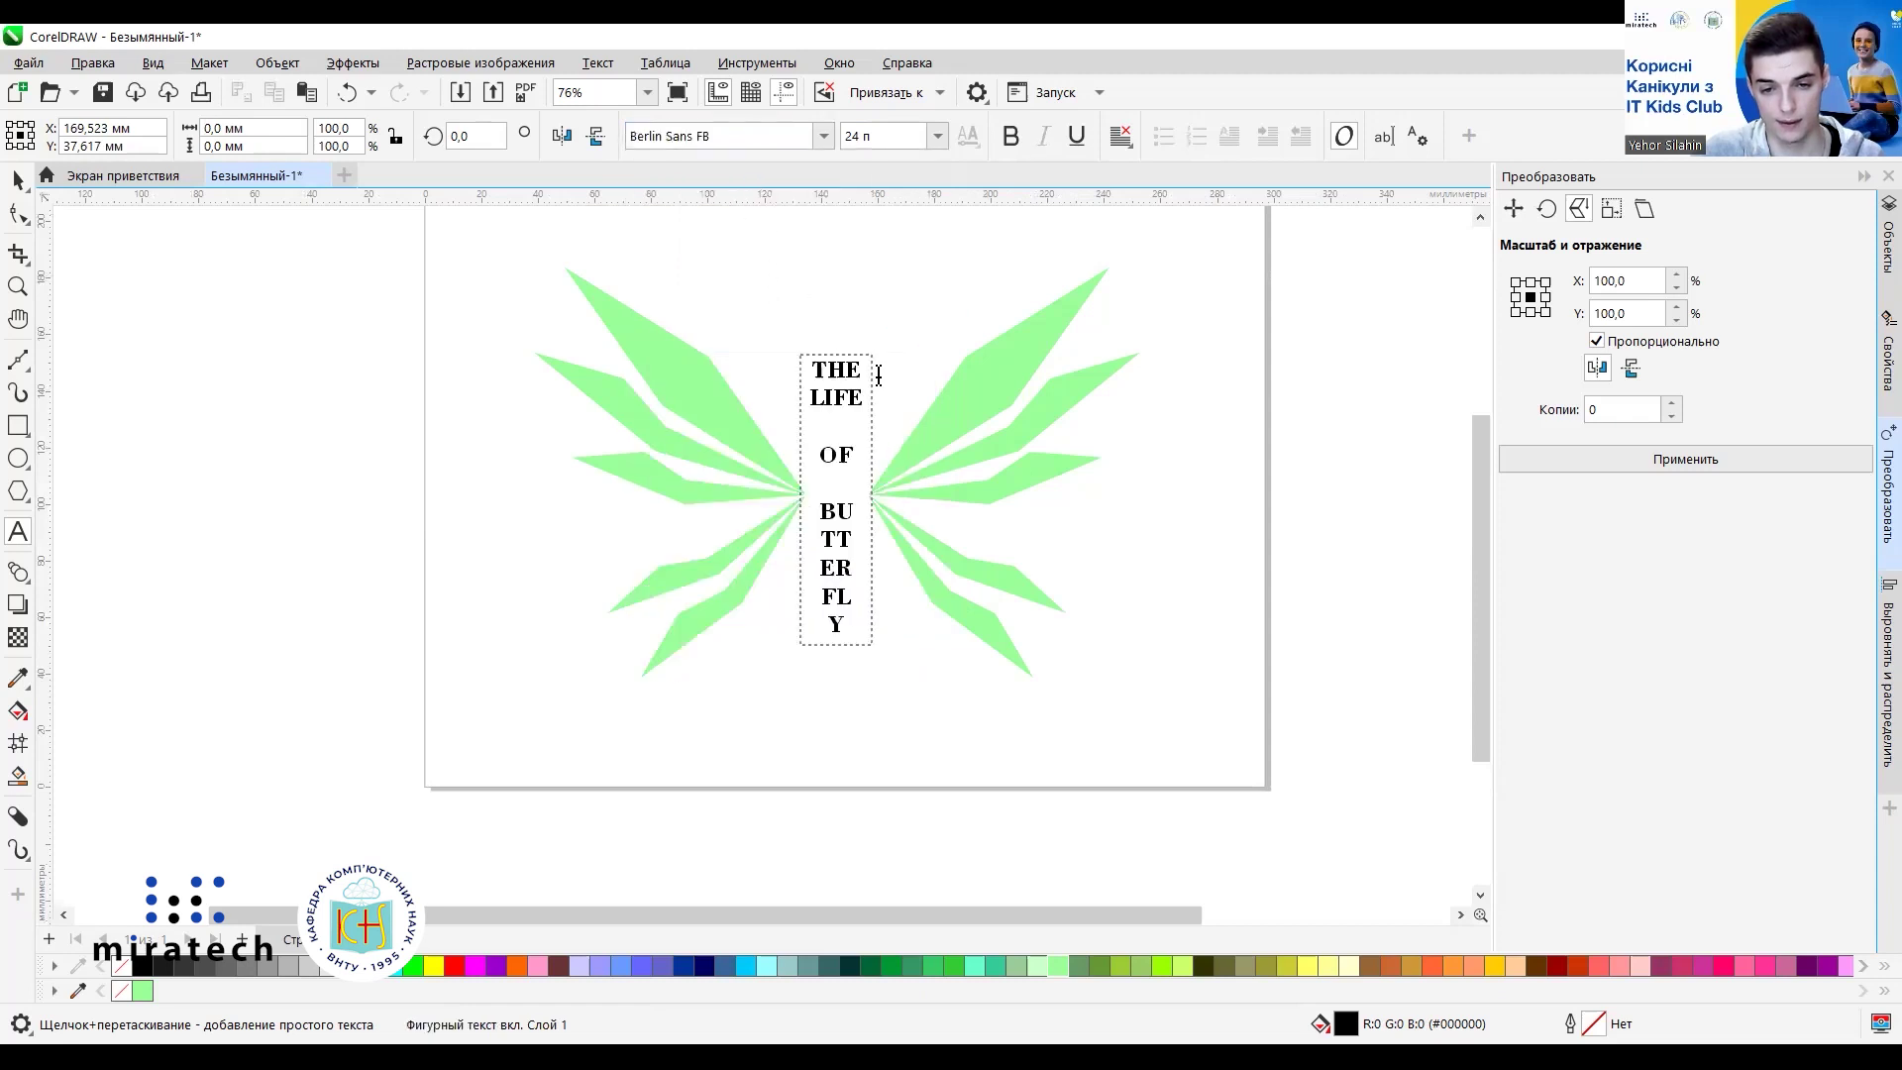
# Set the font size of all the text in the frame to 18 pt and leave text editing.
pyautogui.click(838, 575)
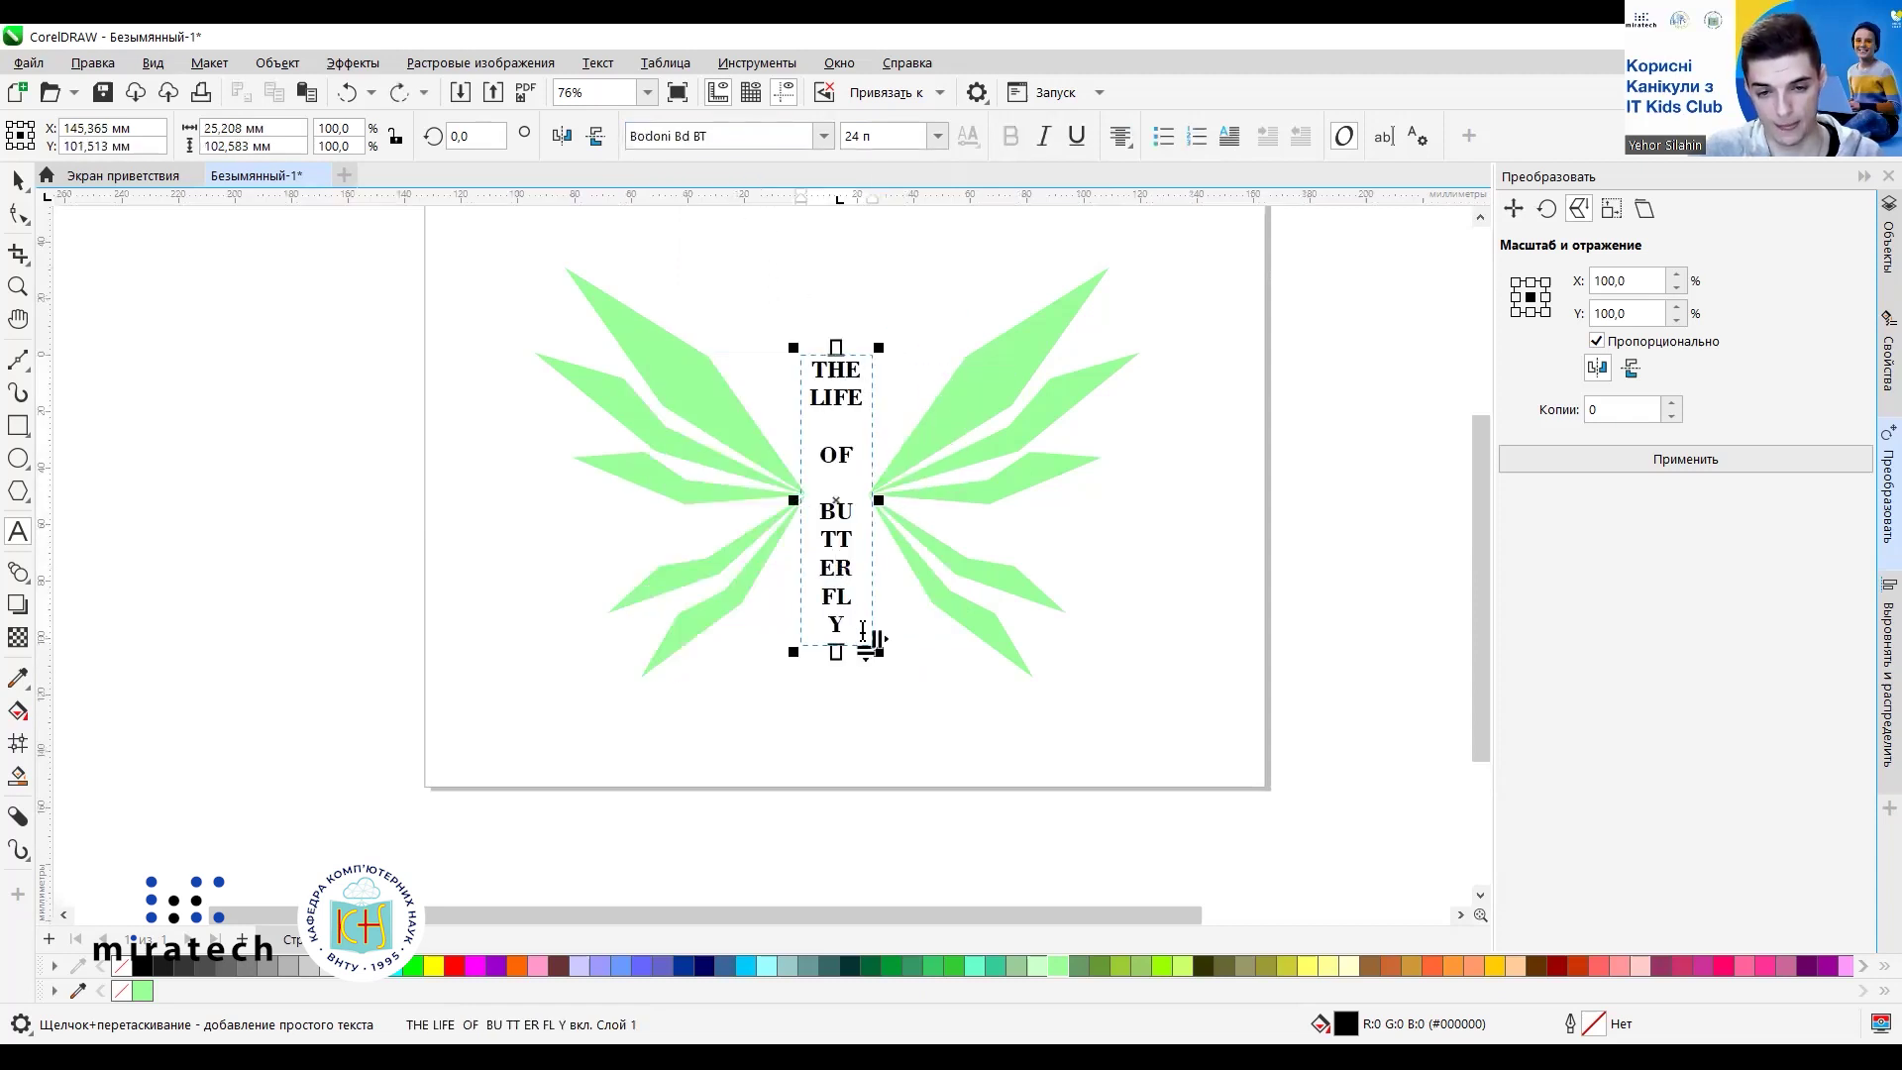
pyautogui.moveTo(854, 630); pyautogui.dragTo(808, 359)
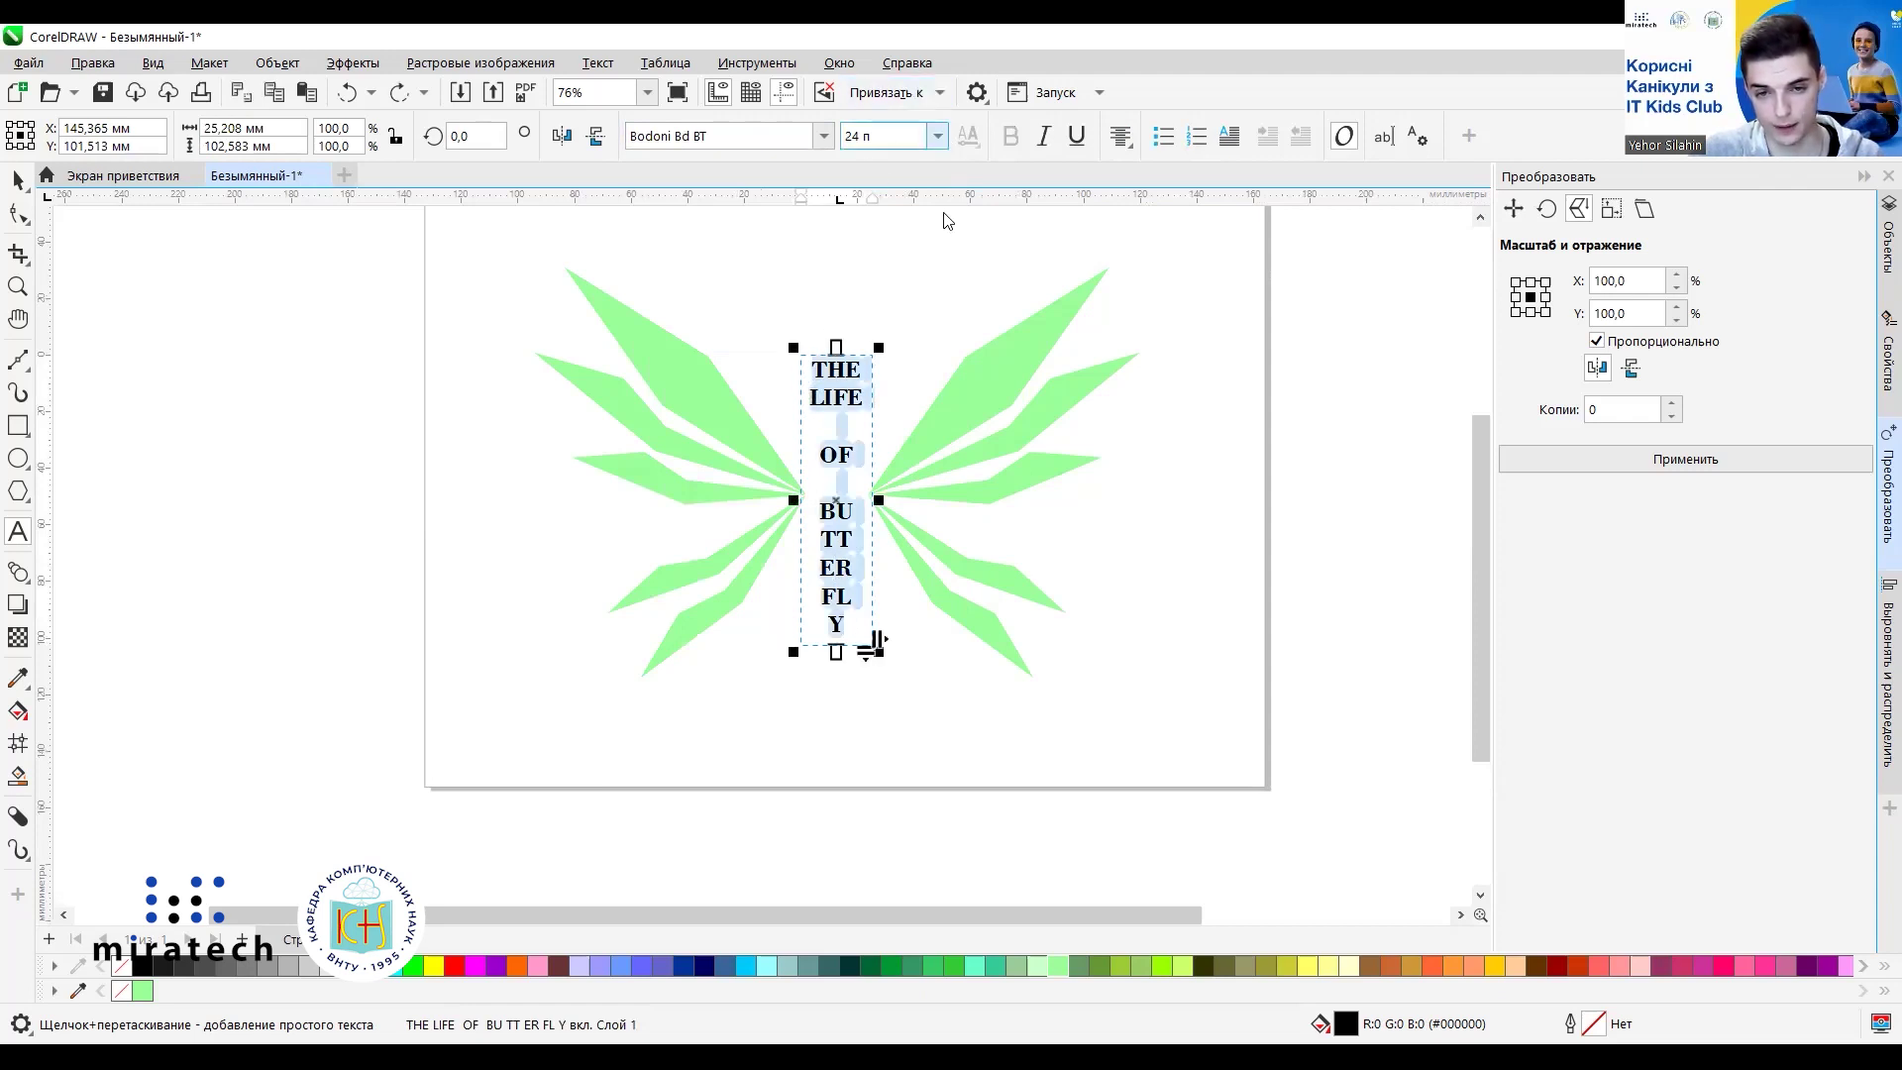
pyautogui.click(937, 136)
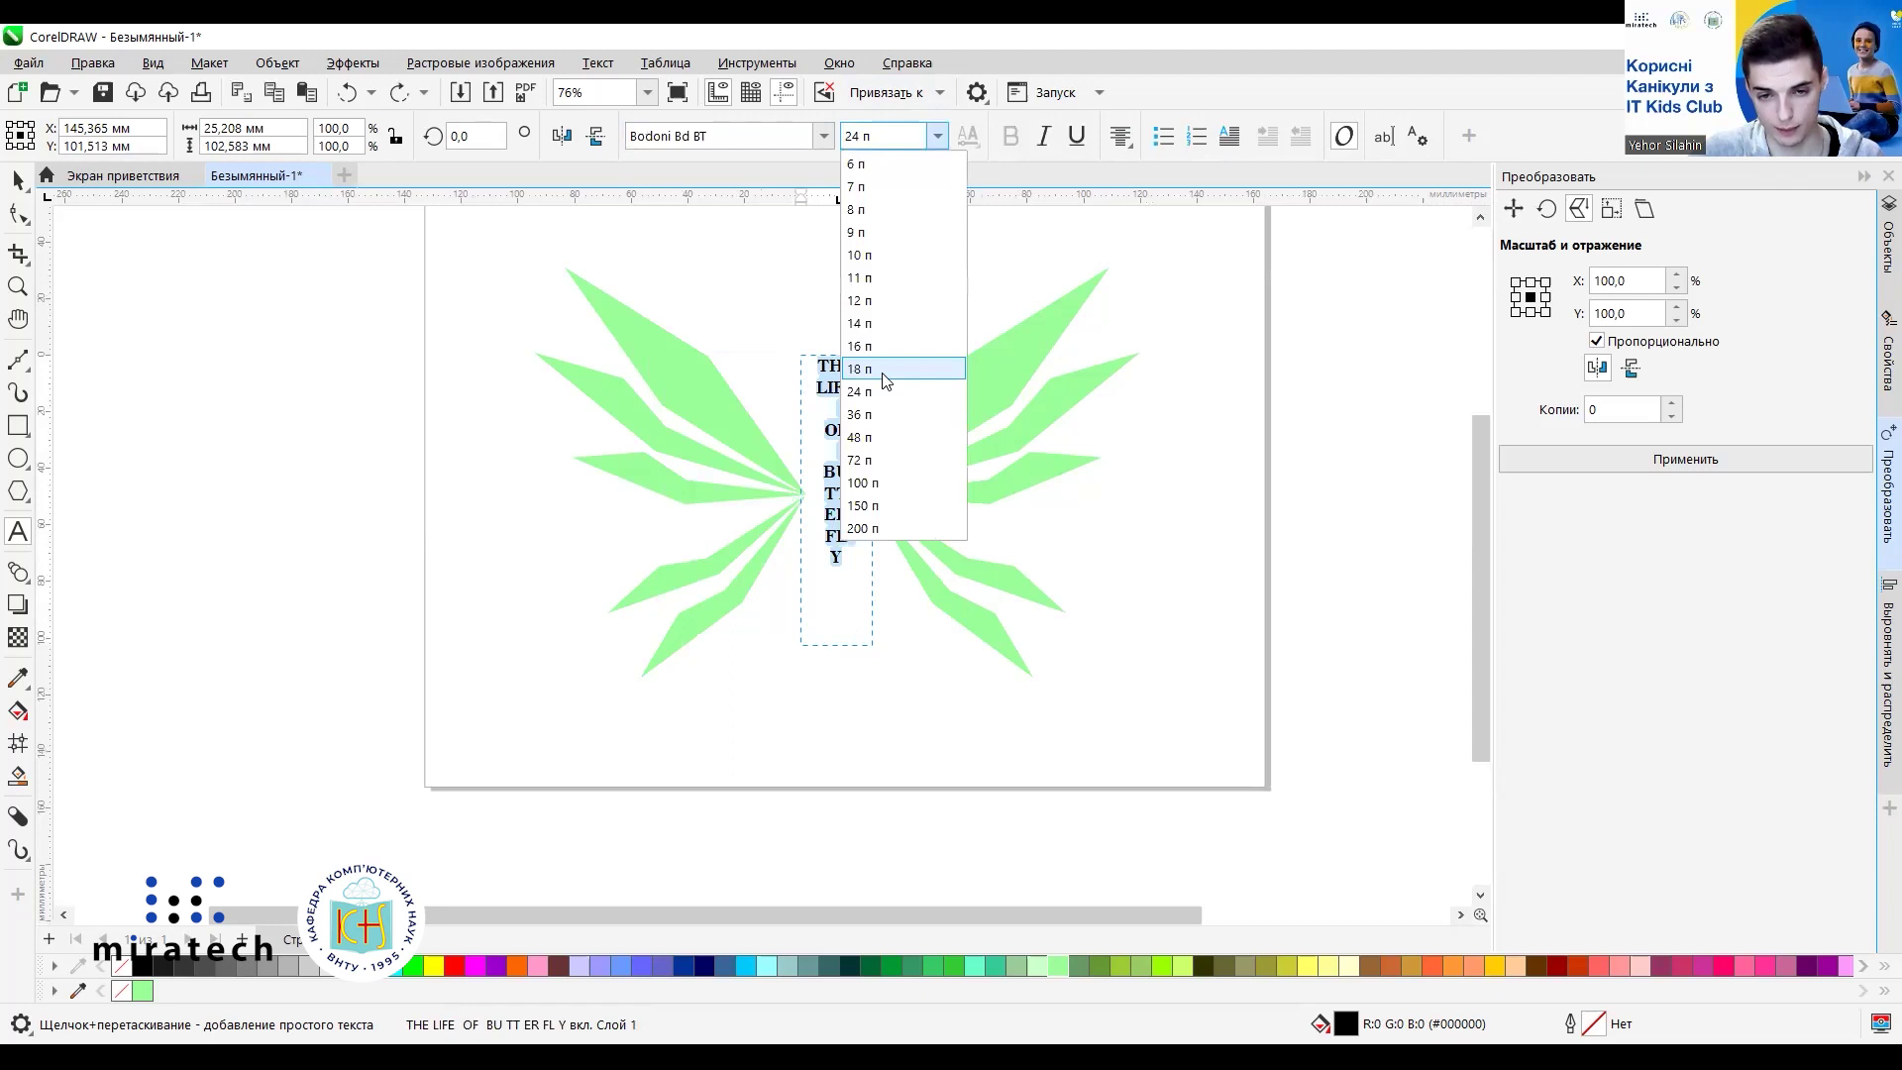
pyautogui.click(1090, 560)
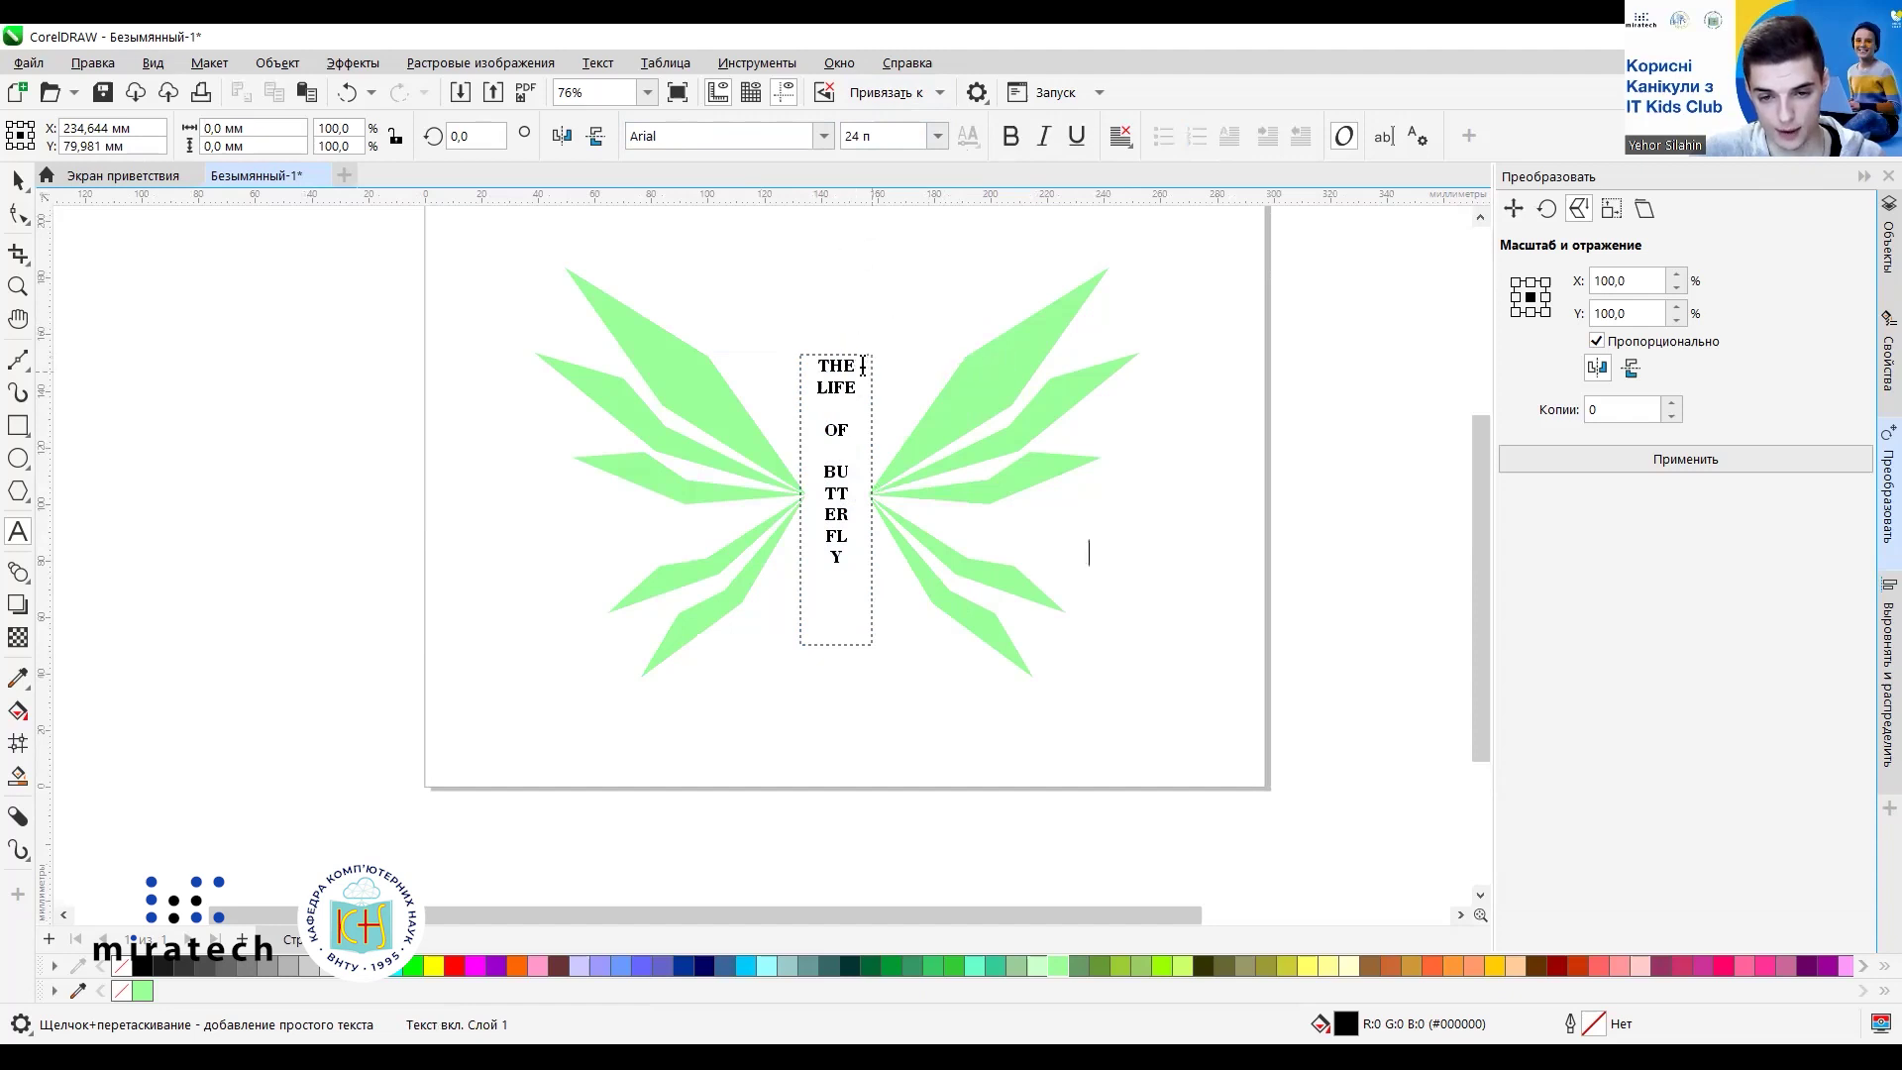
pyautogui.press('Escape')
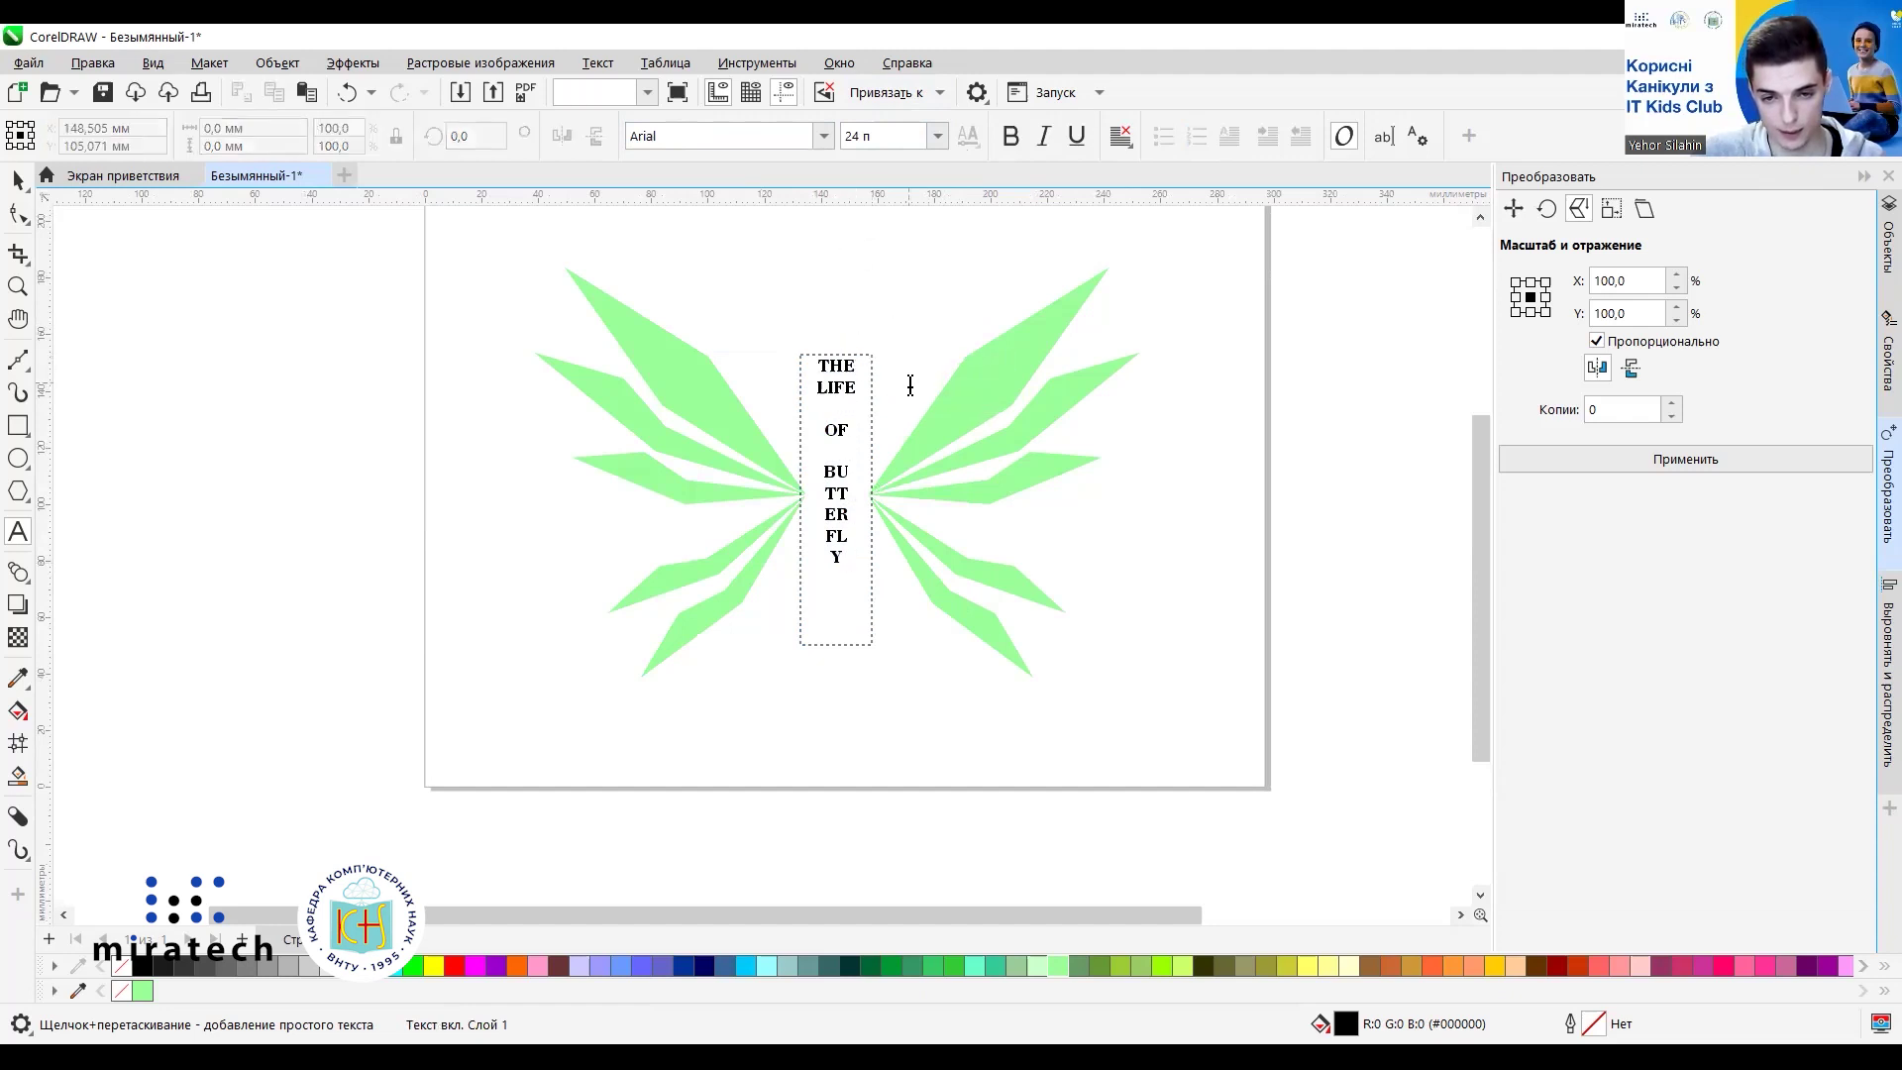
pyautogui.click(864, 445)
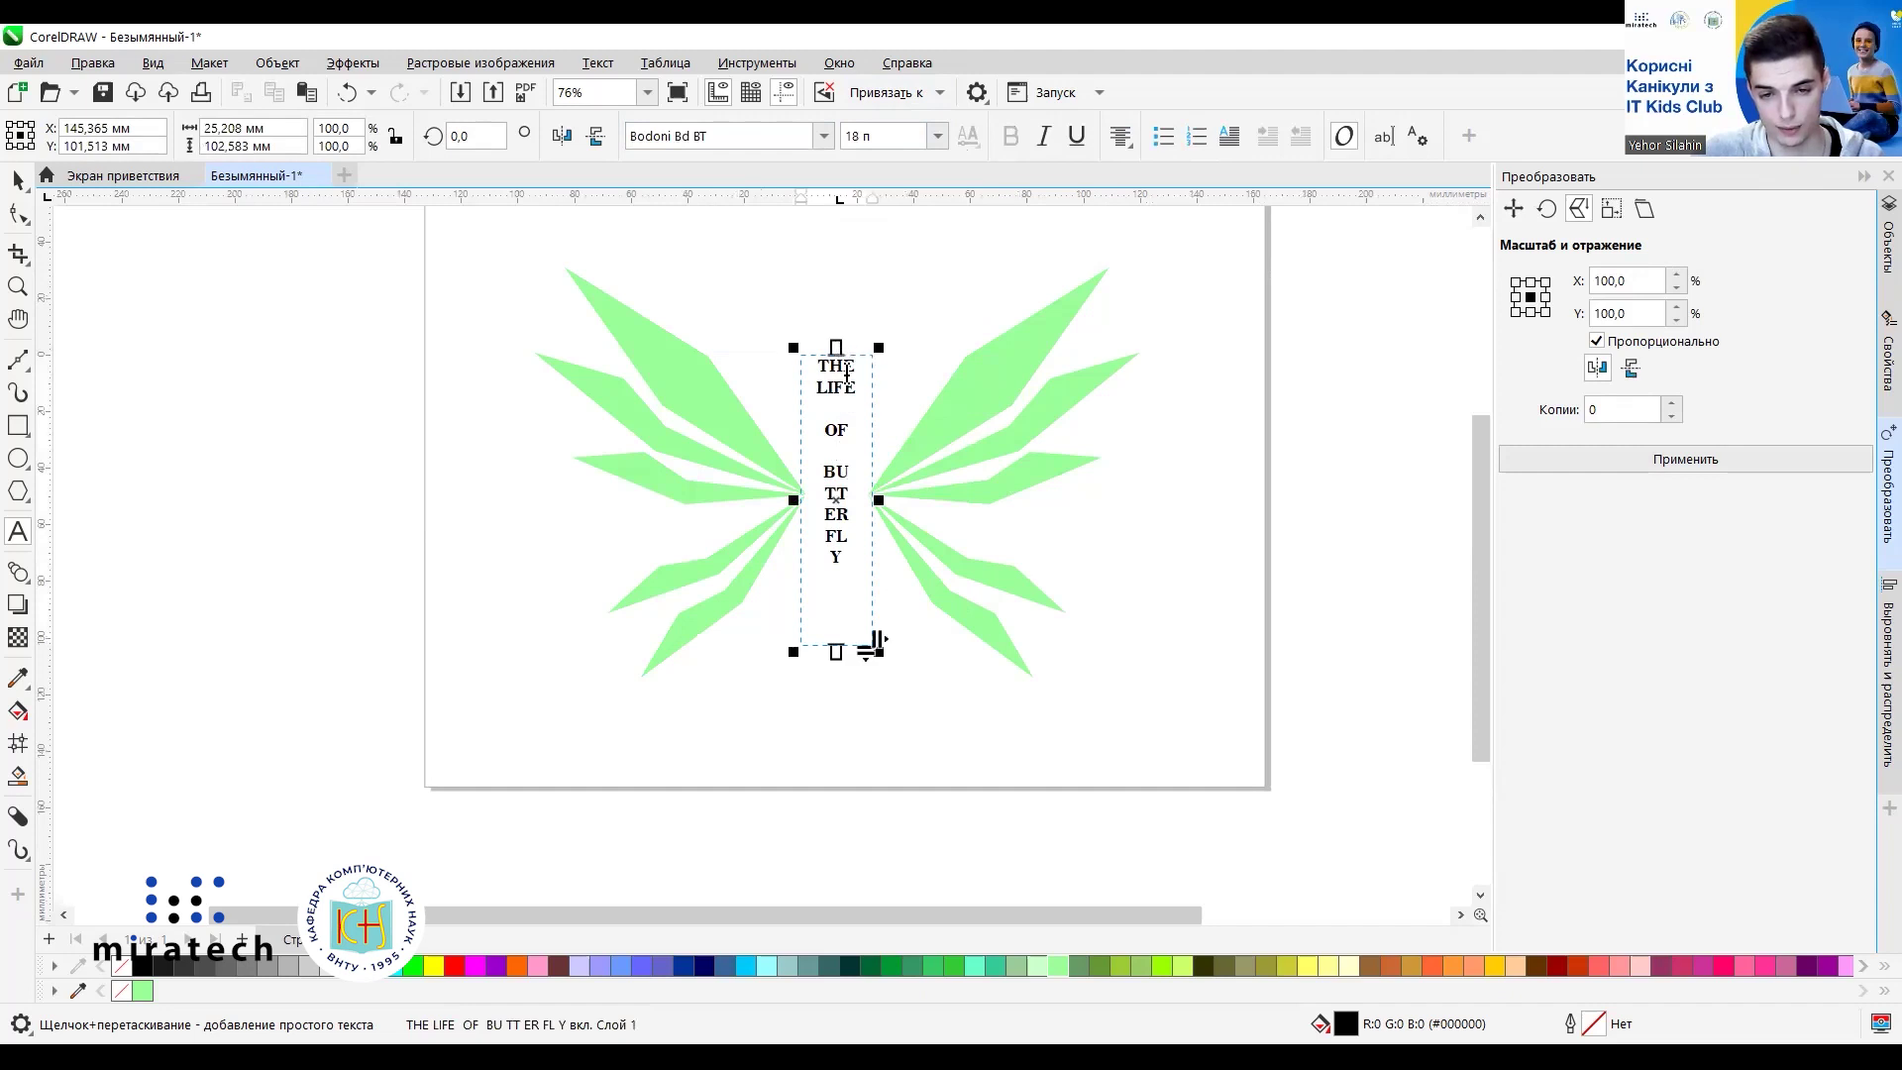
pyautogui.click(887, 414)
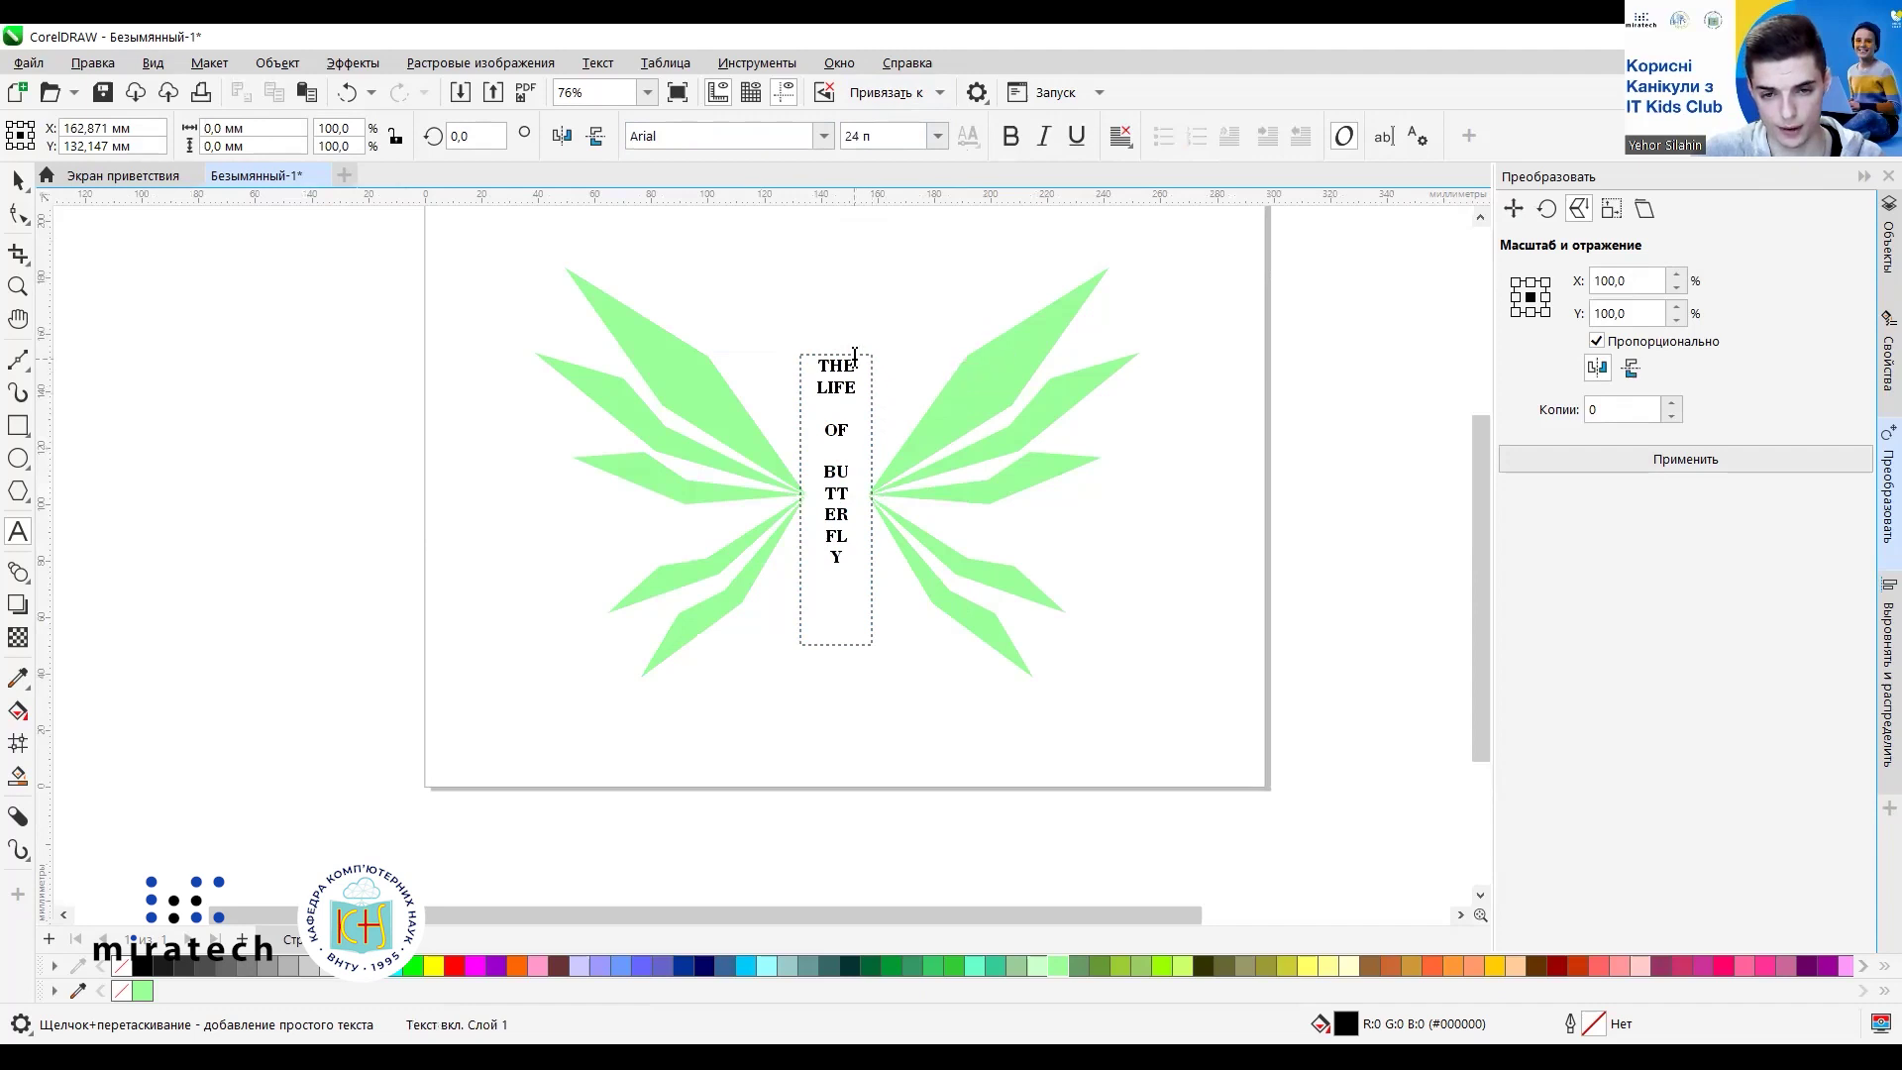
pyautogui.click(857, 357)
pyautogui.click(855, 354)
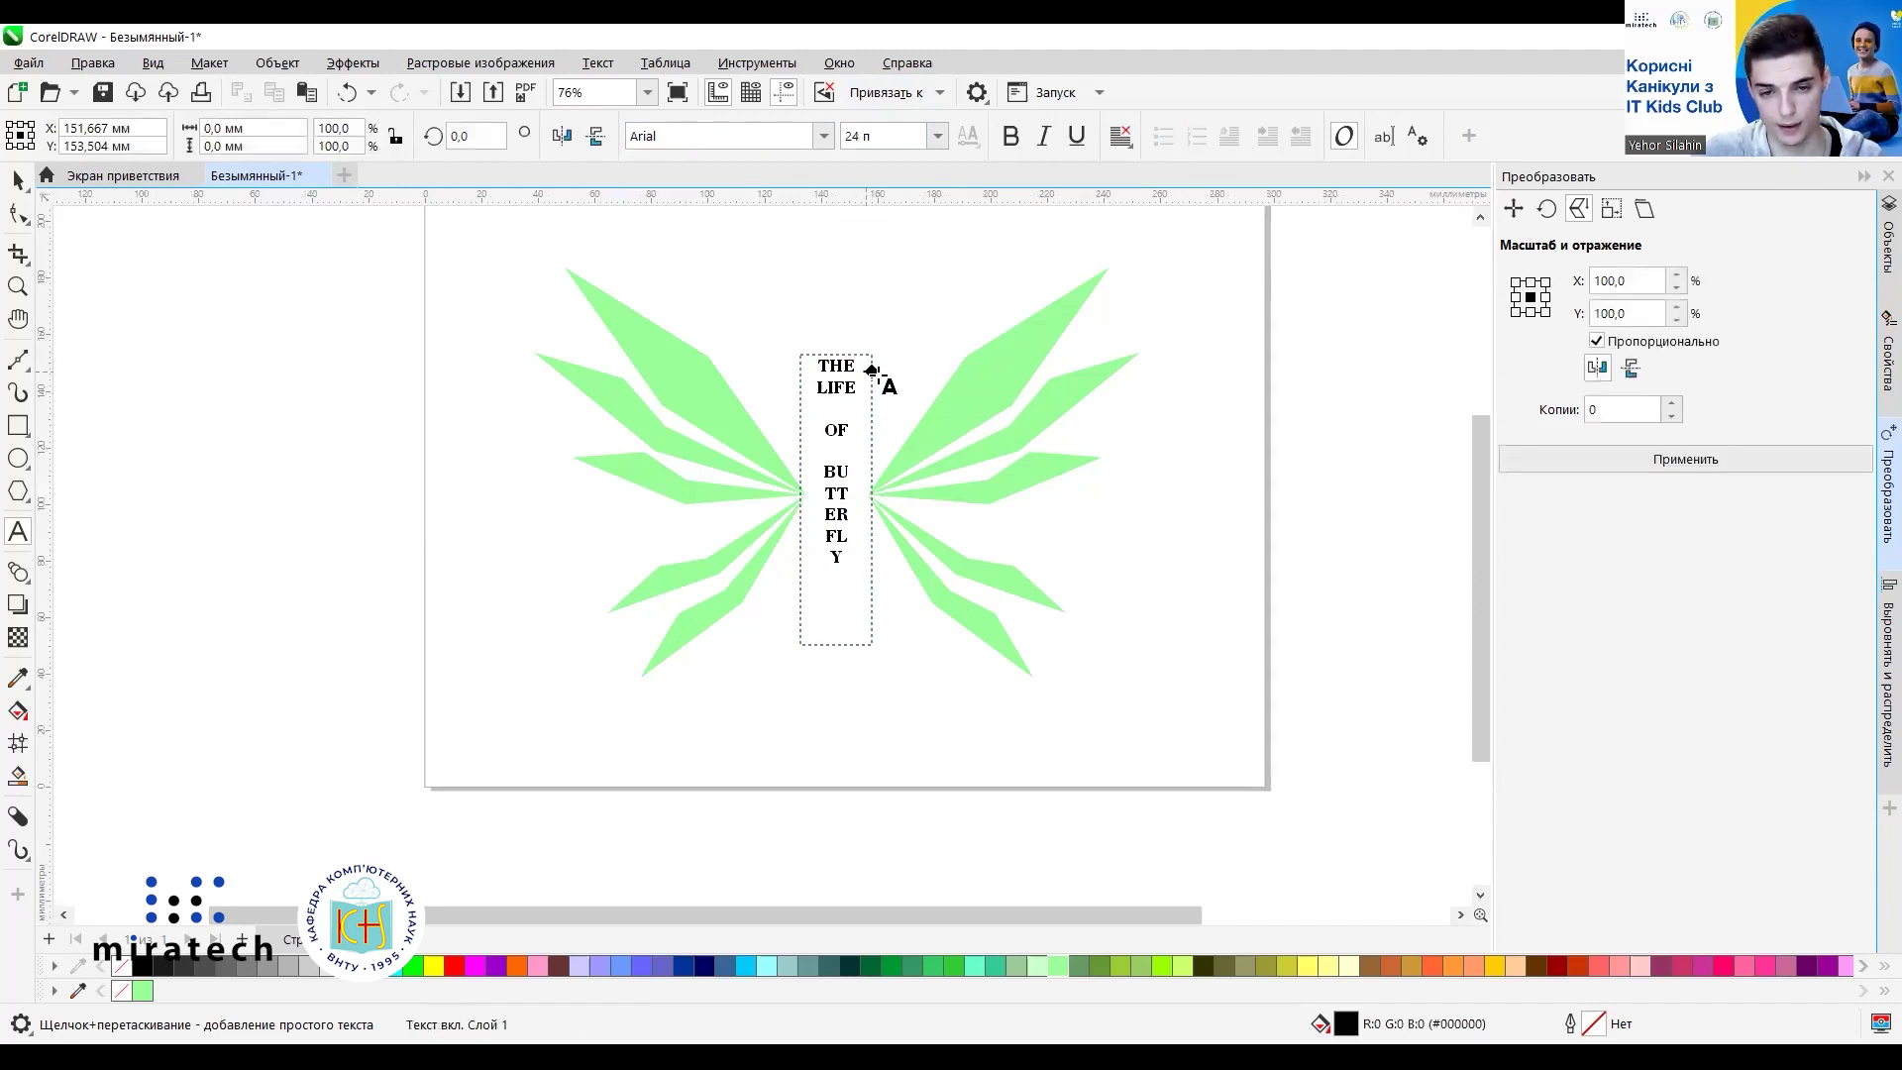
pyautogui.click(844, 495)
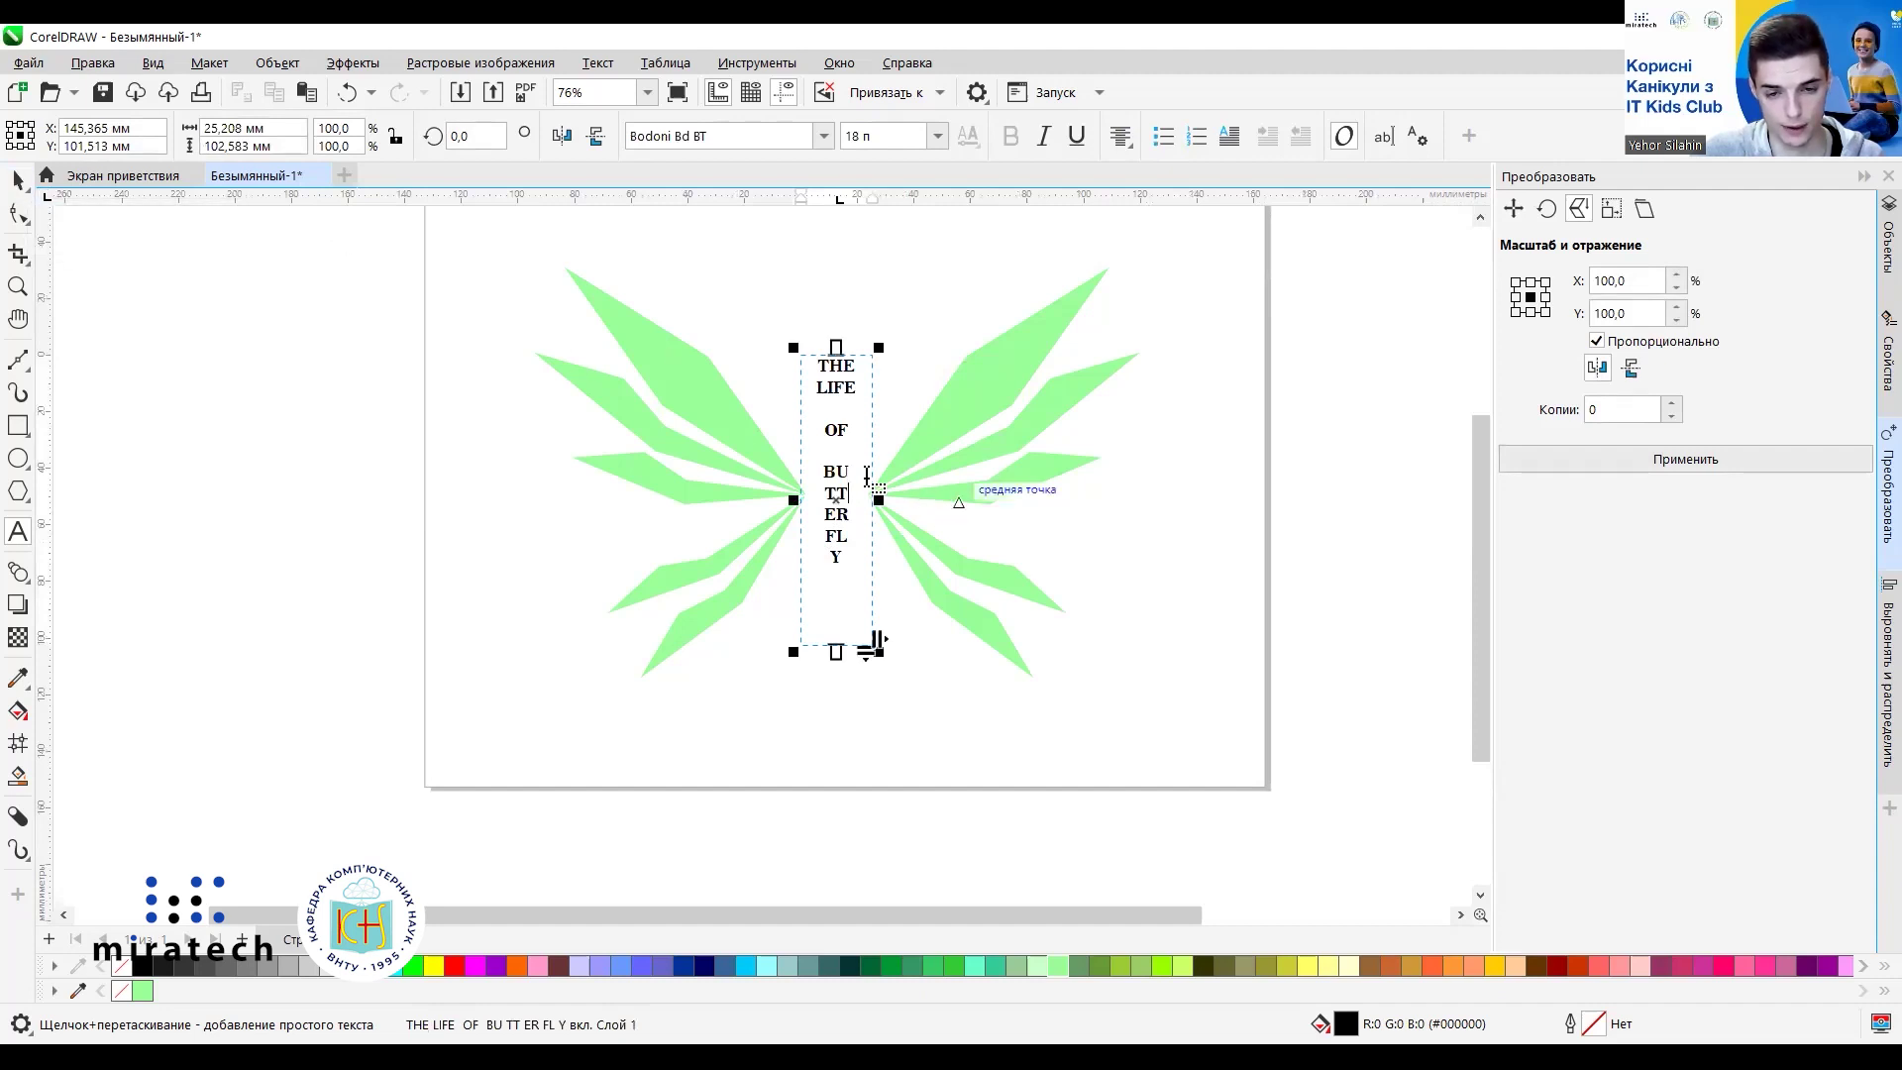
# Select the text frame between the two fans as an object with the Pick tool.
pyautogui.click(17, 181)
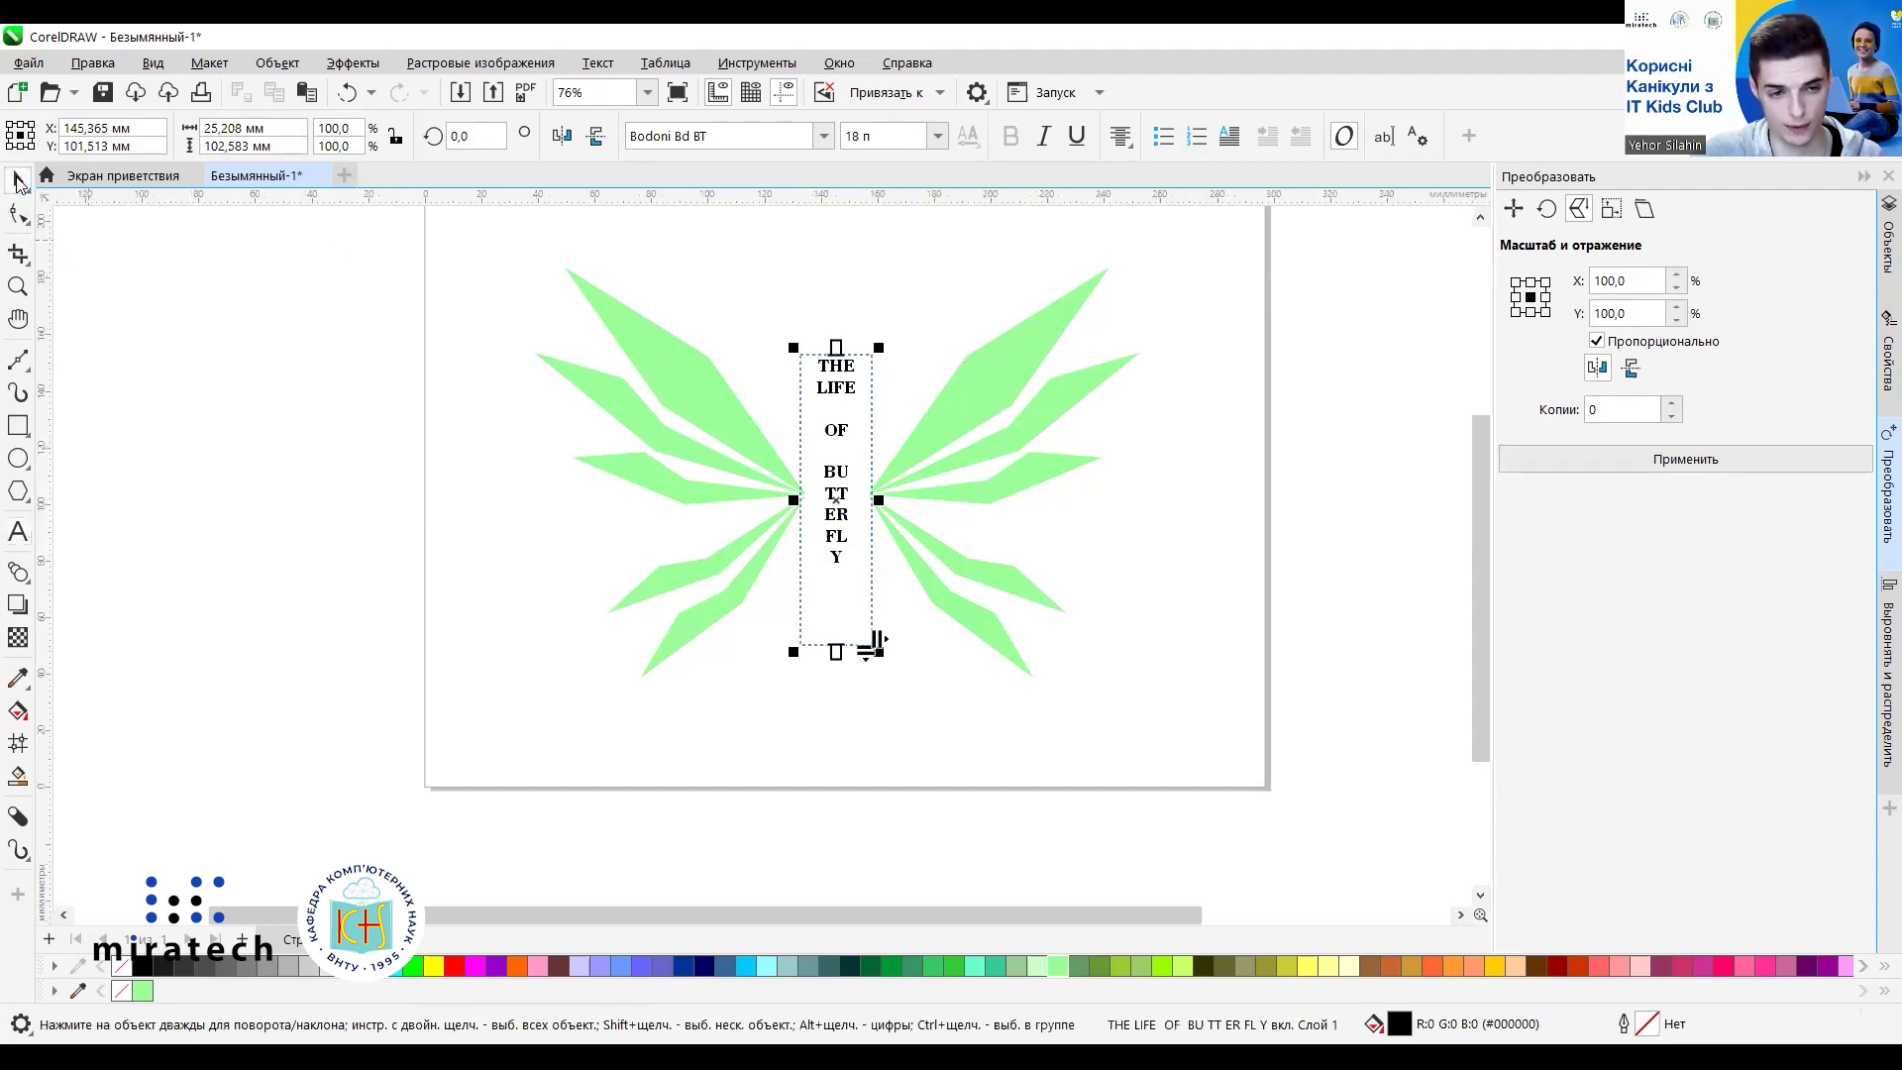
pyautogui.click(897, 436)
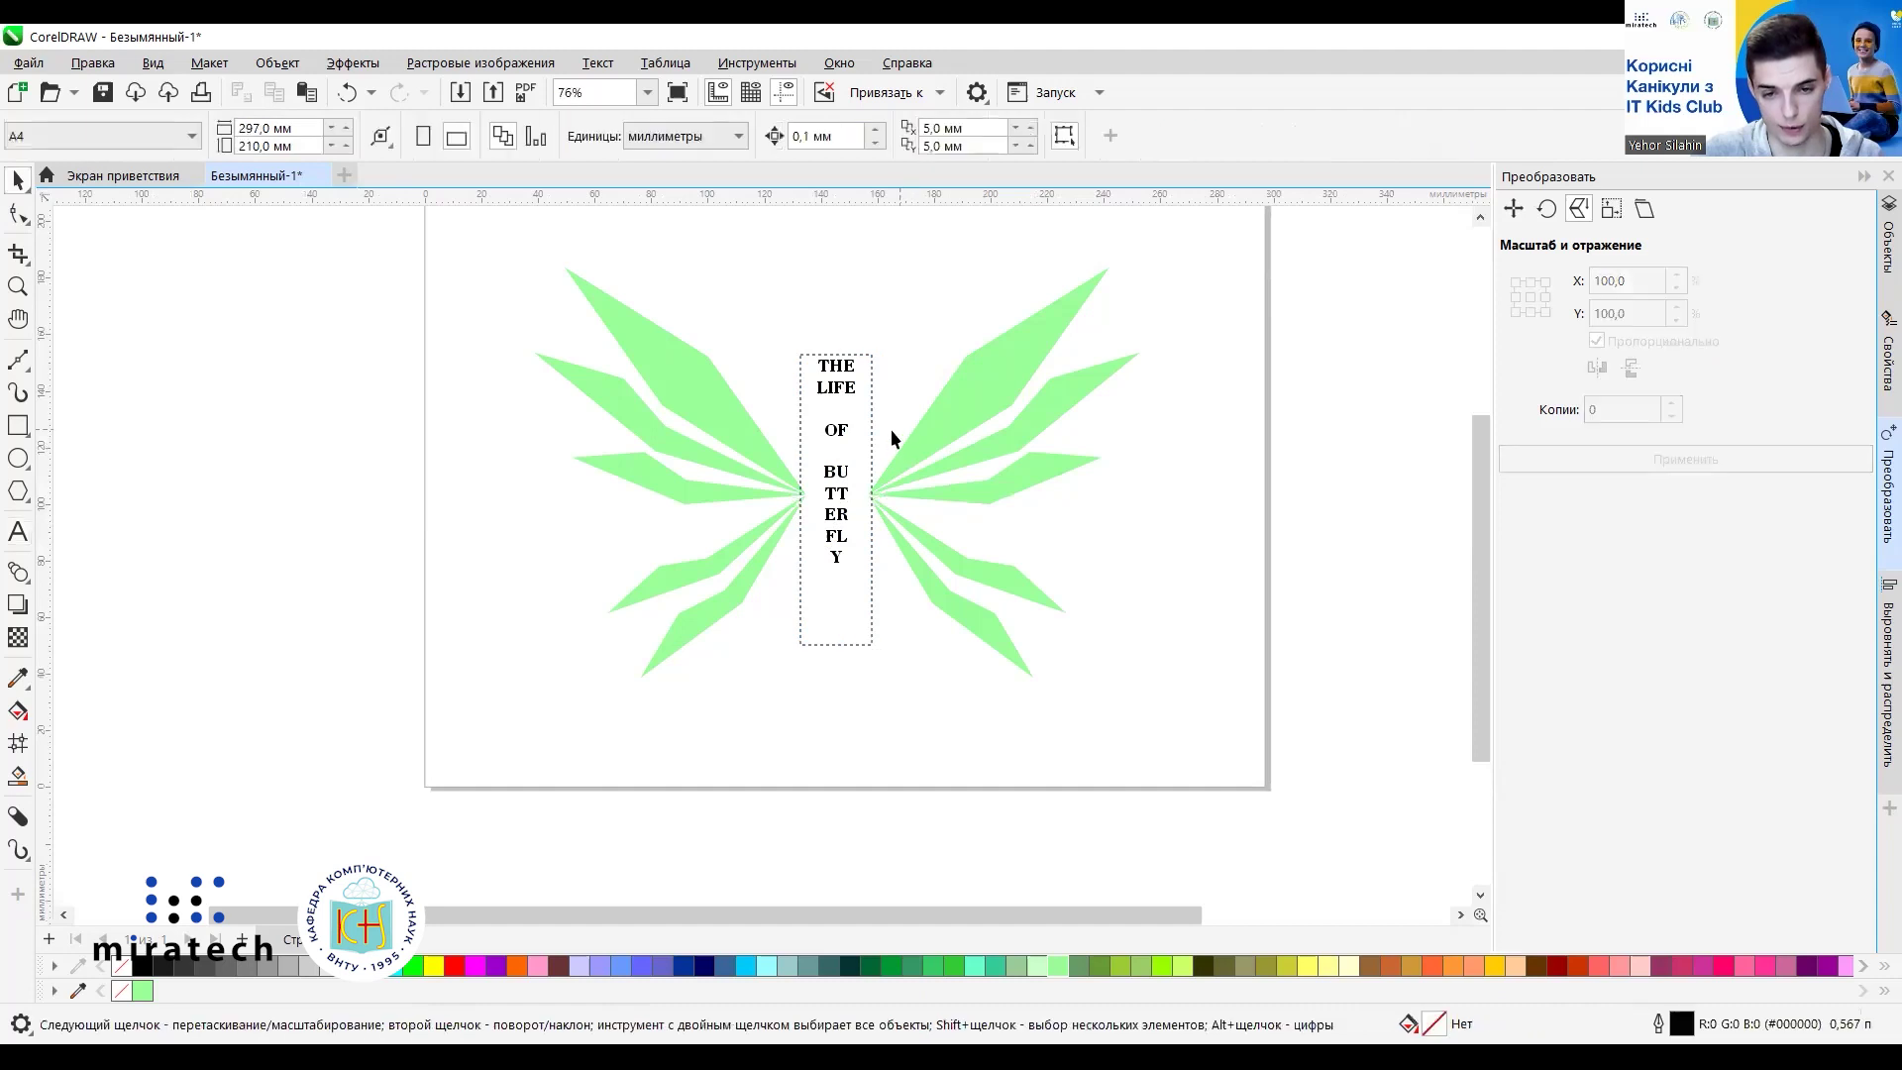
pyautogui.click(839, 412)
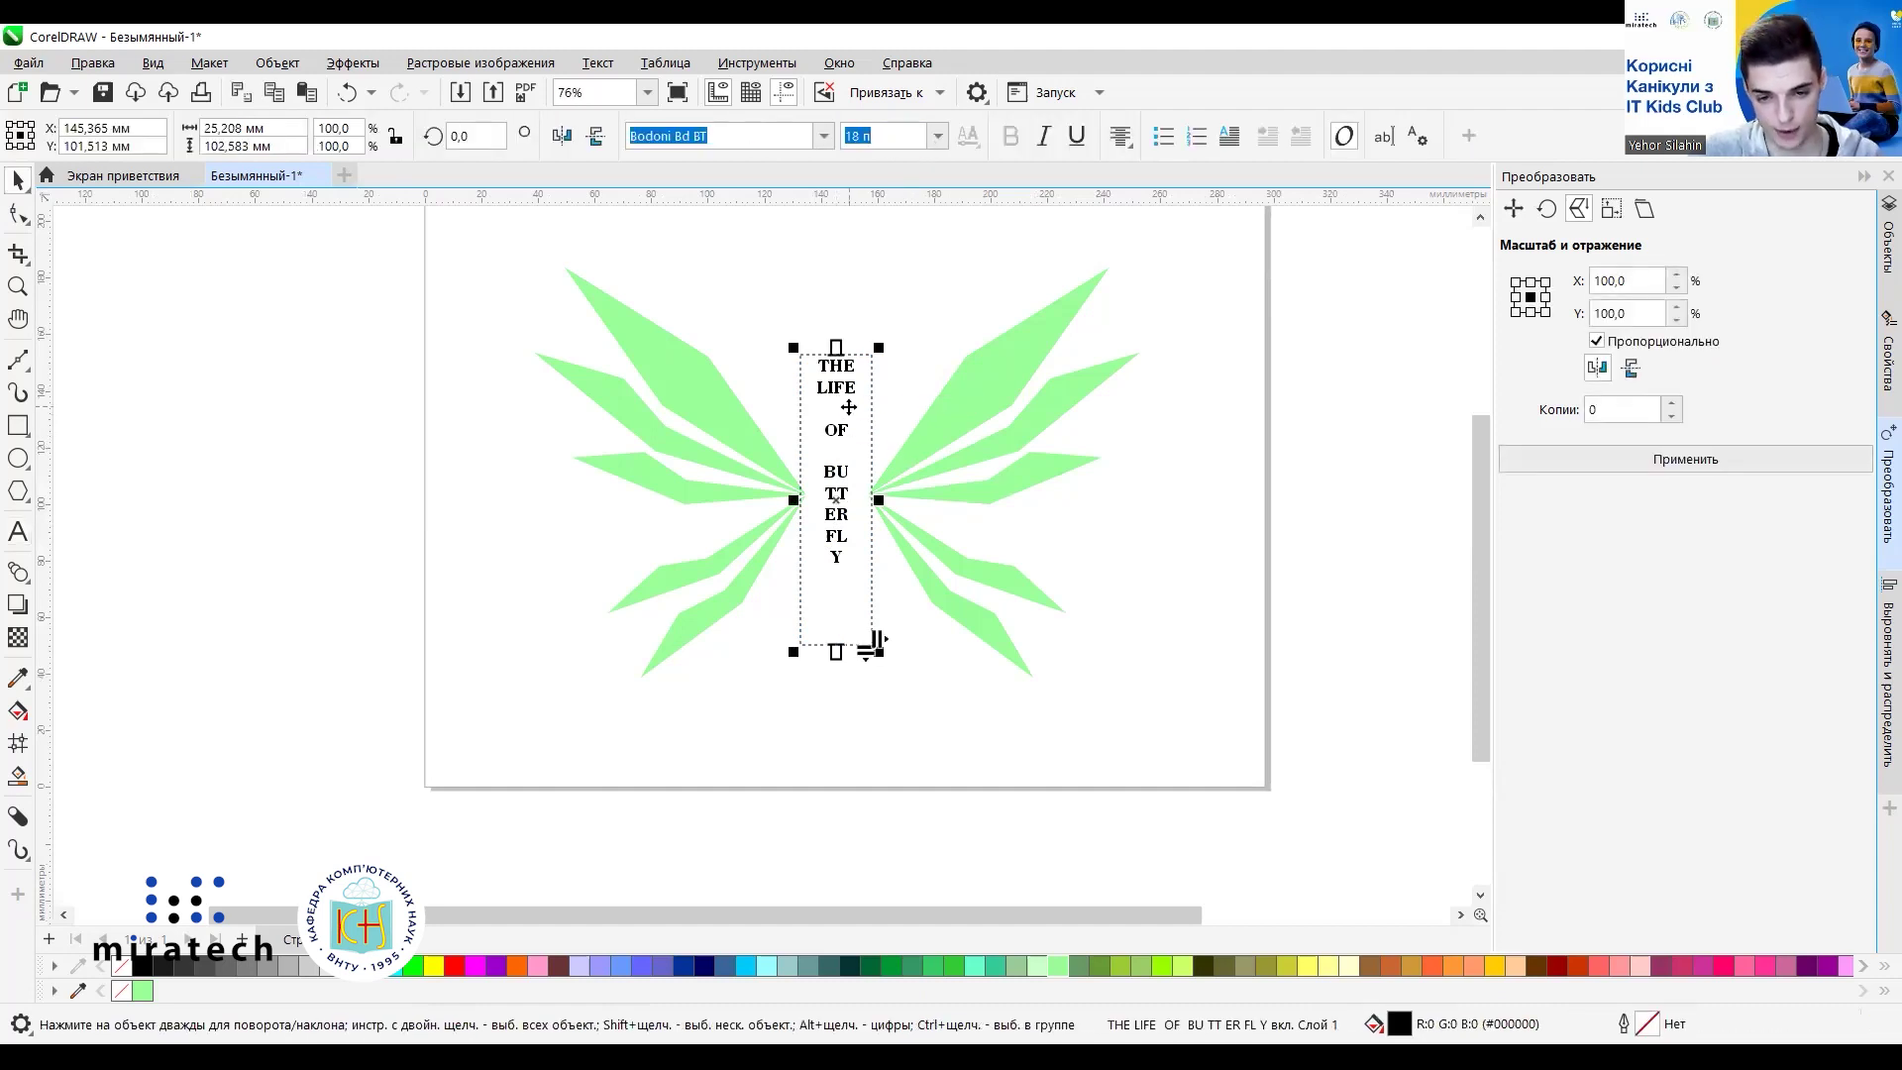
pyautogui.scroll(3, 837, 561)
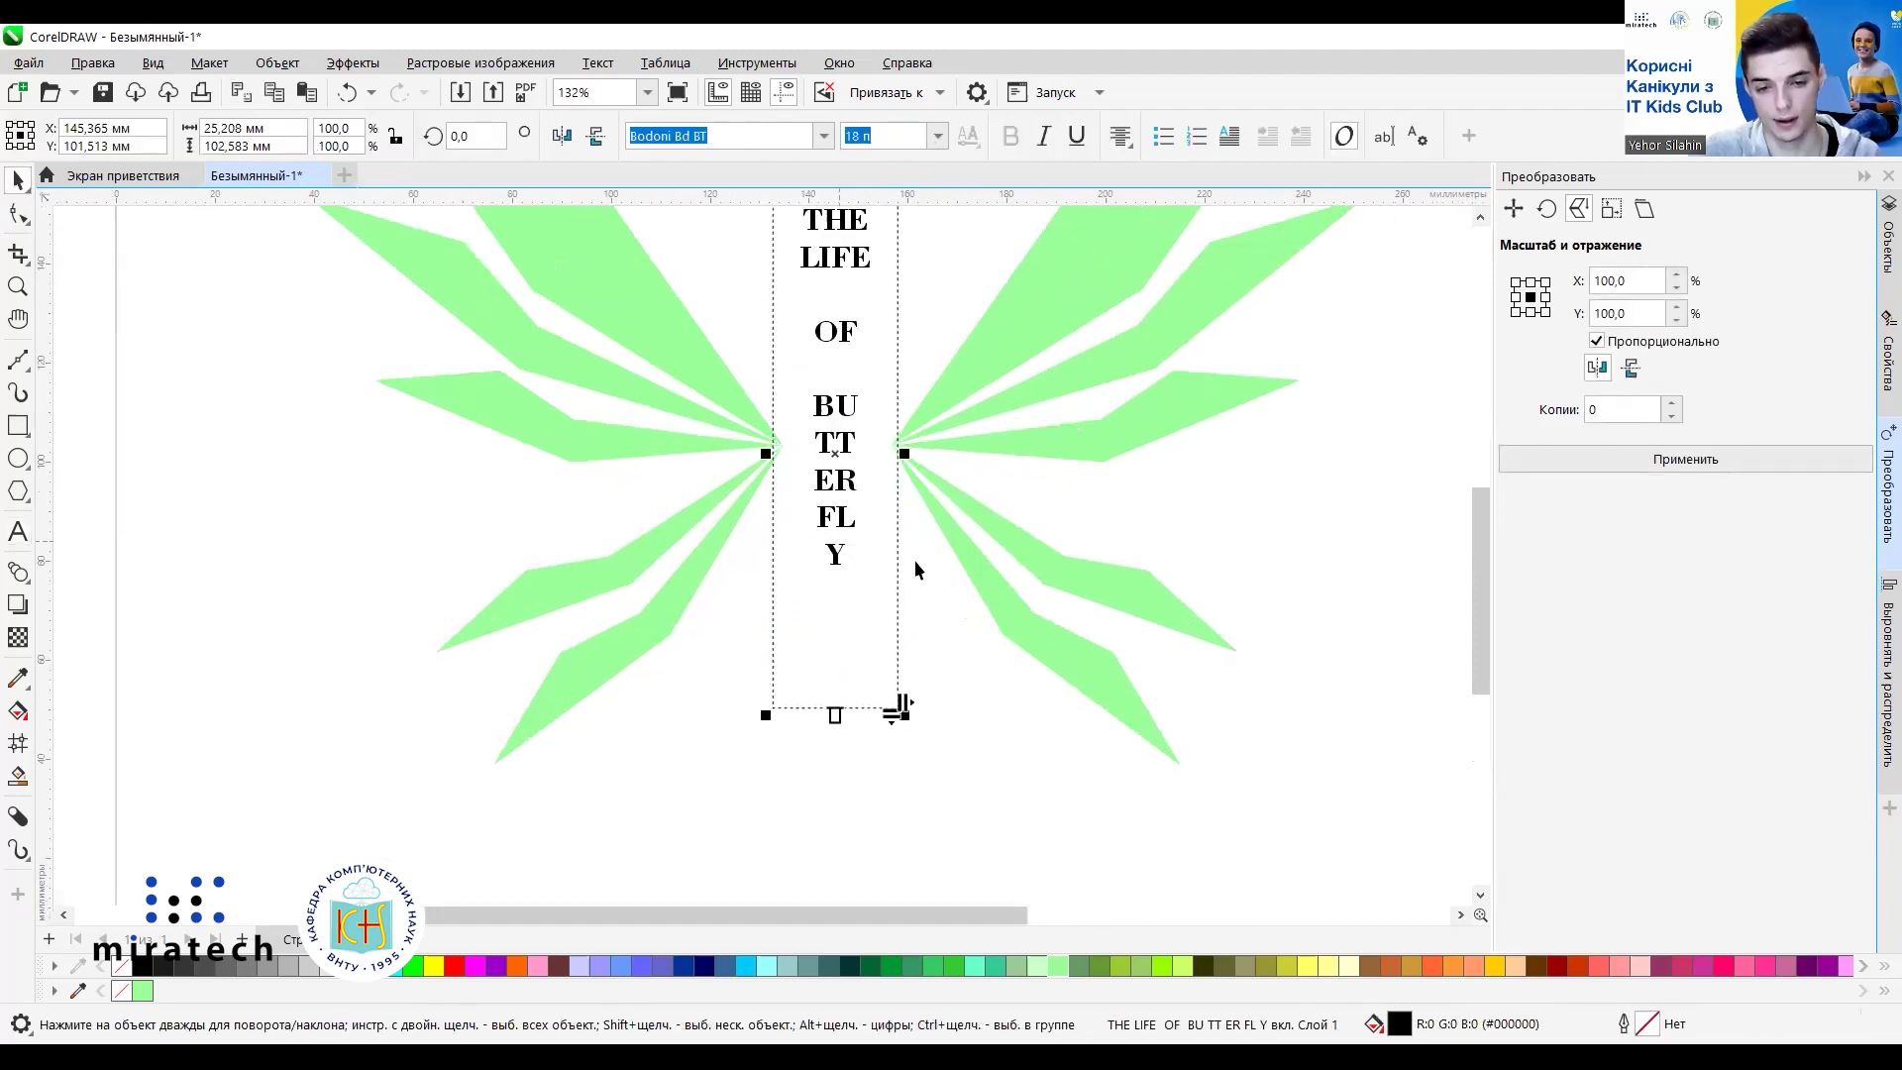
pyautogui.scroll(-2, 913, 561)
pyautogui.scroll(2, 926, 254)
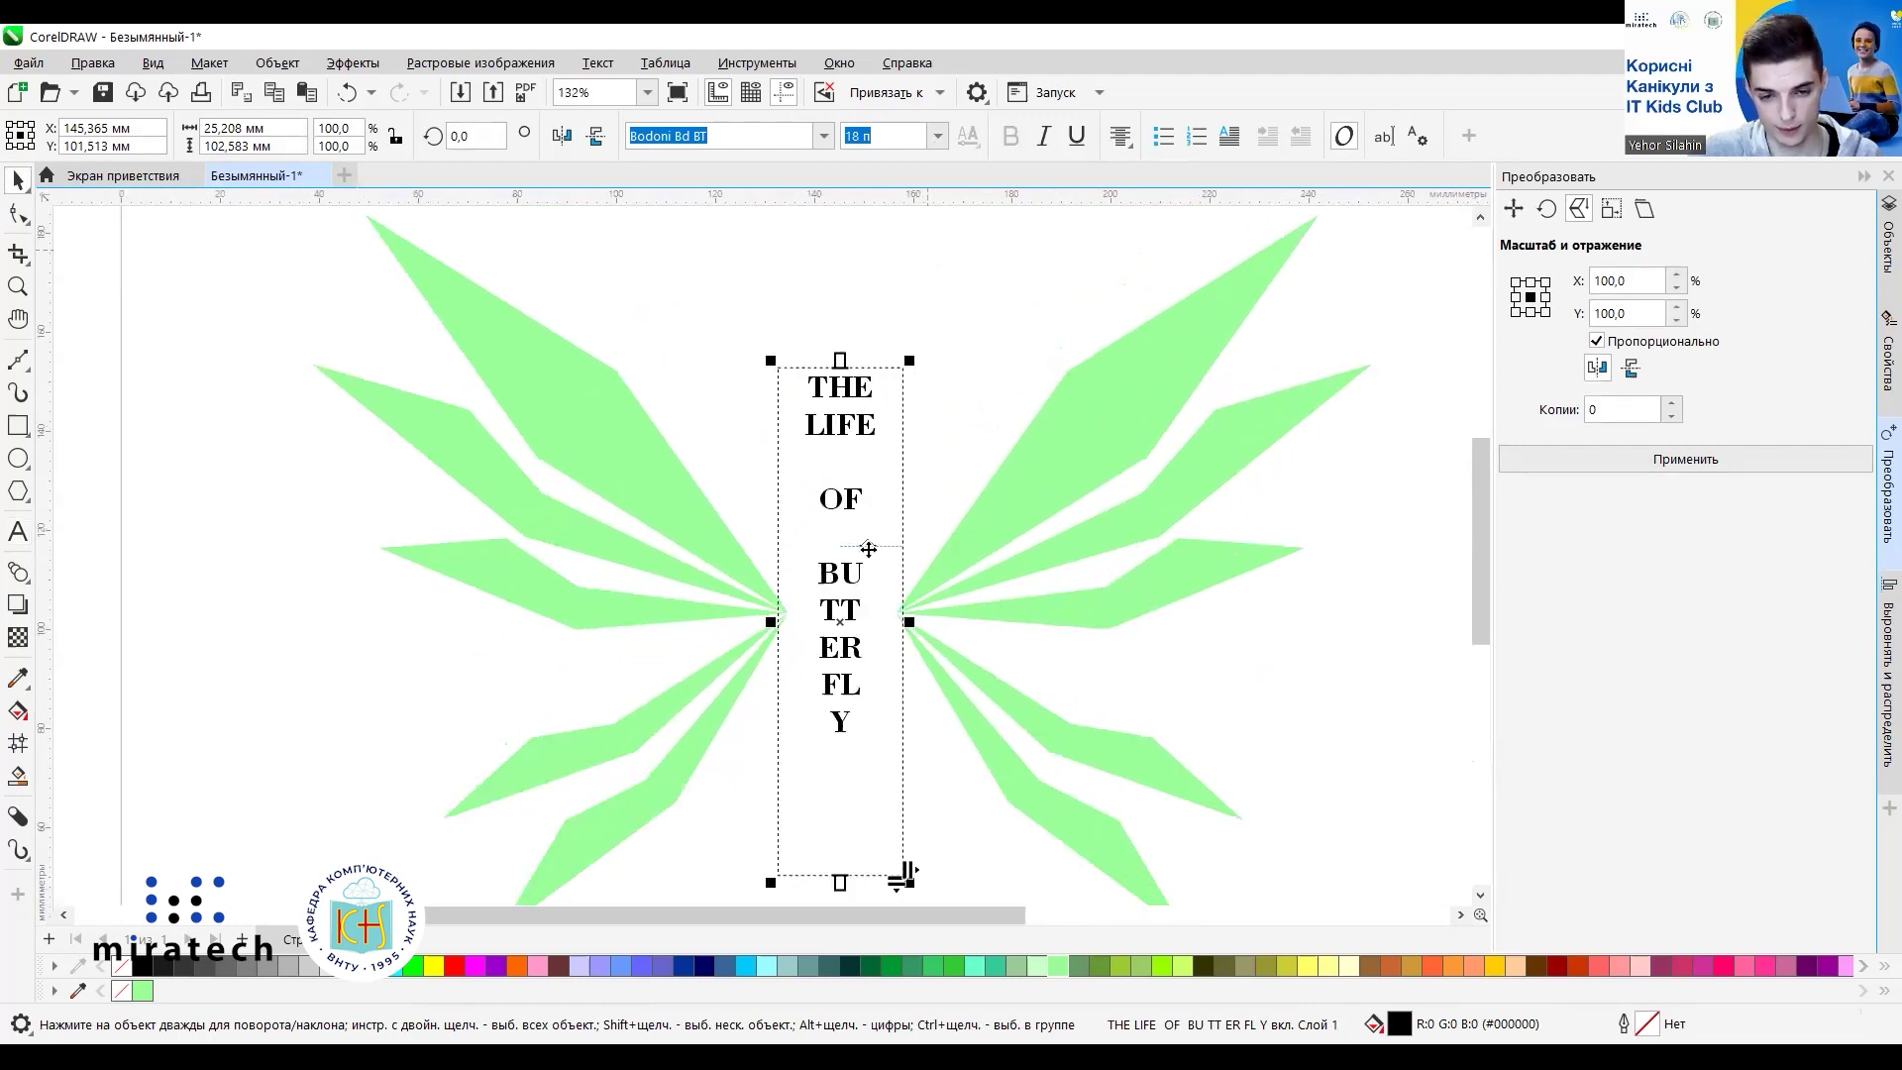
pyautogui.scroll(1, 843, 701)
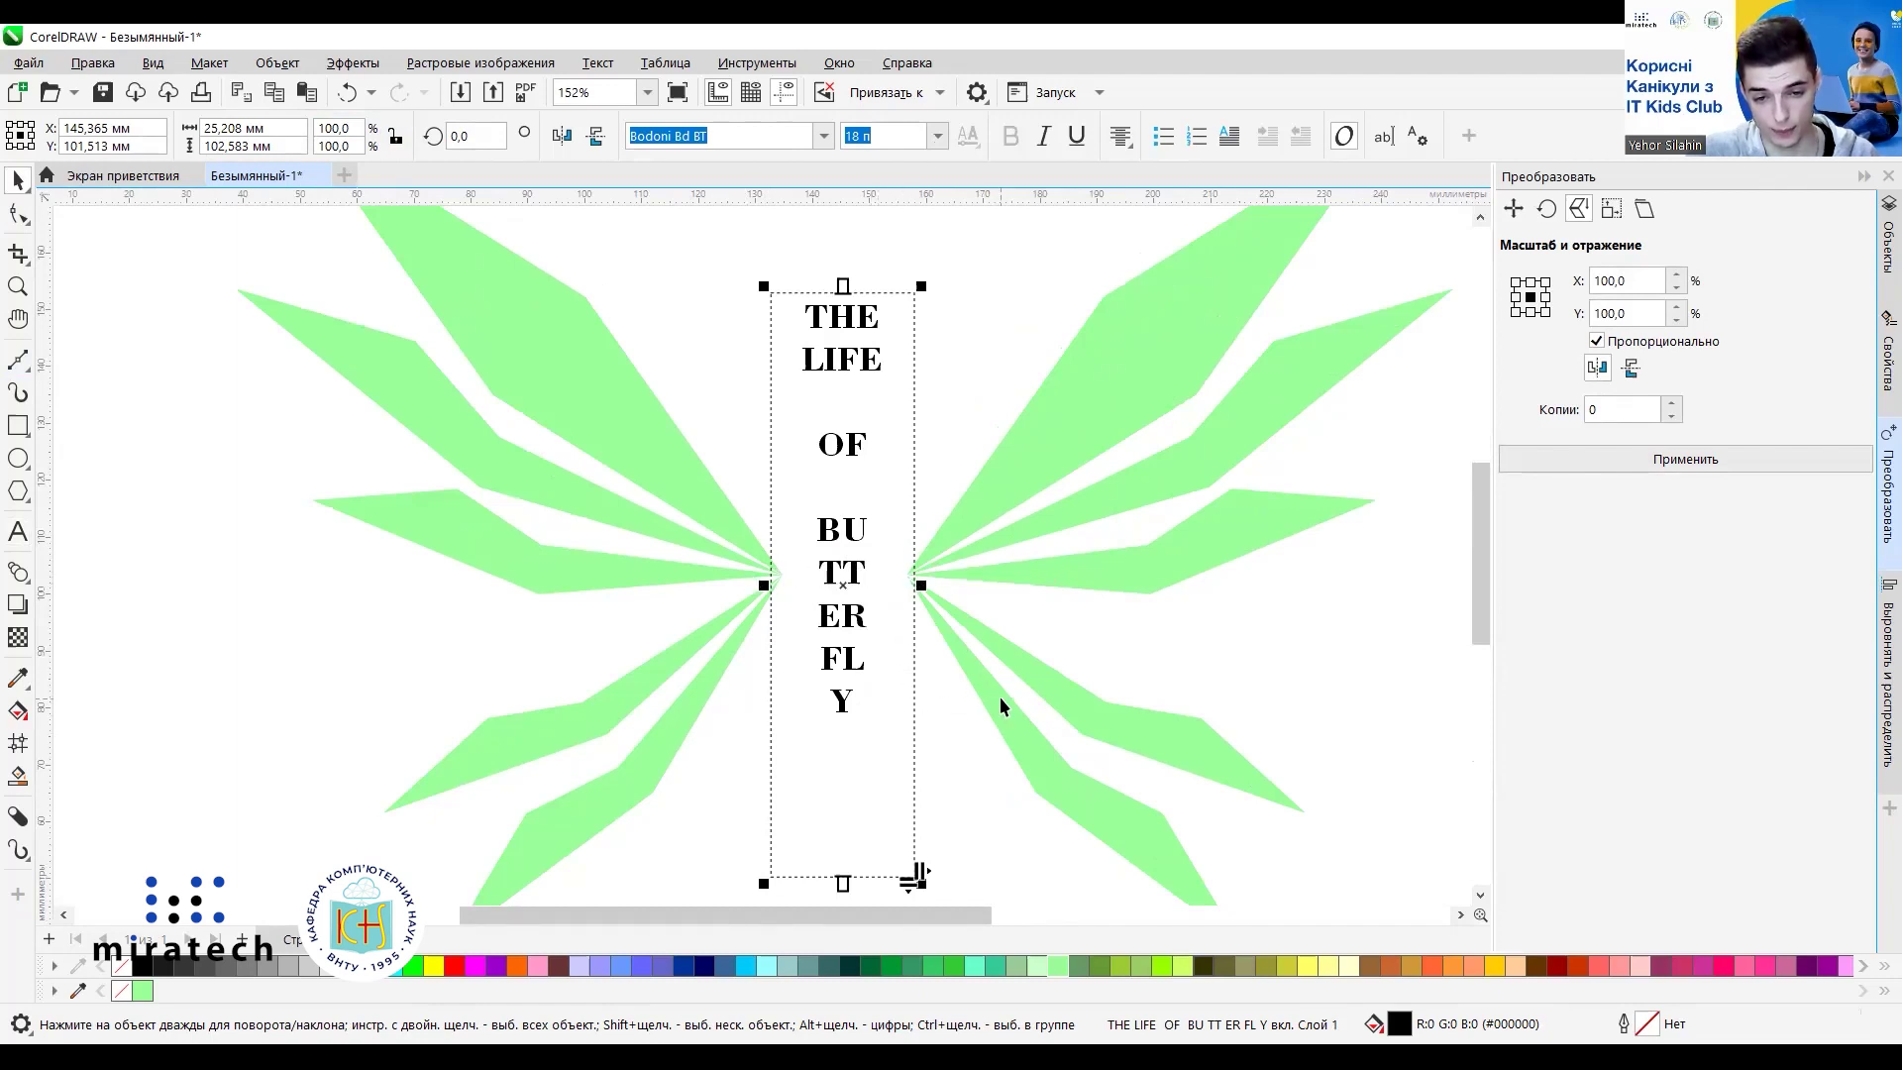
# Move the text frame down about 23 mm between the two fans.
pyautogui.scroll(-1, 1001, 705)
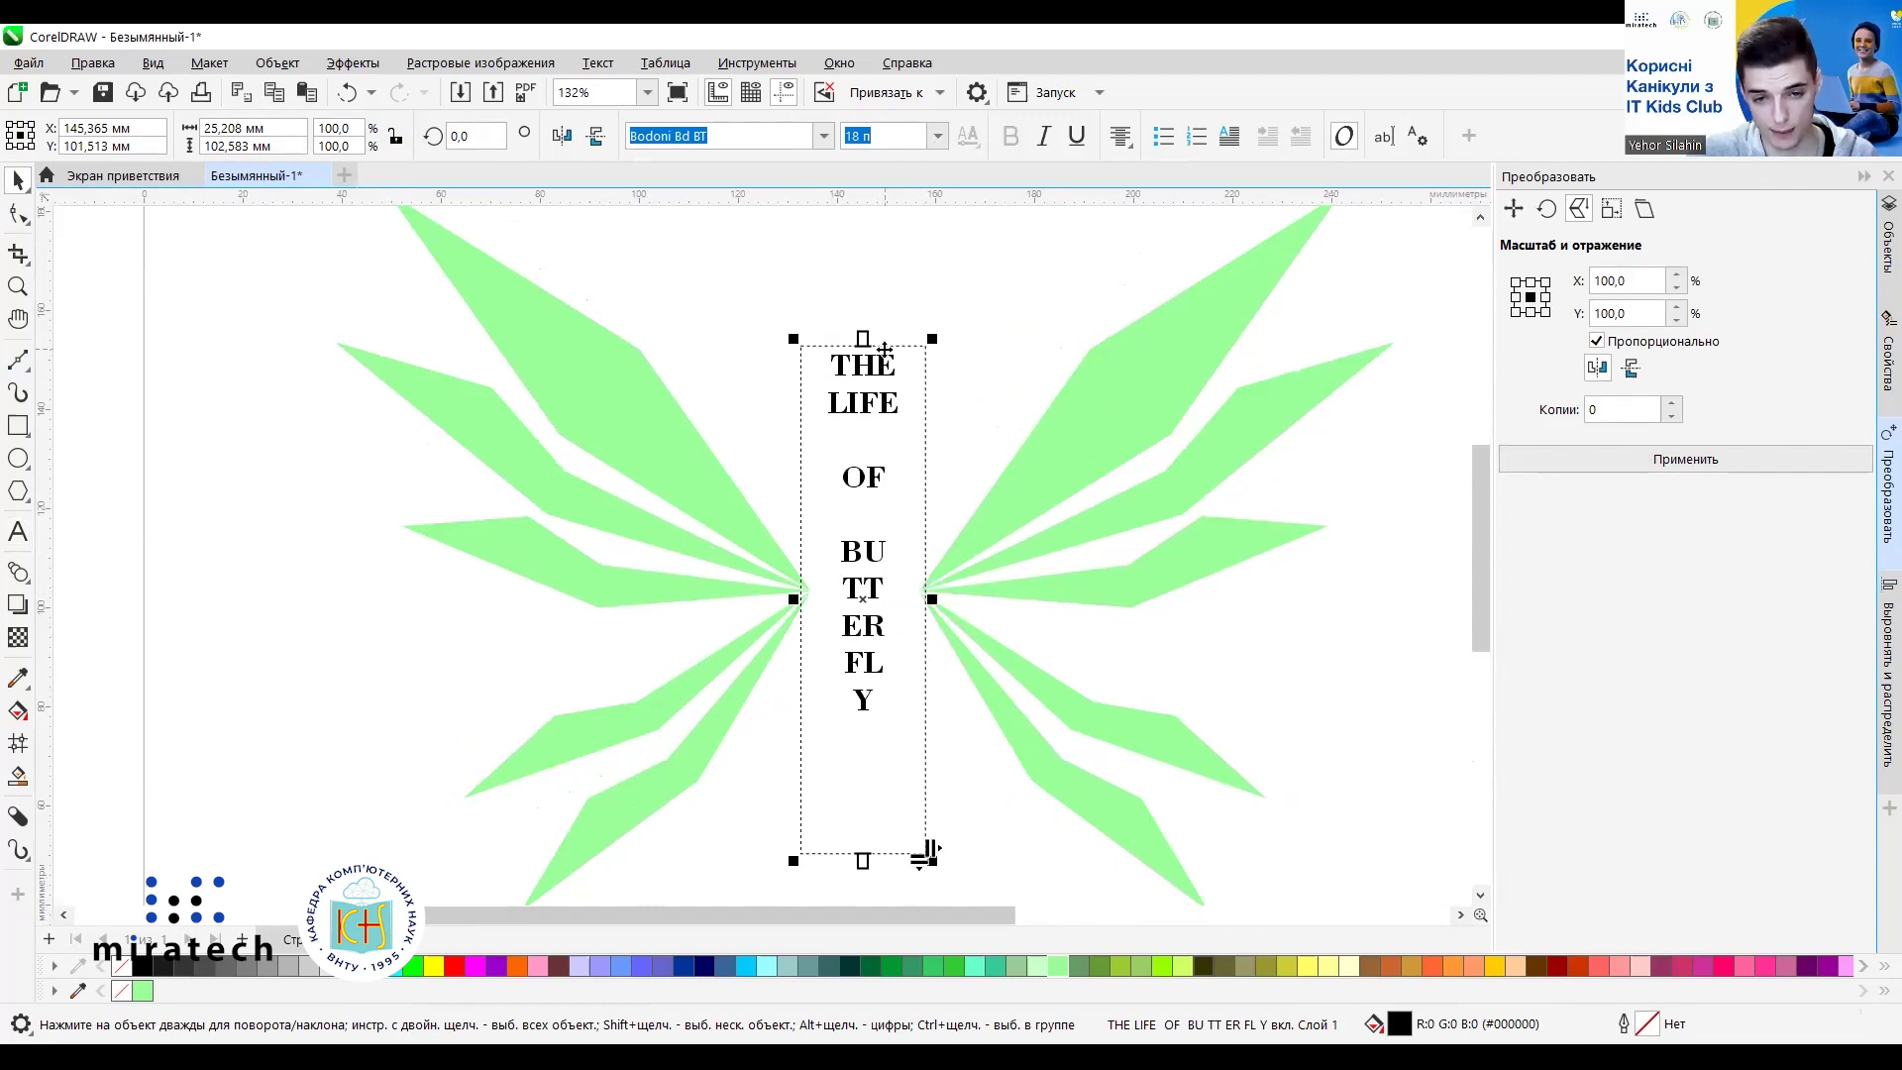
pyautogui.moveTo(885, 349); pyautogui.dragTo(896, 477)
pyautogui.scroll(3, 878, 665)
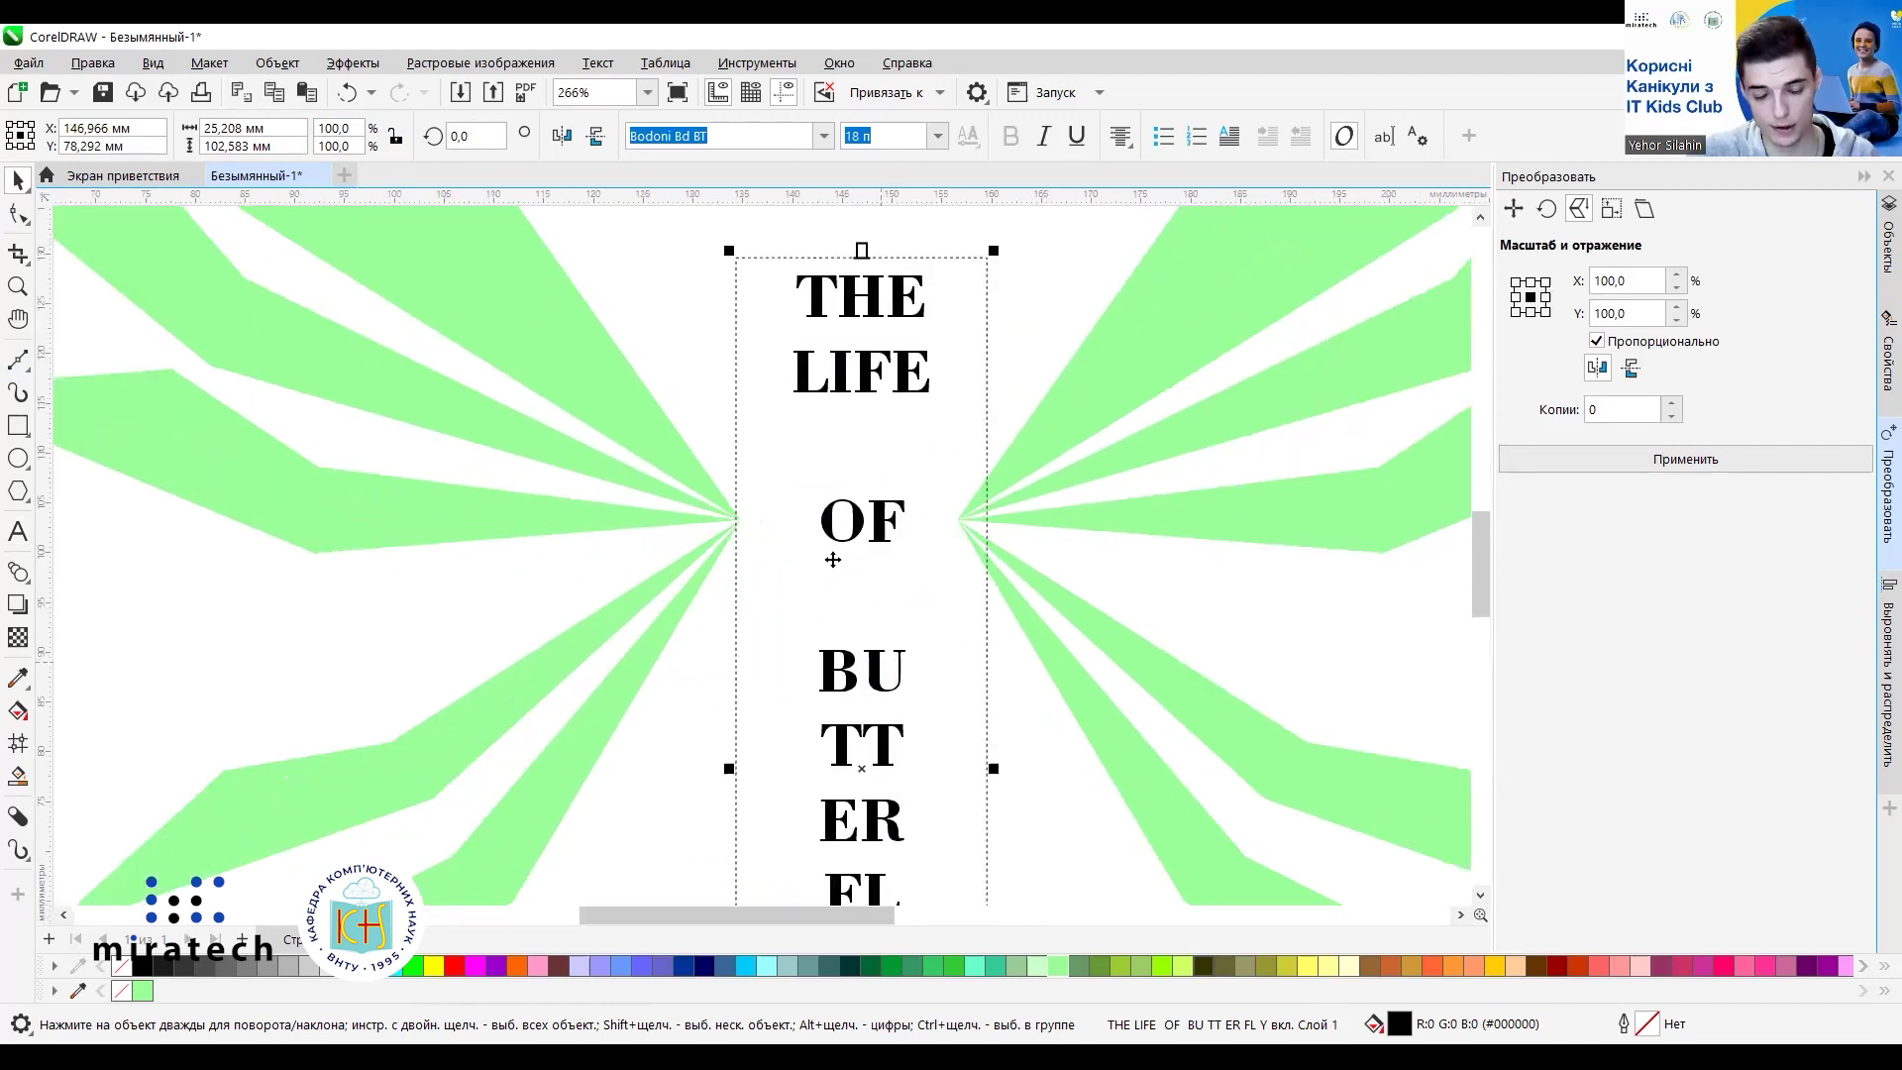
# Nudge the text frame to about X 145.8 mm, Y 78.4 mm to centre it between the fans, and deselect it.
pyautogui.scroll(3, 832, 560)
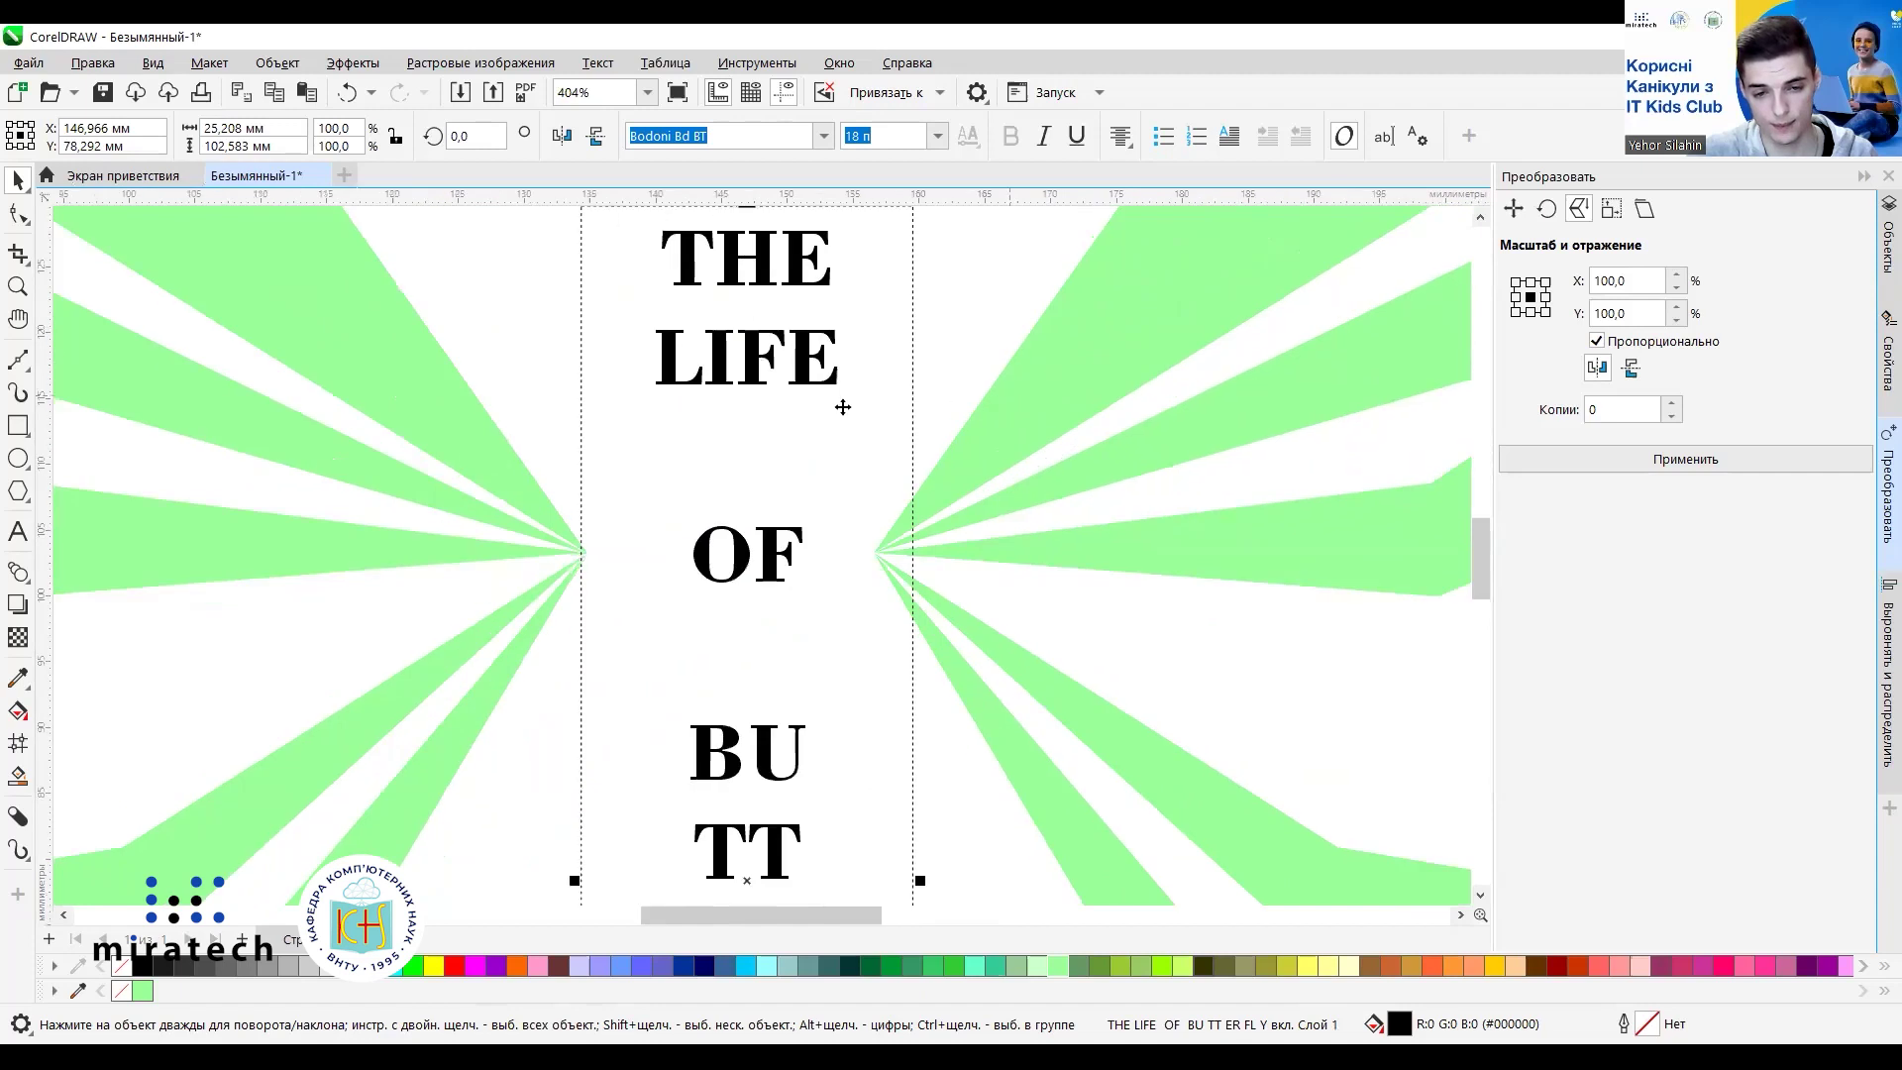
pyautogui.scroll(-2, 504, 295)
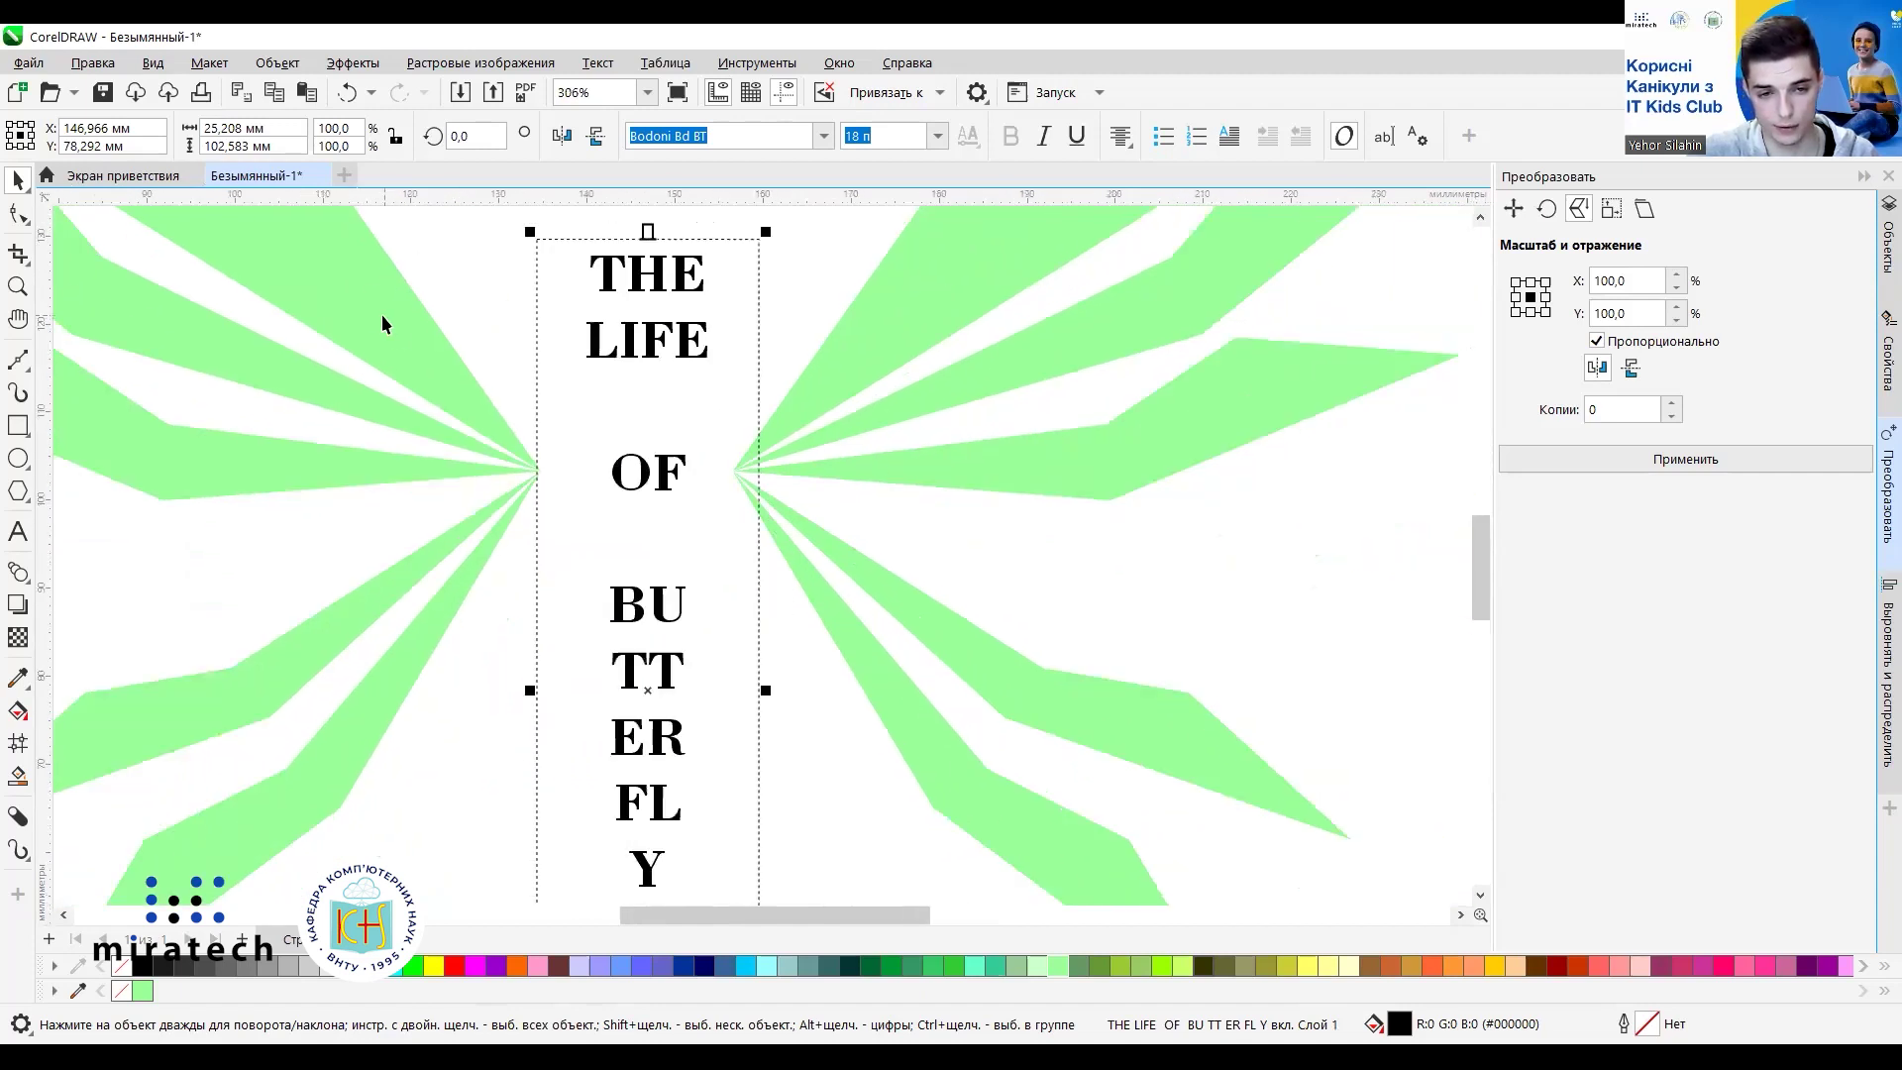
pyautogui.scroll(2, 383, 313)
pyautogui.moveTo(1482, 551); pyautogui.dragTo(1489, 553)
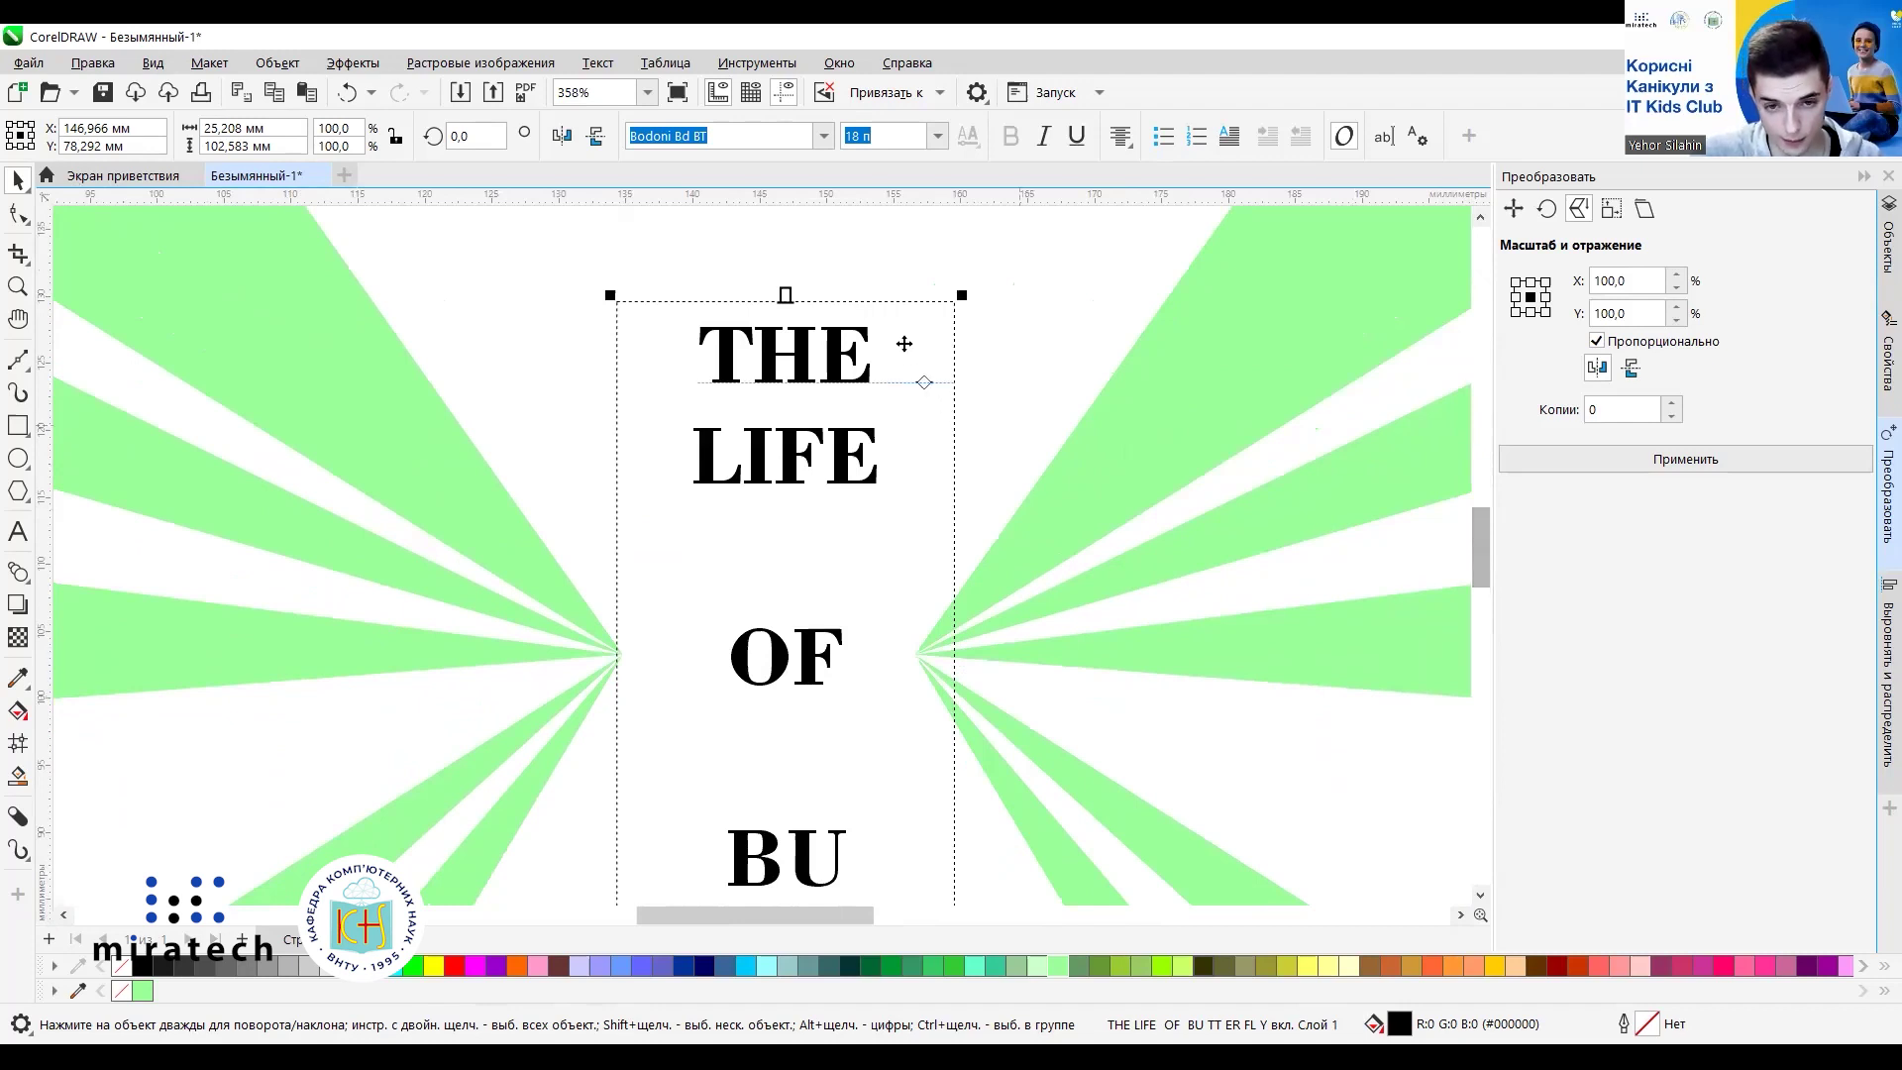
pyautogui.moveTo(891, 301); pyautogui.dragTo(881, 307)
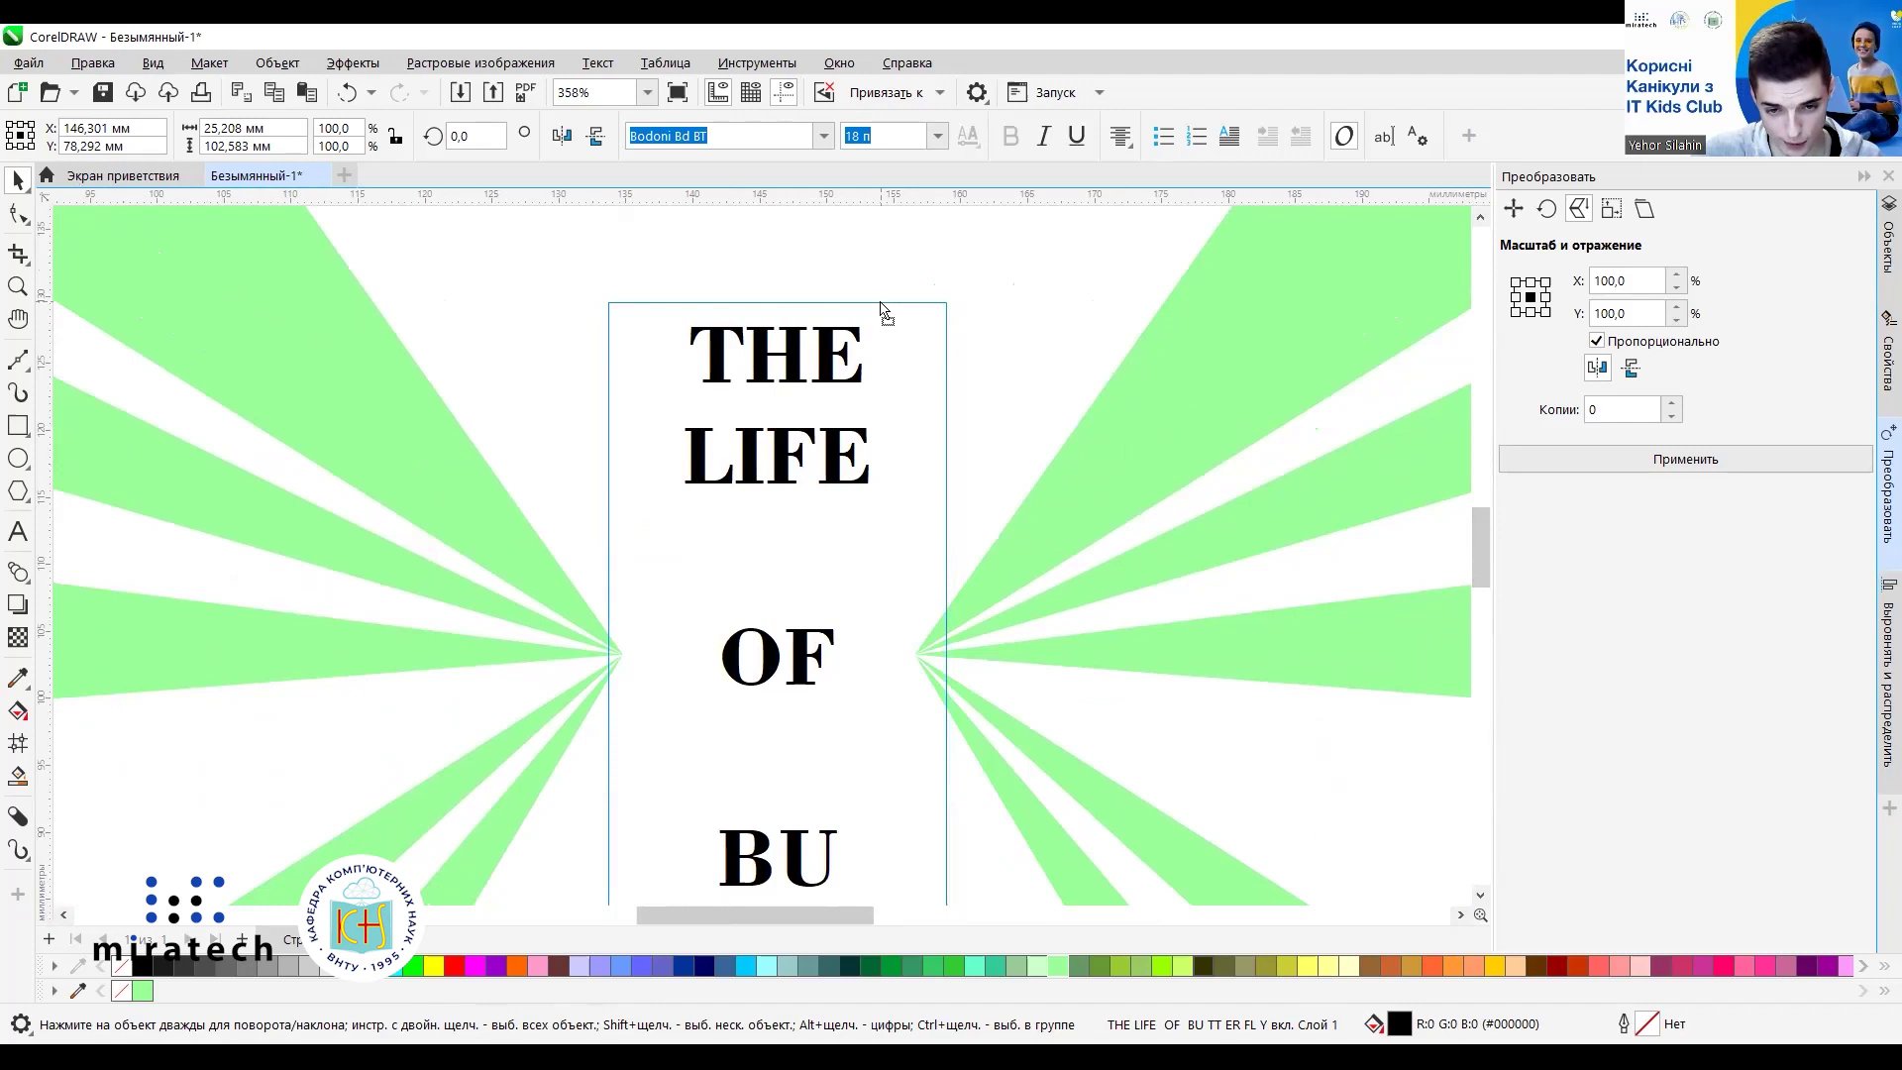
pyautogui.moveTo(880, 303); pyautogui.dragTo(876, 300)
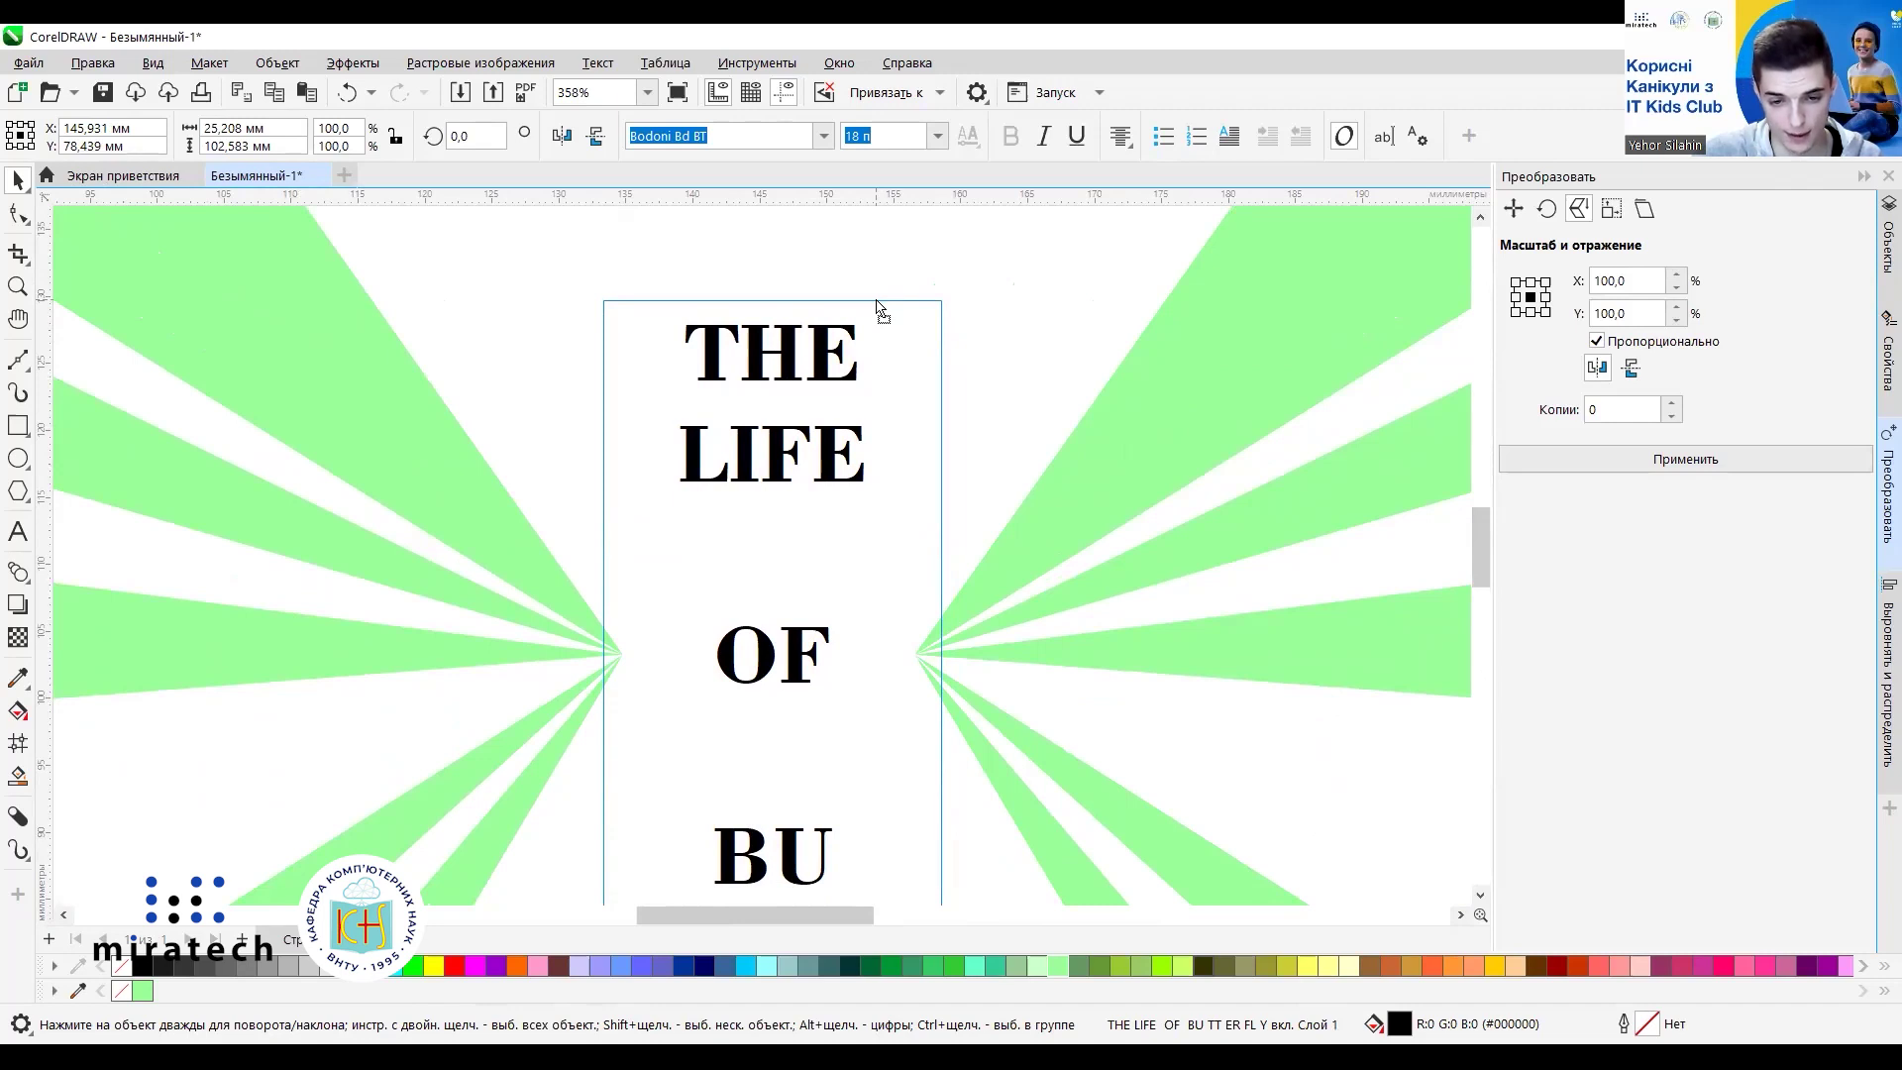
pyautogui.moveTo(876, 300); pyautogui.dragTo(875, 303)
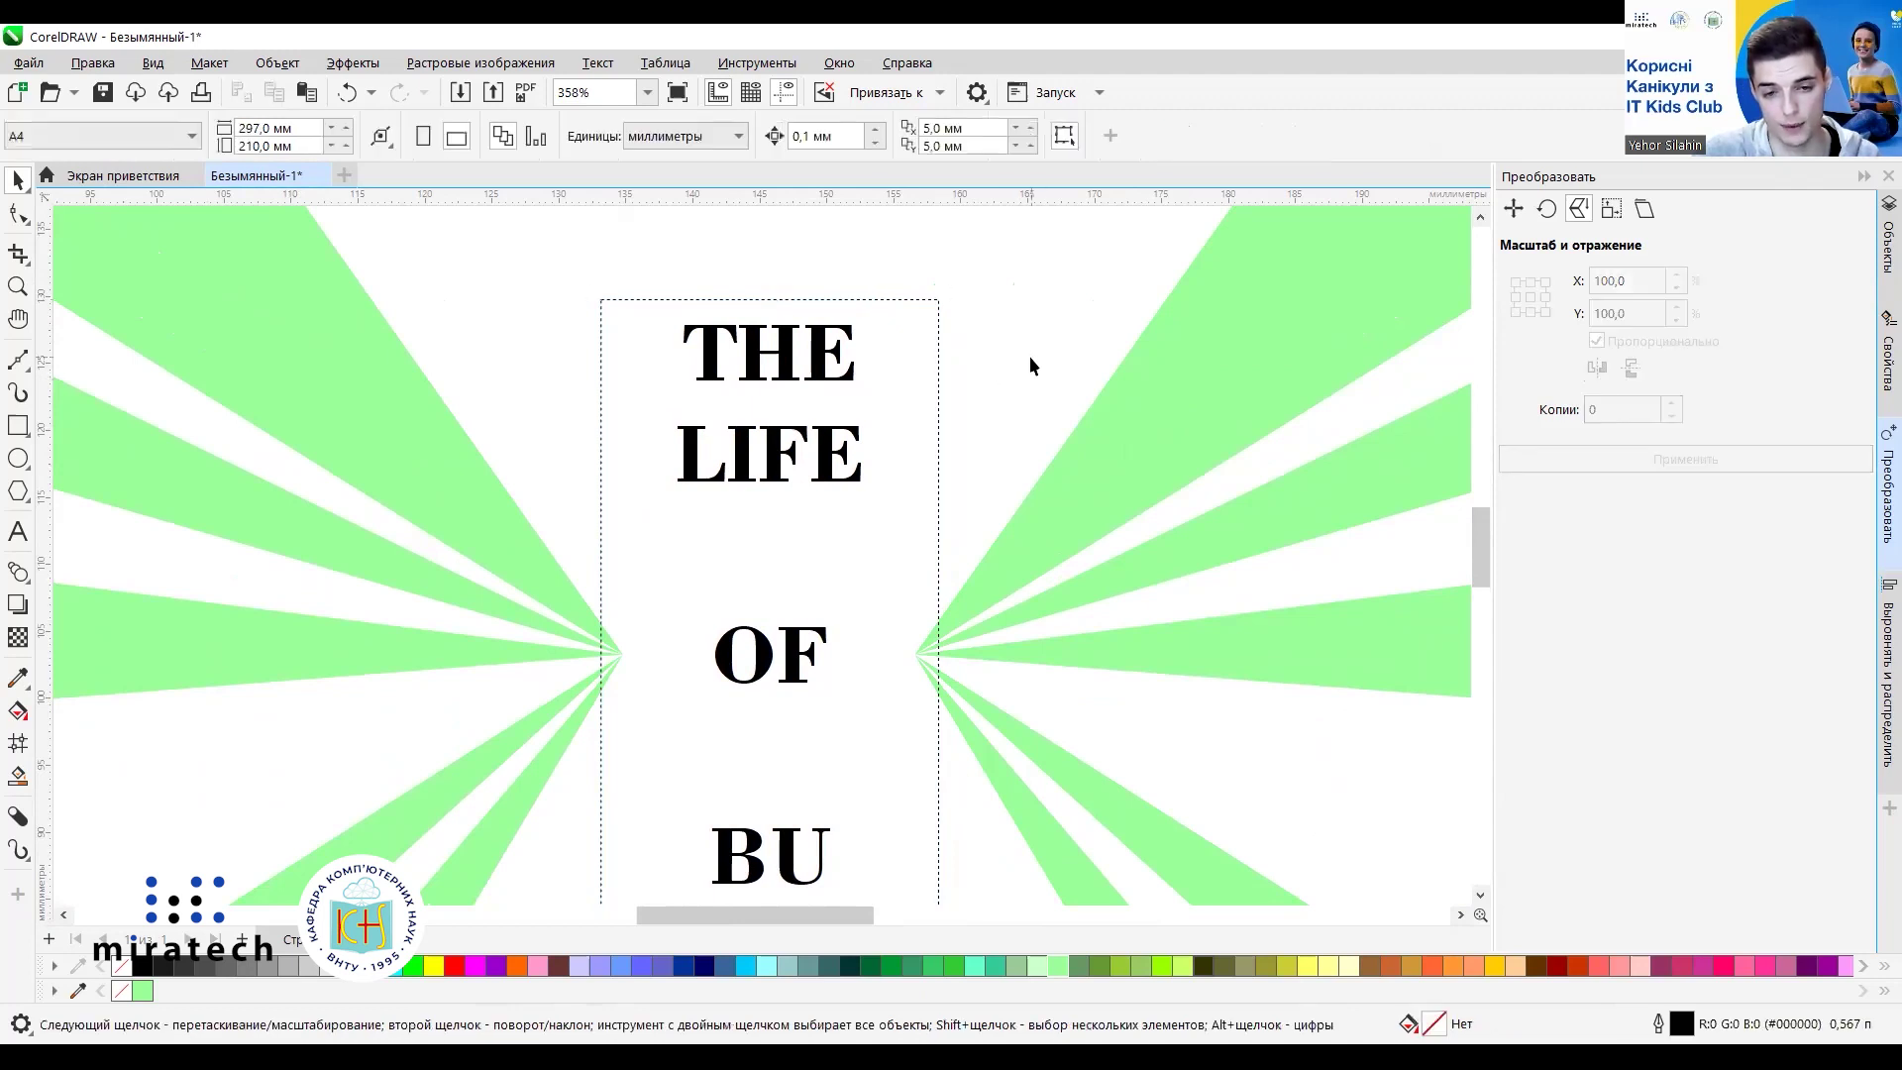
# Convert the framed paragraph text between the fans to artistic text and deselect it.
pyautogui.scroll(-5, 1029, 357)
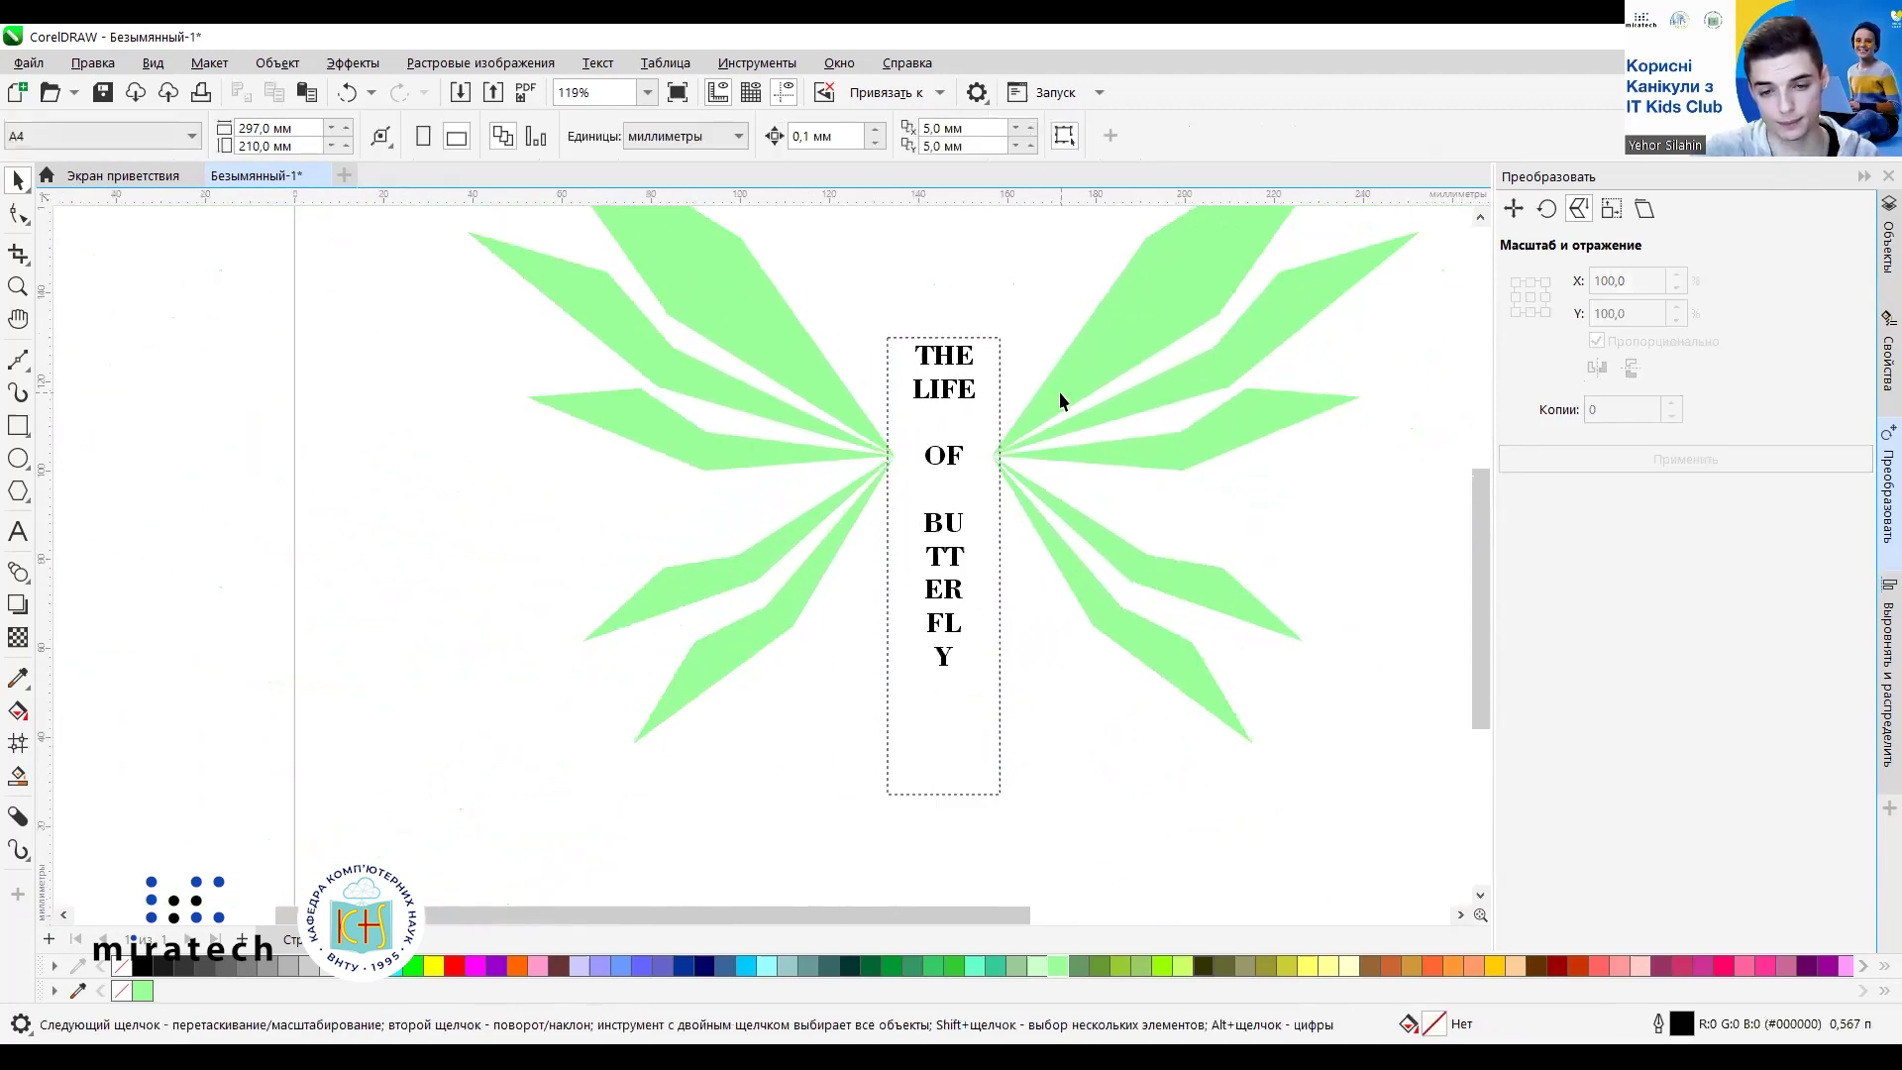
pyautogui.scroll(-1, 1060, 390)
pyautogui.moveTo(1484, 598); pyautogui.dragTo(1476, 559)
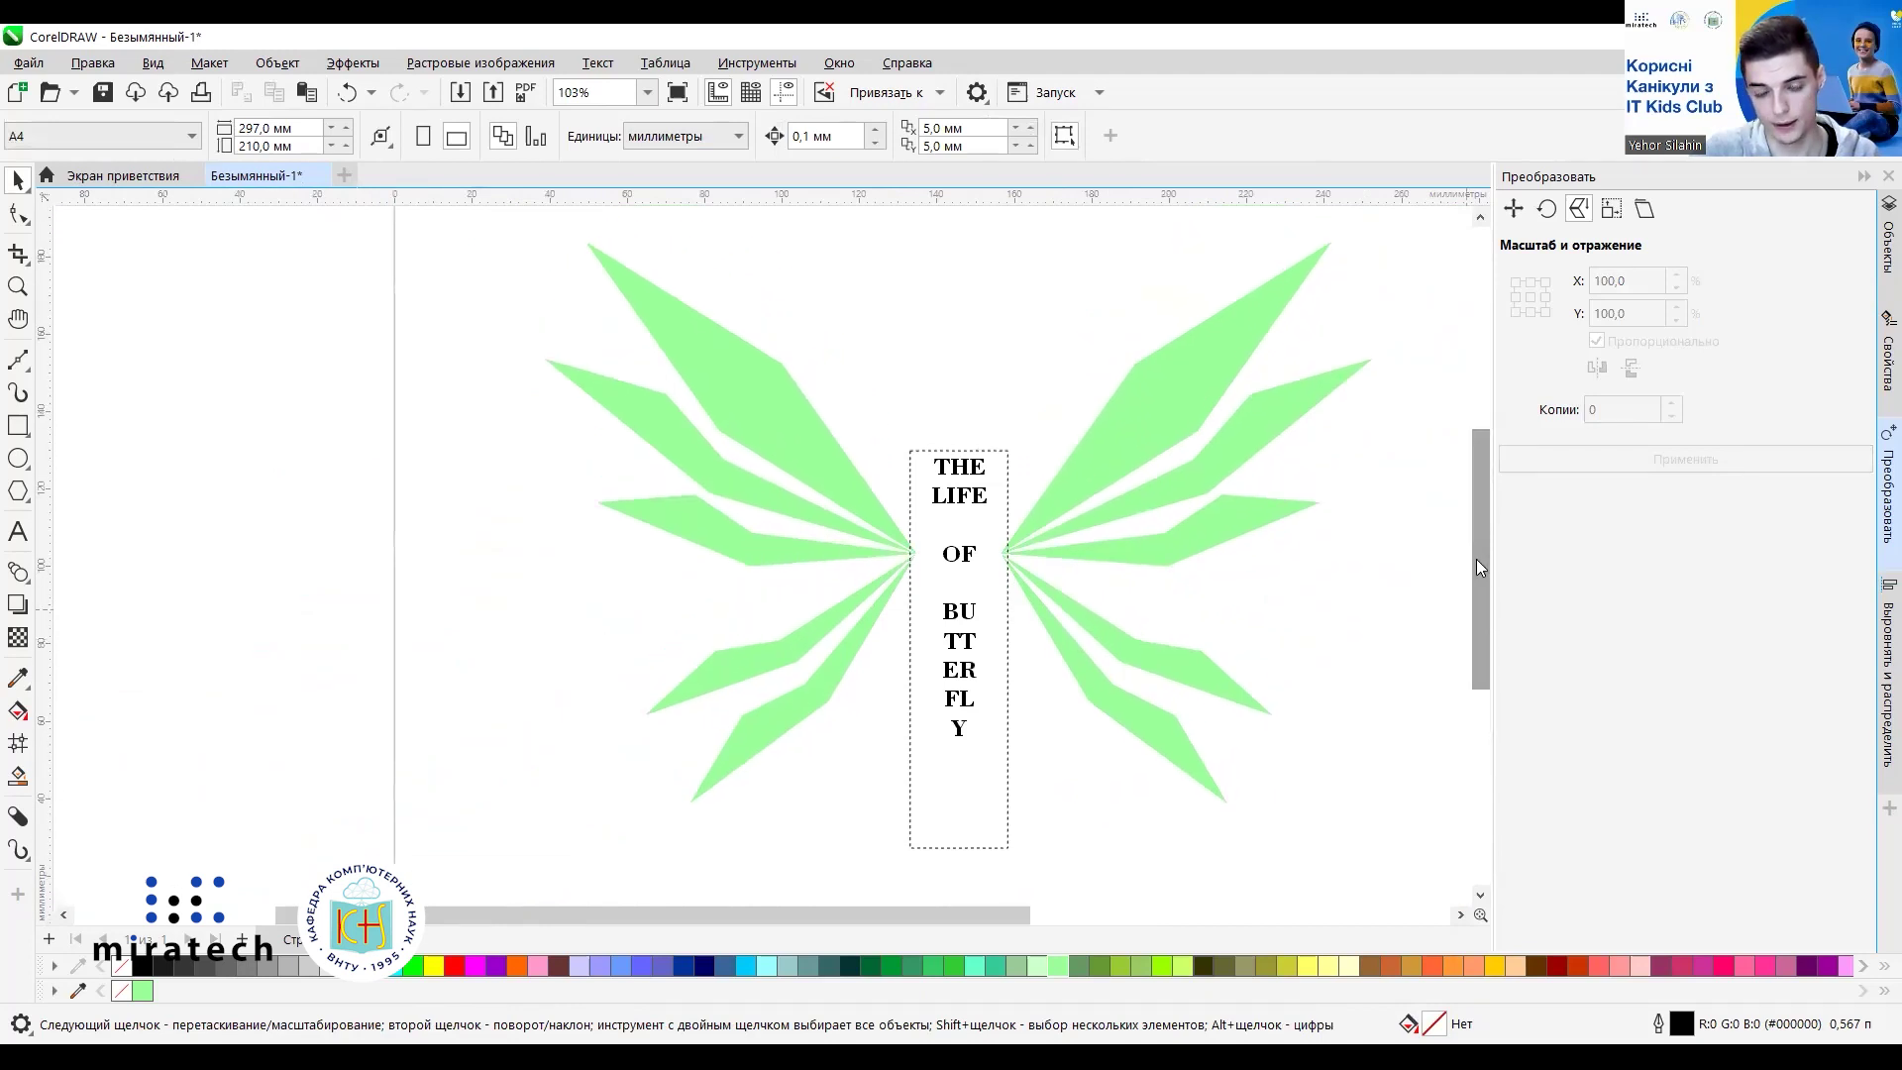
pyautogui.click(986, 460)
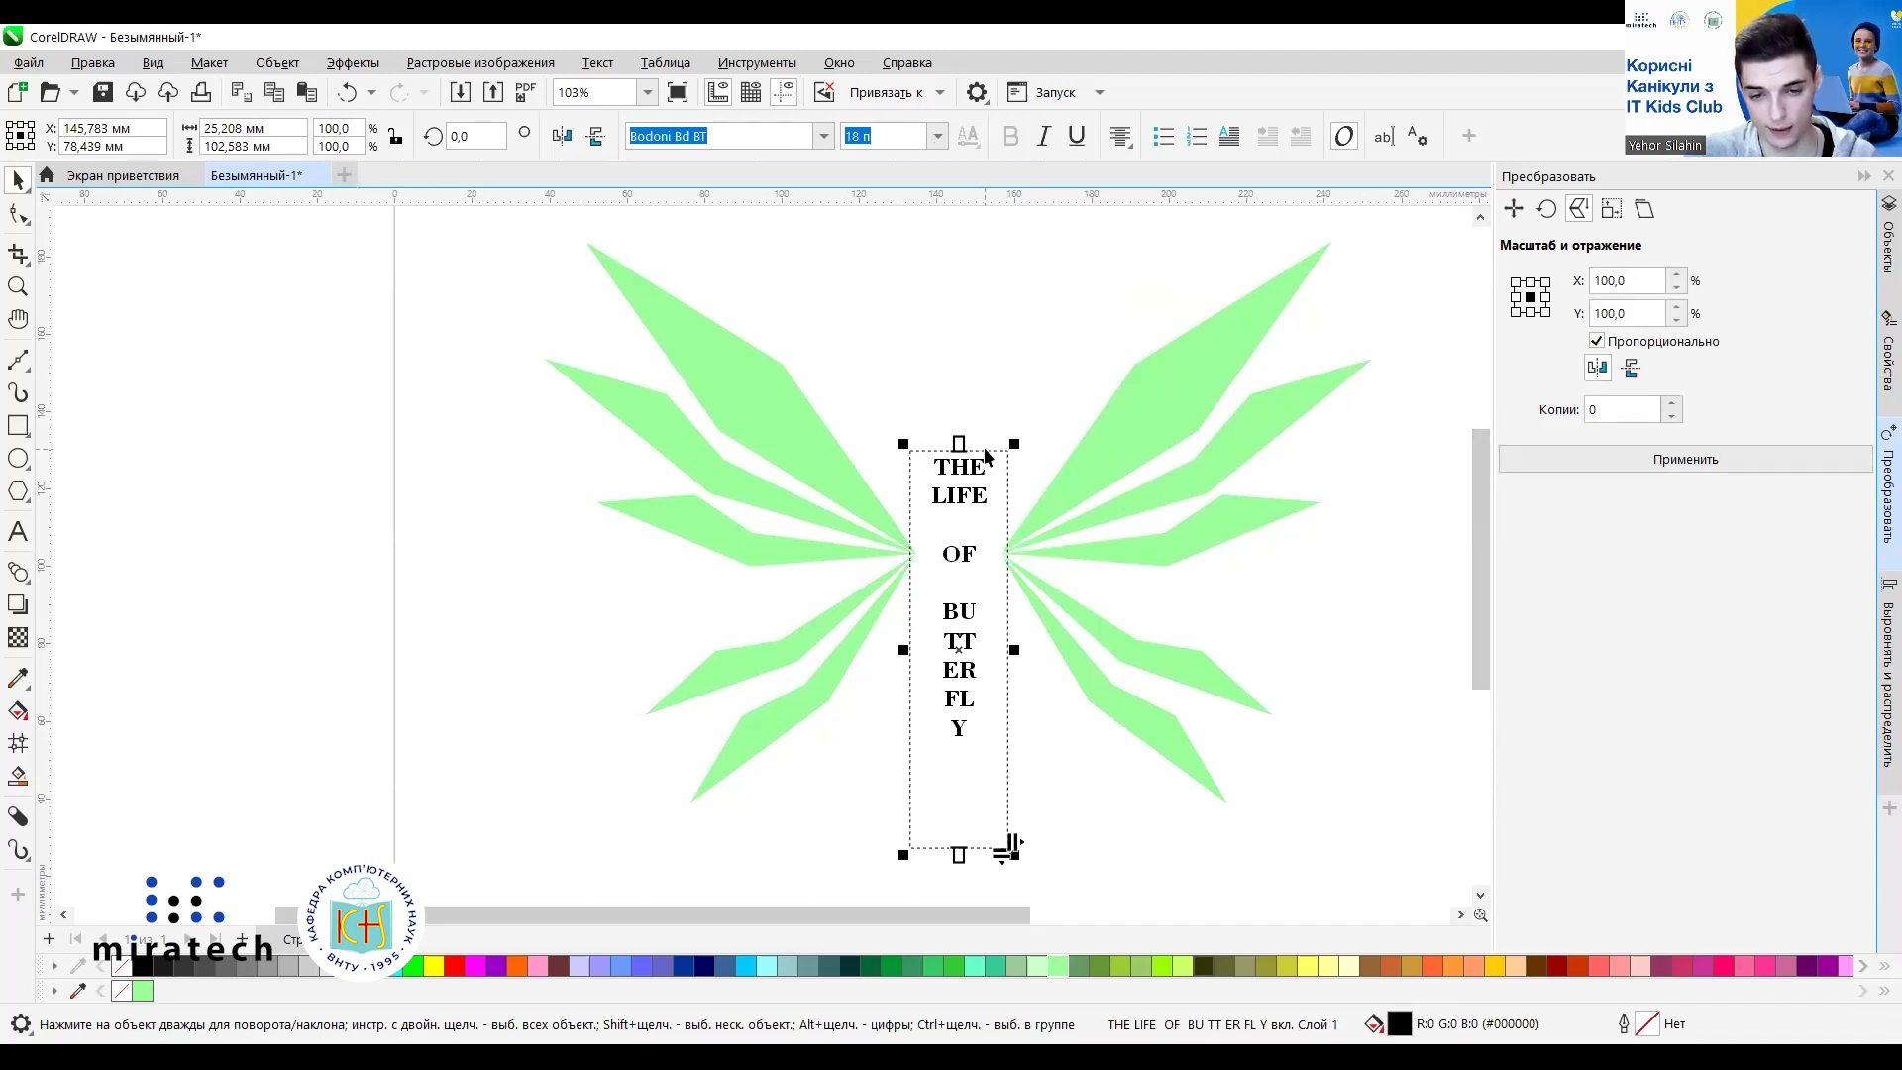
pyautogui.rightClick(986, 454)
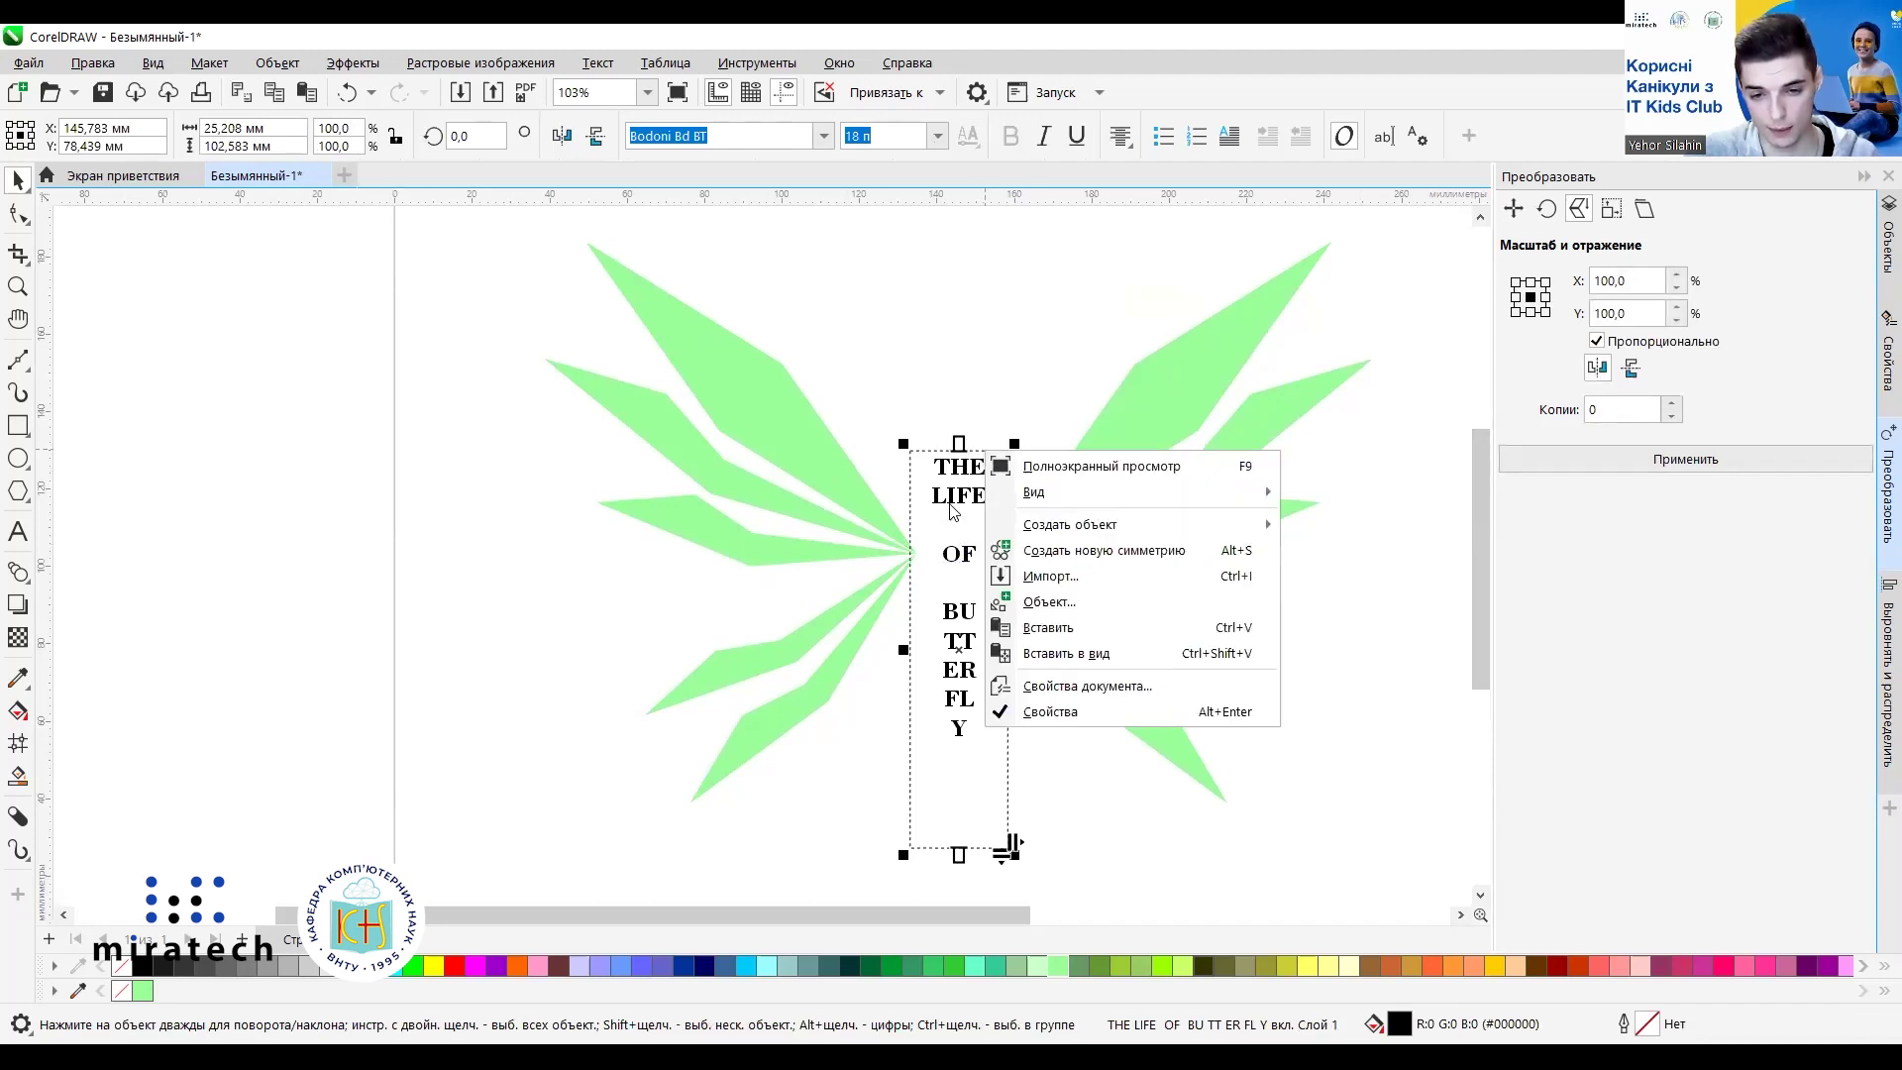
pyautogui.click(965, 490)
pyautogui.rightClick(965, 489)
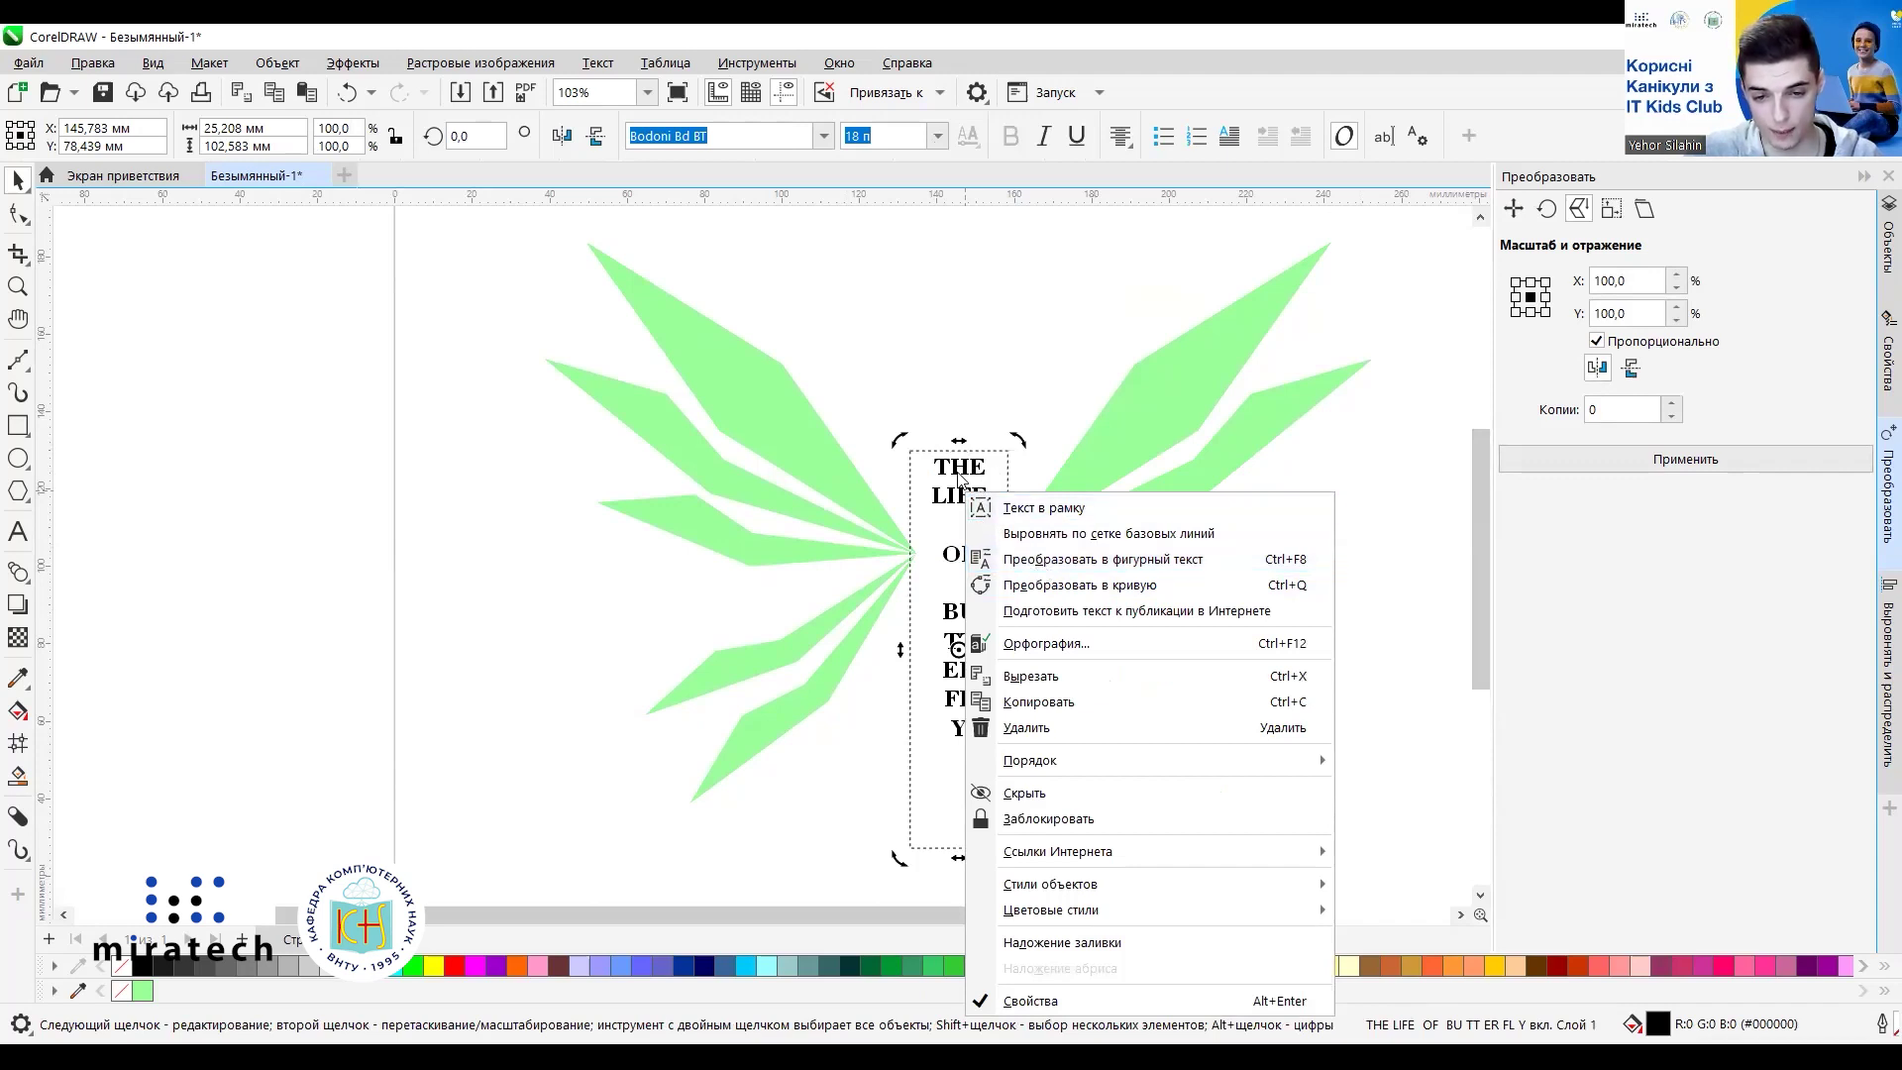
pyautogui.click(1054, 565)
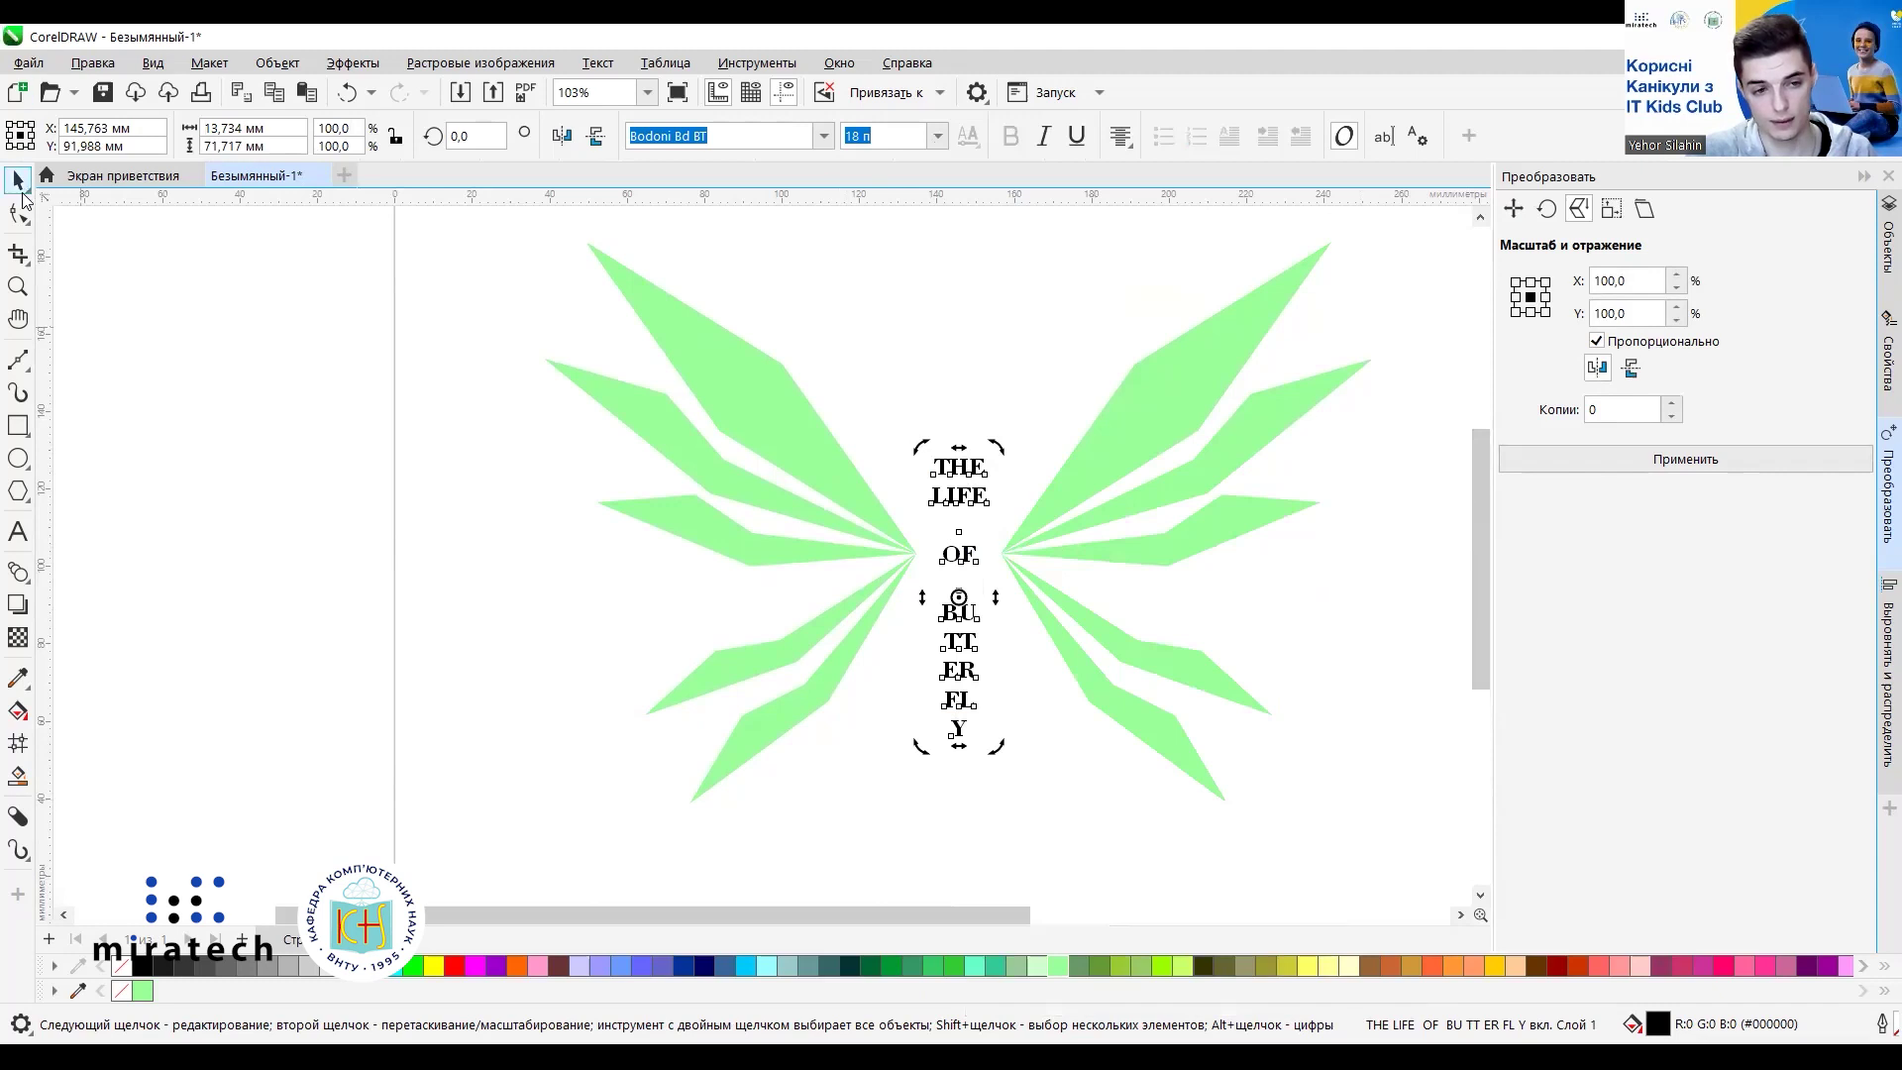
pyautogui.click(866, 806)
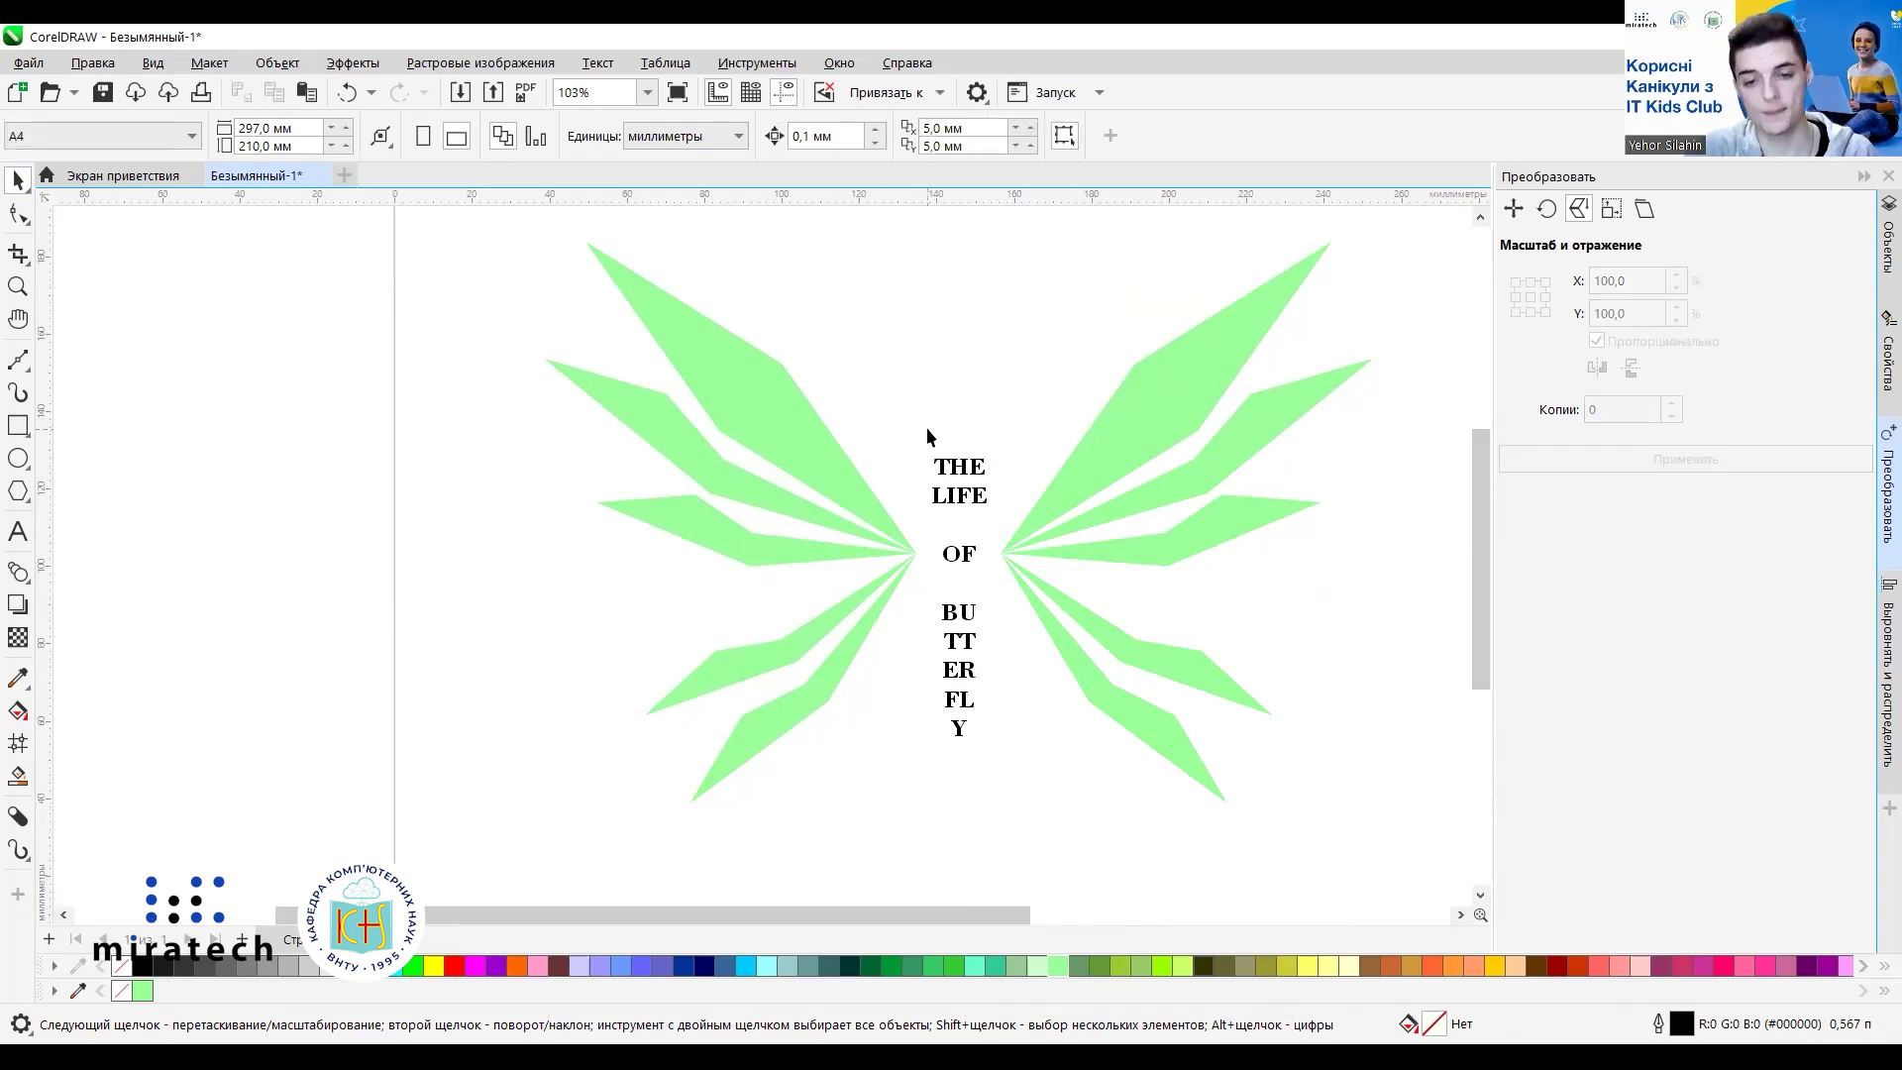
# Apply a light green to white linear fountain fill to the left fan with the Interactive Fill tool, running upward.
pyautogui.scroll(-1, 936, 426)
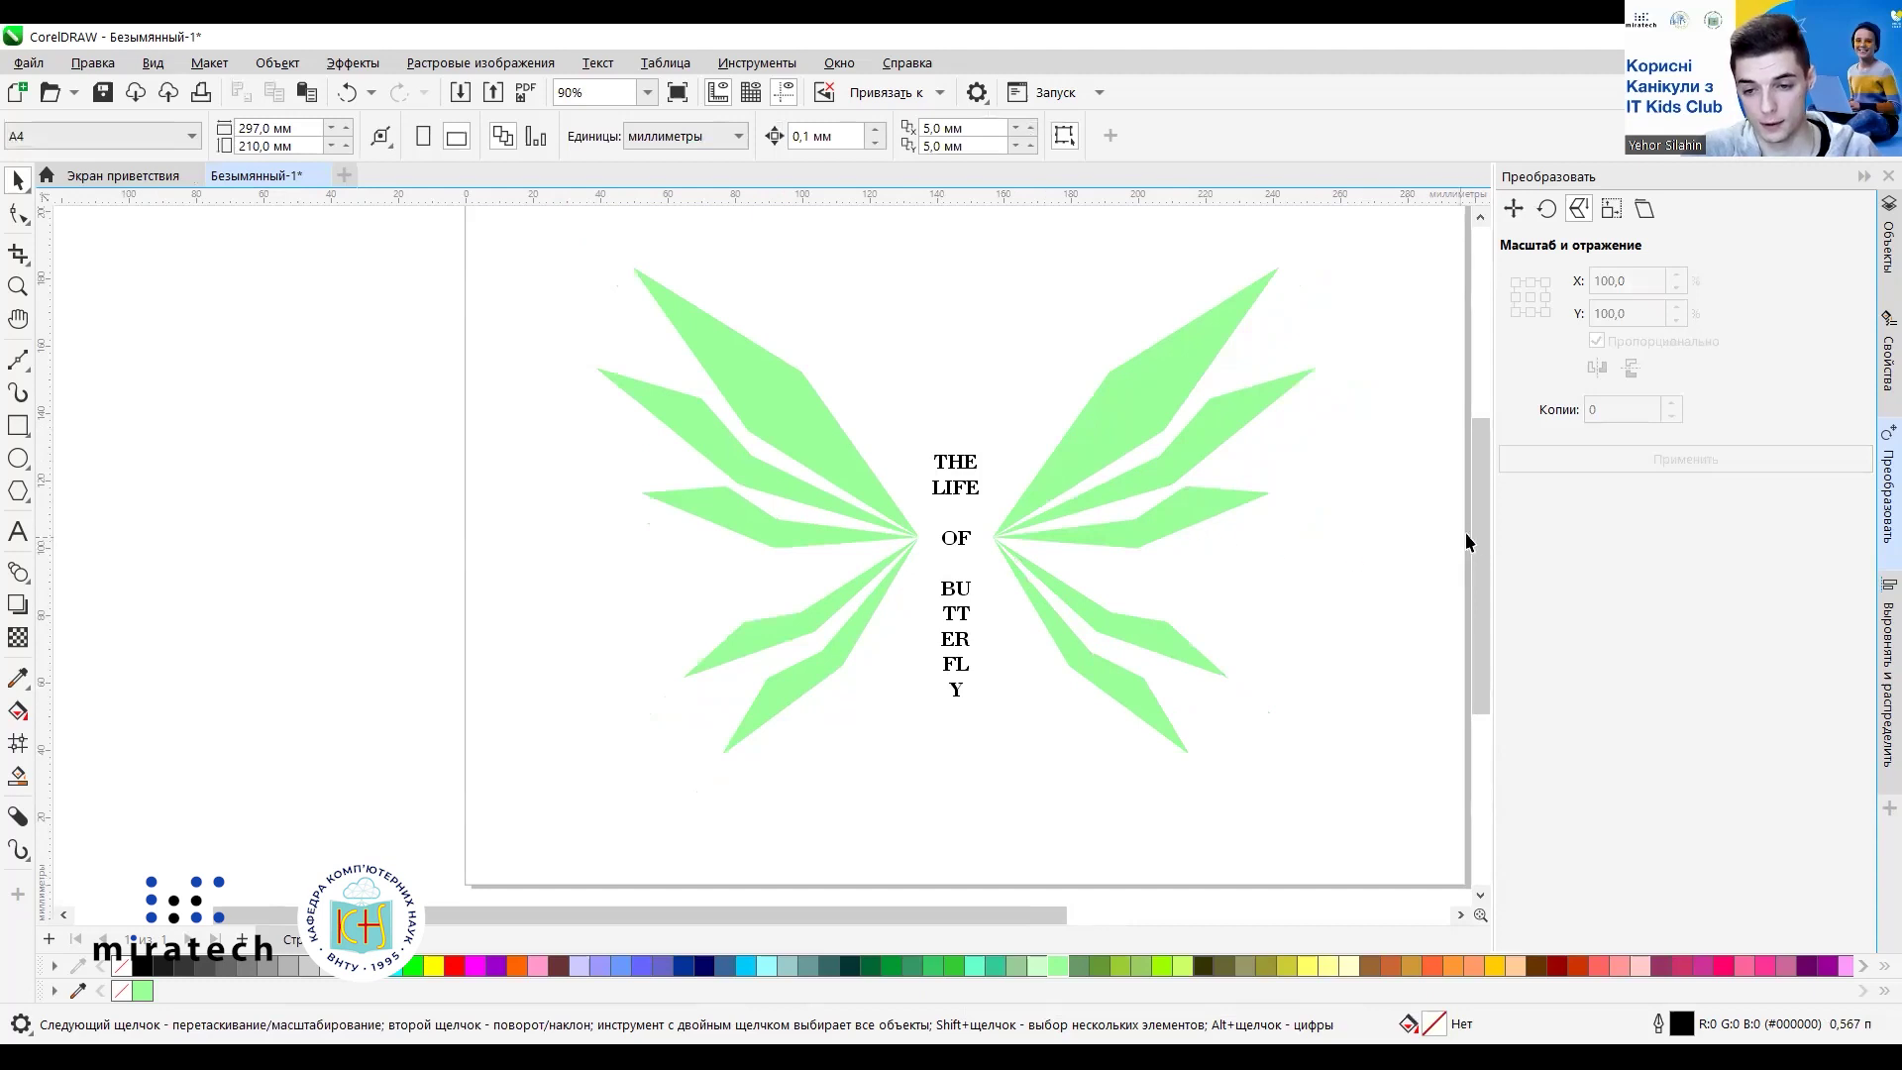
pyautogui.moveTo(1480, 531); pyautogui.dragTo(1483, 506)
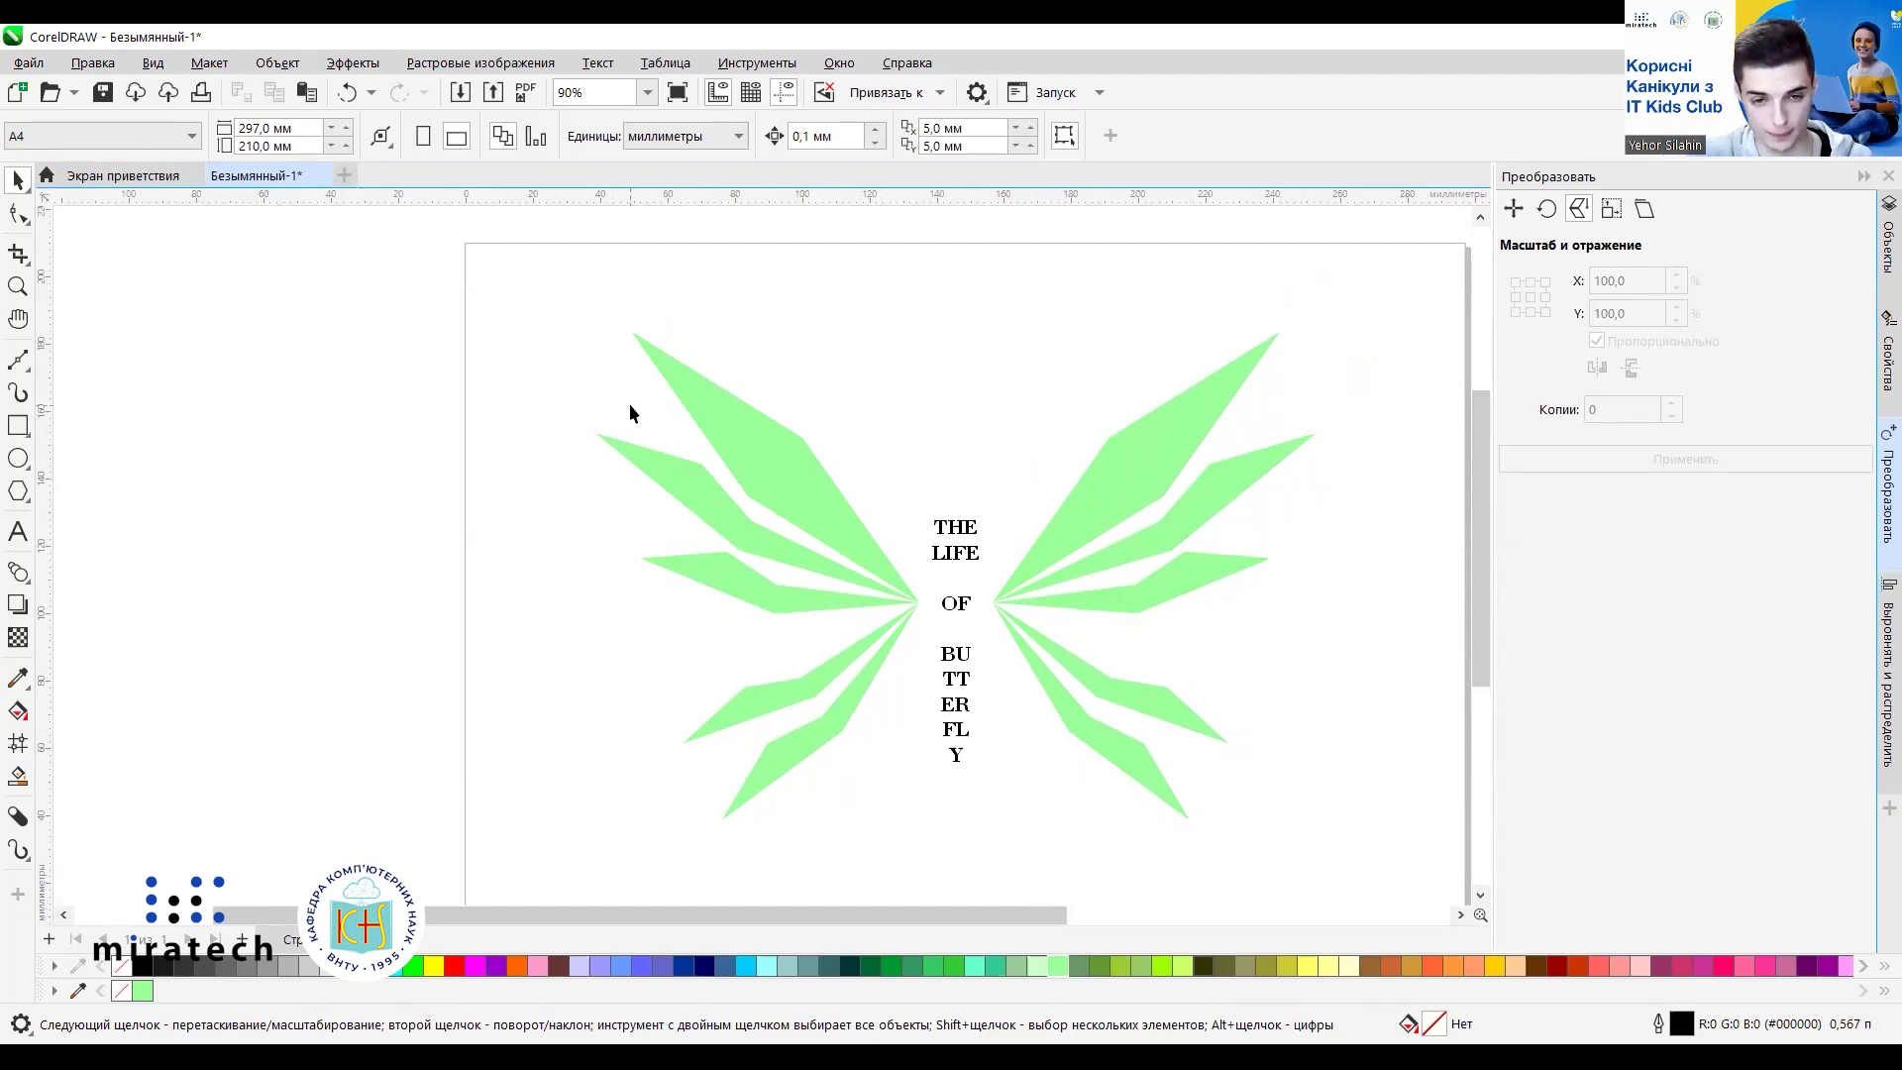
pyautogui.click(767, 466)
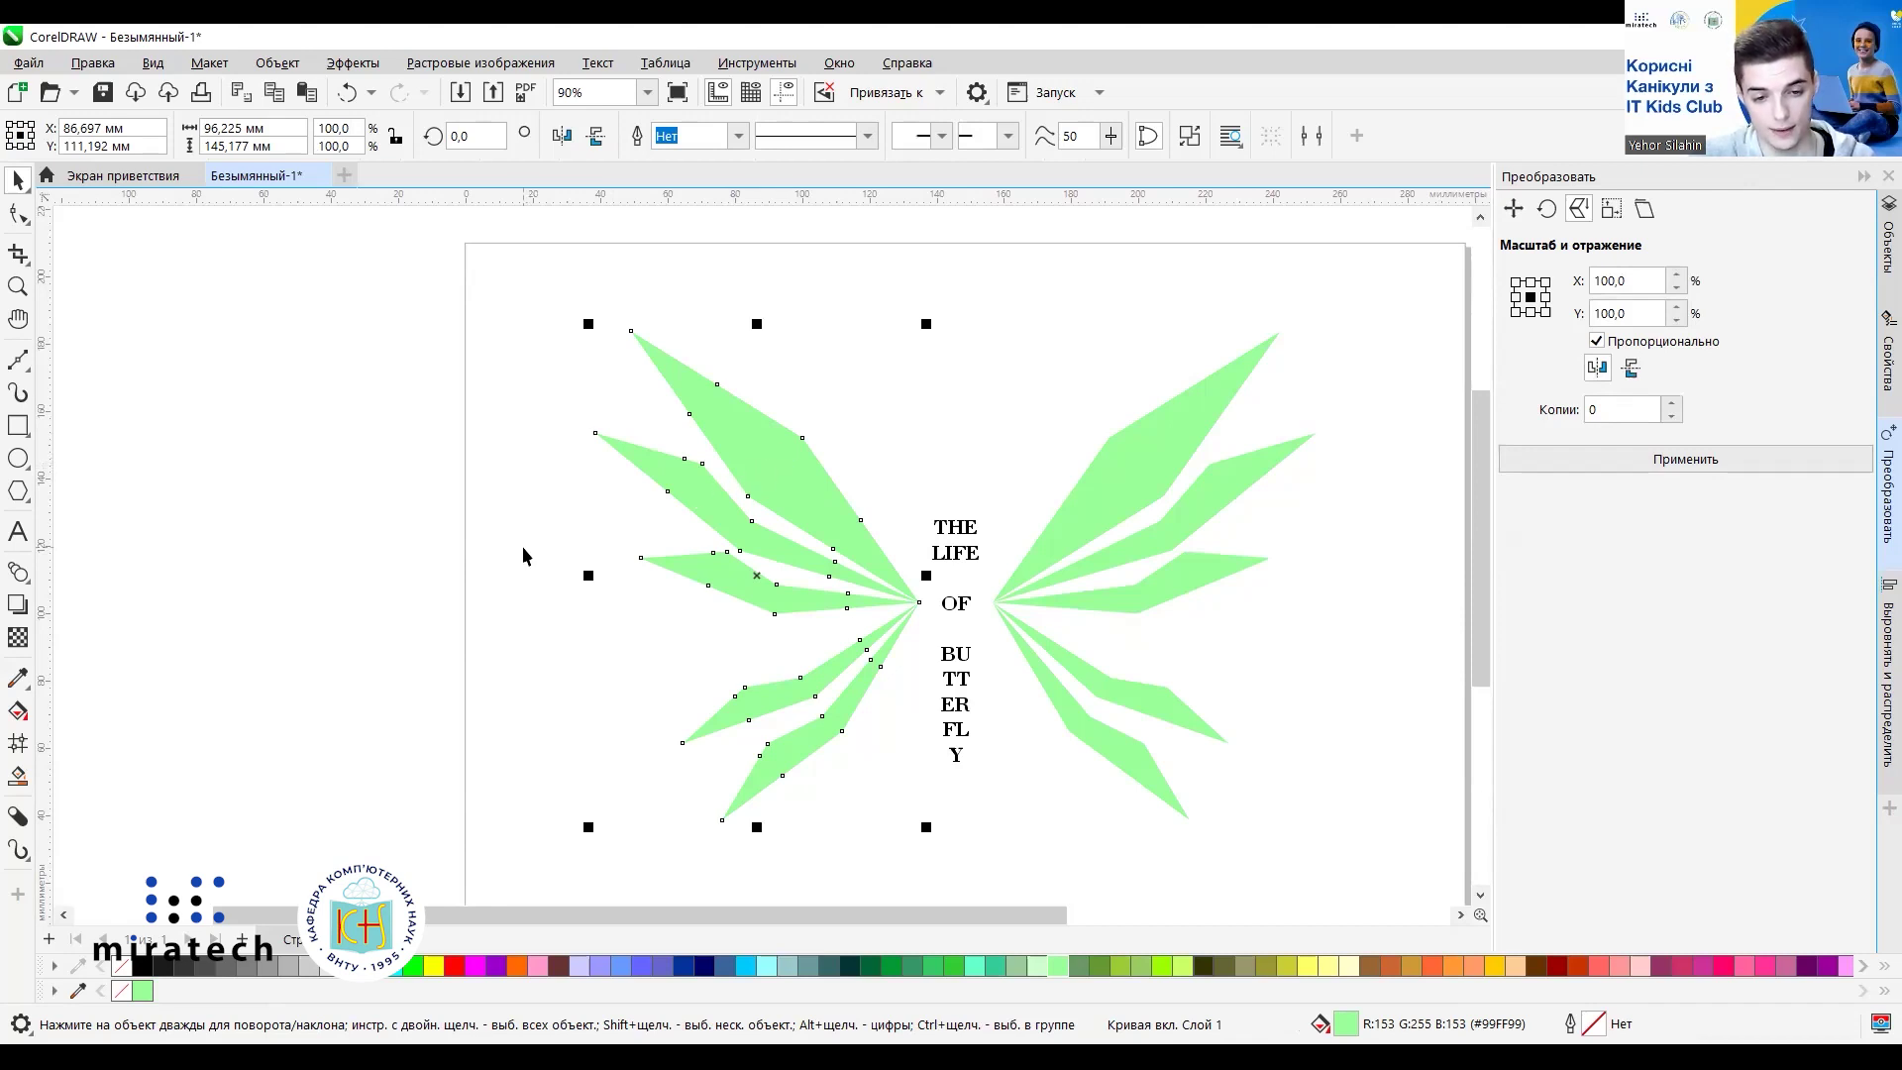
pyautogui.click(555, 592)
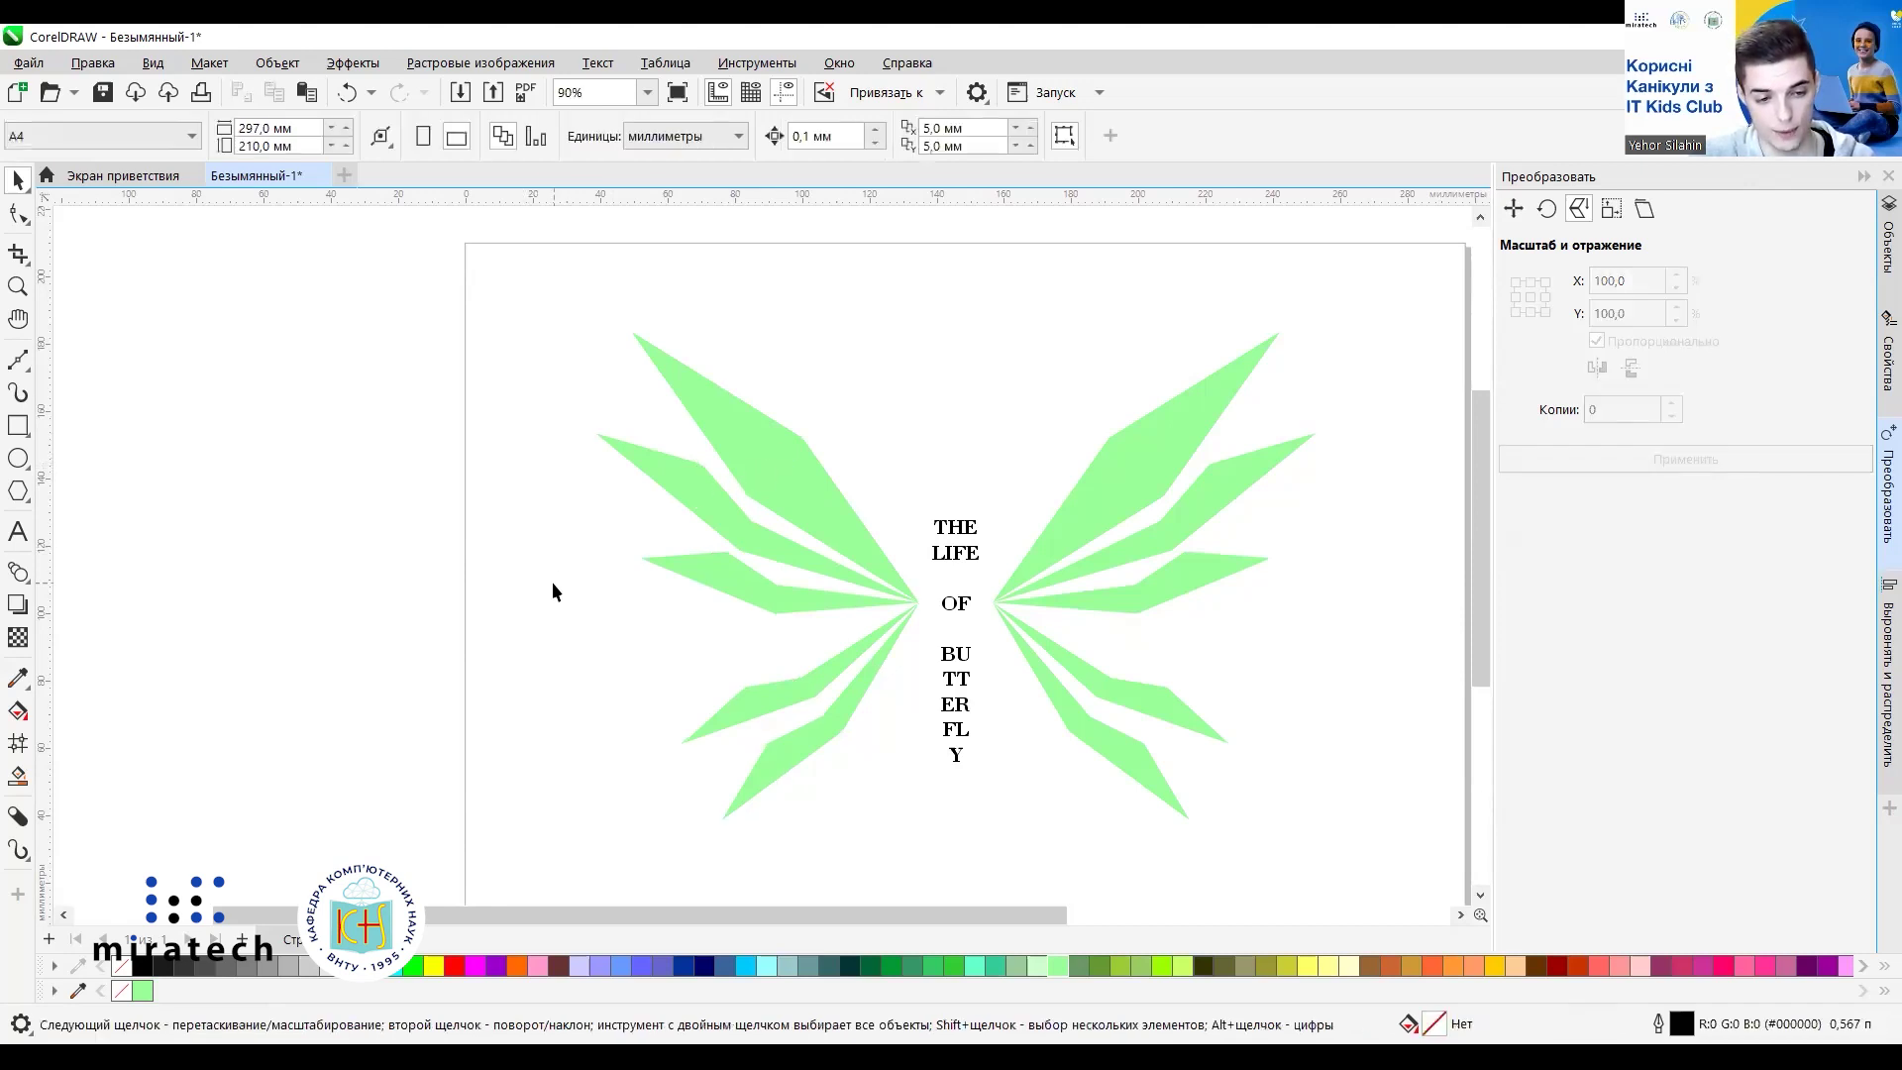
pyautogui.click(18, 712)
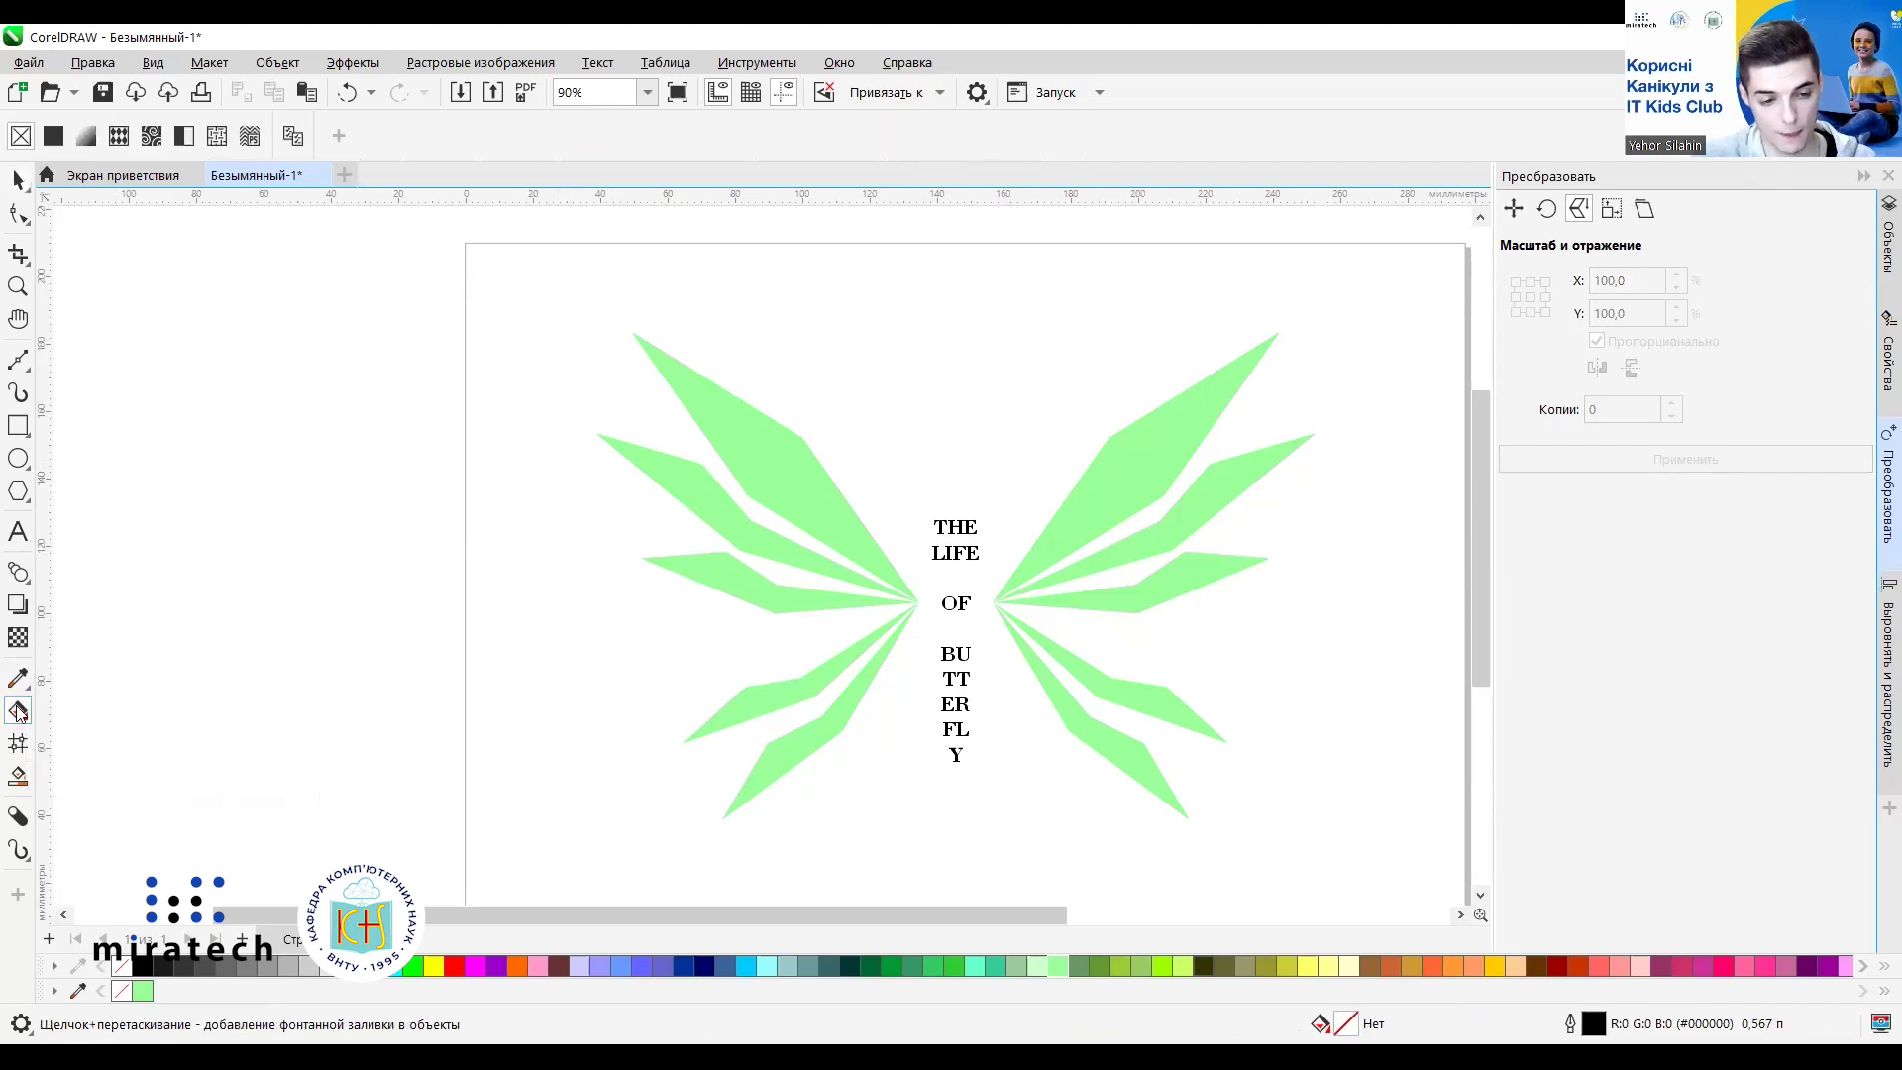
pyautogui.click(770, 489)
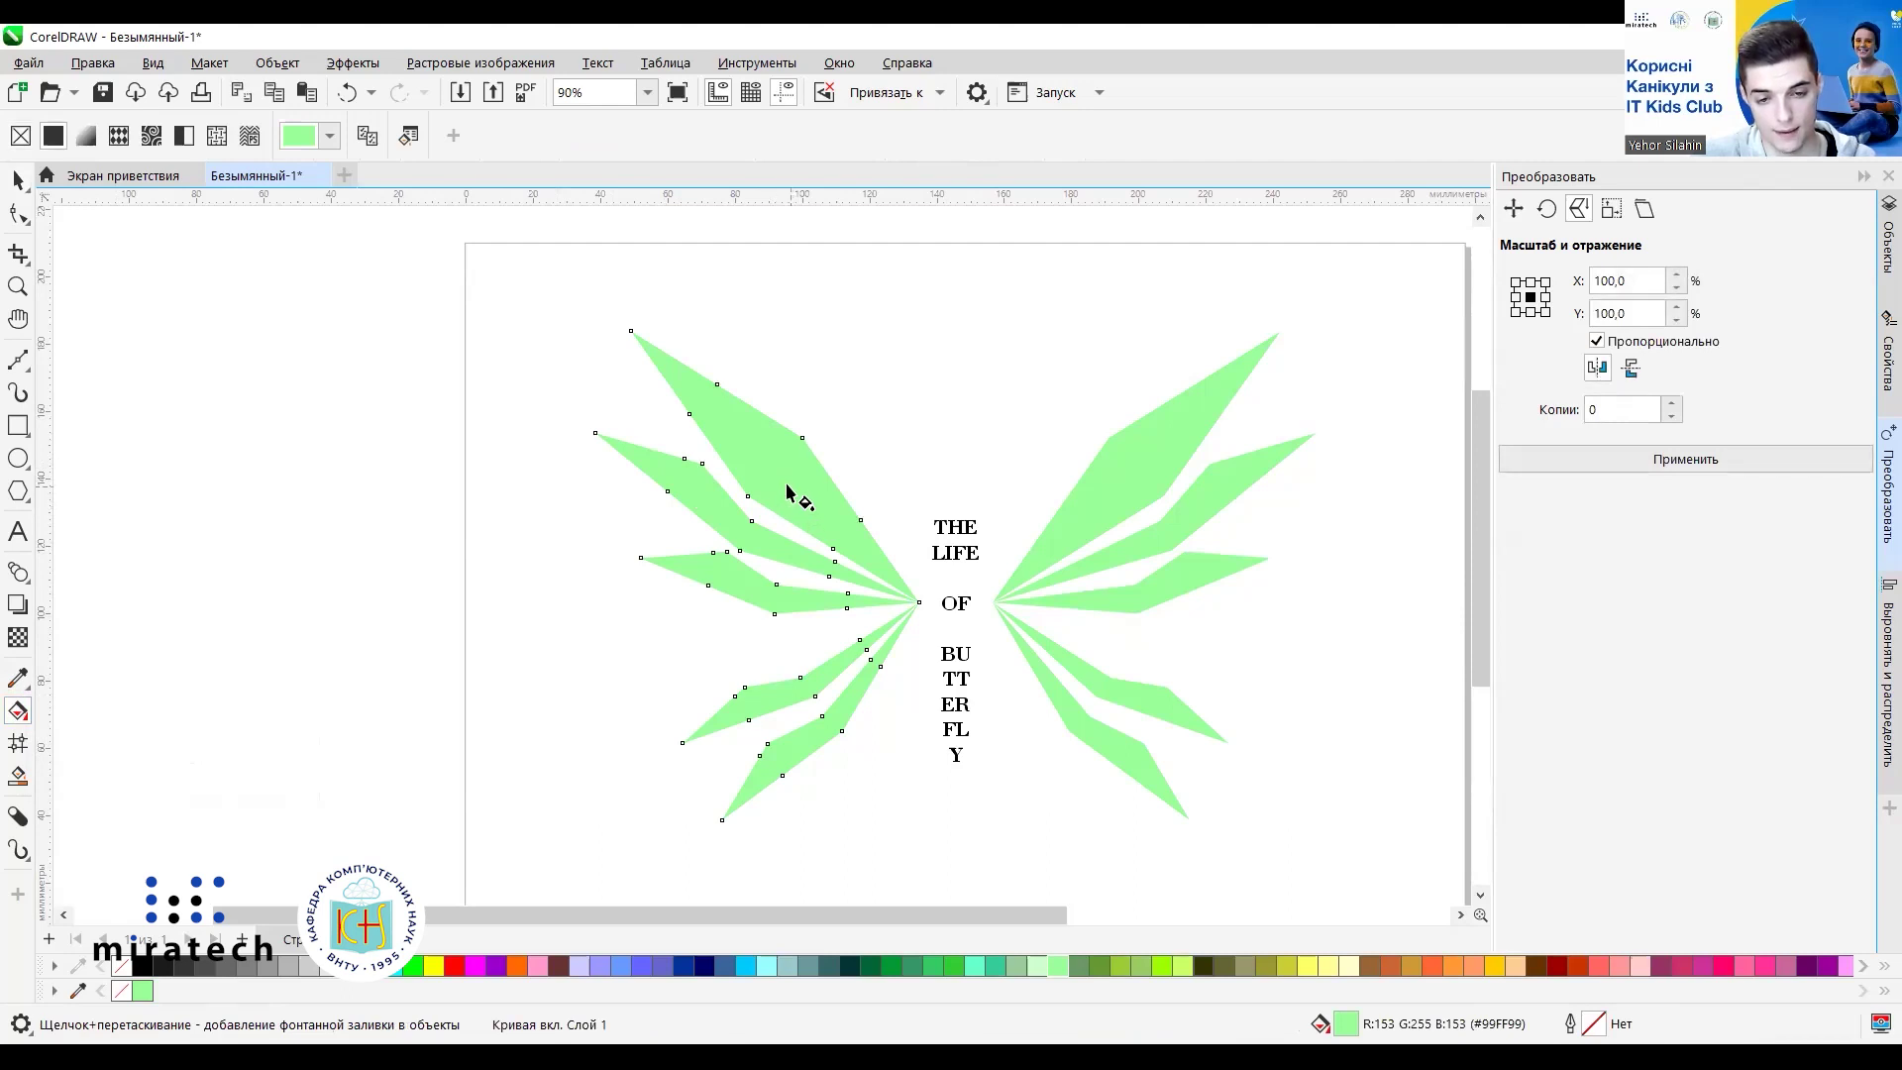
pyautogui.moveTo(835, 819); pyautogui.dragTo(700, 313)
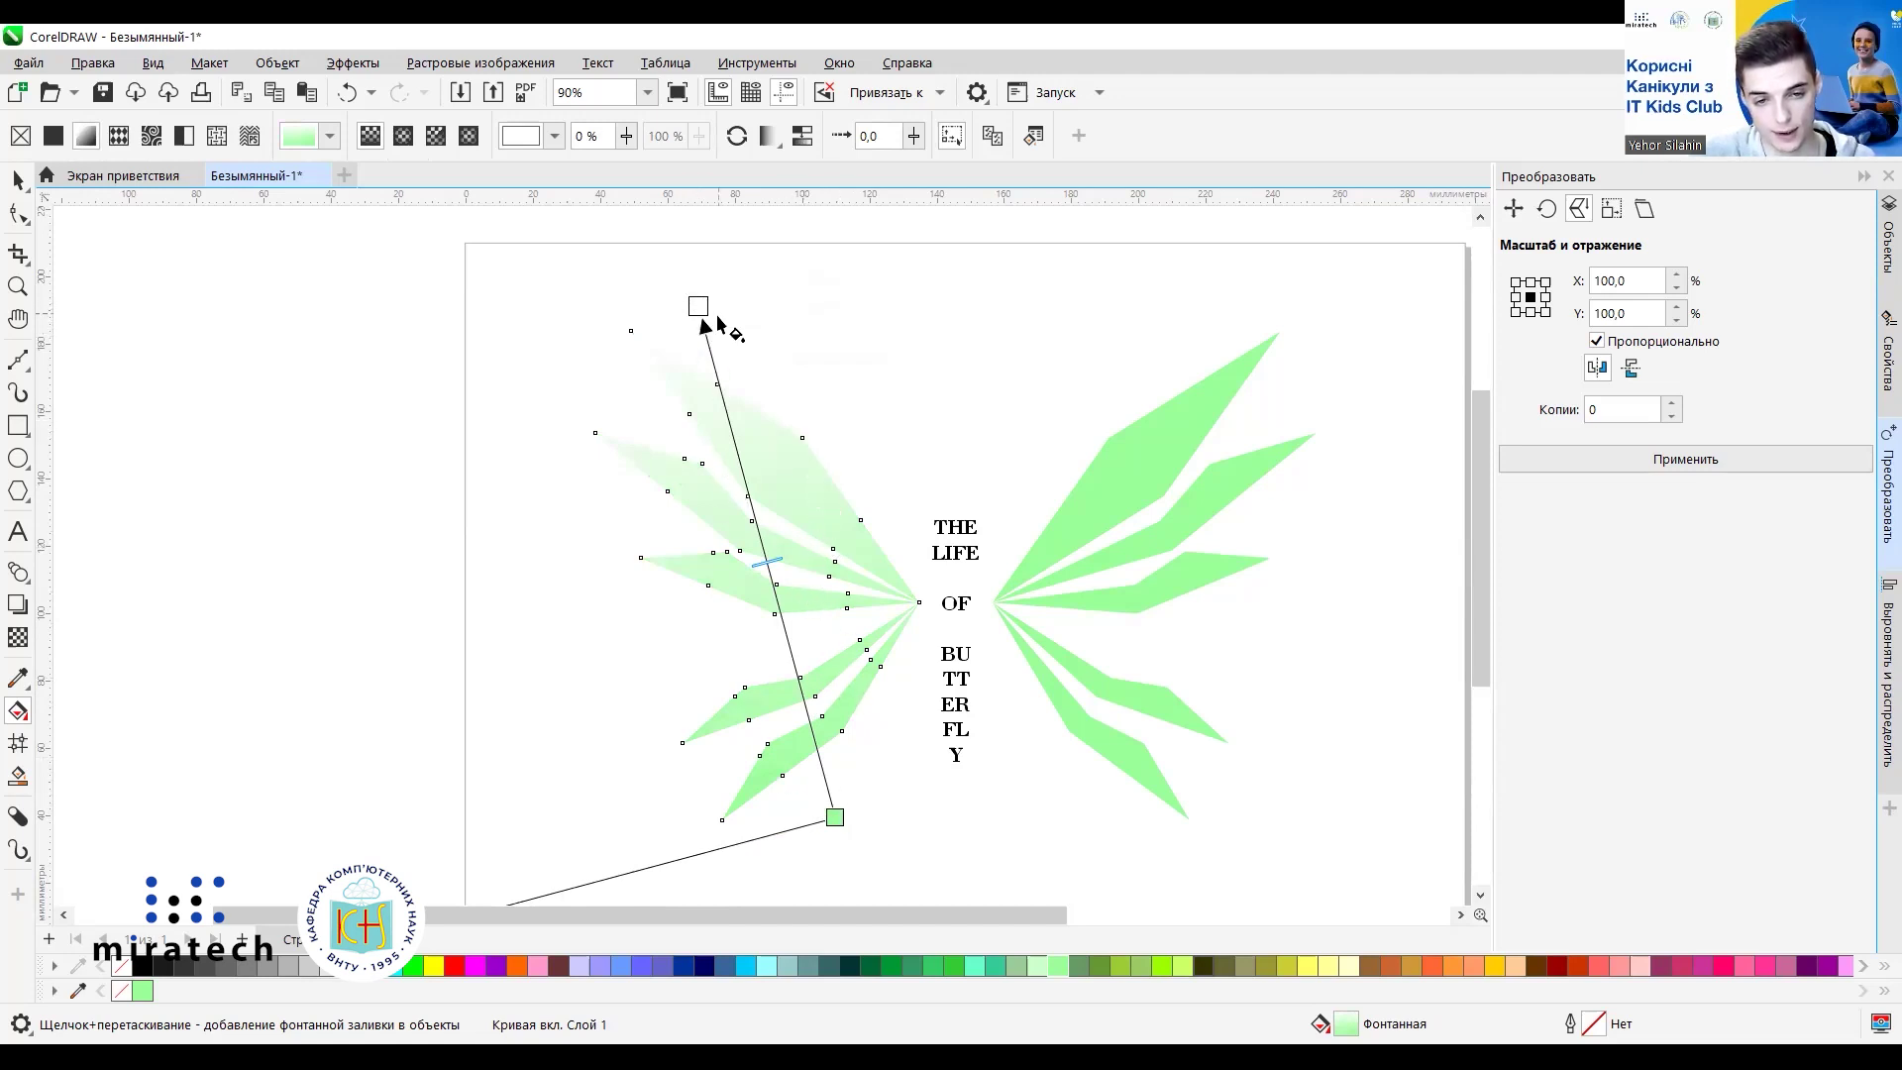
# Reposition the left fan's gradient so it runs diagonally from beside the outer middle leaves down to the lower part of the text.
pyautogui.moveTo(705, 327); pyautogui.dragTo(947, 384)
pyautogui.moveTo(835, 817); pyautogui.dragTo(595, 615)
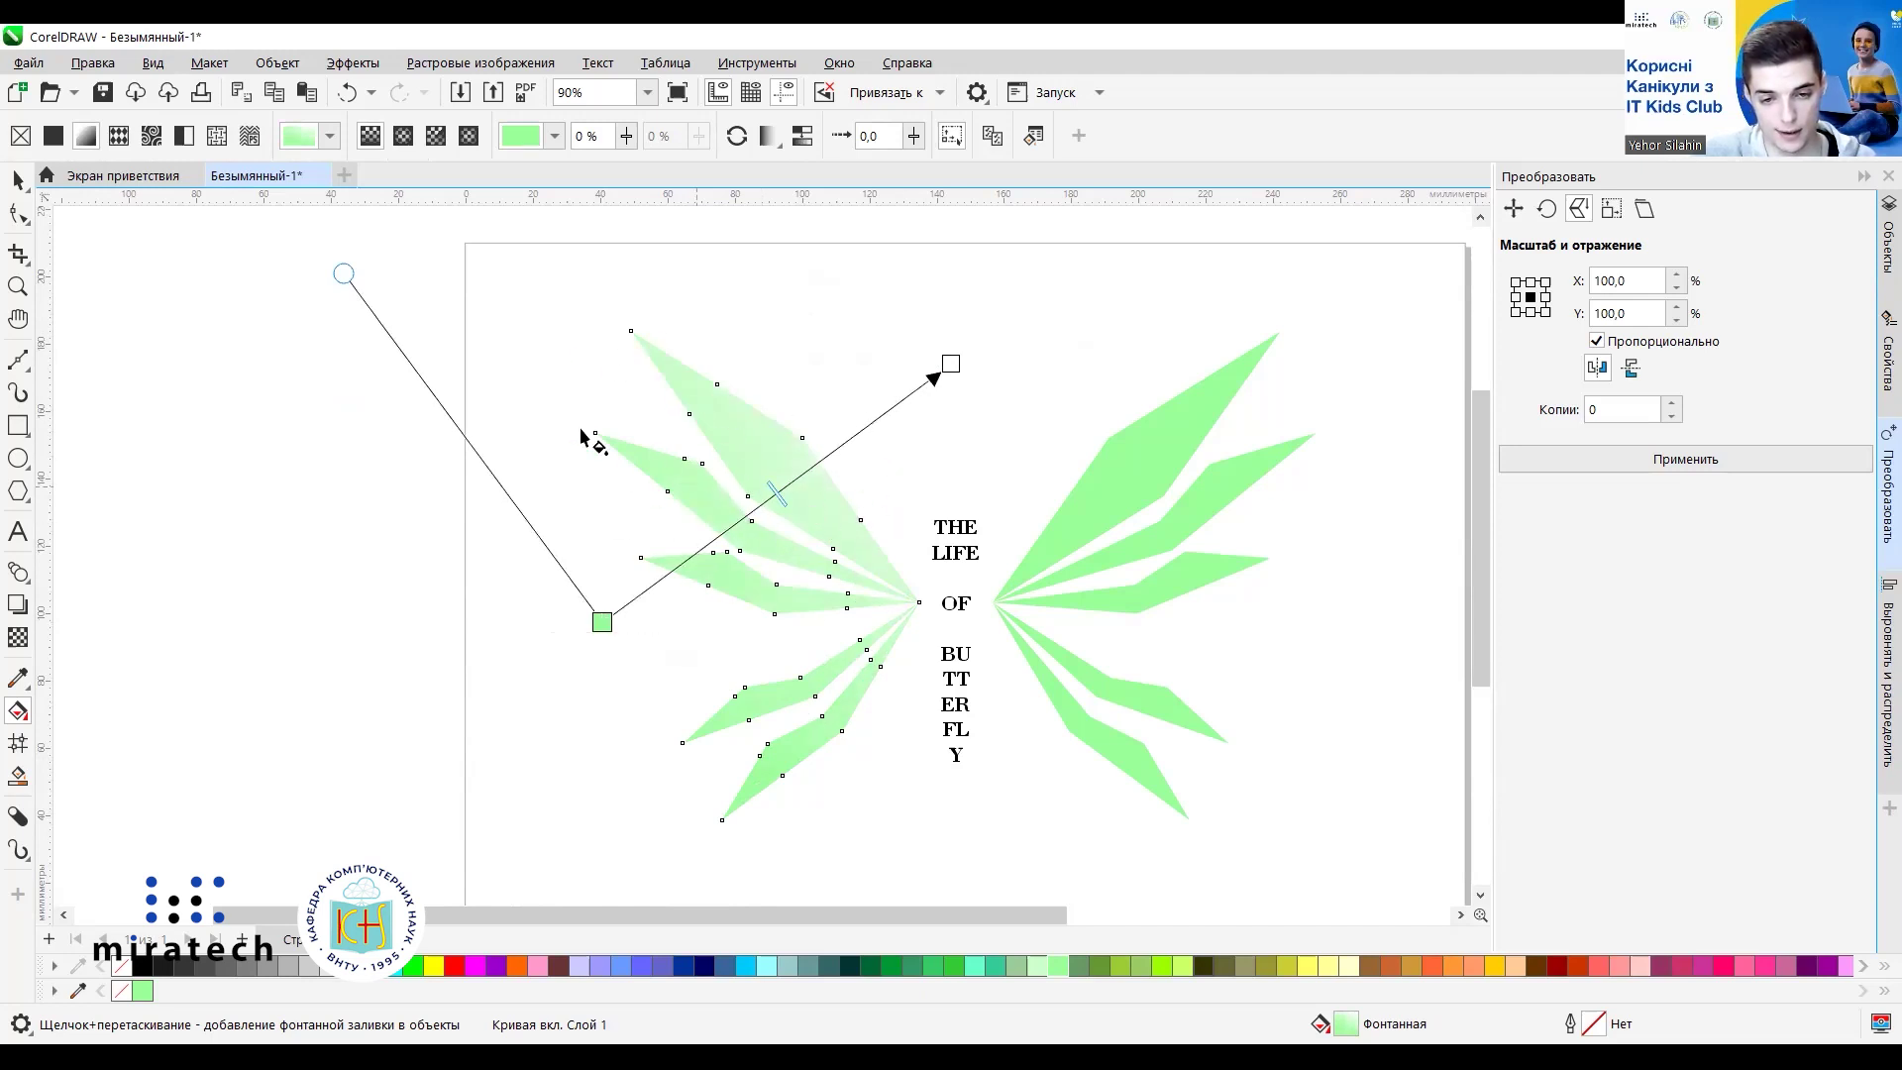
pyautogui.moveTo(950, 362); pyautogui.dragTo(1032, 851)
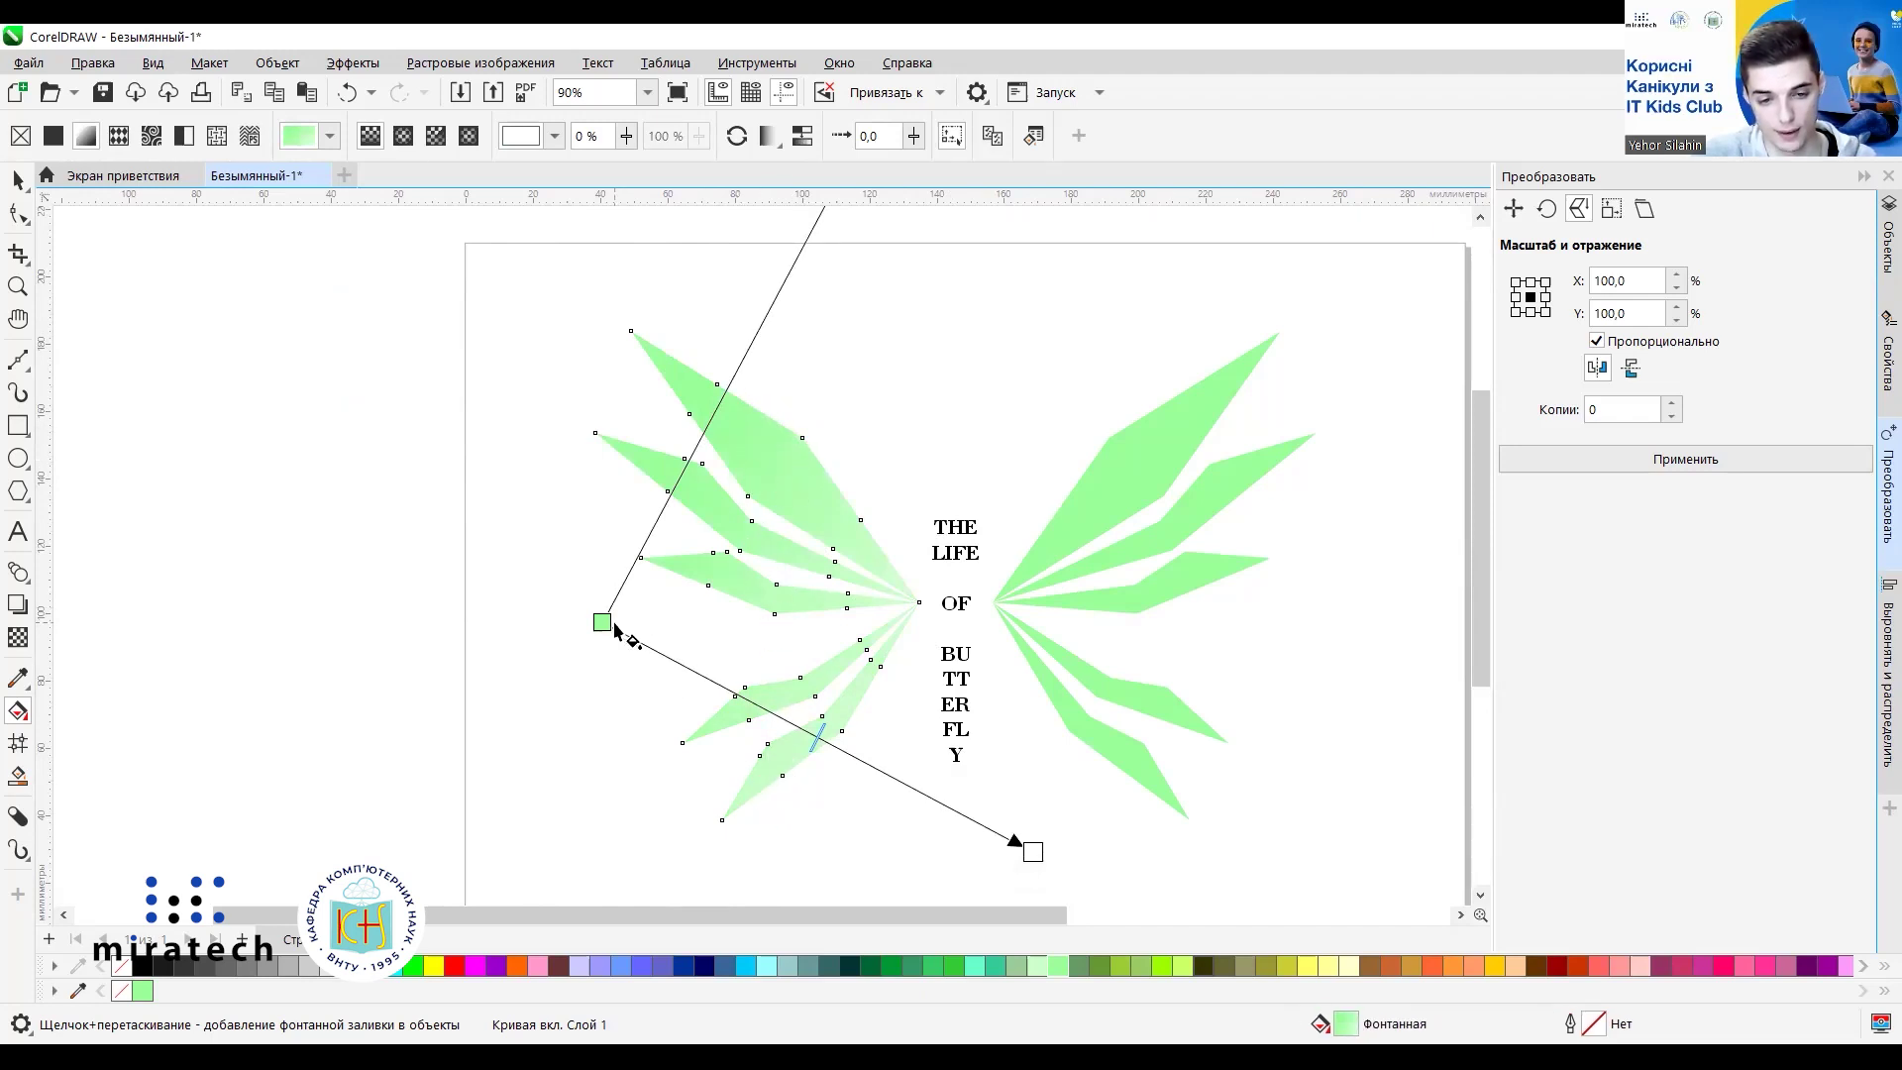
pyautogui.moveTo(651, 527); pyautogui.dragTo(933, 693)
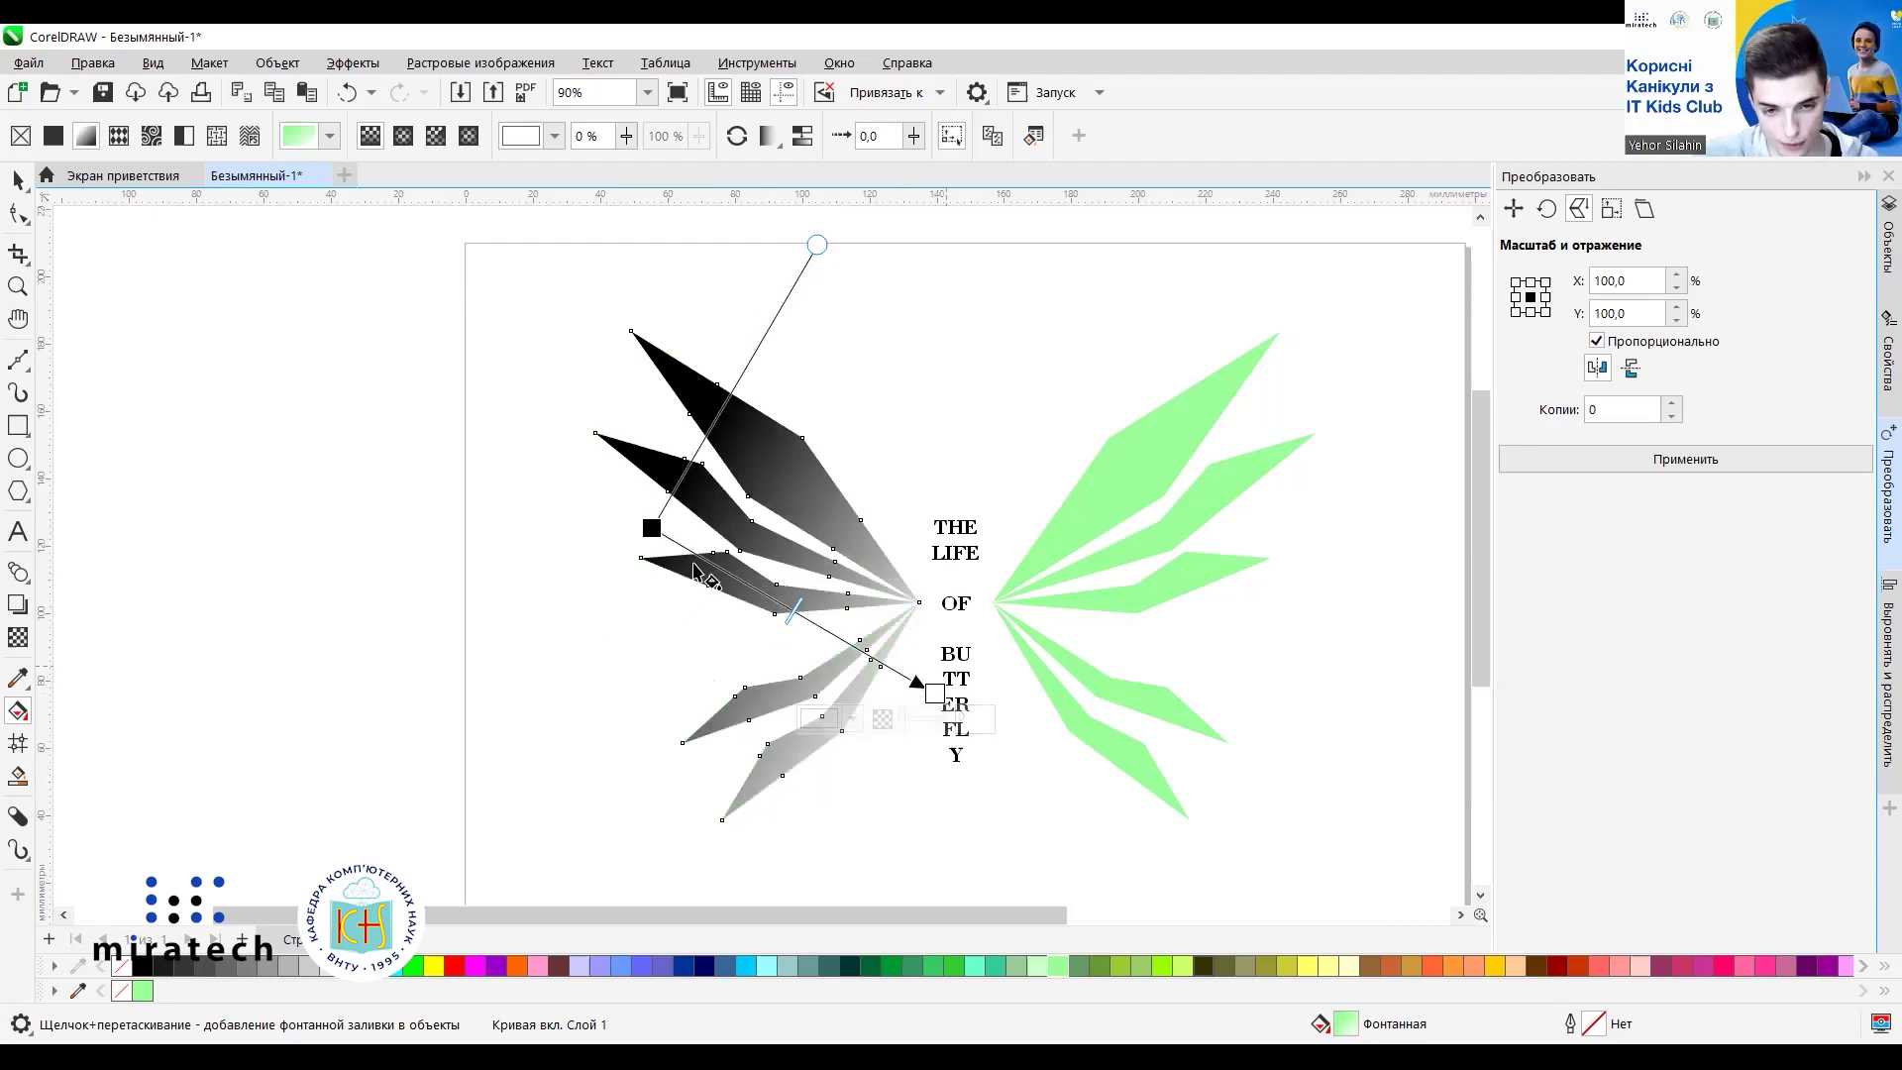
# Set the starting node colour of the left fan's gradient to greenish yellow #99FF00 and close the colour picker.
pyautogui.click(652, 528)
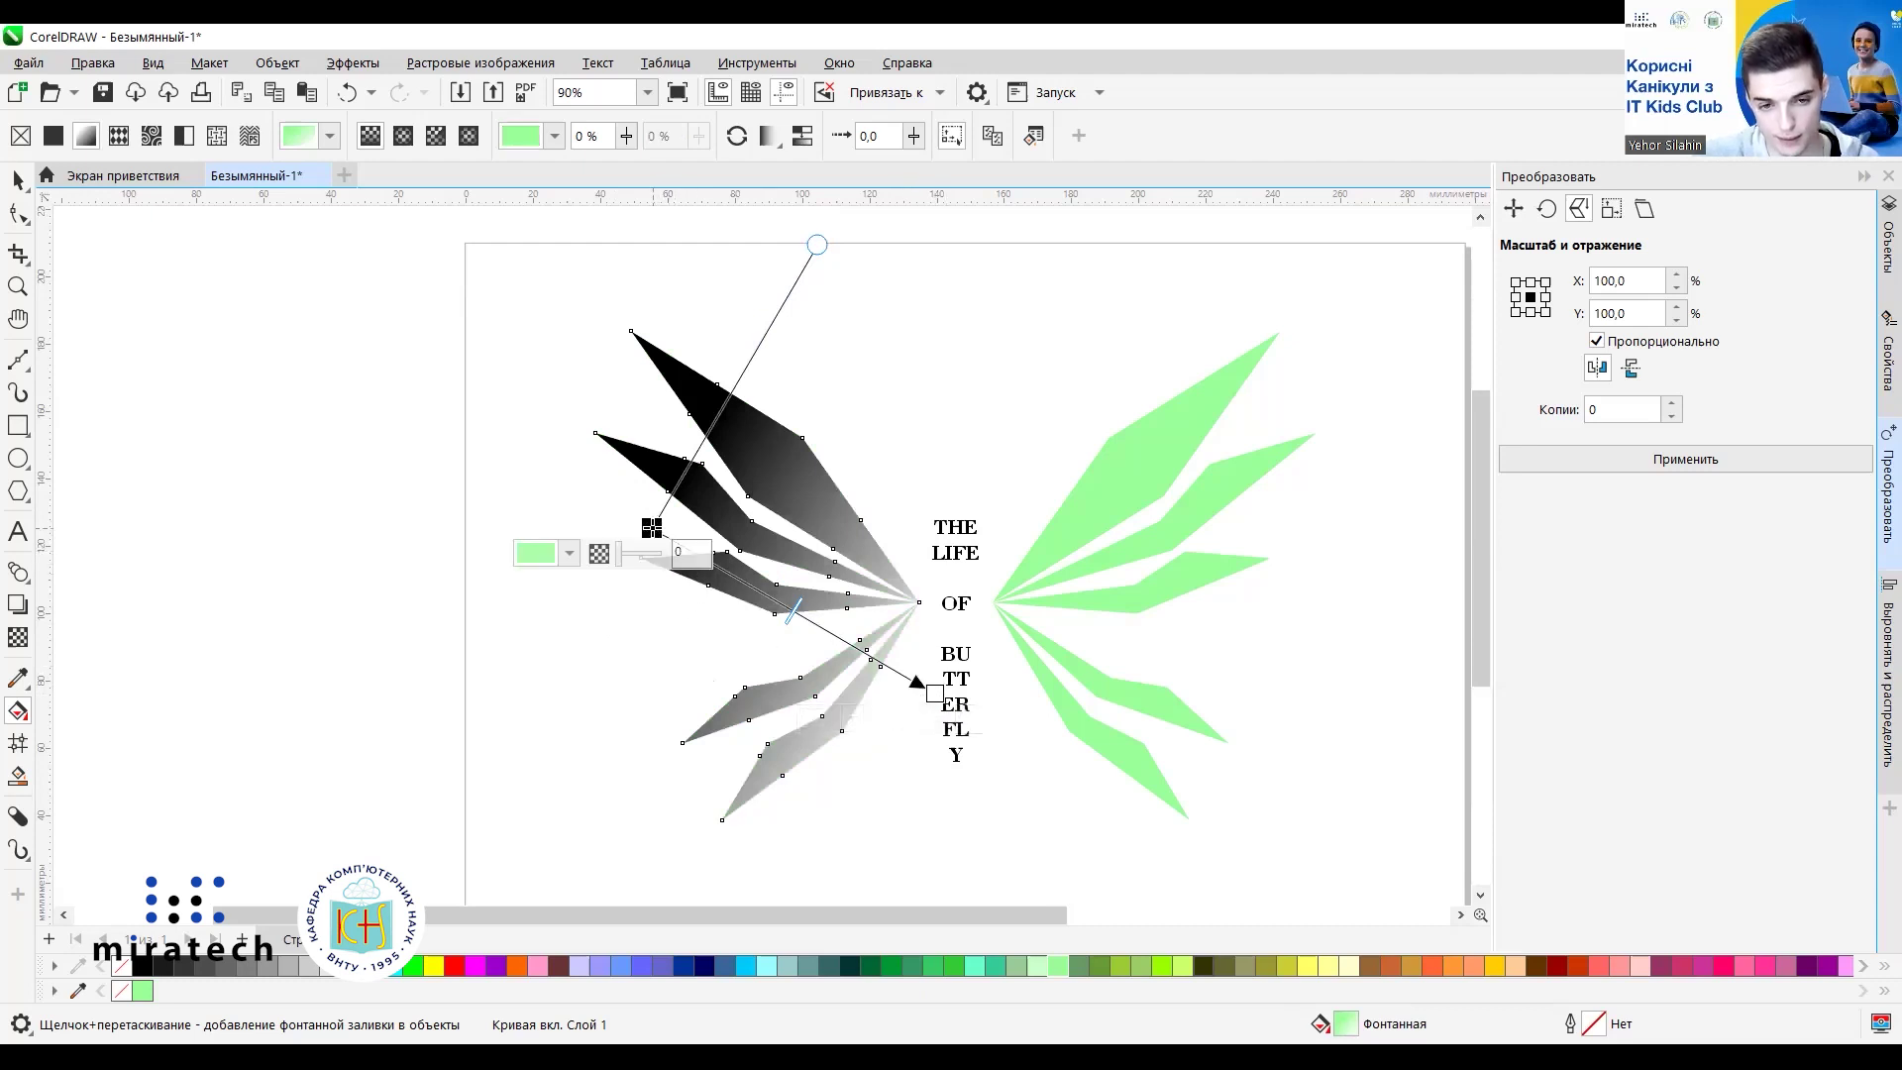
pyautogui.click(546, 554)
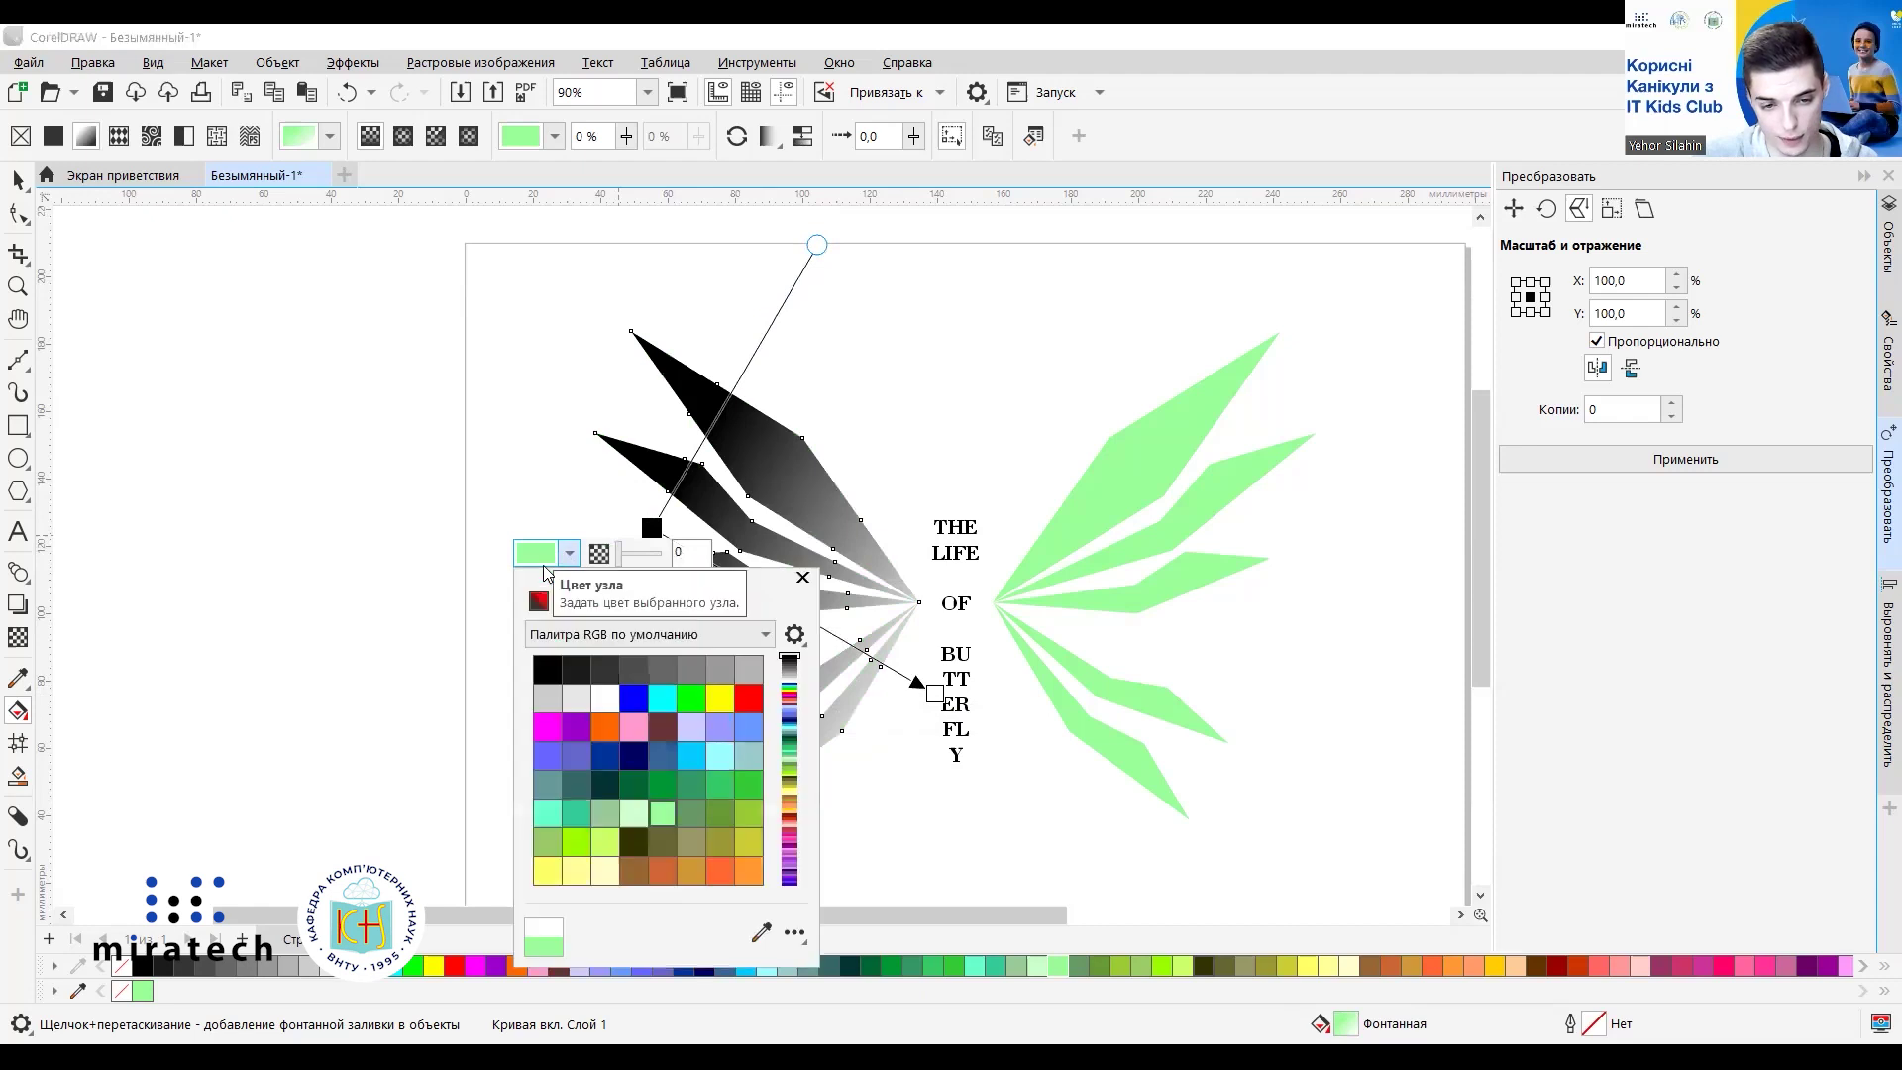
pyautogui.click(571, 848)
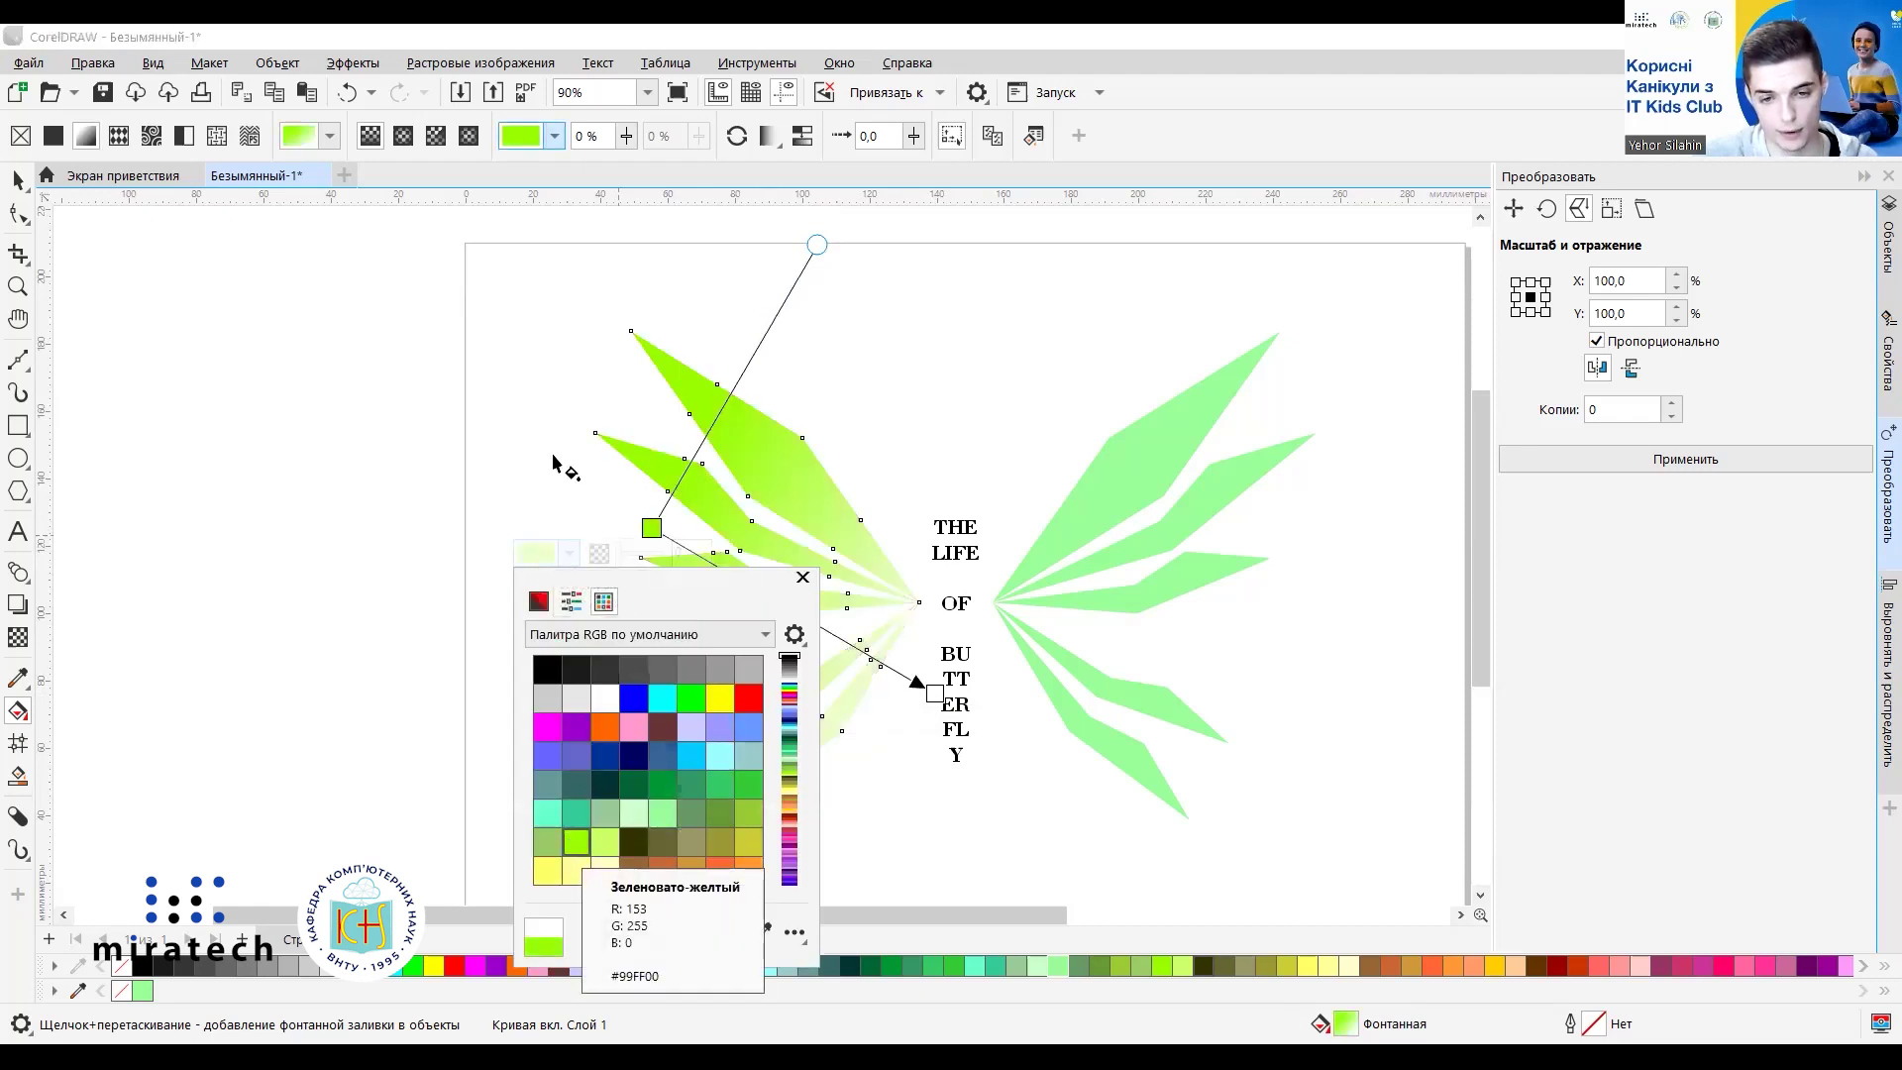
pyautogui.click(731, 394)
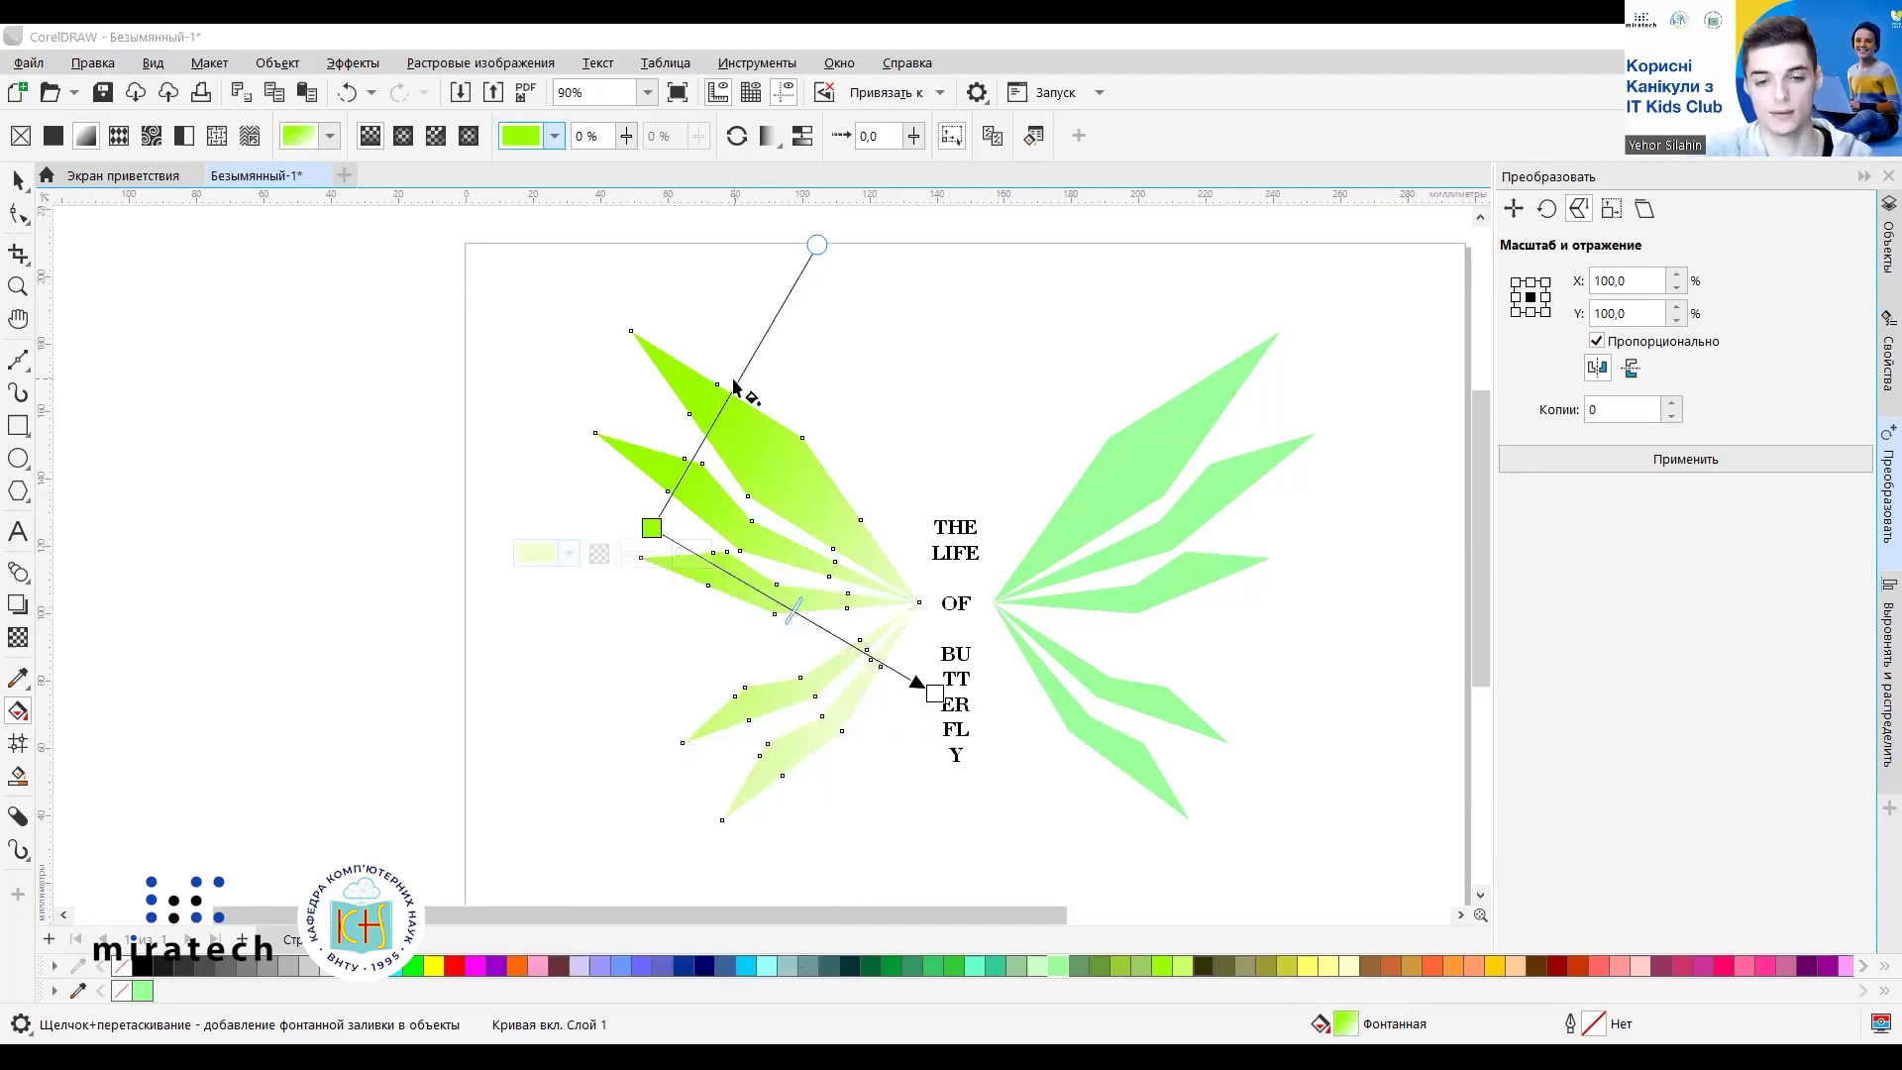
# Break the left fan's curve apart into separate leaves and select only its large uppermost leaf.
pyautogui.click(795, 464)
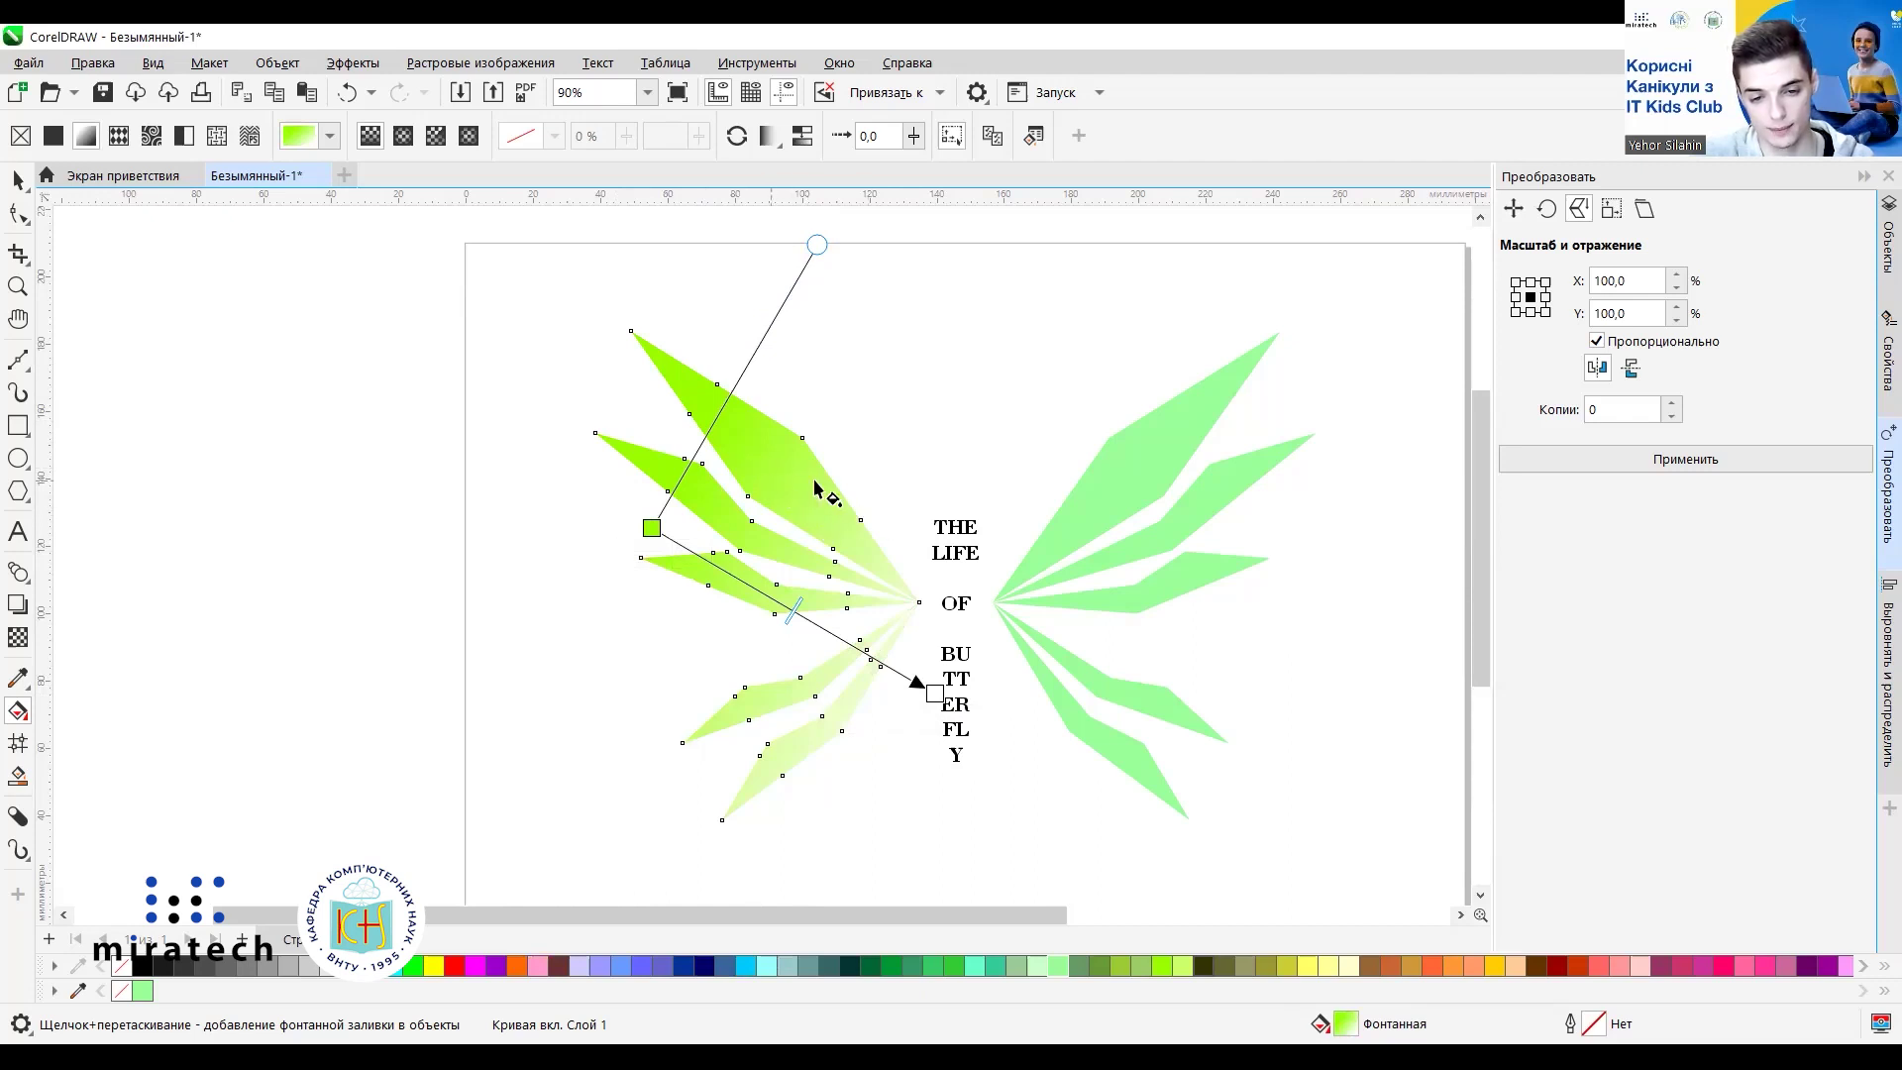
pyautogui.rightClick(774, 463)
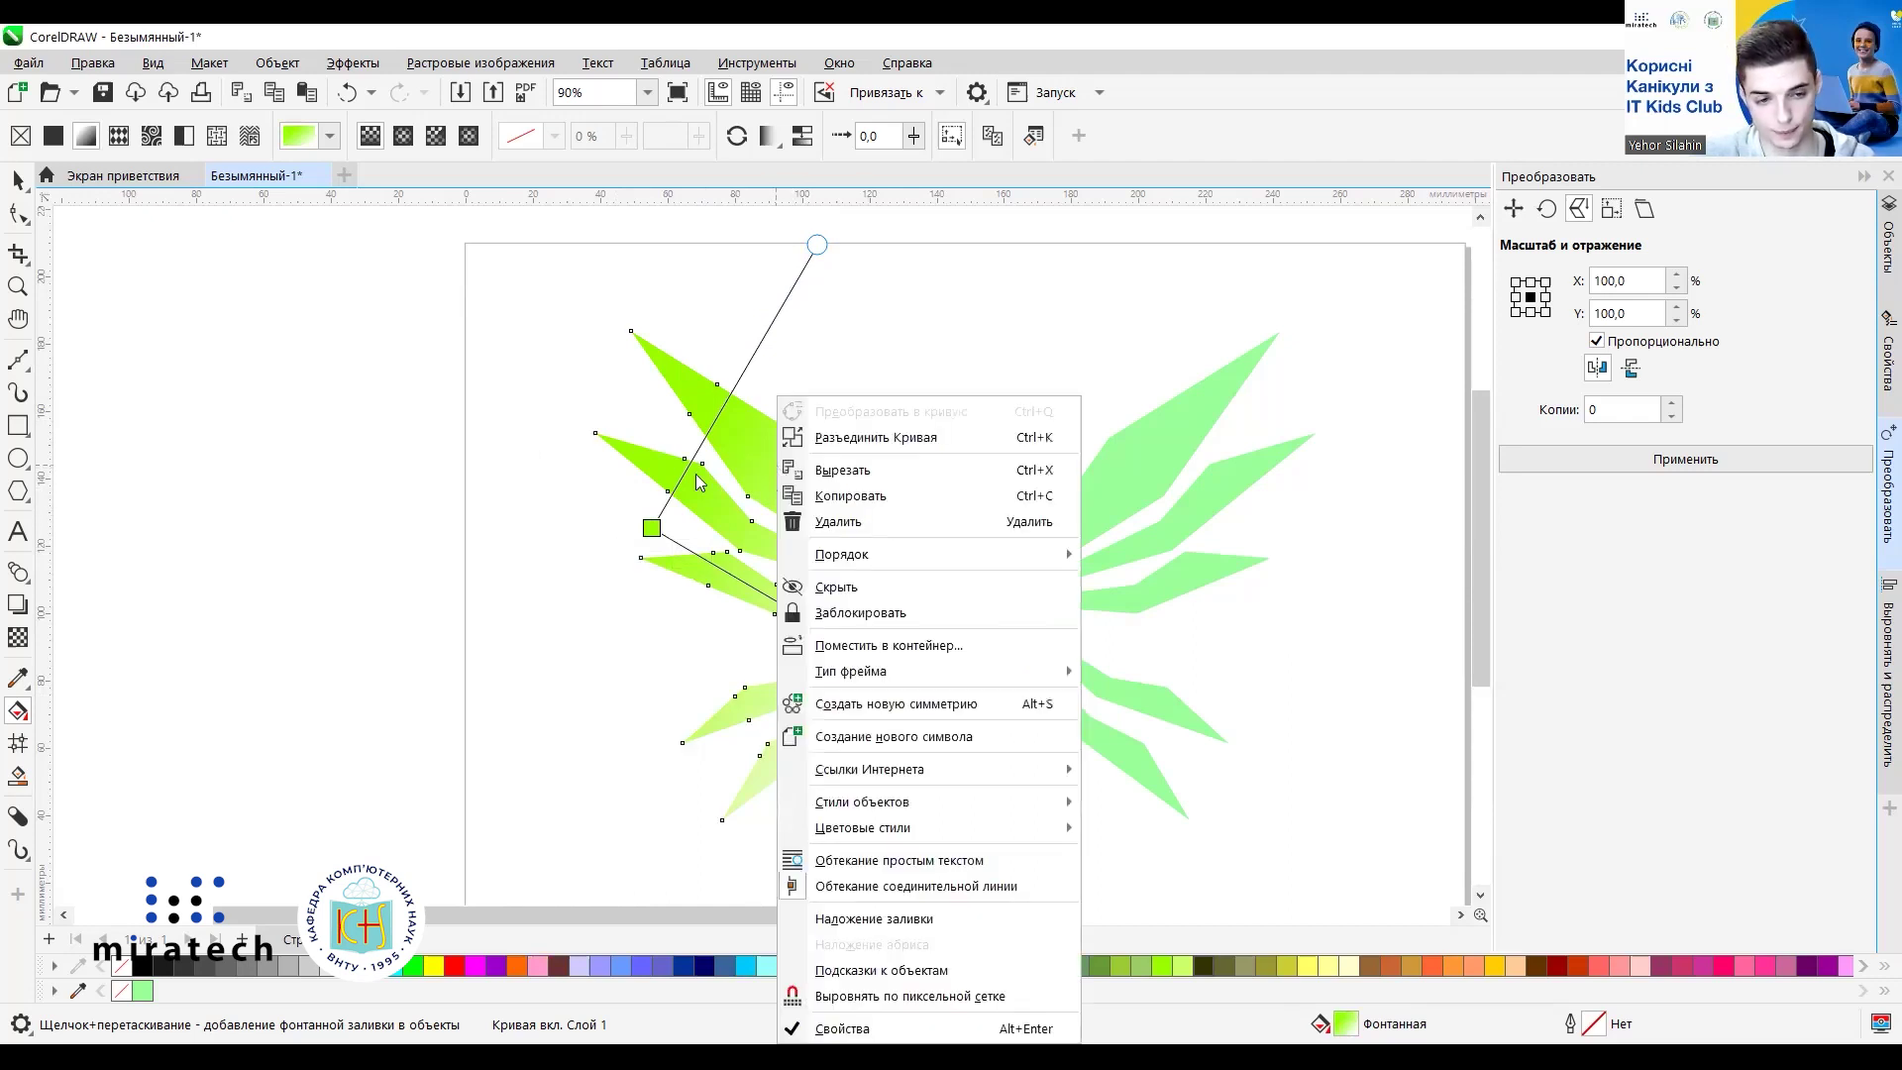
pyautogui.click(20, 181)
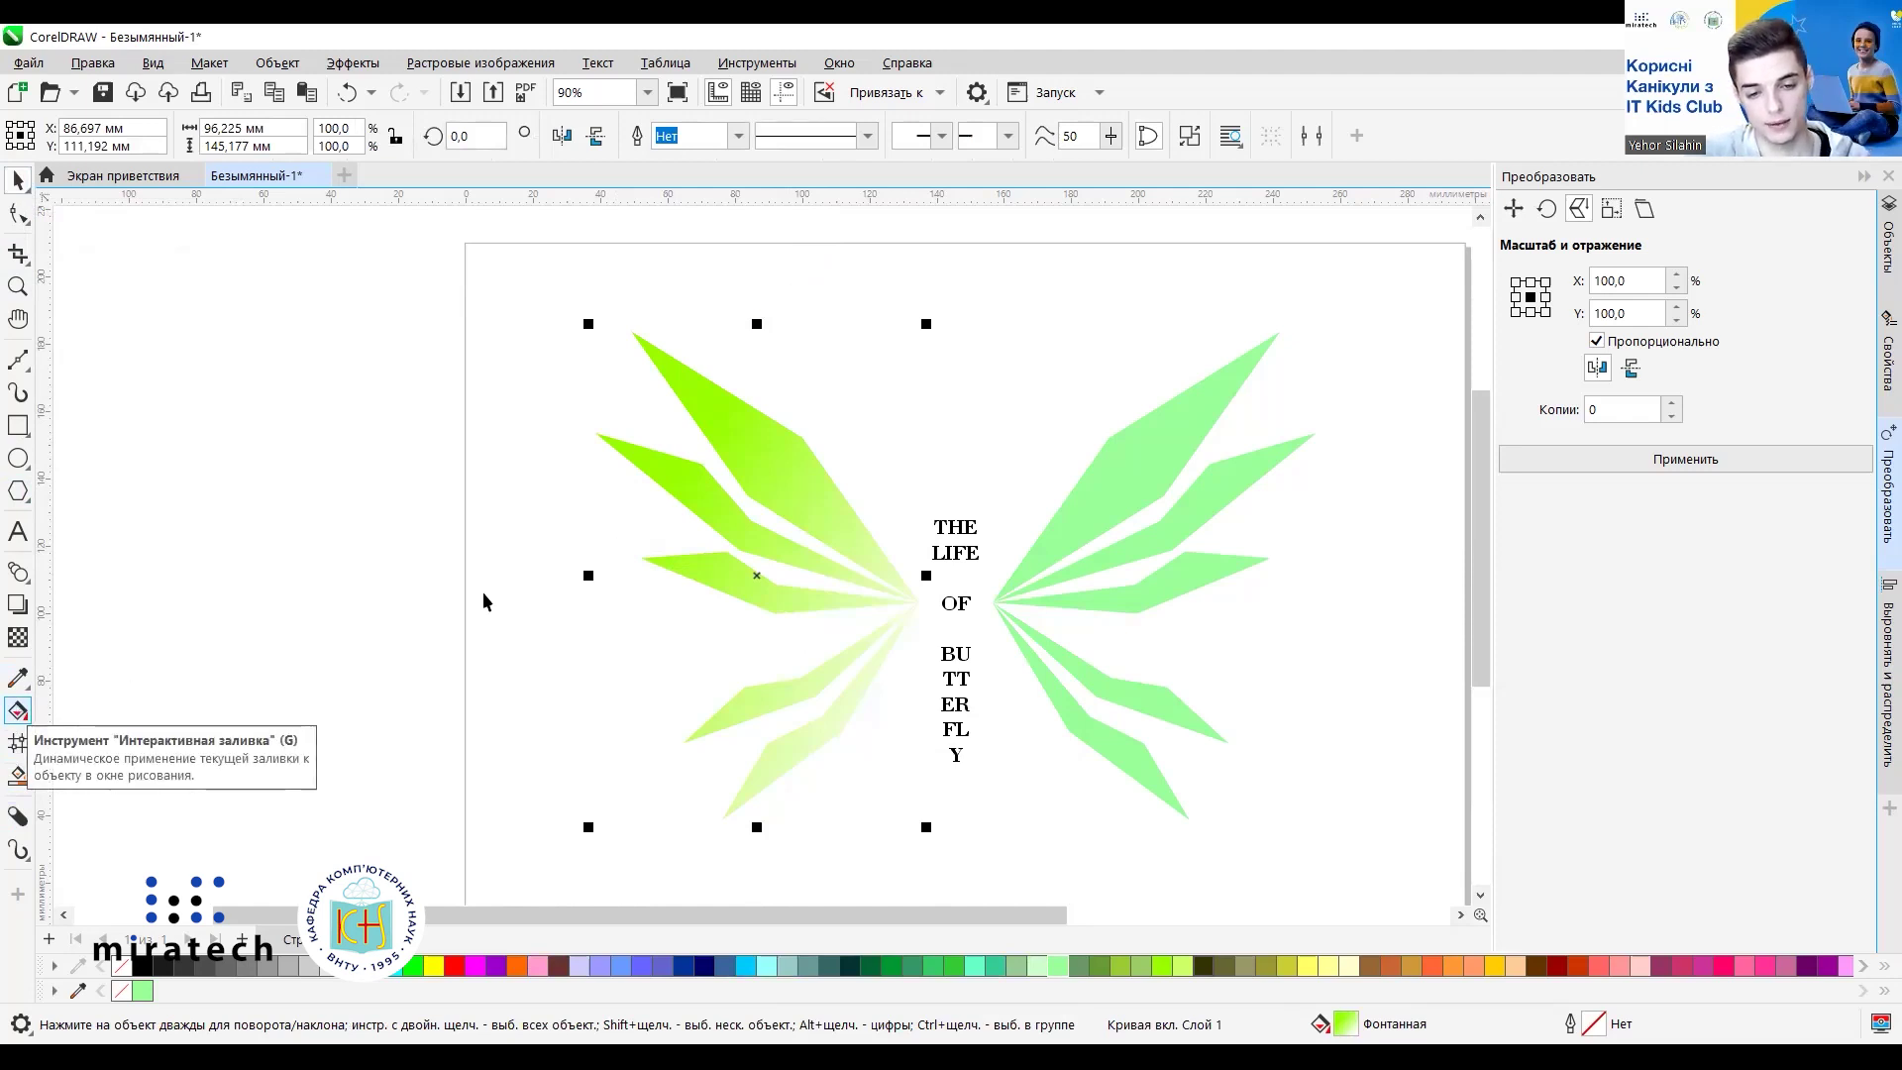
pyautogui.rightClick(787, 487)
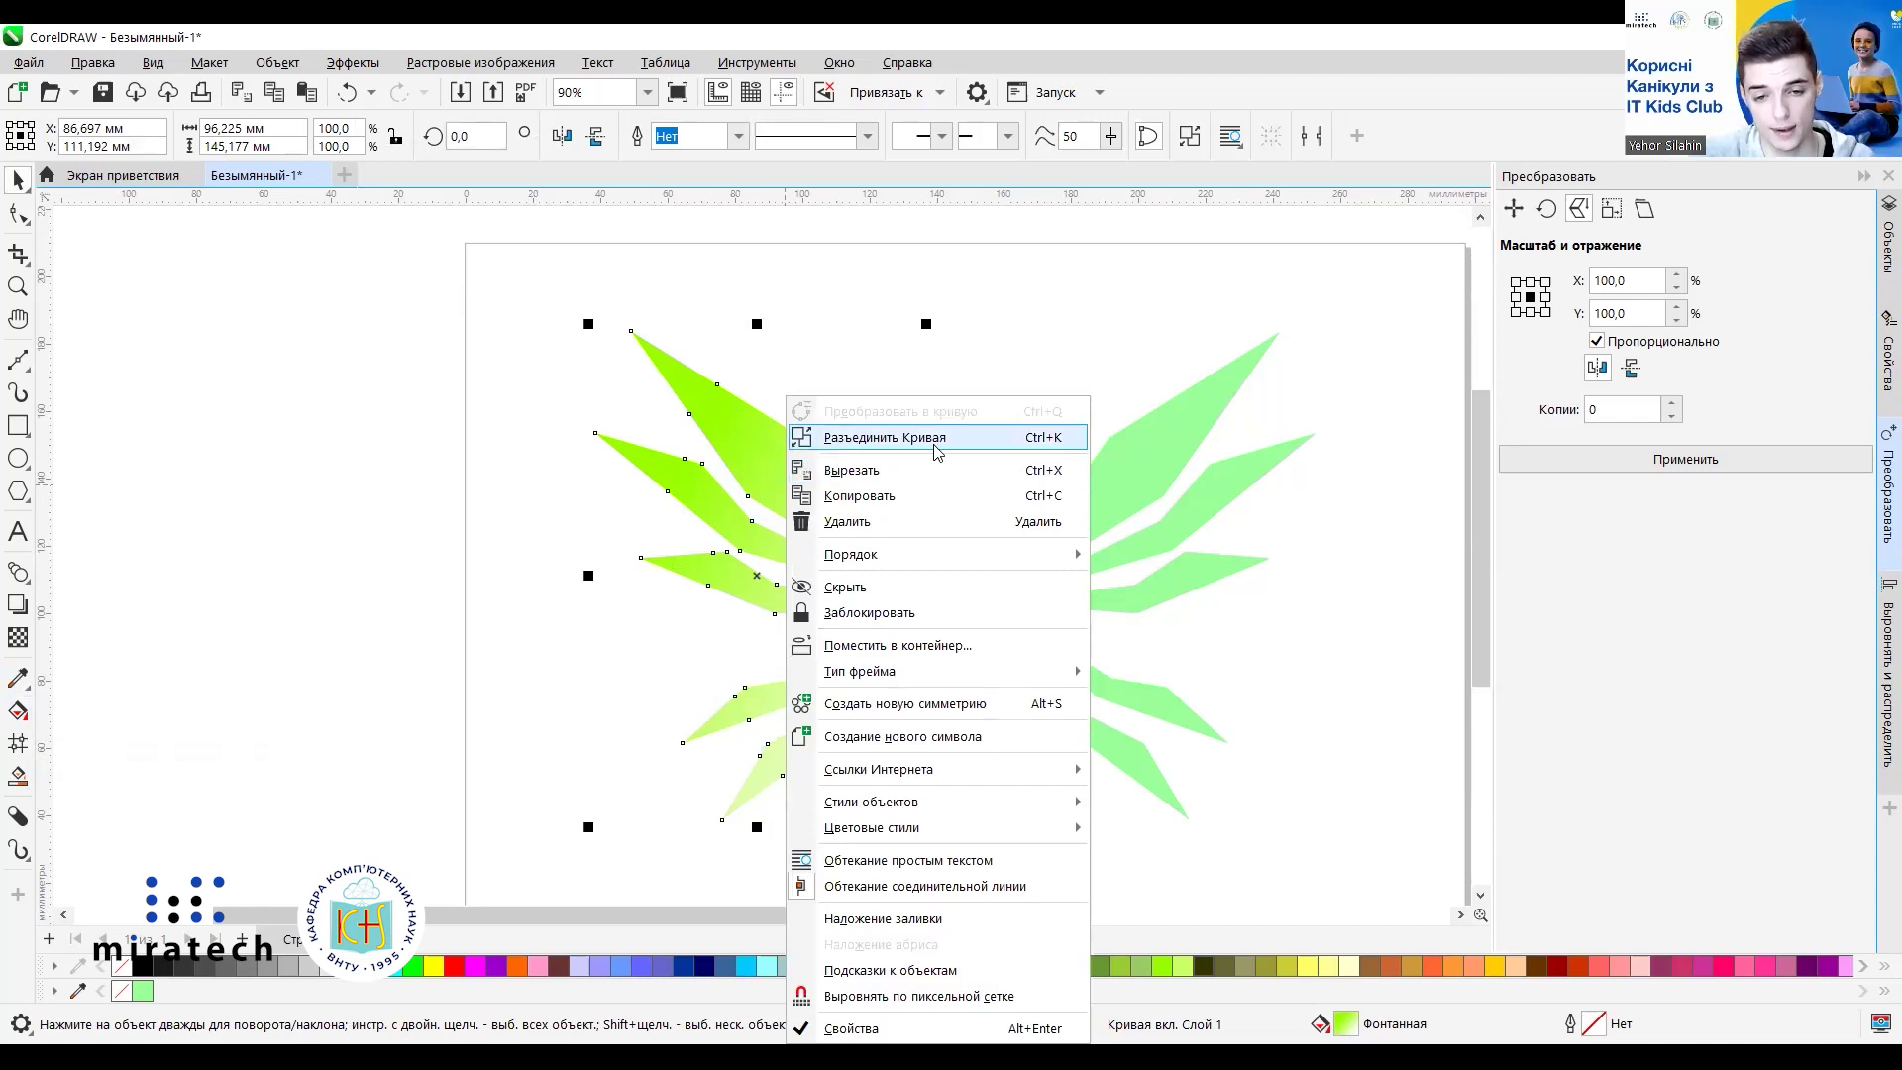
pyautogui.click(905, 438)
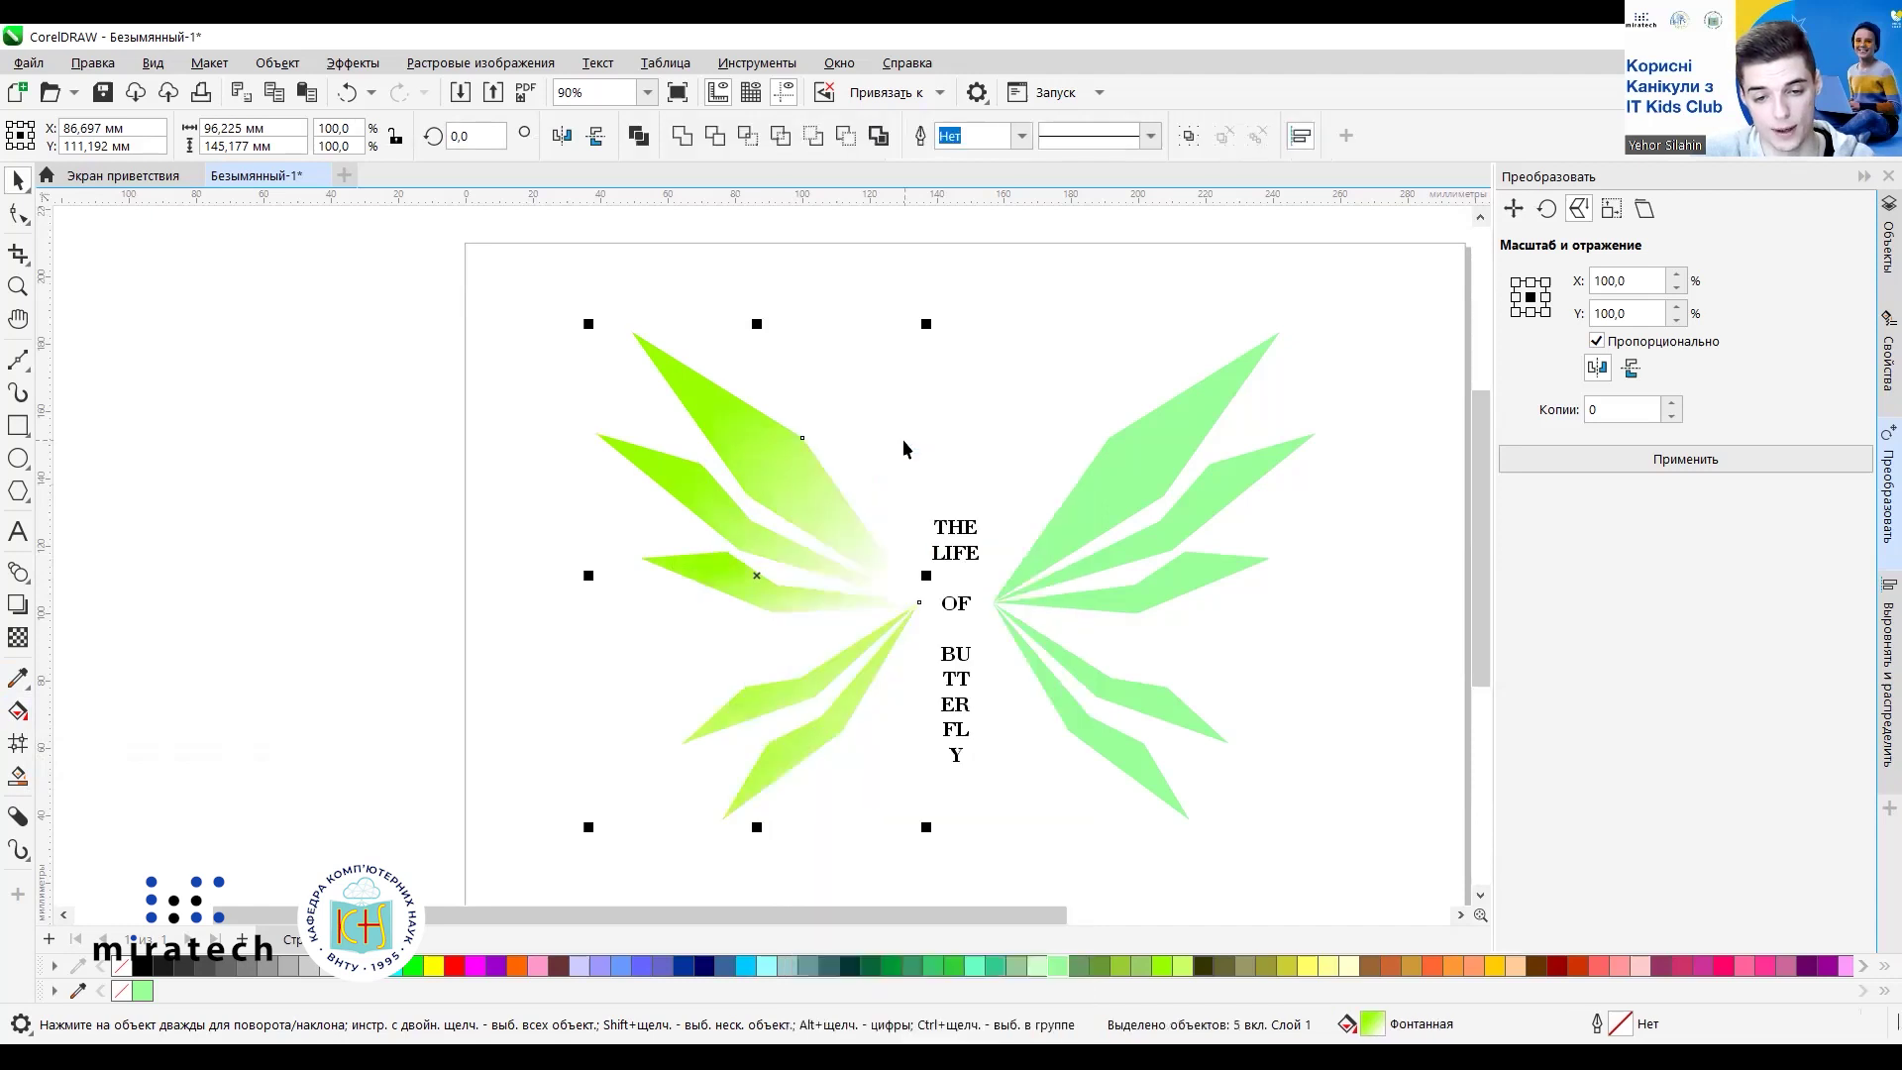
pyautogui.click(777, 474)
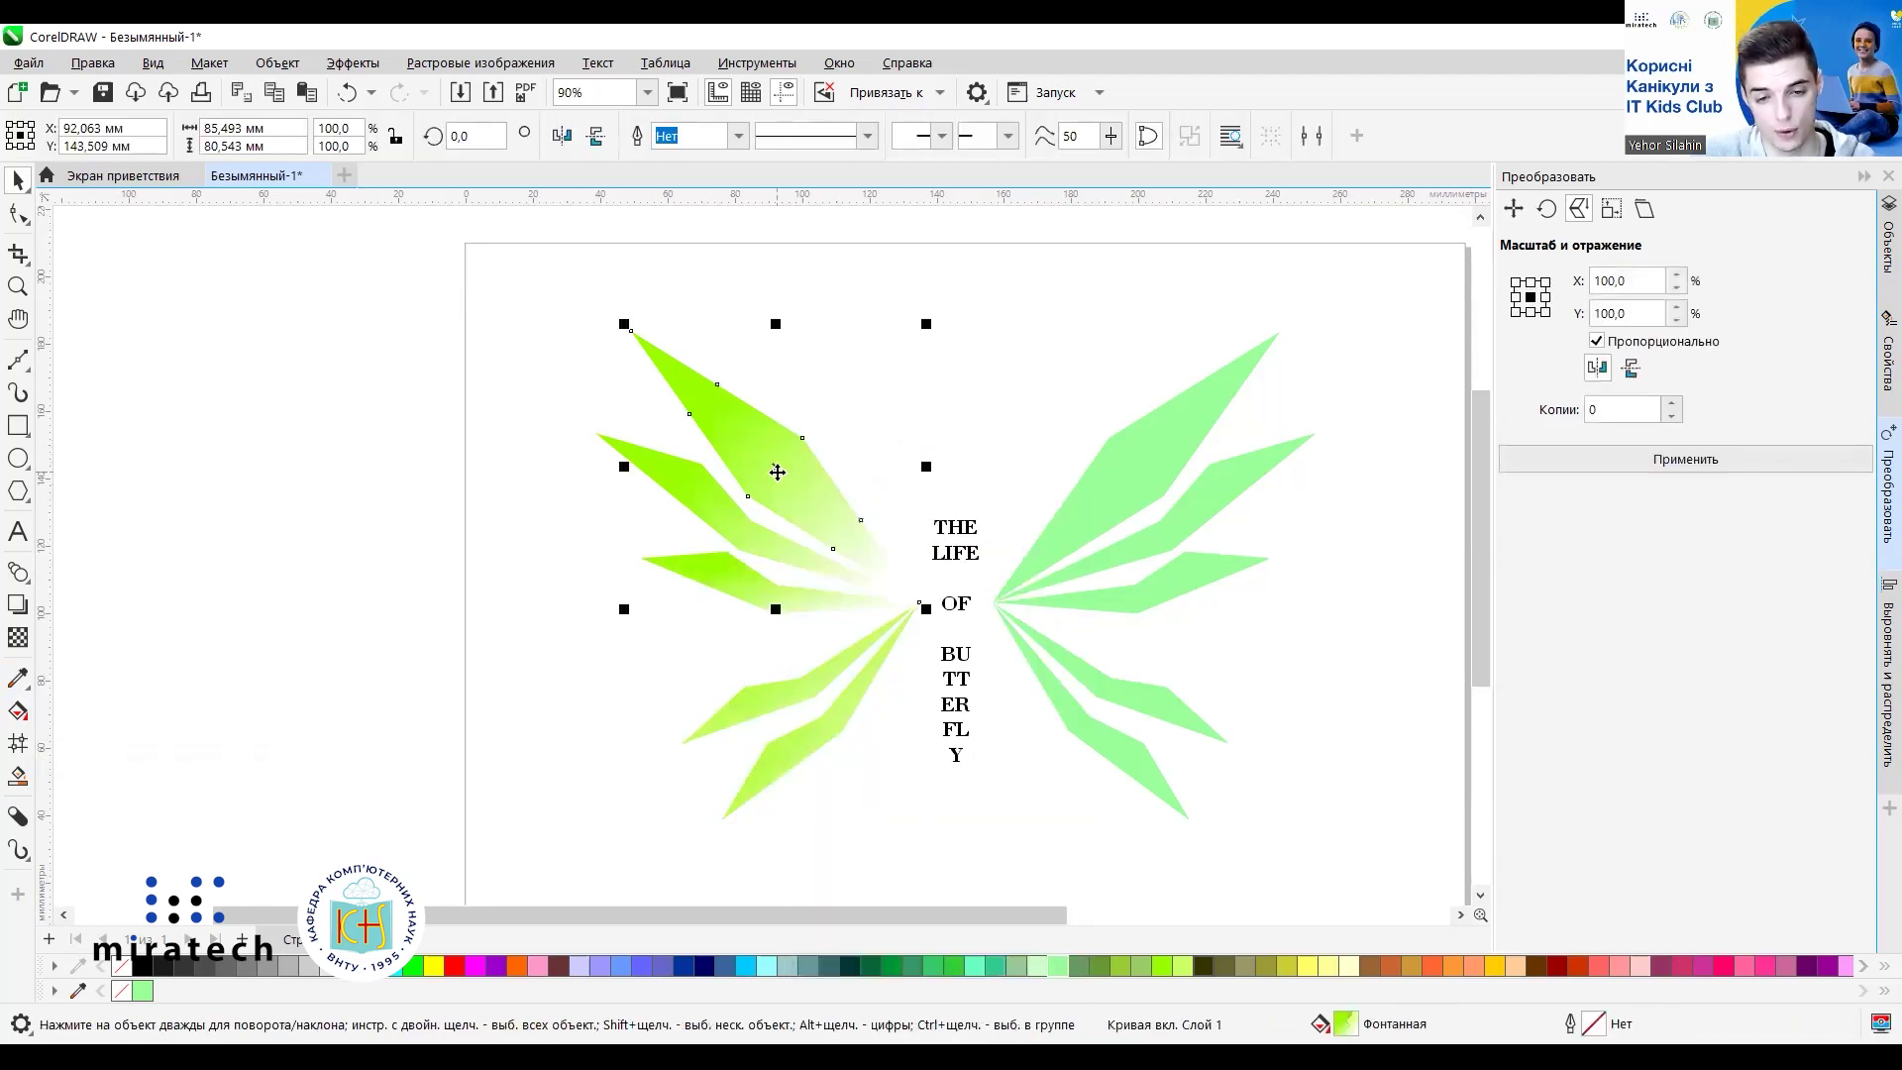
# Select the remaining leaves of the left wing one after another to check that each is a separate object.
pyautogui.click(697, 498)
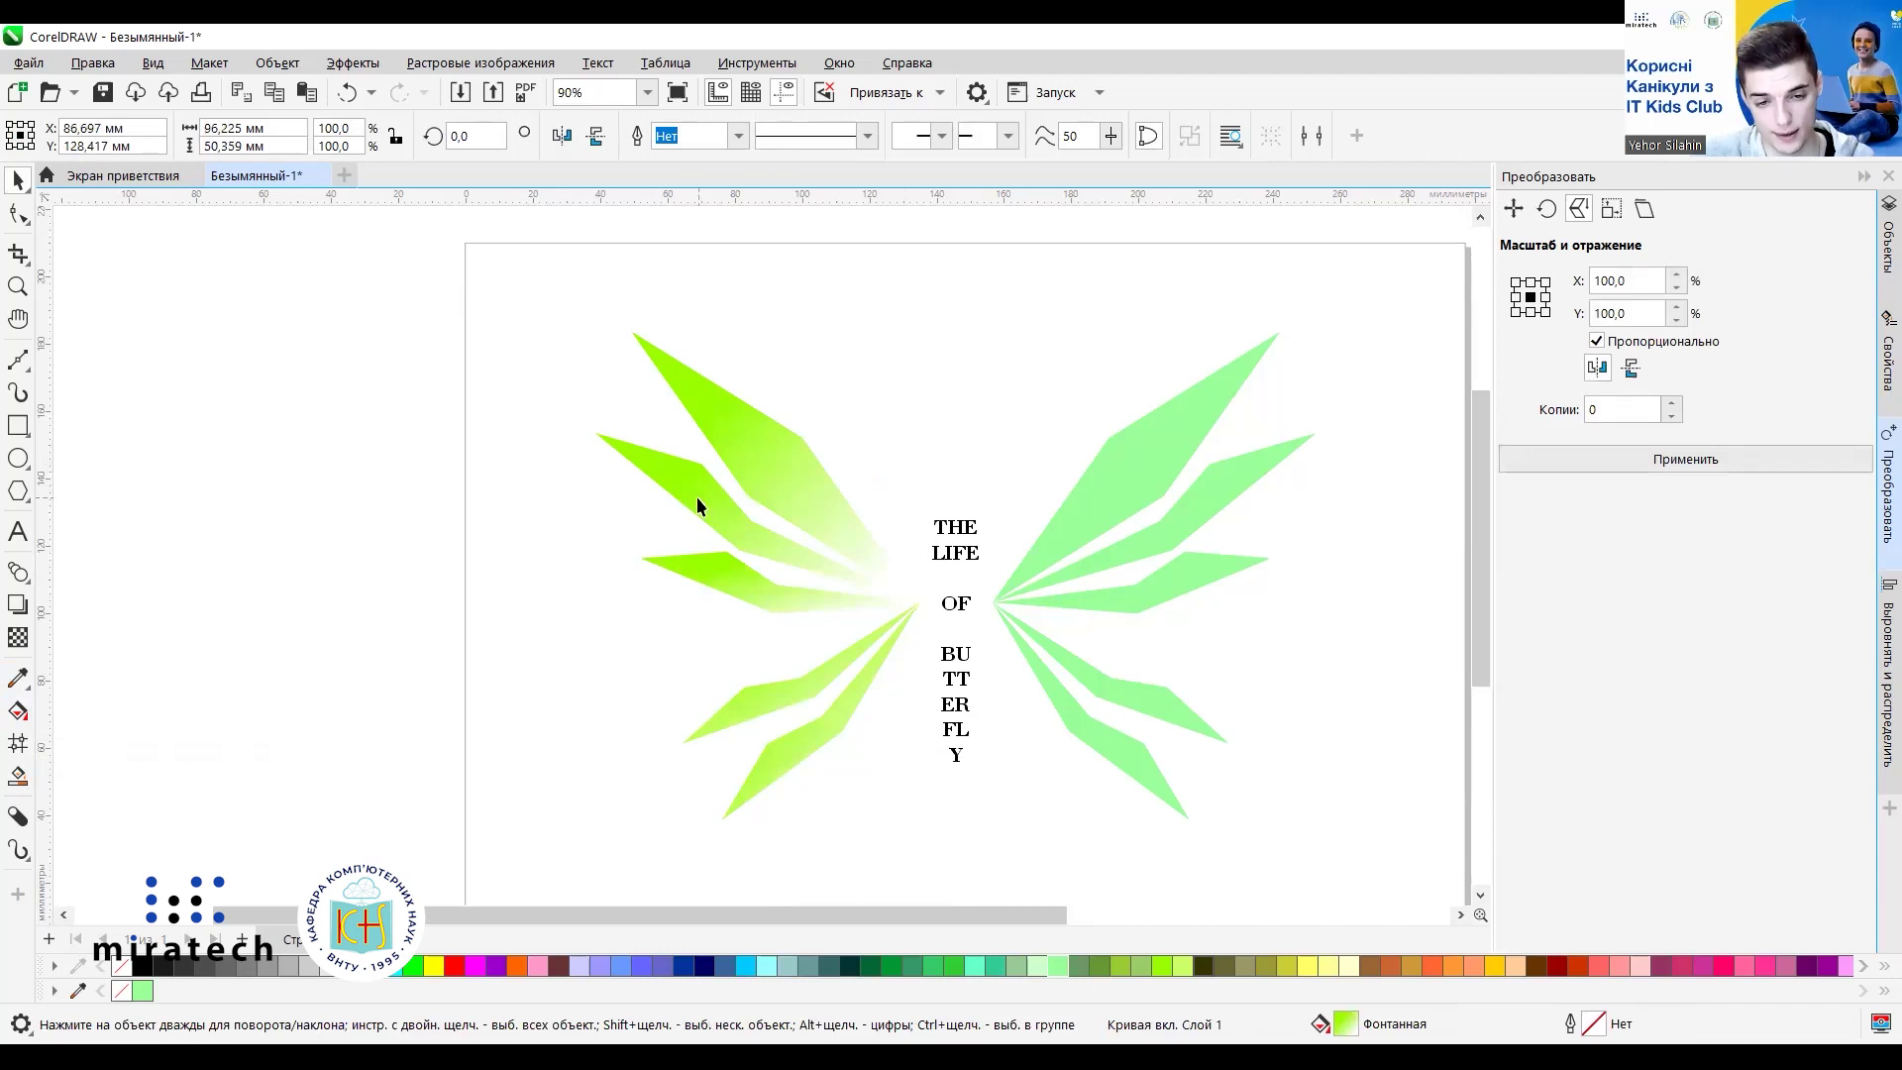
pyautogui.click(724, 583)
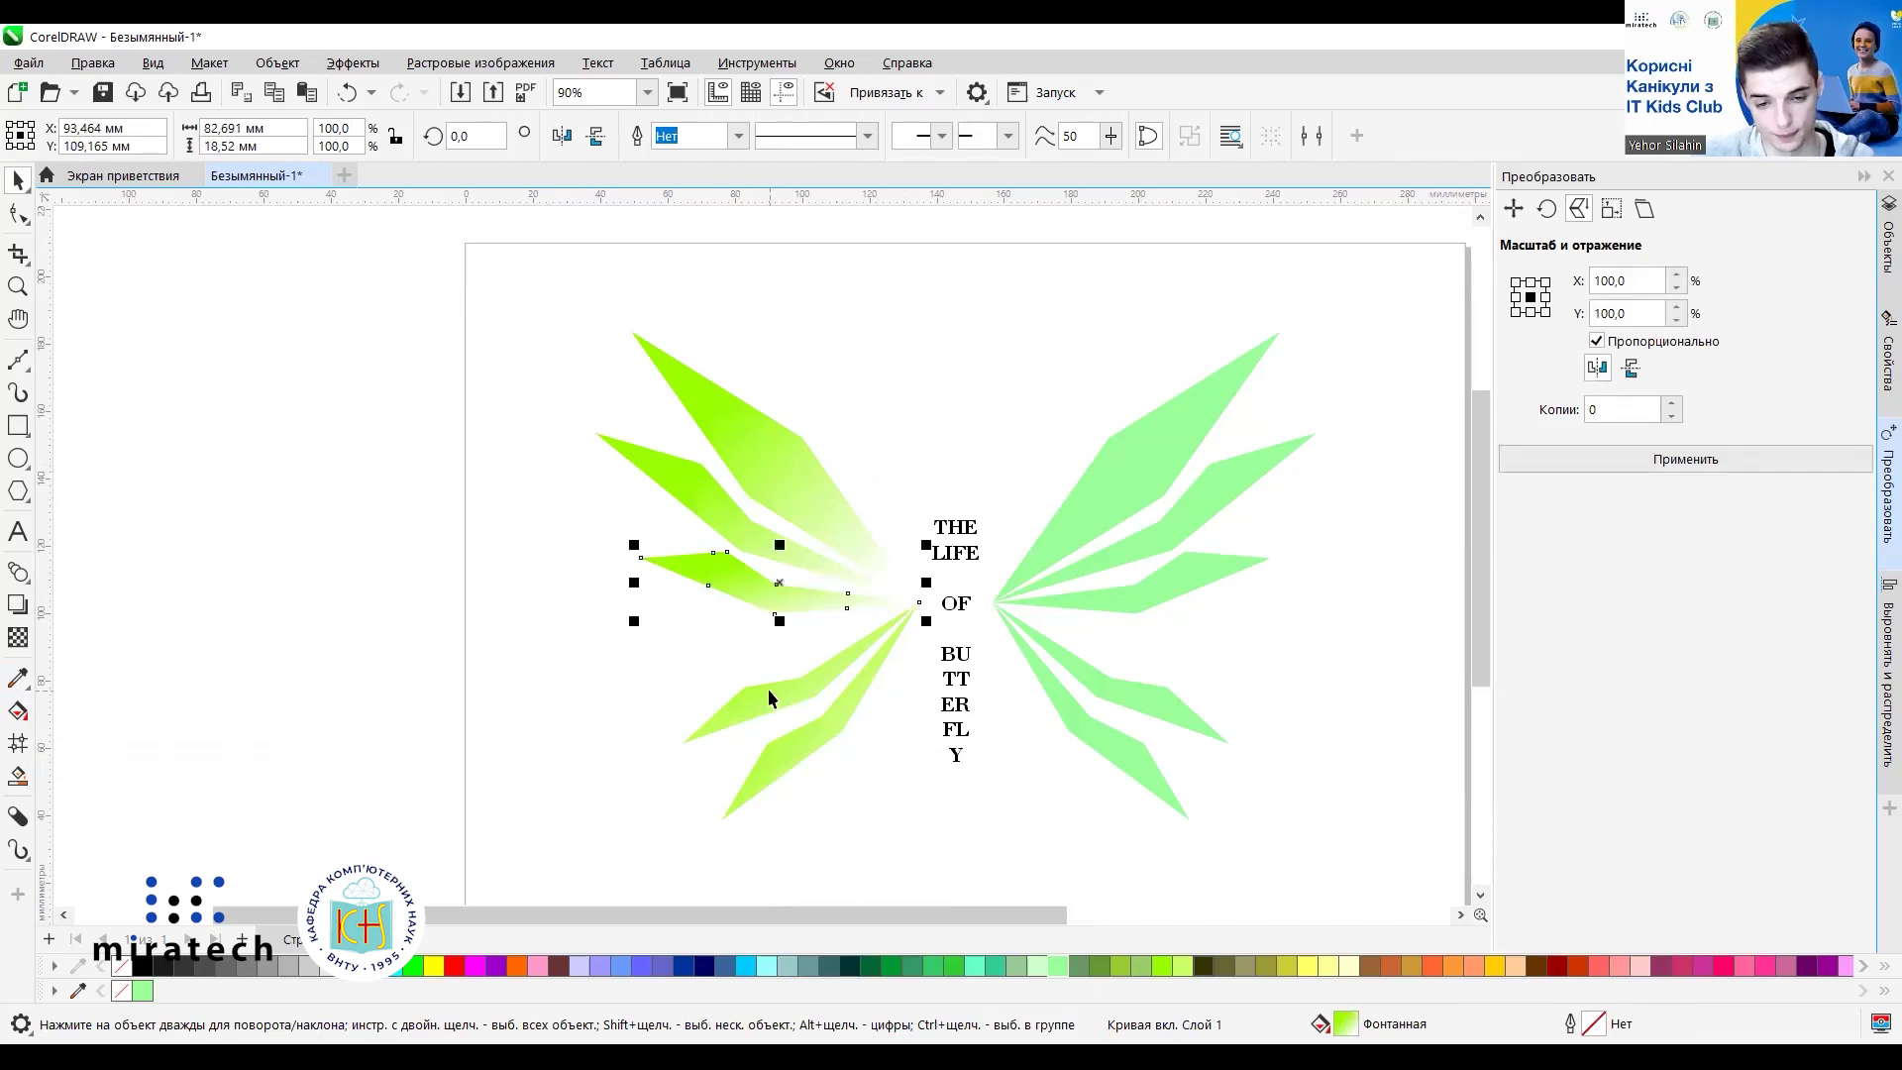
pyautogui.click(770, 698)
pyautogui.click(780, 760)
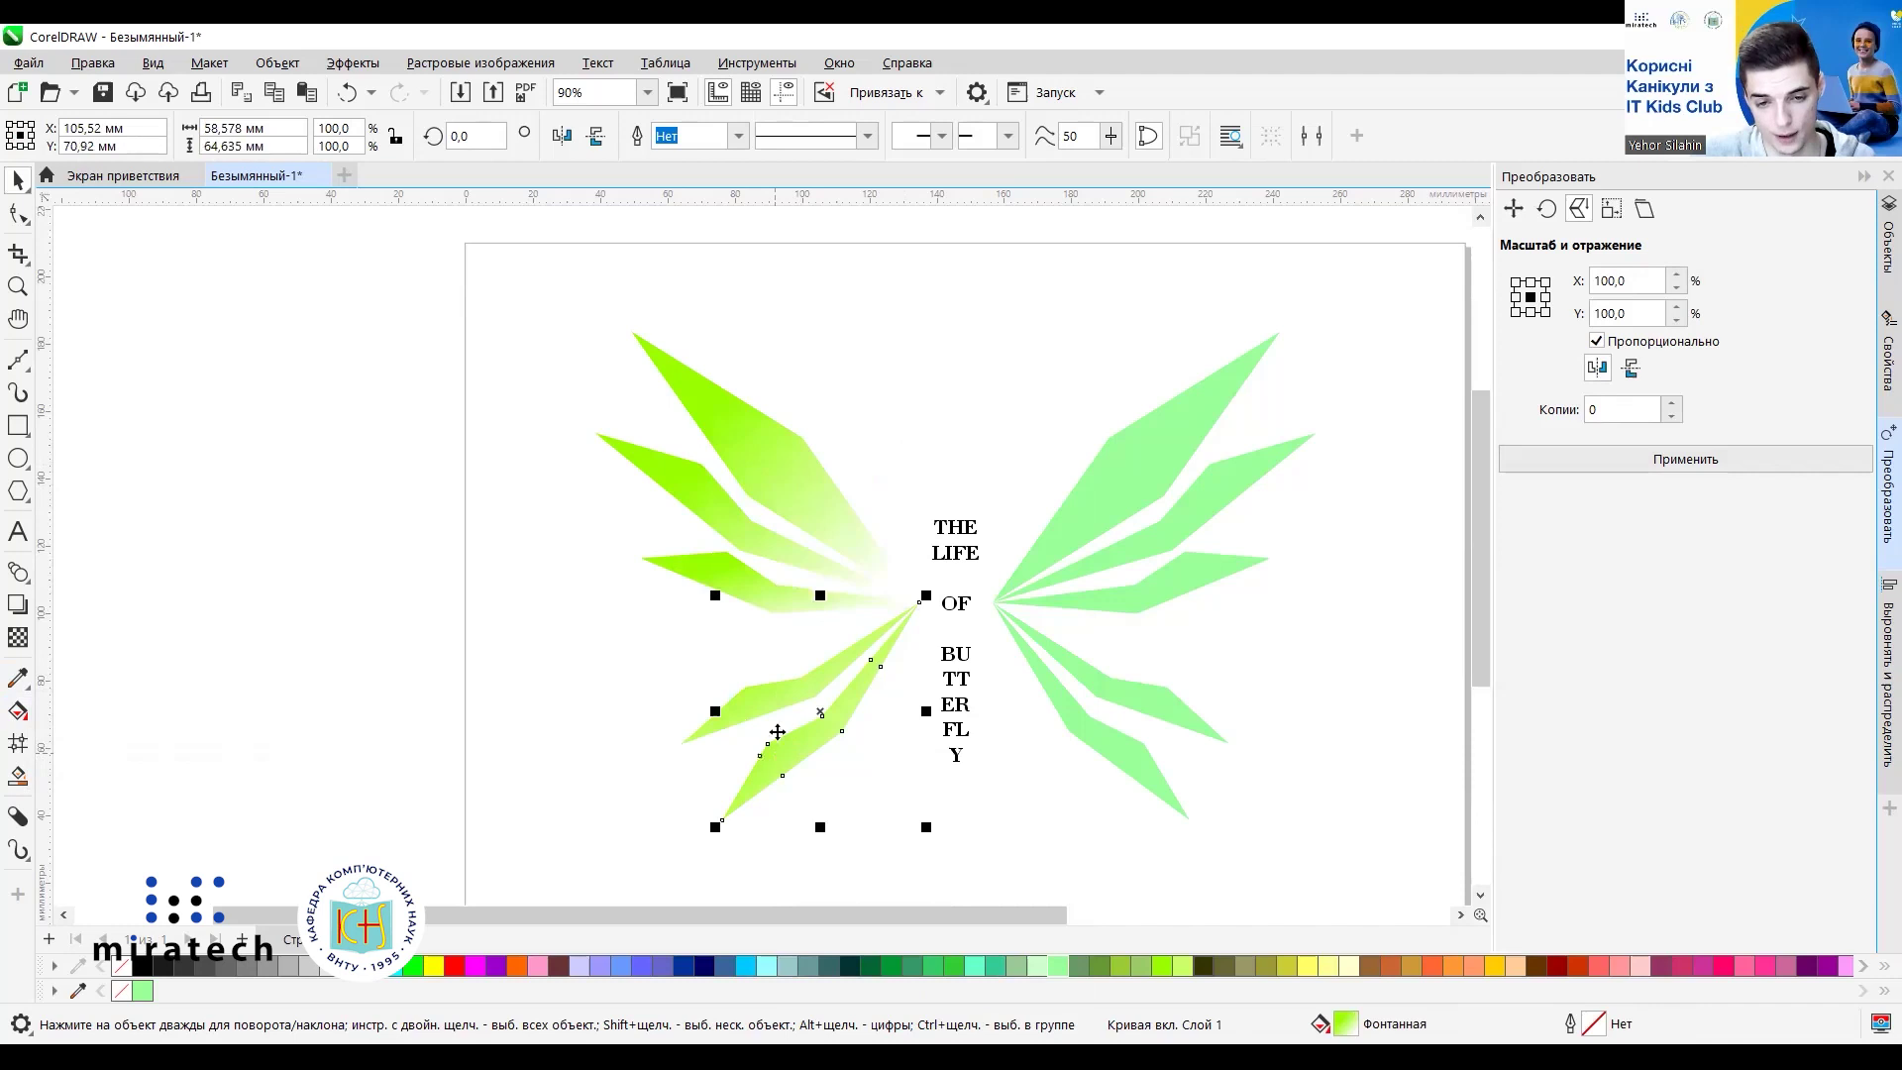
# Stretch the uppermost left leaf's gradient with the Interactive Fill tool from its outer tip to its inner point beside the text.
pyautogui.click(774, 463)
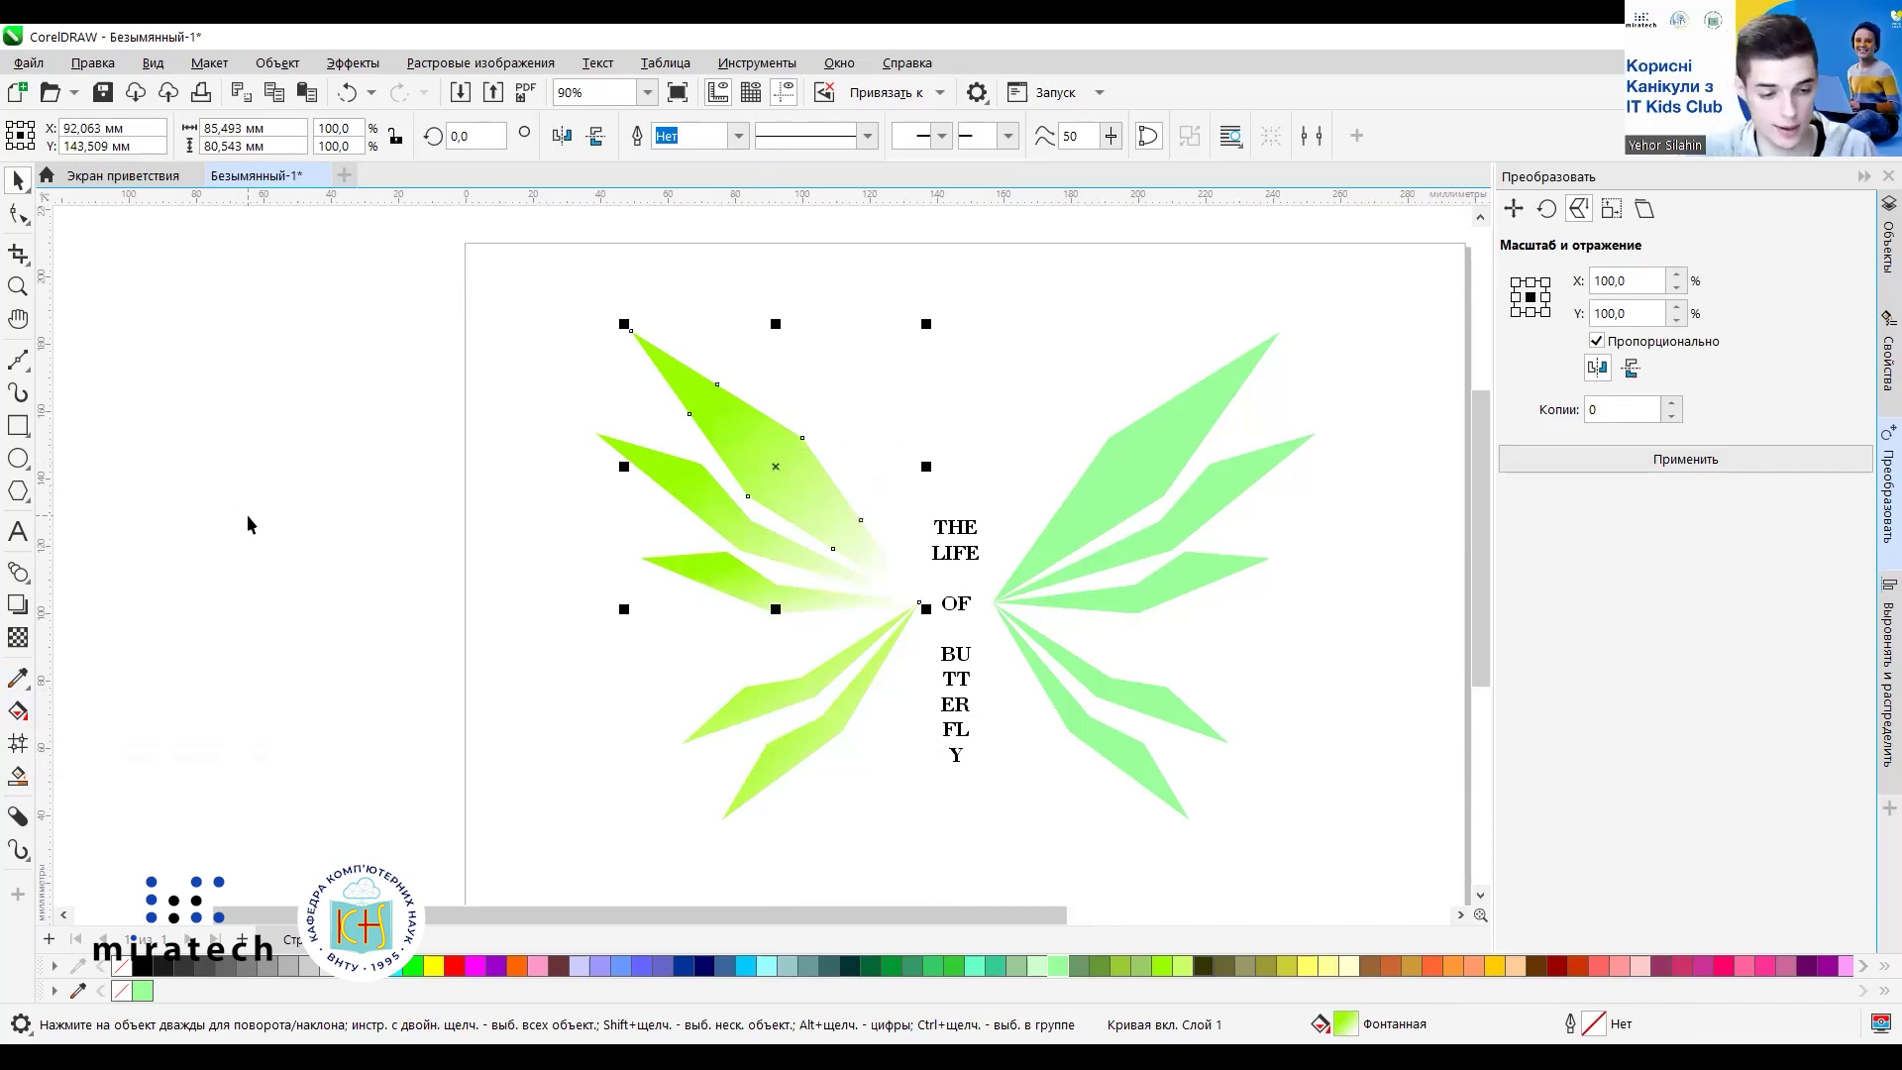
pyautogui.click(744, 425)
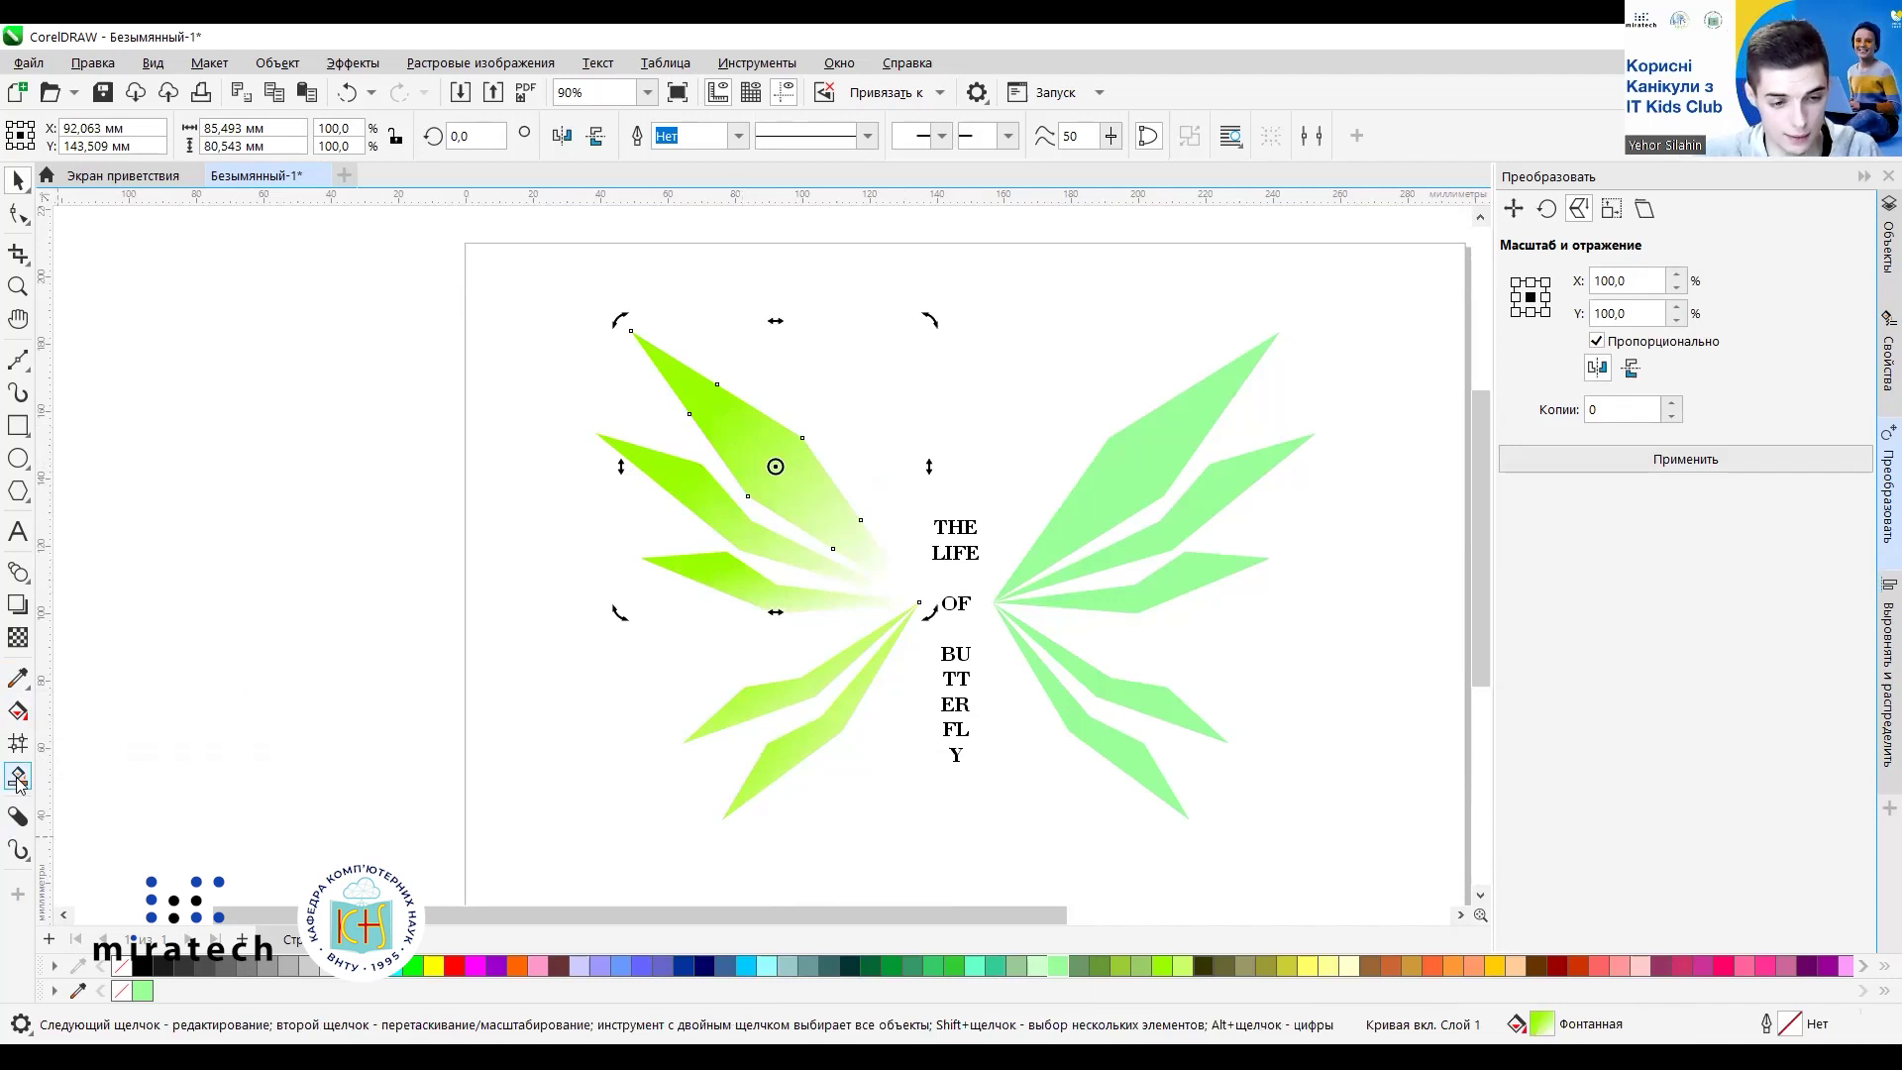
pyautogui.click(18, 711)
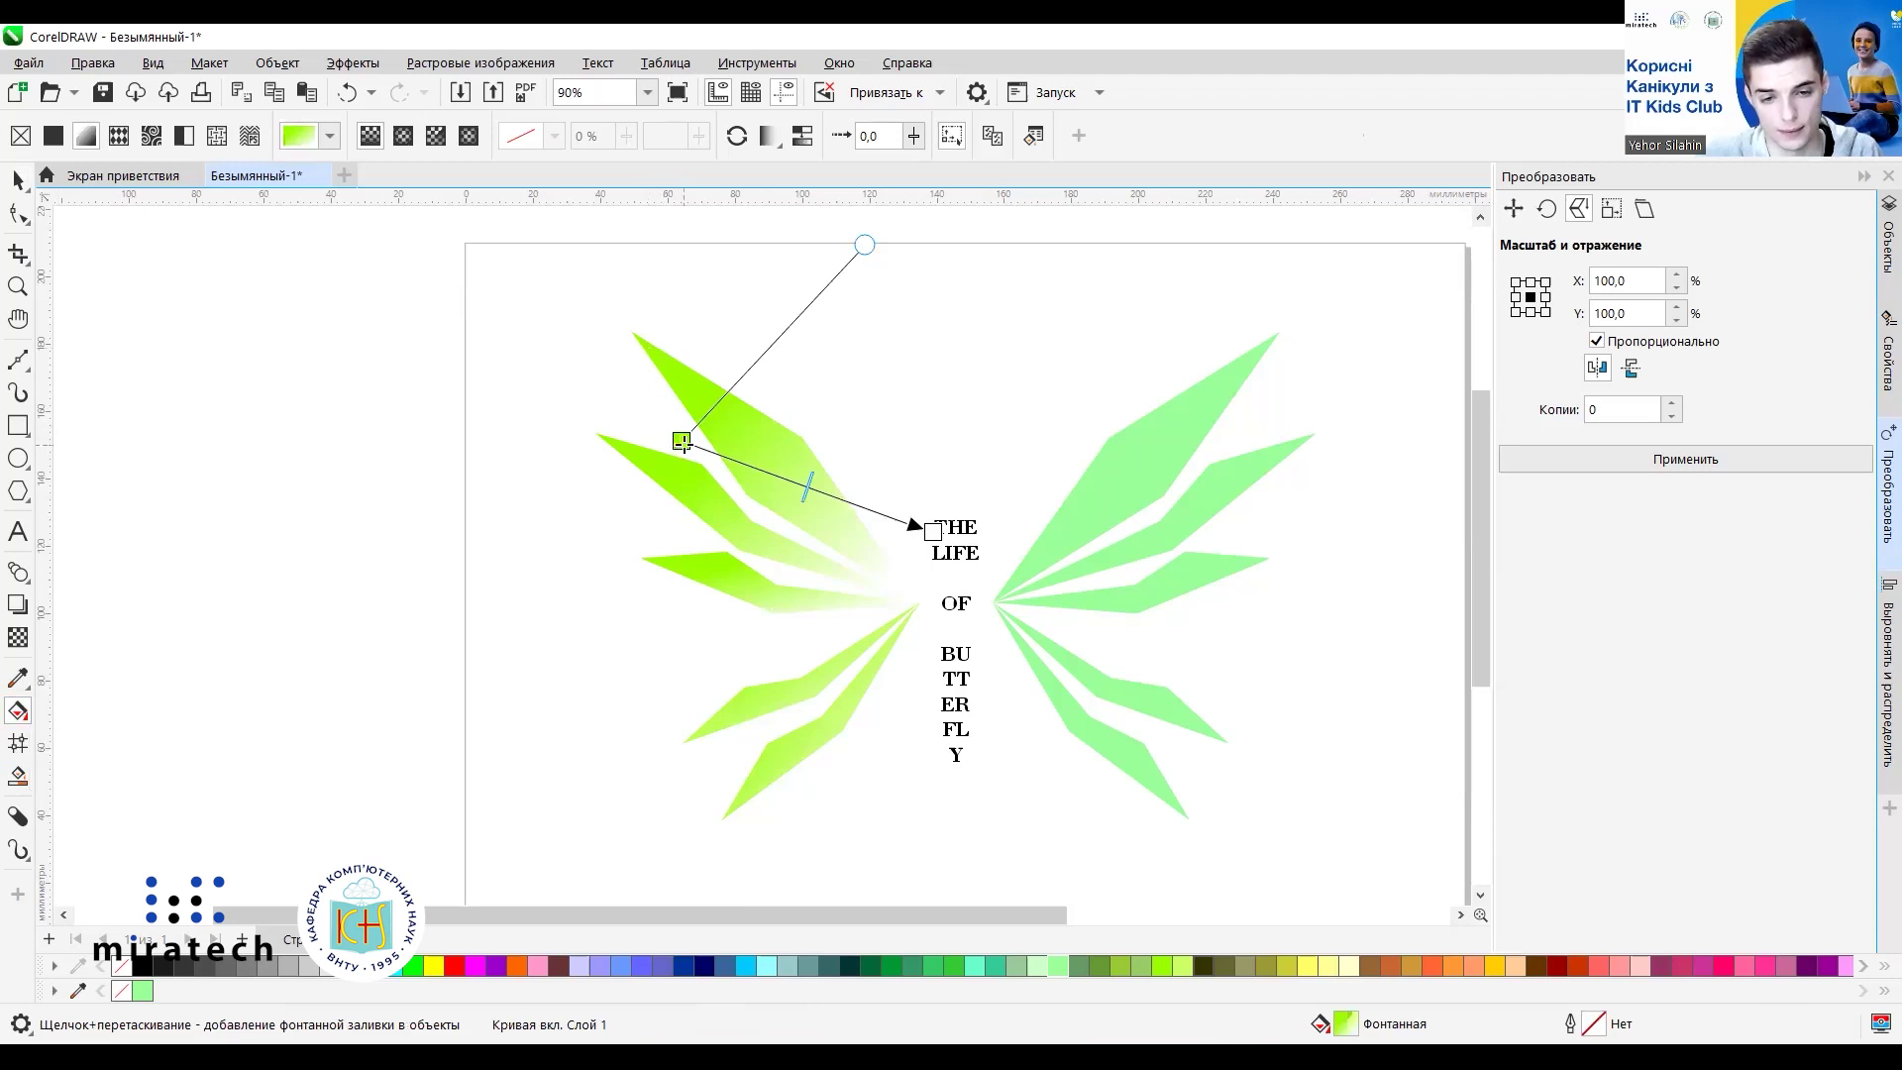
pyautogui.moveTo(682, 441); pyautogui.dragTo(634, 335)
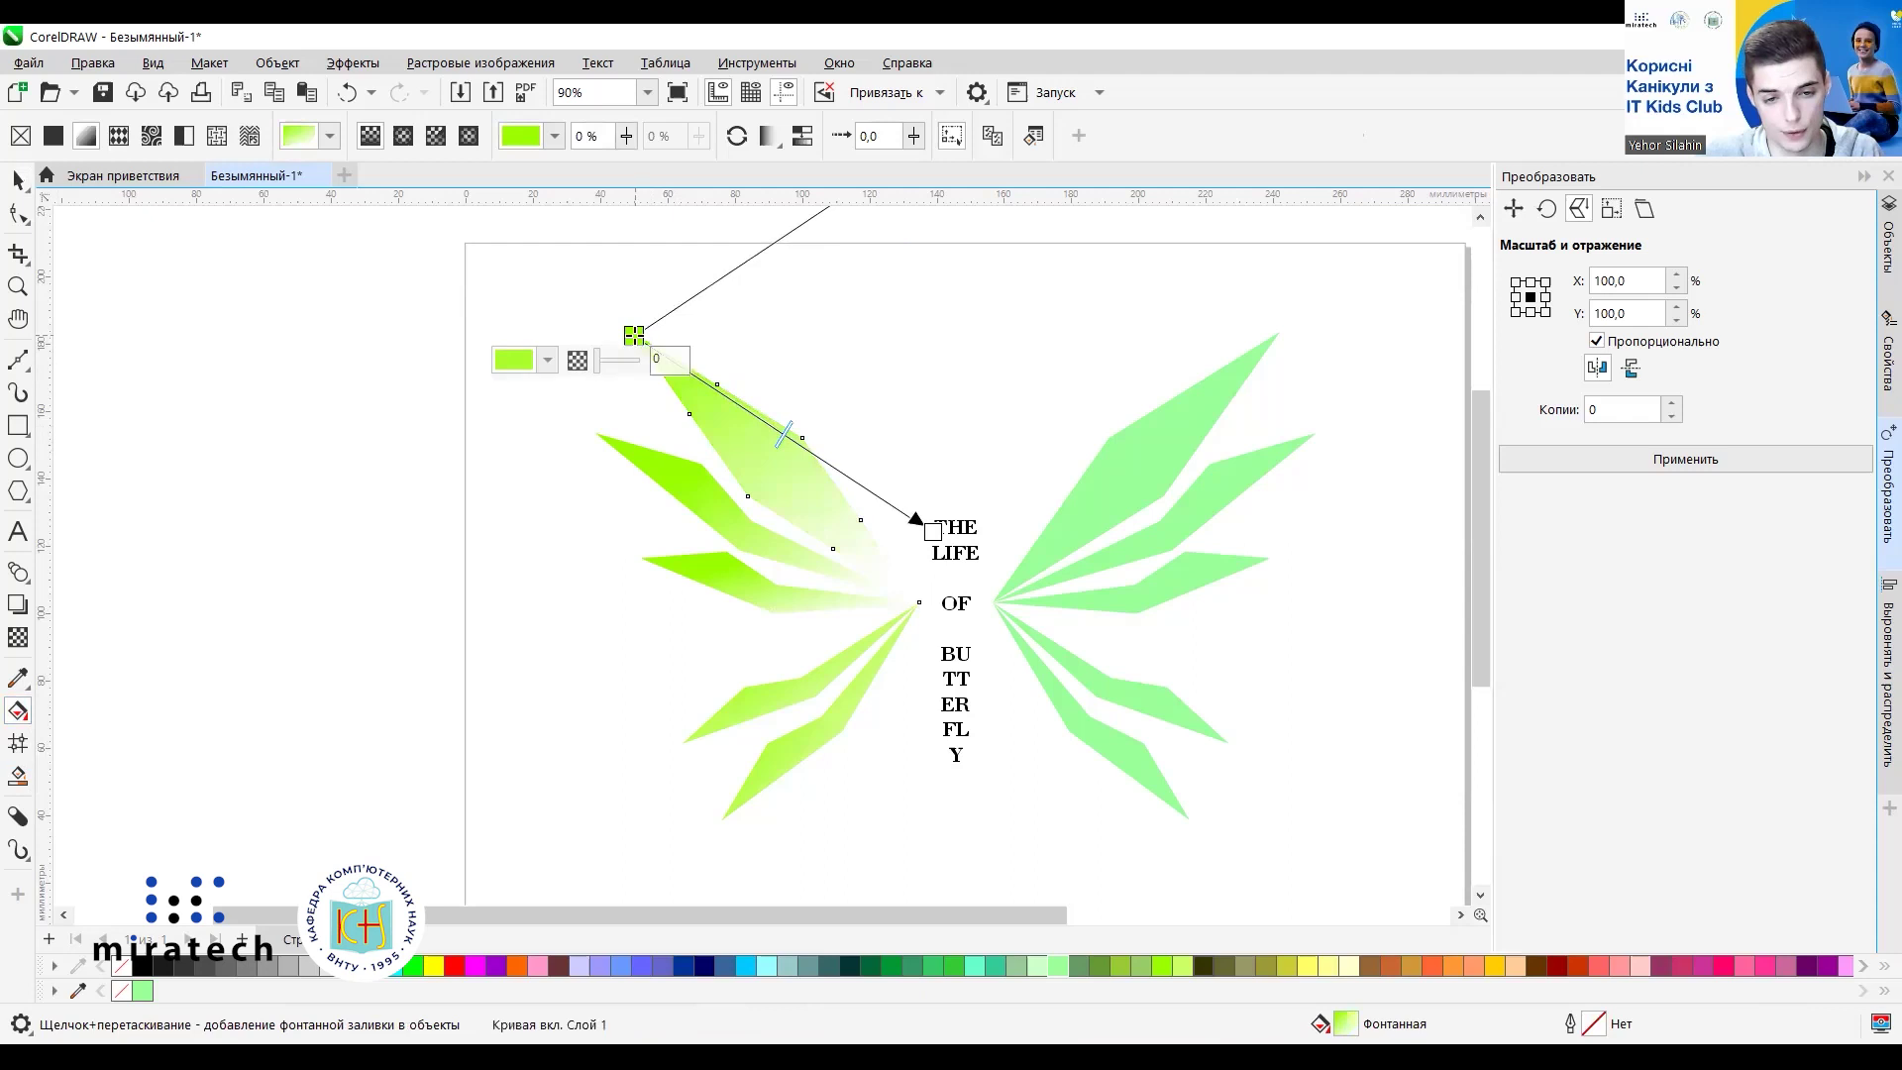
pyautogui.moveTo(933, 532); pyautogui.dragTo(921, 604)
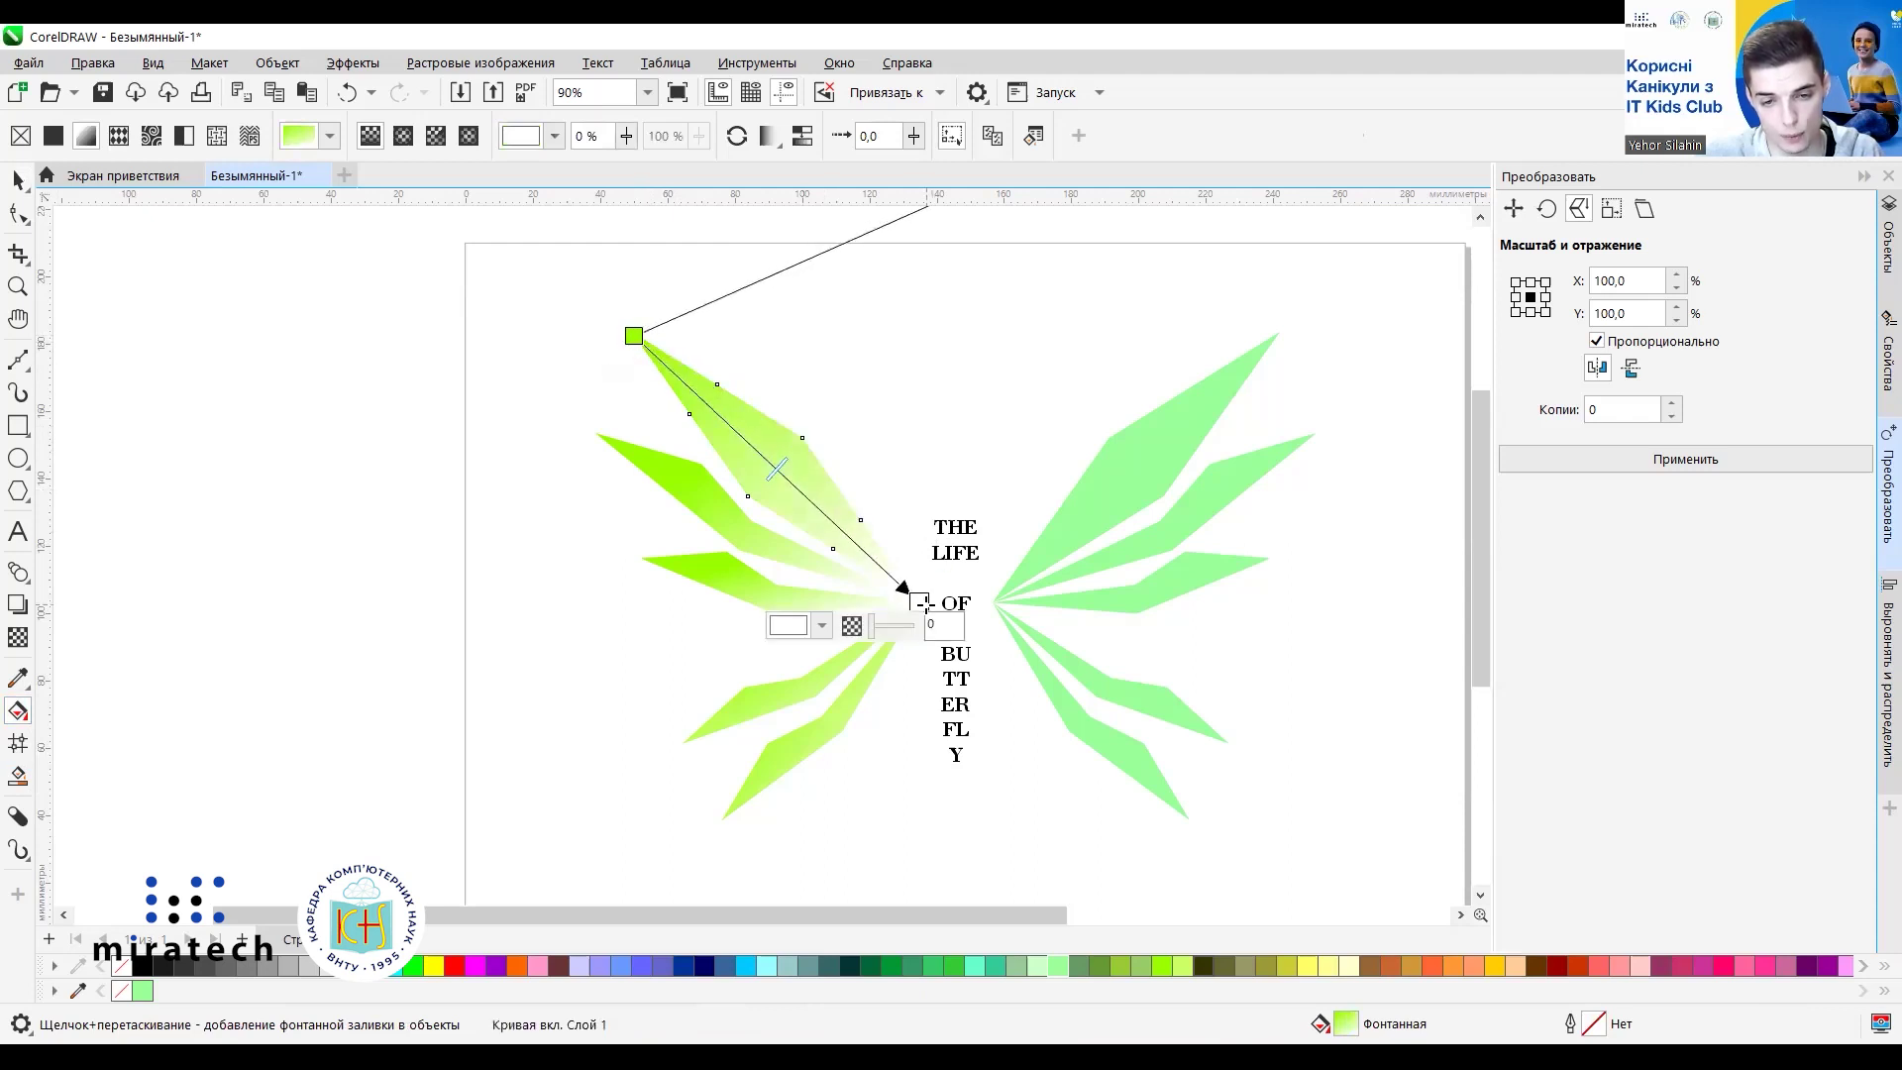
pyautogui.click(887, 426)
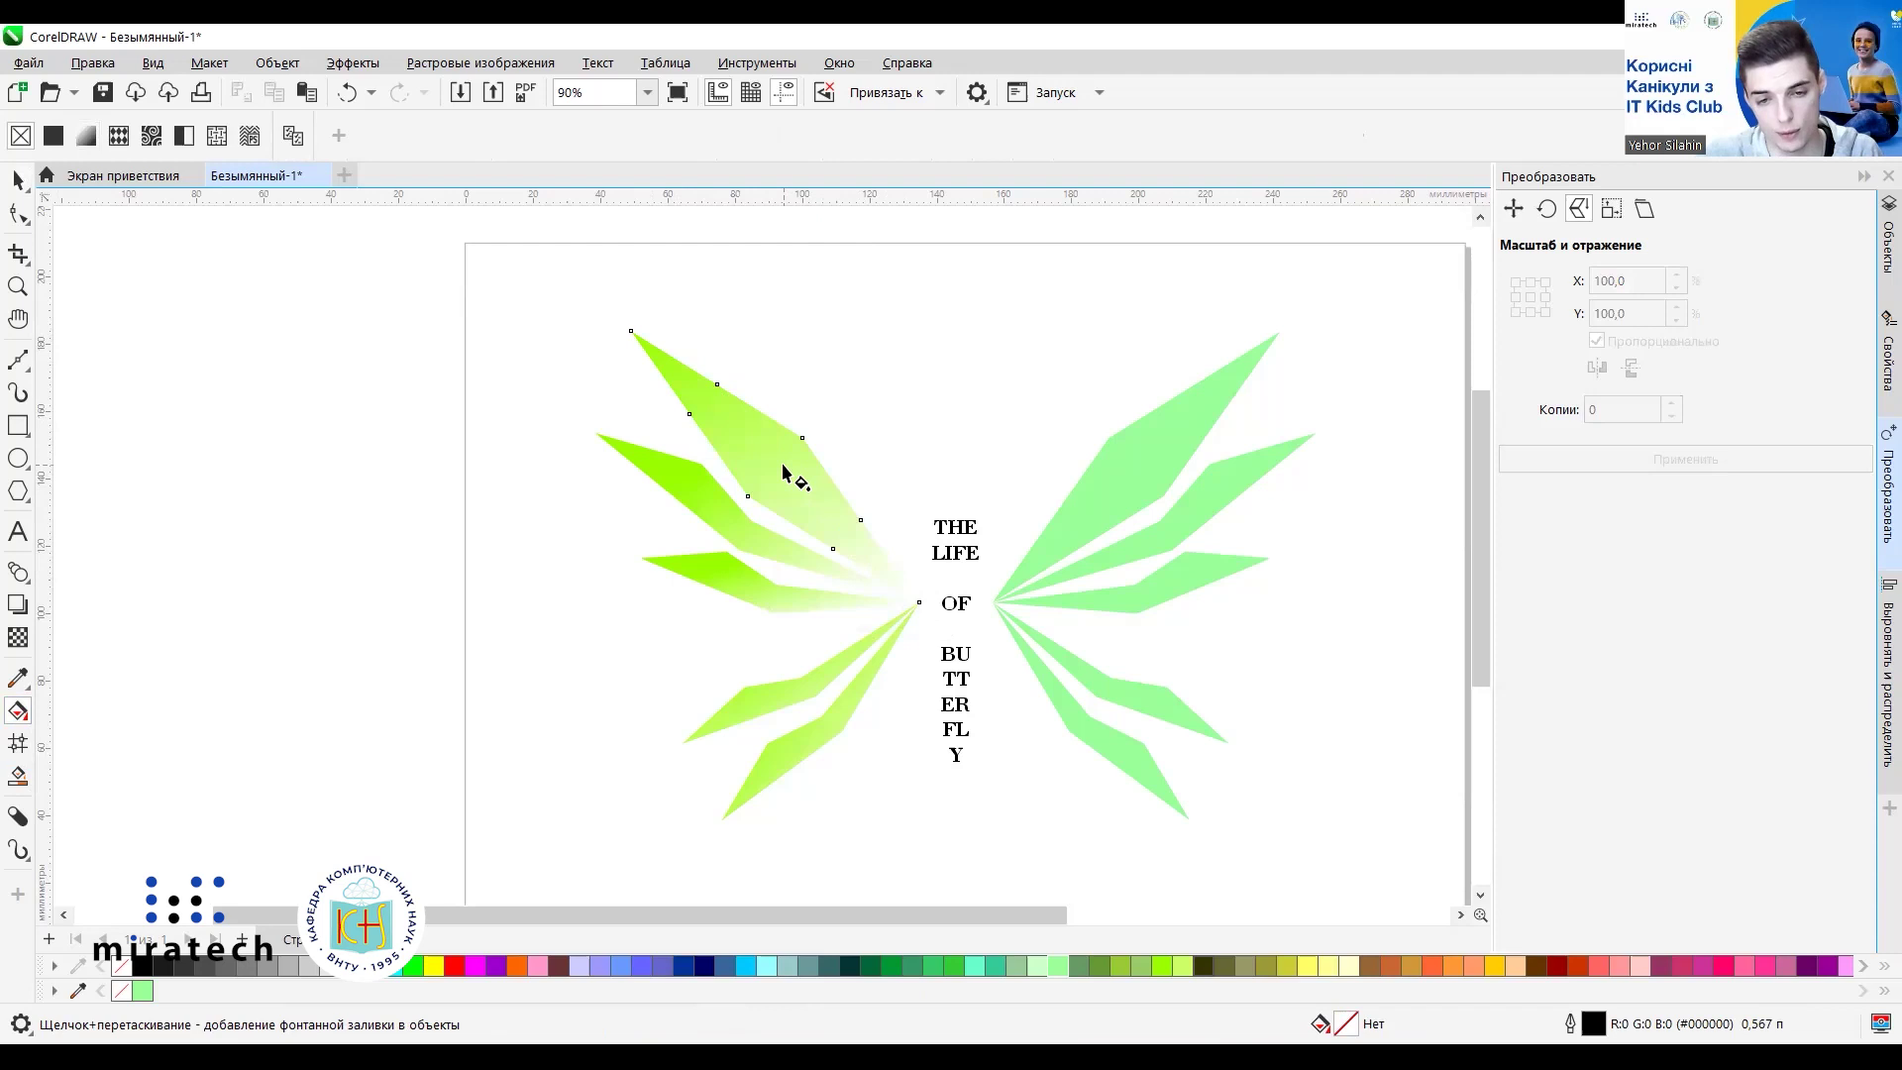
# Set the starting node colour of the uppermost left leaf's gradient to dark violet-blue #34238A and close the colour picker.
pyautogui.click(782, 466)
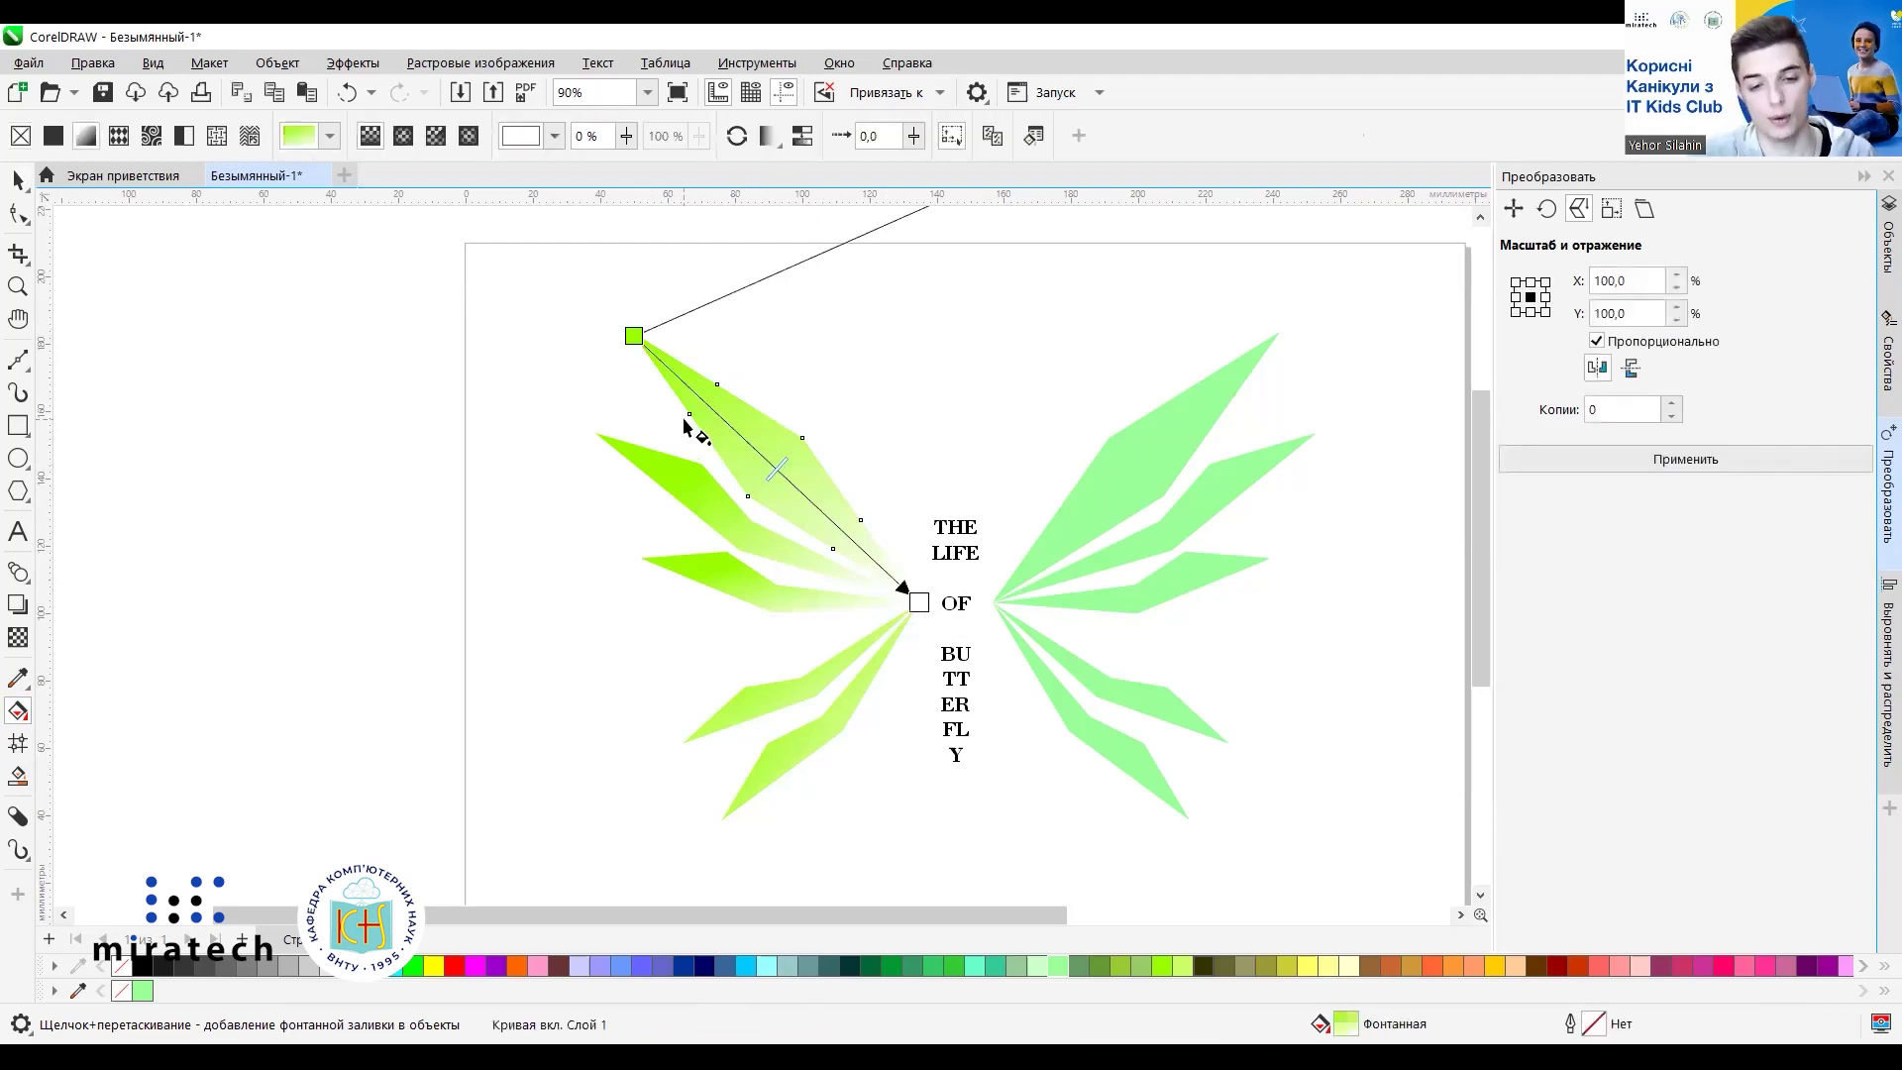
pyautogui.click(634, 336)
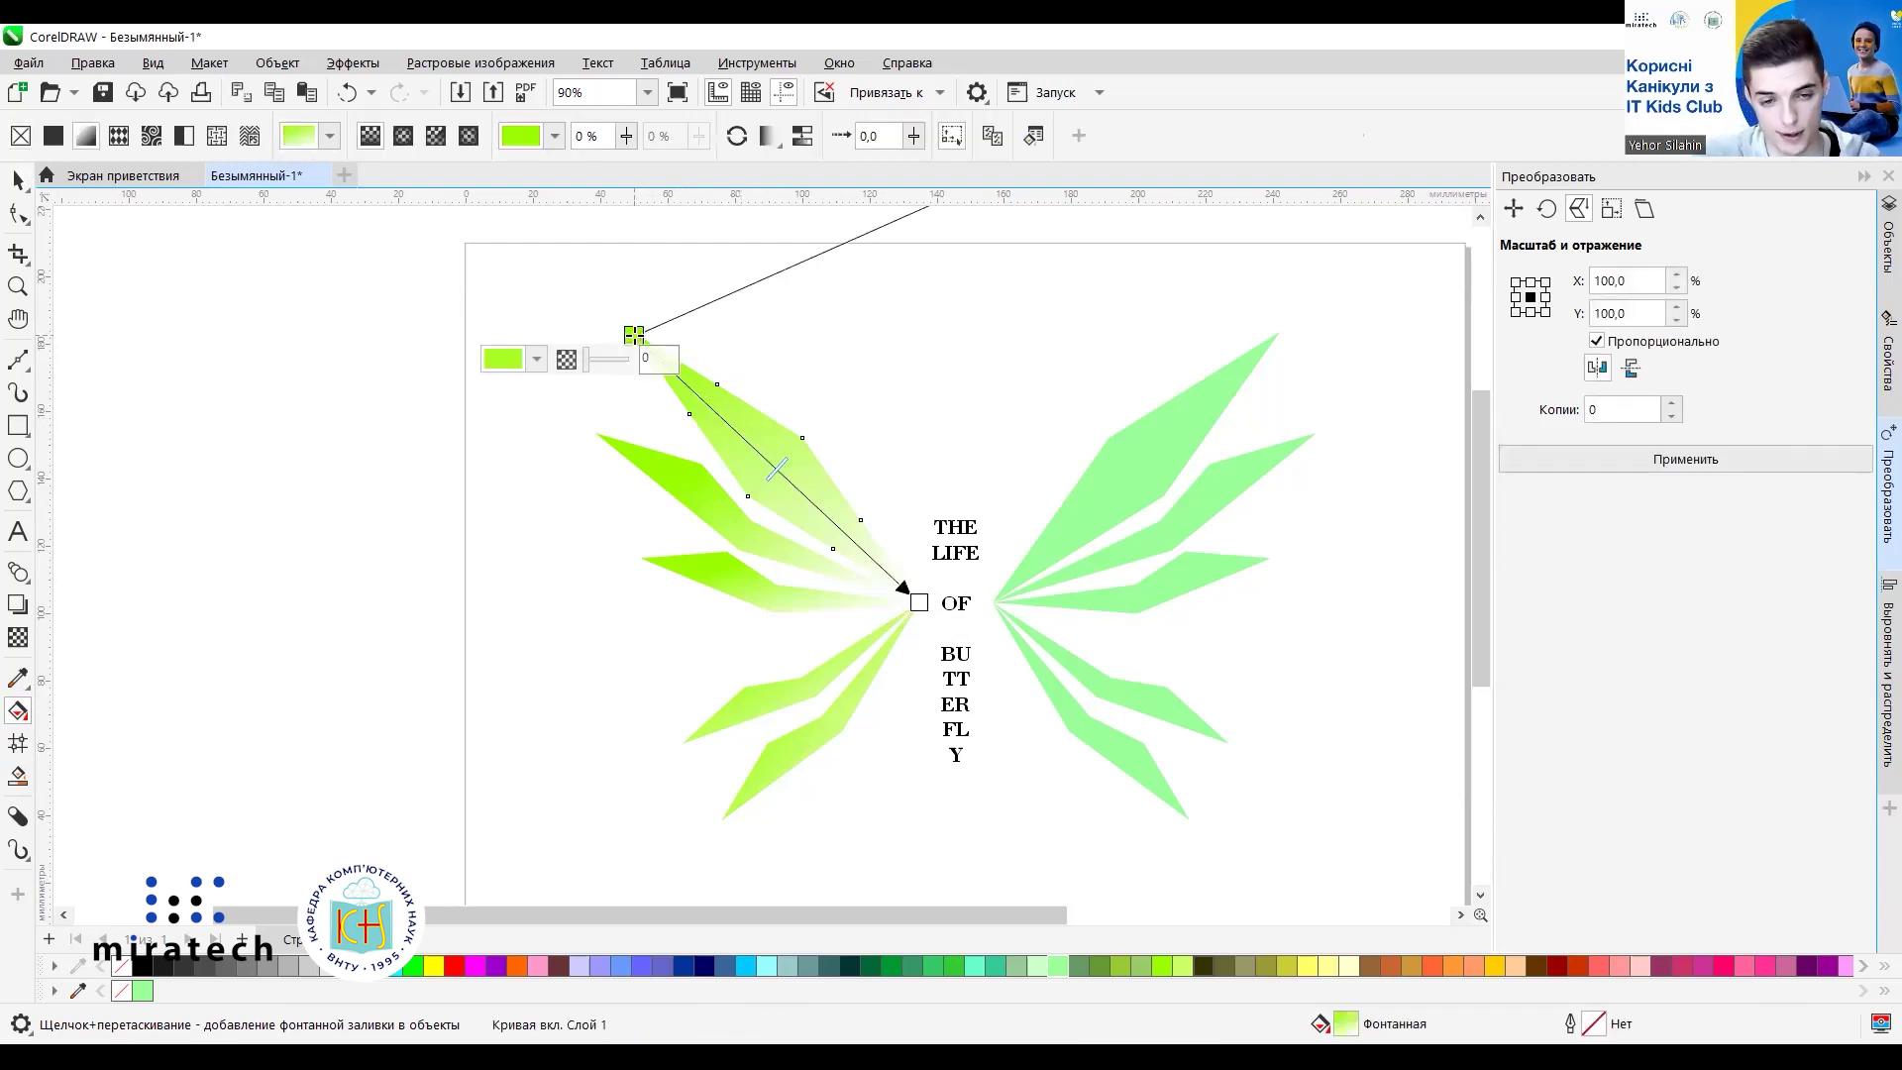
pyautogui.click(536, 361)
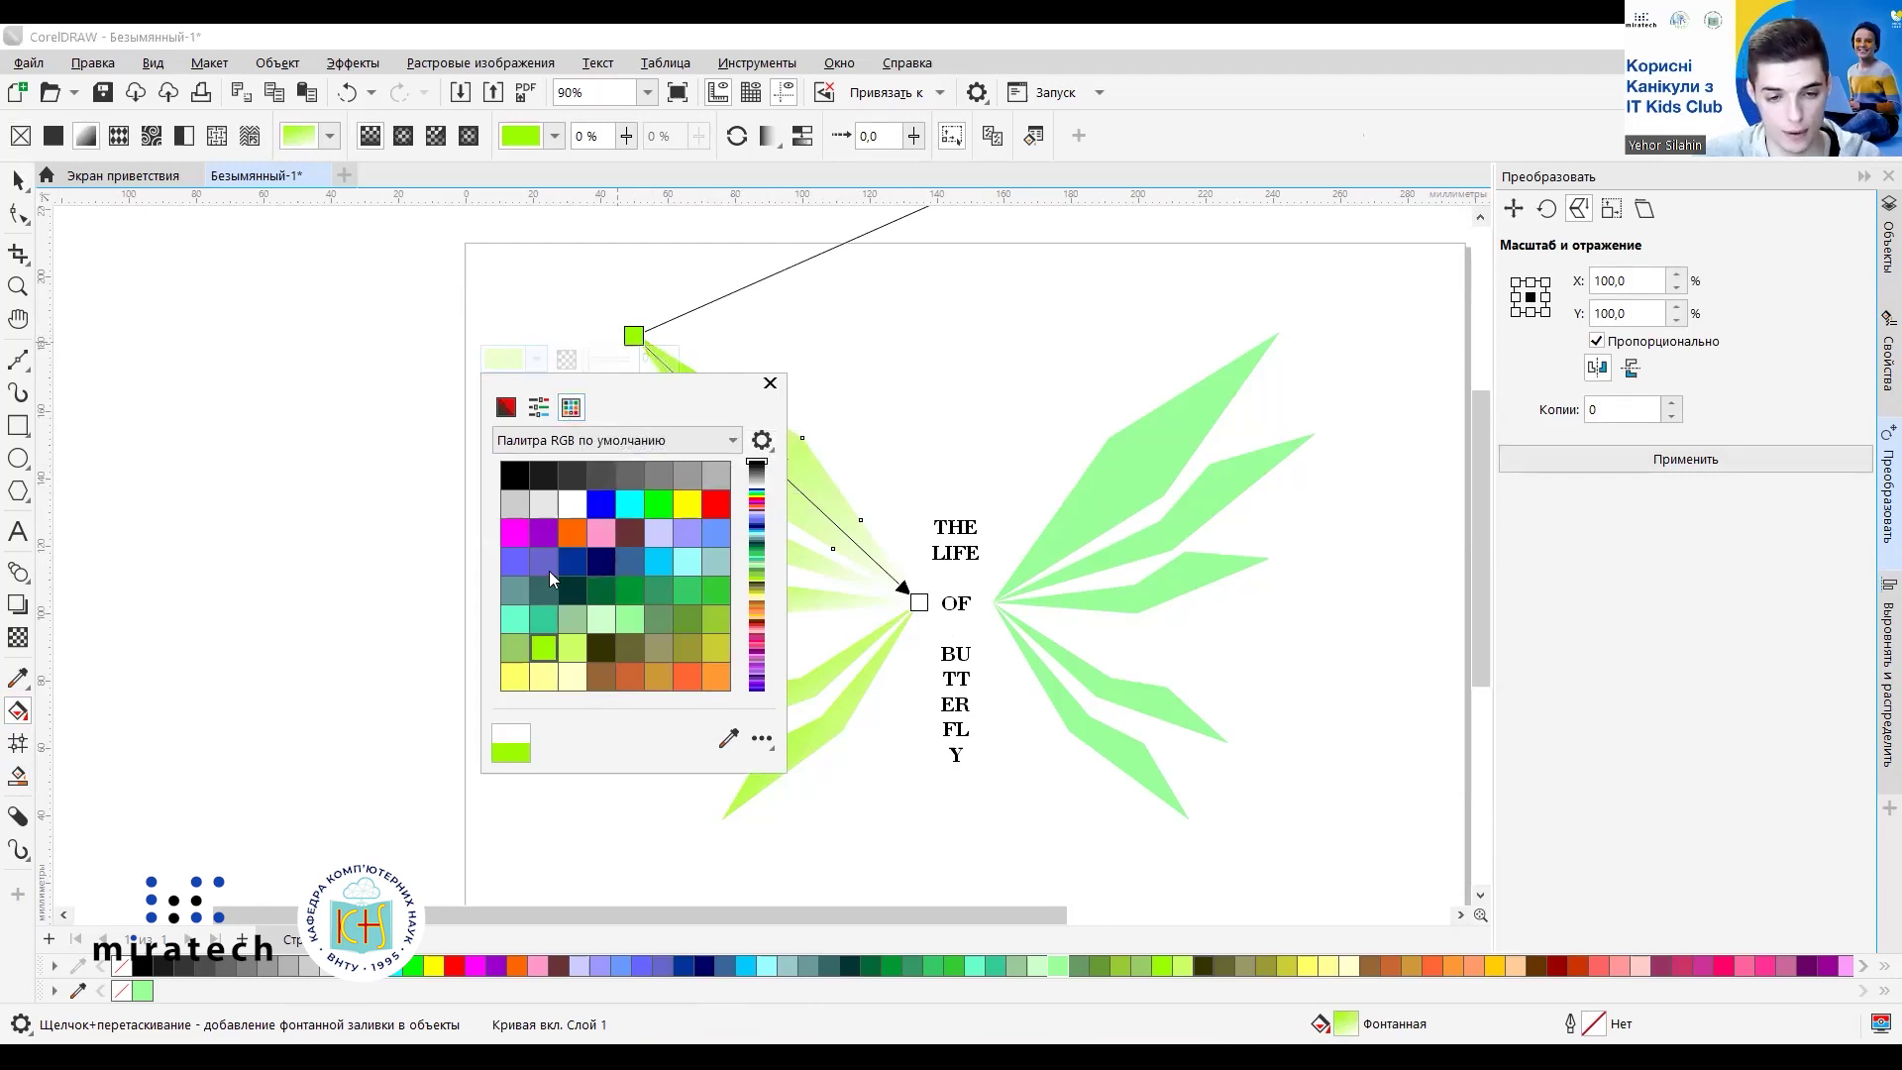
pyautogui.click(504, 409)
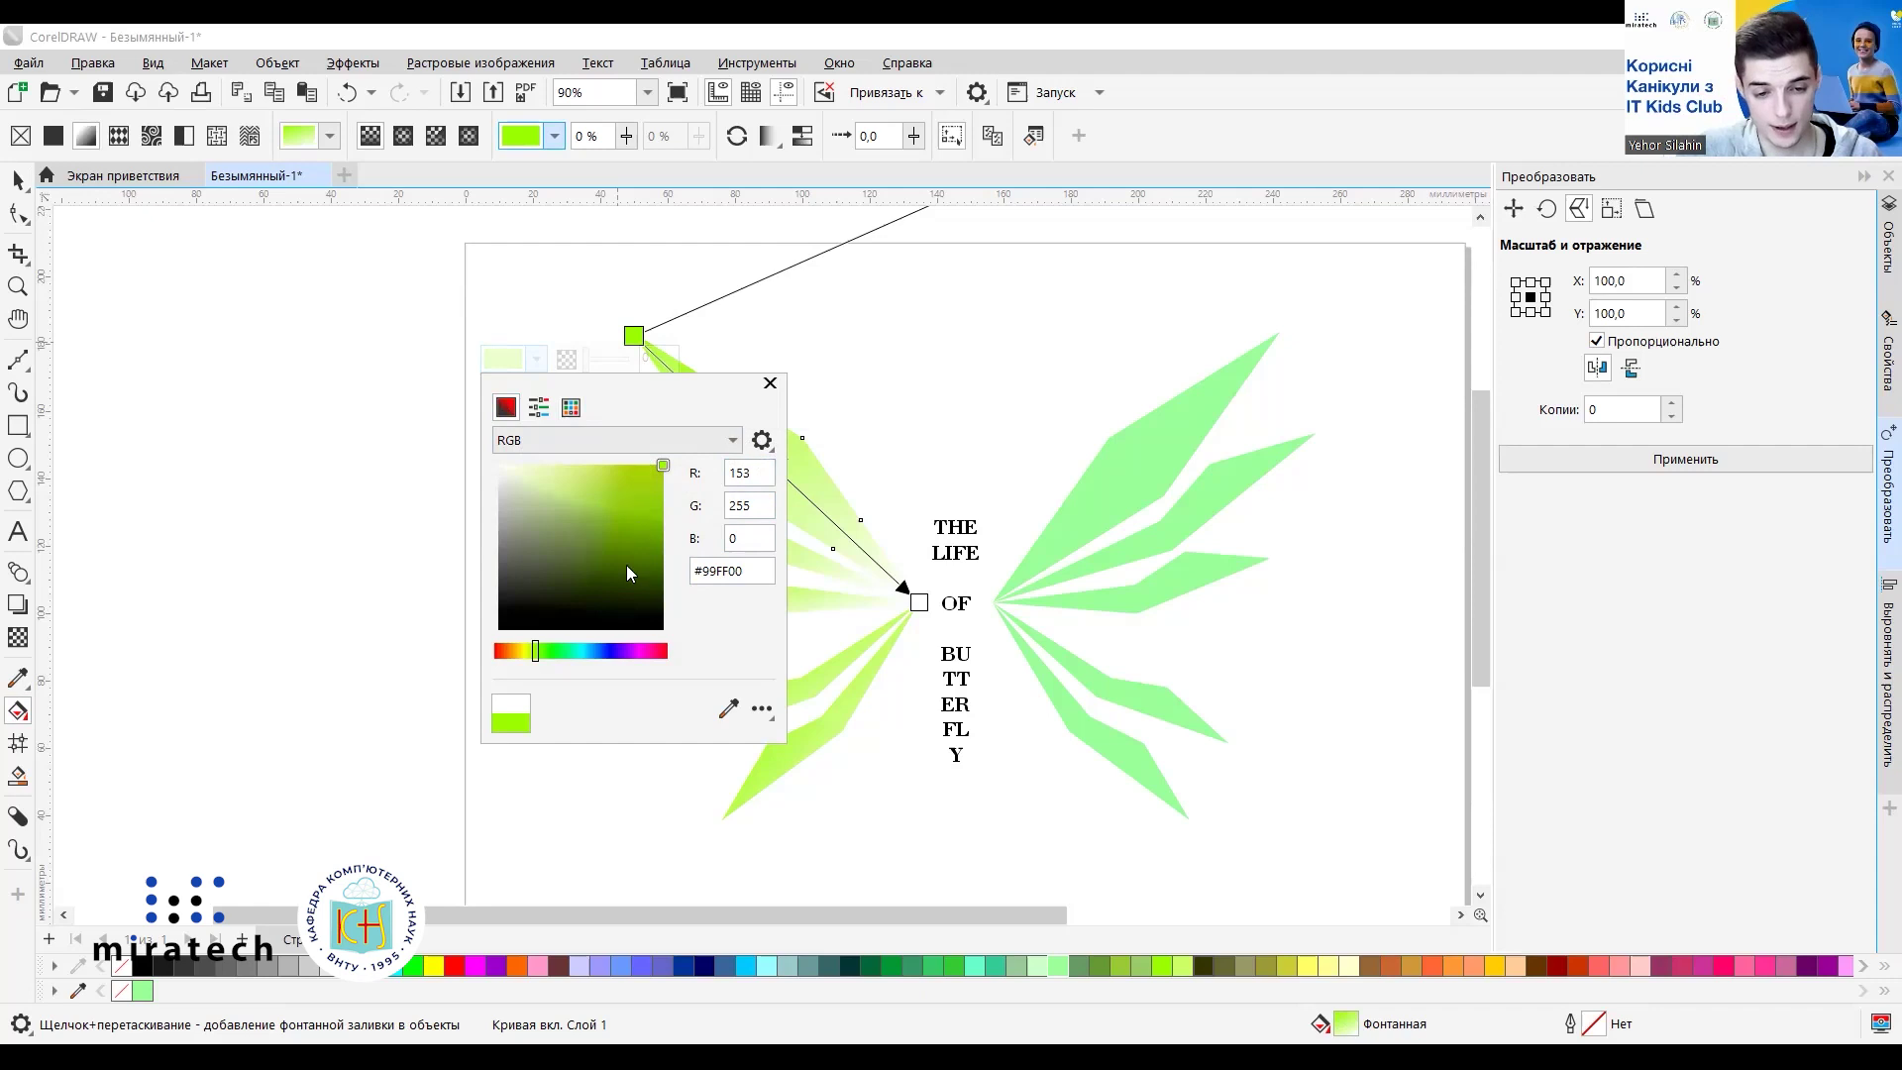
pyautogui.click(607, 651)
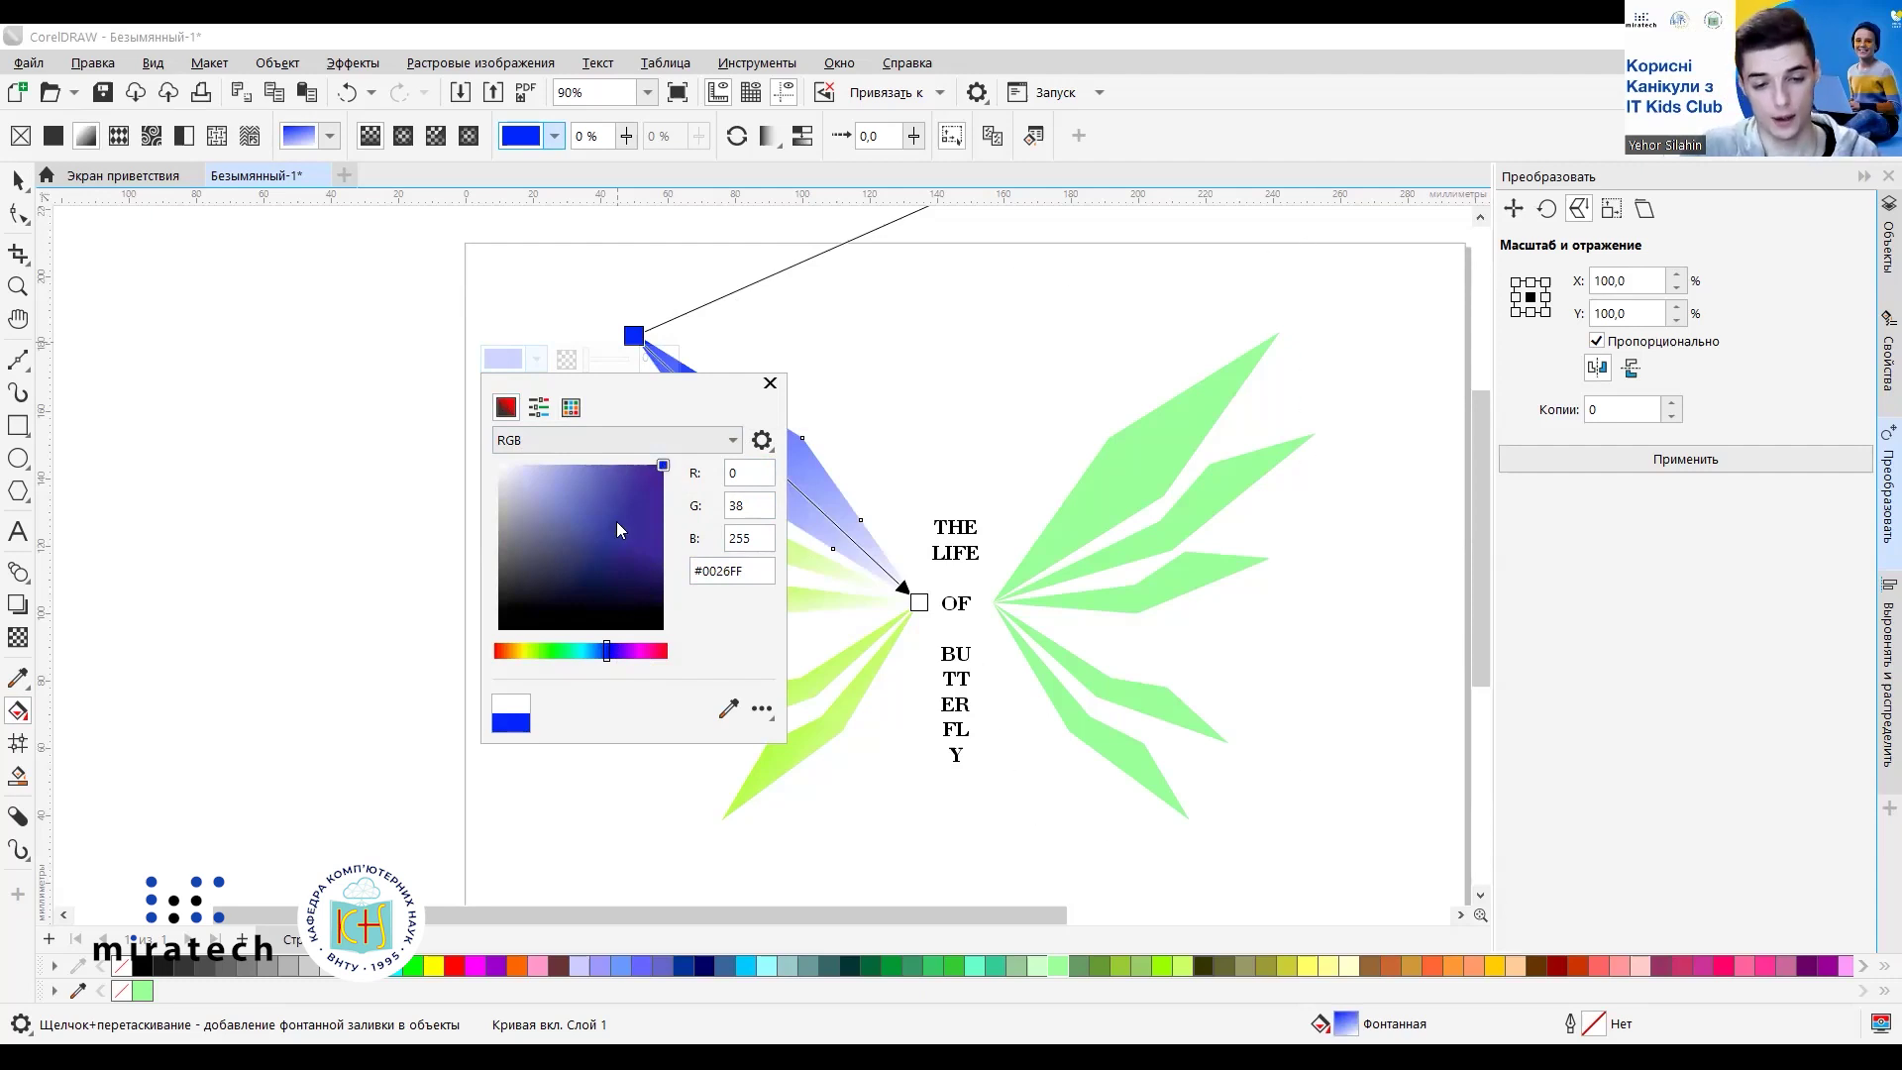
pyautogui.moveTo(608, 654); pyautogui.dragTo(614, 656)
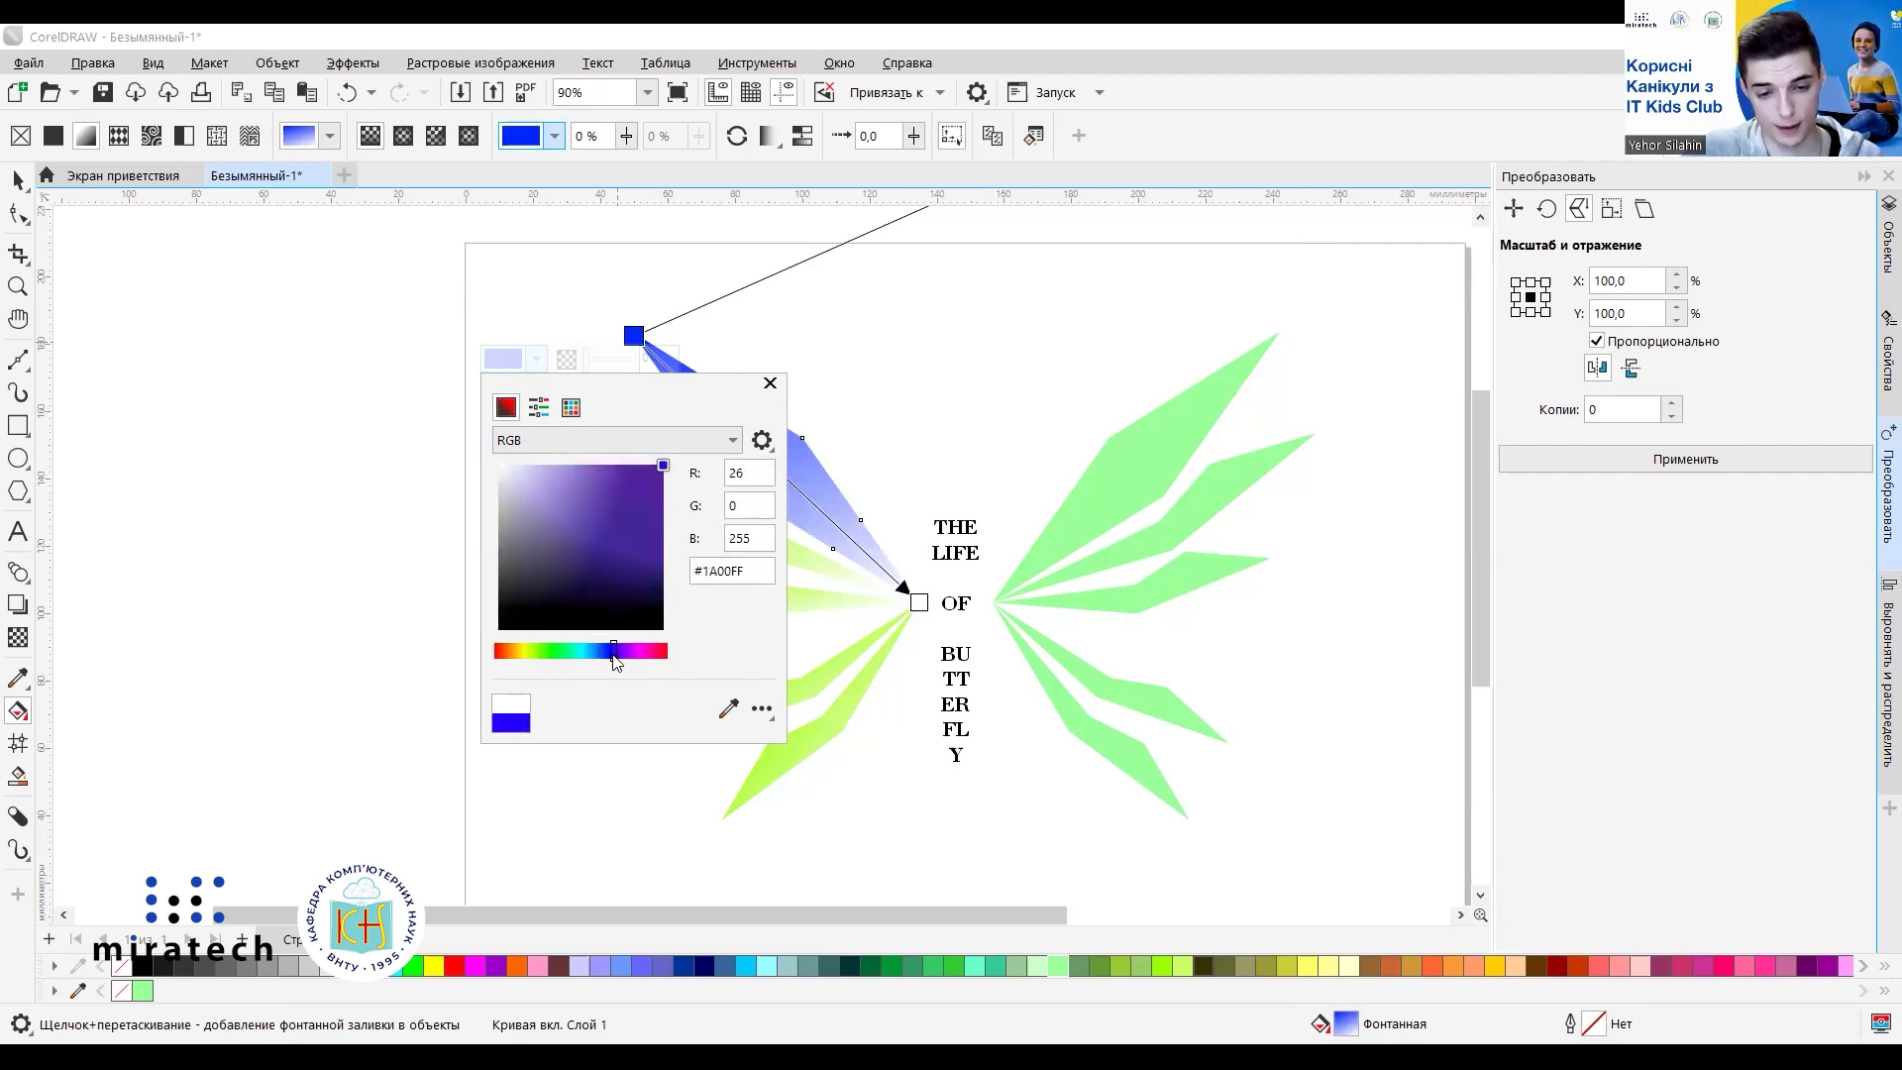
pyautogui.click(622, 542)
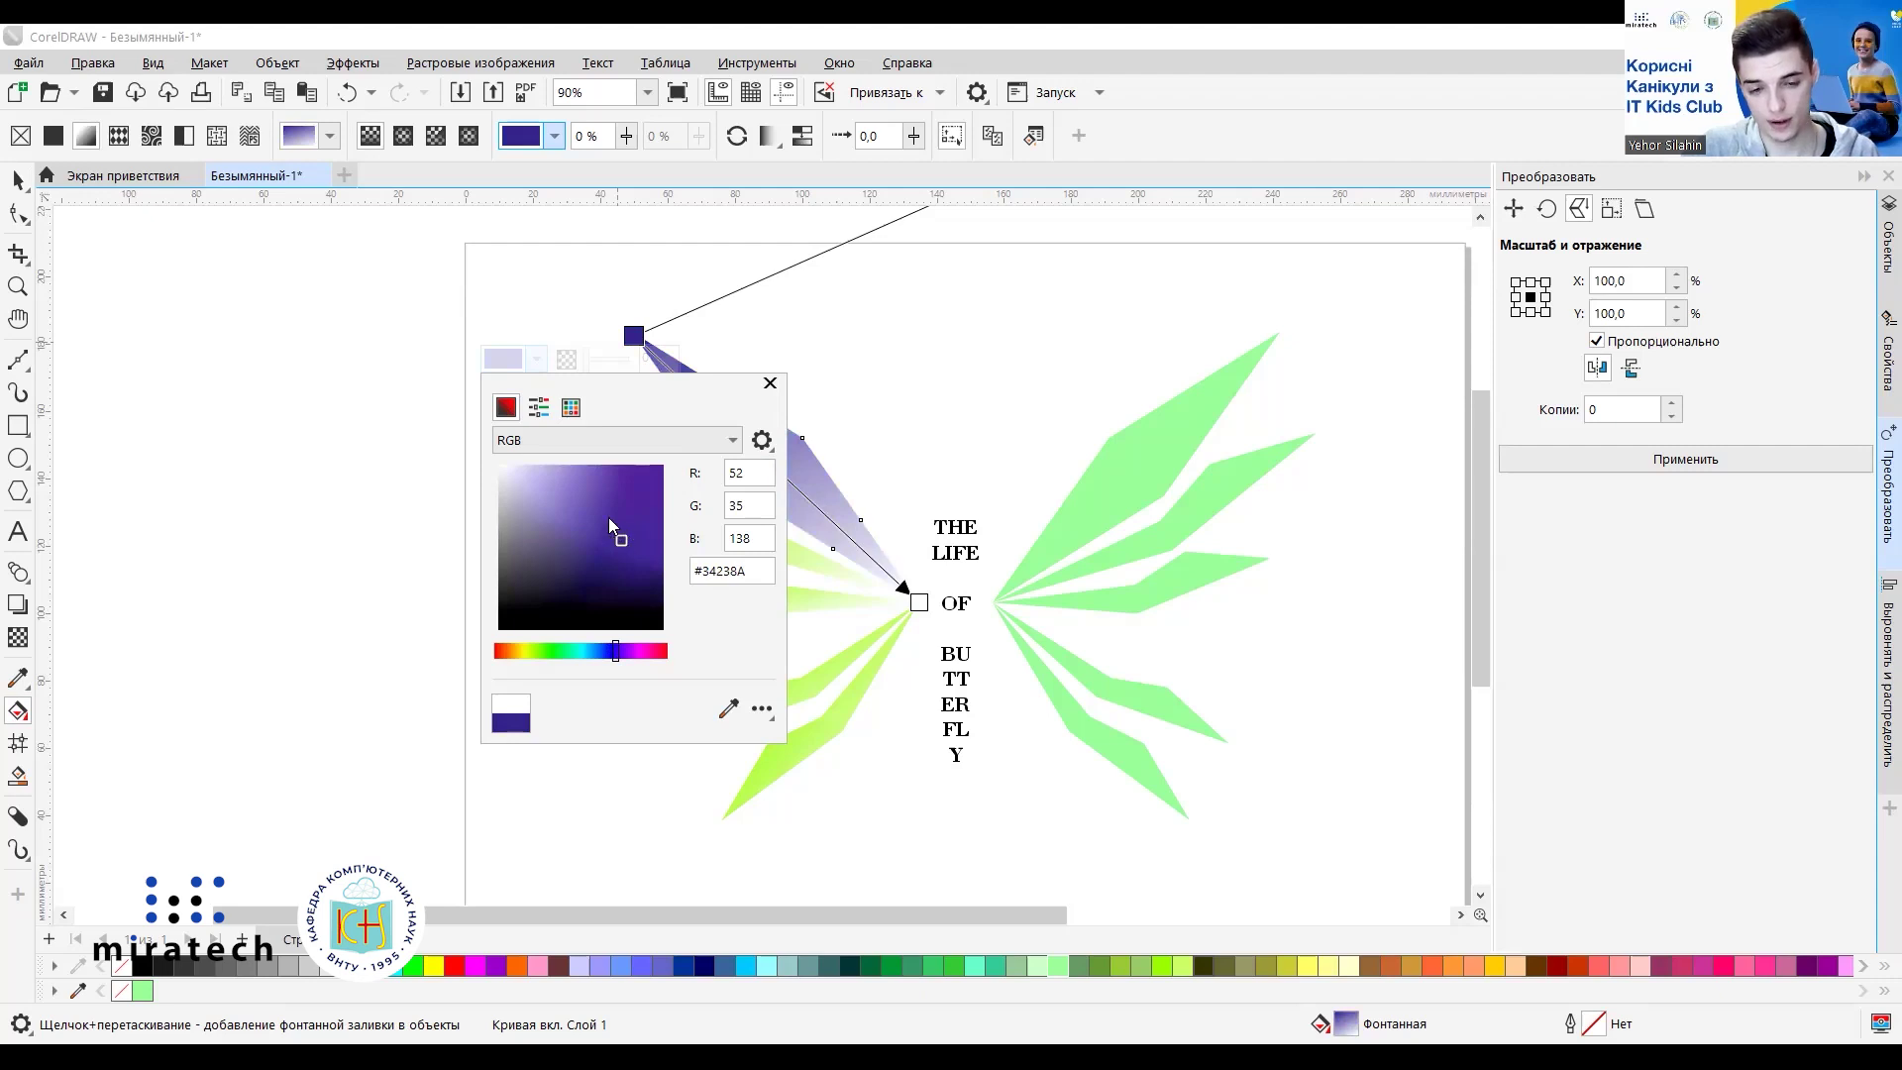
pyautogui.click(708, 572)
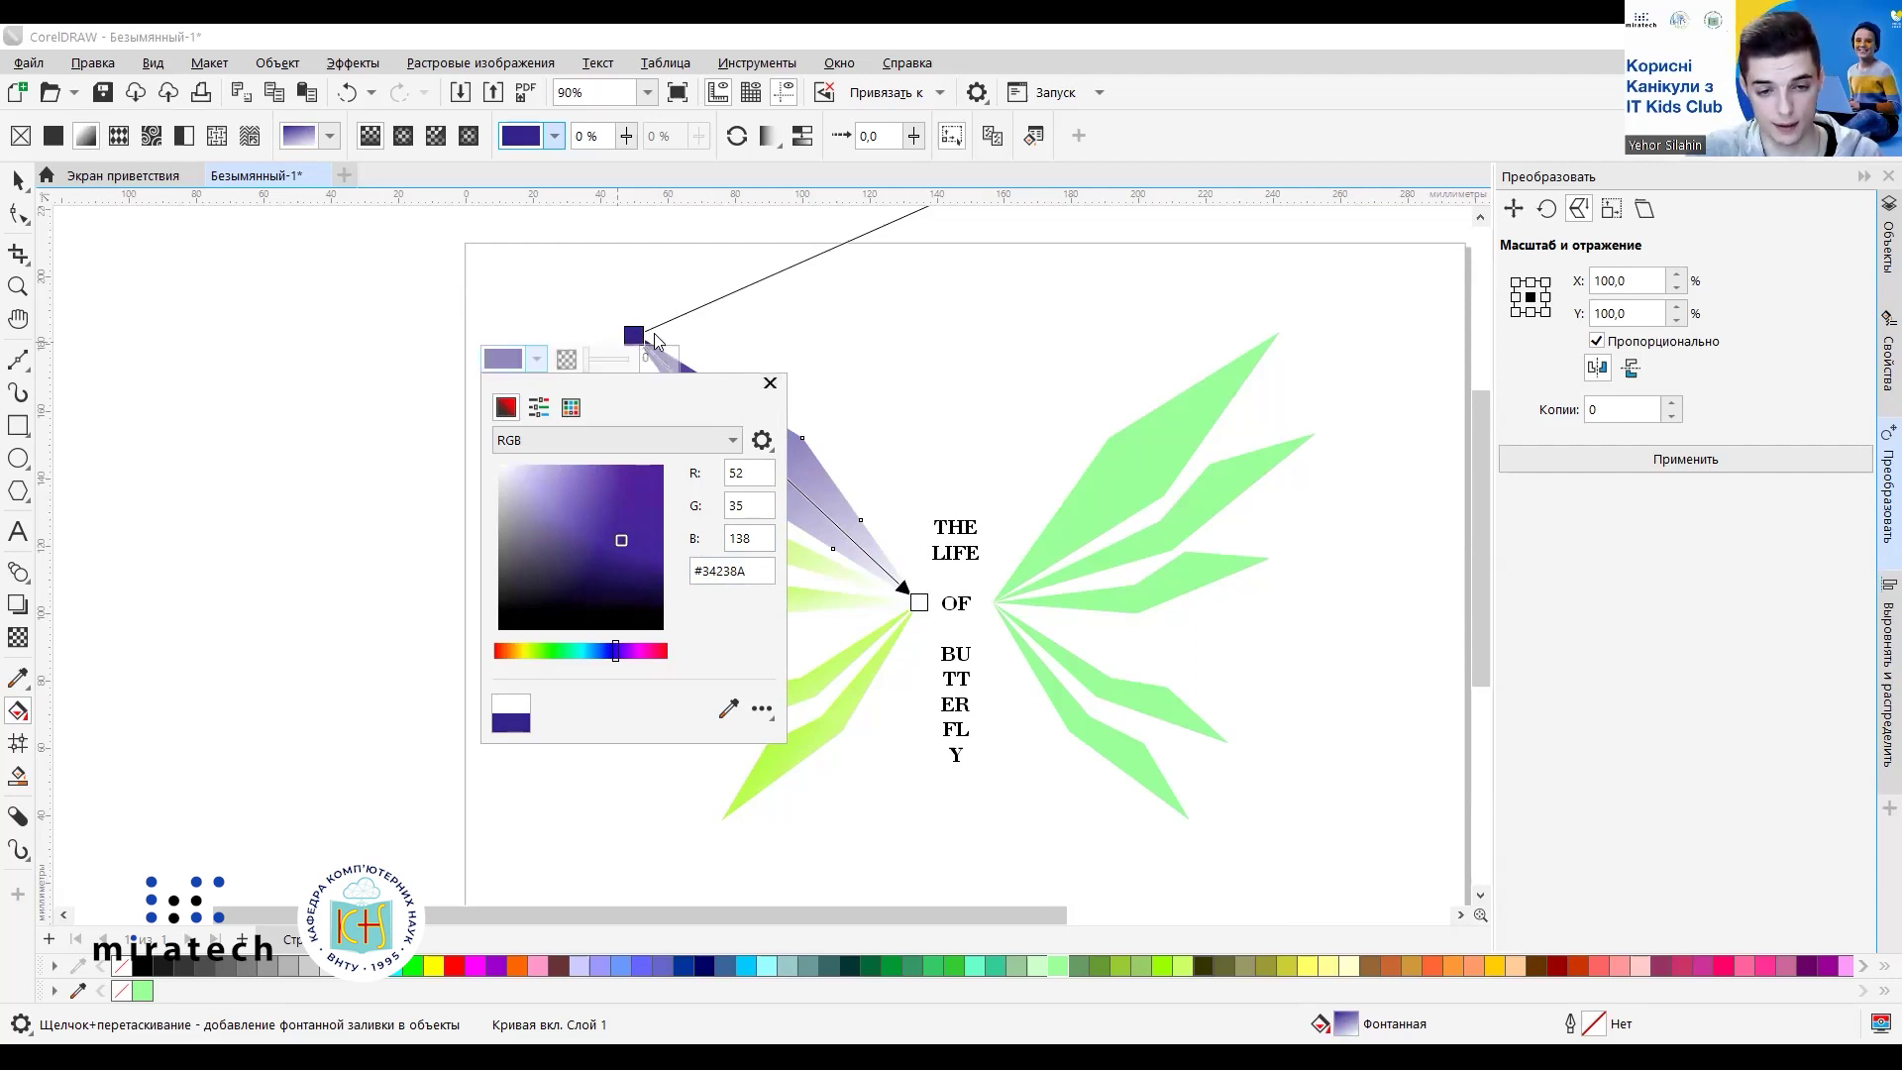
pyautogui.click(770, 385)
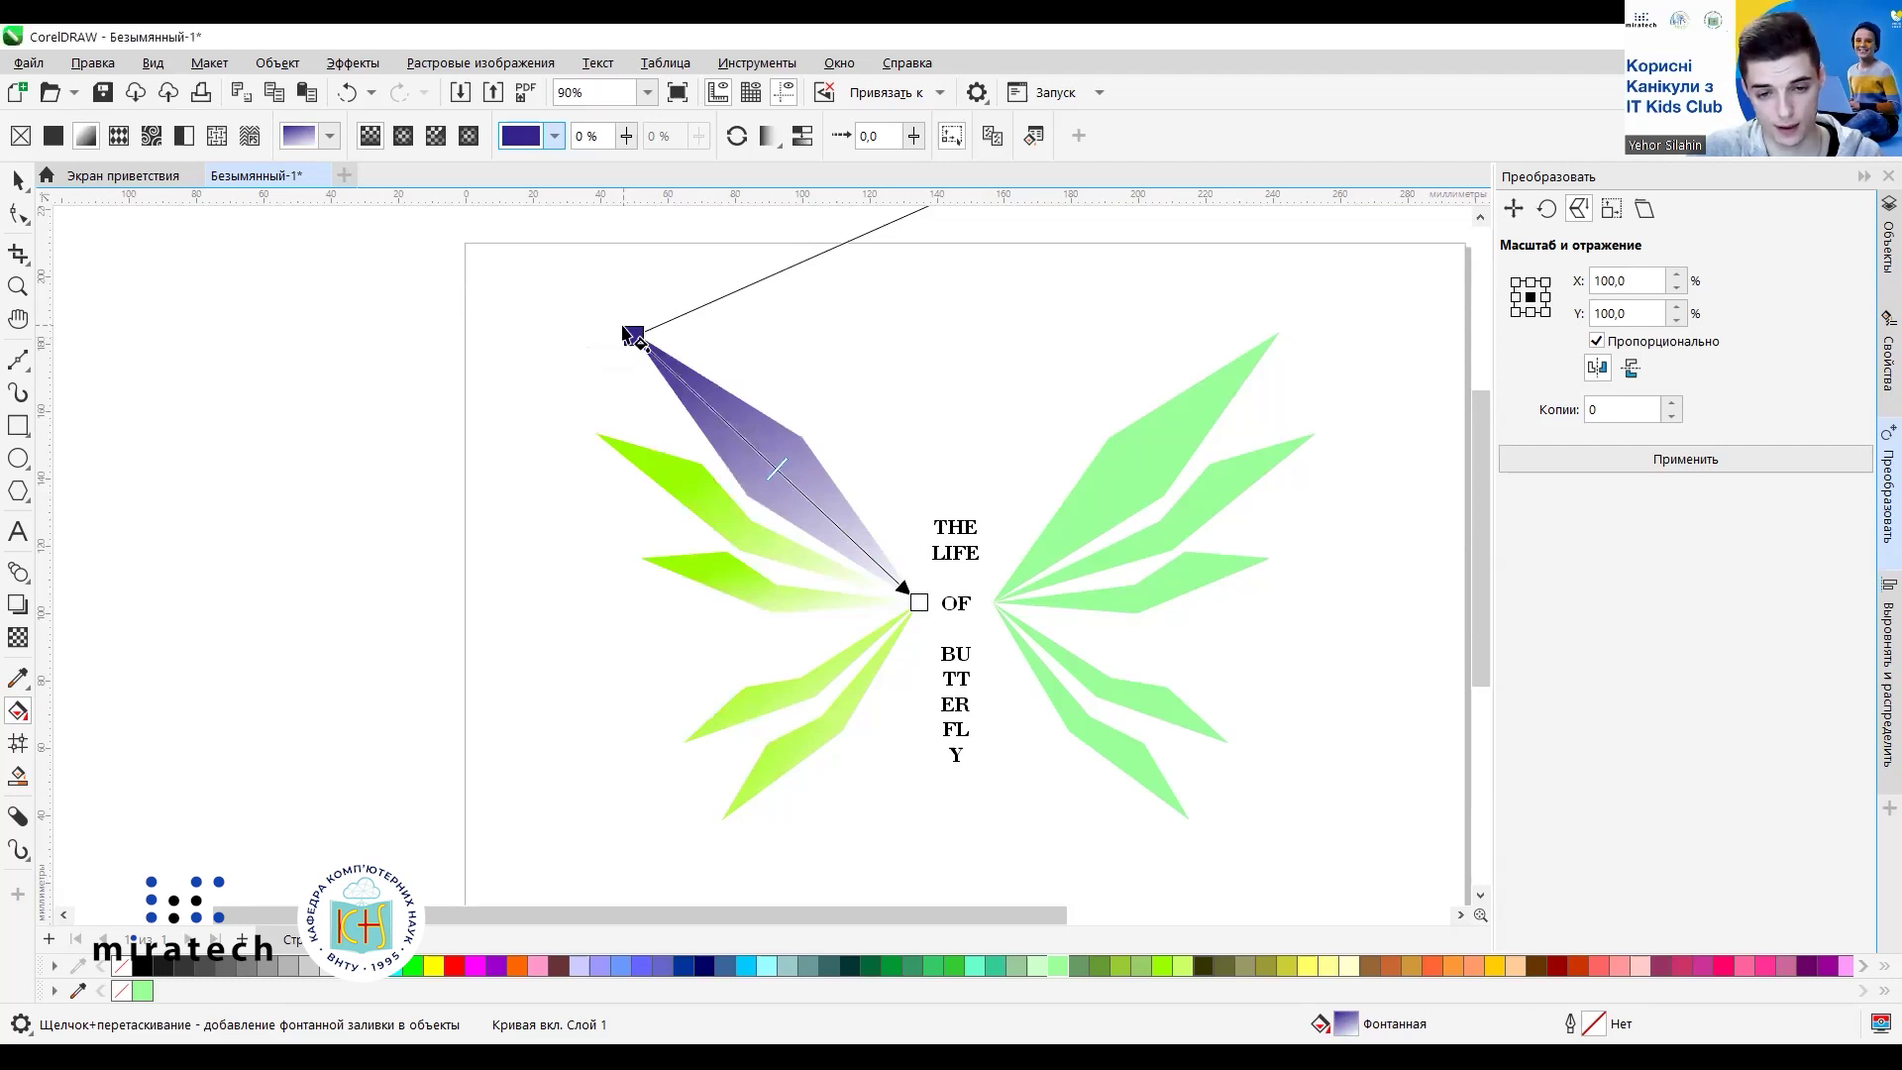
# Set the end node colour of the uppermost left leaf's gradient to pale turquoise #D0EDE9, then close the colour picker and deselect the leaf.
pyautogui.click(918, 601)
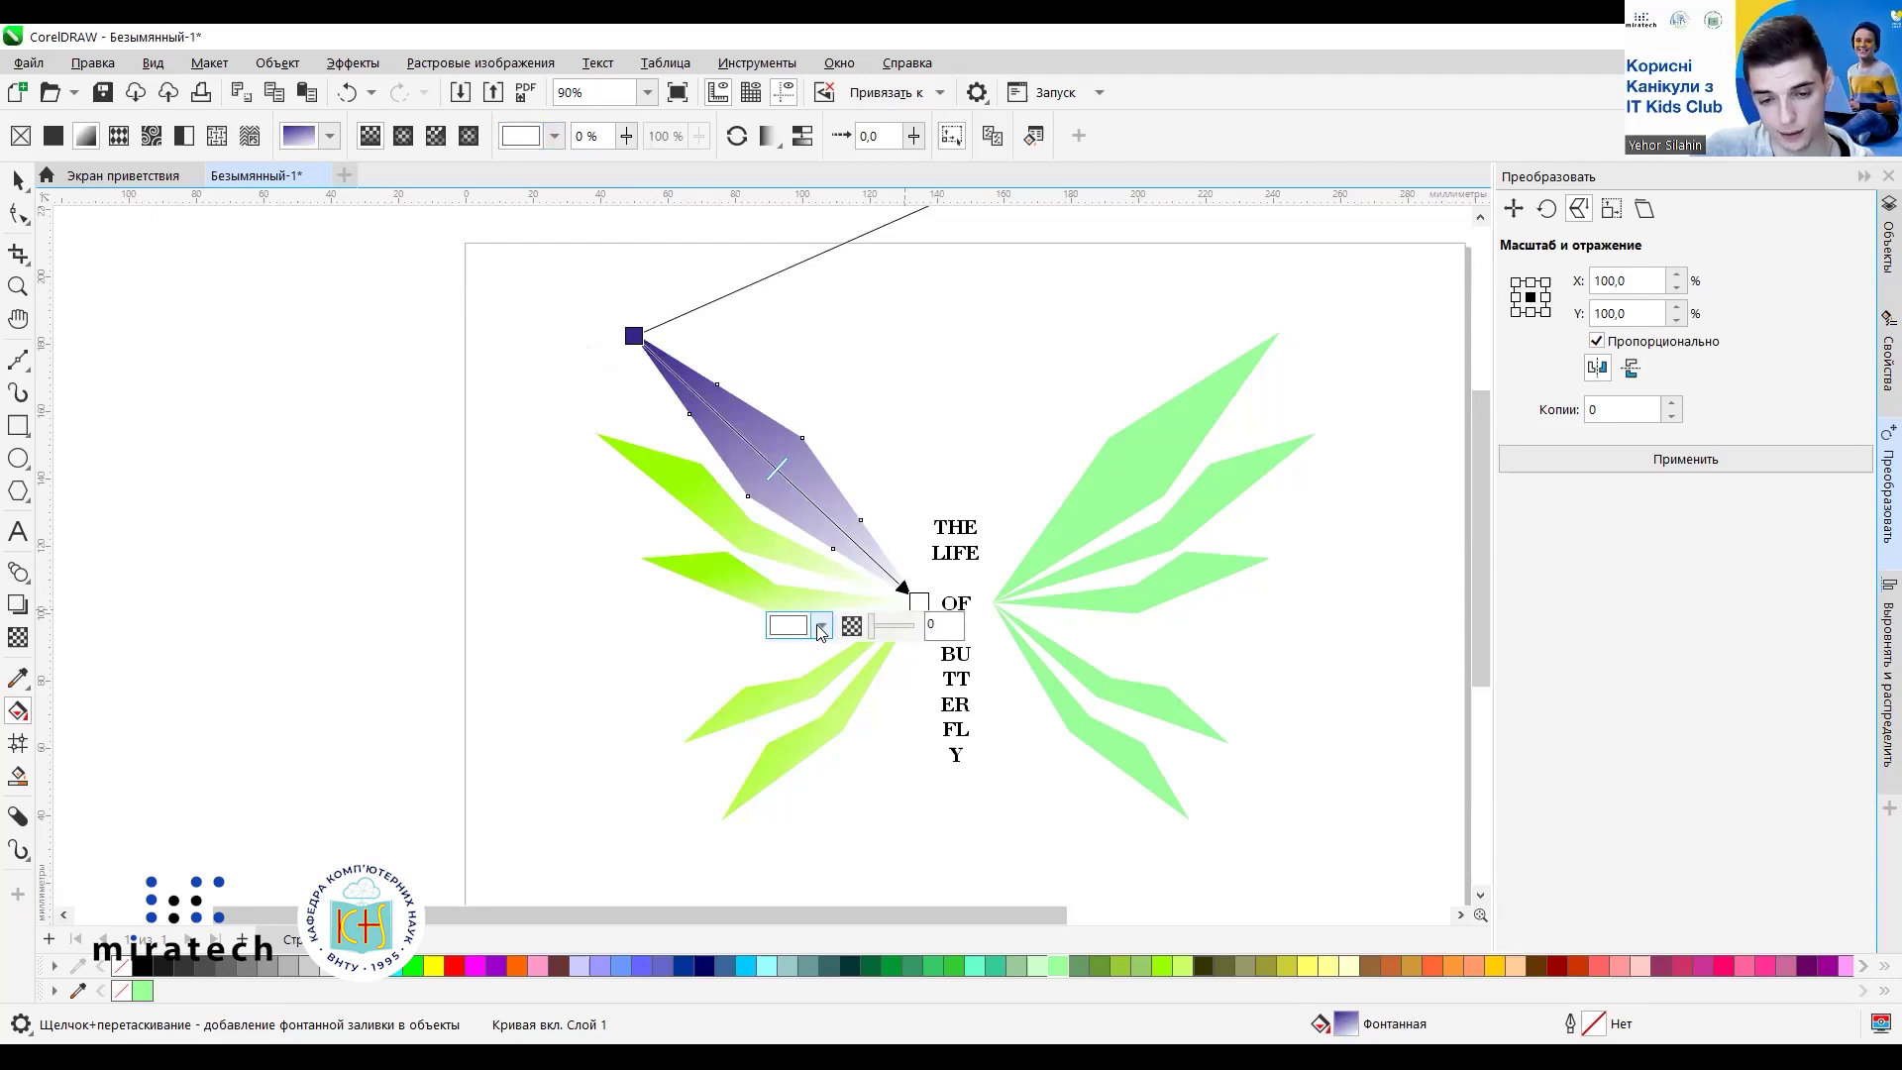
pyautogui.click(822, 626)
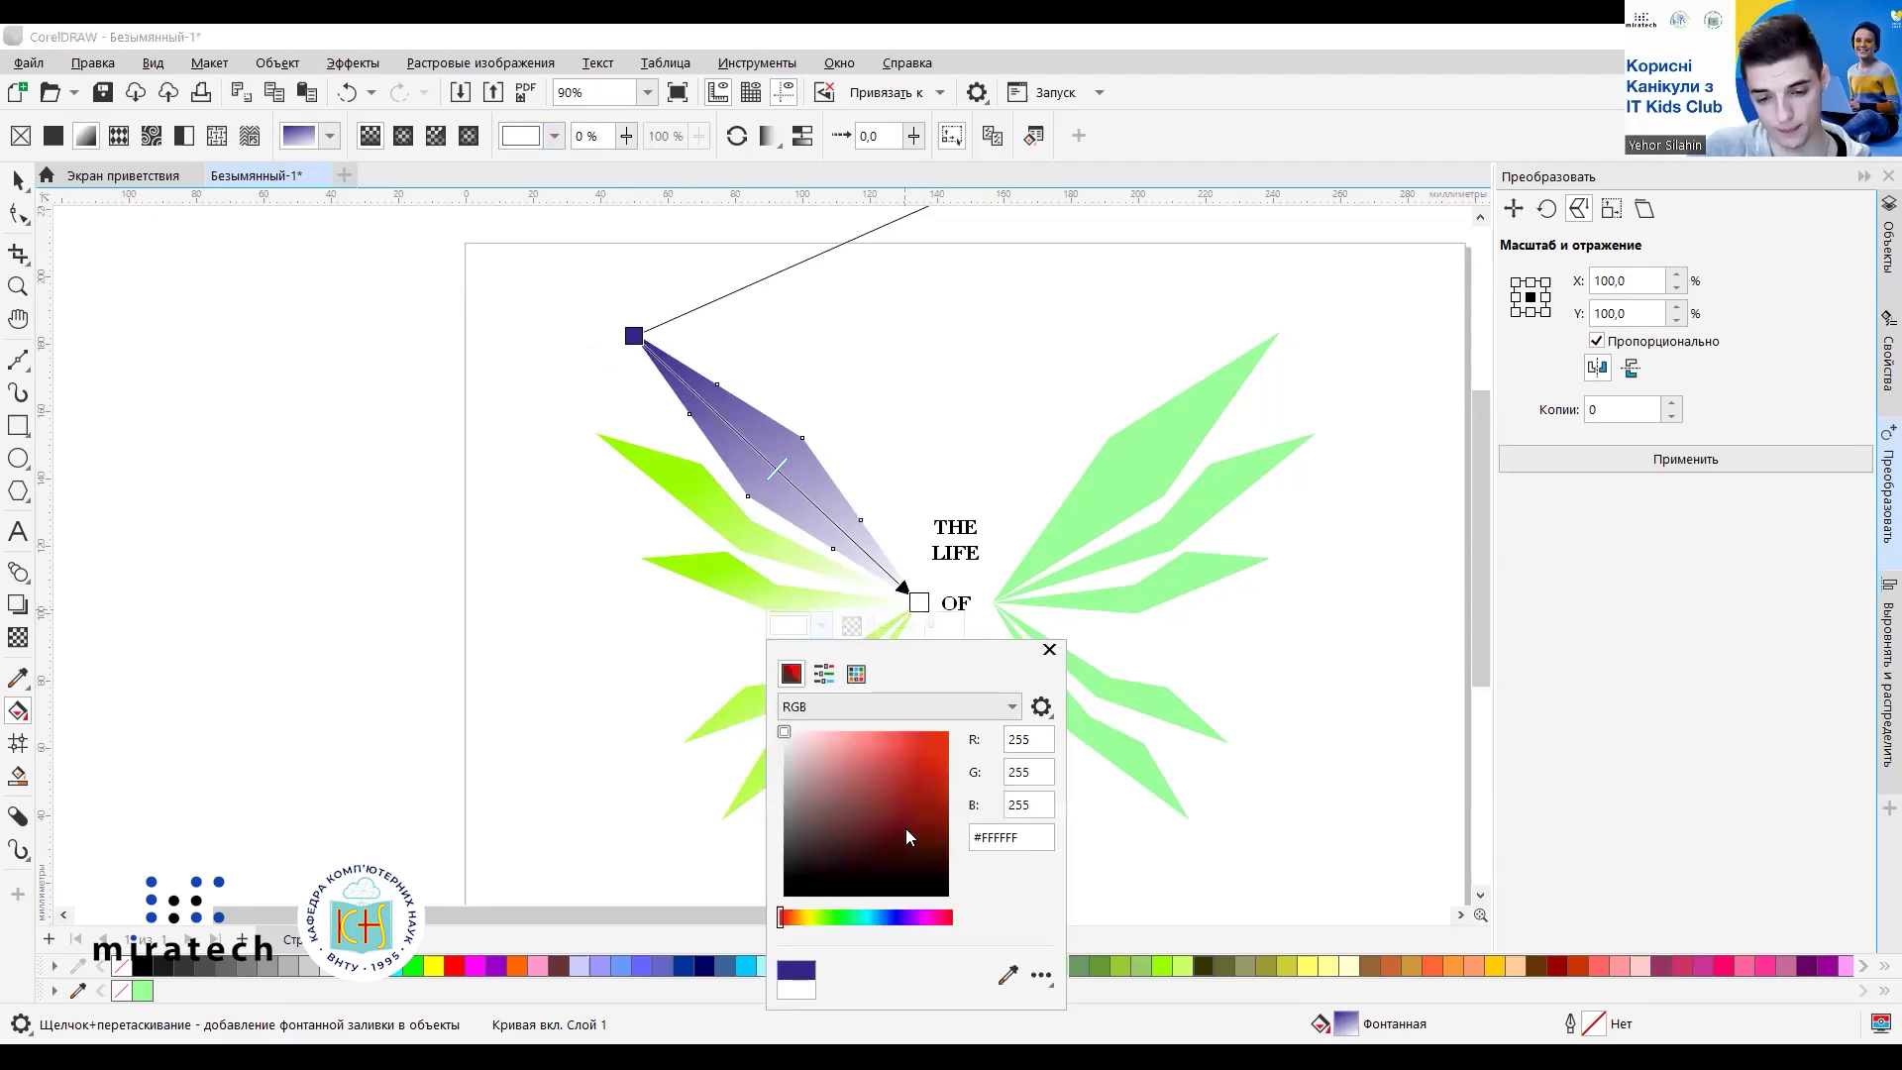
pyautogui.click(862, 918)
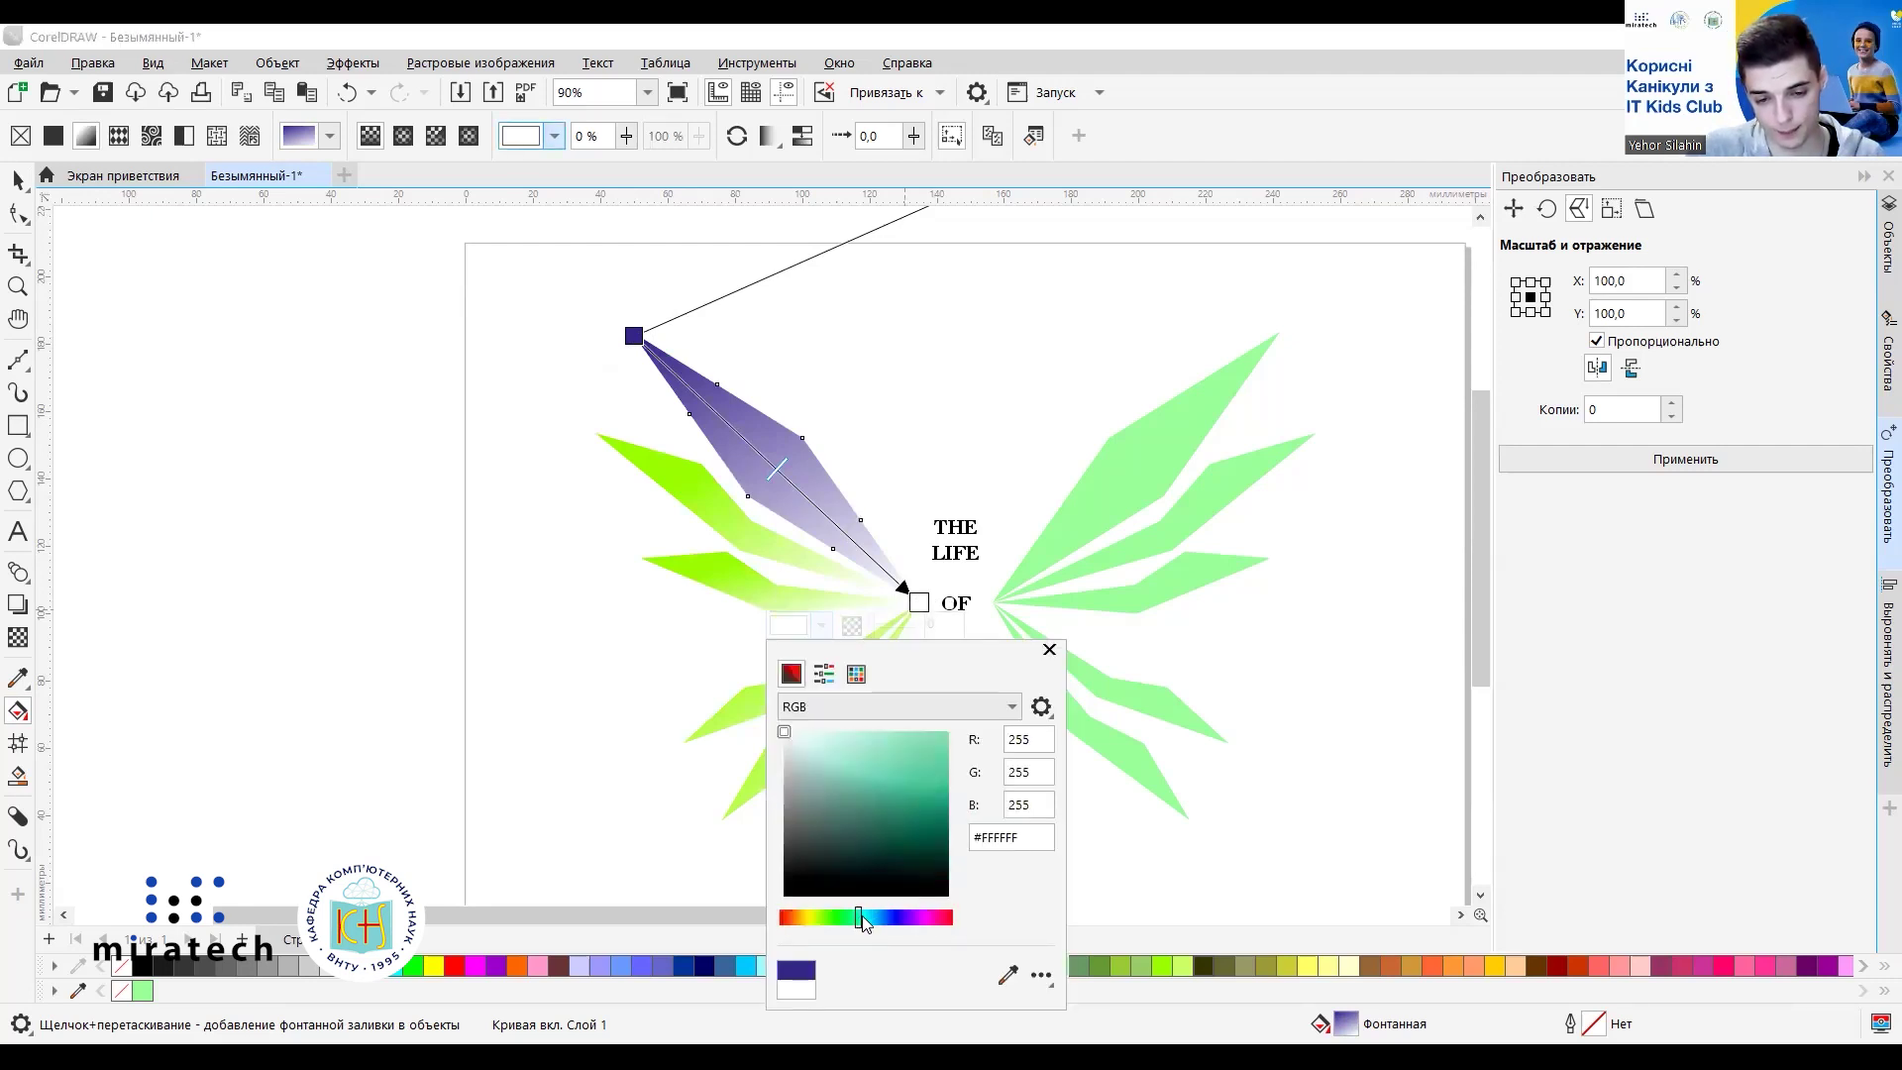
pyautogui.click(835, 749)
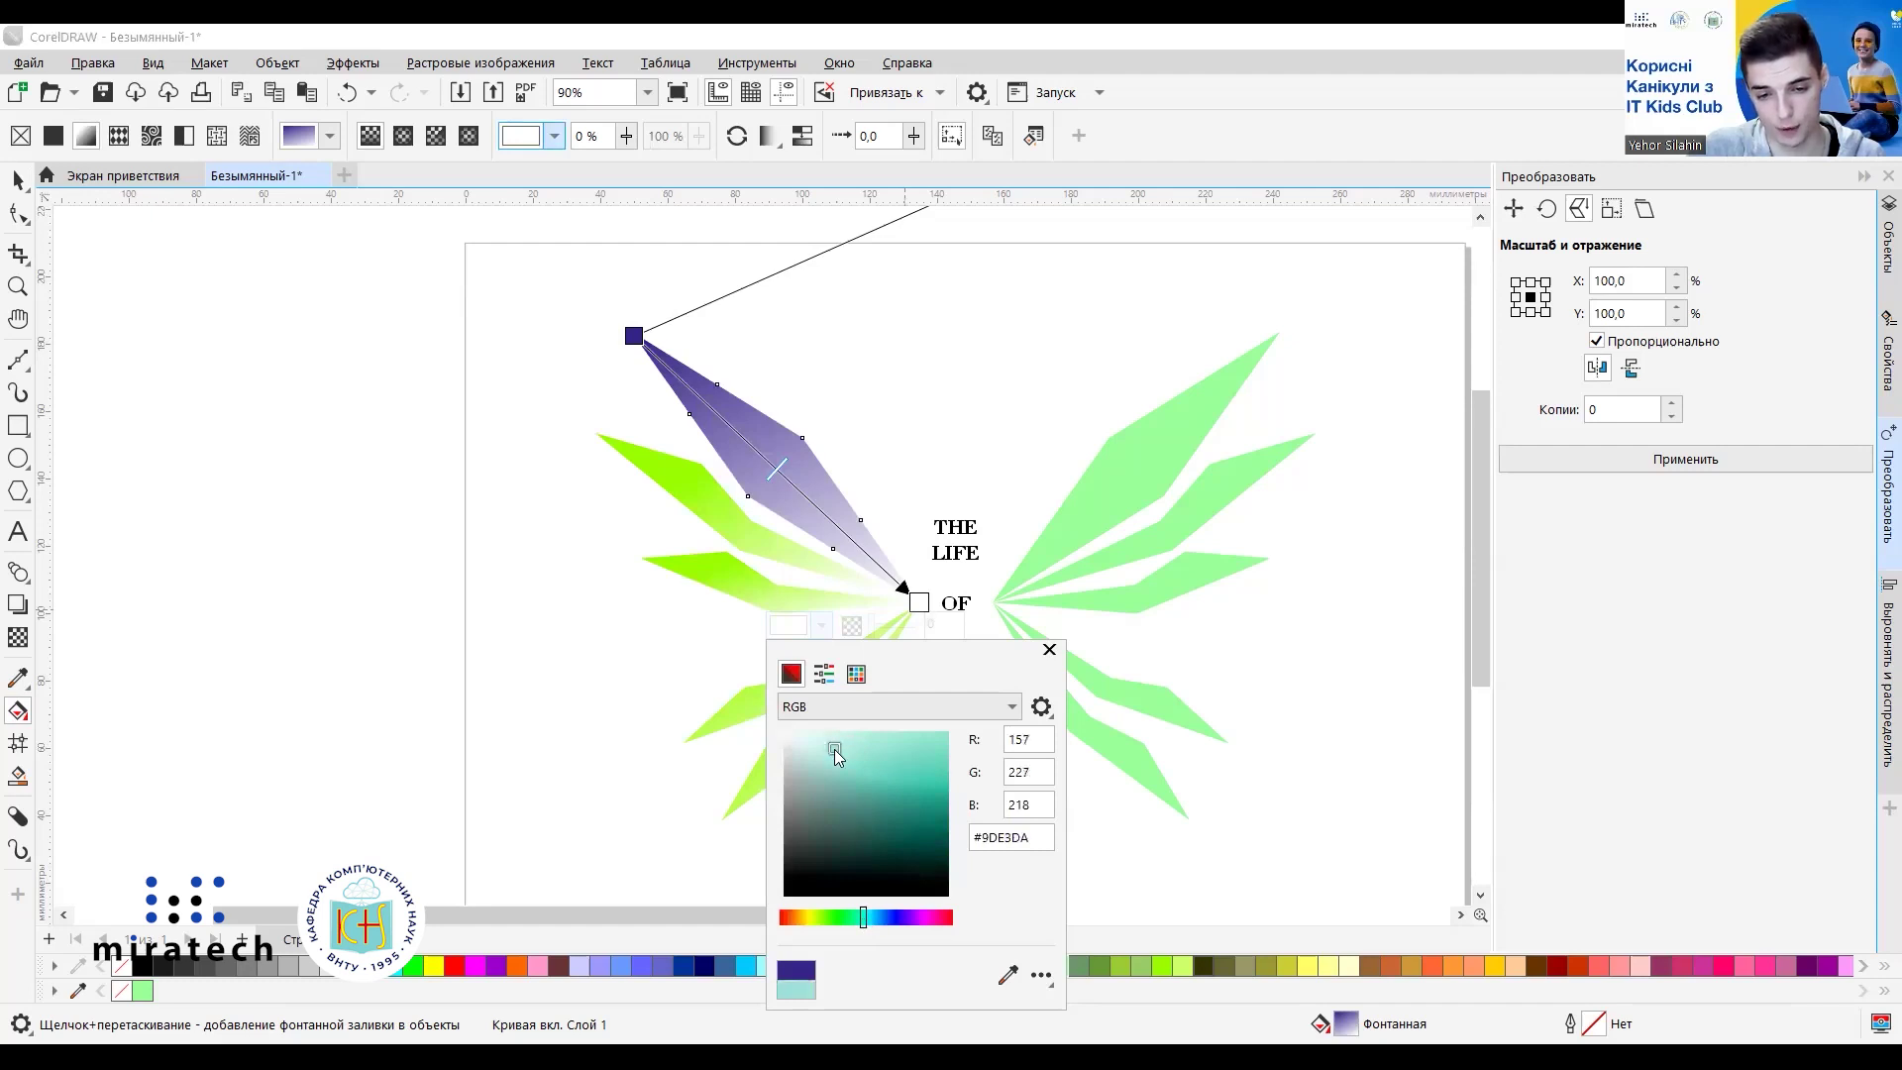
pyautogui.click(821, 745)
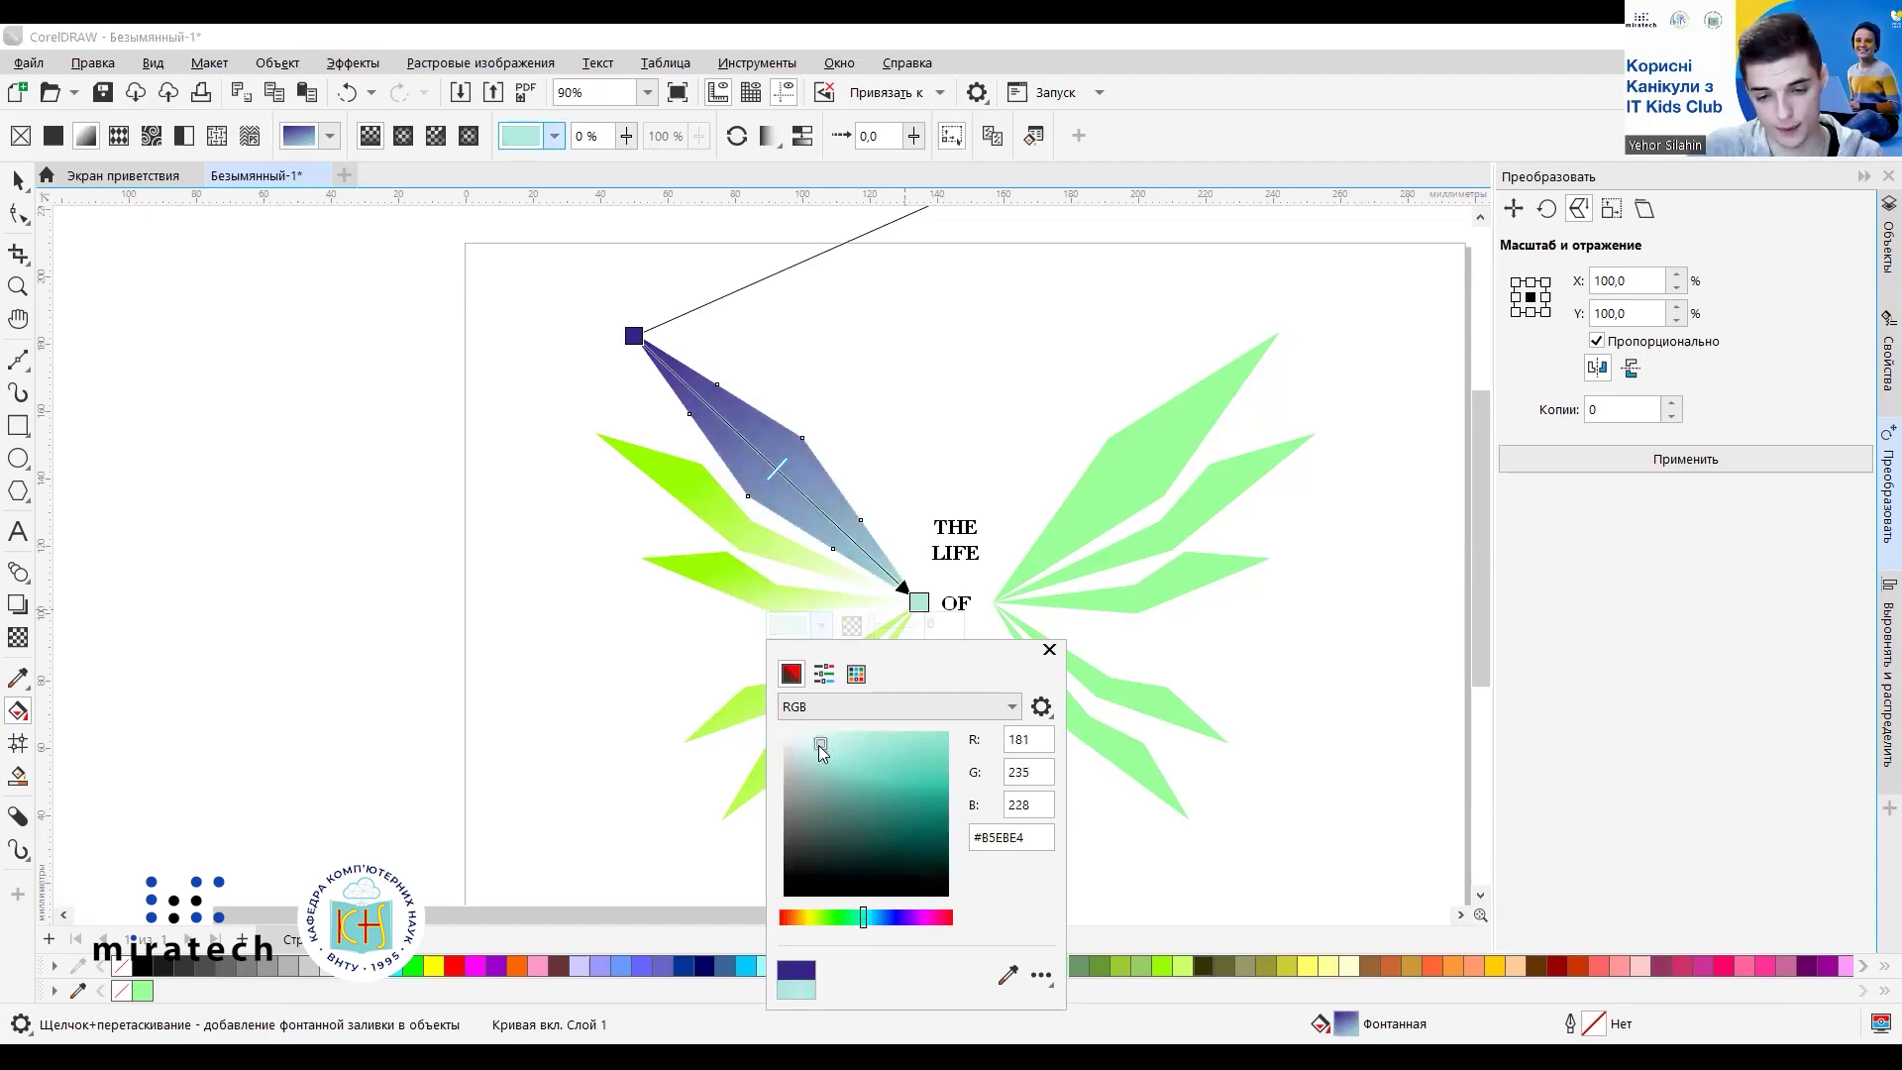
pyautogui.click(806, 741)
pyautogui.click(793, 742)
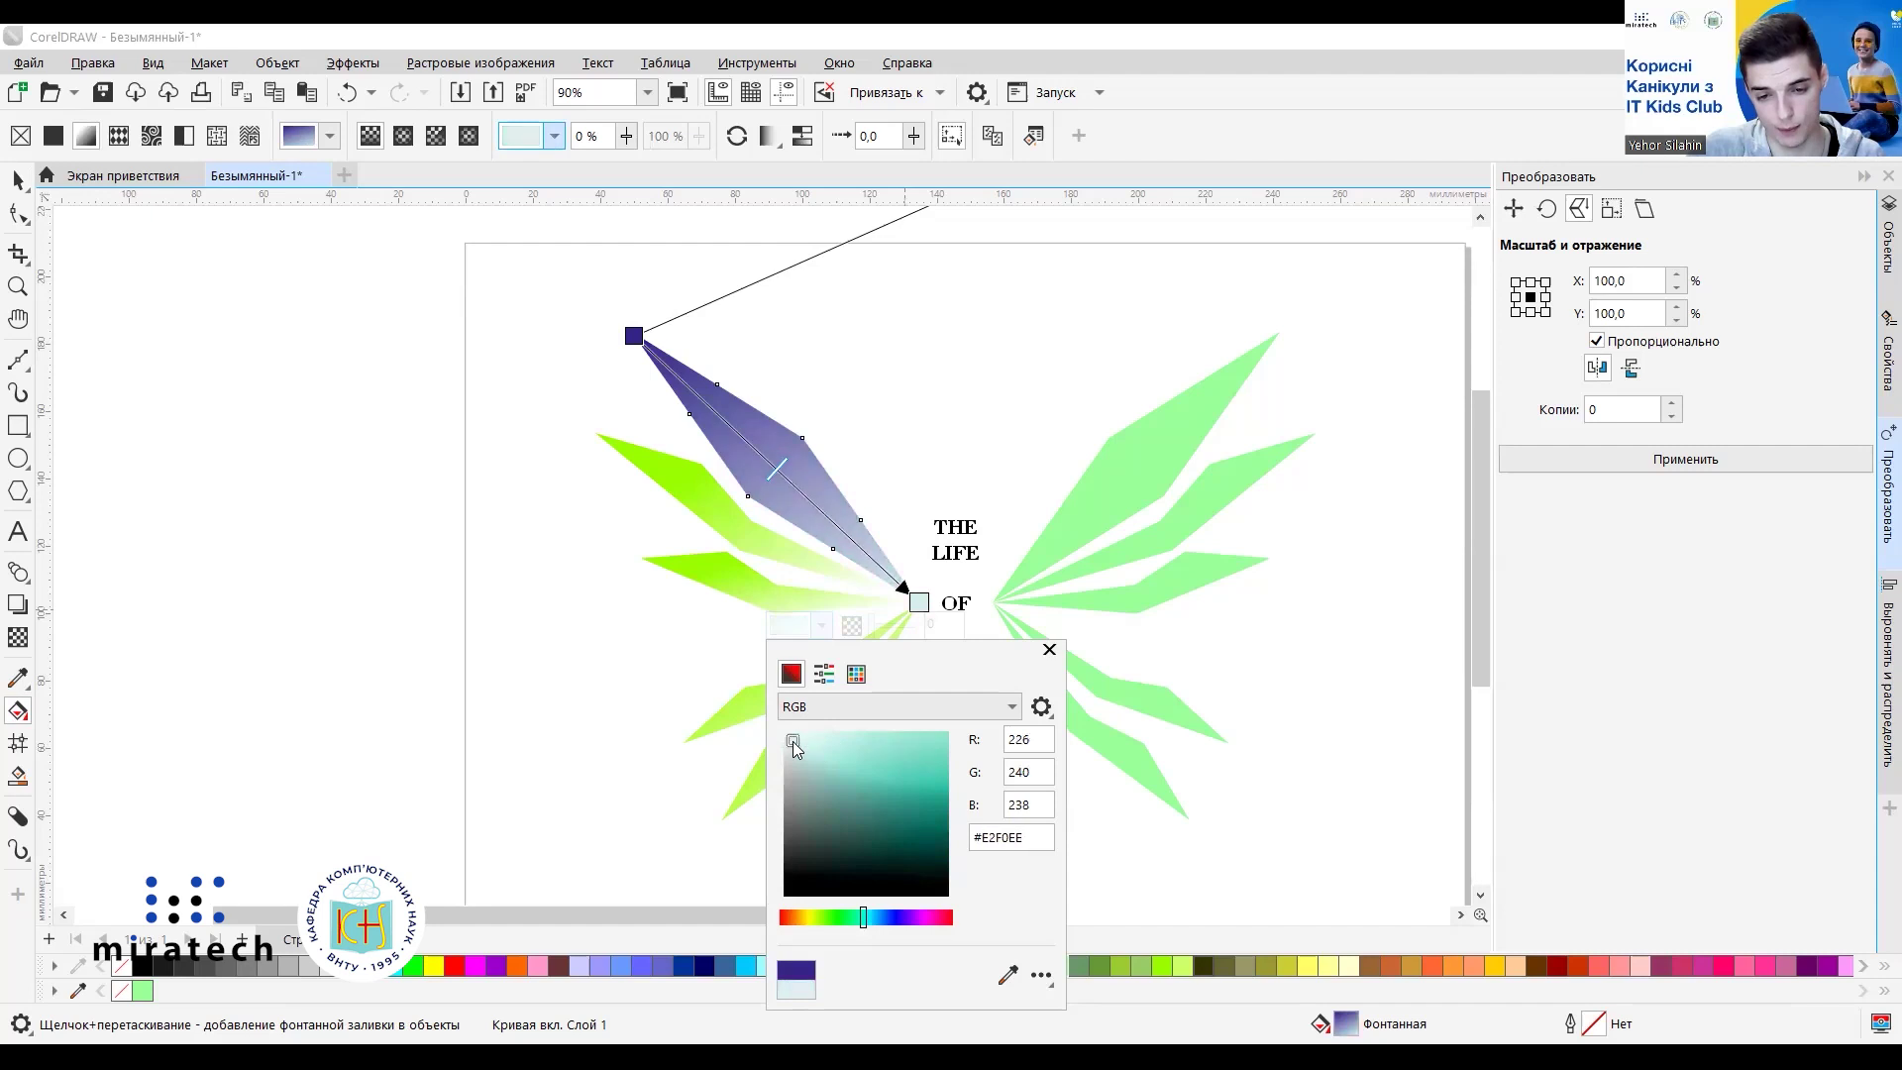
pyautogui.click(802, 741)
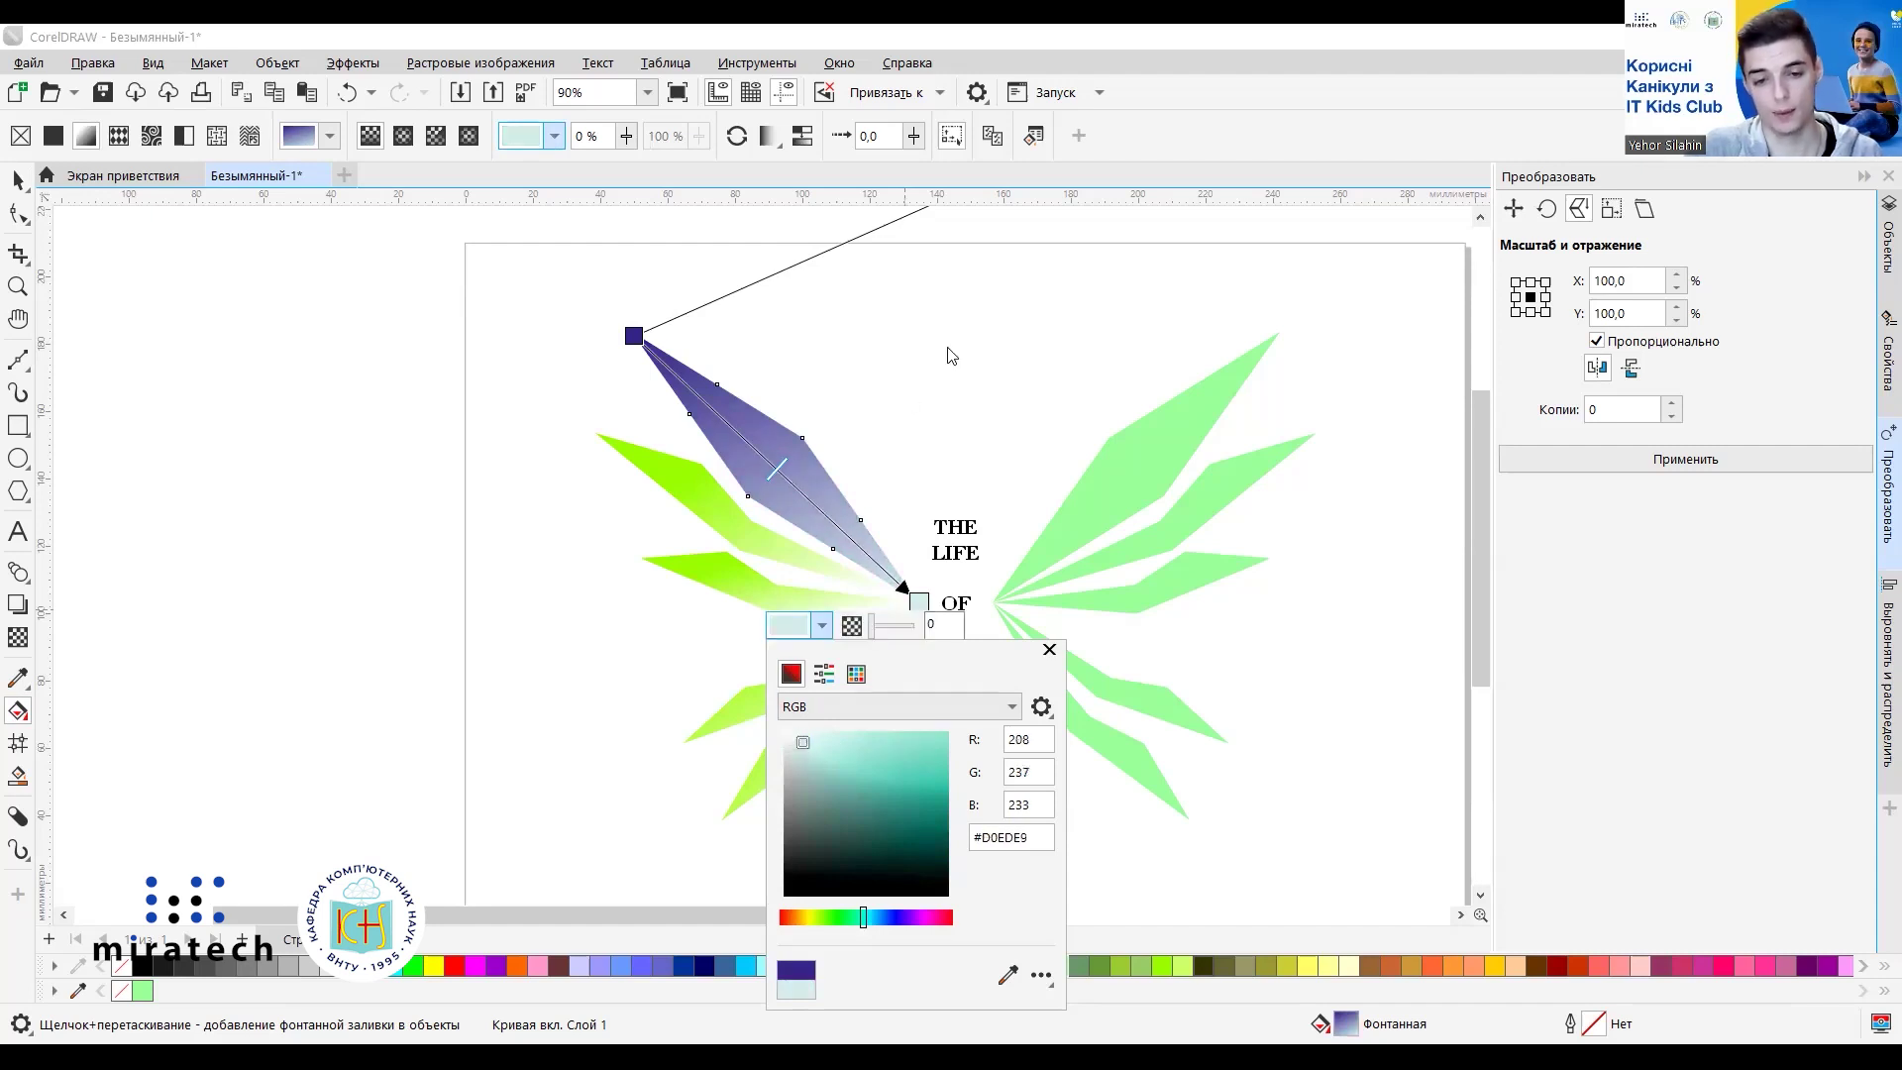
pyautogui.press('Escape')
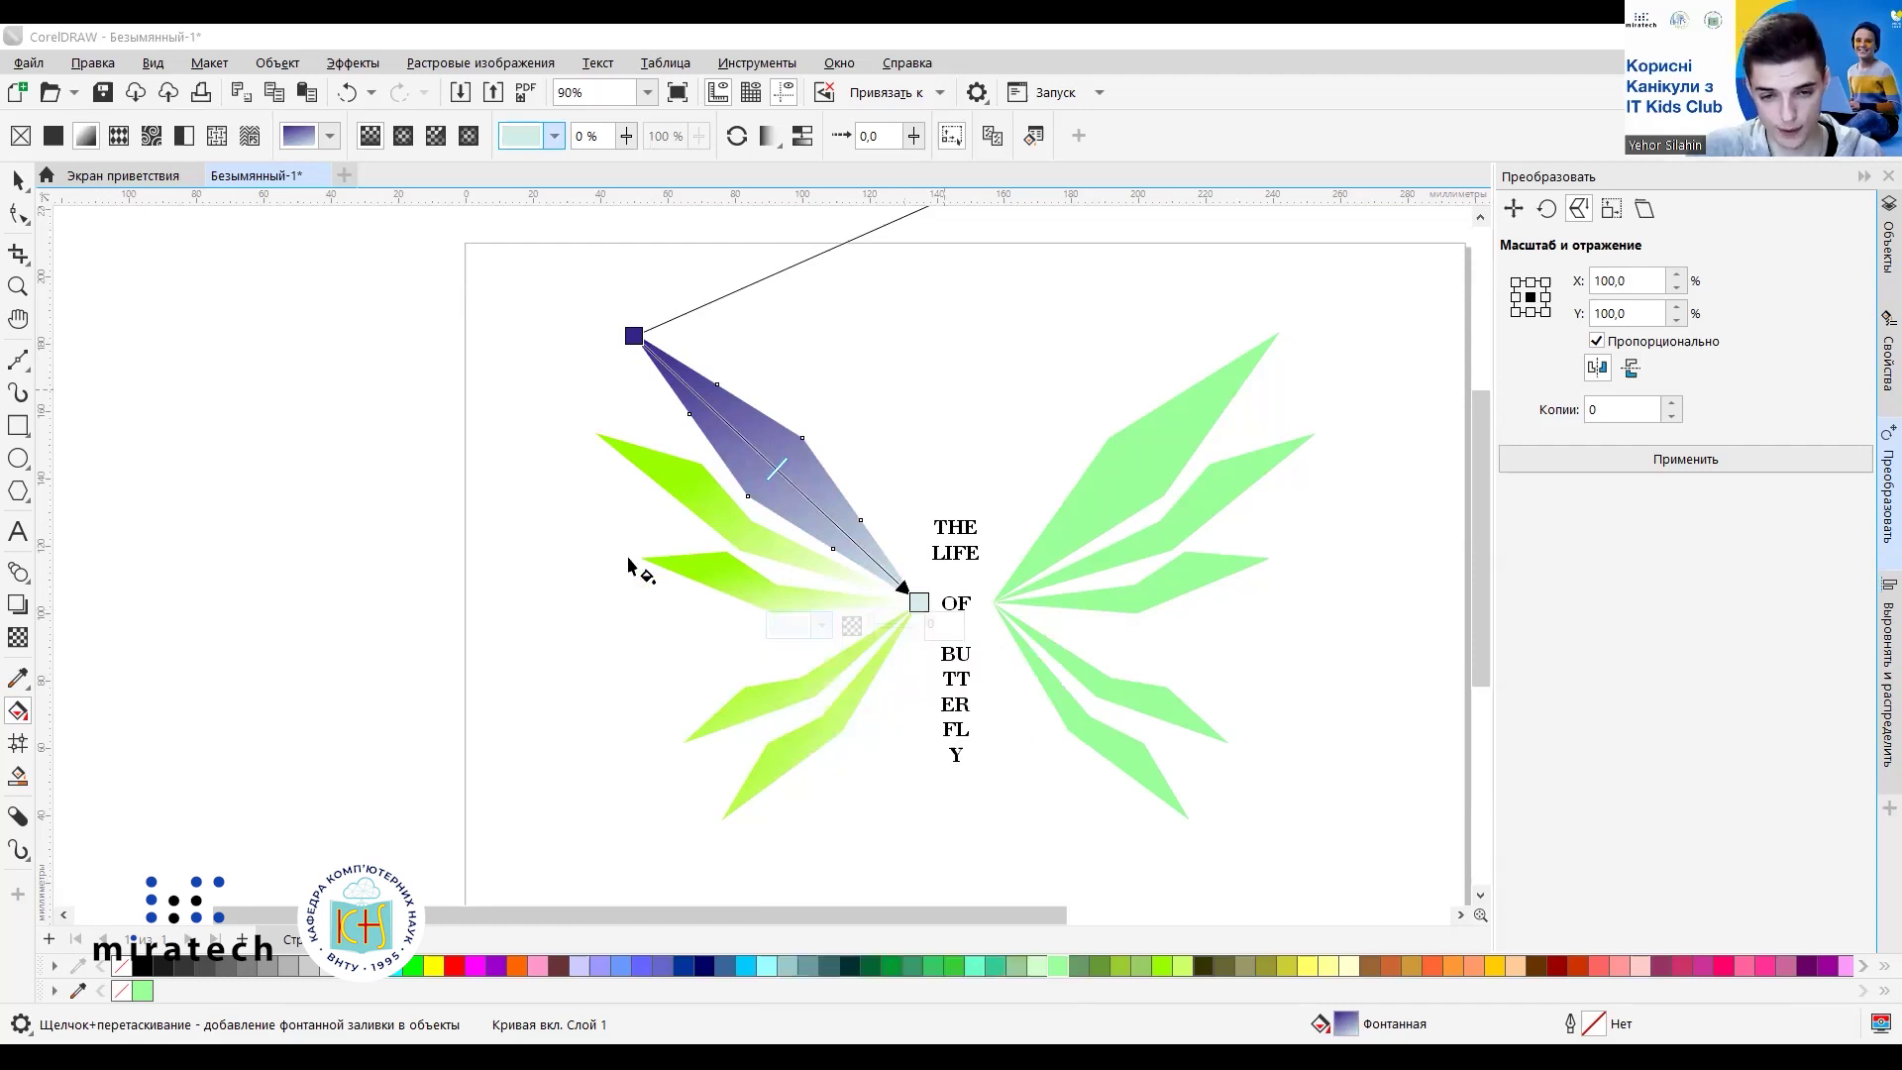
pyautogui.click(582, 598)
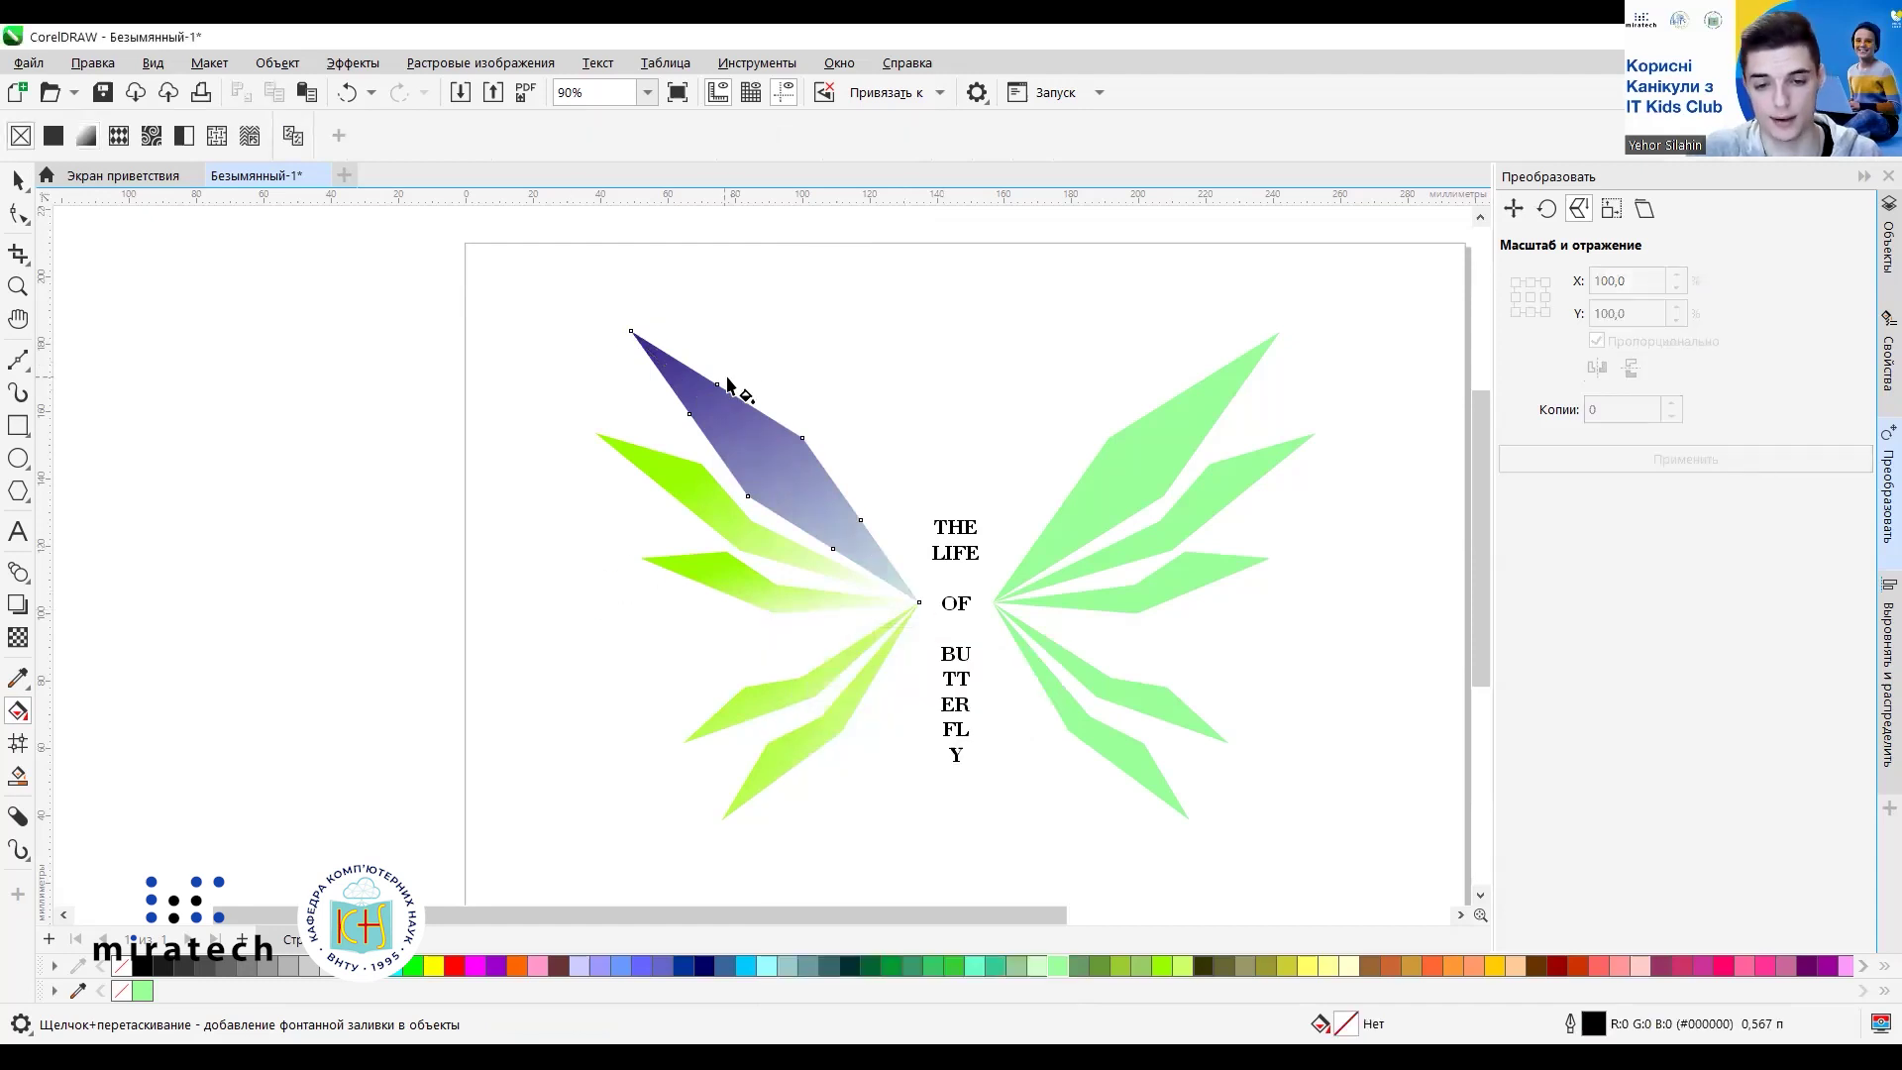
# Shift the midpoint of the uppermost left leaf's gradient slightly from the centre towards the outer tip, then deselect the leaf.
pyautogui.click(778, 468)
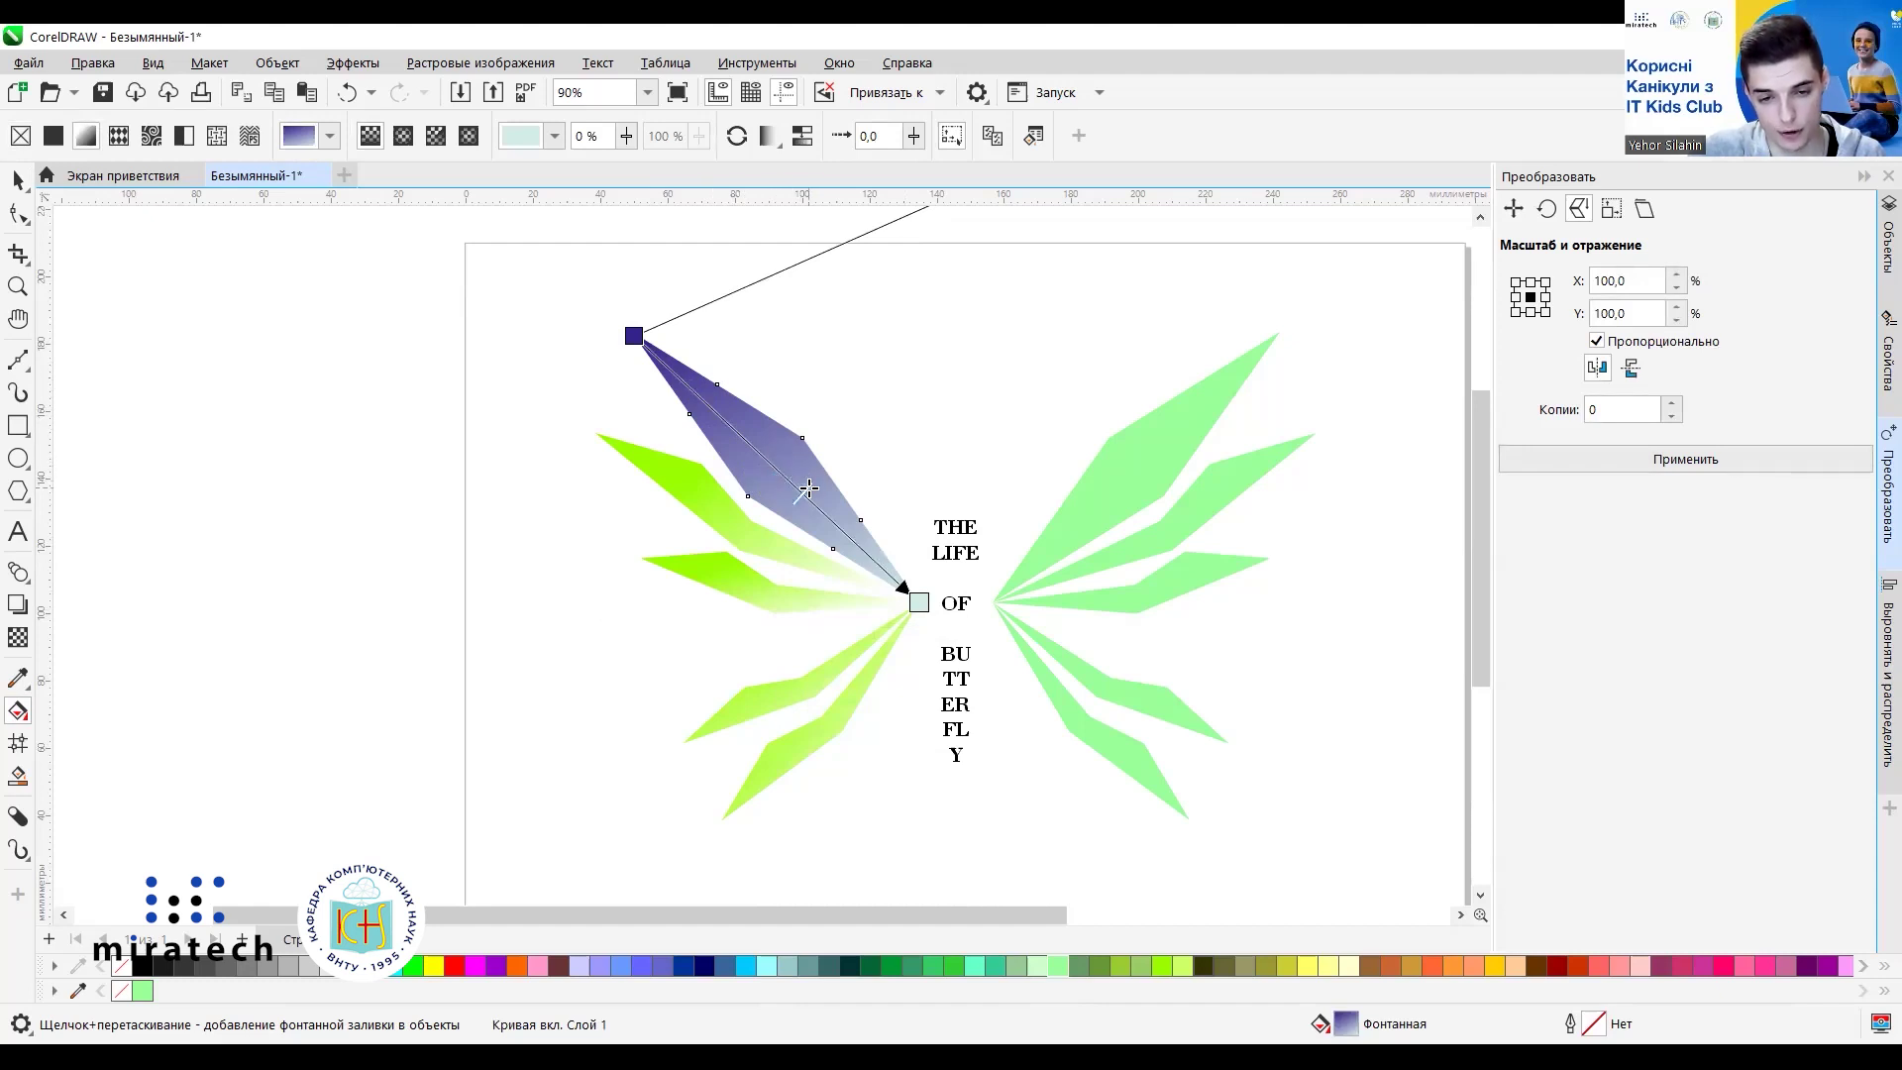
pyautogui.doubleClick(808, 487)
pyautogui.moveTo(812, 492); pyautogui.dragTo(847, 521)
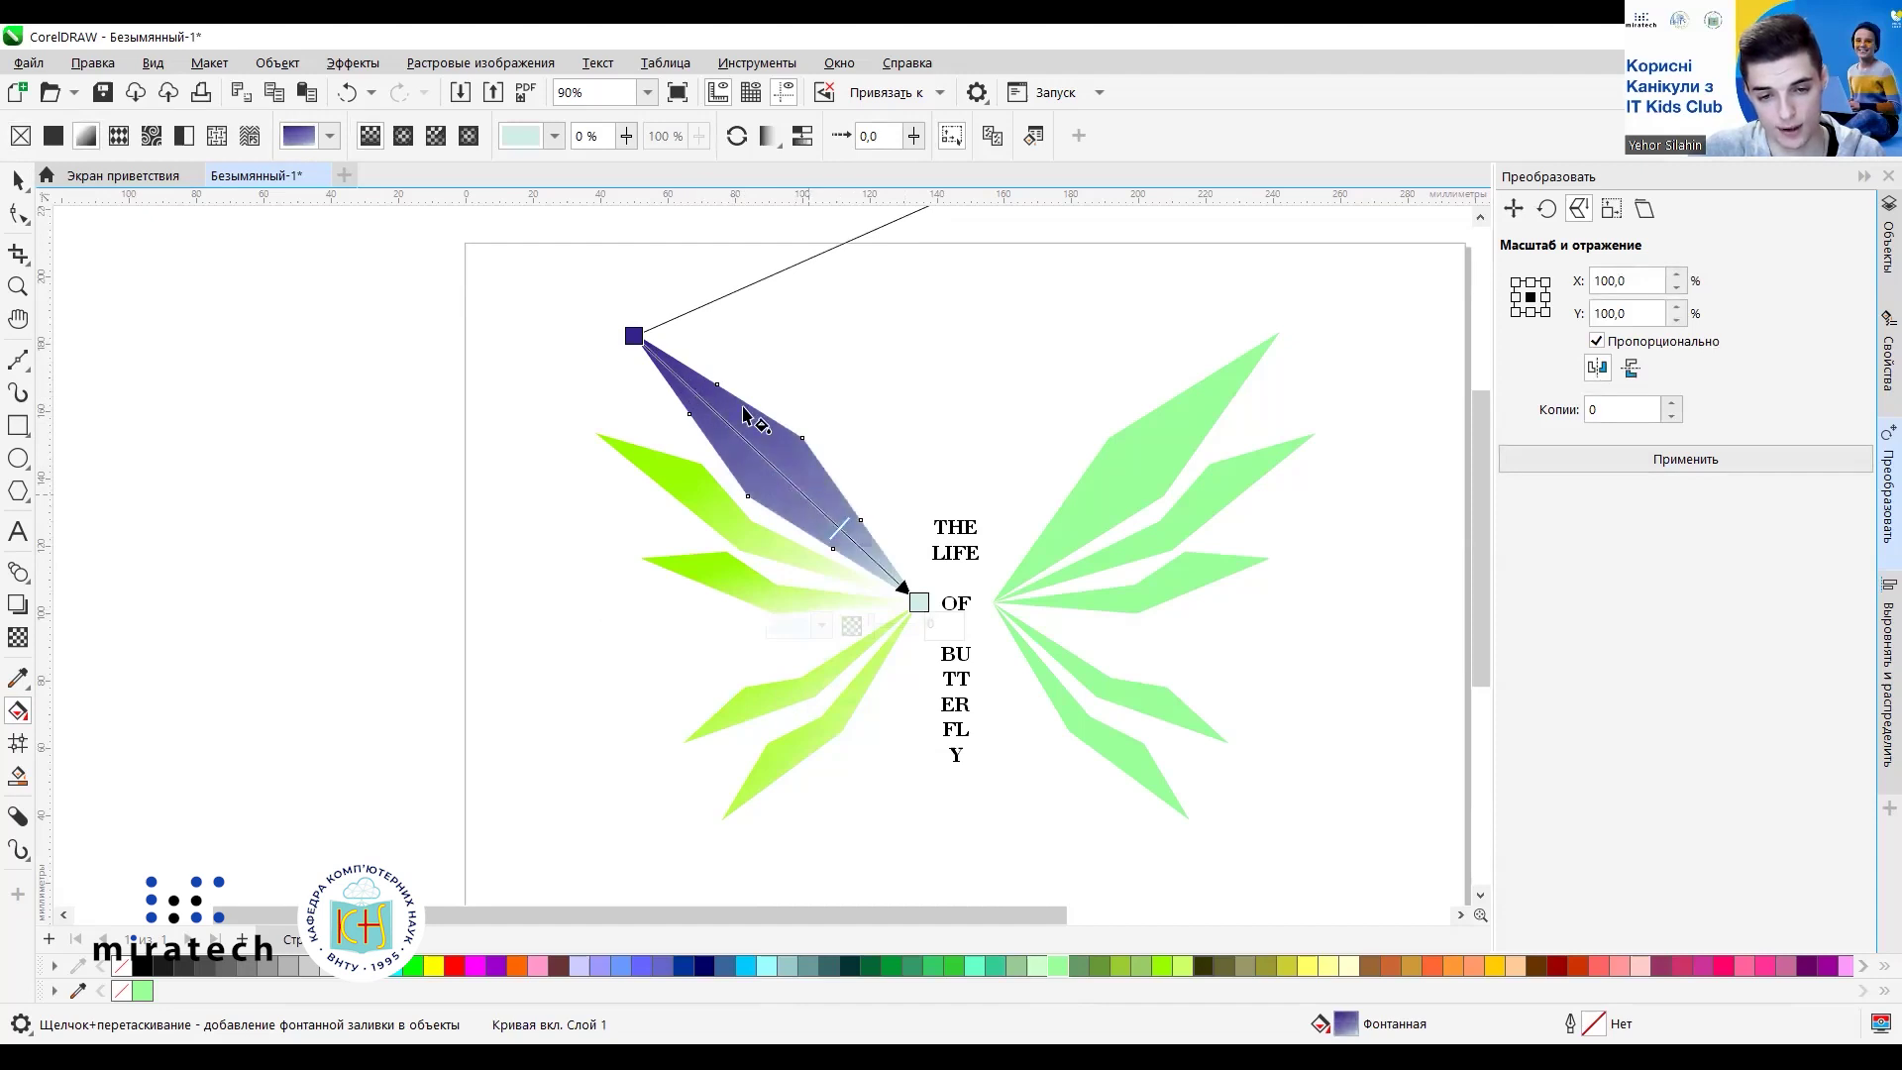
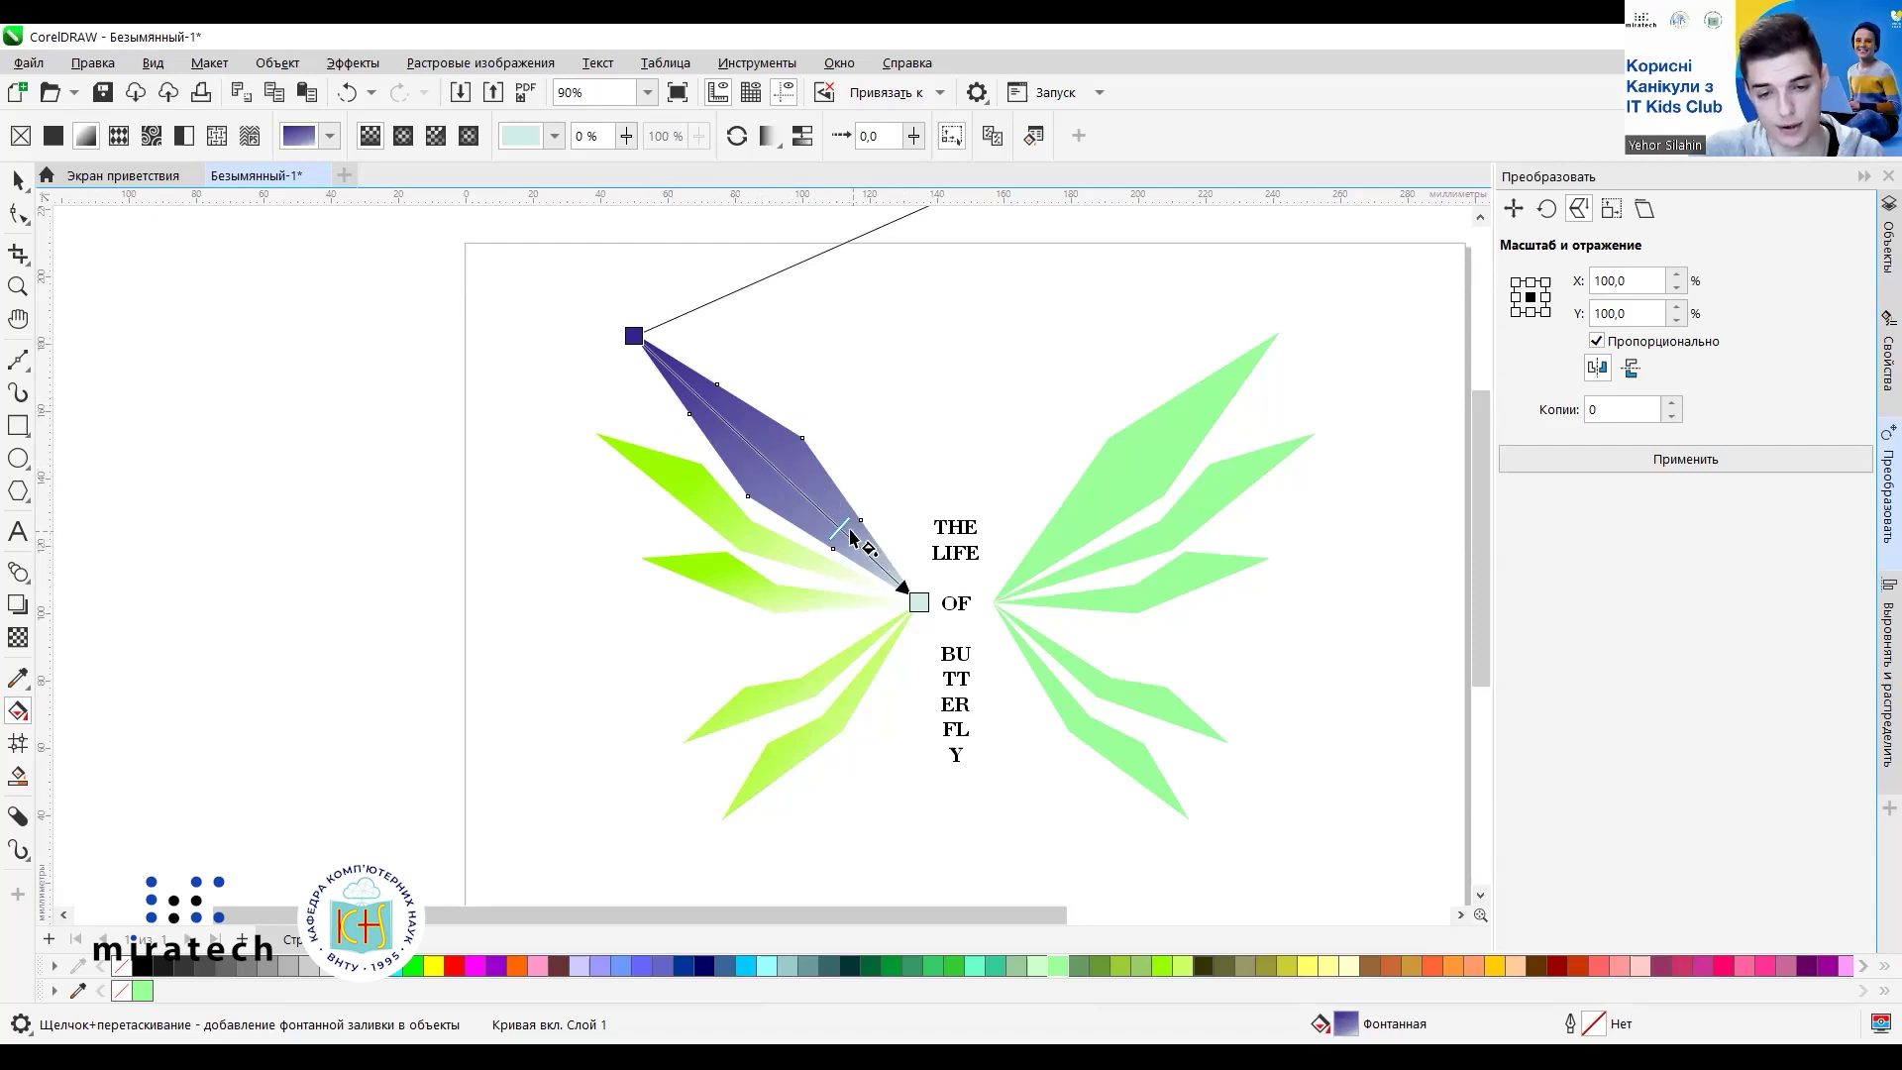
pyautogui.moveTo(840, 527); pyautogui.dragTo(721, 414)
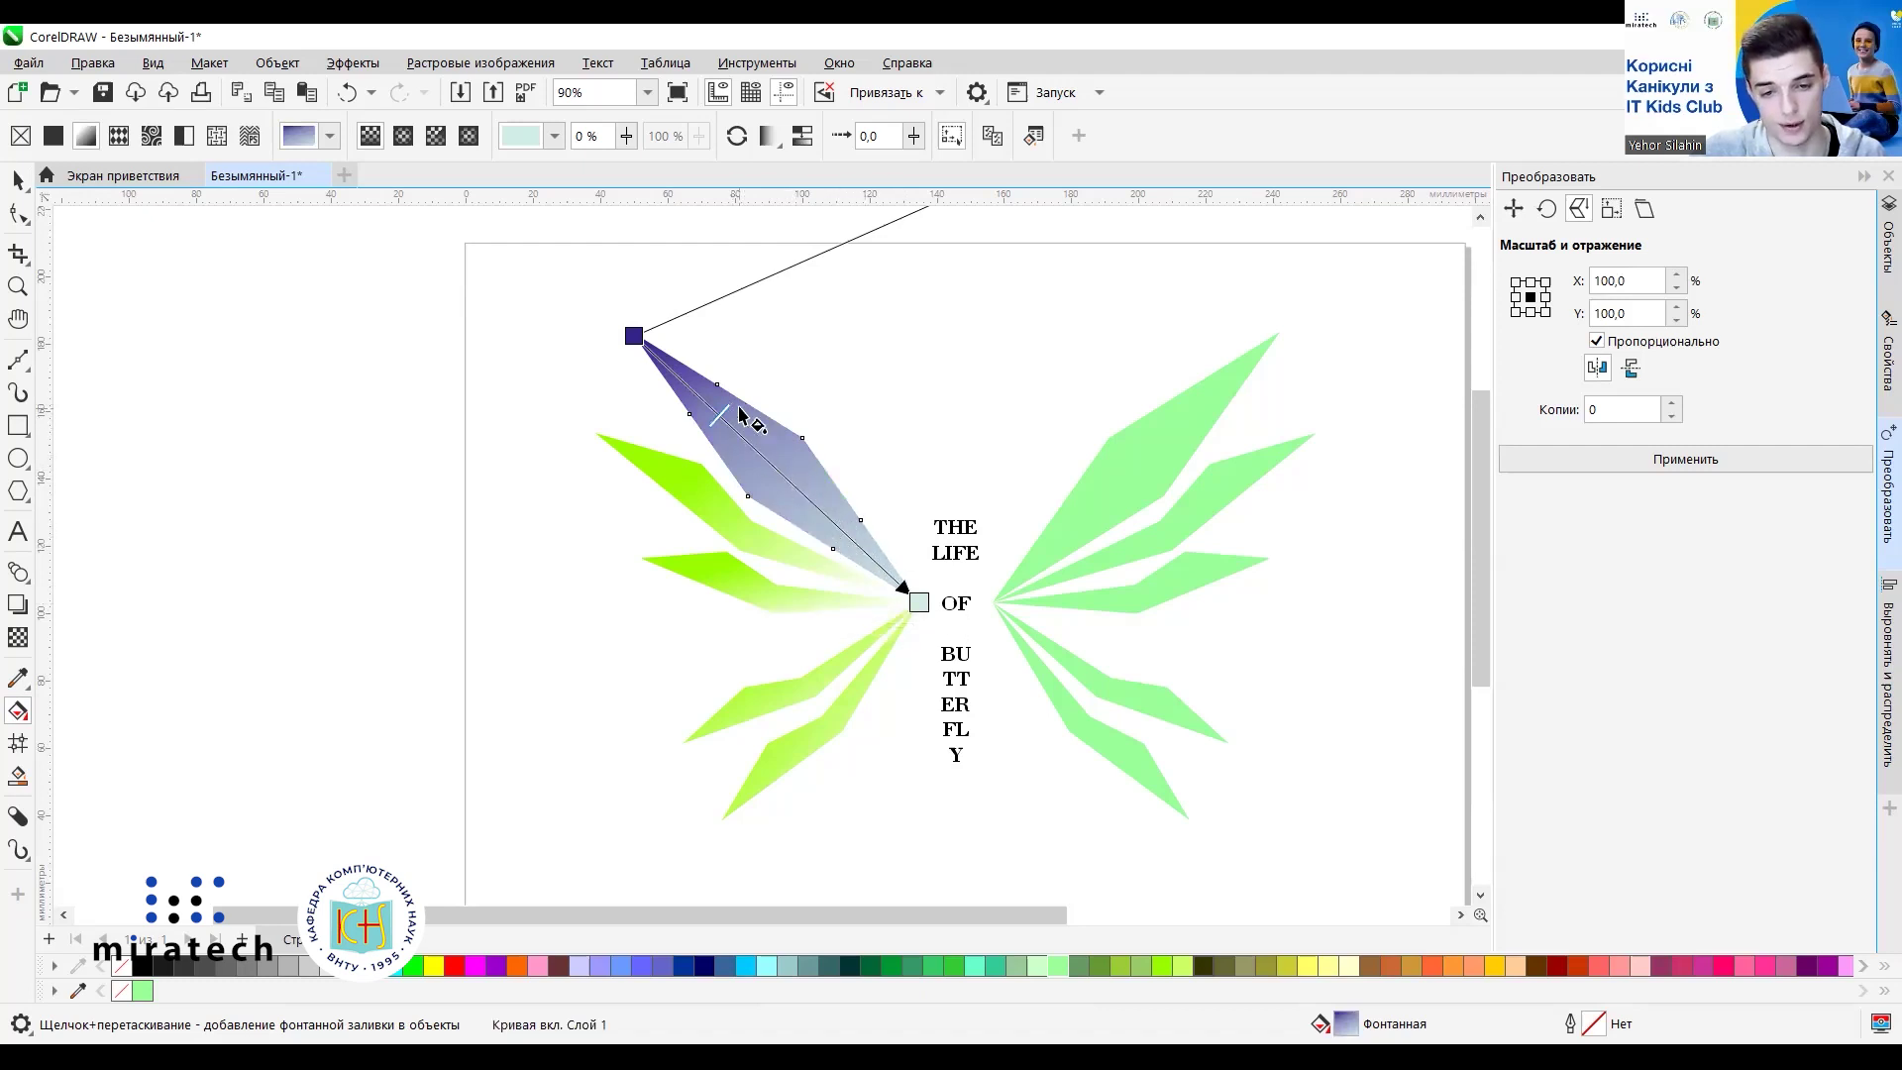
pyautogui.moveTo(724, 414); pyautogui.dragTo(749, 443)
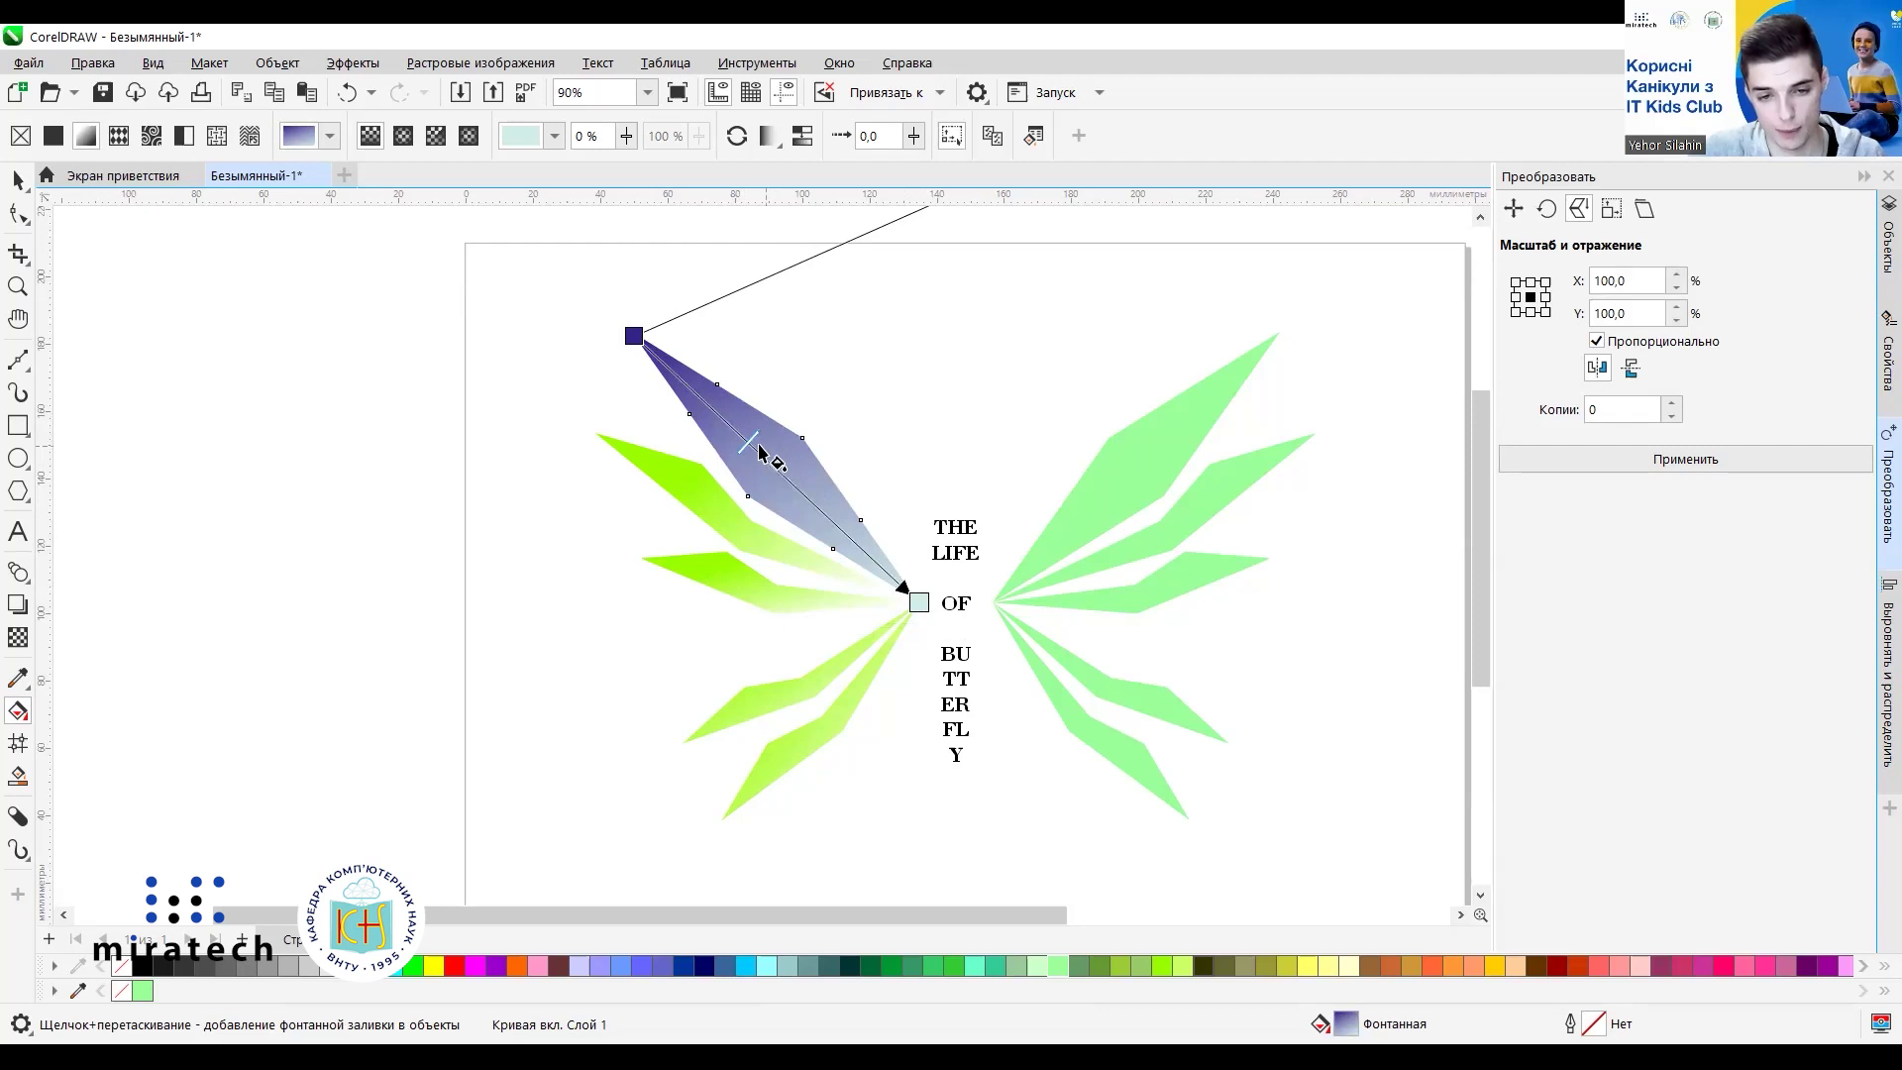
pyautogui.click(912, 408)
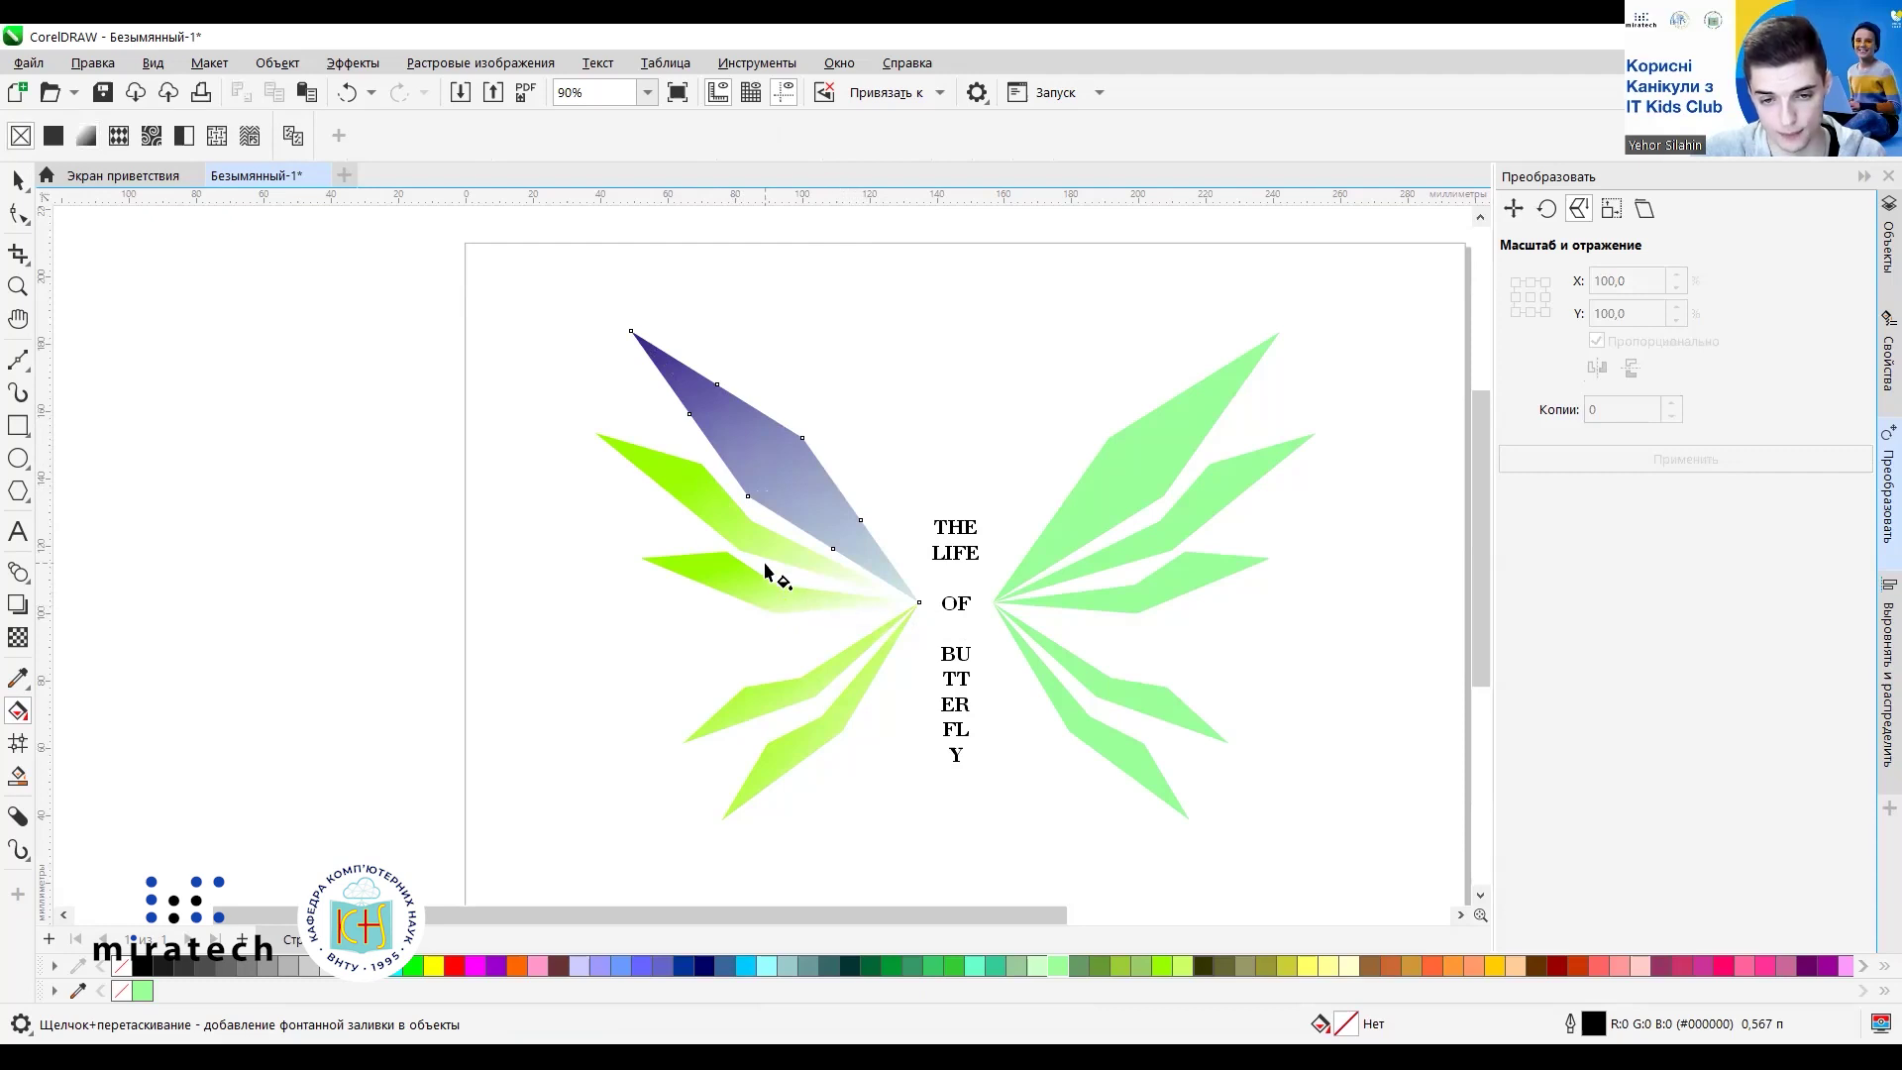
# Stretch the second left leaf's gradient from its outer tip to its inner point beside the text.
pyautogui.click(690, 492)
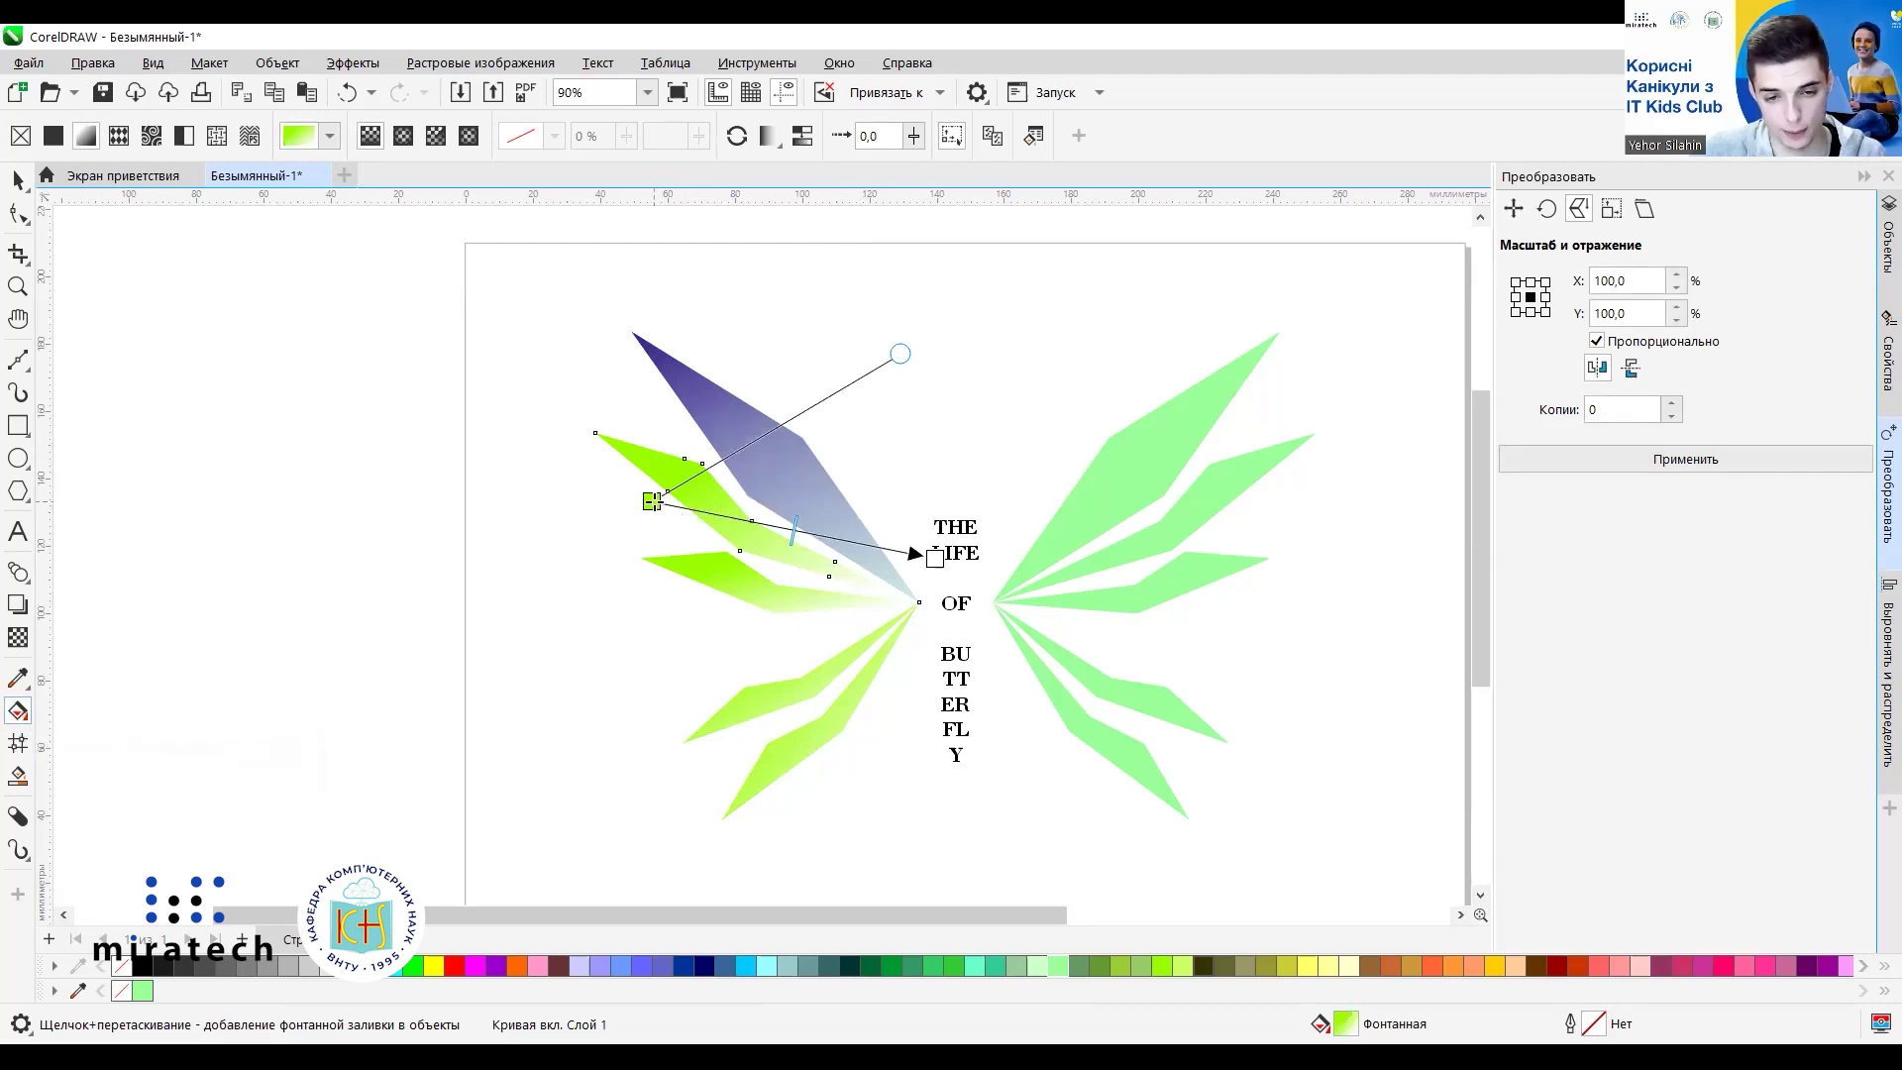
pyautogui.moveTo(651, 501); pyautogui.dragTo(595, 433)
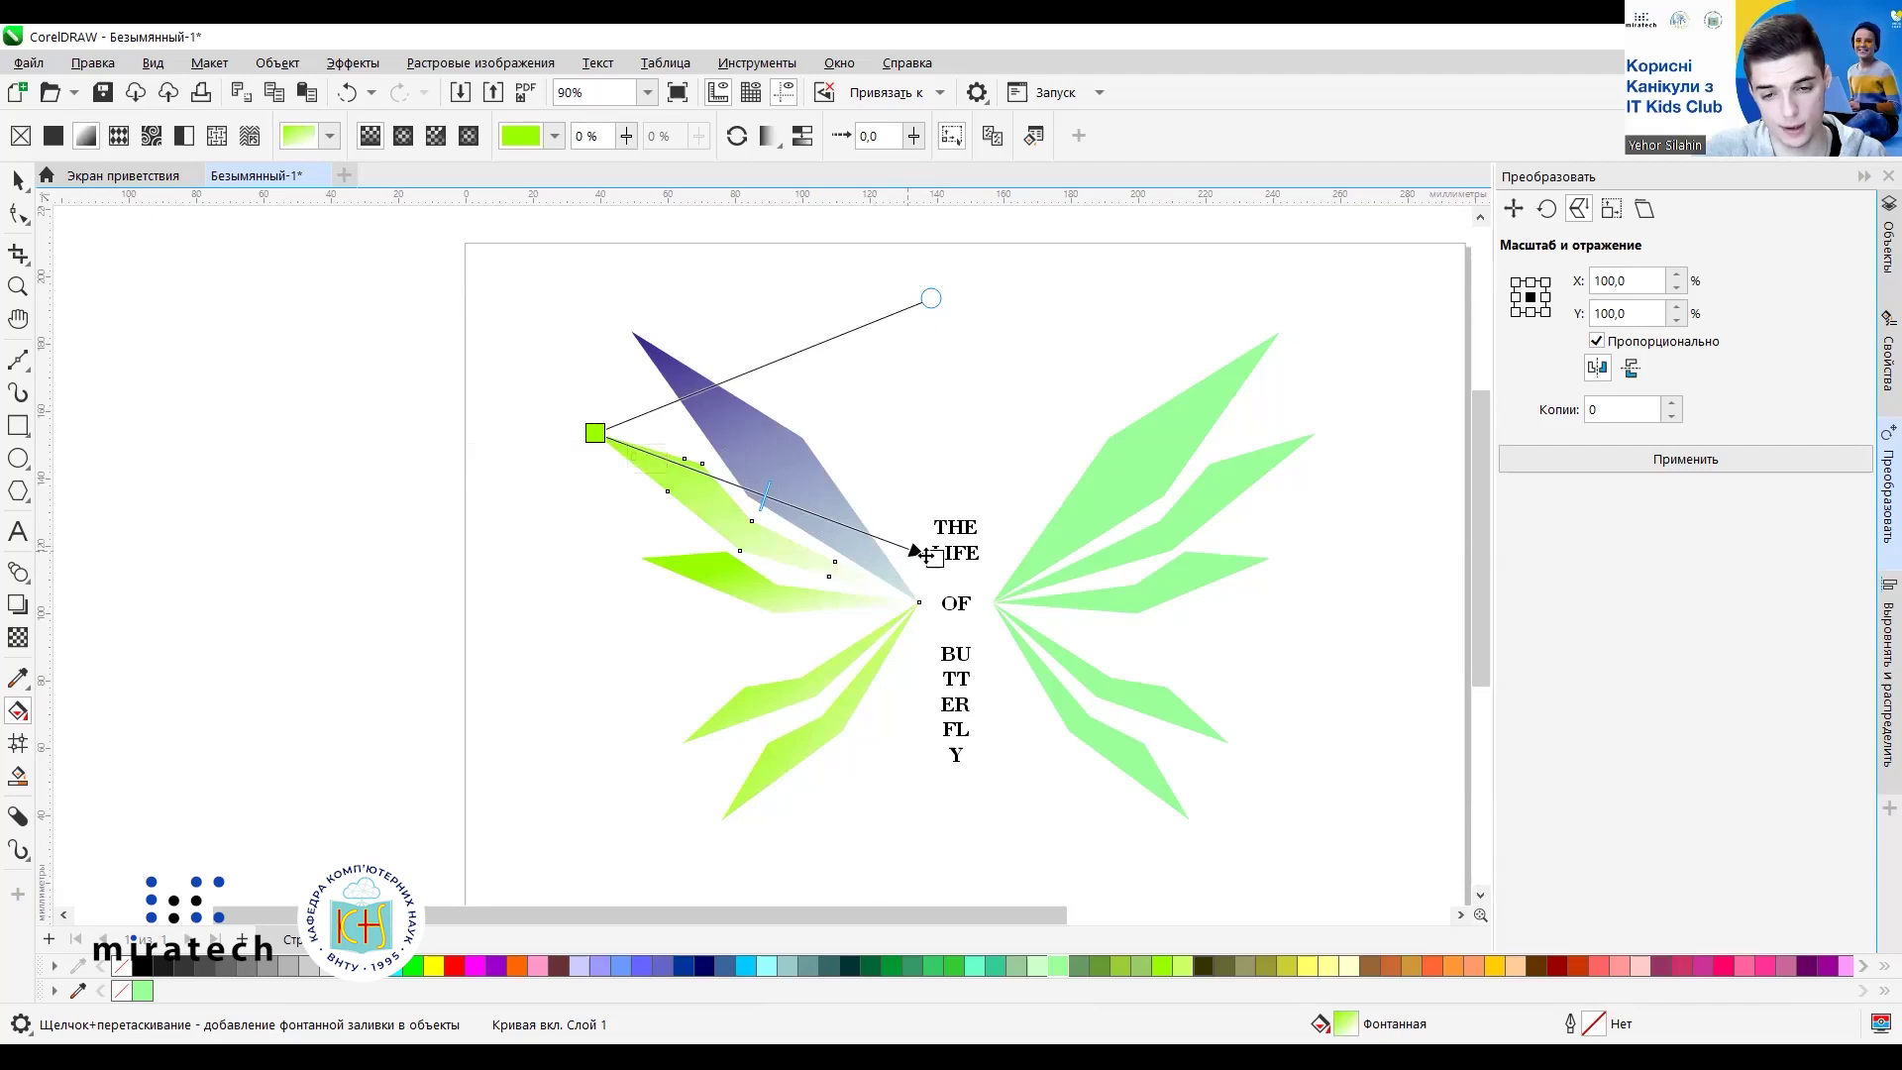
pyautogui.moveTo(935, 558); pyautogui.dragTo(921, 601)
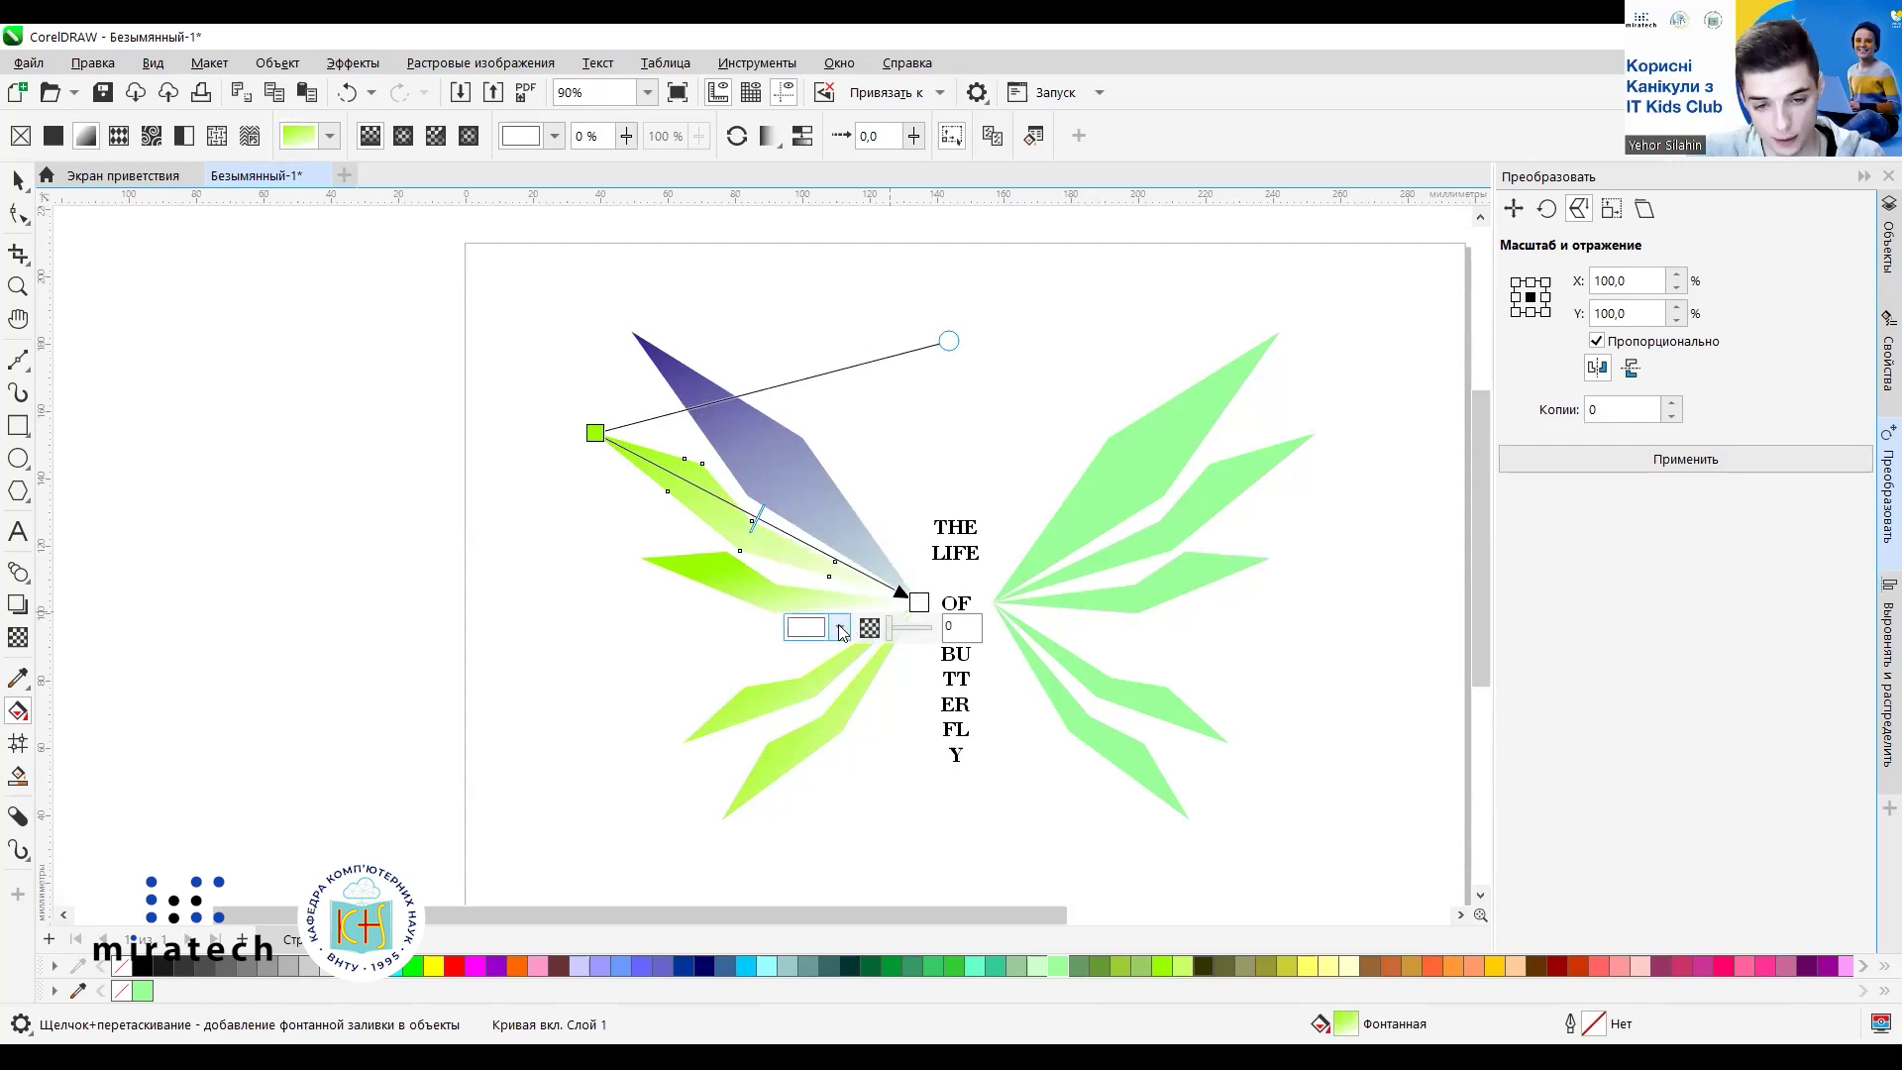
# Set the end node colour of the second left leaf's gradient to very dark violet #26154D.
pyautogui.click(840, 629)
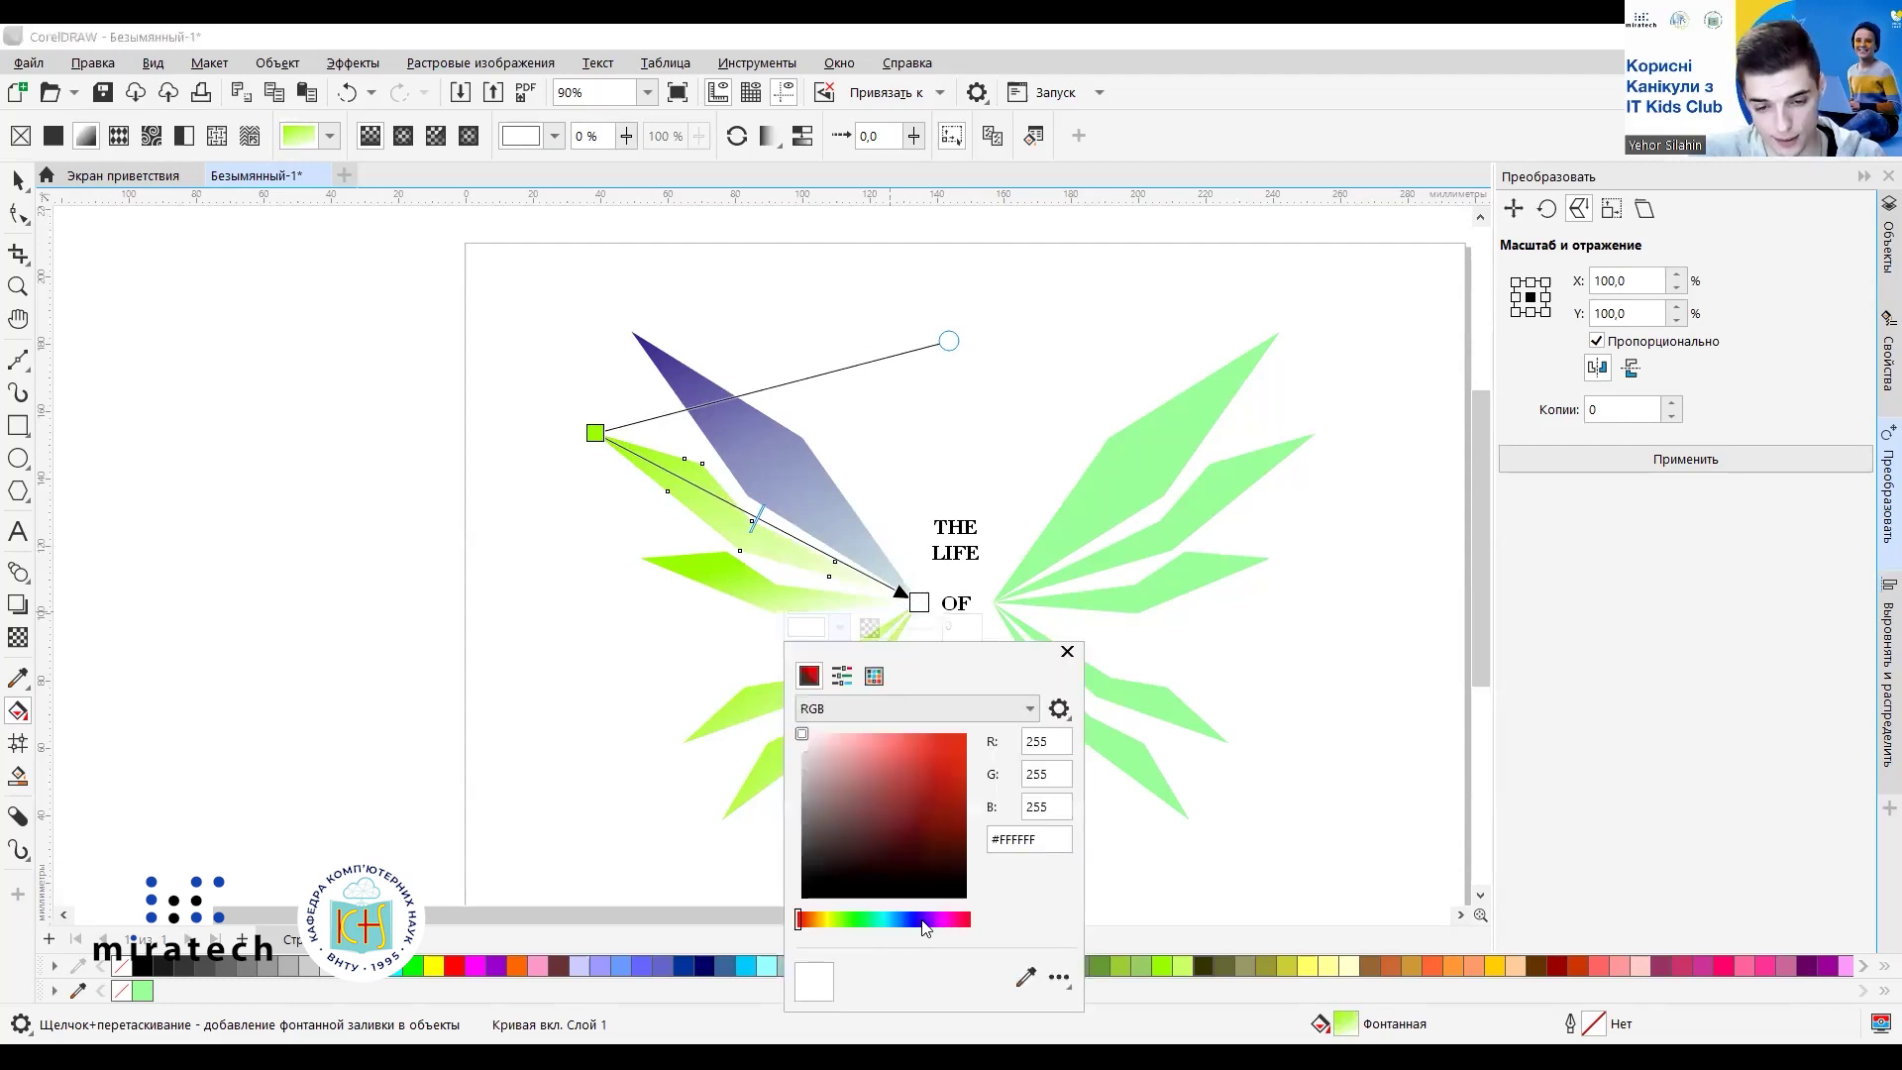
pyautogui.click(923, 921)
pyautogui.click(919, 849)
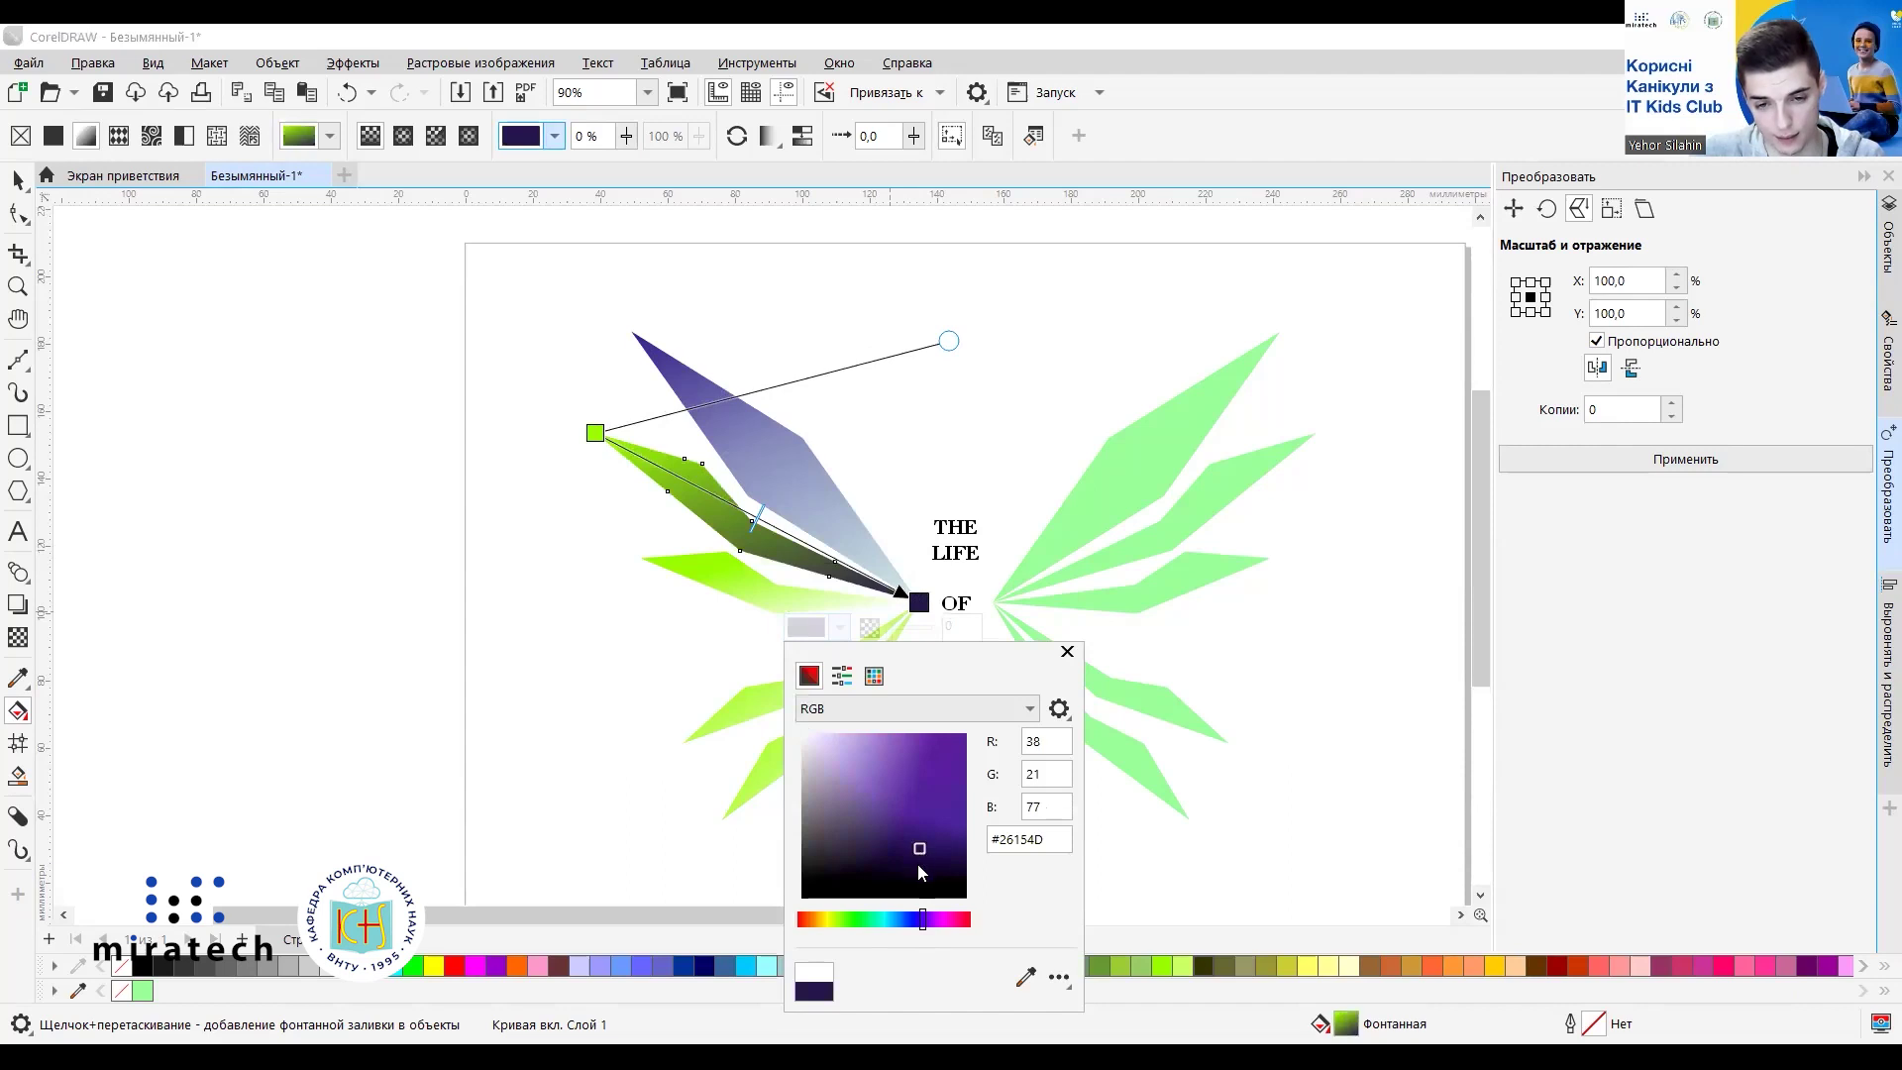
# Set the starting node colour of the second left leaf's gradient to violet #6C3DA1 and close the colour picker.
pyautogui.click(592, 433)
pyautogui.click(594, 433)
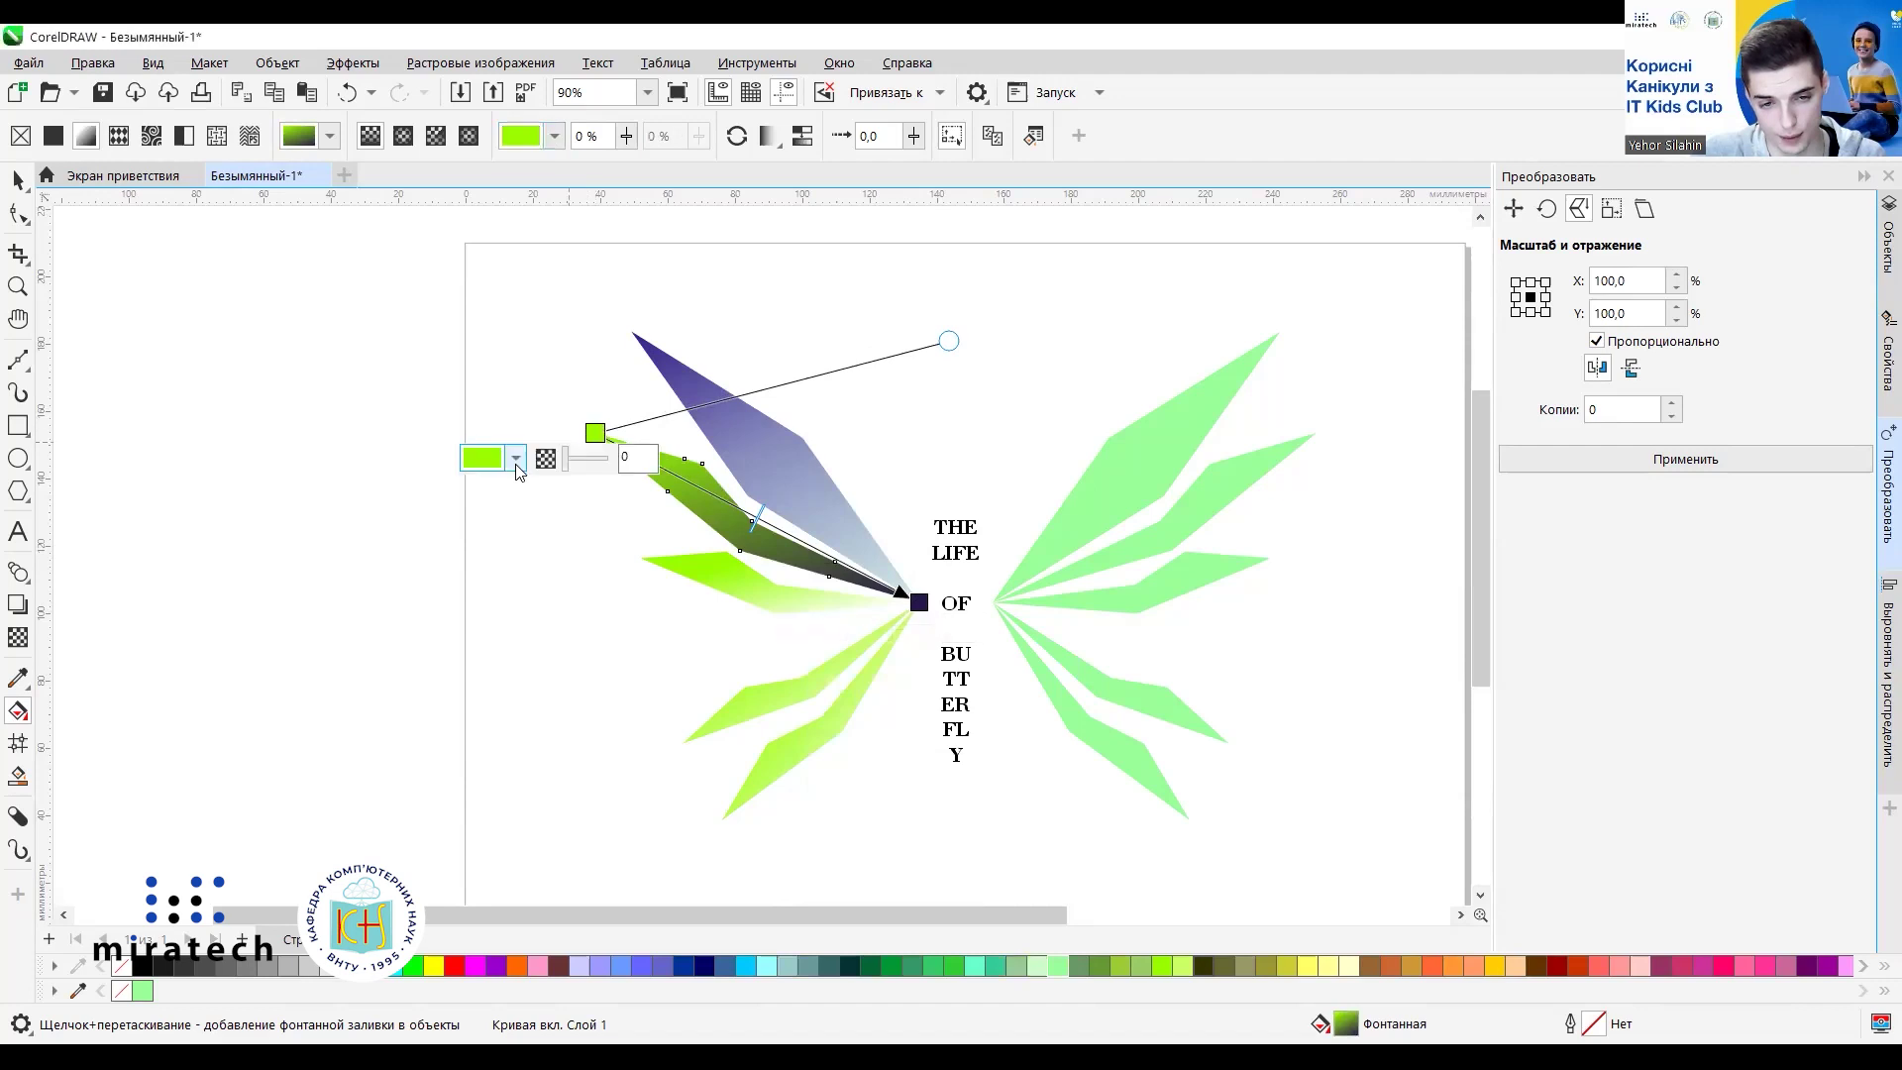
pyautogui.click(516, 459)
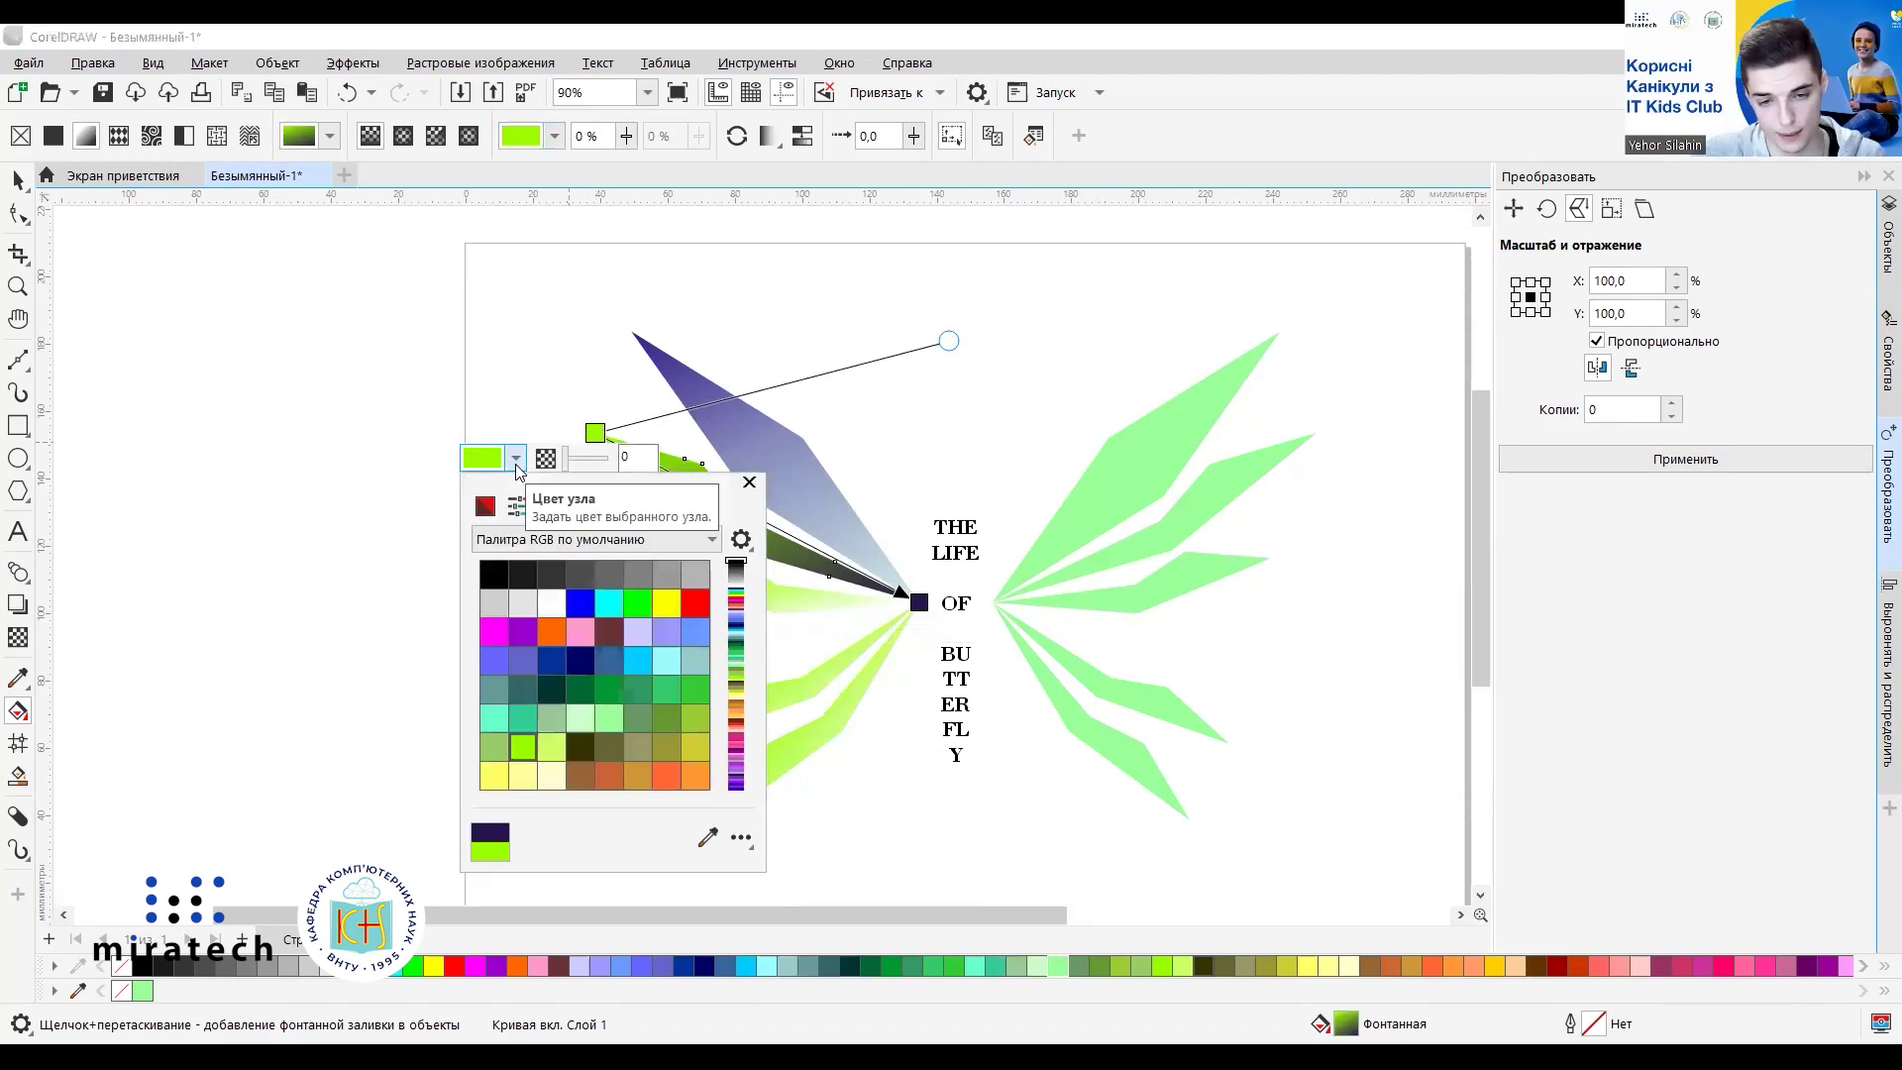
pyautogui.click(485, 508)
pyautogui.click(593, 753)
pyautogui.click(598, 753)
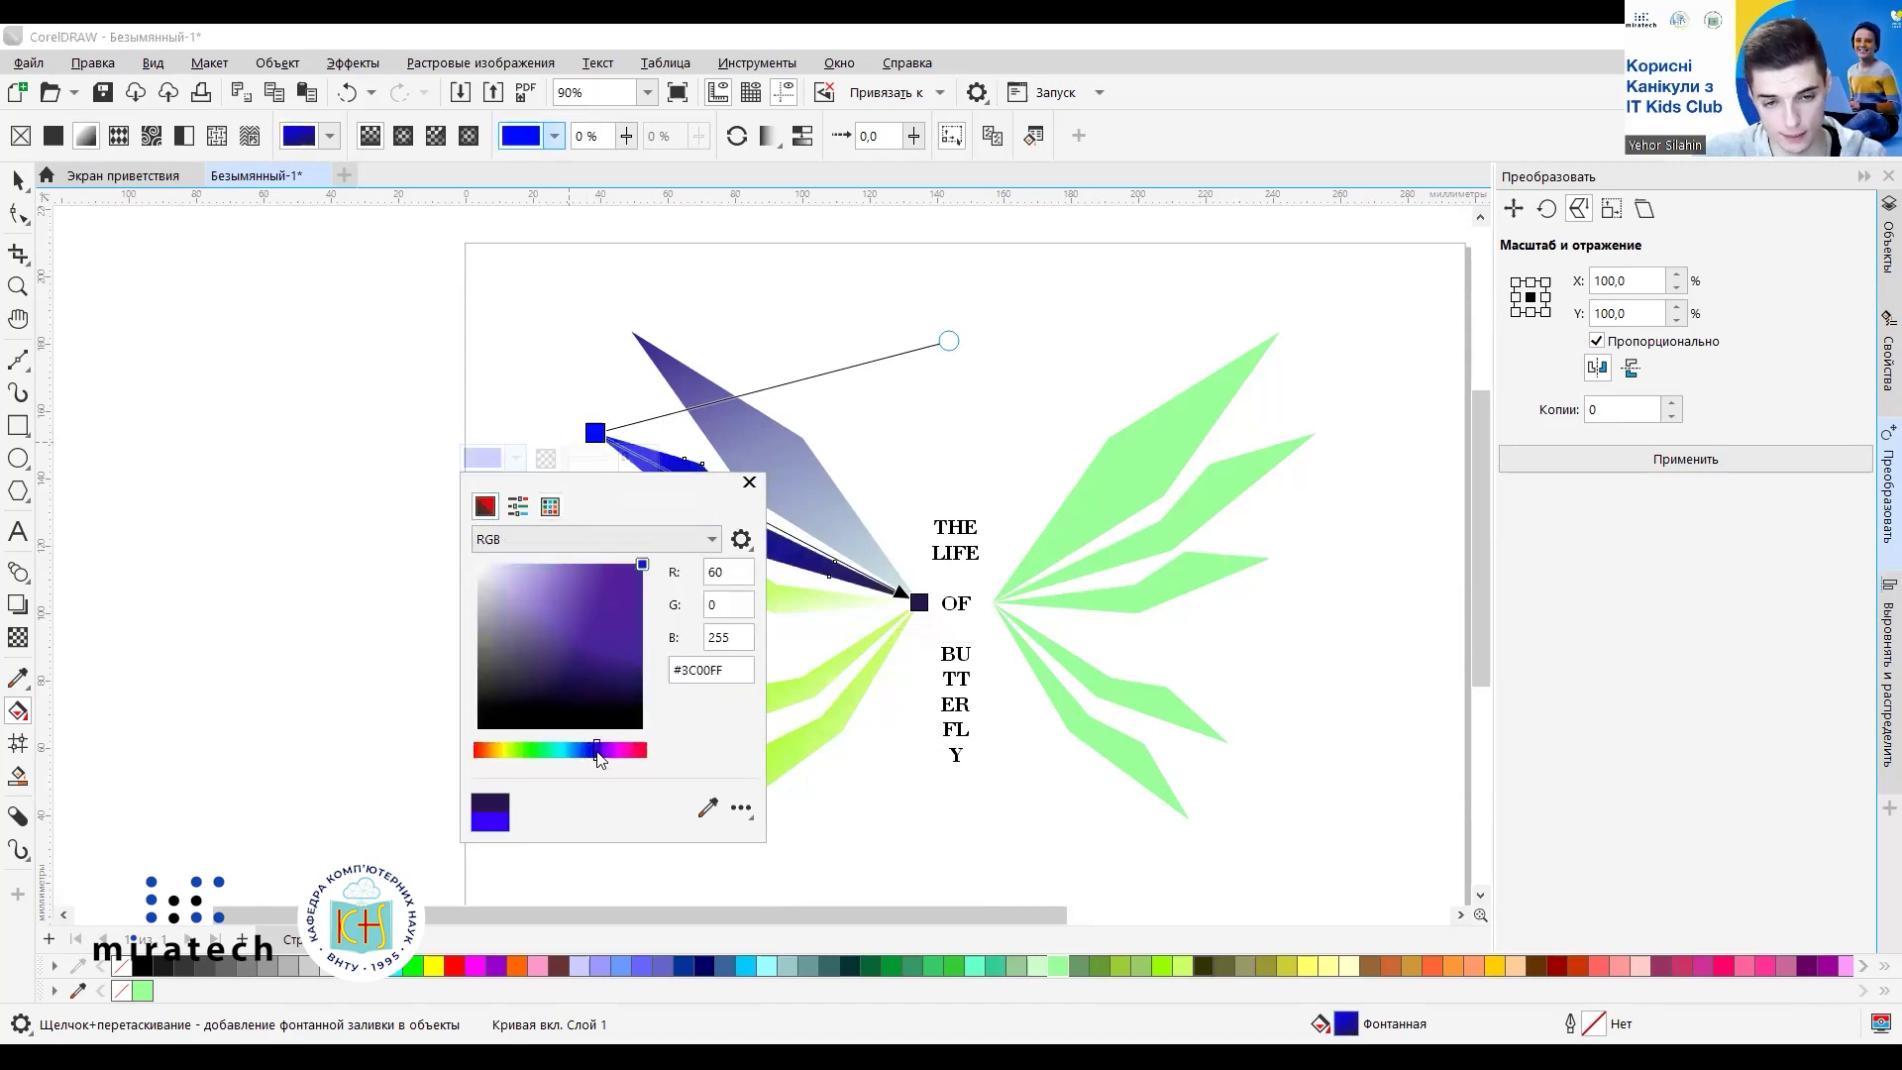
pyautogui.click(586, 639)
pyautogui.click(609, 691)
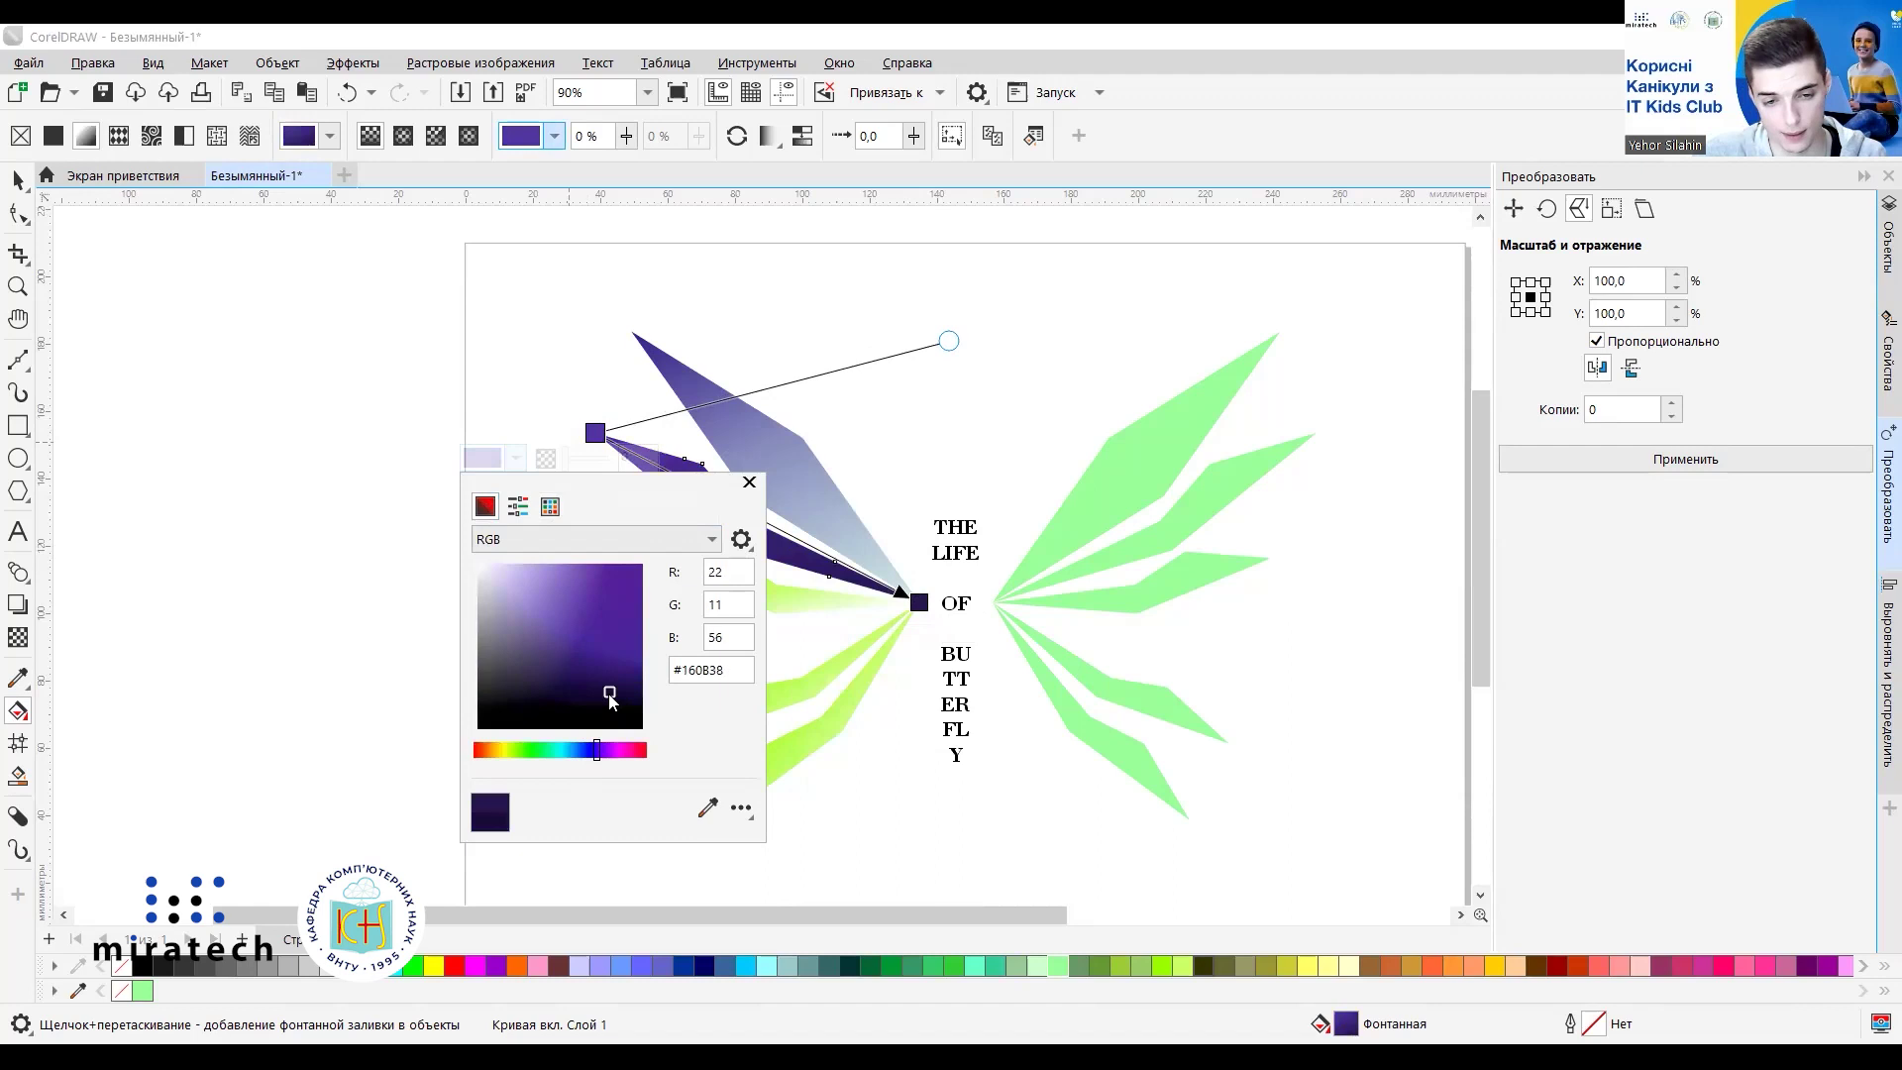
pyautogui.click(603, 750)
pyautogui.click(579, 626)
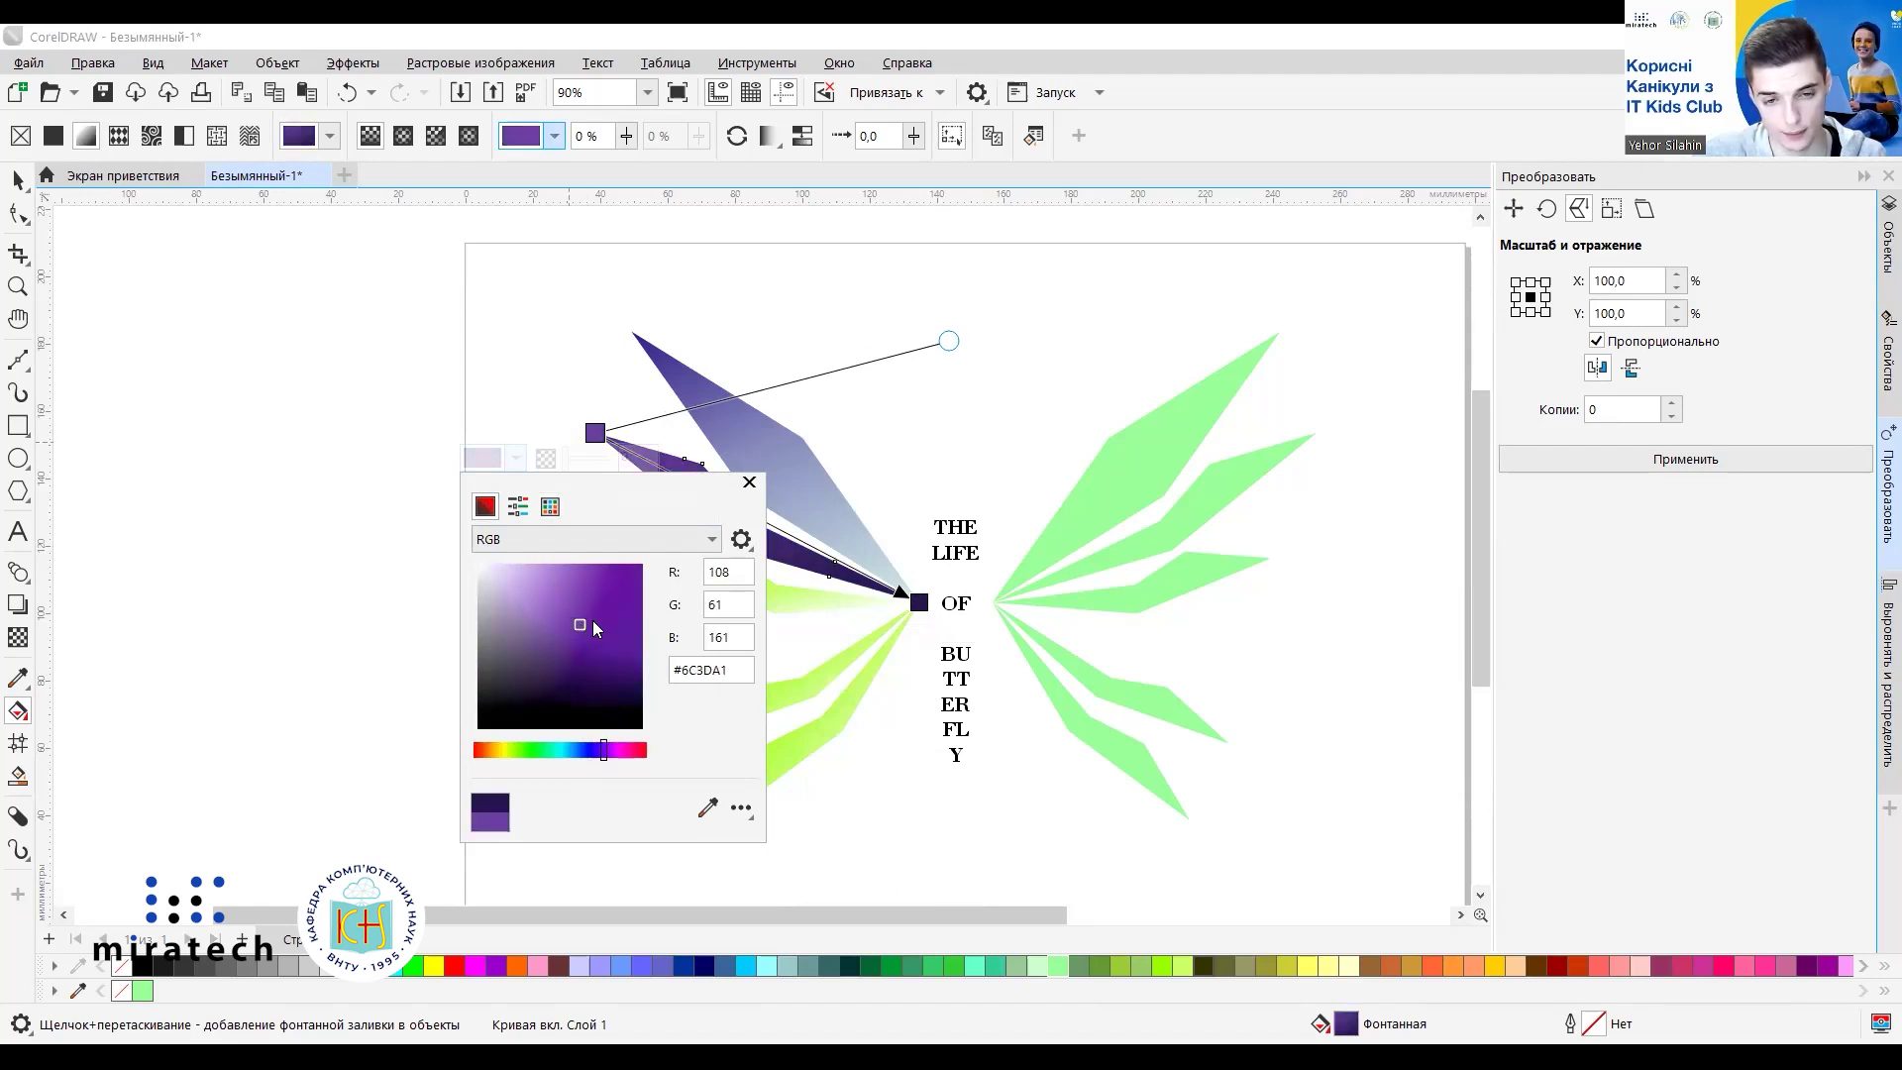
pyautogui.click(551, 392)
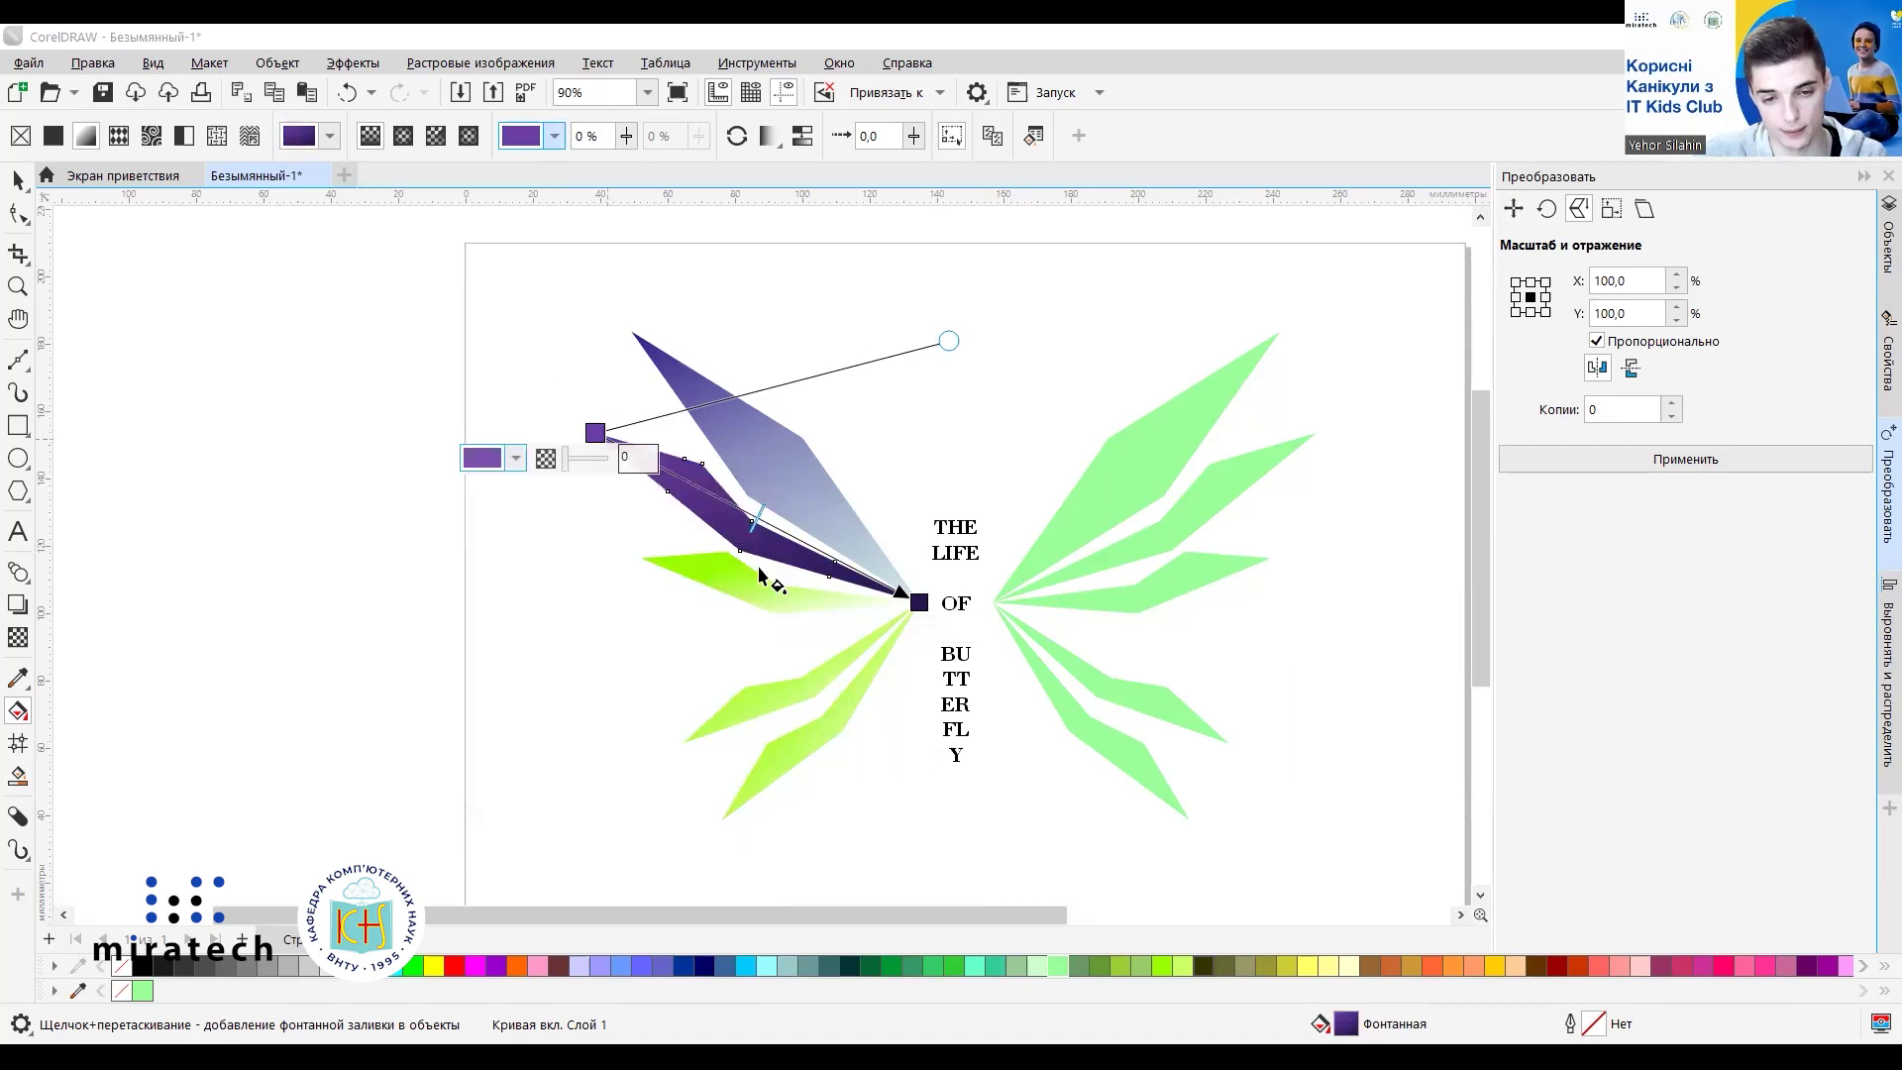
# Set the end node colour of the second left leaf's gradient to pale lavender #C6B7E8 and close the colour picker.
pyautogui.click(919, 603)
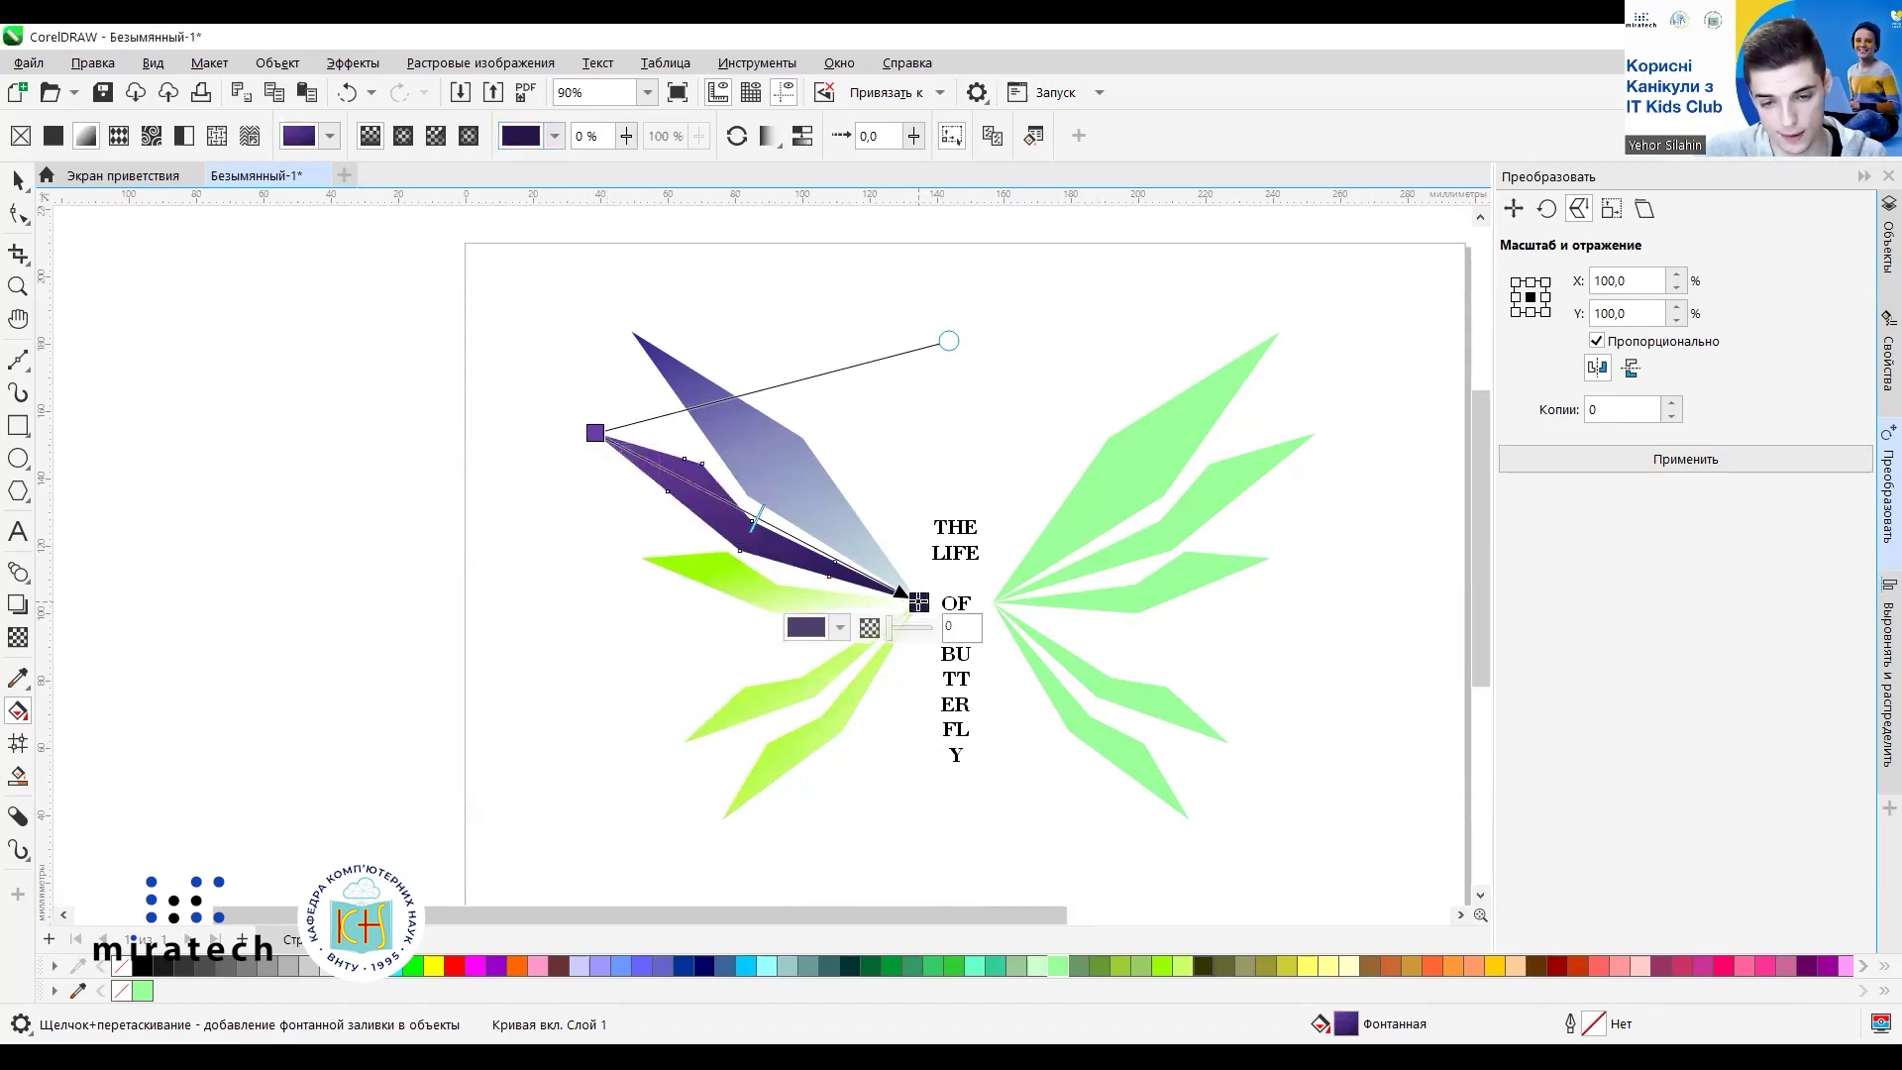
pyautogui.click(840, 629)
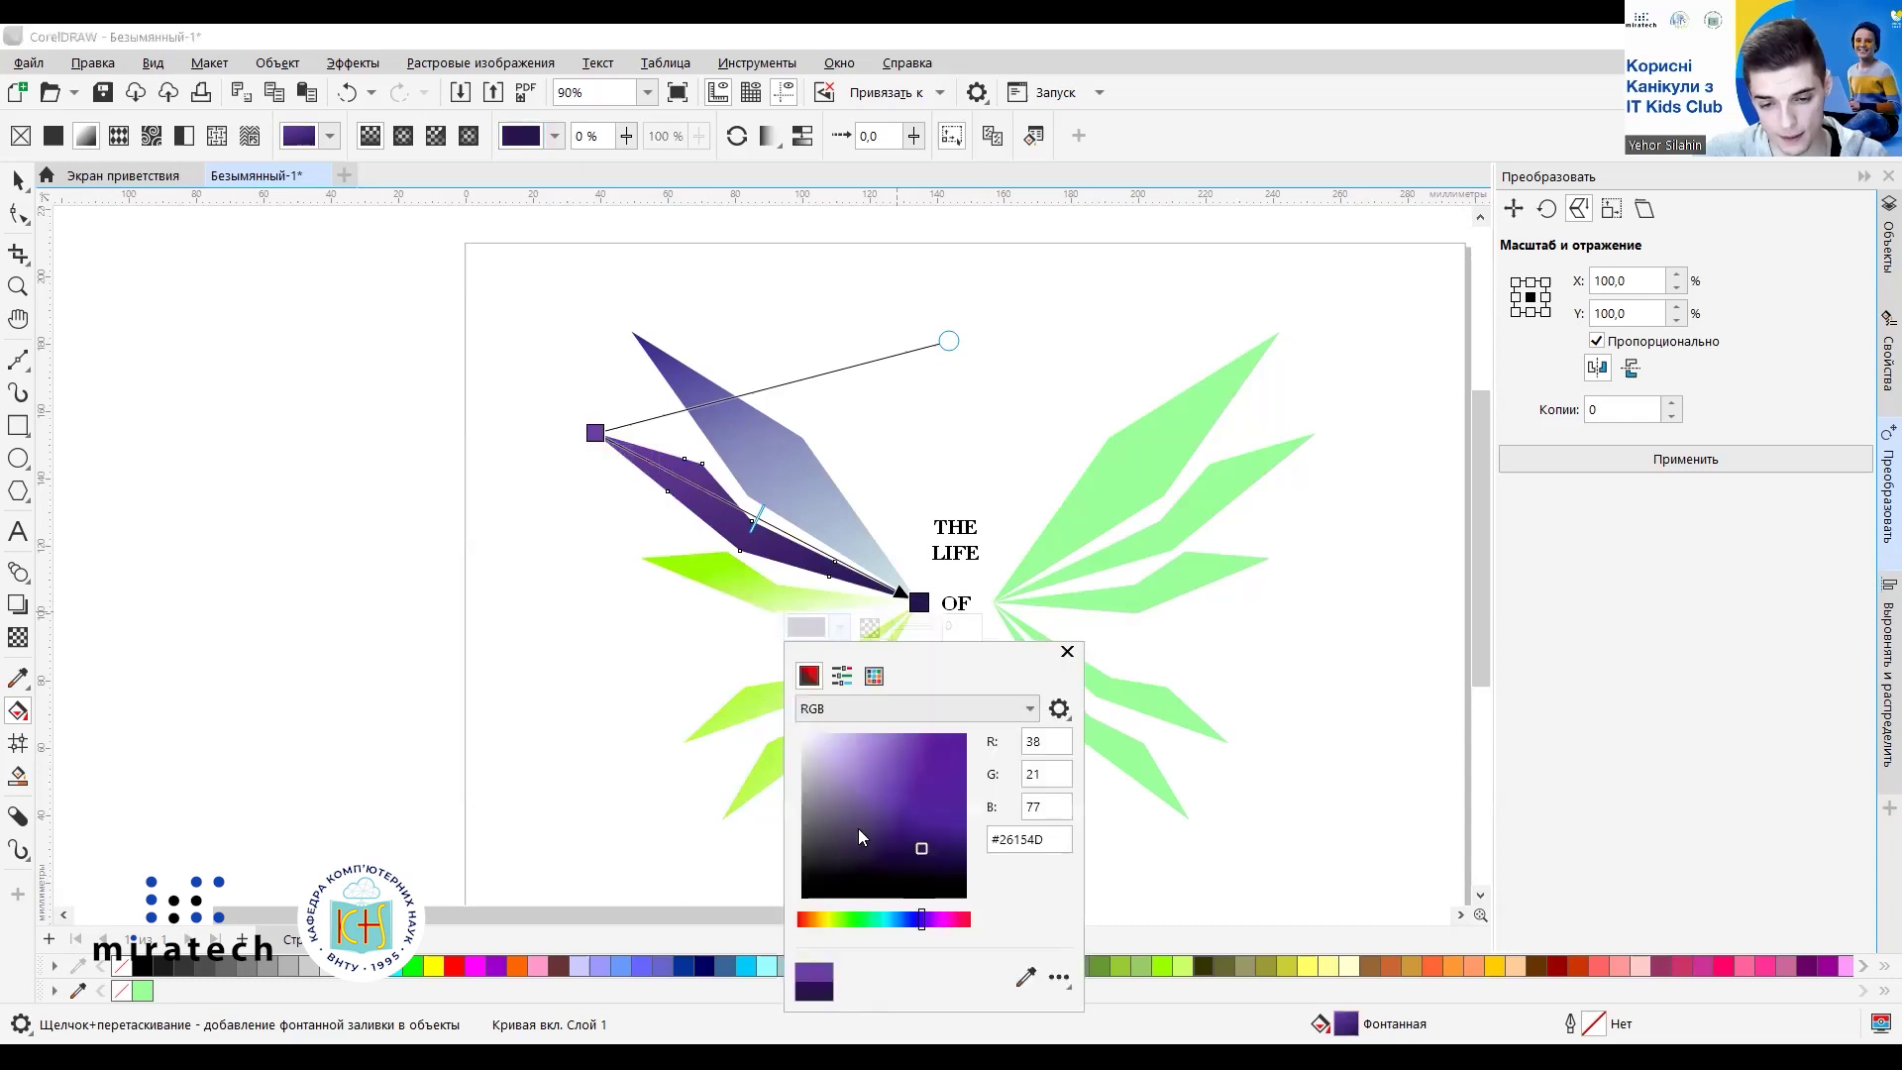
pyautogui.click(853, 746)
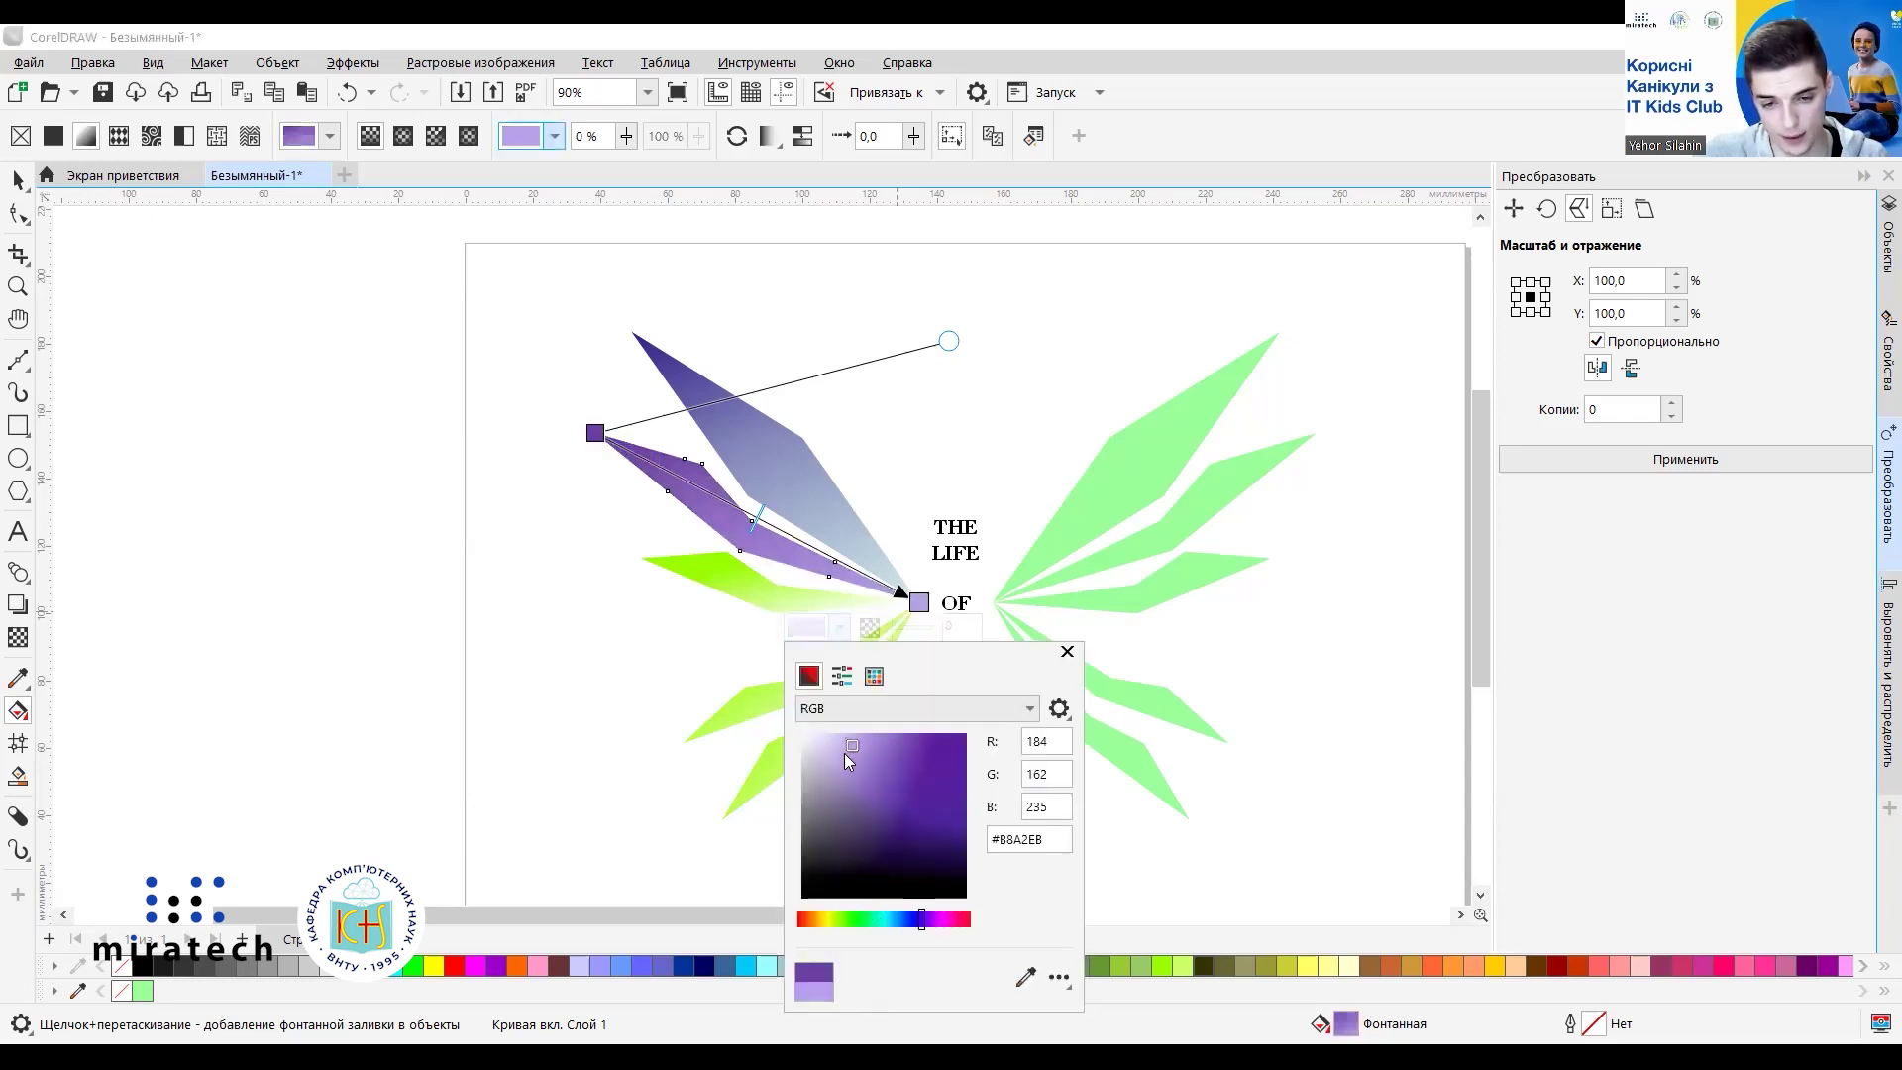
pyautogui.click(834, 743)
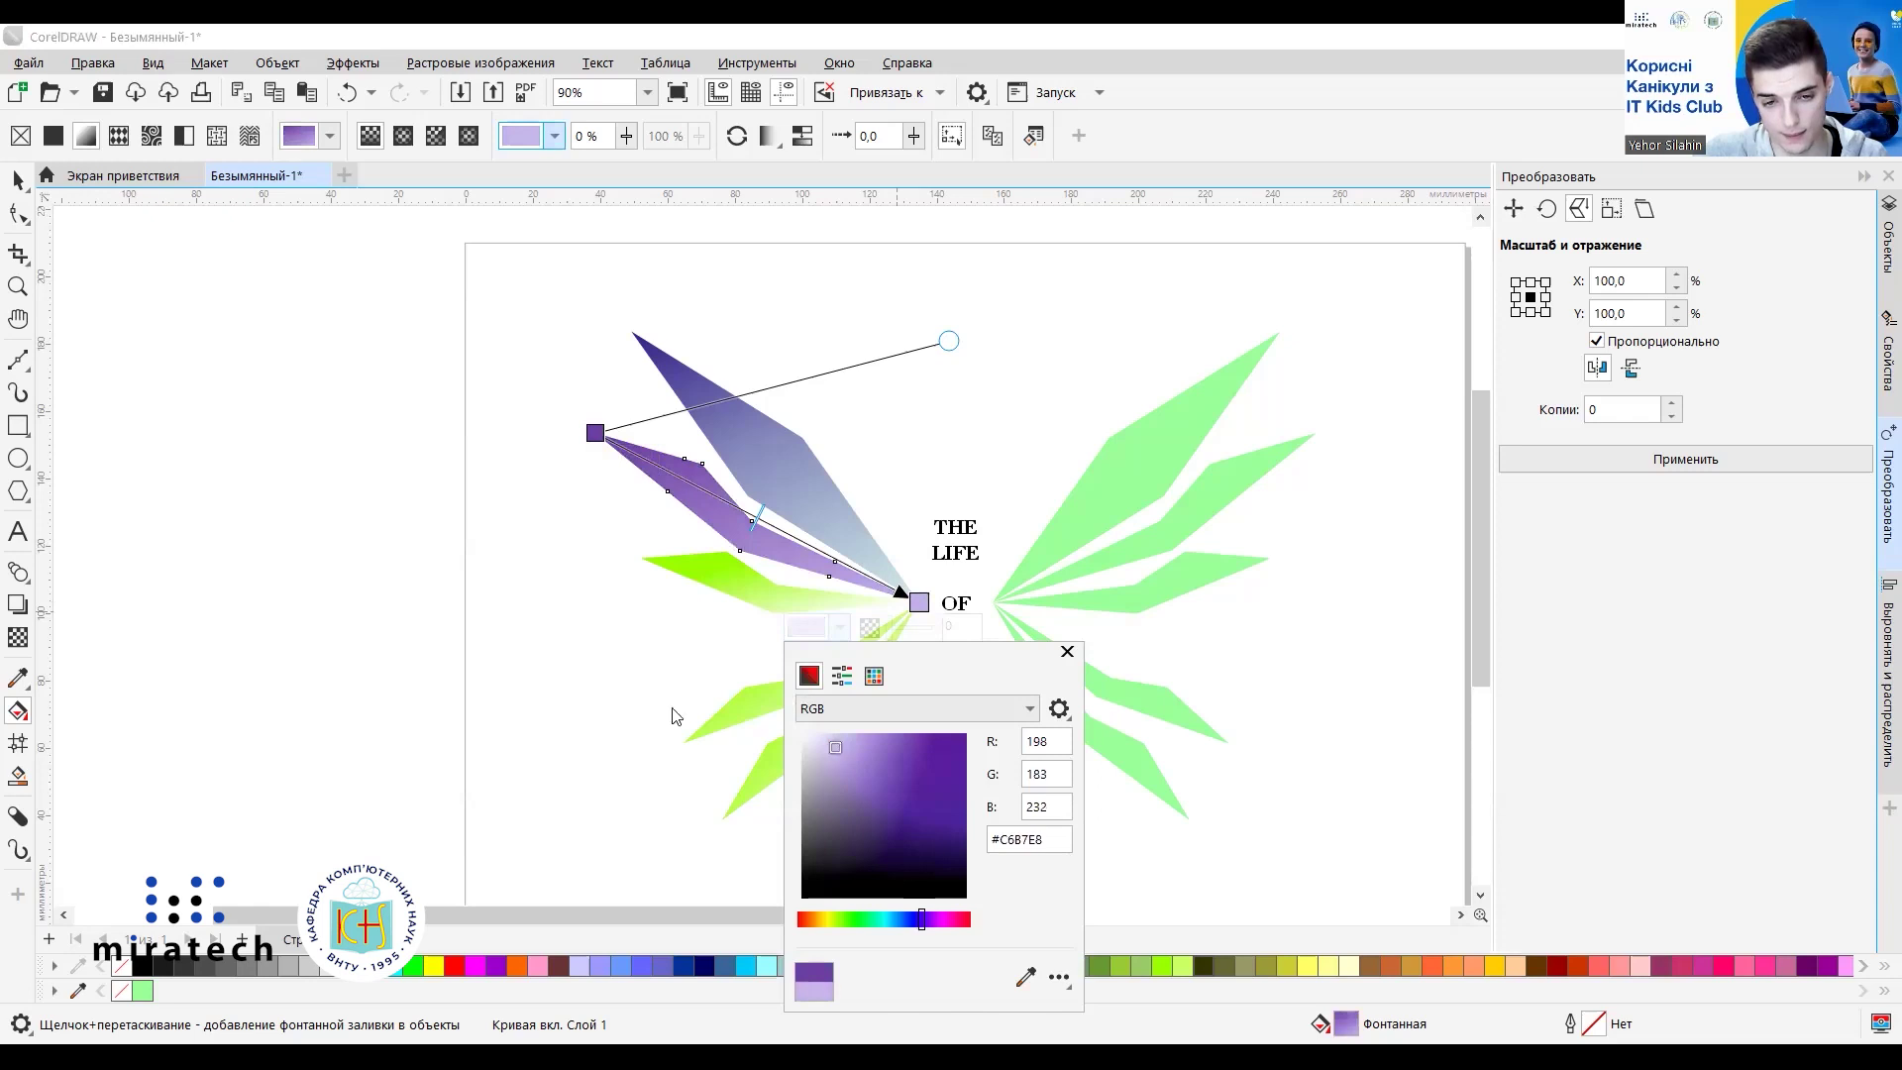
pyautogui.click(561, 684)
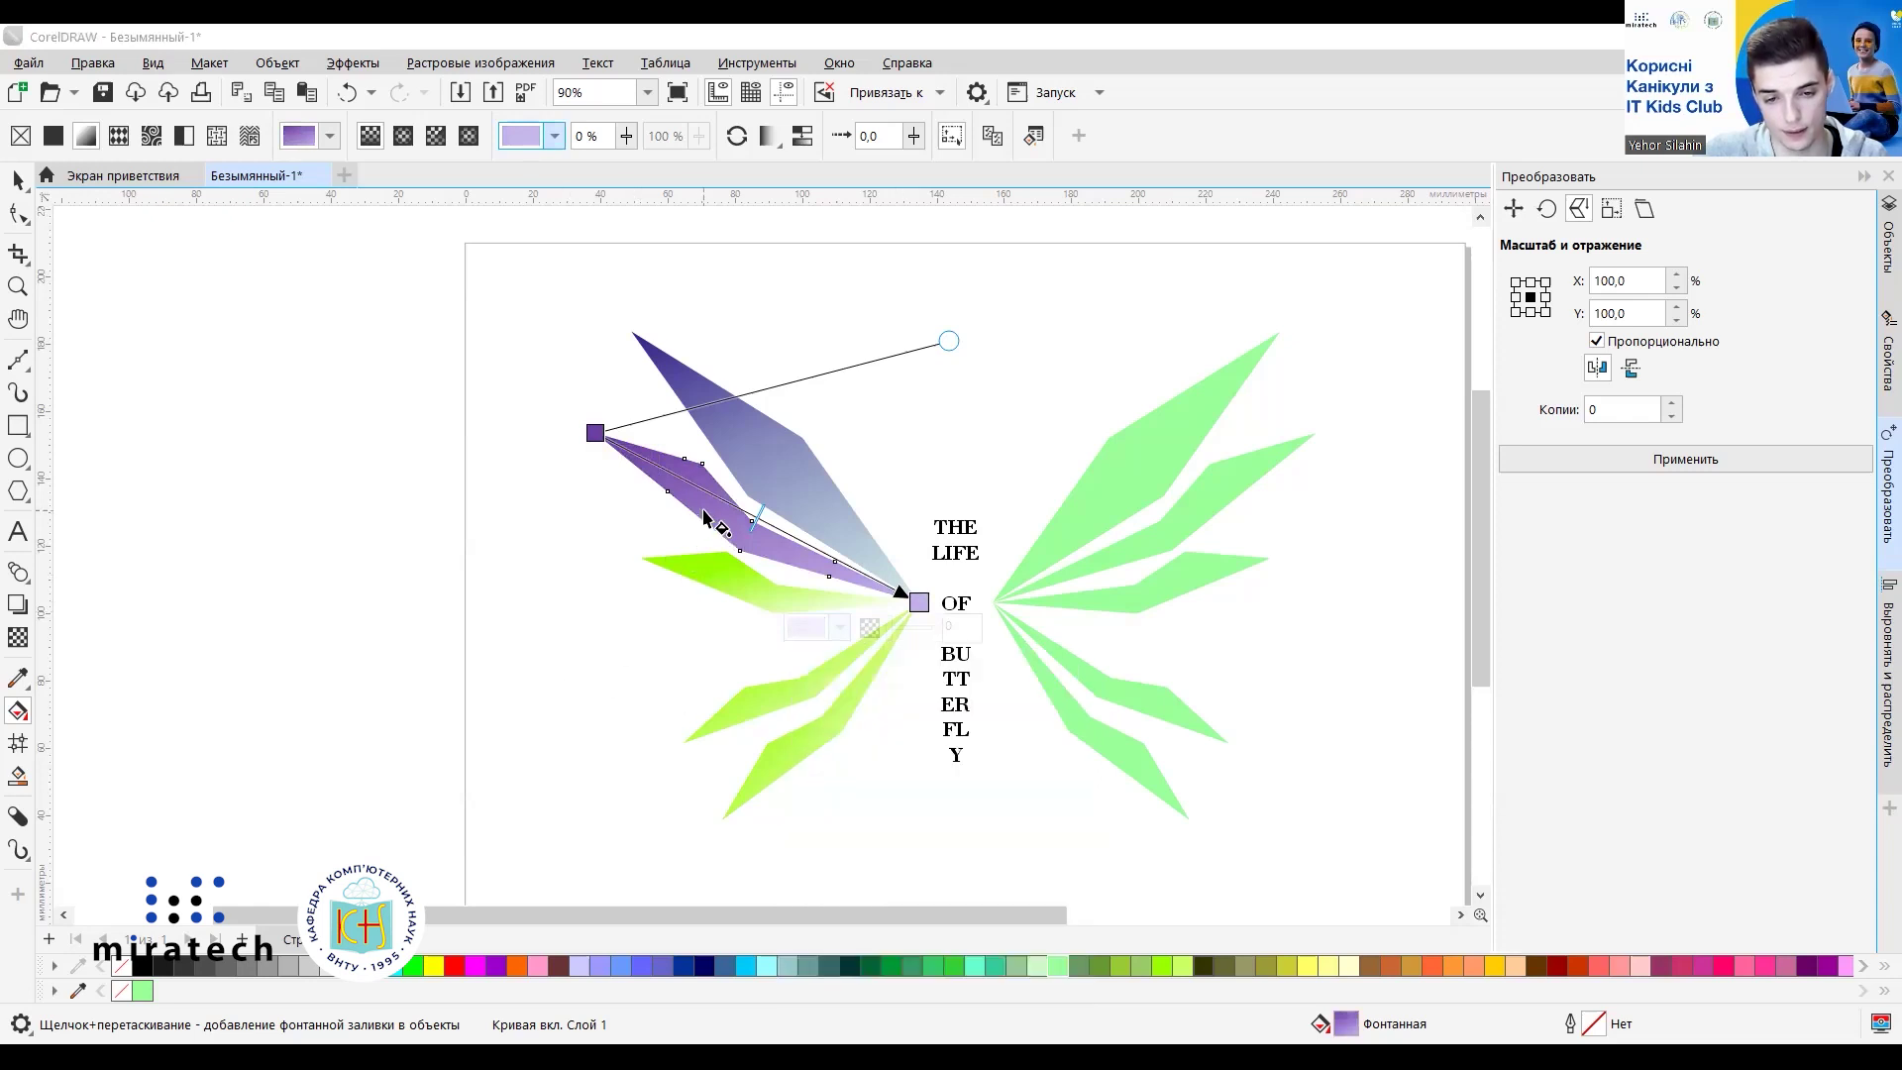
pyautogui.click(730, 535)
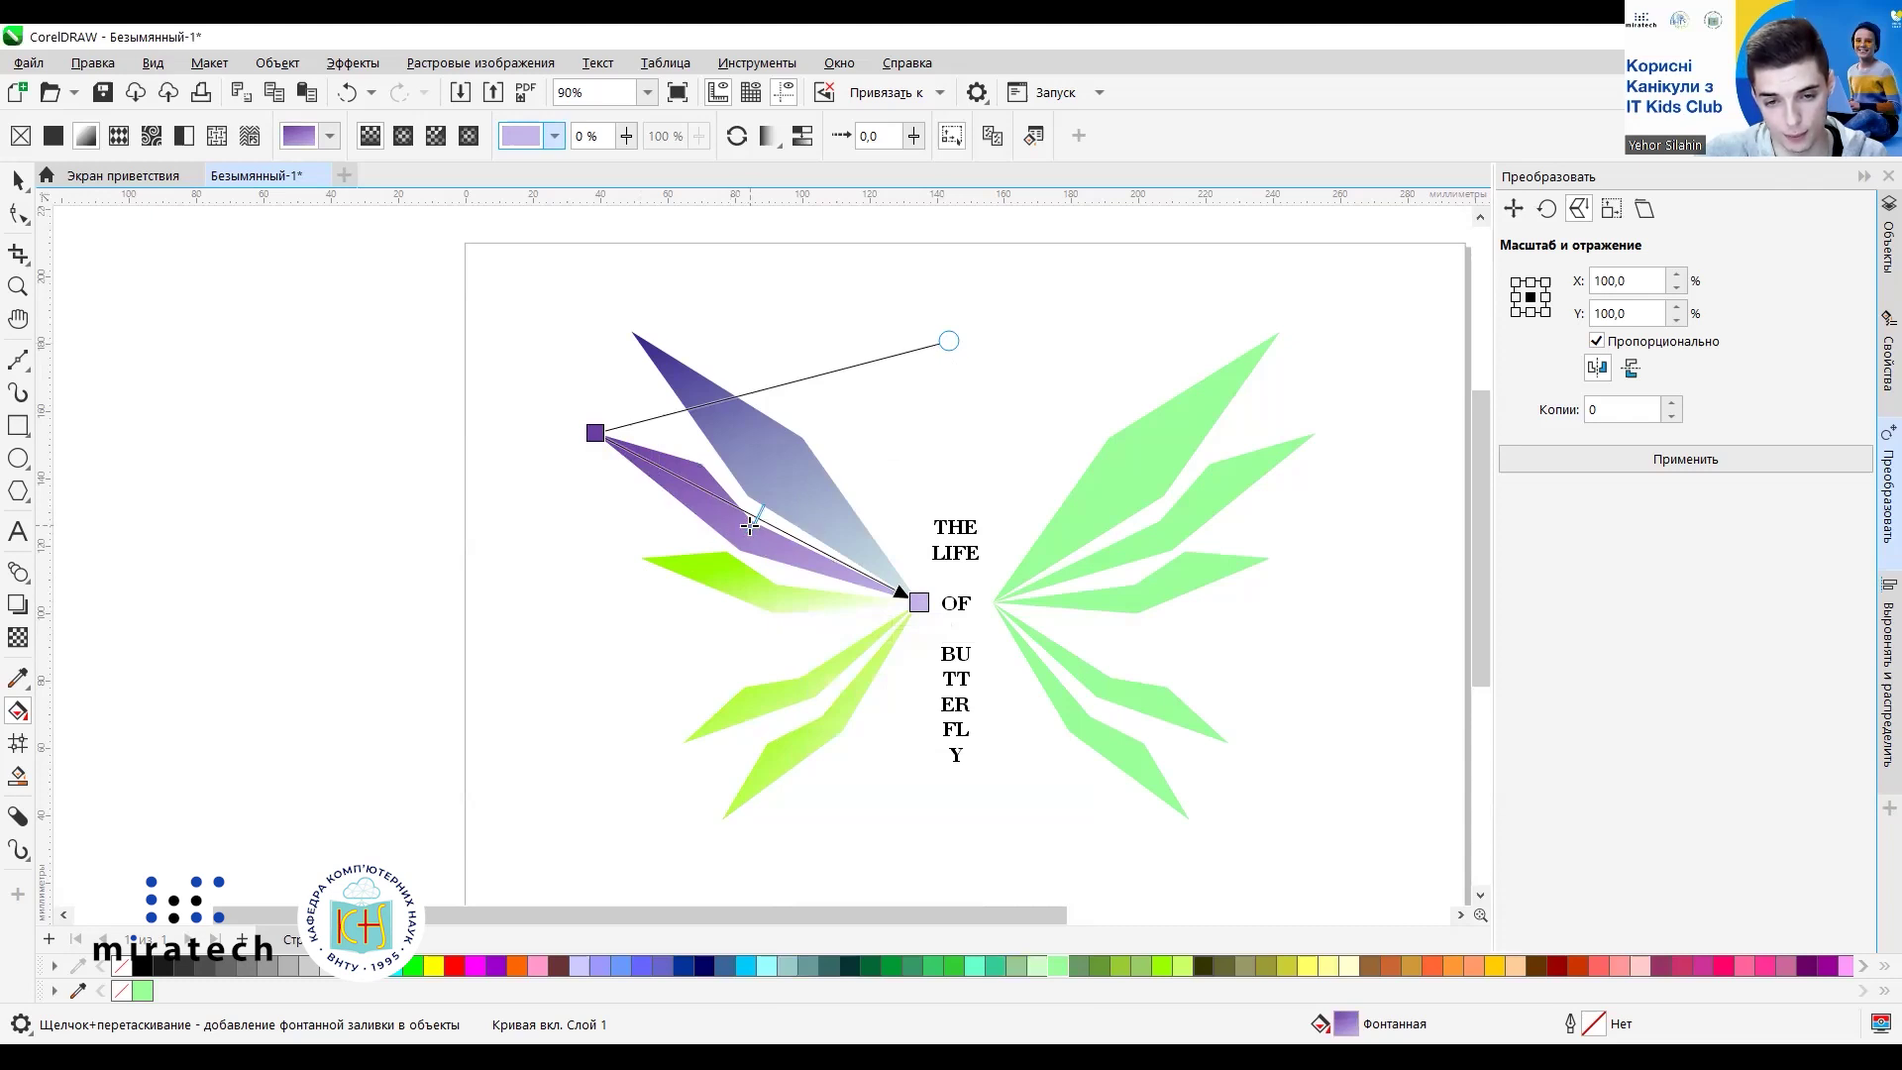
# Shift the midpoint of the purple feather's gradient toward its outer tip and deselect the feather.
pyautogui.click(705, 498)
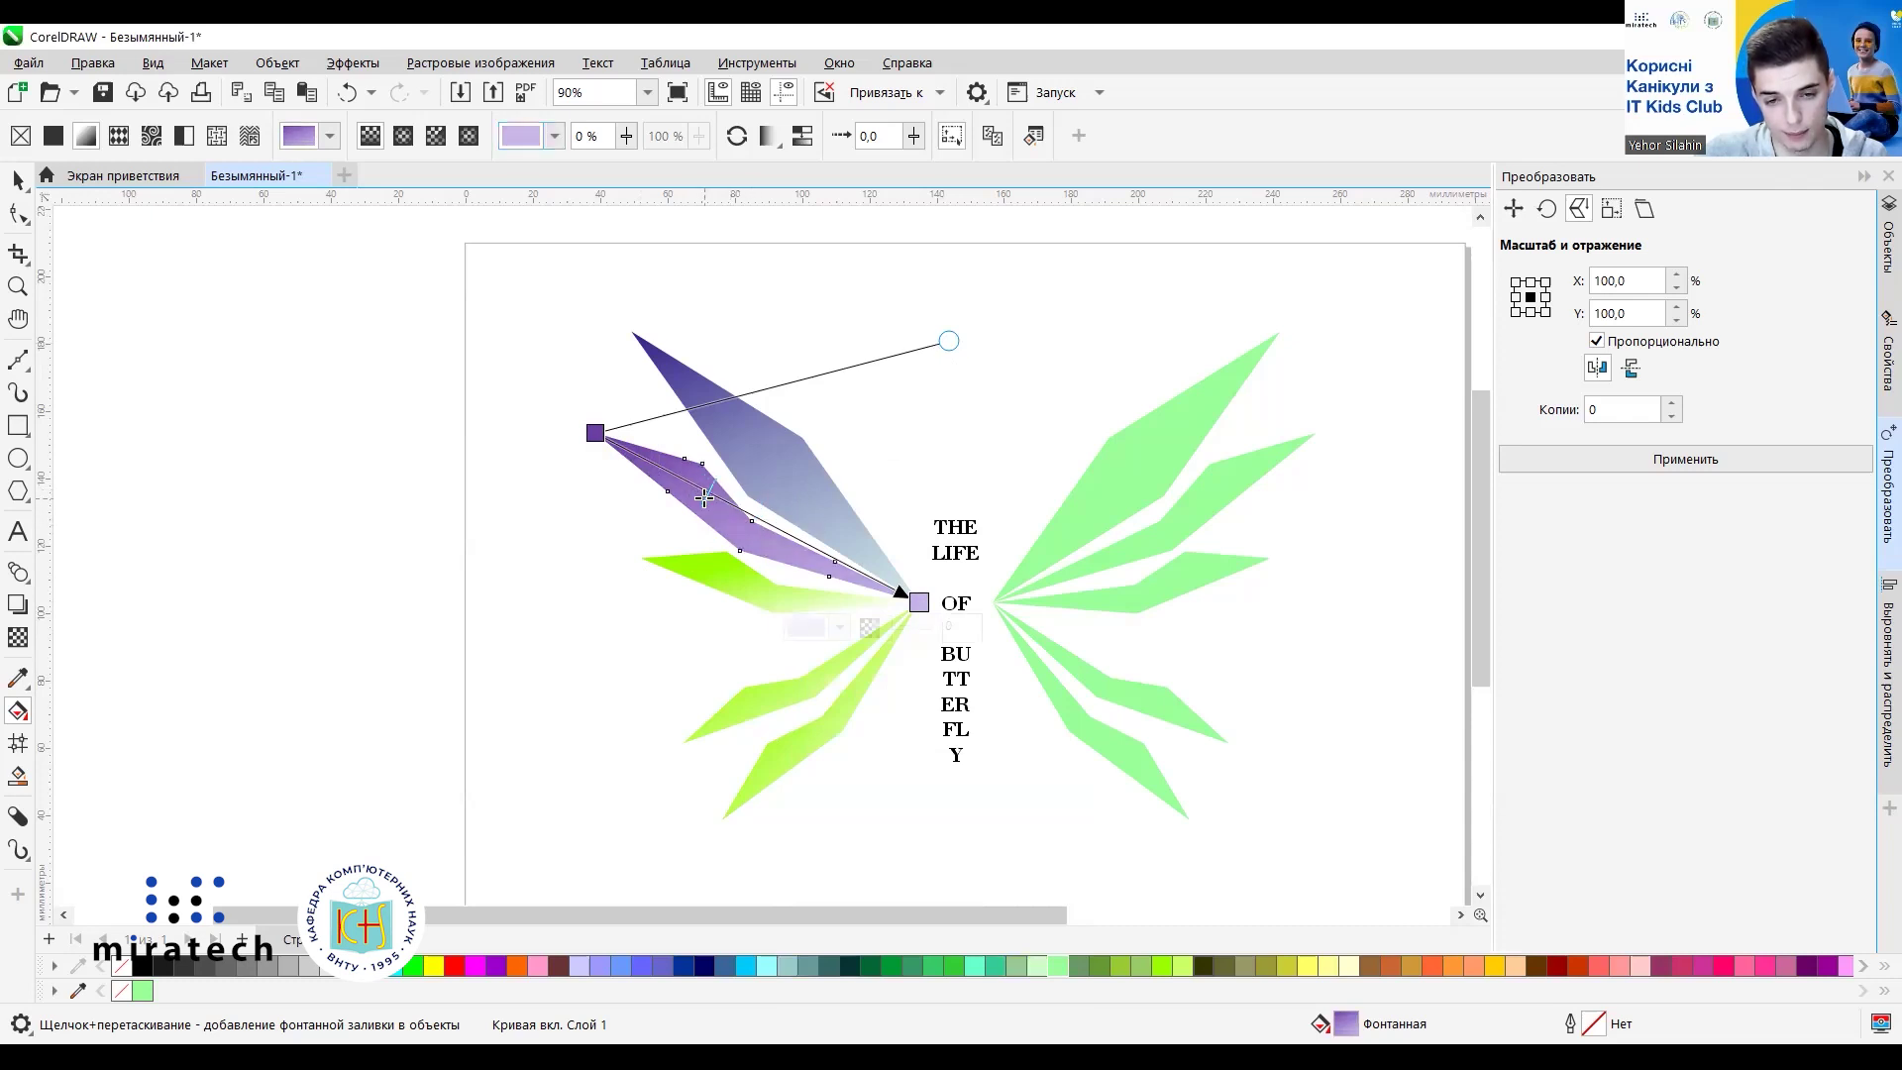
pyautogui.moveTo(704, 499); pyautogui.dragTo(716, 507)
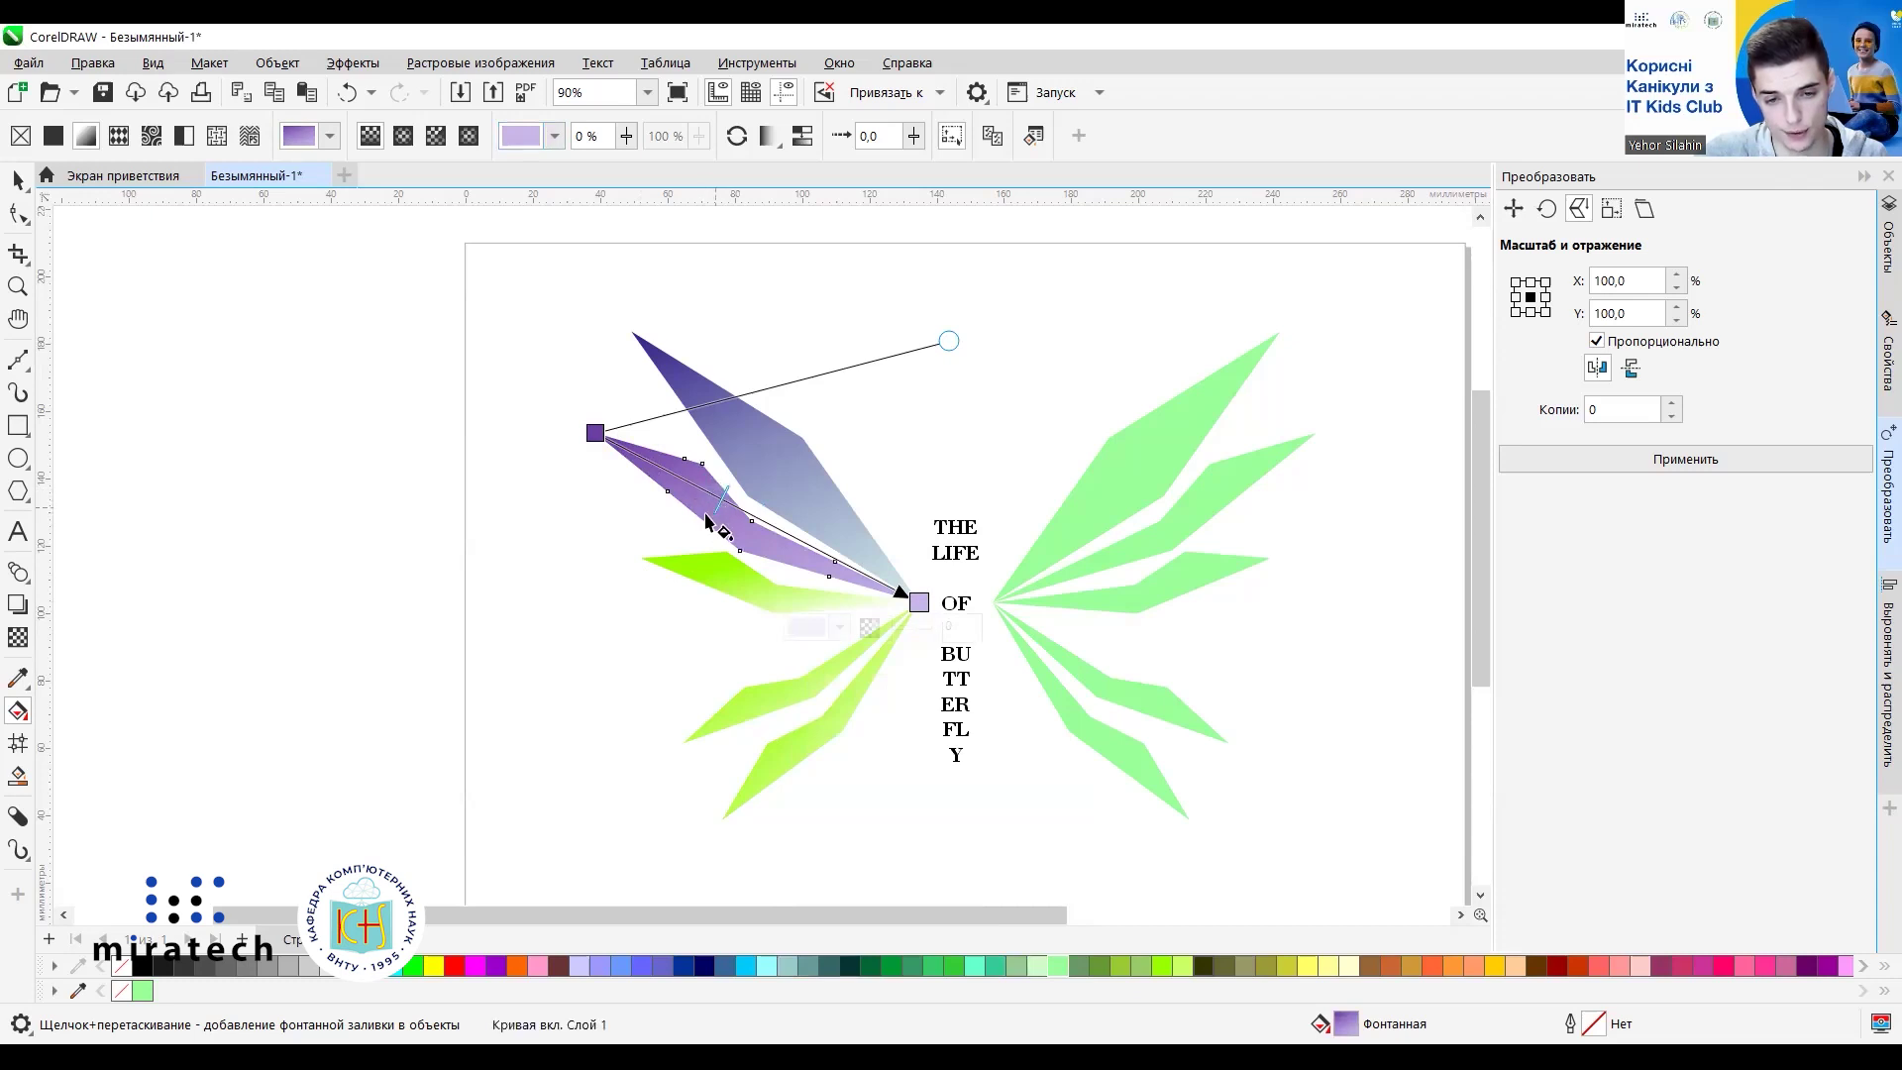
pyautogui.click(580, 567)
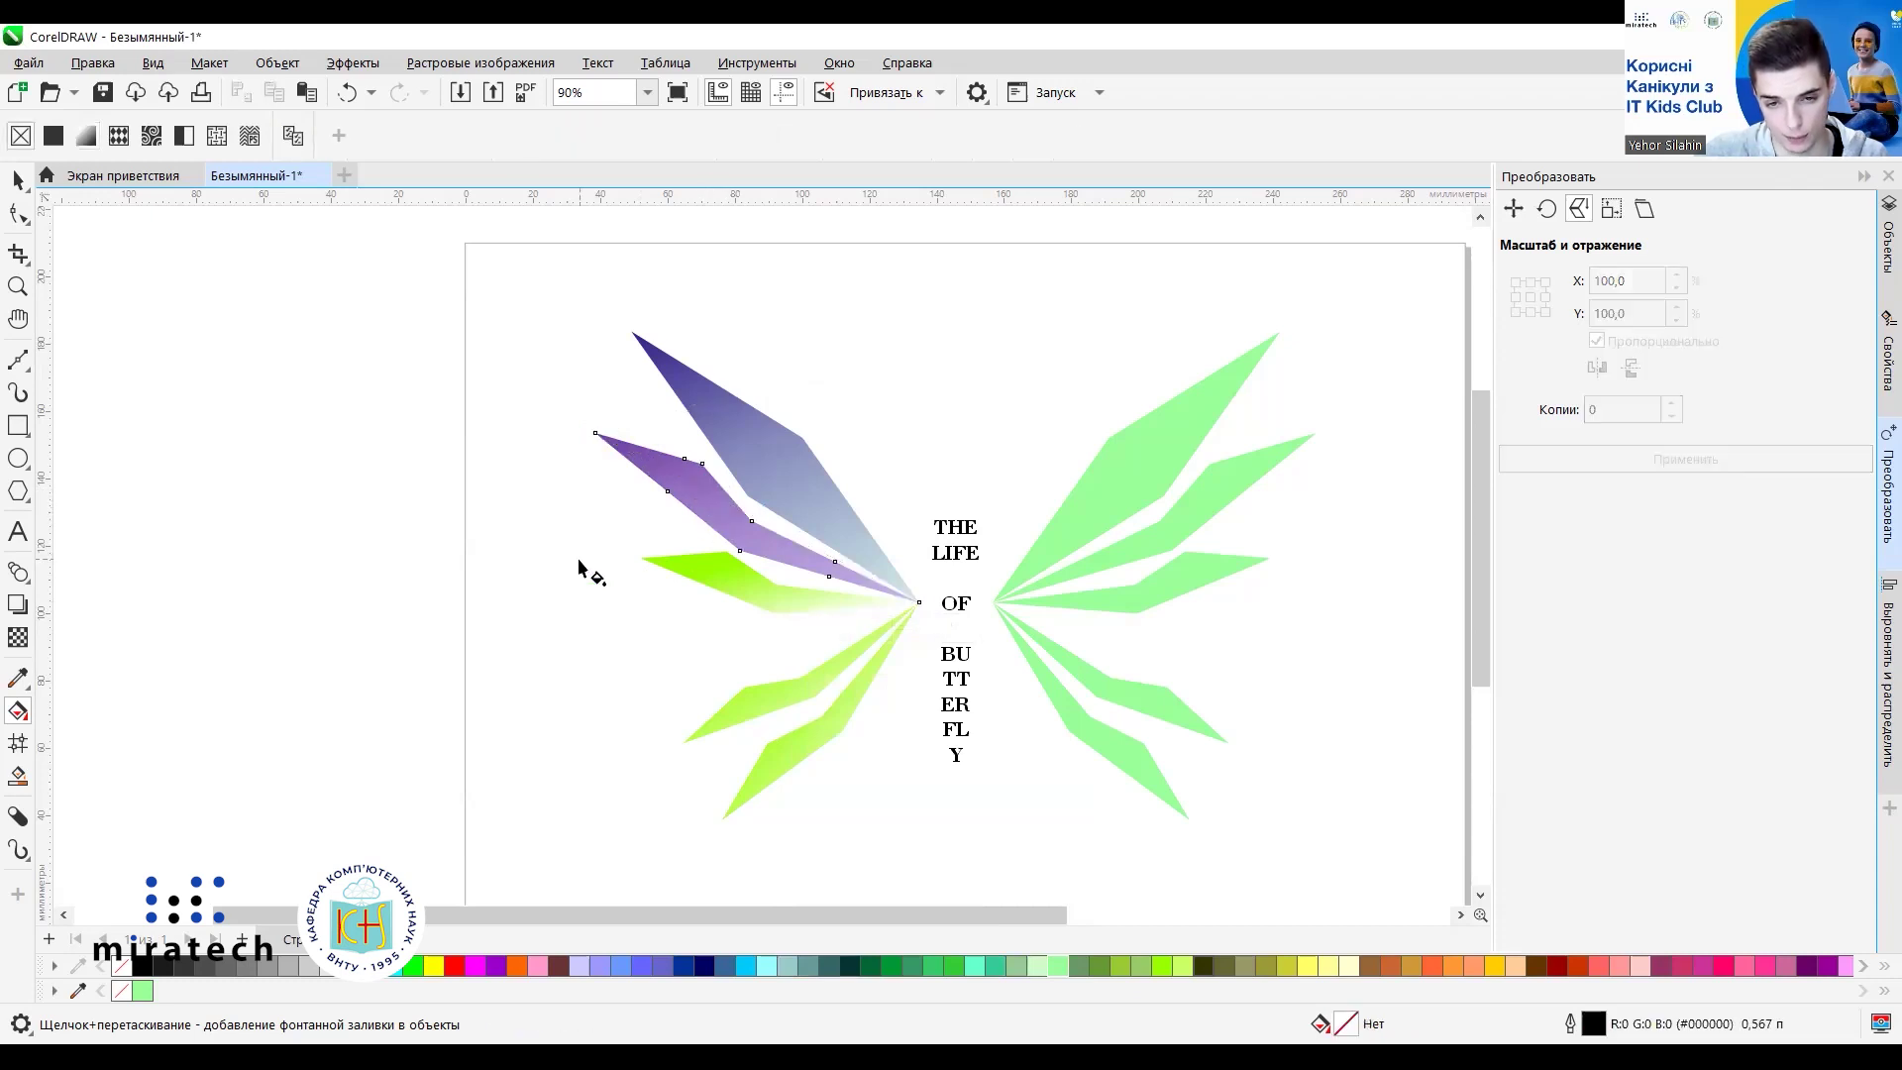
# Align the gradient of the left wing's third feather so it runs from its outer tip to its inner tip.
pyautogui.click(707, 572)
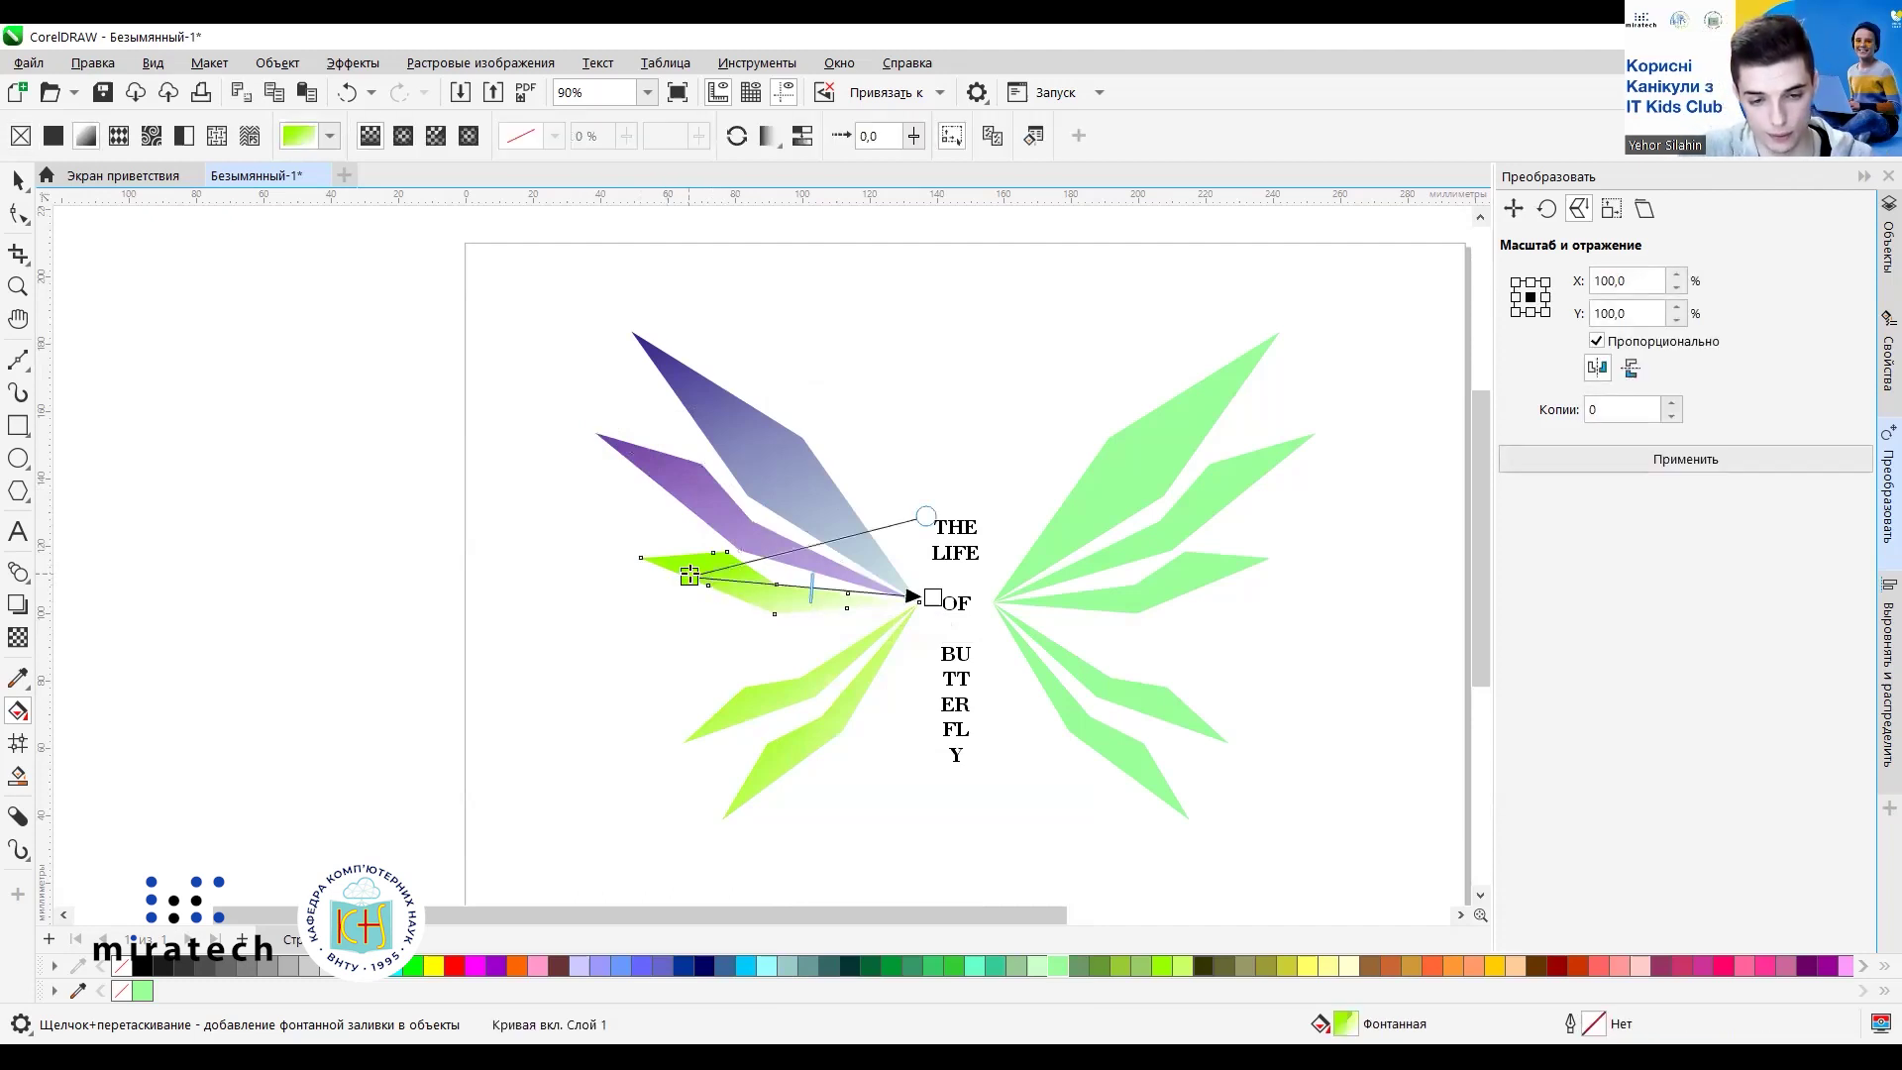
pyautogui.moveTo(682, 571); pyautogui.dragTo(640, 557)
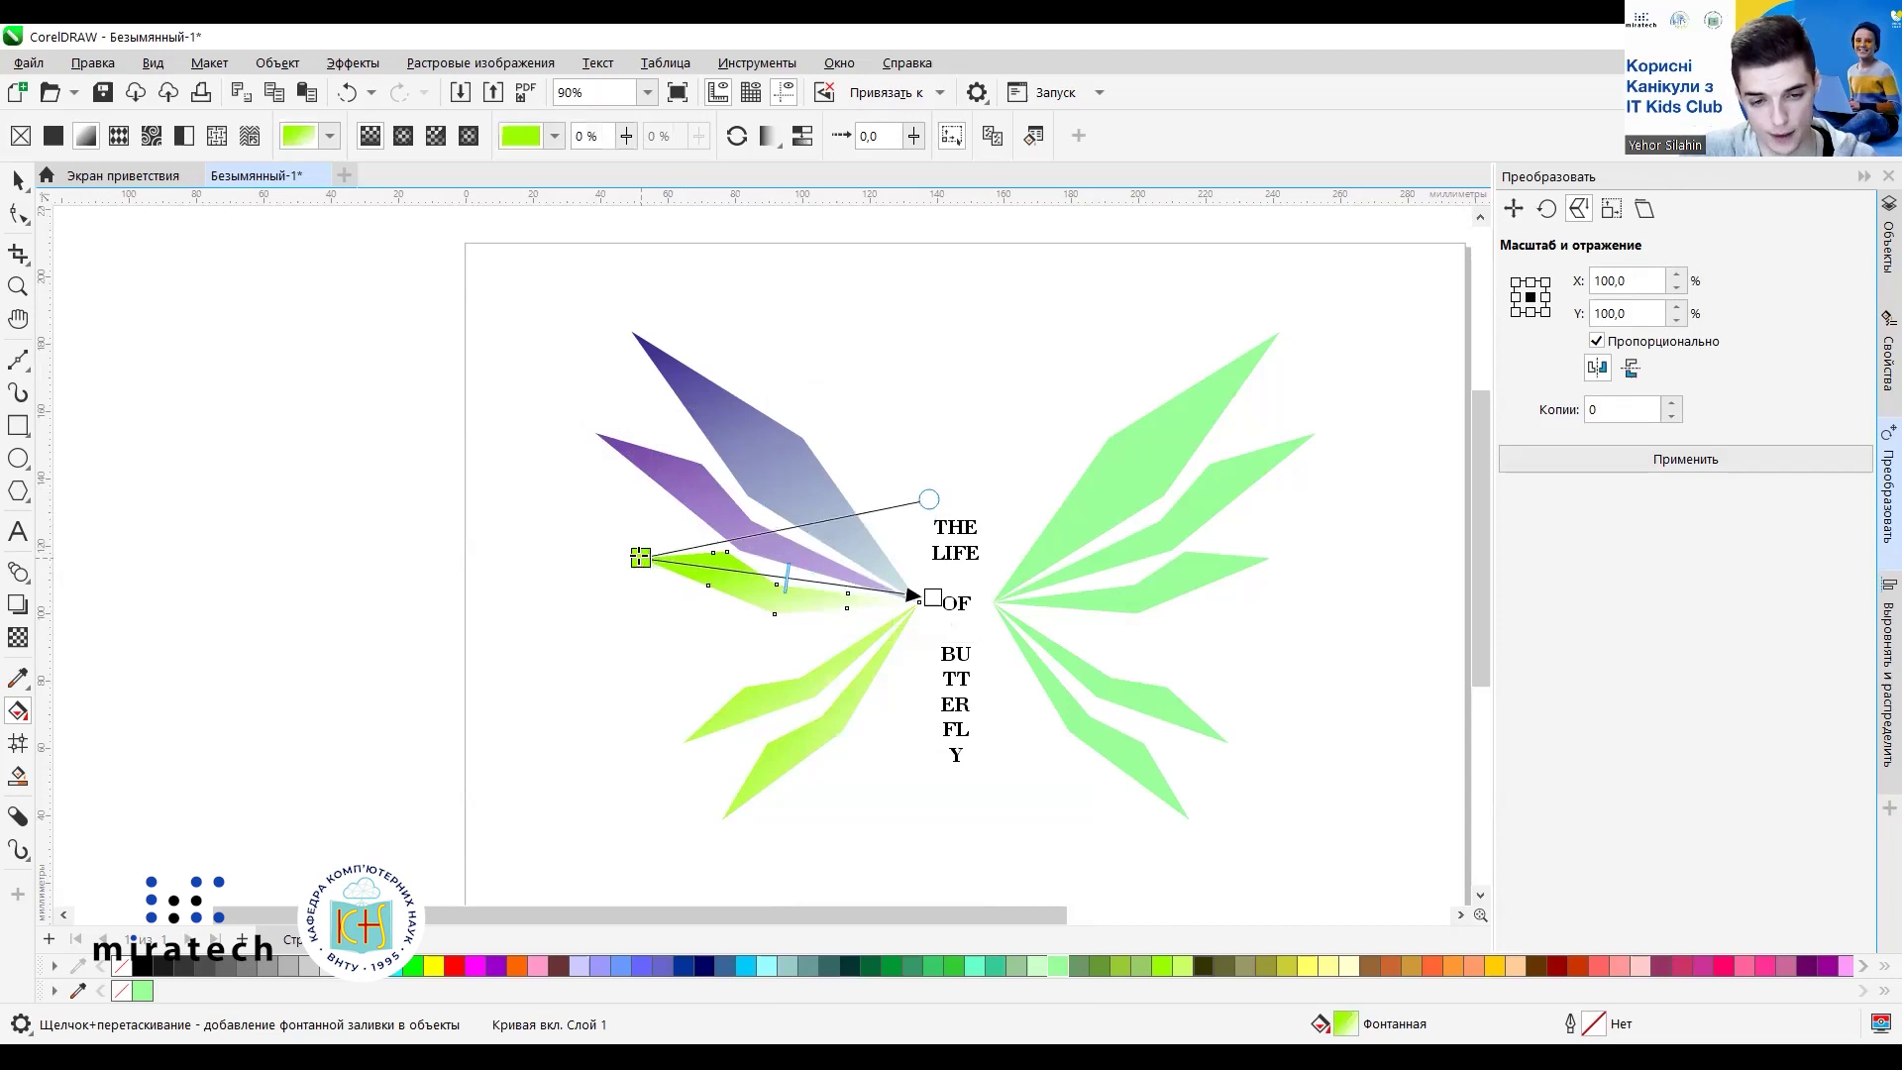
pyautogui.moveTo(932, 597); pyautogui.dragTo(919, 602)
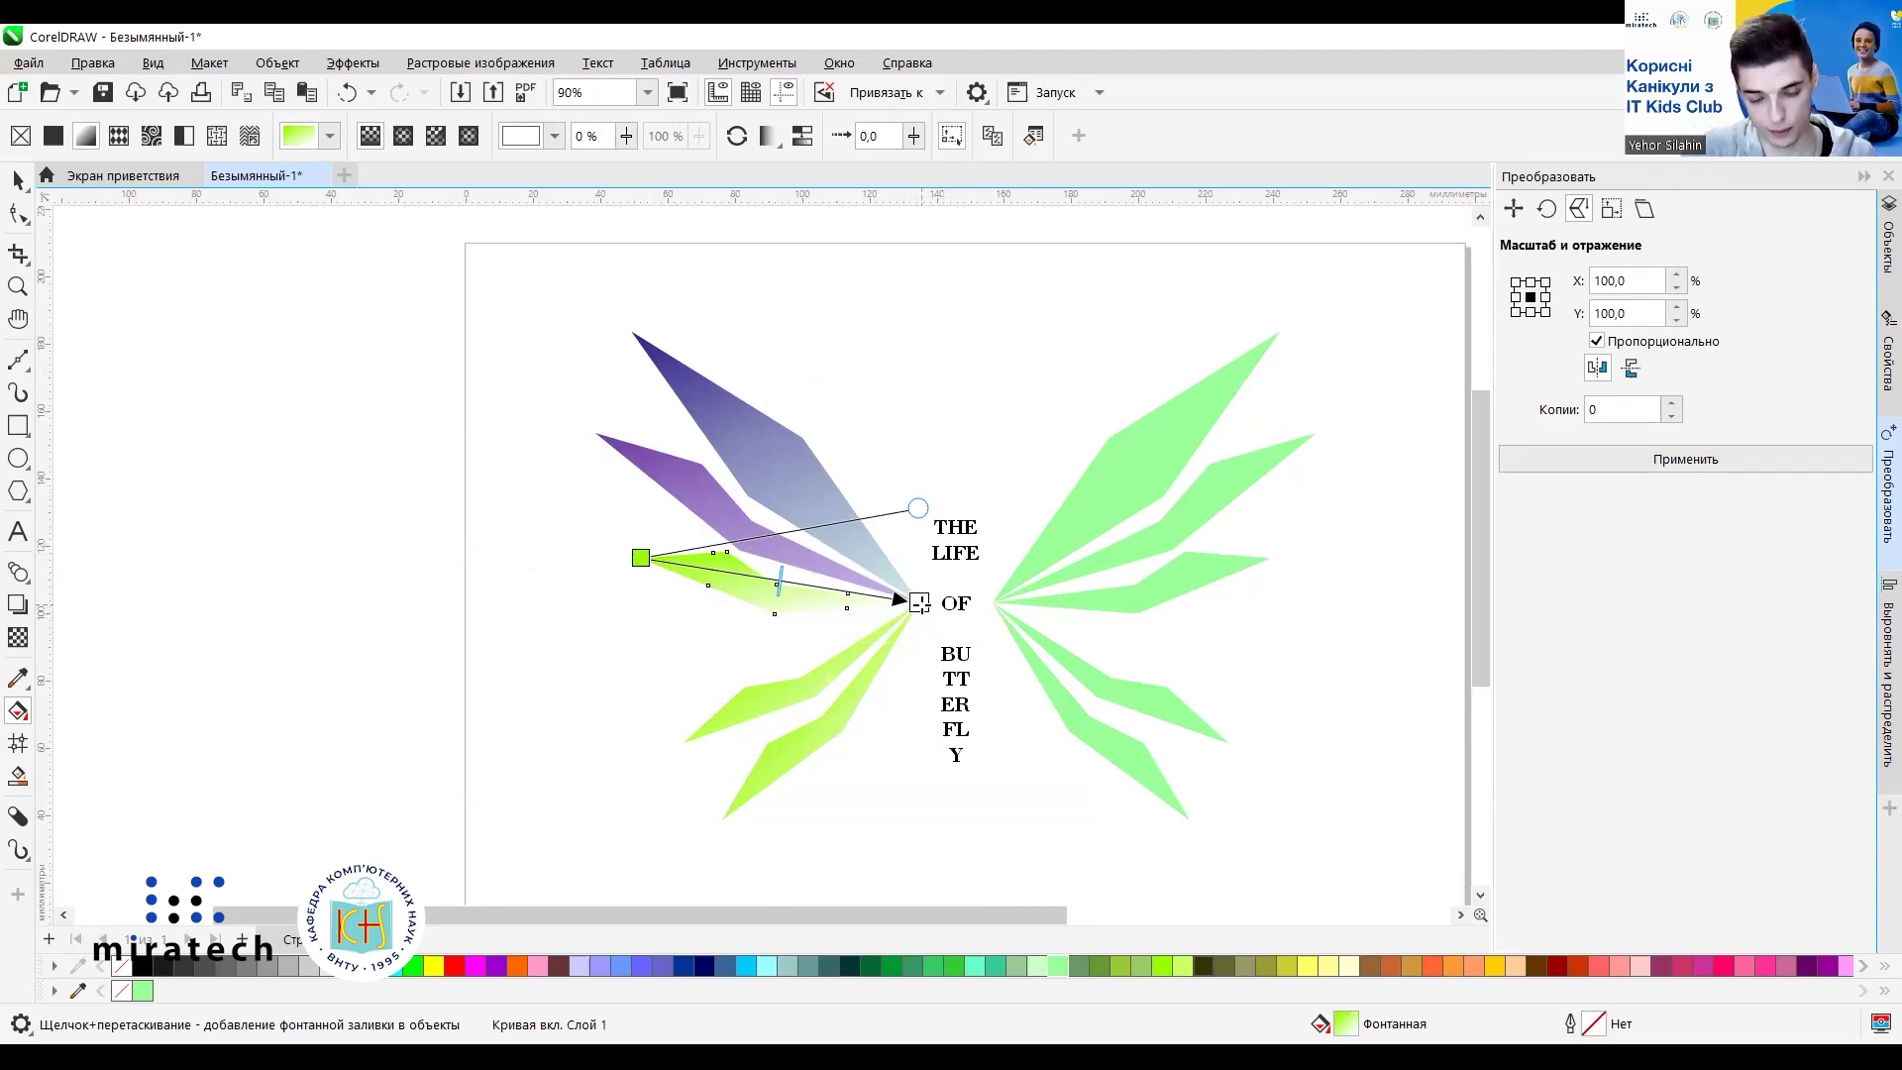
# Set the outer gradient colour of the left wing's third feather to blue #347CC9.
pyautogui.click(641, 558)
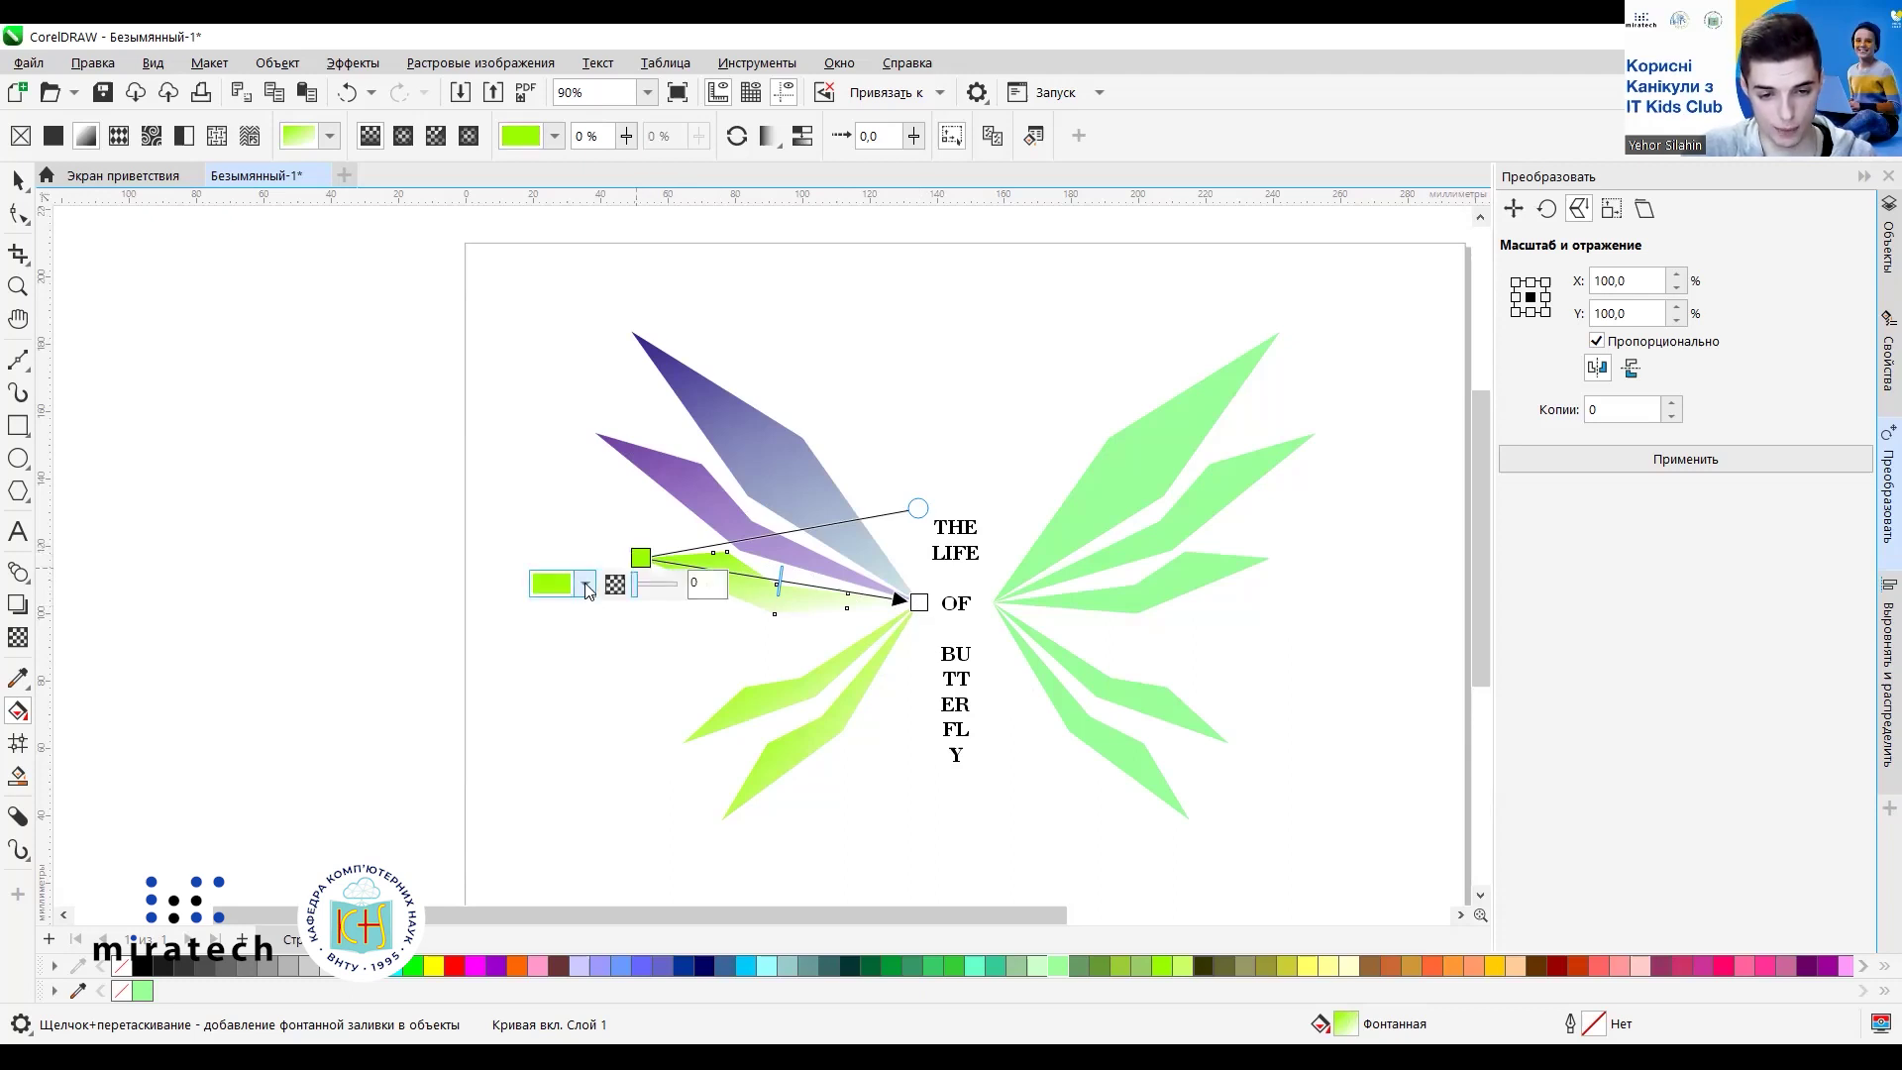
pyautogui.click(585, 585)
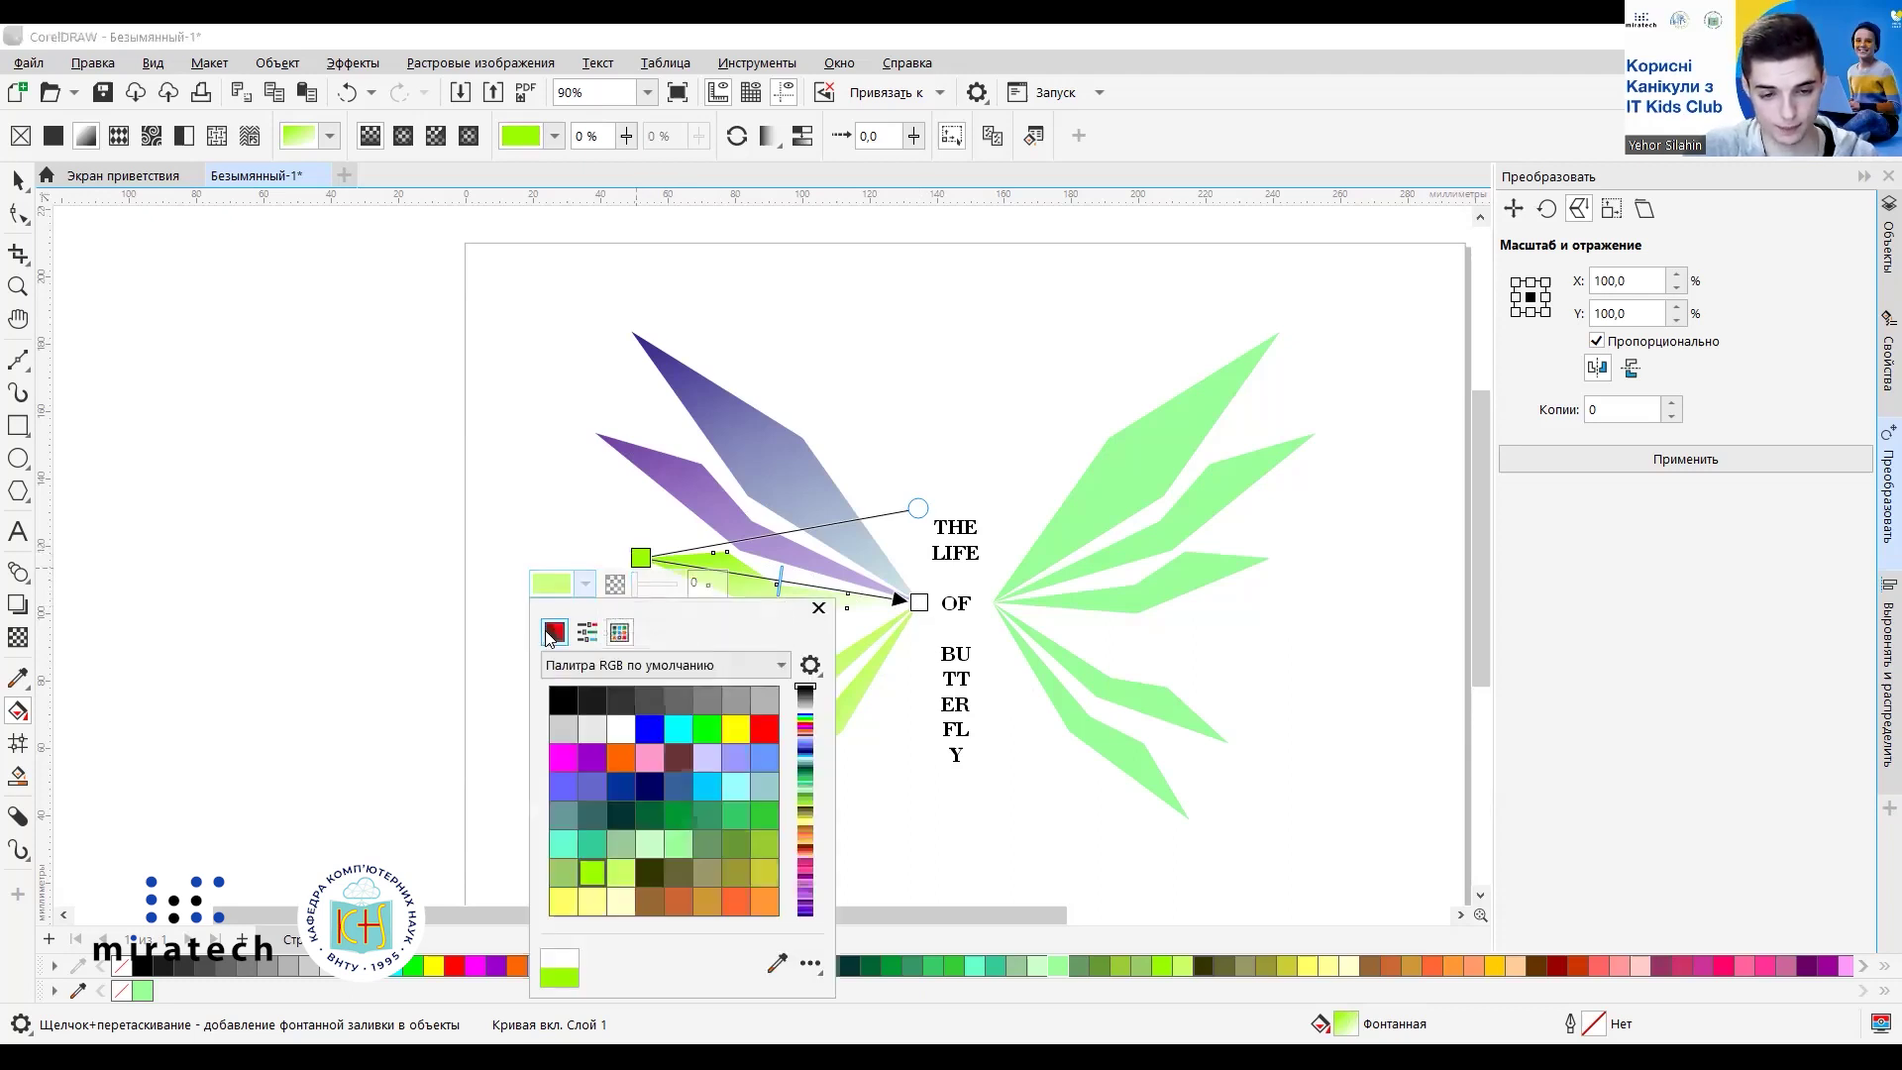
pyautogui.click(553, 633)
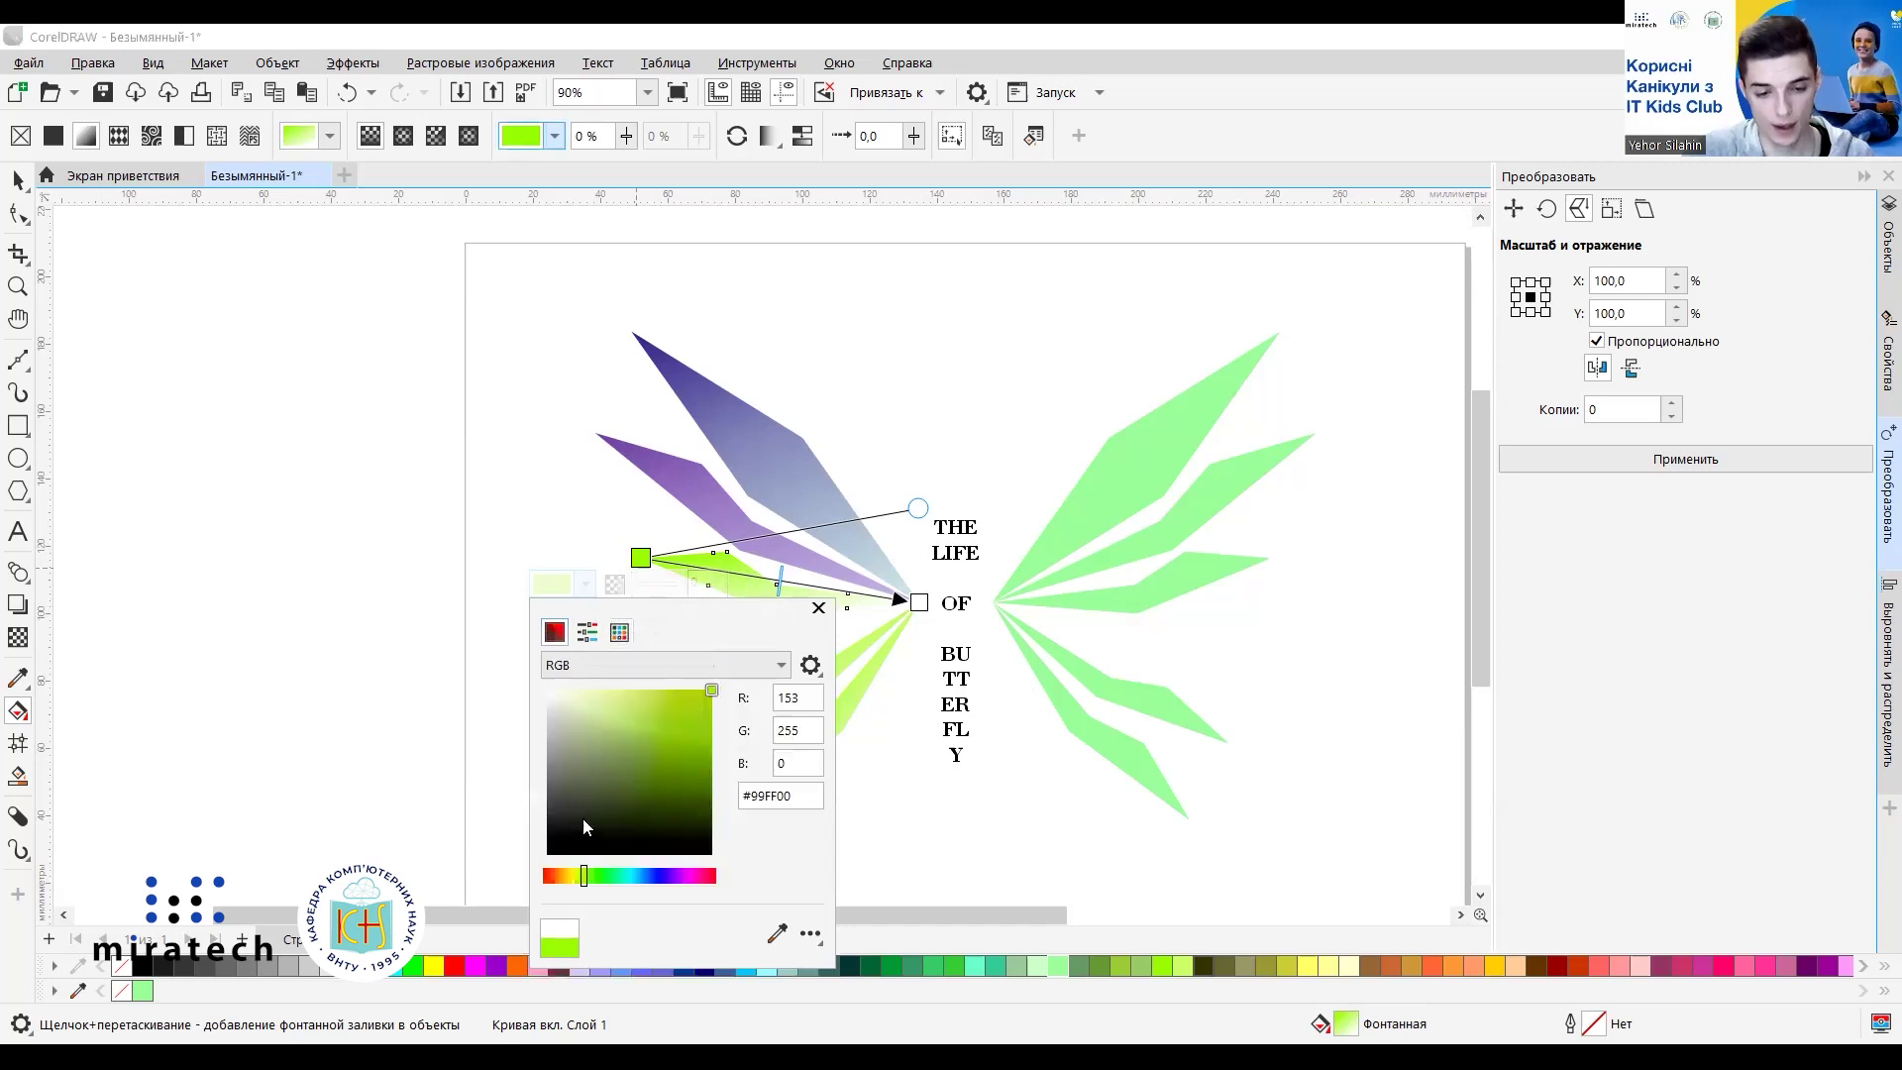
pyautogui.click(646, 877)
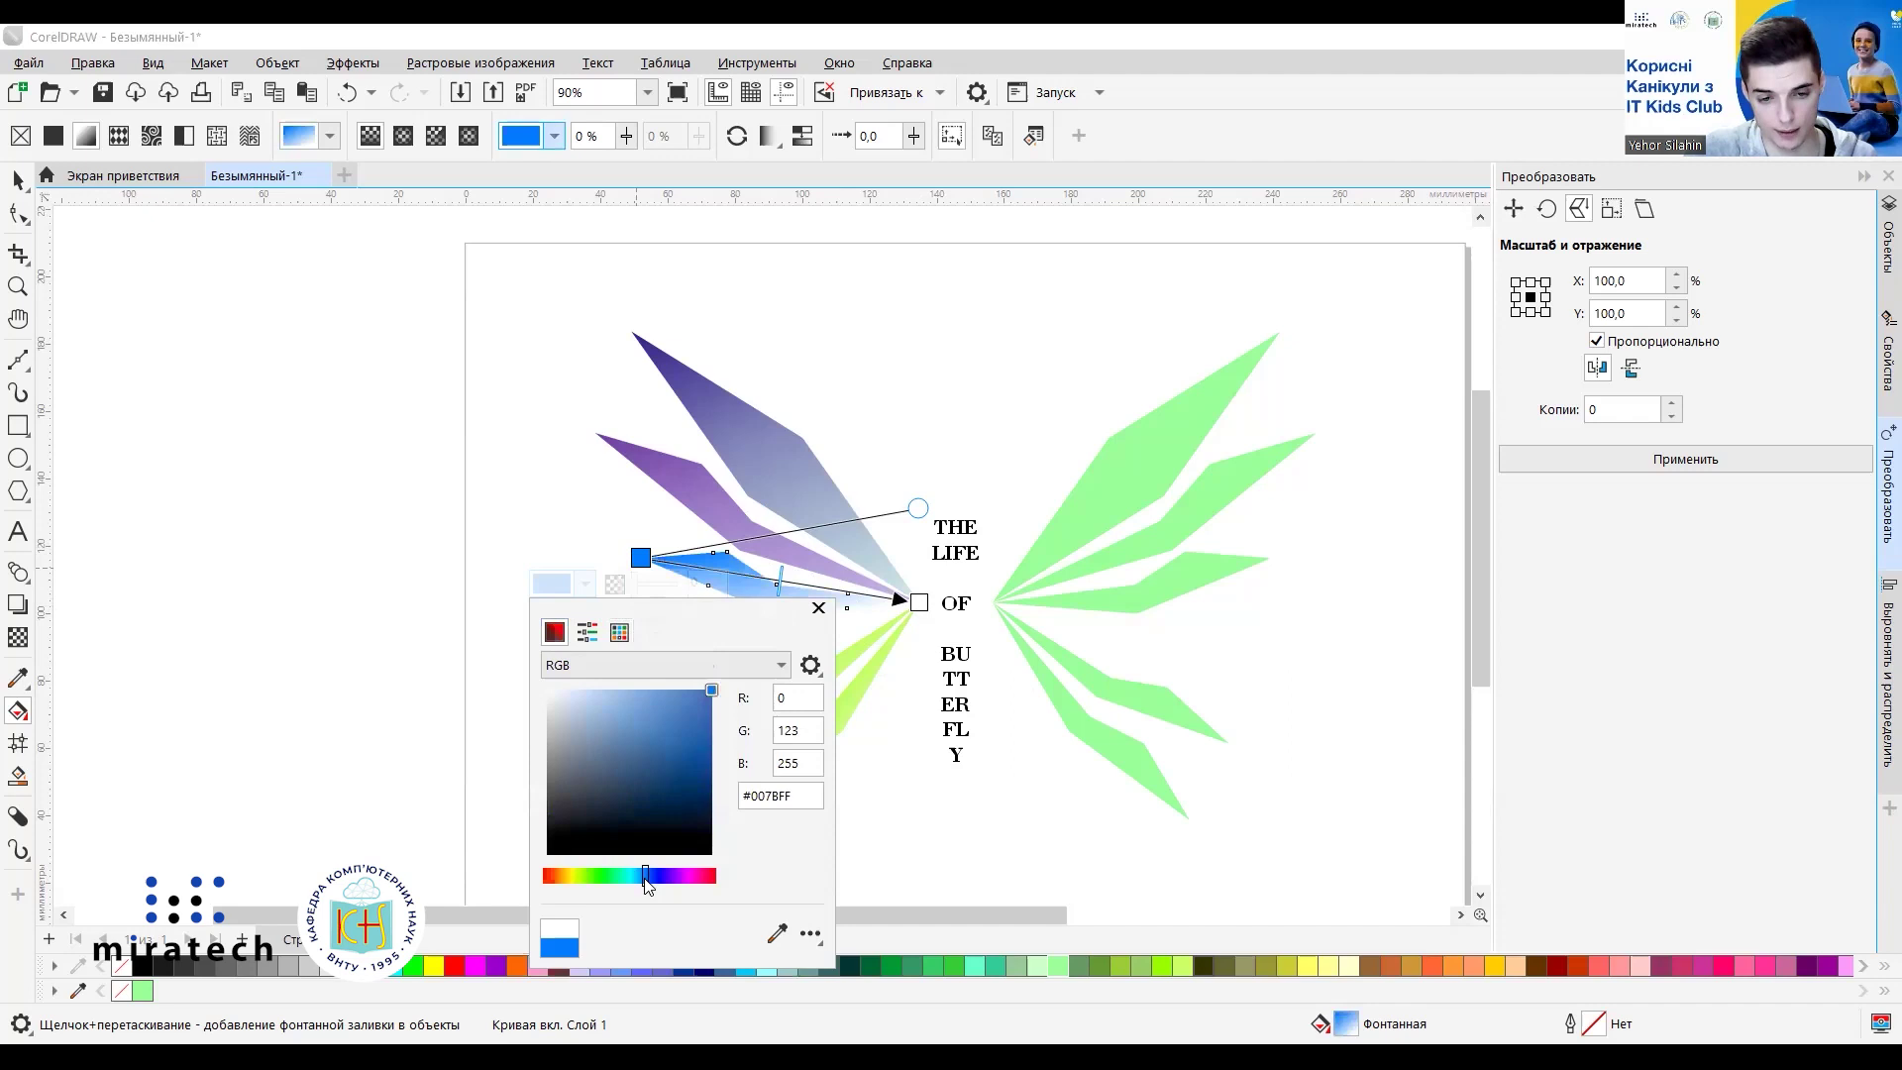
pyautogui.moveTo(648, 771)
pyautogui.mouseDown()
pyautogui.moveTo(628, 741)
pyautogui.moveTo(686, 733)
pyautogui.moveTo(682, 779)
pyautogui.moveTo(670, 726)
pyautogui.mouseUp()
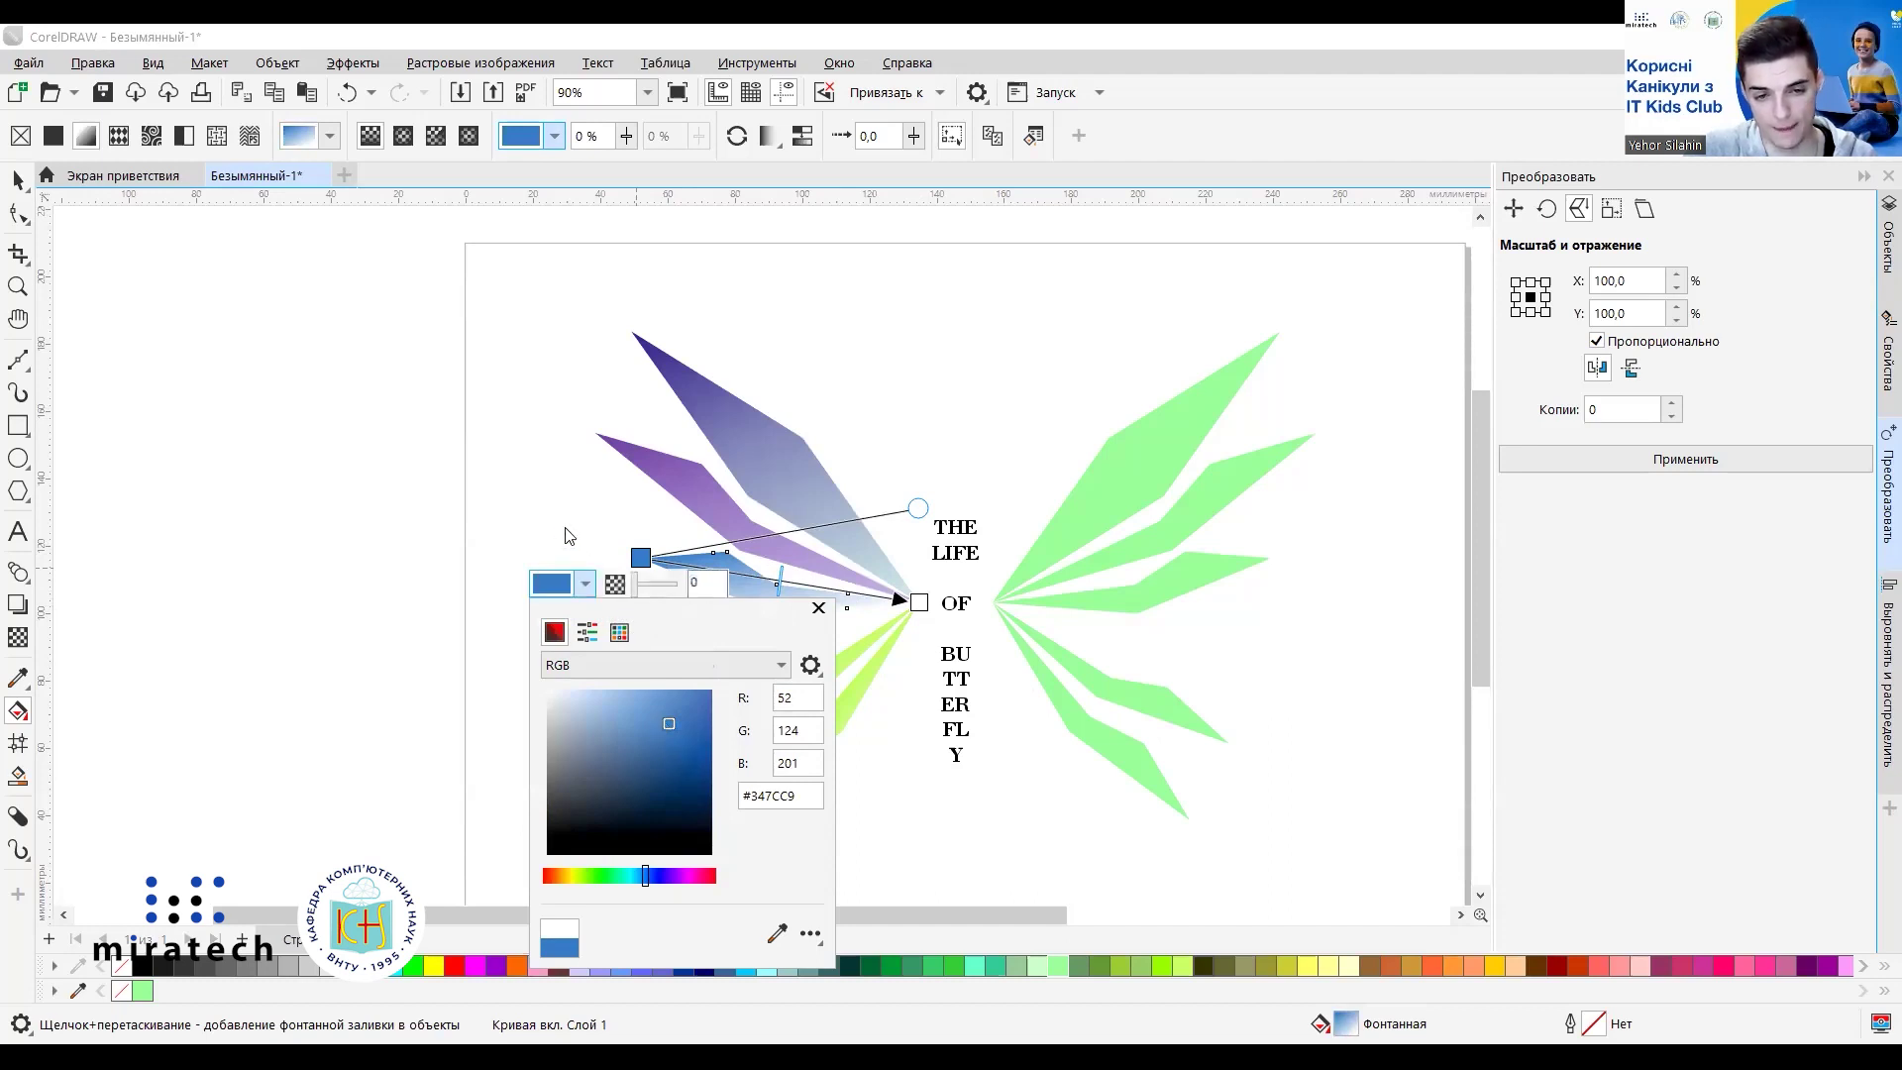
pyautogui.click(818, 608)
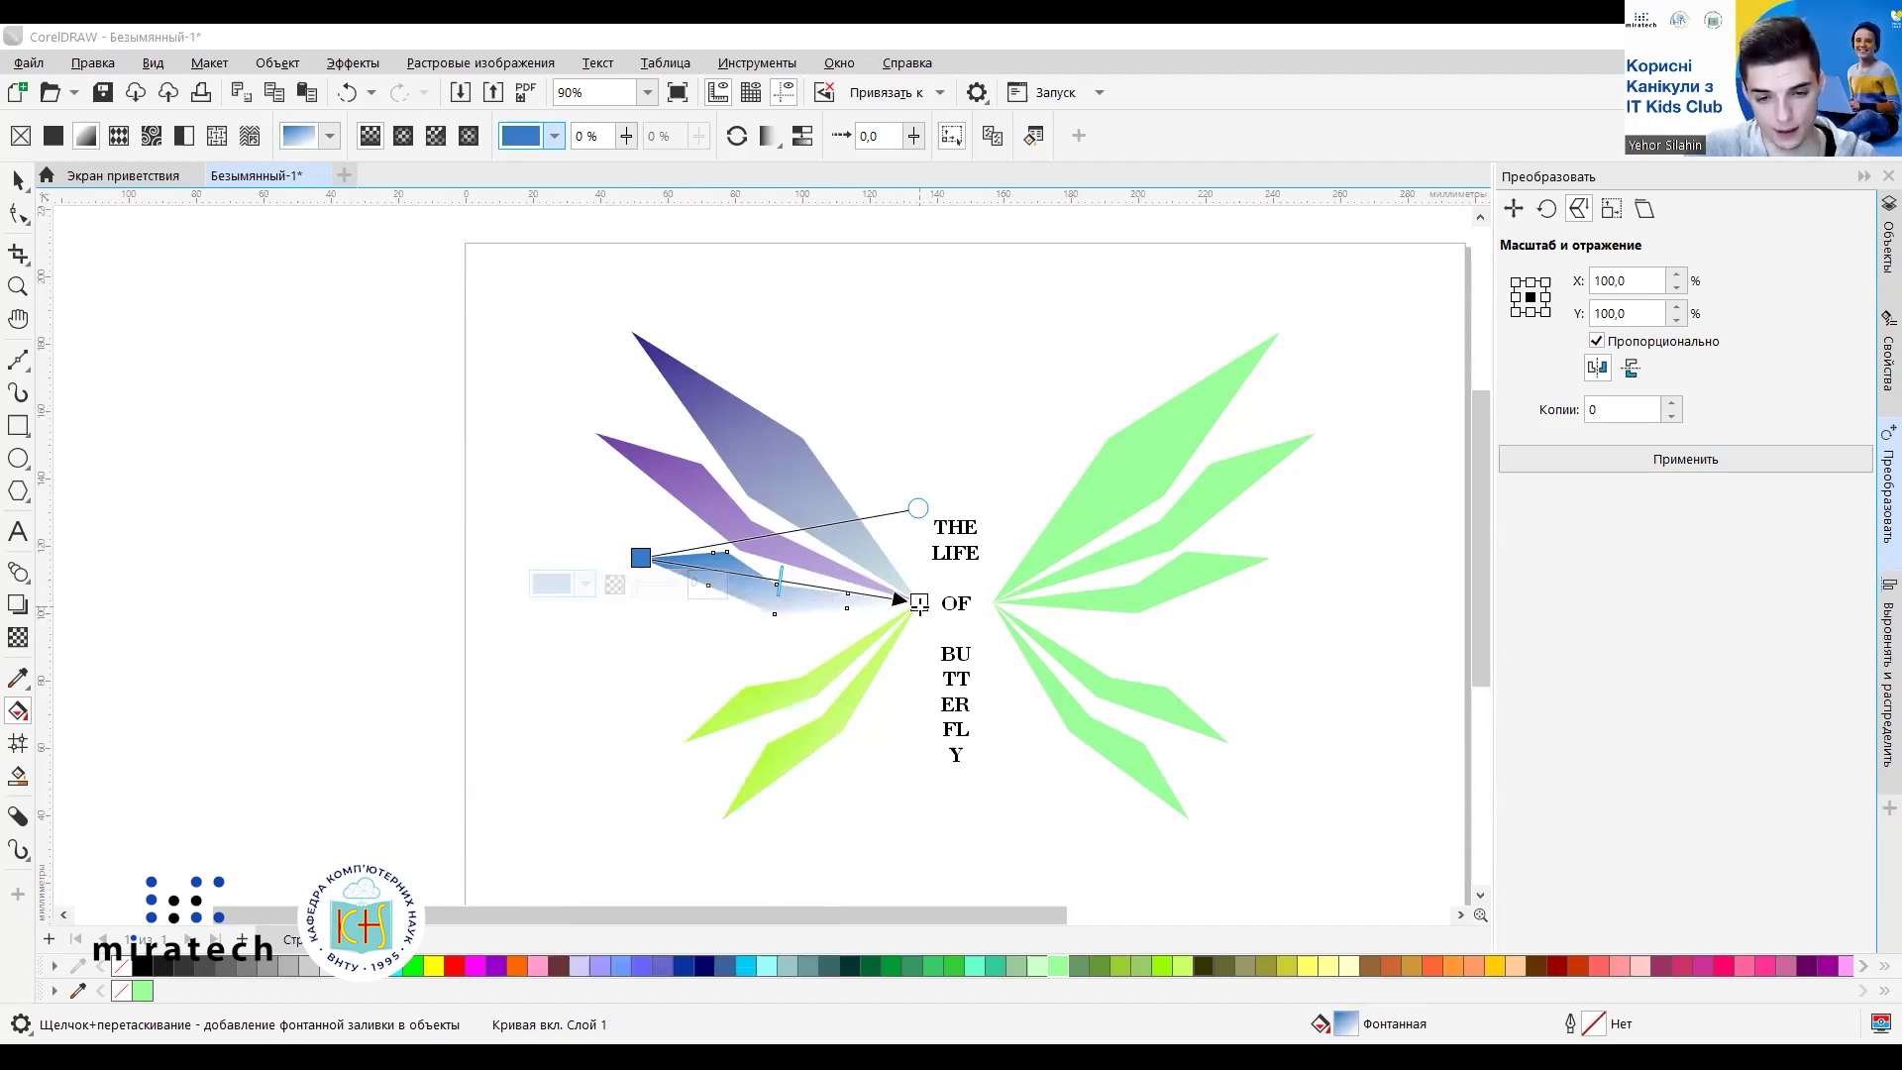
# Set the inner gradient colour of the left wing's third feather to light turquoise #9CF0ED.
pyautogui.click(919, 605)
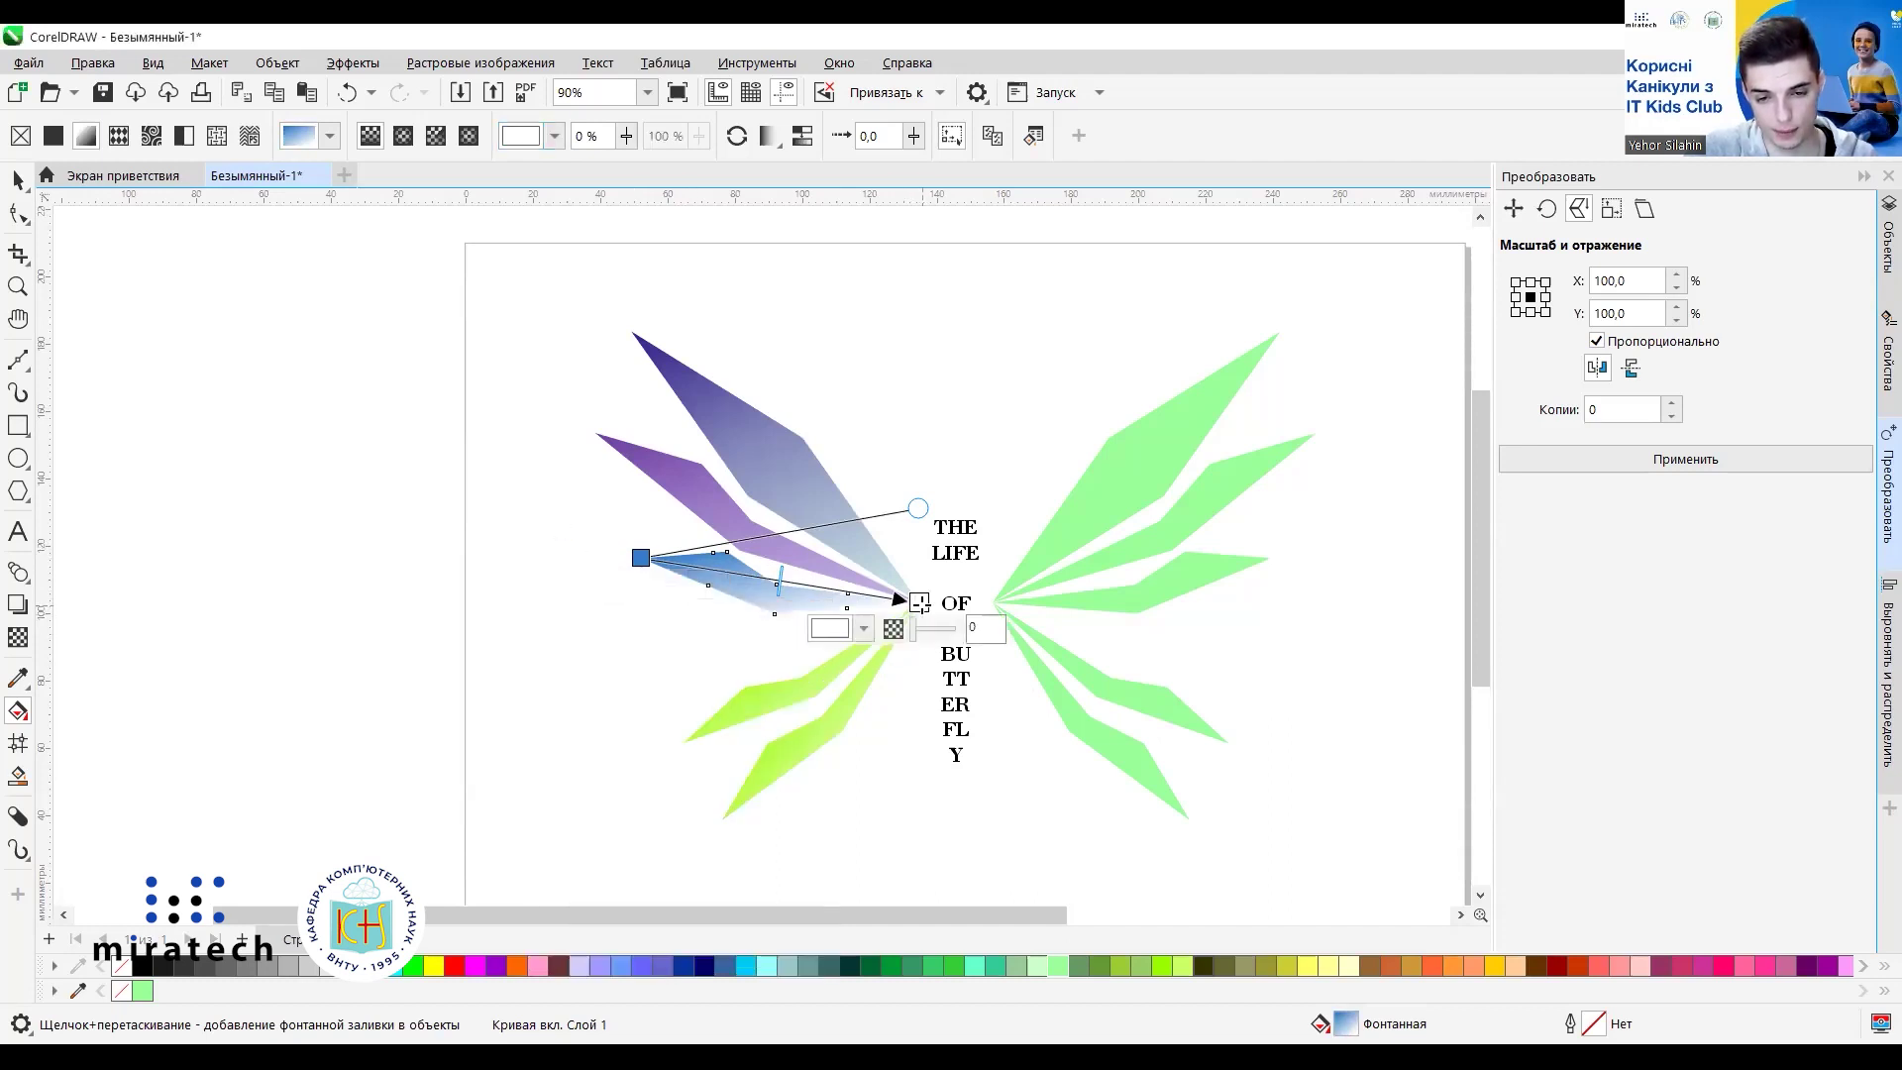
pyautogui.click(865, 631)
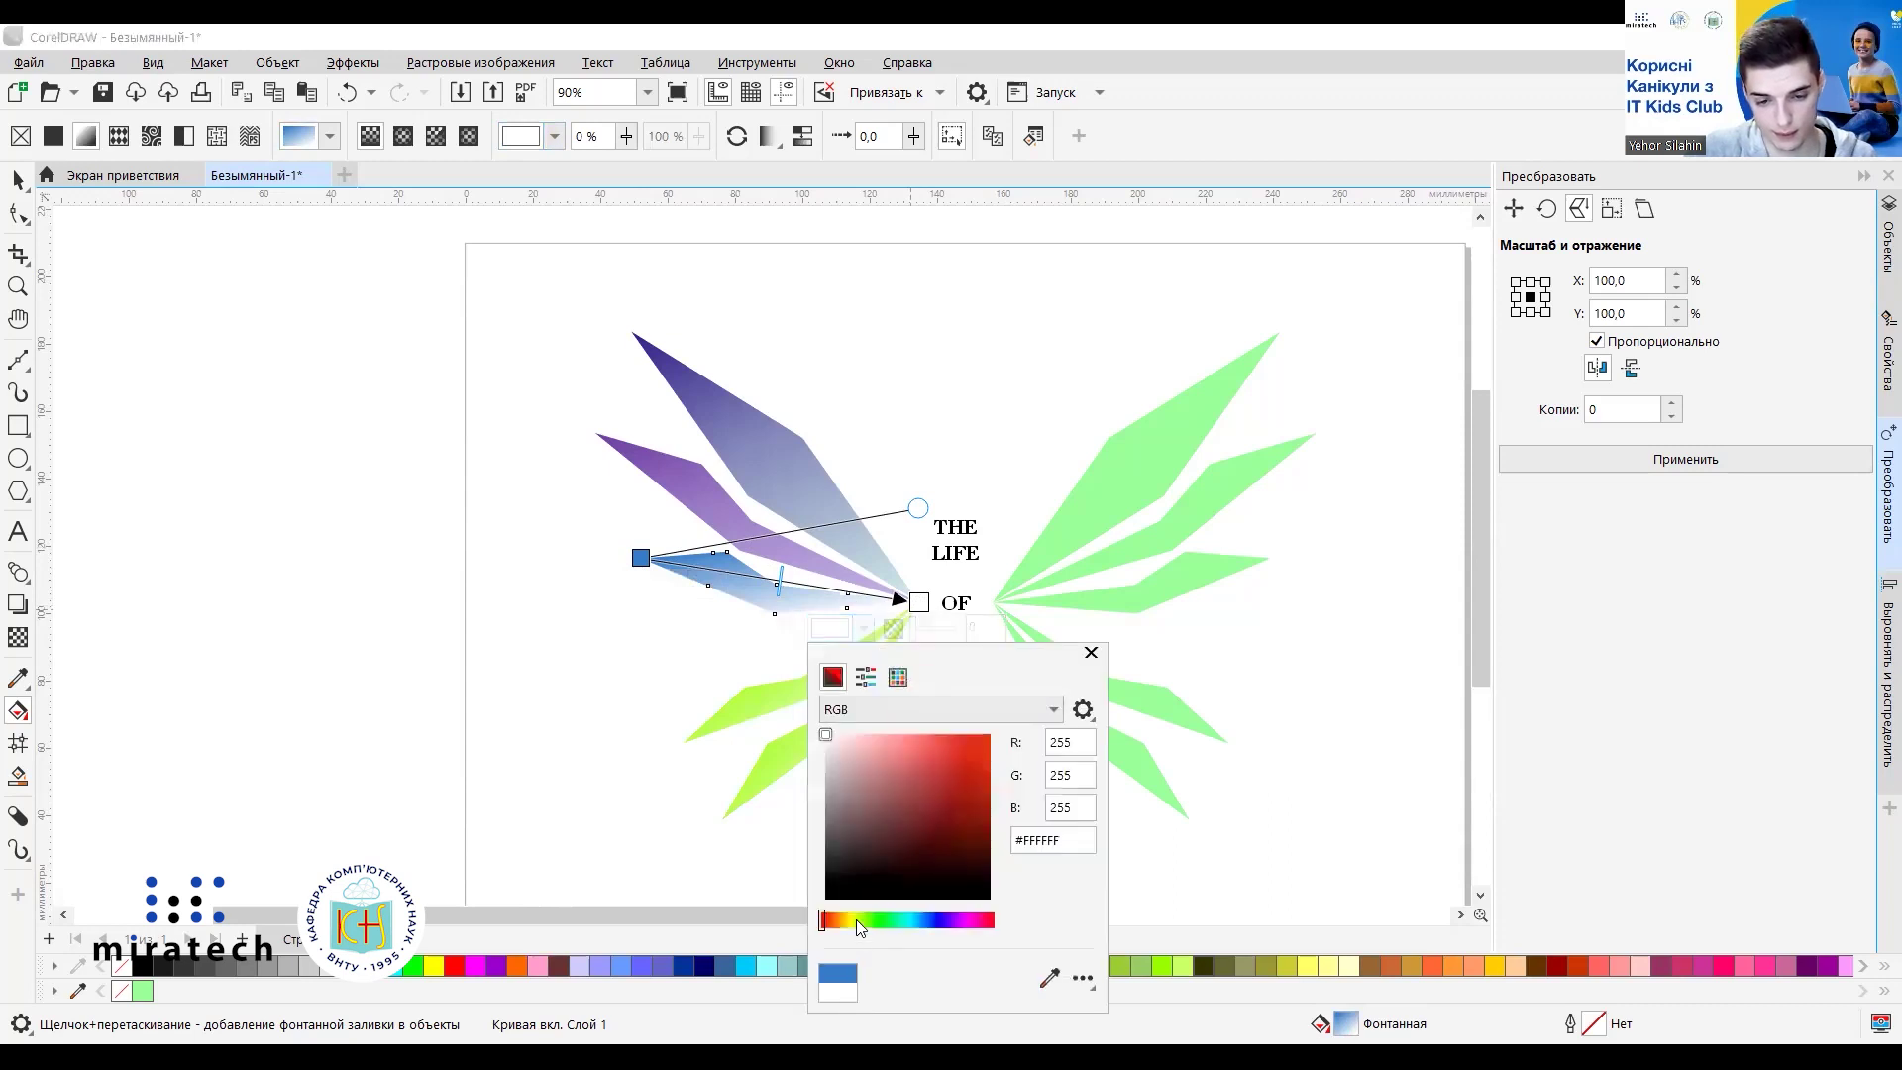
pyautogui.click(905, 921)
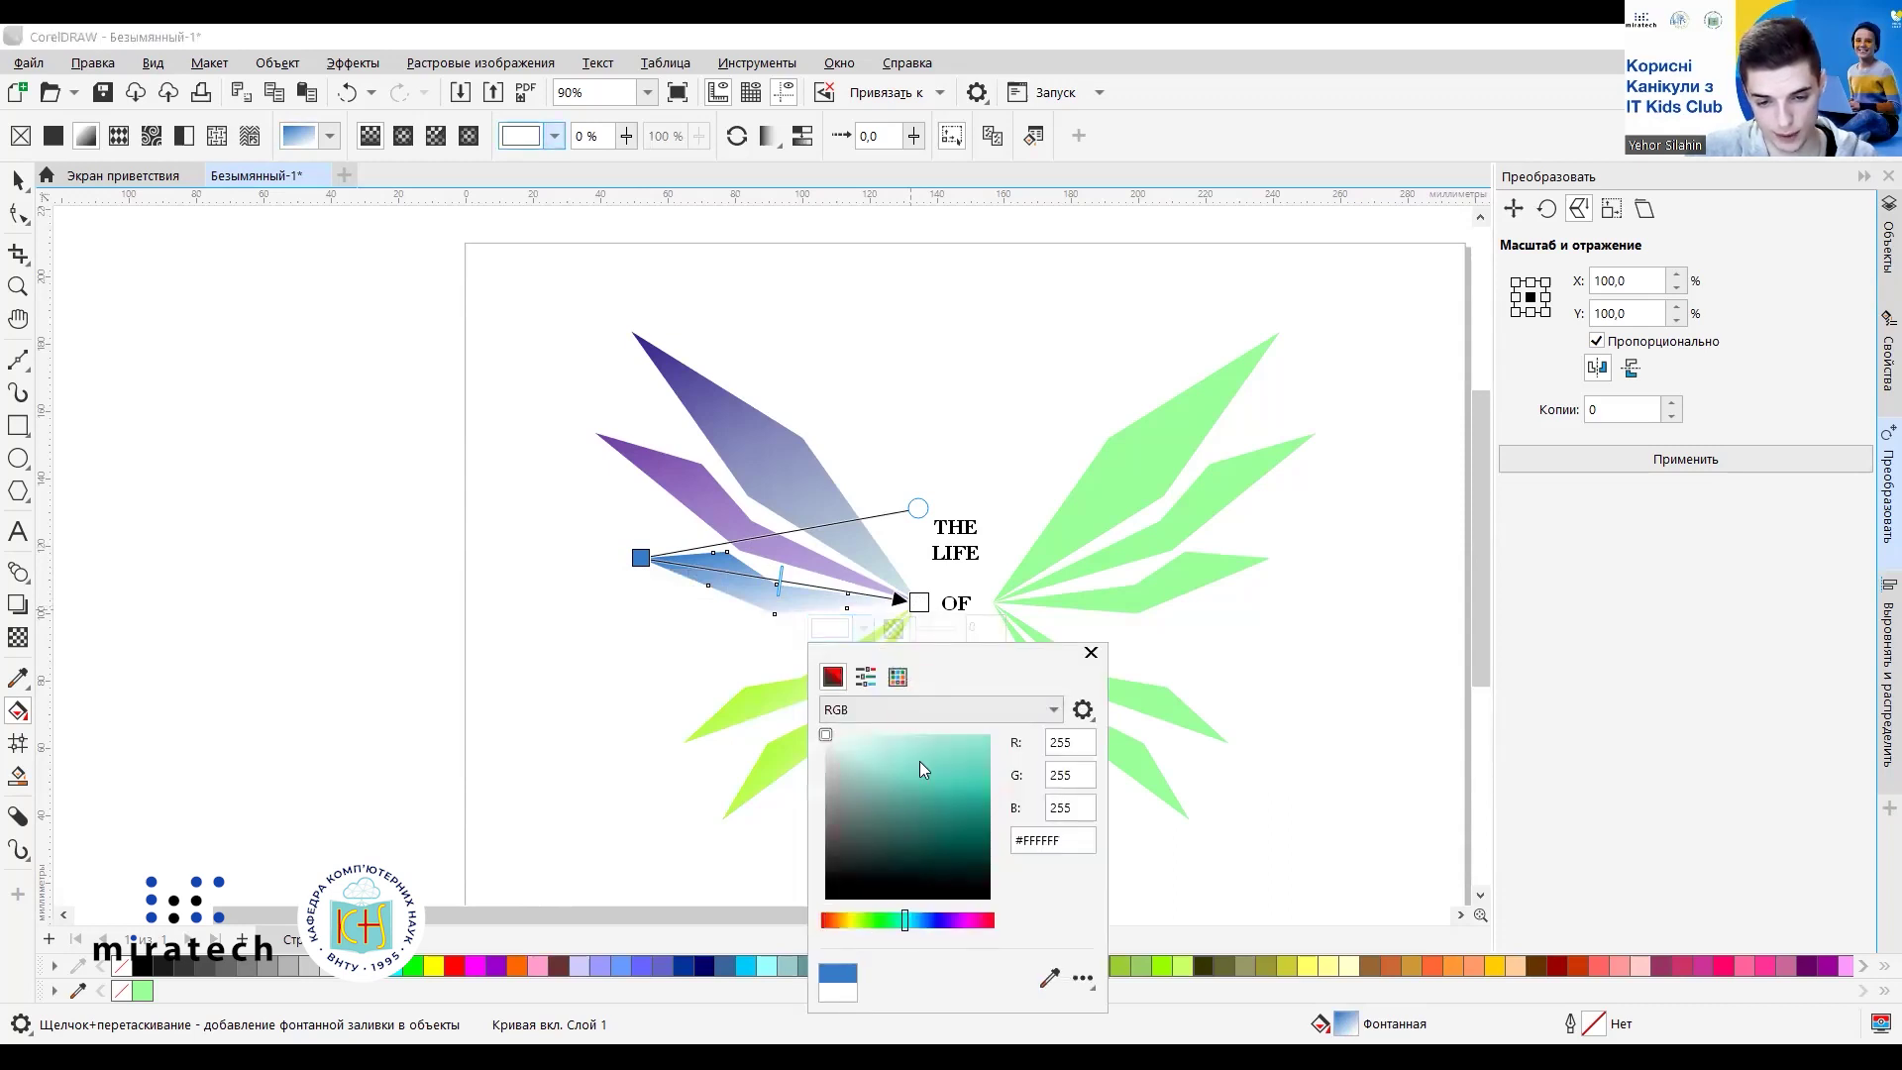
pyautogui.click(883, 747)
pyautogui.click(876, 747)
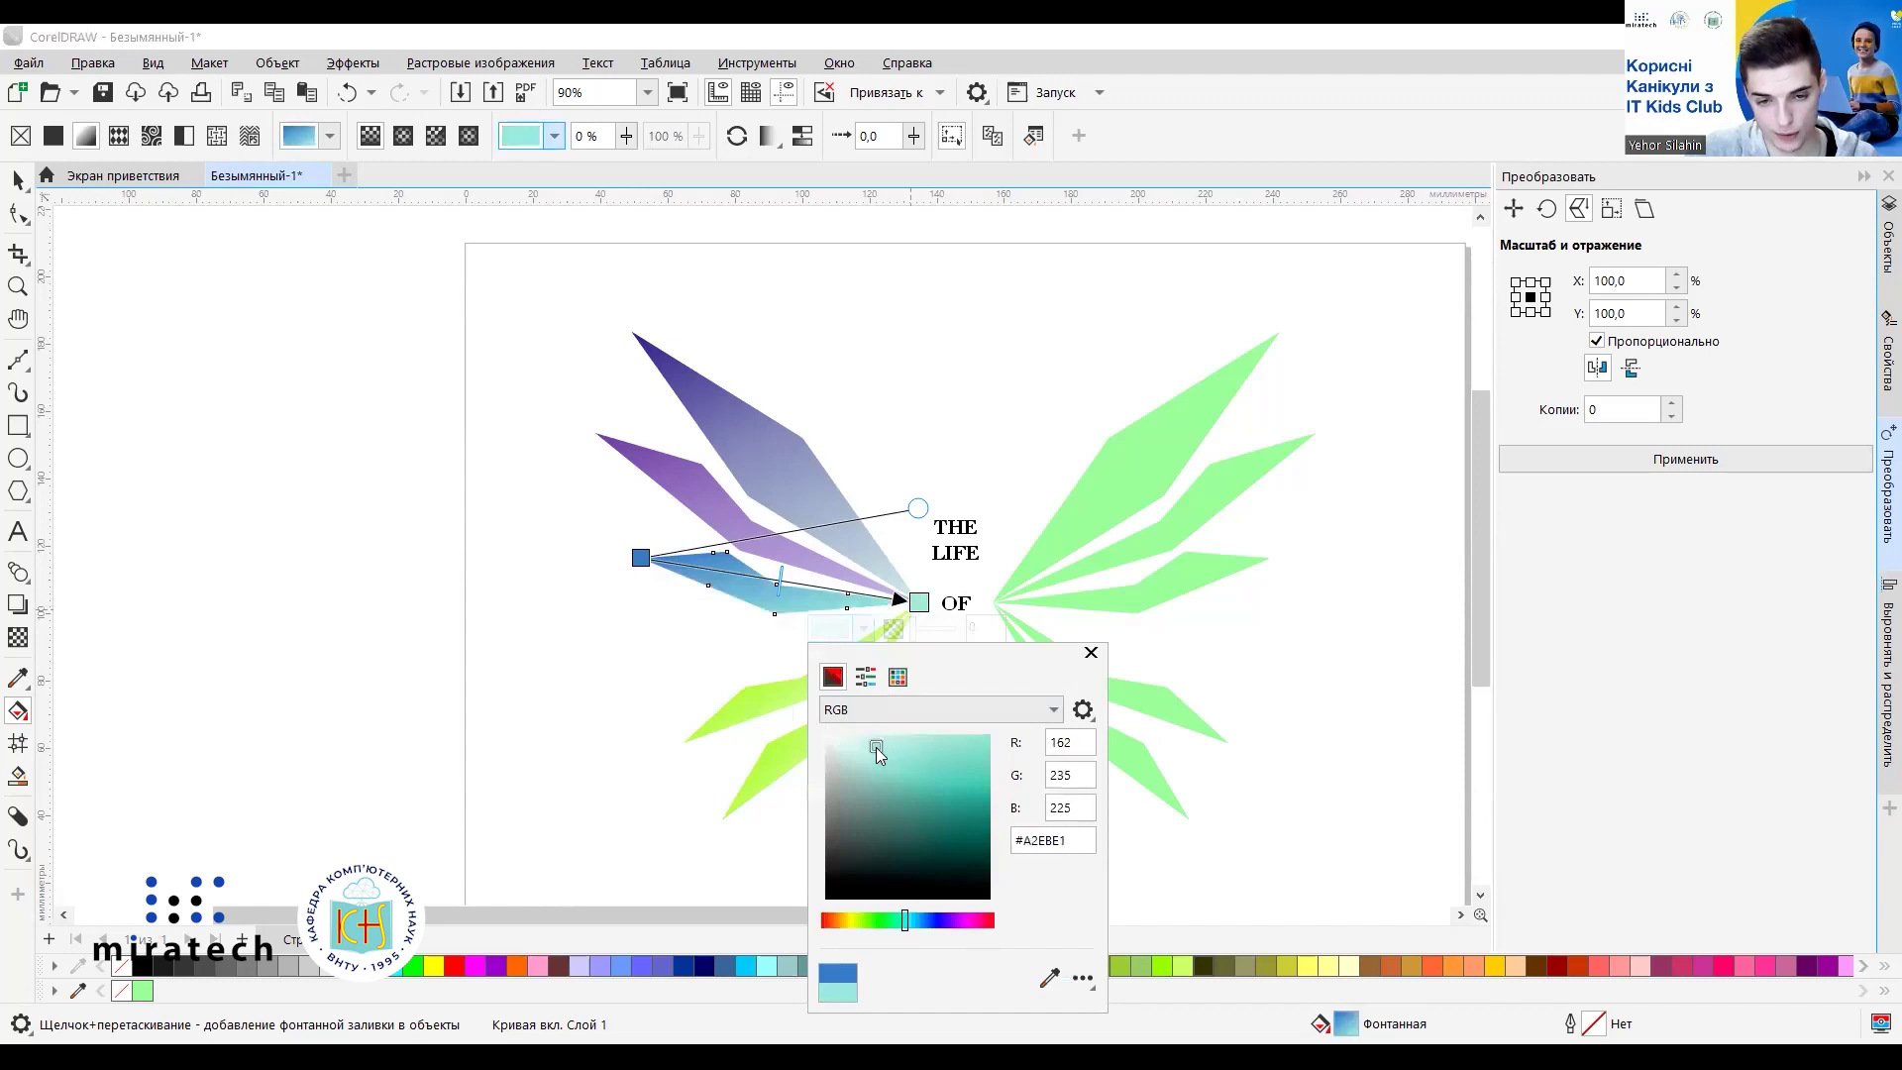
pyautogui.click(862, 748)
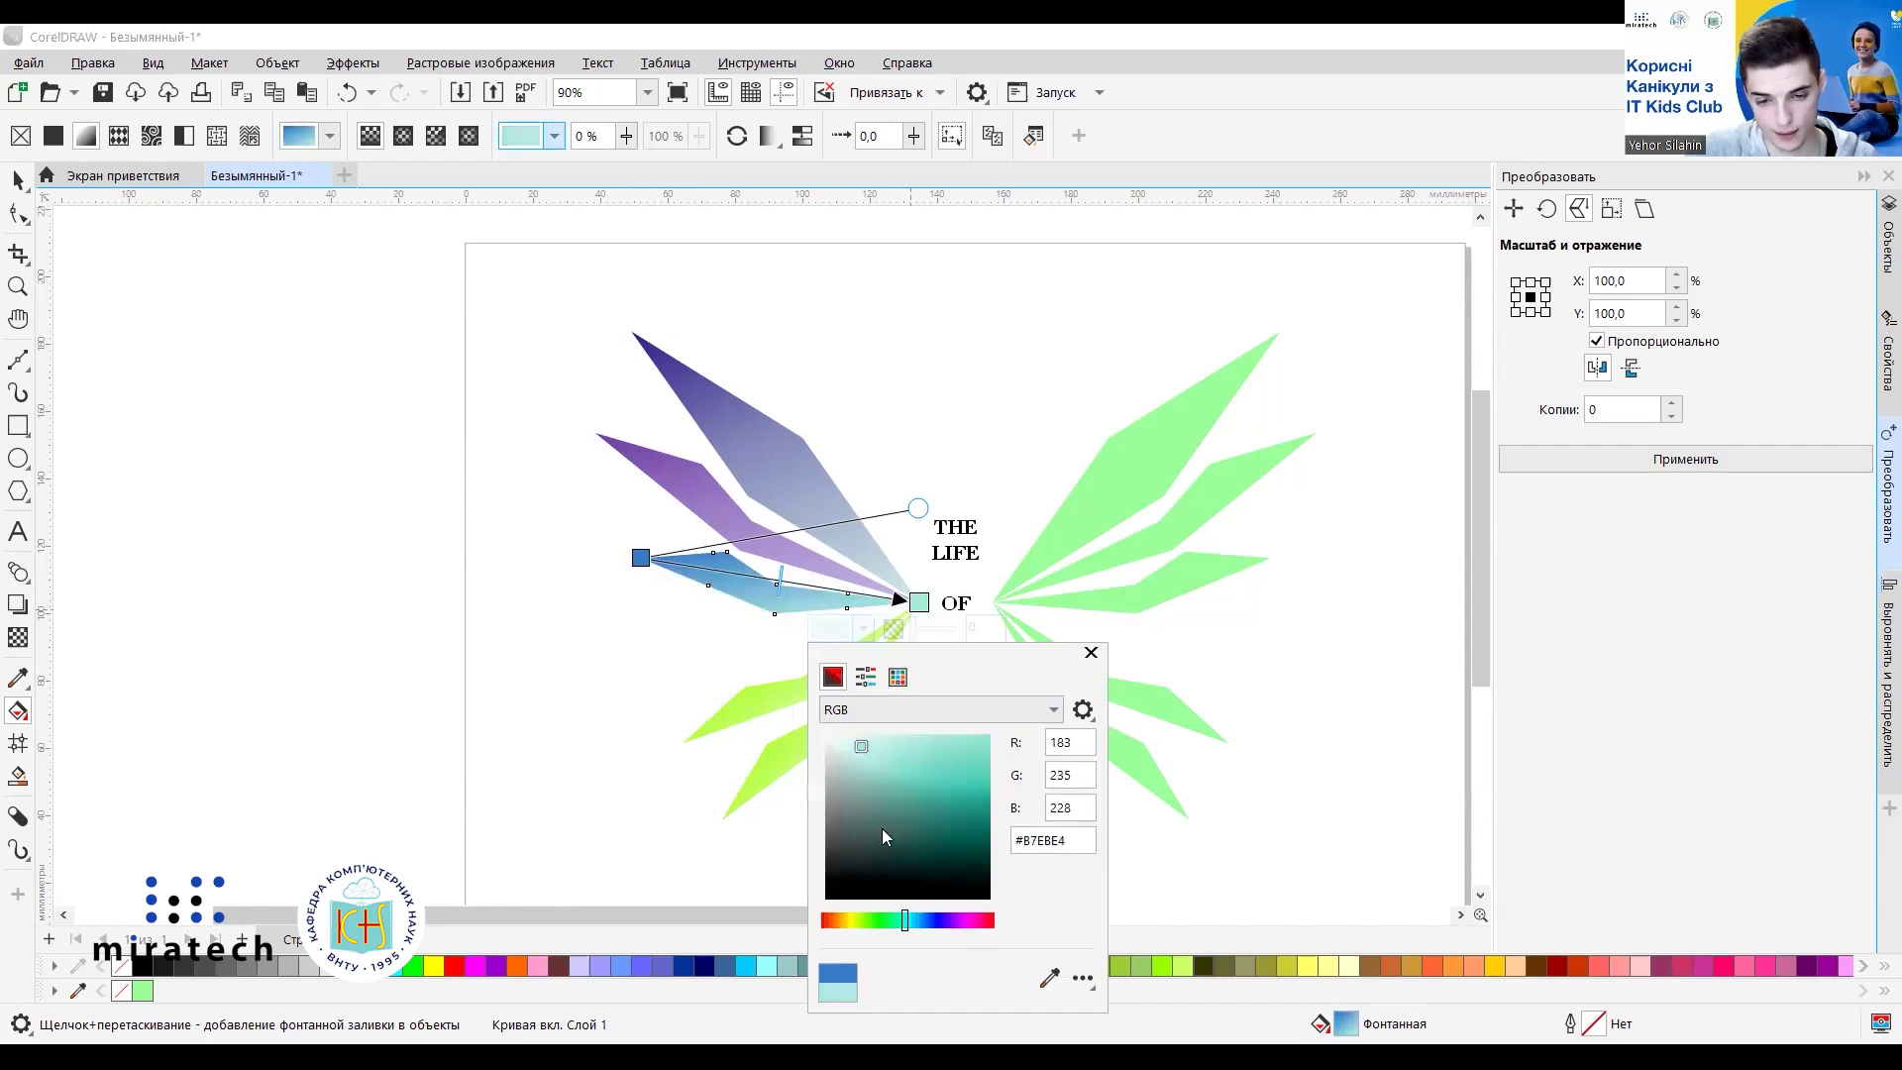
pyautogui.click(902, 922)
pyautogui.moveTo(852, 754)
pyautogui.mouseDown()
pyautogui.moveTo(846, 739)
pyautogui.moveTo(886, 755)
pyautogui.mouseUp()
pyautogui.click(898, 921)
pyautogui.click(864, 753)
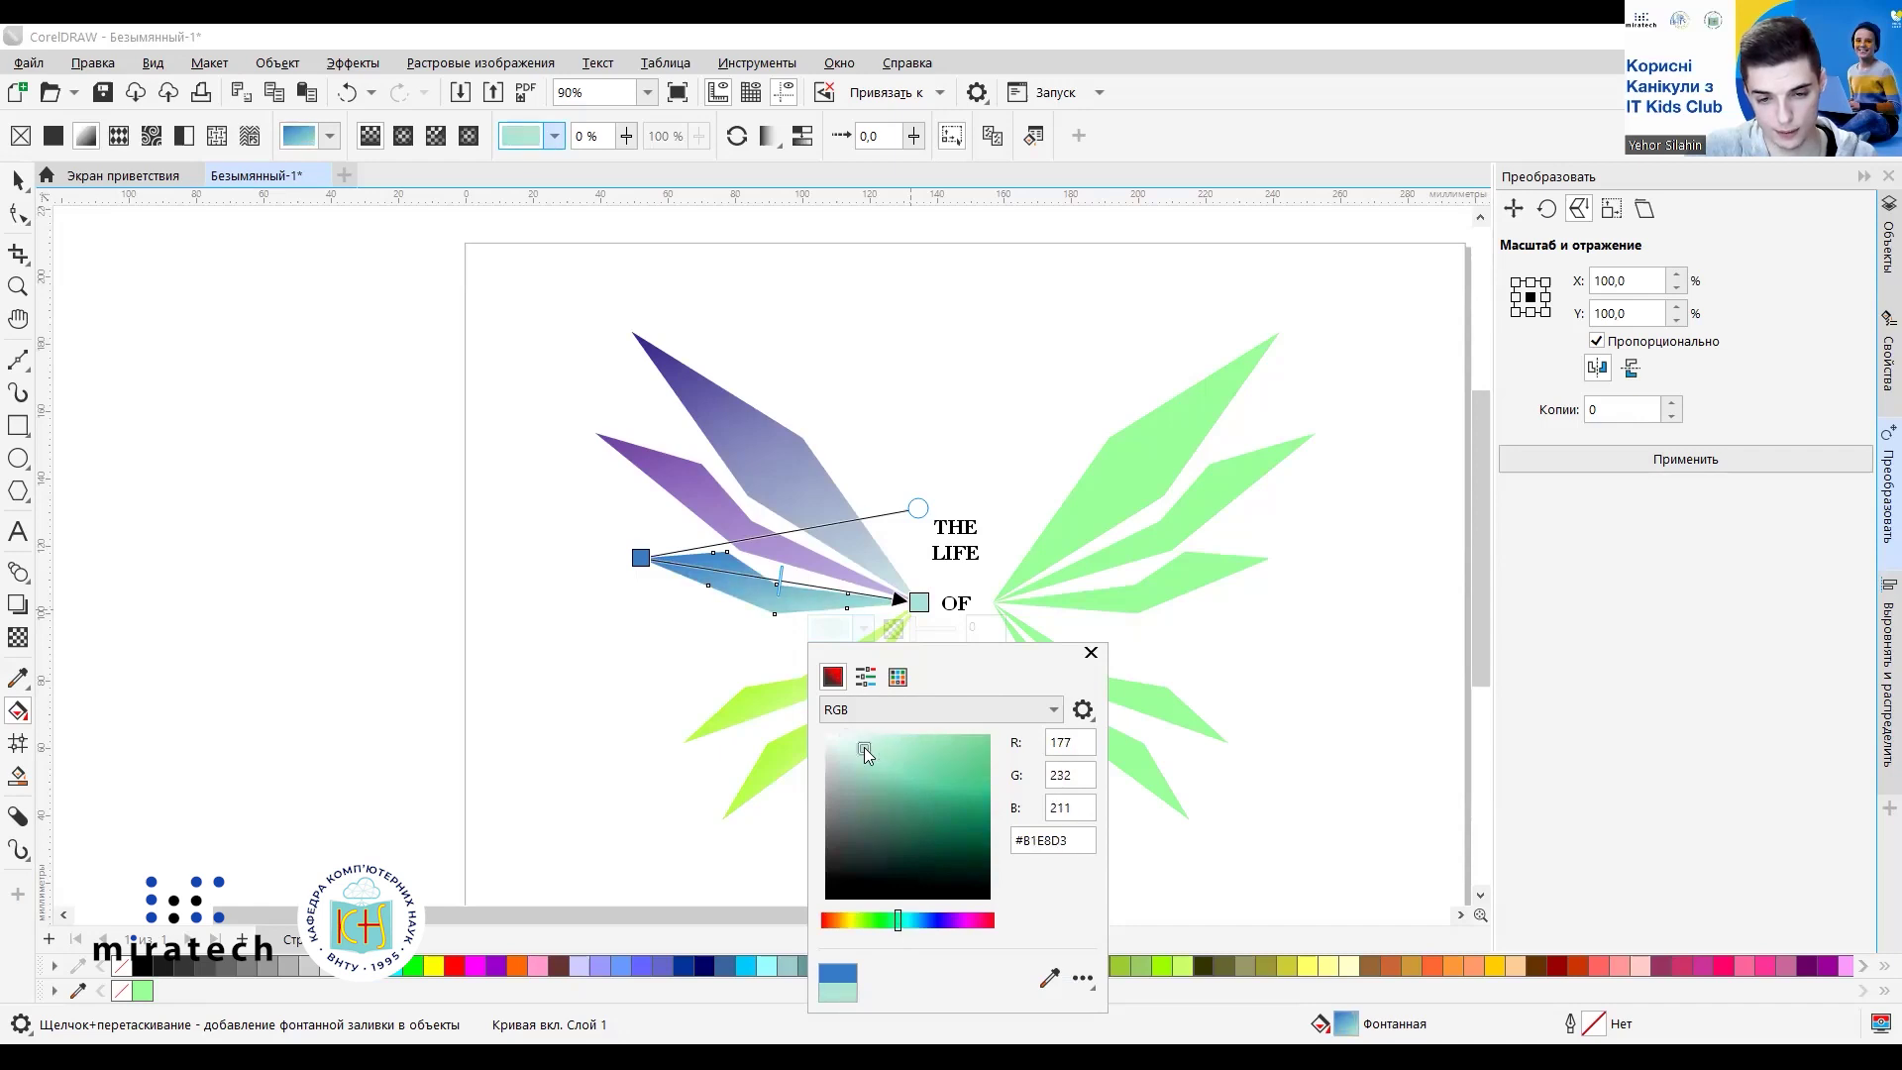
pyautogui.moveTo(861, 743)
pyautogui.mouseDown()
pyautogui.moveTo(877, 768)
pyautogui.moveTo(892, 744)
pyautogui.mouseUp()
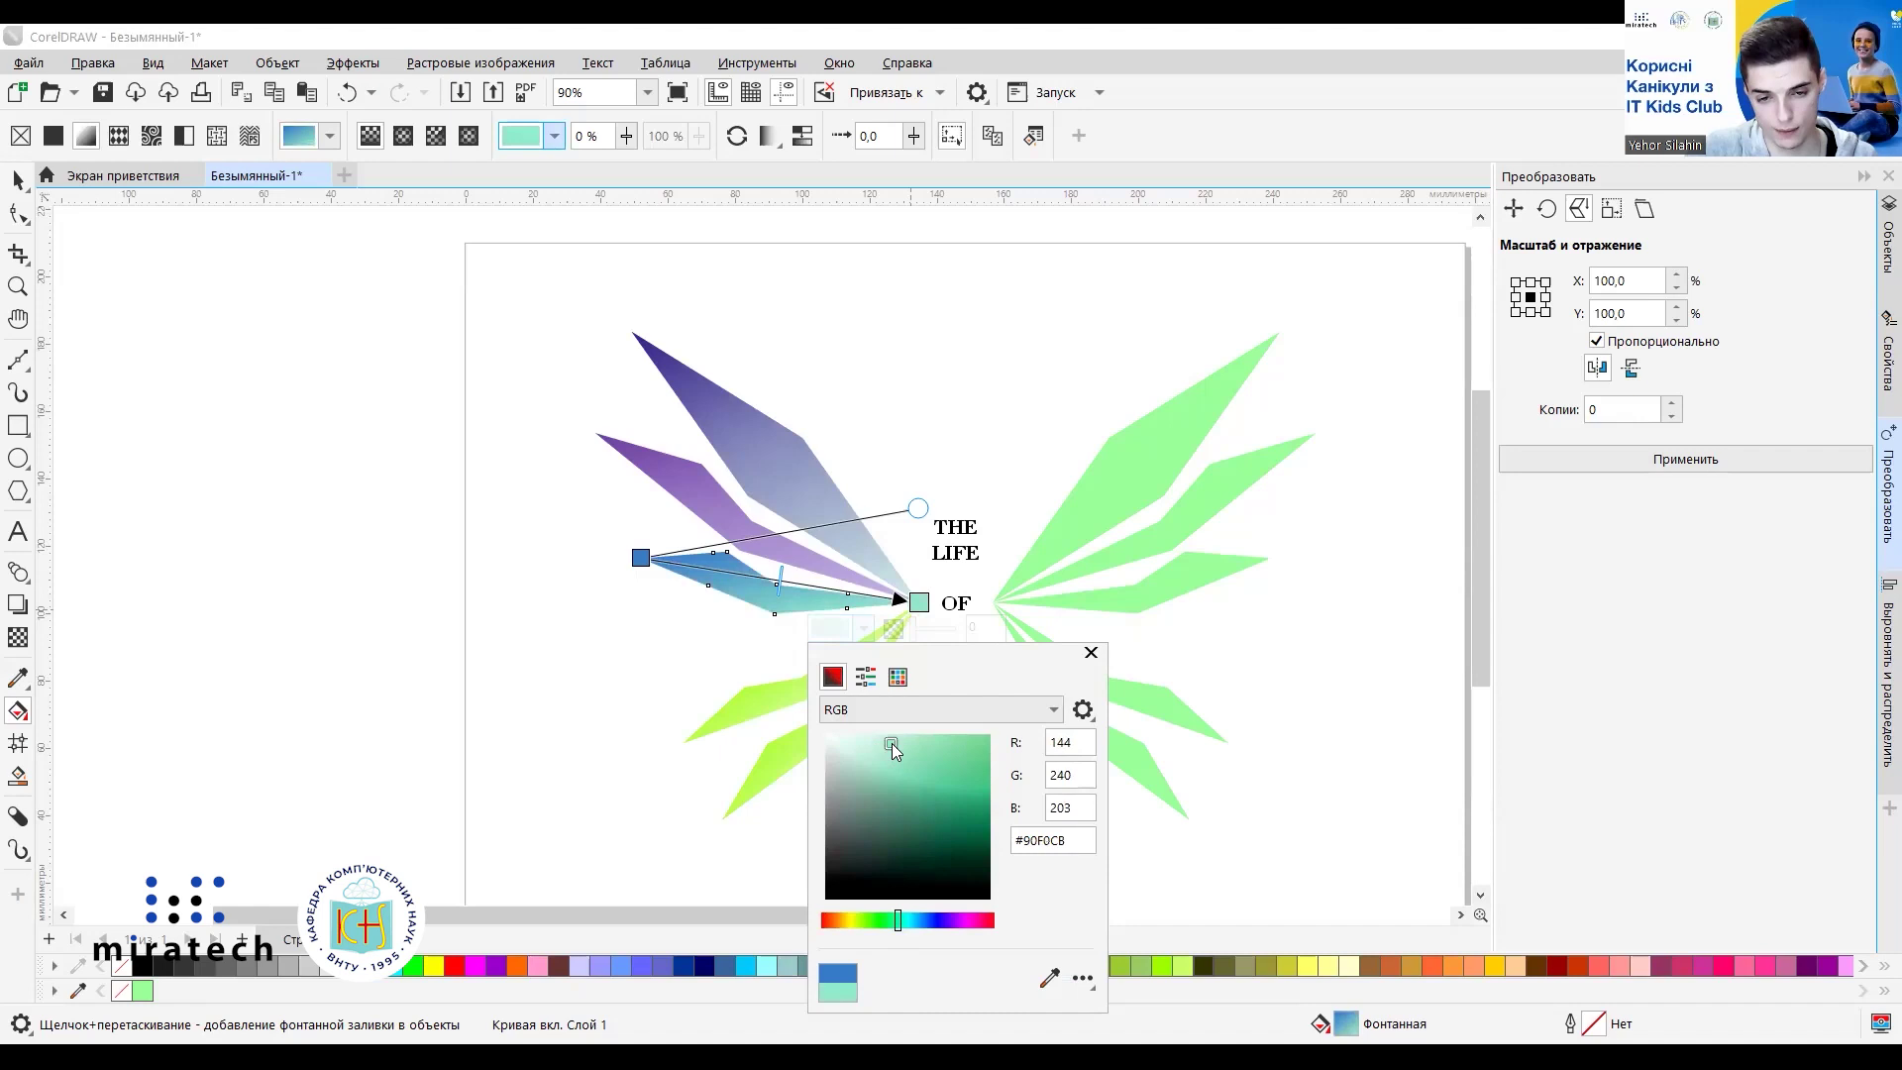
pyautogui.moveTo(899, 922); pyautogui.dragTo(909, 924)
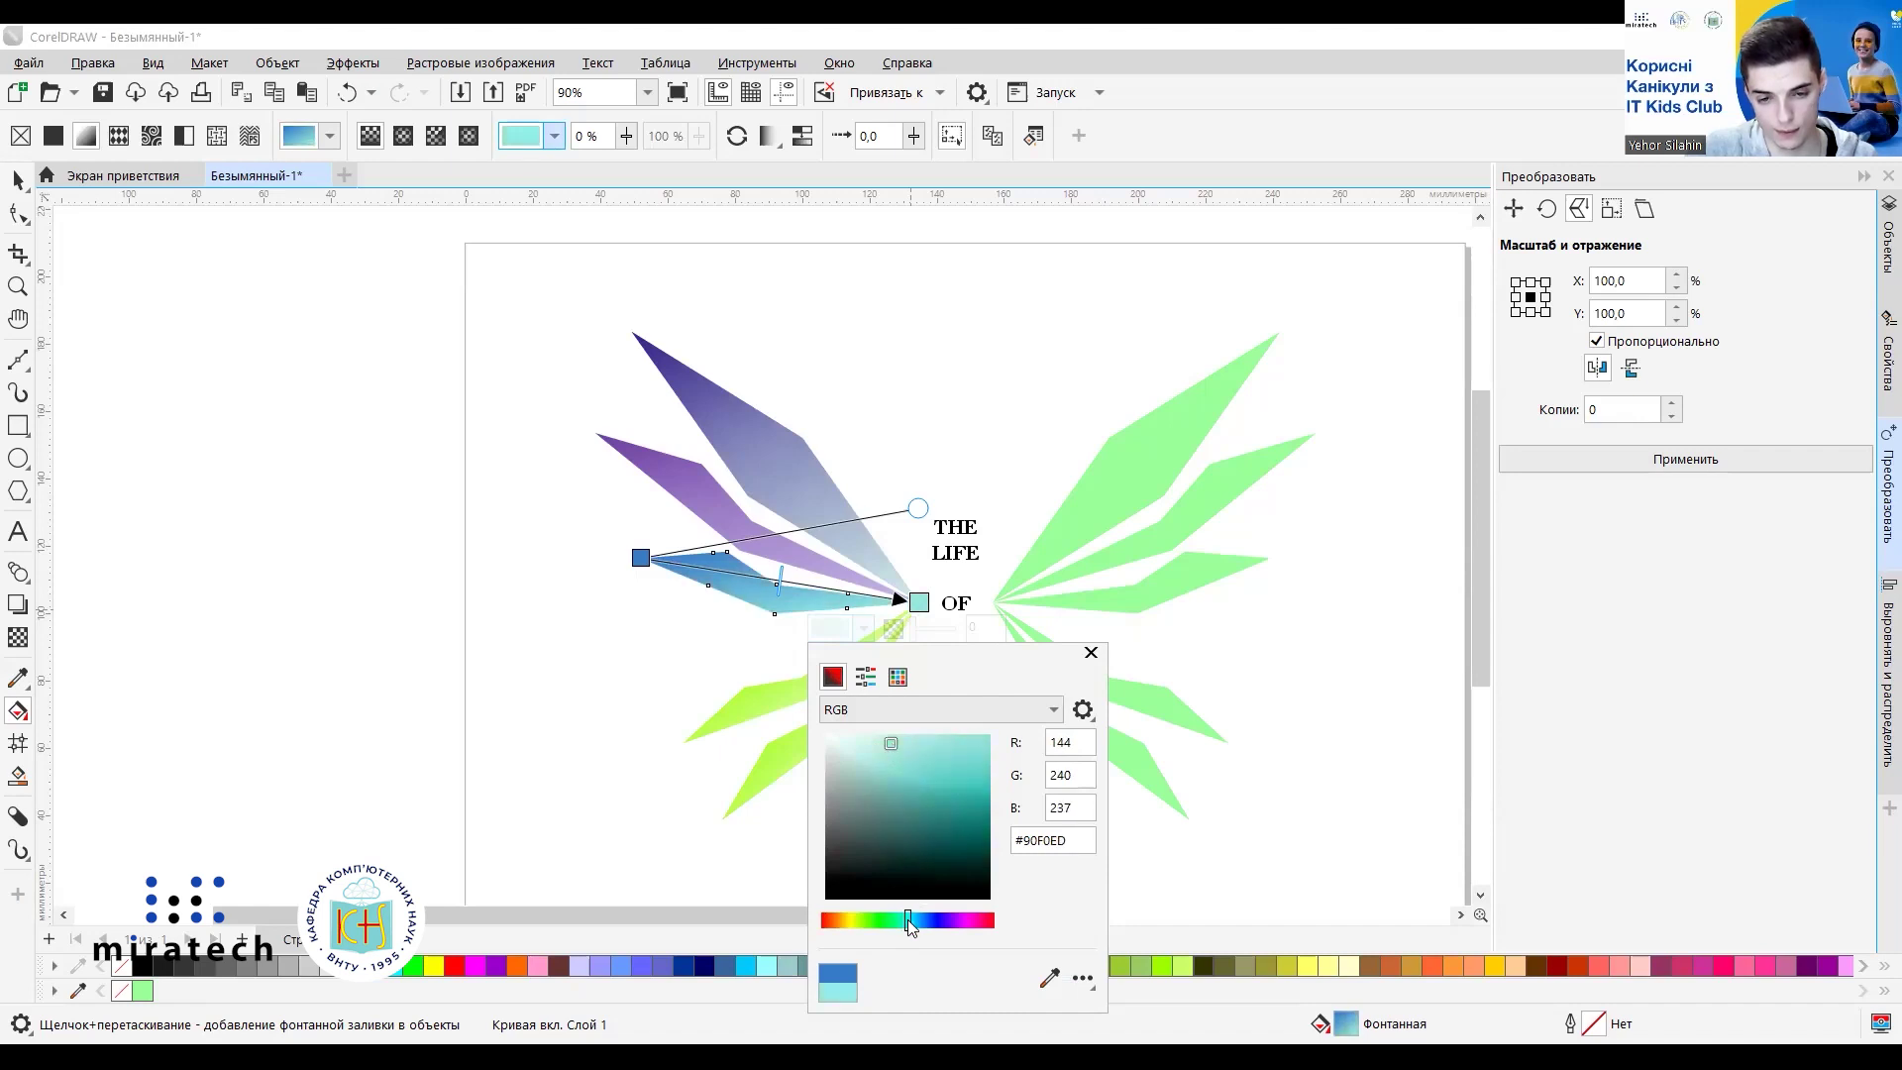
pyautogui.moveTo(891, 745); pyautogui.dragTo(885, 752)
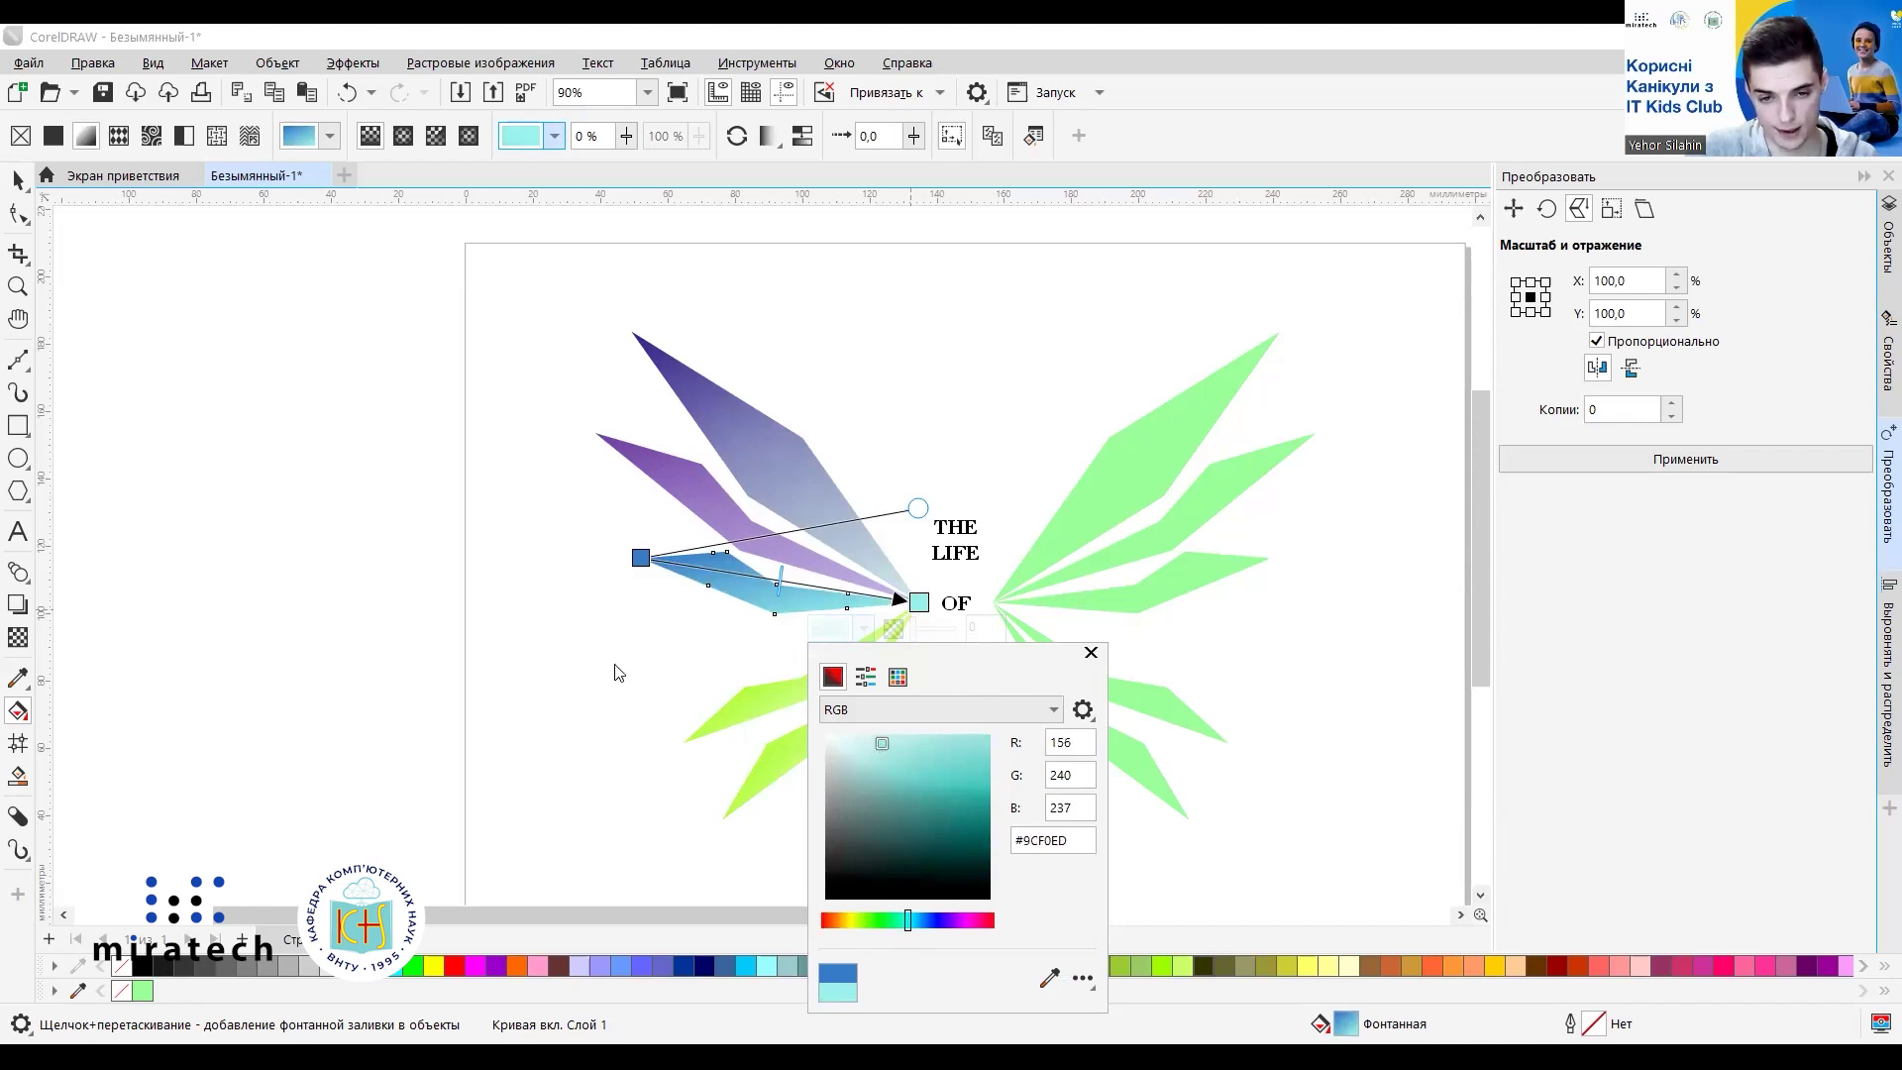
pyautogui.click(660, 622)
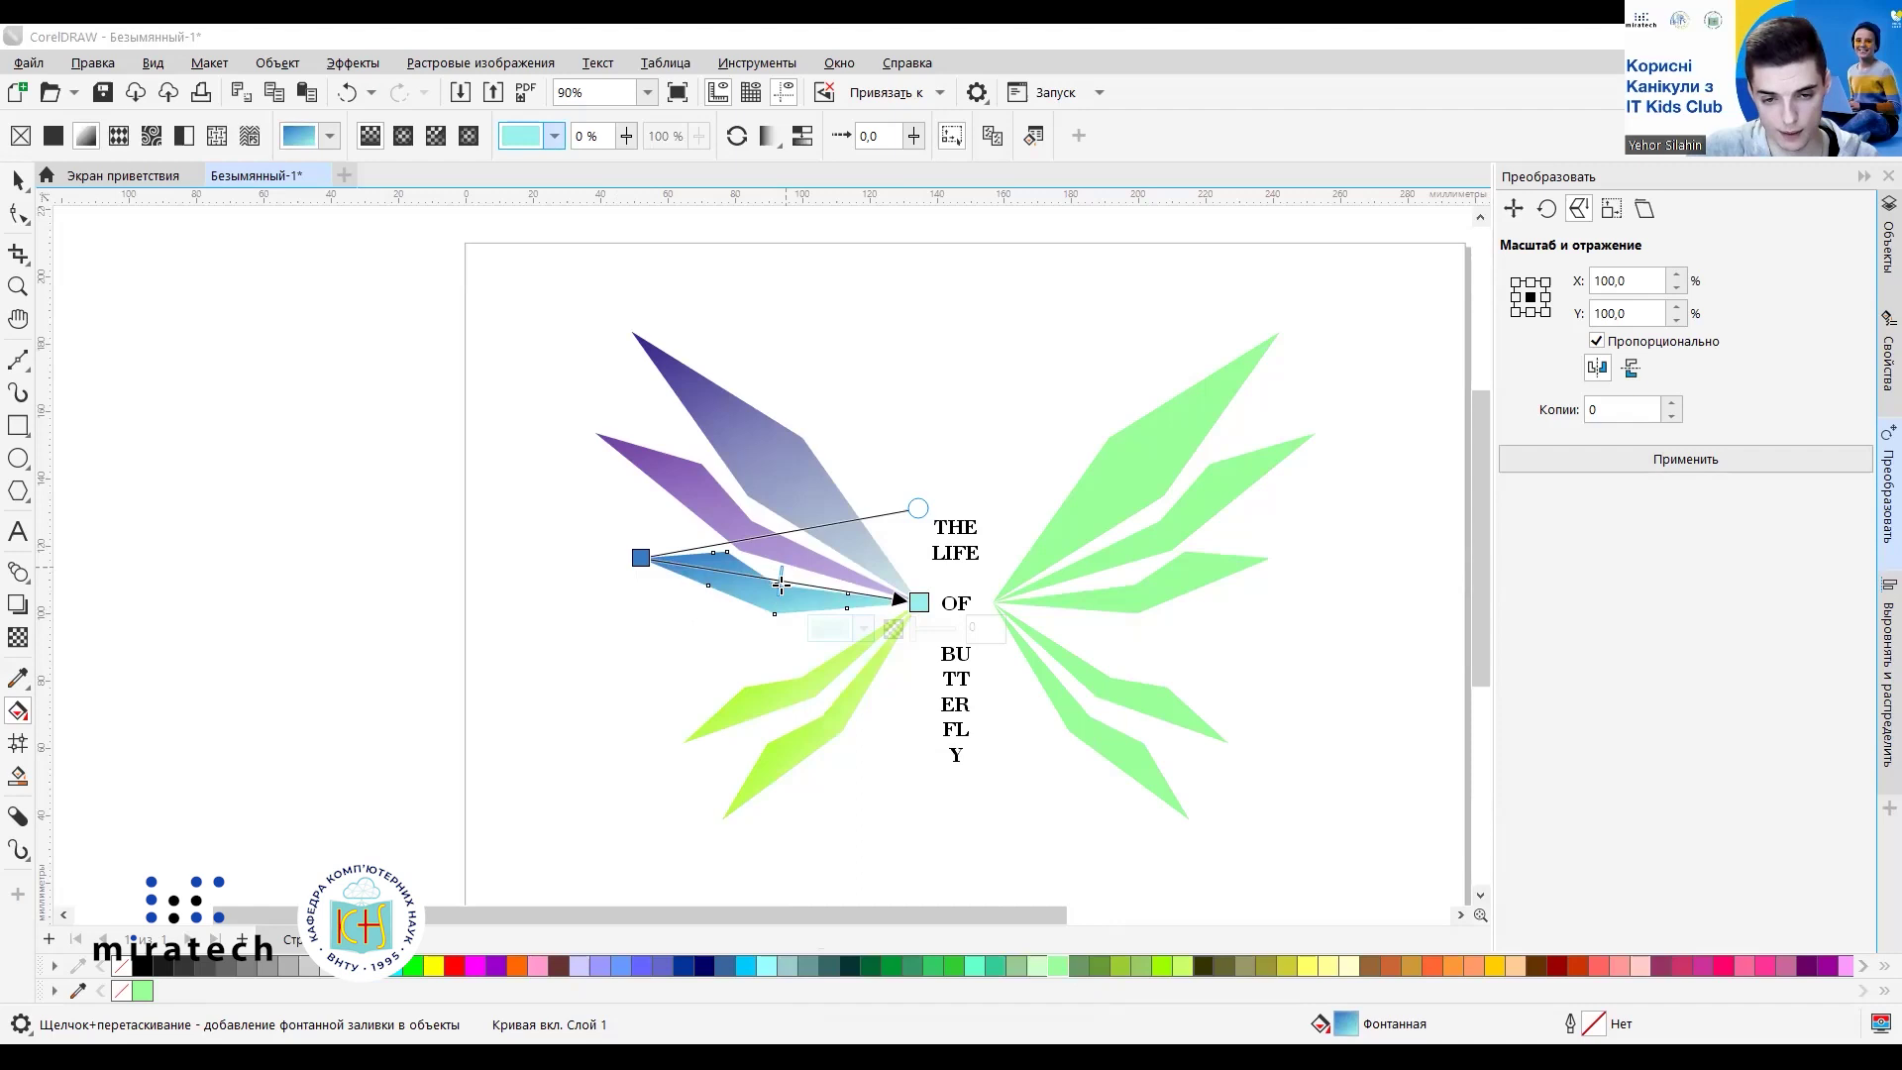
# Move the blue feather's gradient midpoint slightly toward the outer tip and deselect the feather.
pyautogui.moveTo(780, 585); pyautogui.dragTo(749, 585)
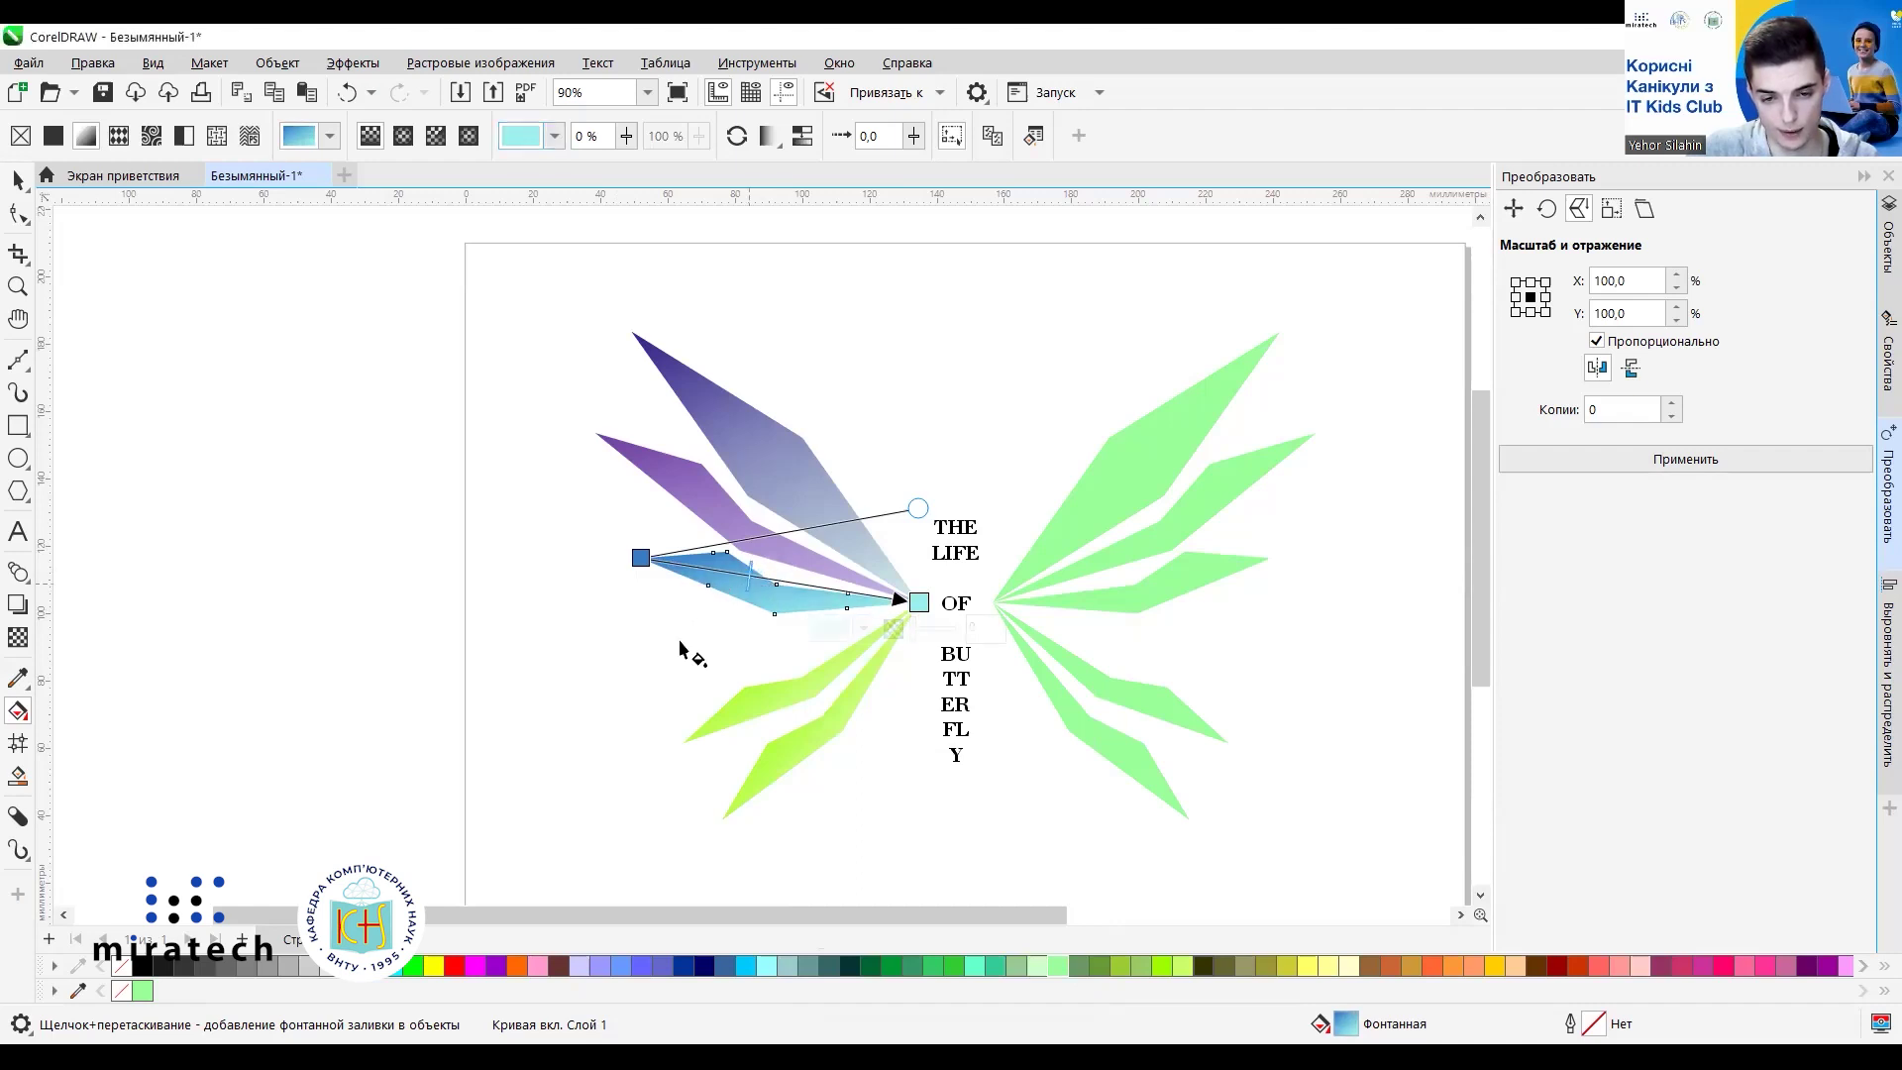
pyautogui.click(668, 662)
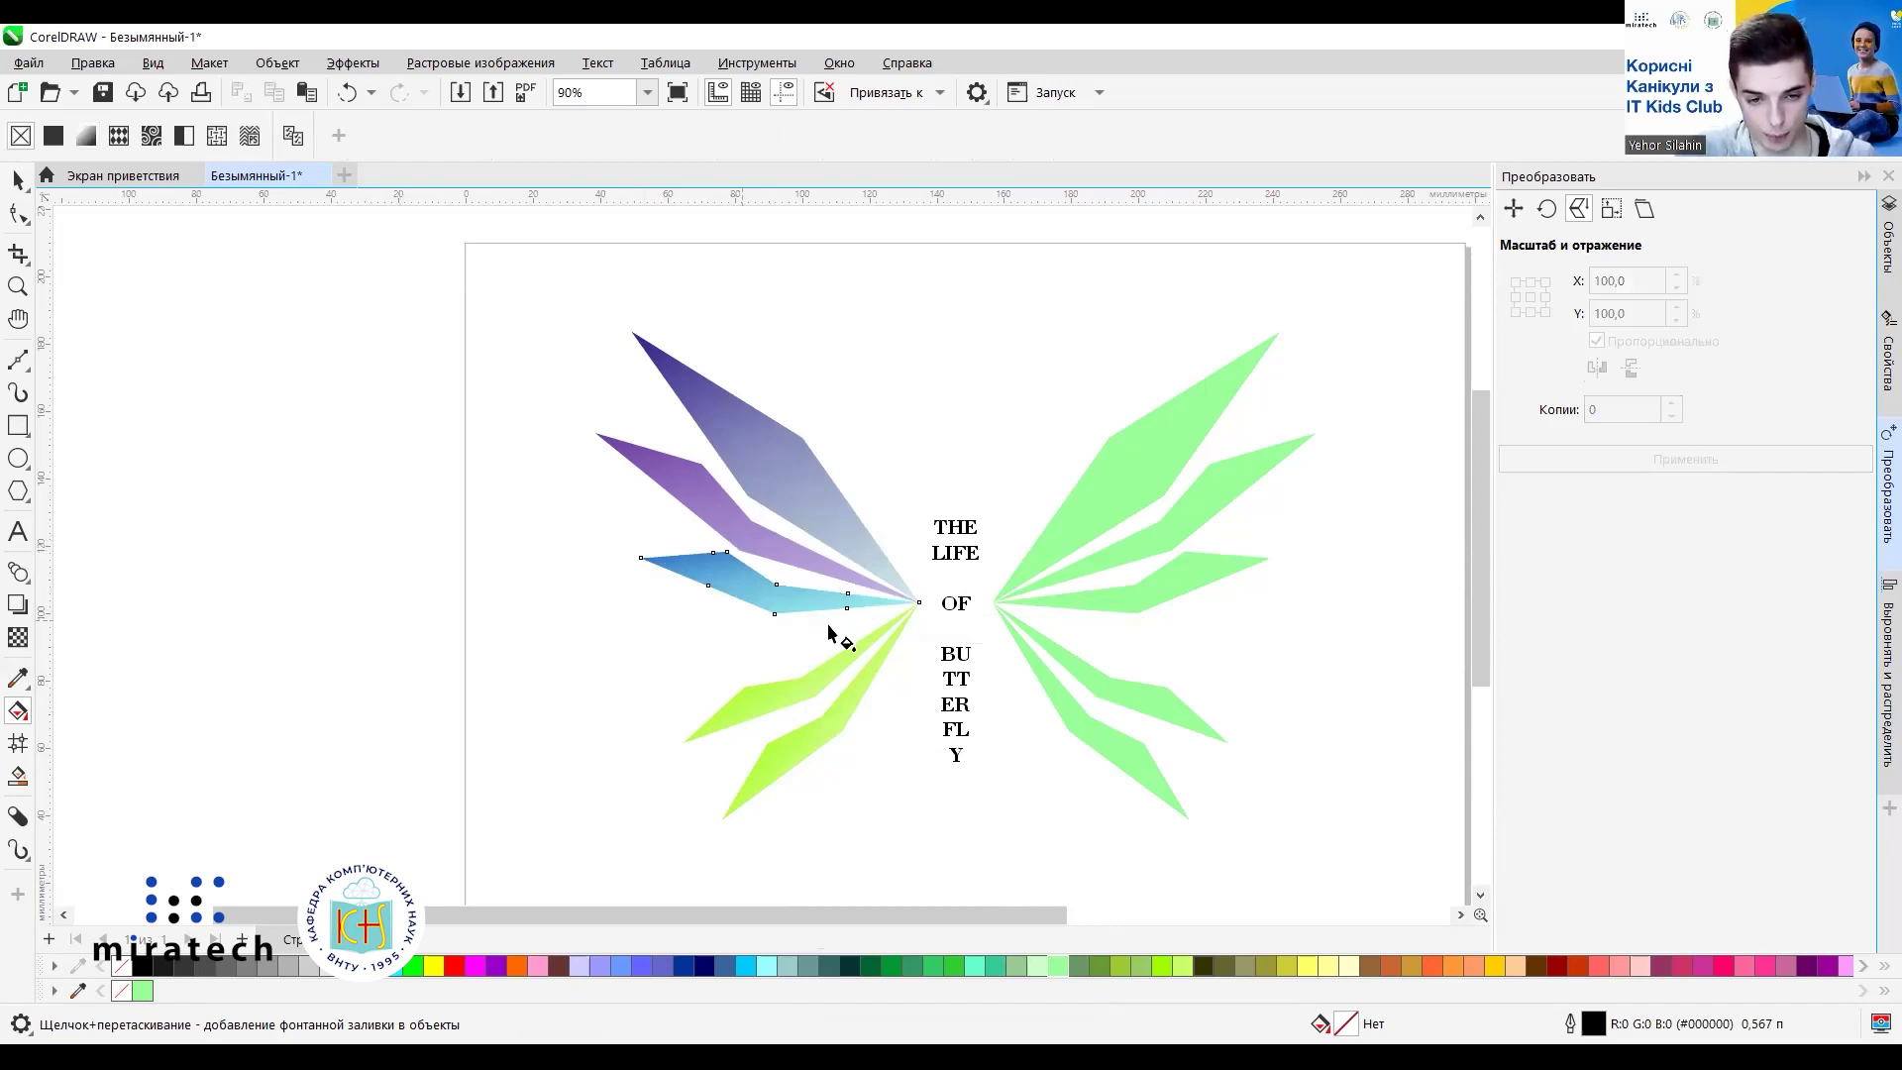
# Align the gradient of the left wing's fourth feather so it runs from its outer tip to its inner tip.
pyautogui.click(769, 698)
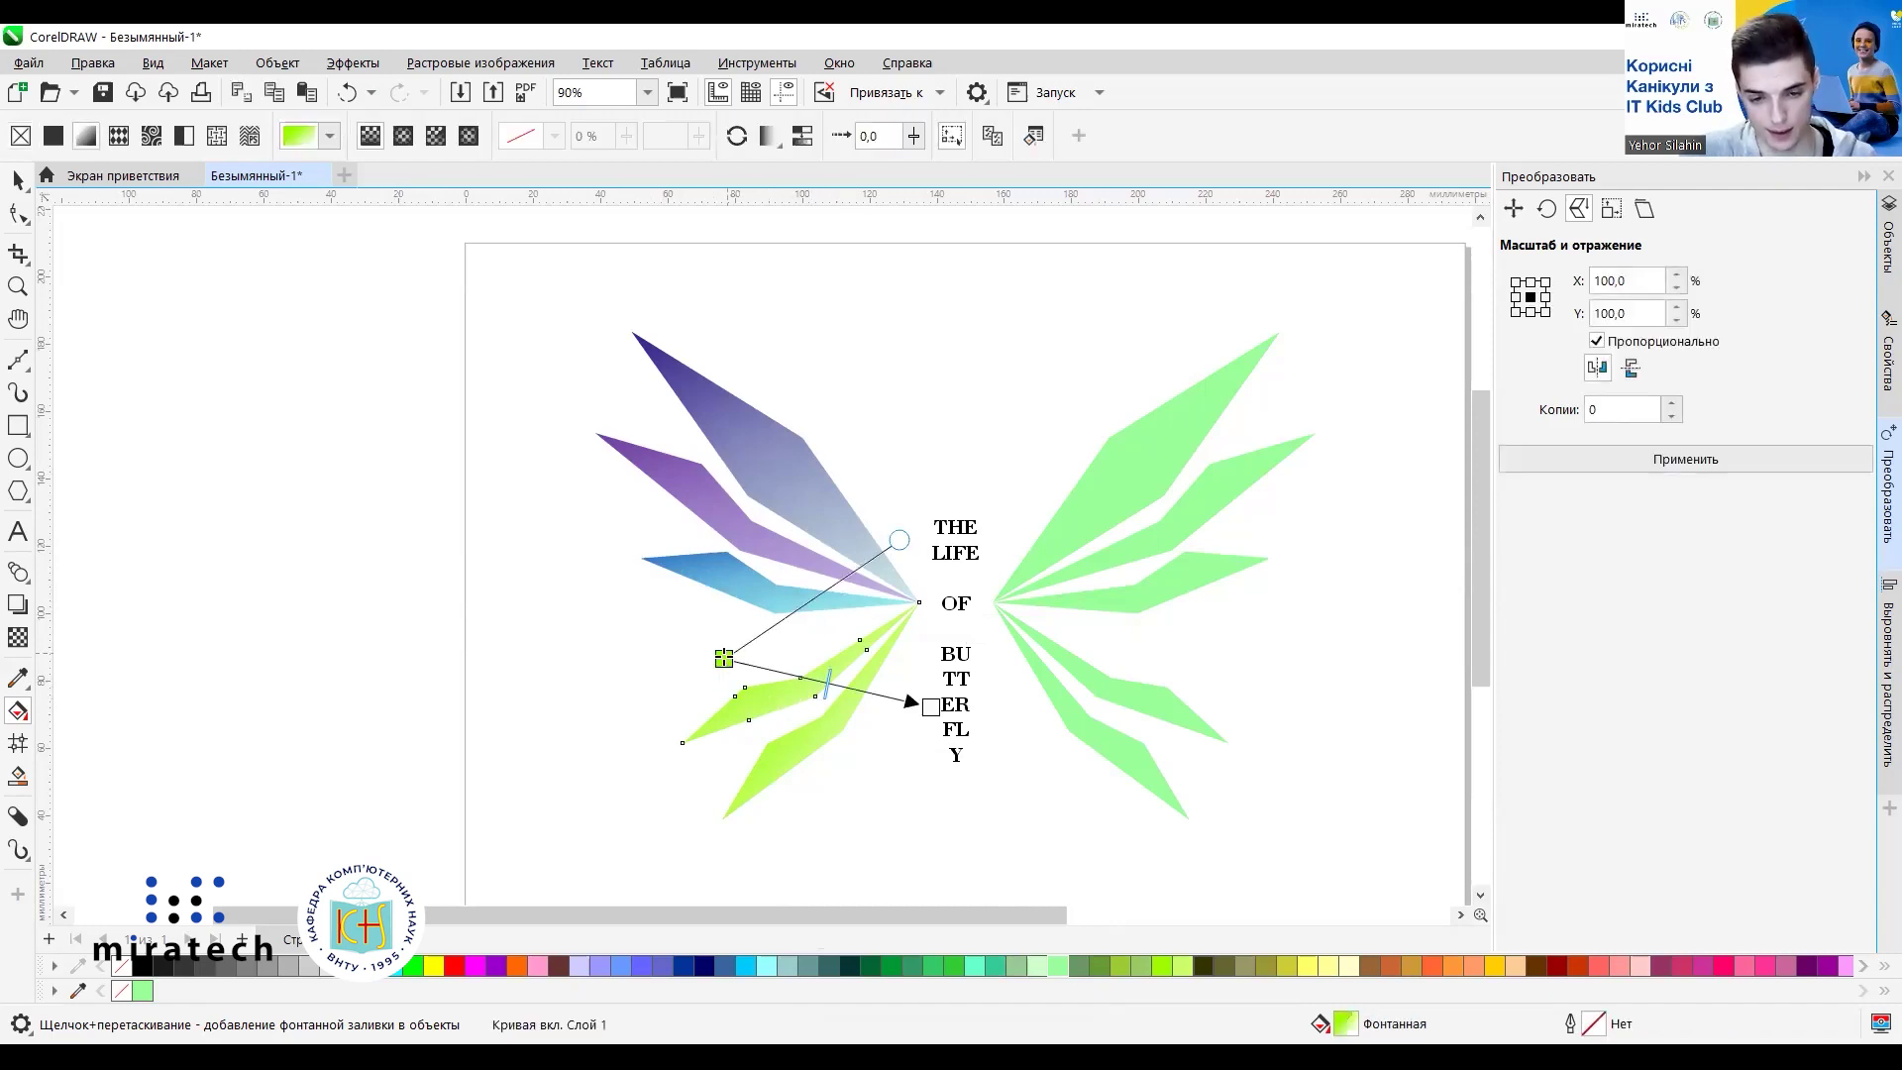
pyautogui.moveTo(724, 659); pyautogui.dragTo(683, 743)
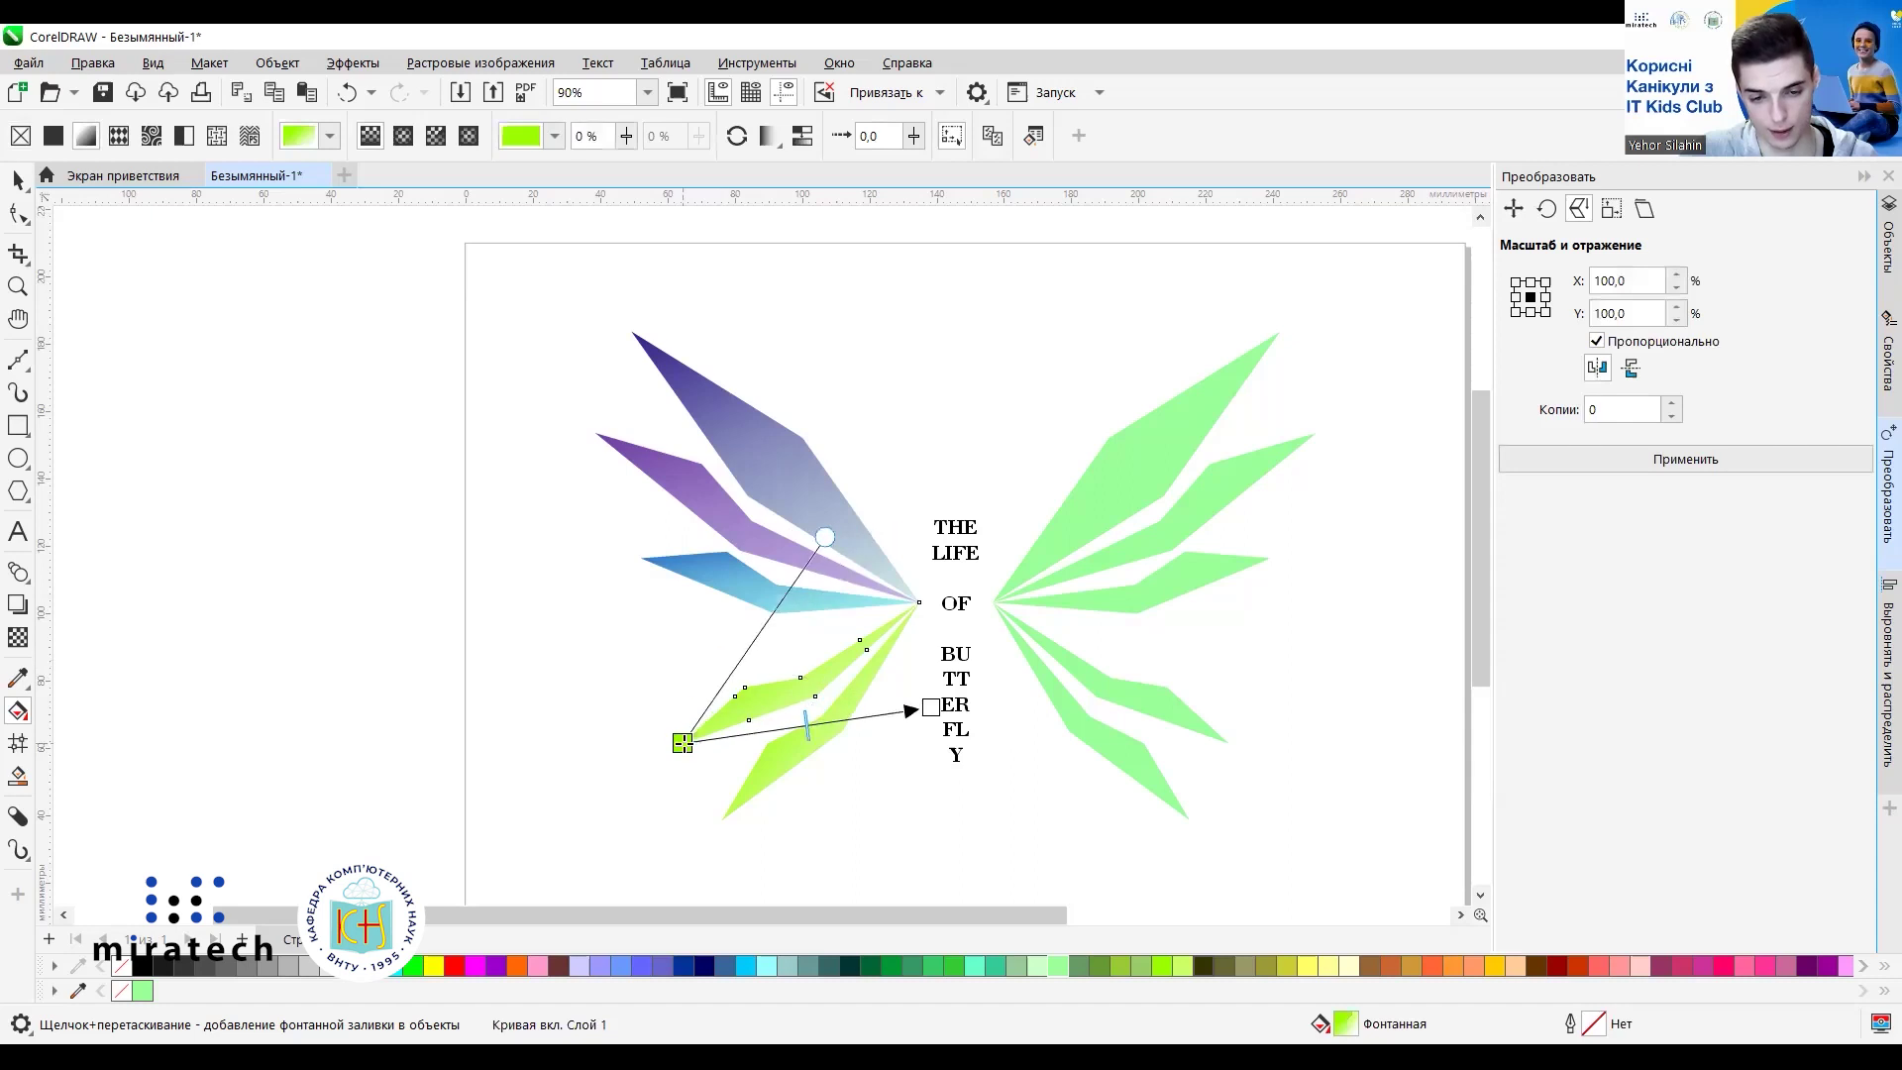
pyautogui.moveTo(929, 707); pyautogui.dragTo(919, 602)
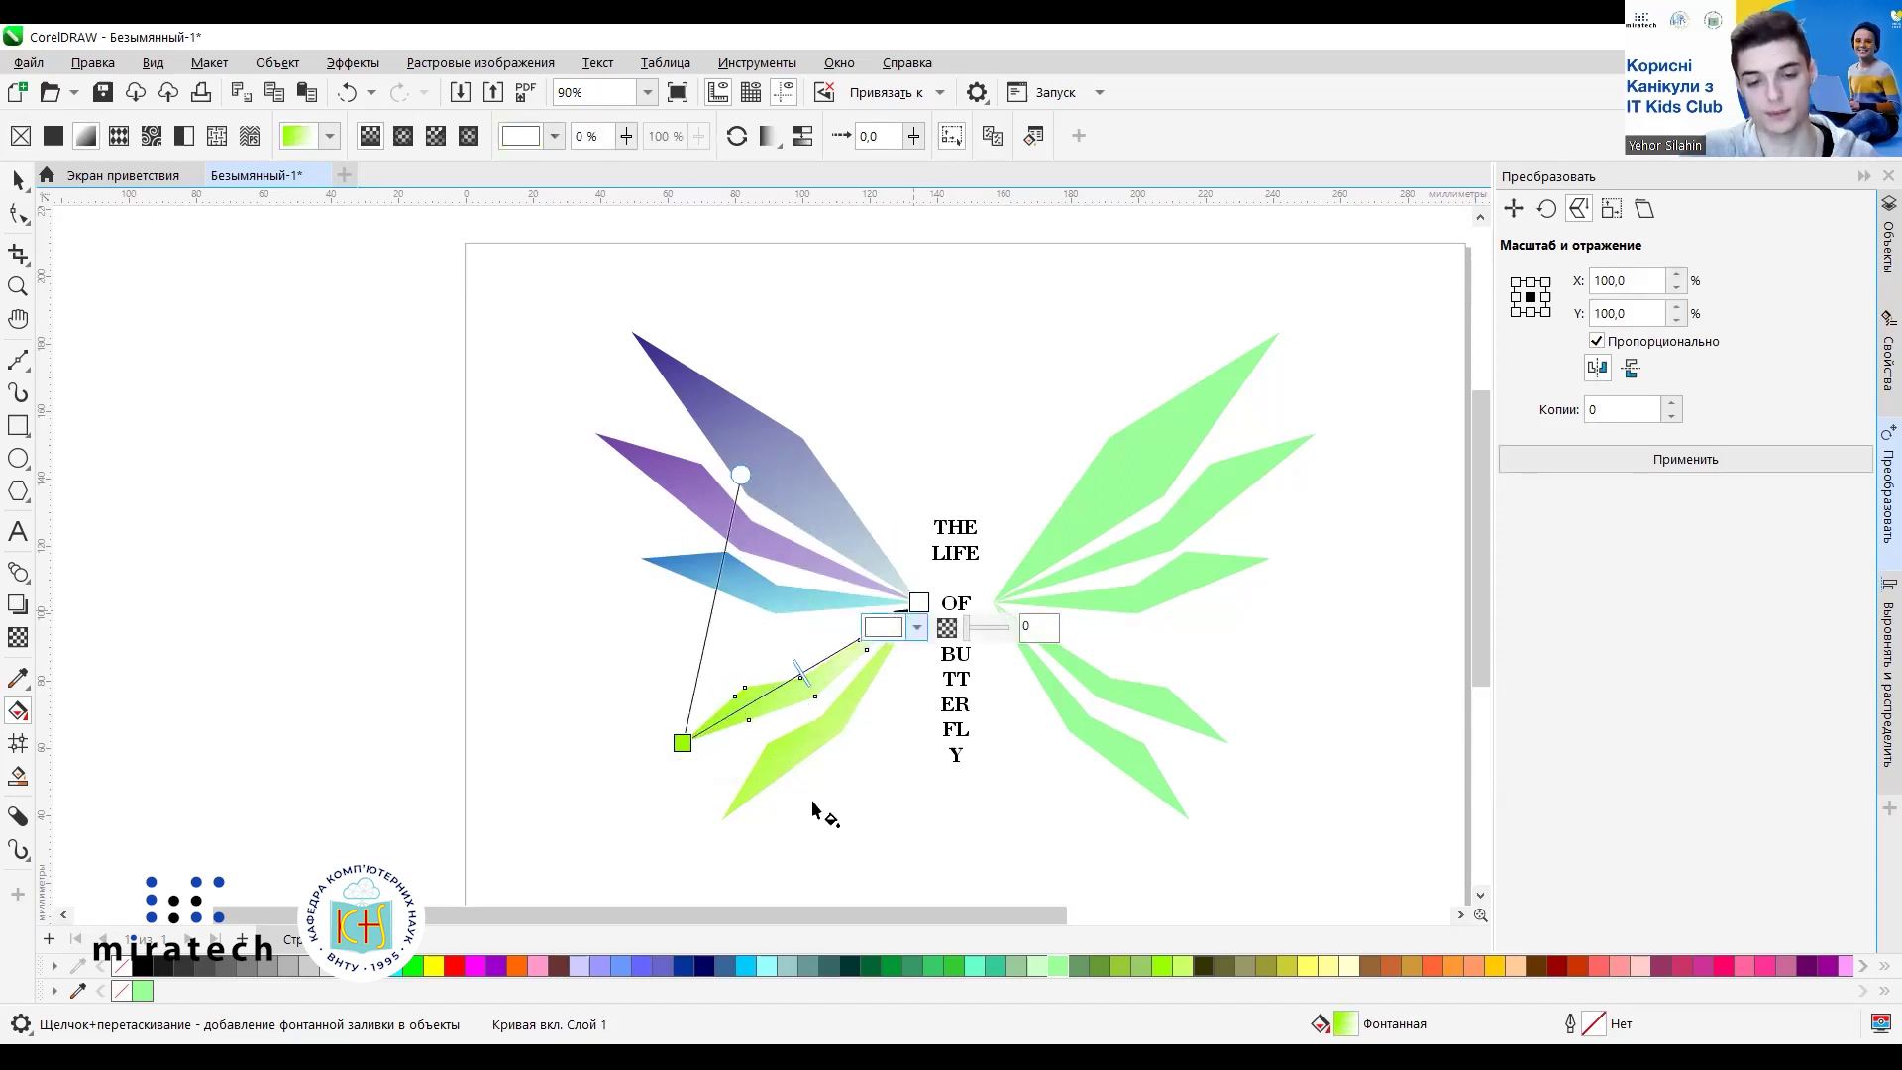
# Set the outer gradient colour of the left wing's fourth feather to dark green #267034.
pyautogui.click(682, 743)
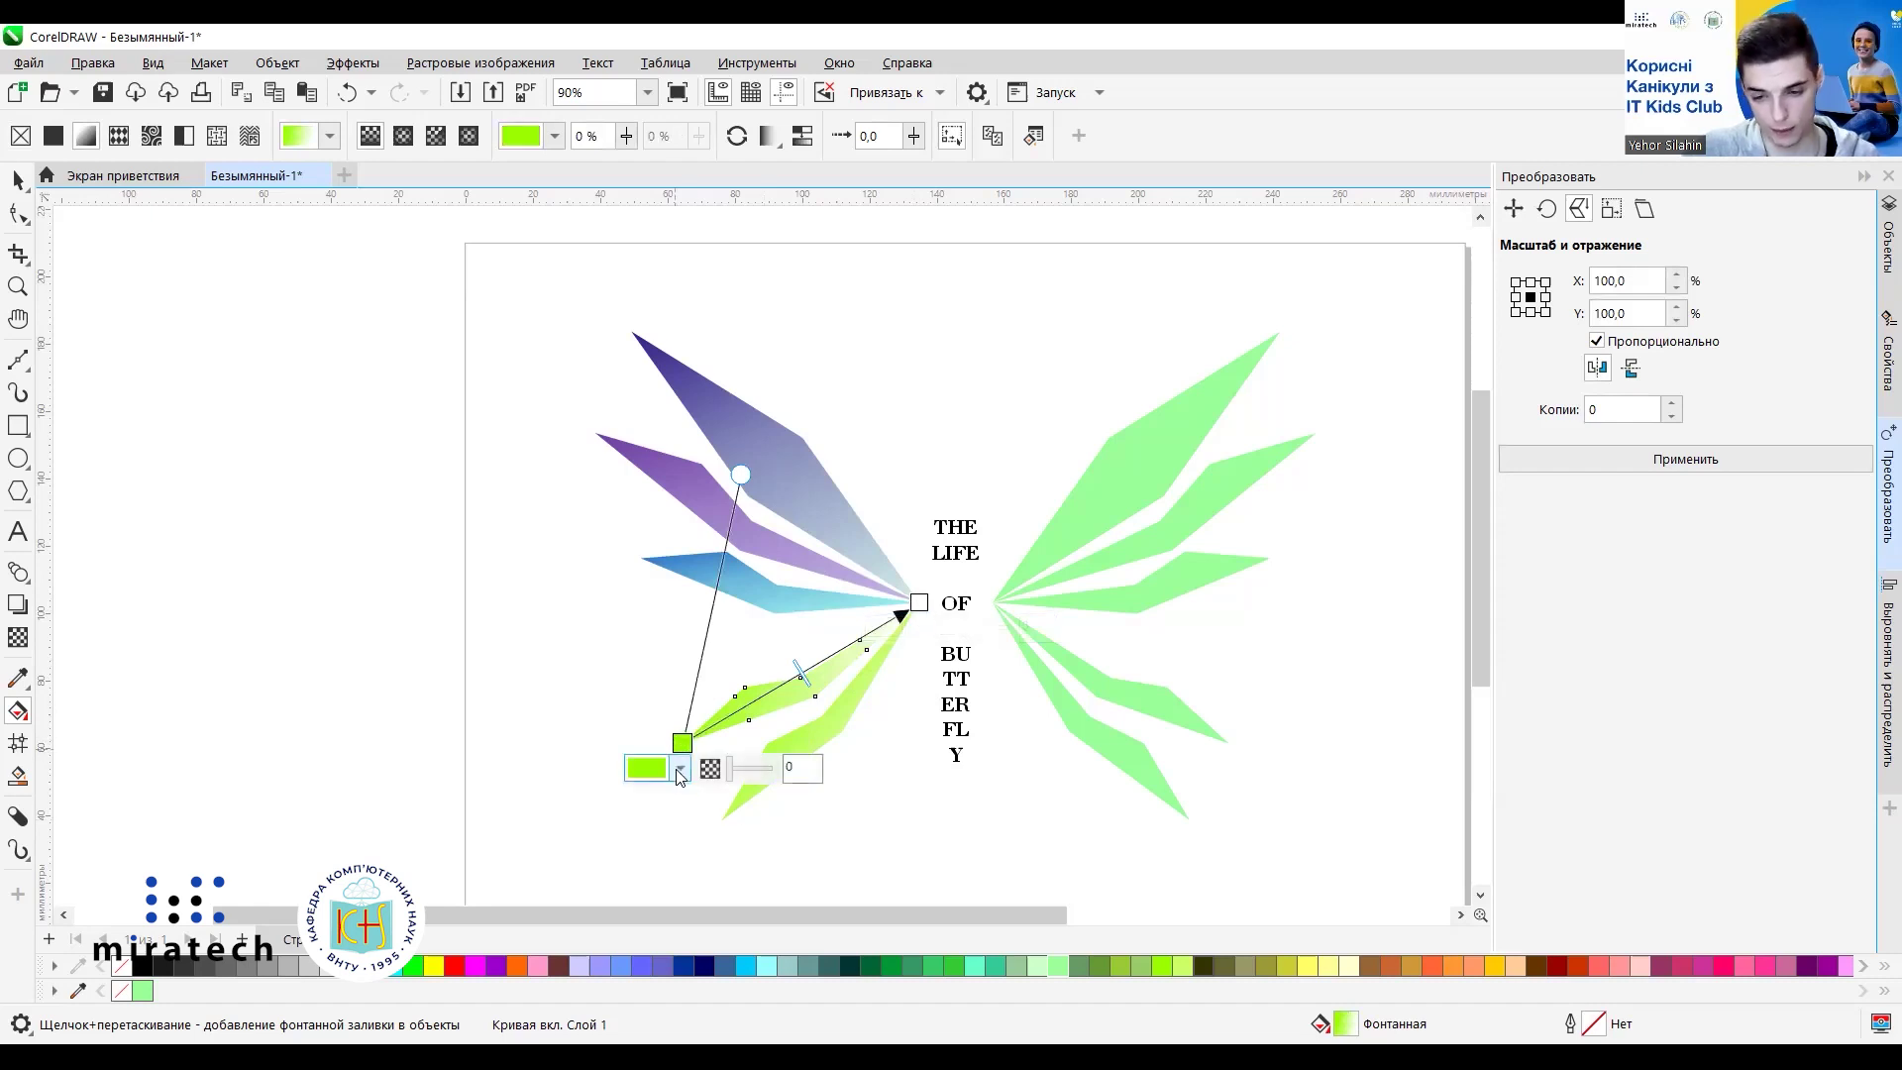
pyautogui.click(678, 770)
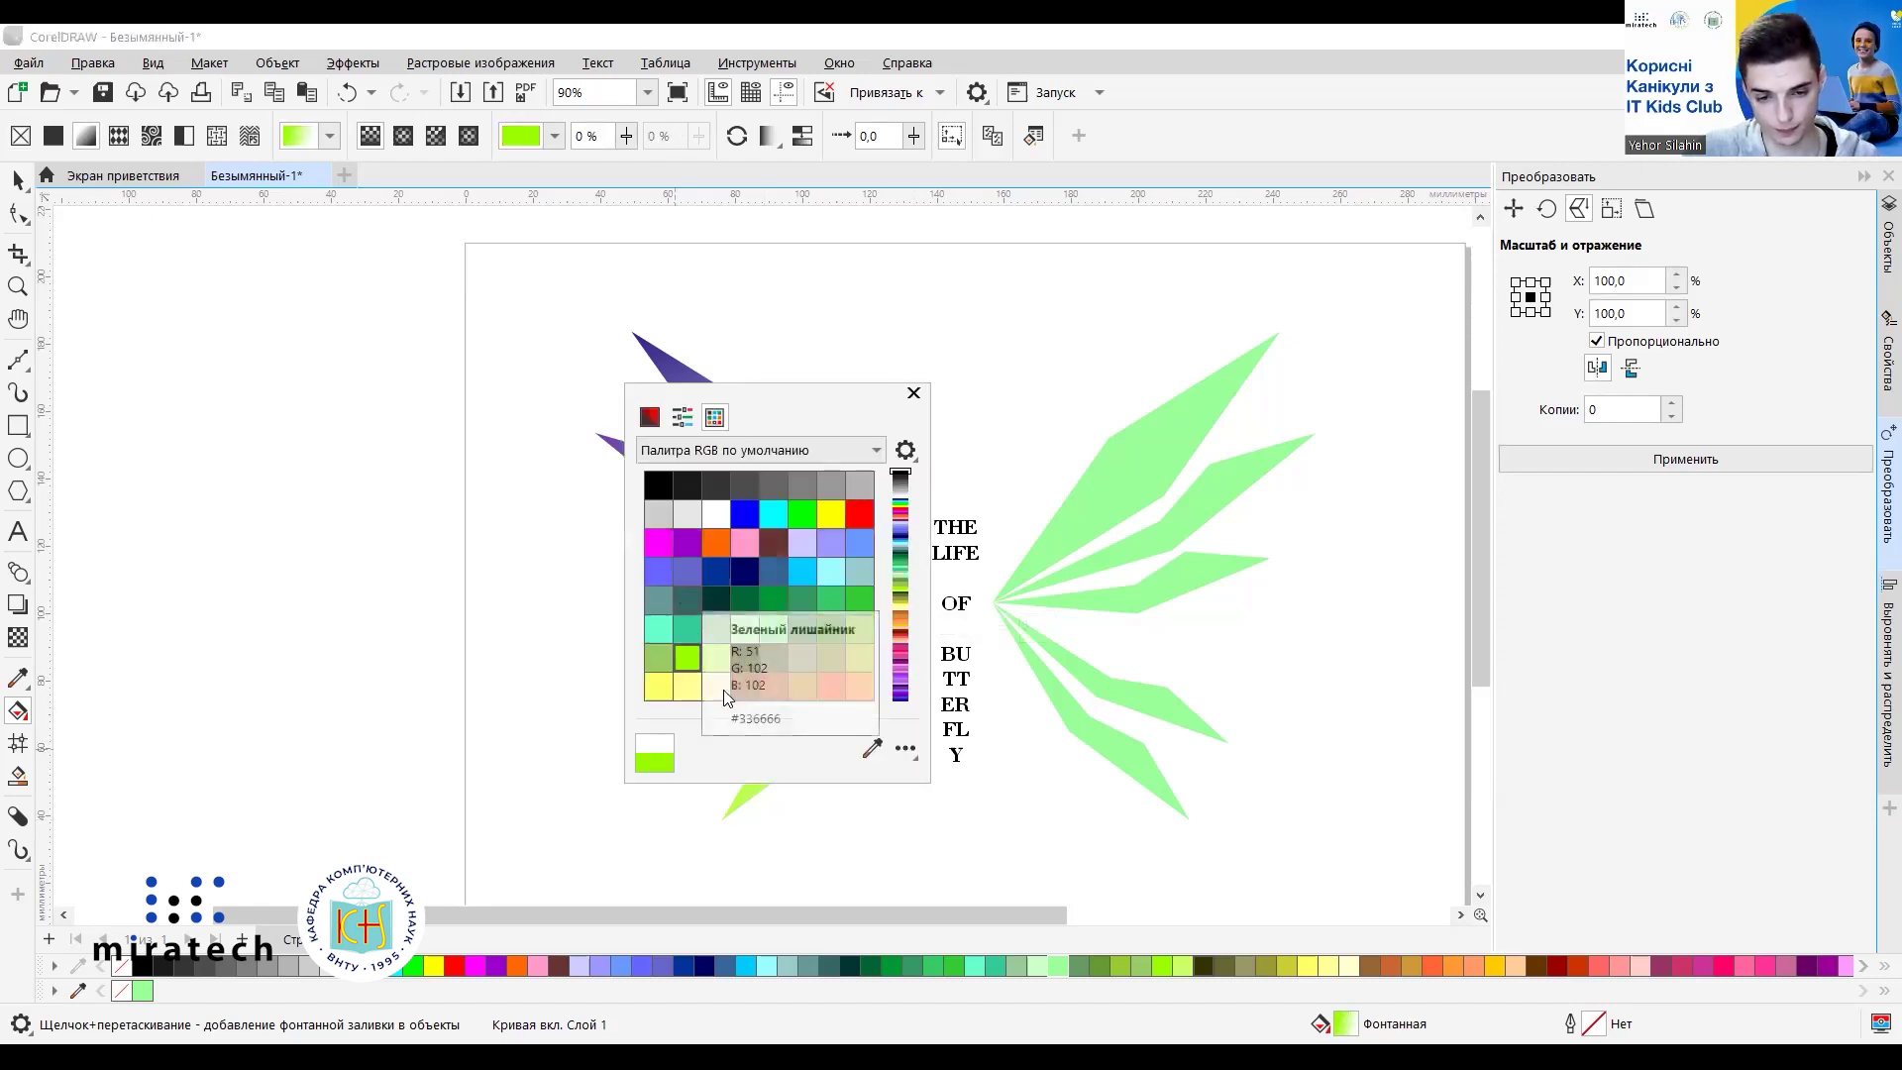
pyautogui.click(651, 416)
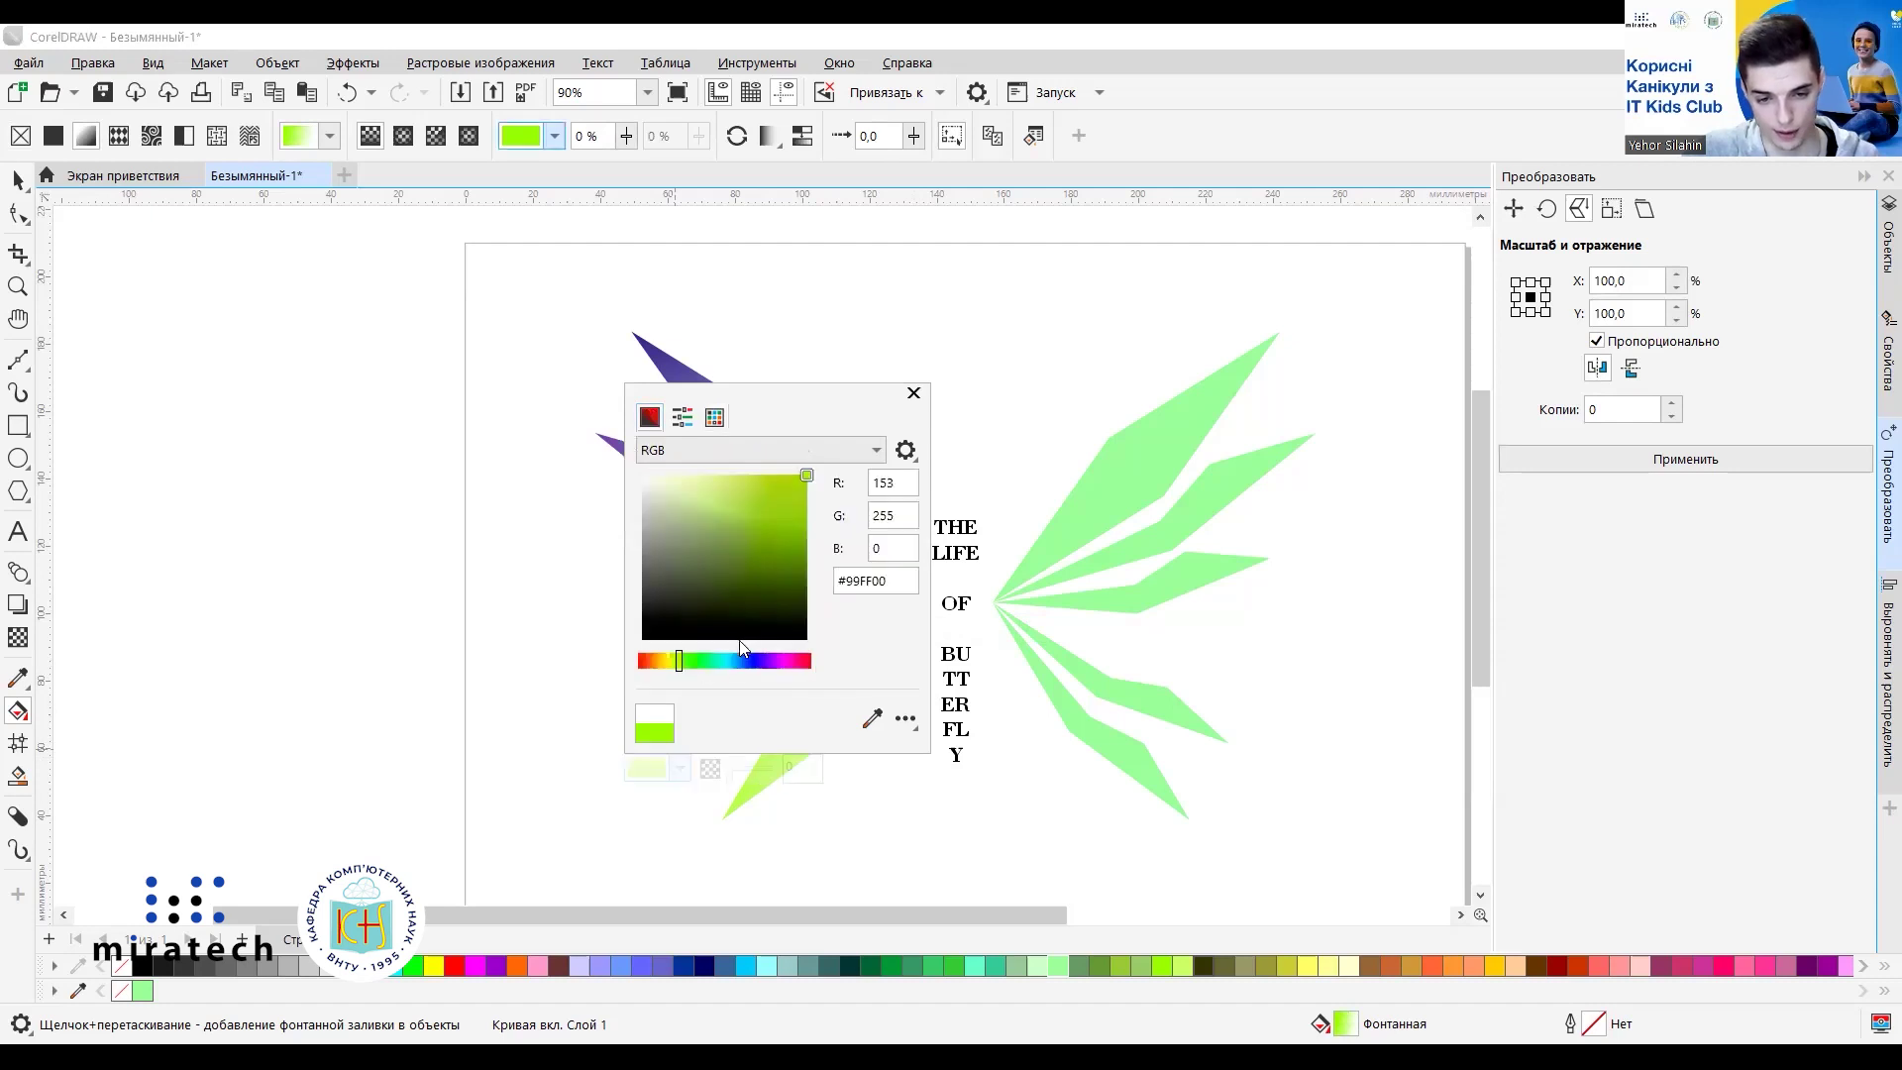
pyautogui.click(703, 661)
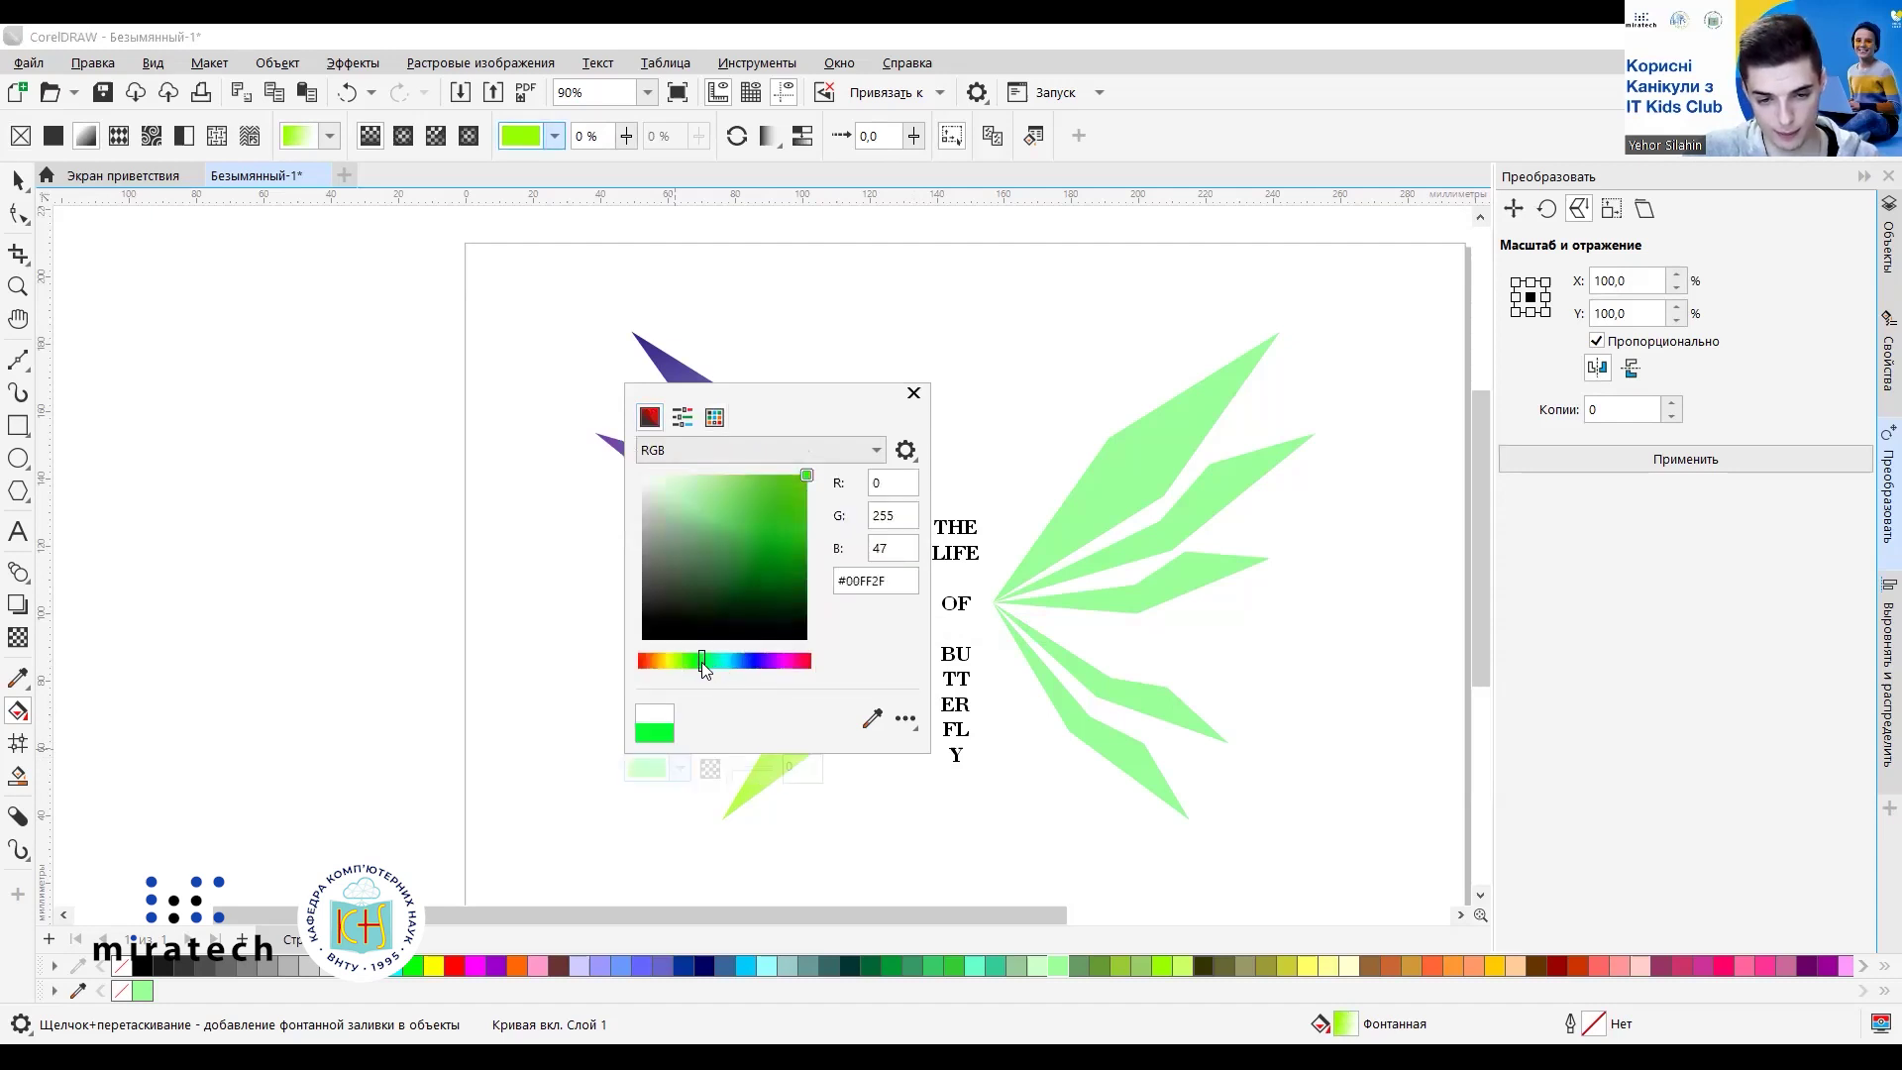
pyautogui.click(751, 567)
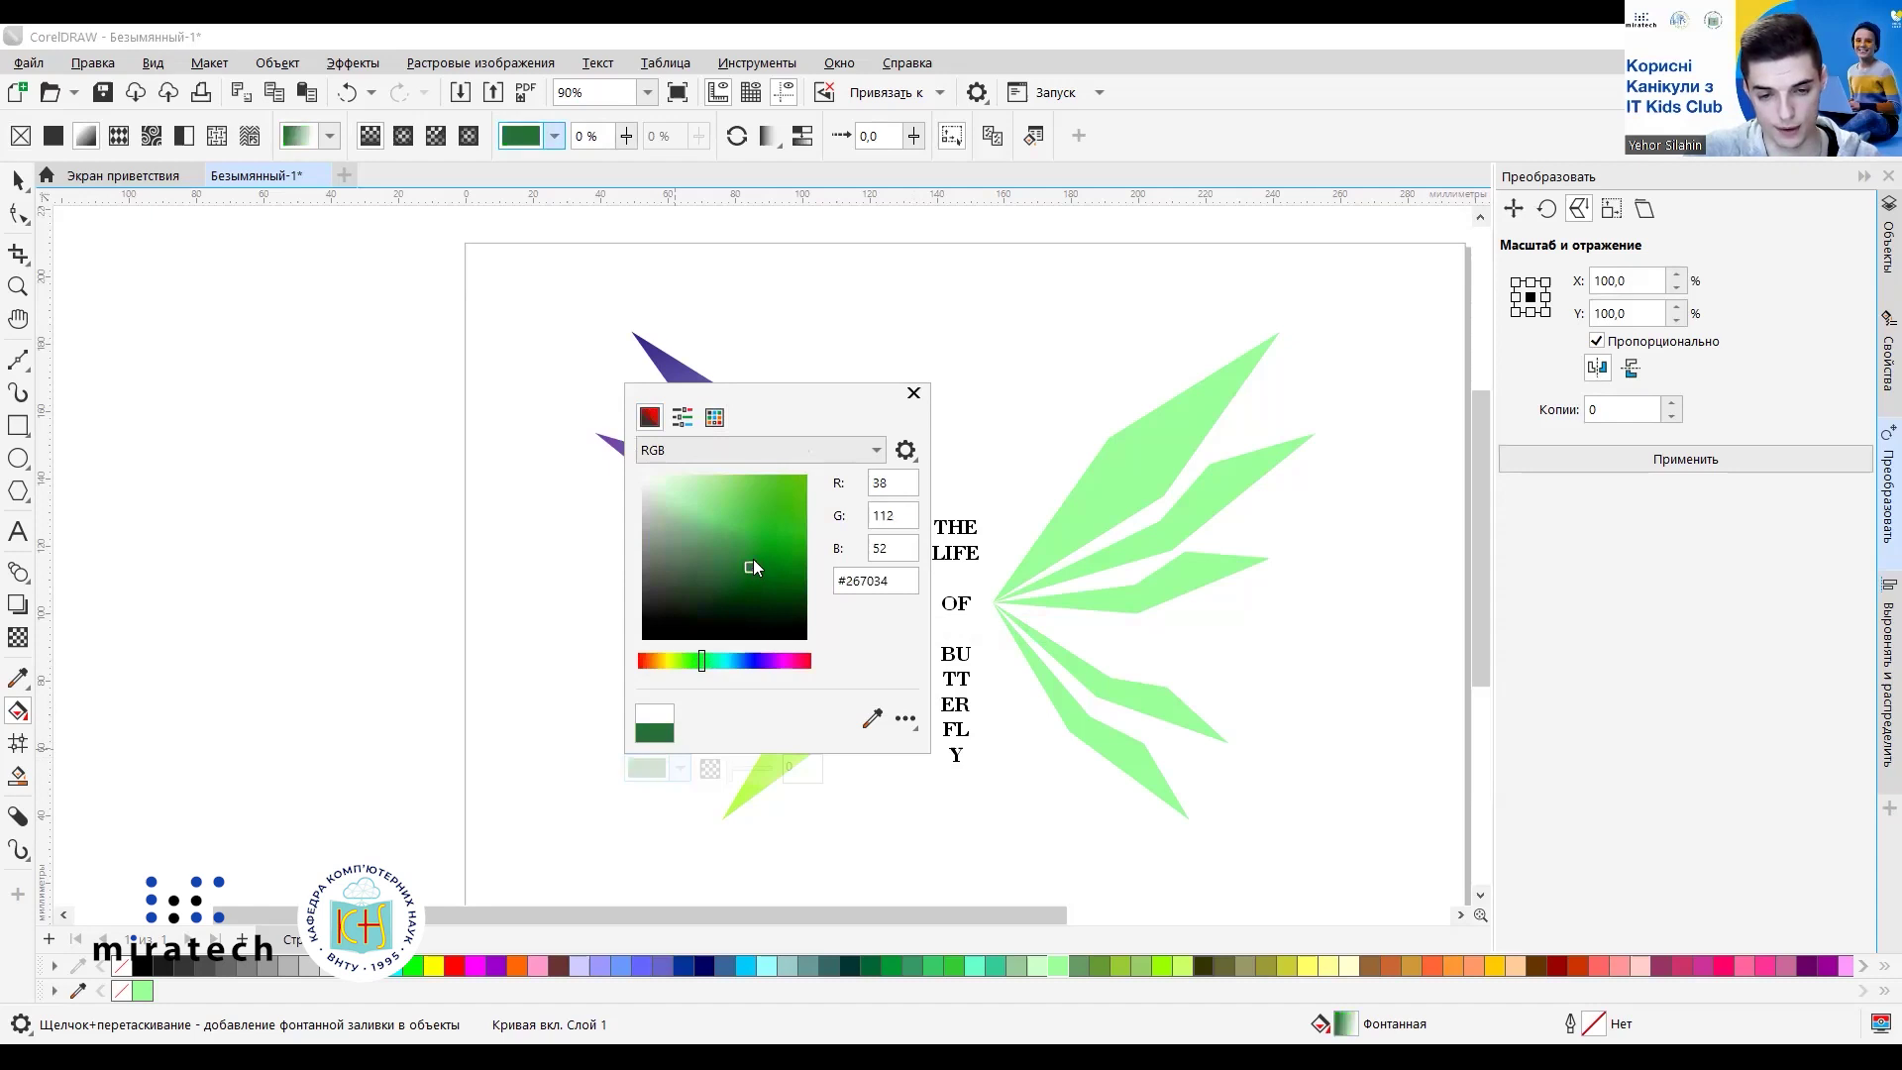
pyautogui.click(516, 696)
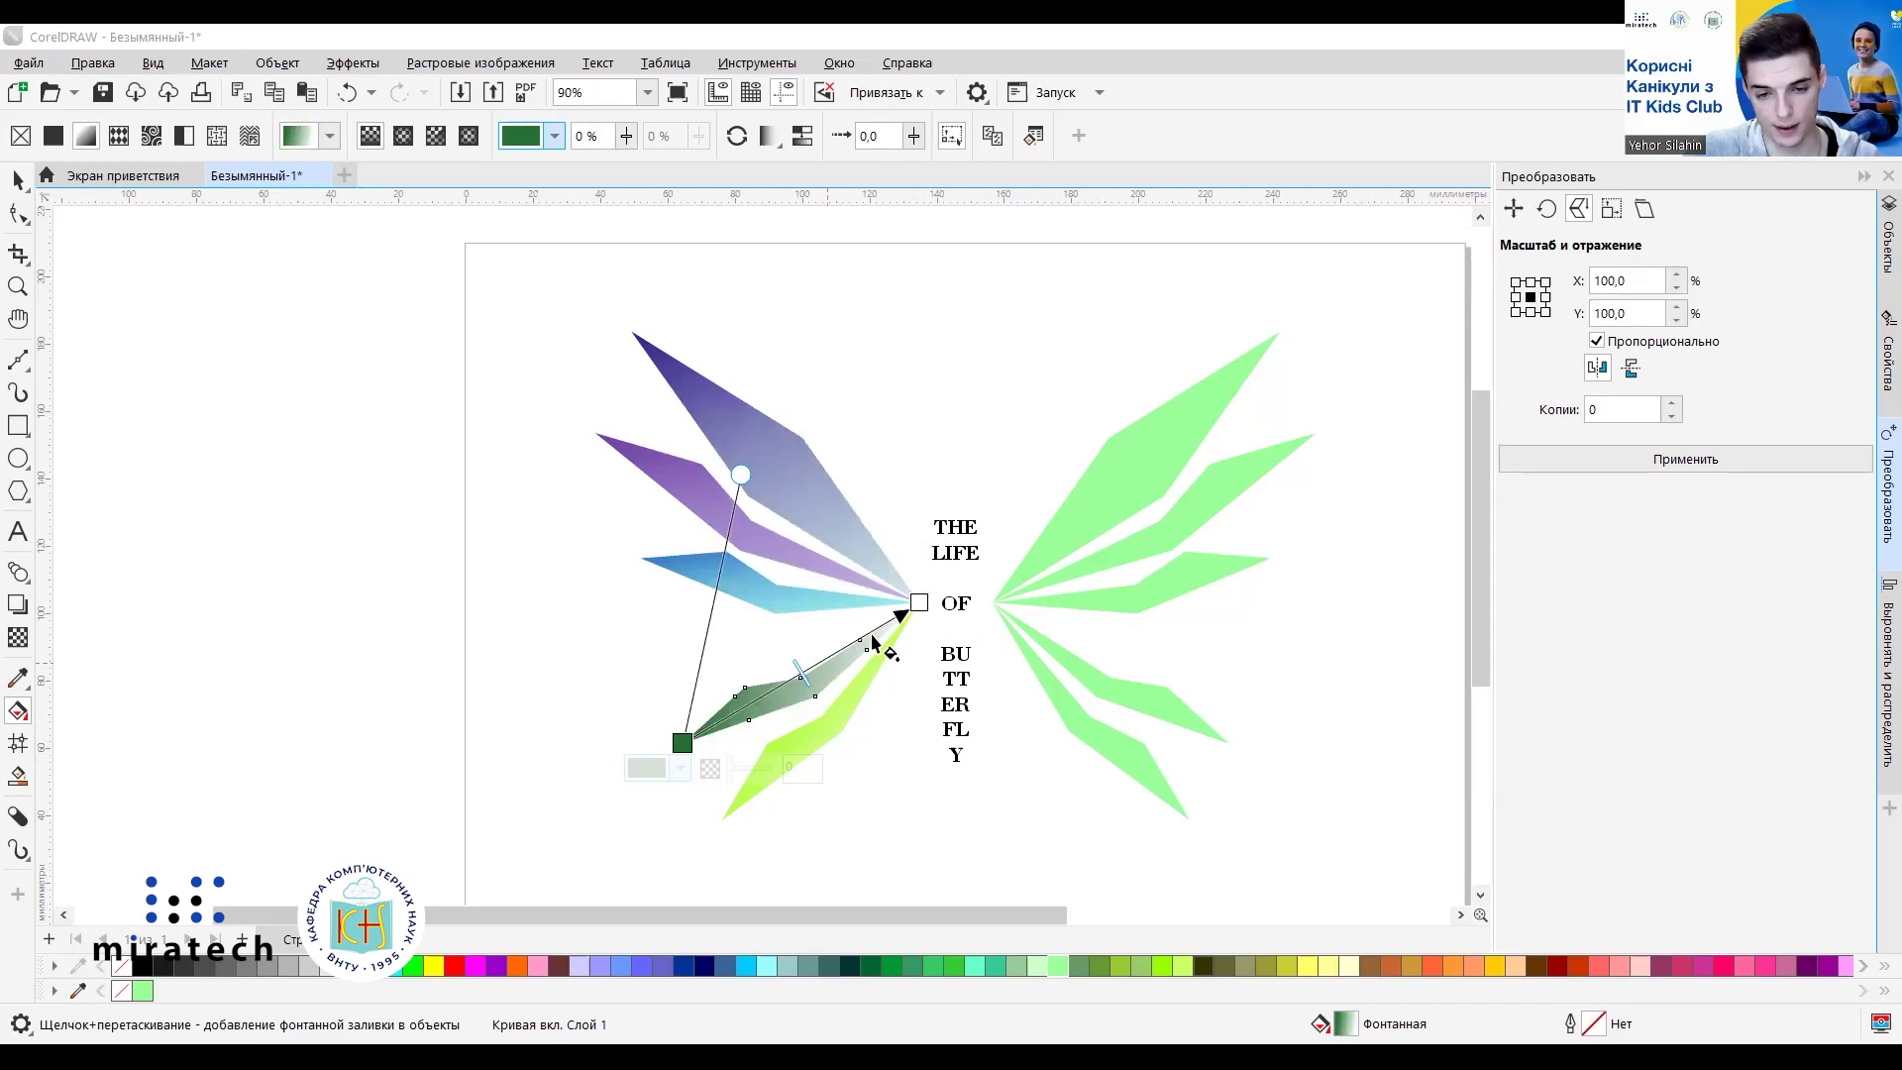
# Set the inner gradient colour of the left wing's fourth feather to light green #CDF09C and deselect the feather.
pyautogui.click(902, 617)
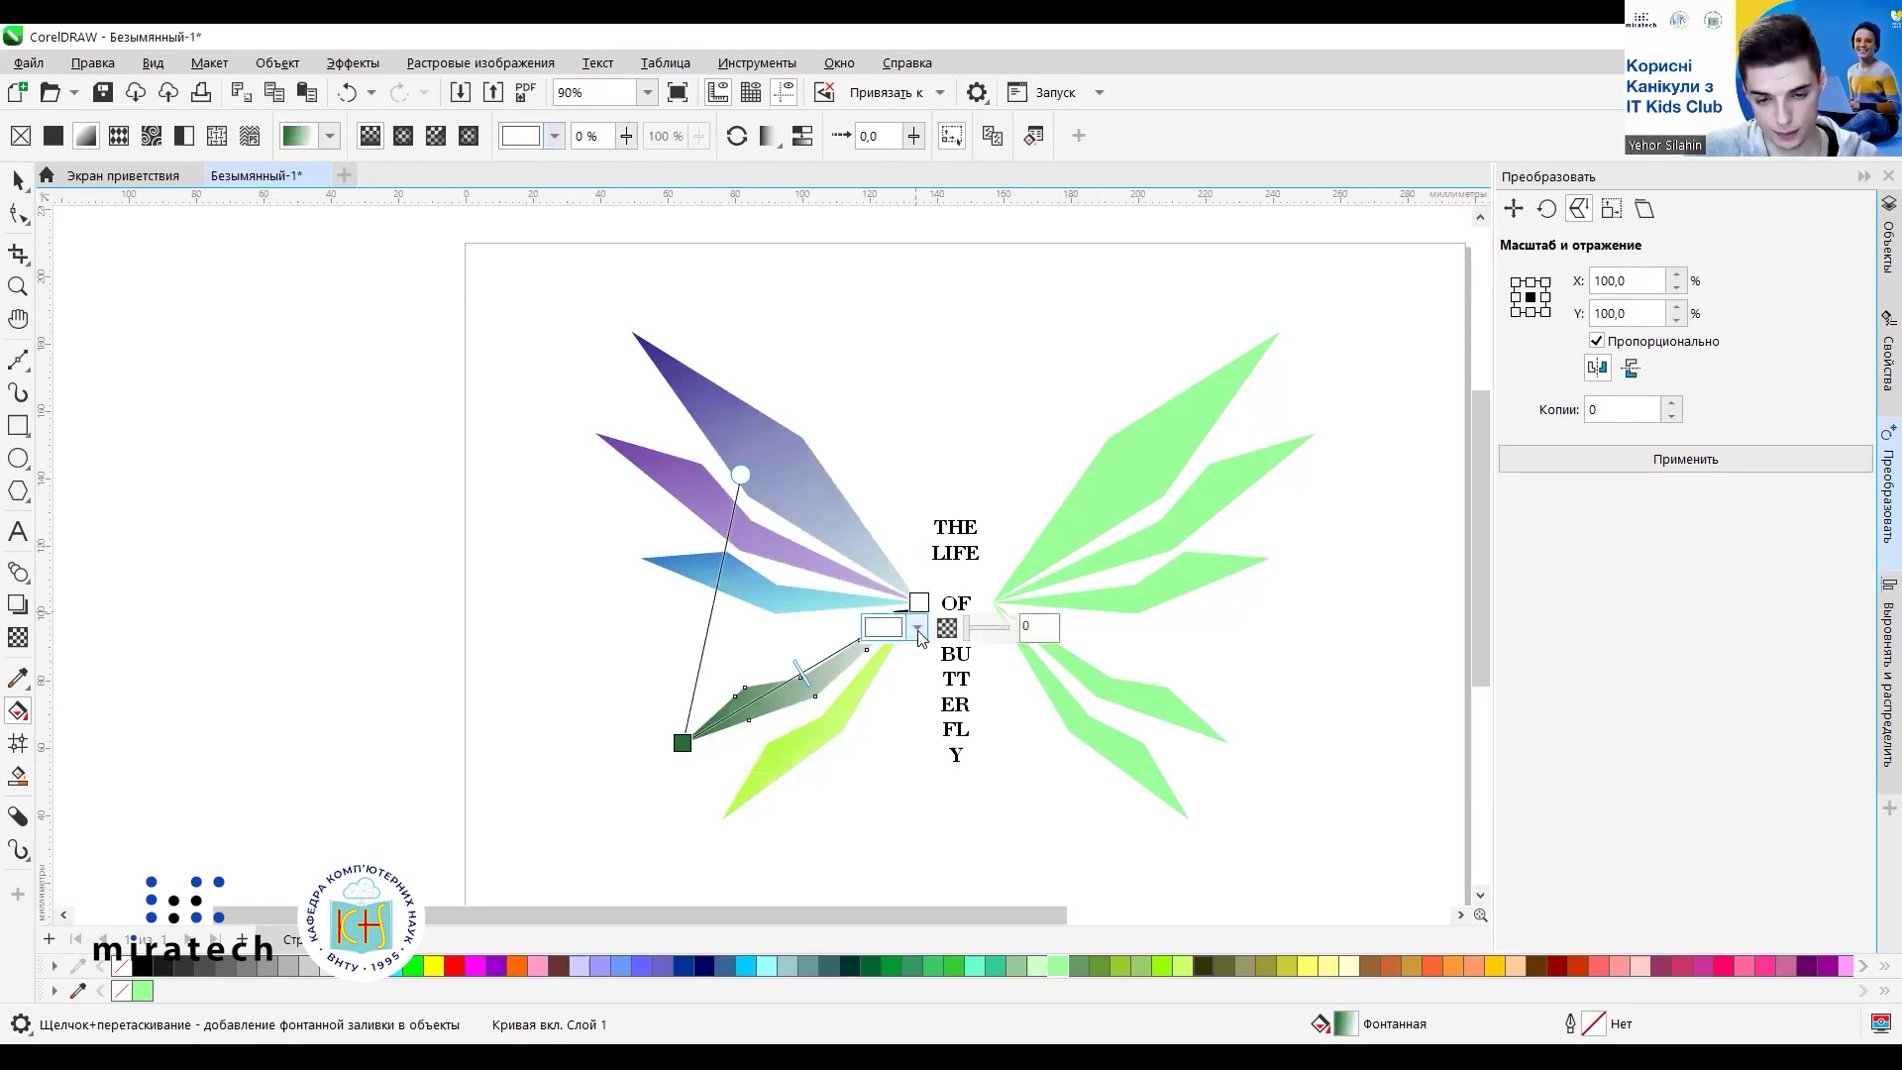
pyautogui.click(923, 919)
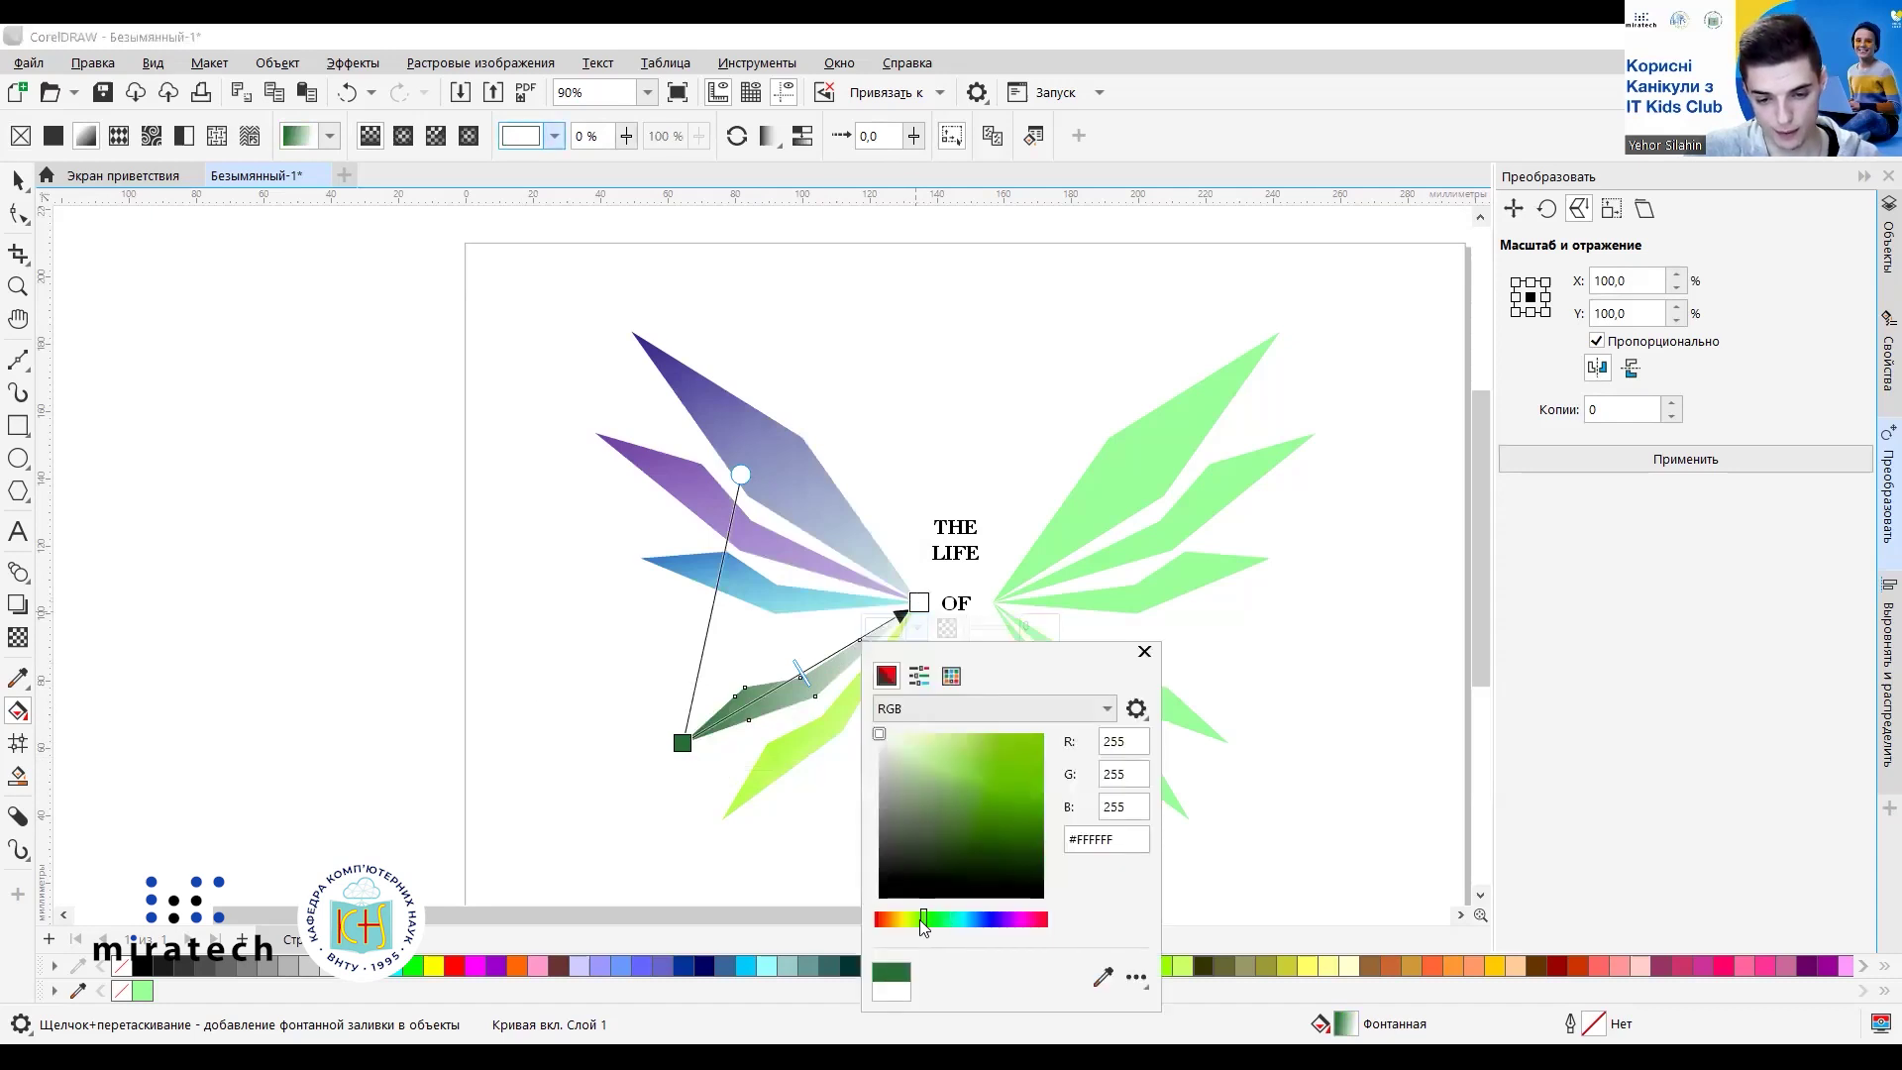
pyautogui.click(959, 745)
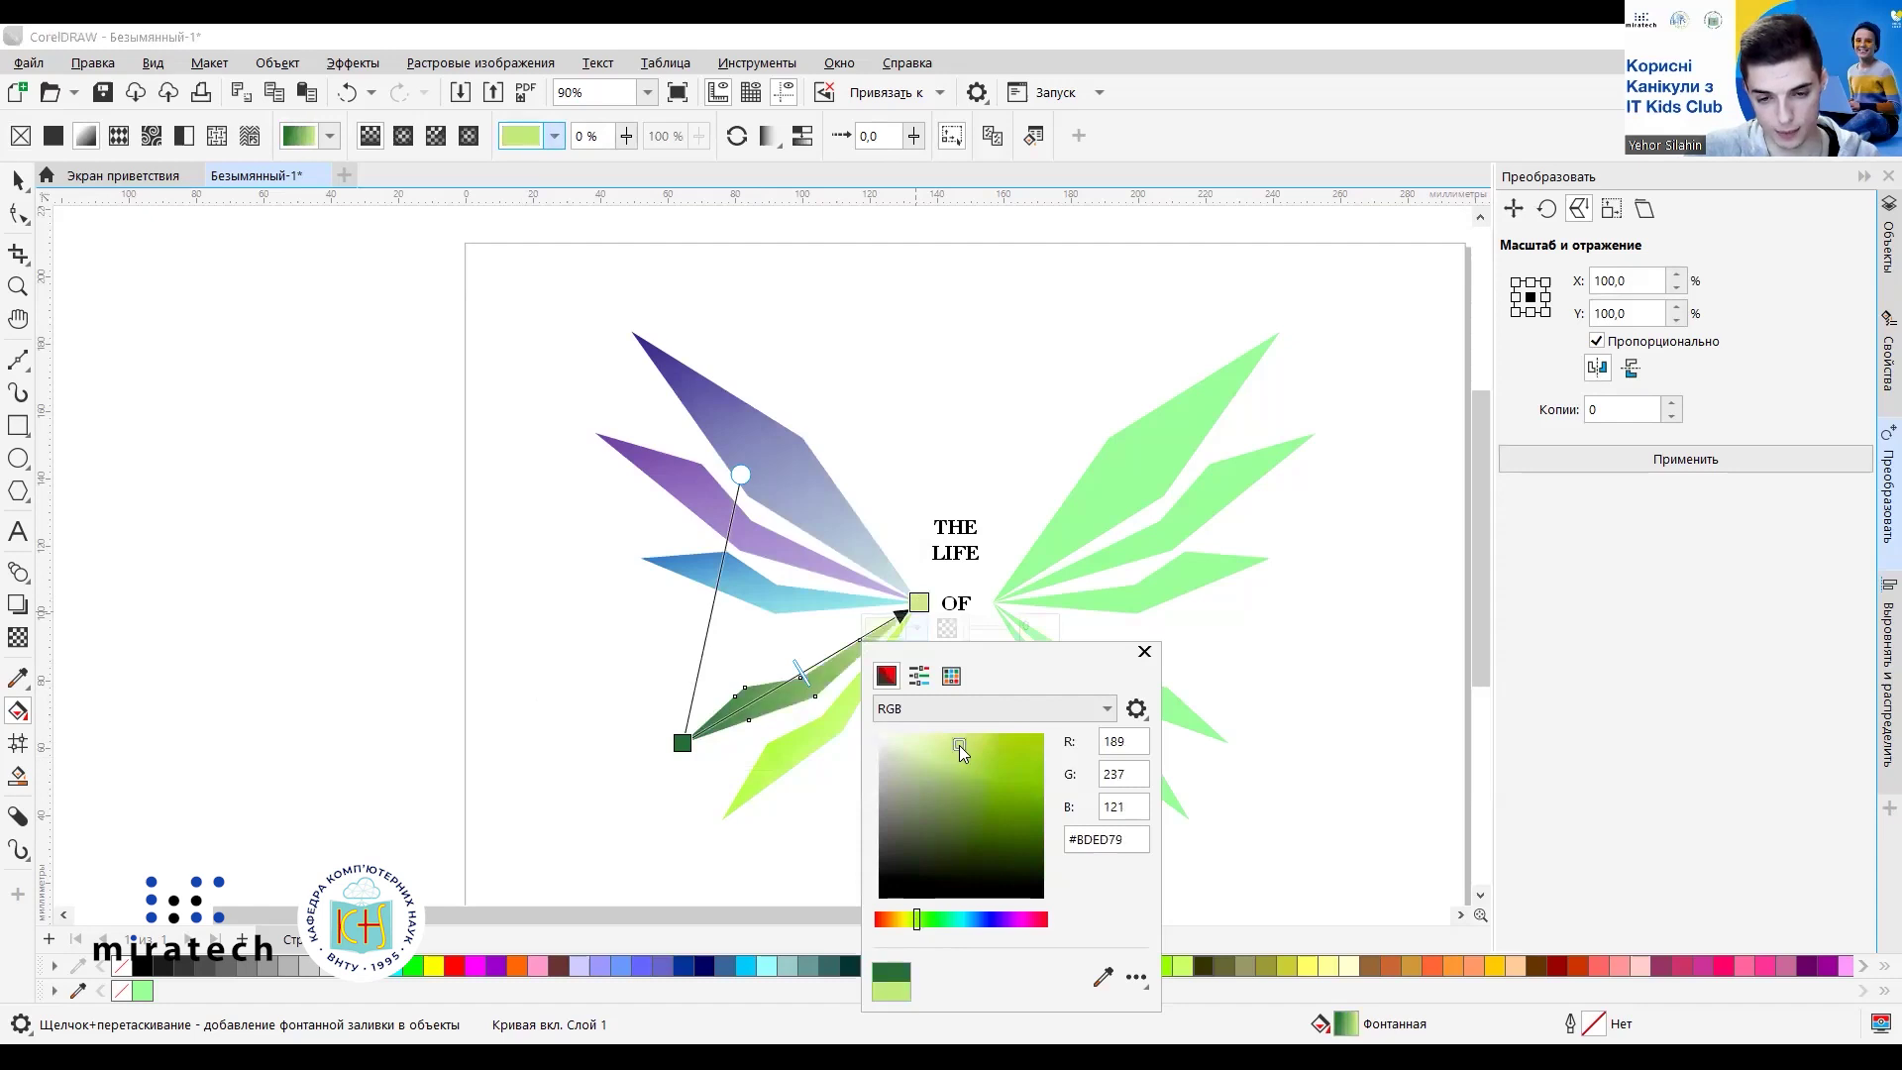
pyautogui.moveTo(926, 745); pyautogui.dragTo(936, 743)
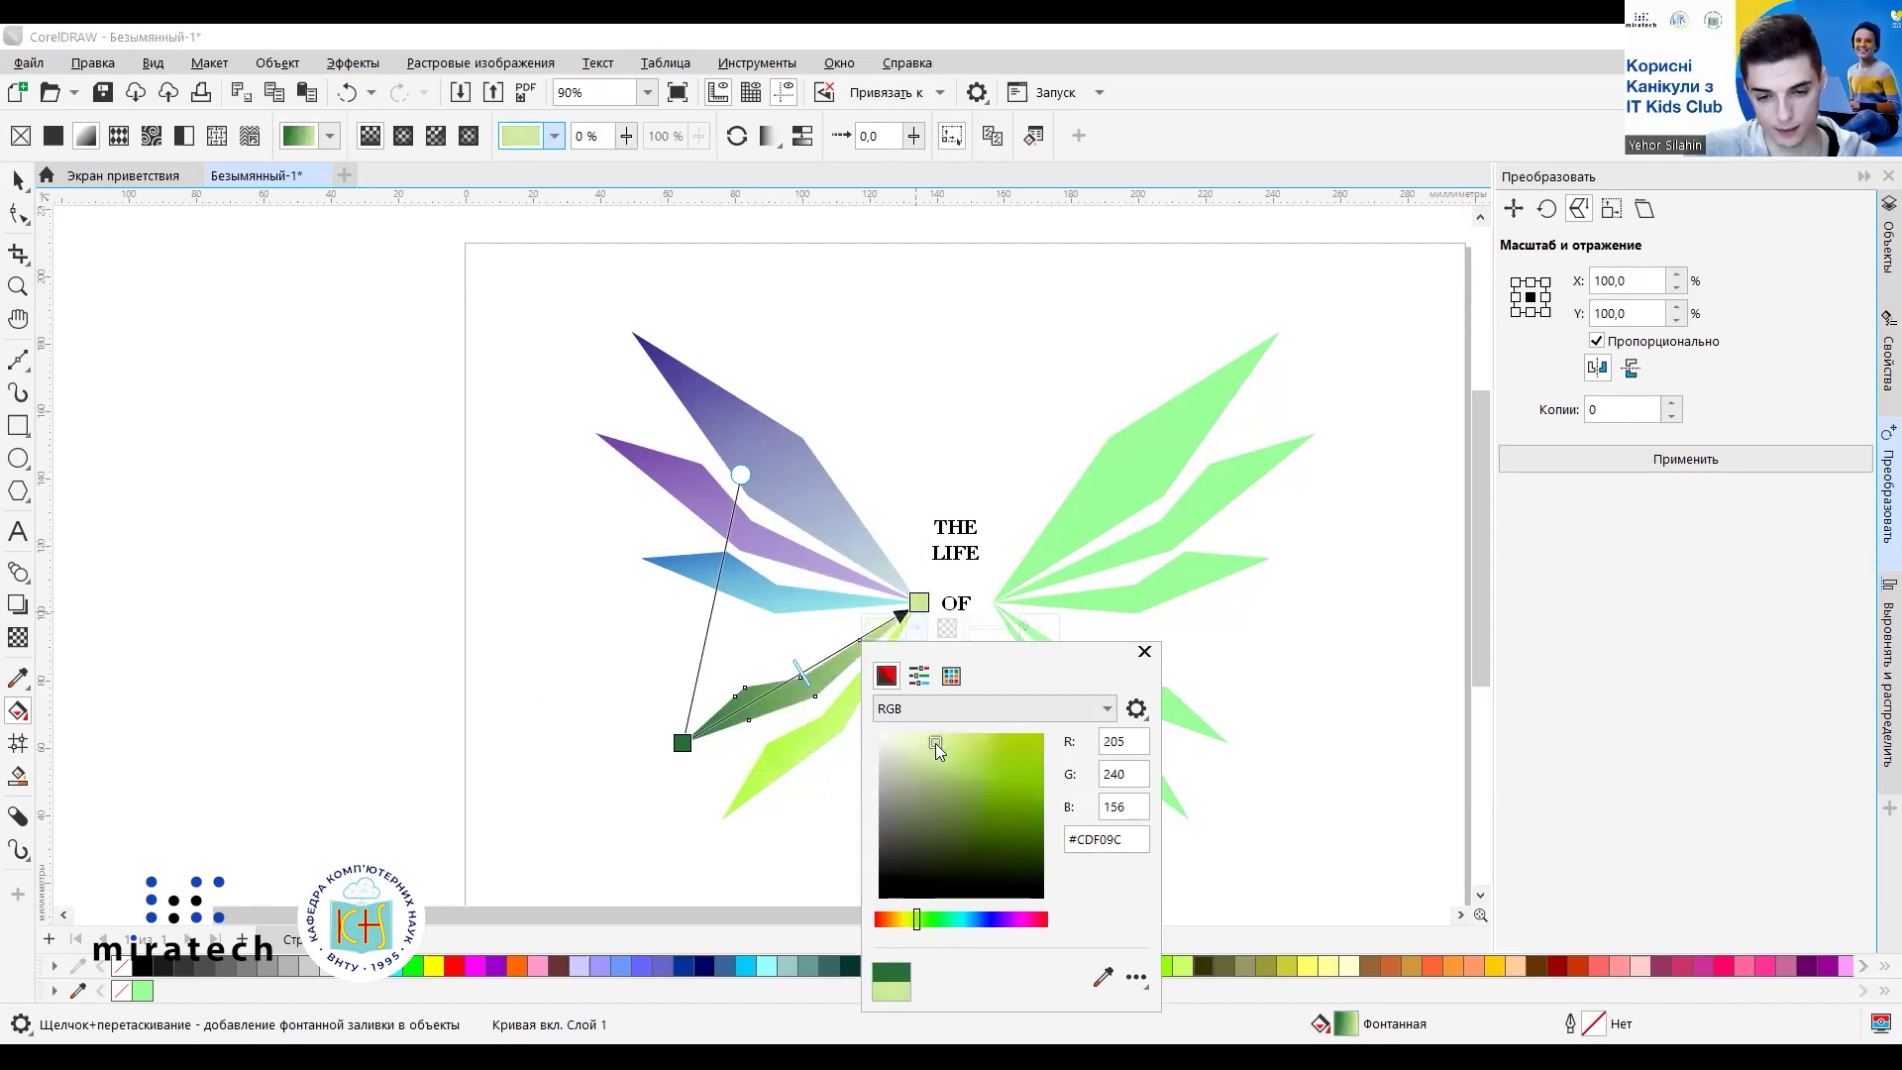
pyautogui.click(611, 872)
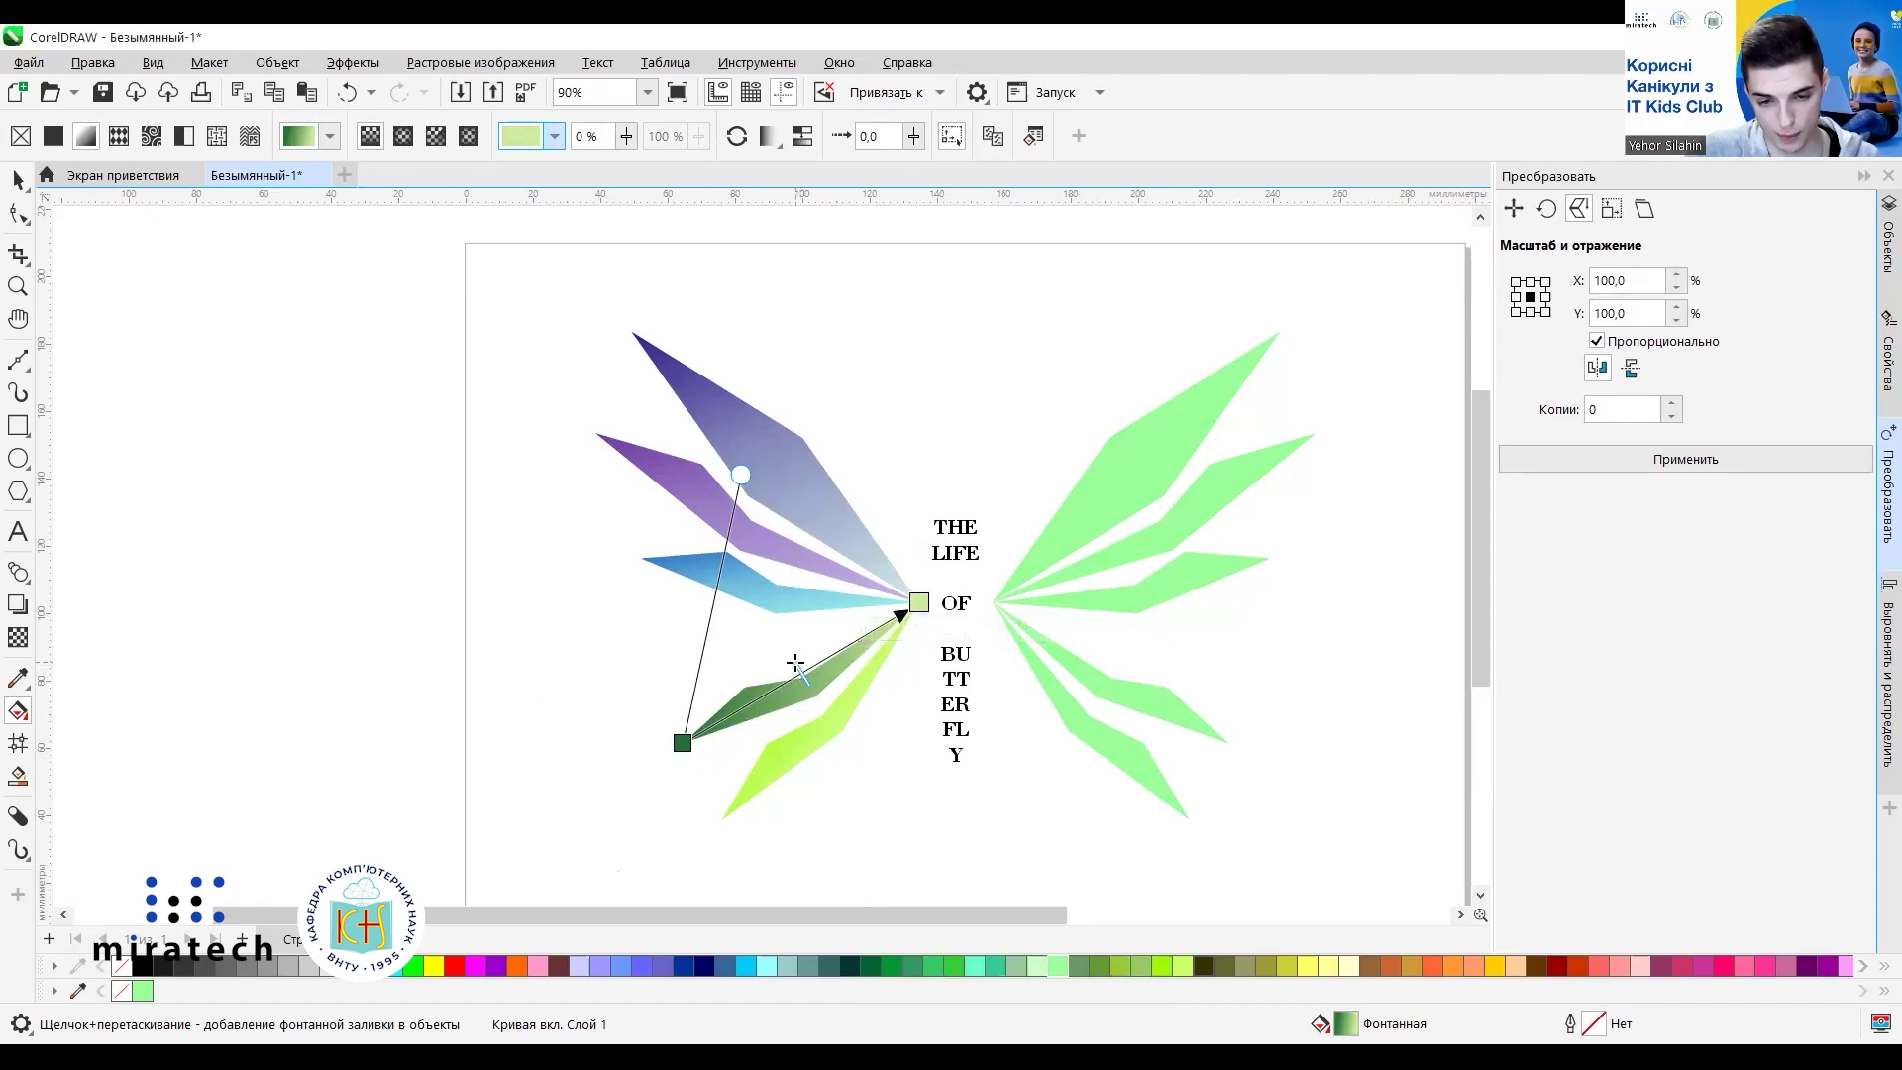
pyautogui.click(616, 653)
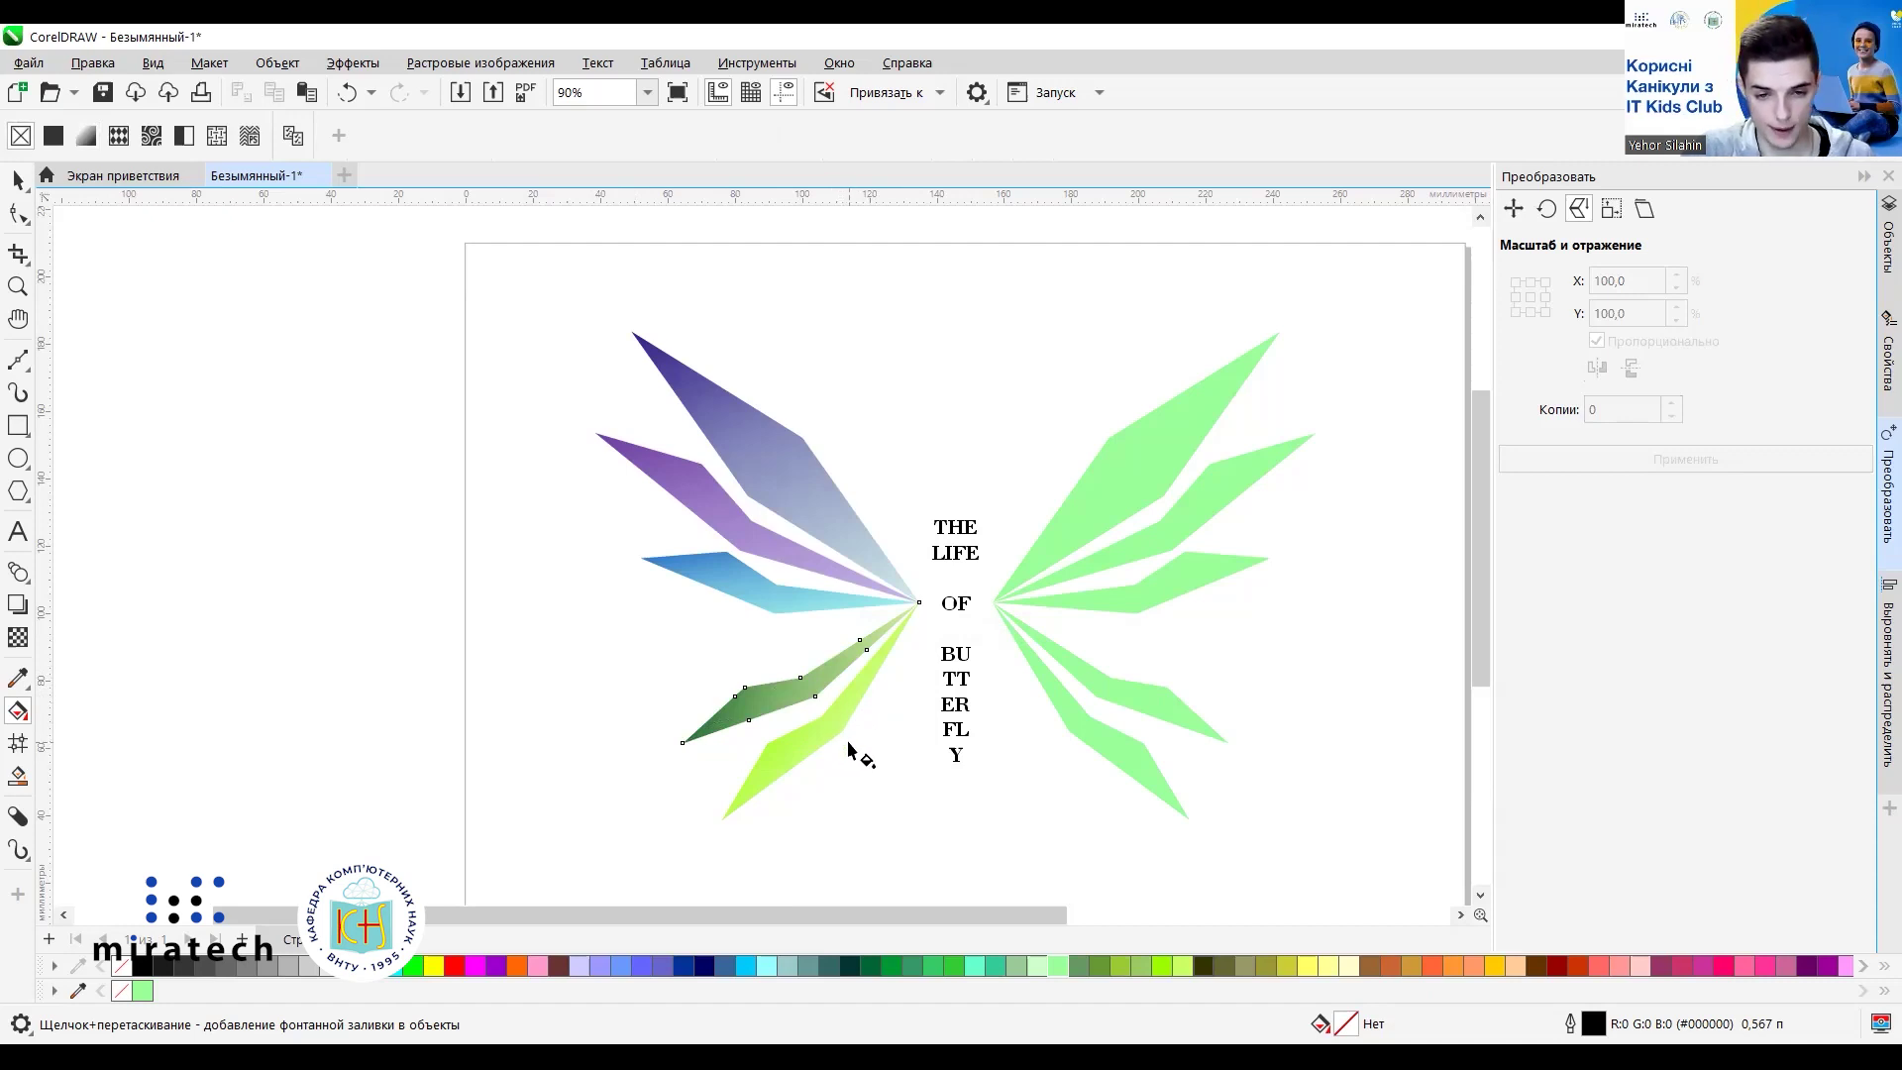
# Align the gradient of the left wing's fifth feather so it runs from its outer tip to its inner tip.
pyautogui.click(805, 745)
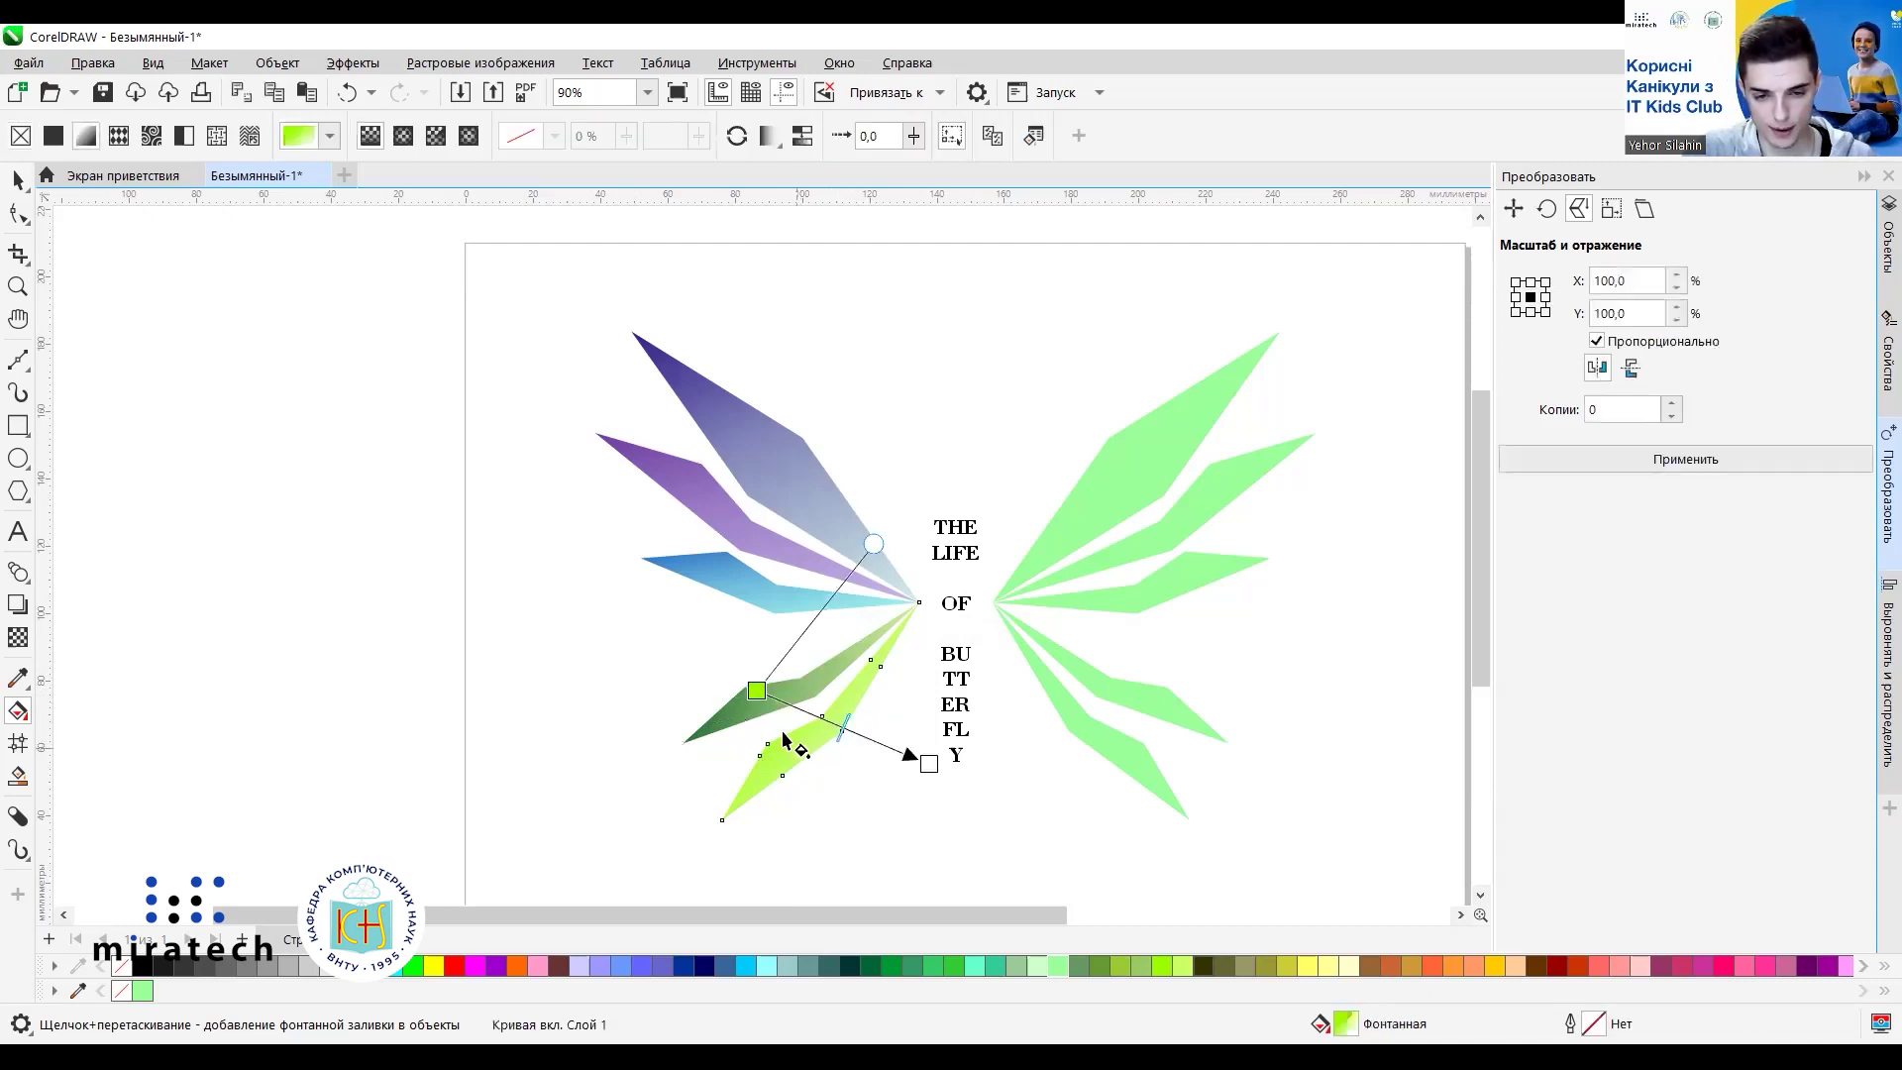
pyautogui.moveTo(757, 691); pyautogui.dragTo(722, 821)
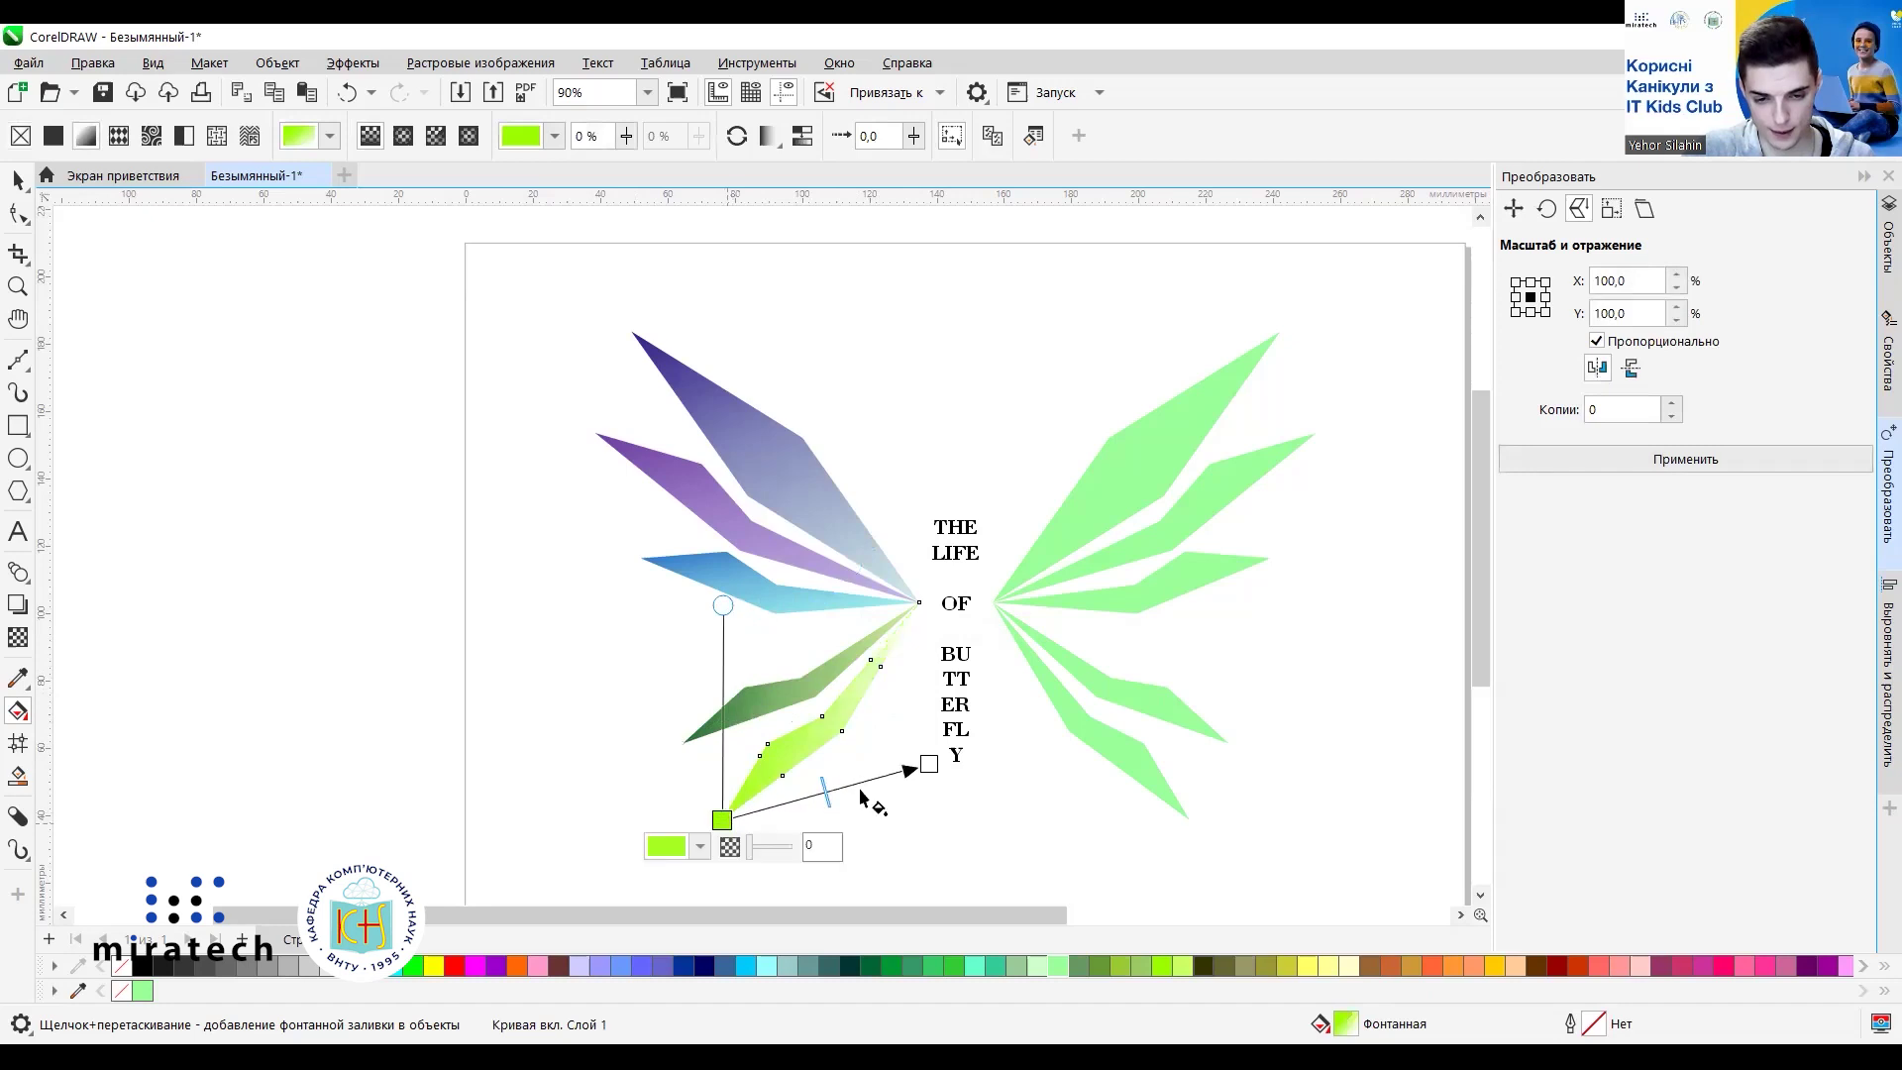
pyautogui.moveTo(929, 763); pyautogui.dragTo(905, 616)
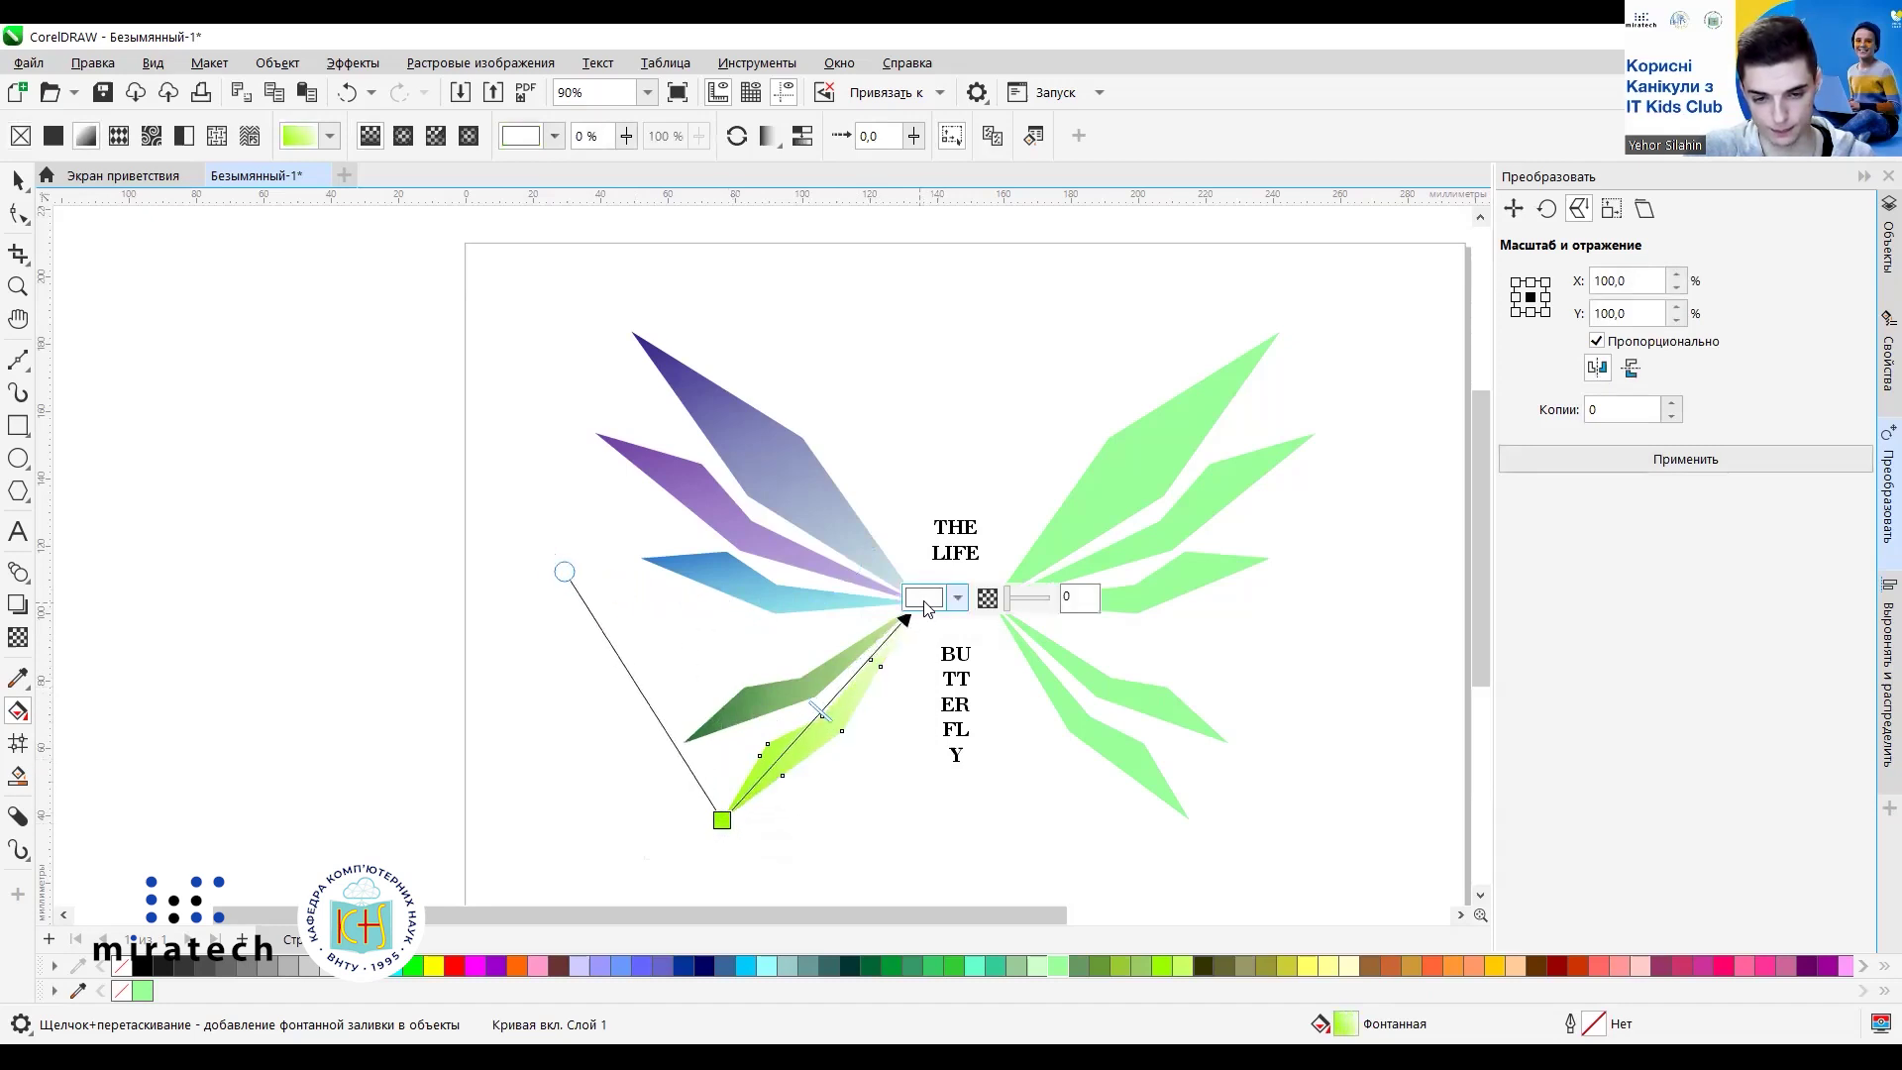
# Set the outer gradient colour of the left wing's fifth feather to bright green #85CF17.
pyautogui.click(721, 820)
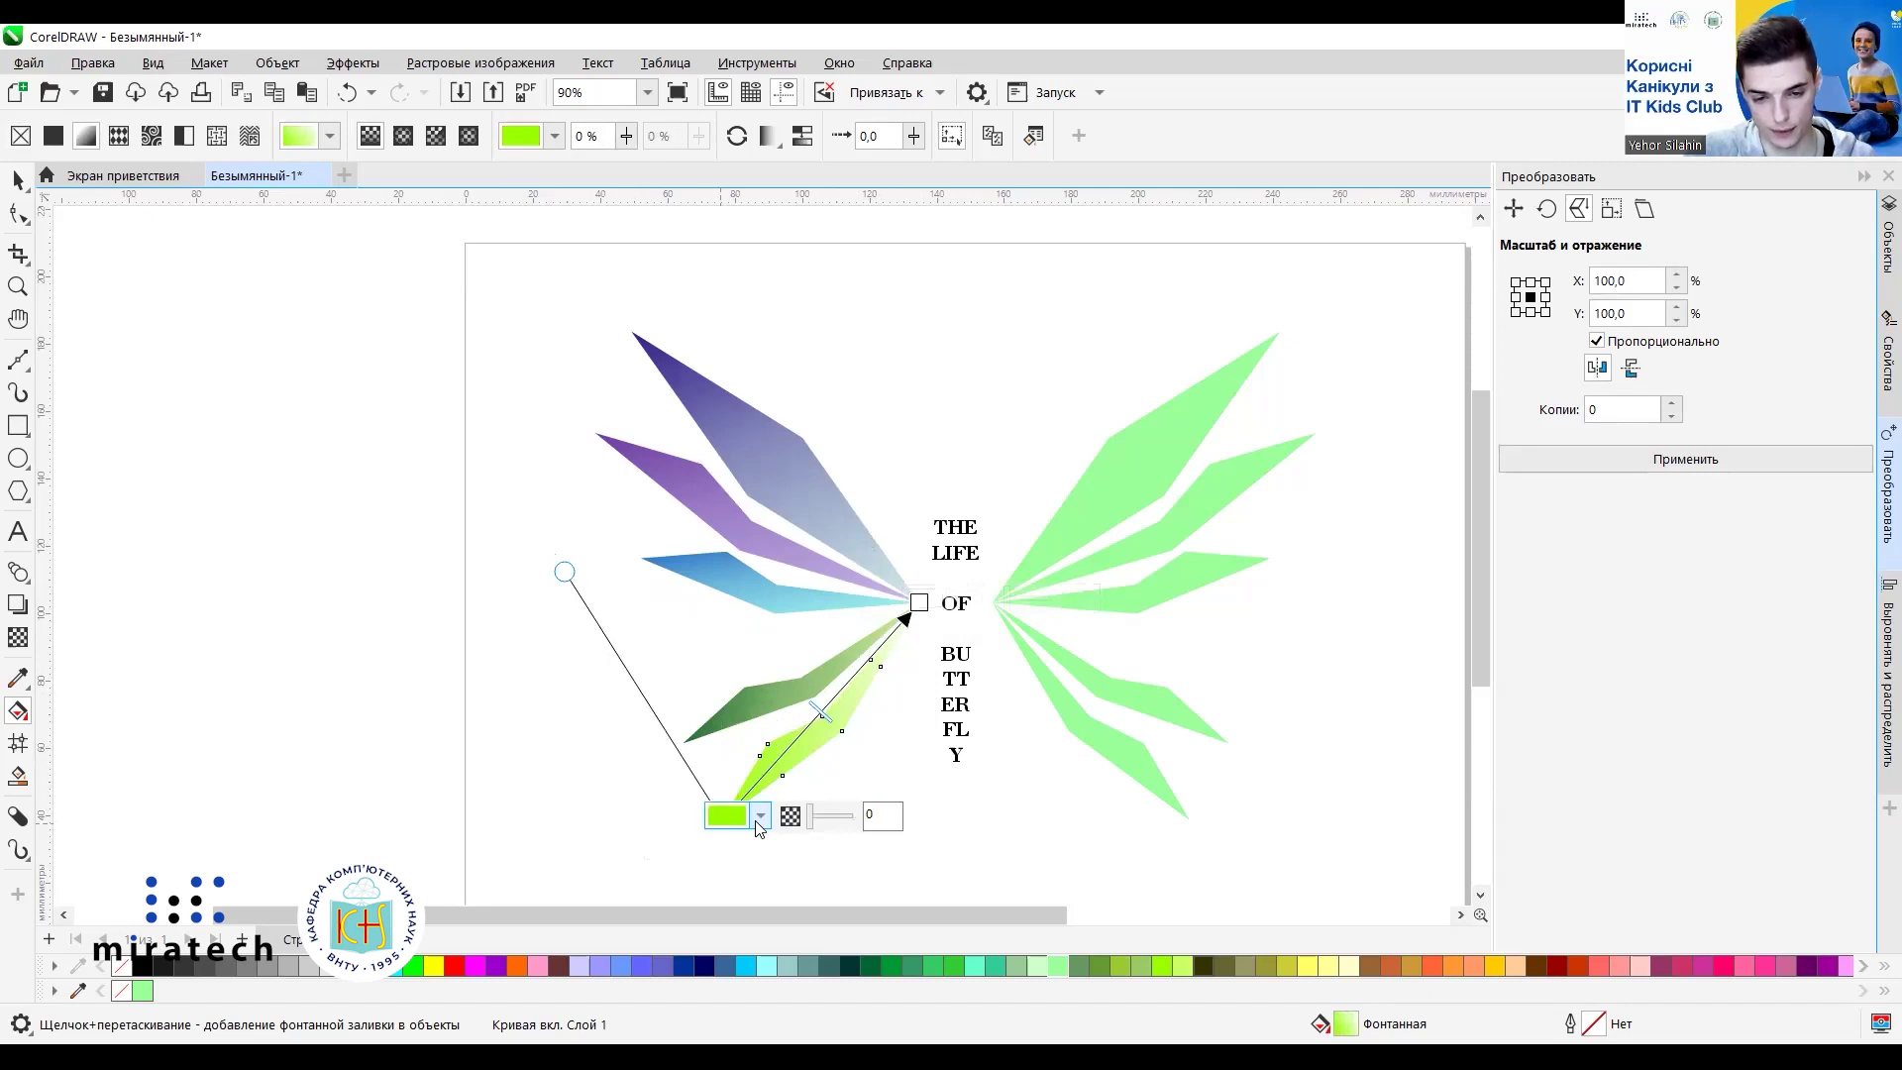
pyautogui.click(760, 818)
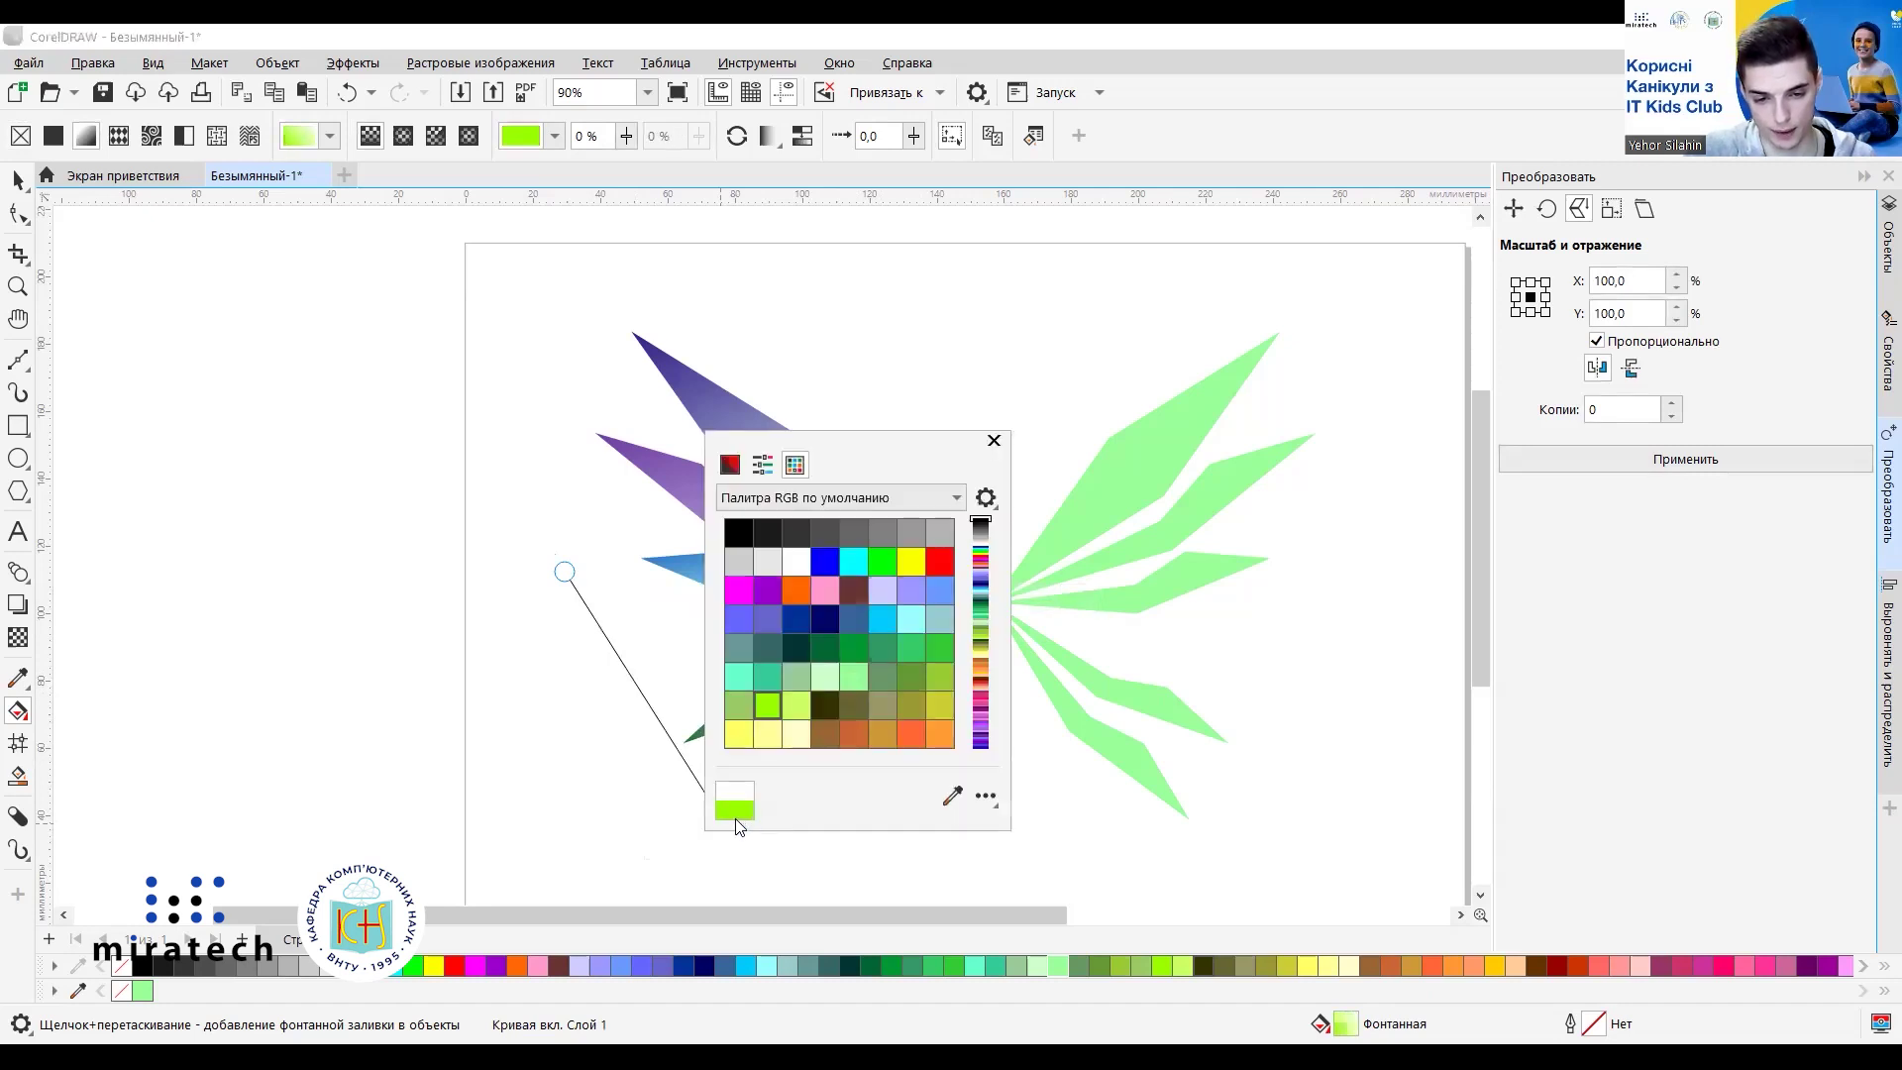
pyautogui.click(731, 465)
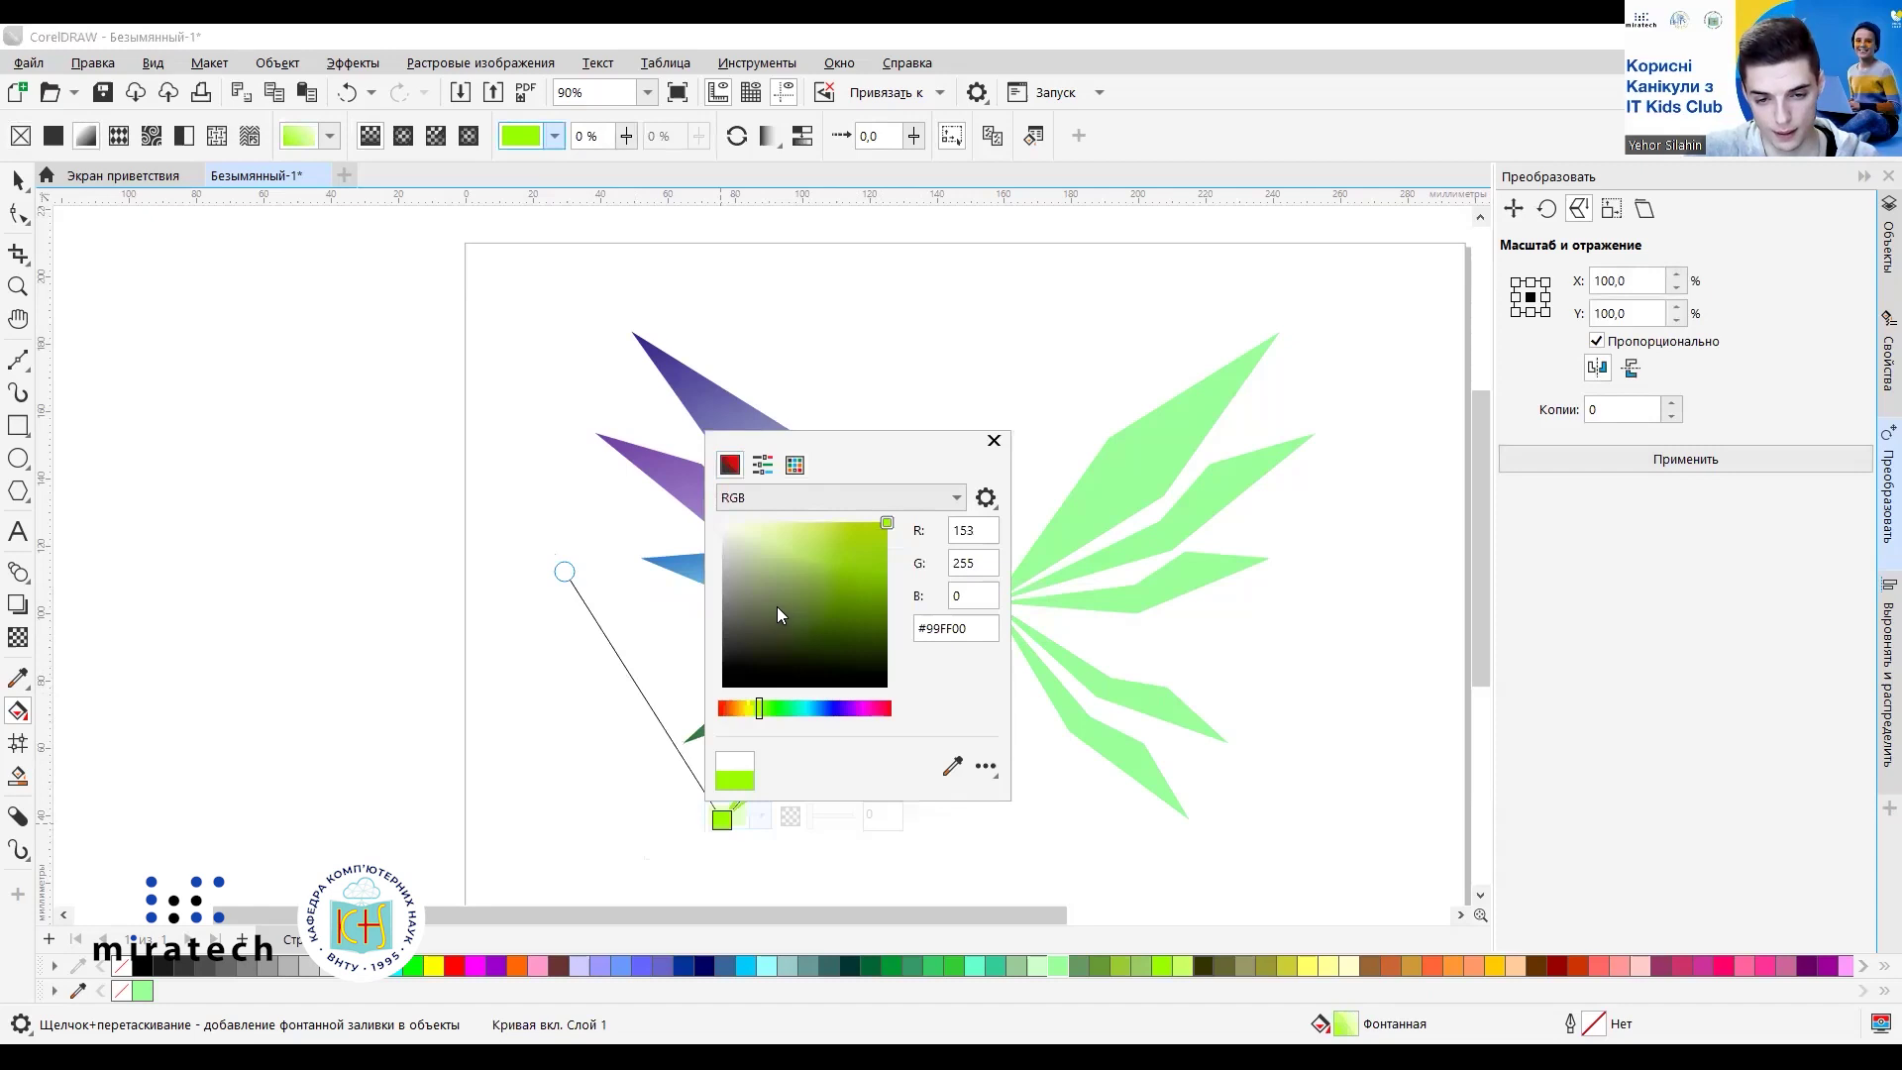
pyautogui.click(807, 623)
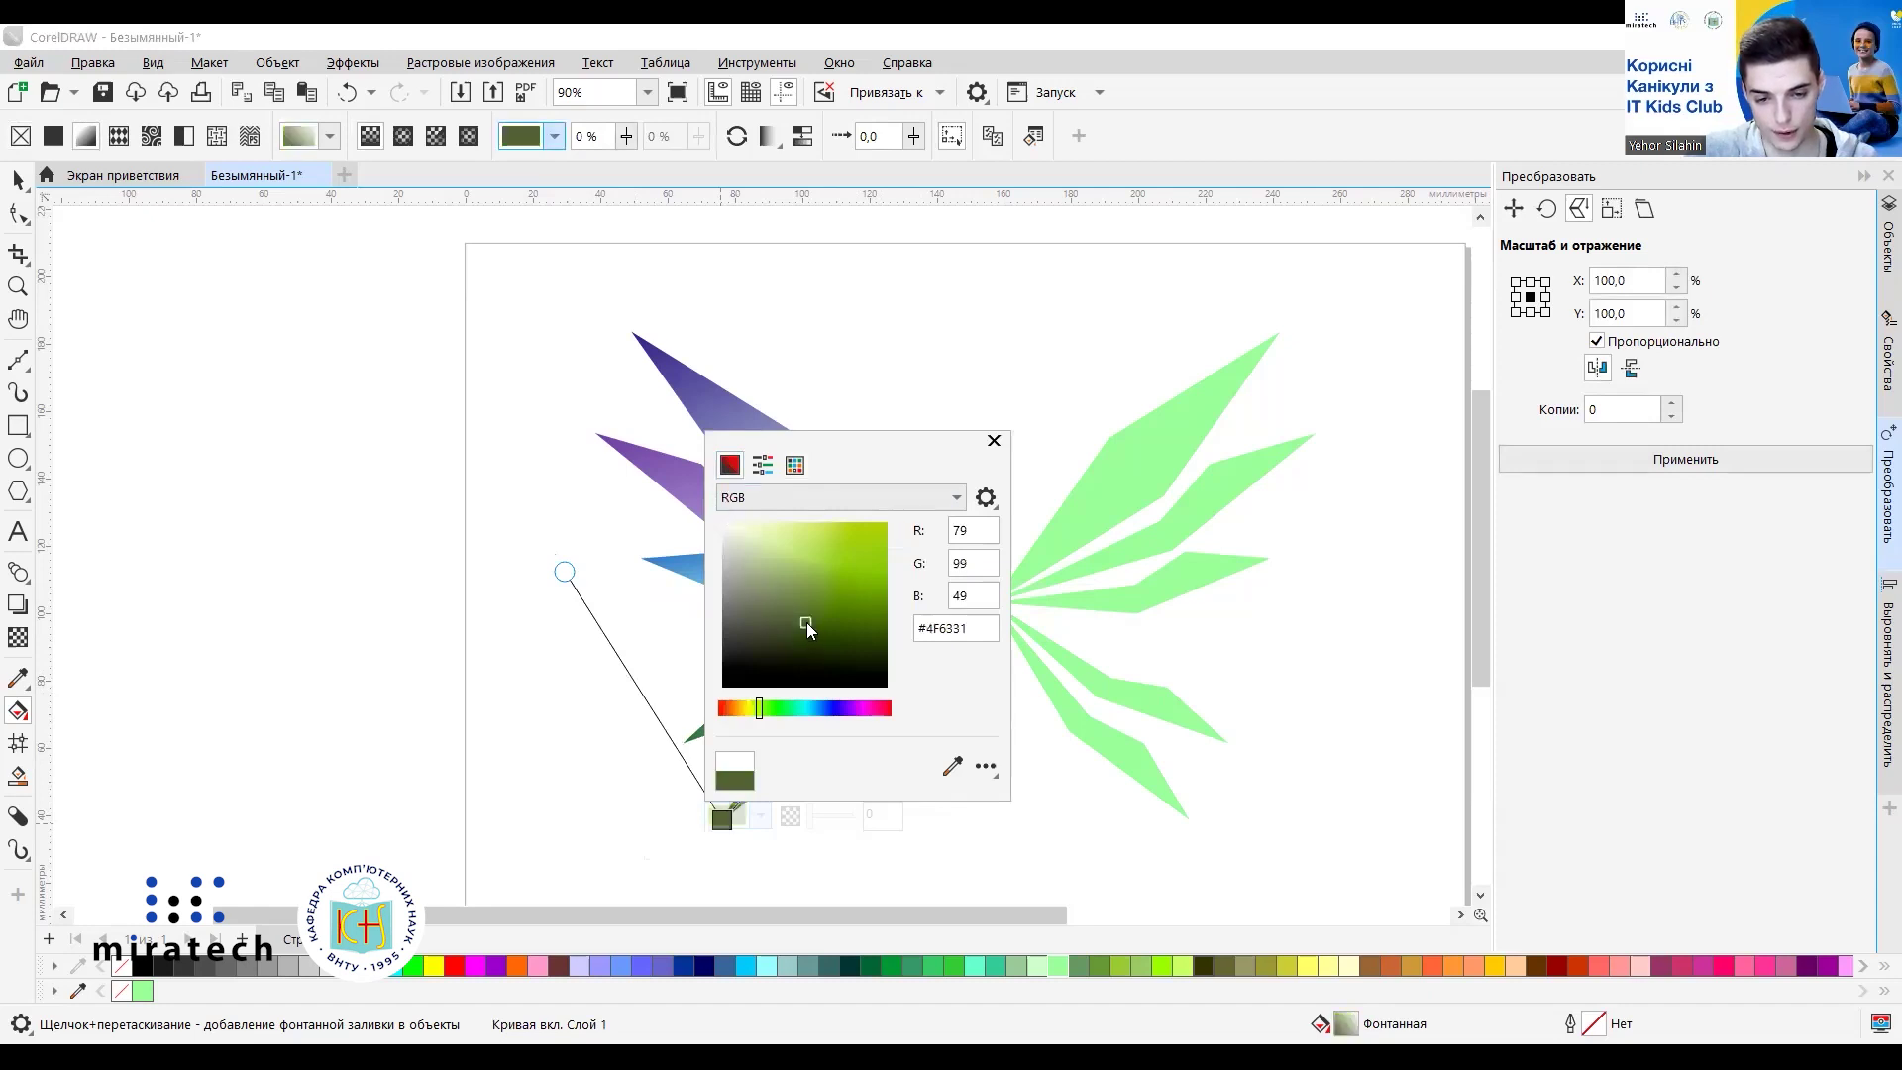
pyautogui.click(784, 557)
pyautogui.click(821, 571)
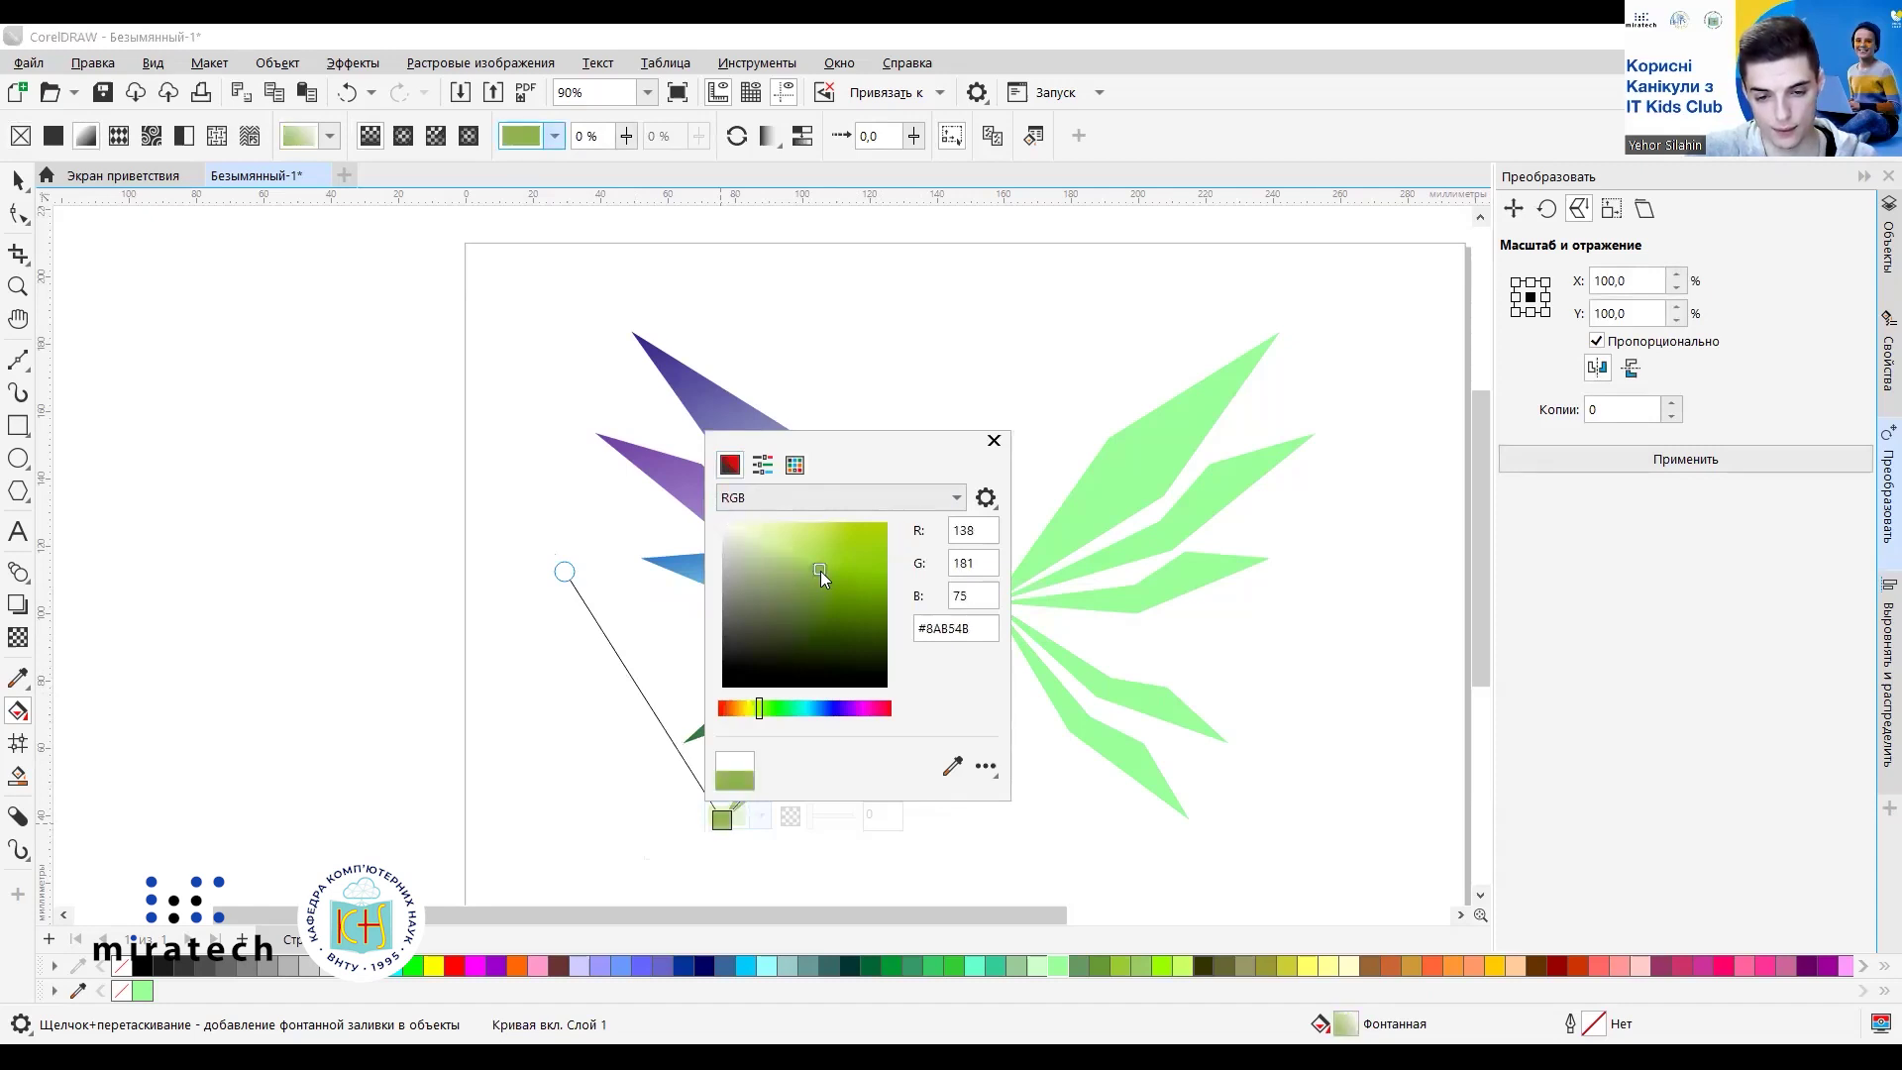
pyautogui.moveTo(836, 581); pyautogui.dragTo(846, 566)
pyautogui.click(823, 545)
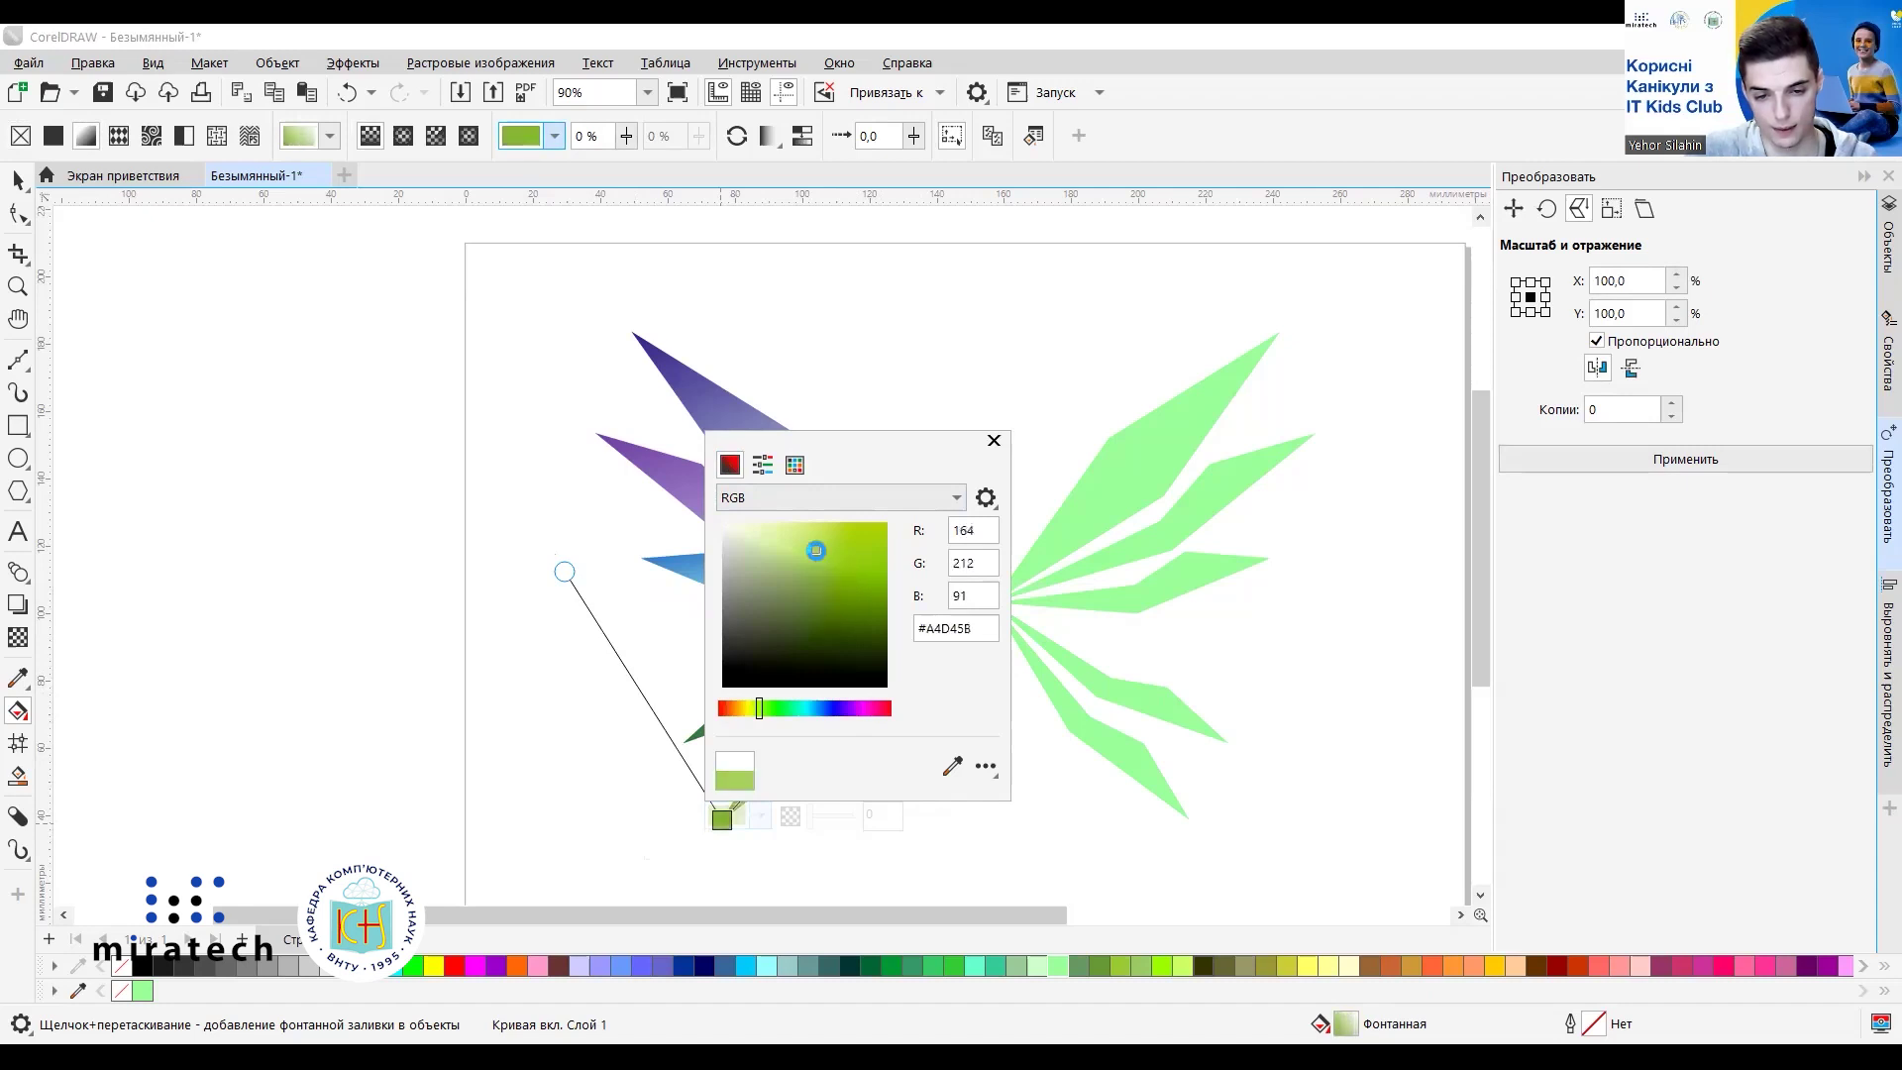
pyautogui.click(822, 582)
pyautogui.click(831, 561)
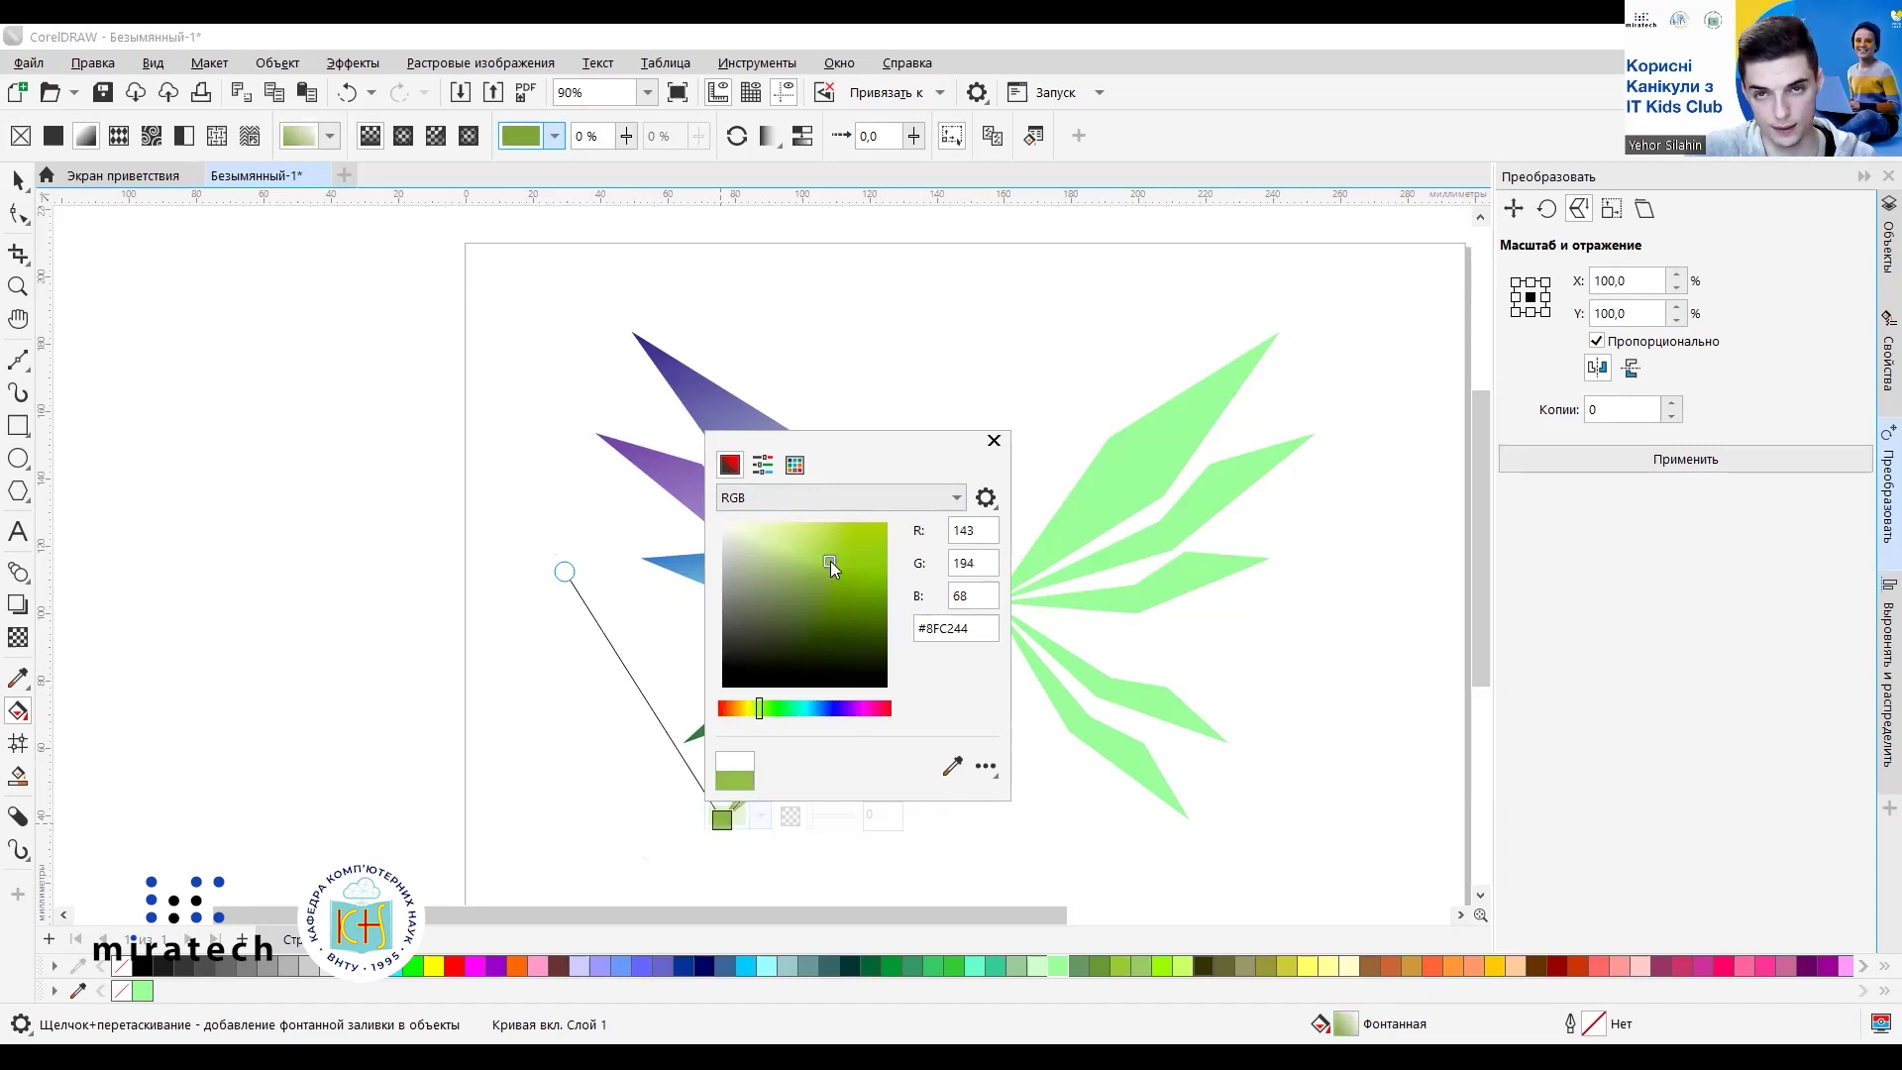
pyautogui.click(834, 568)
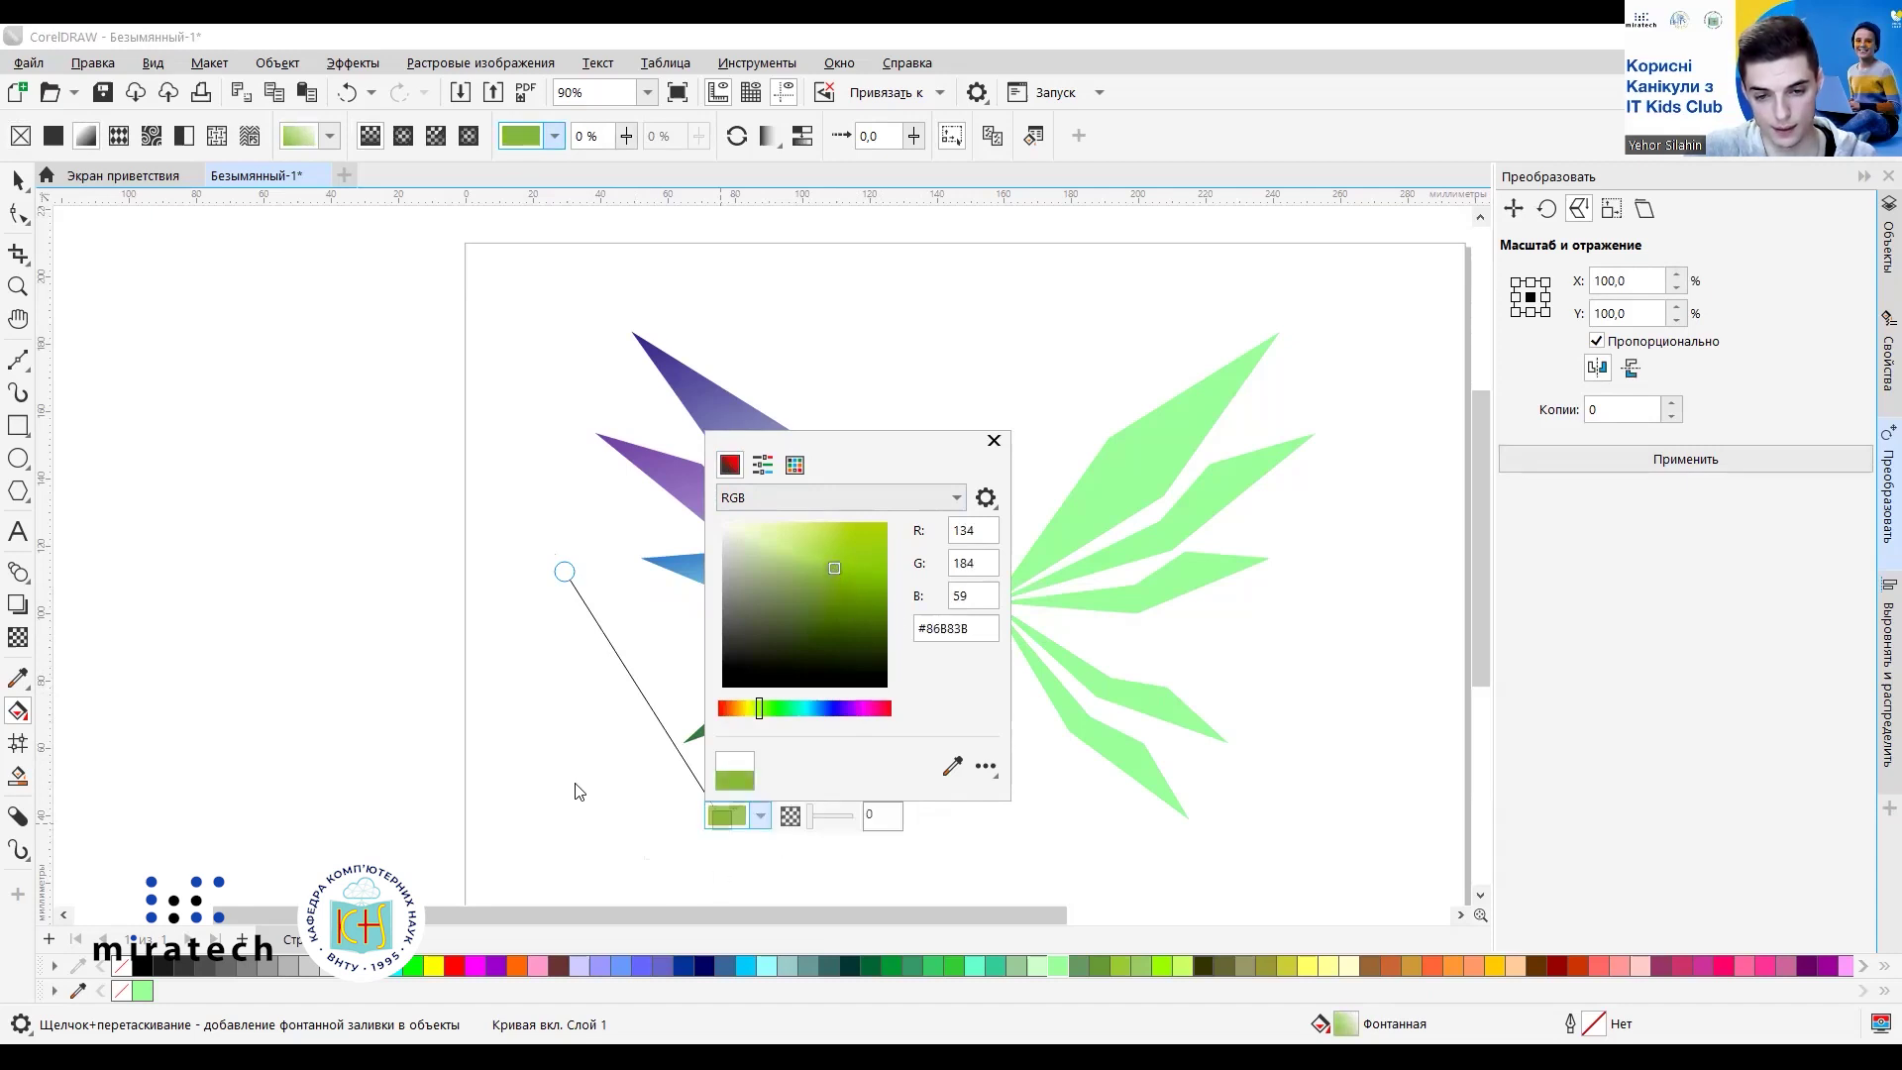
pyautogui.click(816, 545)
pyautogui.click(834, 567)
pyautogui.click(855, 552)
pyautogui.click(870, 553)
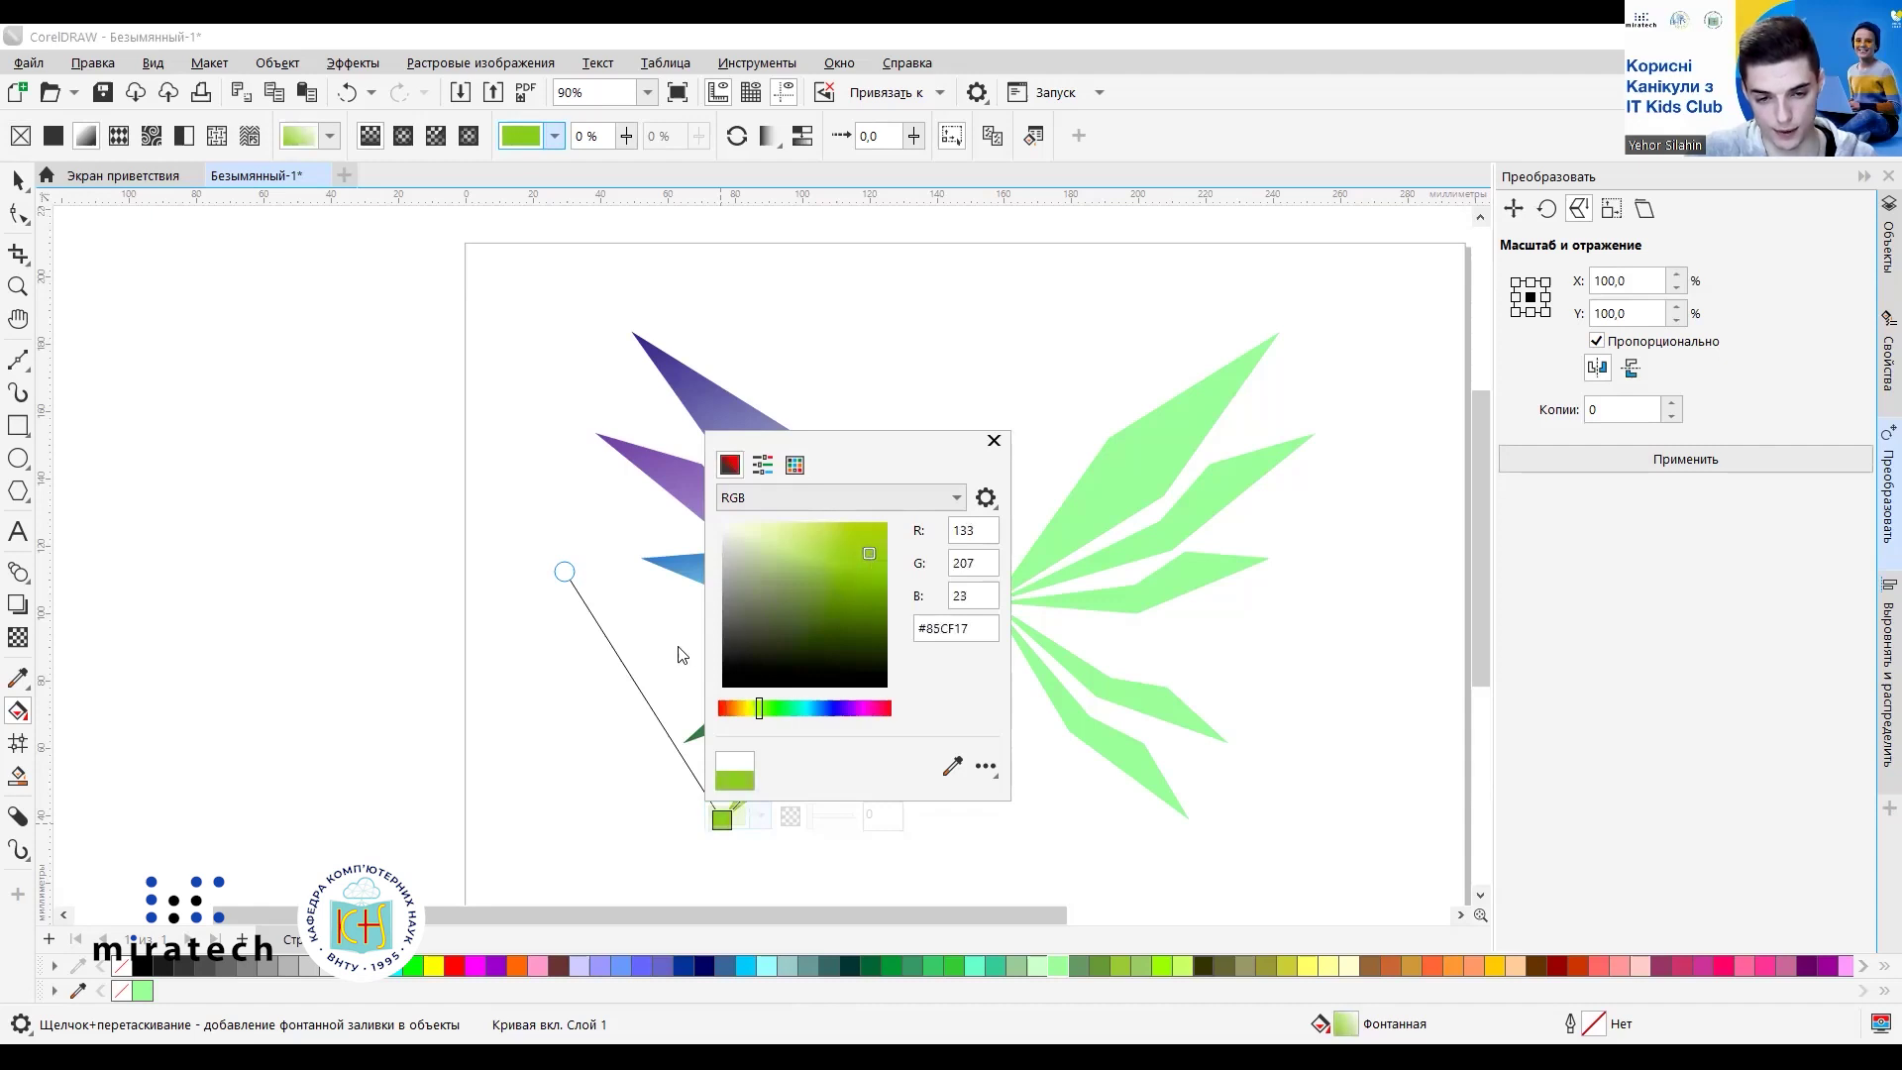
pyautogui.click(689, 659)
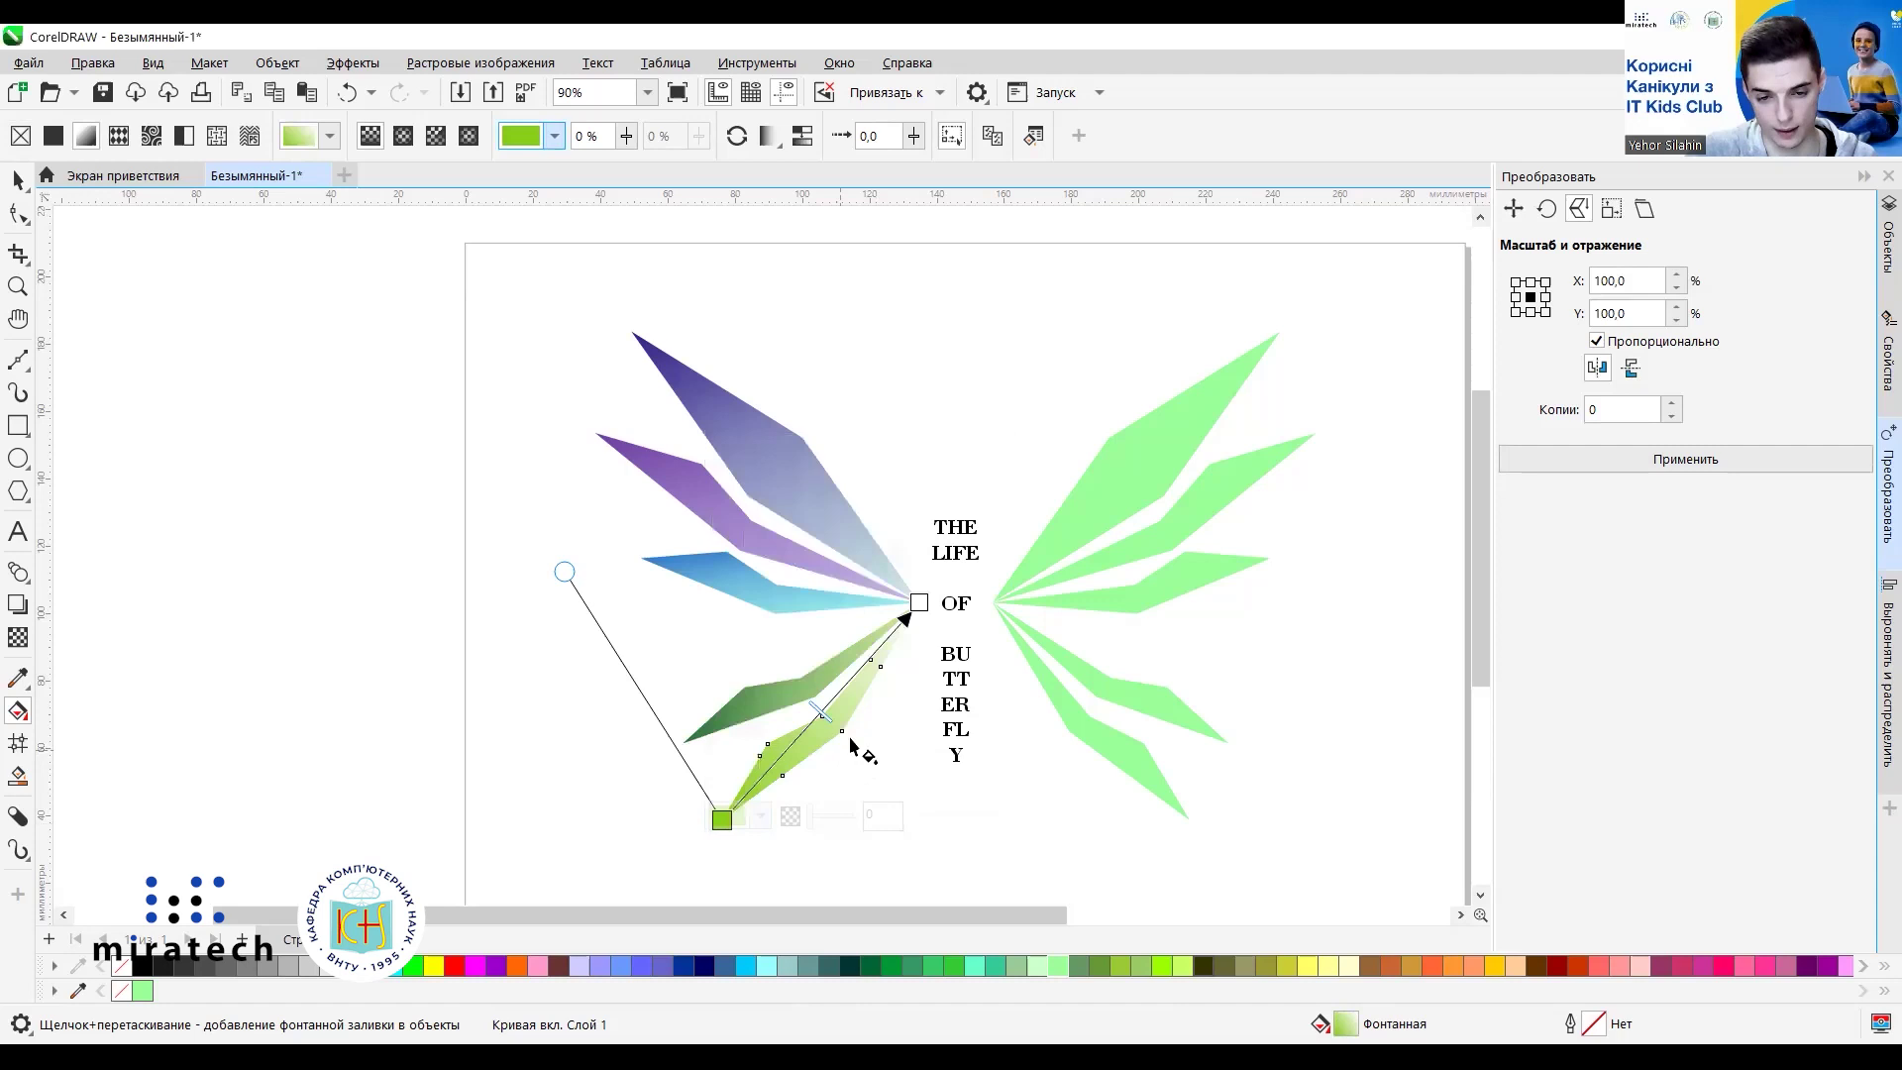
# Set the inner gradient colour of the left wing's fifth feather to pale yellow-green #E8F0B8 and deselect the feather.
pyautogui.click(917, 604)
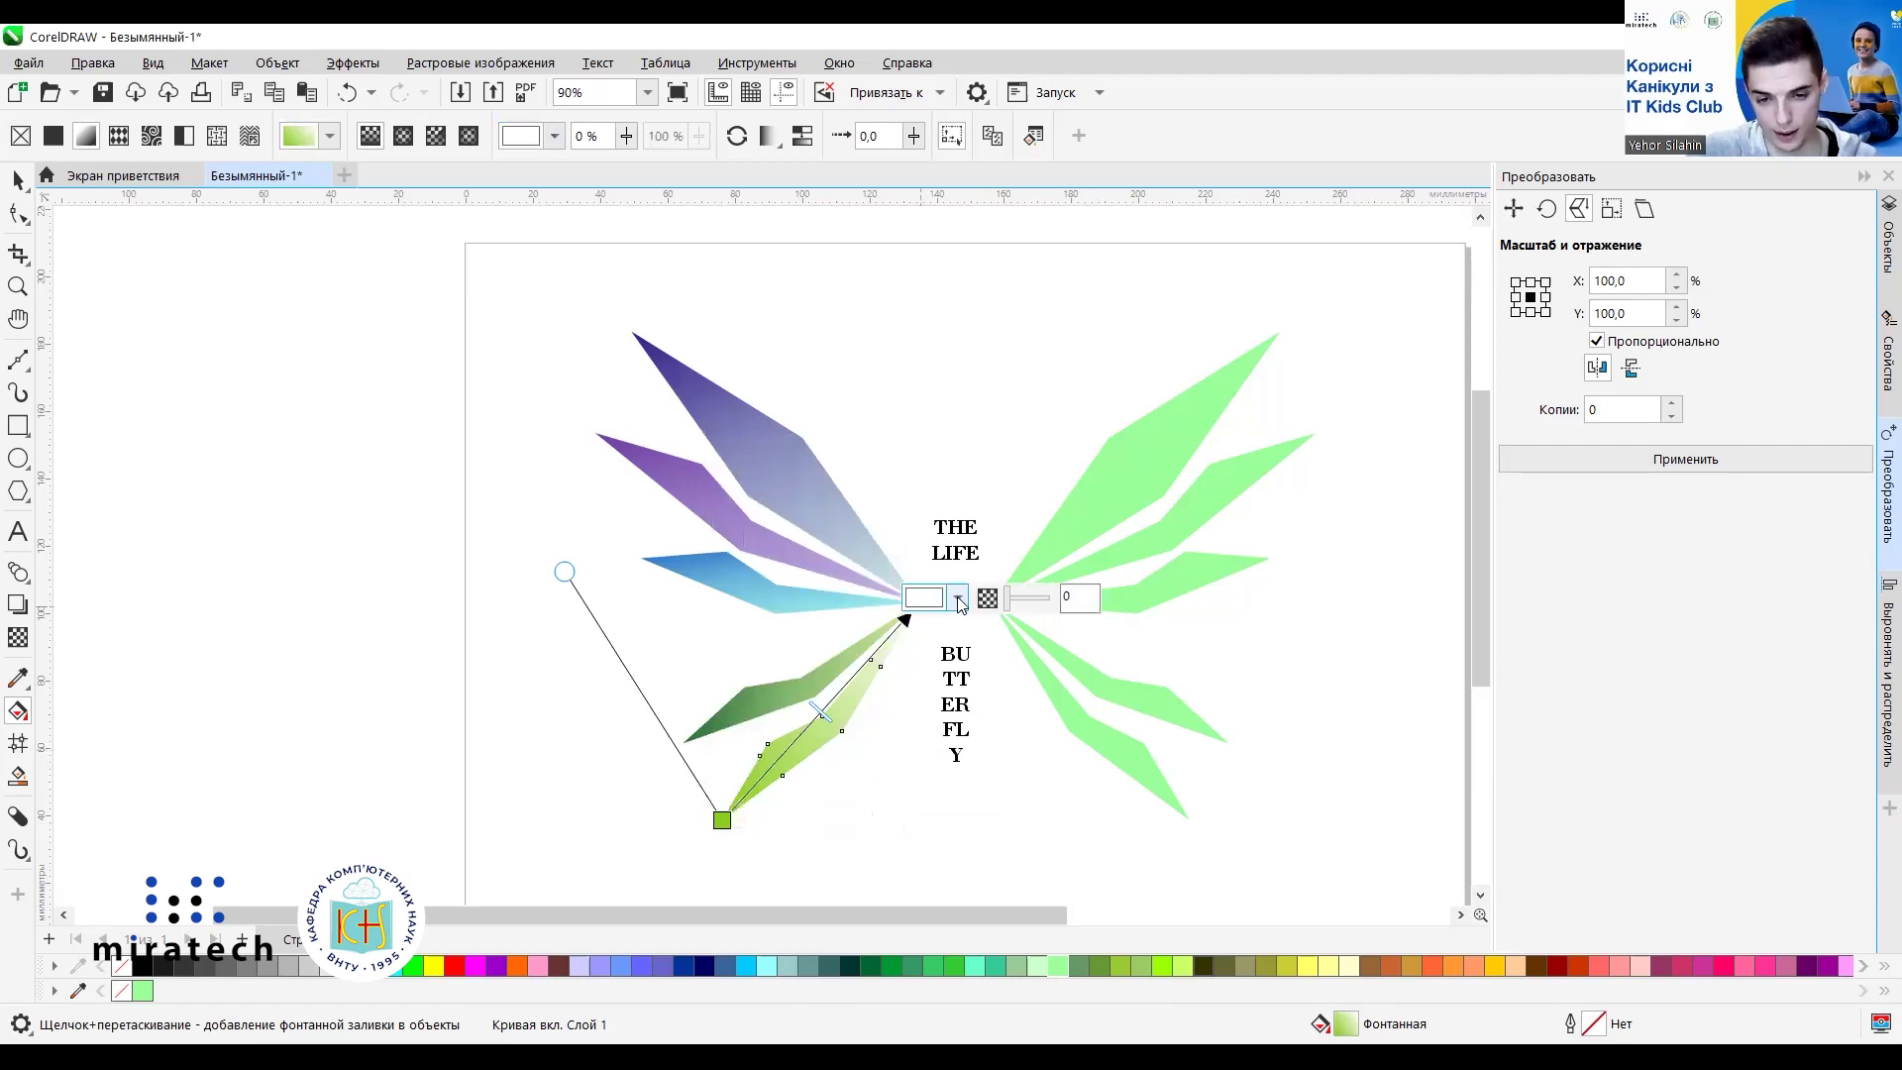
pyautogui.click(961, 604)
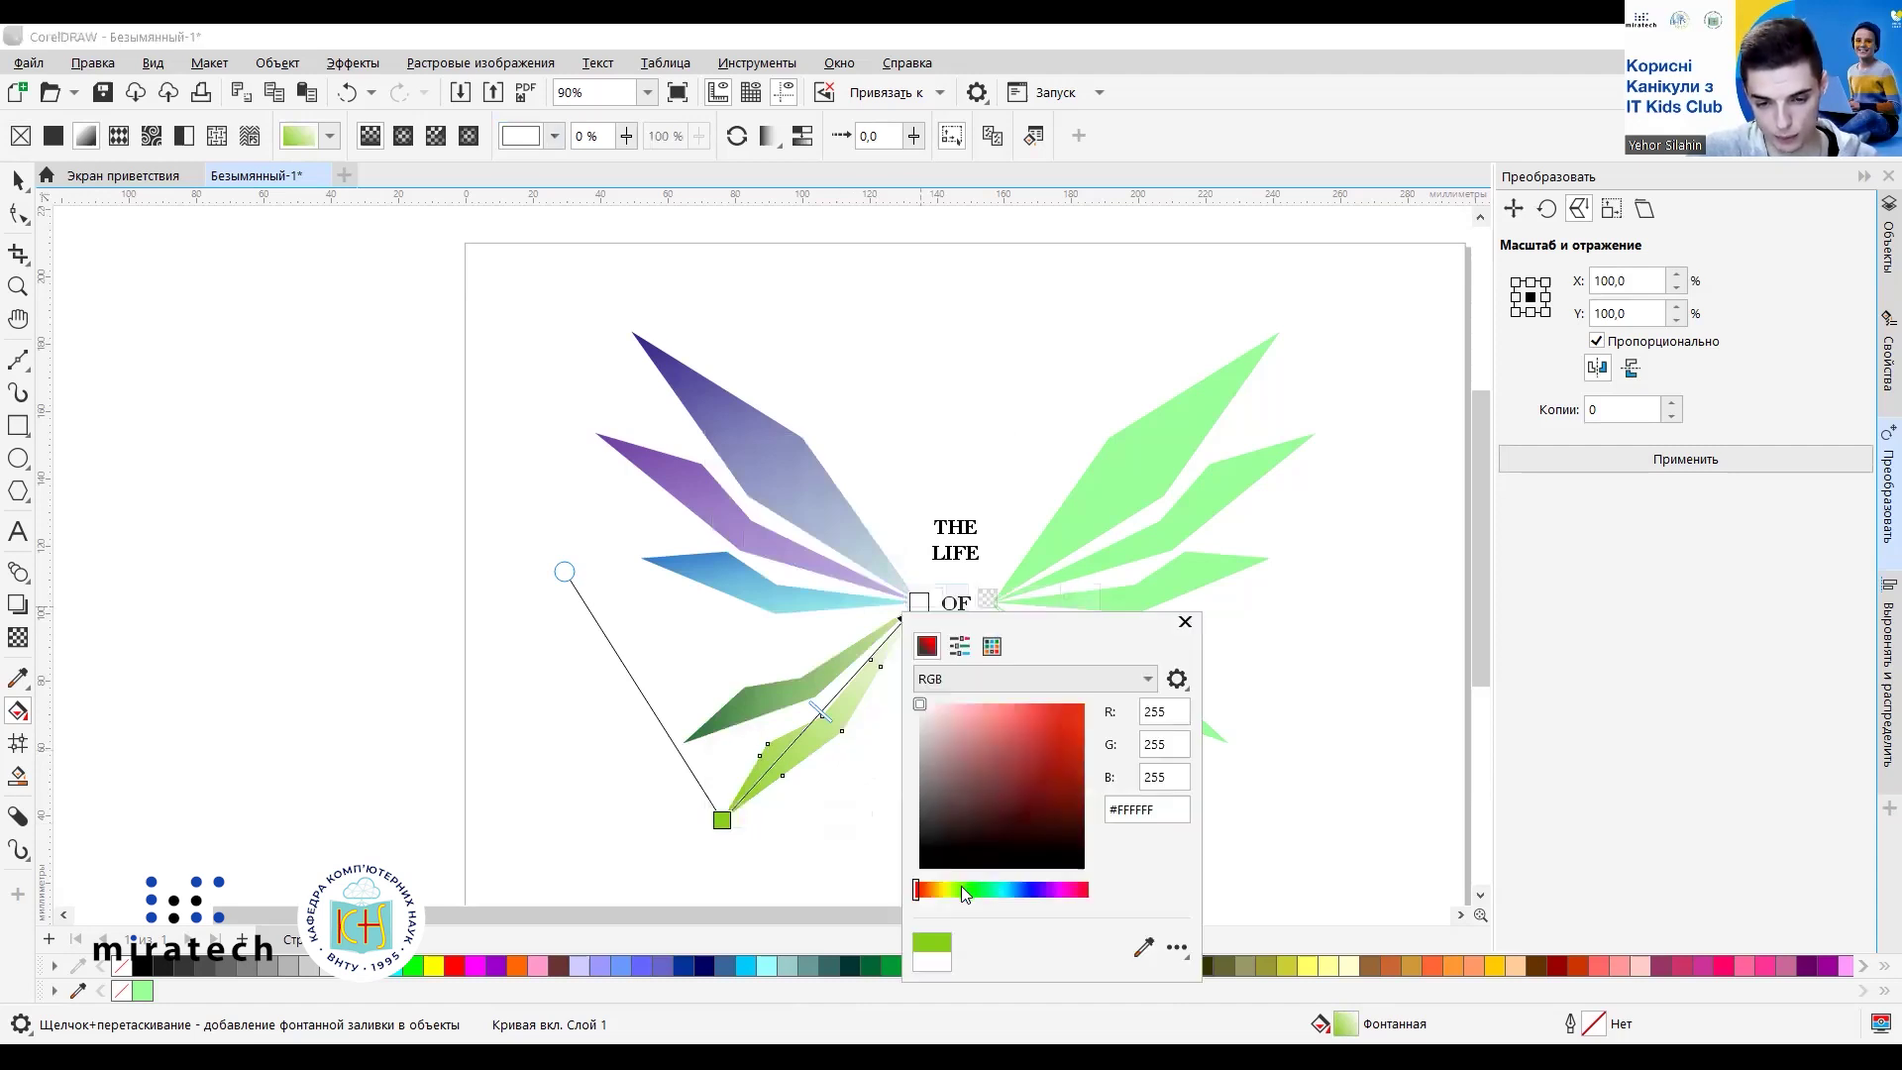
pyautogui.moveTo(961, 886); pyautogui.dragTo(949, 890)
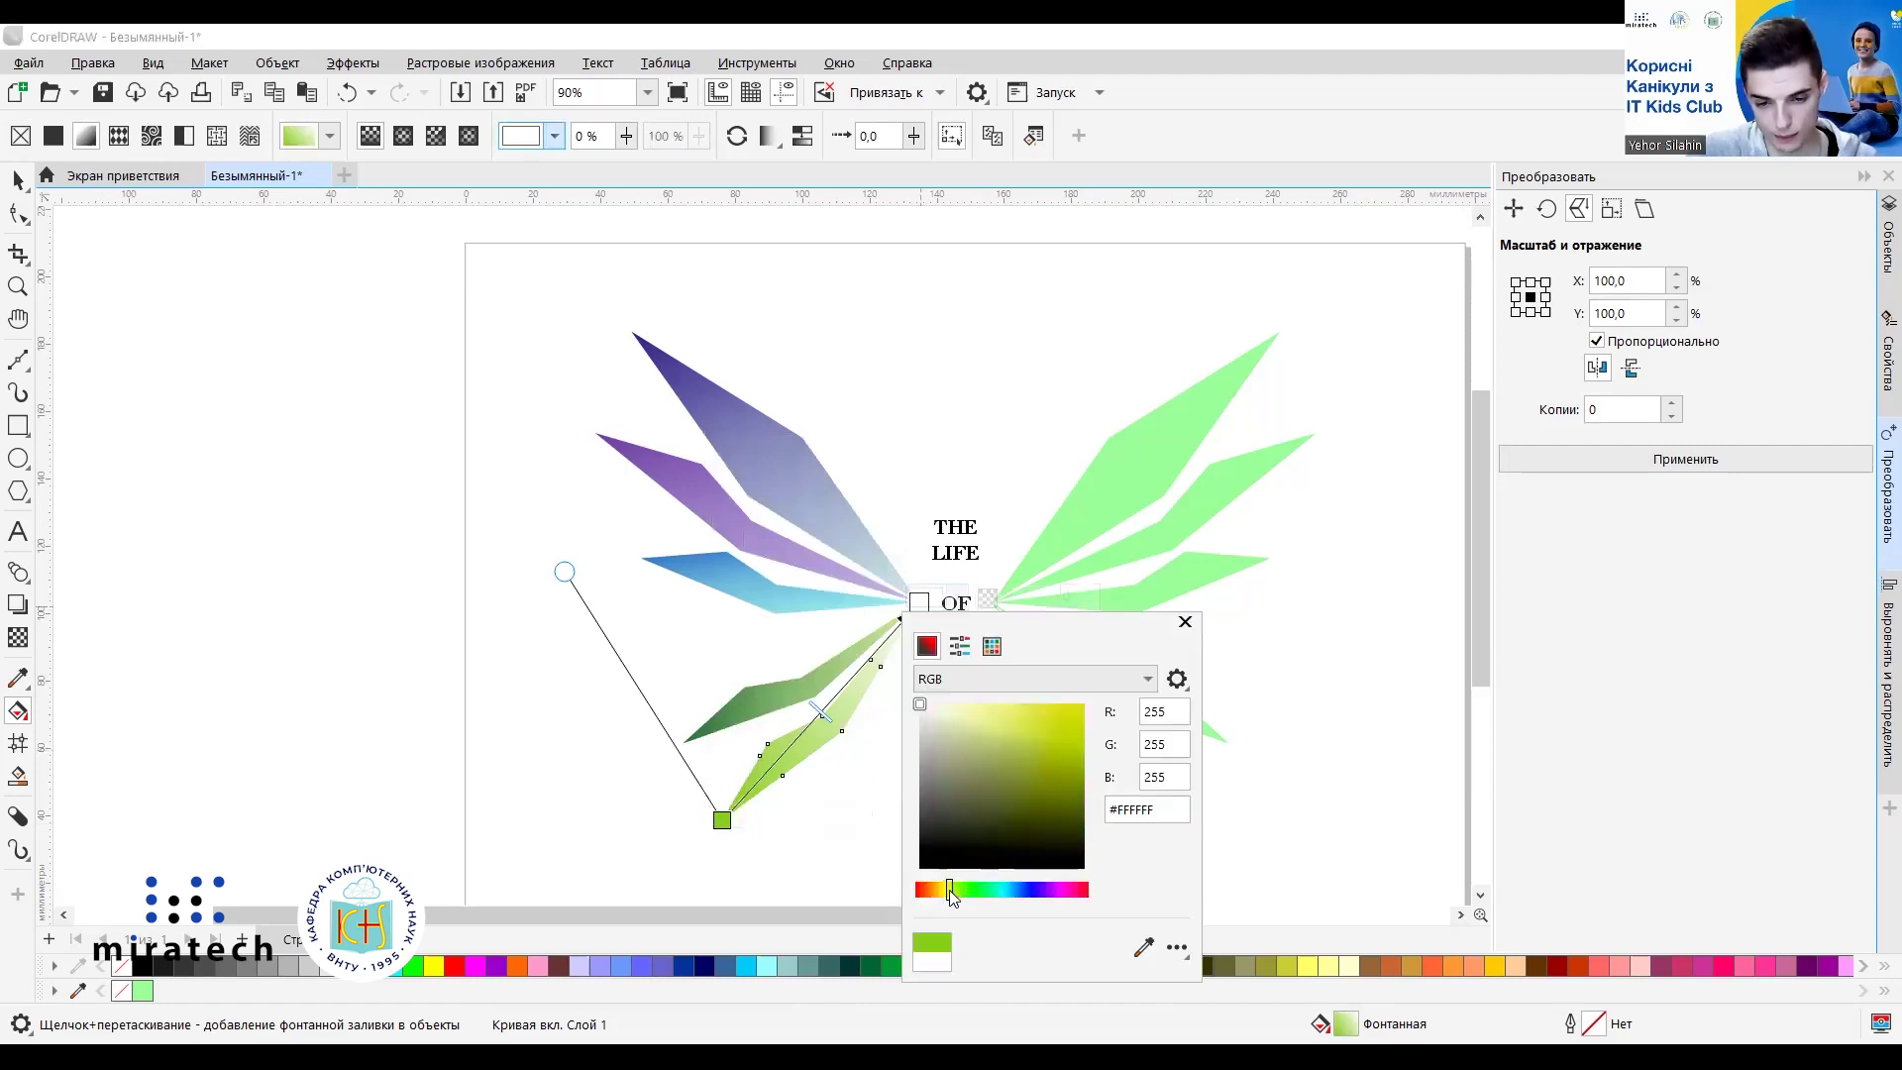
pyautogui.click(973, 719)
pyautogui.click(957, 713)
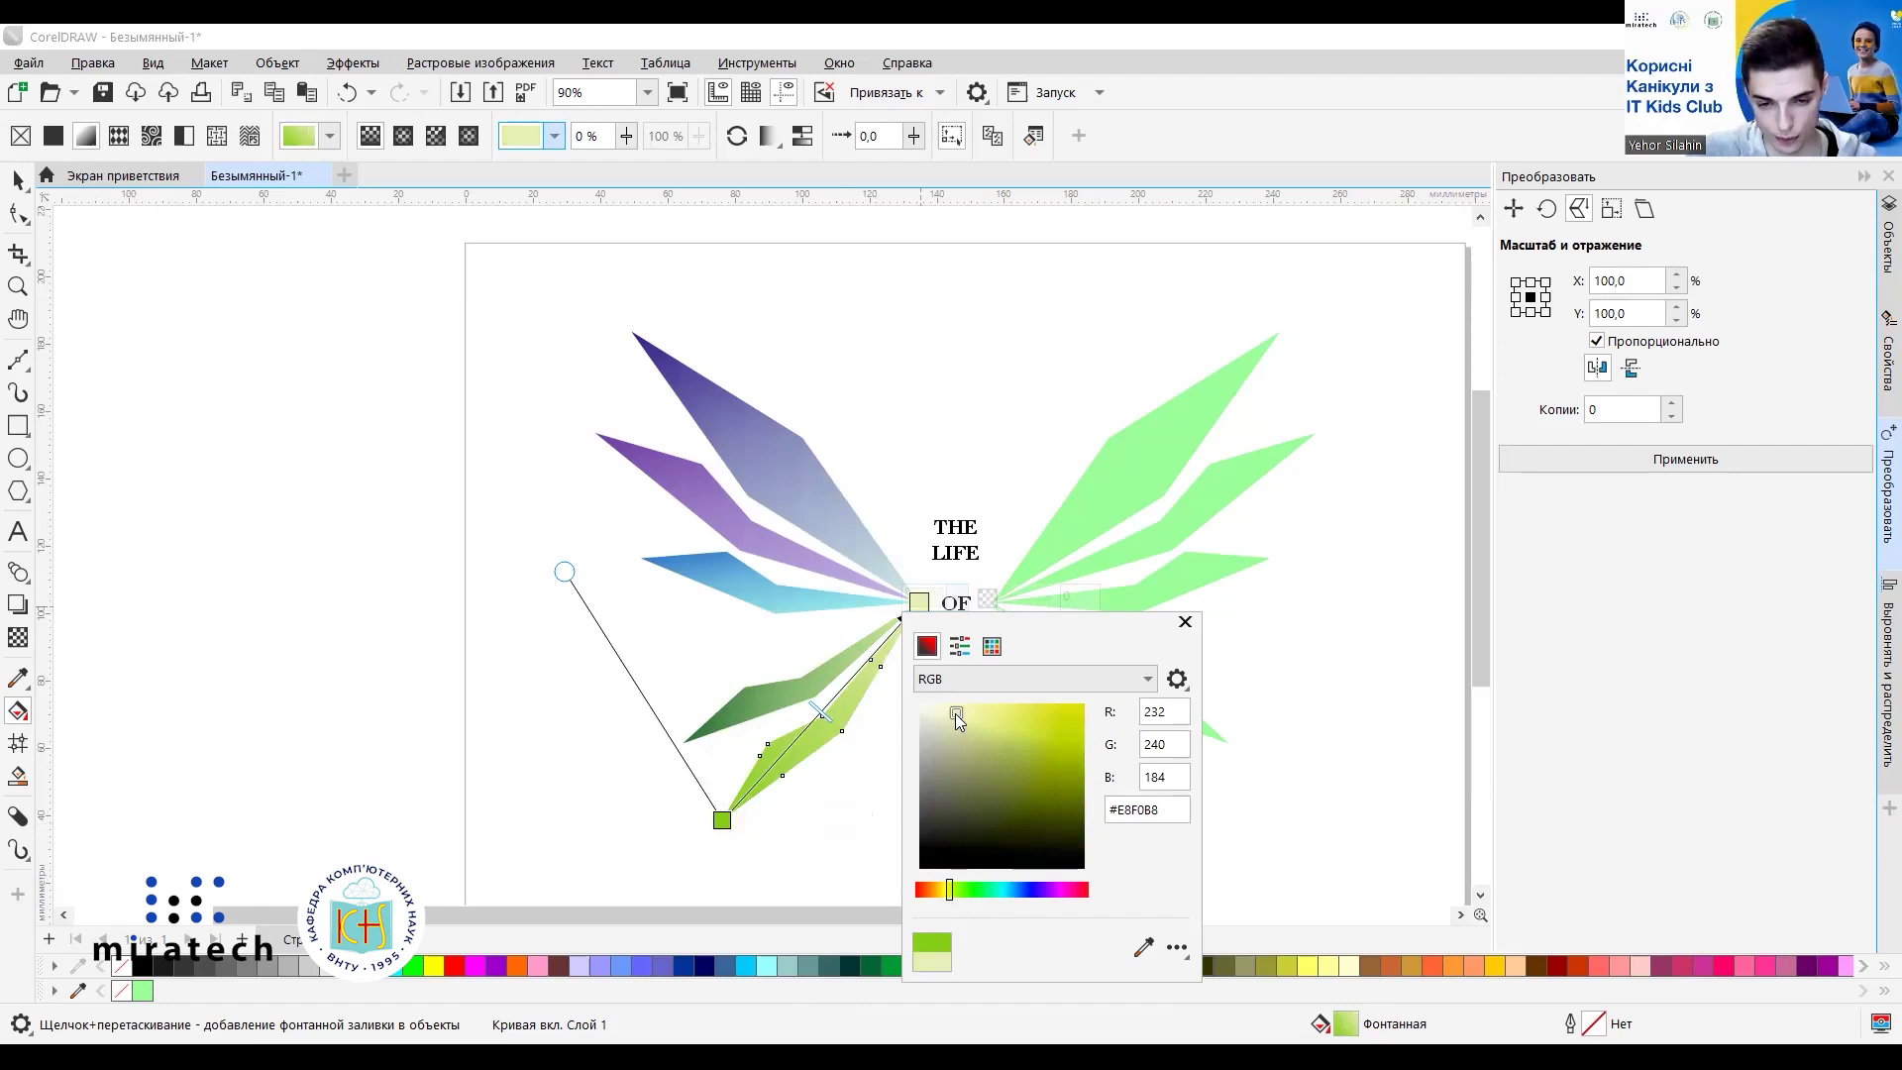
pyautogui.click(838, 830)
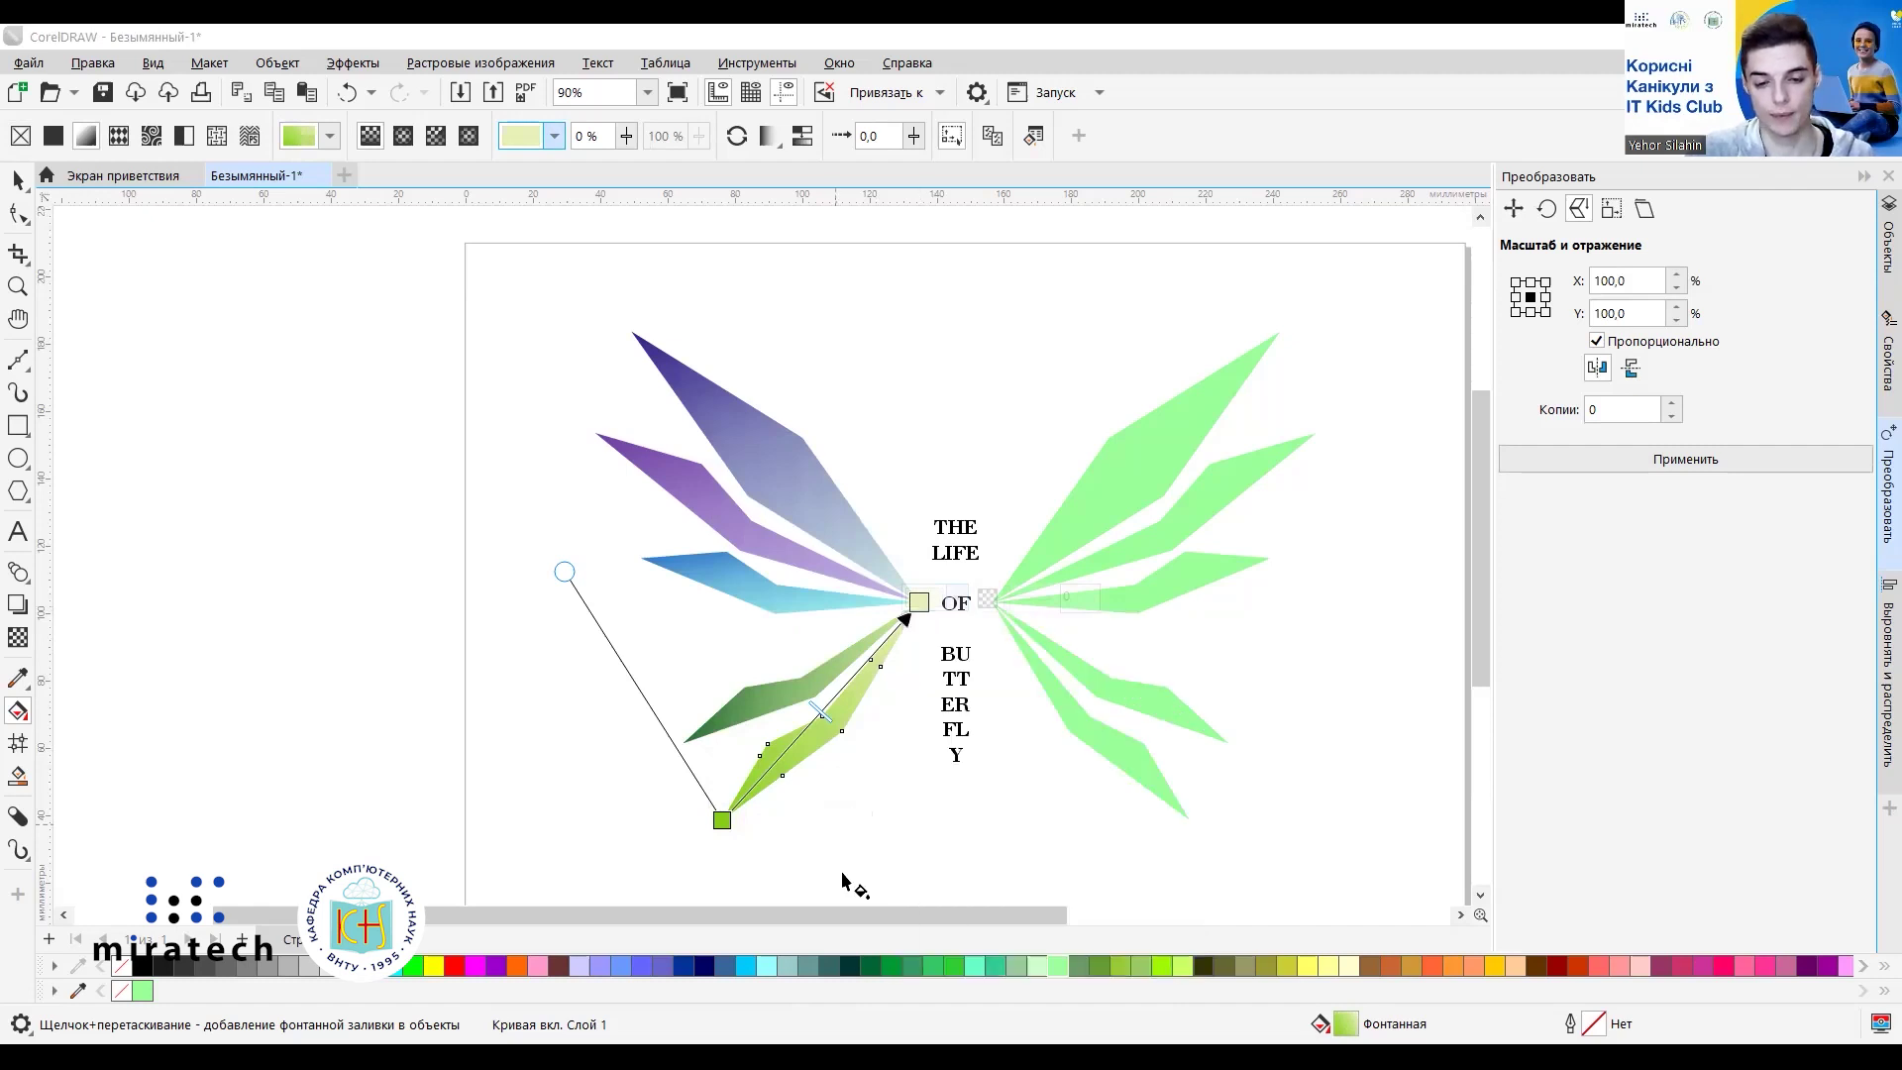
pyautogui.click(871, 818)
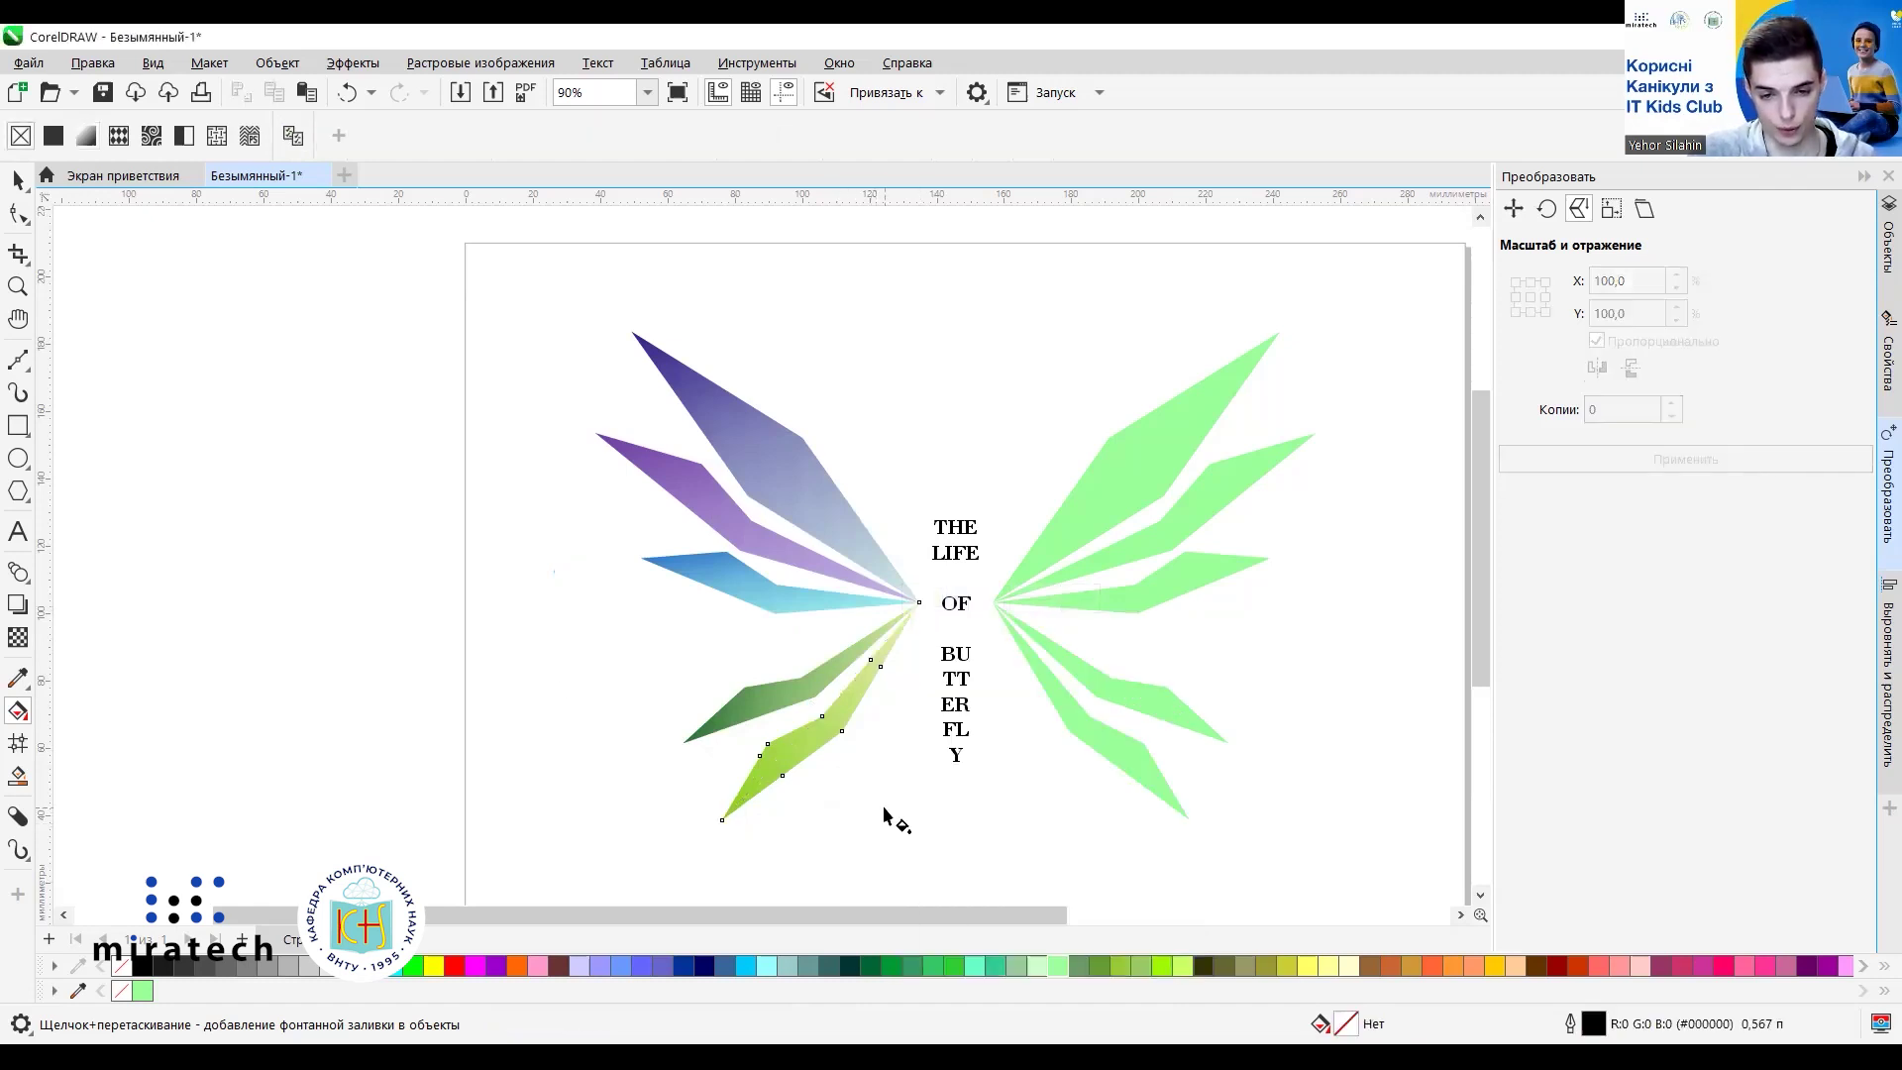
# Break the butterfly's right wing curve apart into separate feathers and clear the selection.
pyautogui.click(19, 180)
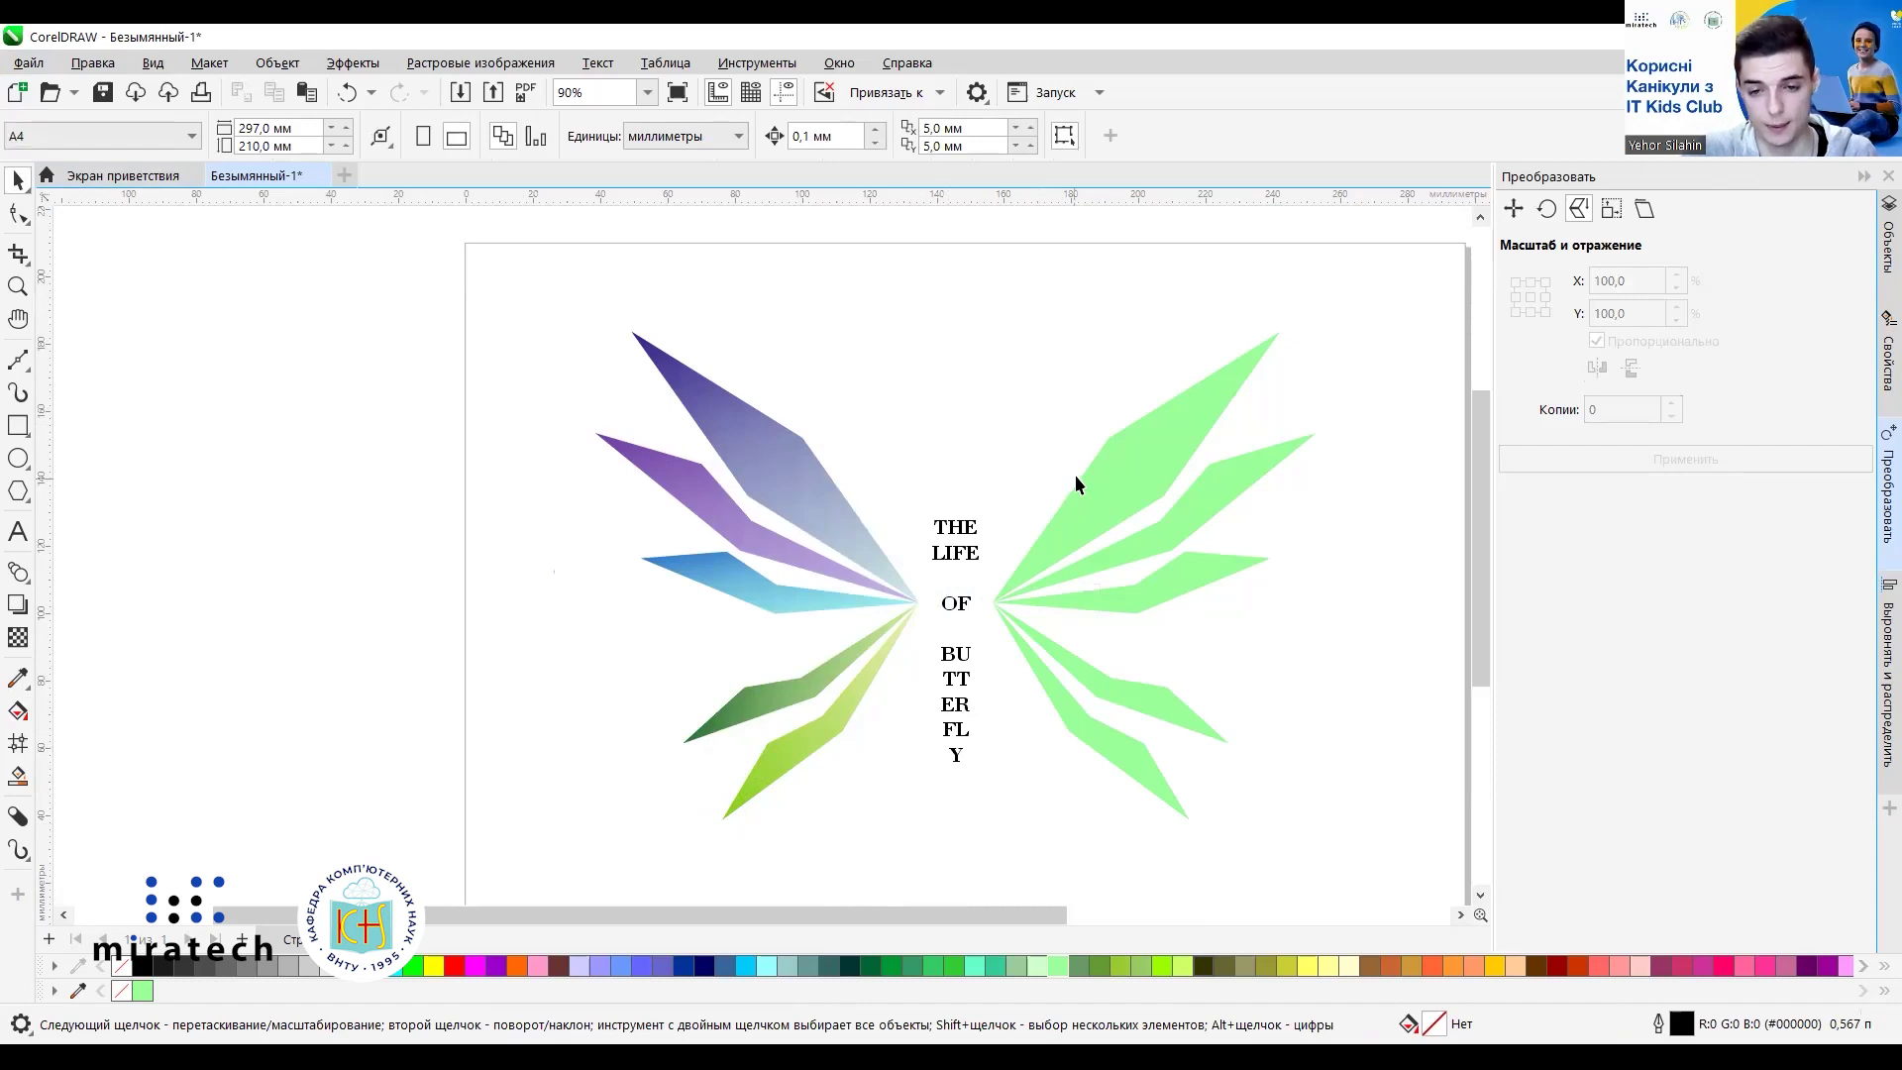
pyautogui.click(1139, 473)
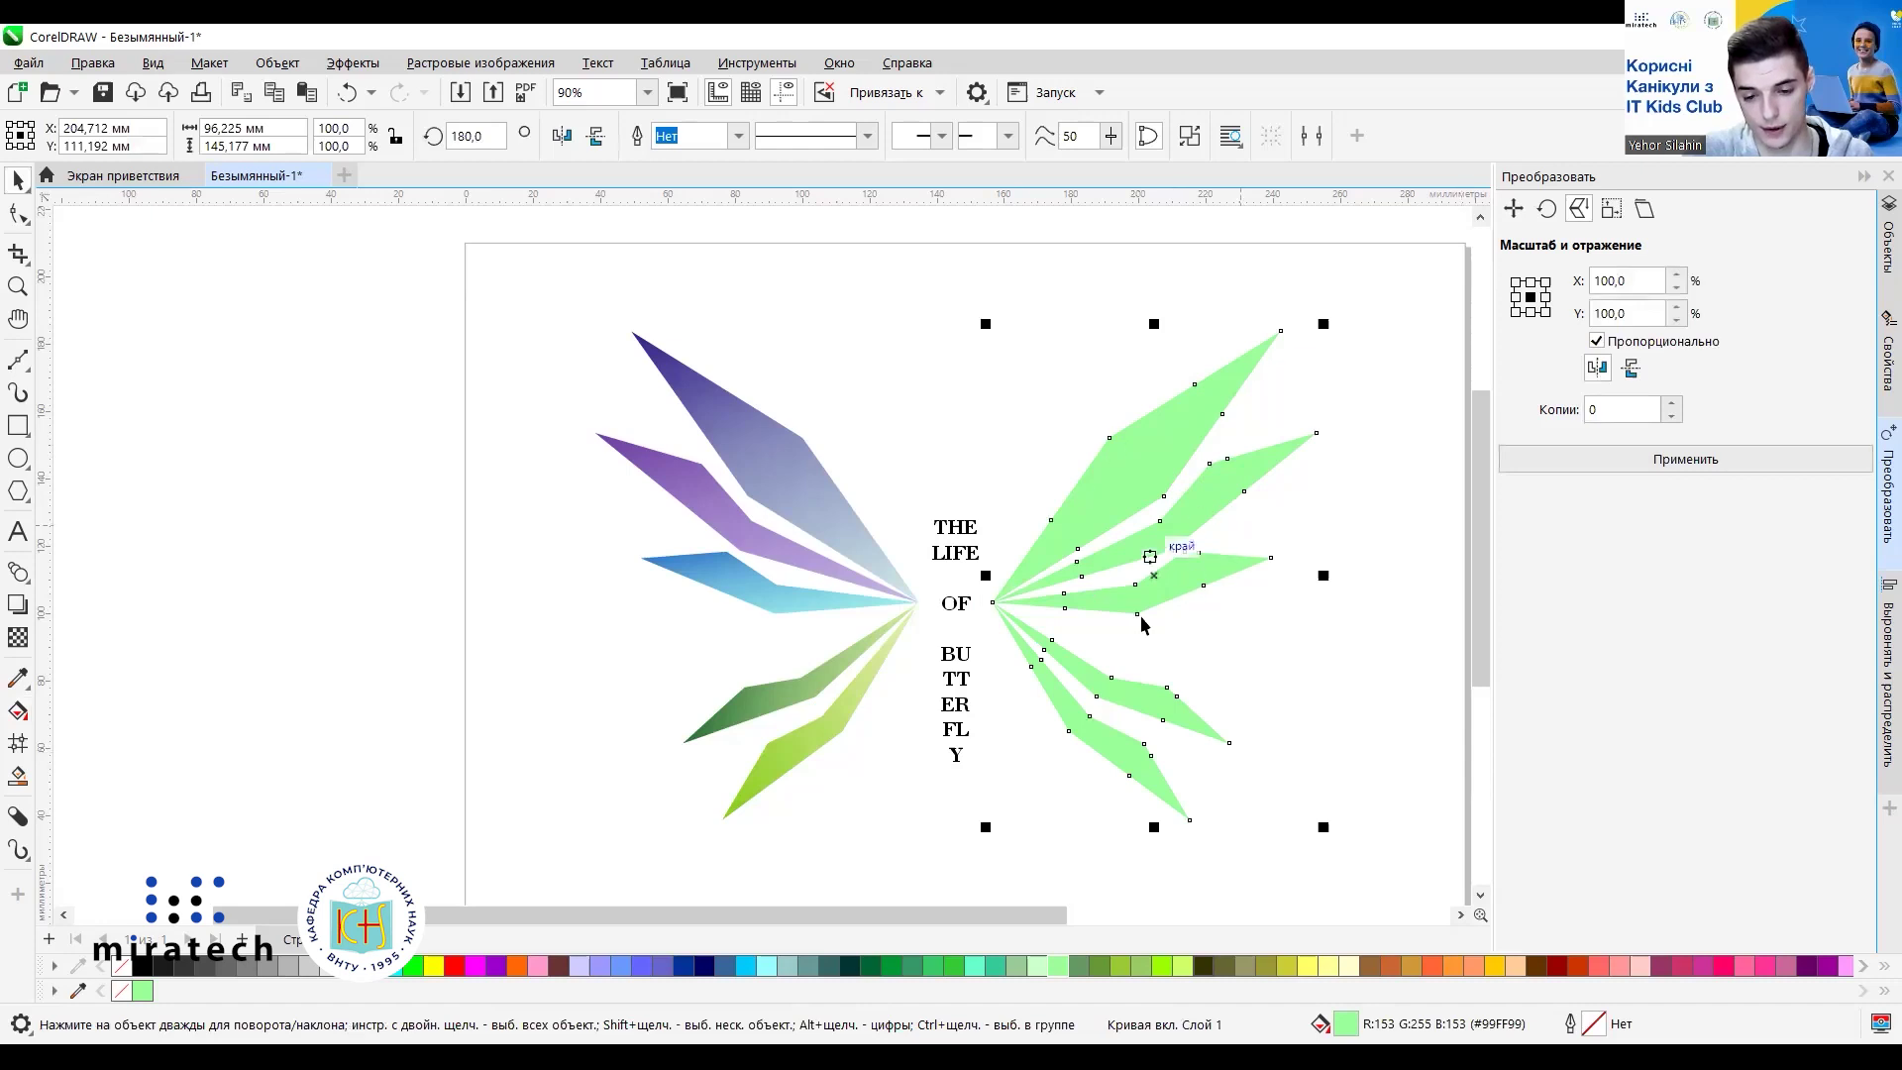
pyautogui.rightClick(1149, 449)
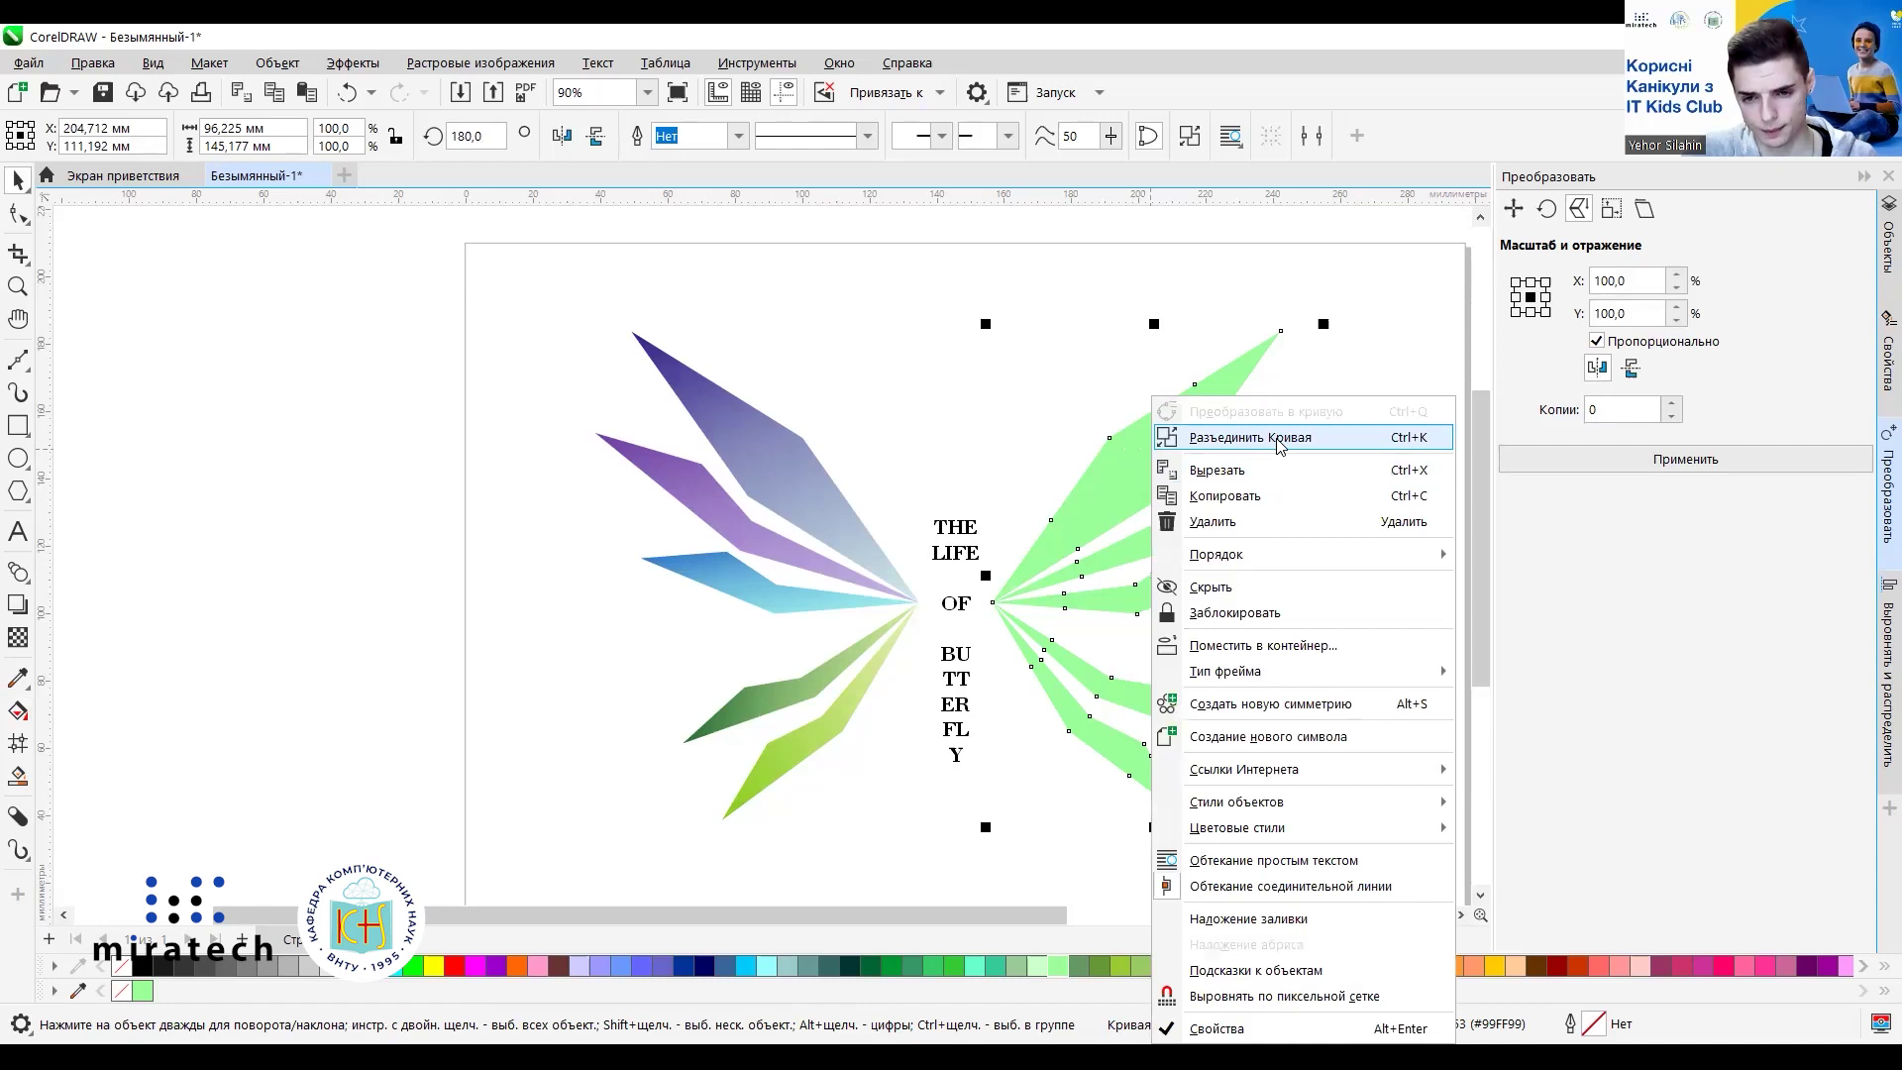
pyautogui.click(1122, 477)
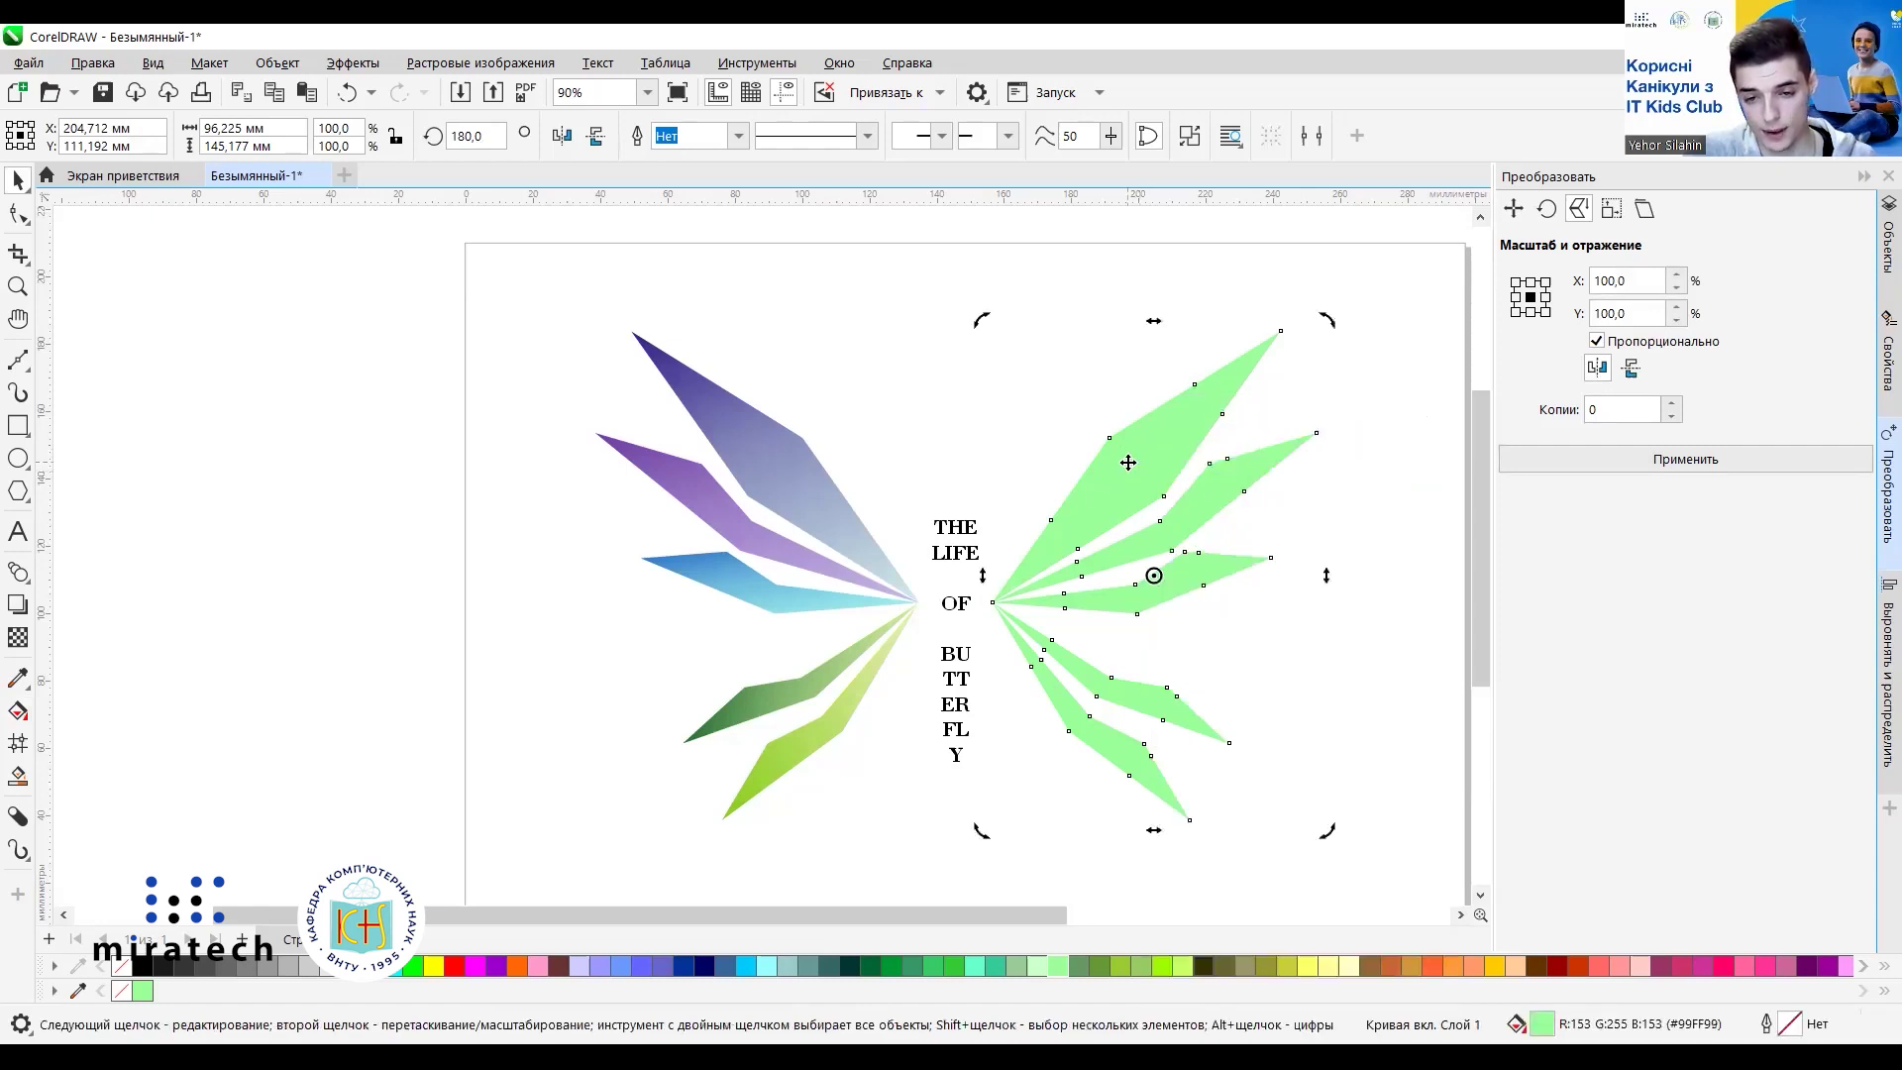
pyautogui.rightClick(1194, 451)
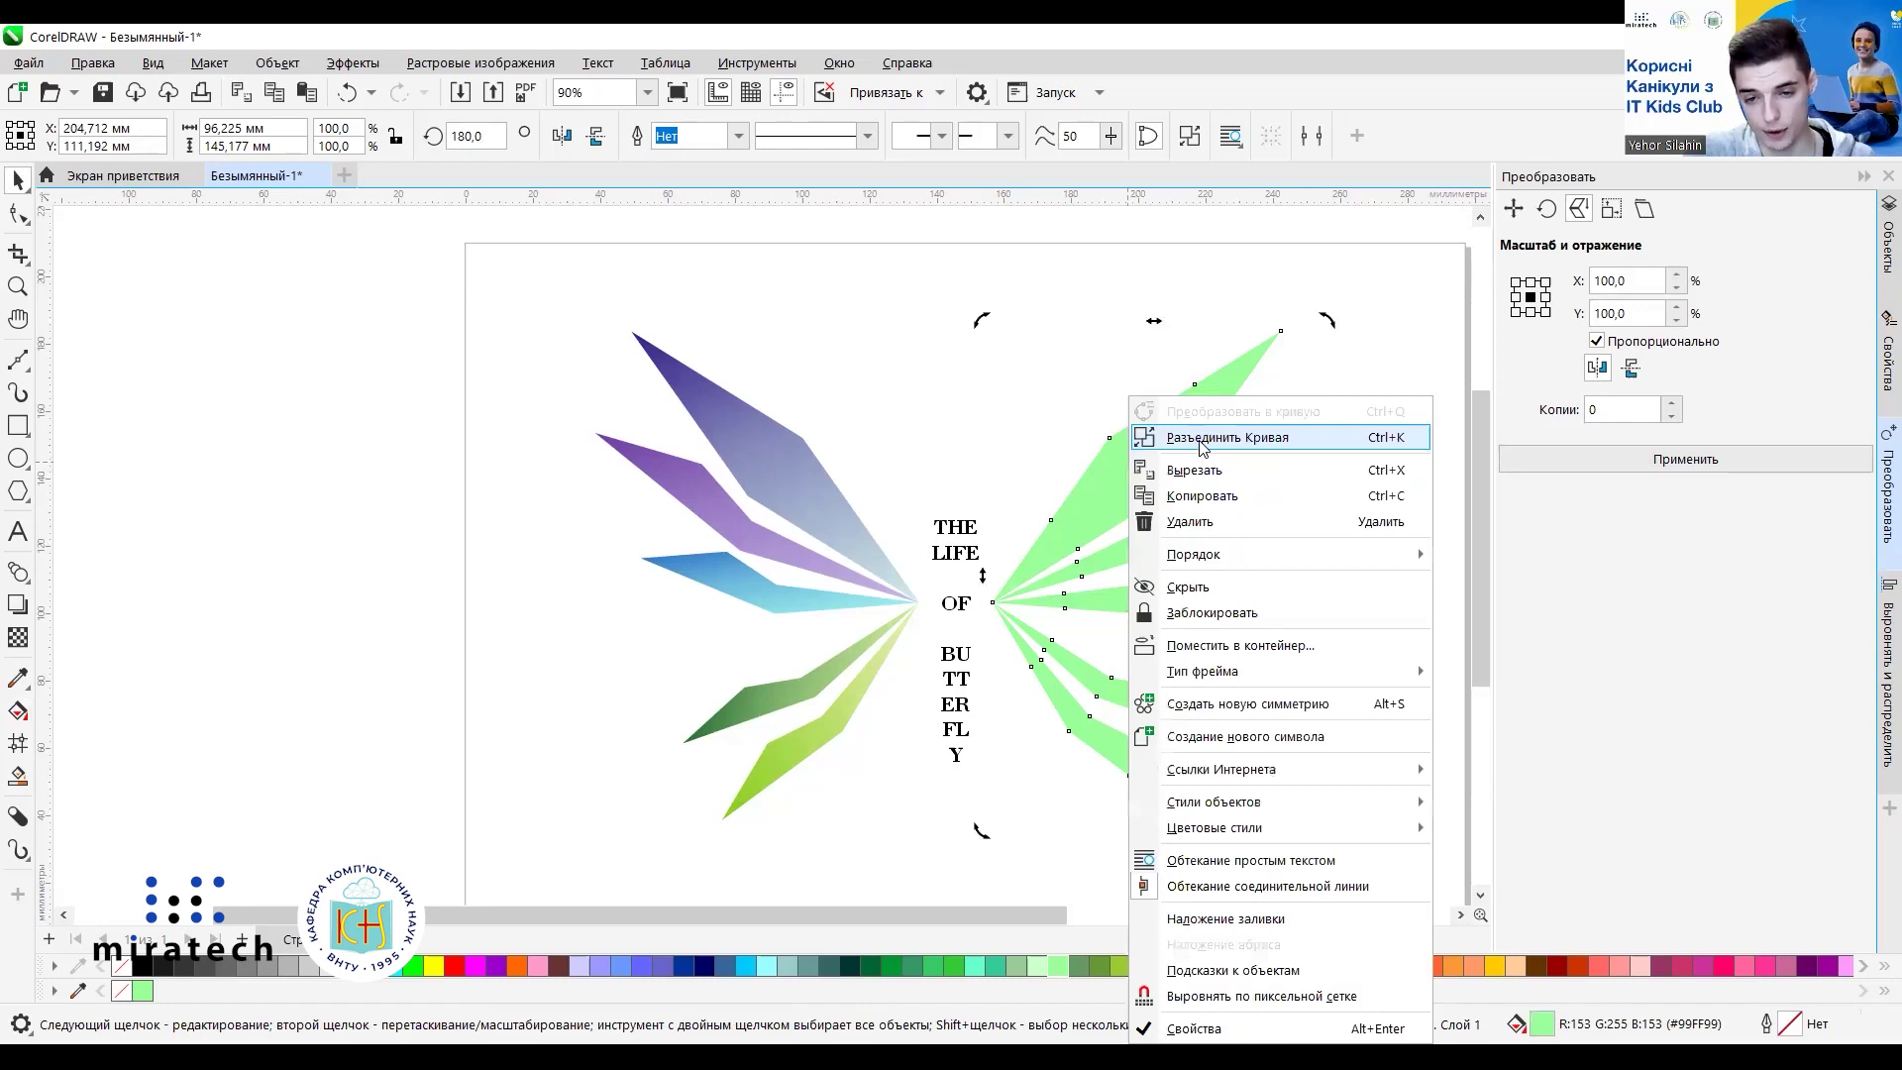
pyautogui.click(1201, 443)
pyautogui.click(1377, 657)
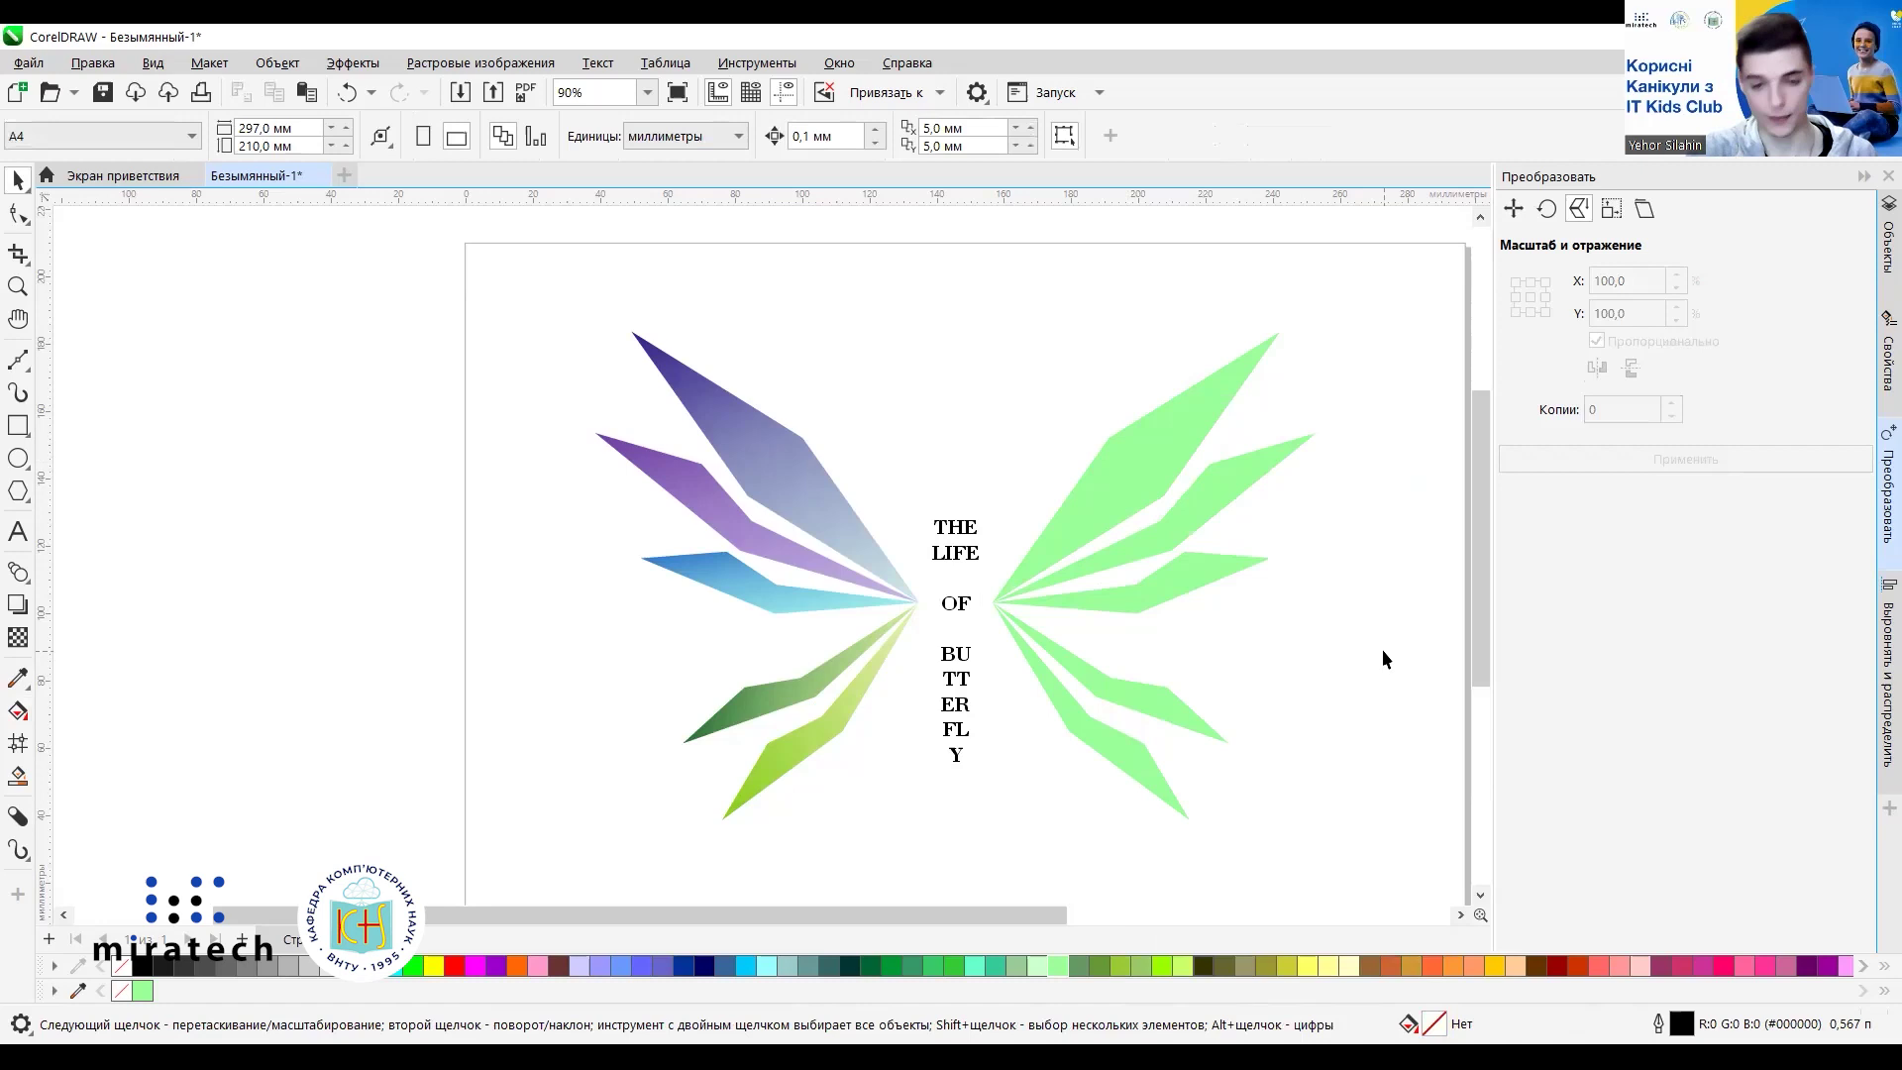
# Apply a linear gradient to the right wing's top feather, running from its outer tip to its inner tip.
pyautogui.click(1124, 476)
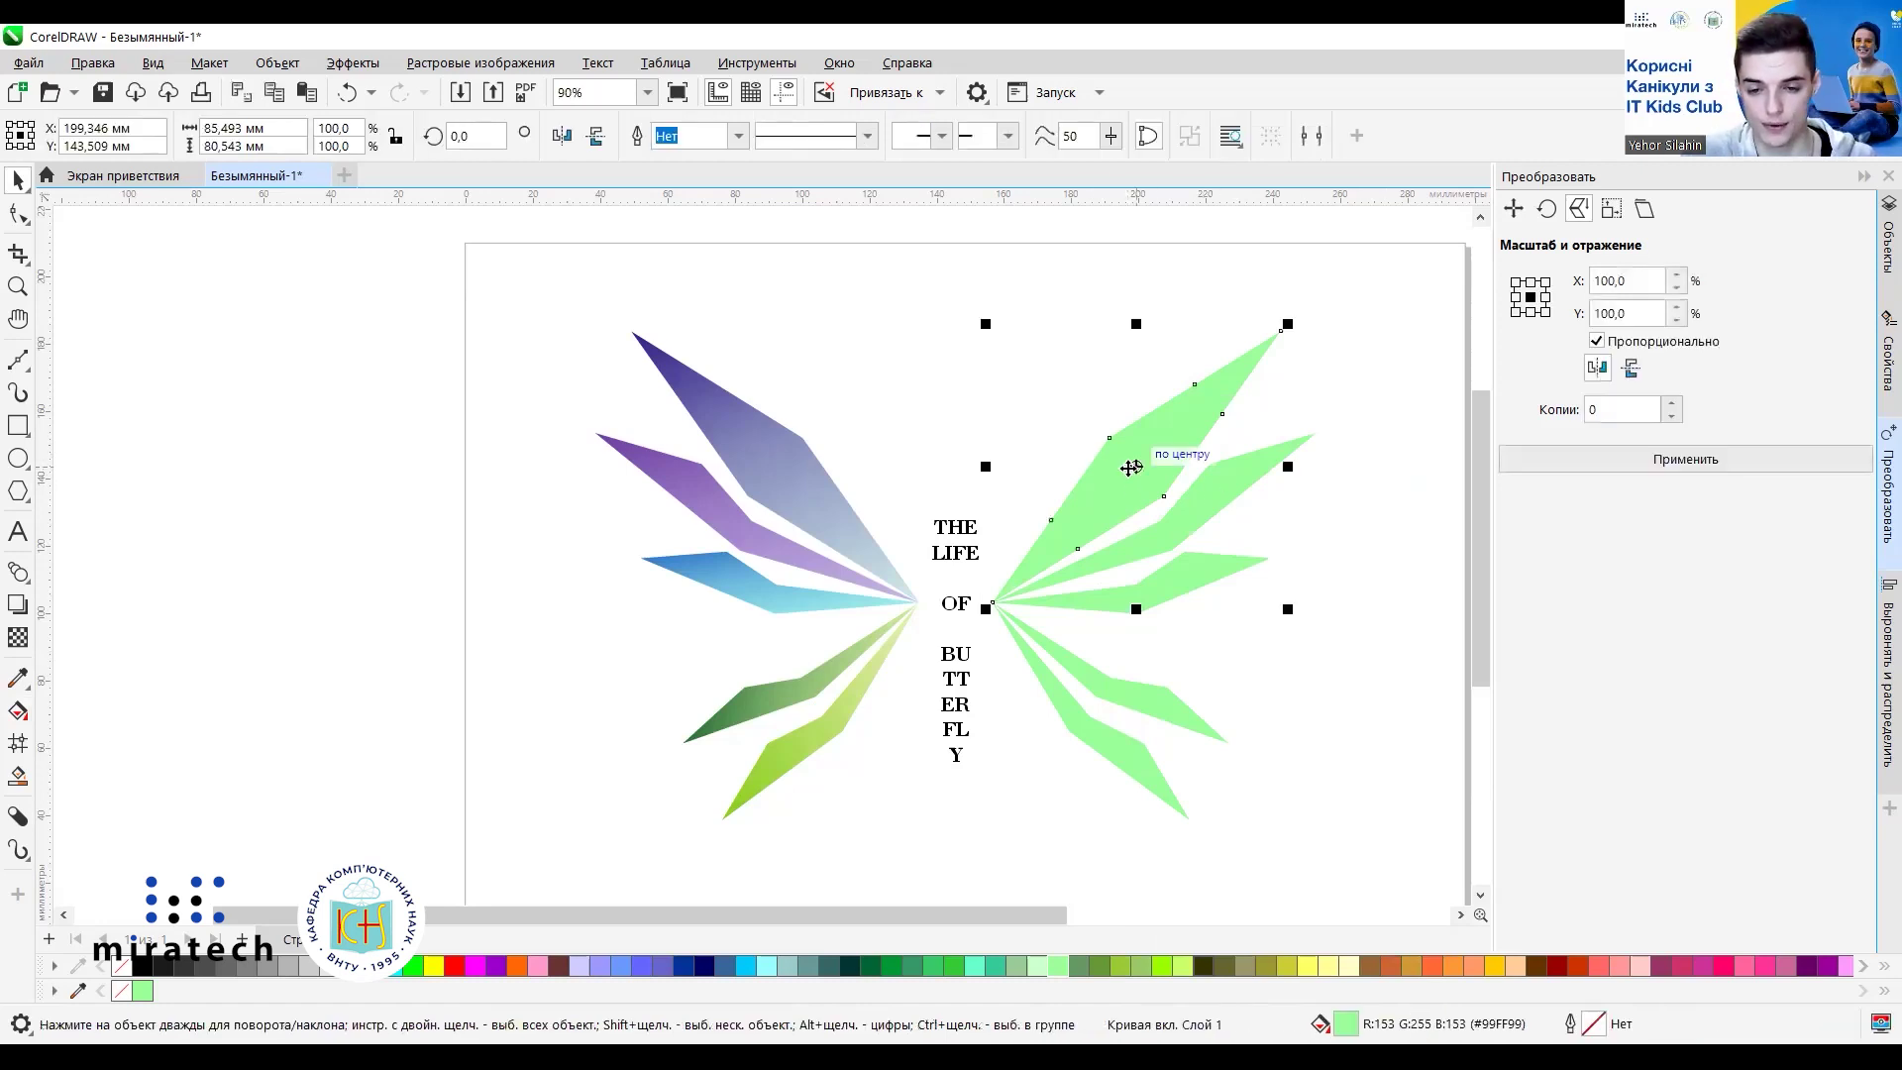
pyautogui.click(1205, 507)
pyautogui.click(1198, 491)
pyautogui.click(1184, 574)
pyautogui.click(1149, 445)
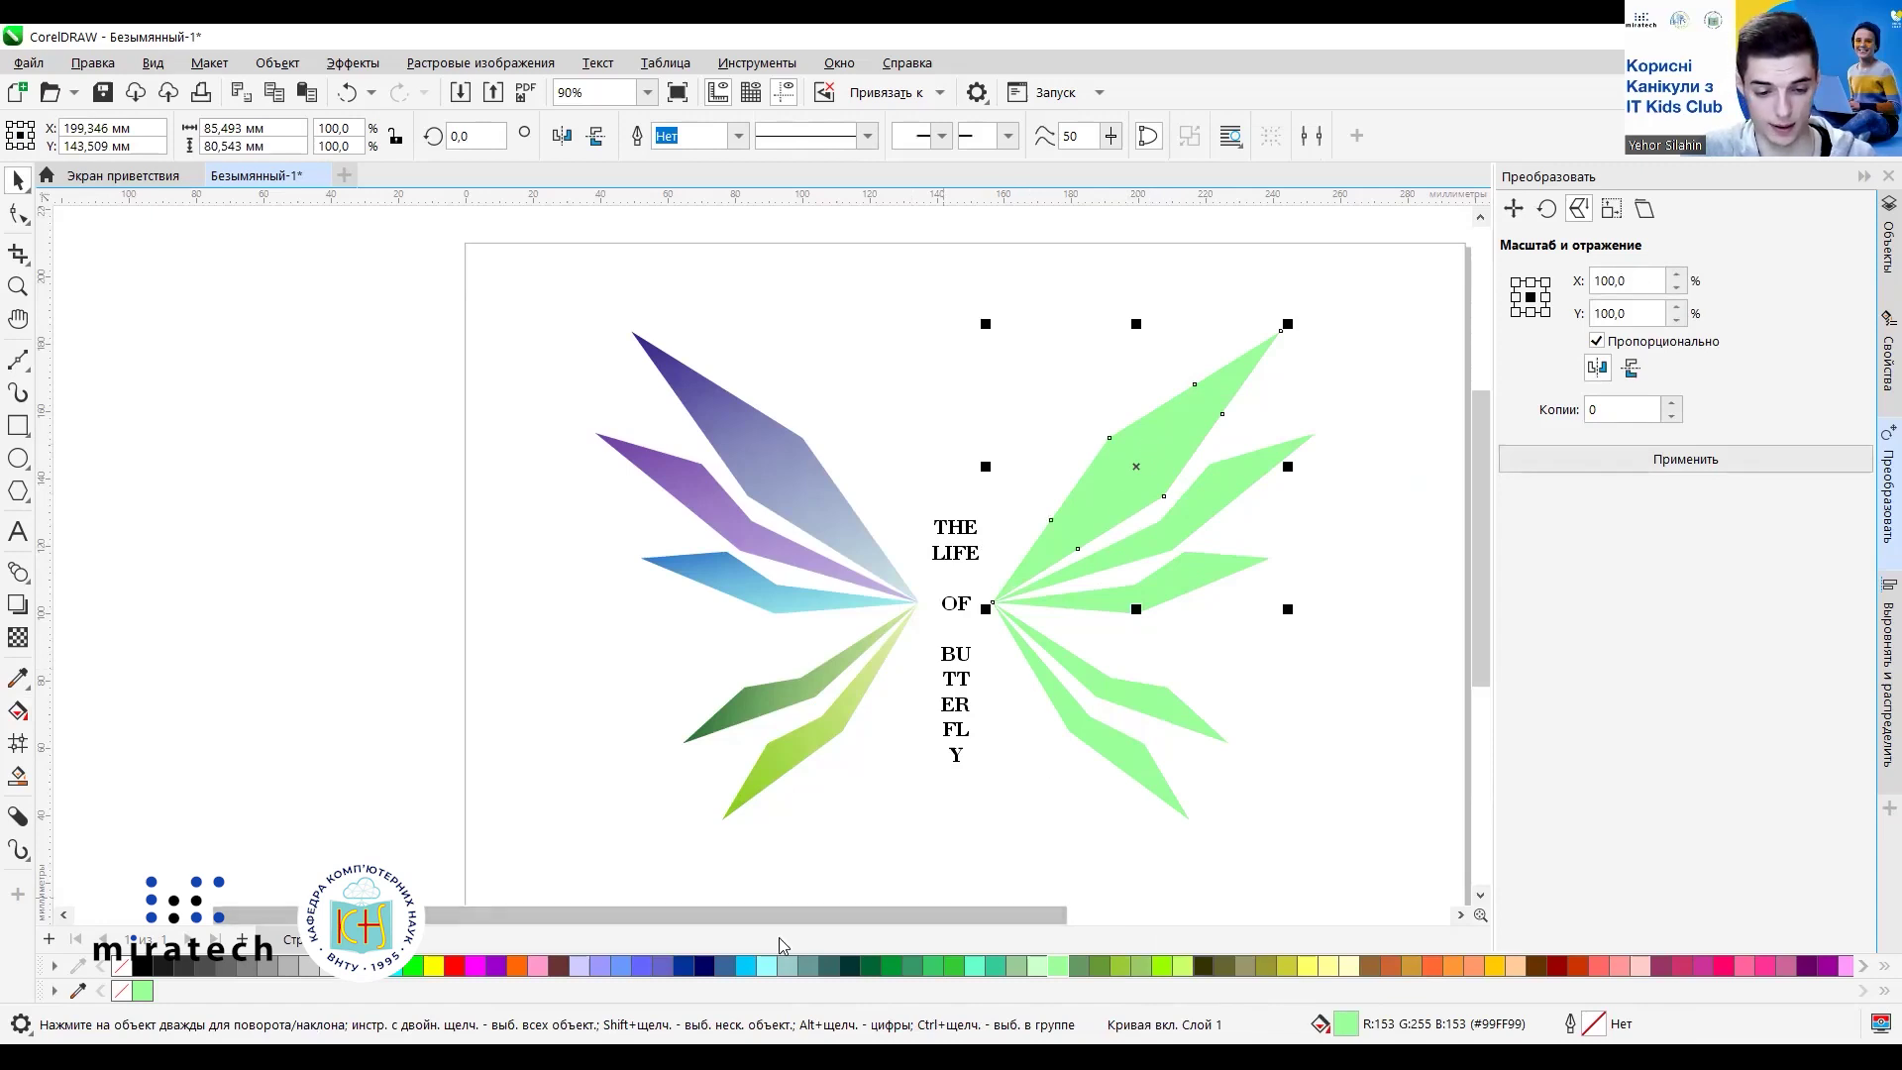
pyautogui.click(1157, 442)
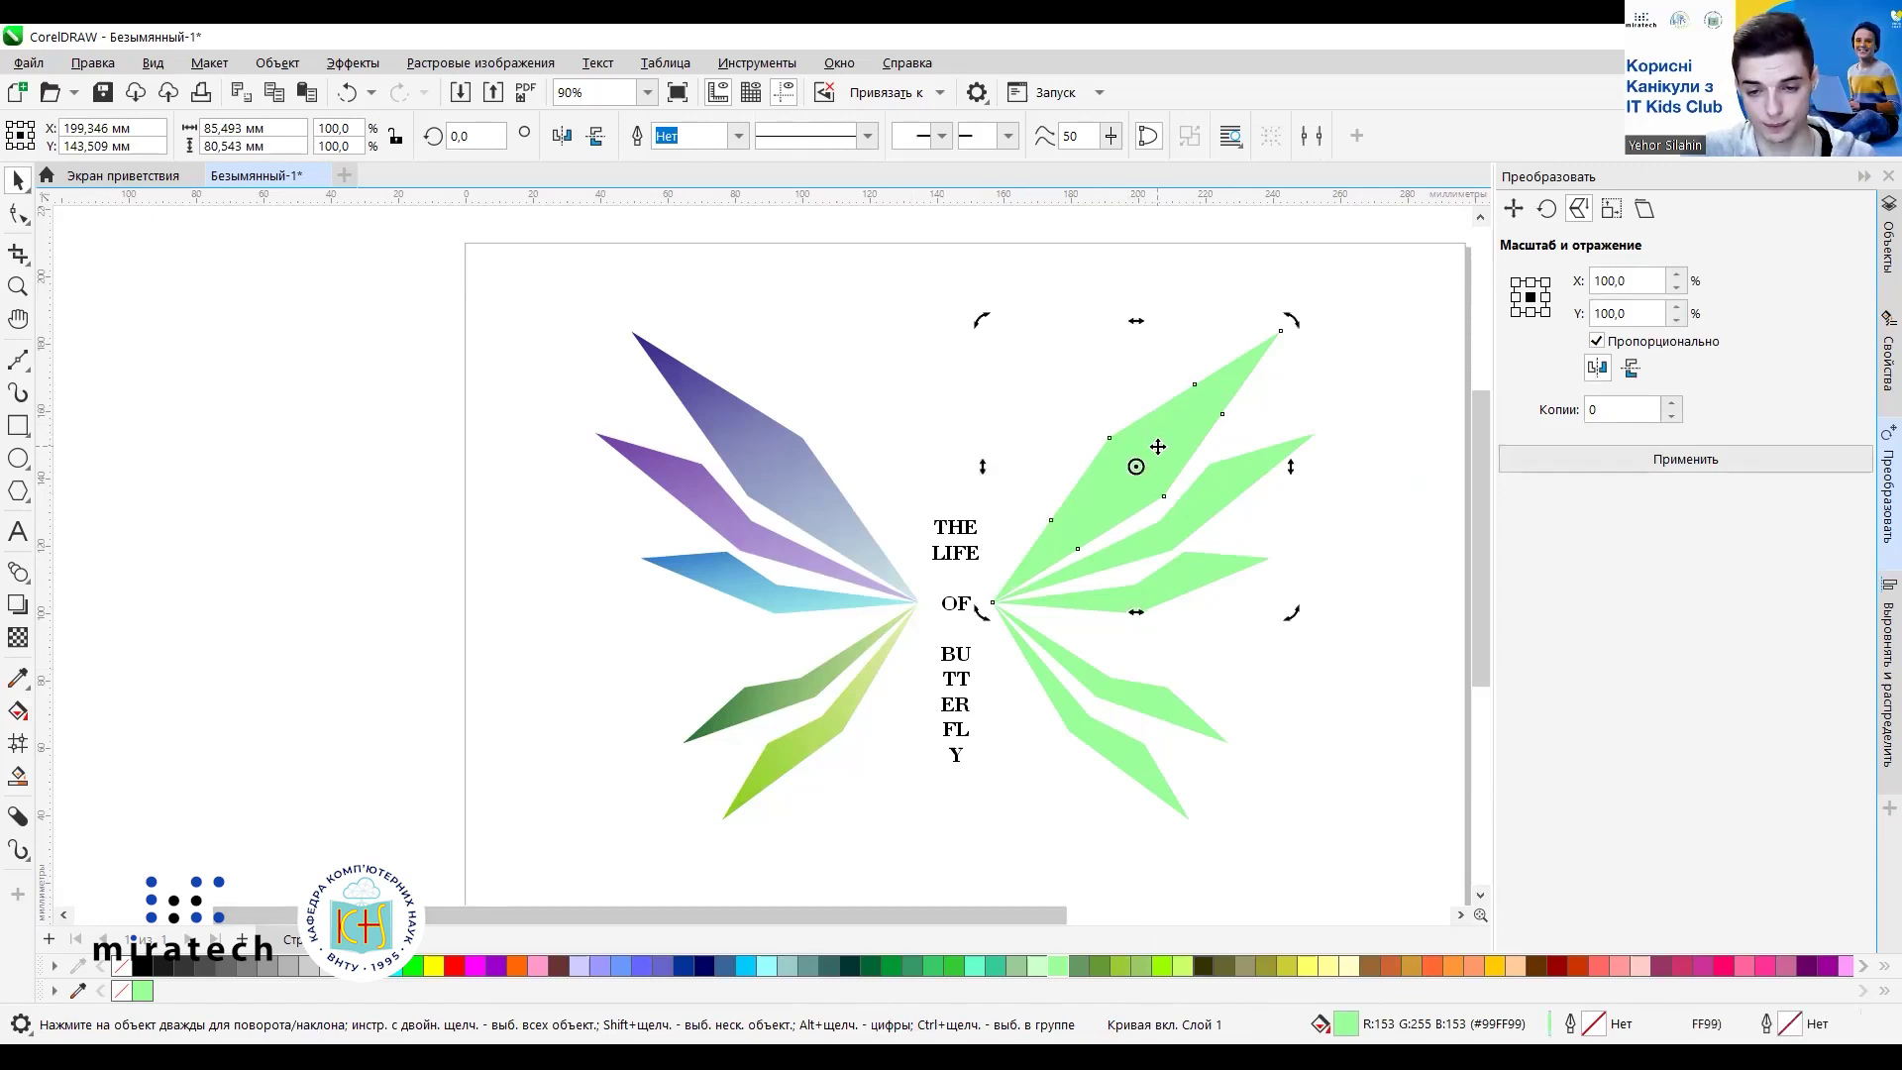
pyautogui.click(18, 711)
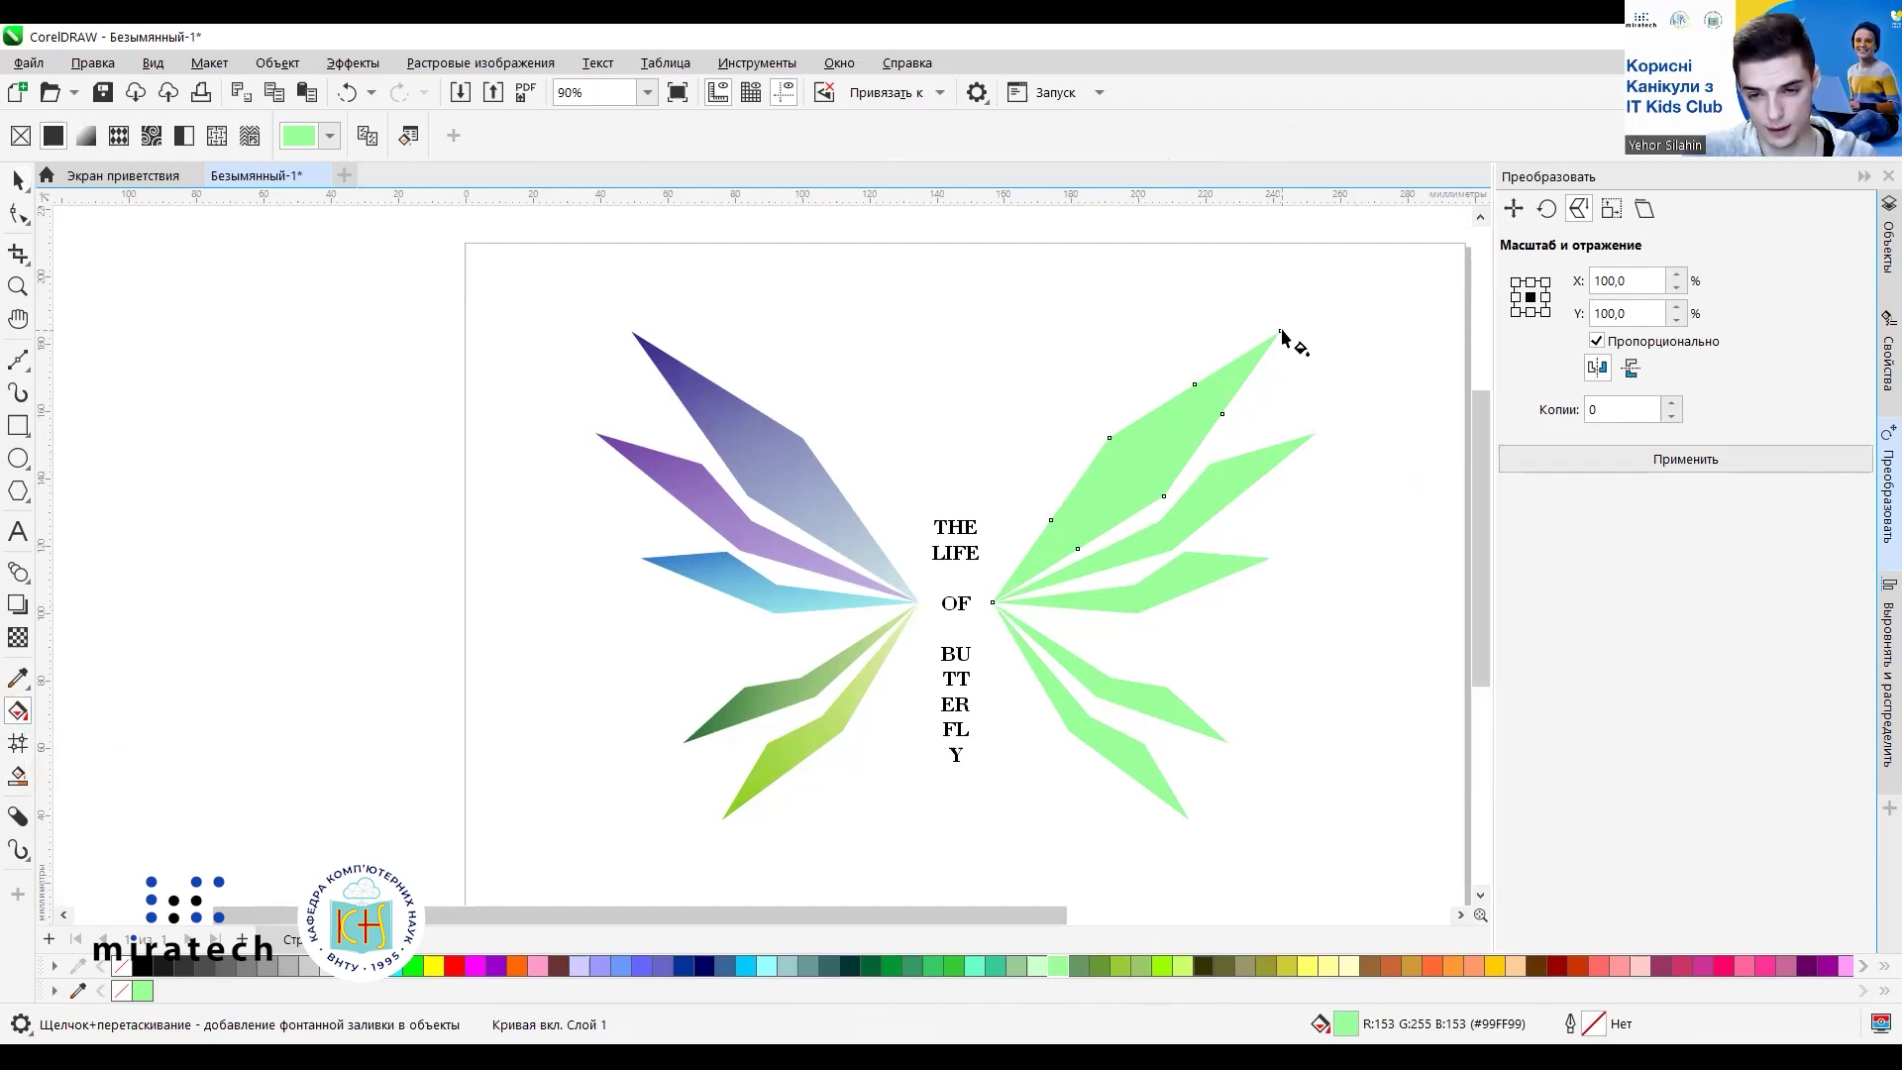
pyautogui.moveTo(1281, 333); pyautogui.dragTo(992, 603)
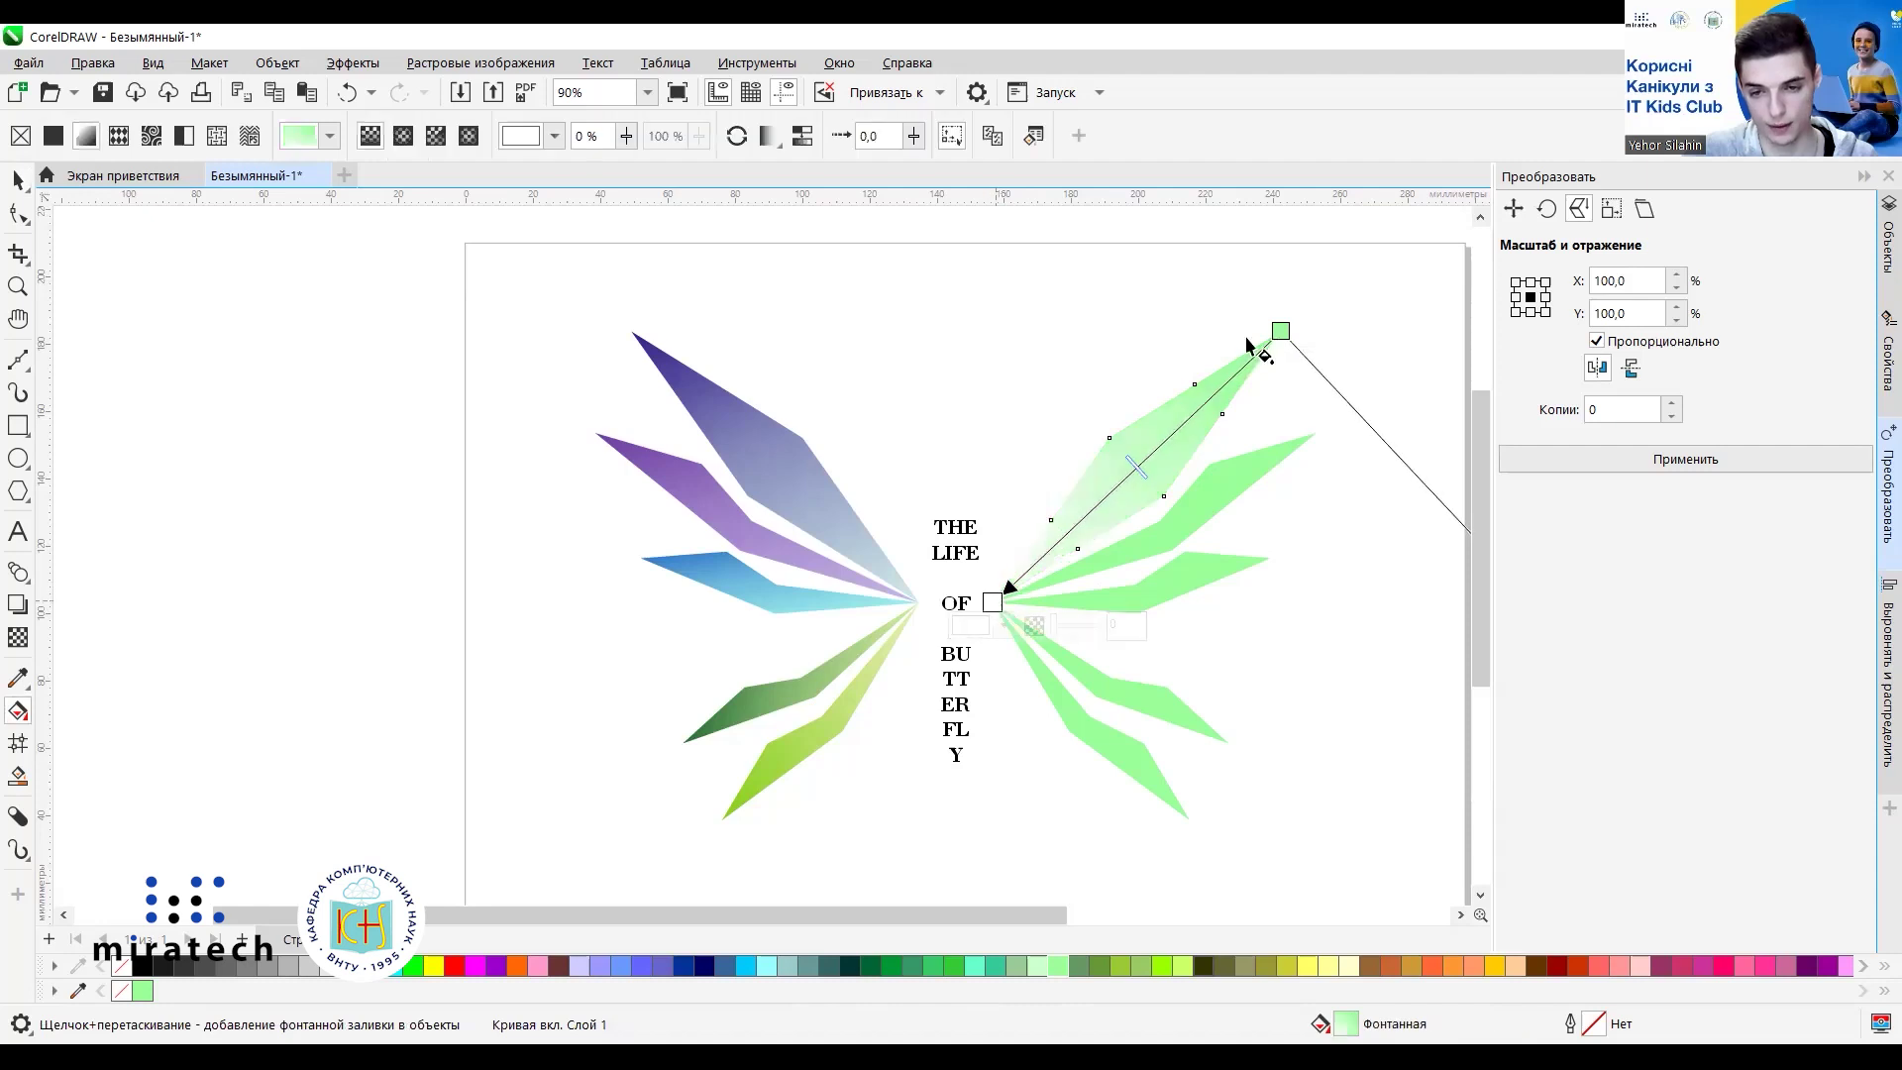
# Set the outer gradient colour of the right wing's top feather to red #FF0D00.
pyautogui.click(1281, 330)
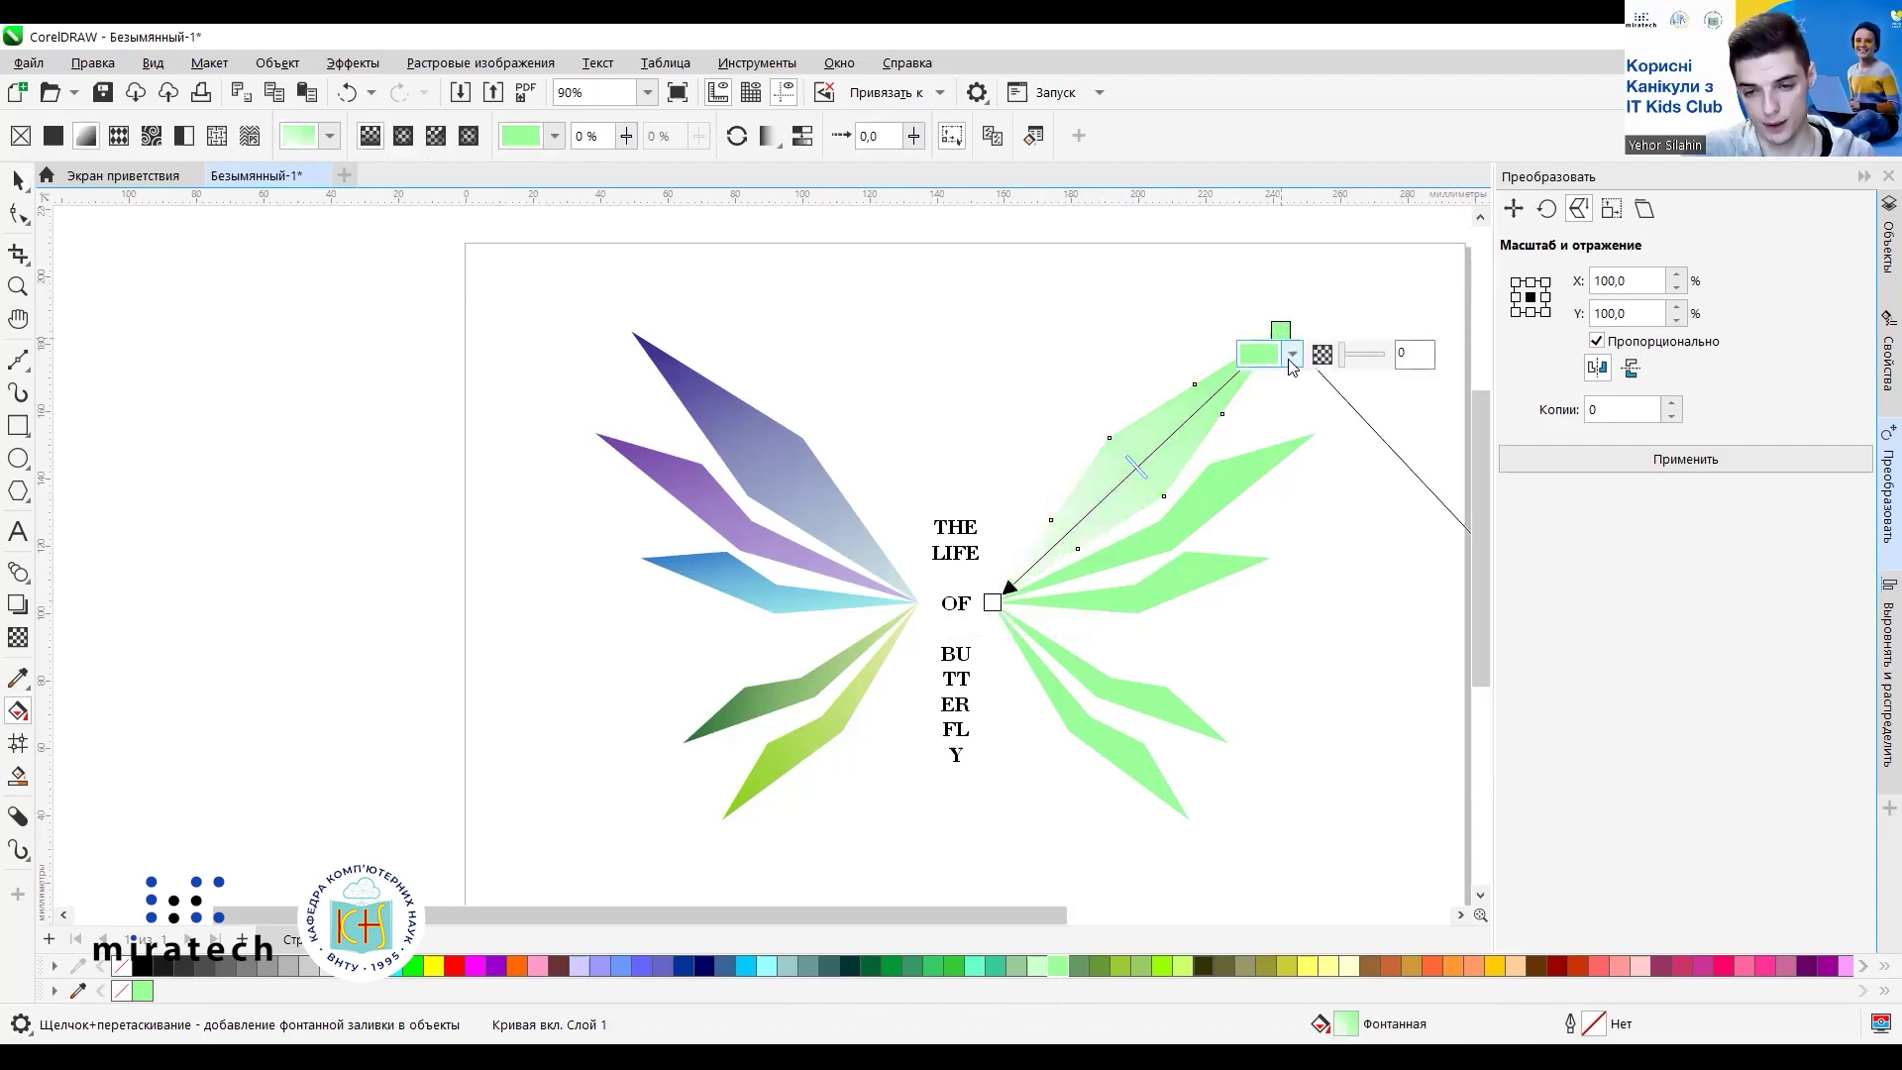
pyautogui.click(1291, 355)
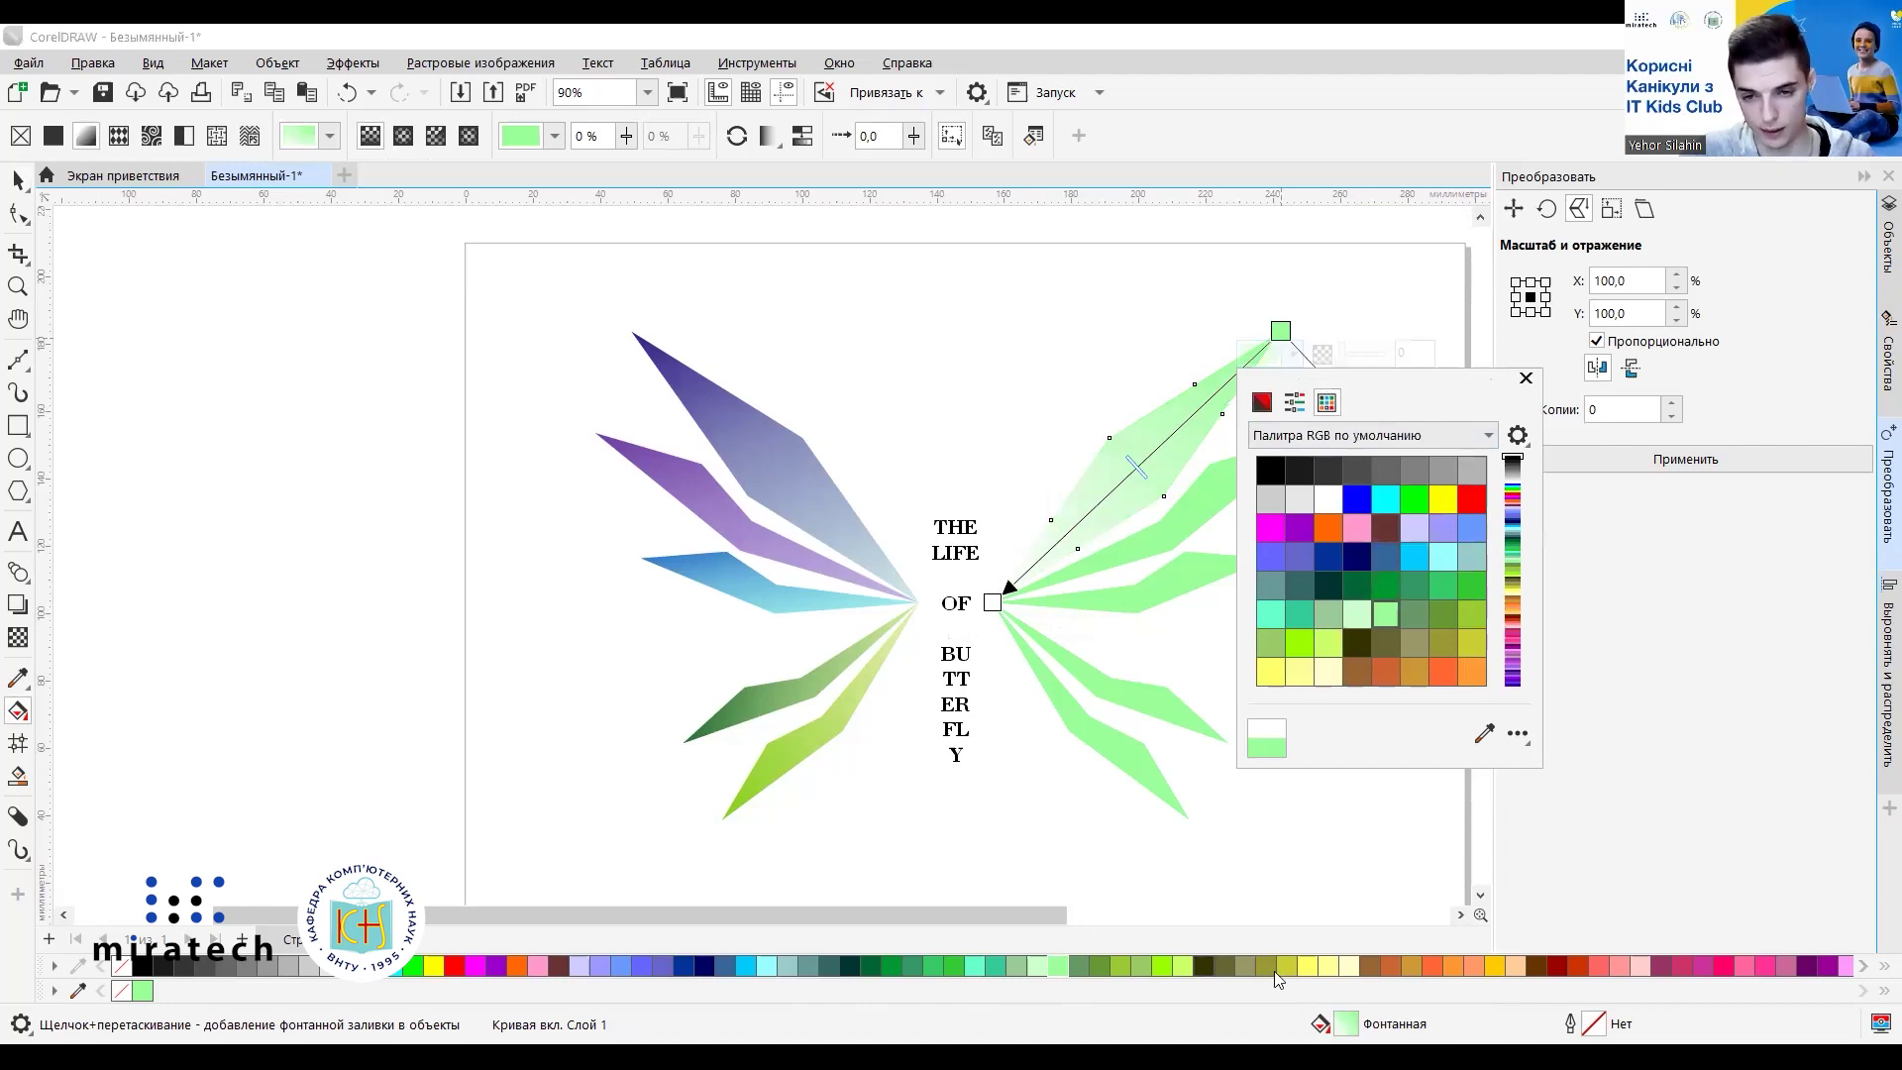
pyautogui.click(1259, 404)
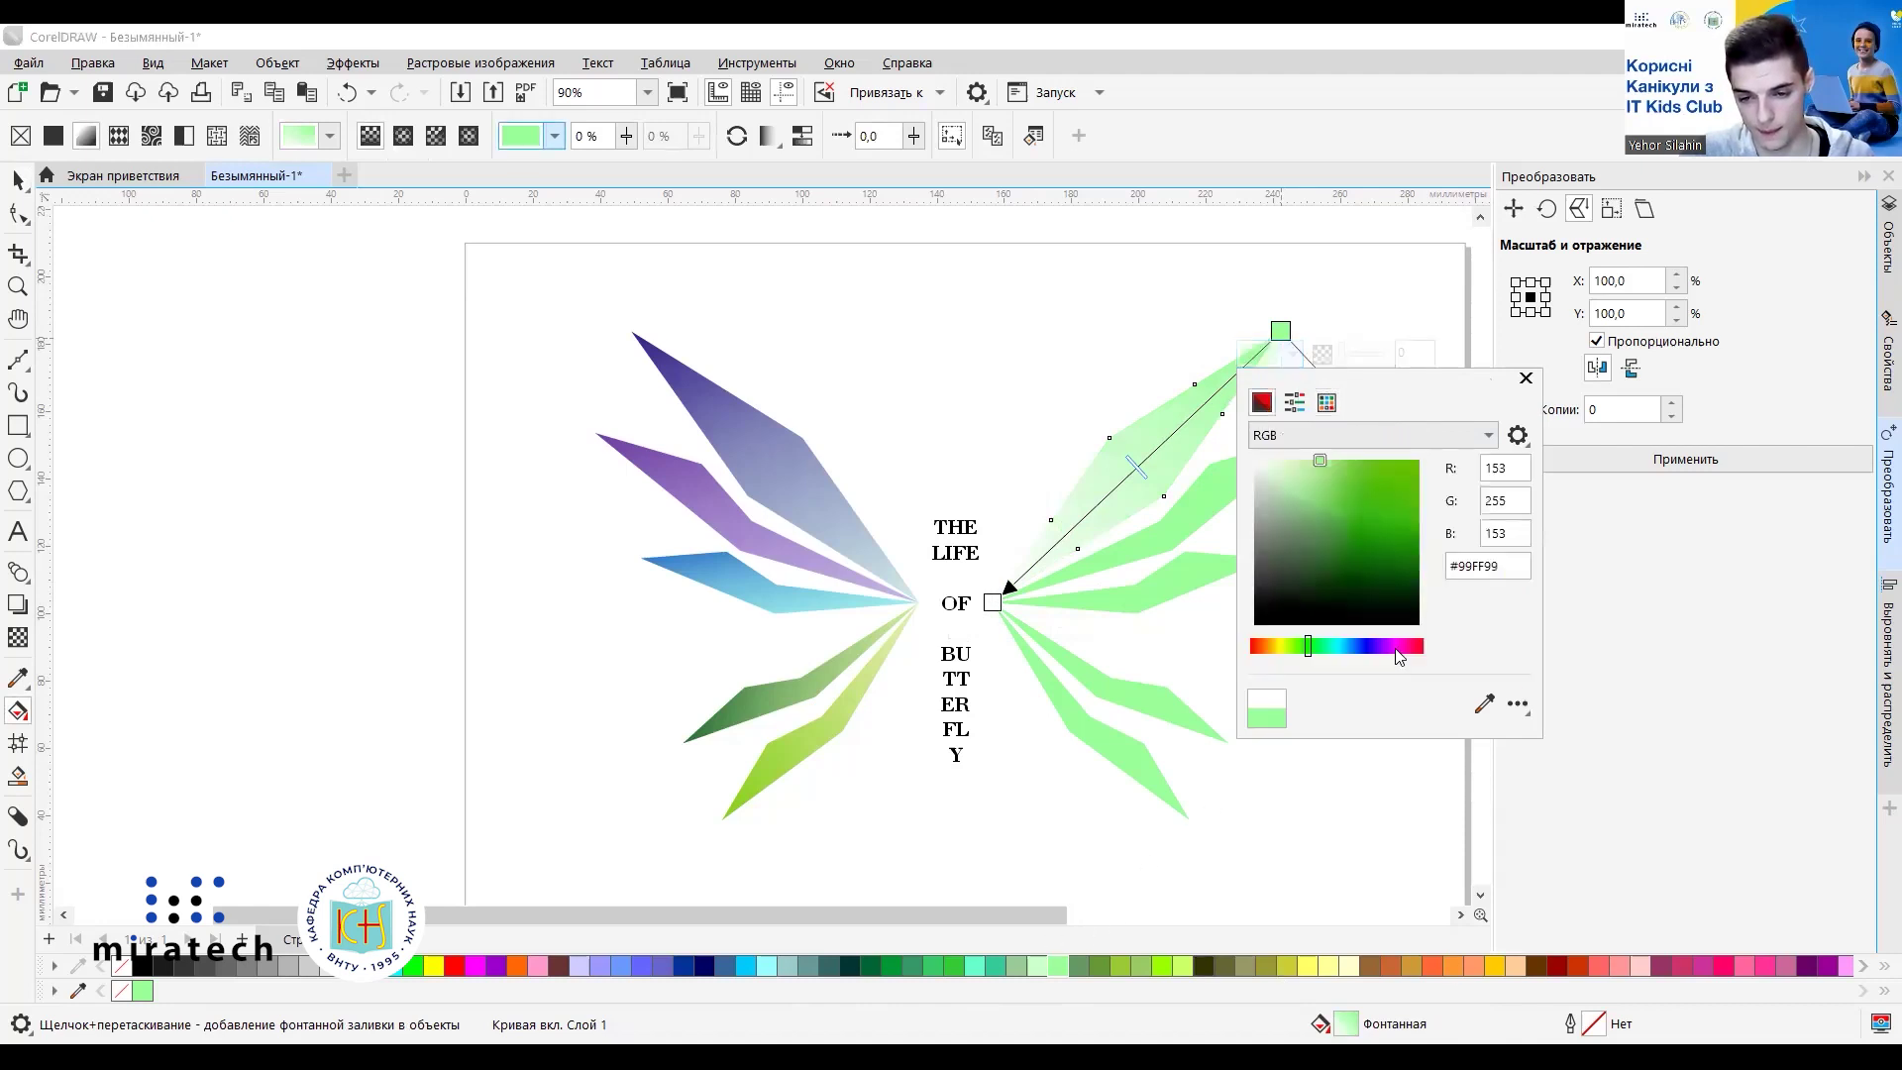
pyautogui.moveTo(1397, 649); pyautogui.dragTo(1257, 651)
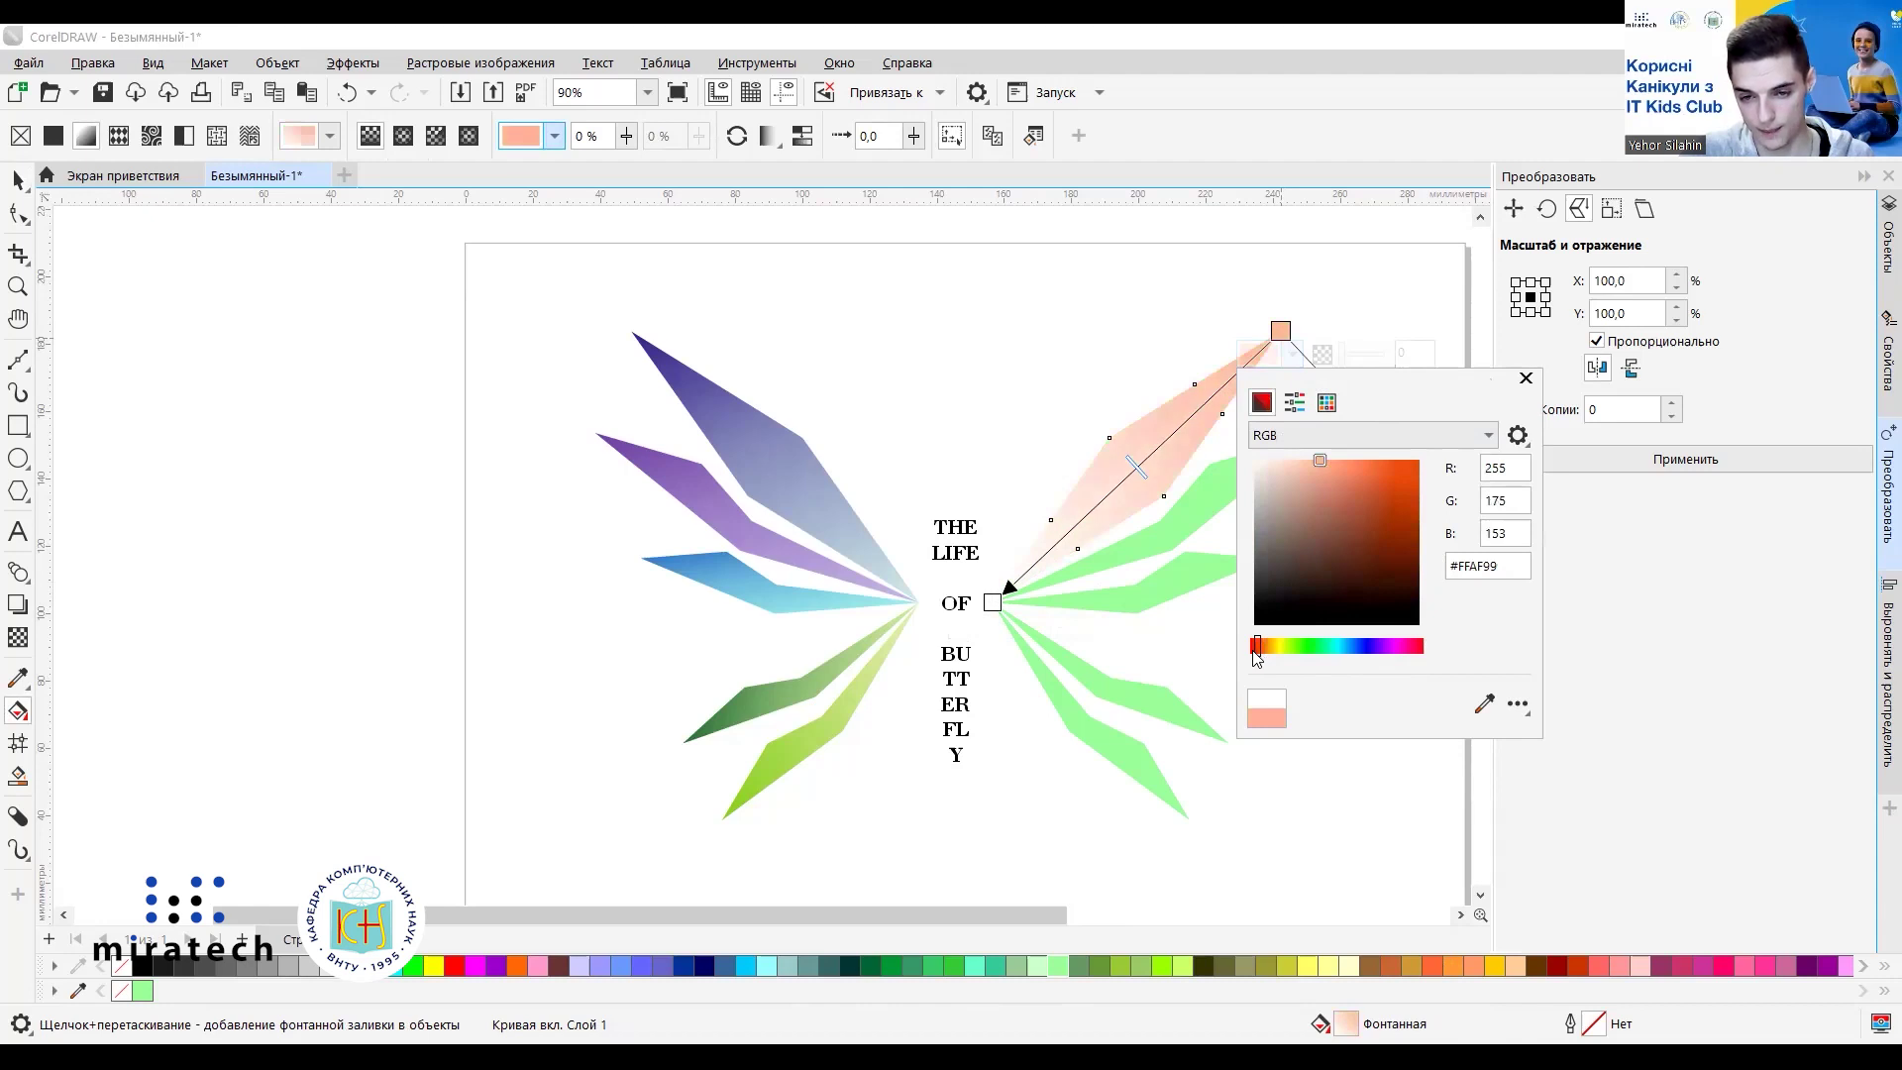
pyautogui.click(1251, 651)
pyautogui.click(1392, 490)
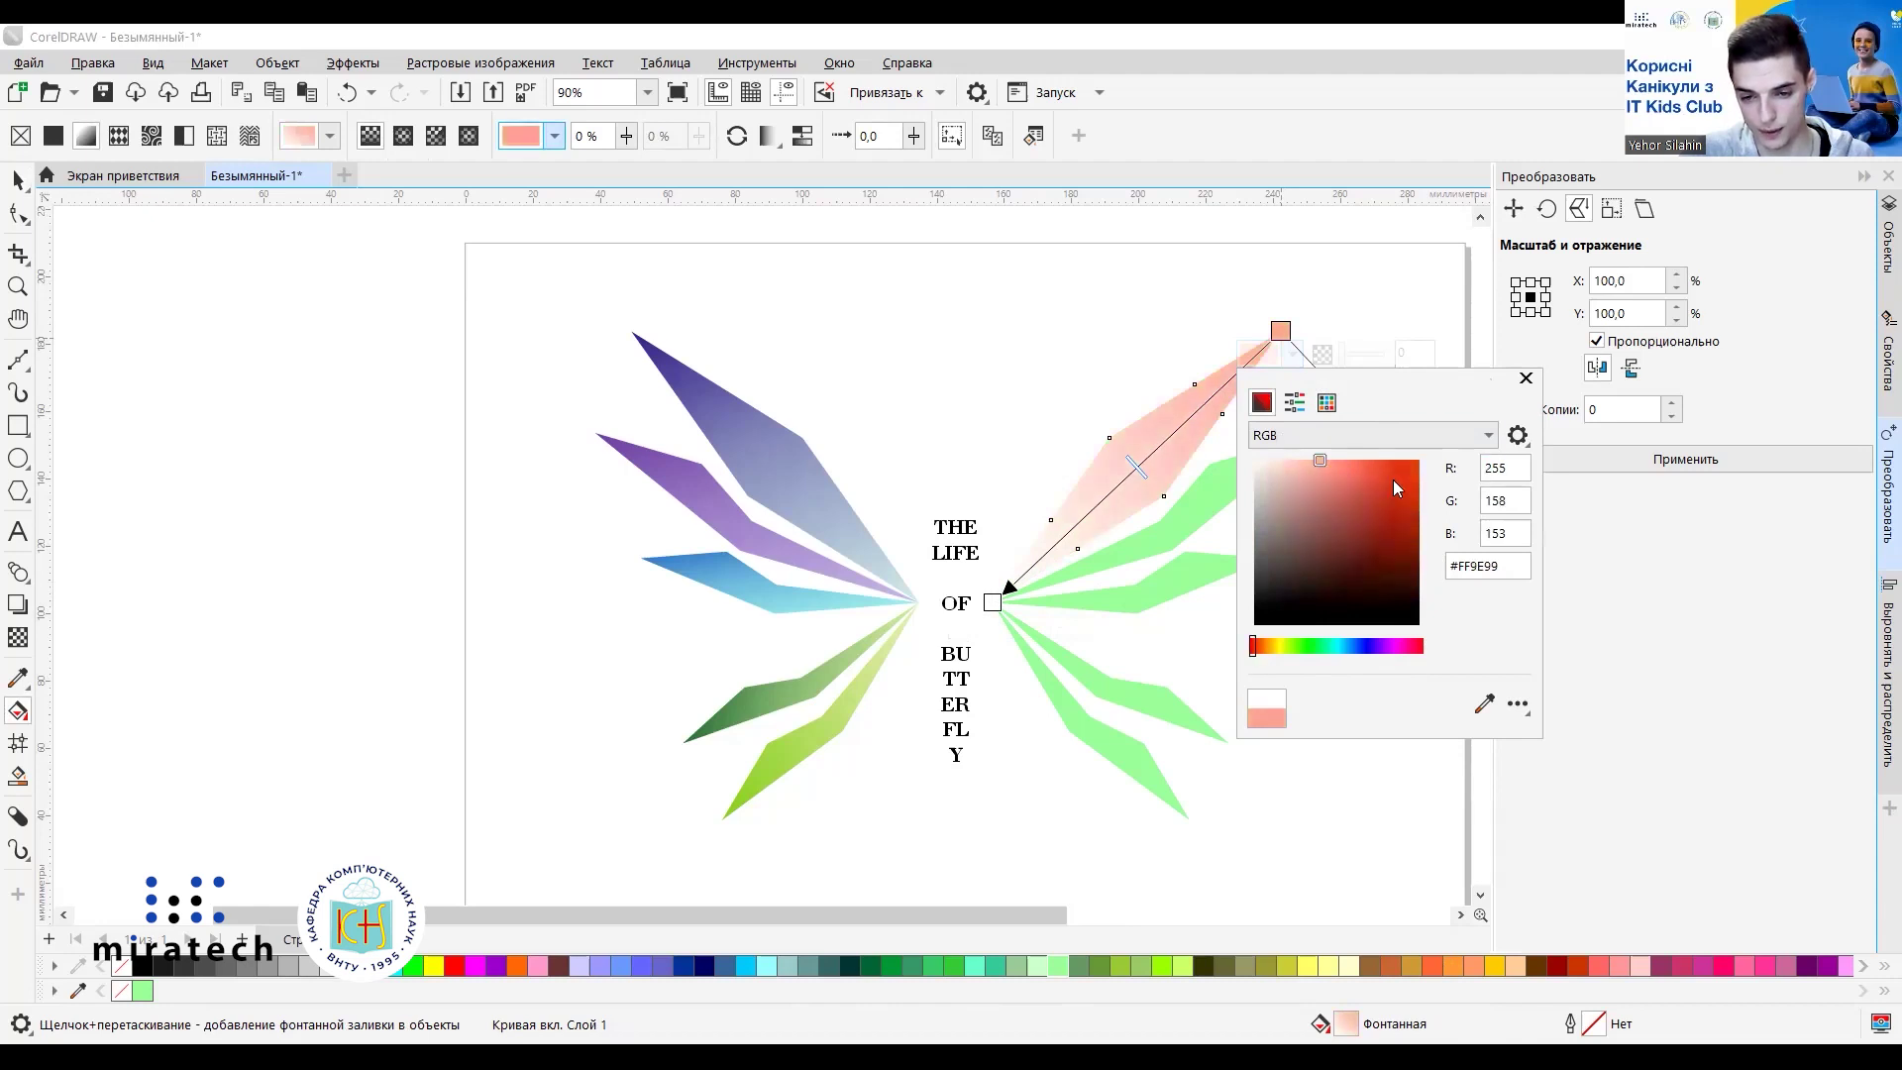
pyautogui.moveTo(1399, 494); pyautogui.dragTo(1424, 472)
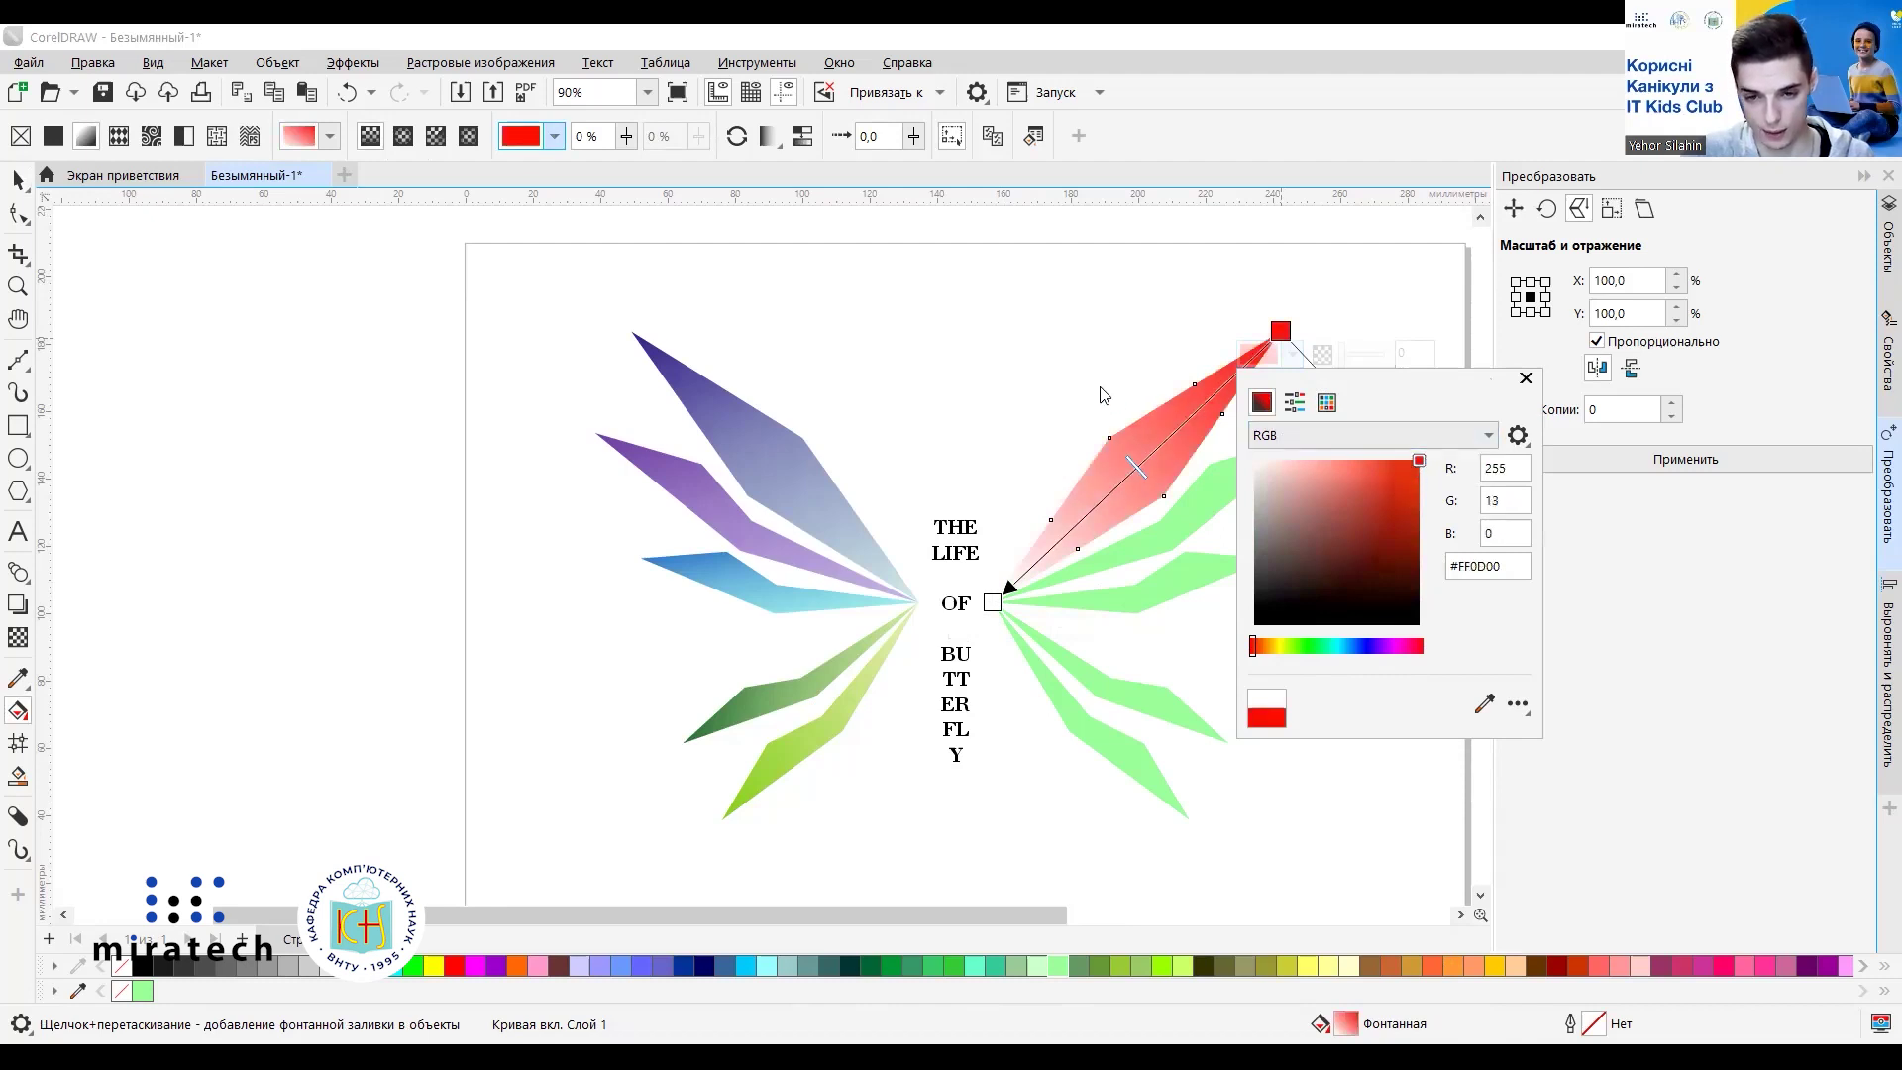
# Set the top right feather's inner gradient colour to orange #E69545, shift the gradient midpoint slightly toward the outer tip, and deselect the feather.
pyautogui.click(992, 604)
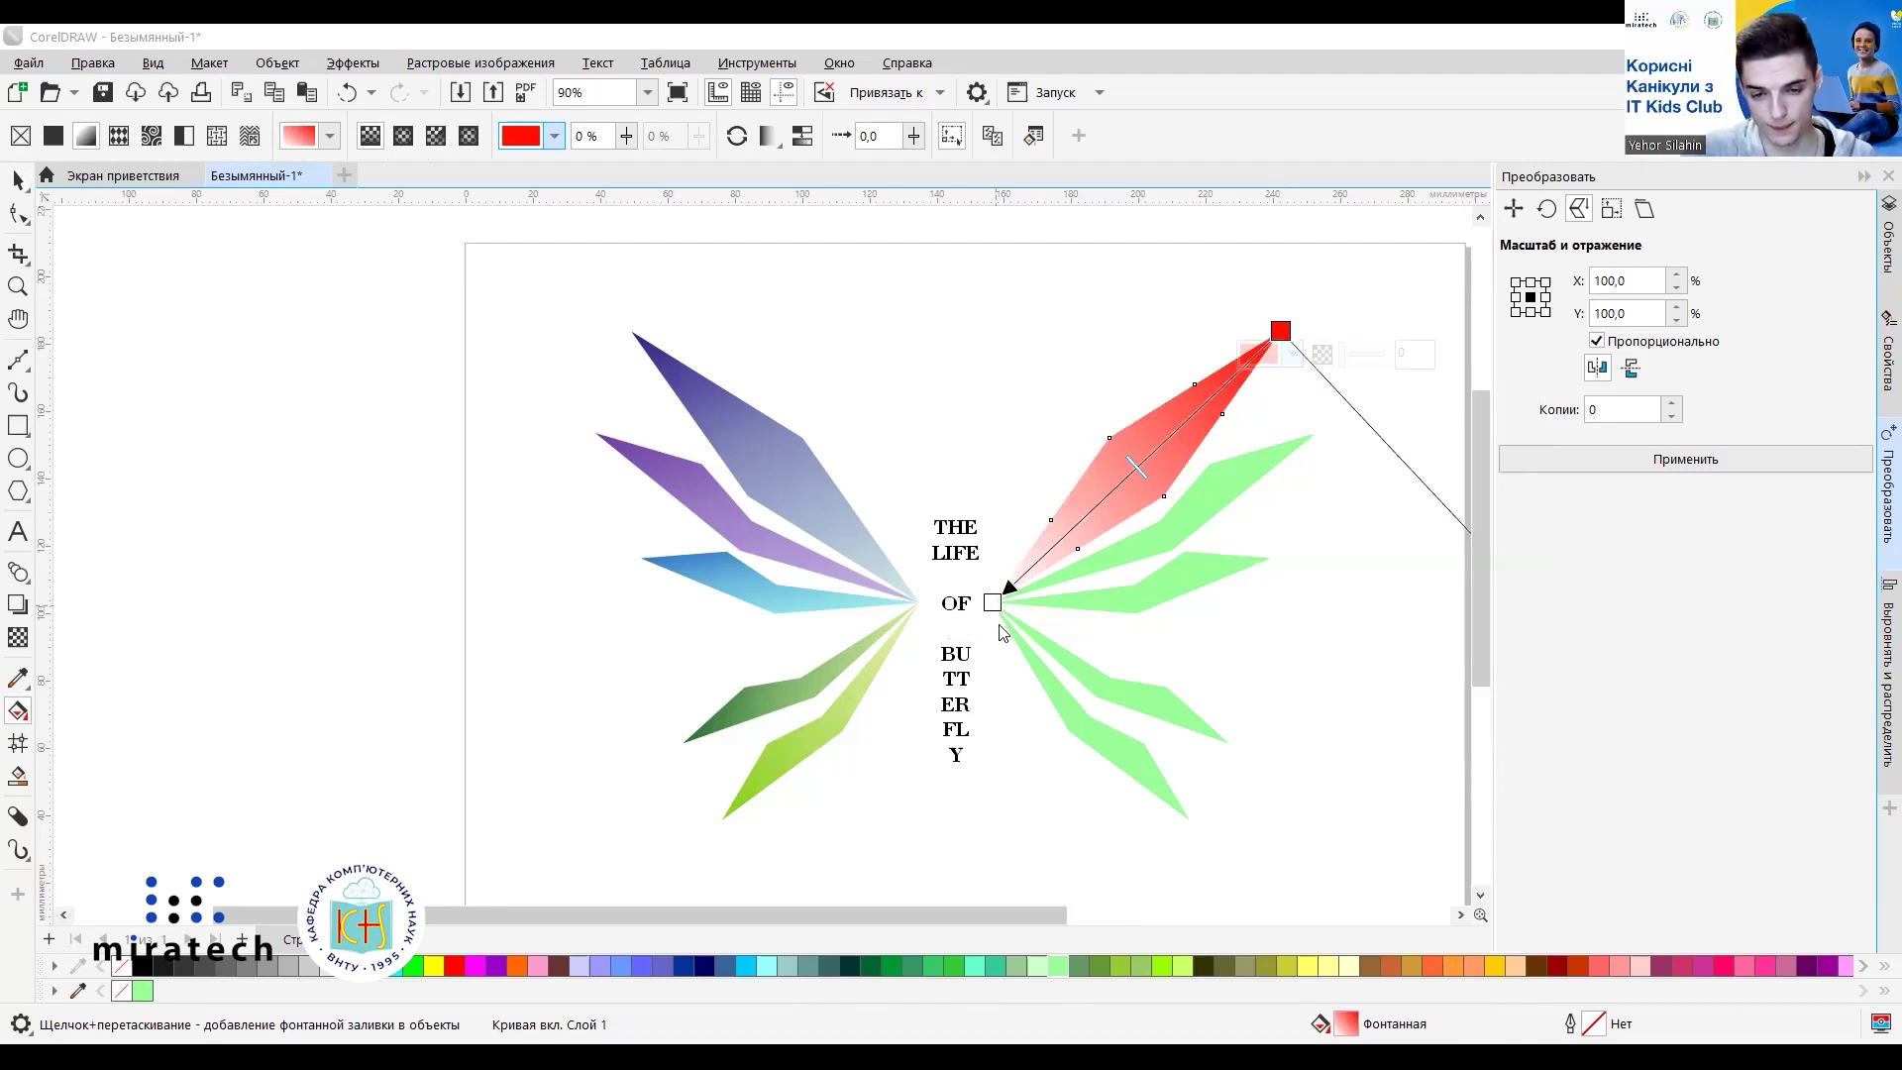
pyautogui.click(1001, 627)
pyautogui.click(1001, 749)
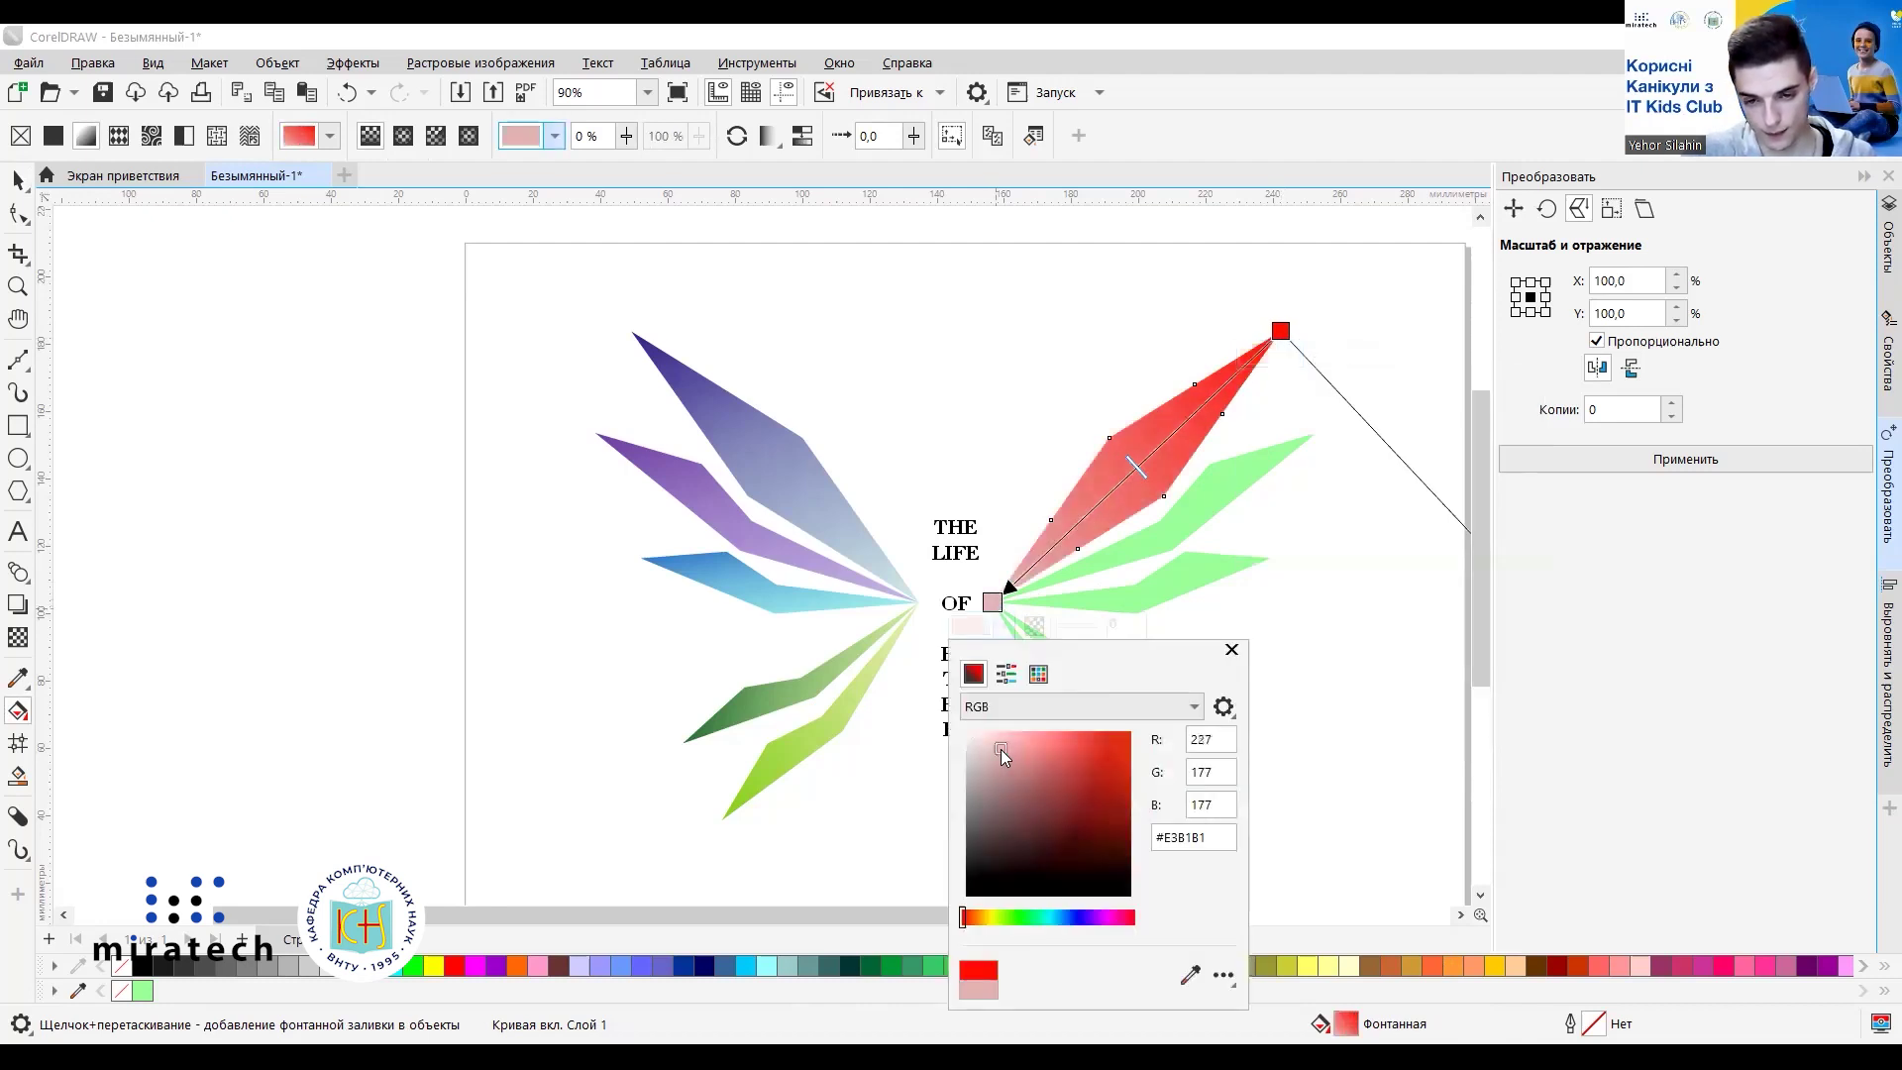
pyautogui.click(991, 744)
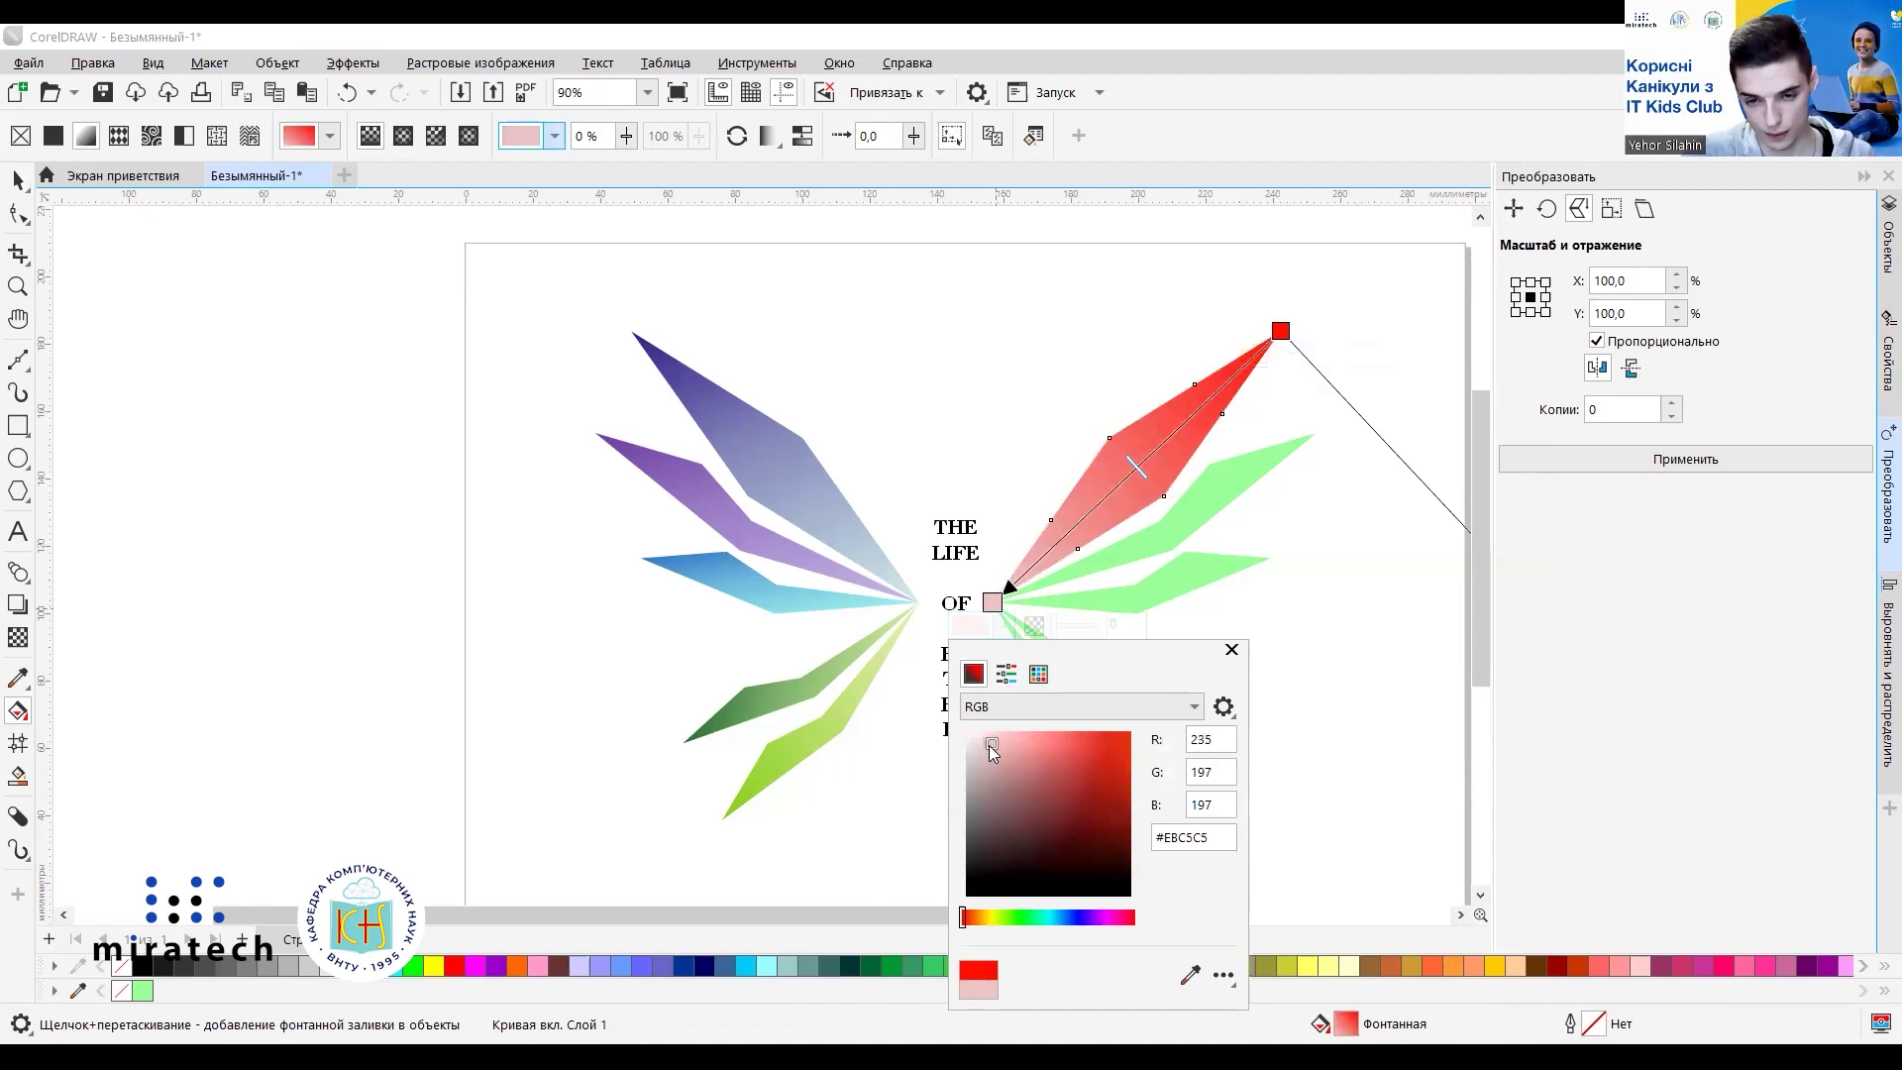
pyautogui.click(977, 920)
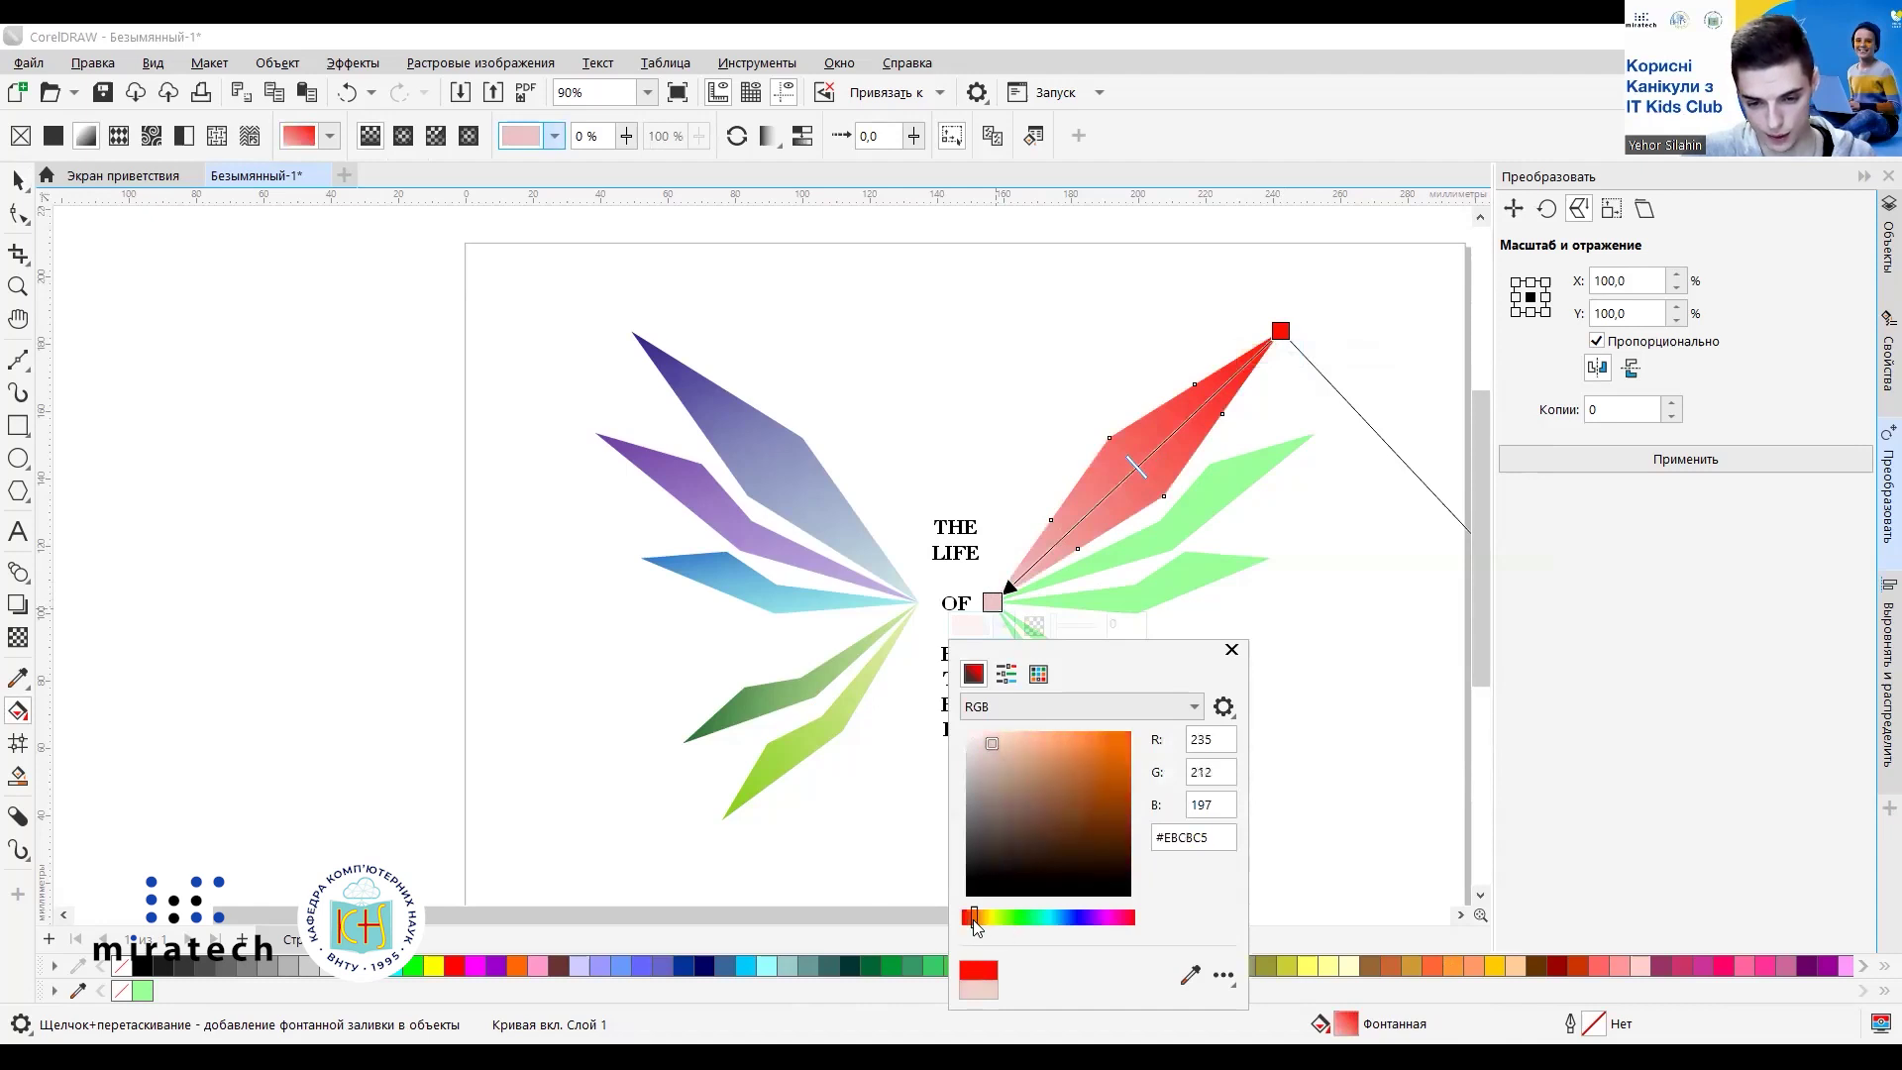
pyautogui.click(1082, 747)
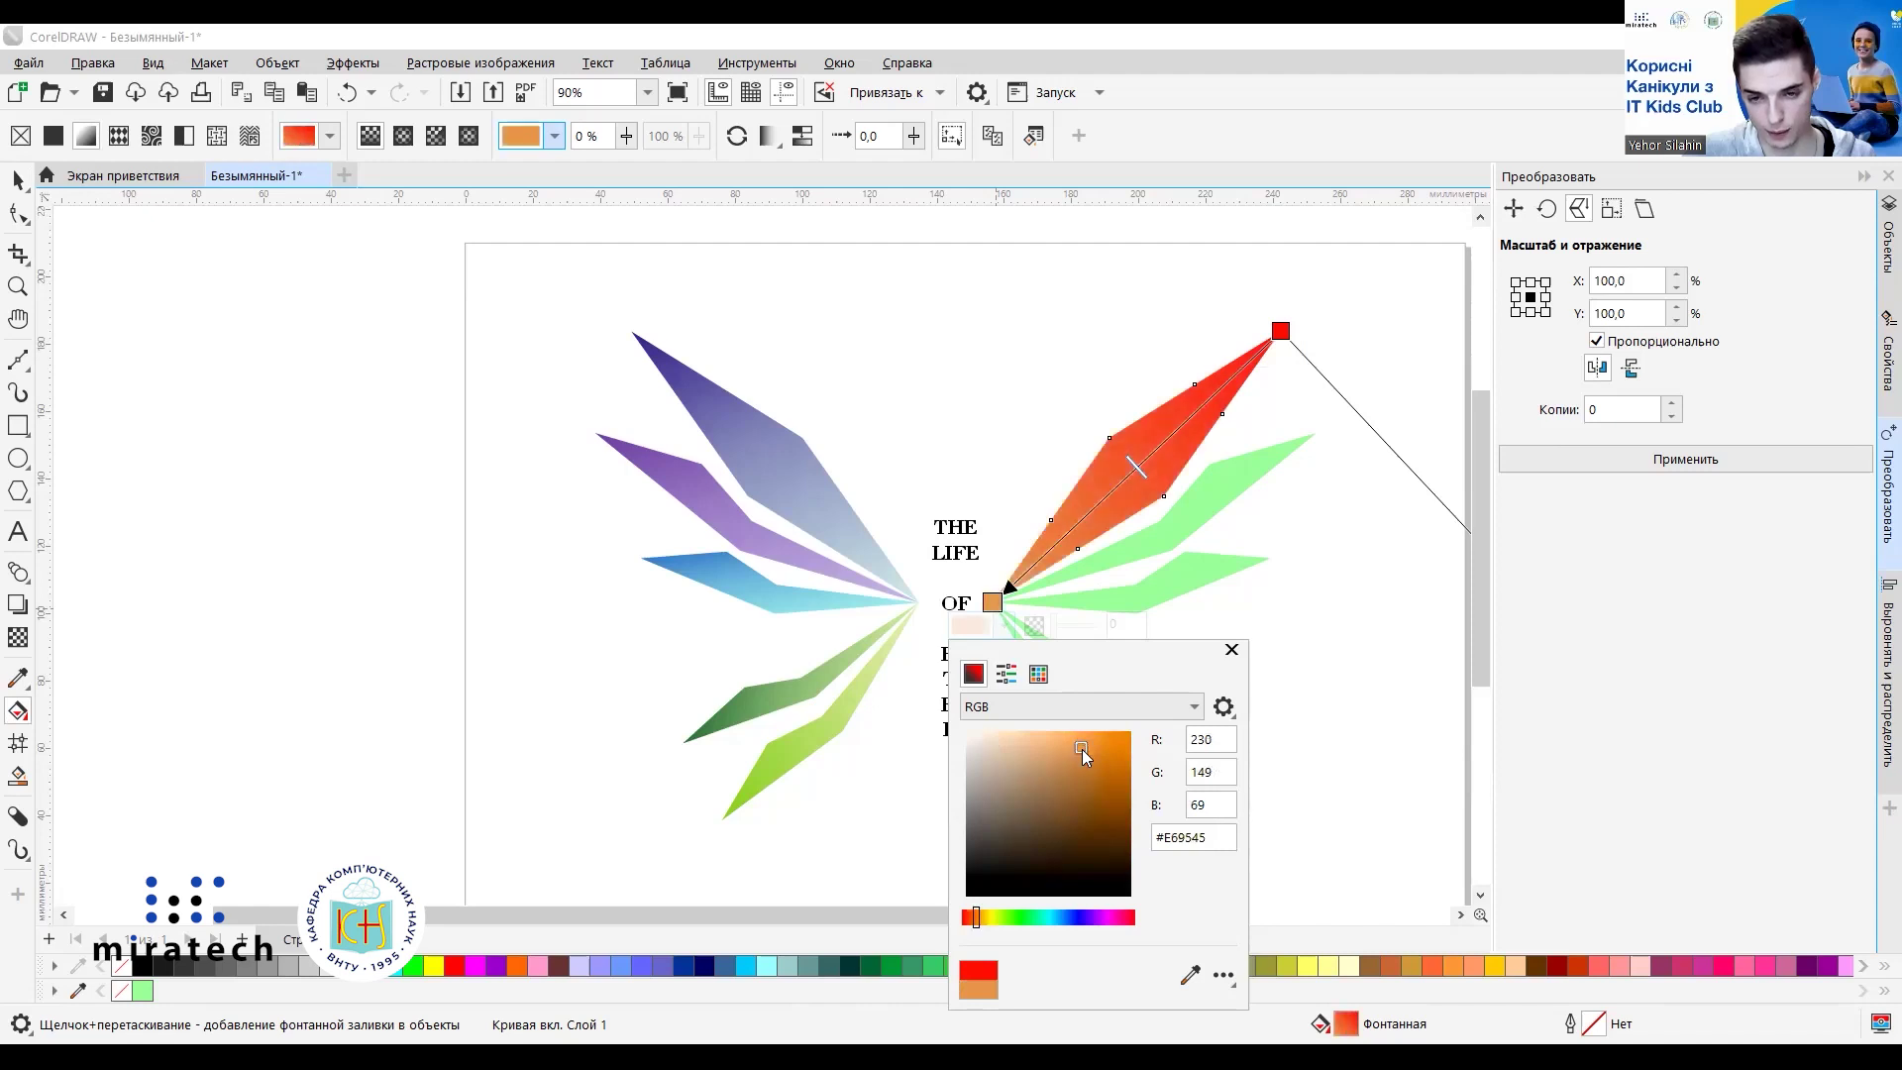
pyautogui.click(986, 438)
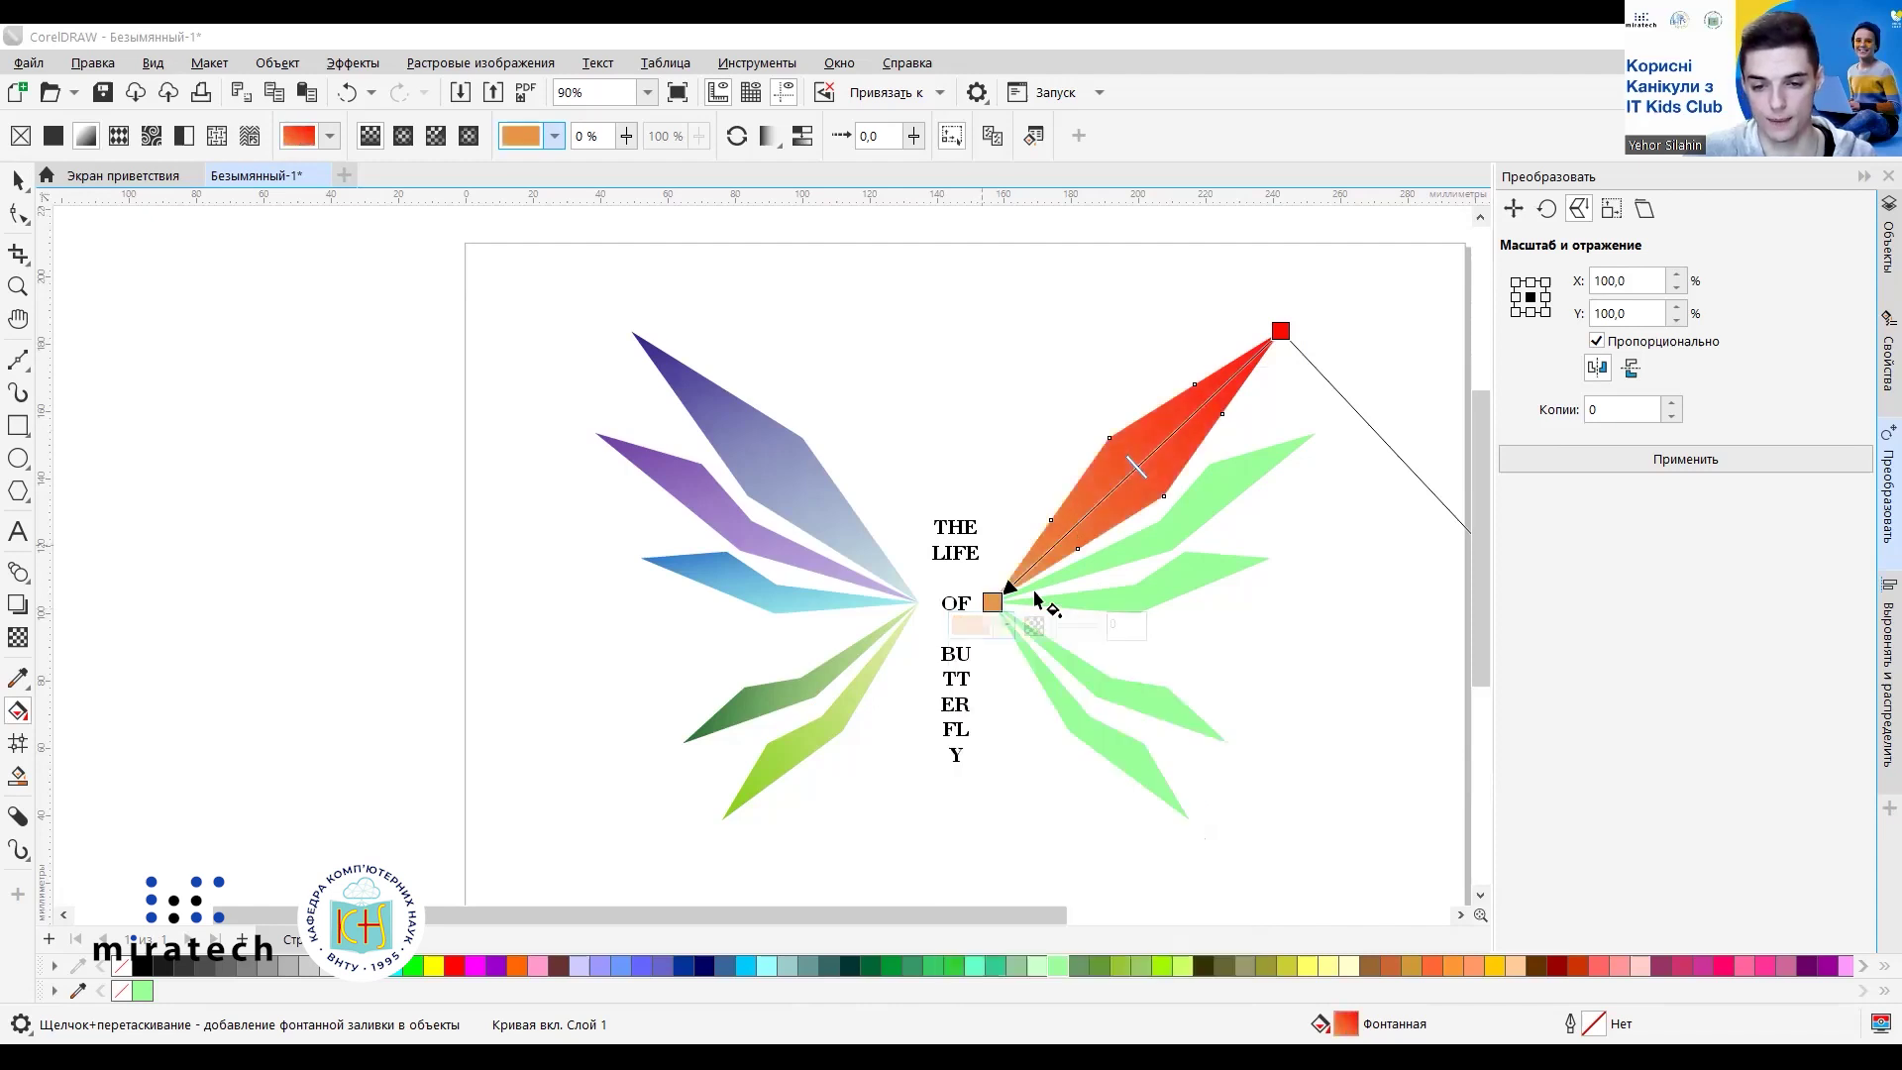
pyautogui.moveTo(1141, 463); pyautogui.dragTo(1173, 456)
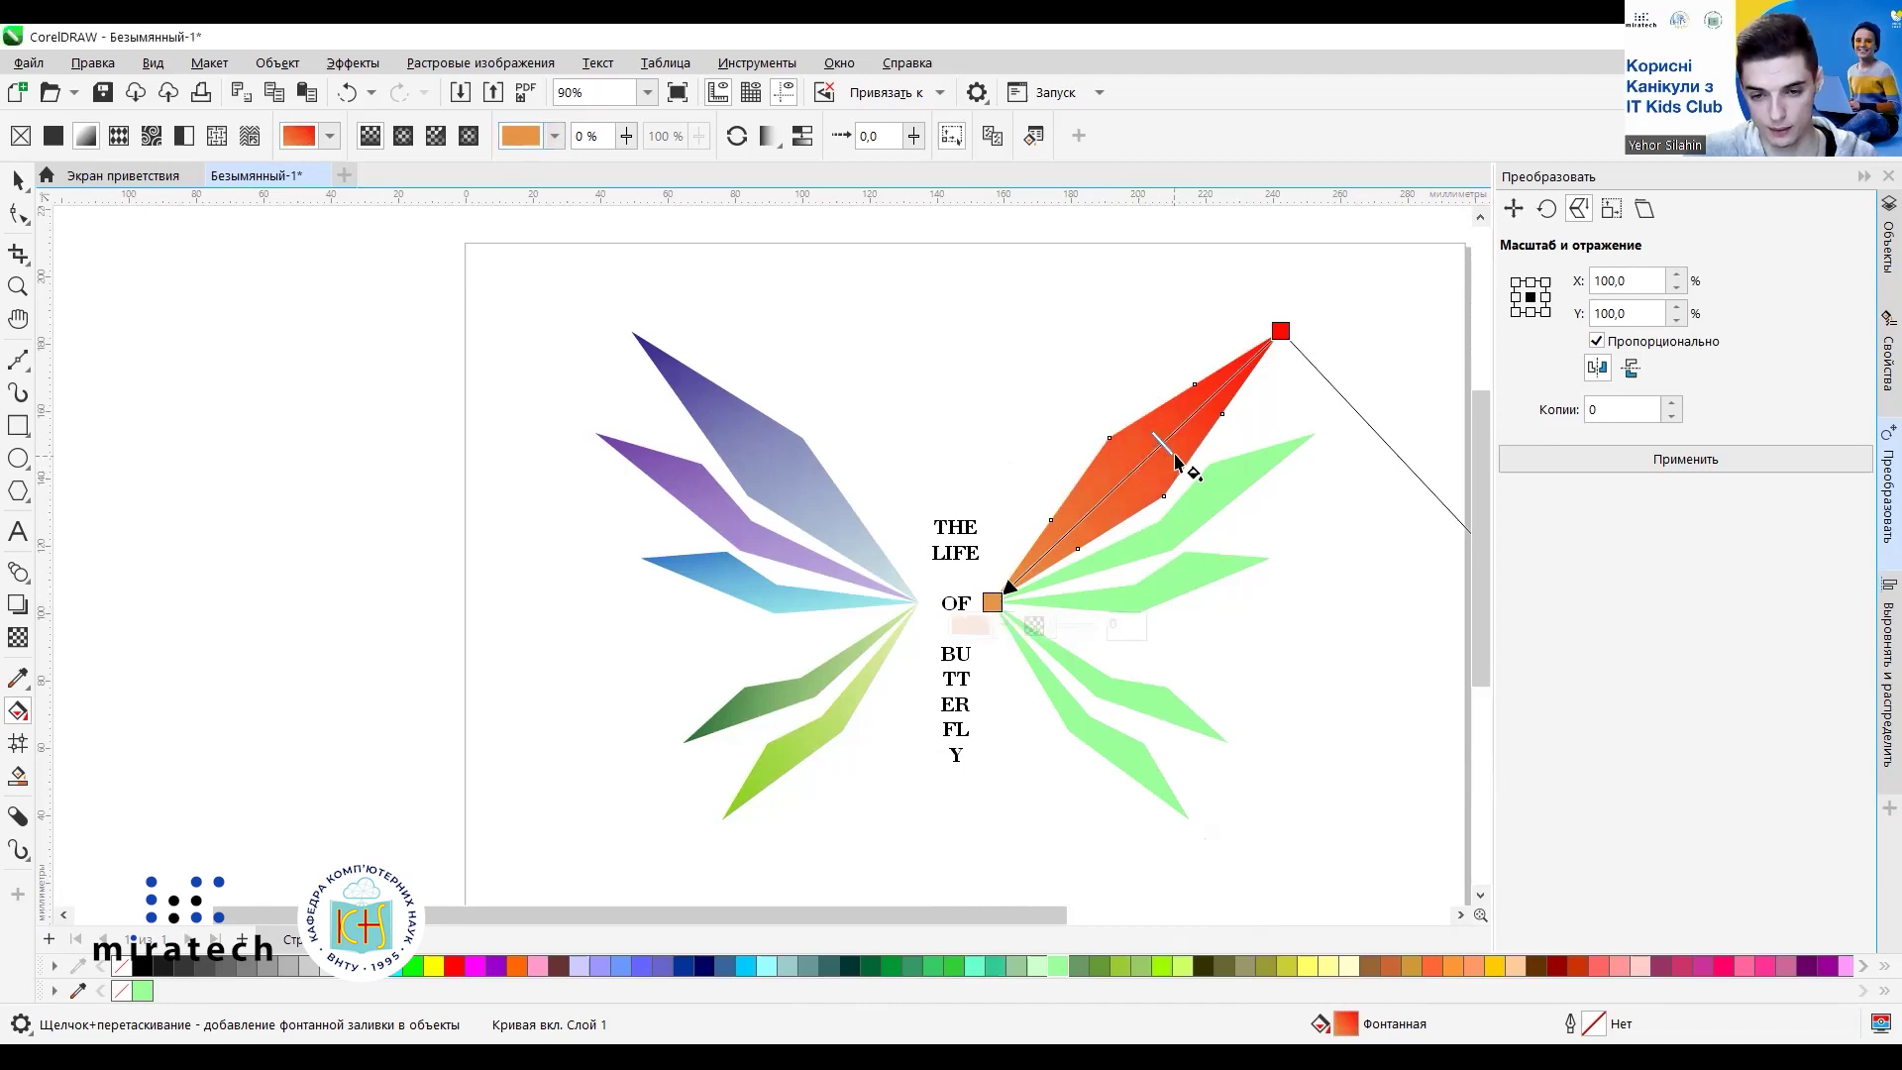
pyautogui.click(1402, 577)
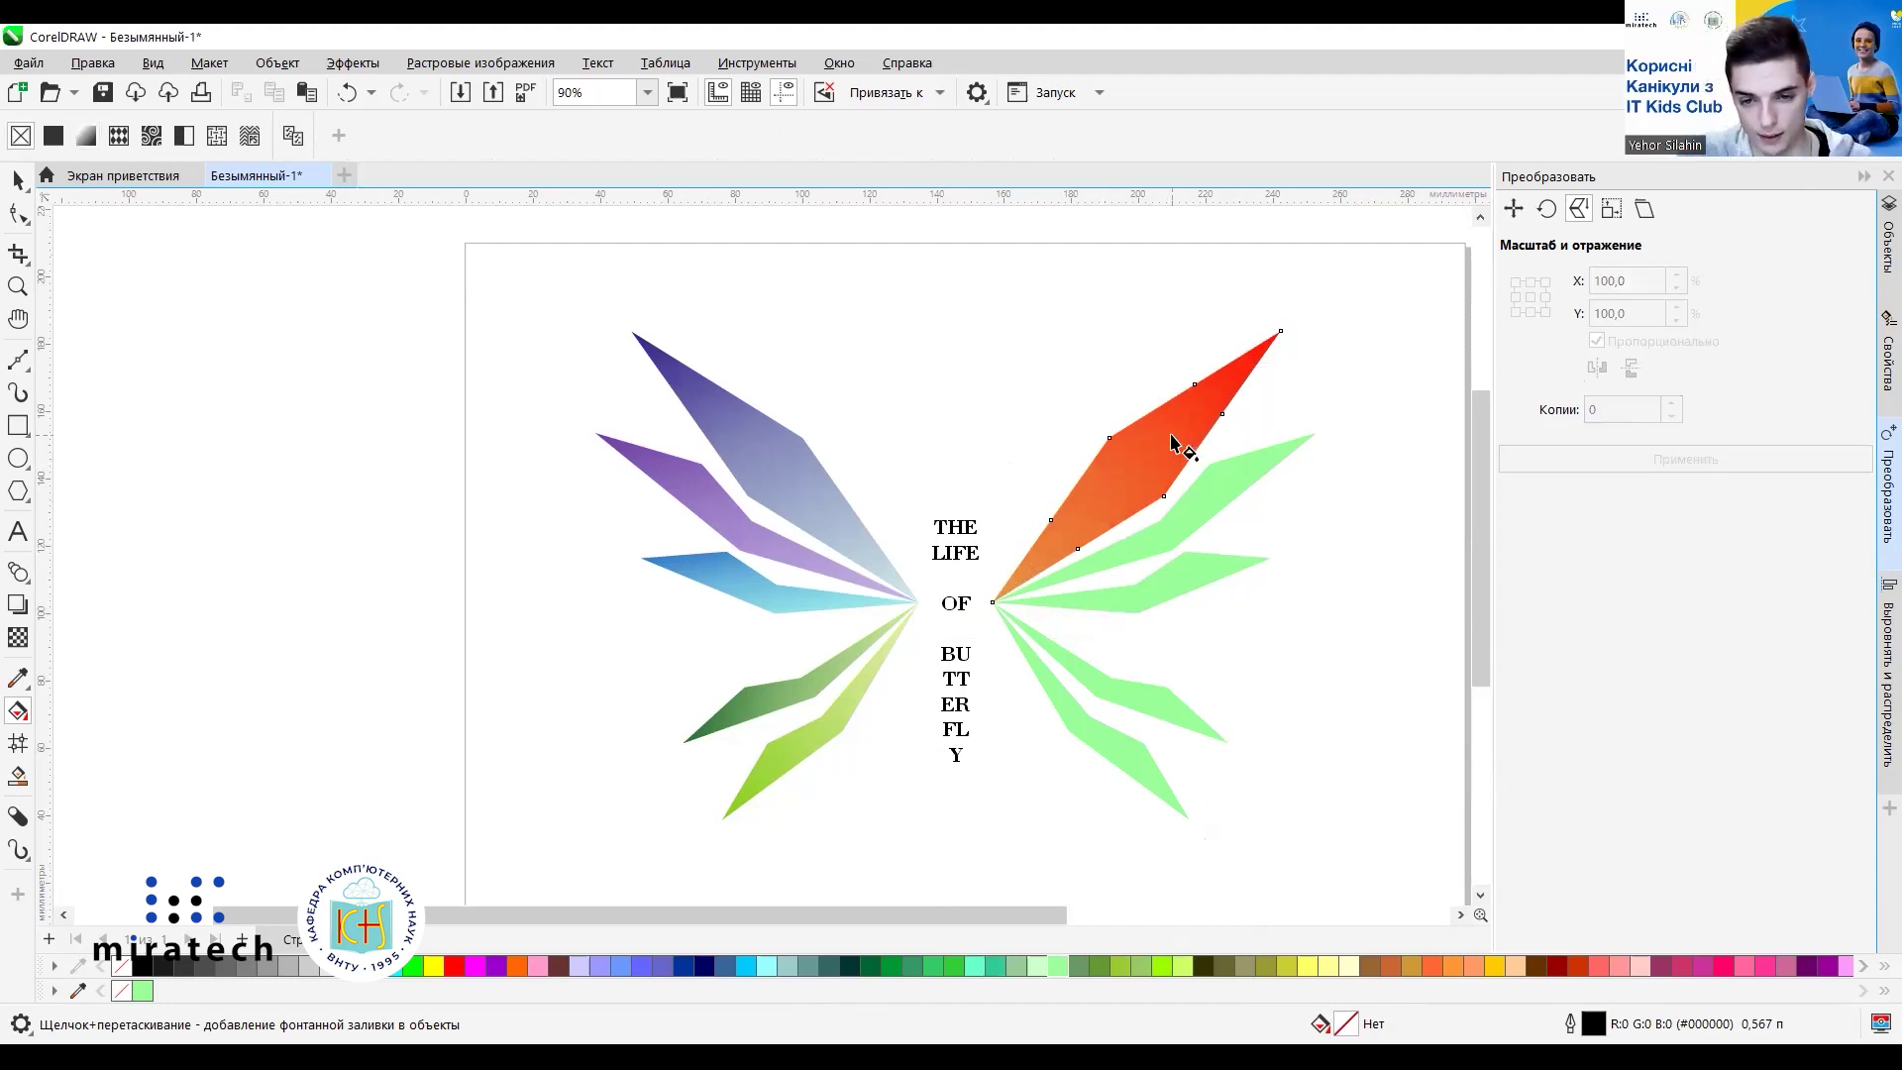
# Apply a linear gradient to the right wing's second feather, running from its outer tip to its inner tip.
pyautogui.click(1159, 548)
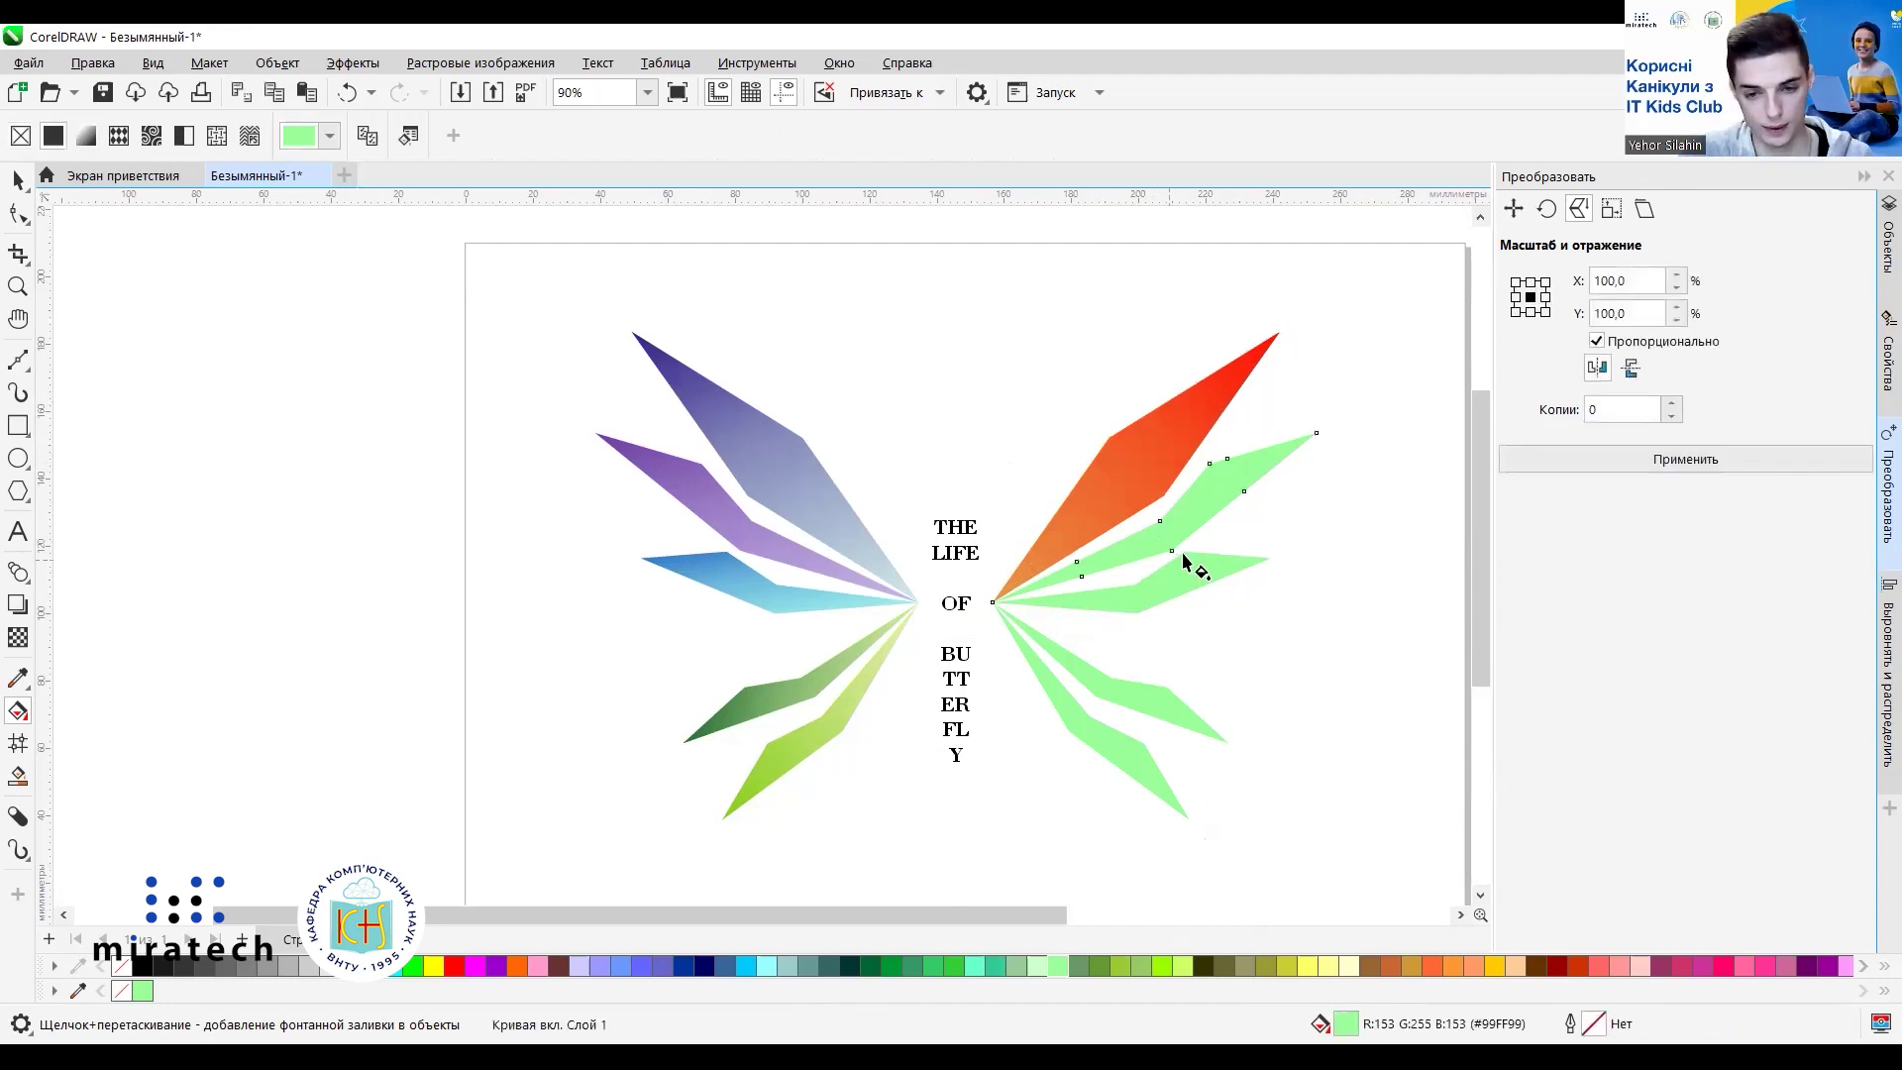
pyautogui.moveTo(1316, 433); pyautogui.dragTo(996, 604)
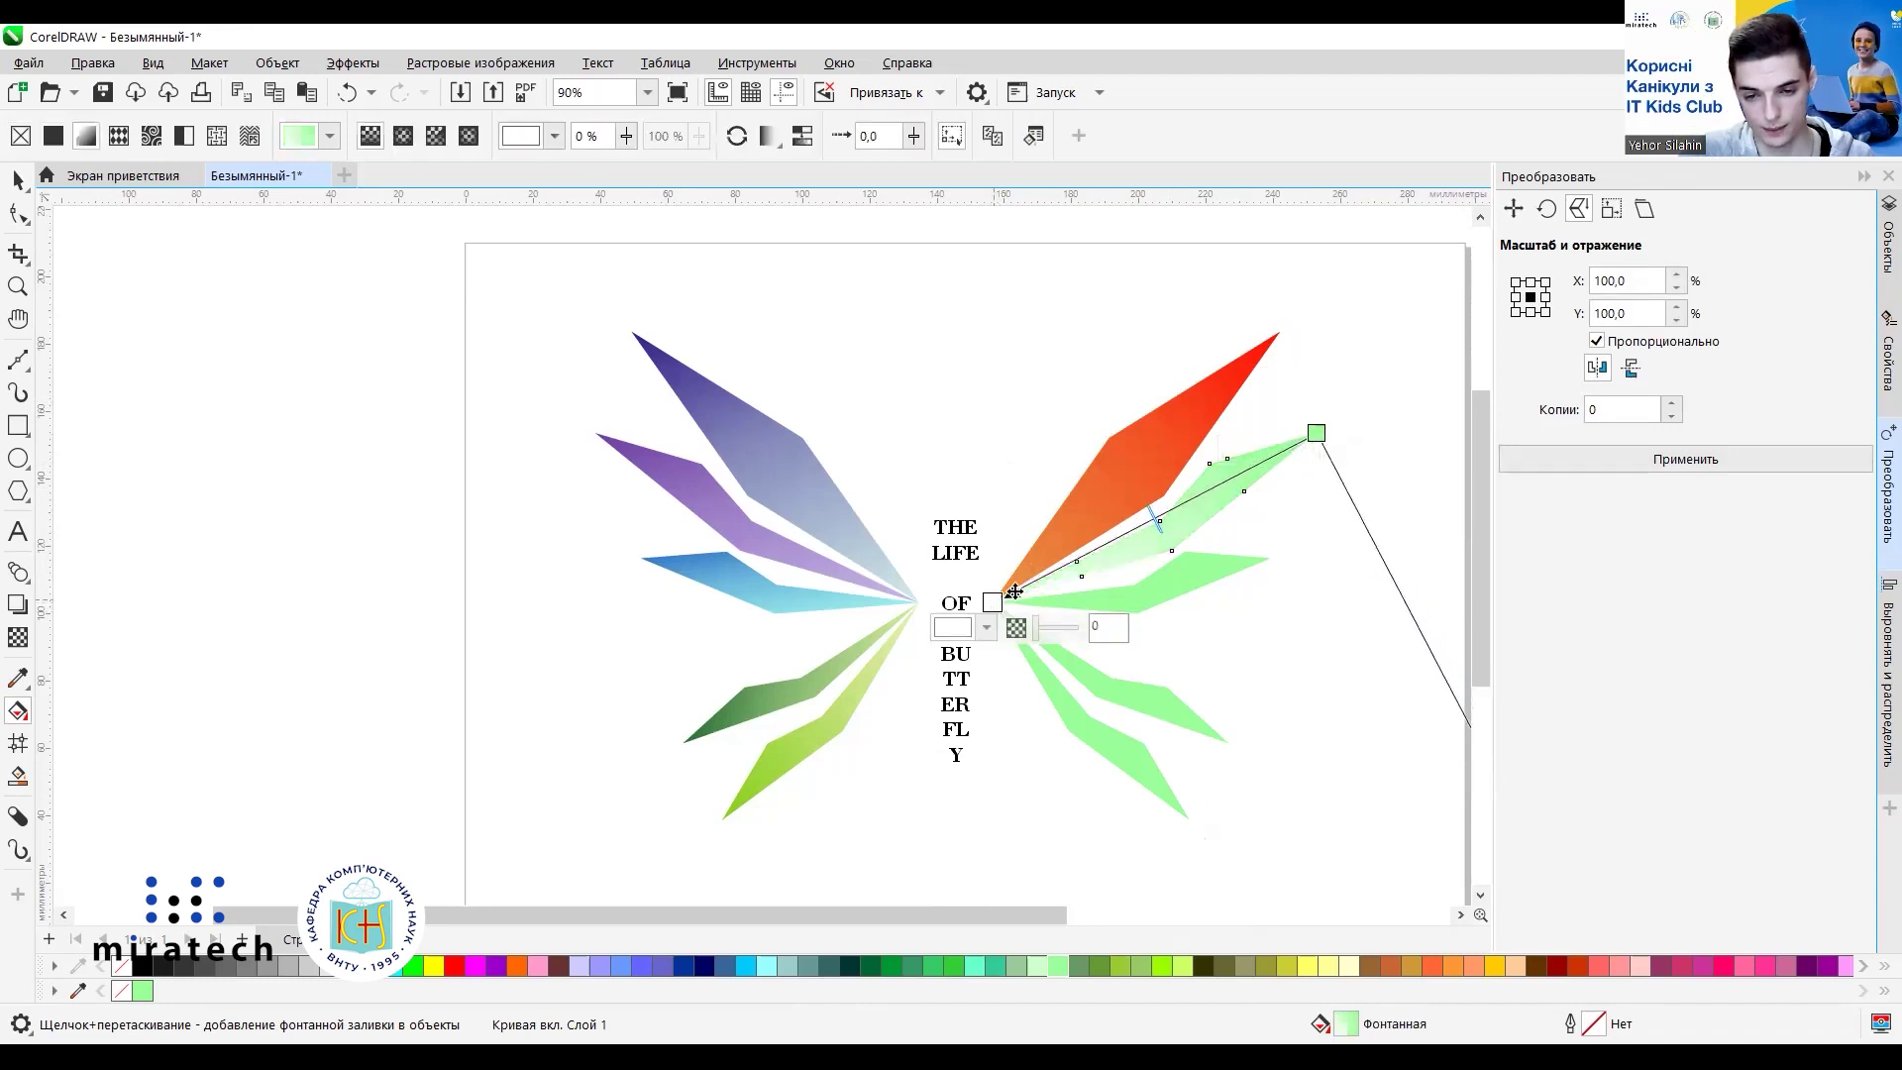
# Set the outer gradient colour of the right wing's second feather to crimson pink #FA0A5A.
pyautogui.click(1317, 432)
pyautogui.click(1312, 459)
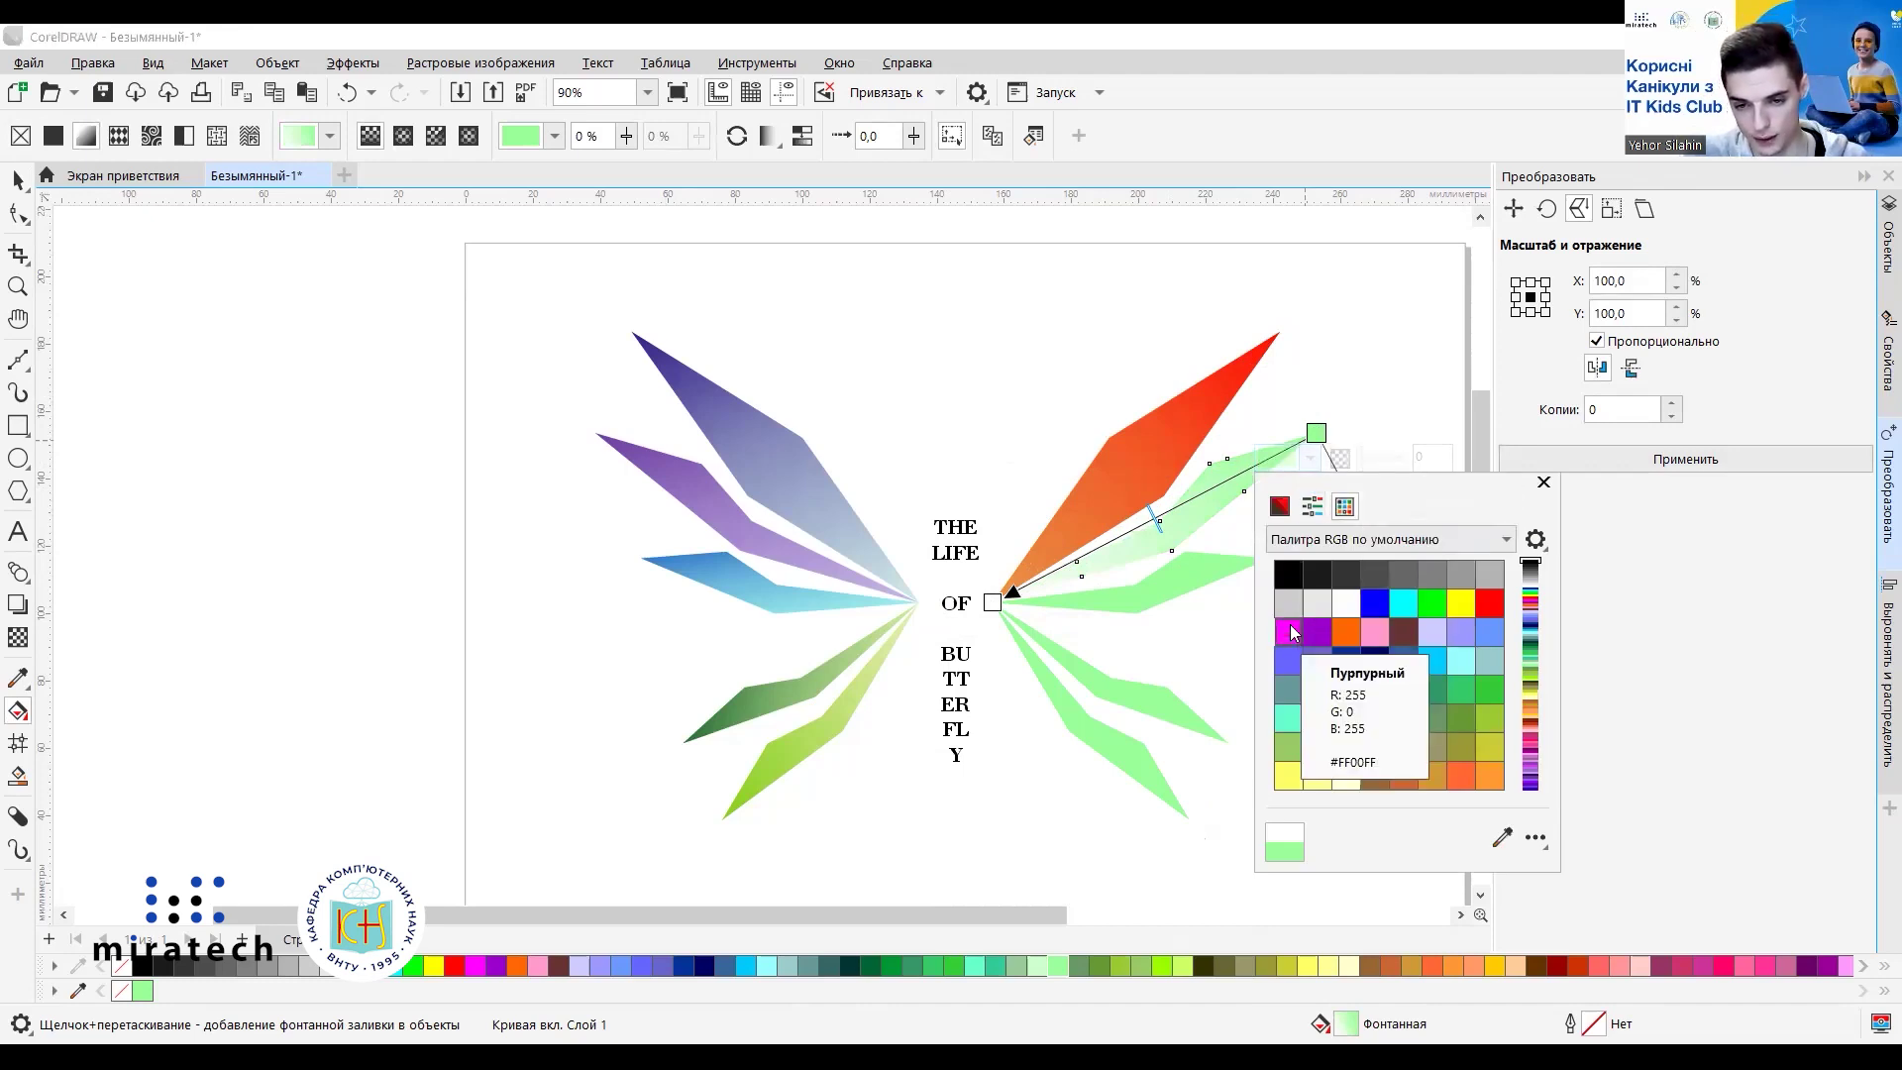
pyautogui.click(1282, 507)
pyautogui.click(1415, 750)
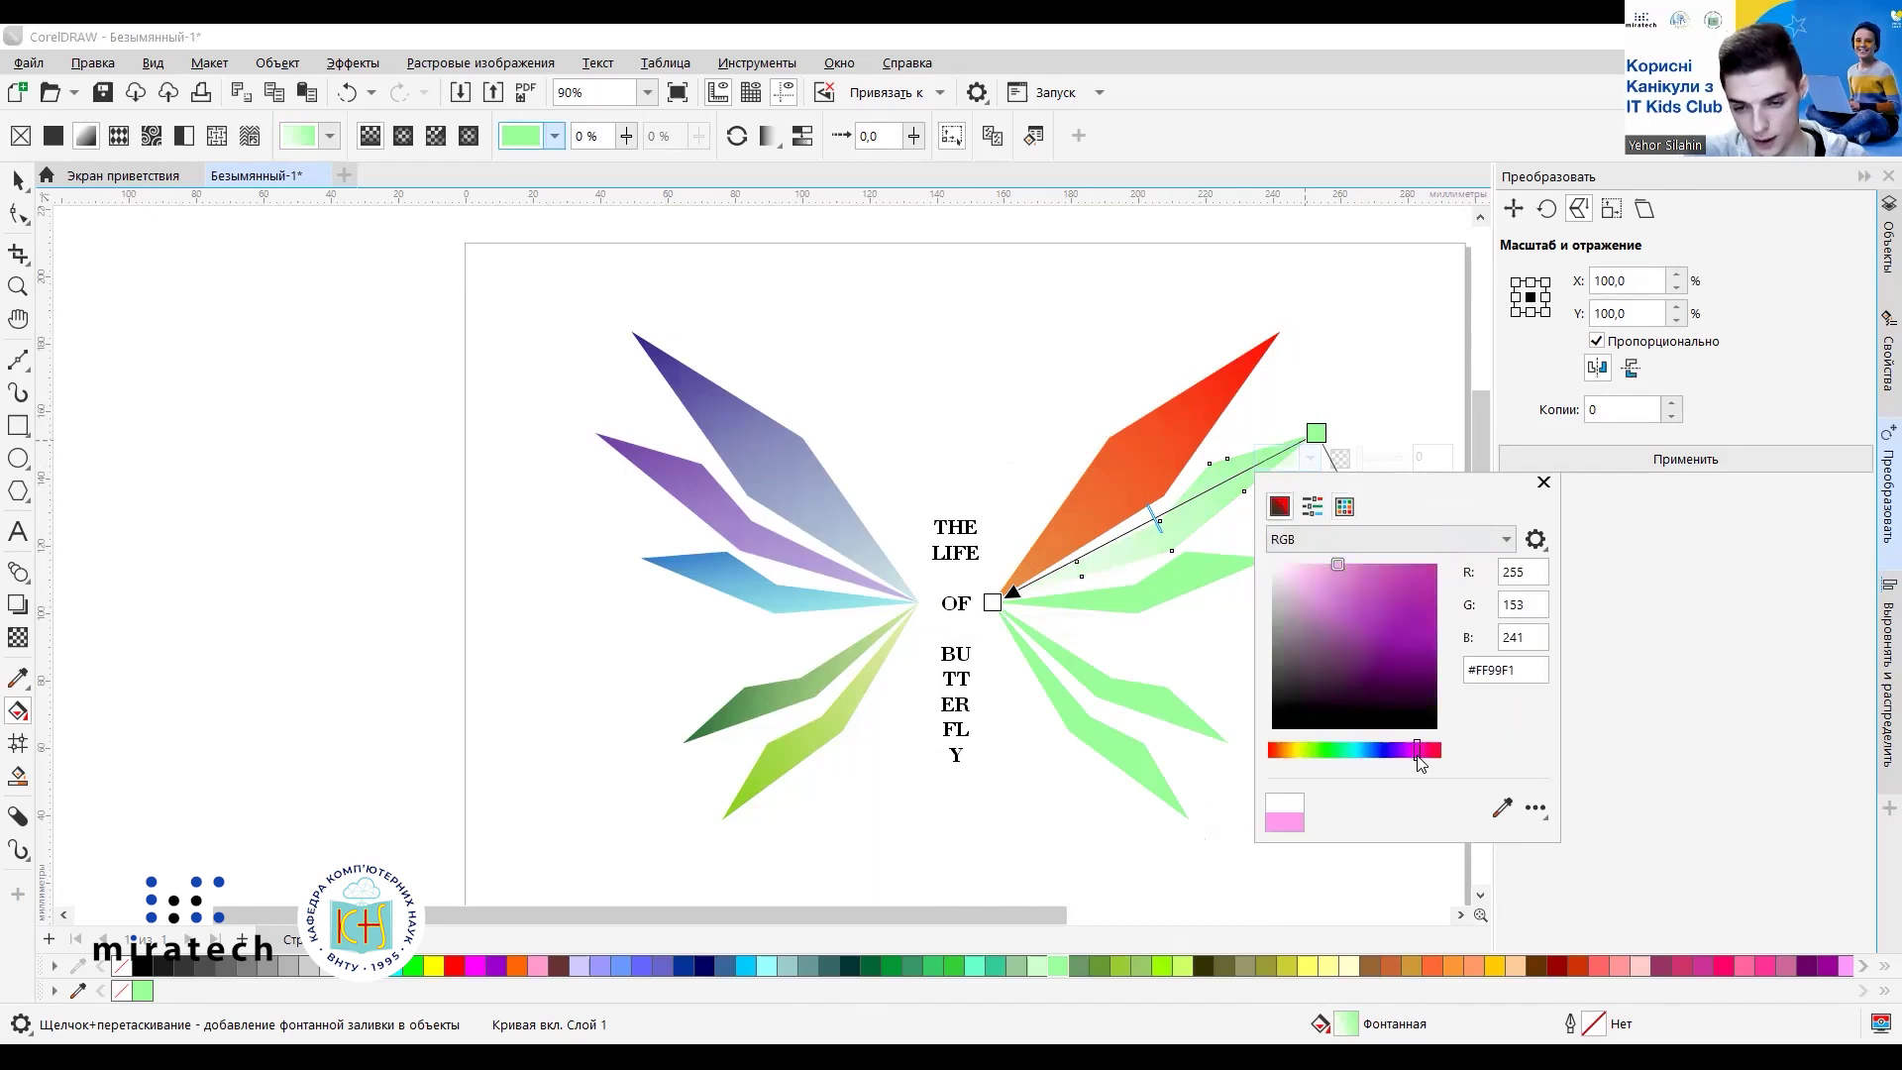
pyautogui.click(1364, 601)
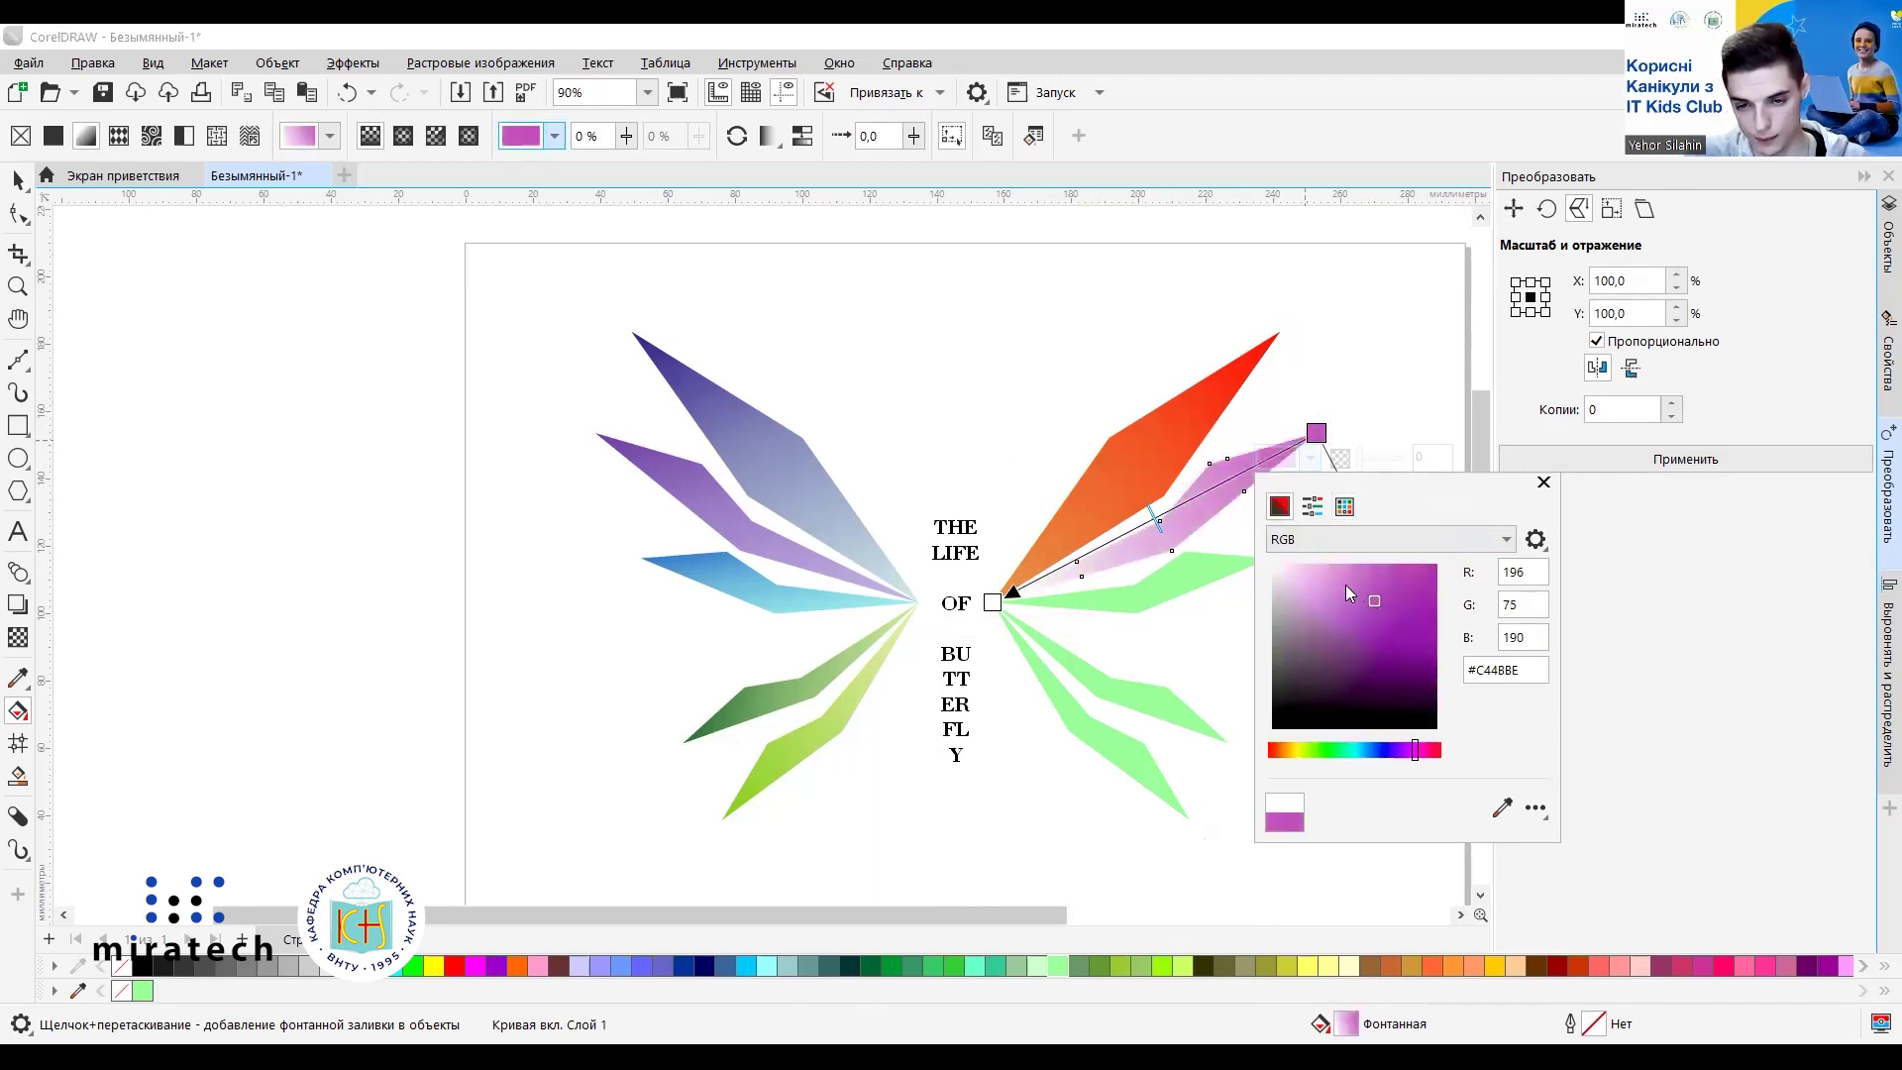
pyautogui.click(1345, 584)
pyautogui.click(1351, 604)
pyautogui.click(1428, 752)
pyautogui.click(1389, 601)
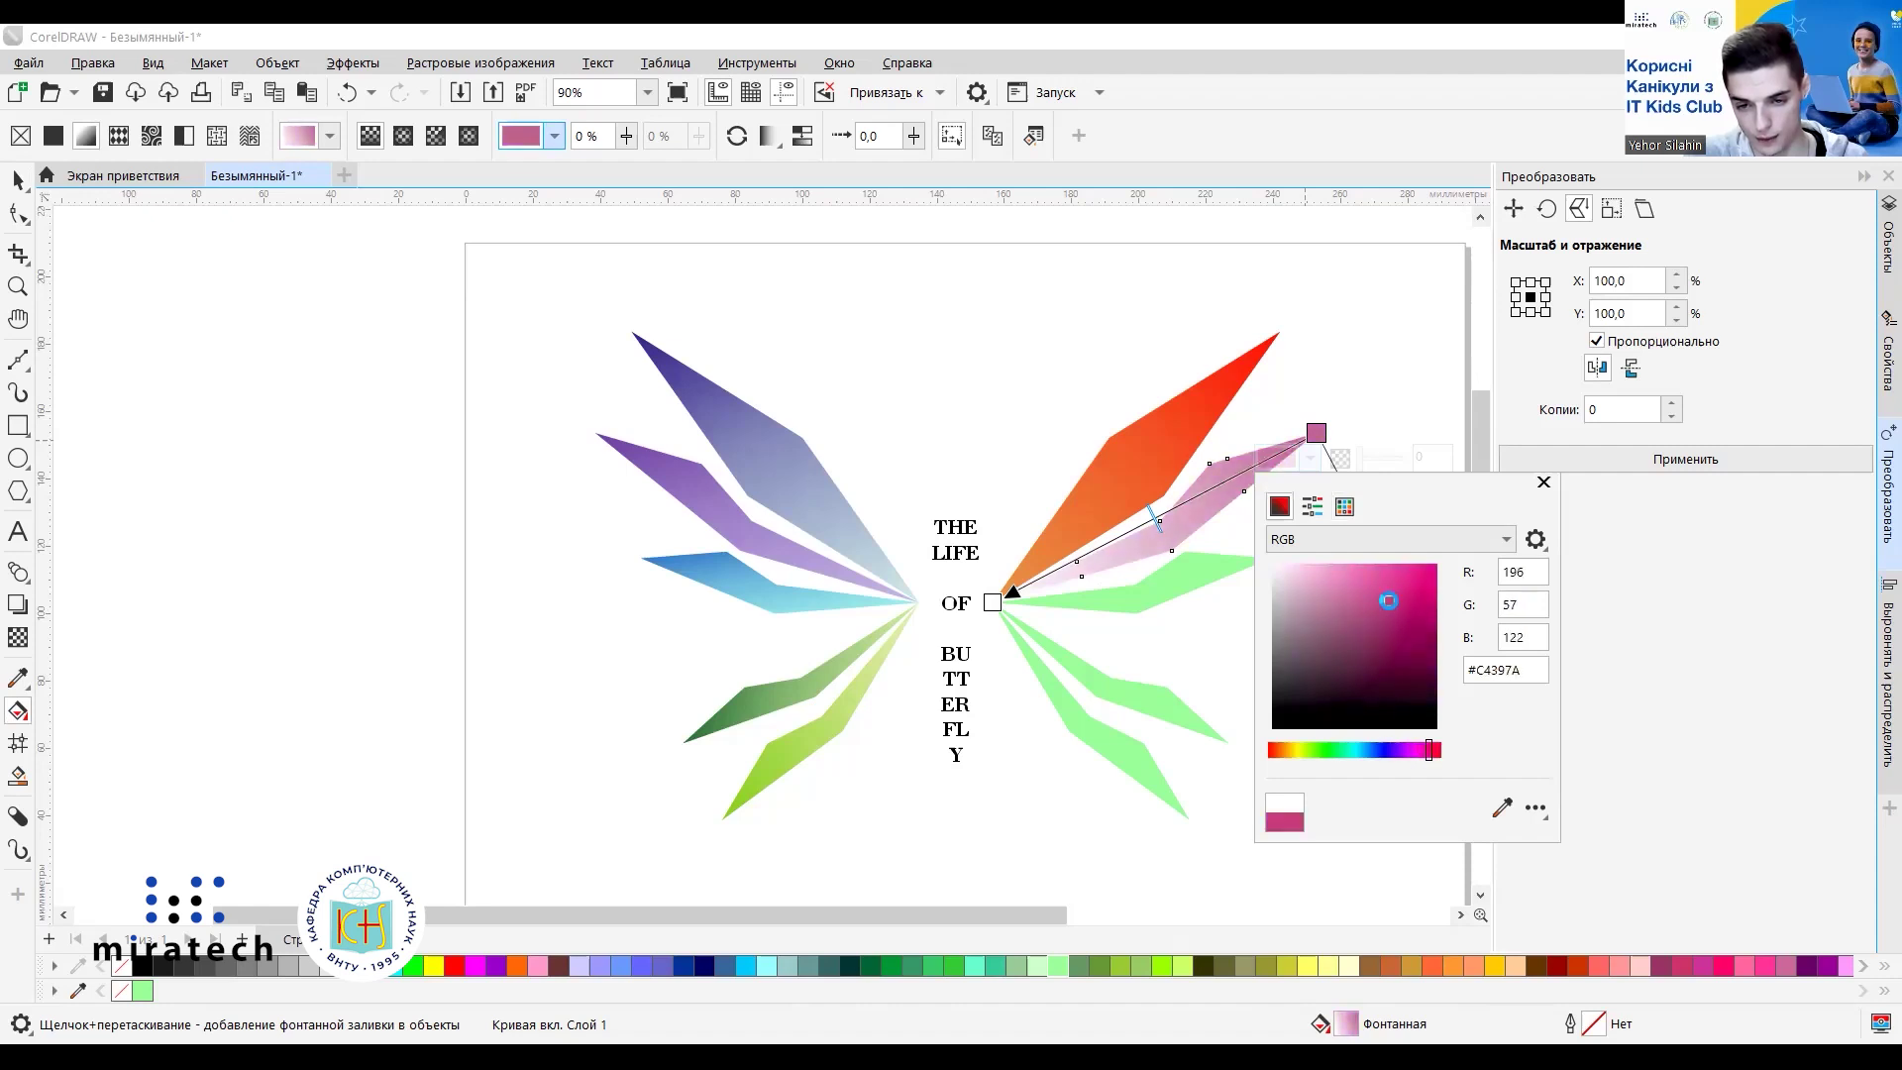
pyautogui.click(1431, 752)
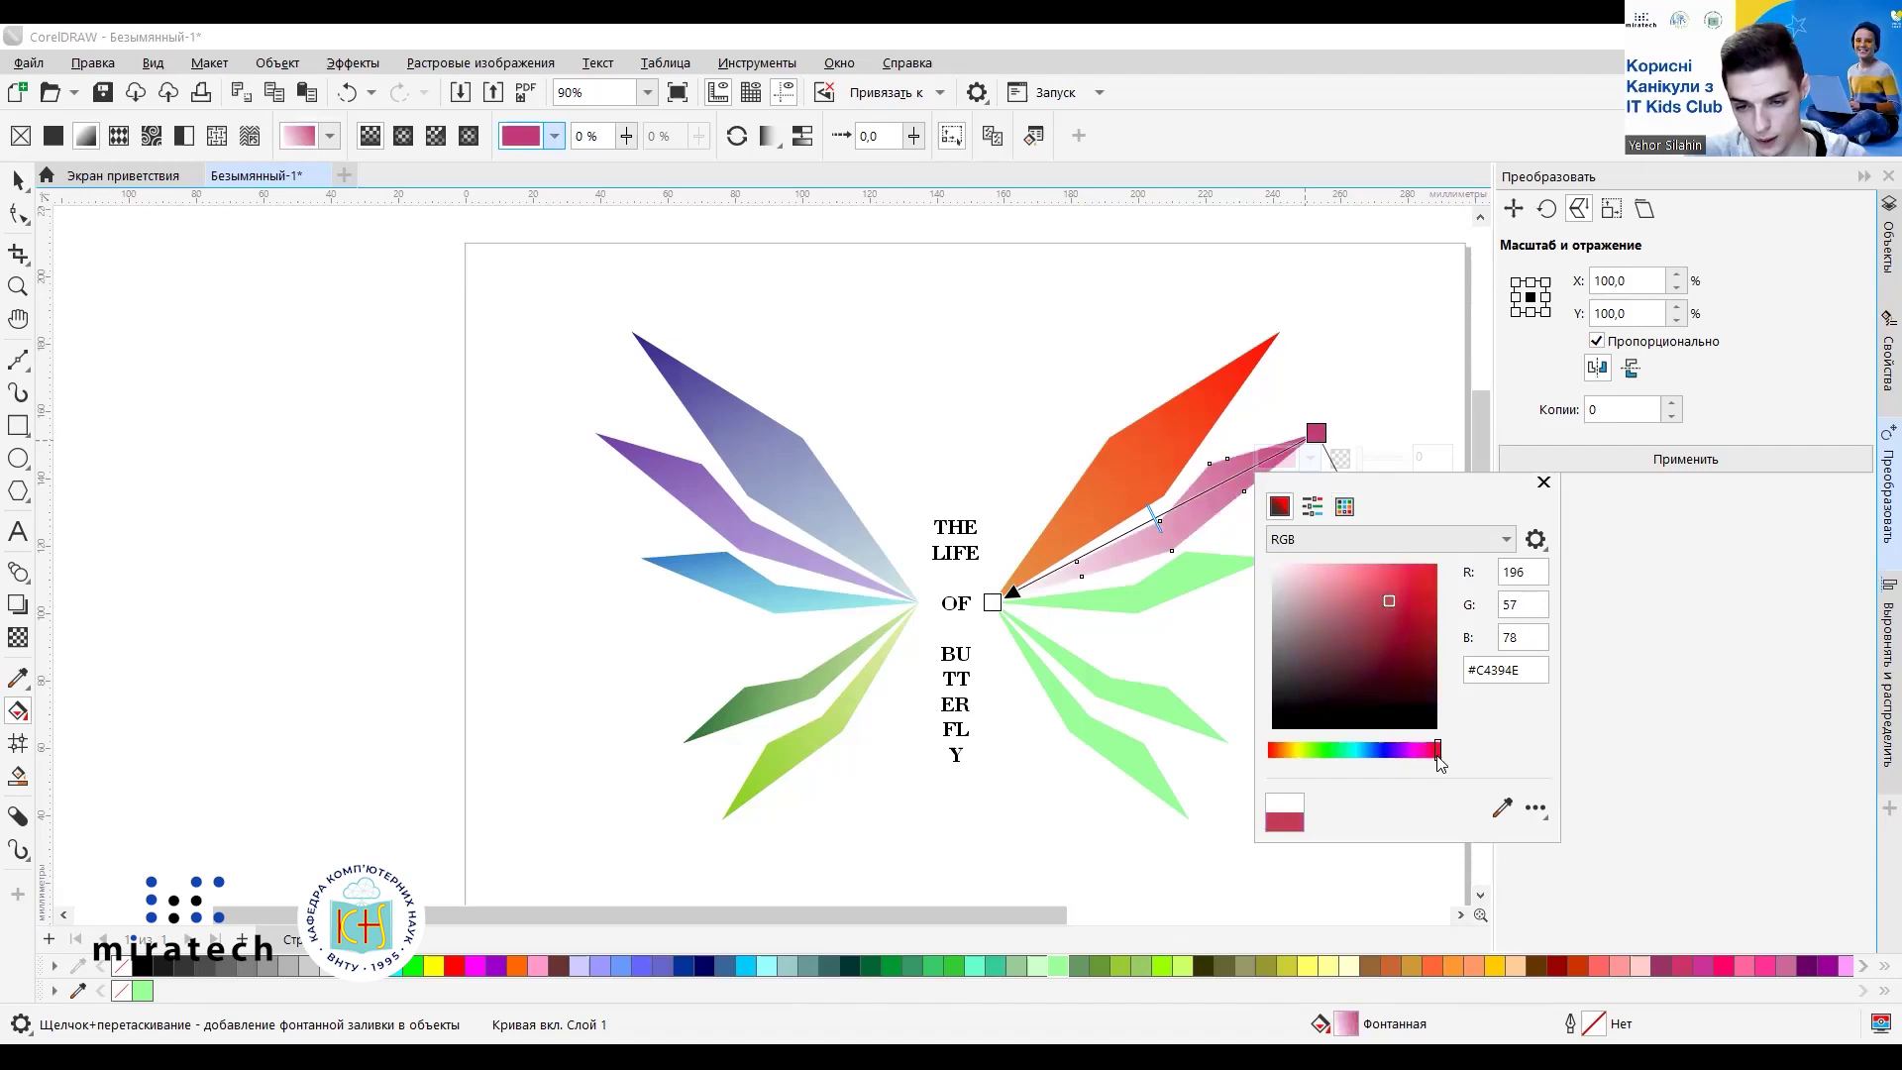
pyautogui.click(1398, 591)
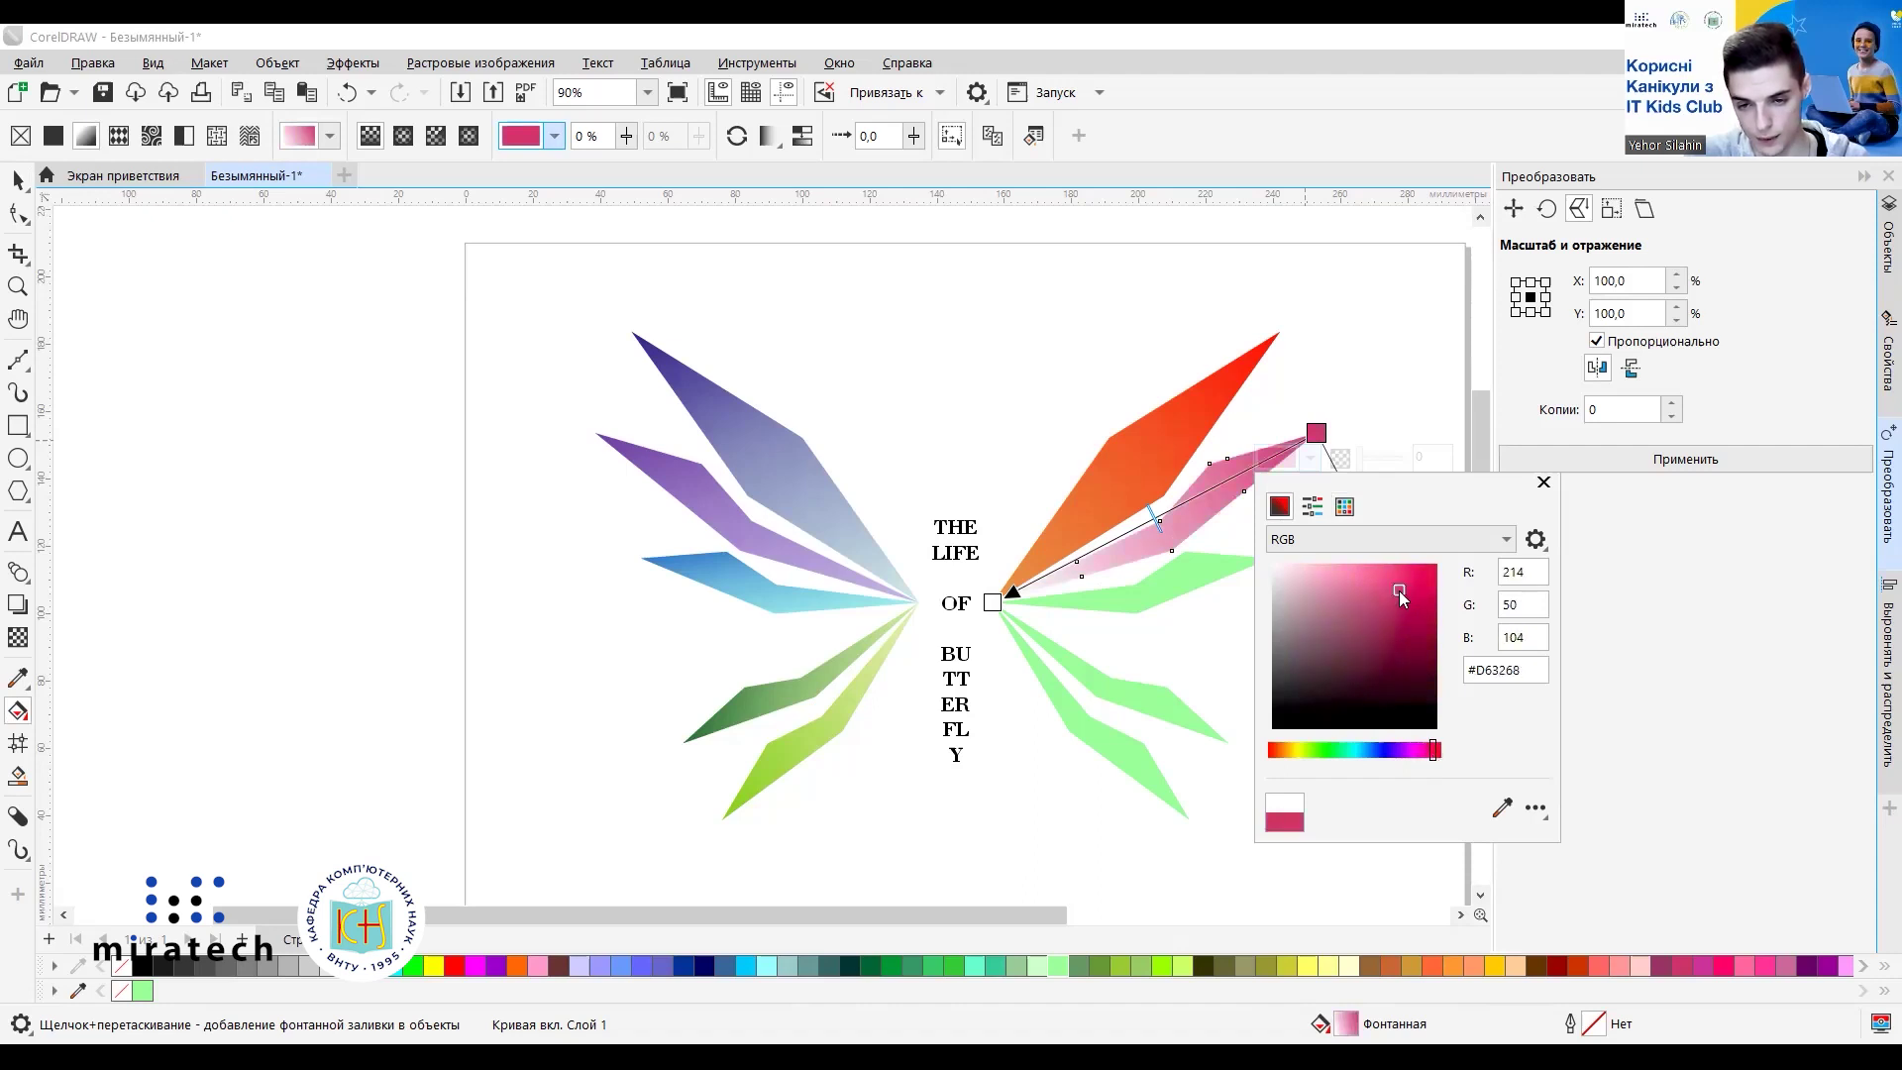
pyautogui.click(1420, 595)
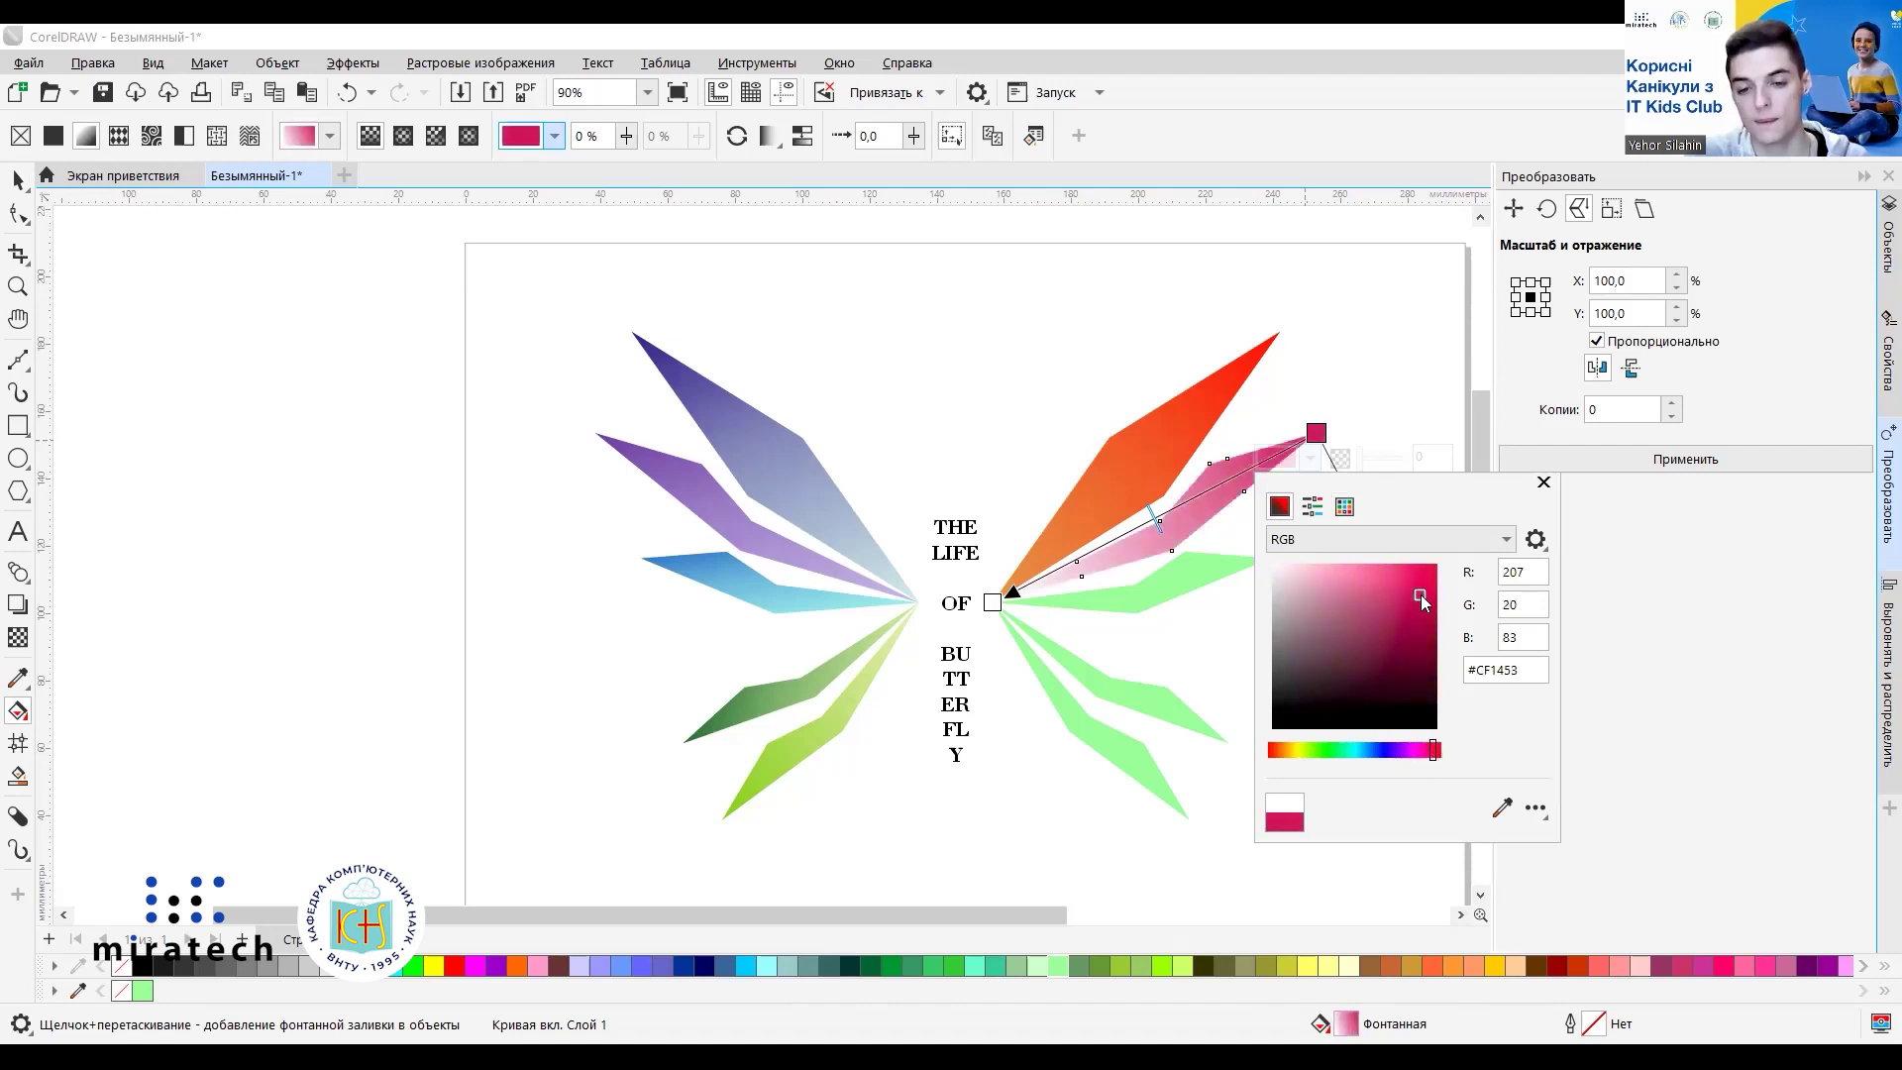
pyautogui.click(1400, 577)
pyautogui.click(1411, 600)
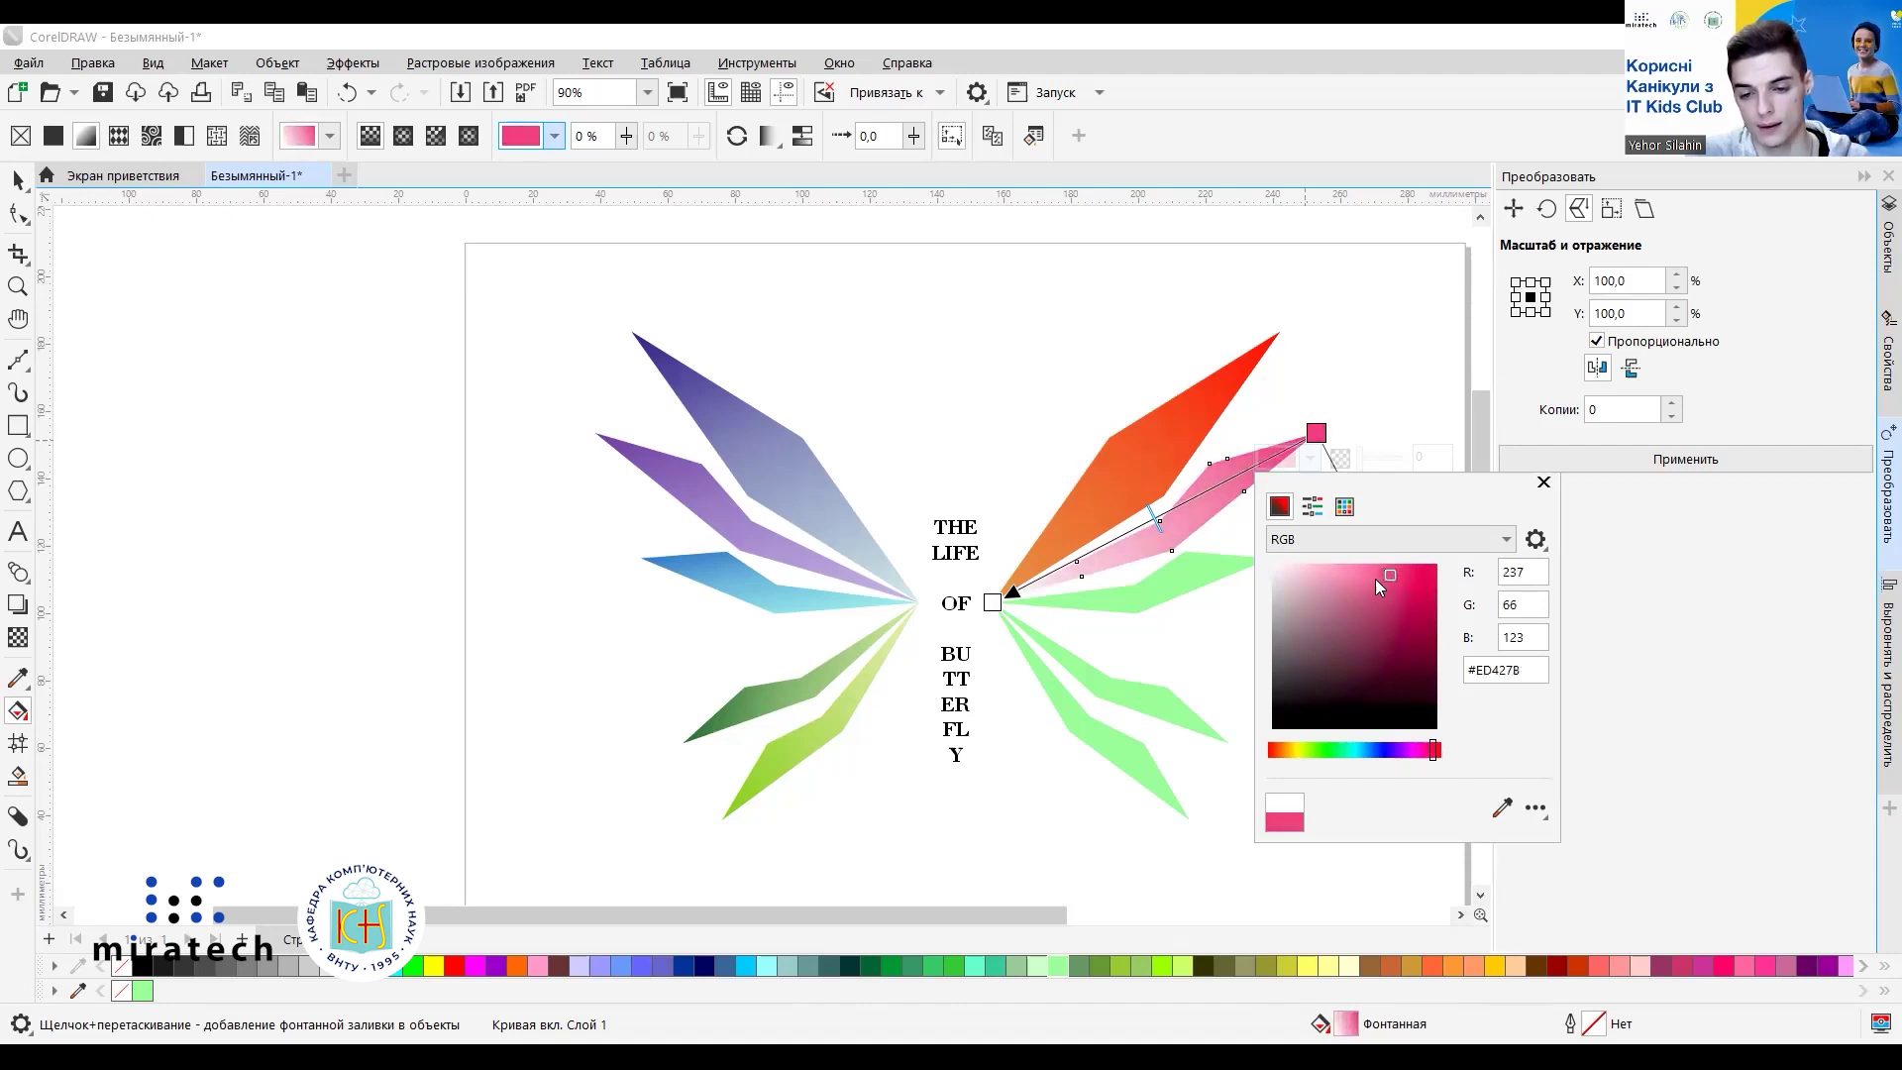
pyautogui.click(1425, 574)
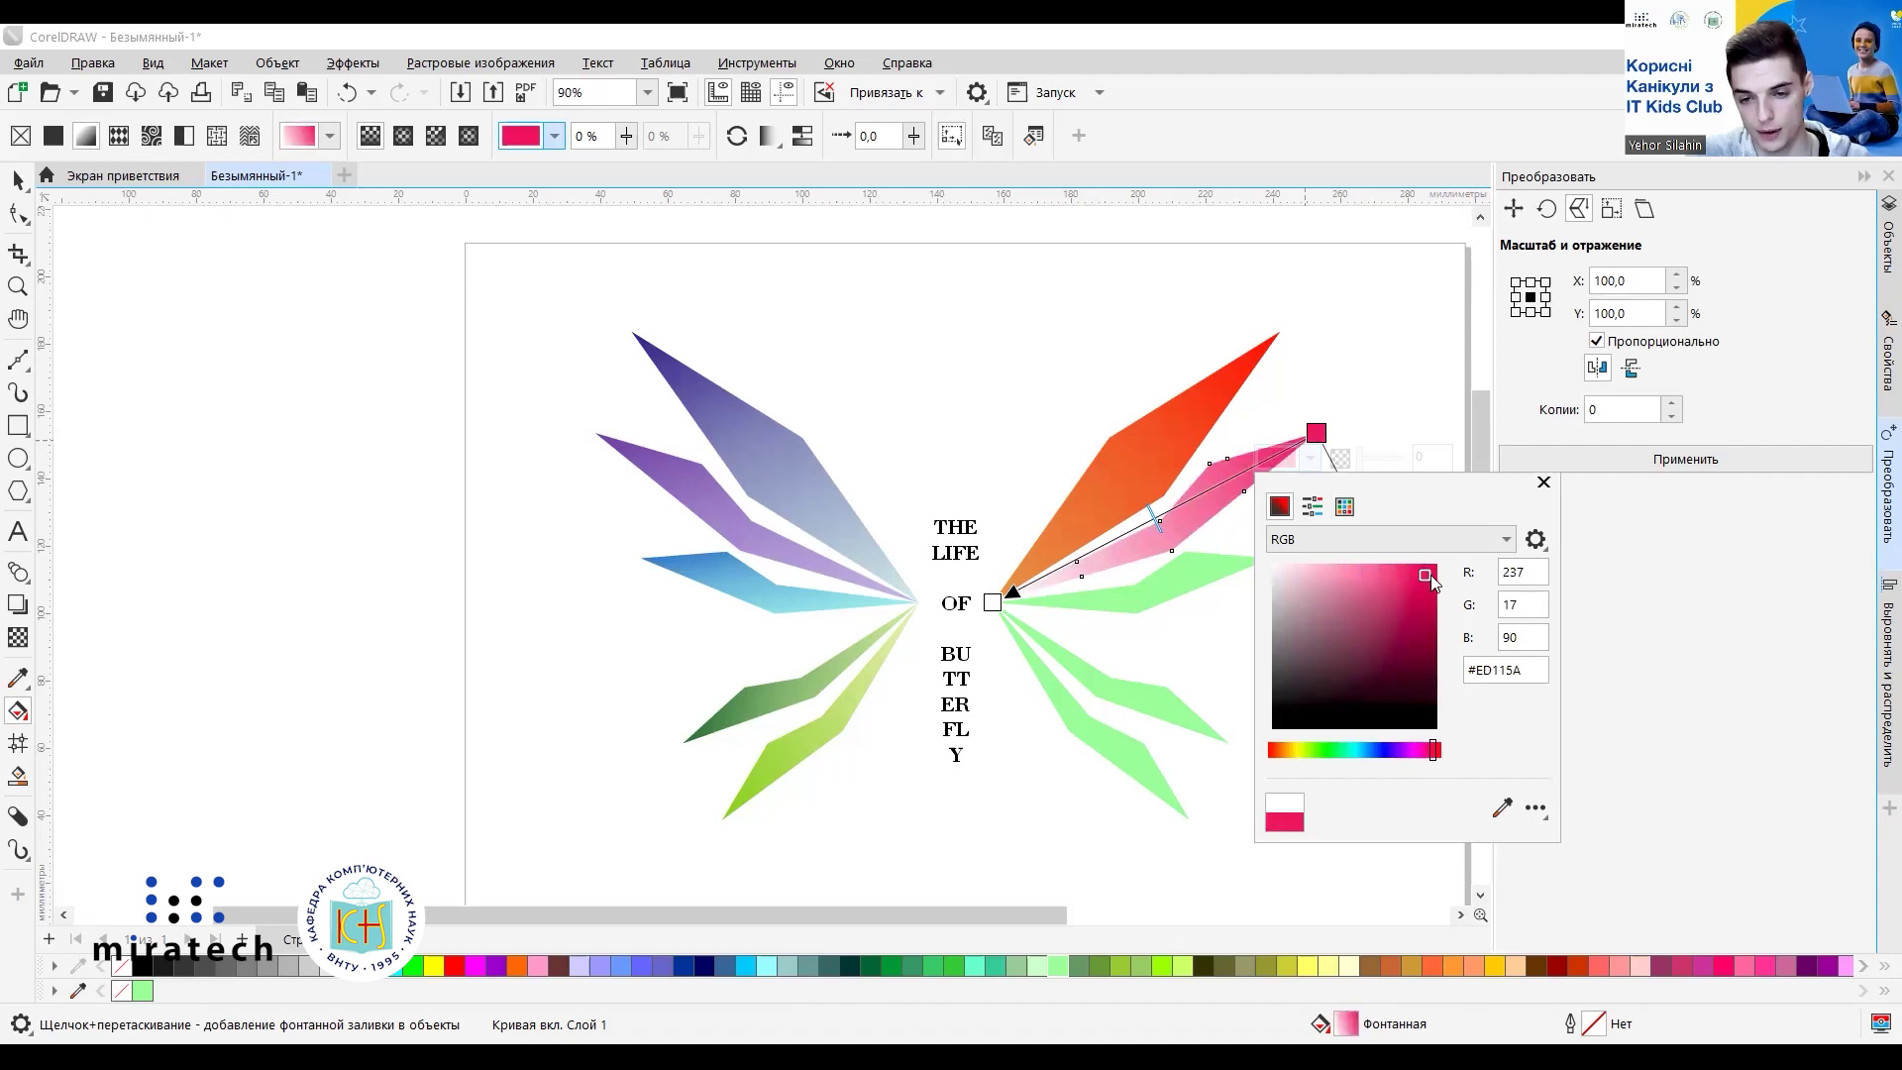
pyautogui.click(1430, 568)
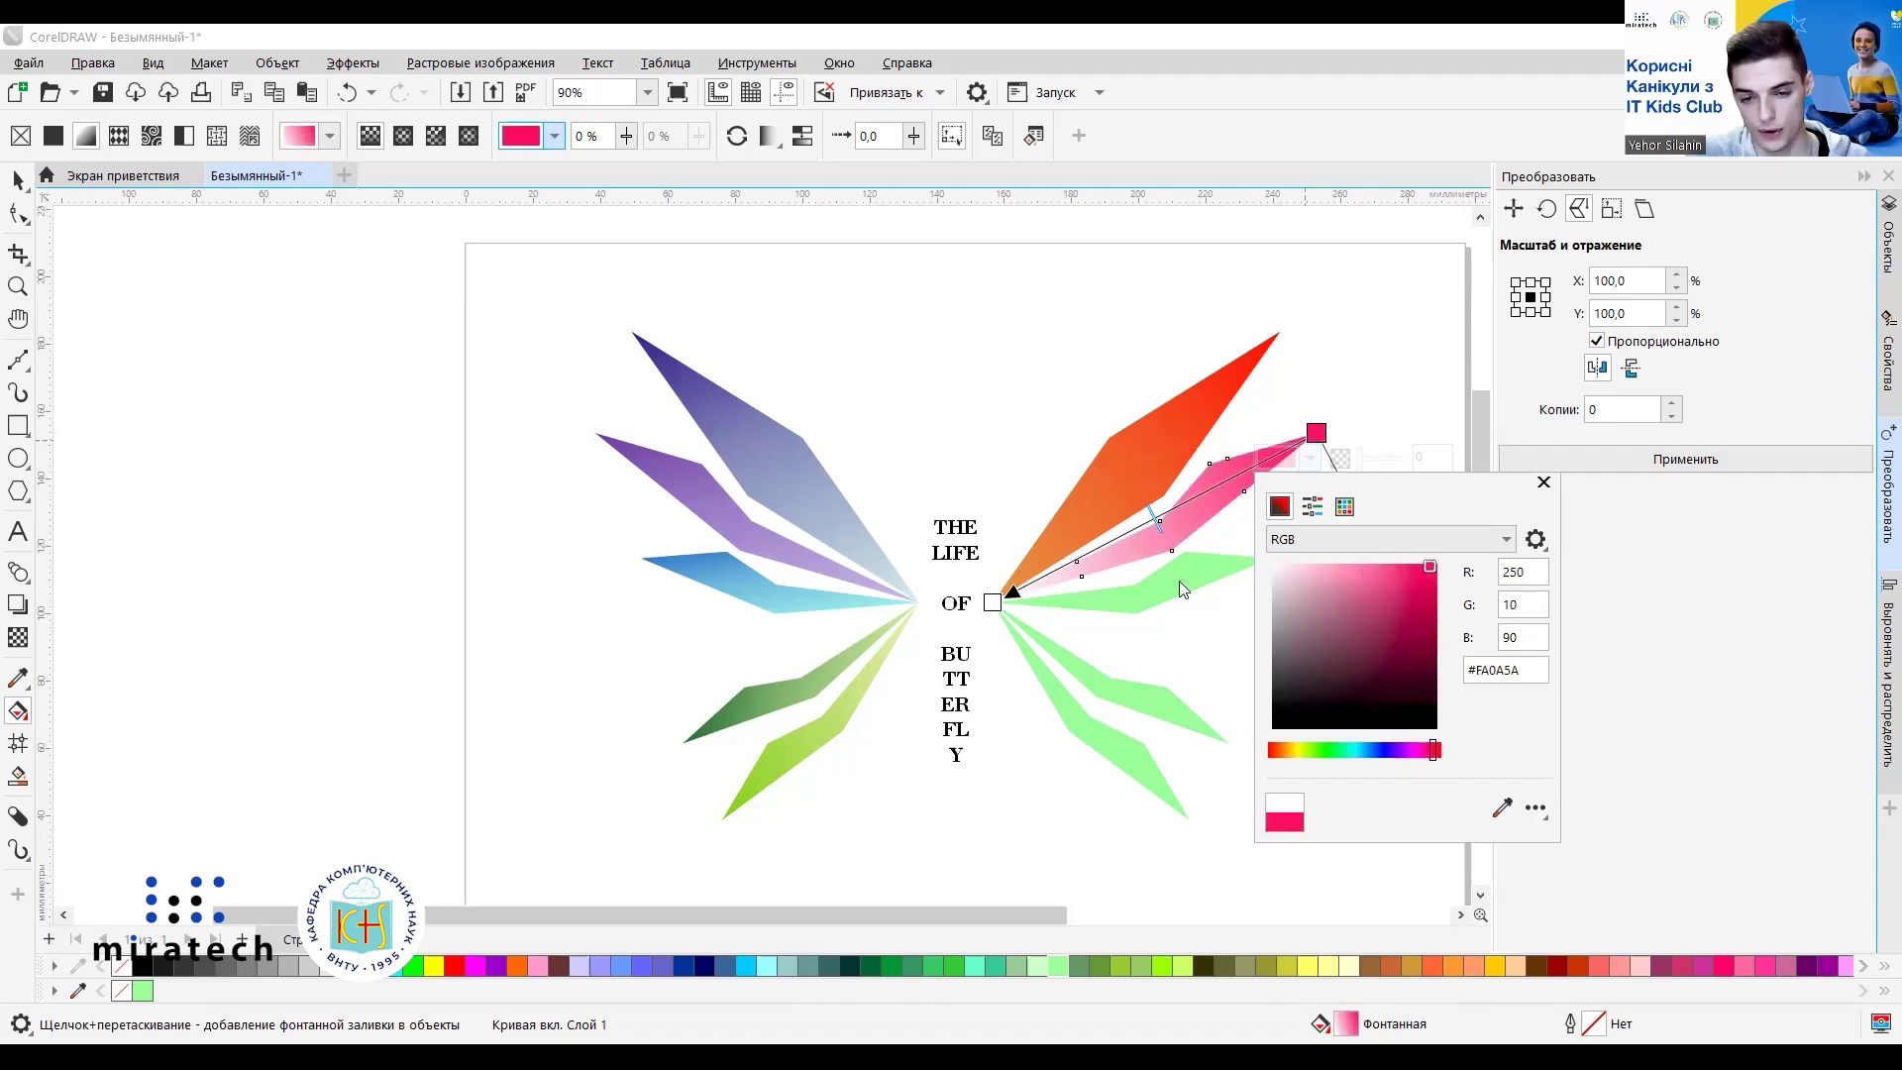
# Set the right wing's second feather's inner gradient colour to light pink #F59B9B and shift the gradient midpoint slightly toward the outer tip.
pyautogui.click(993, 603)
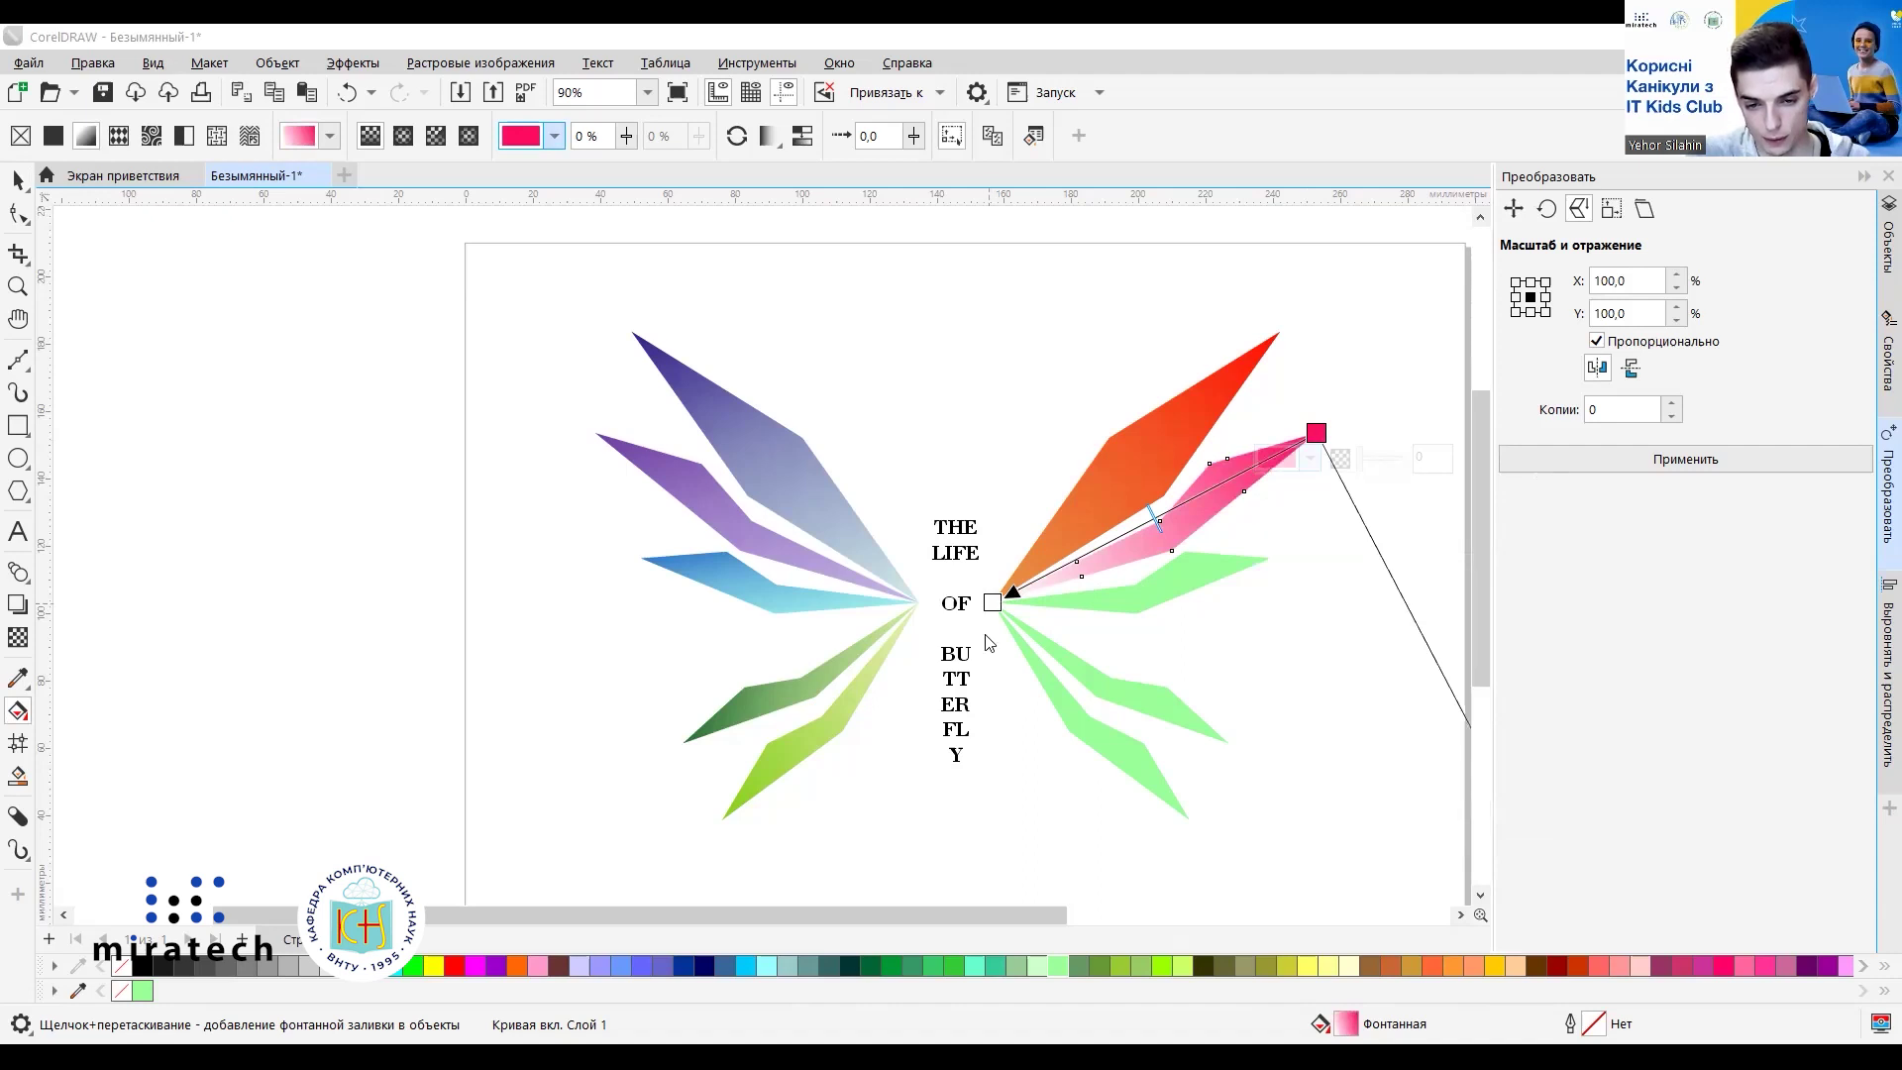
pyautogui.click(988, 627)
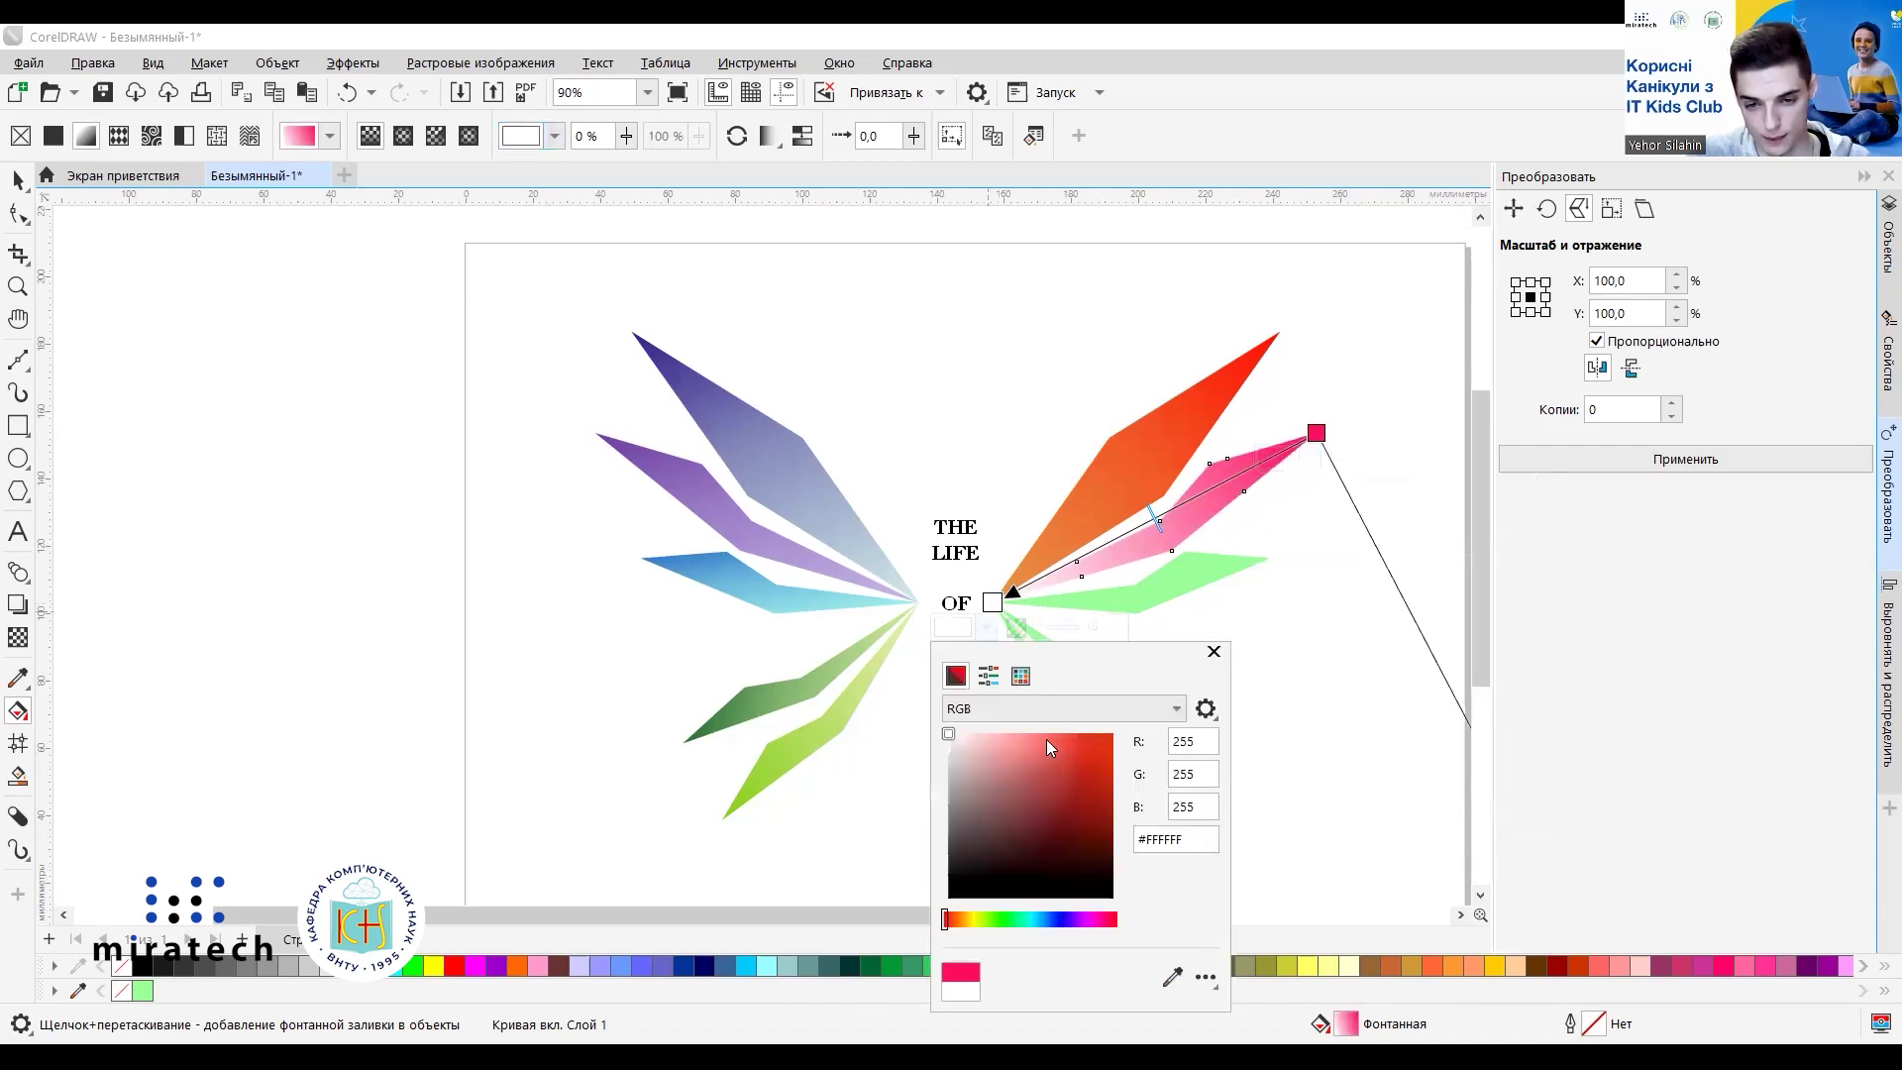
pyautogui.click(1047, 739)
pyautogui.click(1009, 739)
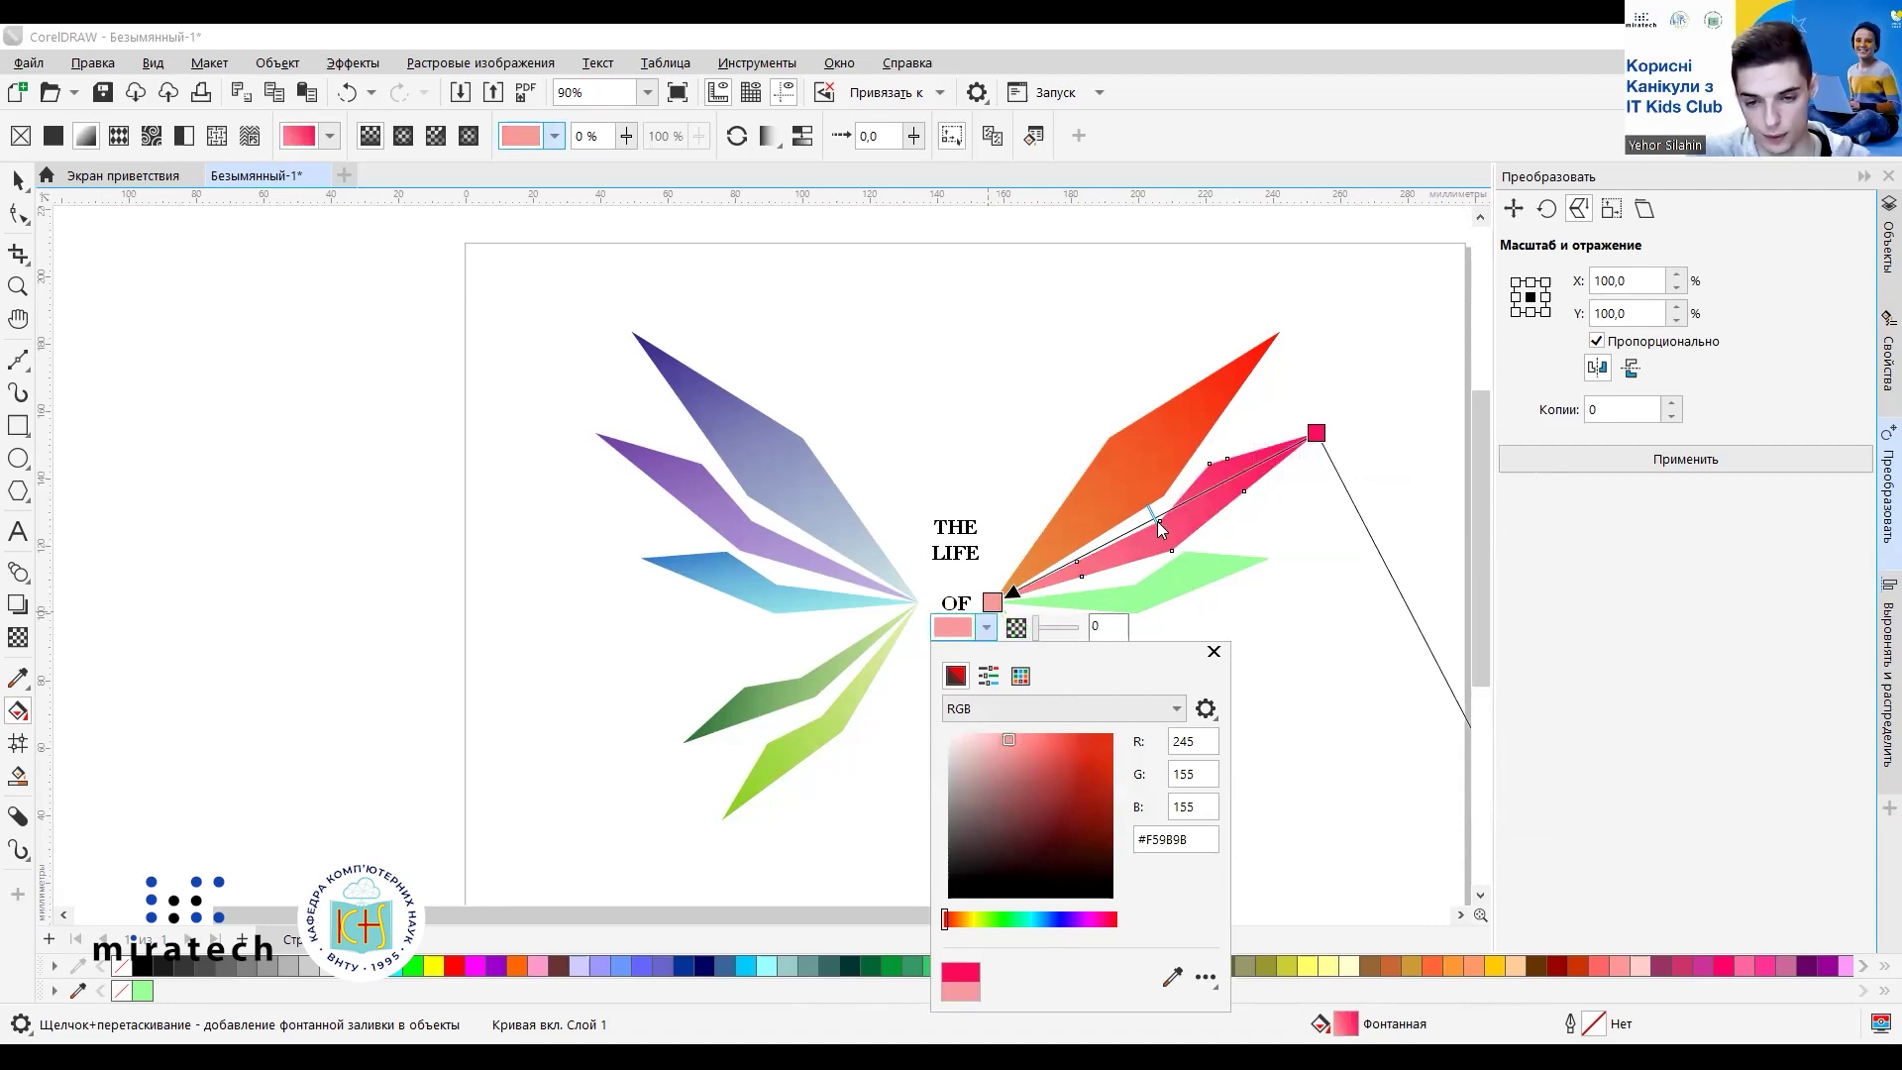
pyautogui.click(1194, 523)
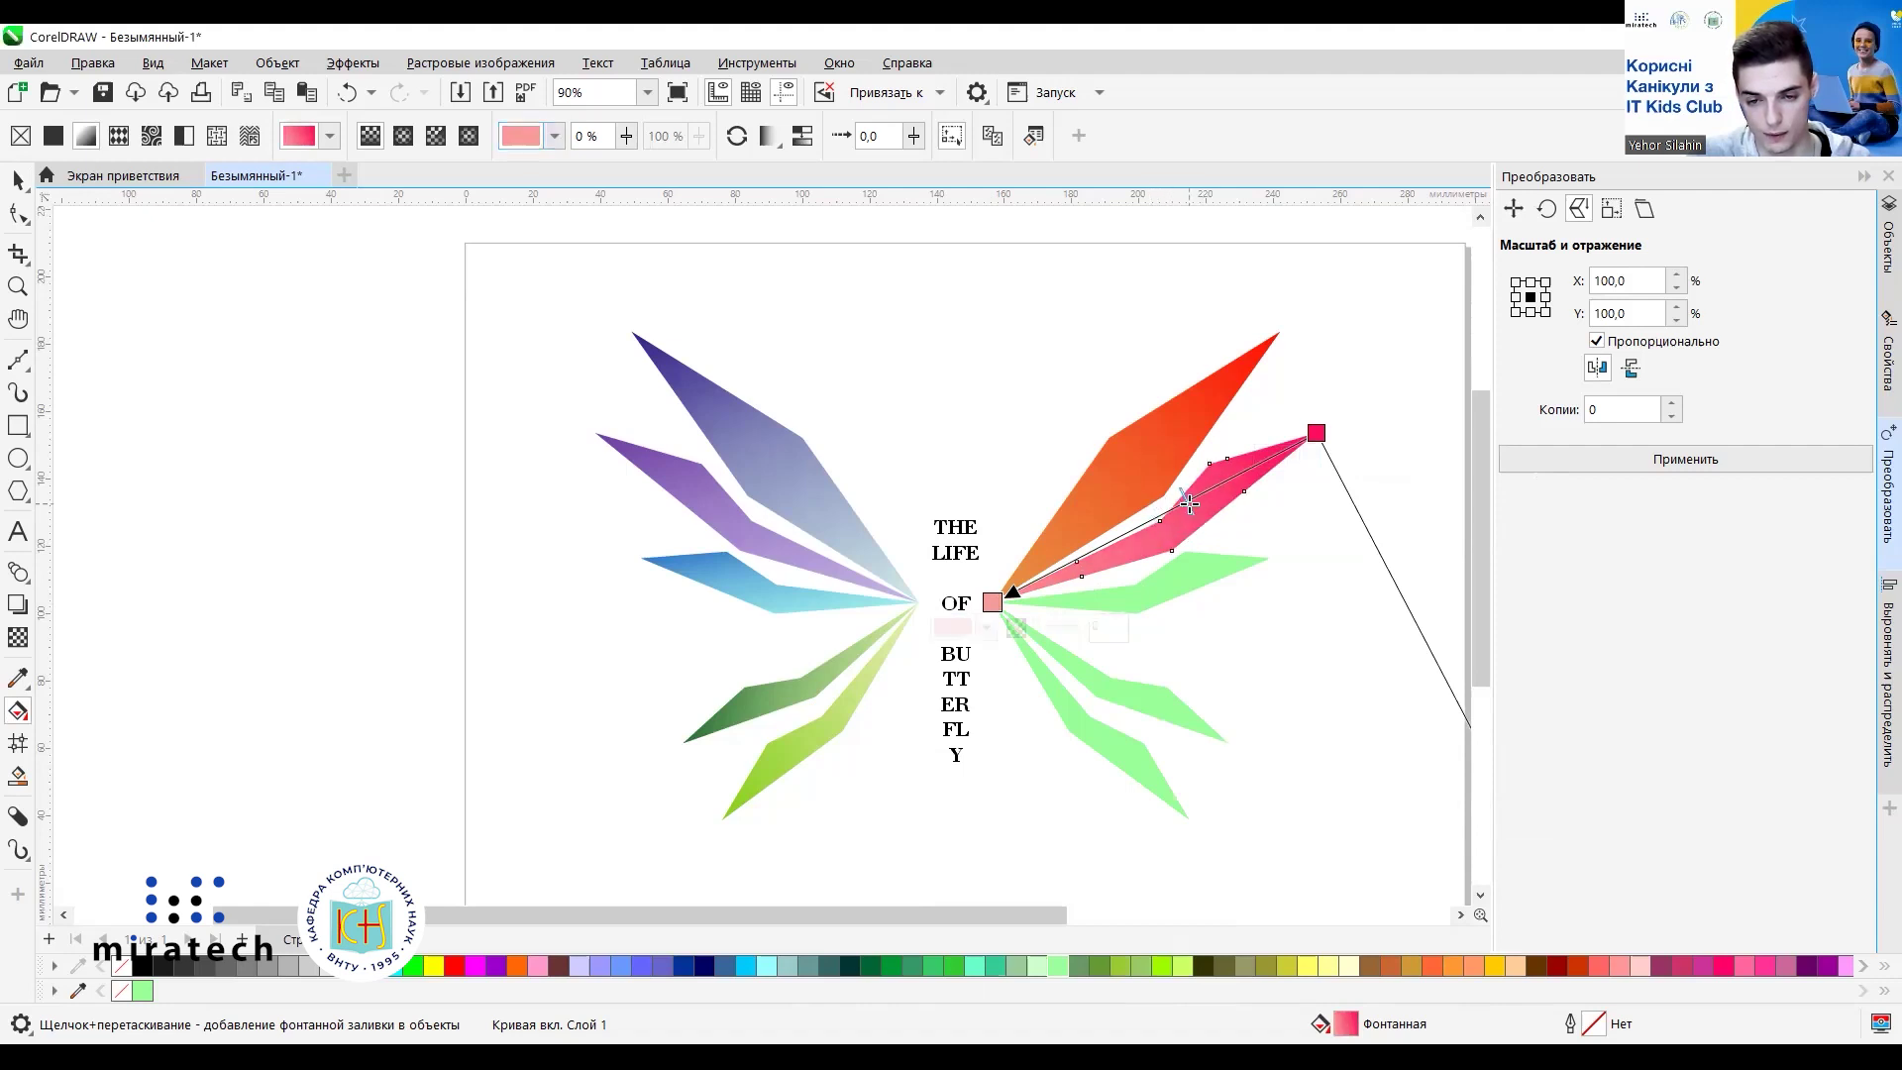
# Deselect the second feather and apply a linear gradient to the right wing's third feather, running from its outer tip to its inner tip.
pyautogui.click(1323, 600)
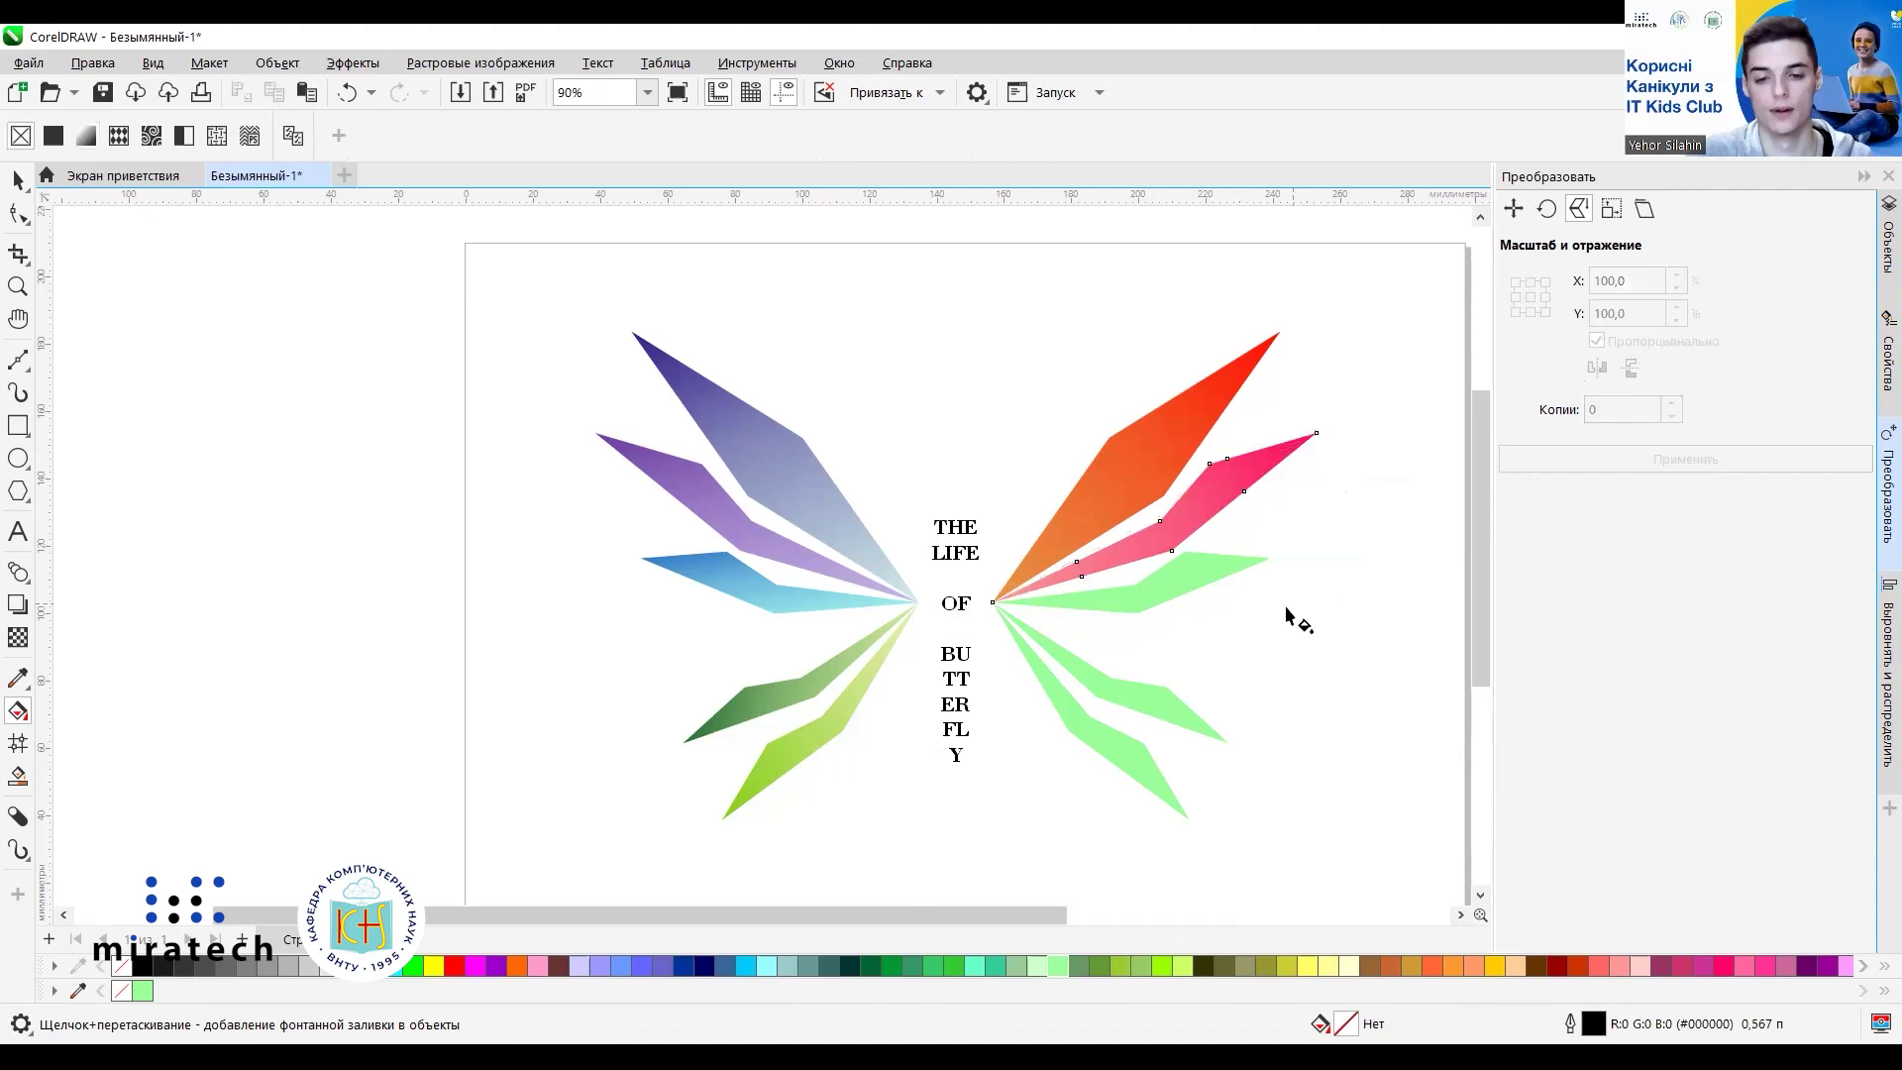
pyautogui.click(1128, 608)
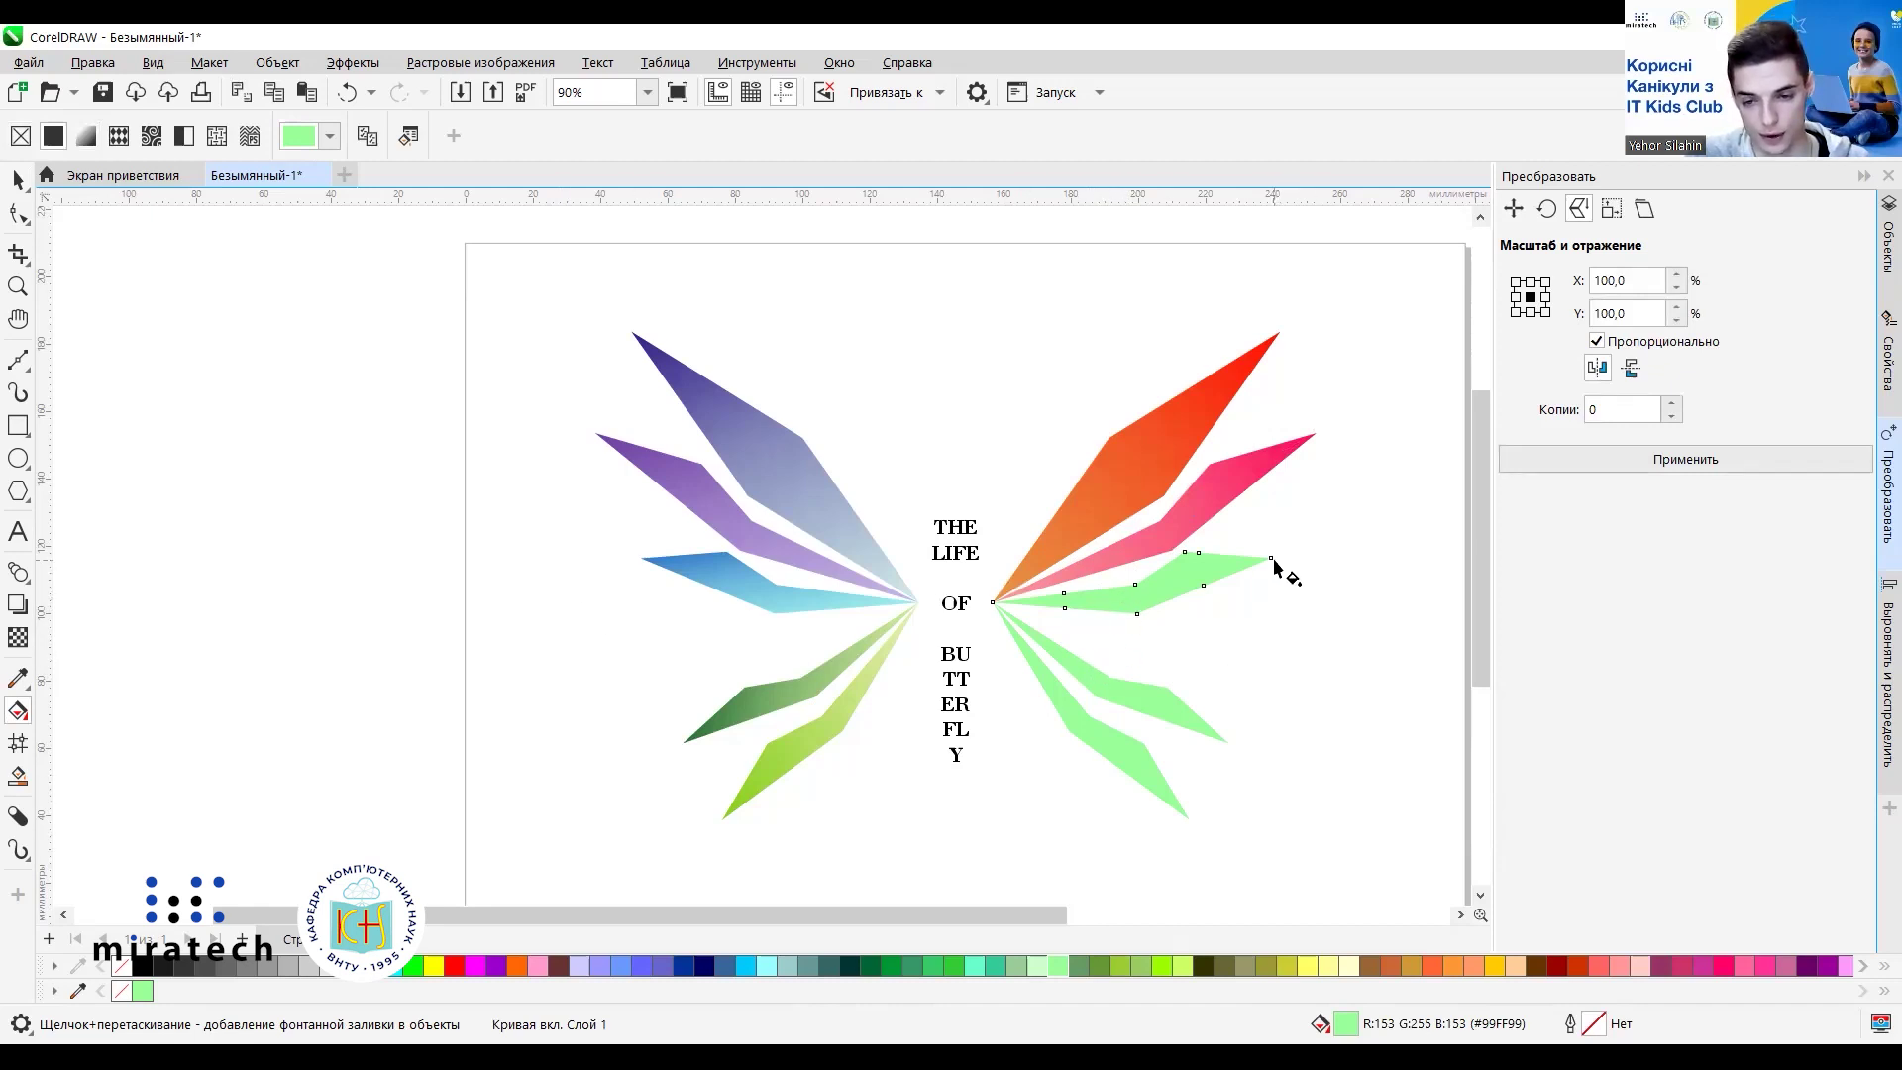
pyautogui.moveTo(1271, 561); pyautogui.dragTo(994, 603)
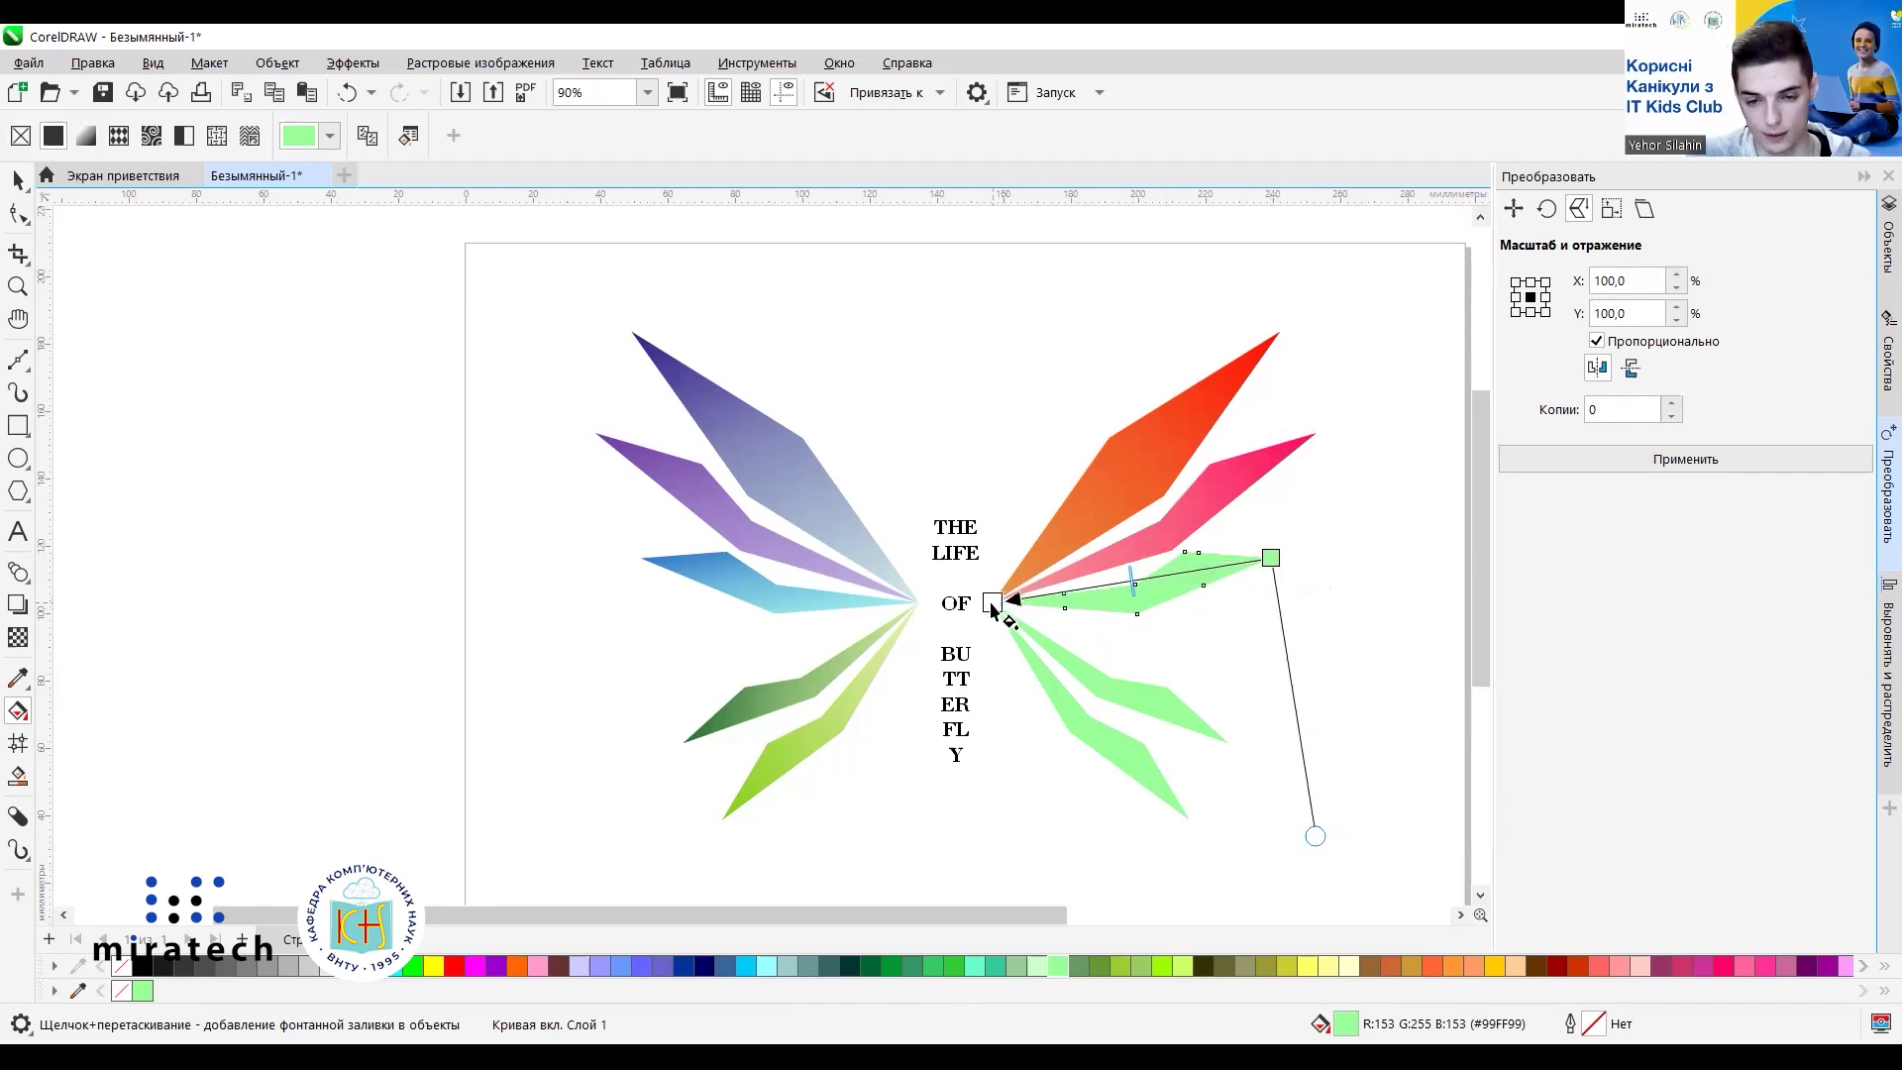
# Set the outer gradient colour of the right wing's third feather to orange #F08409.
pyautogui.click(1271, 559)
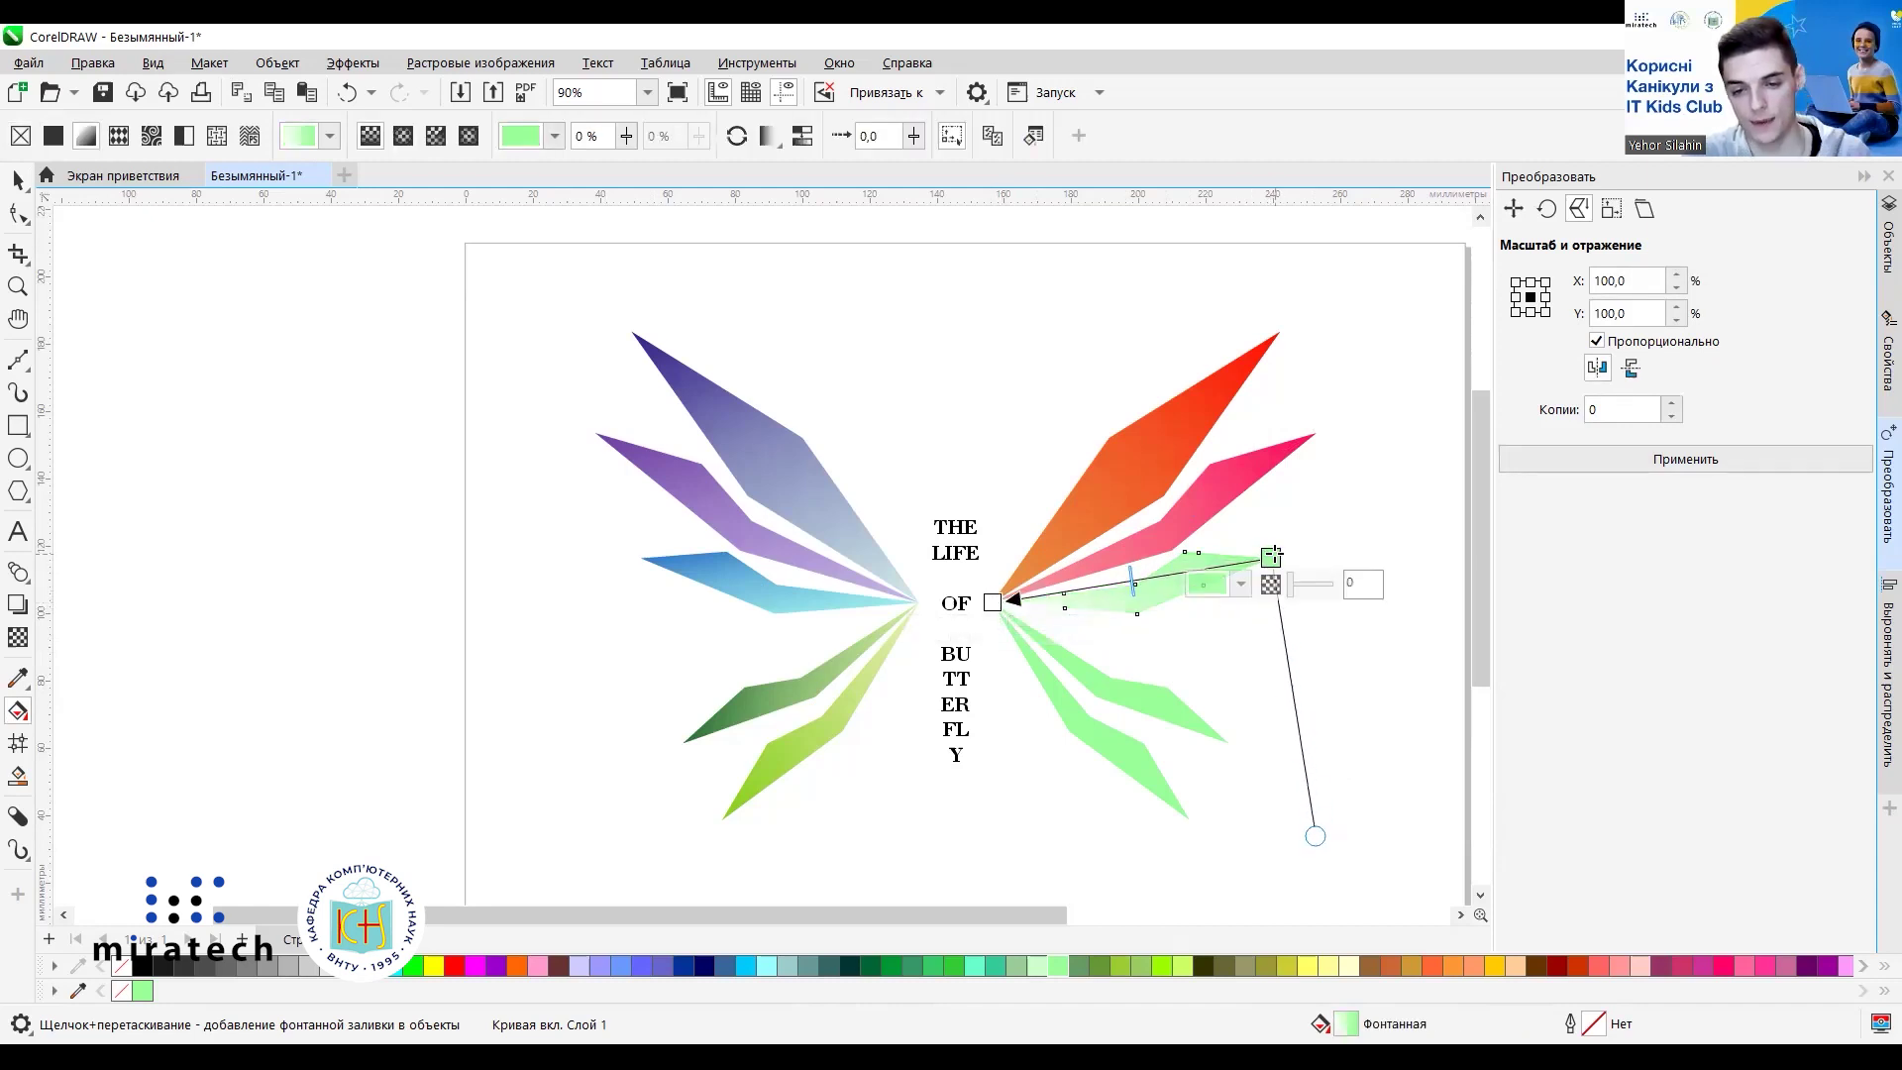
pyautogui.click(1240, 586)
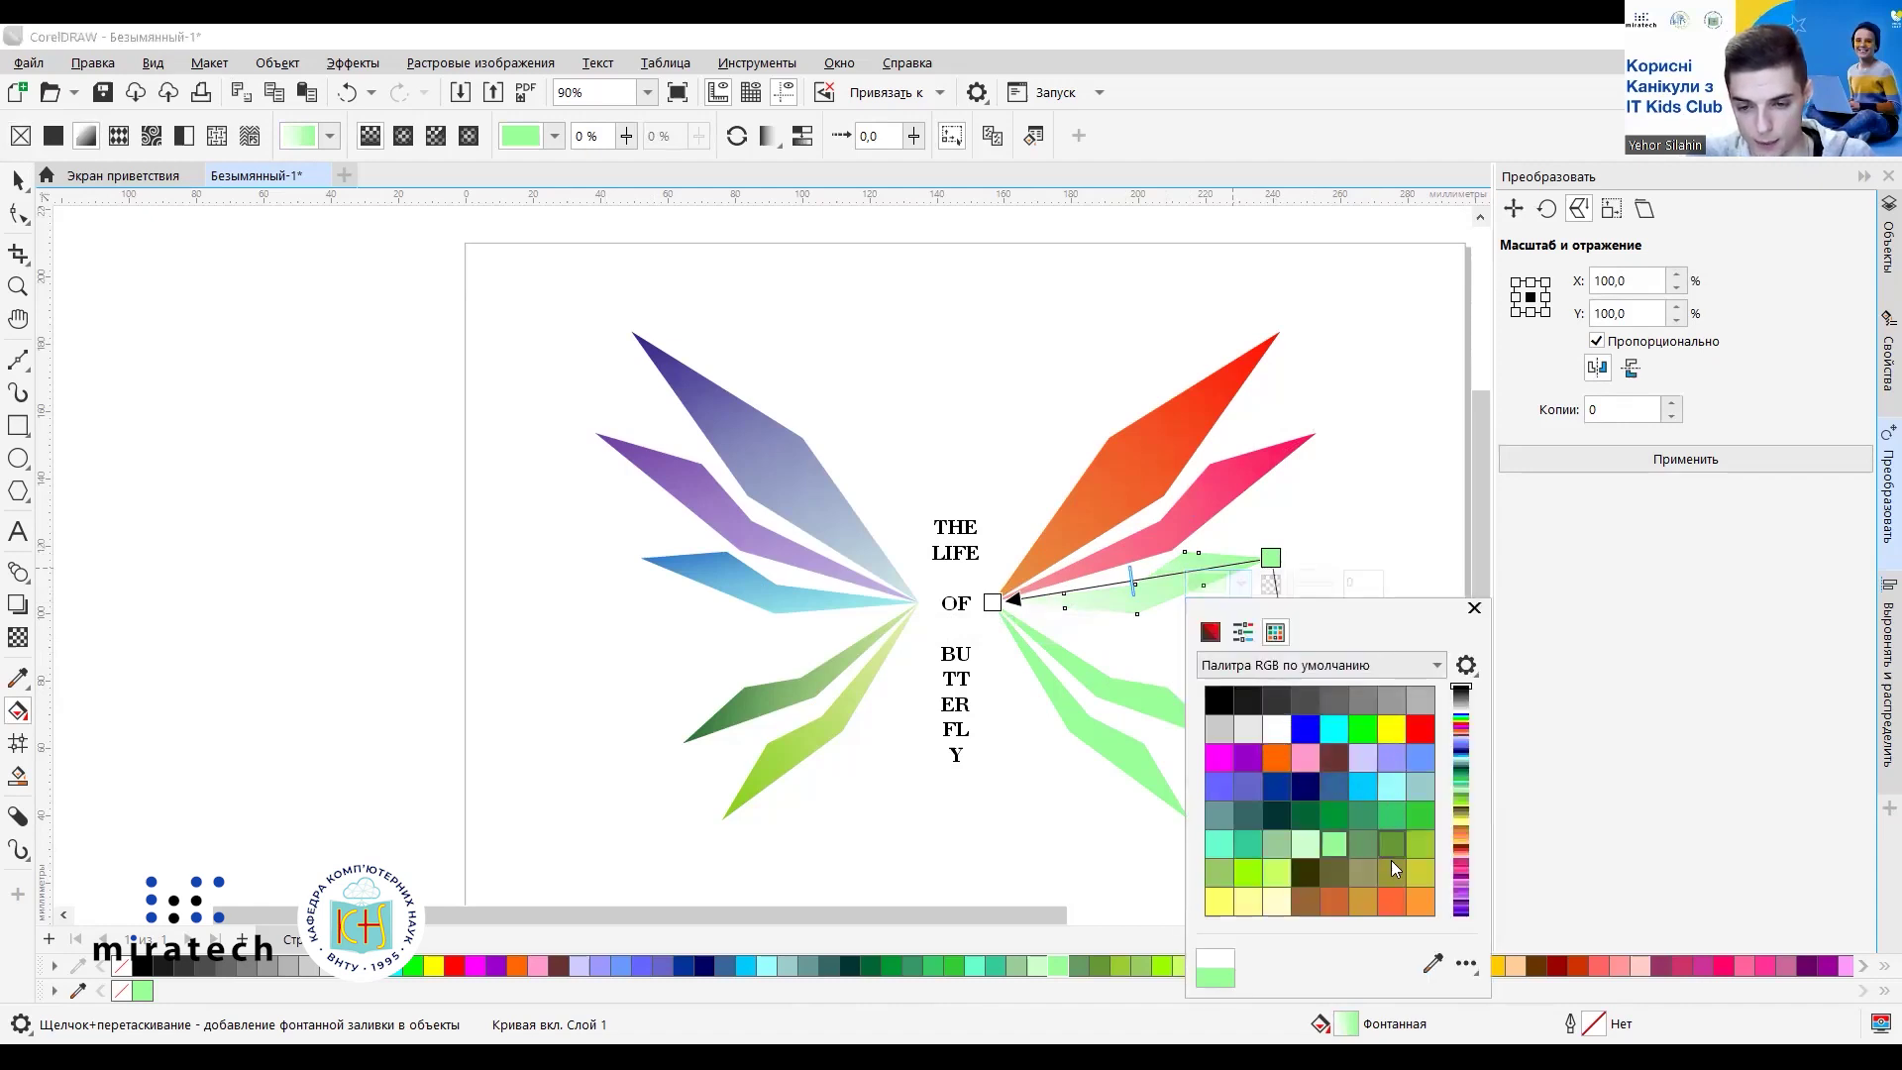
pyautogui.click(1210, 631)
pyautogui.click(1219, 877)
pyautogui.click(1336, 705)
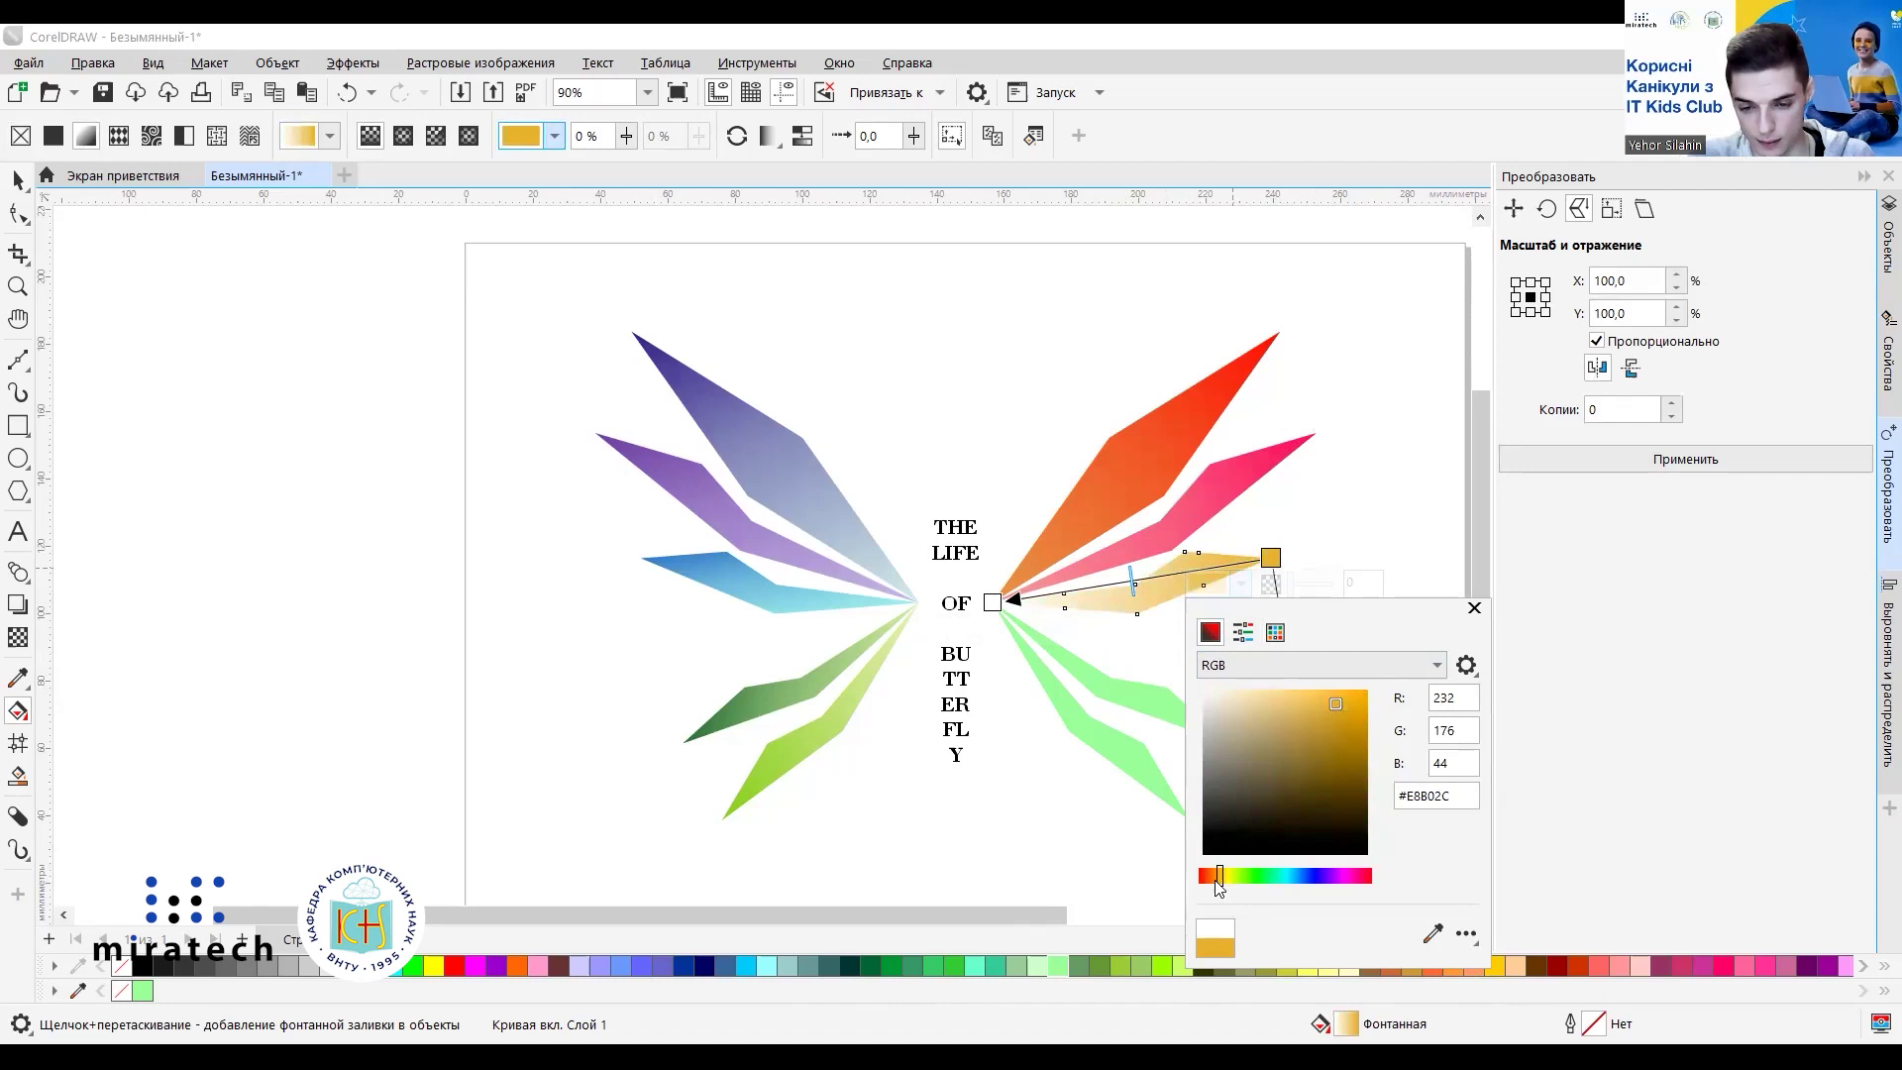
pyautogui.click(1216, 881)
pyautogui.click(1340, 719)
pyautogui.click(1343, 695)
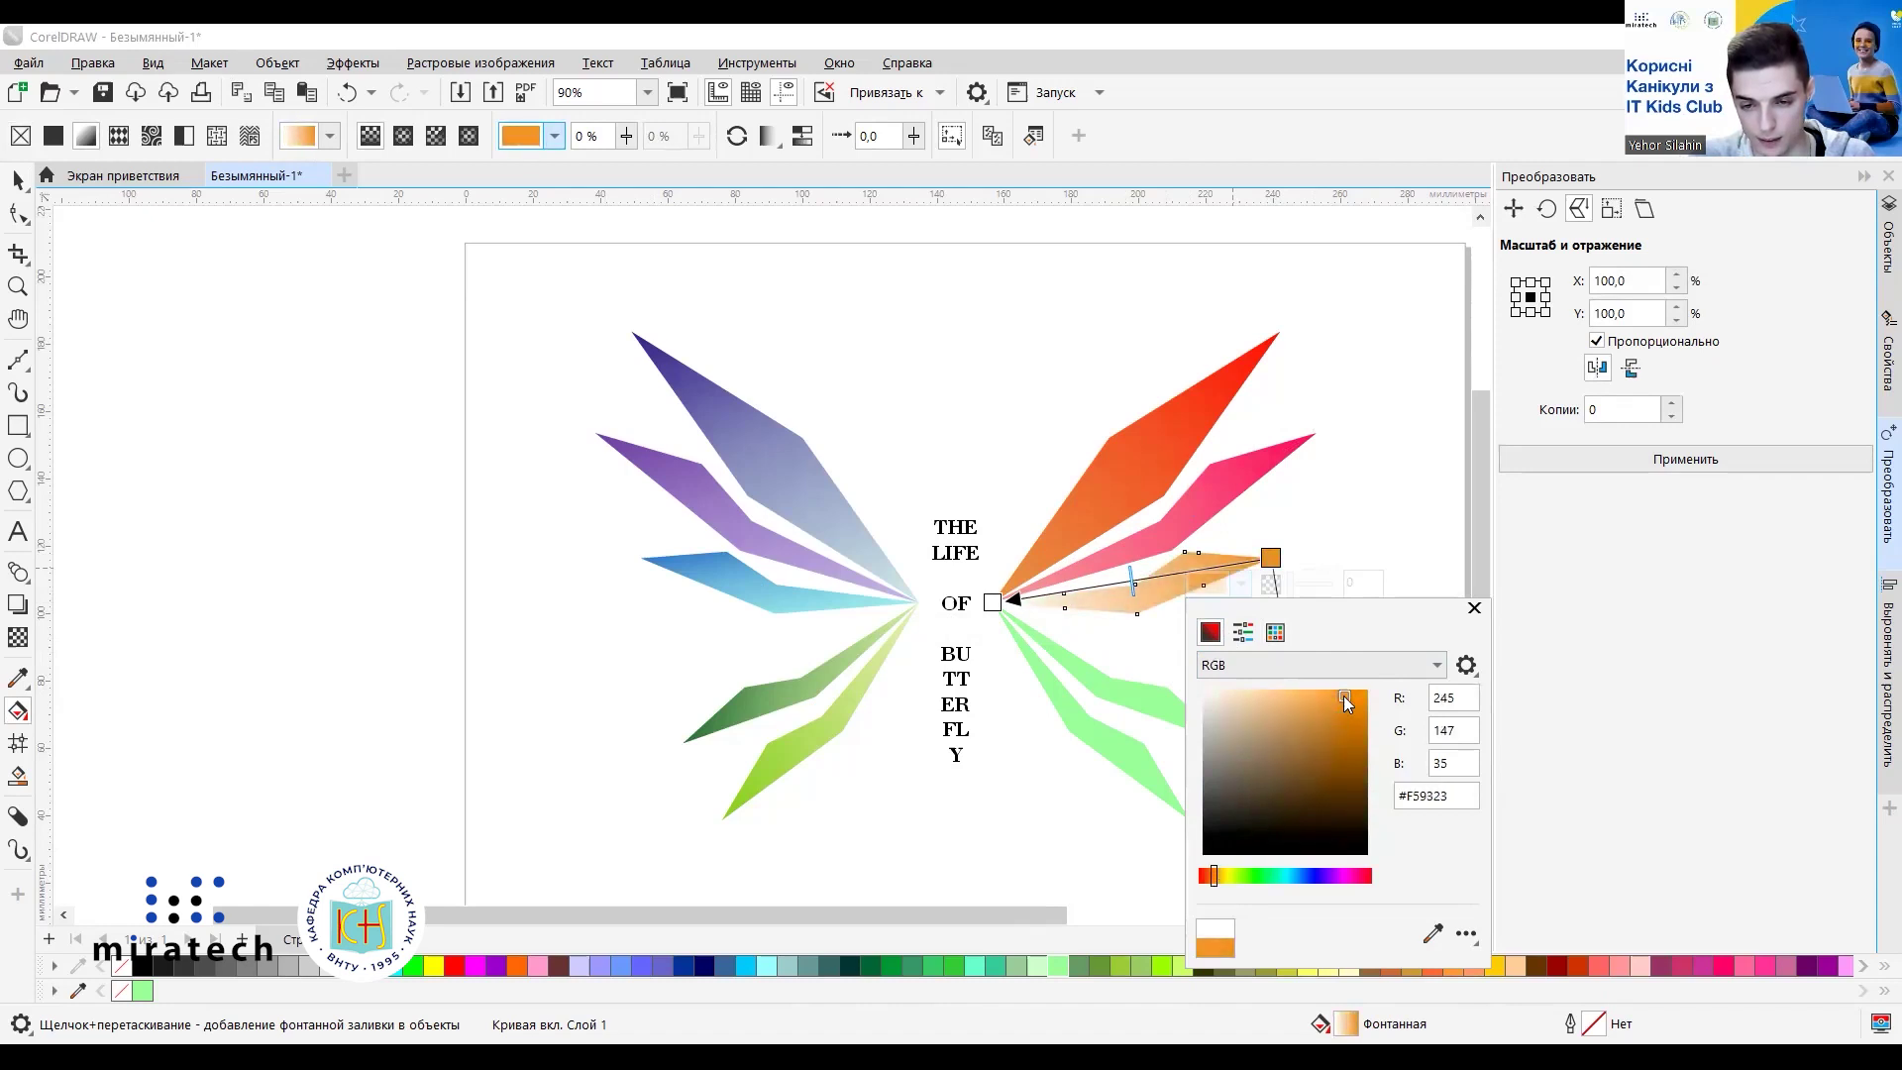
pyautogui.click(1330, 699)
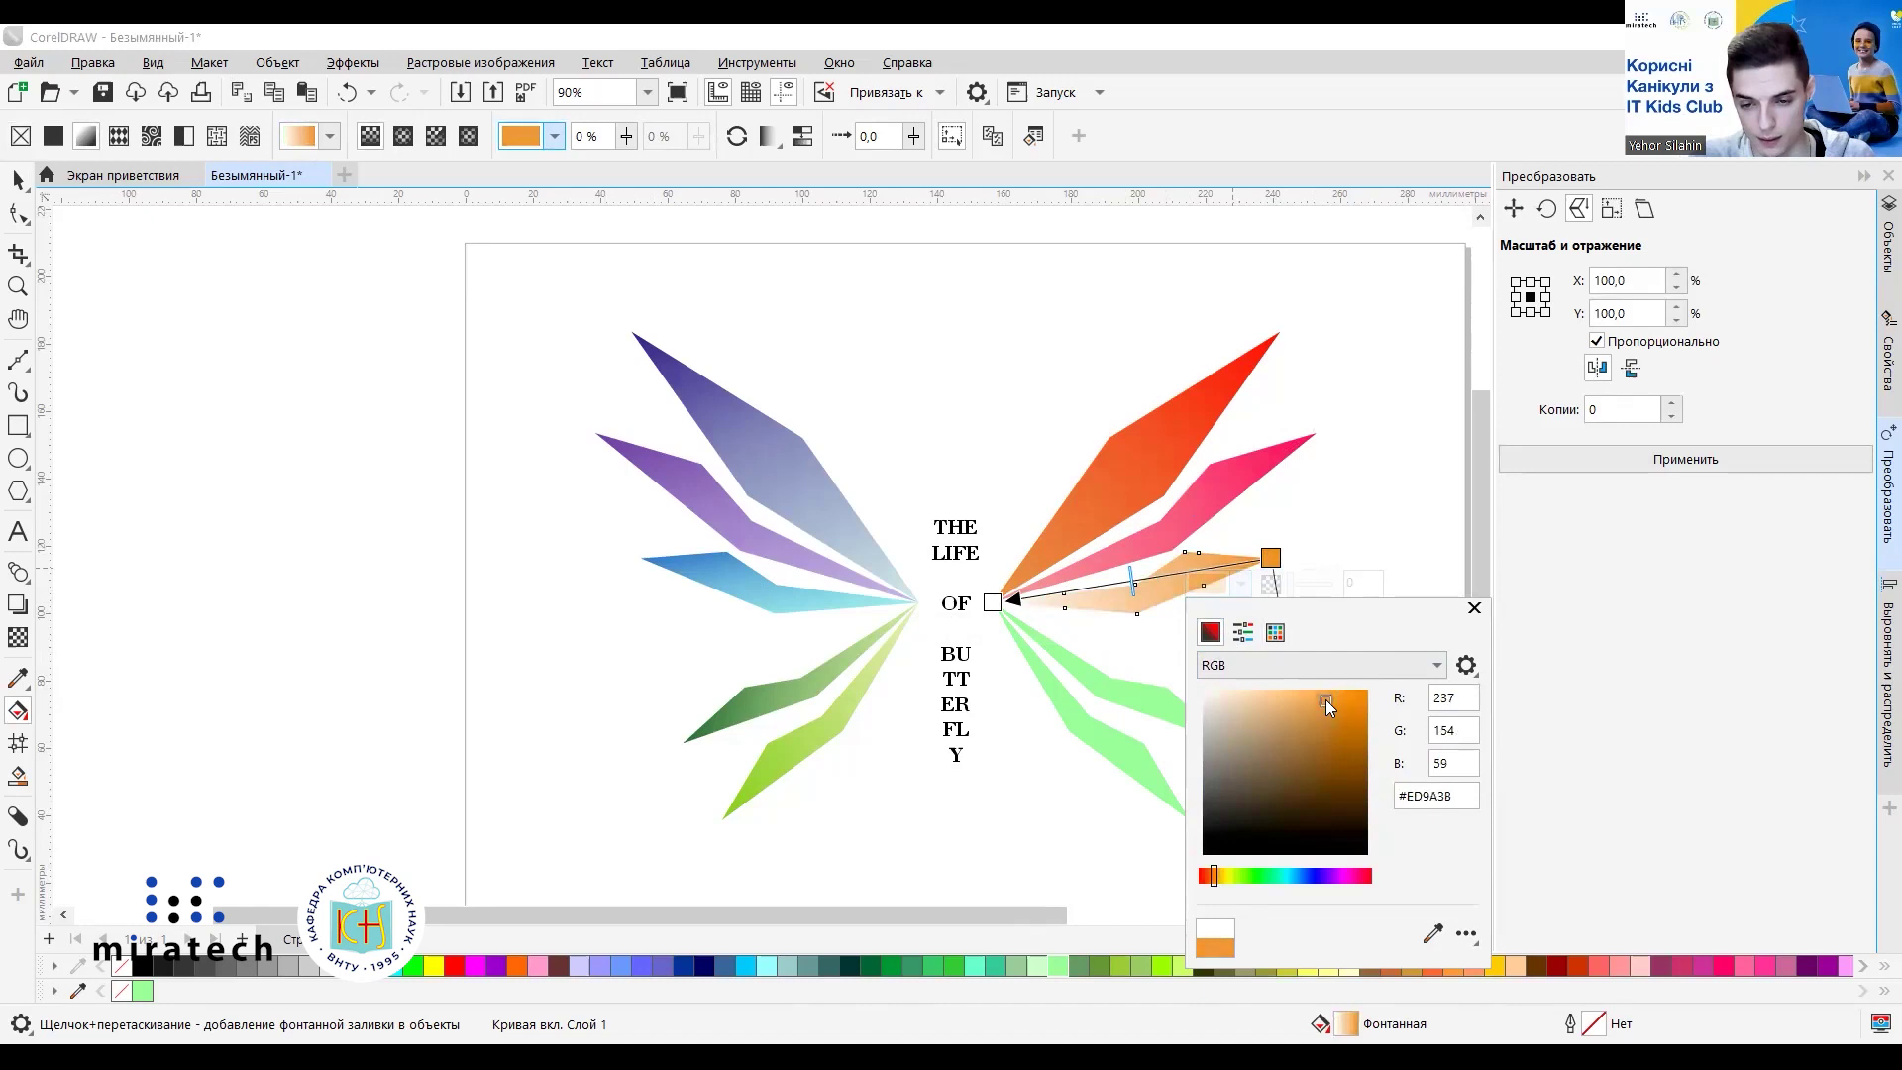
pyautogui.click(1353, 699)
pyautogui.click(1360, 700)
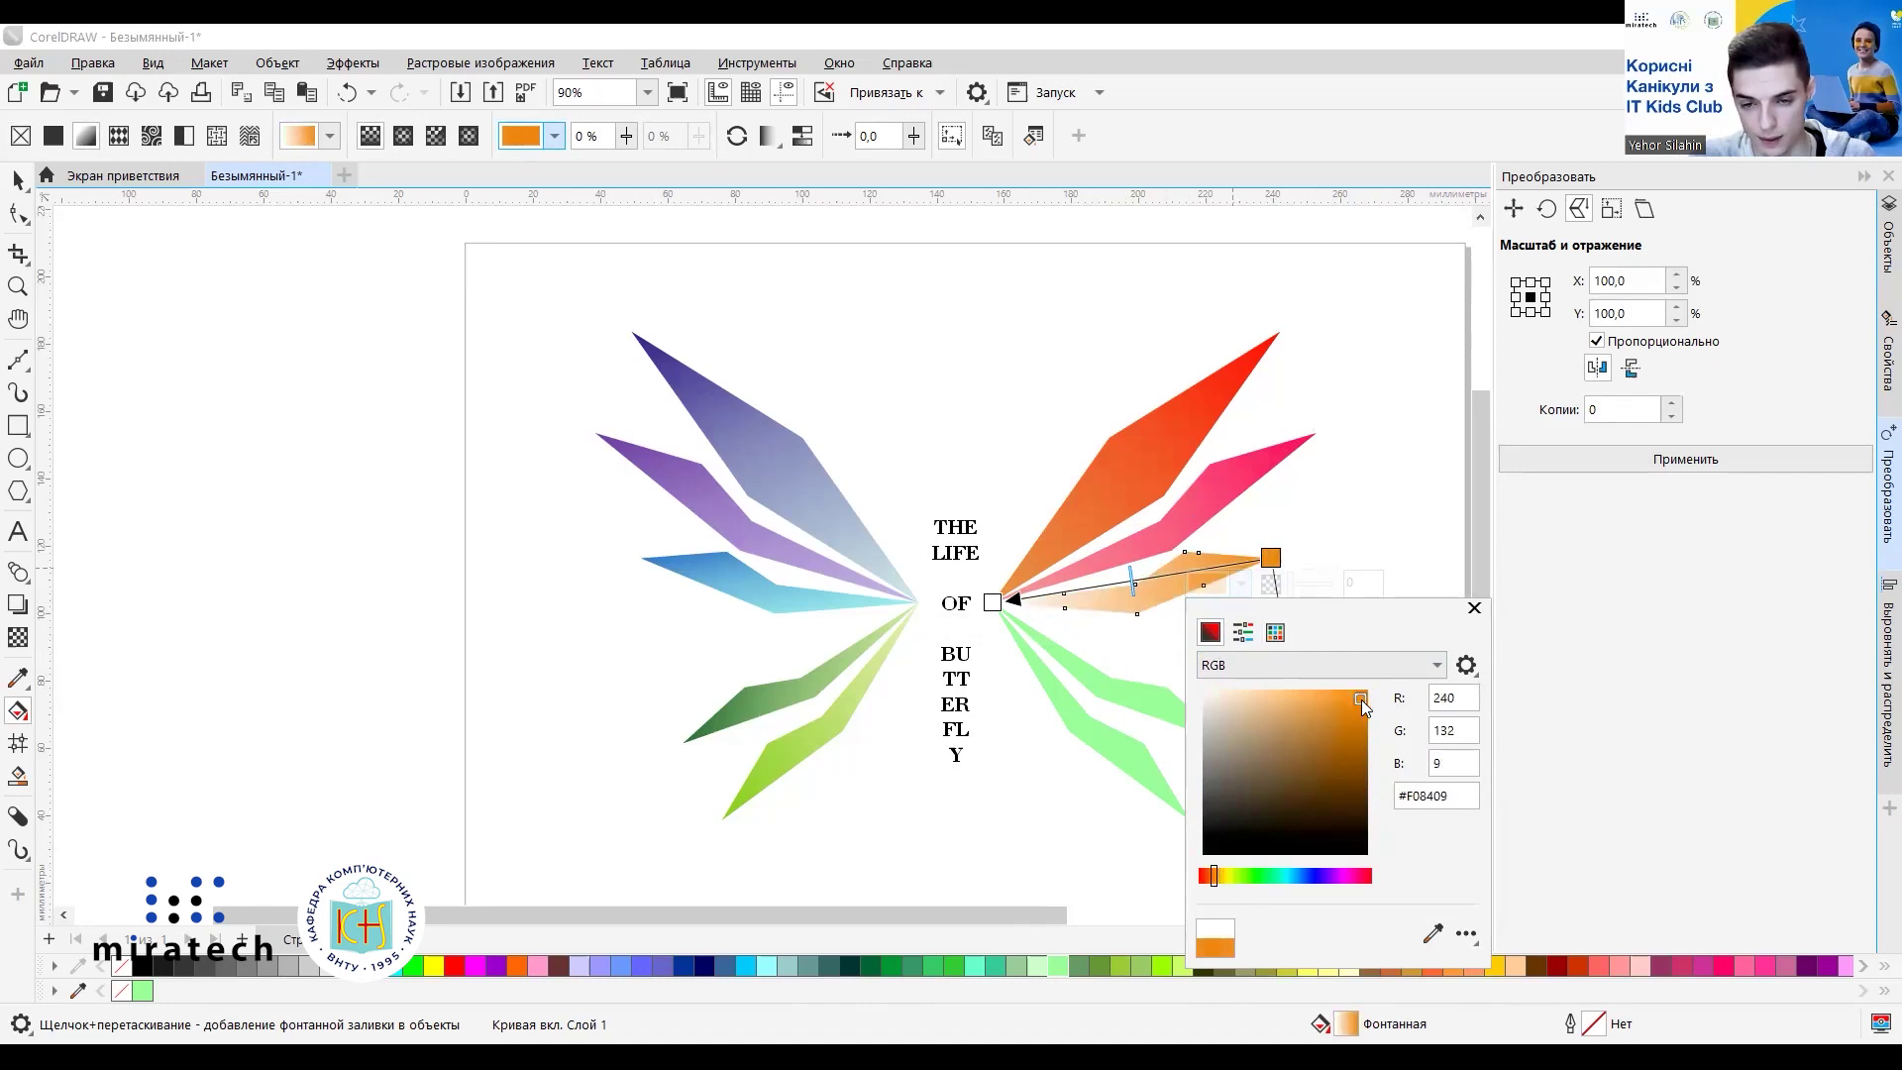
pyautogui.click(1407, 516)
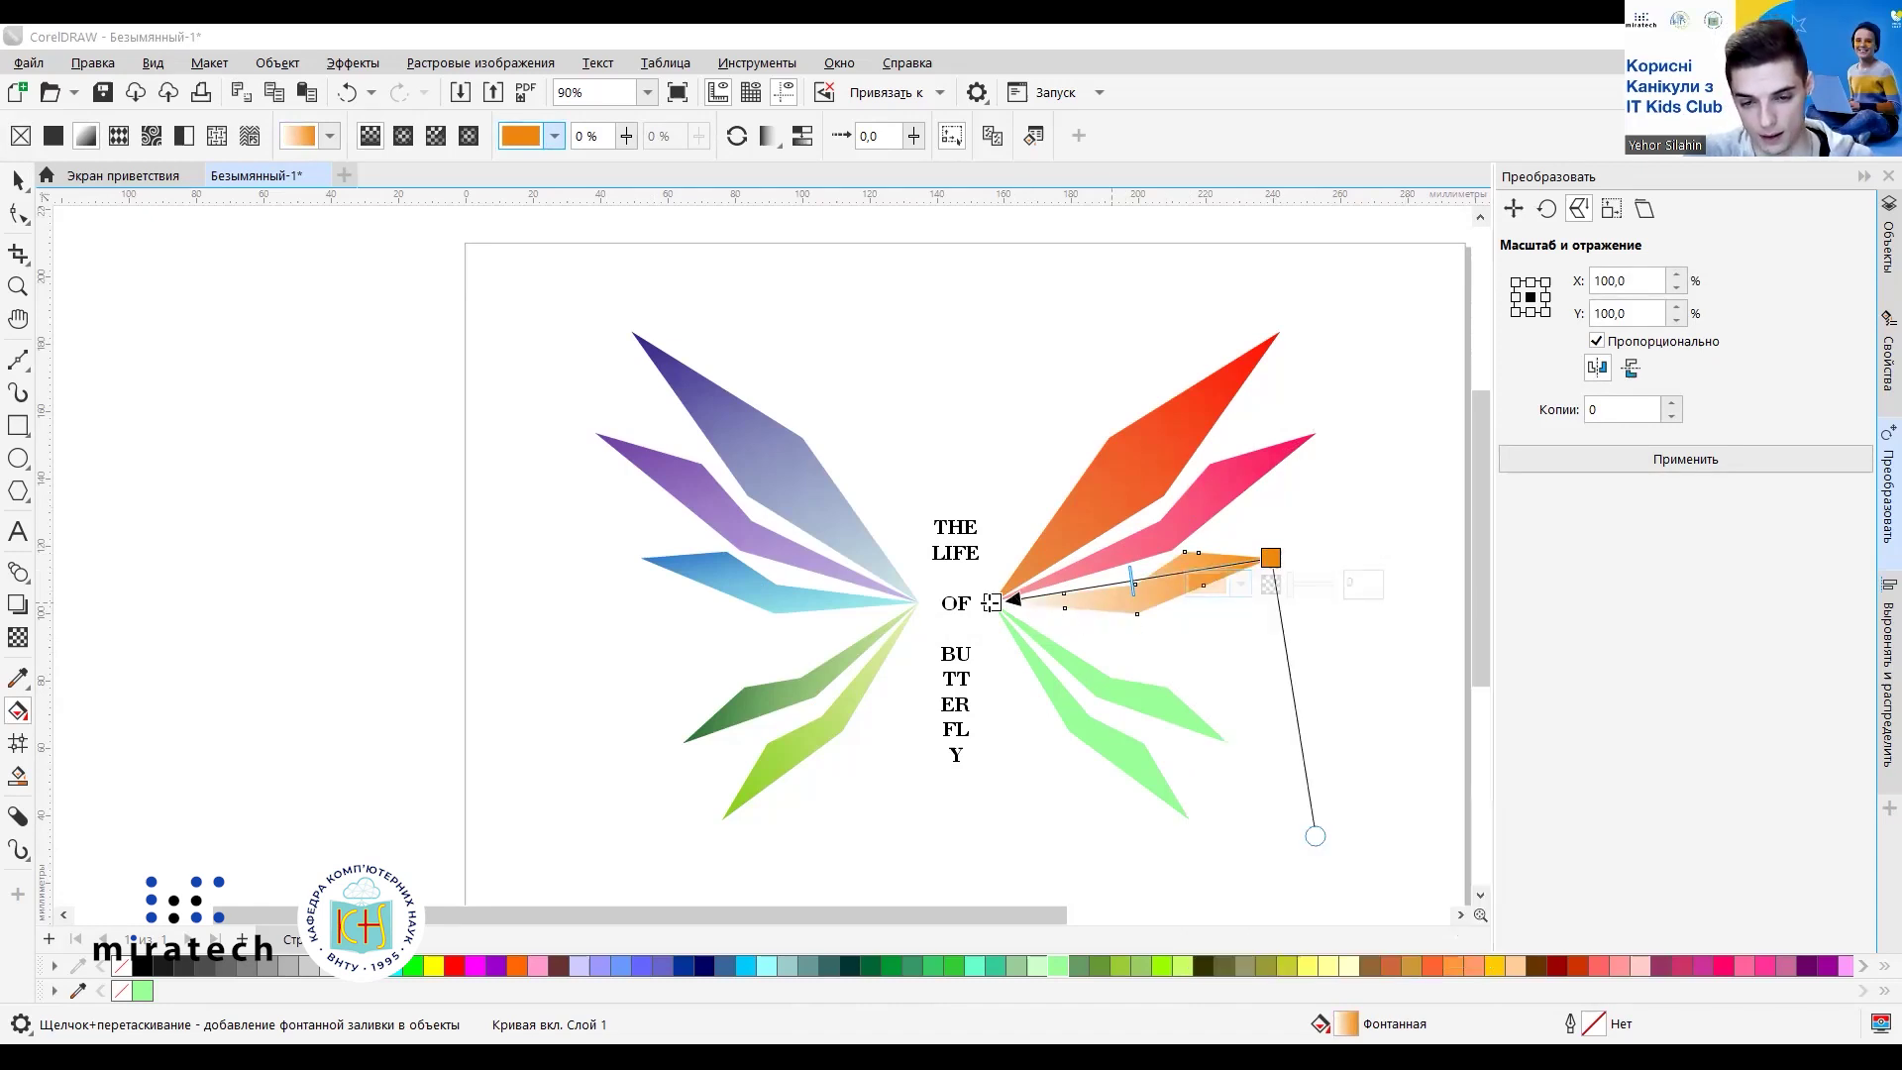
# Set the third feather's inner gradient colour to pale yellow and shift the gradient midpoint slightly toward the outer tip.
pyautogui.click(990, 601)
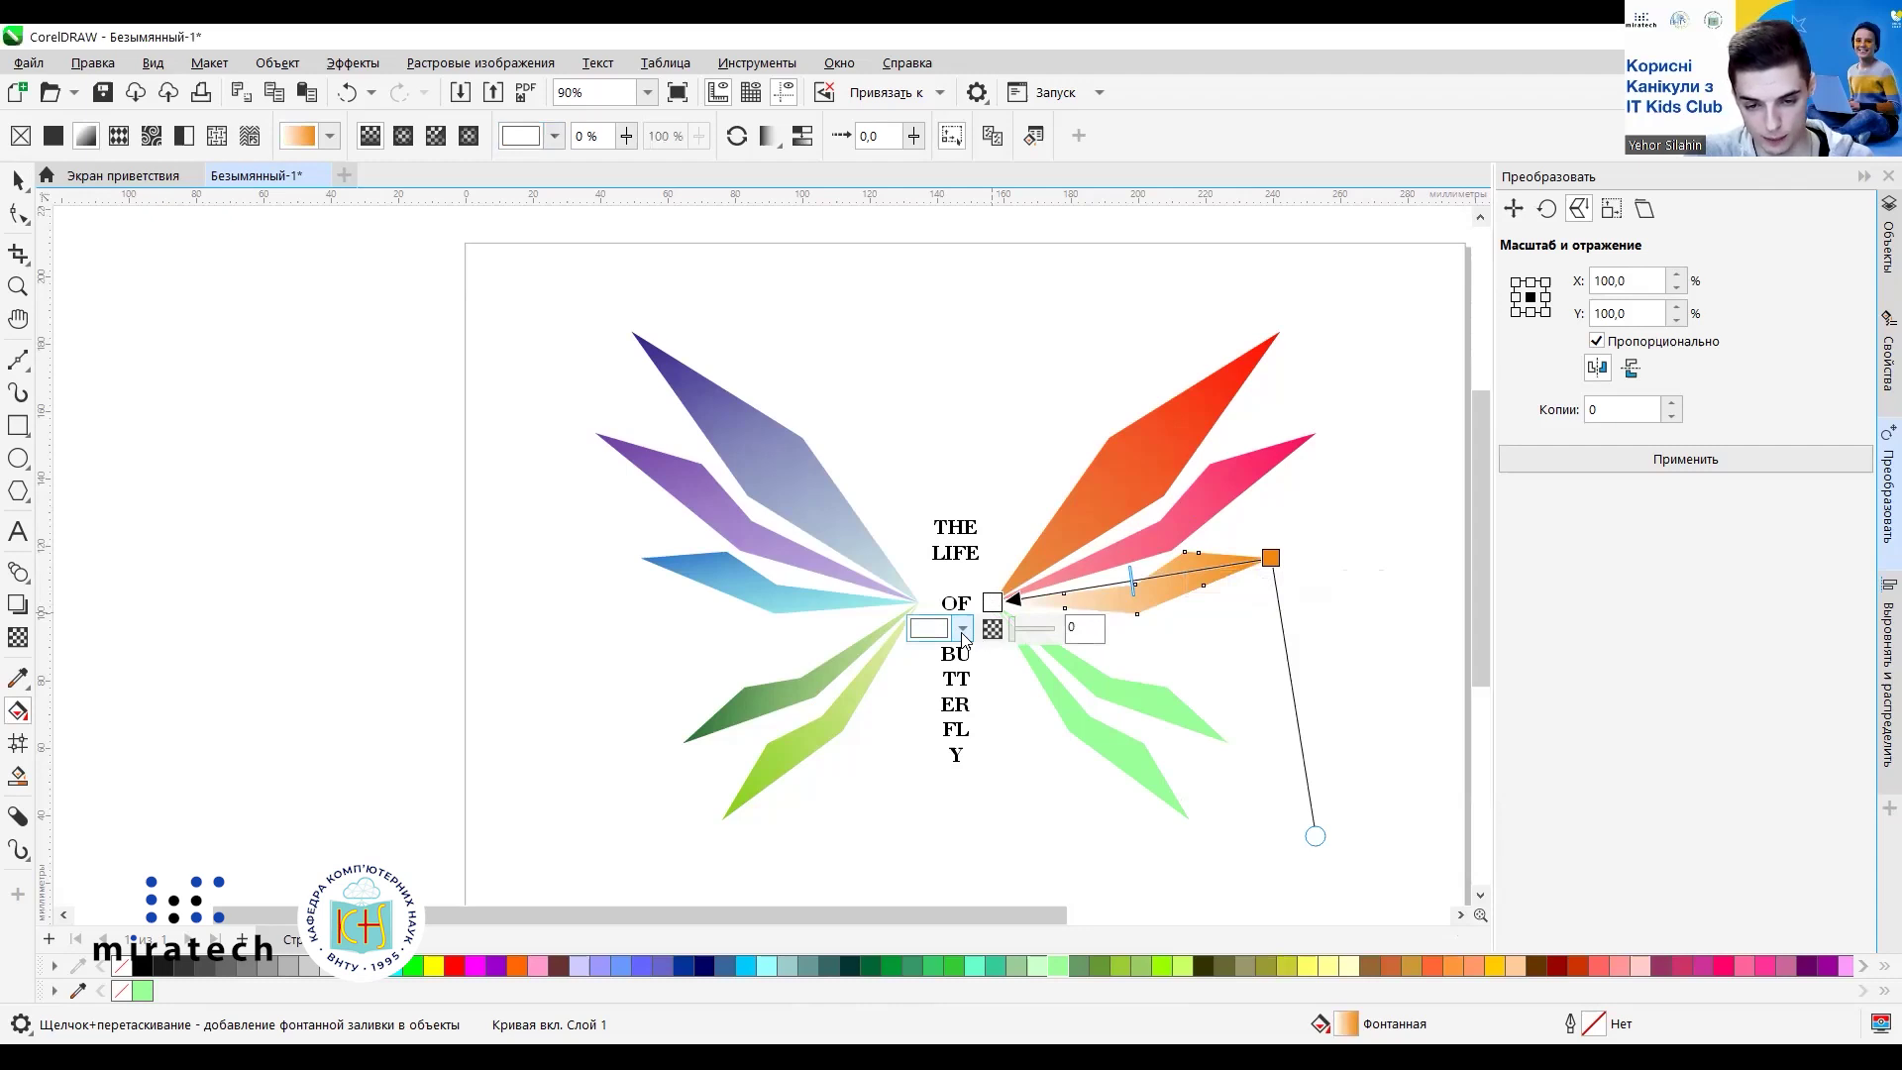
pyautogui.click(962, 630)
pyautogui.click(945, 926)
pyautogui.click(967, 741)
pyautogui.moveTo(959, 747)
pyautogui.mouseDown()
pyautogui.moveTo(998, 739)
pyautogui.moveTo(975, 739)
pyautogui.mouseUp()
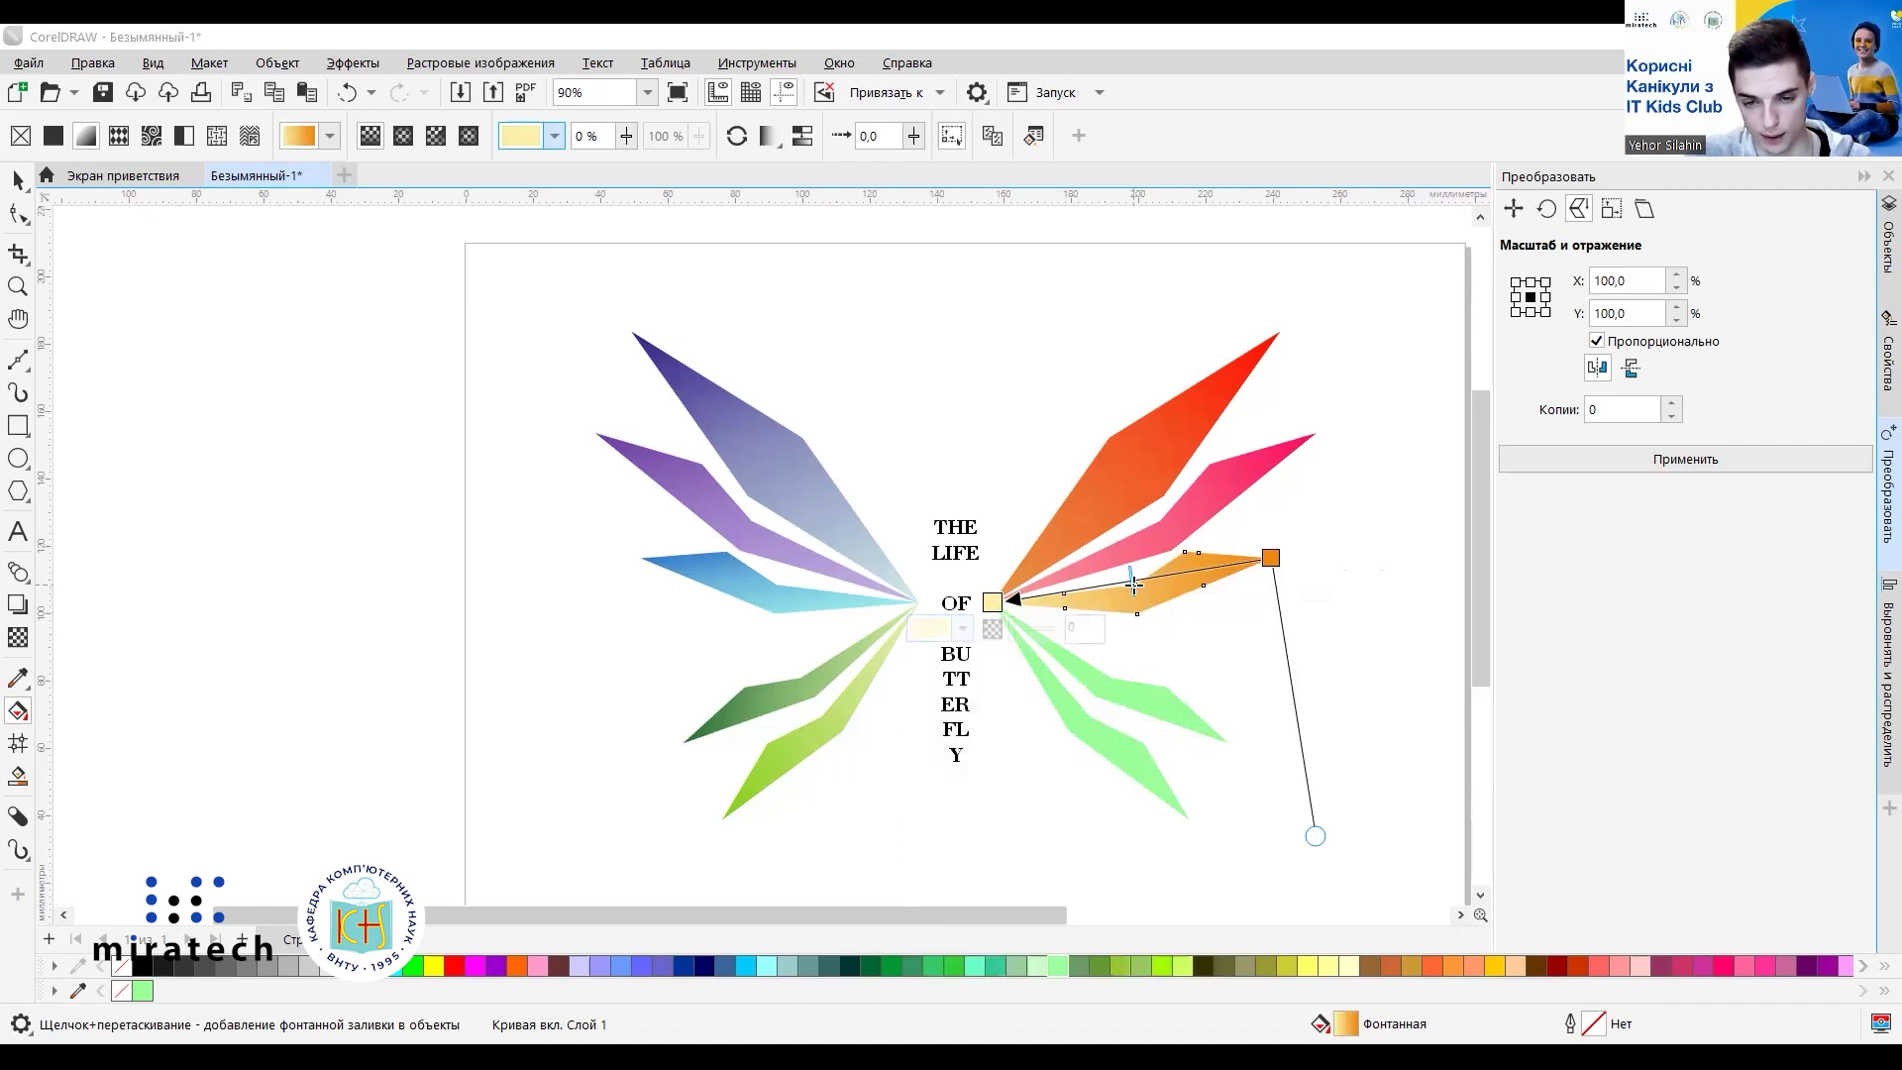
pyautogui.moveTo(1133, 581); pyautogui.dragTo(1158, 584)
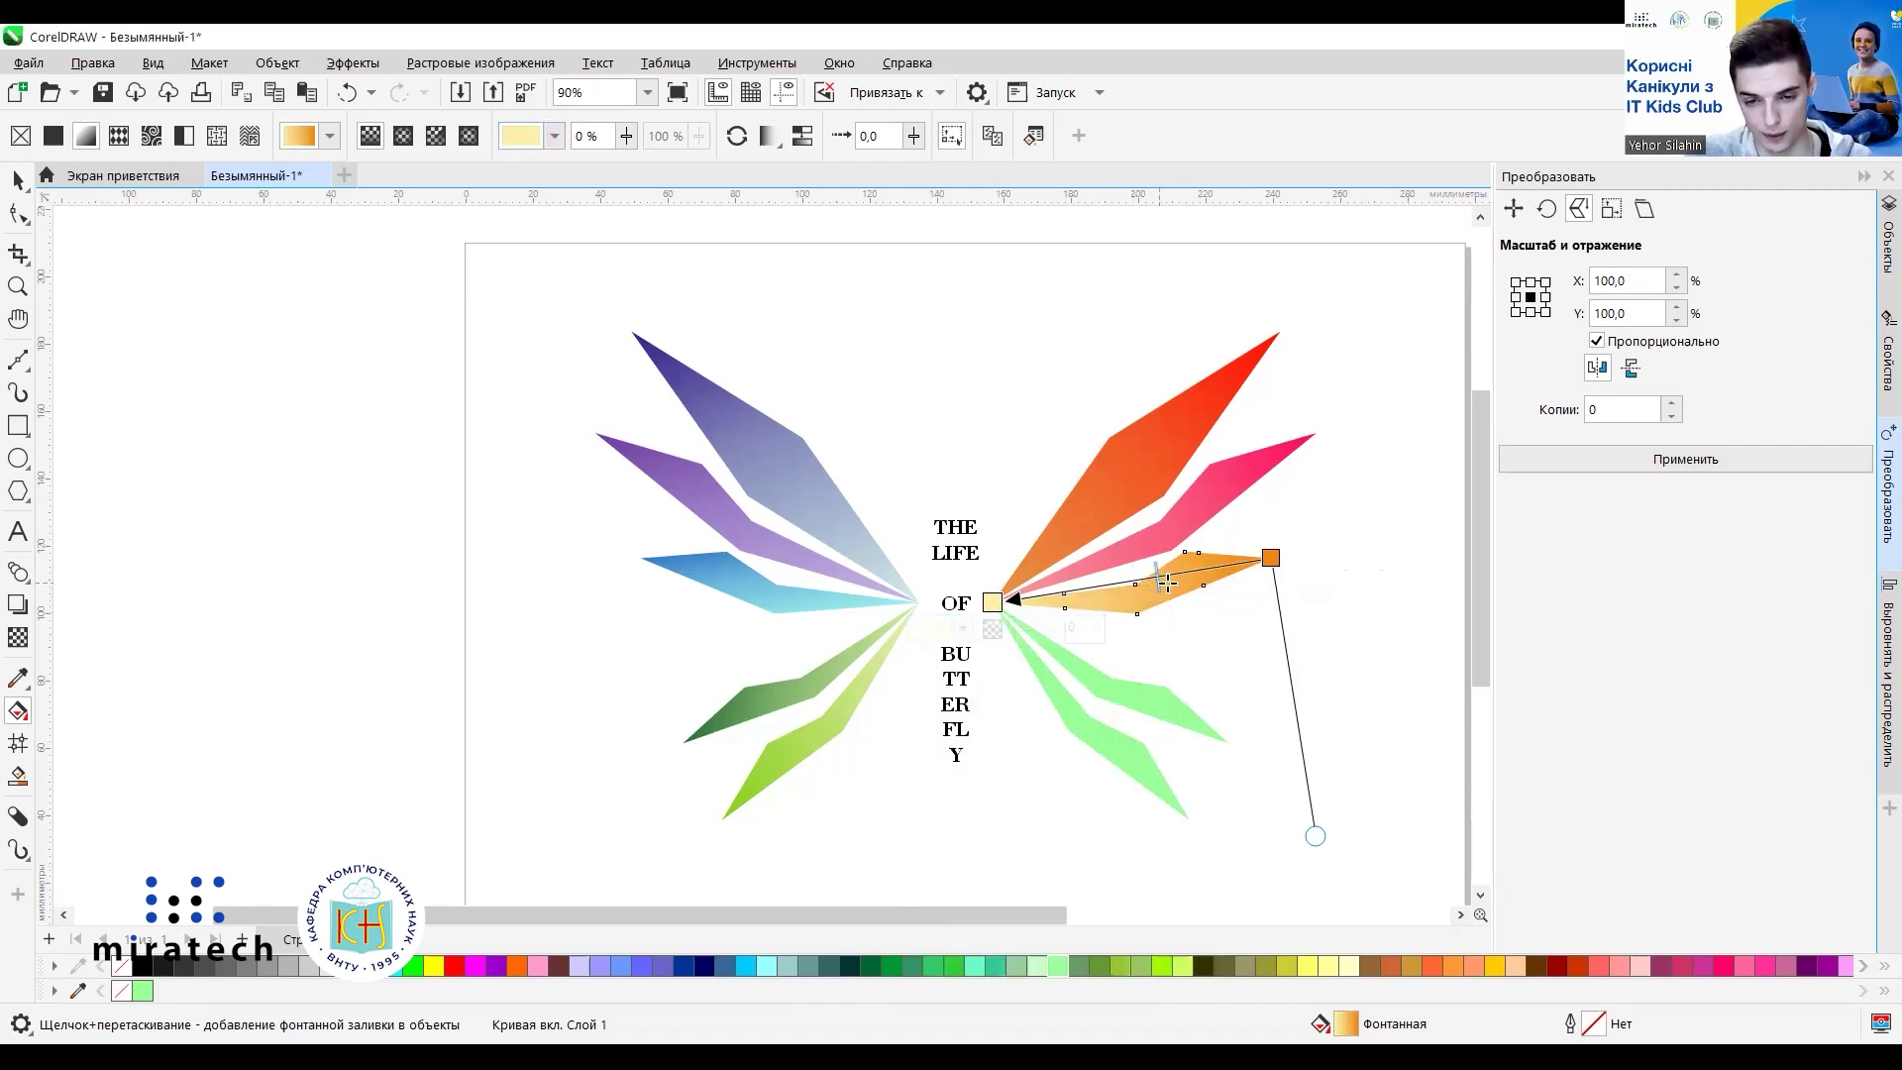
# Deselect the third feather and apply a linear gradient to the right wing's fourth feather, running from its outer tip to its inner tip.
pyautogui.click(1392, 649)
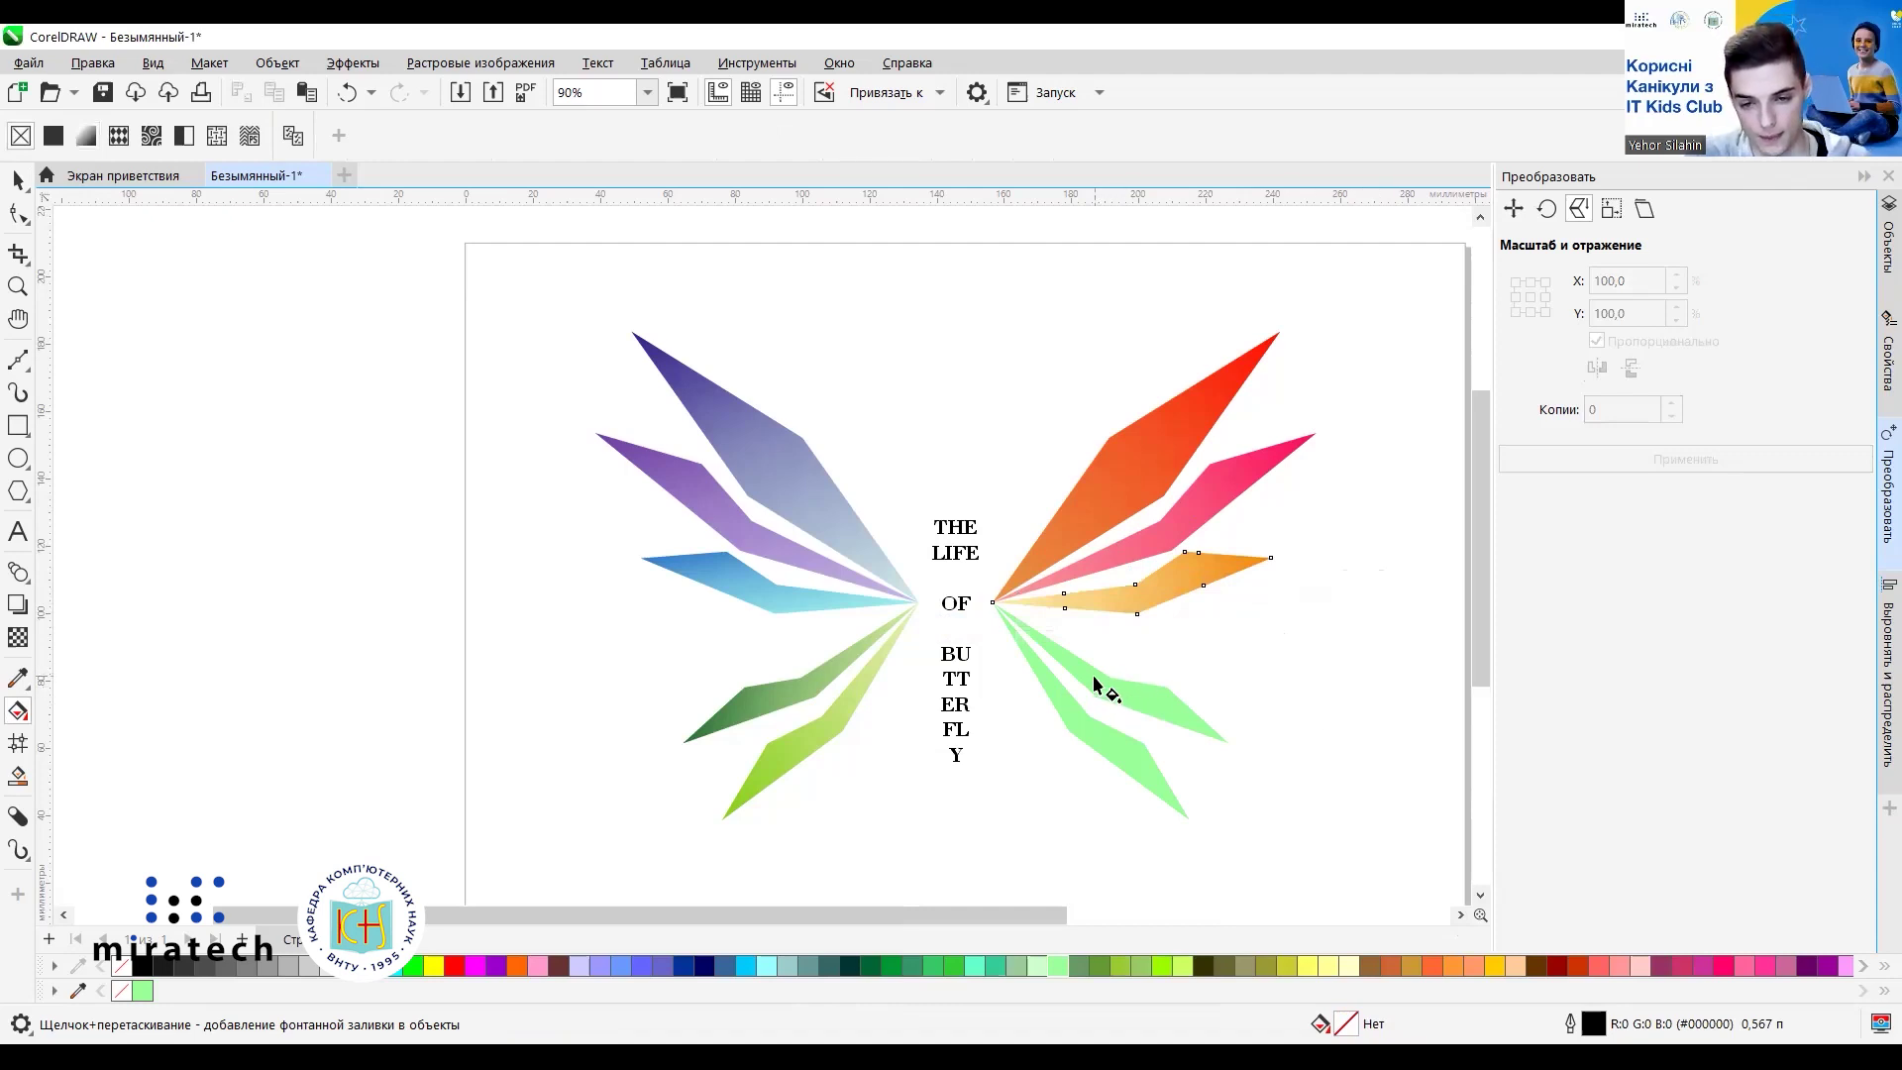
pyautogui.click(1068, 661)
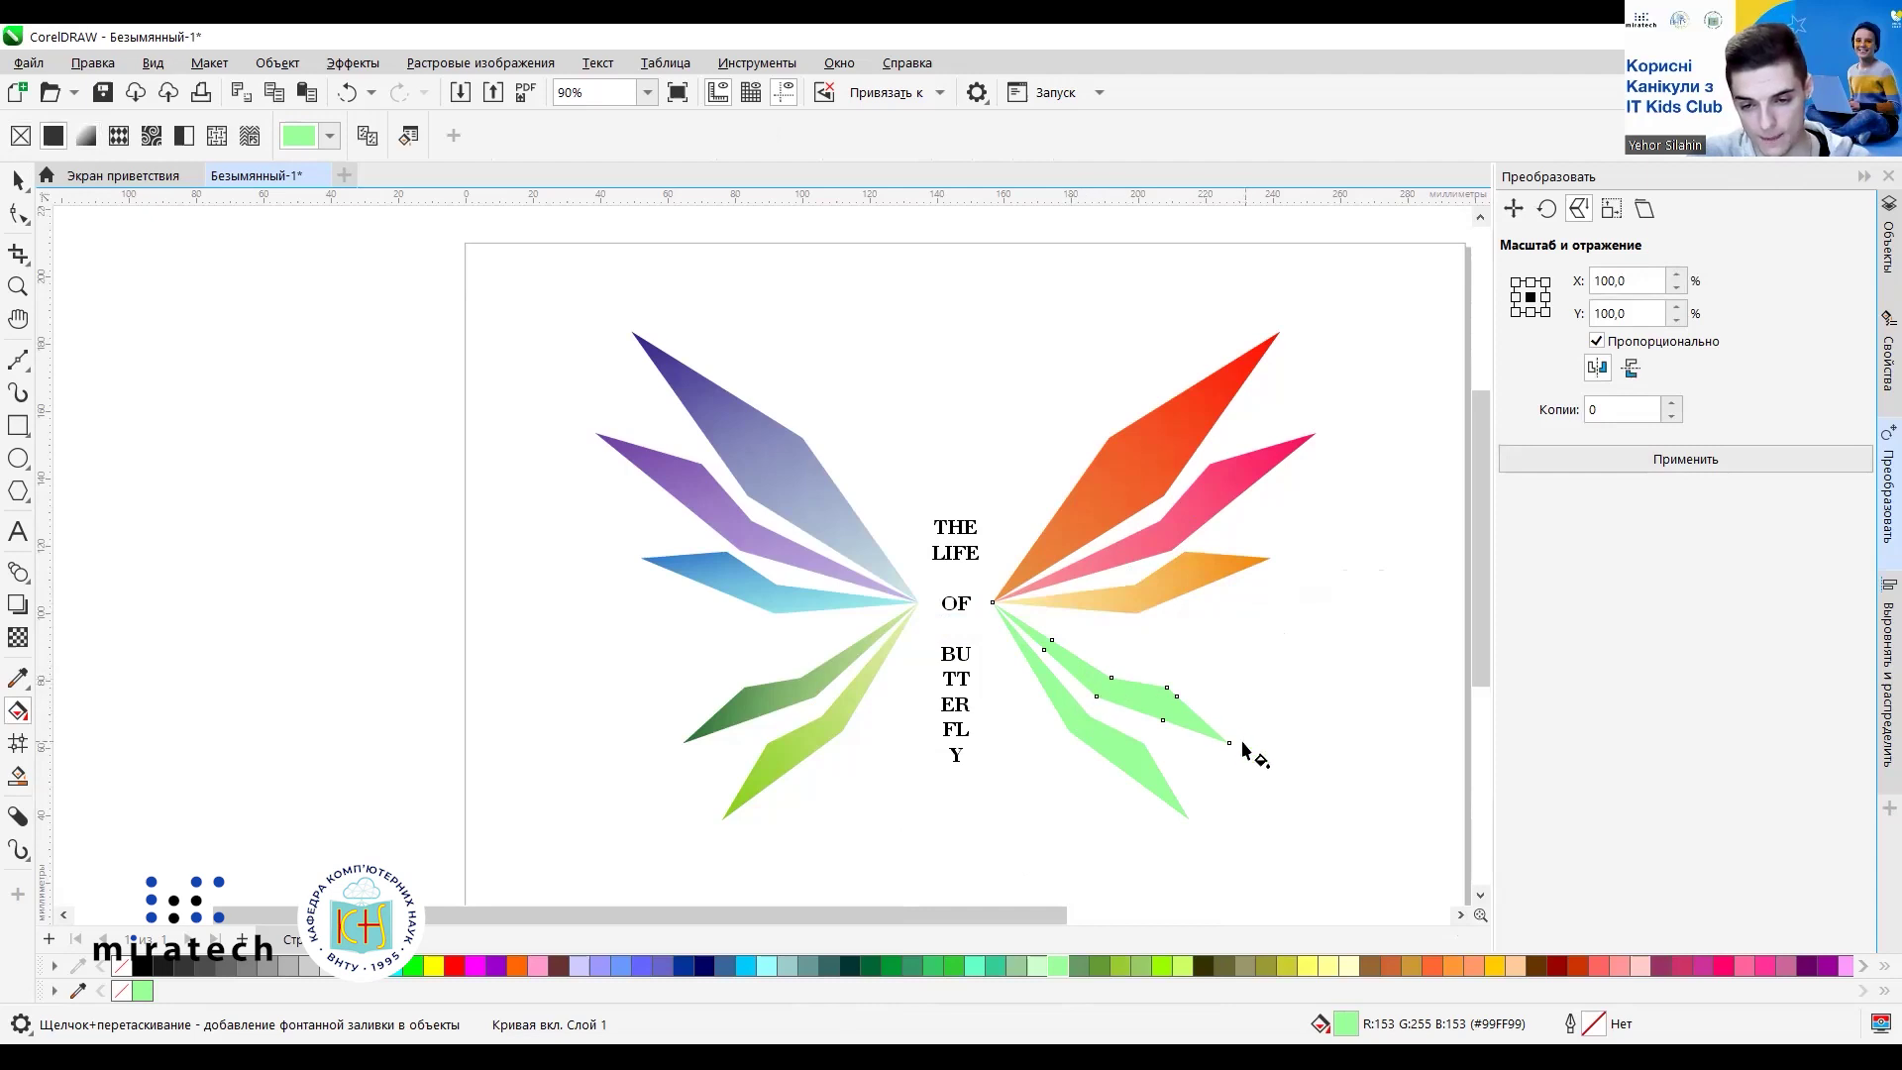
pyautogui.moveTo(1229, 744); pyautogui.dragTo(993, 603)
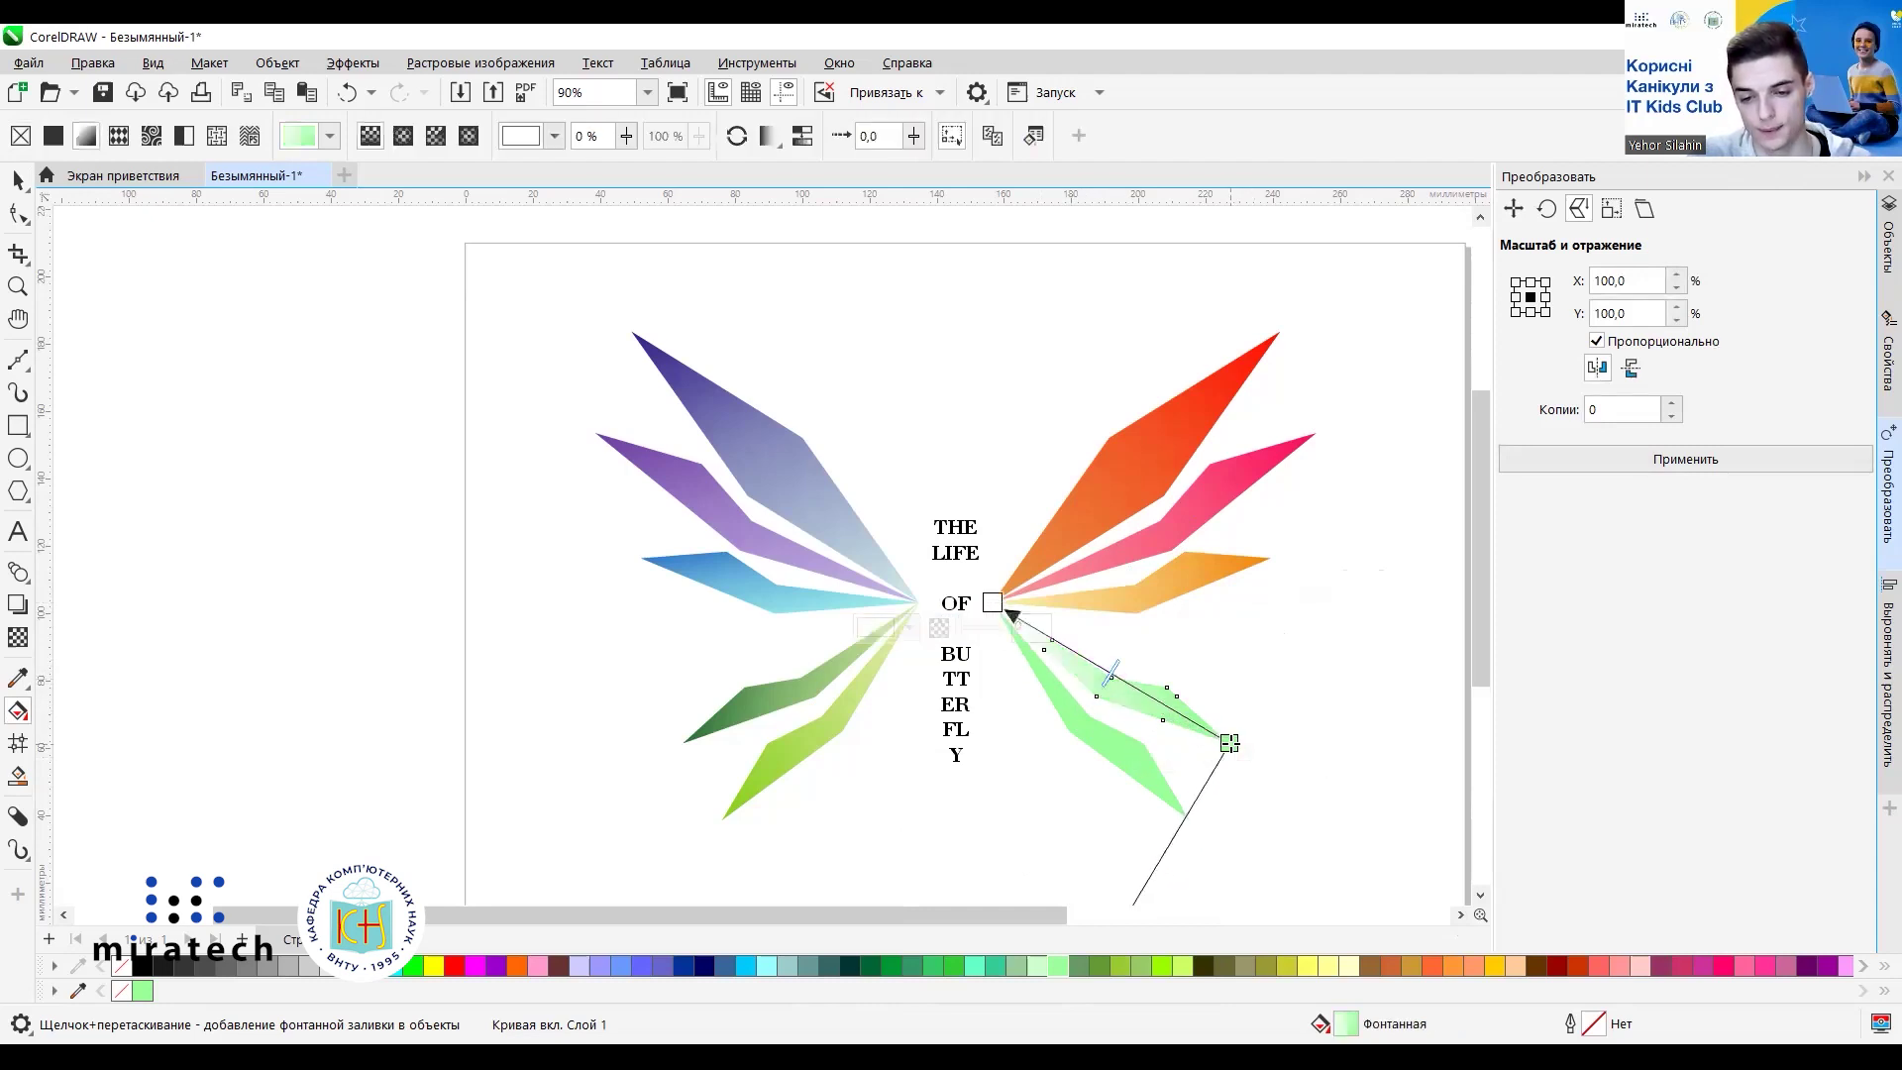
# Set the fourth feather's outer gradient colour to the light orange swatch of the default RGB palette.
pyautogui.click(1229, 743)
pyautogui.click(1148, 771)
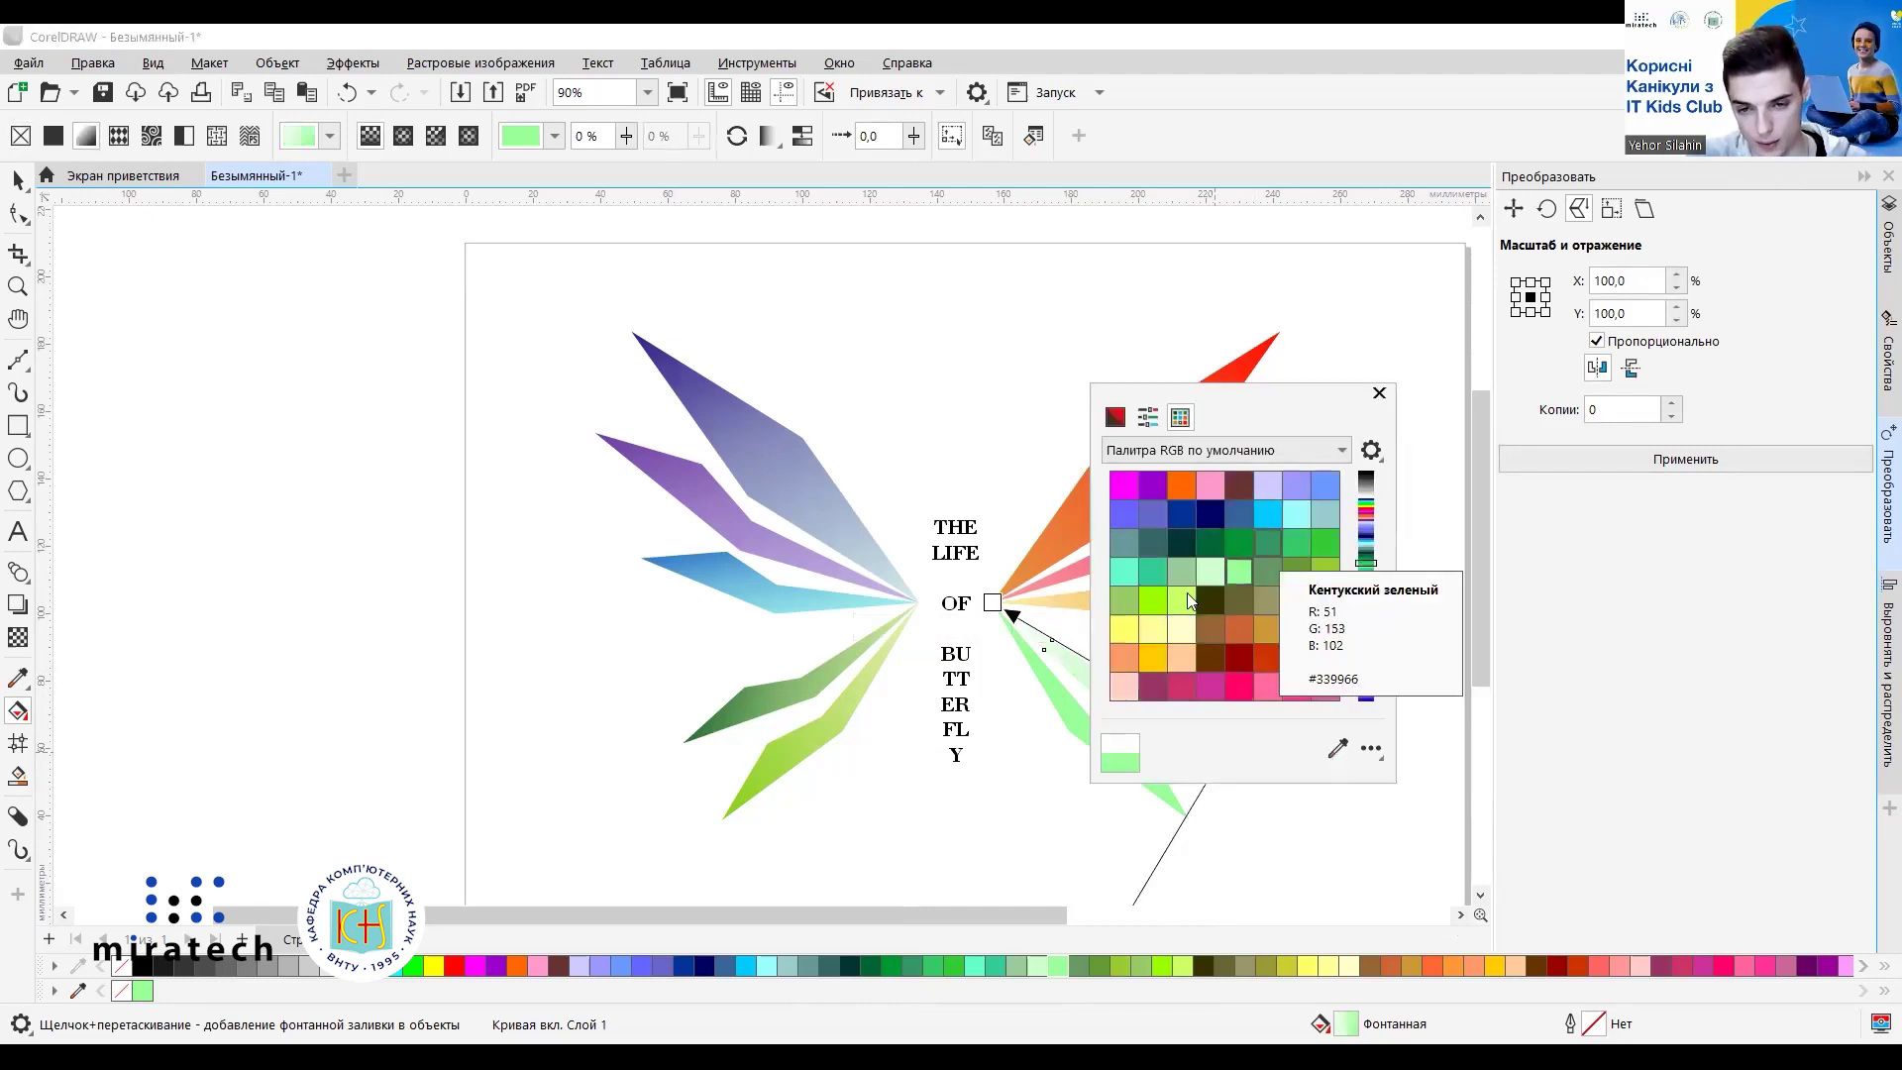
pyautogui.scroll(-3, 1197, 609)
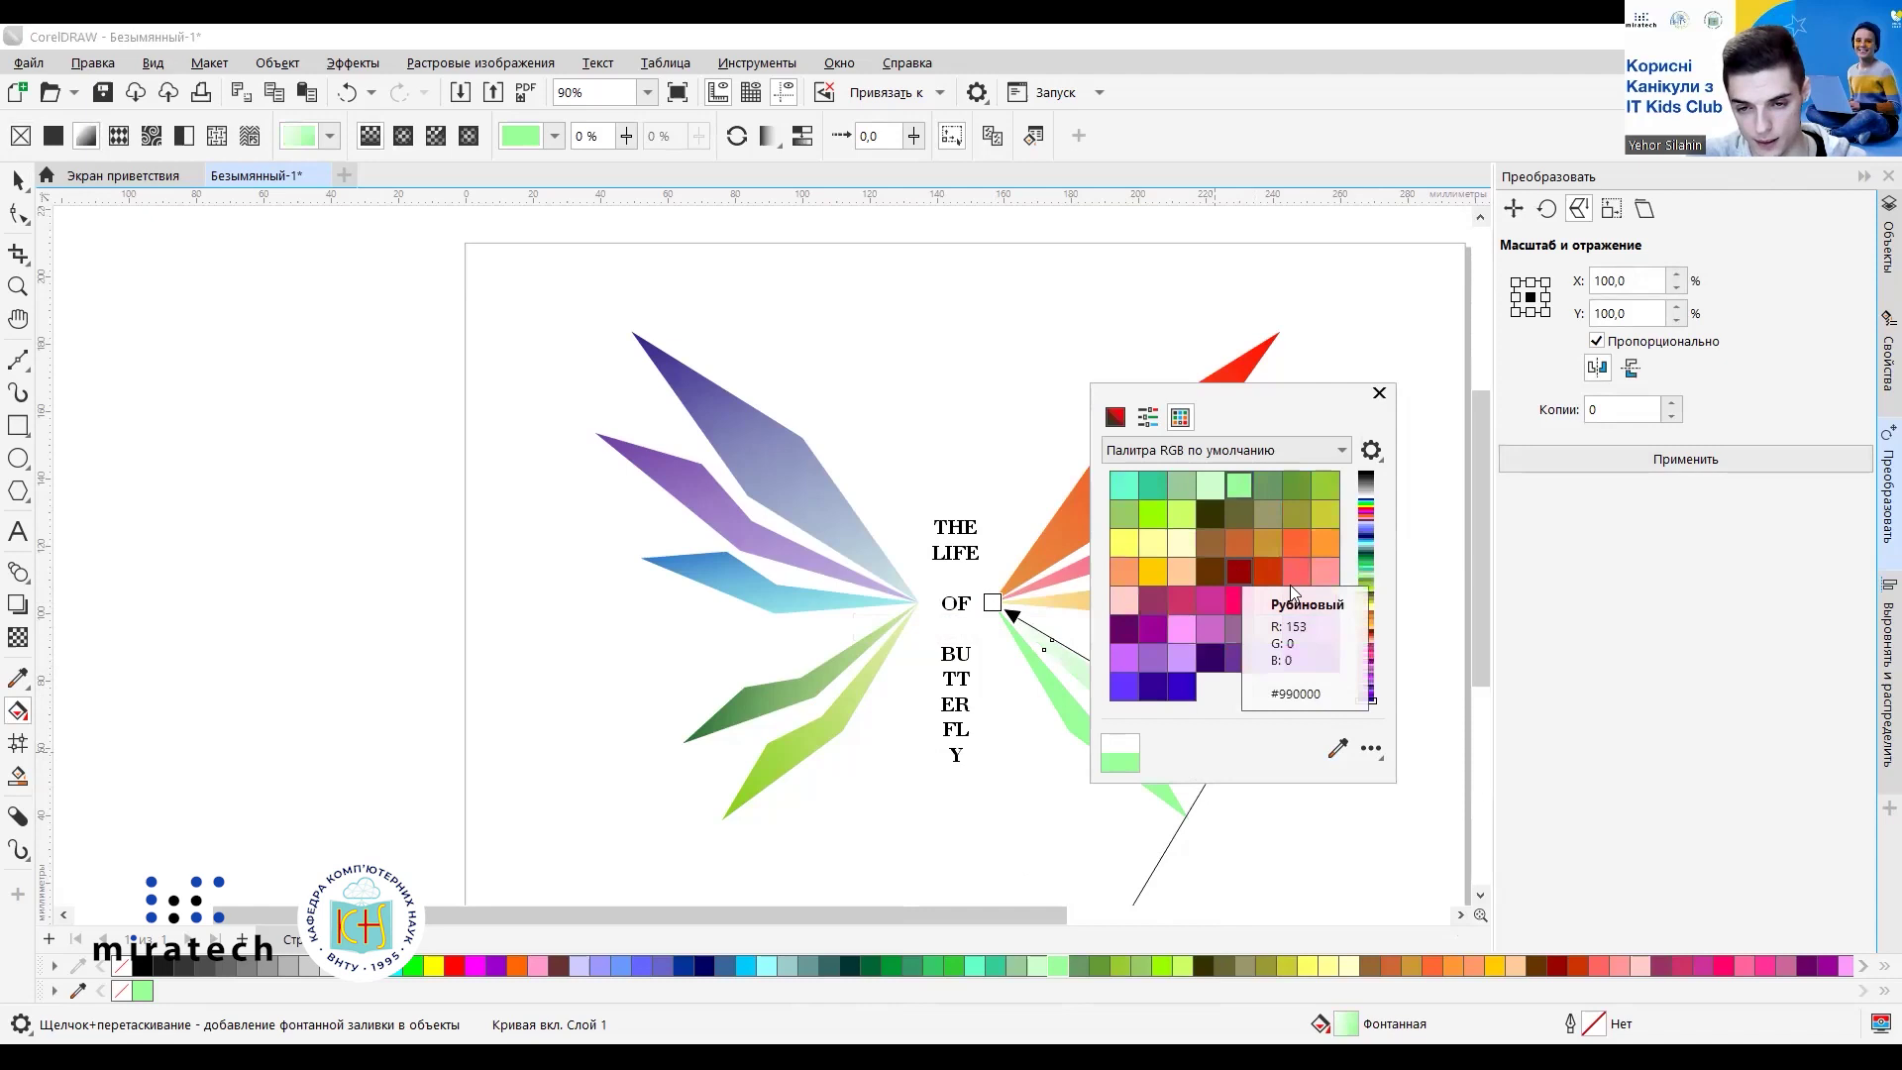
pyautogui.scroll(3, 1293, 625)
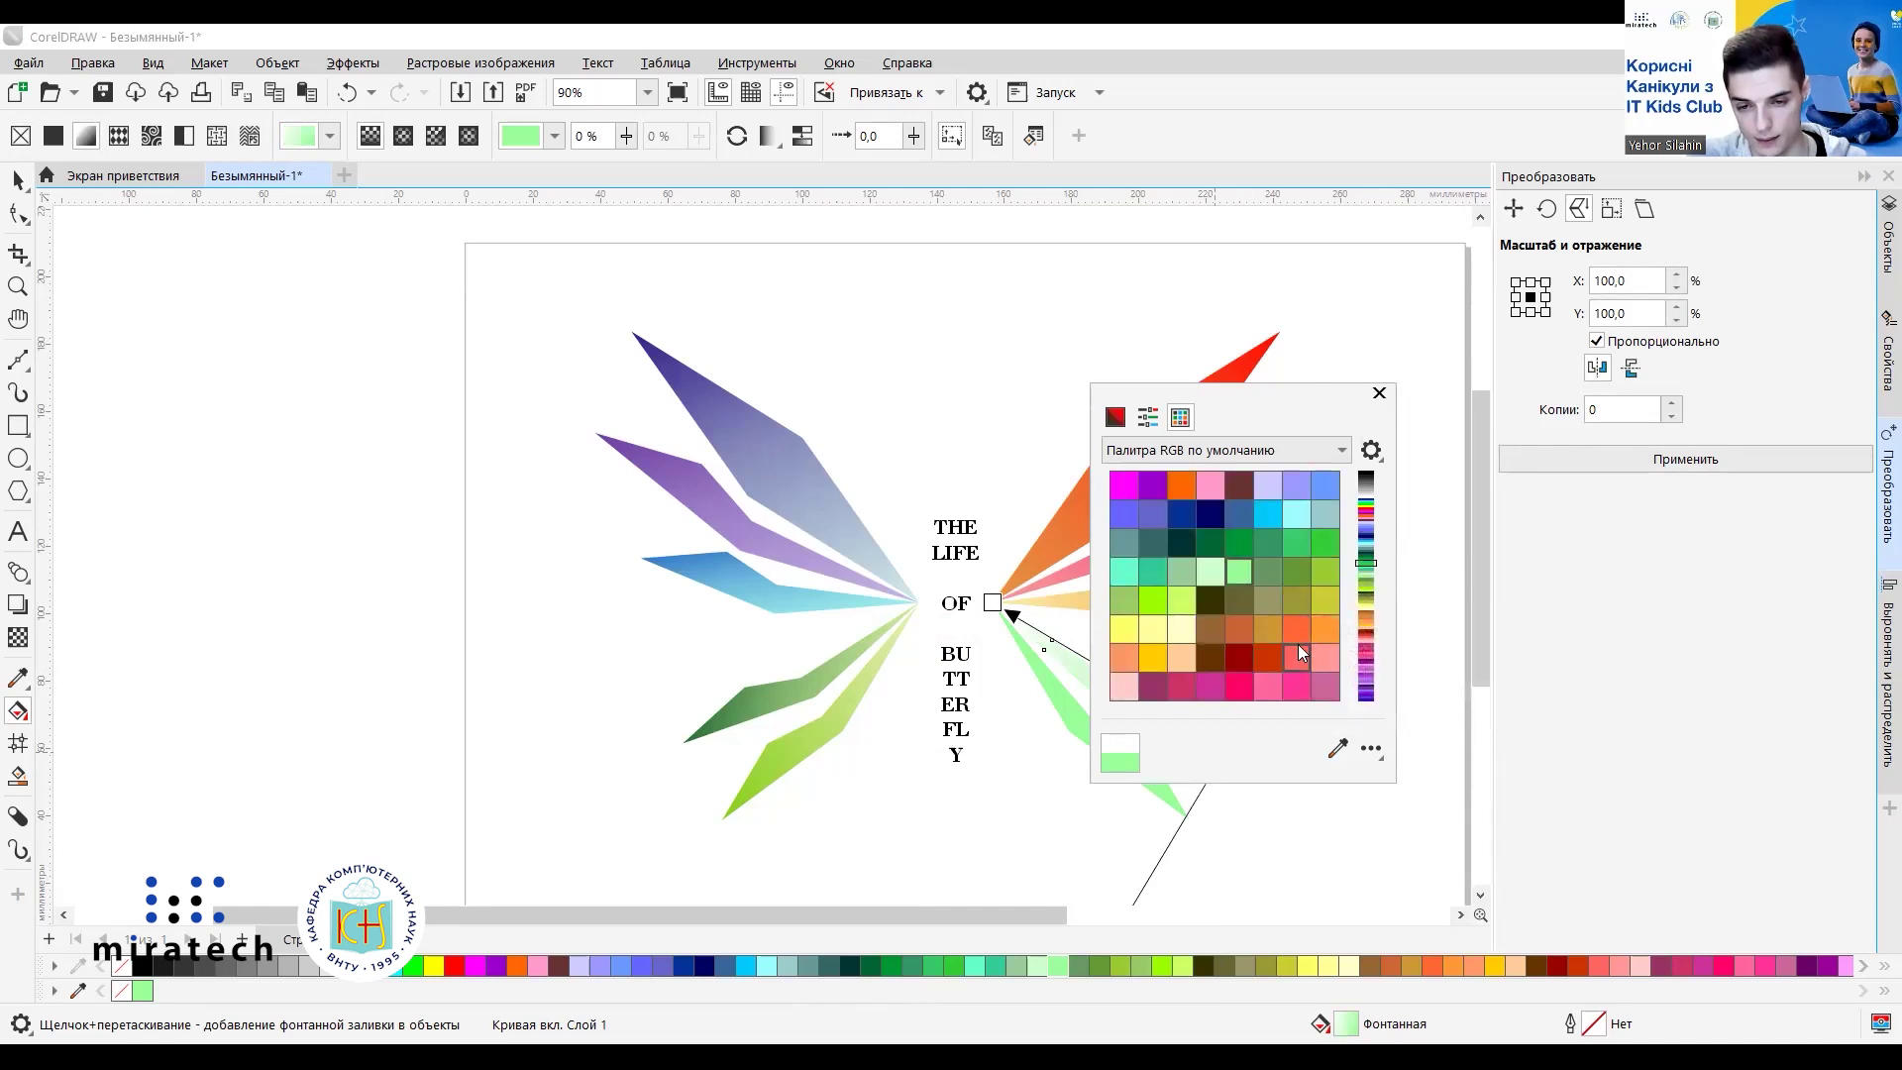
pyautogui.scroll(2, 1297, 636)
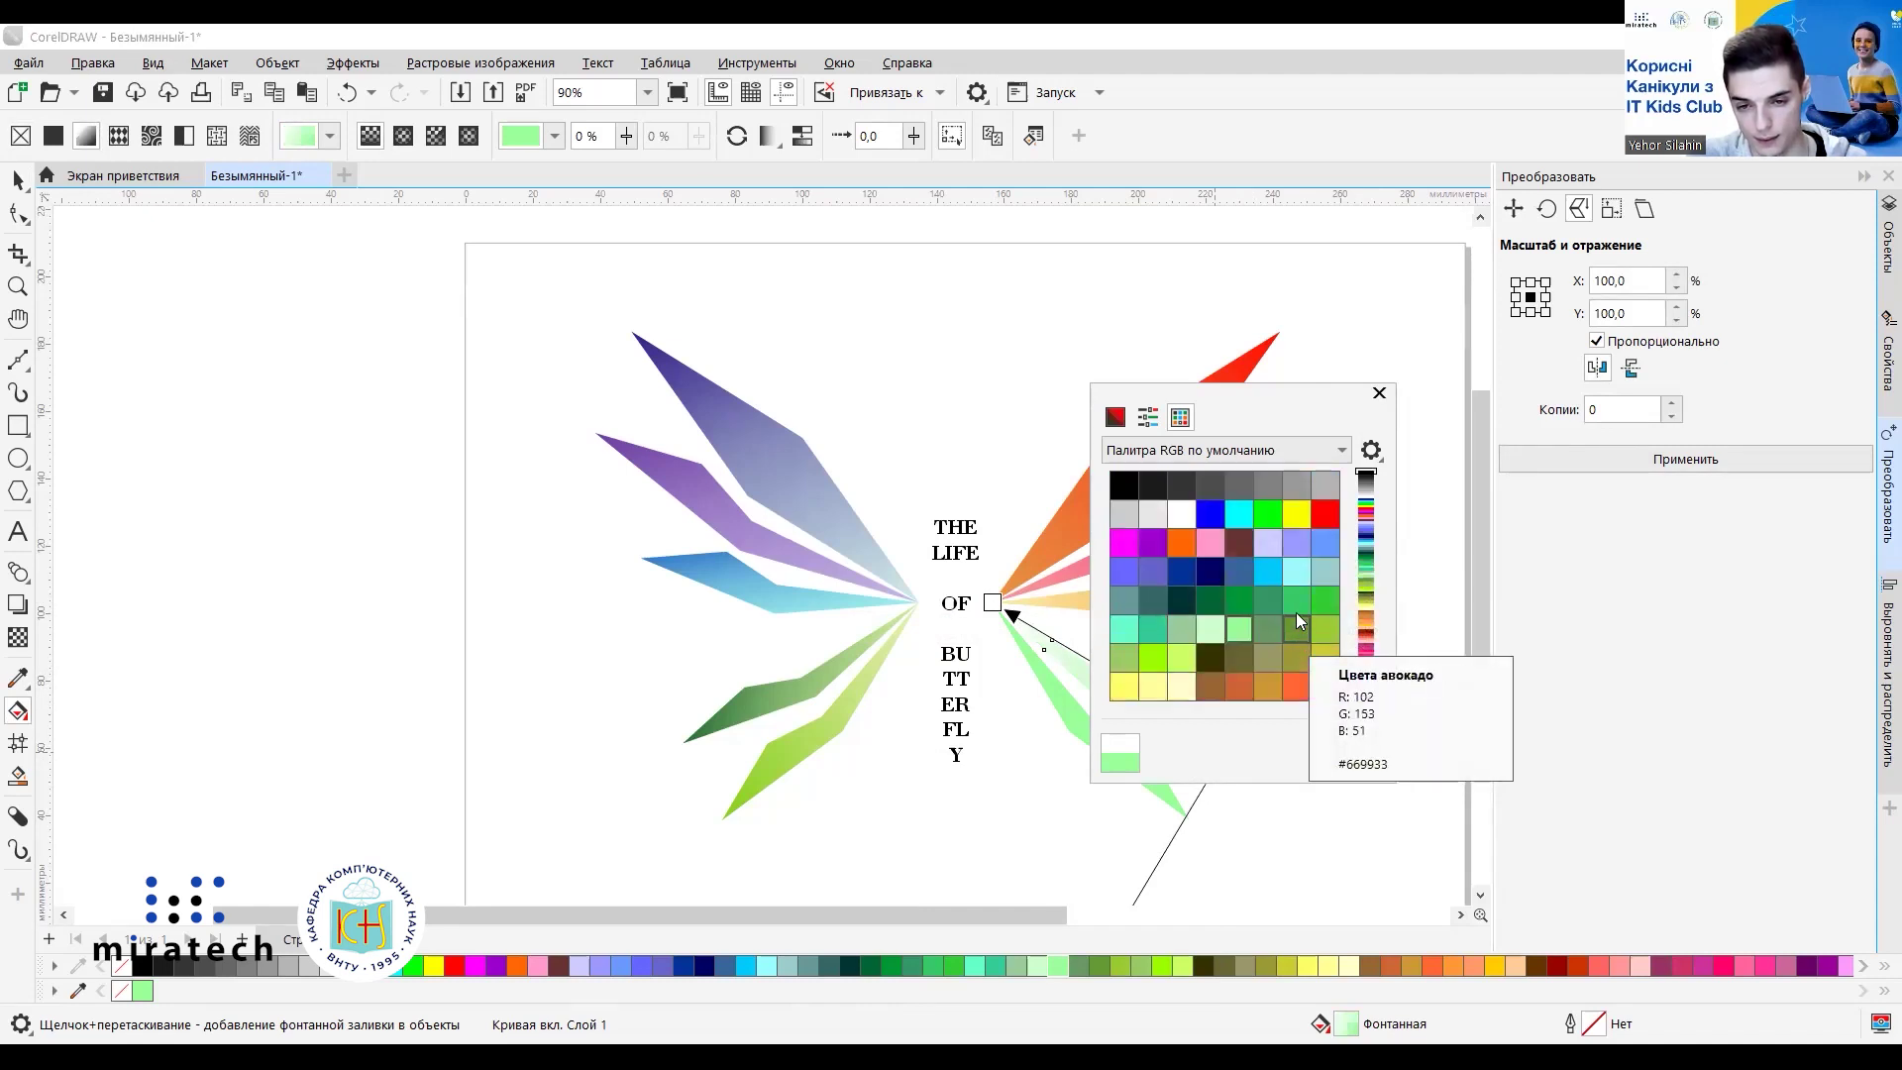
pyautogui.scroll(-5, 1284, 612)
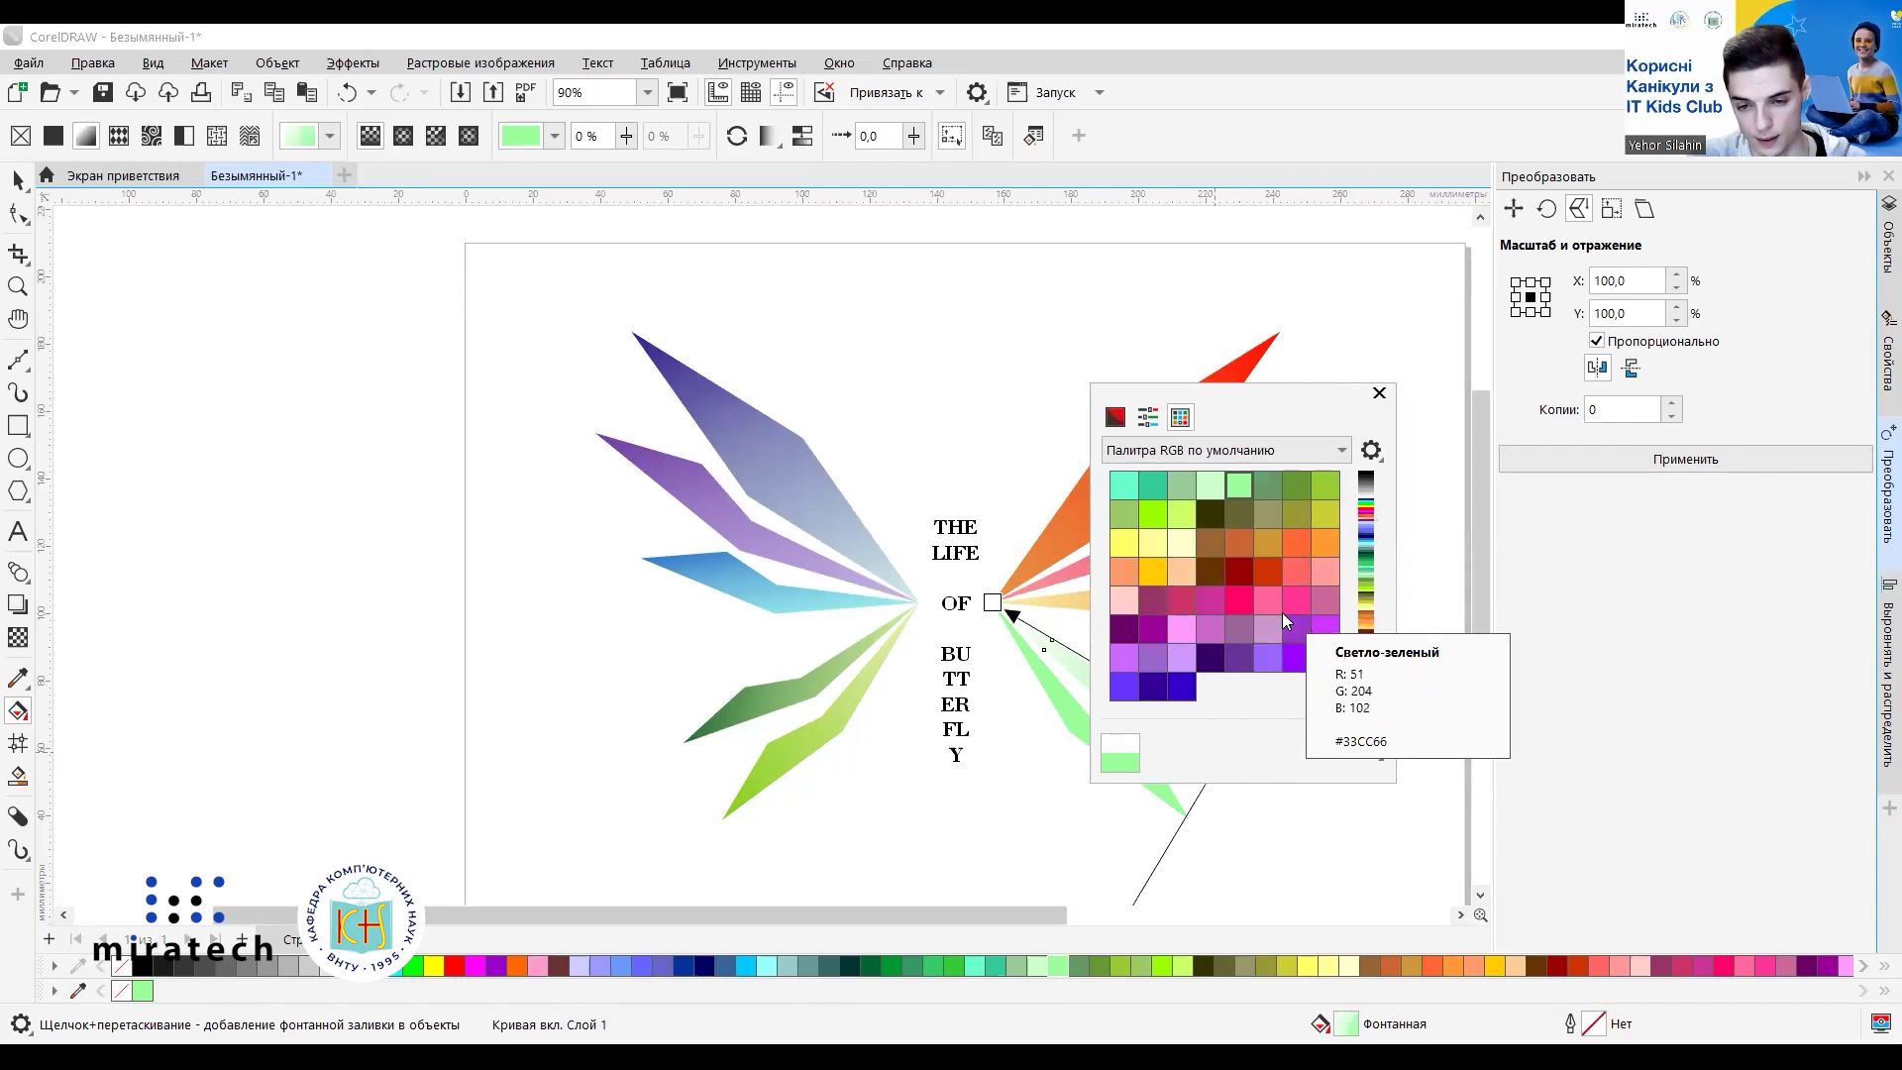
pyautogui.click(1326, 543)
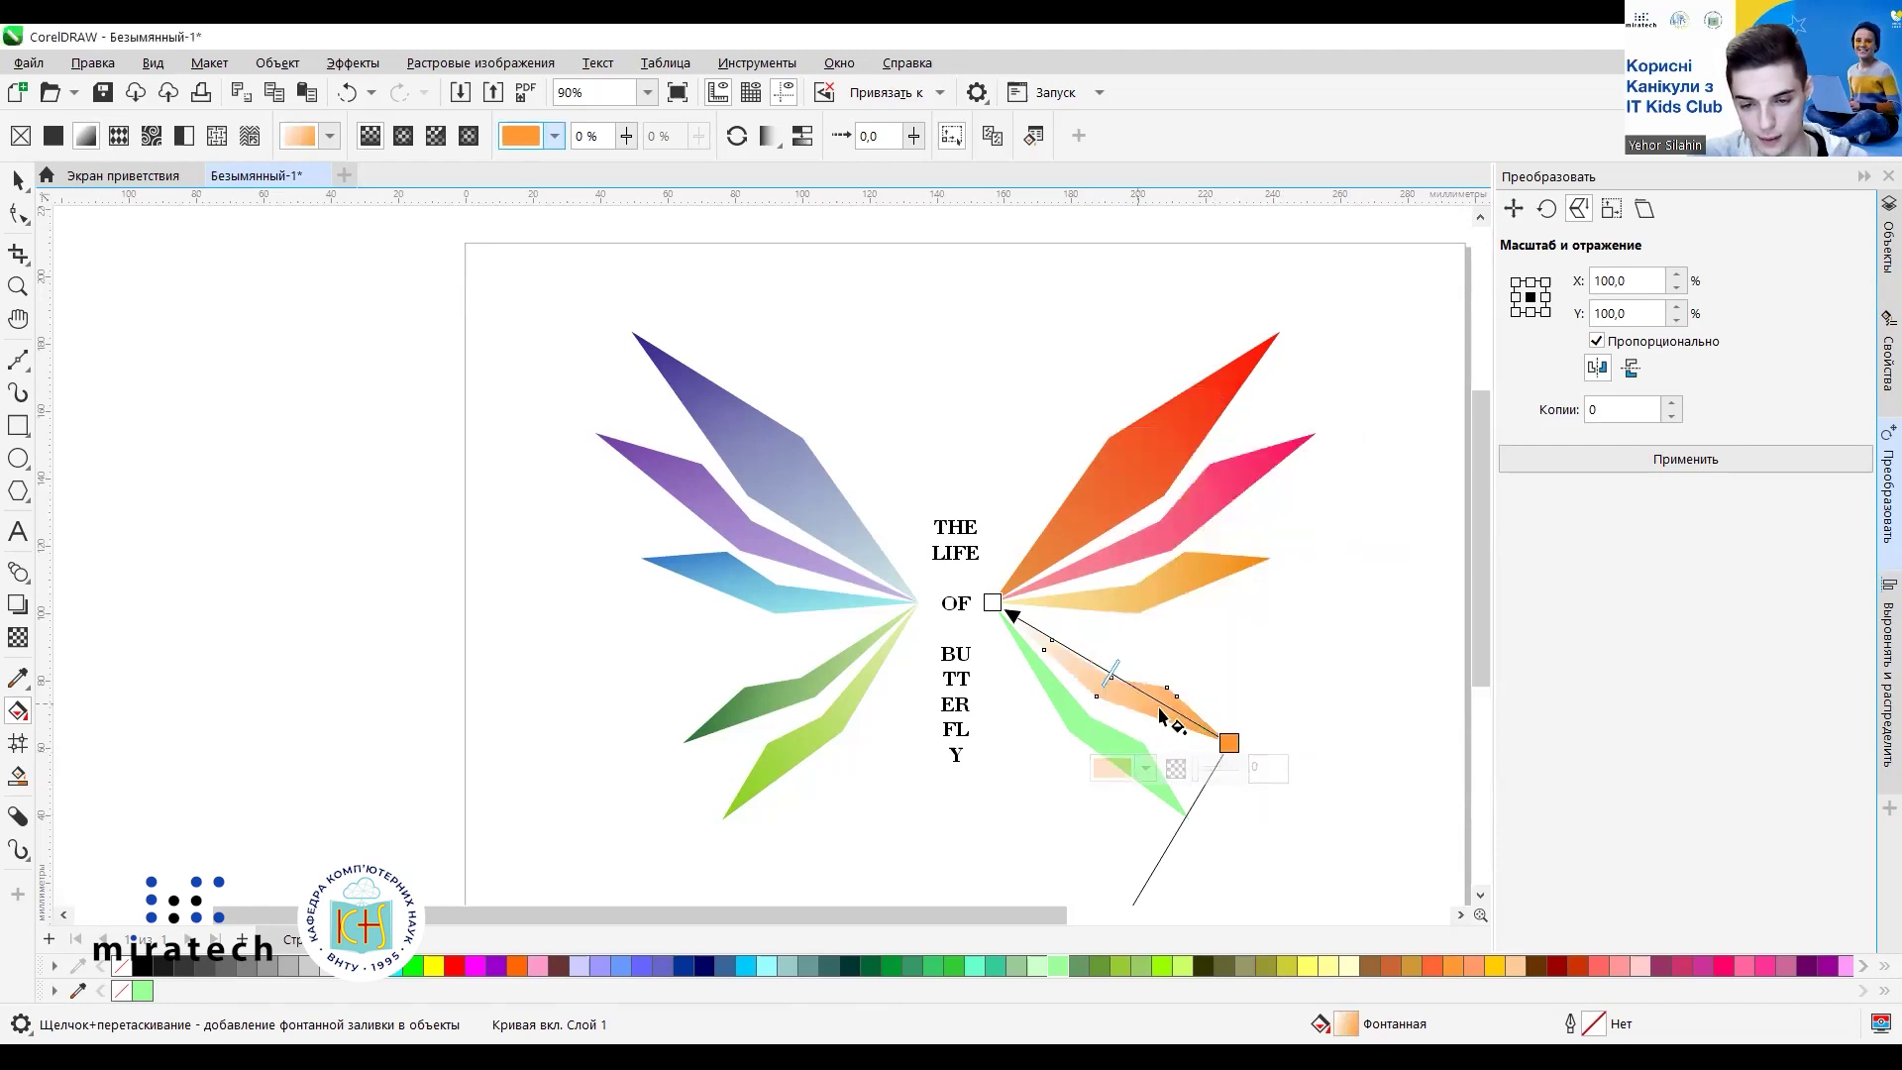
# Set the outer gradient colour of the right wing's fourth feather to bright yellow #E5FA00.
pyautogui.click(1146, 769)
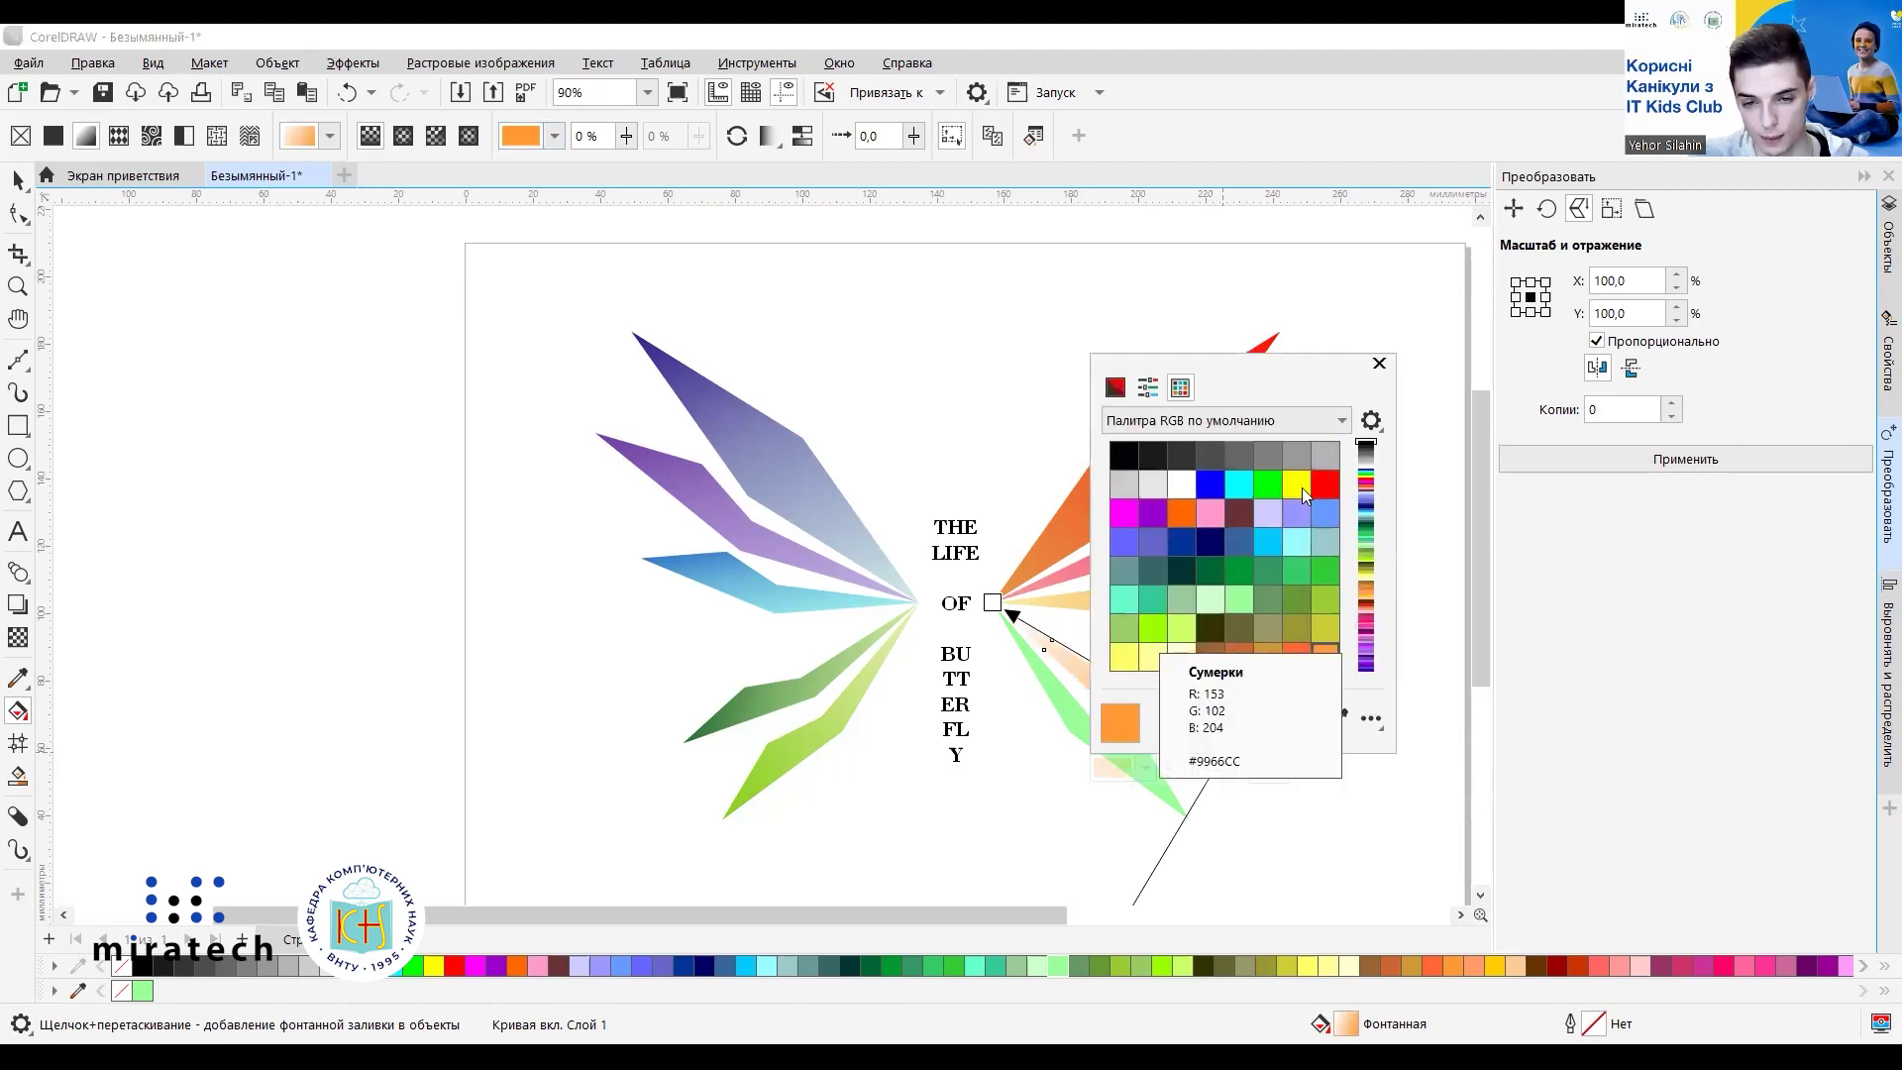
pyautogui.click(1116, 388)
pyautogui.click(1130, 632)
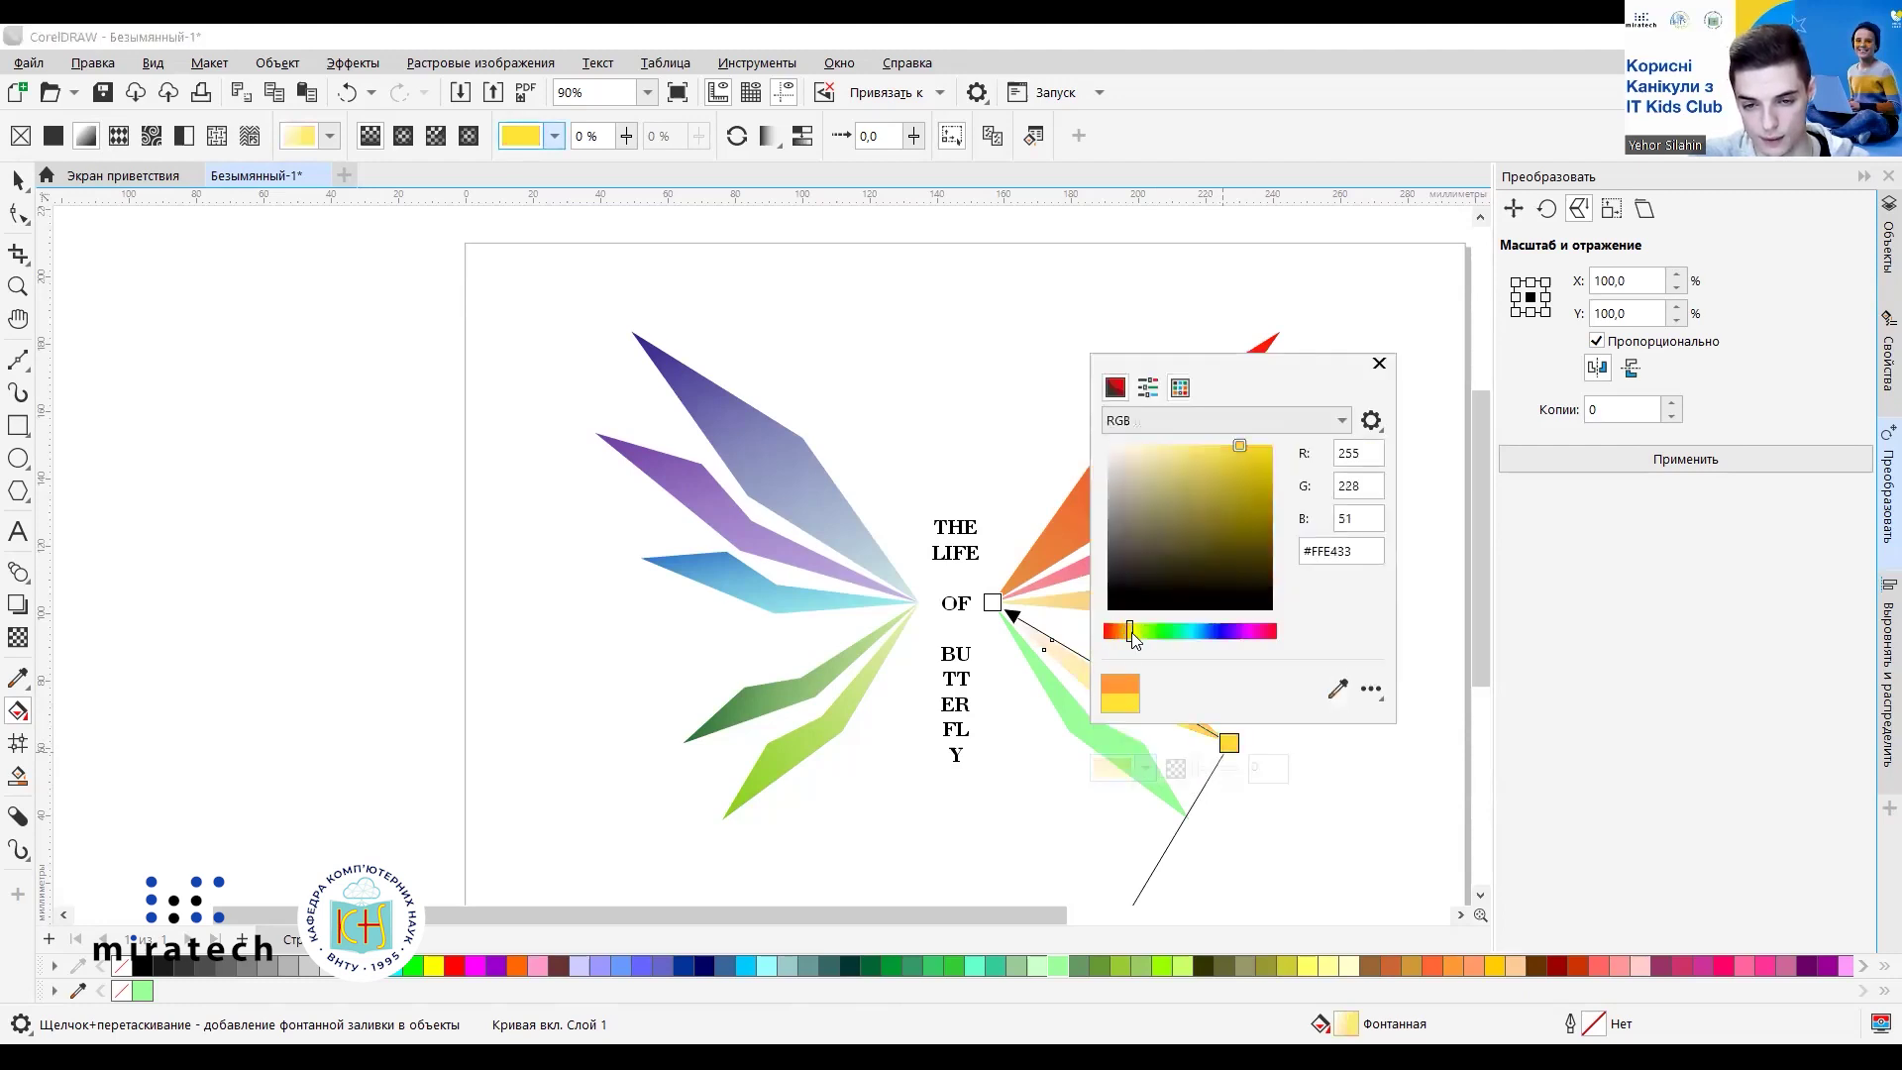
pyautogui.moveTo(1132, 634); pyautogui.dragTo(1136, 633)
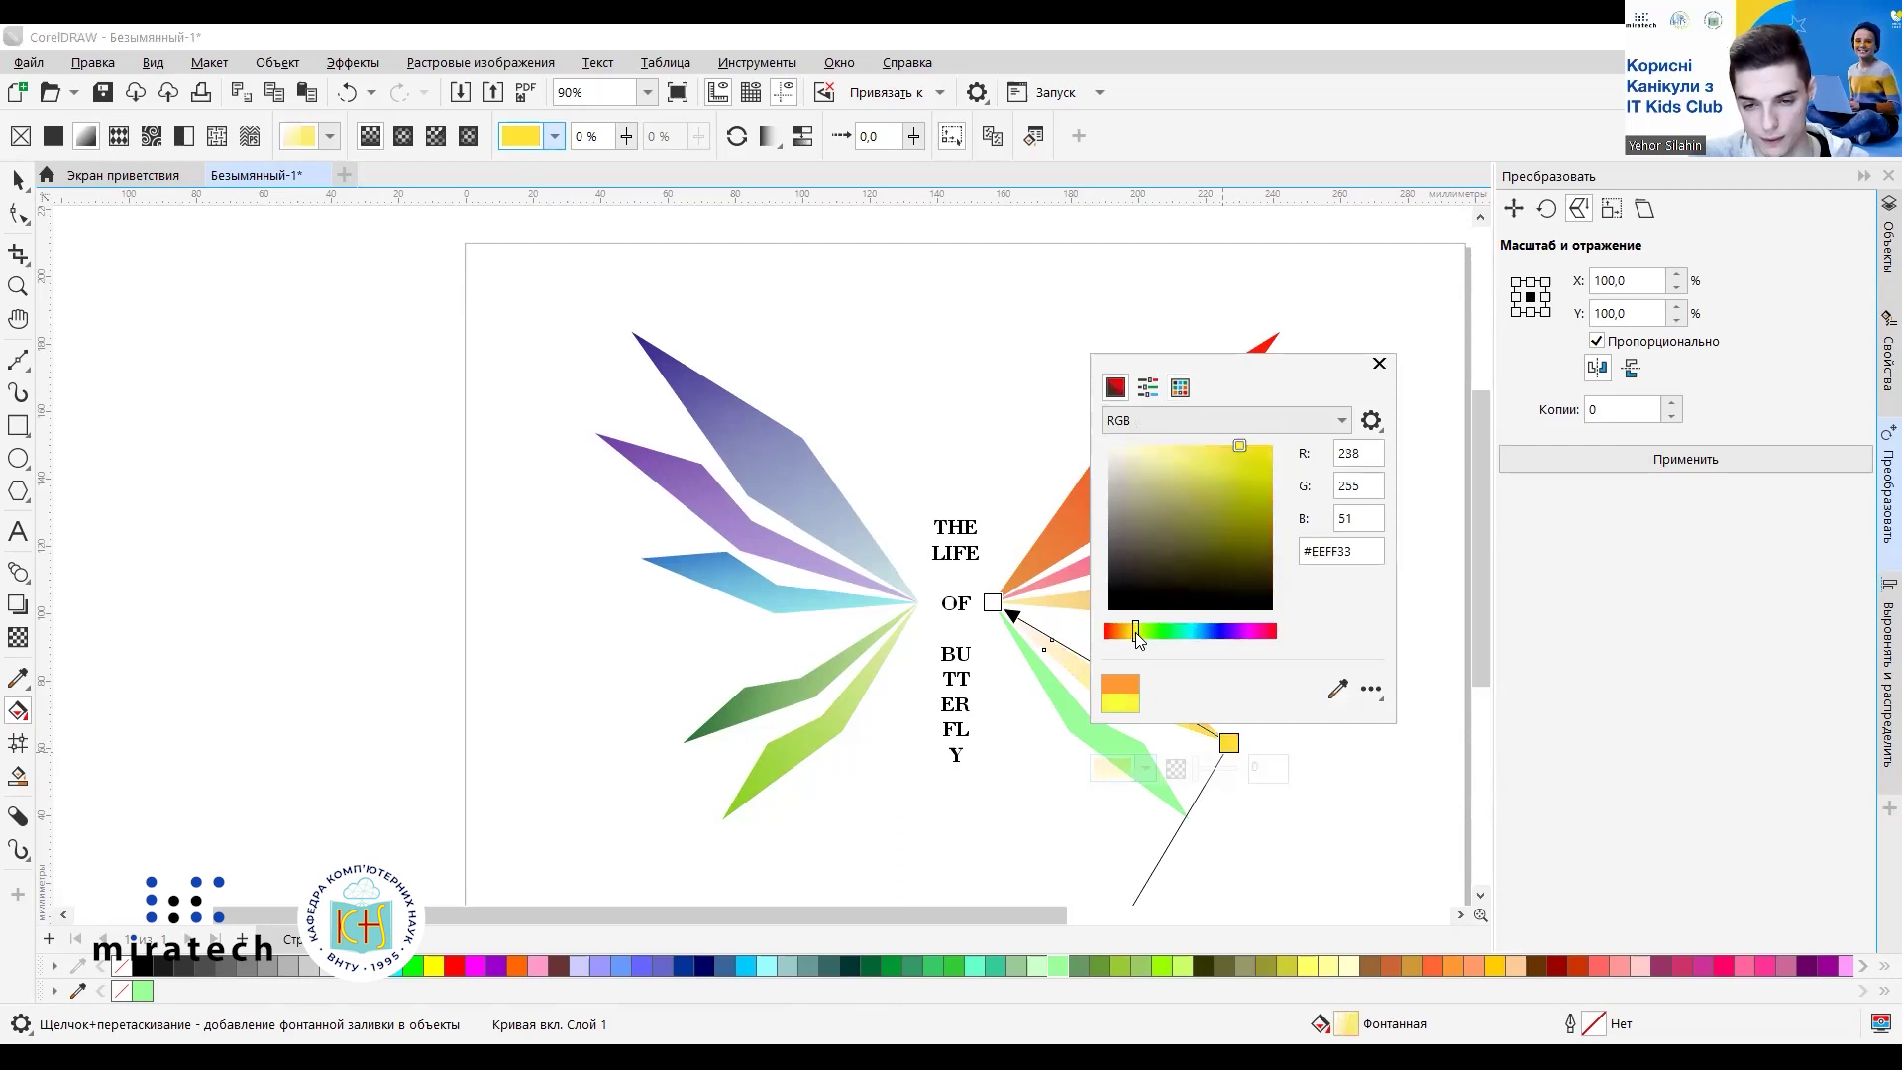
pyautogui.moveTo(1240, 442); pyautogui.dragTo(1273, 448)
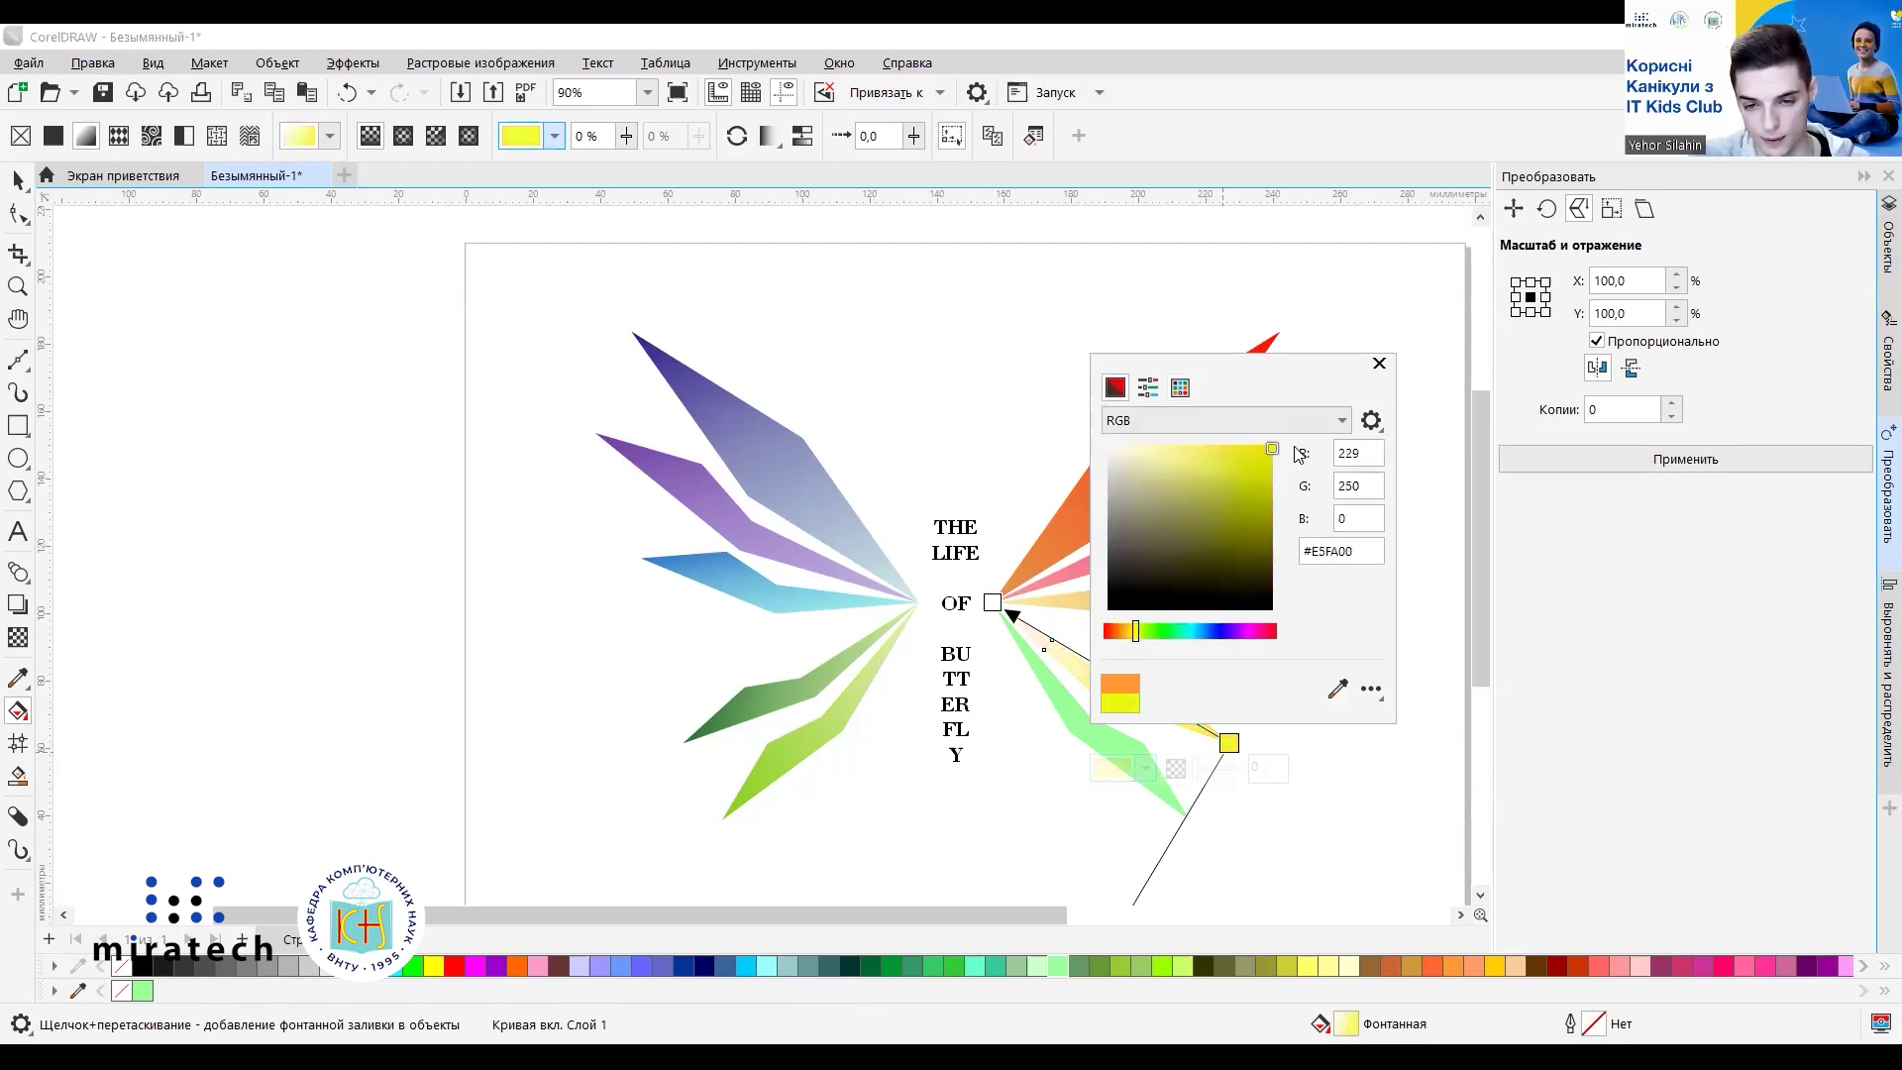
pyautogui.click(1357, 820)
# Set the fourth feather's inner gradient colour to pale warm yellow and shift the gradient midpoint slightly toward the outer tip.
pyautogui.click(993, 603)
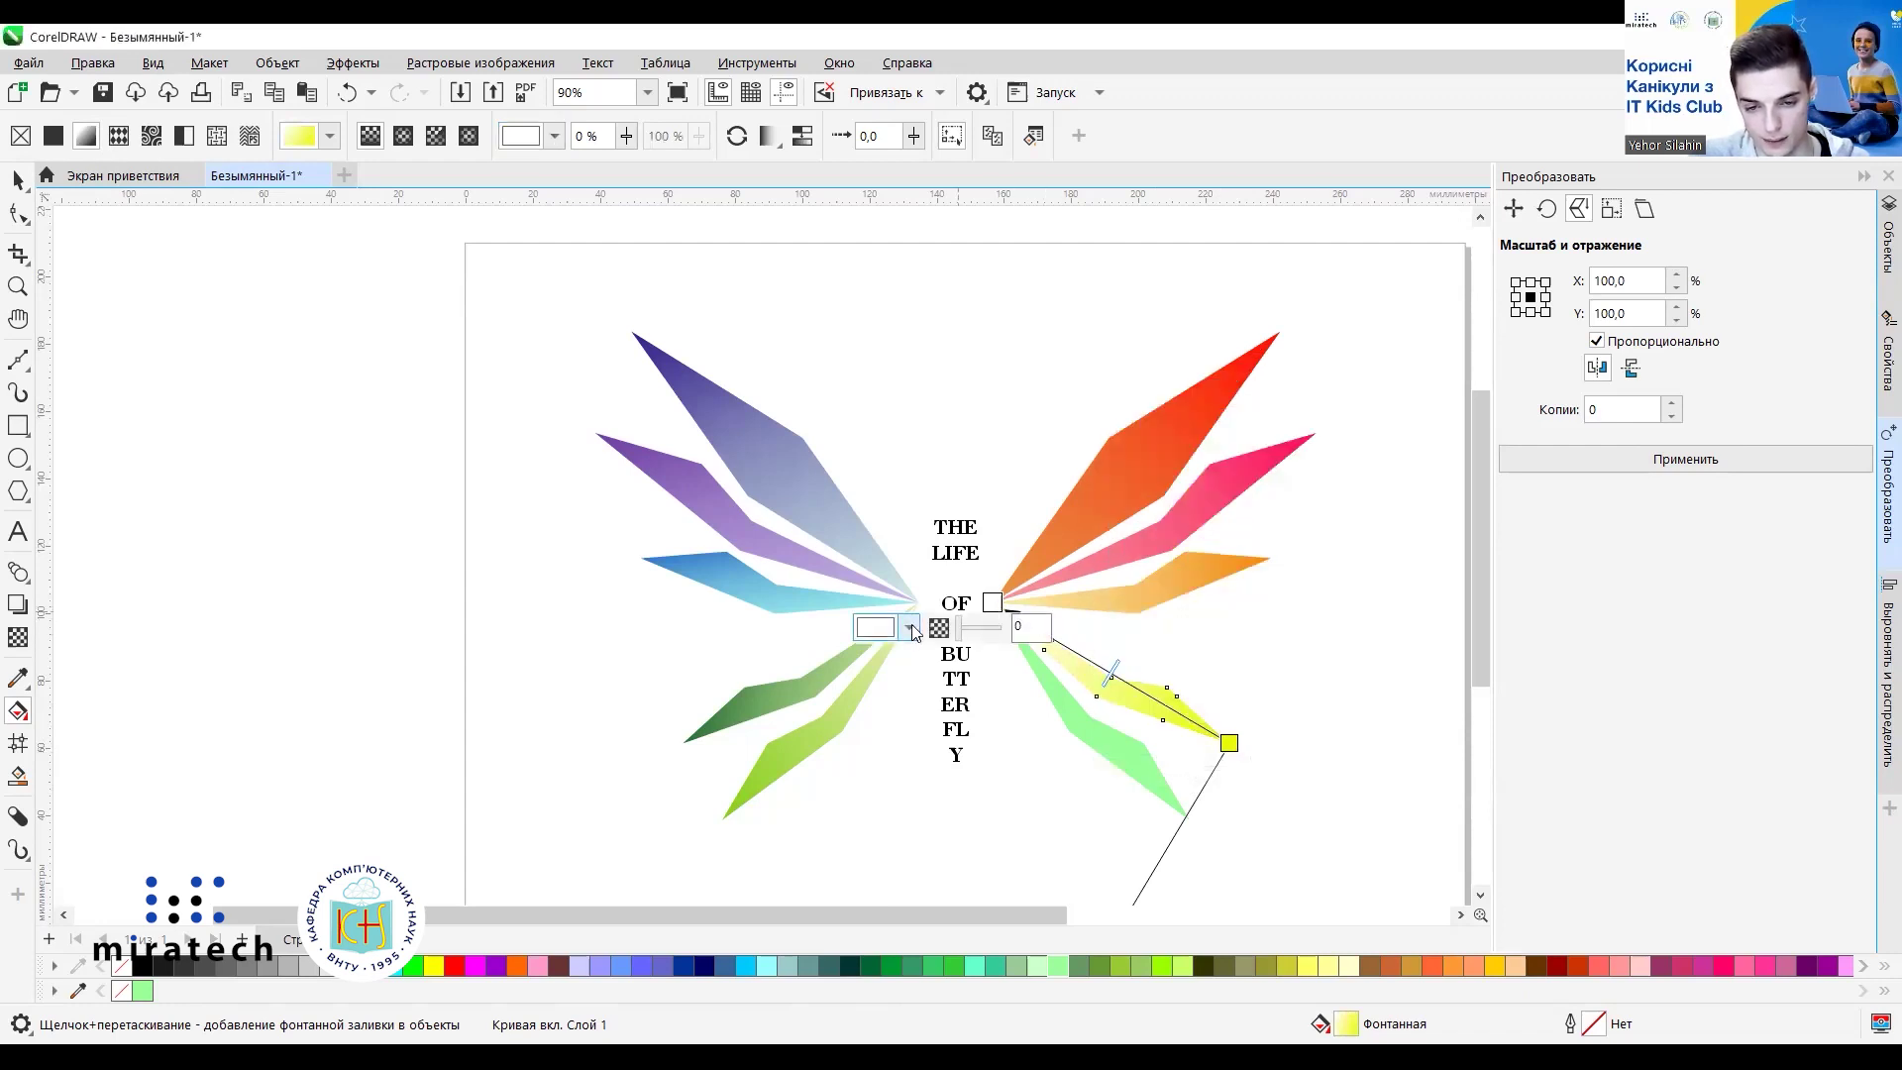
pyautogui.click(909, 628)
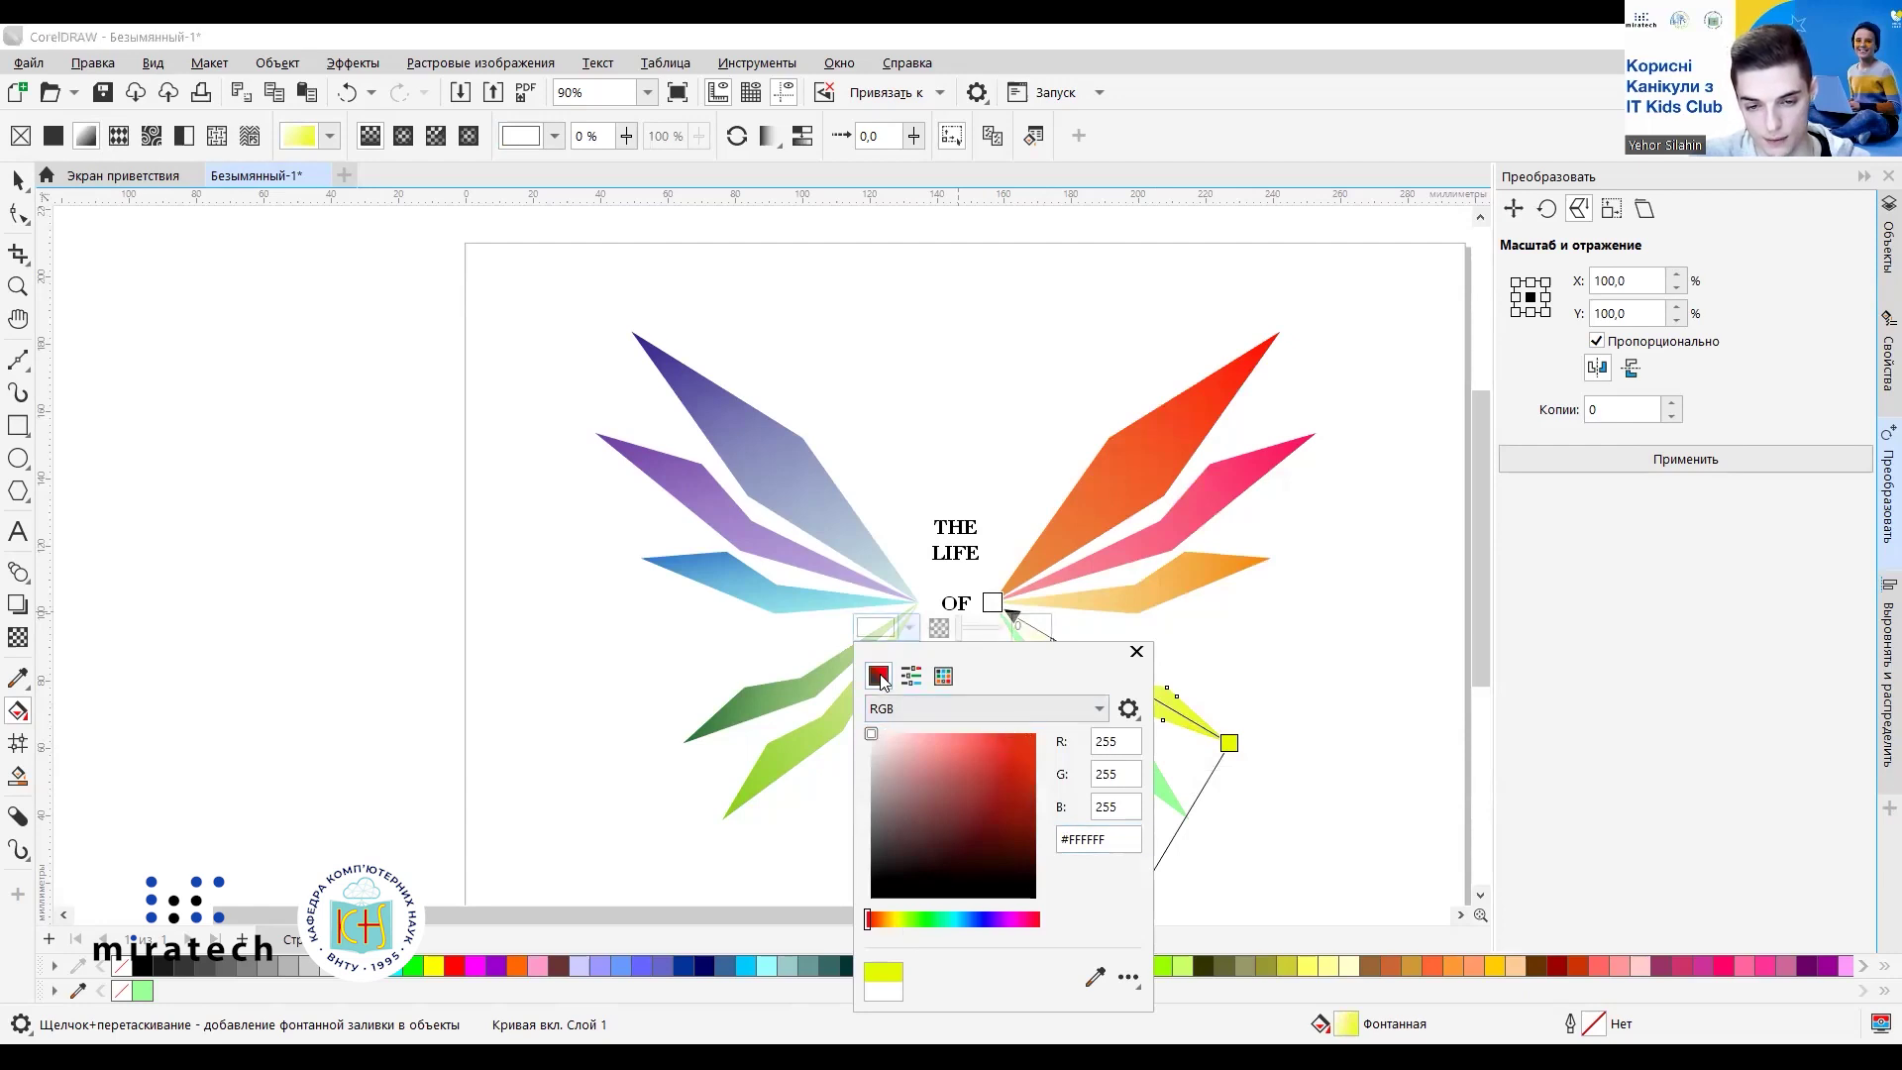
pyautogui.click(891, 920)
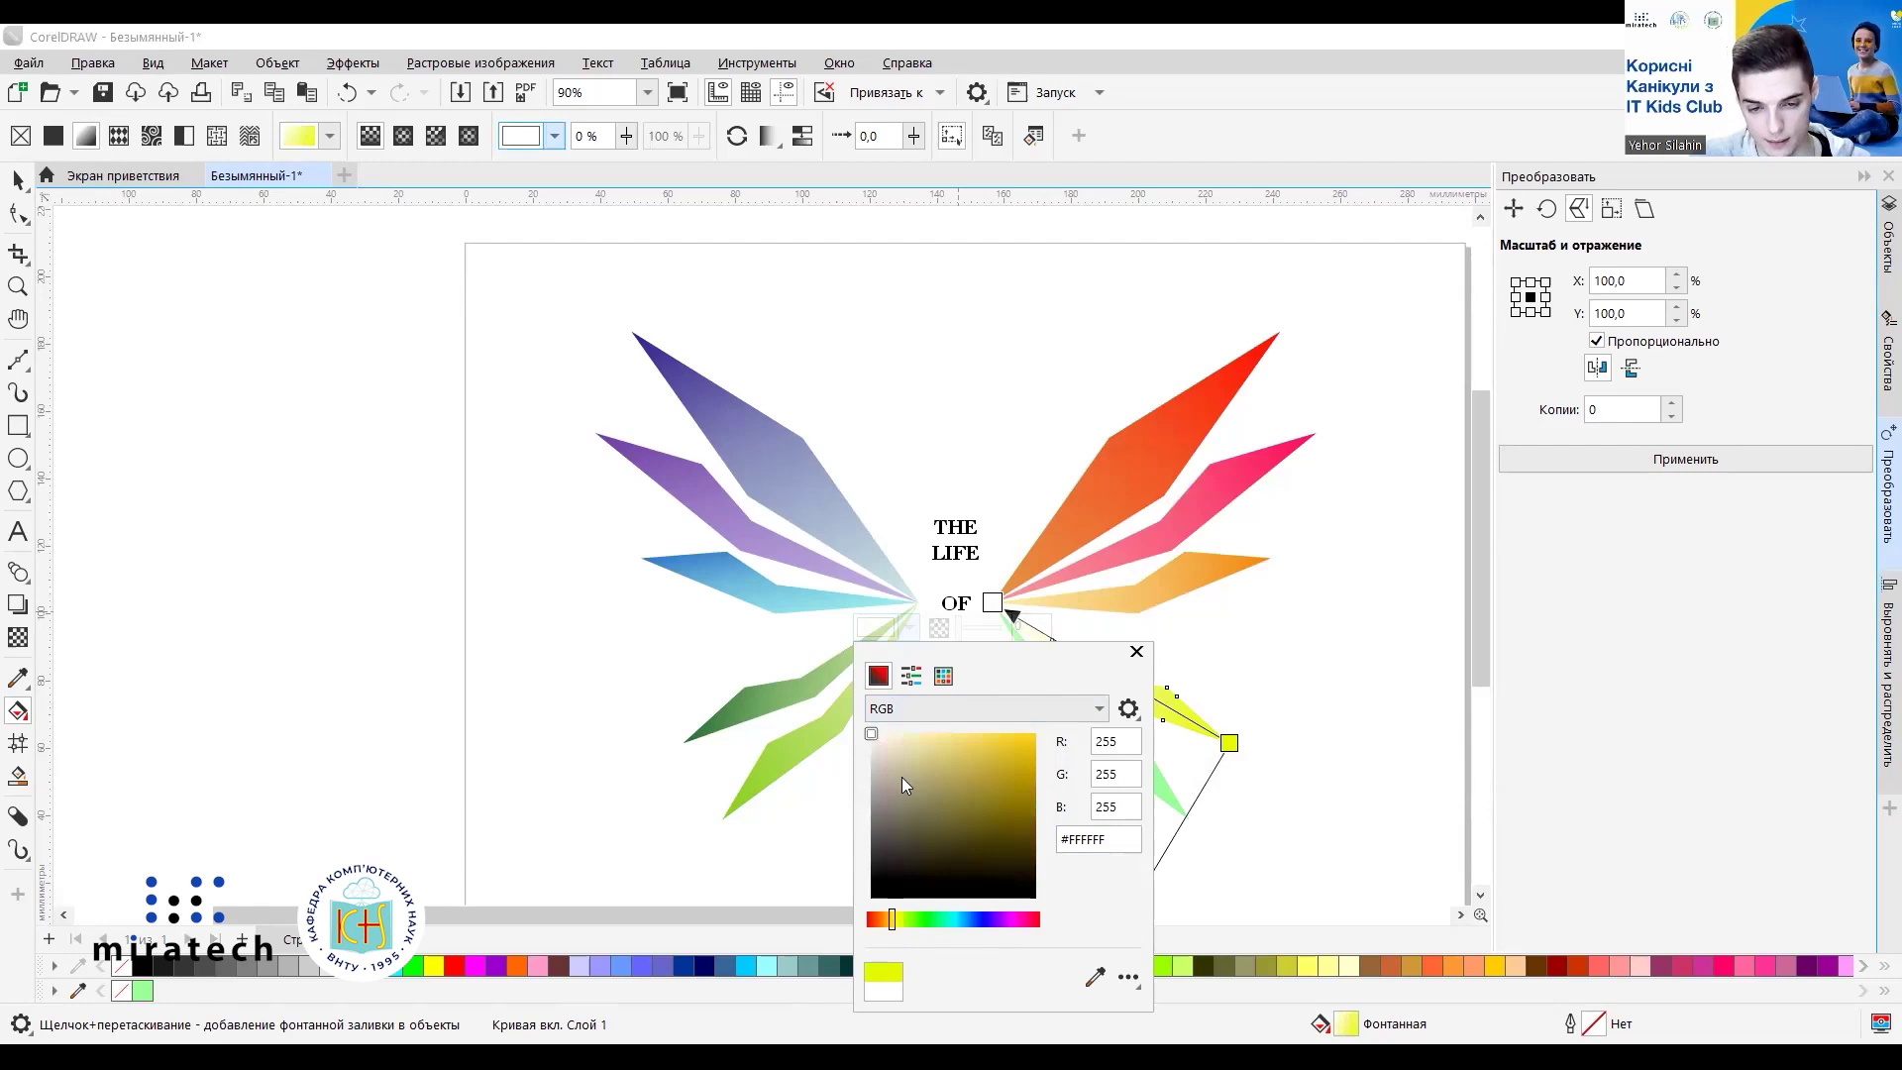
pyautogui.moveTo(915, 739); pyautogui.dragTo(947, 733)
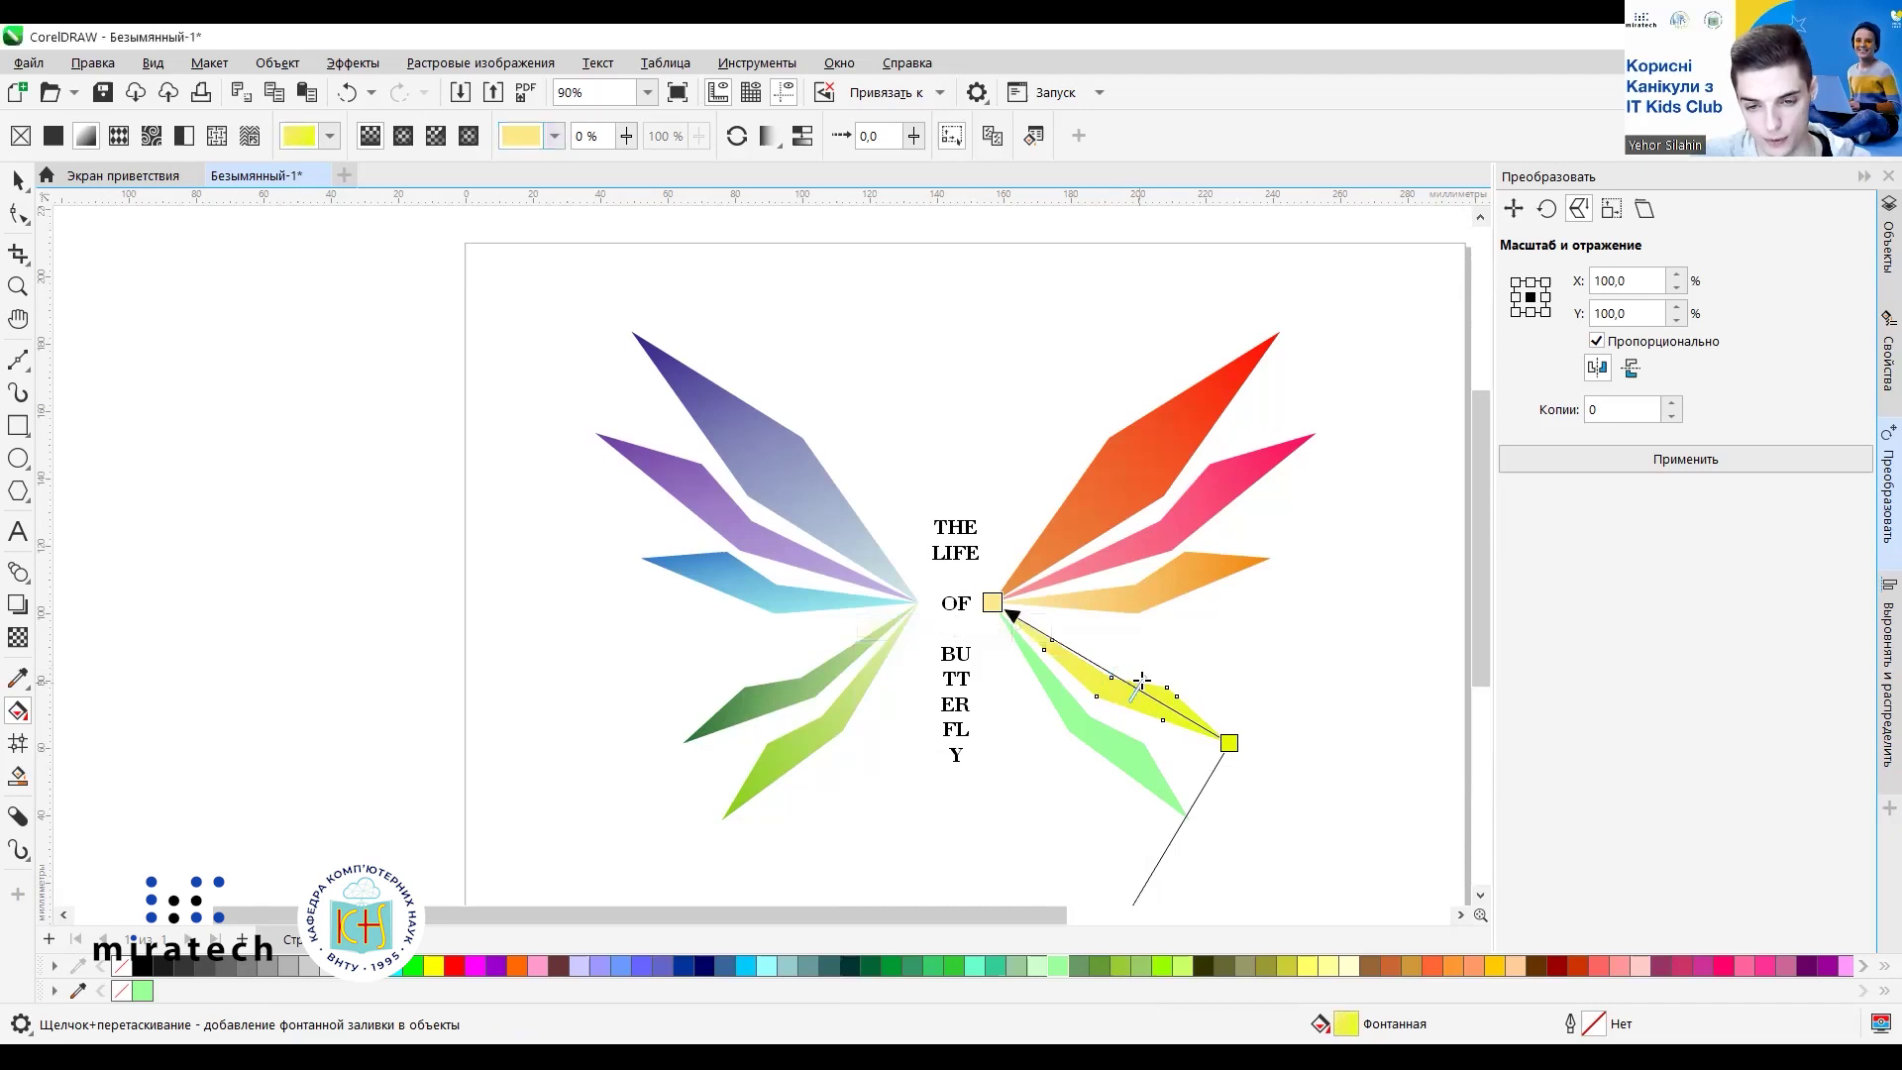
# Deselect the fourth feather and apply a linear gradient to the right wing's lowest feather, running from its outer tip to its inner tip.
pyautogui.click(1281, 684)
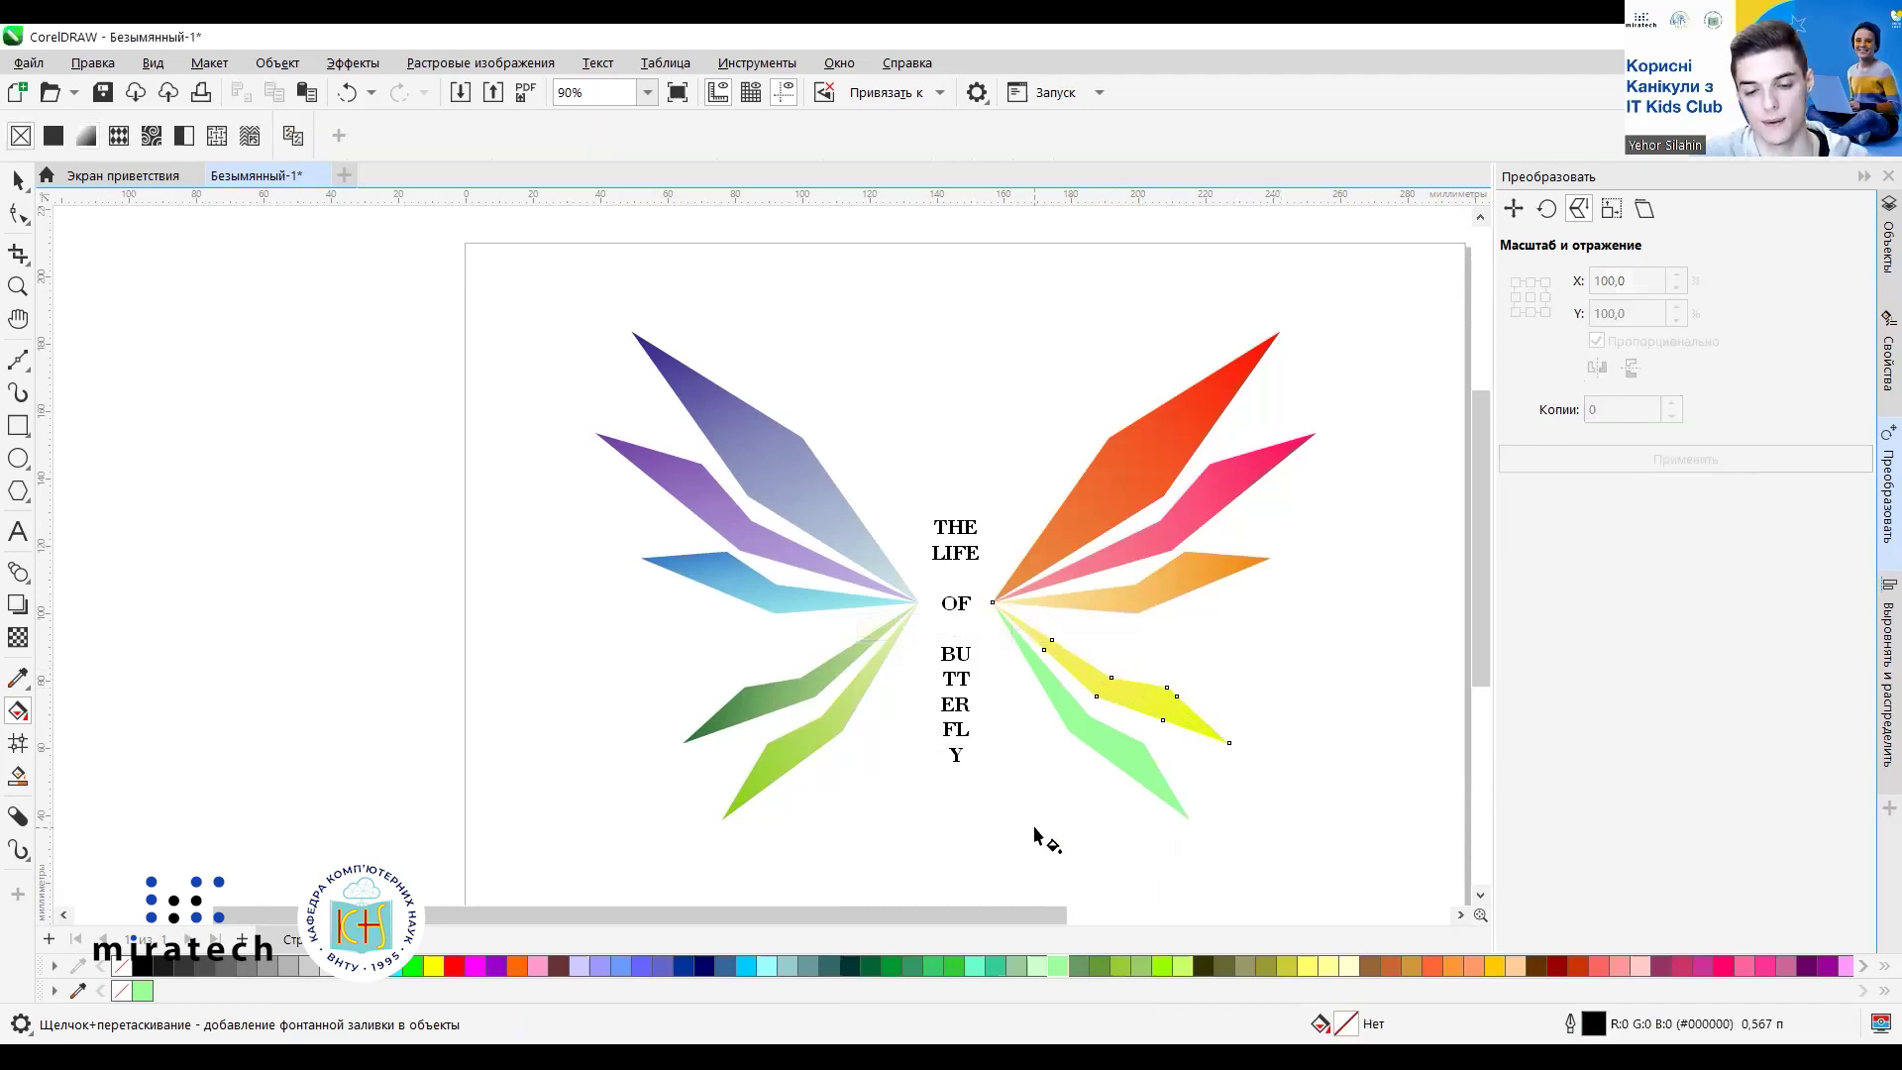
pyautogui.click(1081, 728)
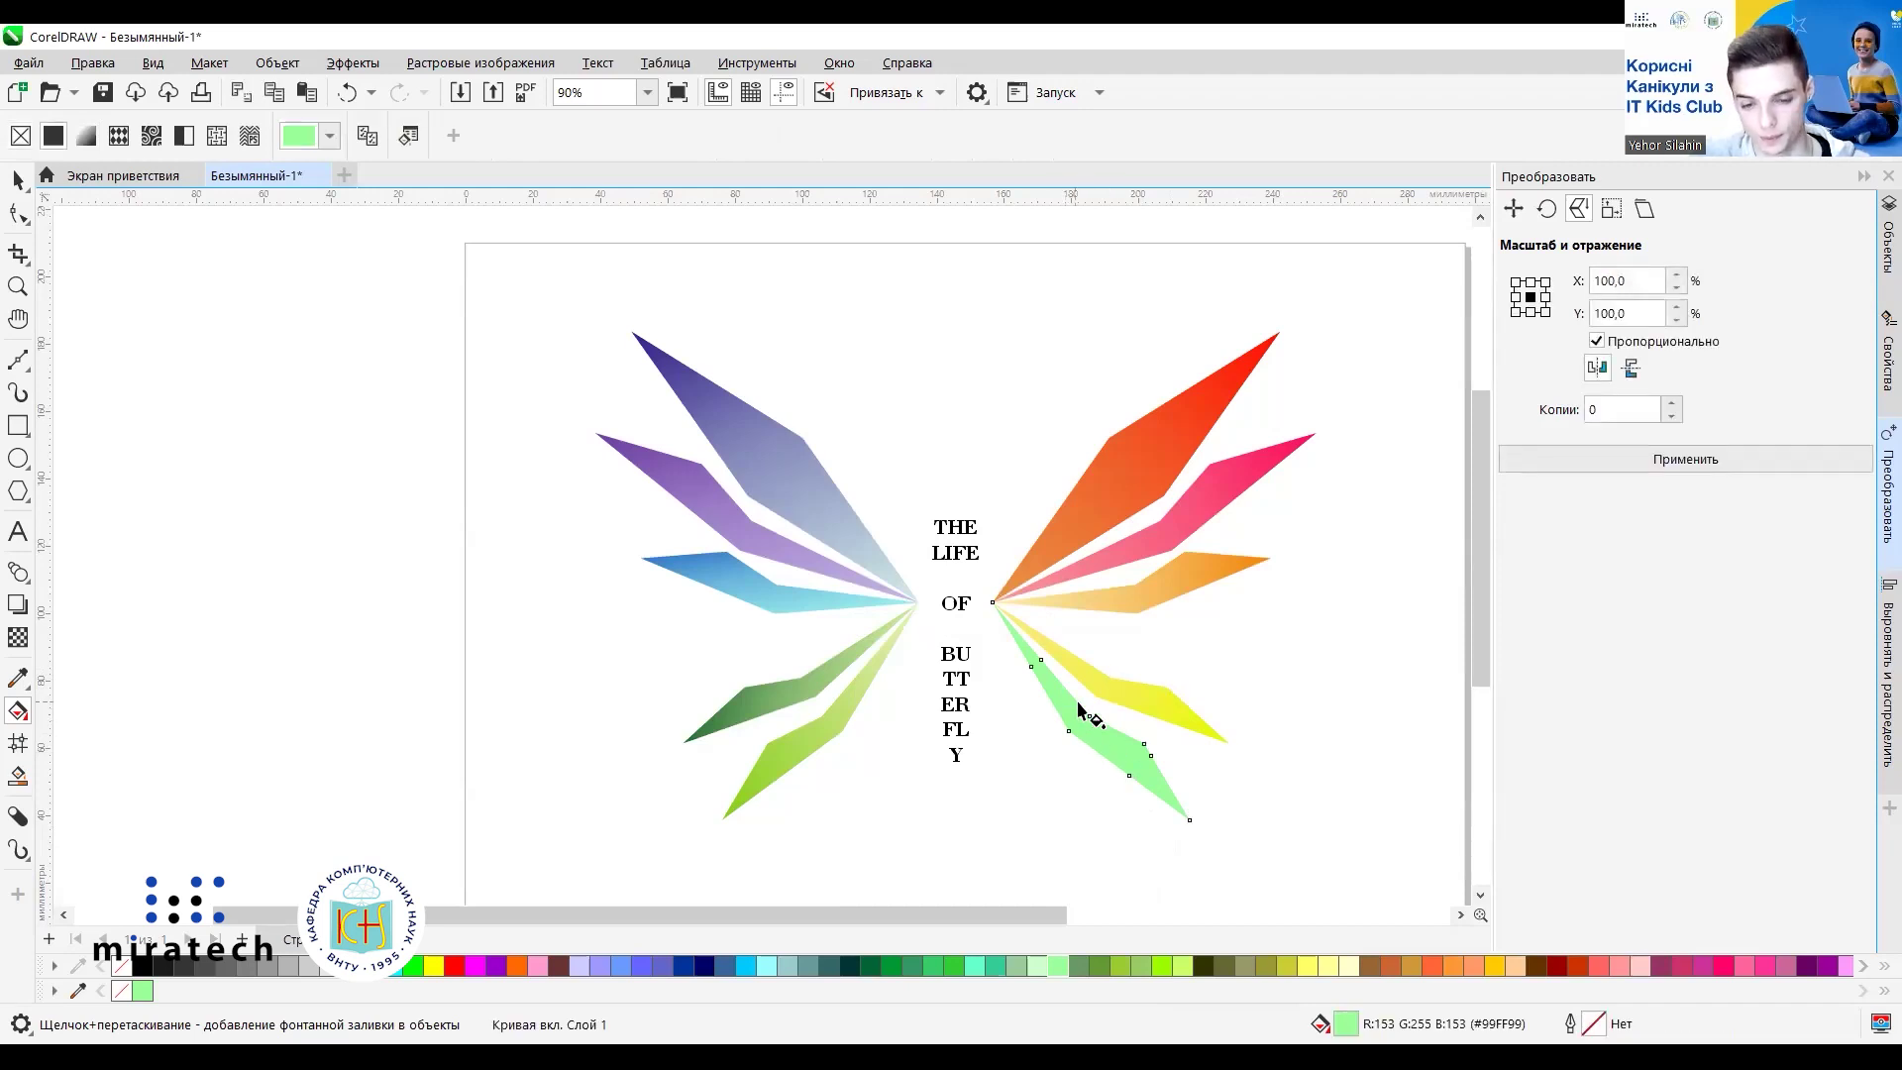
pyautogui.moveTo(1190, 822); pyautogui.dragTo(992, 603)
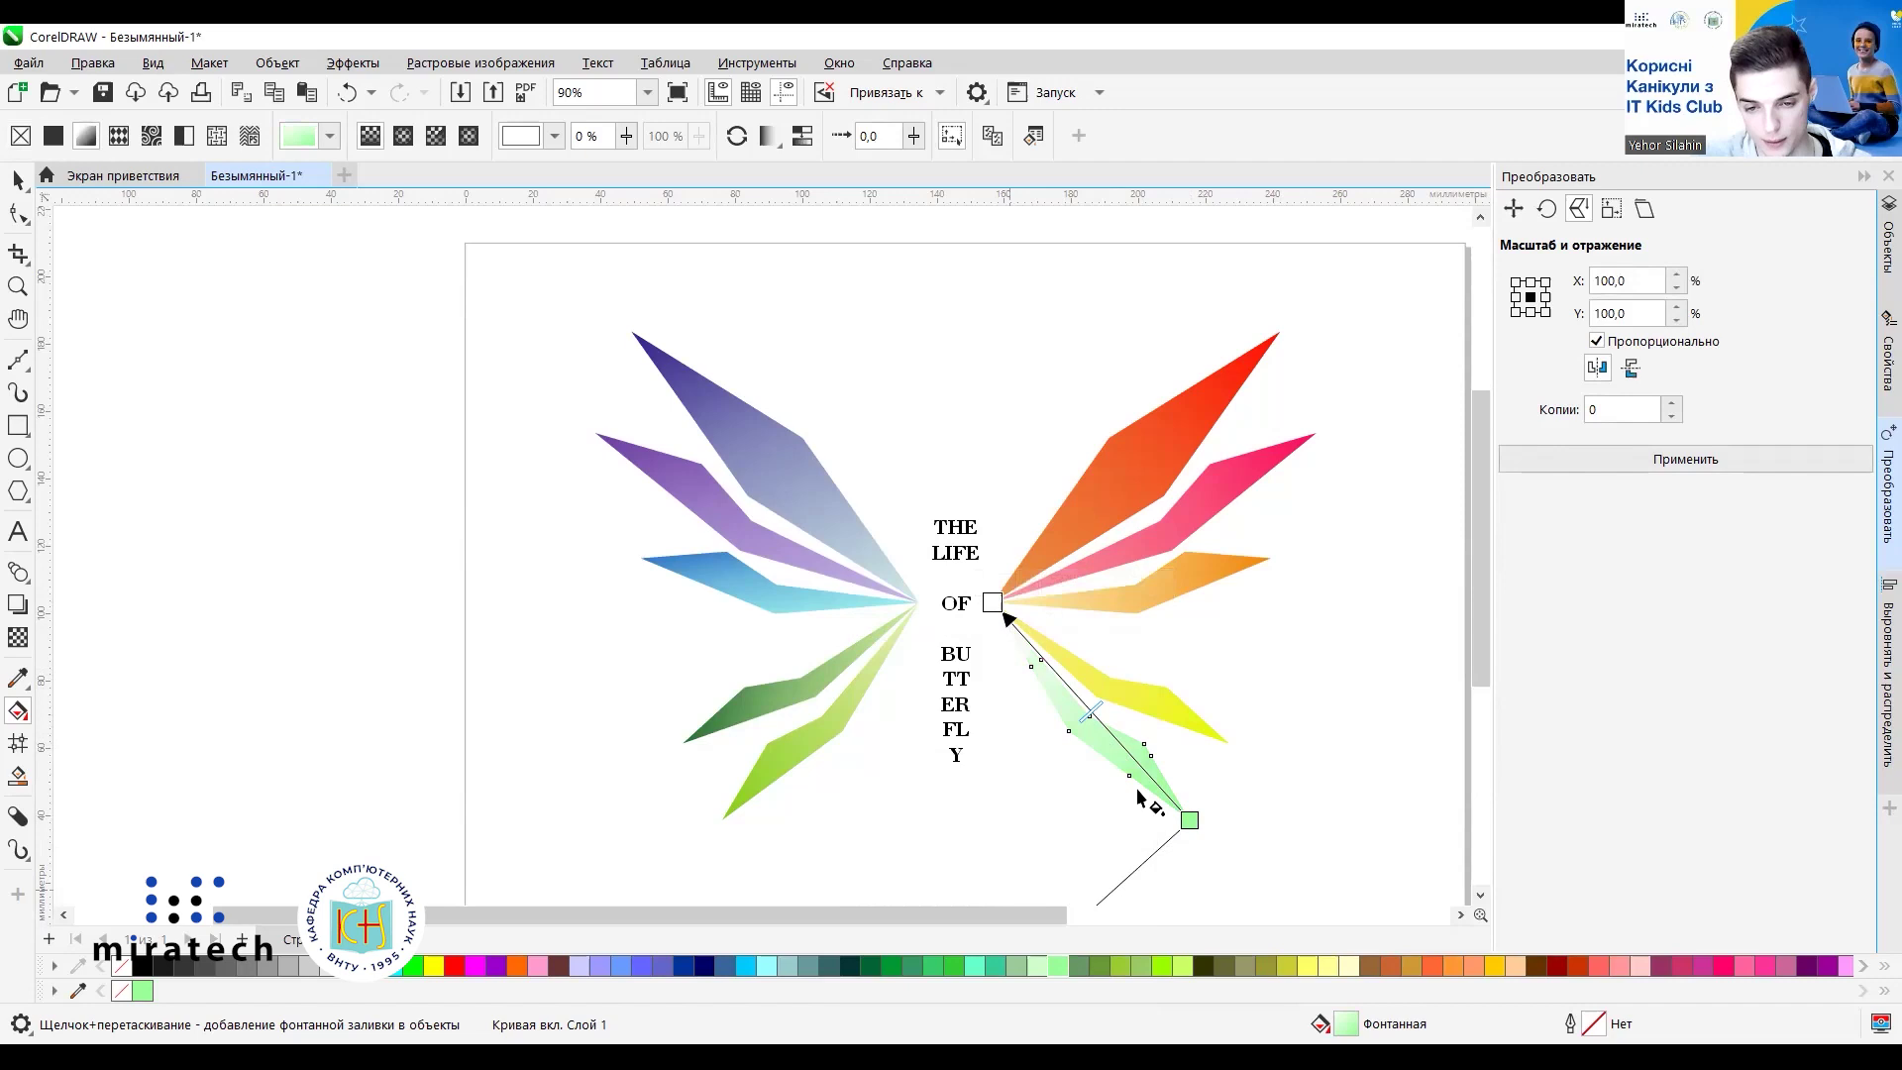
# Set the outer gradient colour of the right wing's lowest feather to light orange #FFDA99.
pyautogui.click(1190, 822)
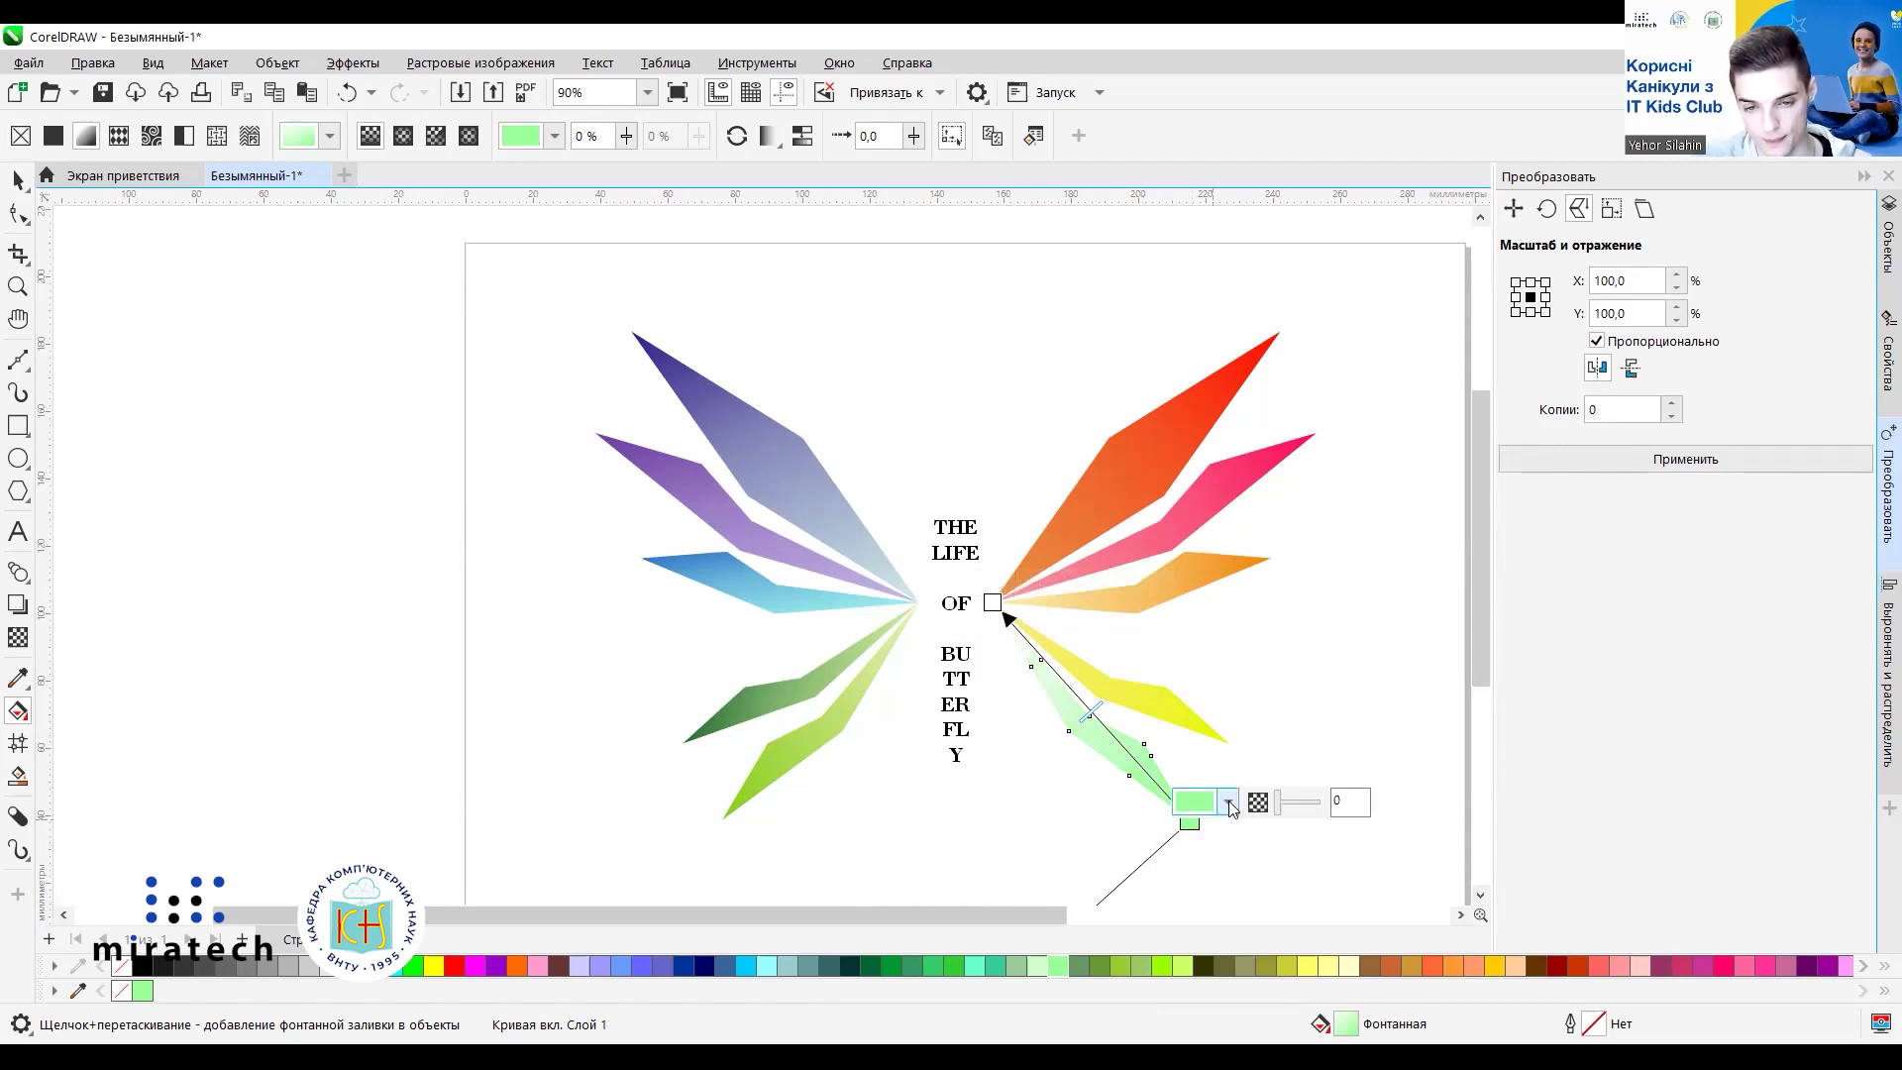
pyautogui.click(1229, 803)
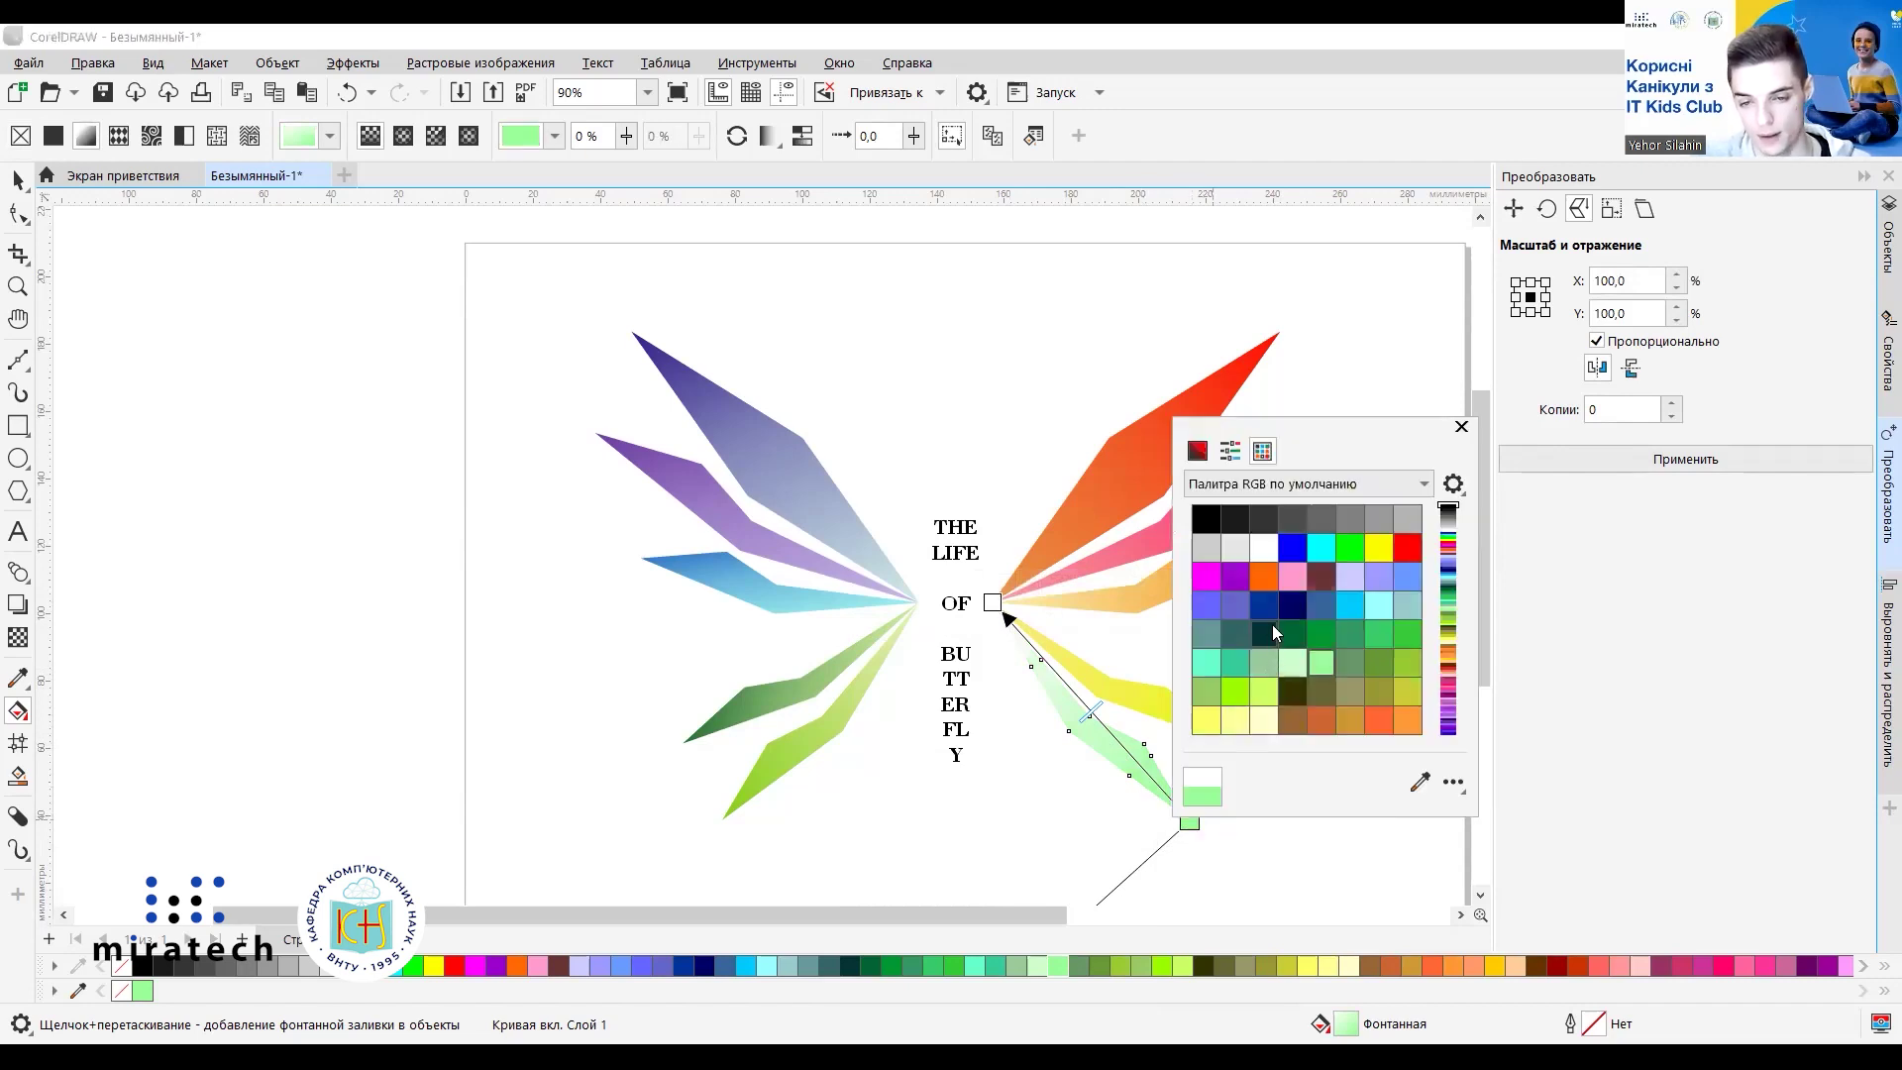
pyautogui.scroll(-3, 1267, 662)
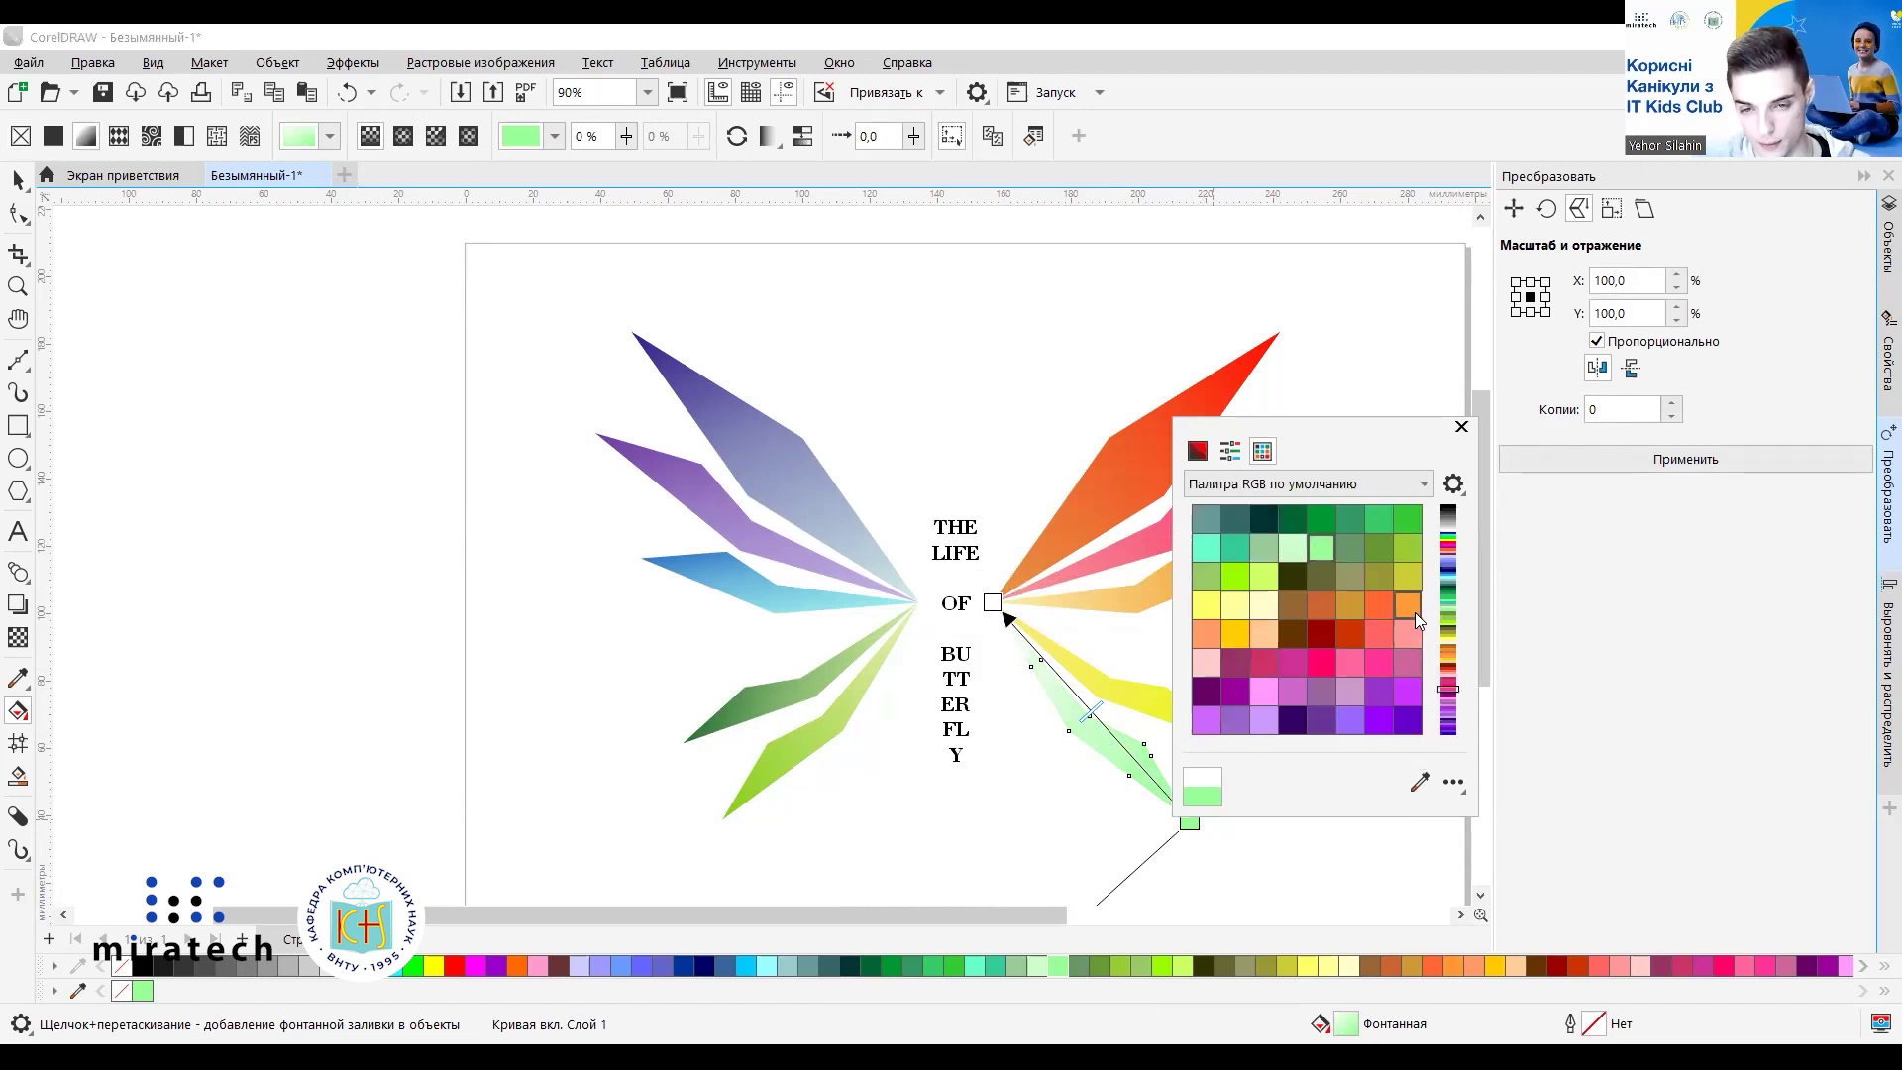
pyautogui.scroll(-2, 1272, 656)
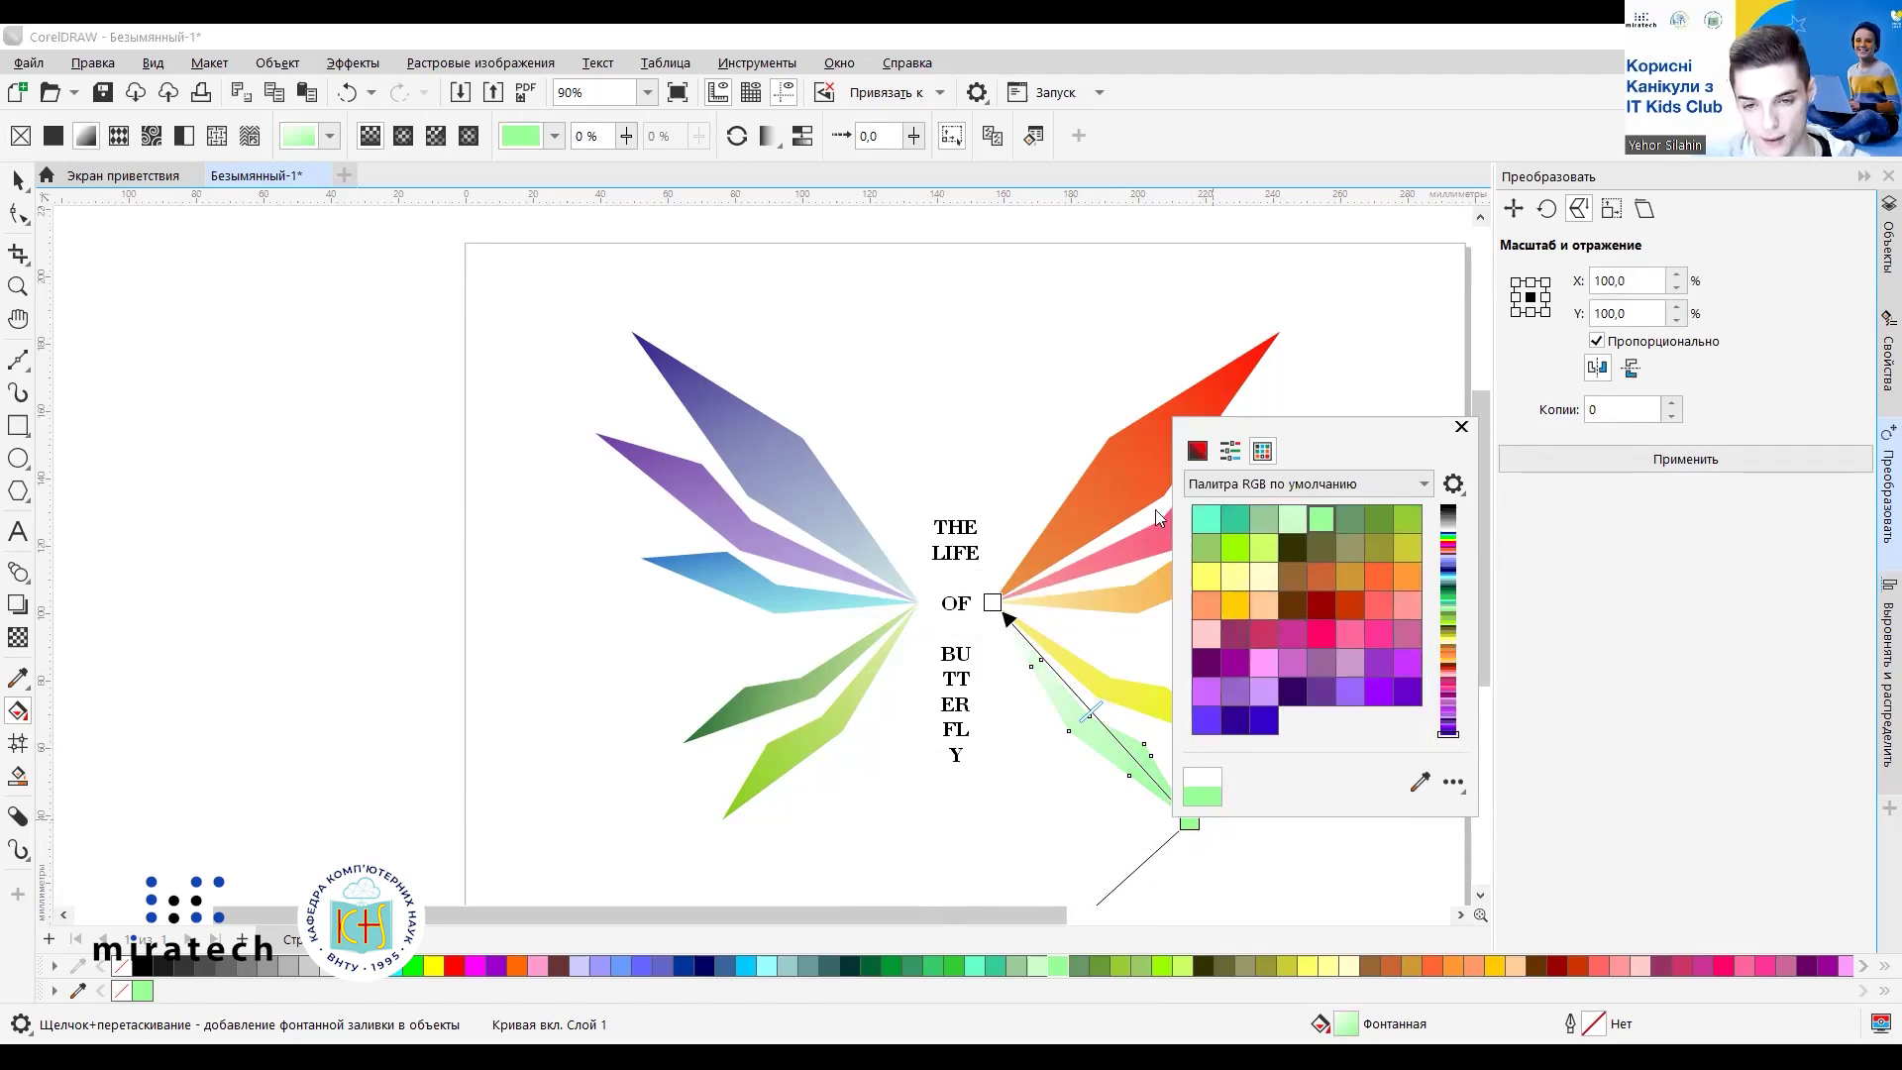
pyautogui.click(1198, 452)
pyautogui.click(1206, 695)
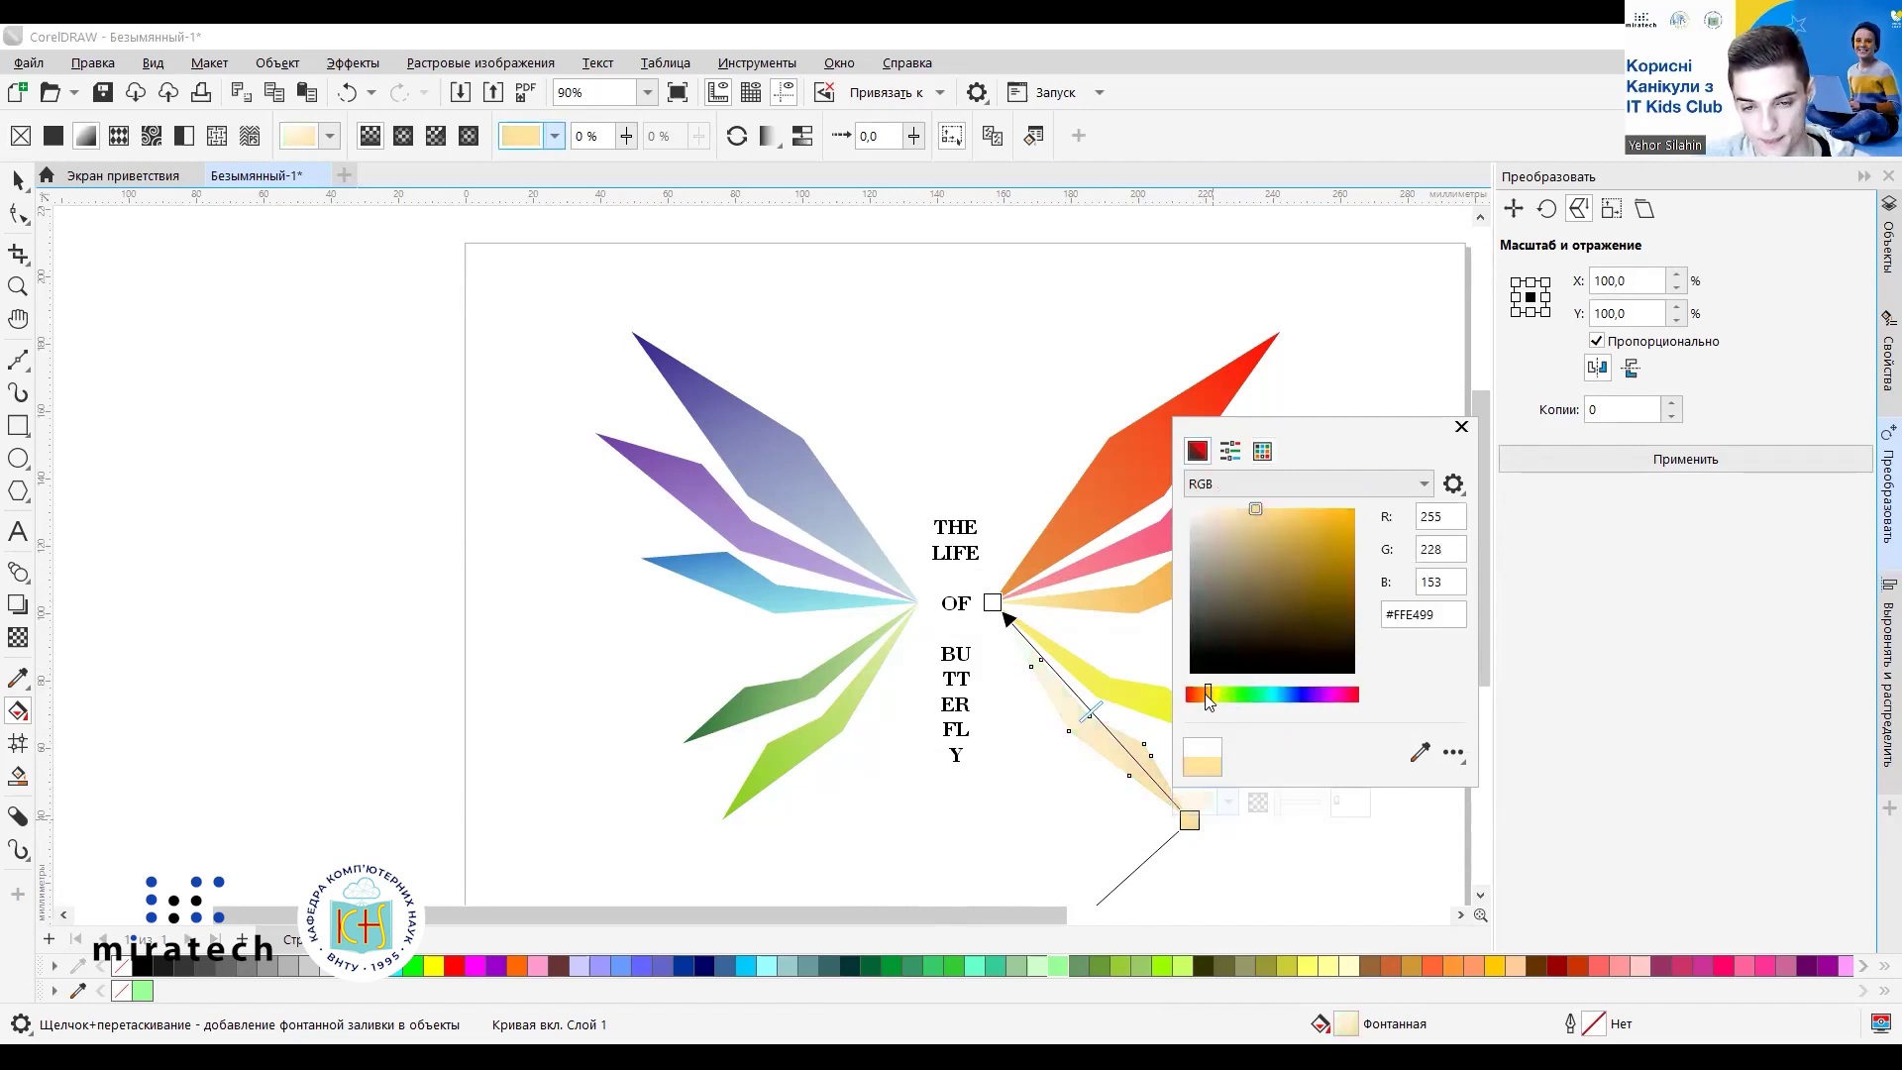
pyautogui.moveTo(1206, 699); pyautogui.dragTo(1208, 704)
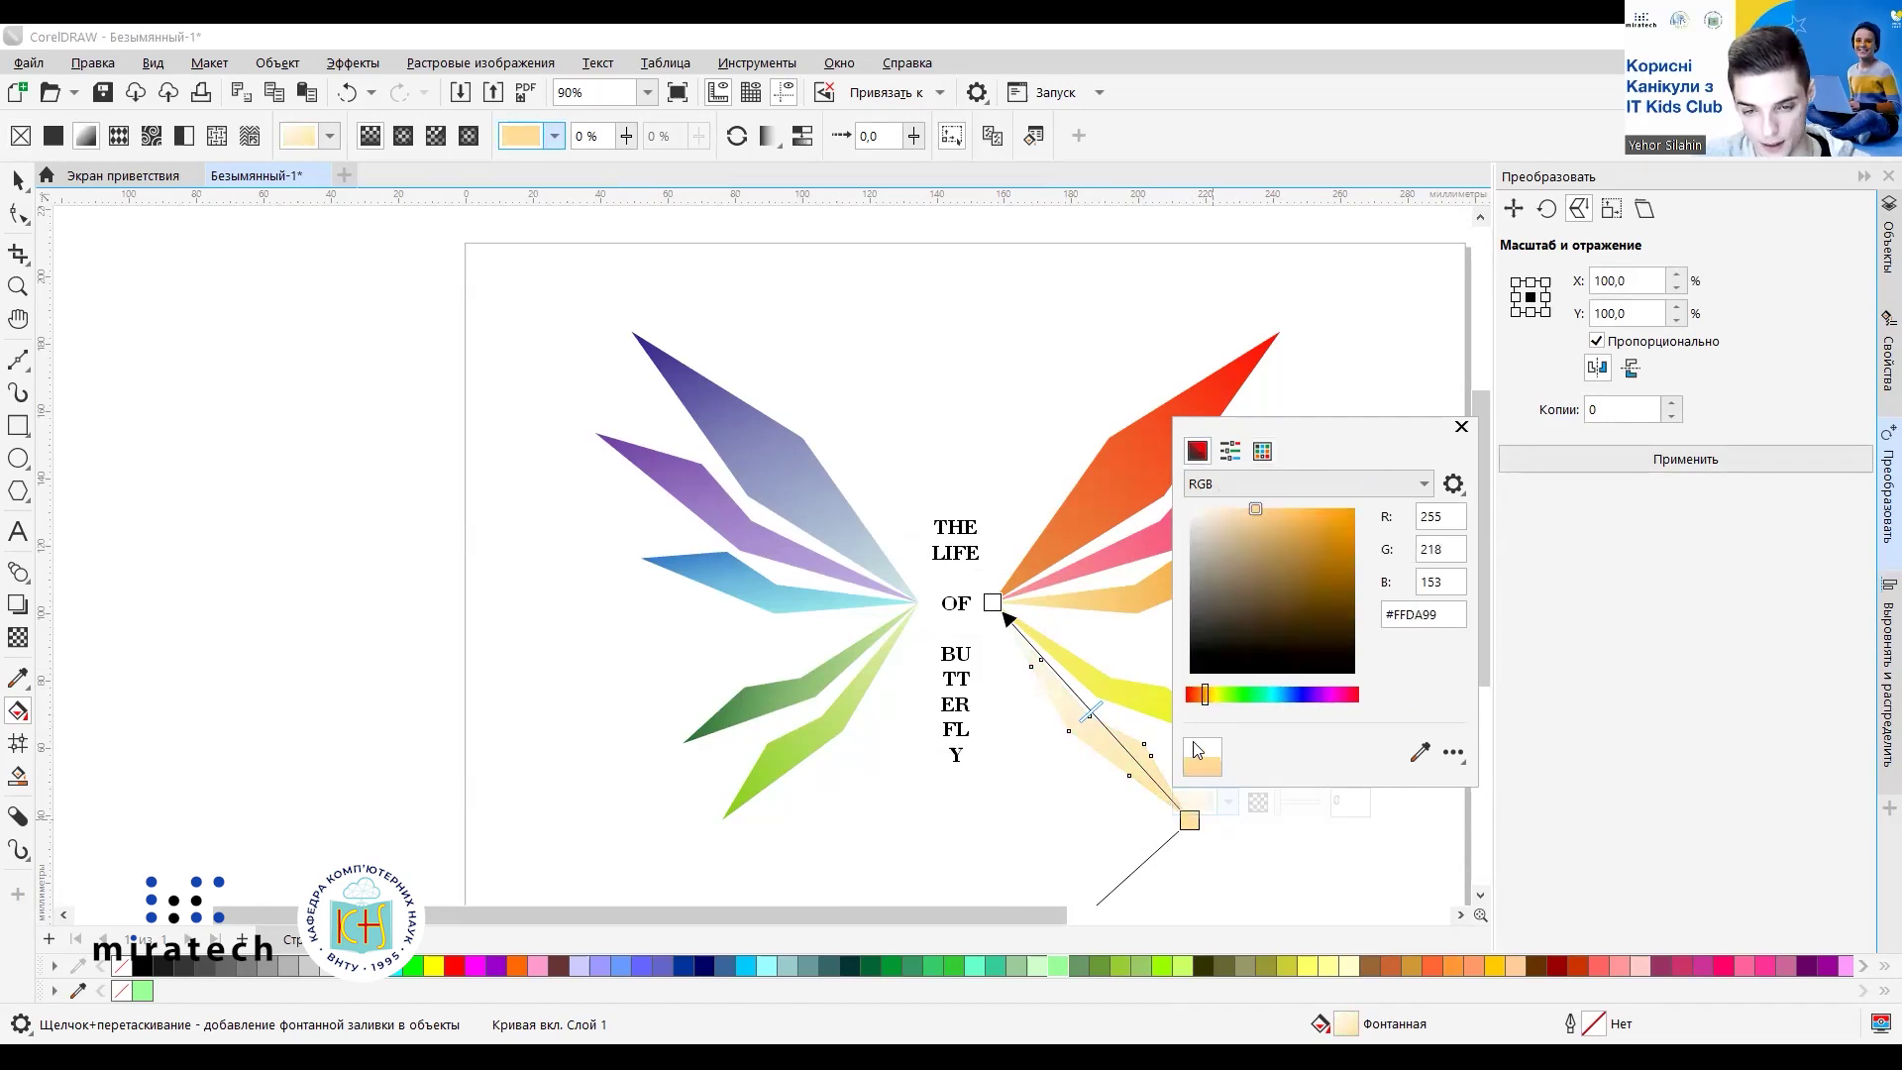
pyautogui.click(1086, 819)
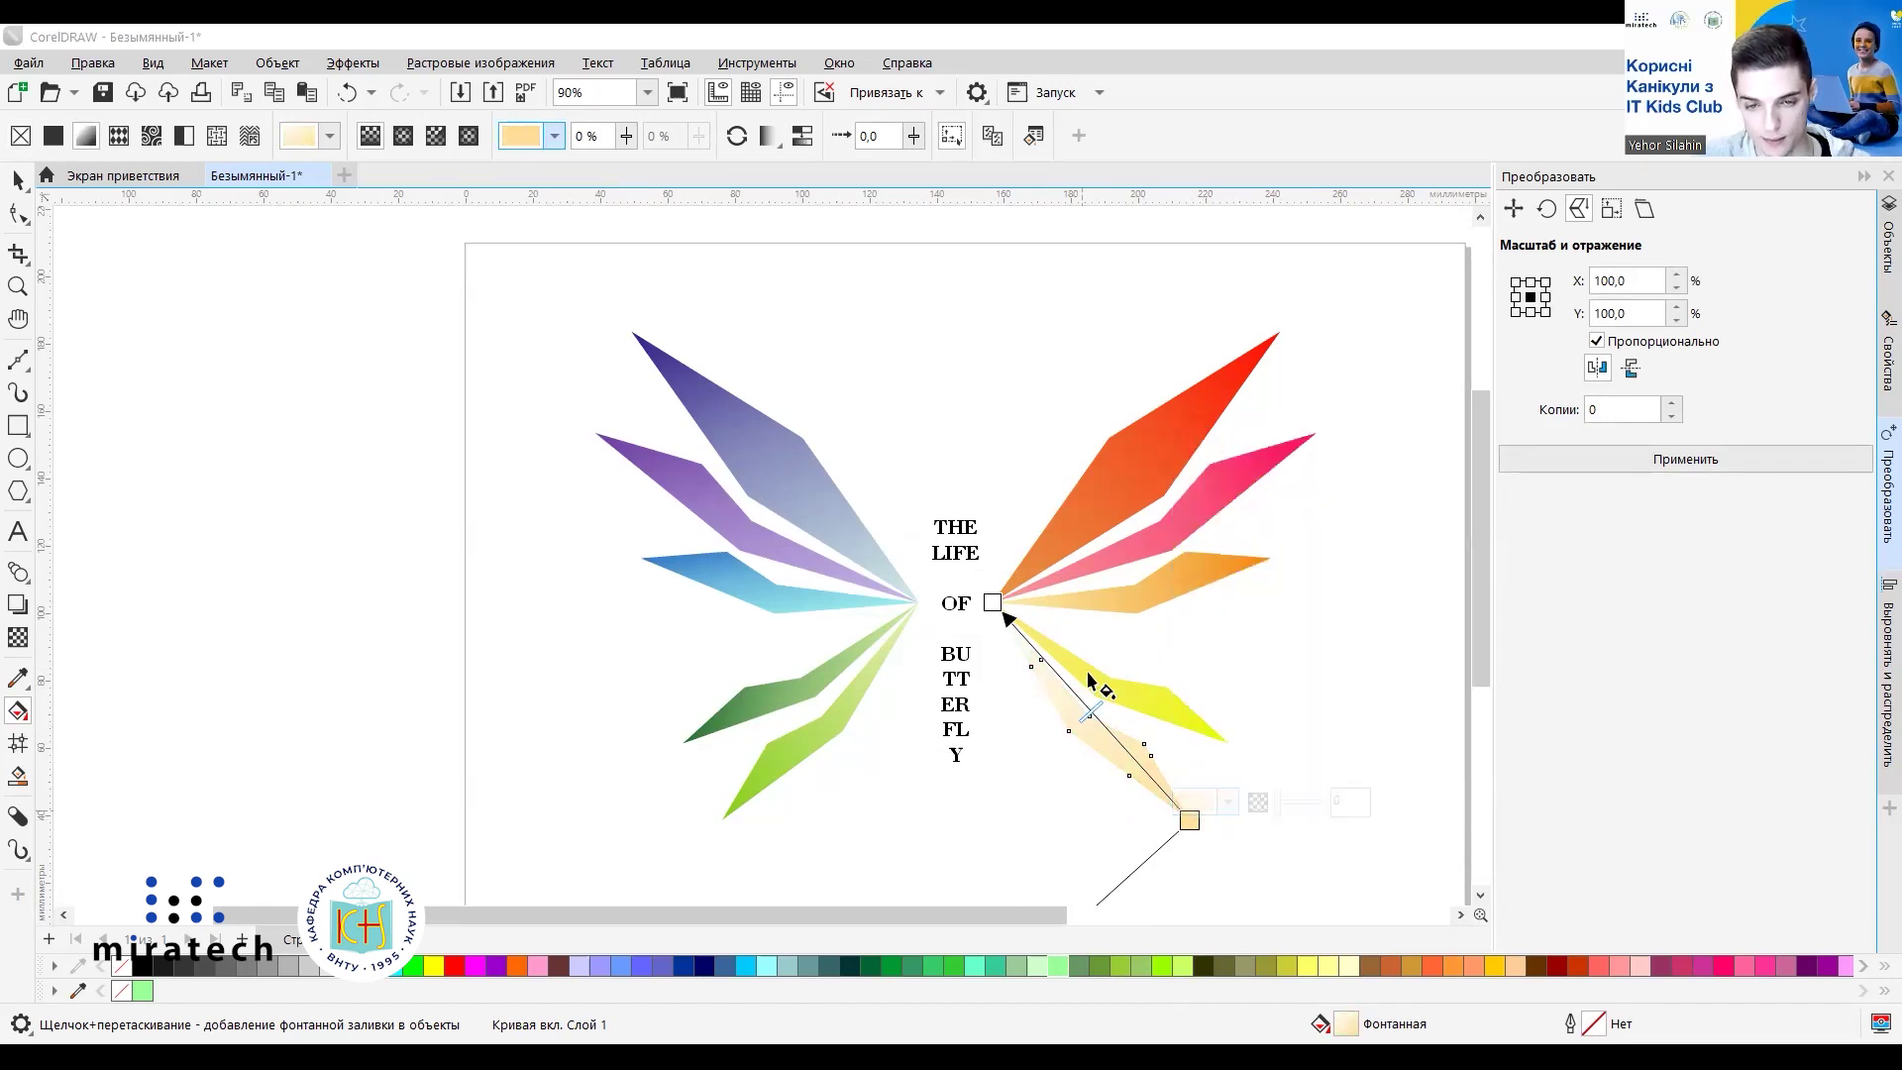
# Set the lowest right feather's inner gradient colour to pale beige #F2DCAF, shift the gradient midpoint toward the outer tip, and deselect the feather.
pyautogui.click(992, 603)
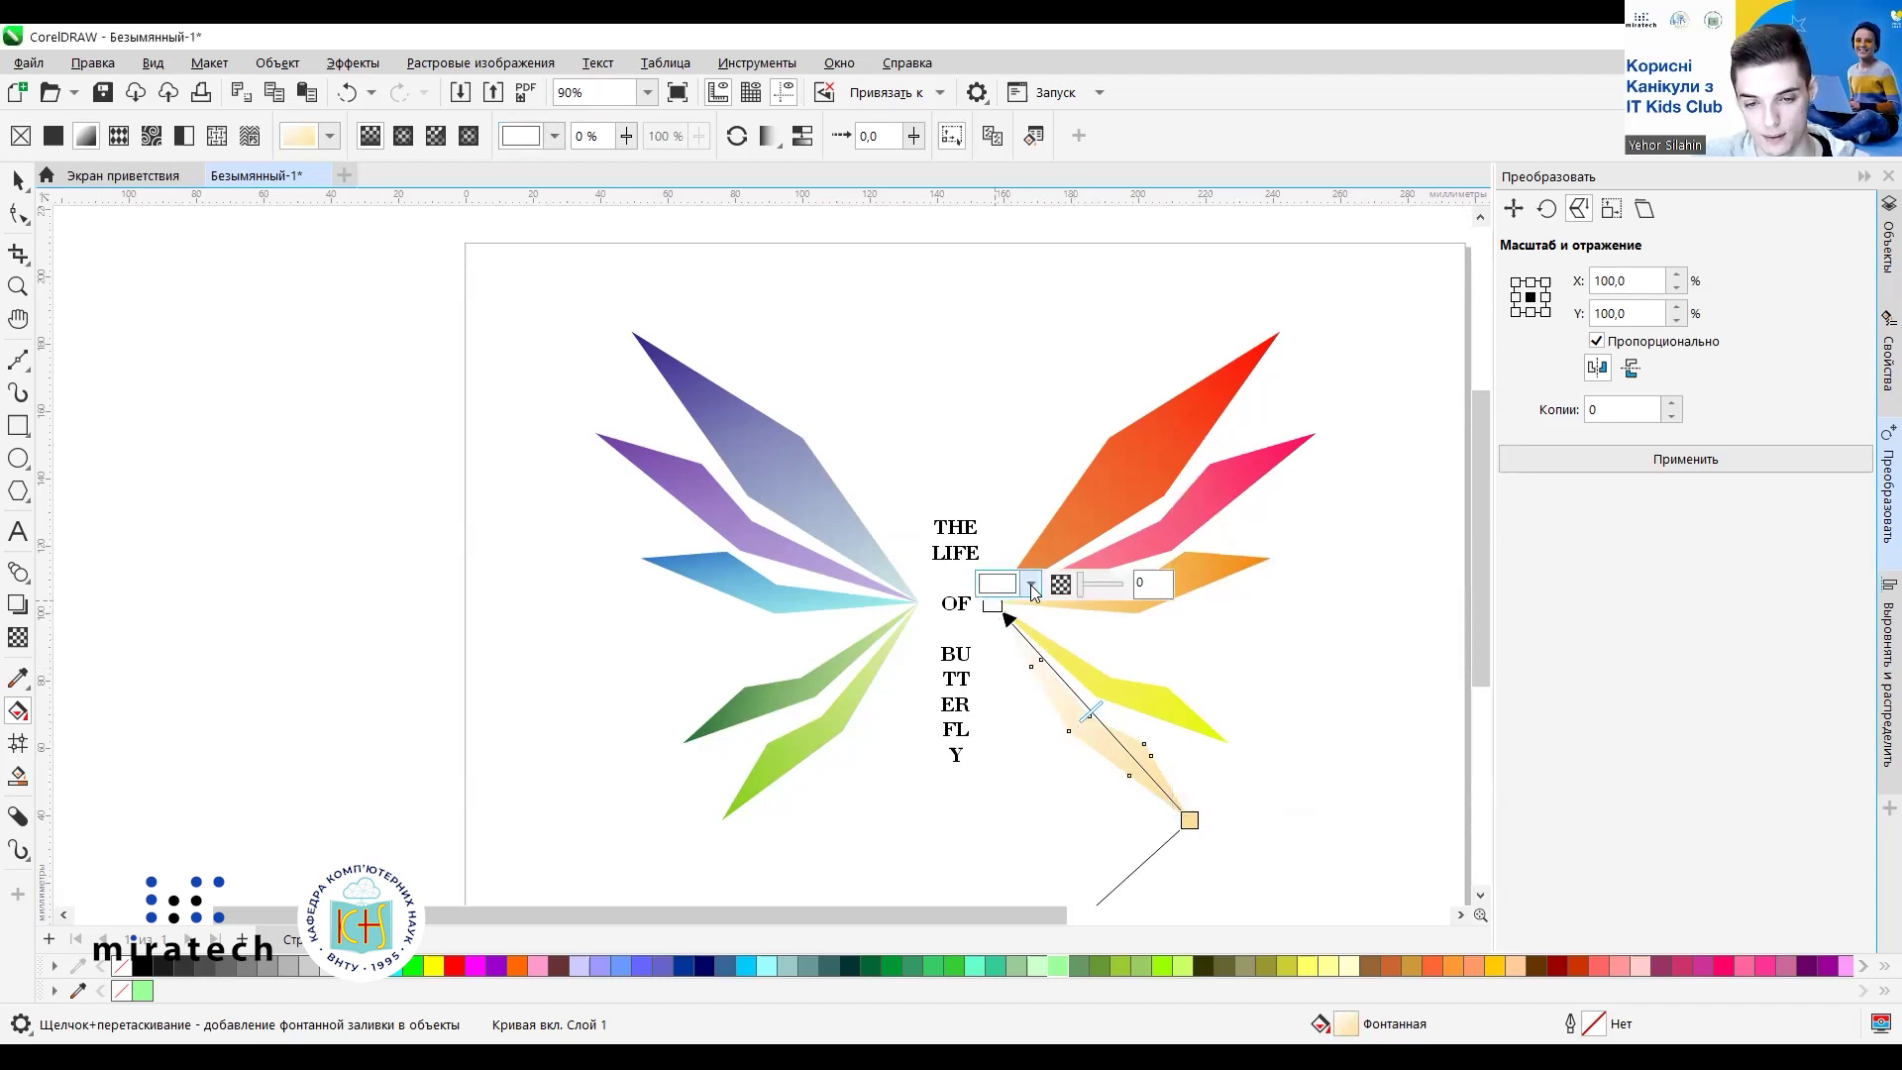
pyautogui.click(1031, 587)
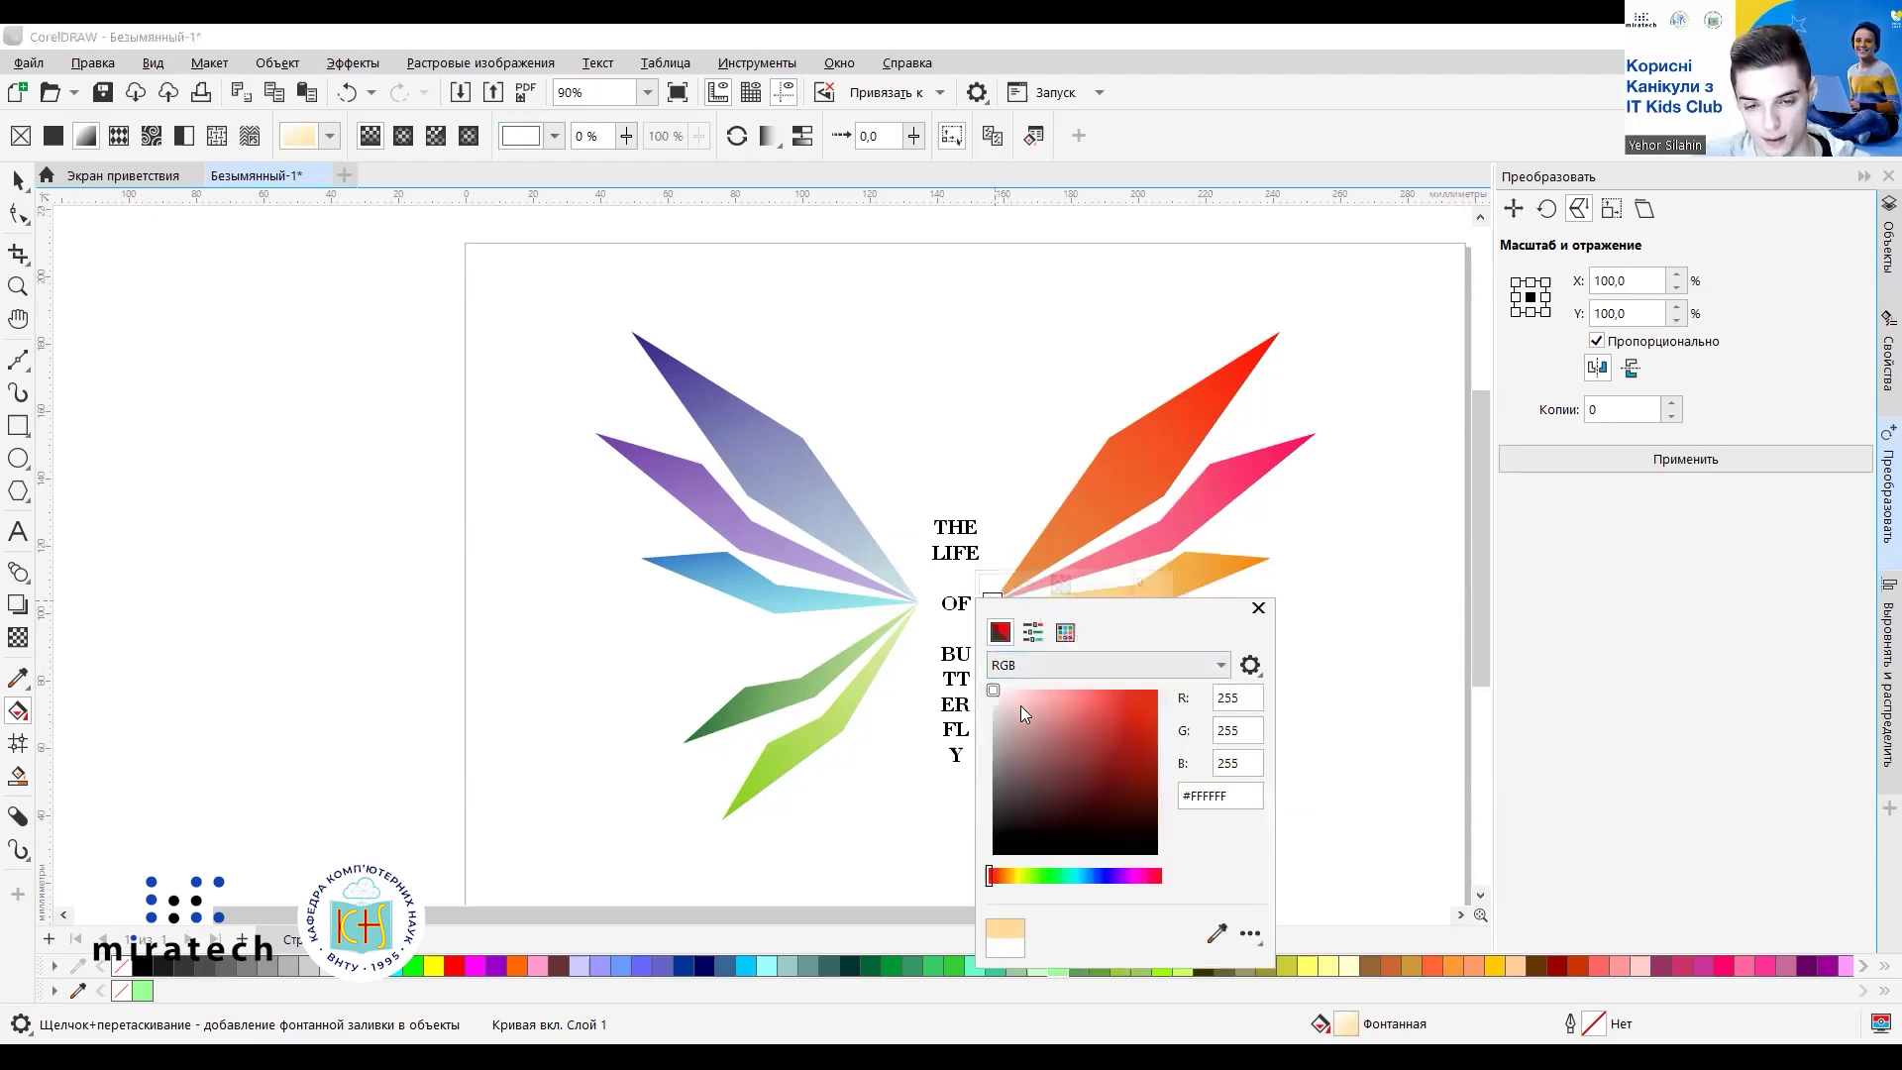
pyautogui.click(1000, 877)
pyautogui.click(1008, 876)
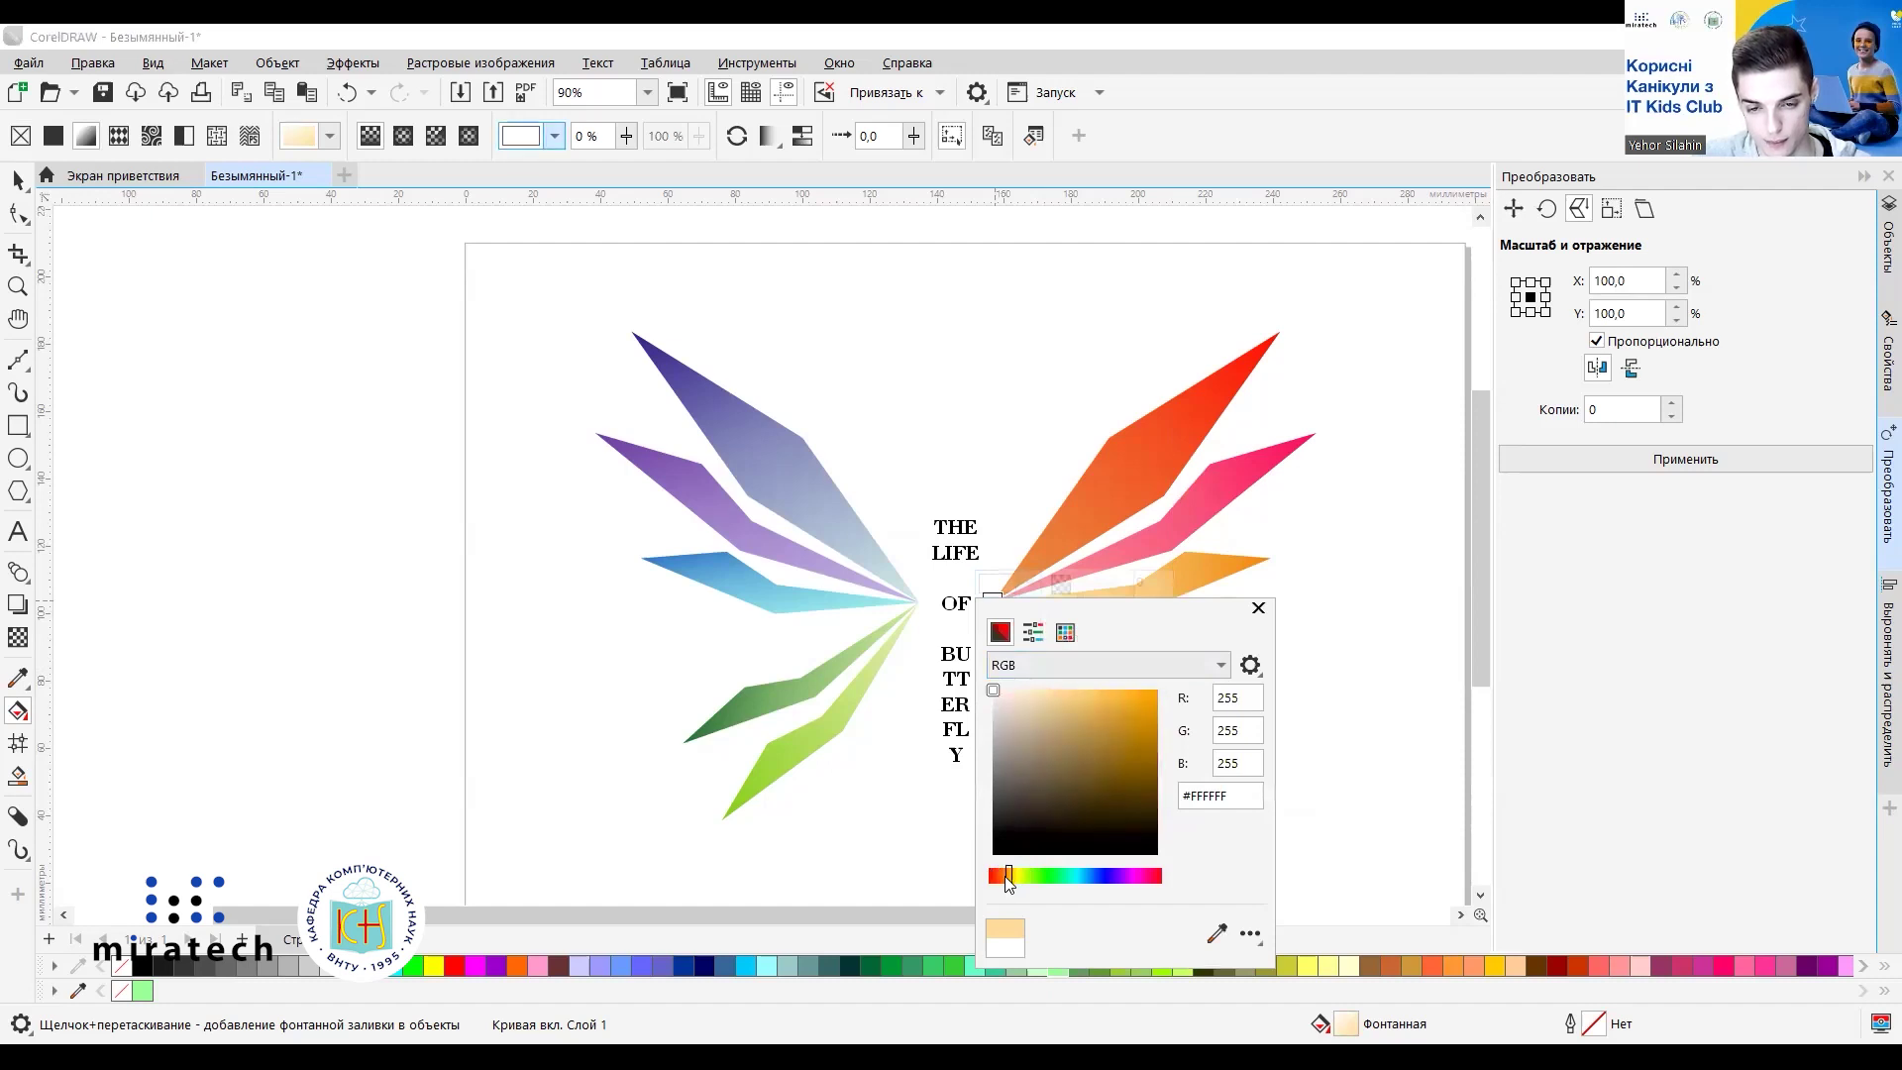
pyautogui.click(1038, 698)
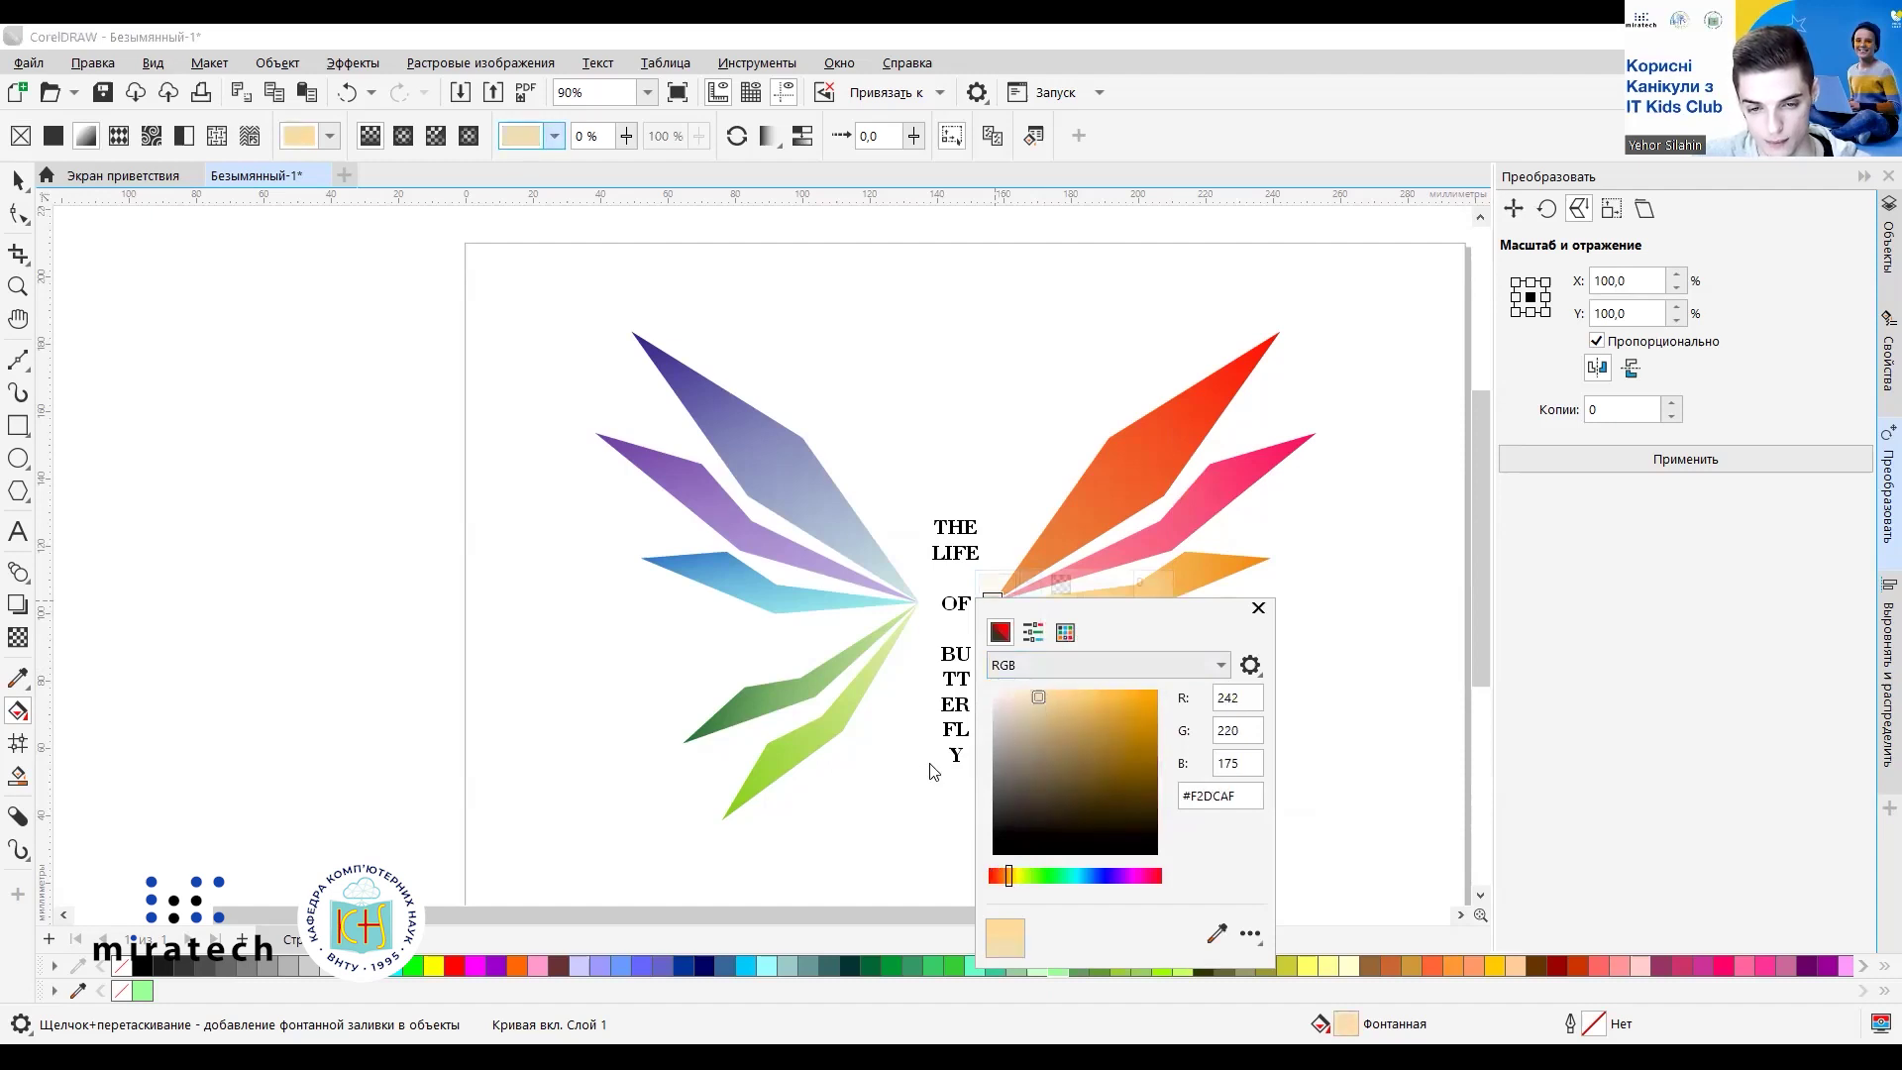
pyautogui.click(1086, 693)
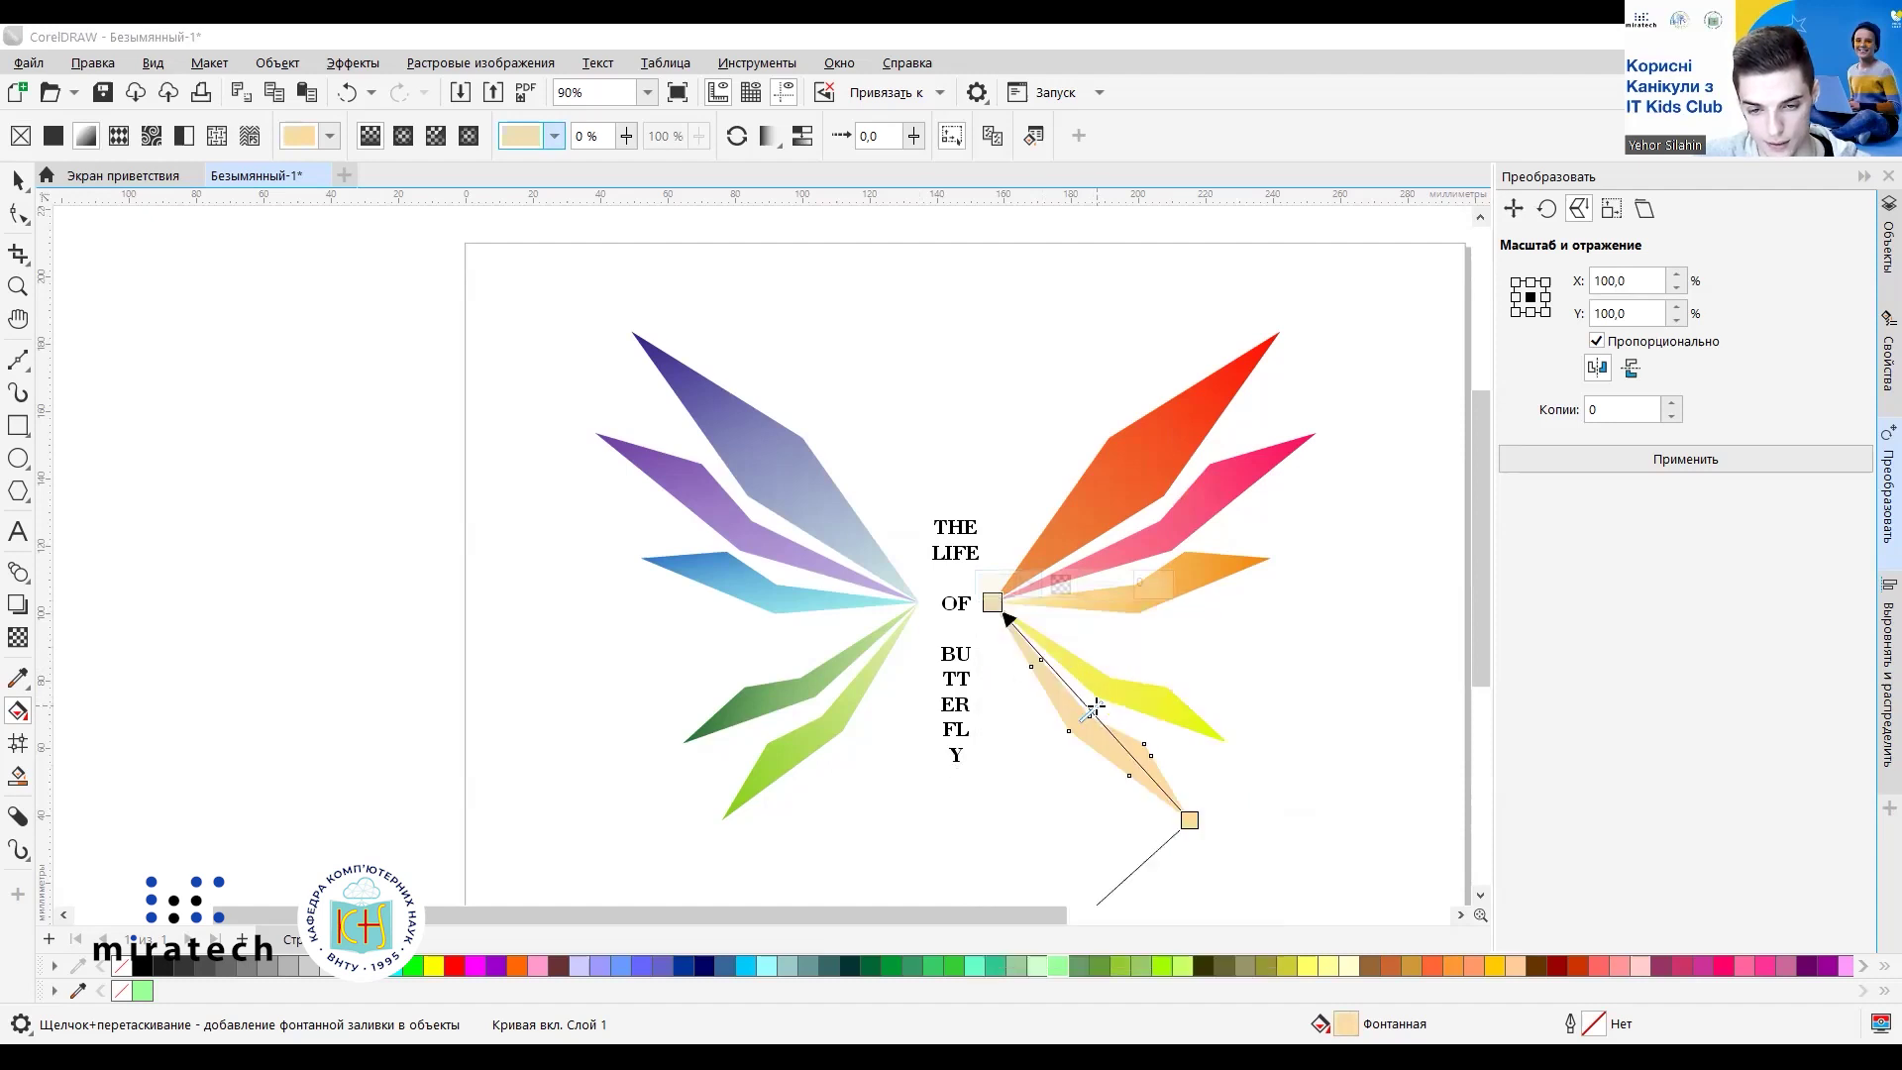
pyautogui.moveTo(1095, 706); pyautogui.dragTo(1115, 743)
pyautogui.click(1031, 776)
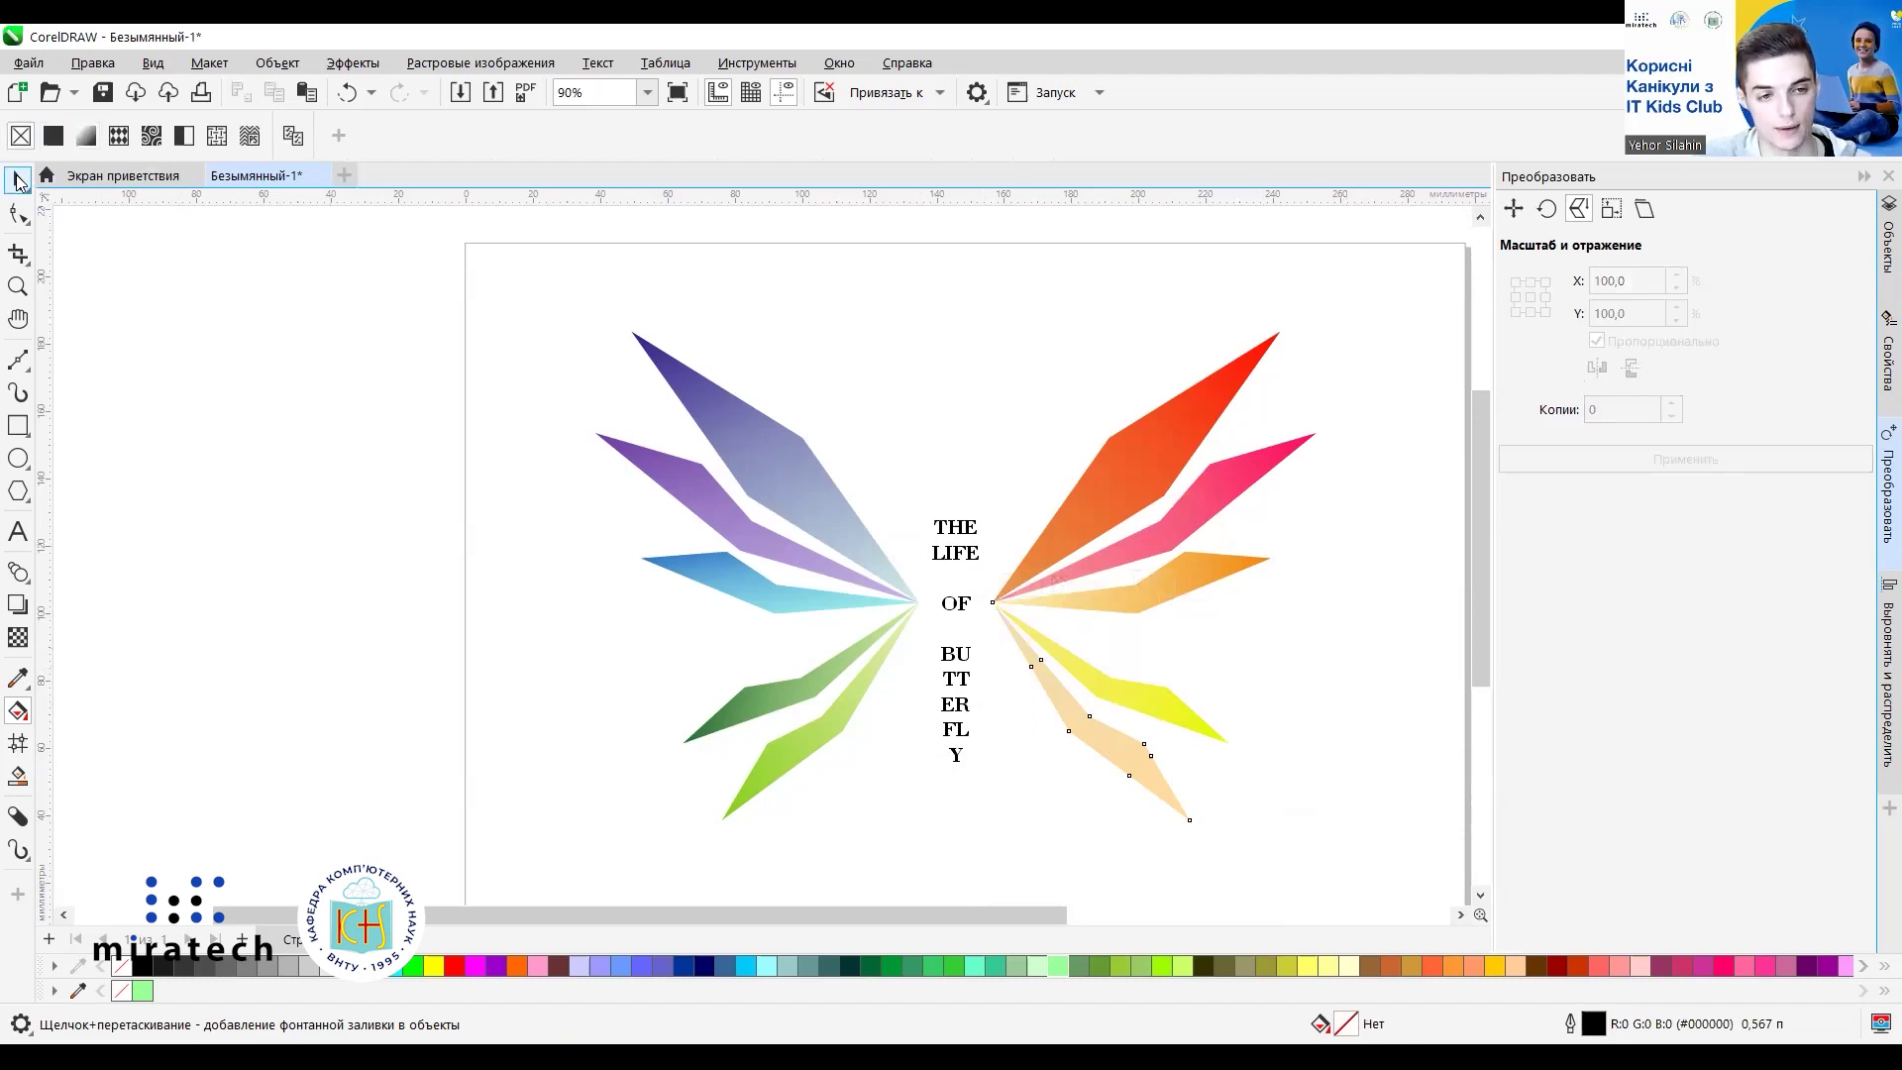
pyautogui.click(17, 180)
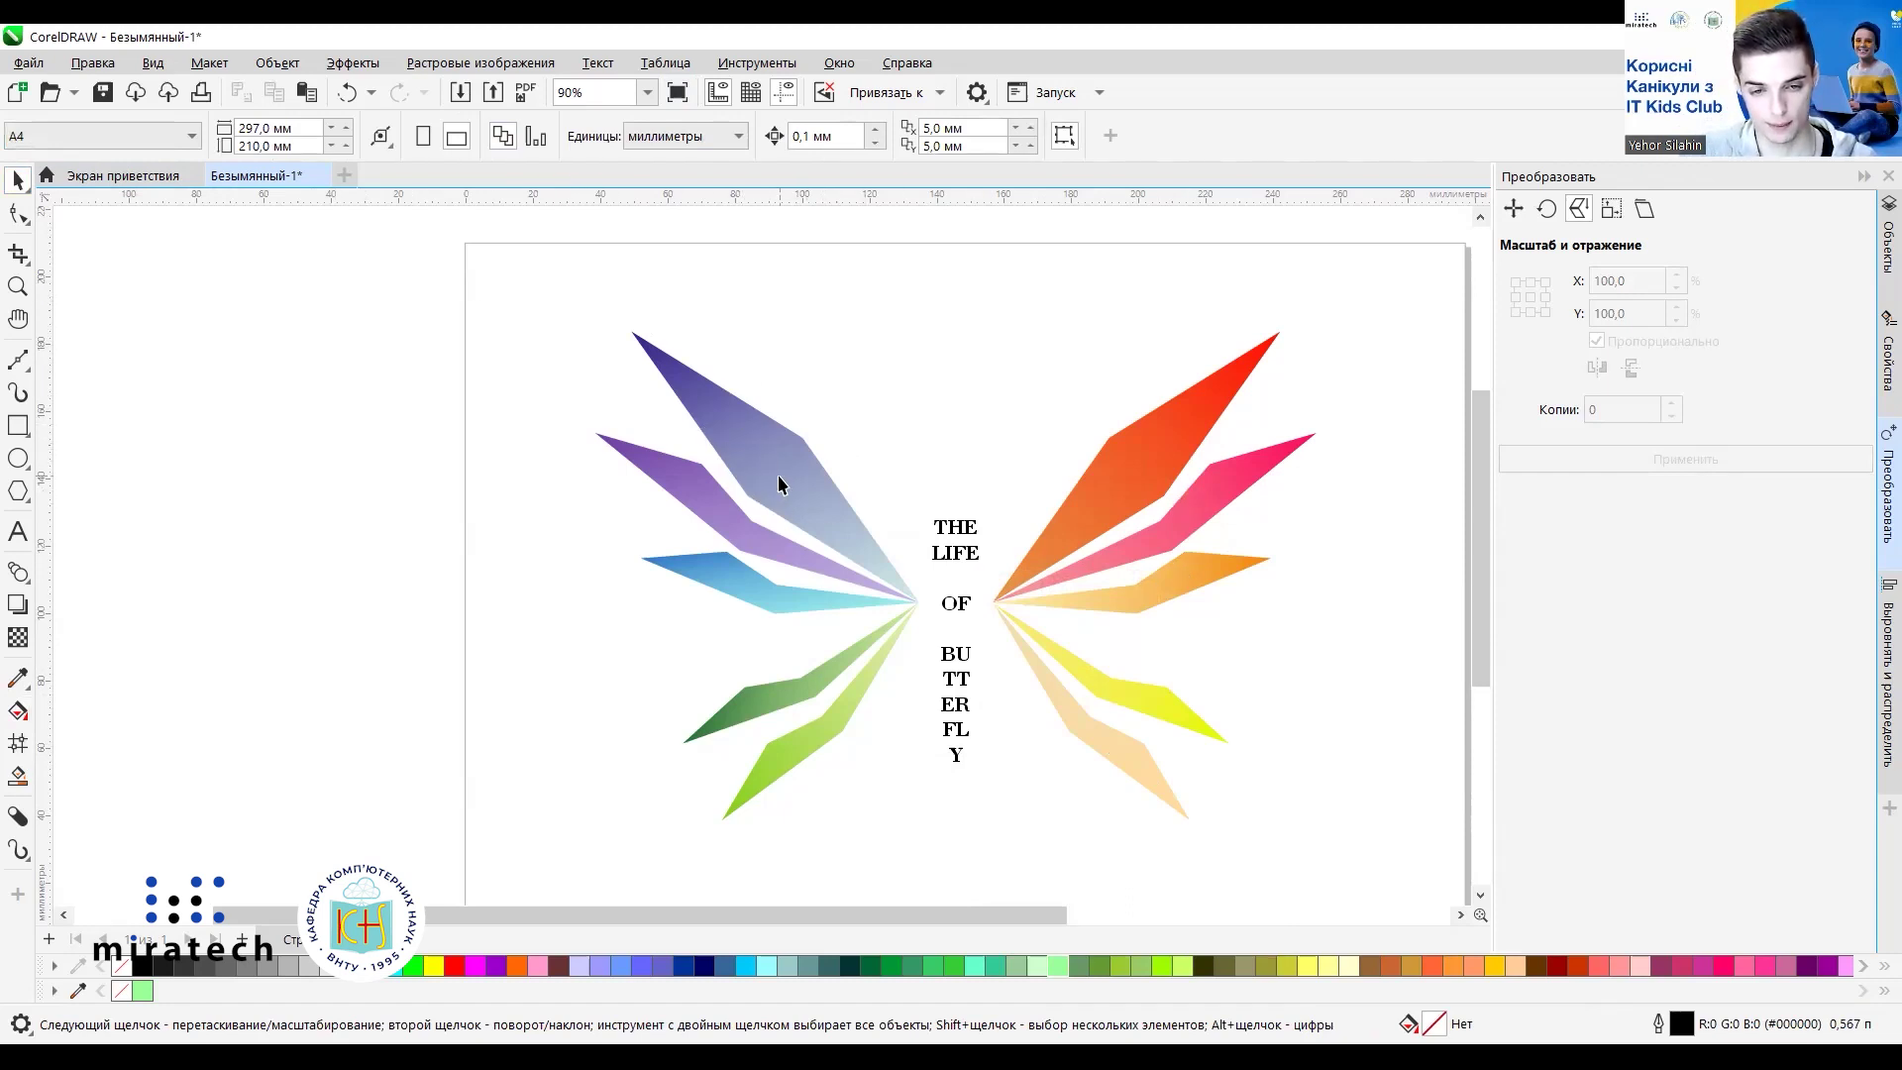
# Try to combine all five feathers of the left wing into a single object.
pyautogui.click(728, 496)
pyautogui.click(723, 575)
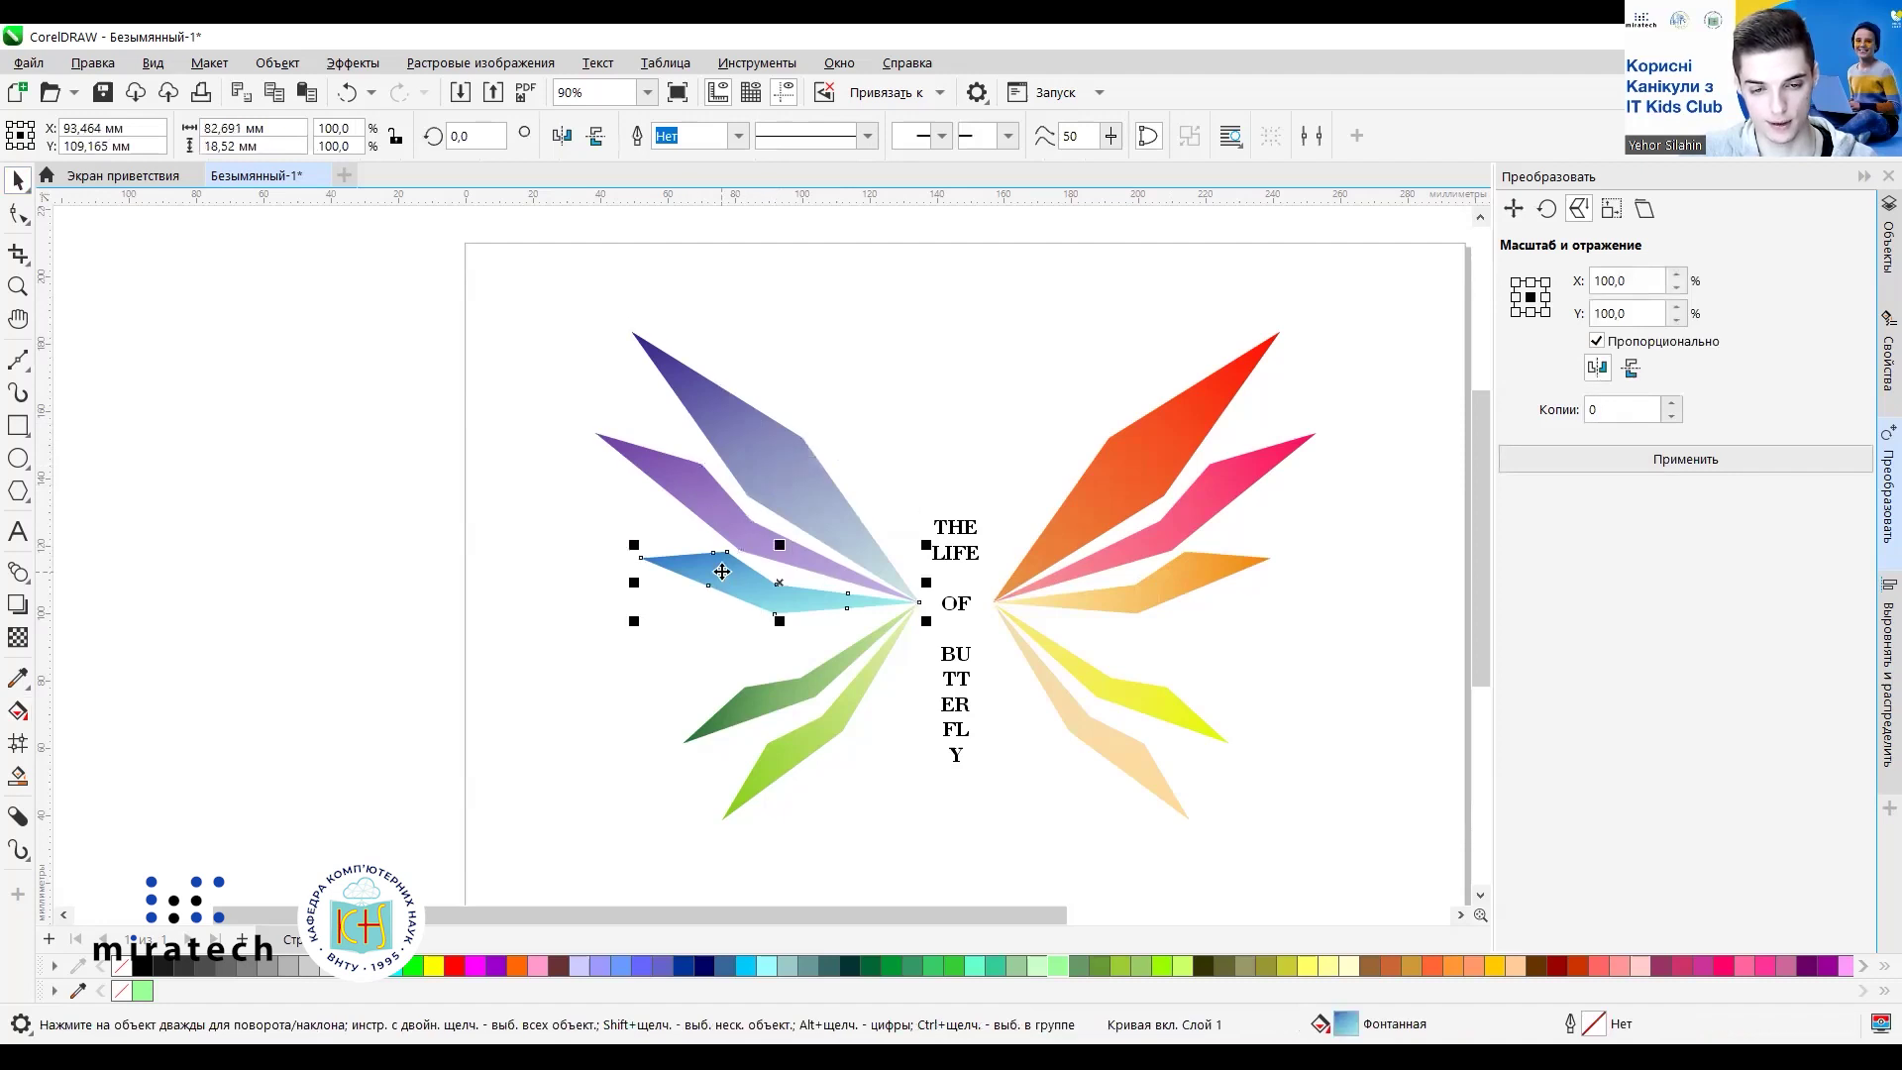
pyautogui.moveTo(550, 281); pyautogui.dragTo(865, 781)
pyautogui.moveTo(902, 859); pyautogui.dragTo(930, 865)
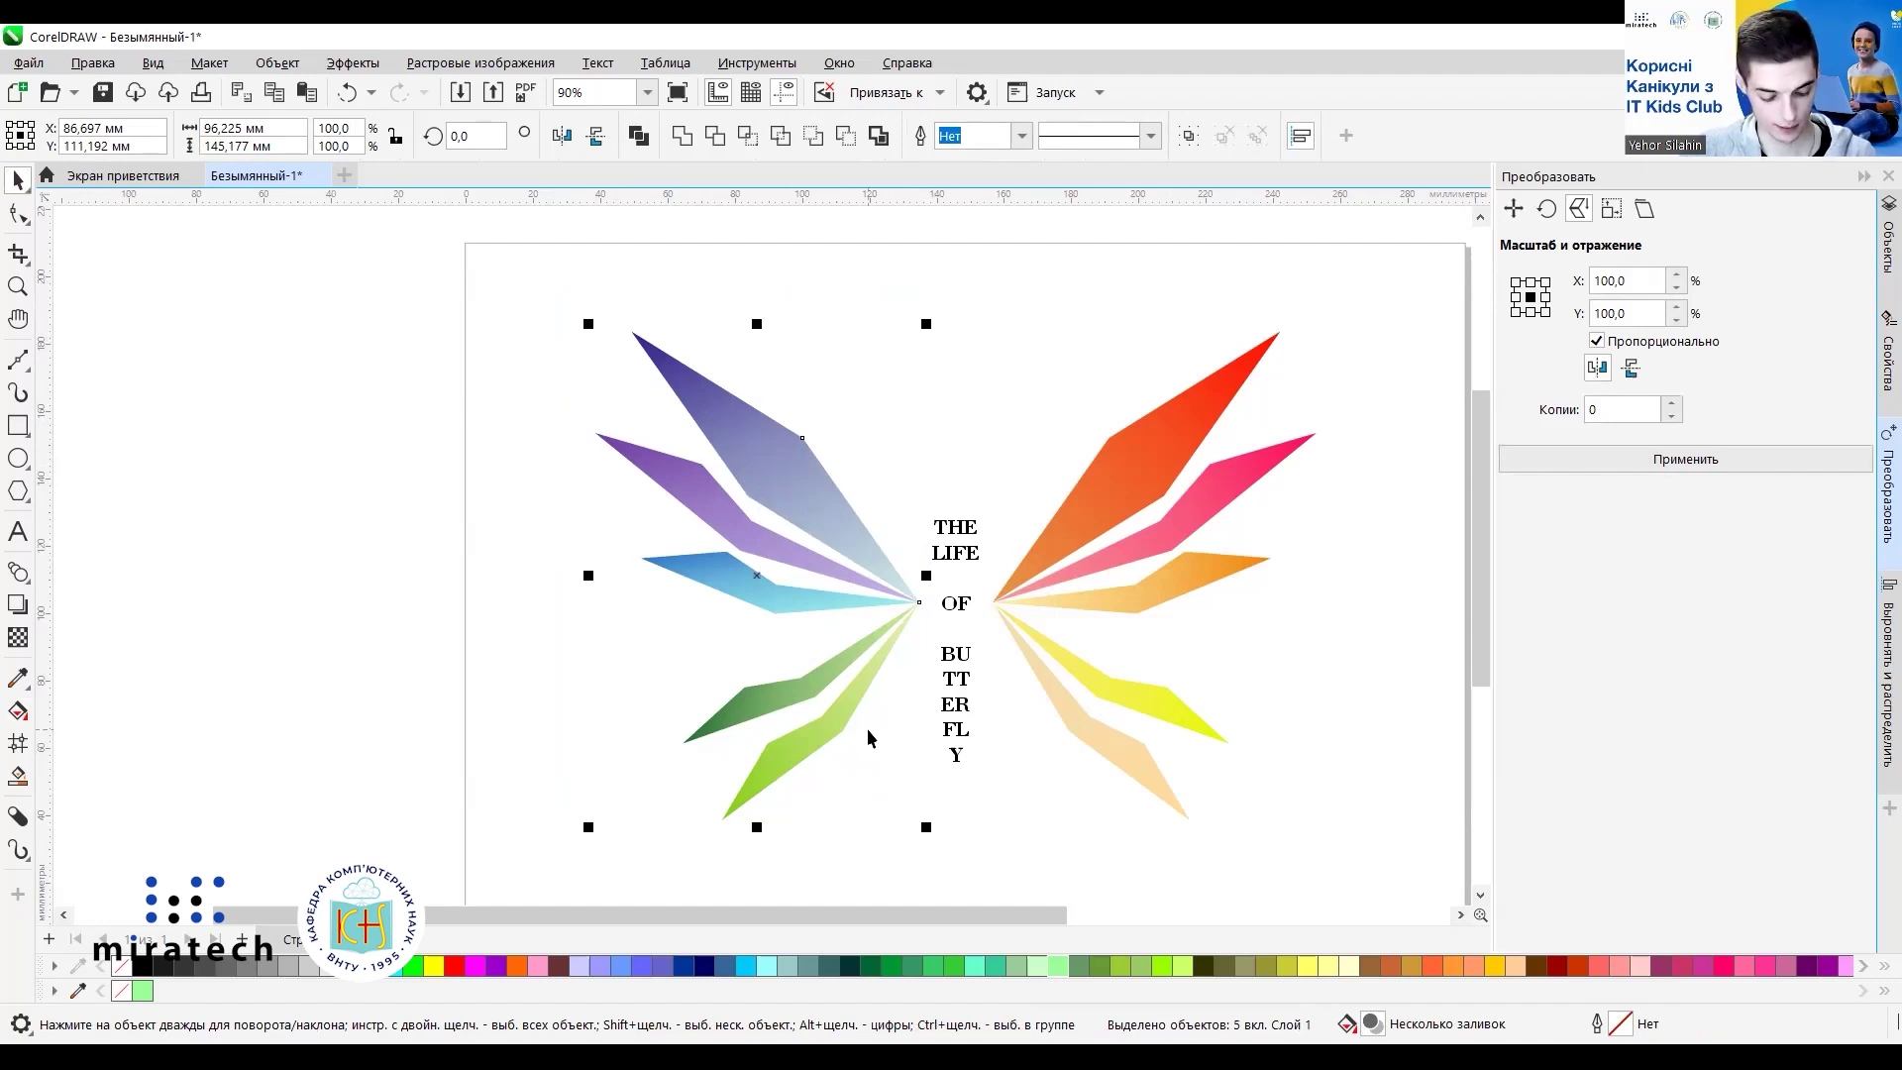
pyautogui.rightClick(774, 463)
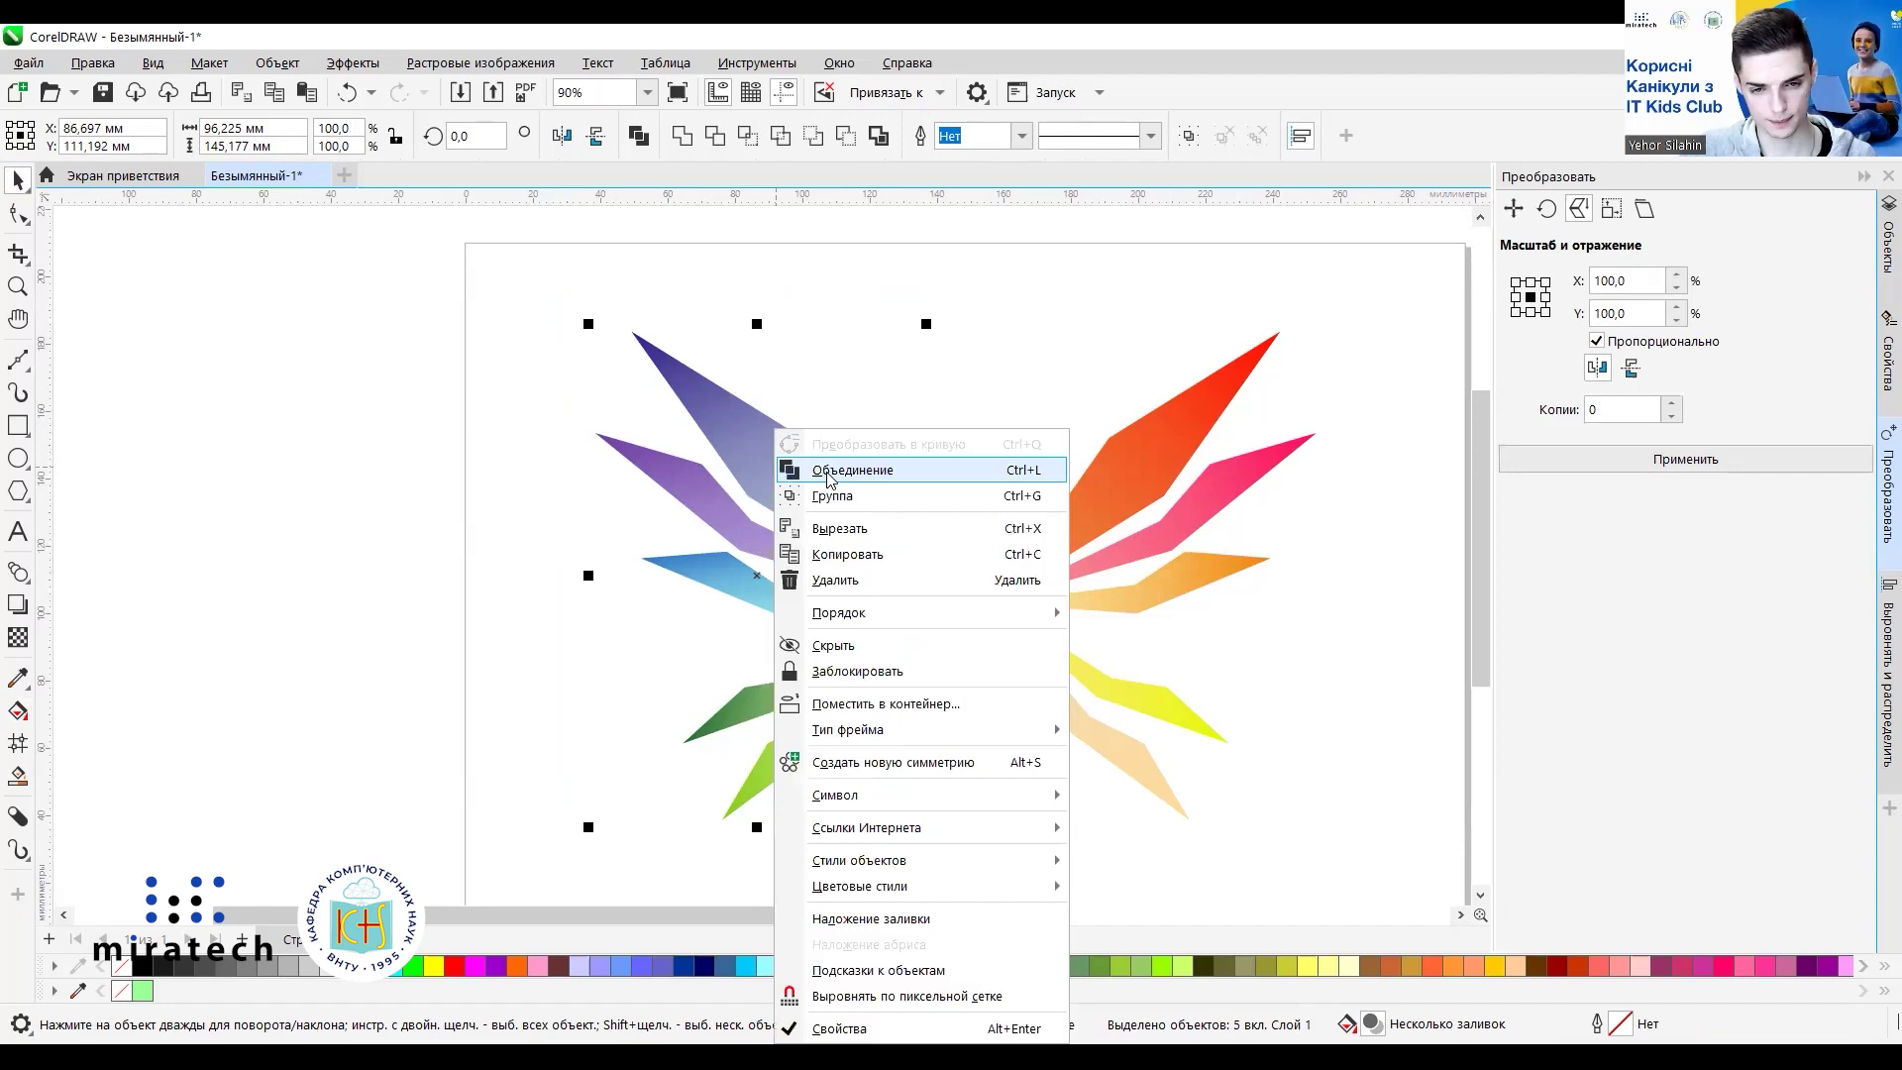
pyautogui.click(639, 137)
pyautogui.click(639, 136)
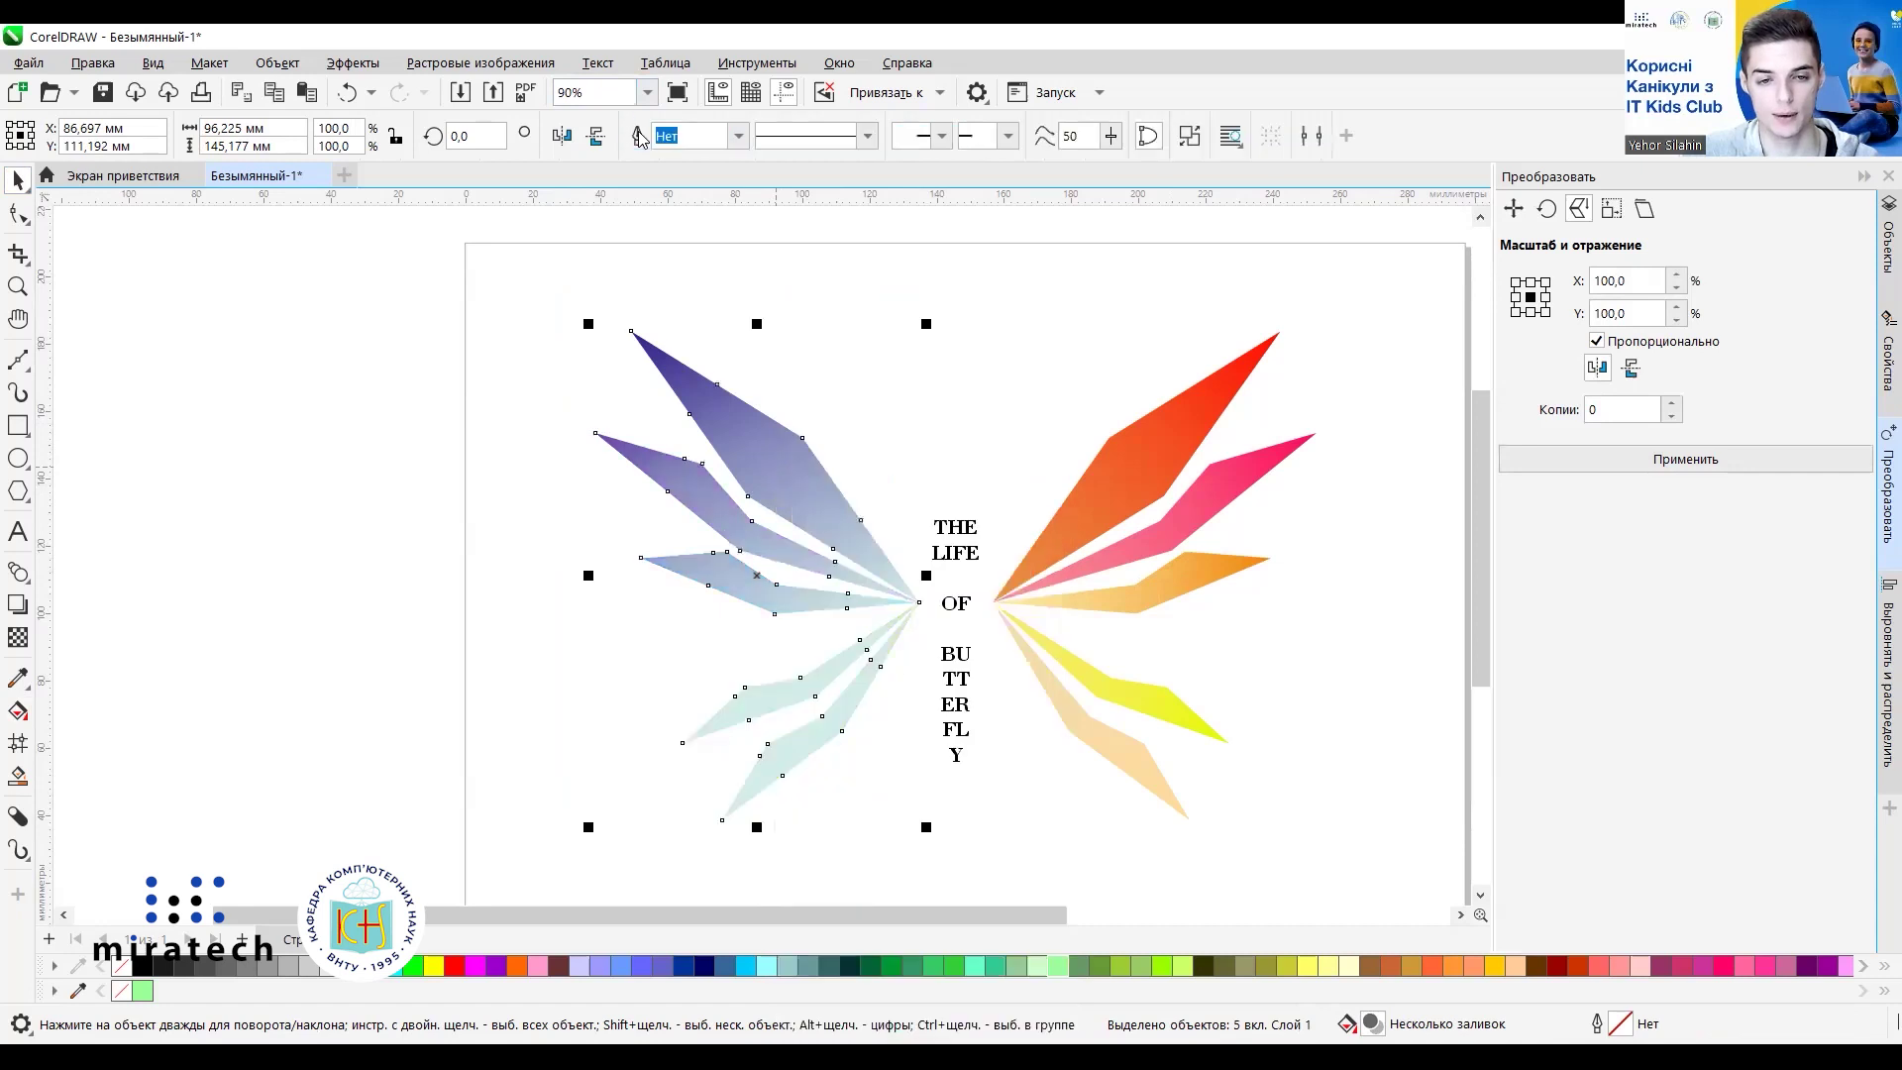
# Undo the combining of the left wing's feathers and clear the selection.
pyautogui.click(543, 515)
pyautogui.click(792, 473)
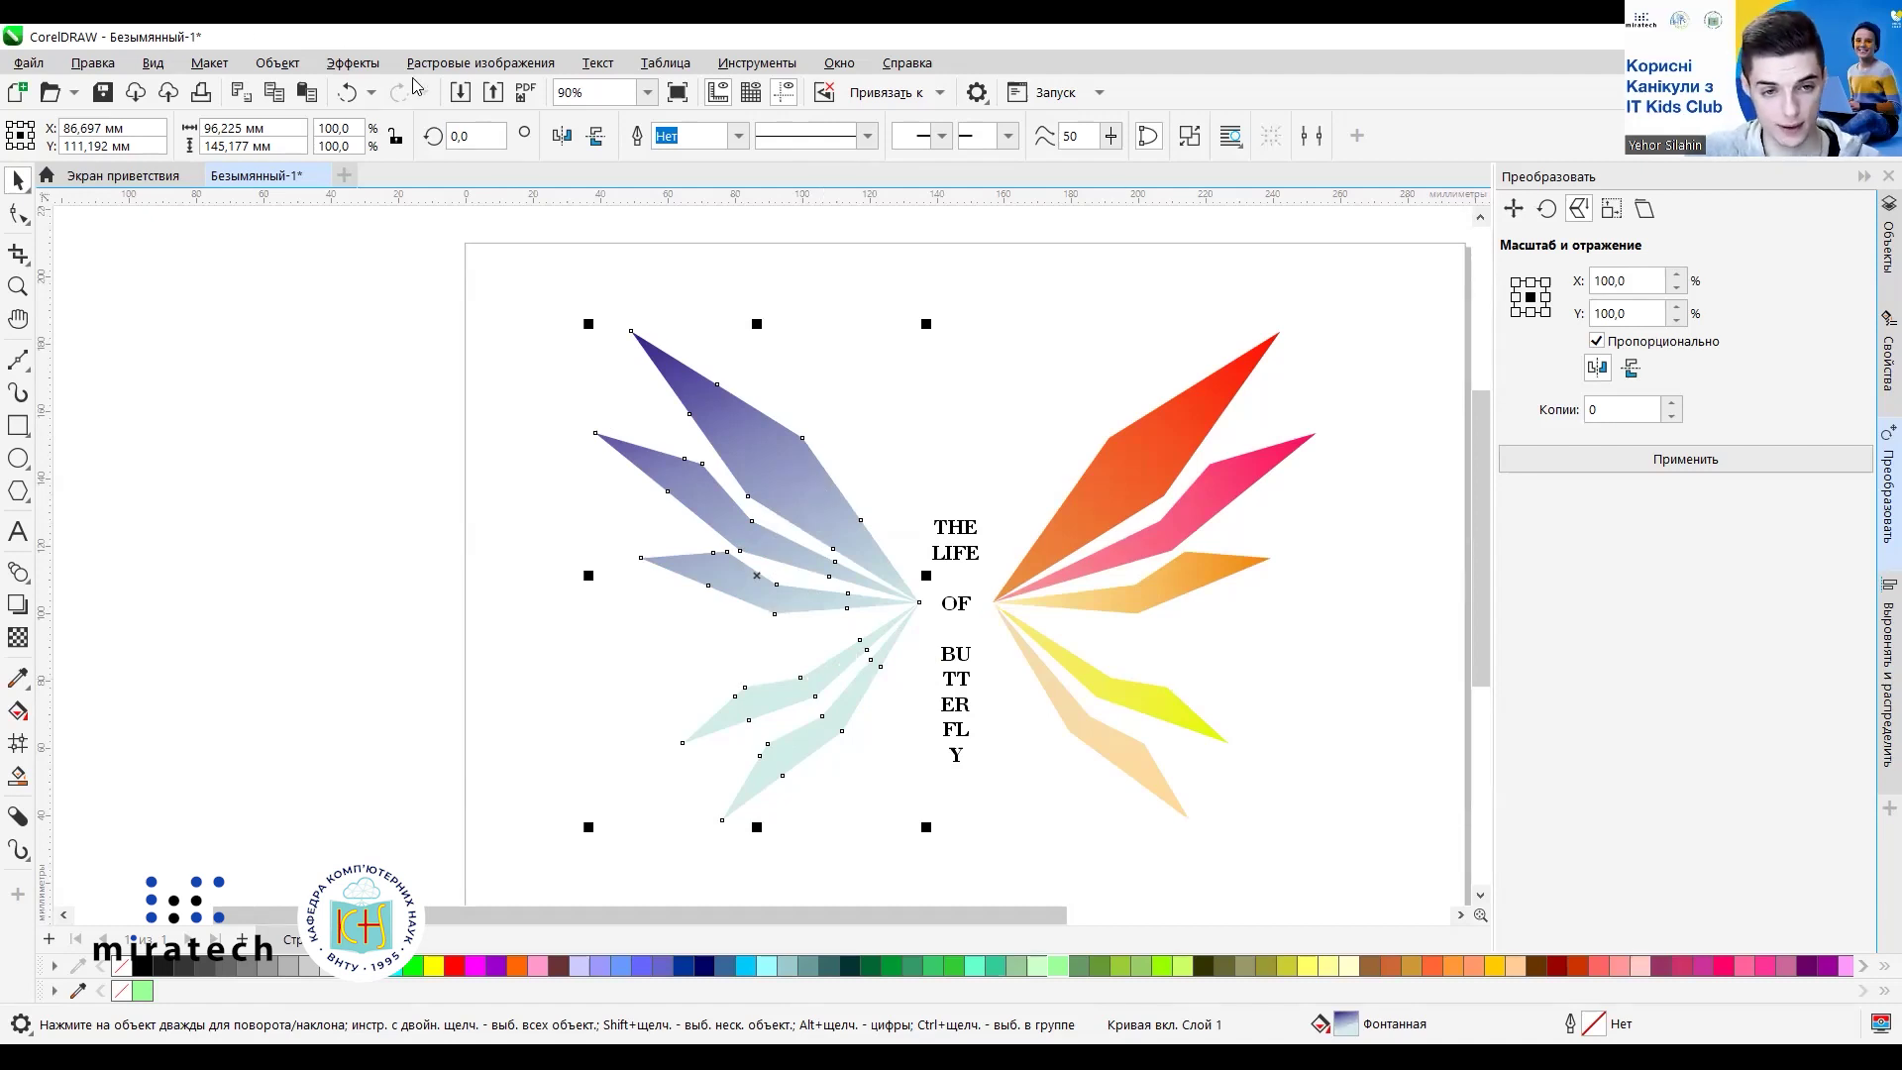
pyautogui.click(348, 92)
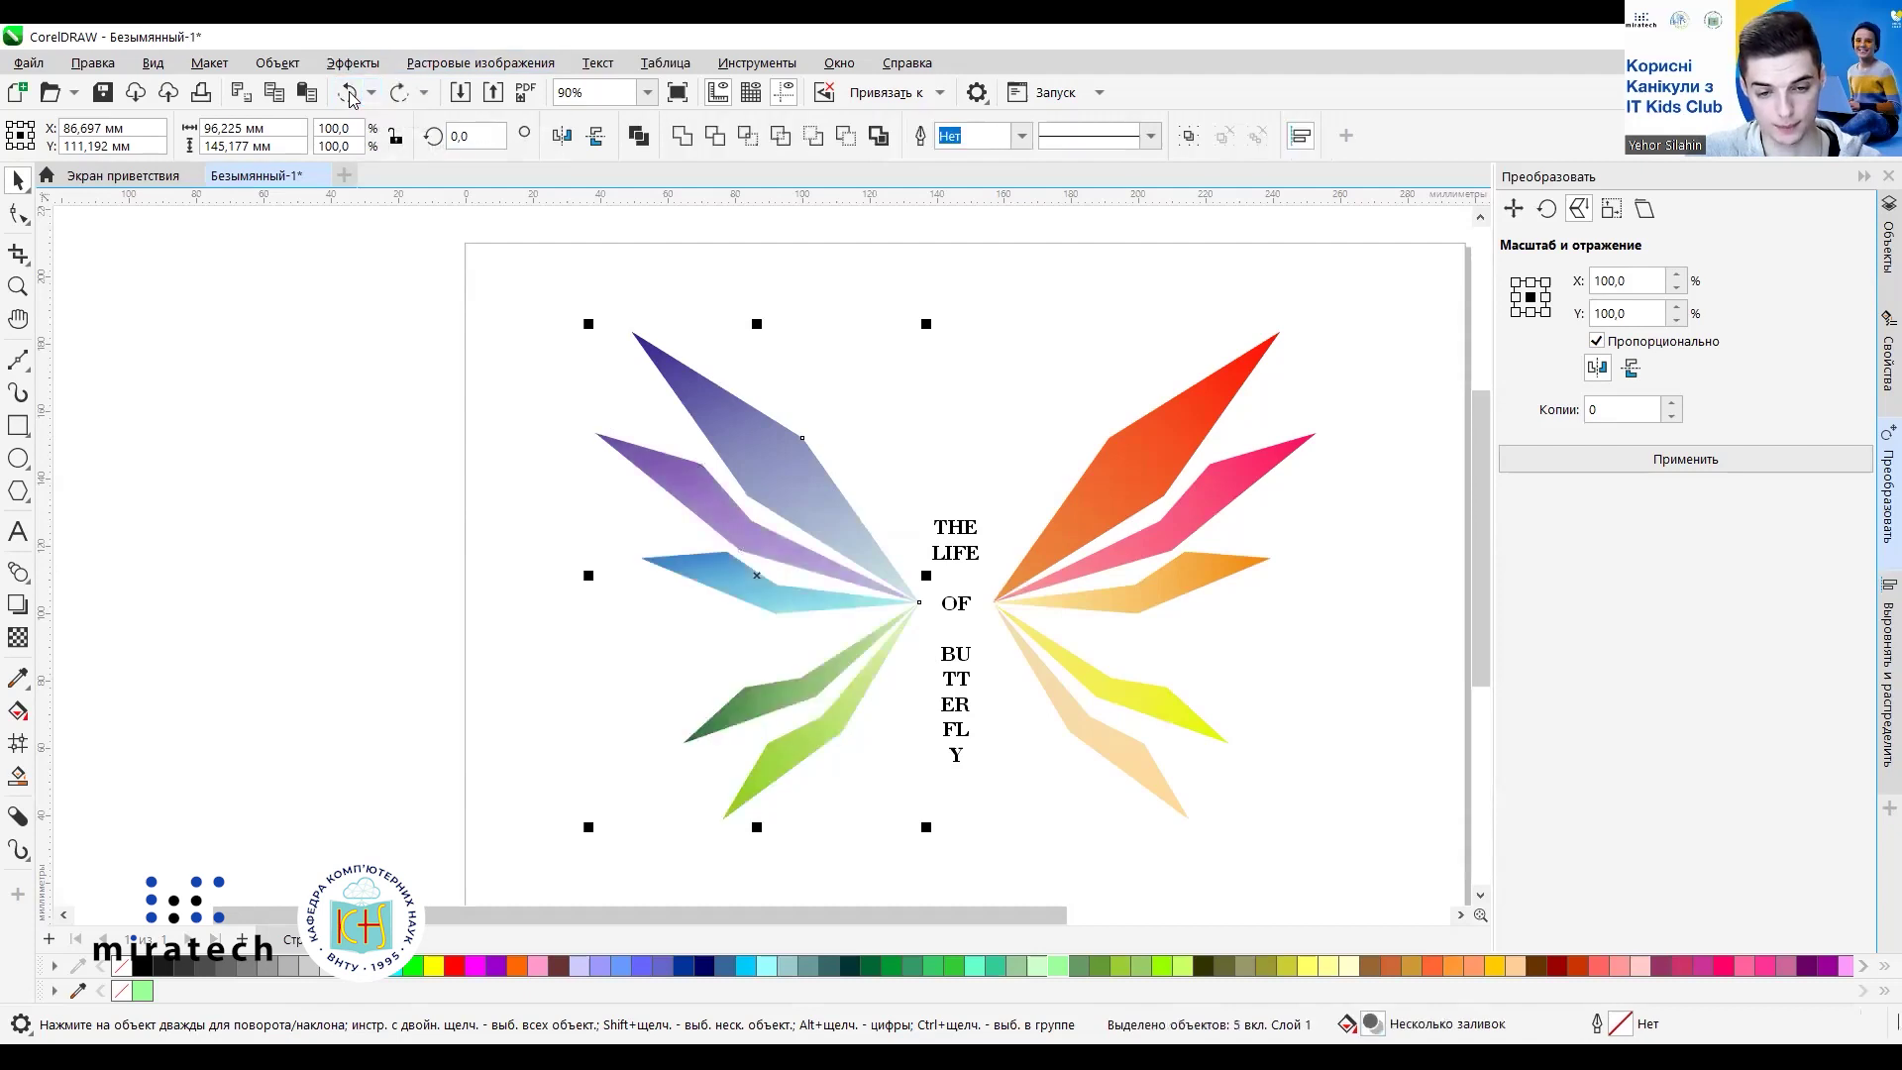
pyautogui.click(986, 427)
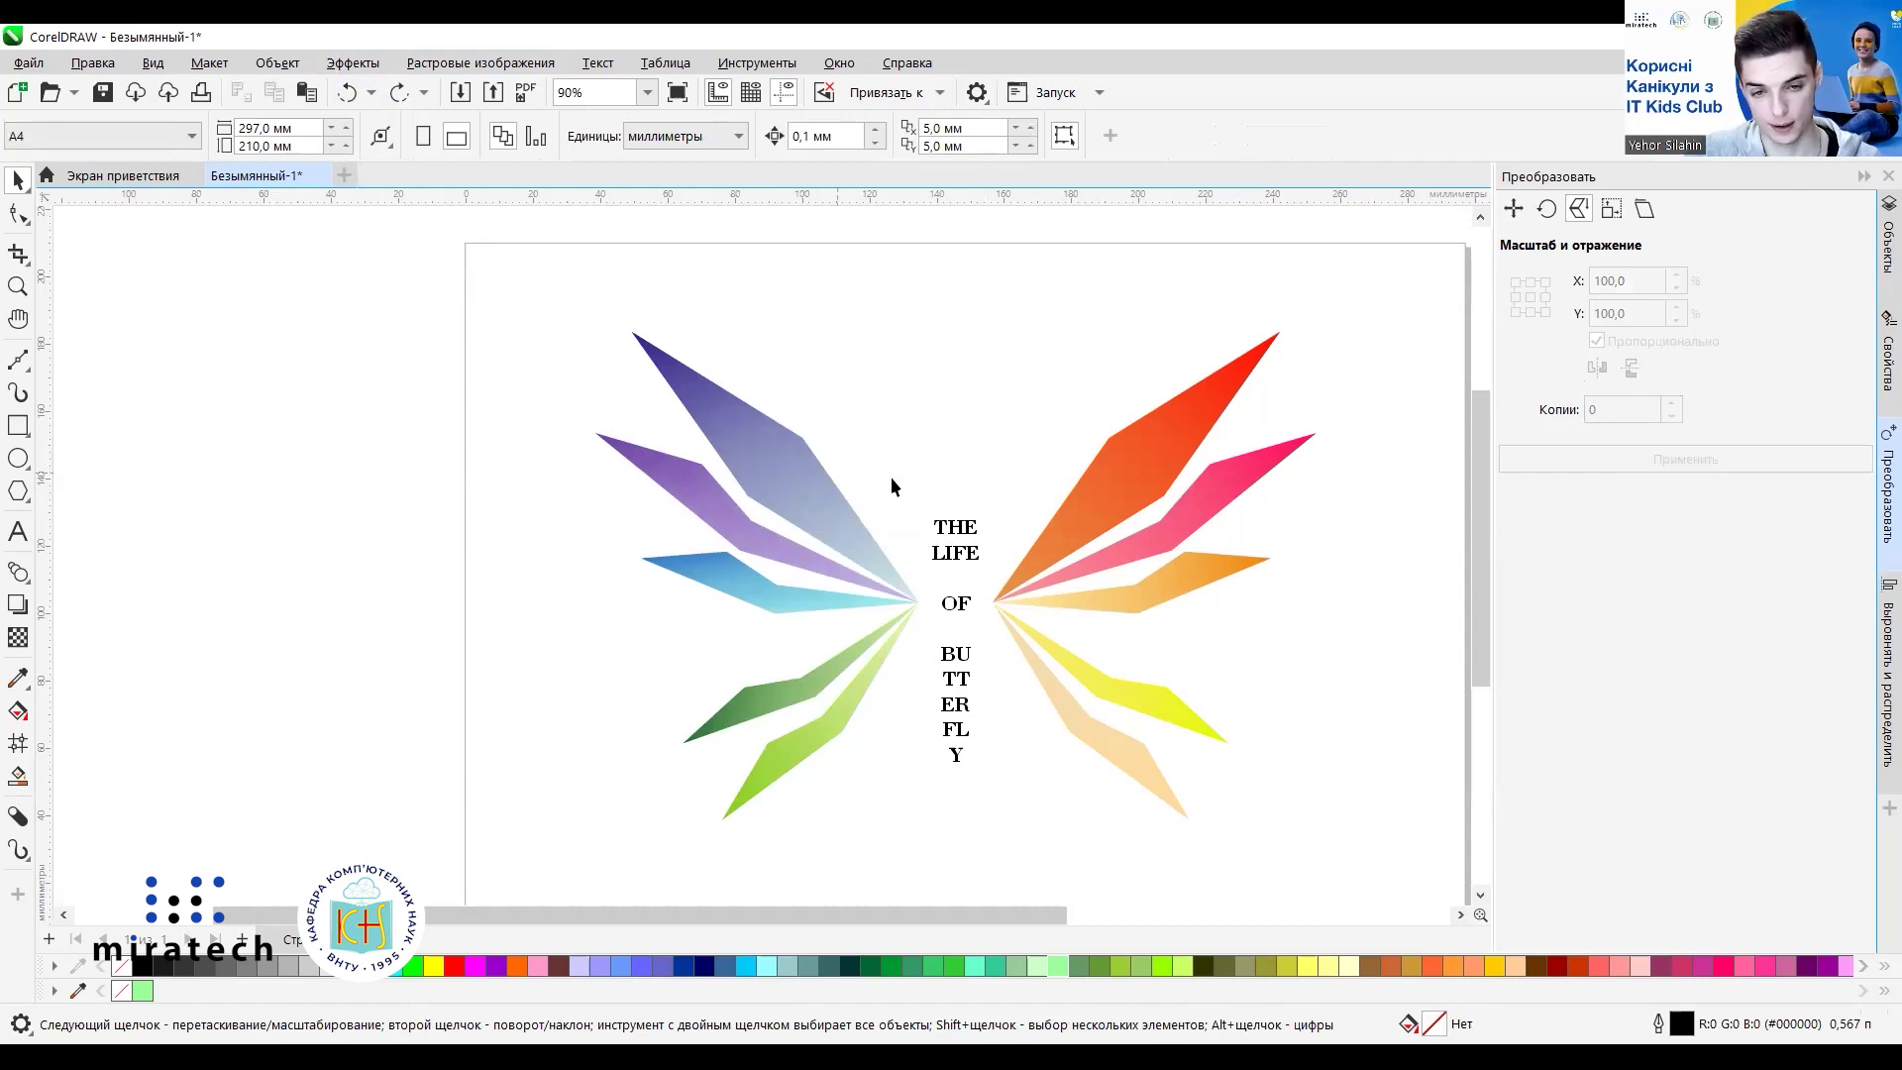
# Apply the Emboss 3D effect to the left wing's top feather with depth 15, level 25, direction 45° and original relief colour.
pyautogui.click(768, 454)
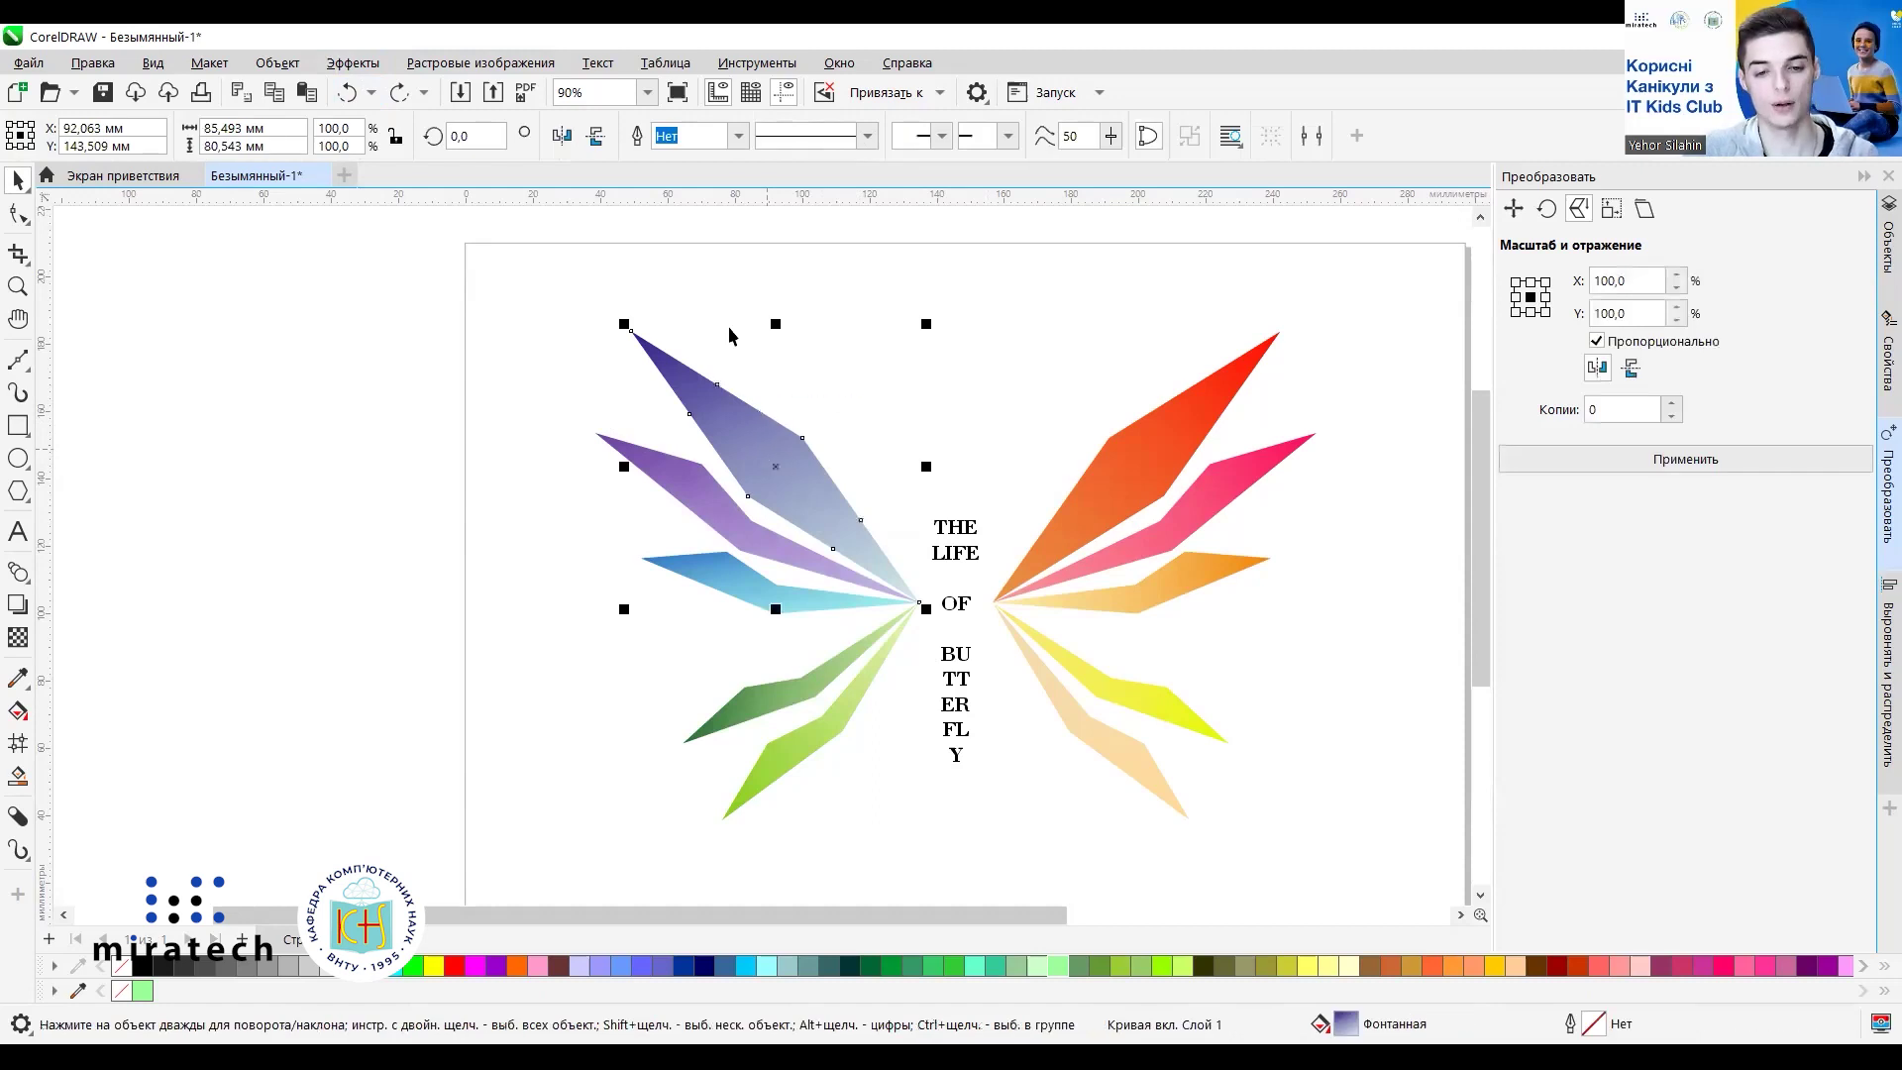
pyautogui.click(352, 64)
pyautogui.moveTo(423, 127)
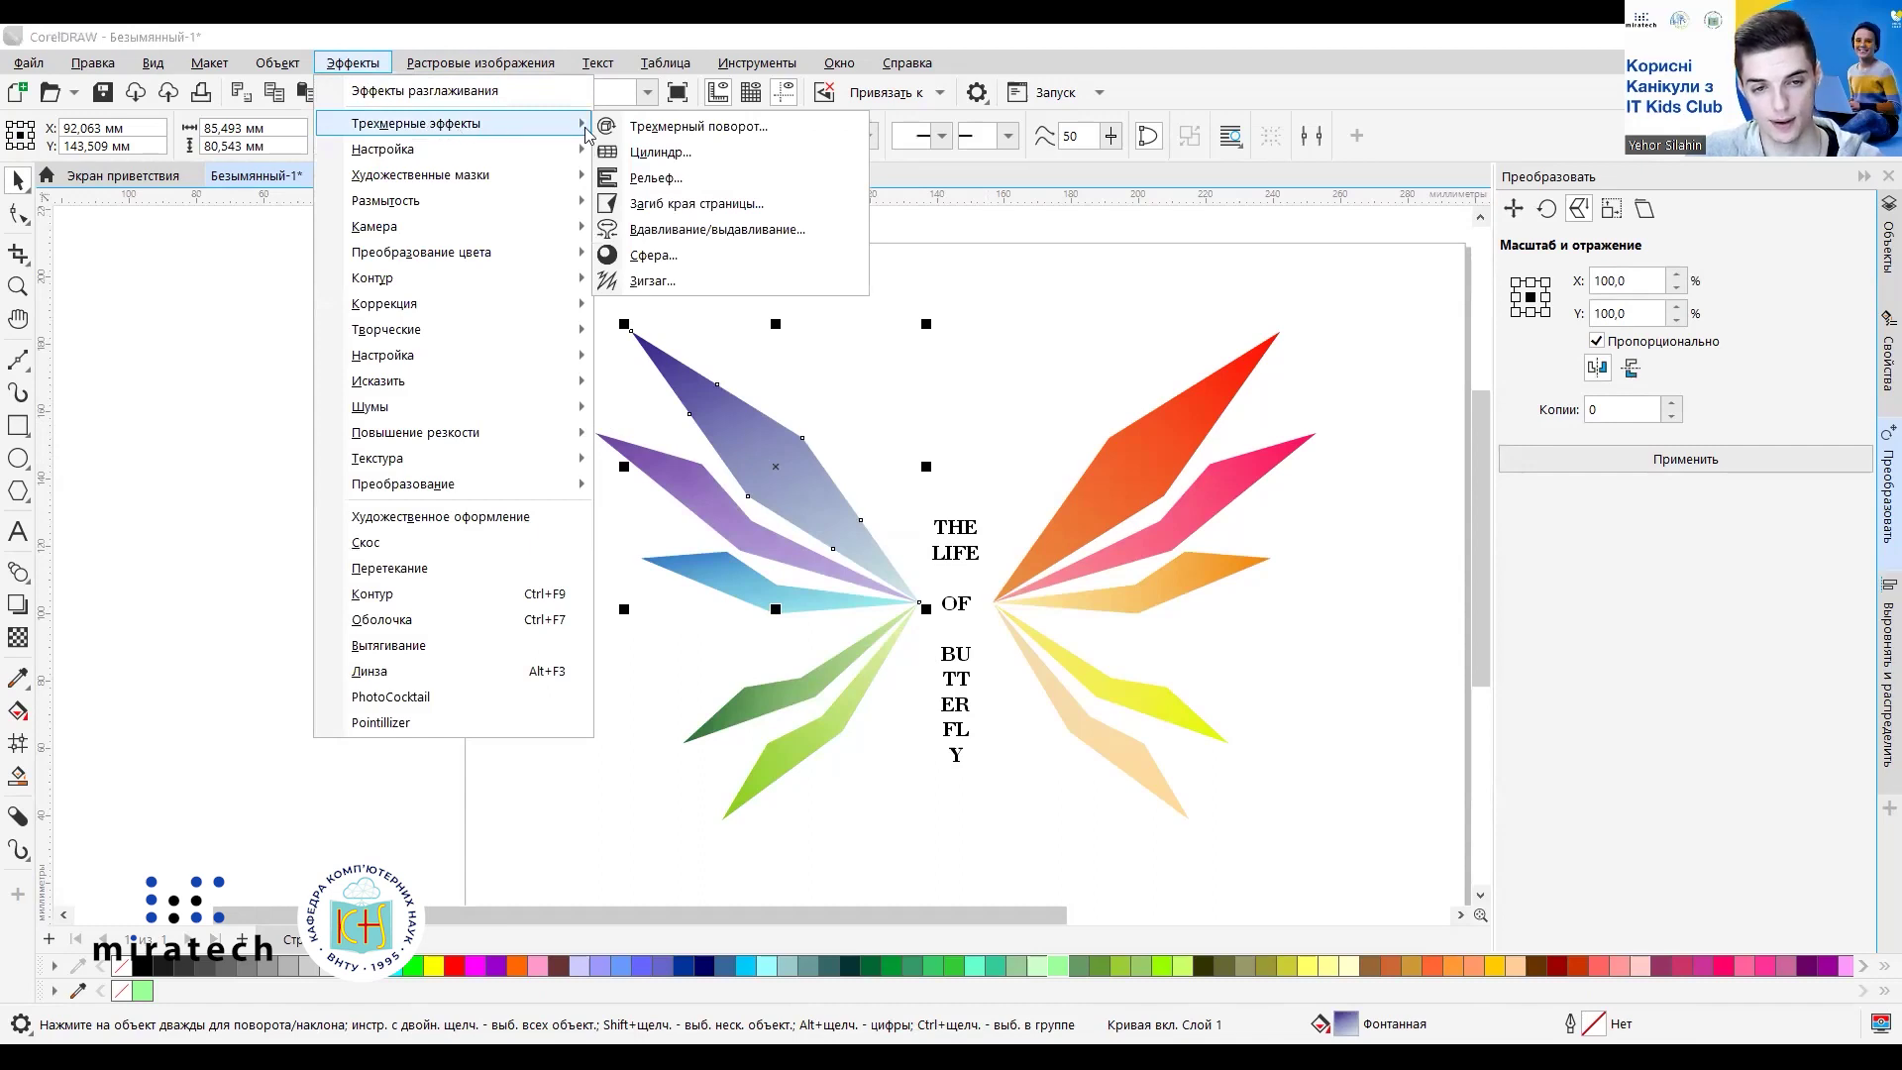
pyautogui.click(651, 179)
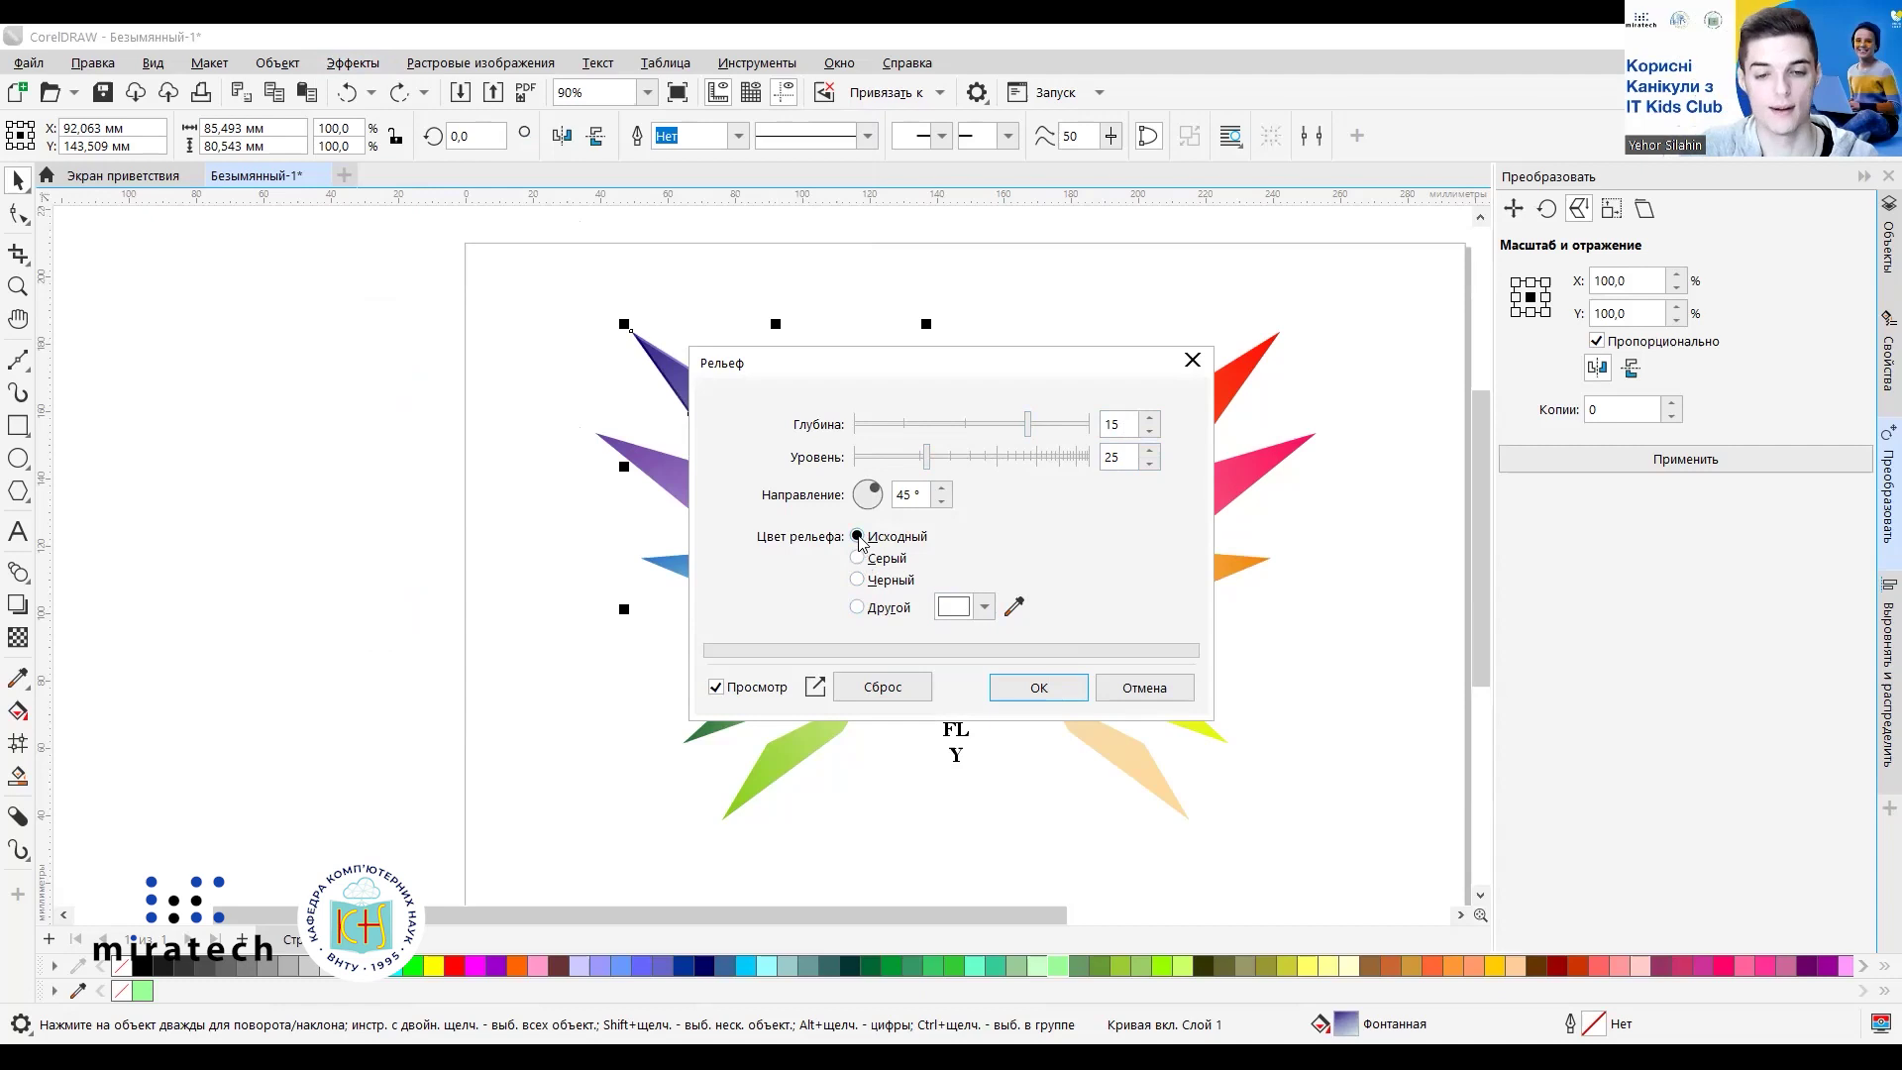
pyautogui.click(1039, 688)
pyautogui.click(862, 436)
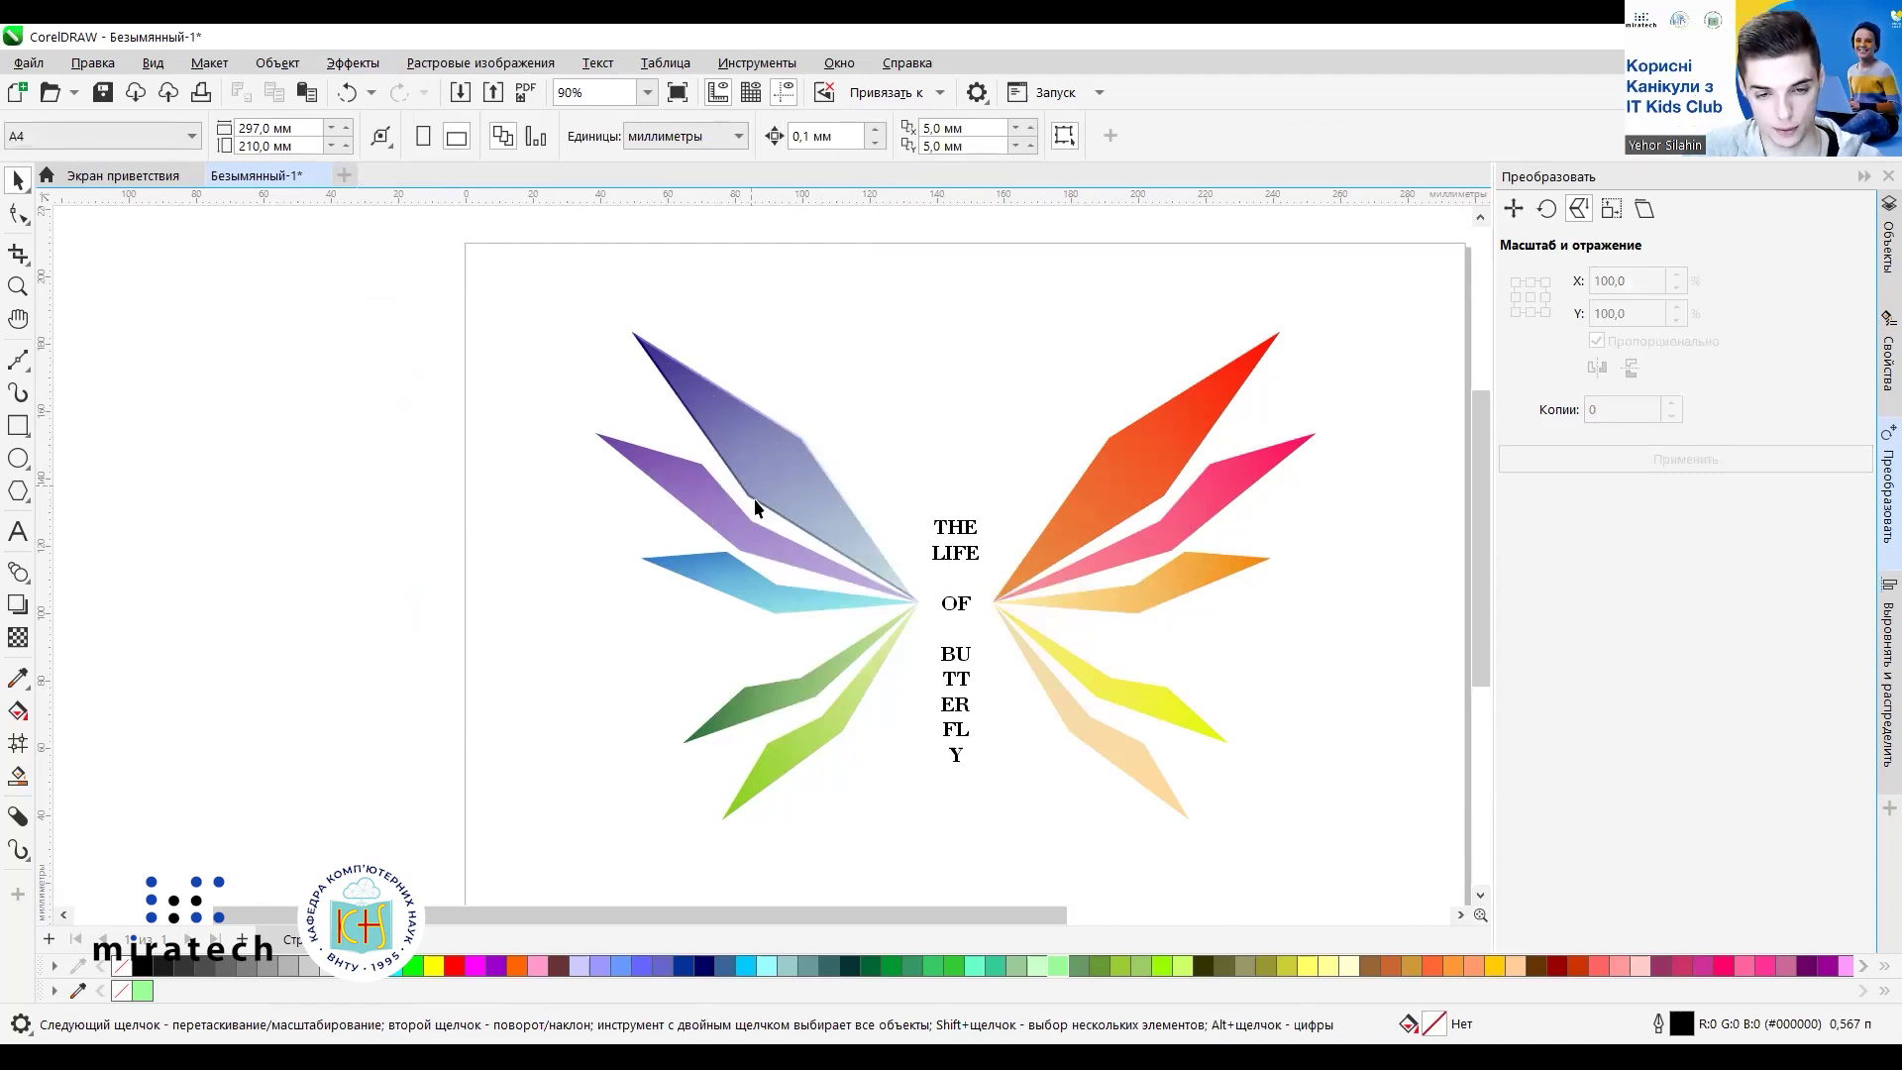
# Apply the same Emboss effect to the left wing's purple second feather, with depth 15, level 25, direction 45° and original colour.
pyautogui.scroll(6, 728, 519)
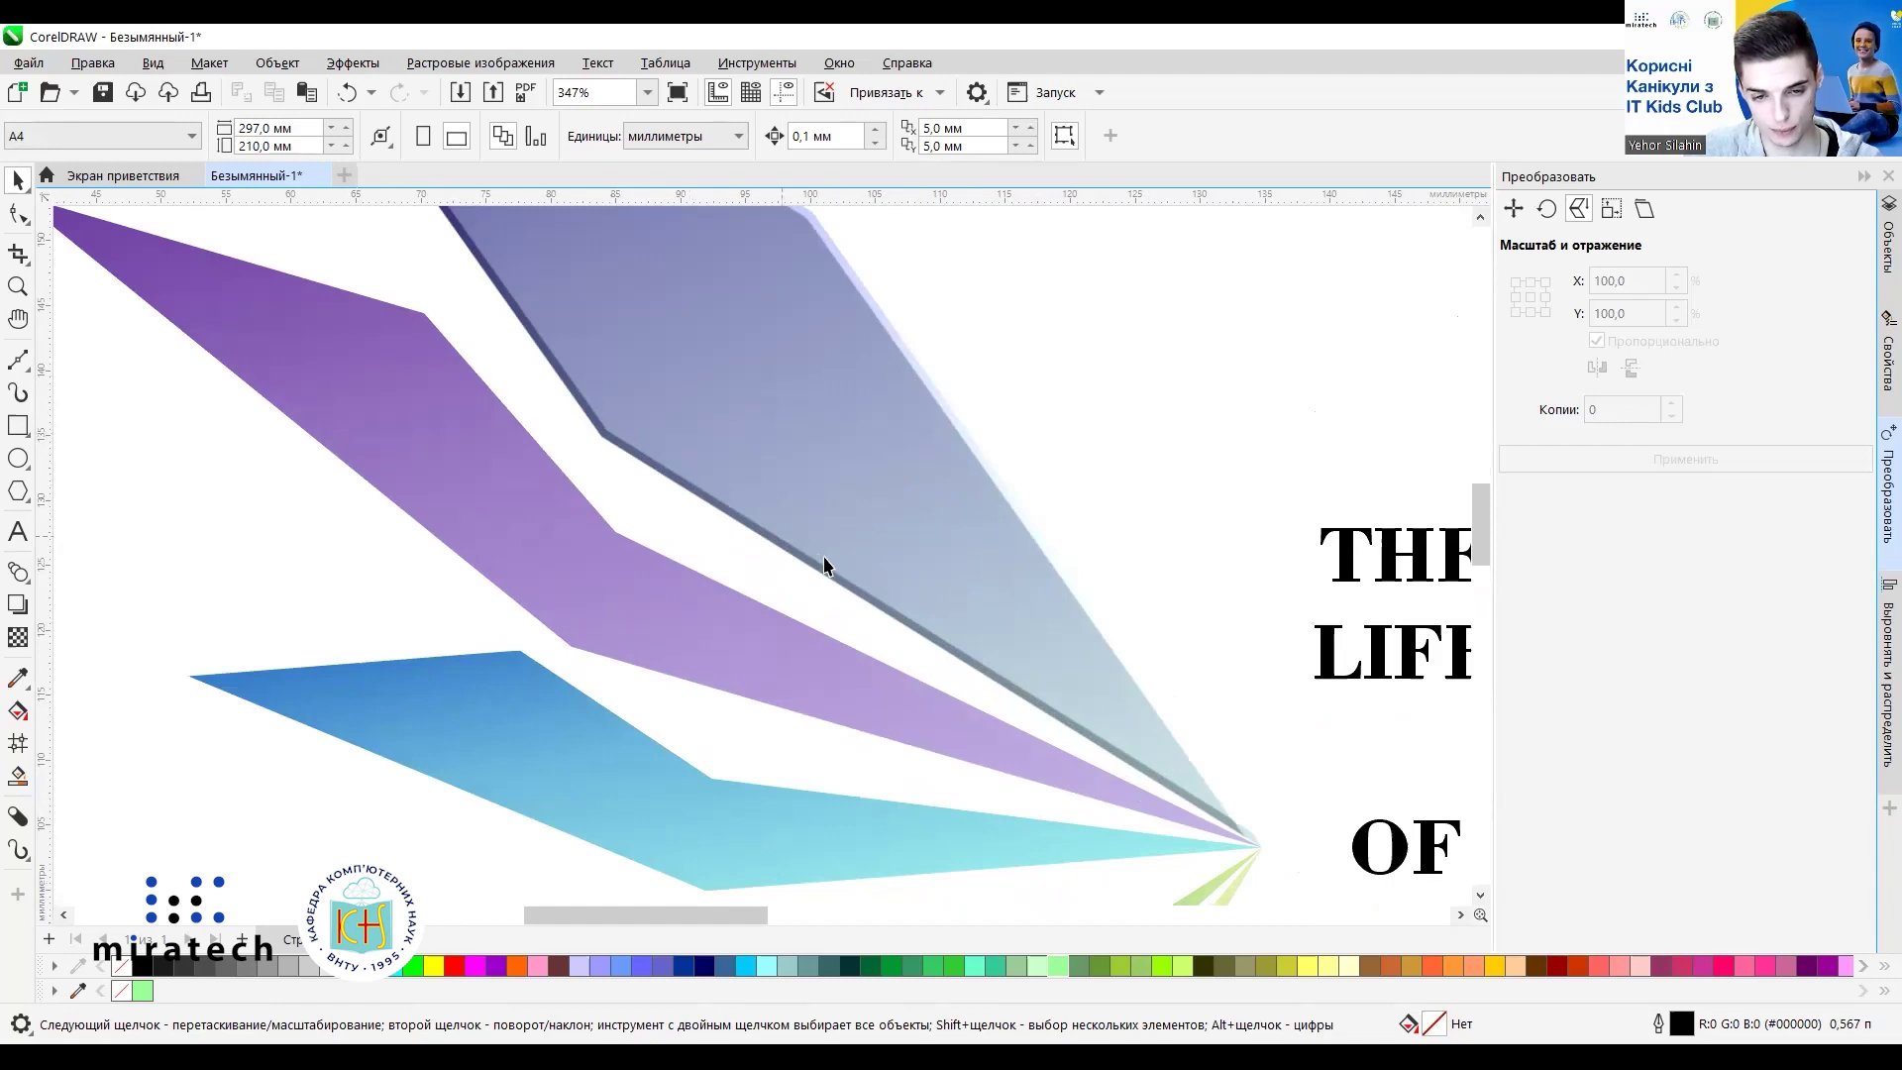
pyautogui.scroll(-4, 752, 490)
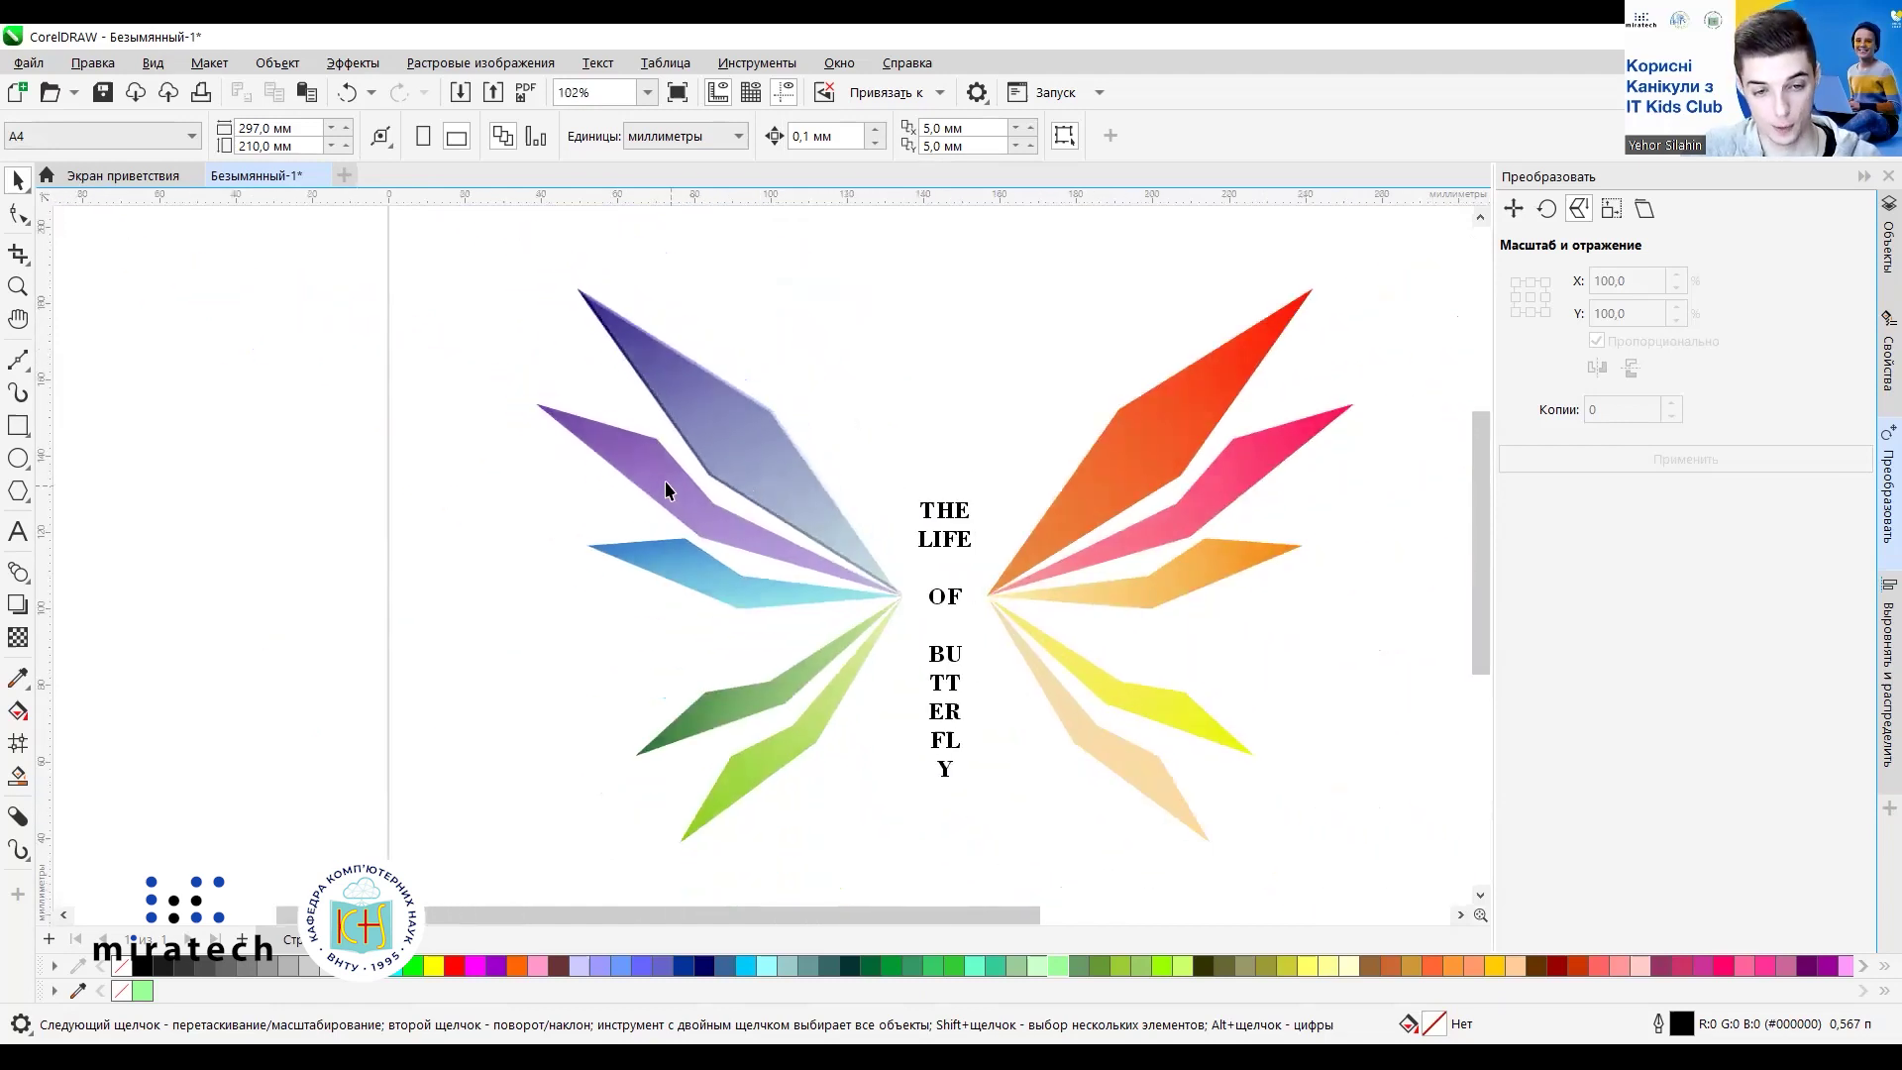
pyautogui.click(650, 472)
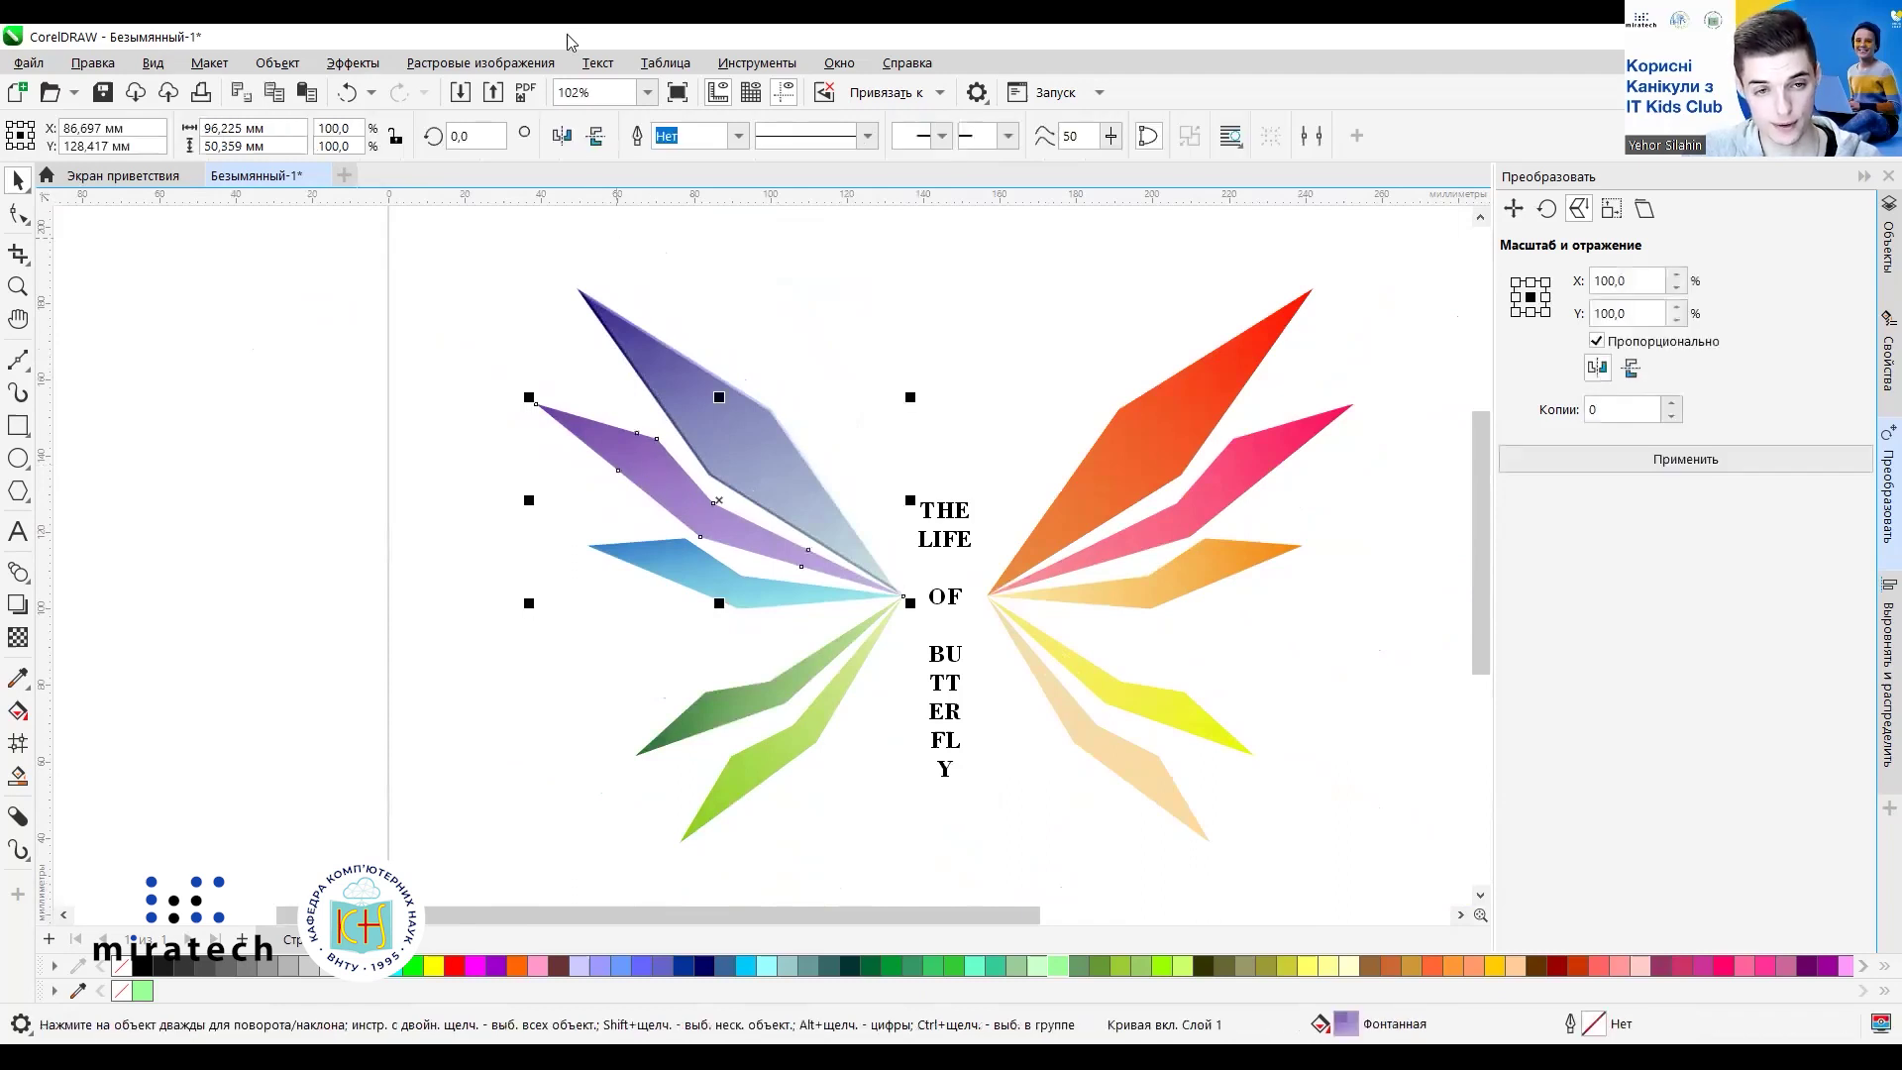
pyautogui.click(363, 65)
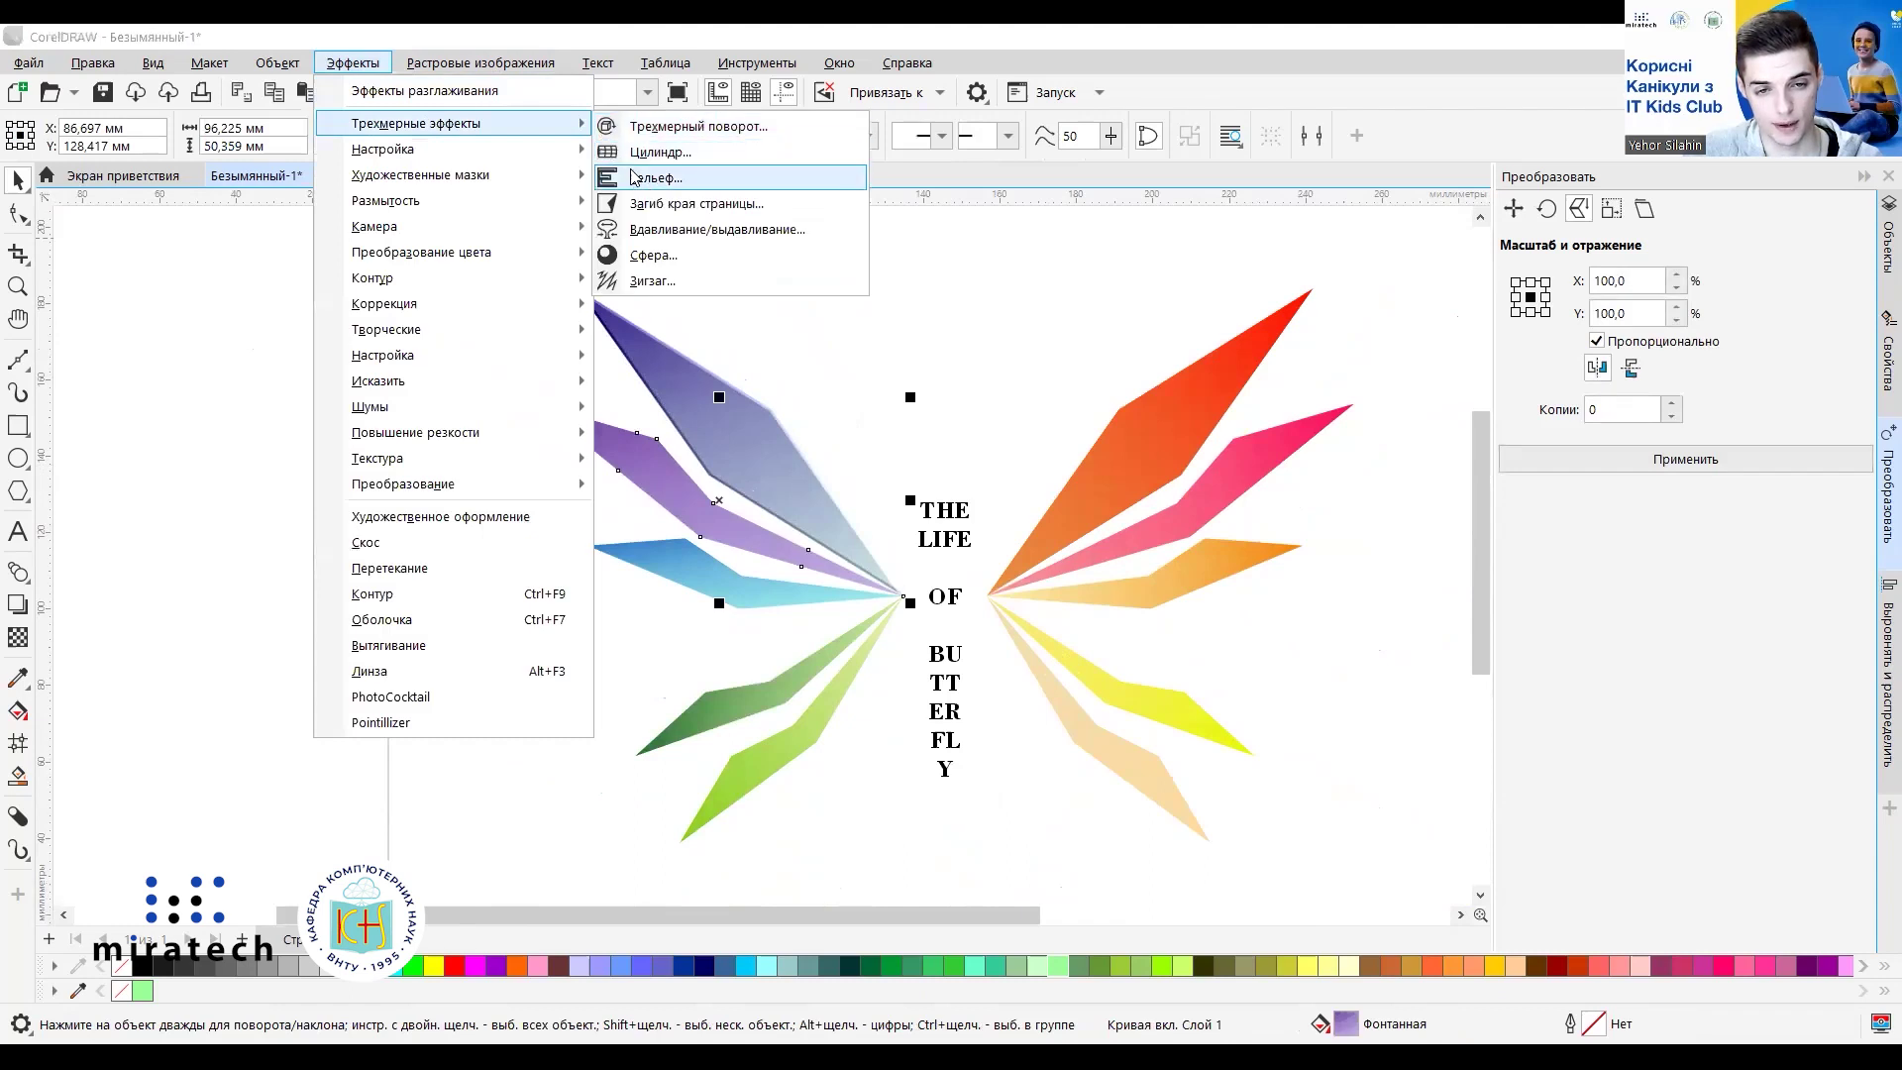
pyautogui.click(635, 180)
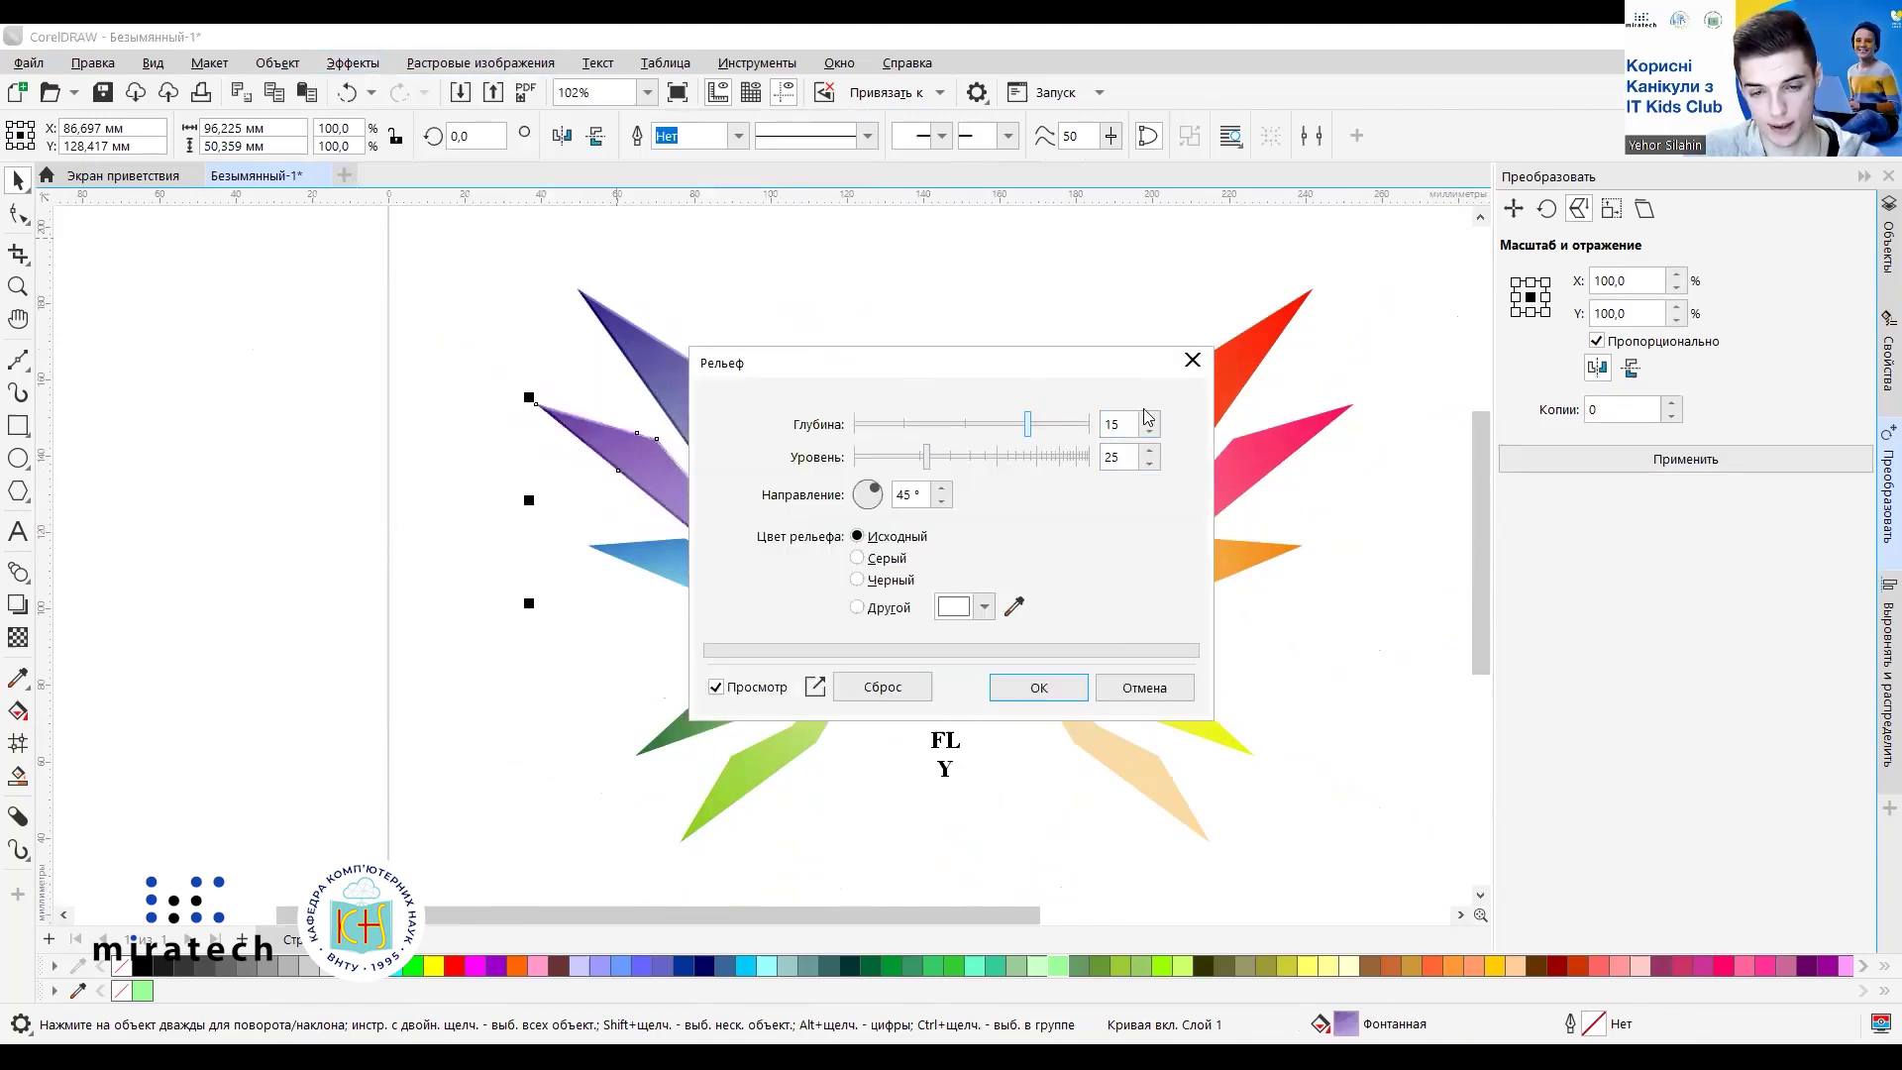
pyautogui.click(1041, 689)
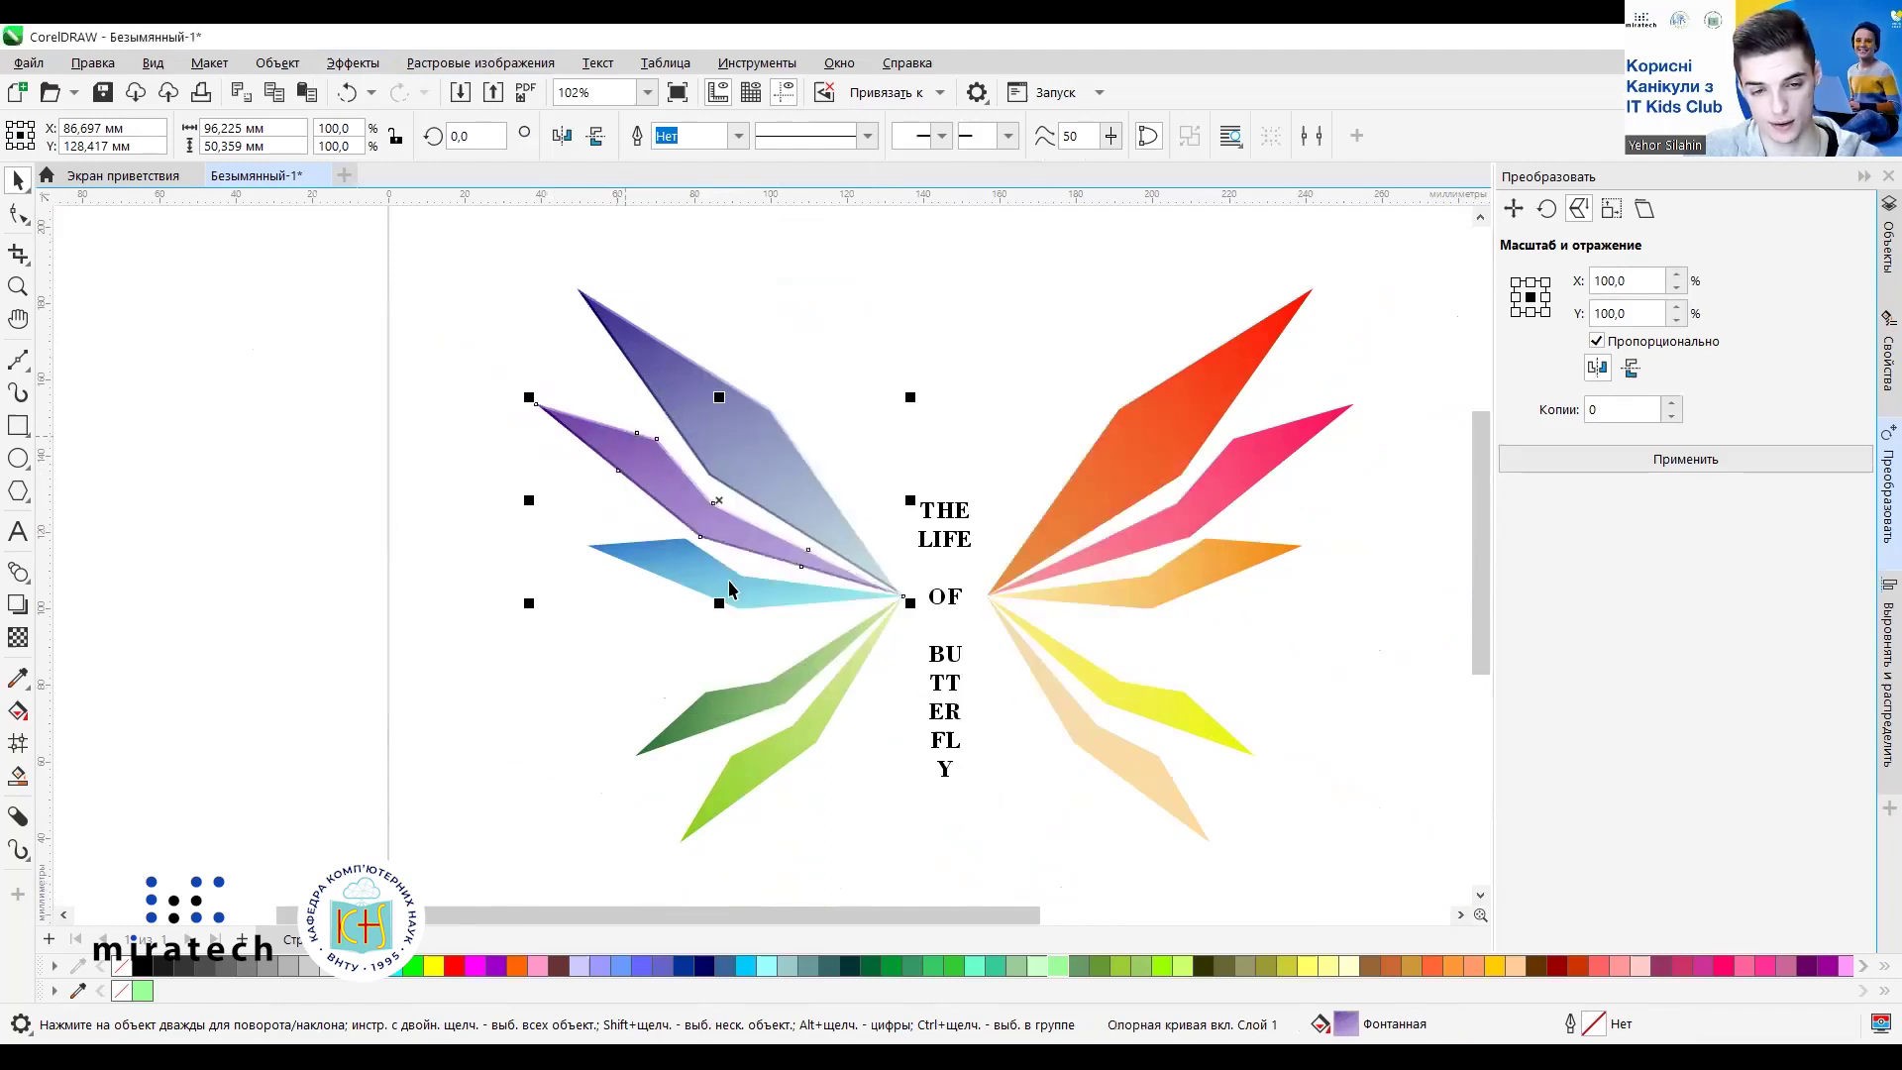
# Apply the Emboss 3D effect to the left wing's blue third feather with depth 15, level 25, direction 45° and original relief colour.
pyautogui.click(686, 574)
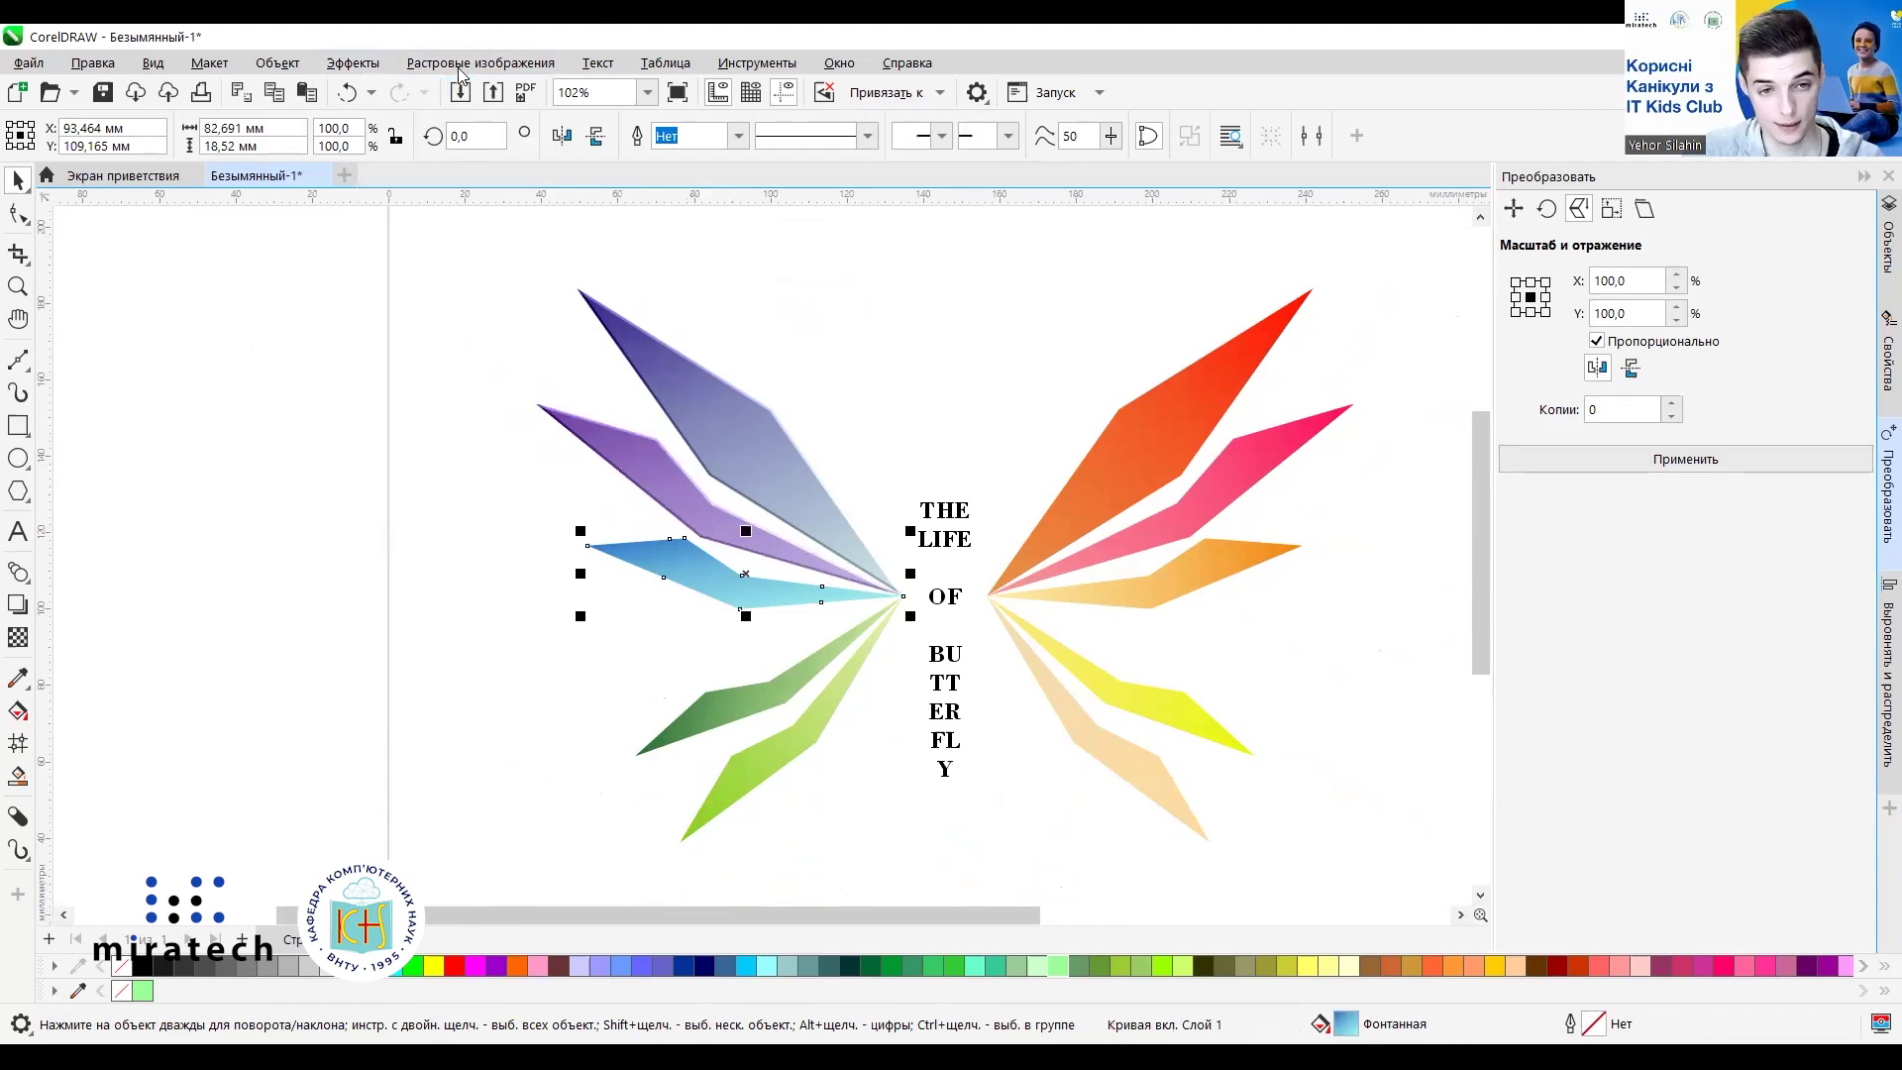
pyautogui.click(358, 66)
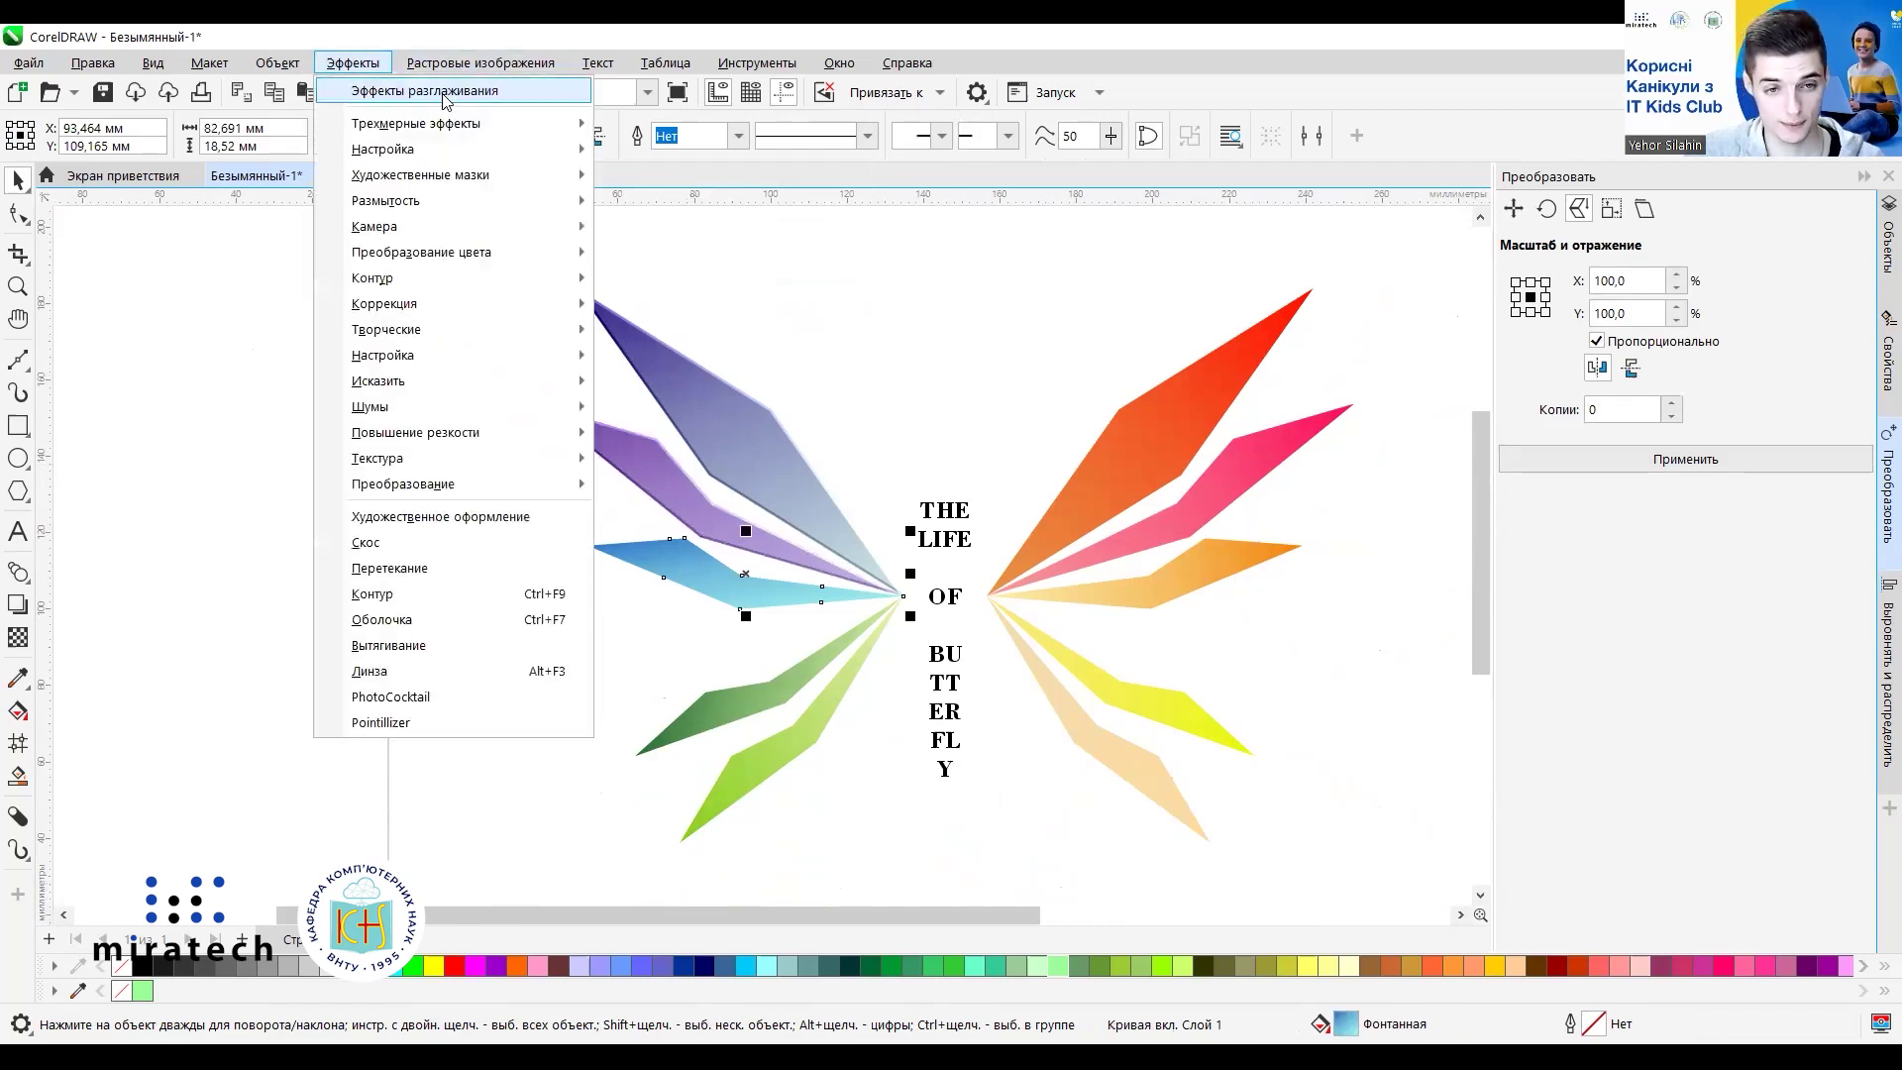
pyautogui.moveTo(442, 123)
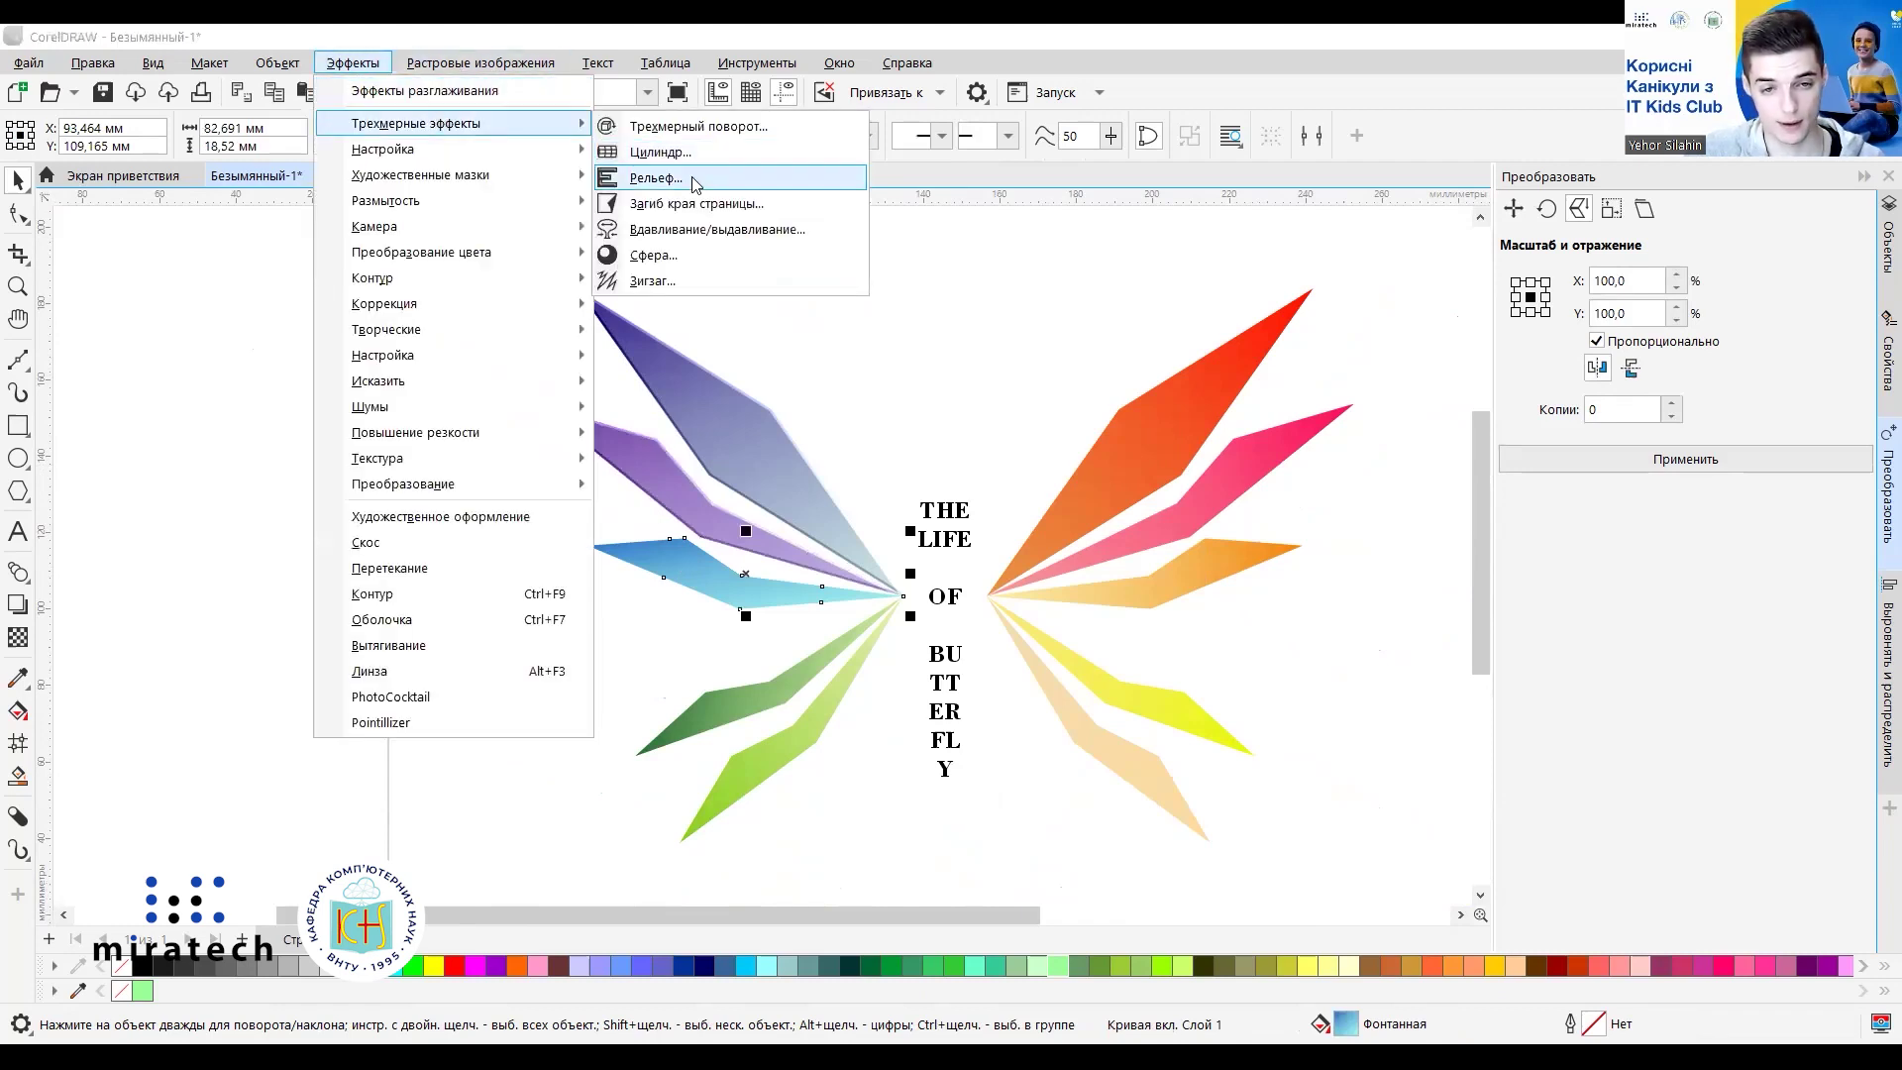
pyautogui.press('Return')
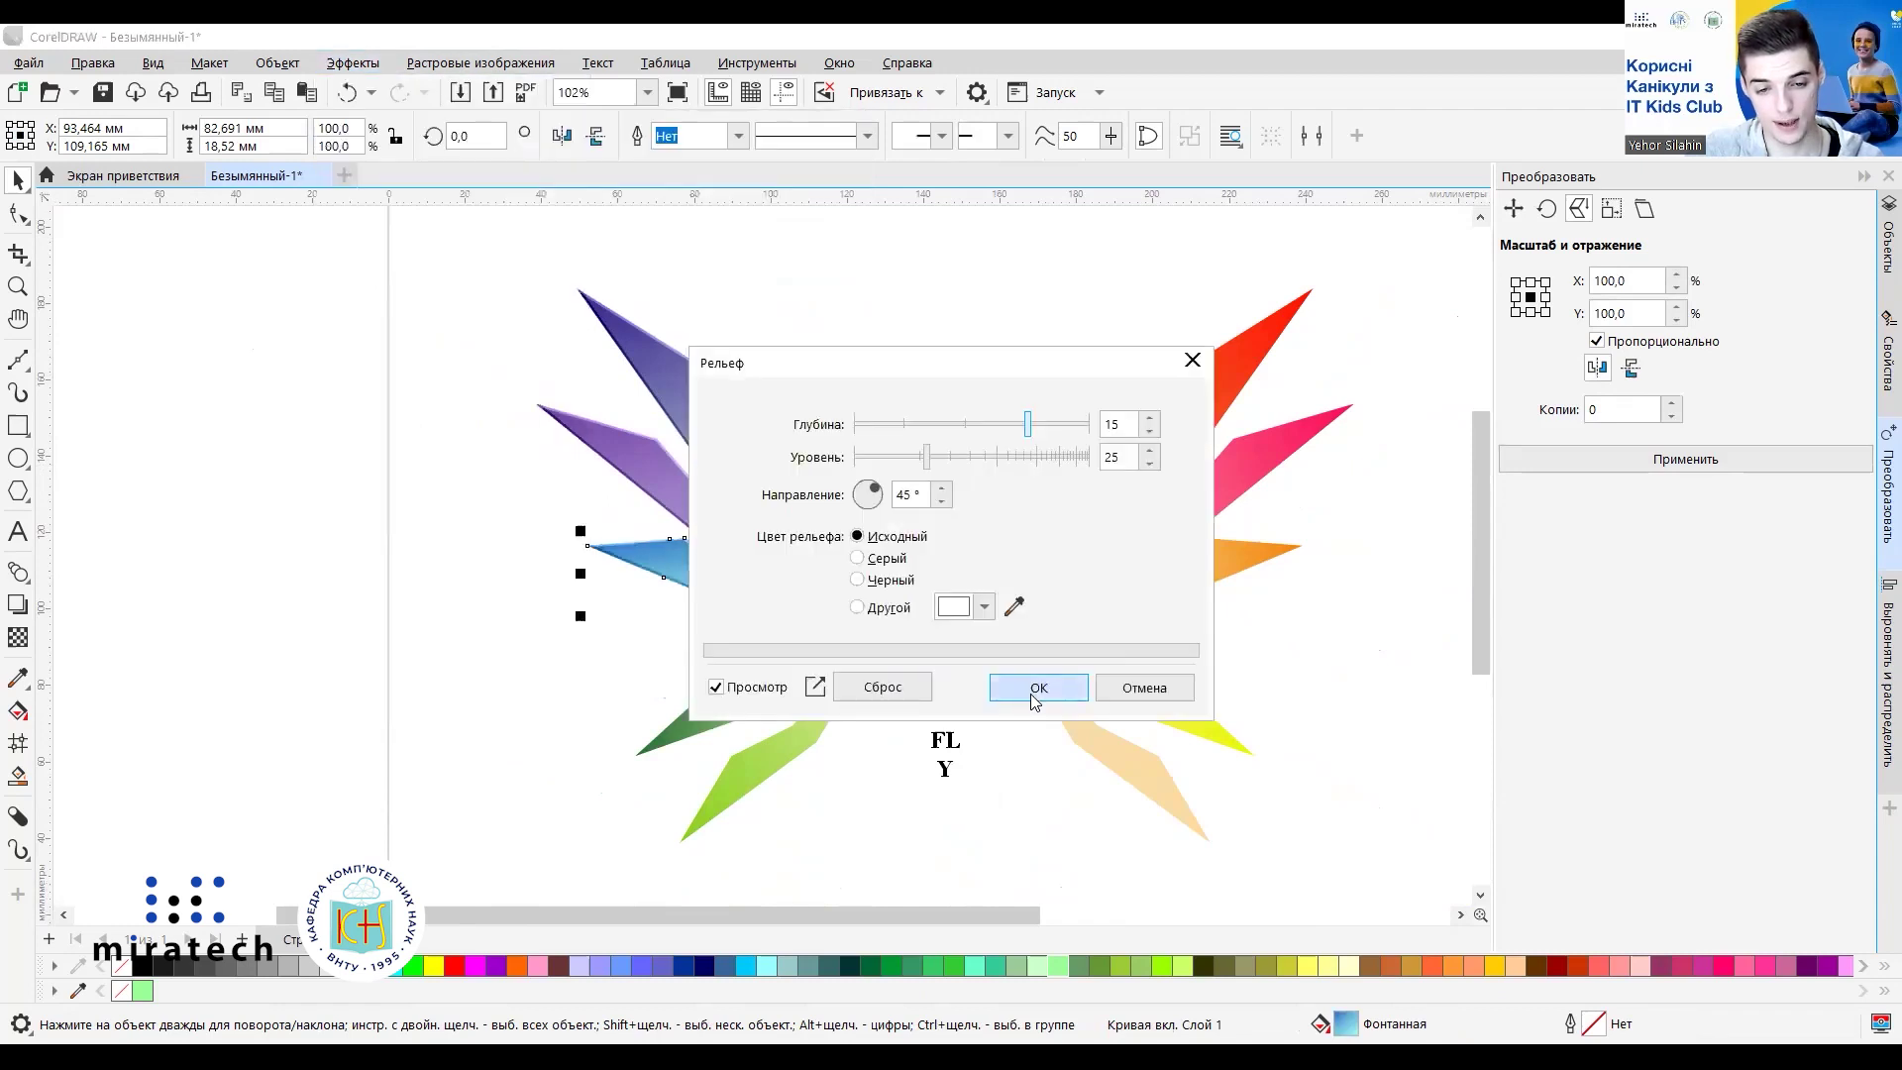
pyautogui.click(1038, 688)
# Apply the Emboss 3D effect to the left wing's dark green fourth feather with depth 15, level 25, direction 45° and original colour.
pyautogui.click(783, 675)
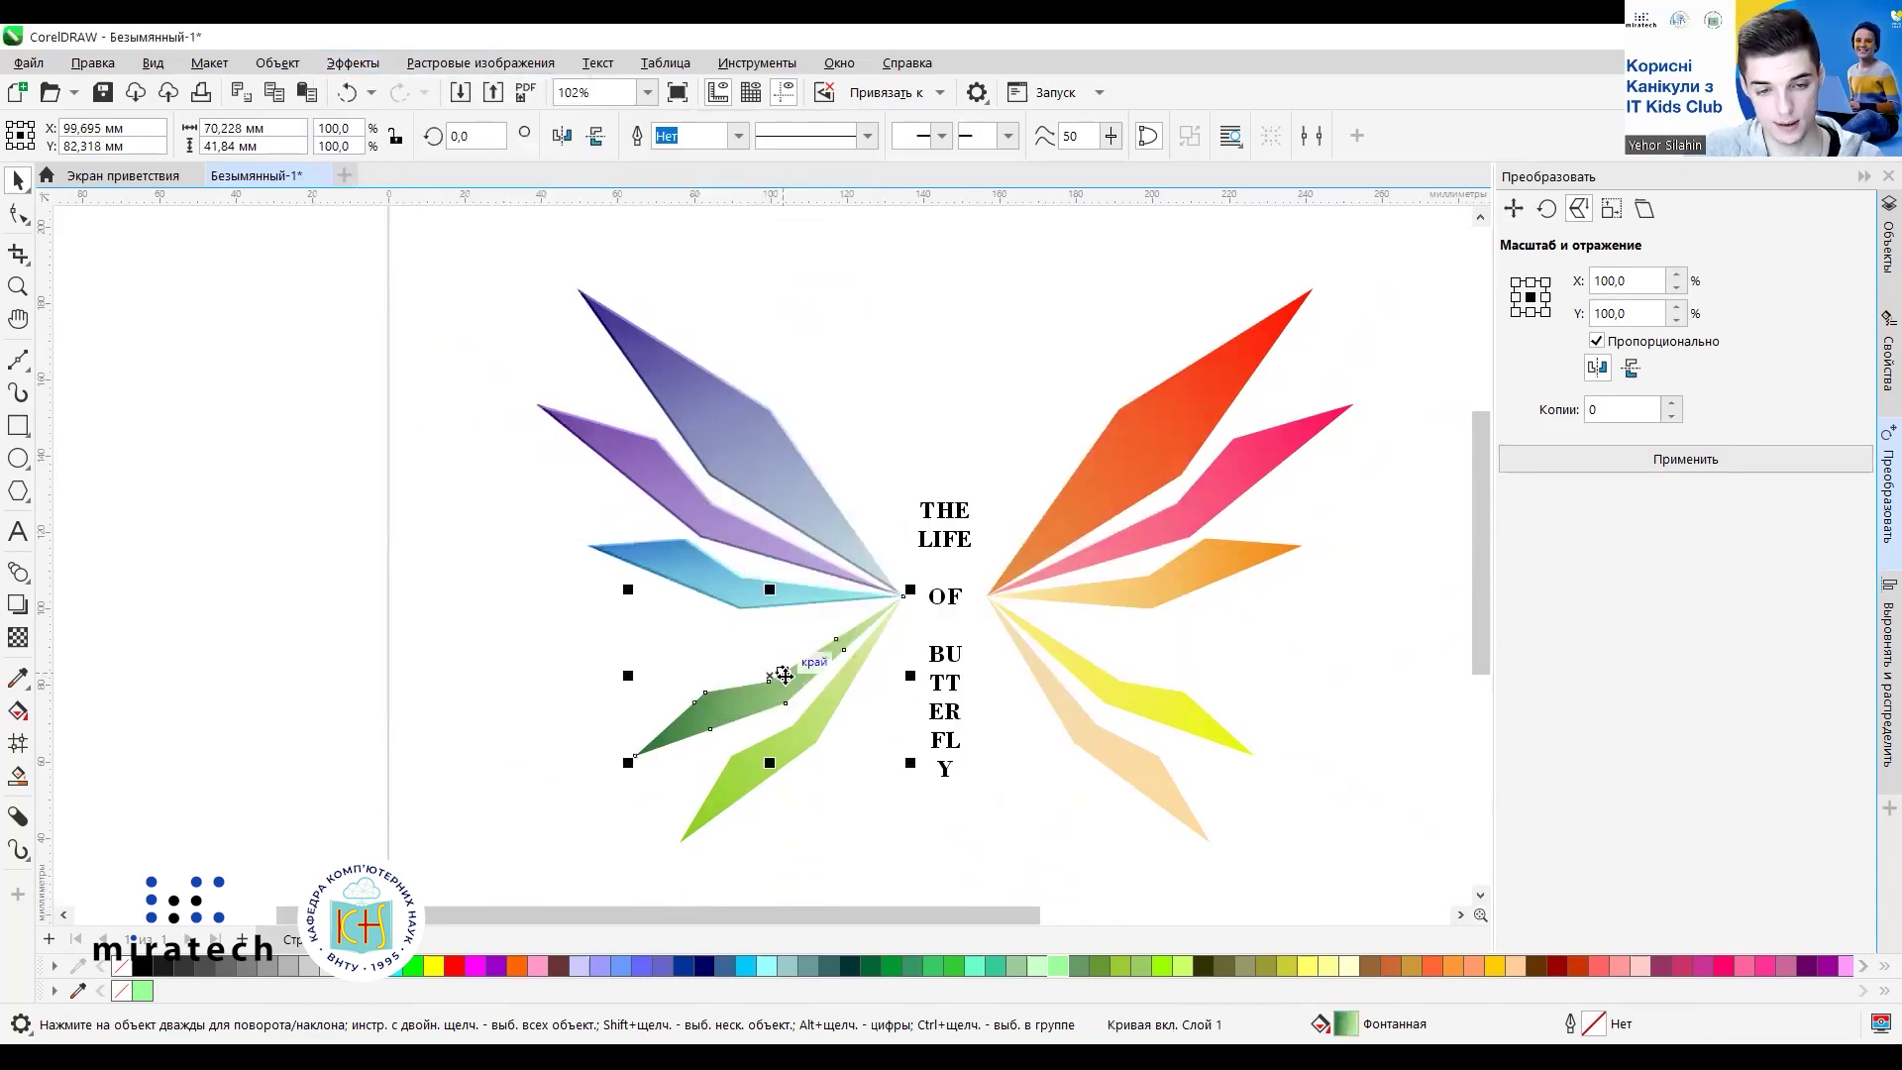
pyautogui.click(376, 67)
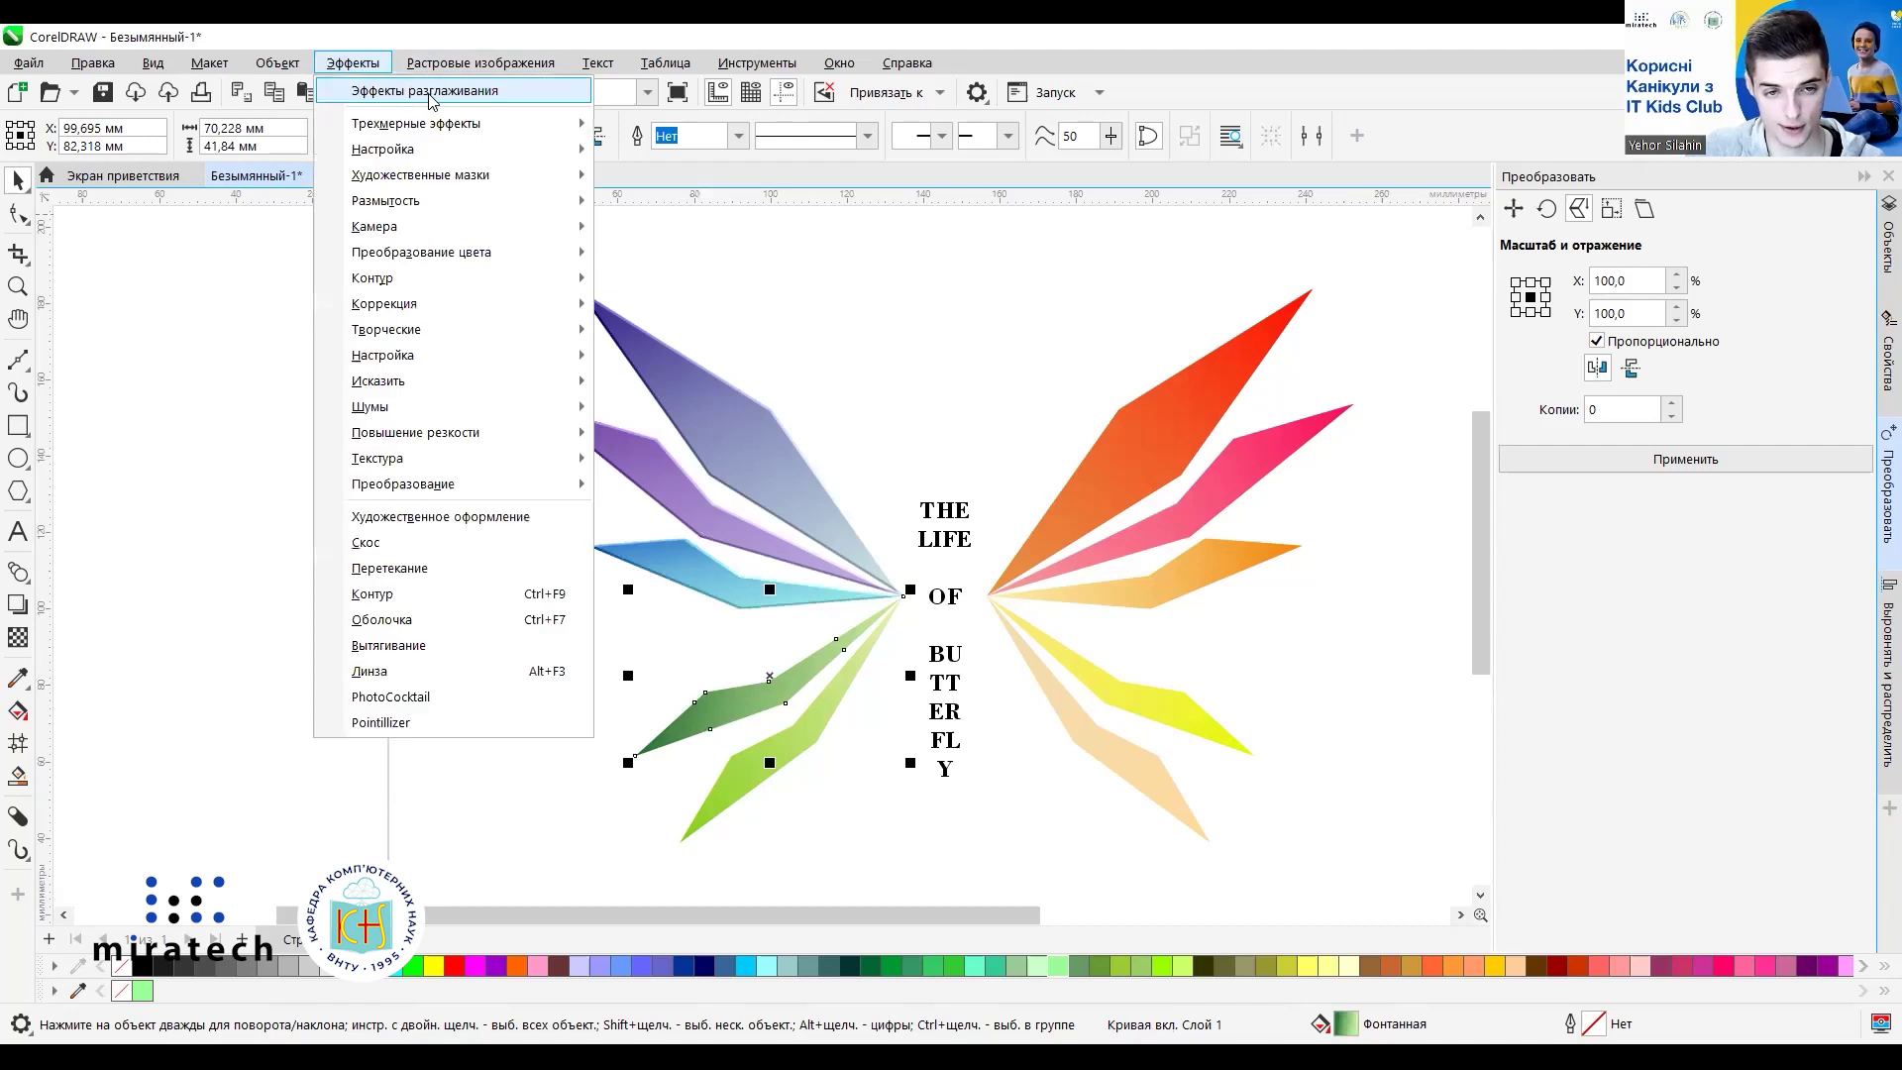
pyautogui.moveTo(431, 126)
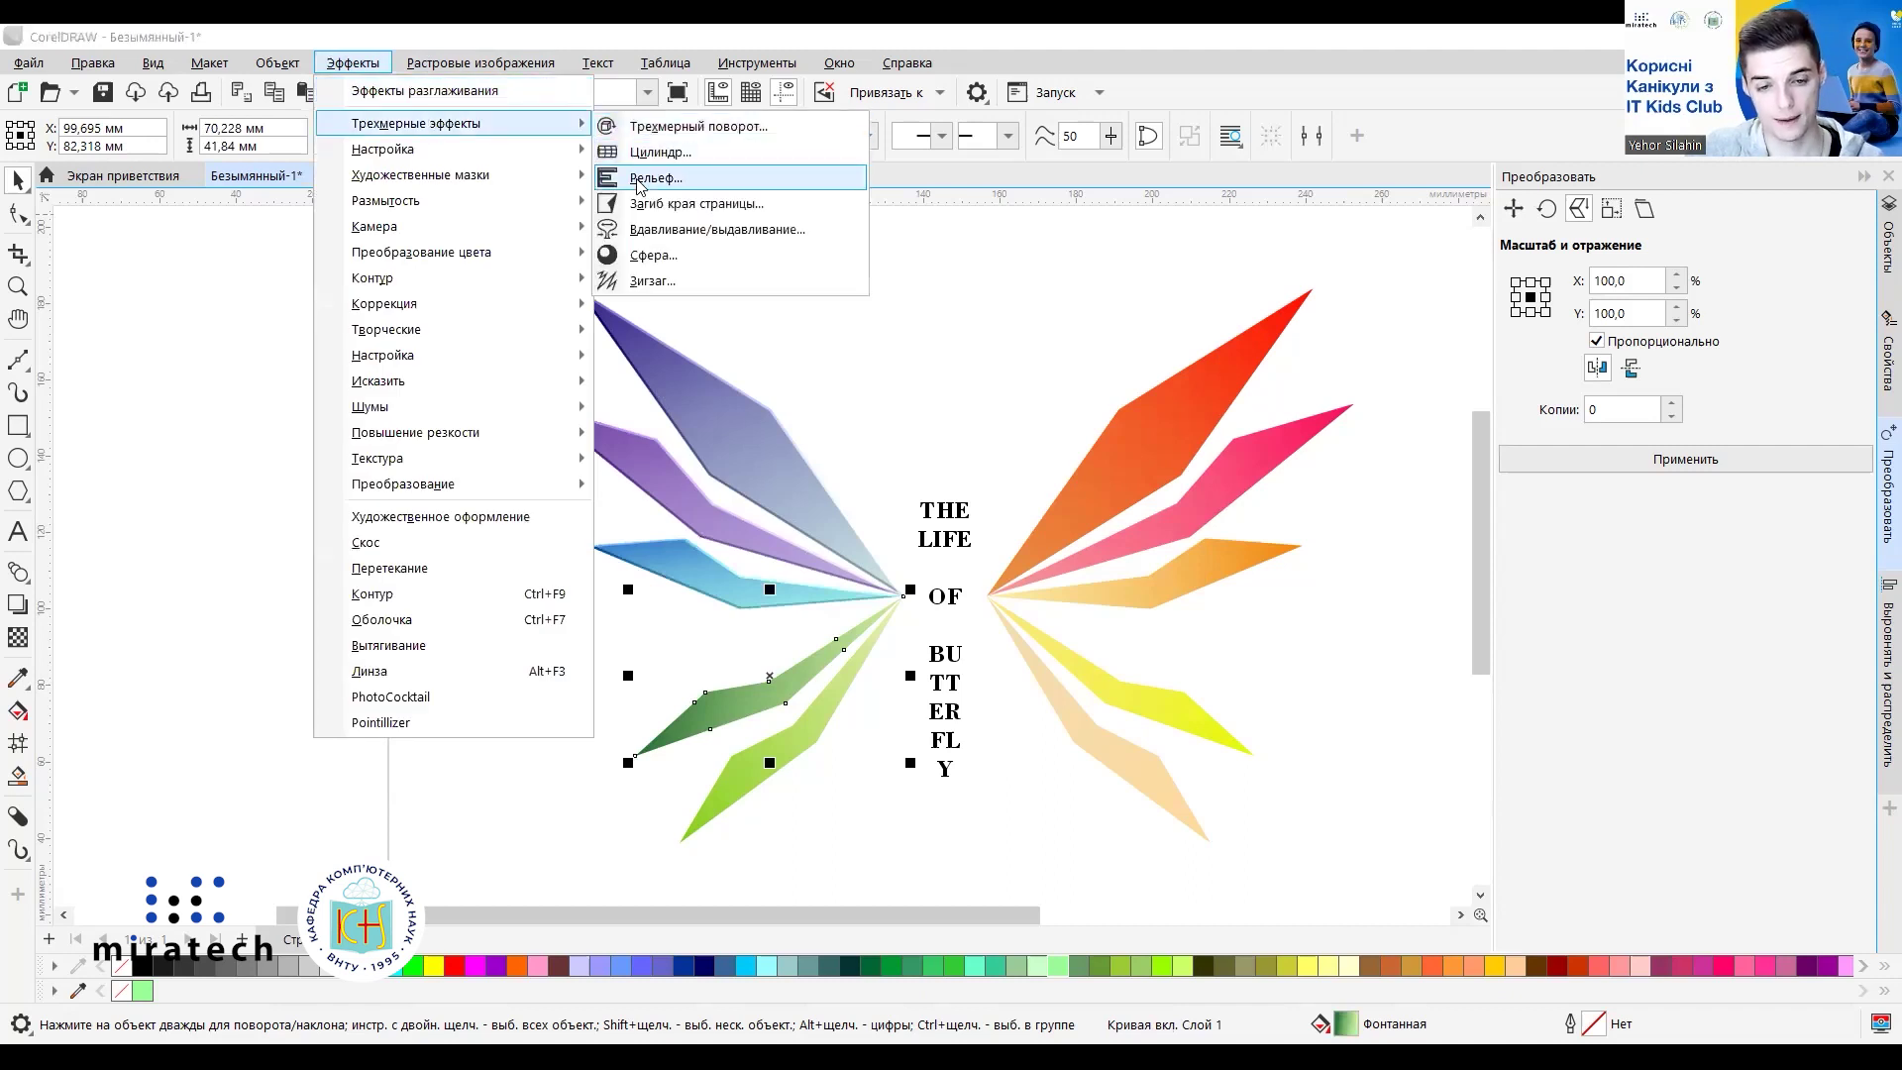
pyautogui.click(639, 182)
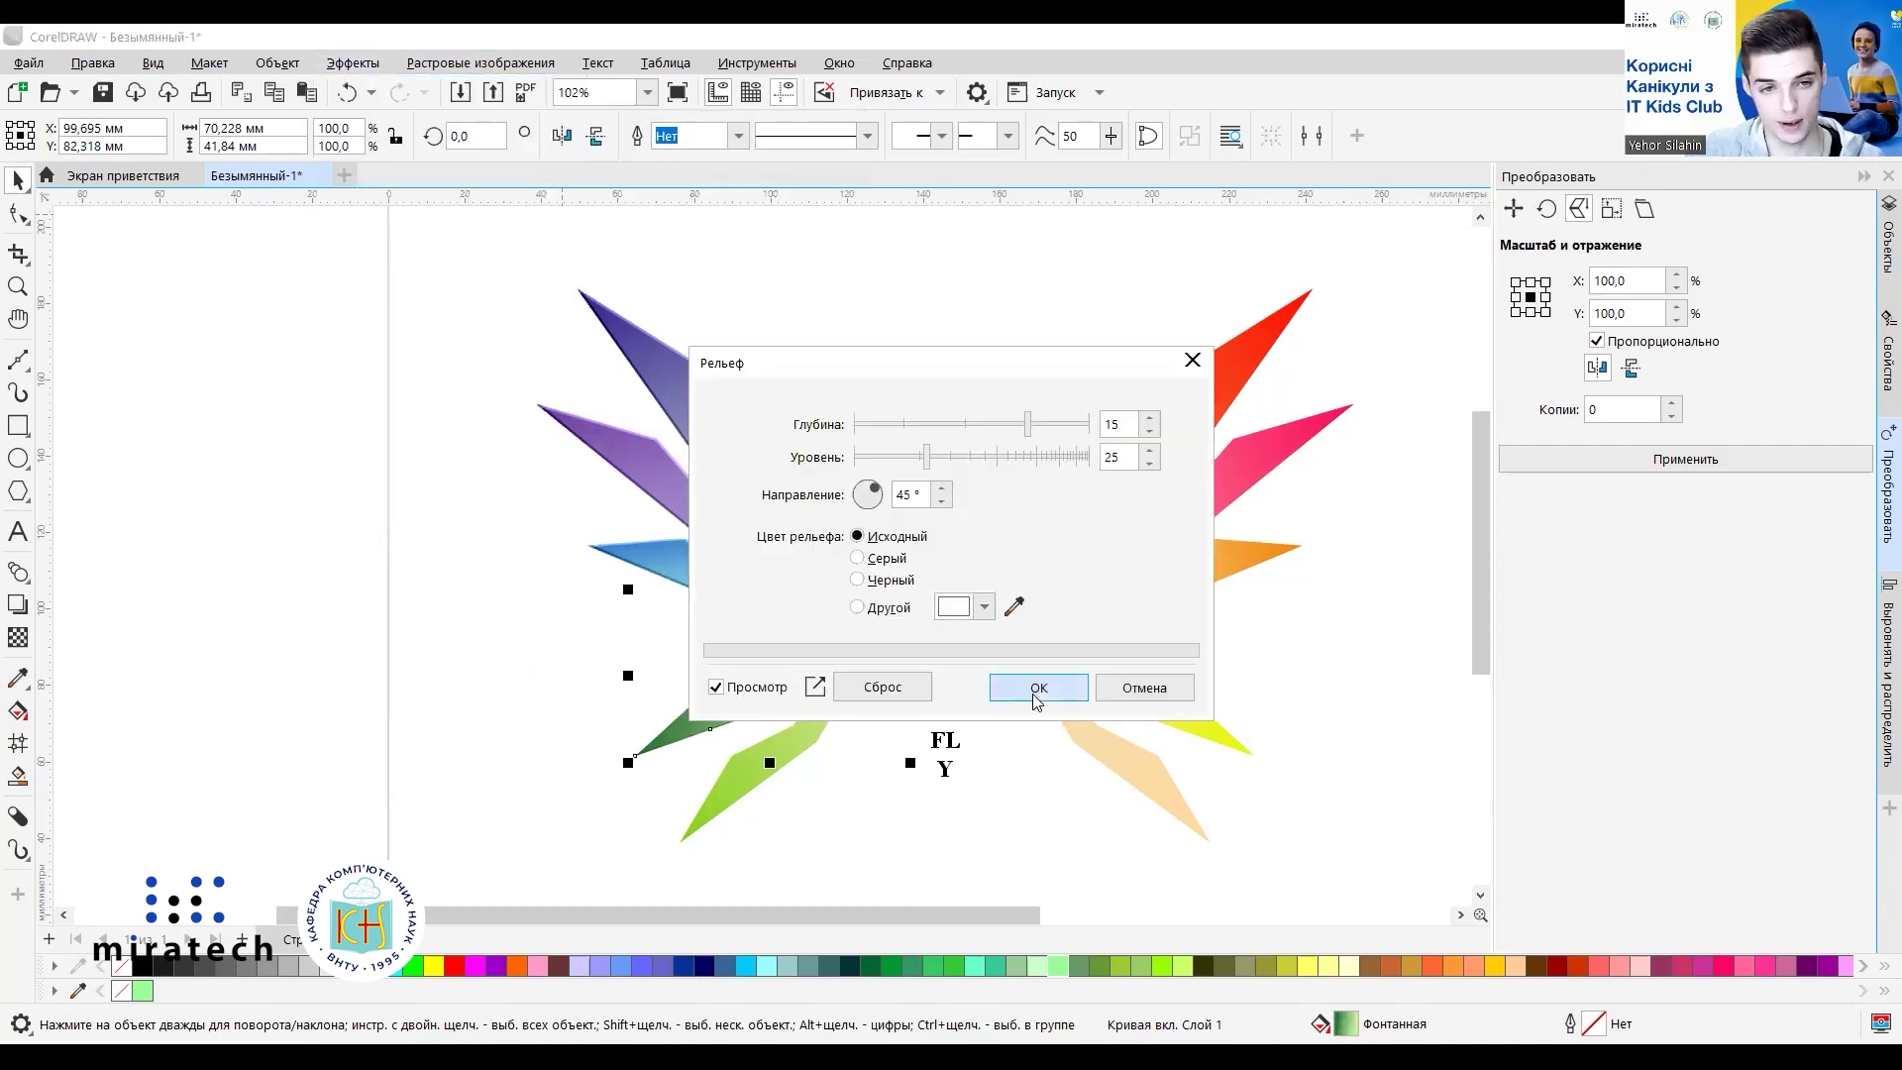
pyautogui.click(1036, 696)
# Emboss the left wing's light green bottom feather with depth 15, level 25, direction 45° and original relief colour.
pyautogui.click(750, 770)
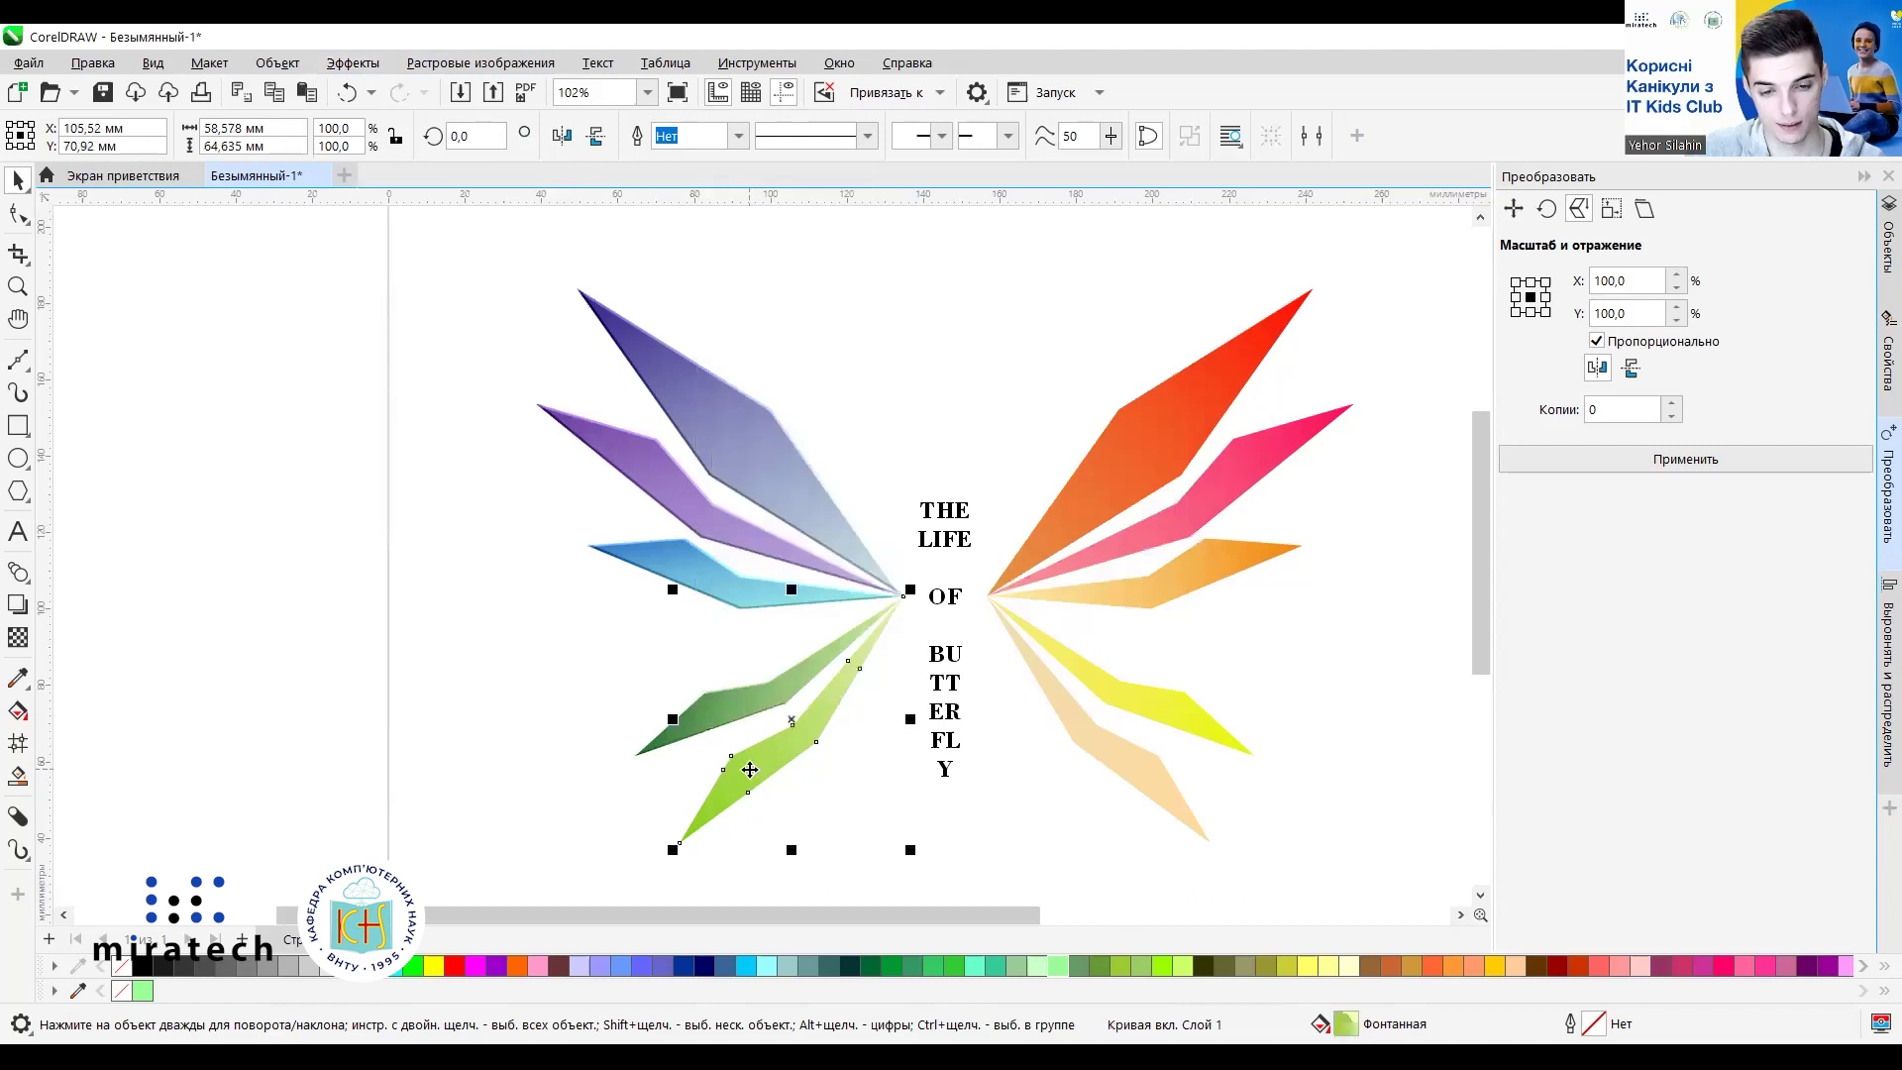
pyautogui.click(352, 65)
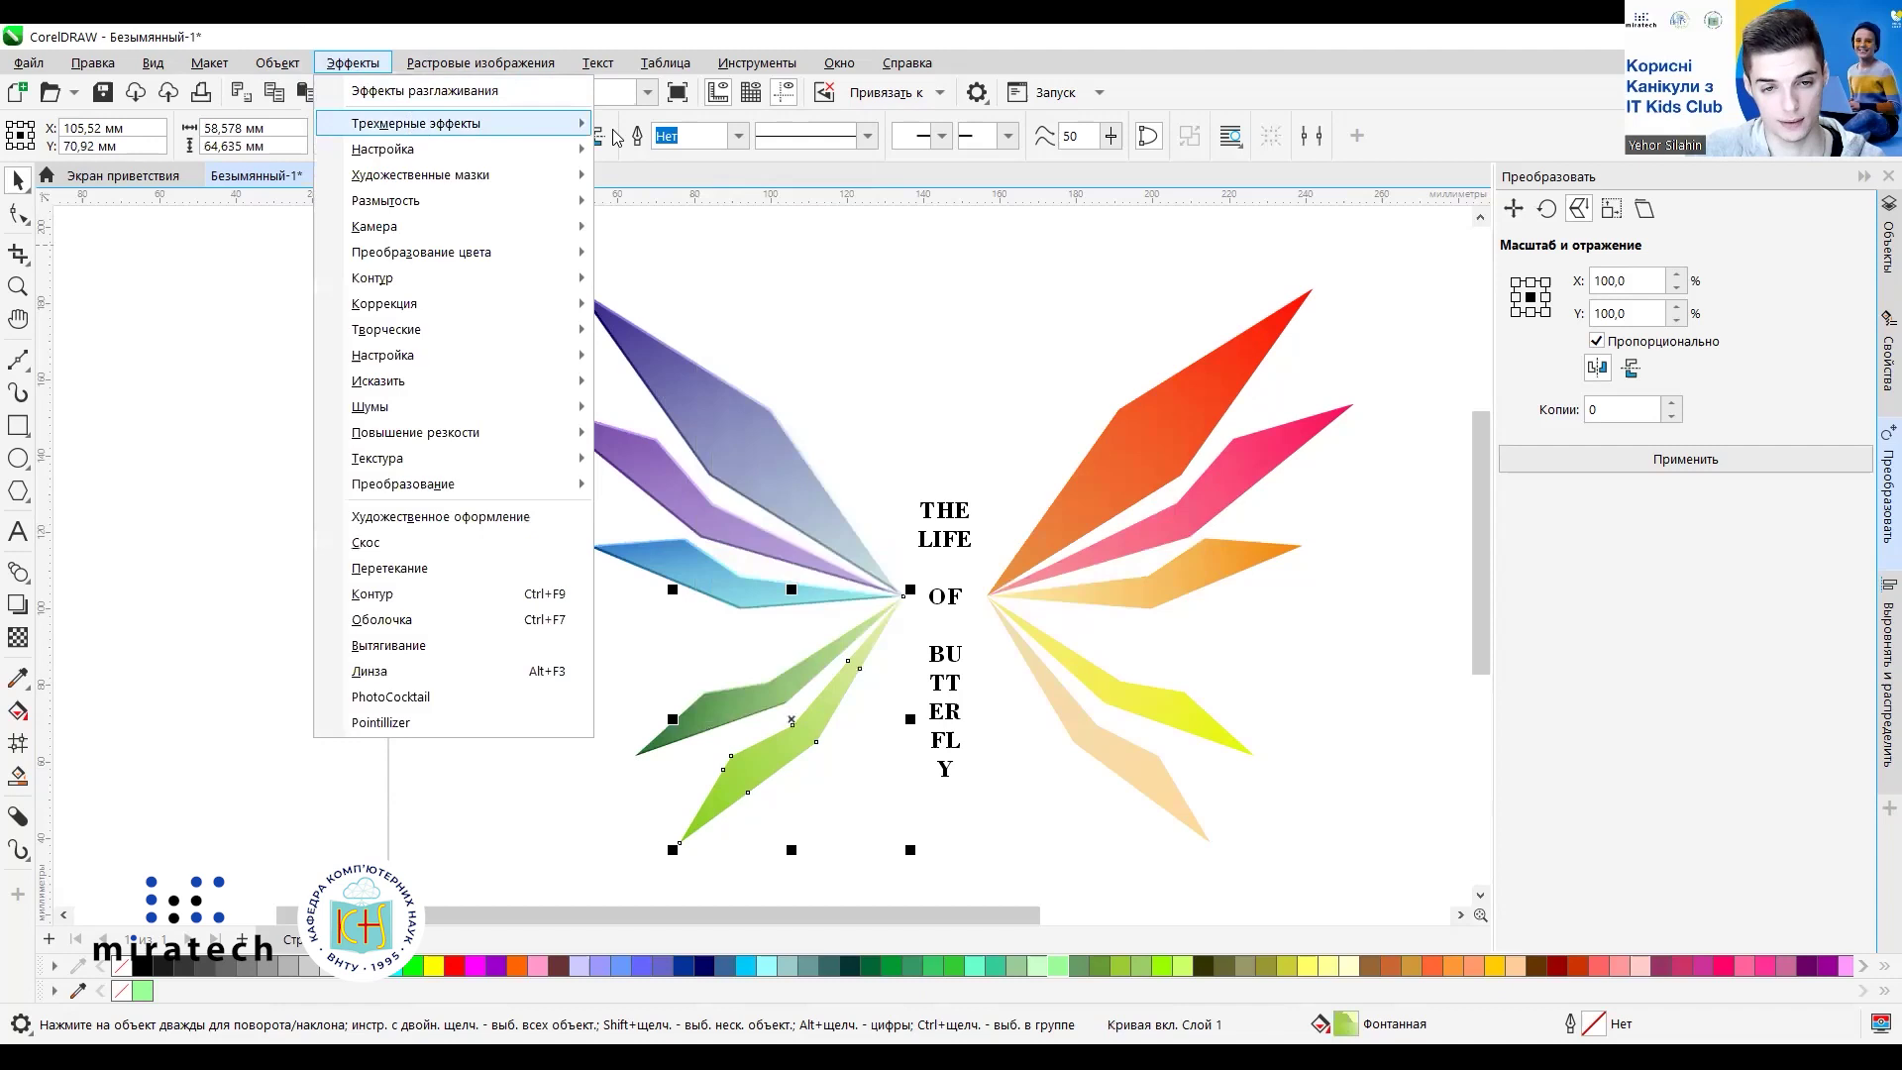
pyautogui.click(649, 180)
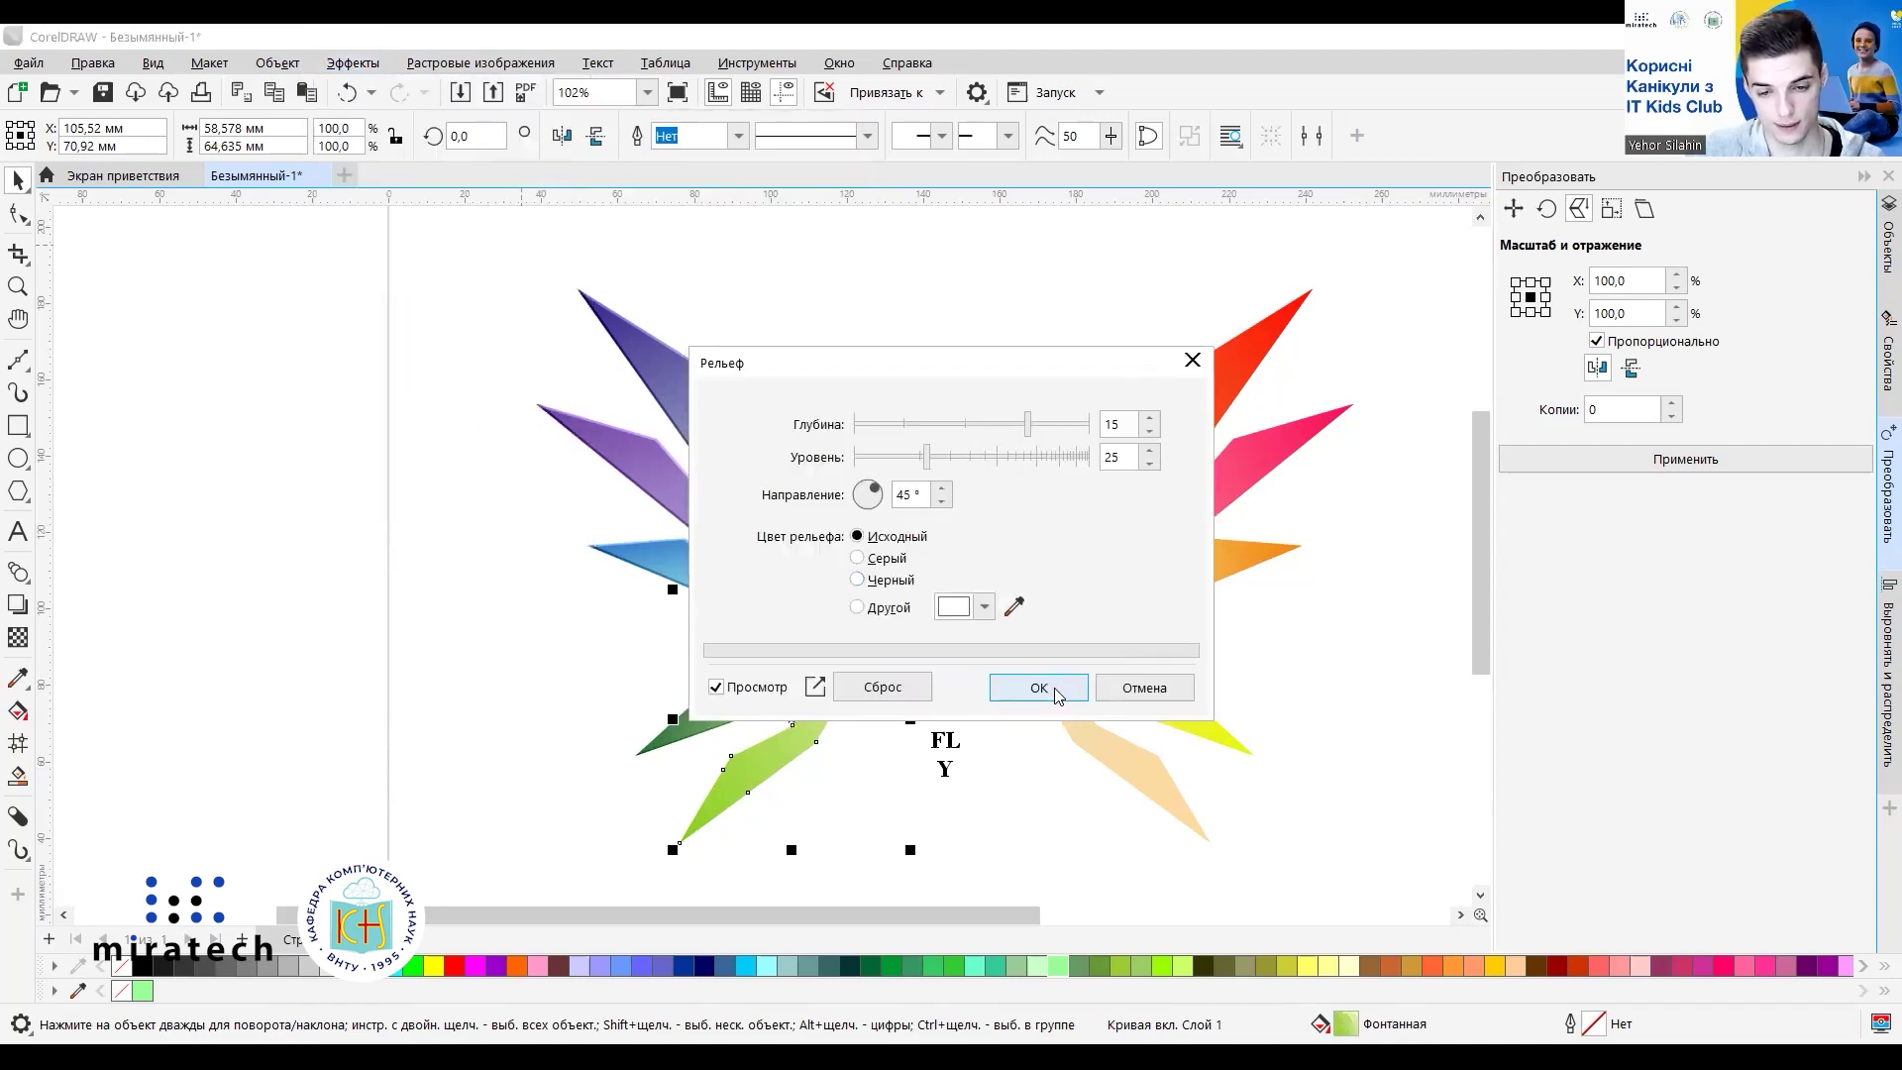
pyautogui.click(1057, 690)
# Emboss the right wing's red-orange top feather with depth 15, level 25, direction 45° and original relief colour.
pyautogui.click(1120, 493)
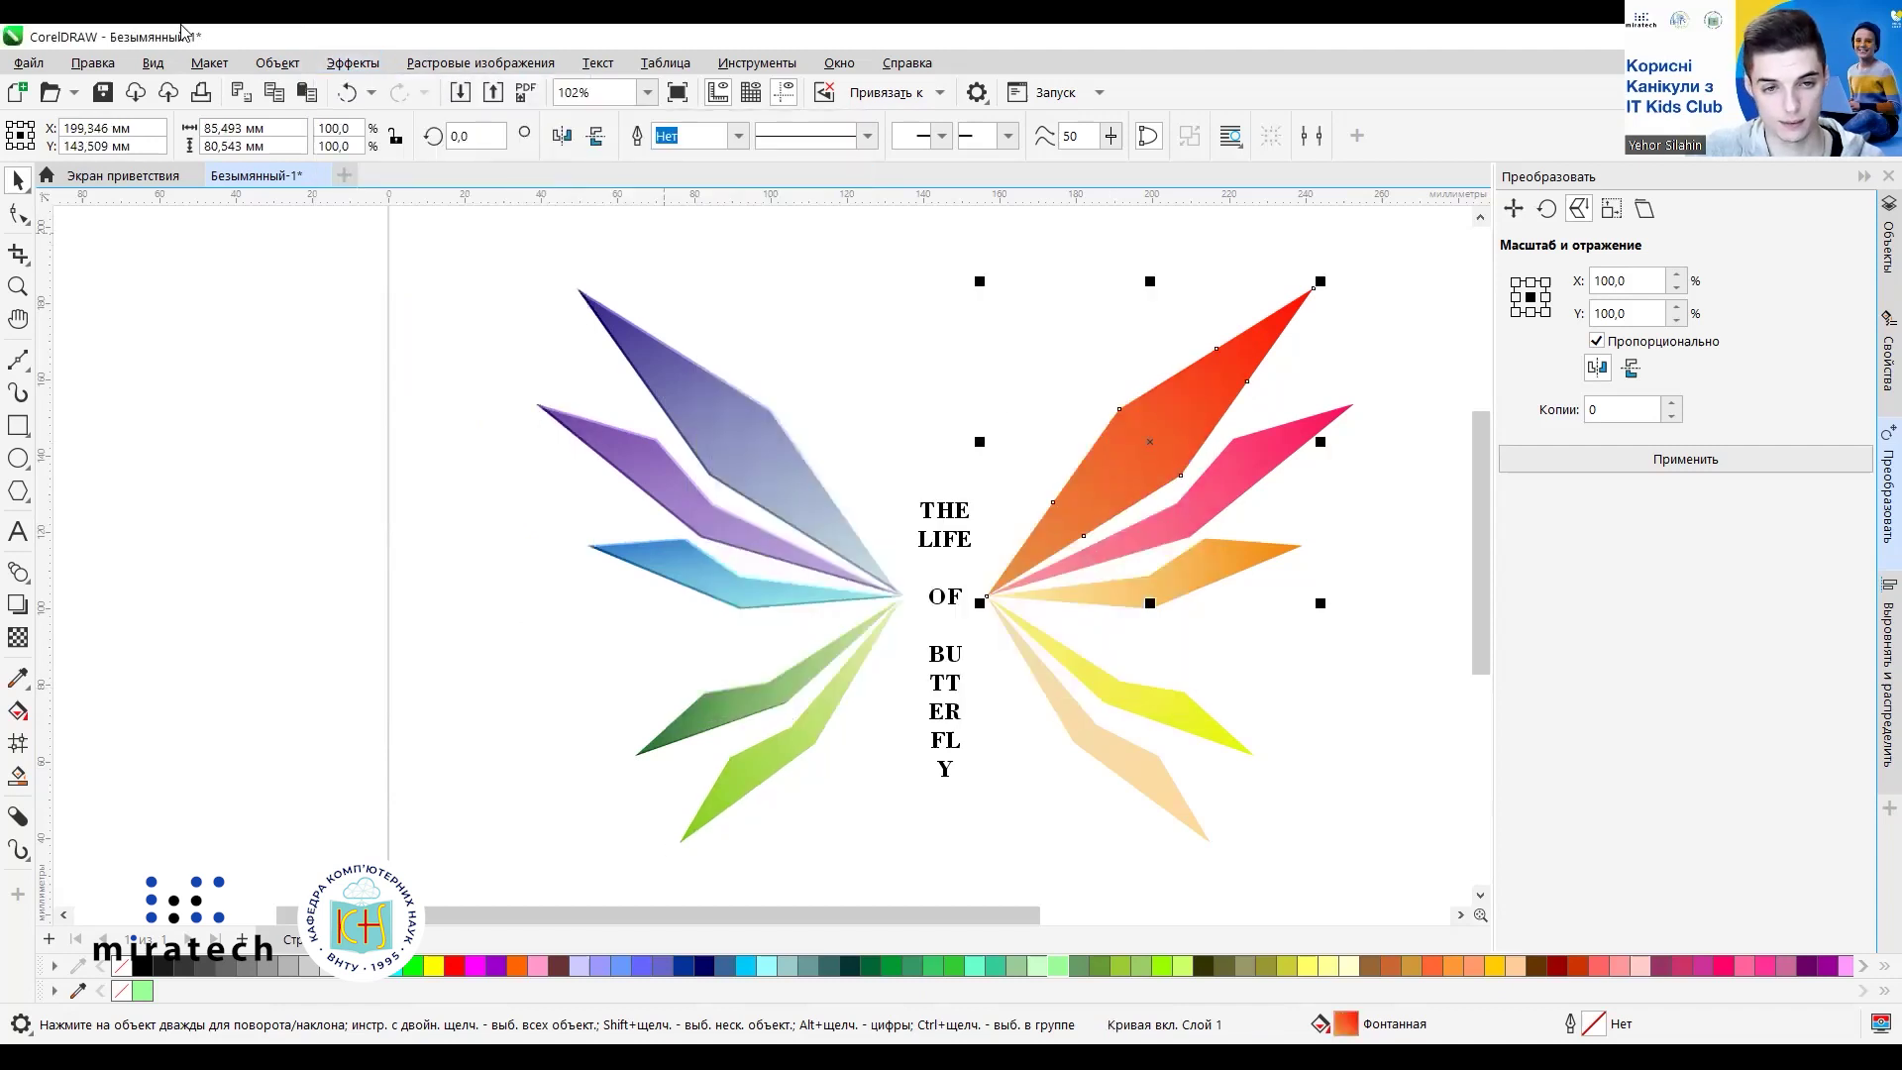
pyautogui.click(353, 65)
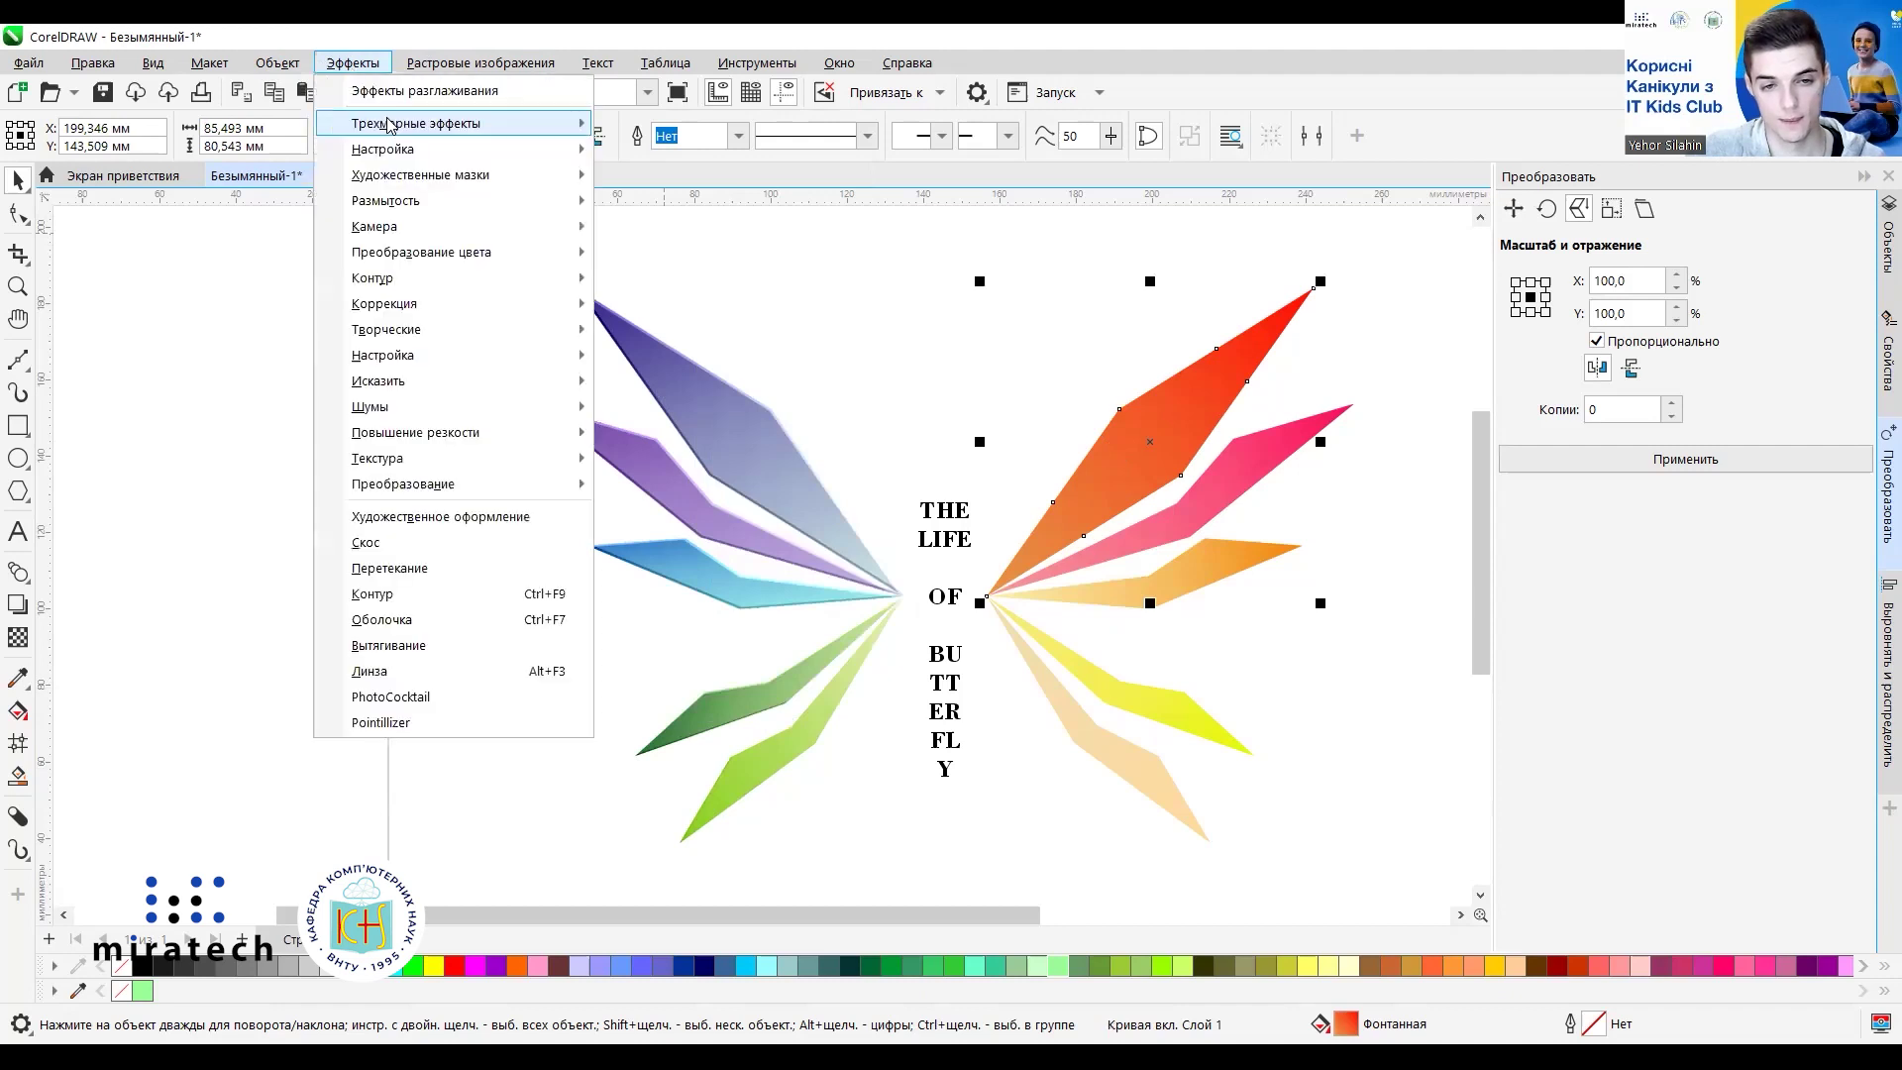
pyautogui.click(649, 192)
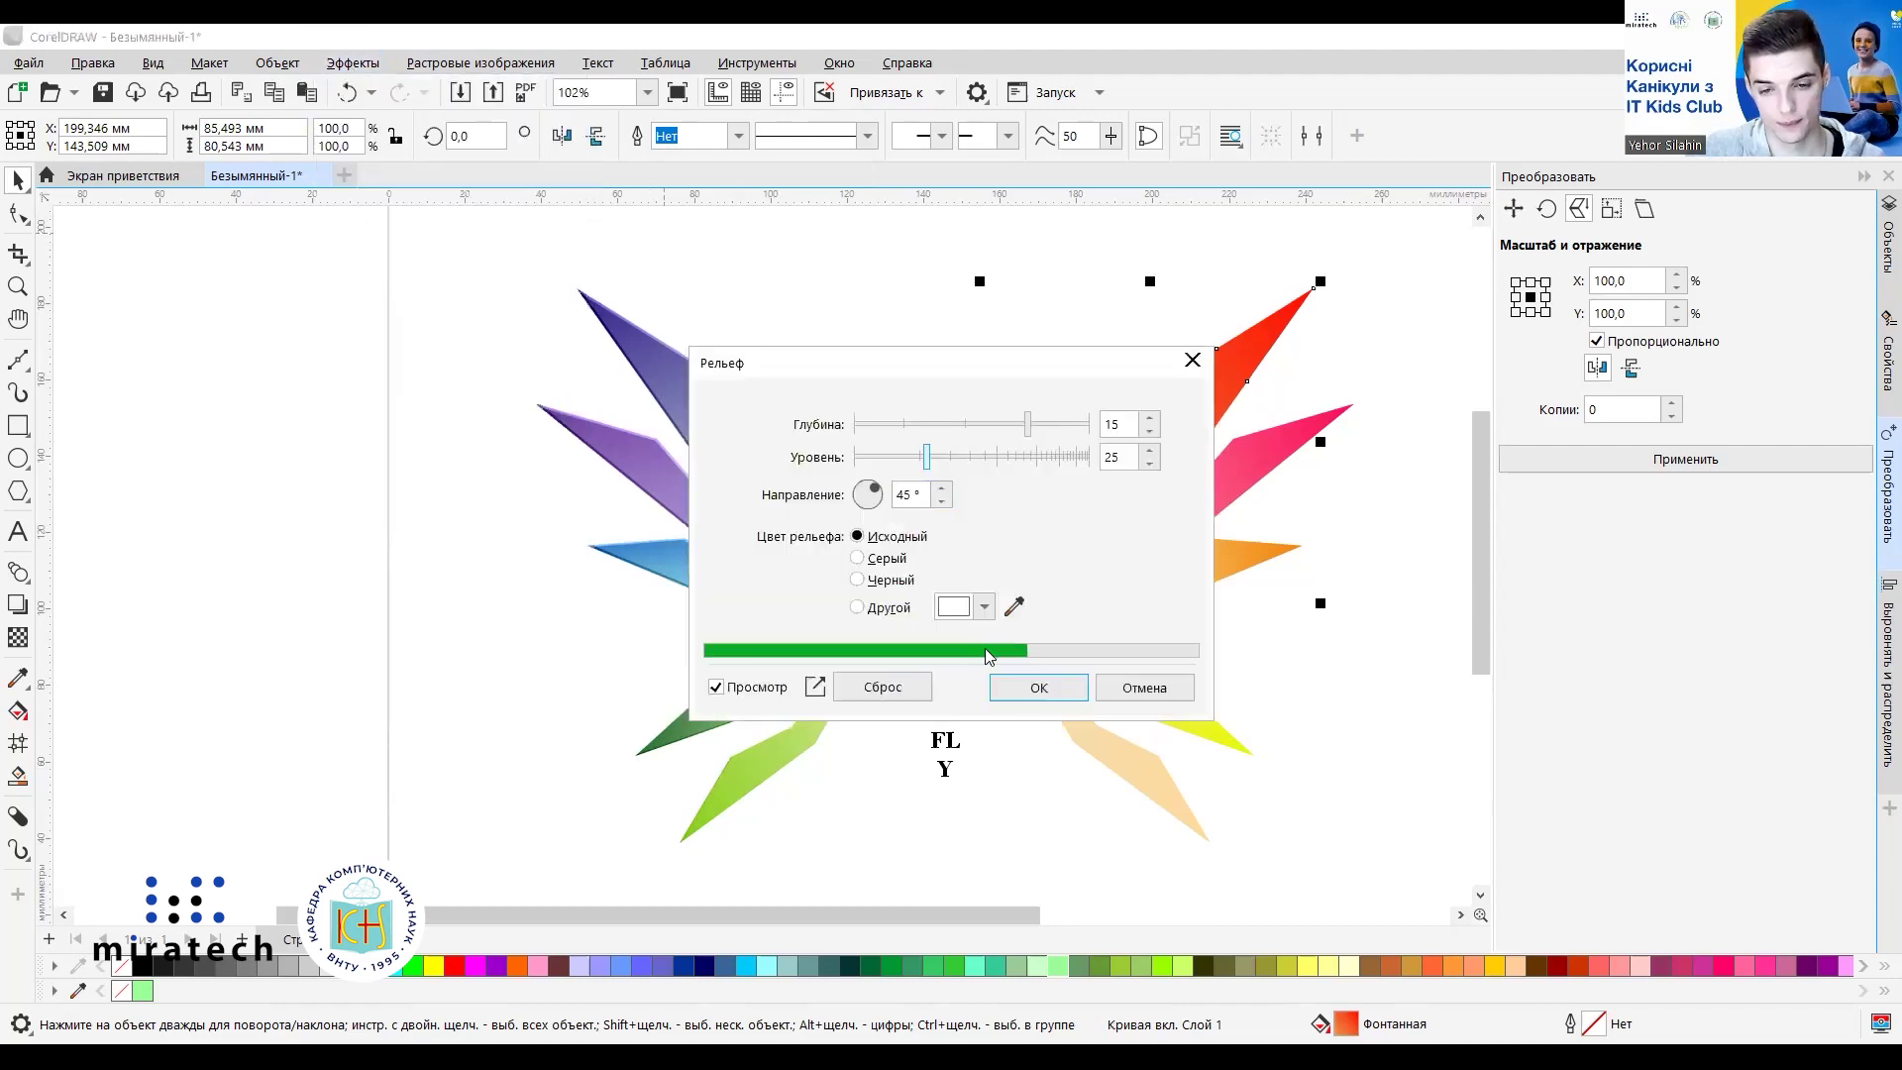
pyautogui.click(1028, 691)
# Apply the Emboss 3D effect to the right wing's pink second feather, keeping the same settings as the other feathers.
pyautogui.click(1214, 494)
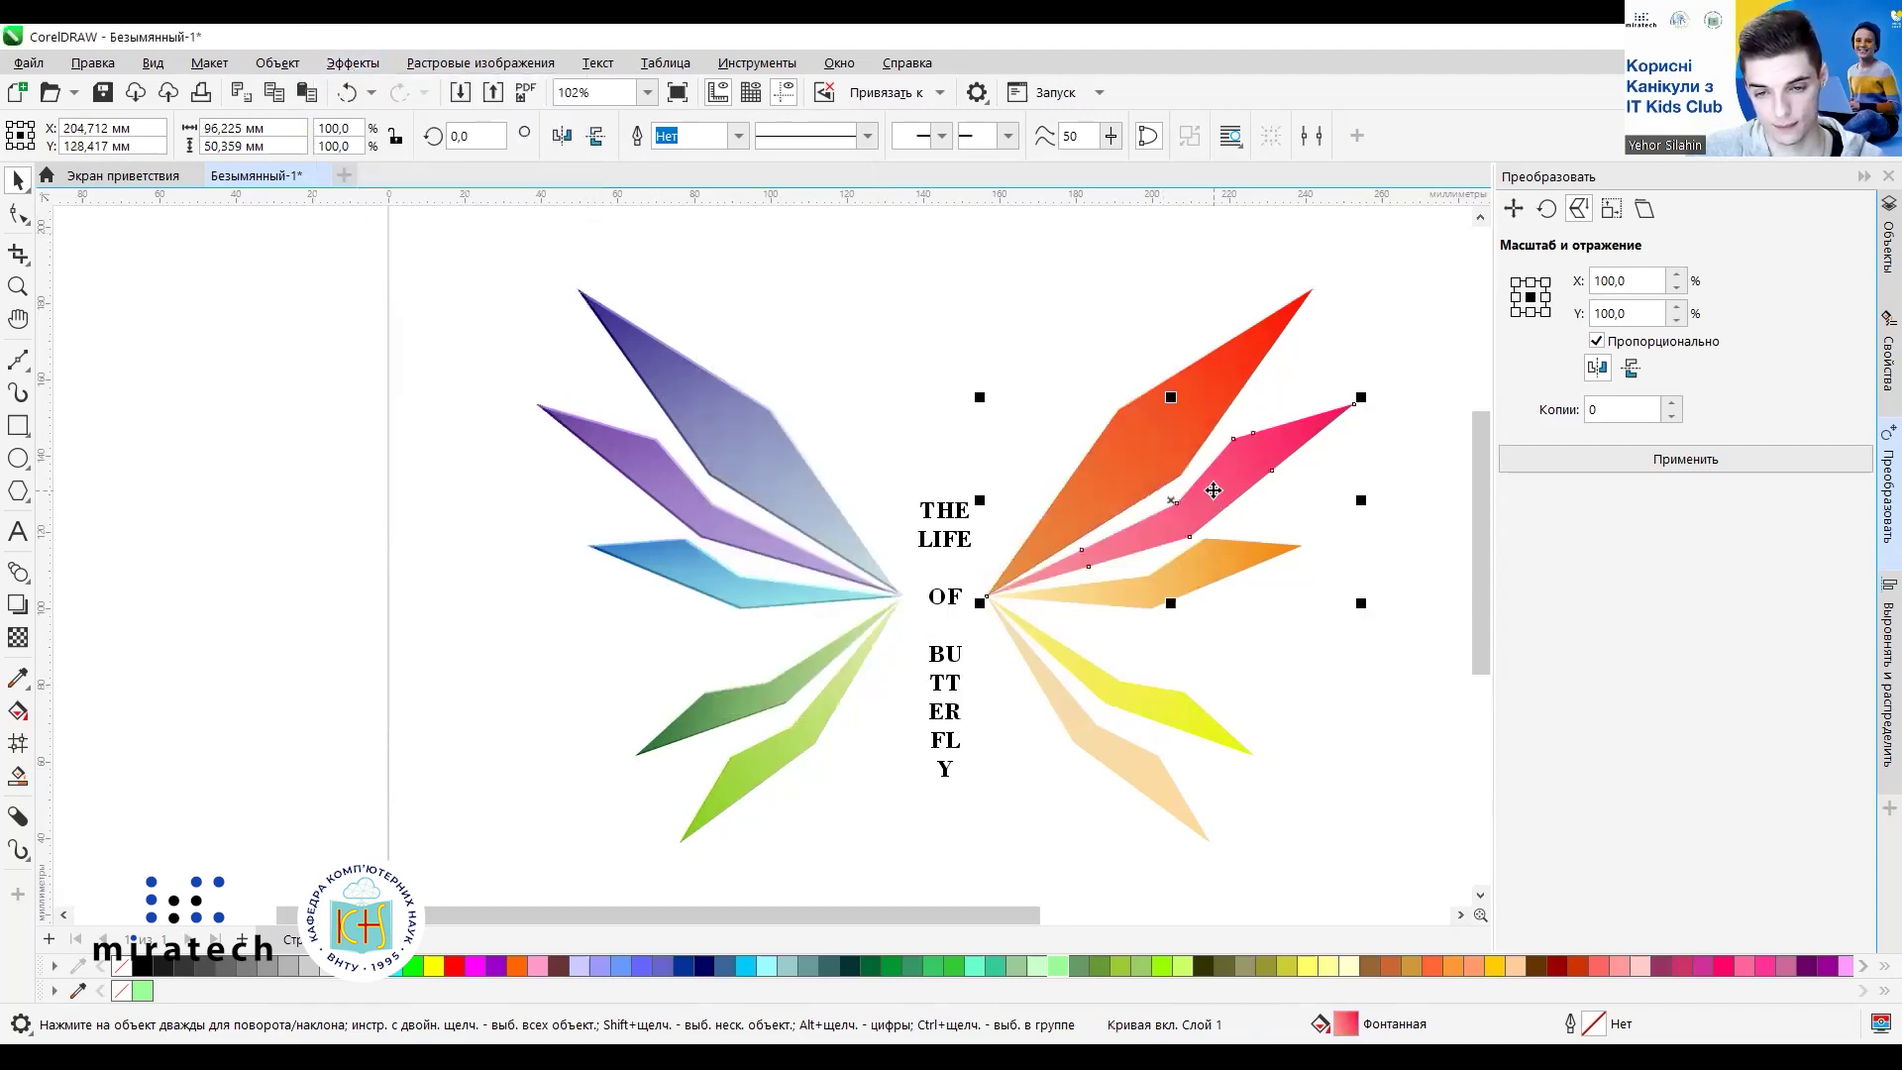
pyautogui.click(352, 67)
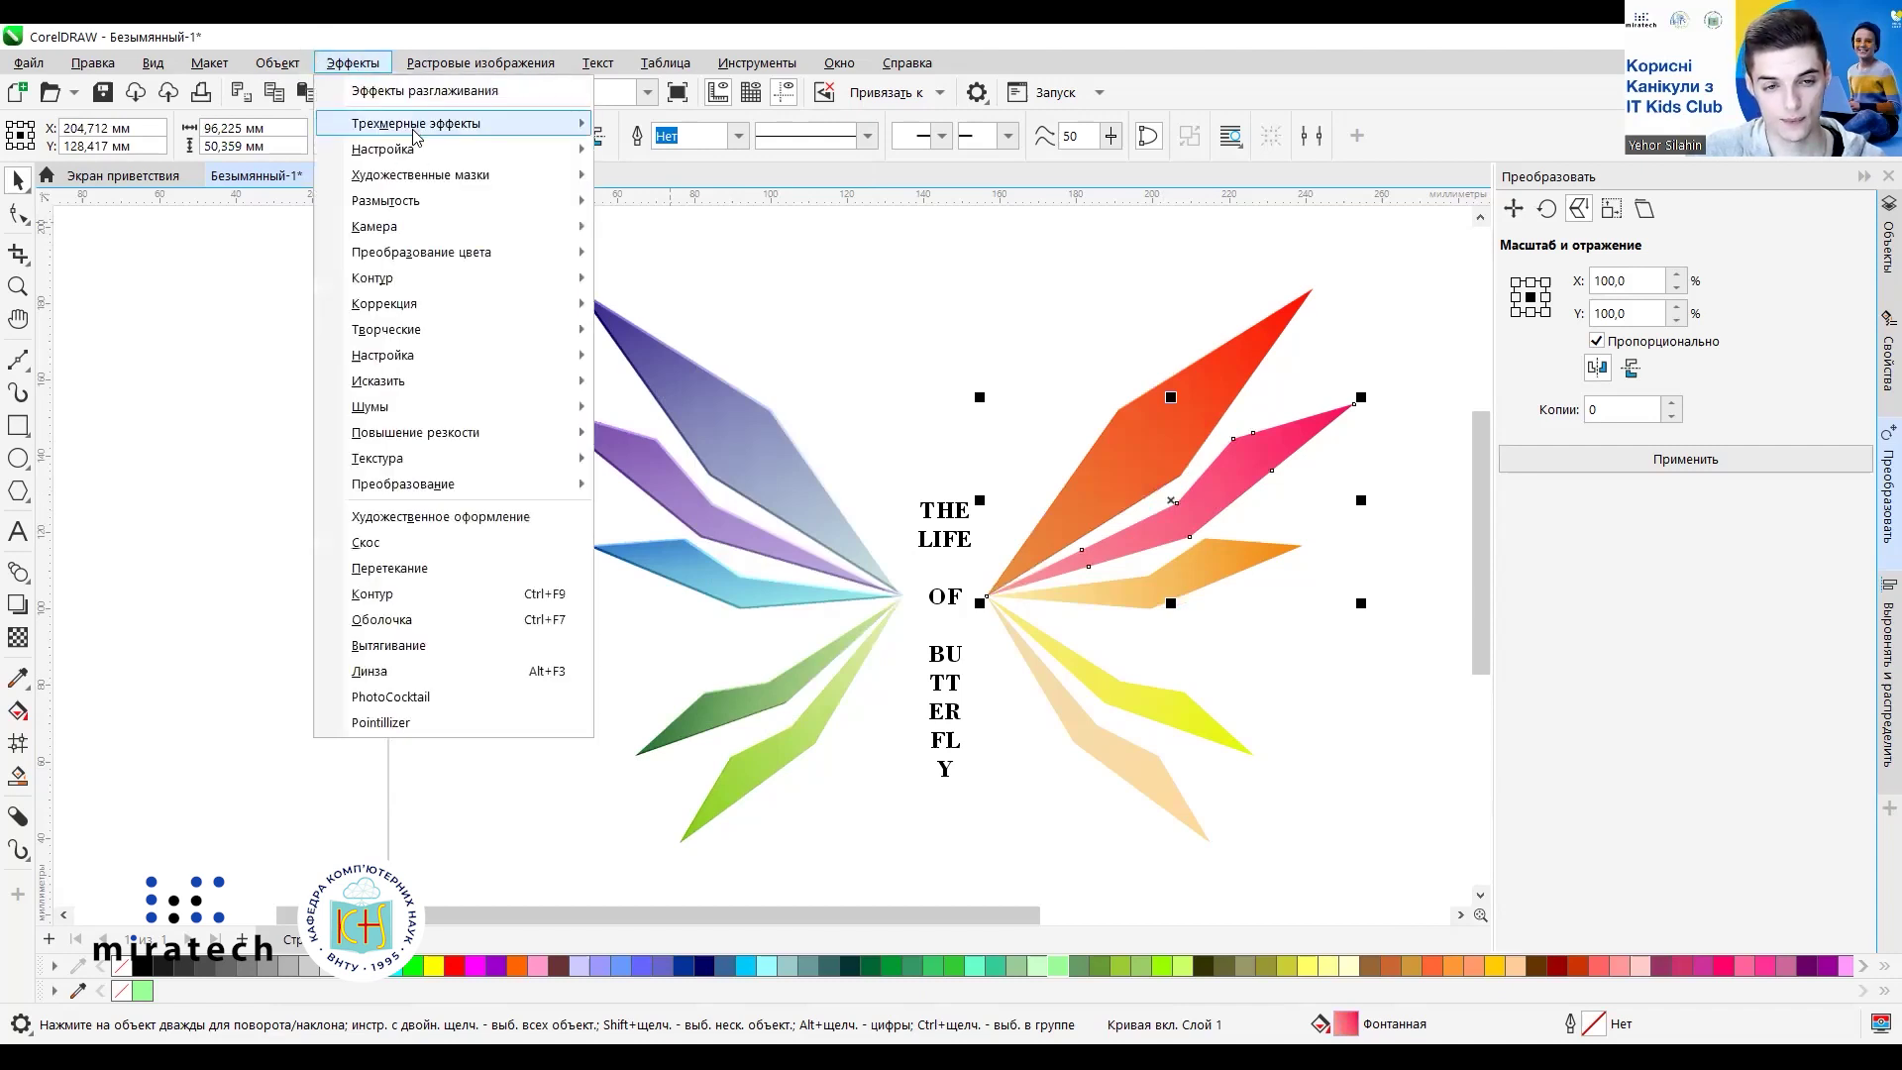
pyautogui.moveTo(414, 137)
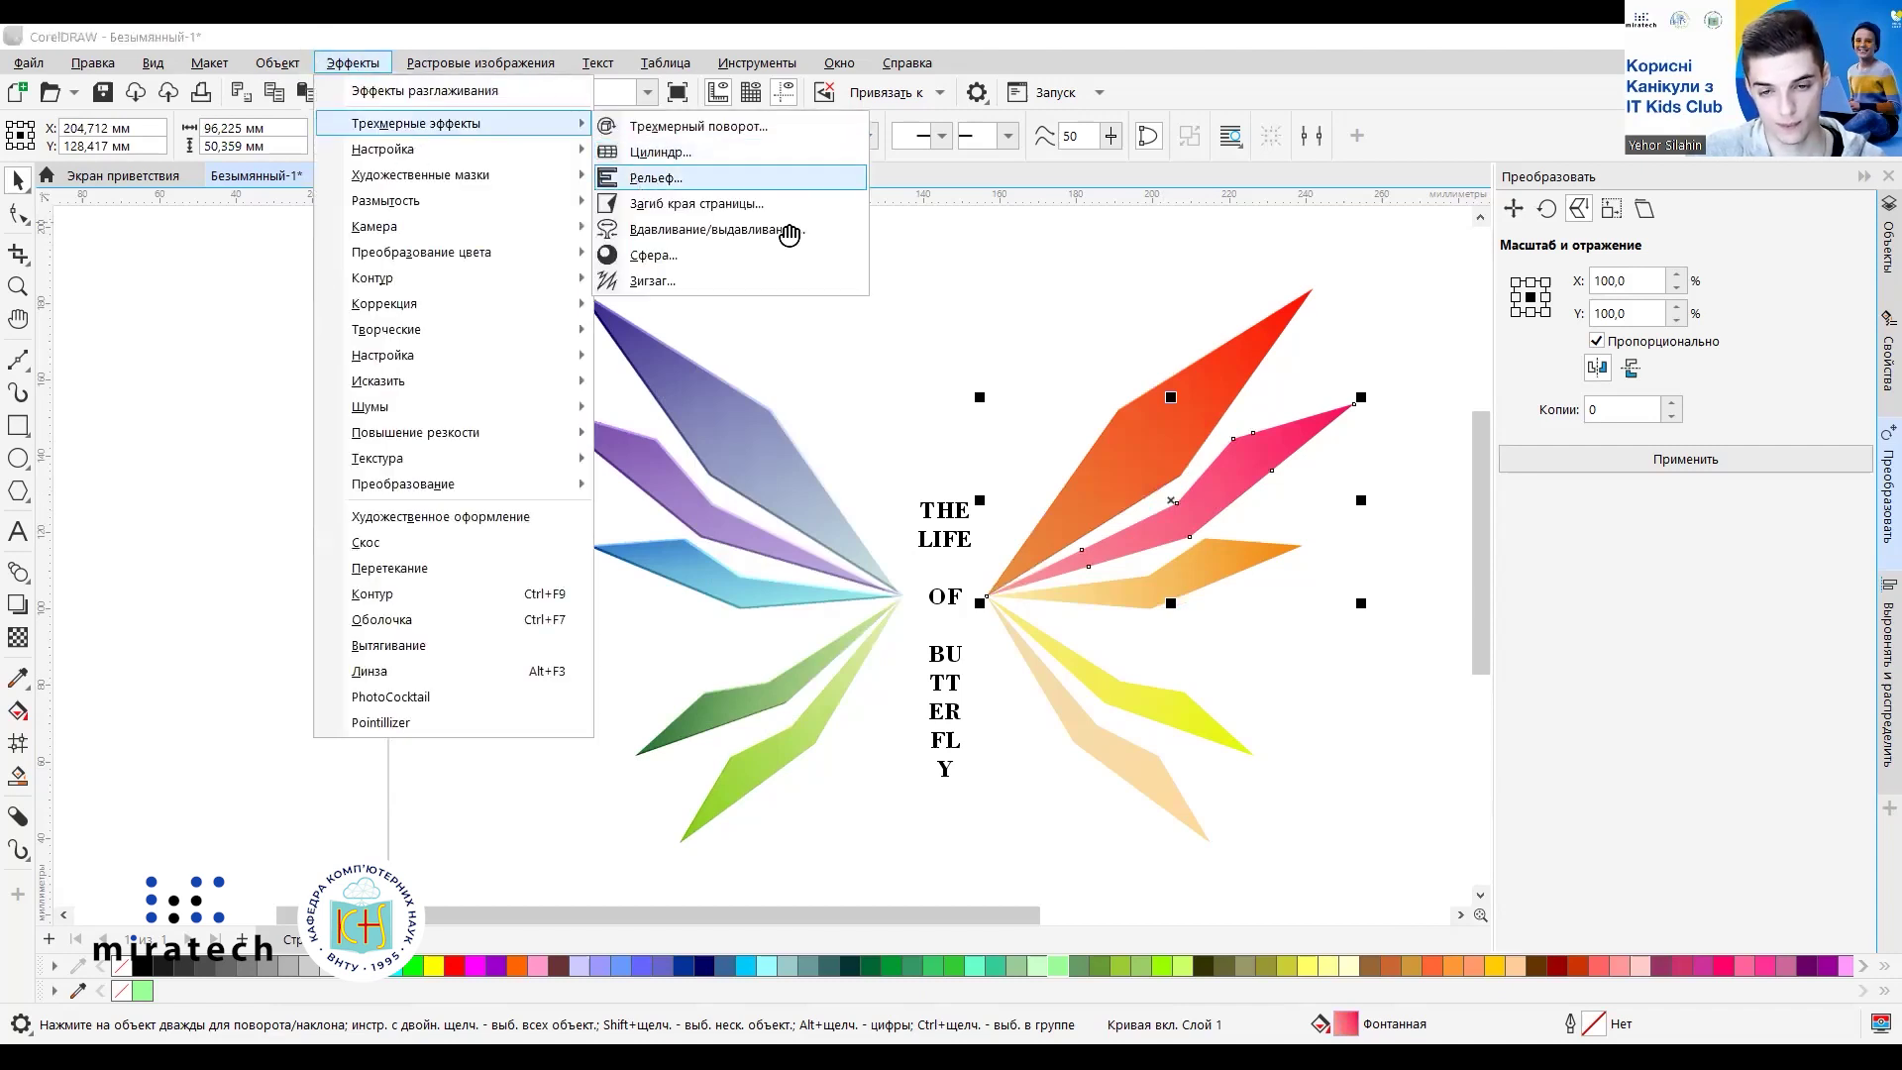
pyautogui.press('Return')
pyautogui.click(1025, 688)
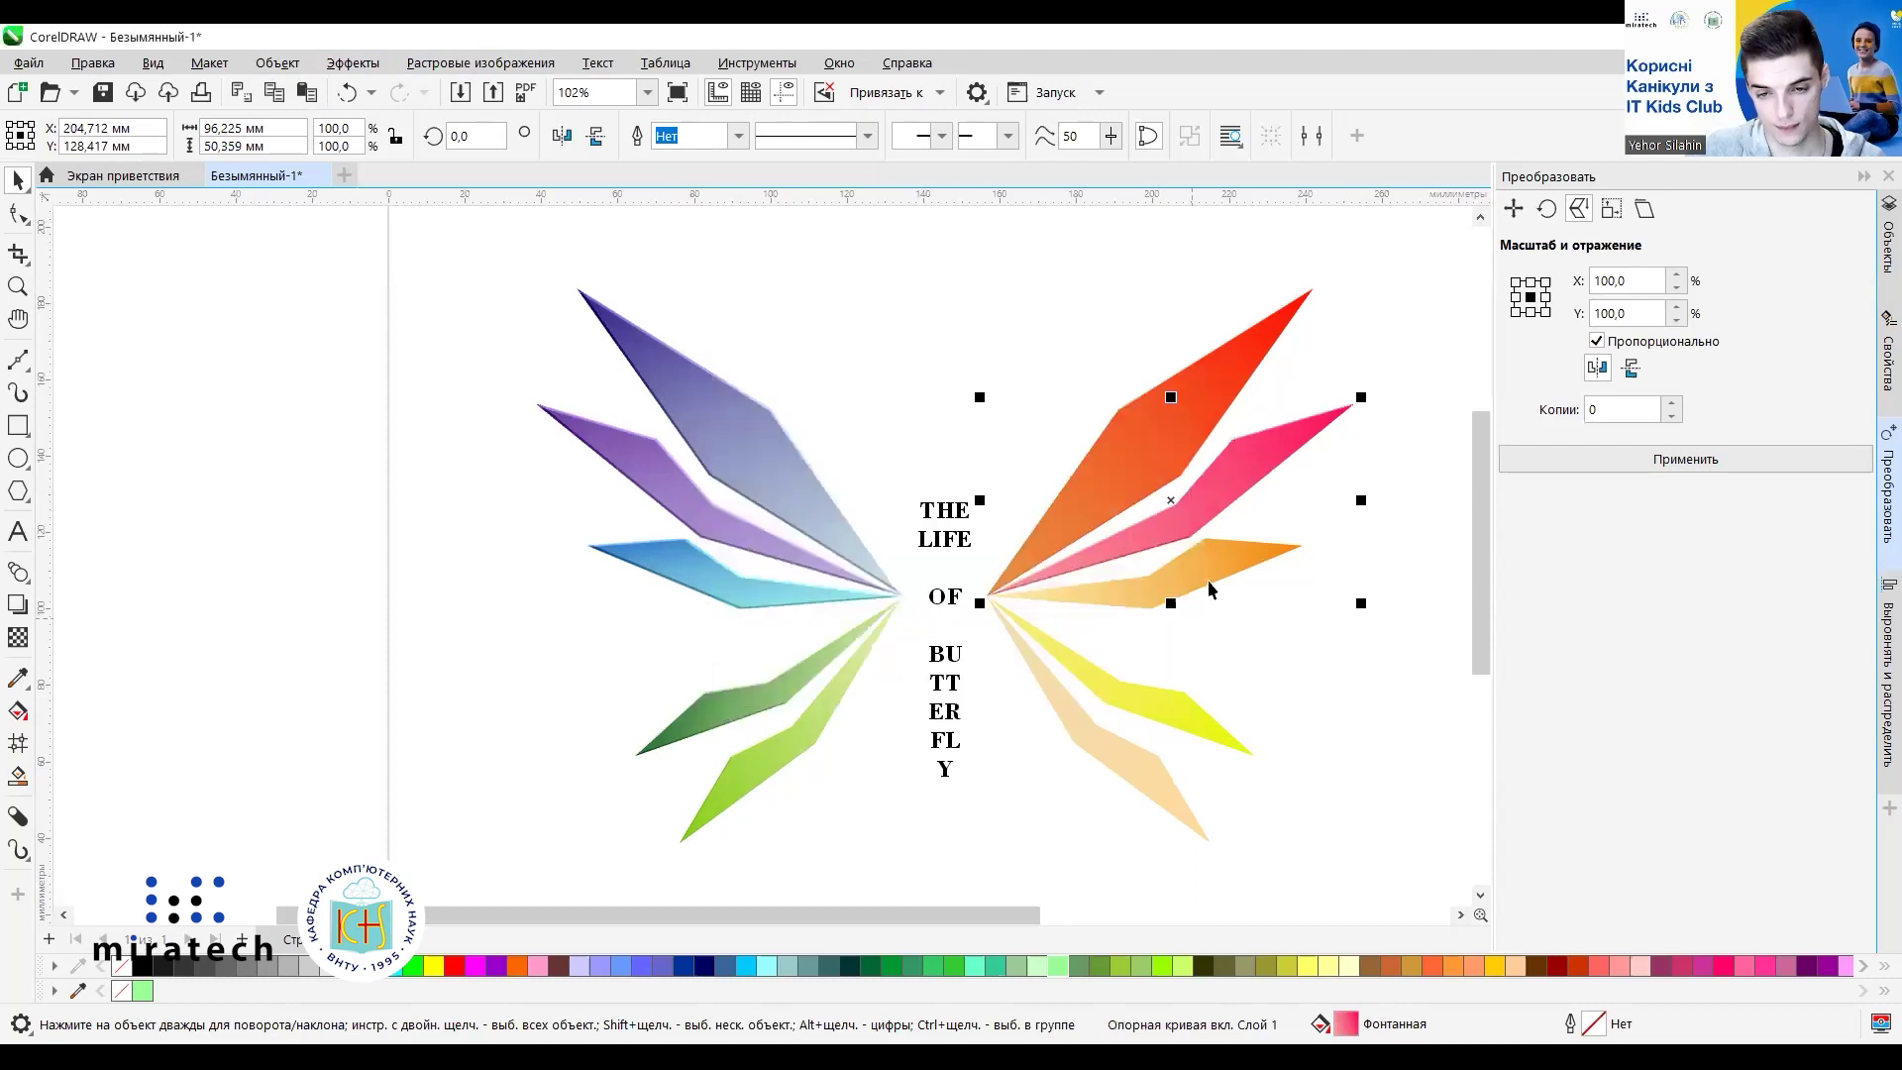
# Apply the Emboss 3D effect to the right wing's orange third feather, keeping the same settings.
pyautogui.click(1213, 579)
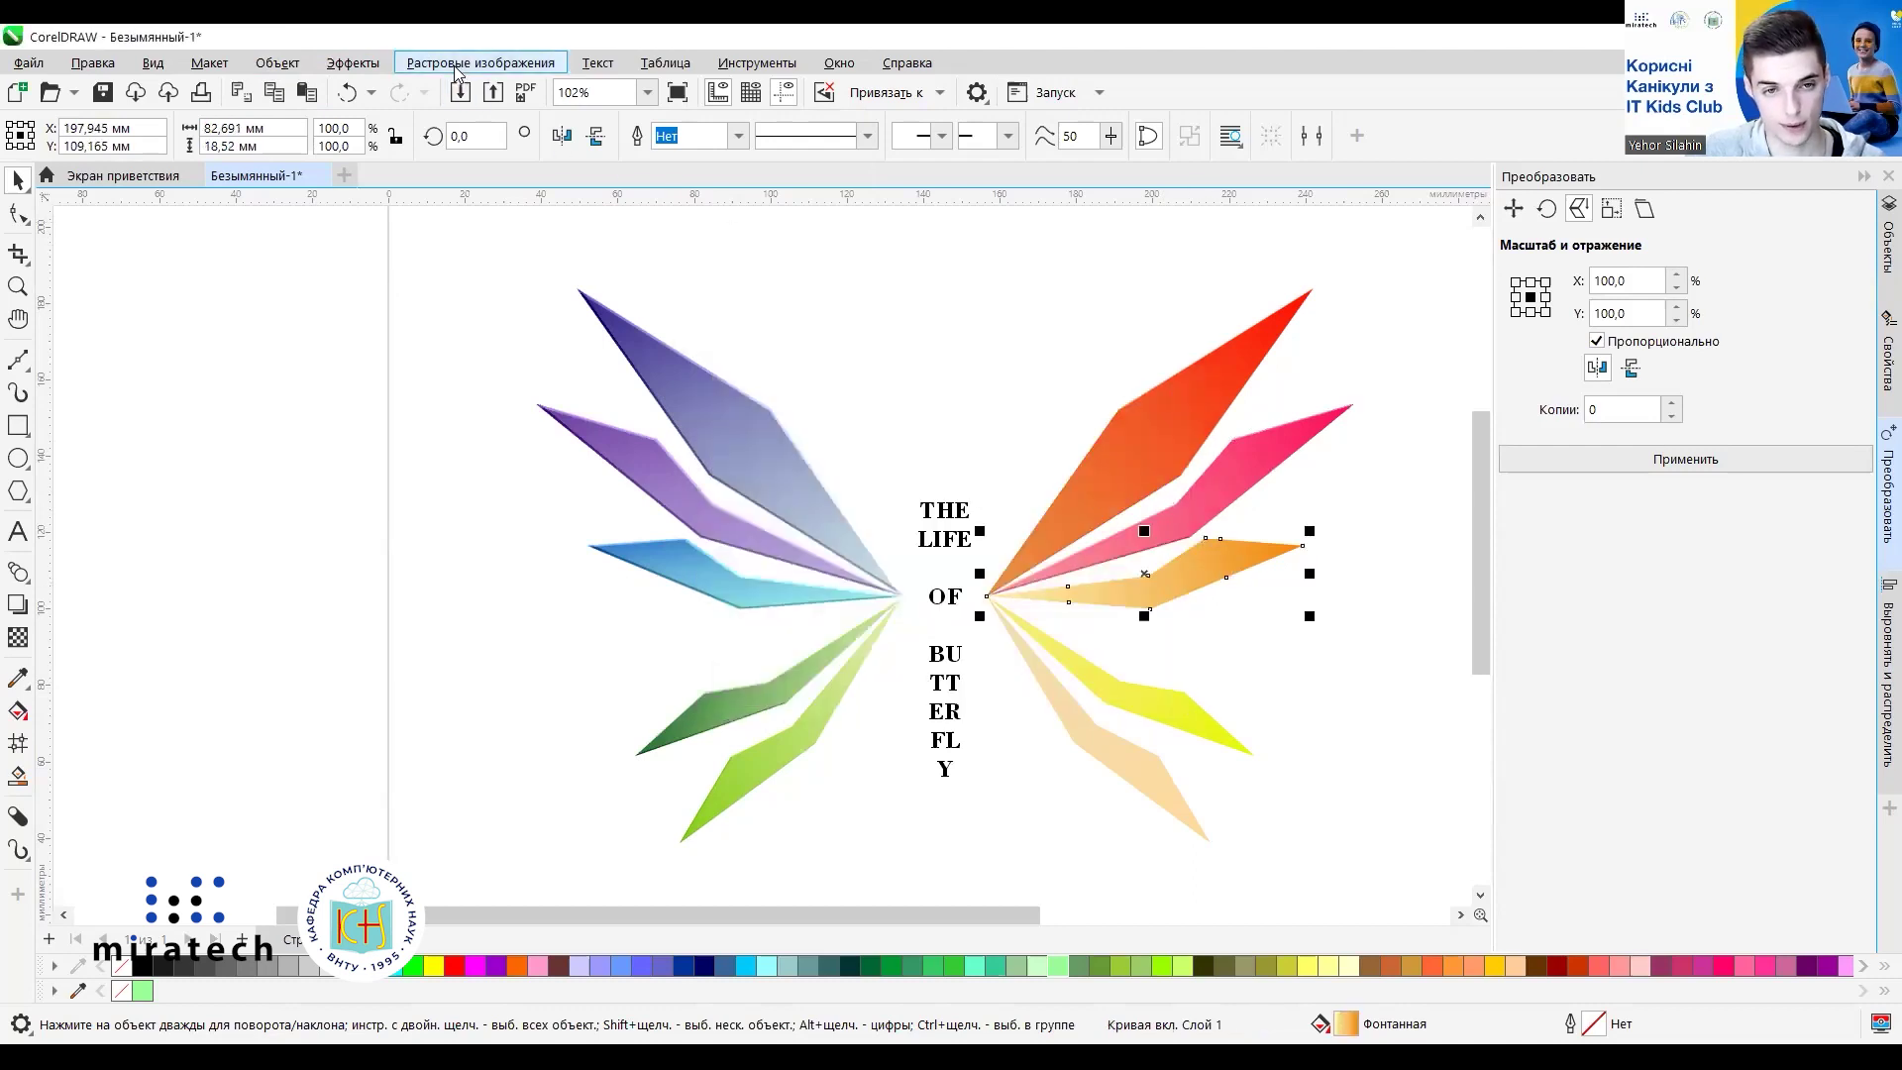
pyautogui.click(353, 63)
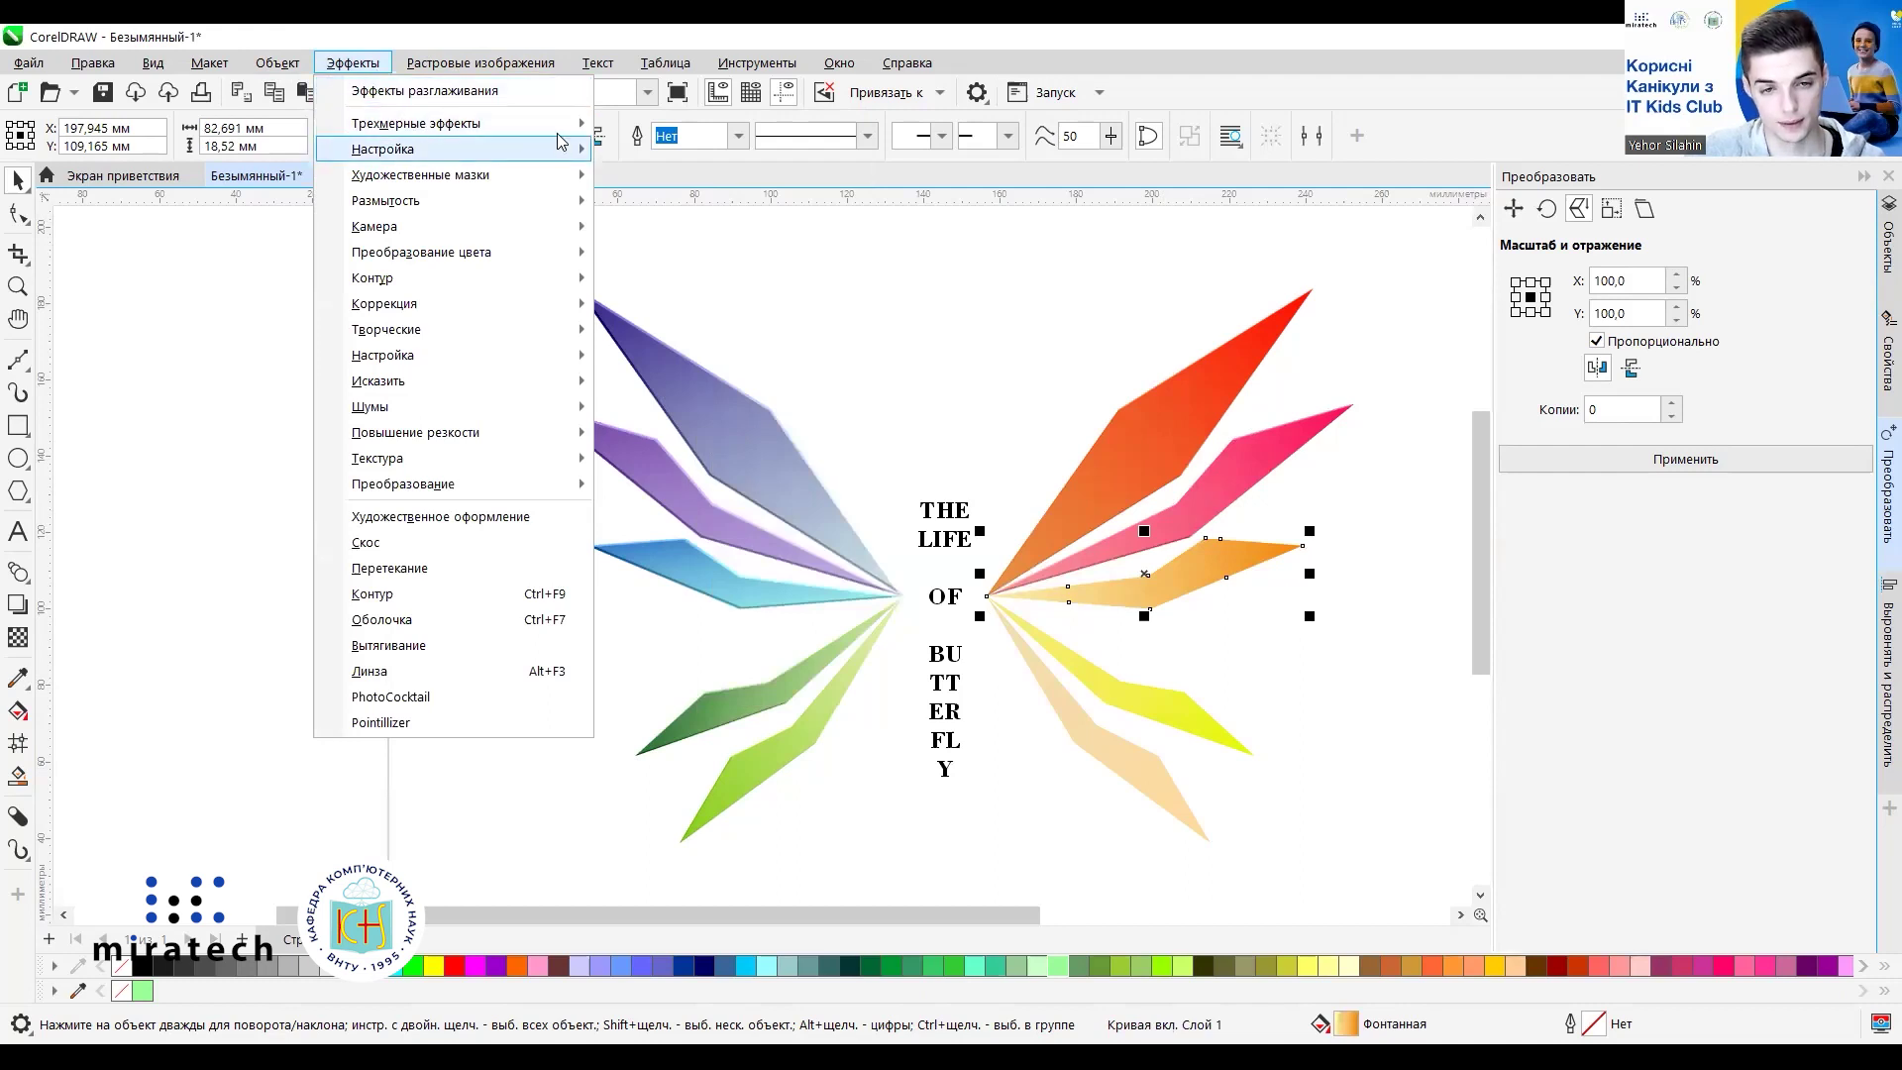
pyautogui.moveTo(560, 125)
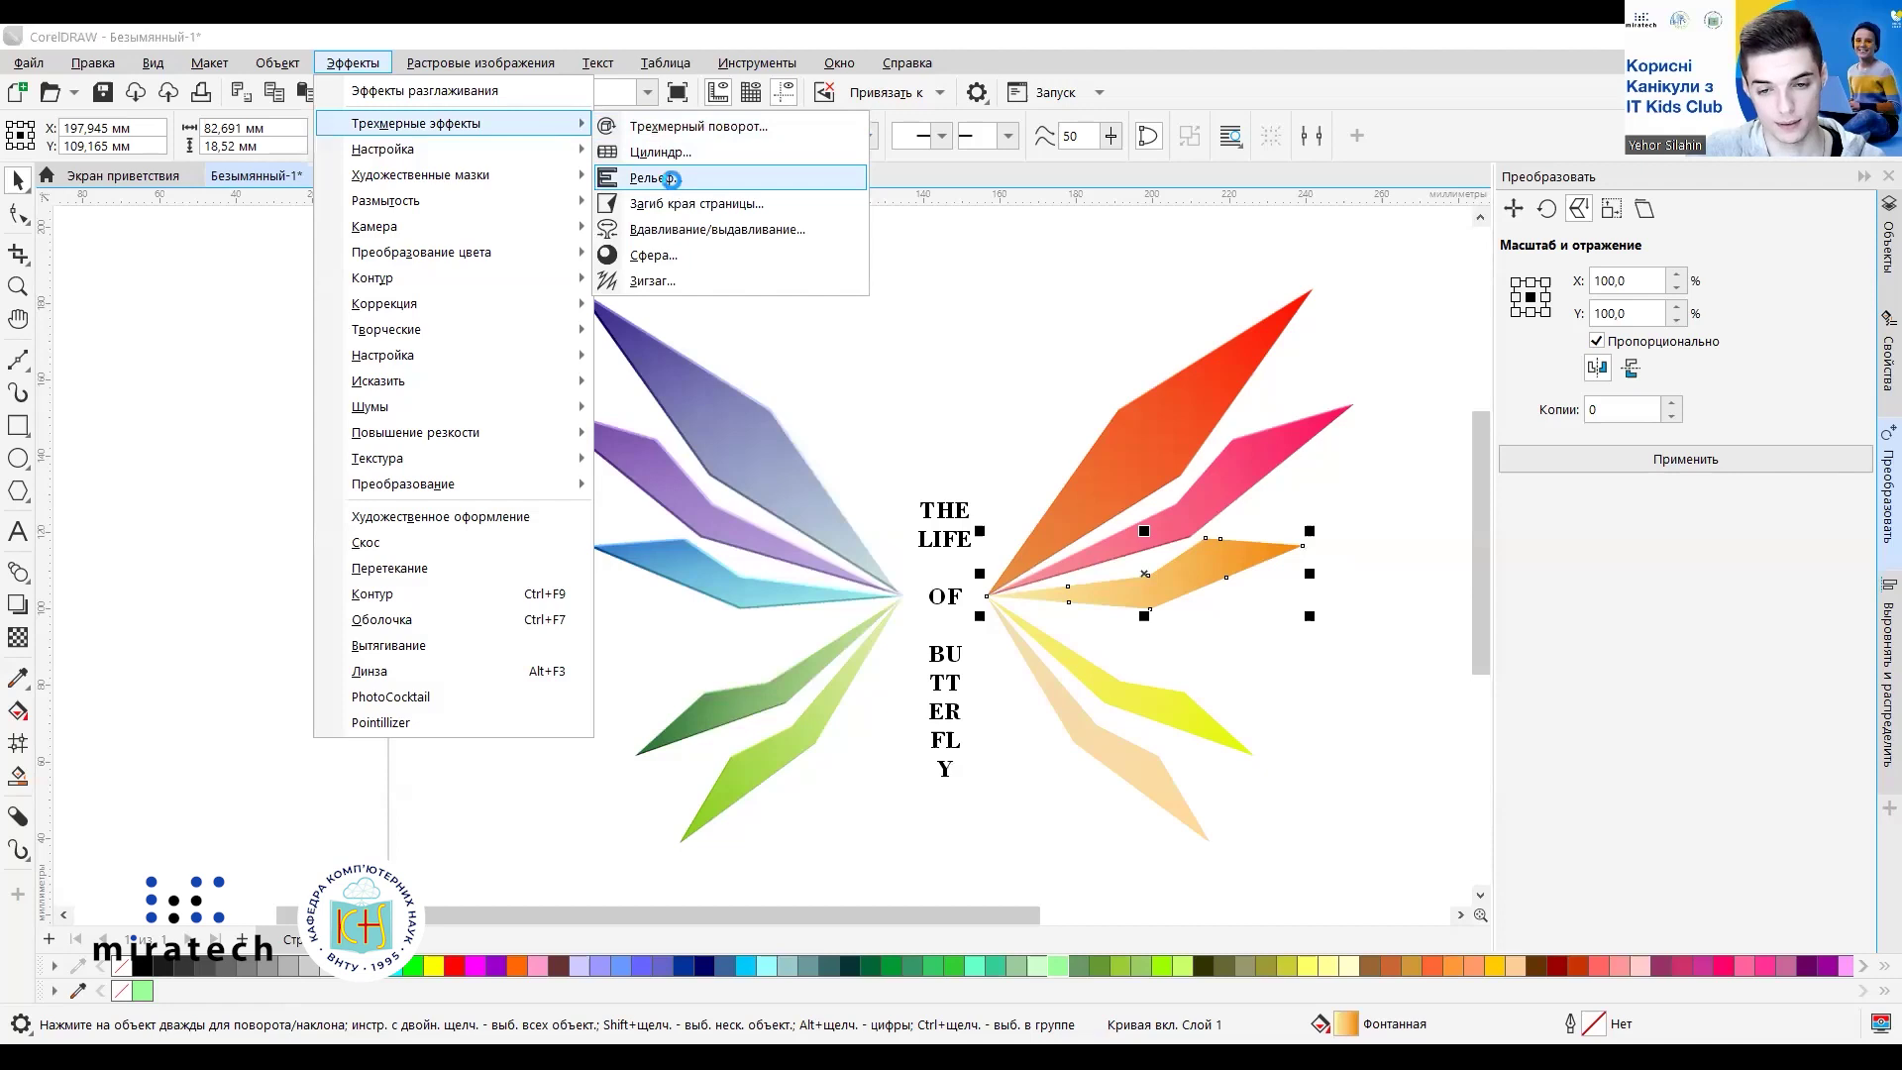
pyautogui.click(655, 179)
pyautogui.click(1048, 686)
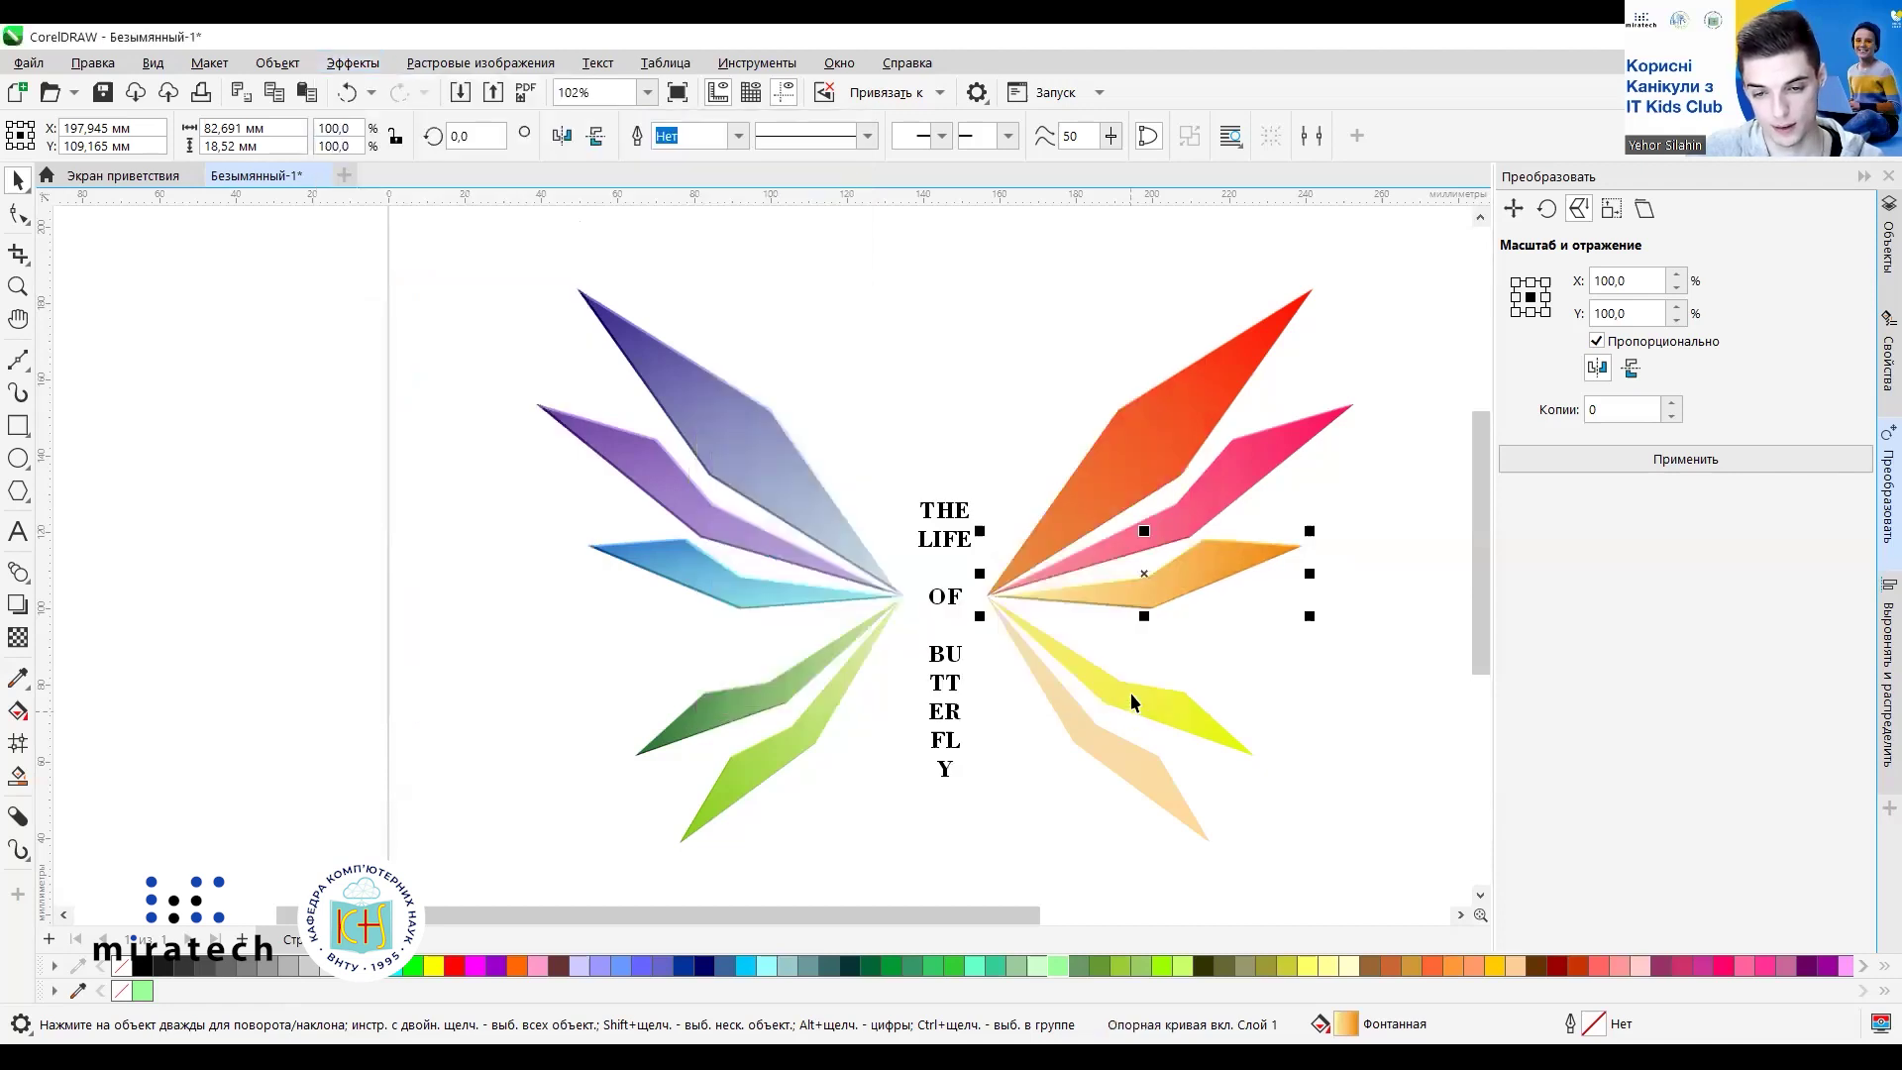
# Apply the Emboss 3D effect to the right wing's yellow fourth feather, keeping the same settings.
pyautogui.click(1131, 692)
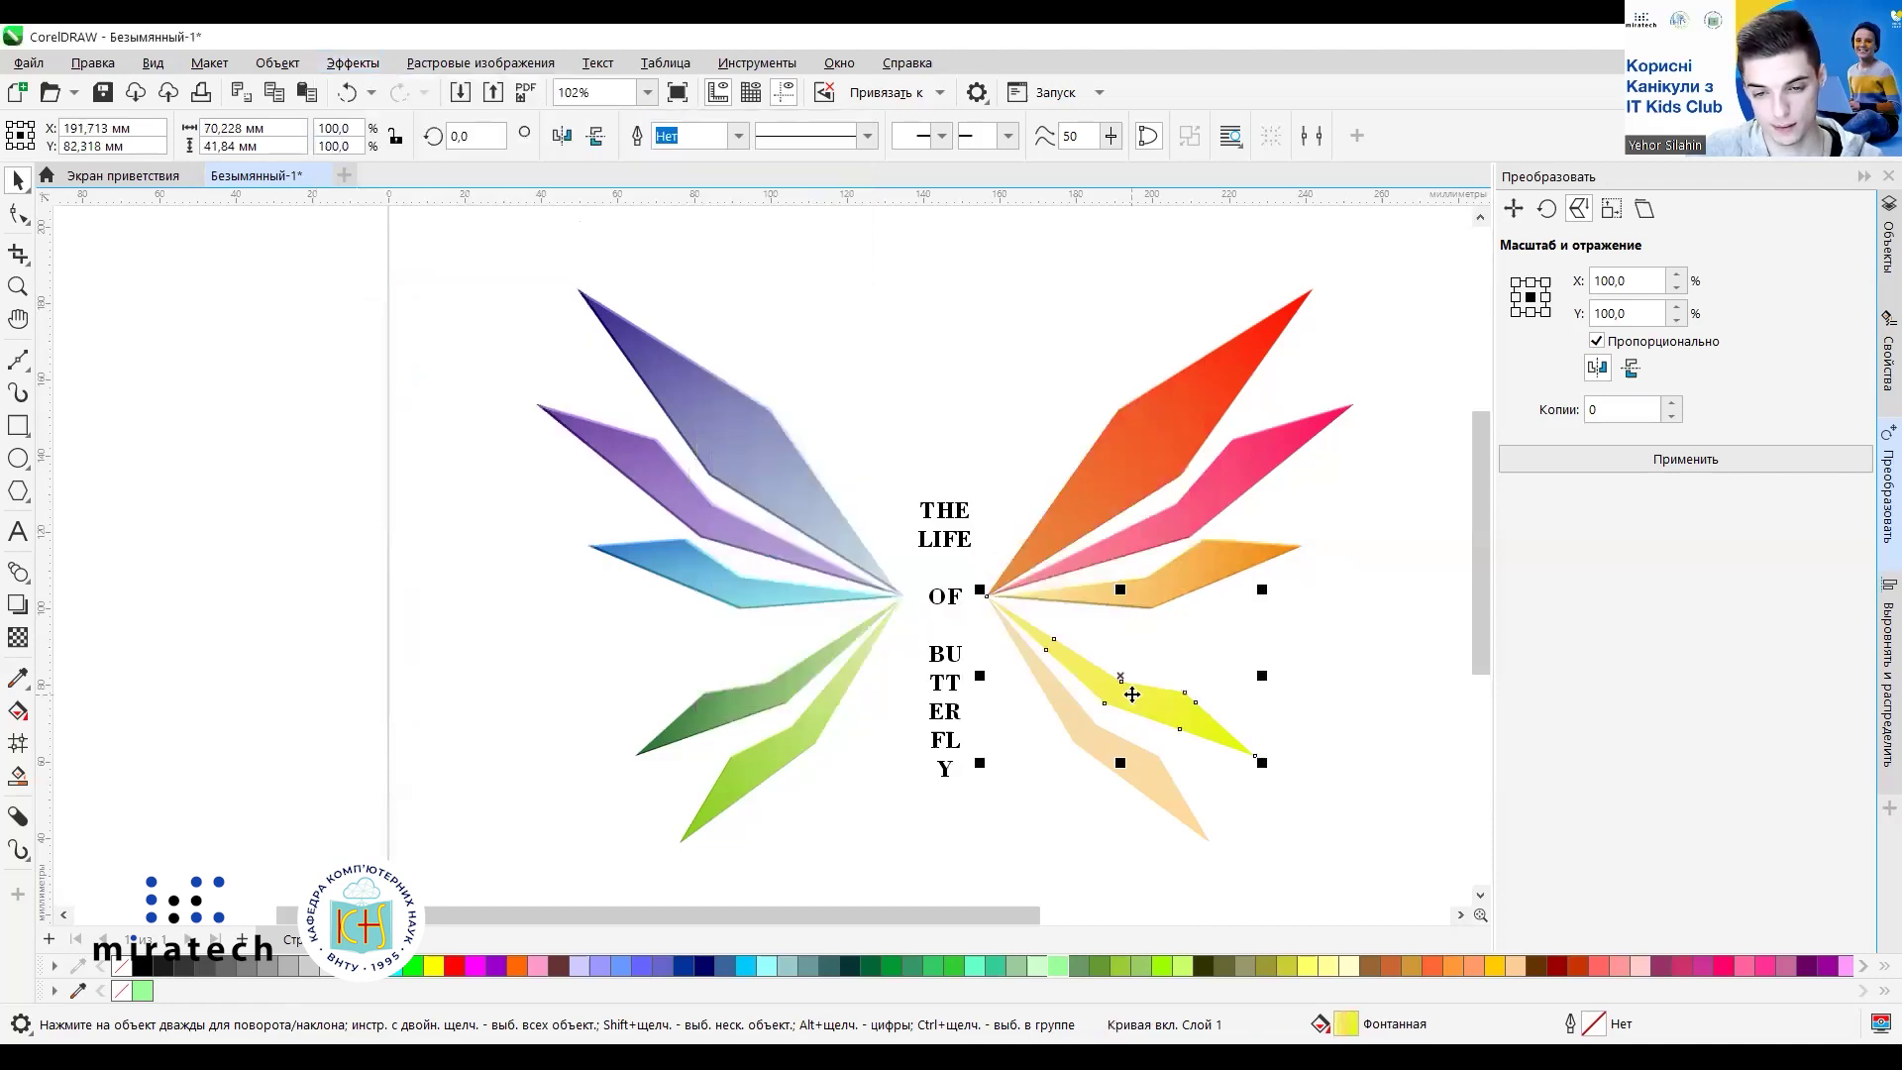
pyautogui.click(366, 74)
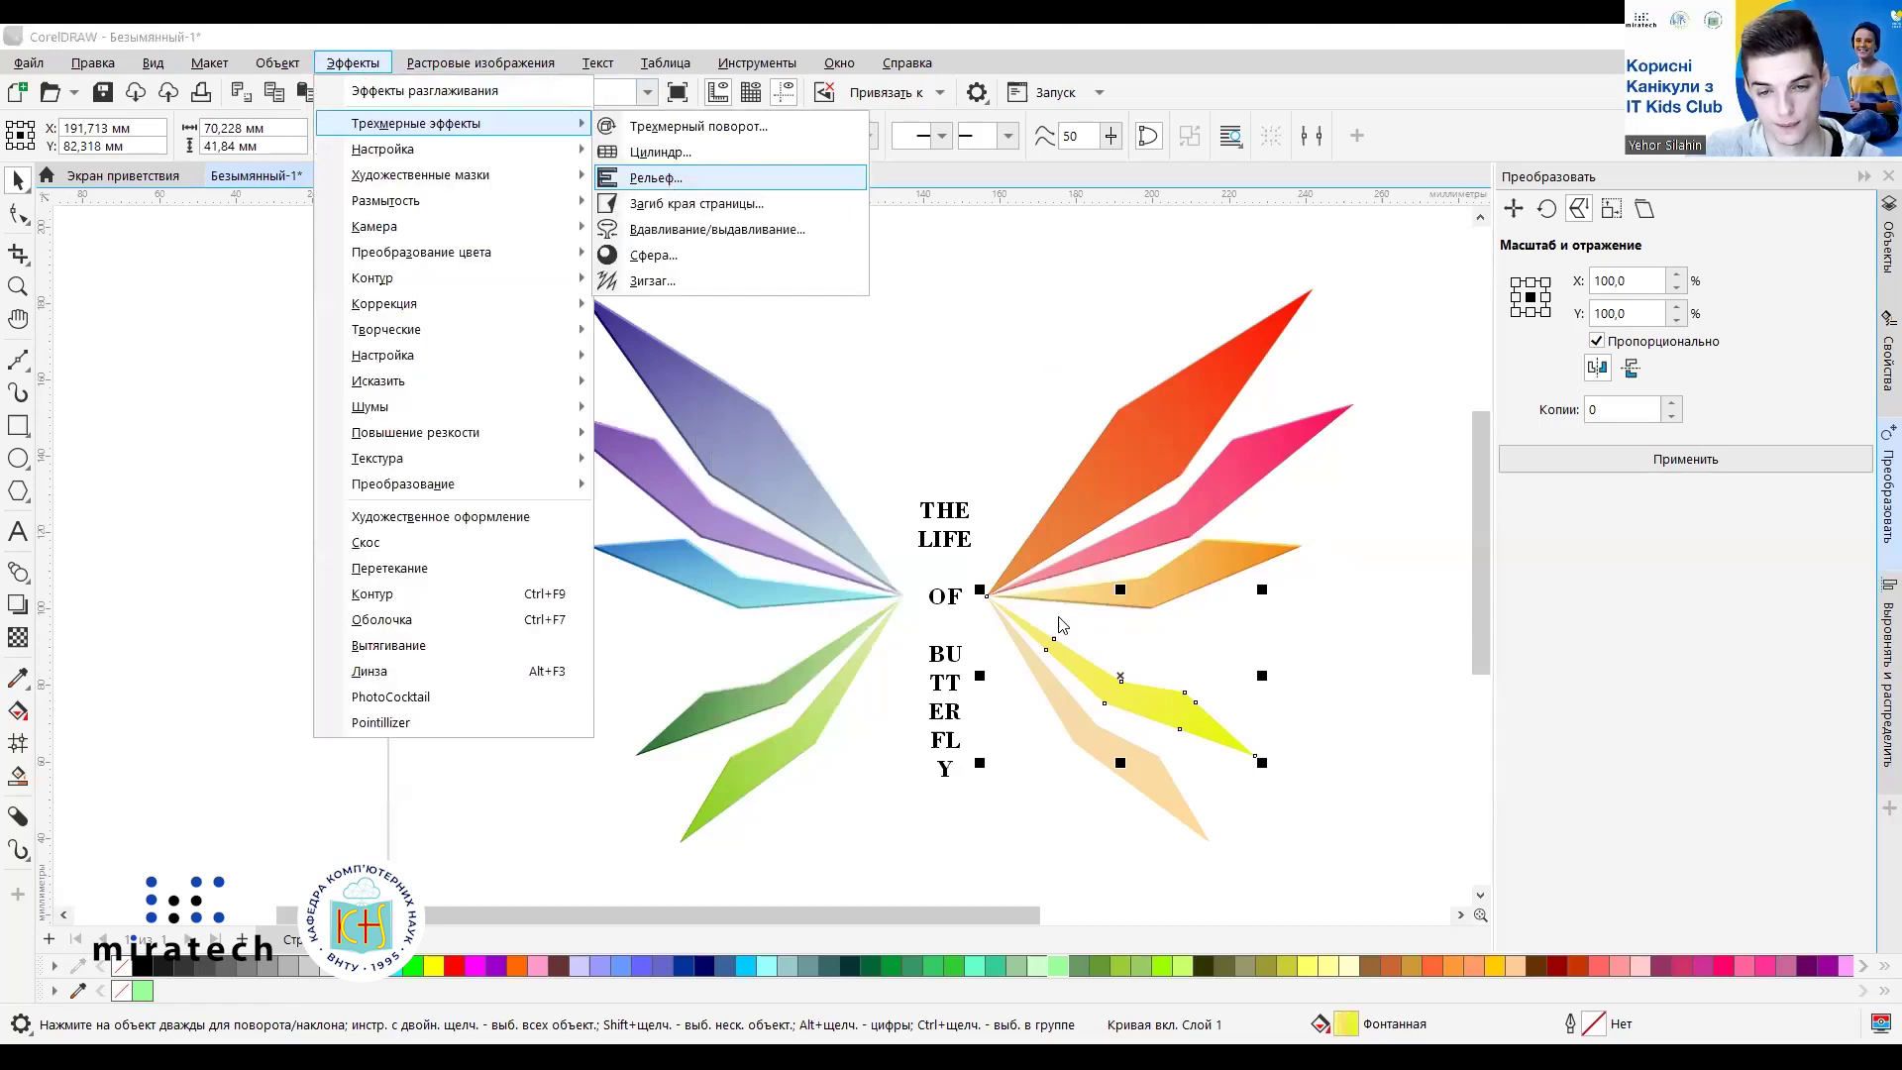
pyautogui.click(1038, 687)
# Emboss the right wing's peach bottom feather with depth 15, level 25, direction 45° and original relief colour.
pyautogui.click(1086, 745)
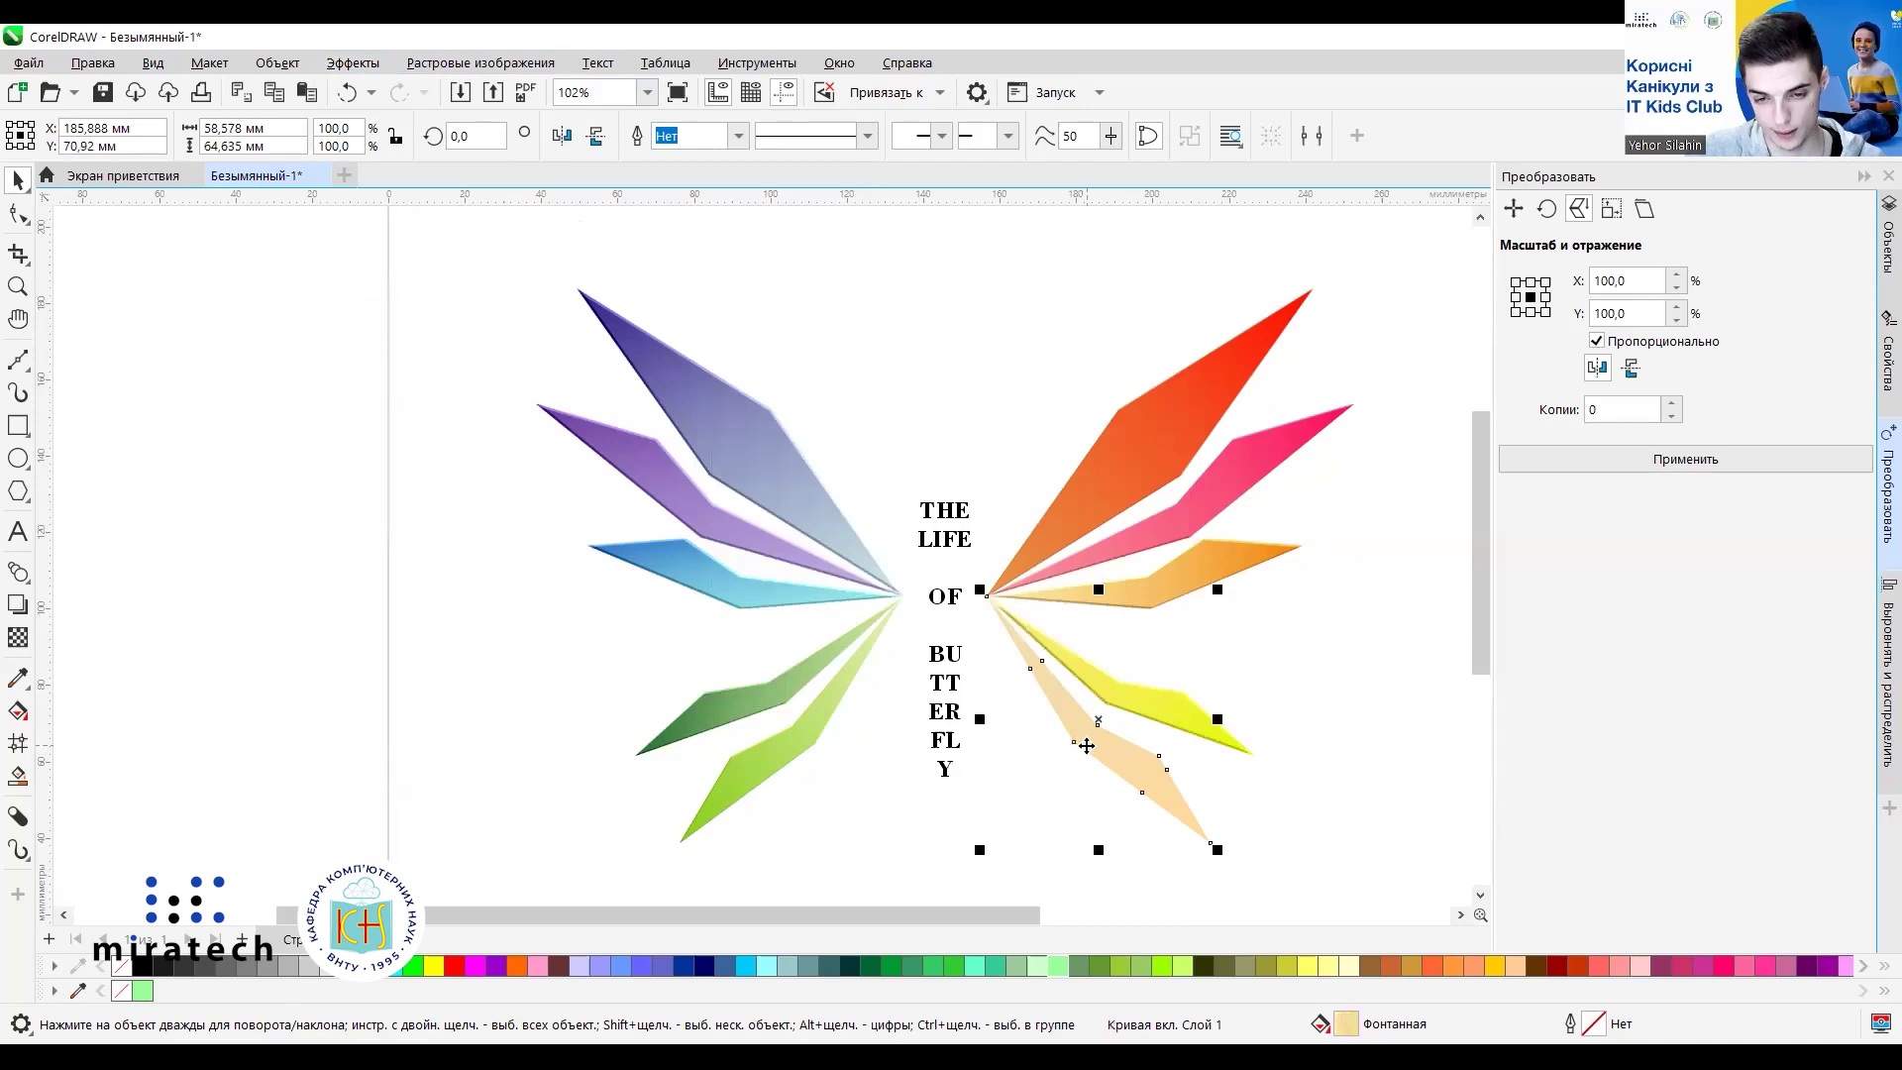
pyautogui.click(348, 65)
pyautogui.moveTo(475, 123)
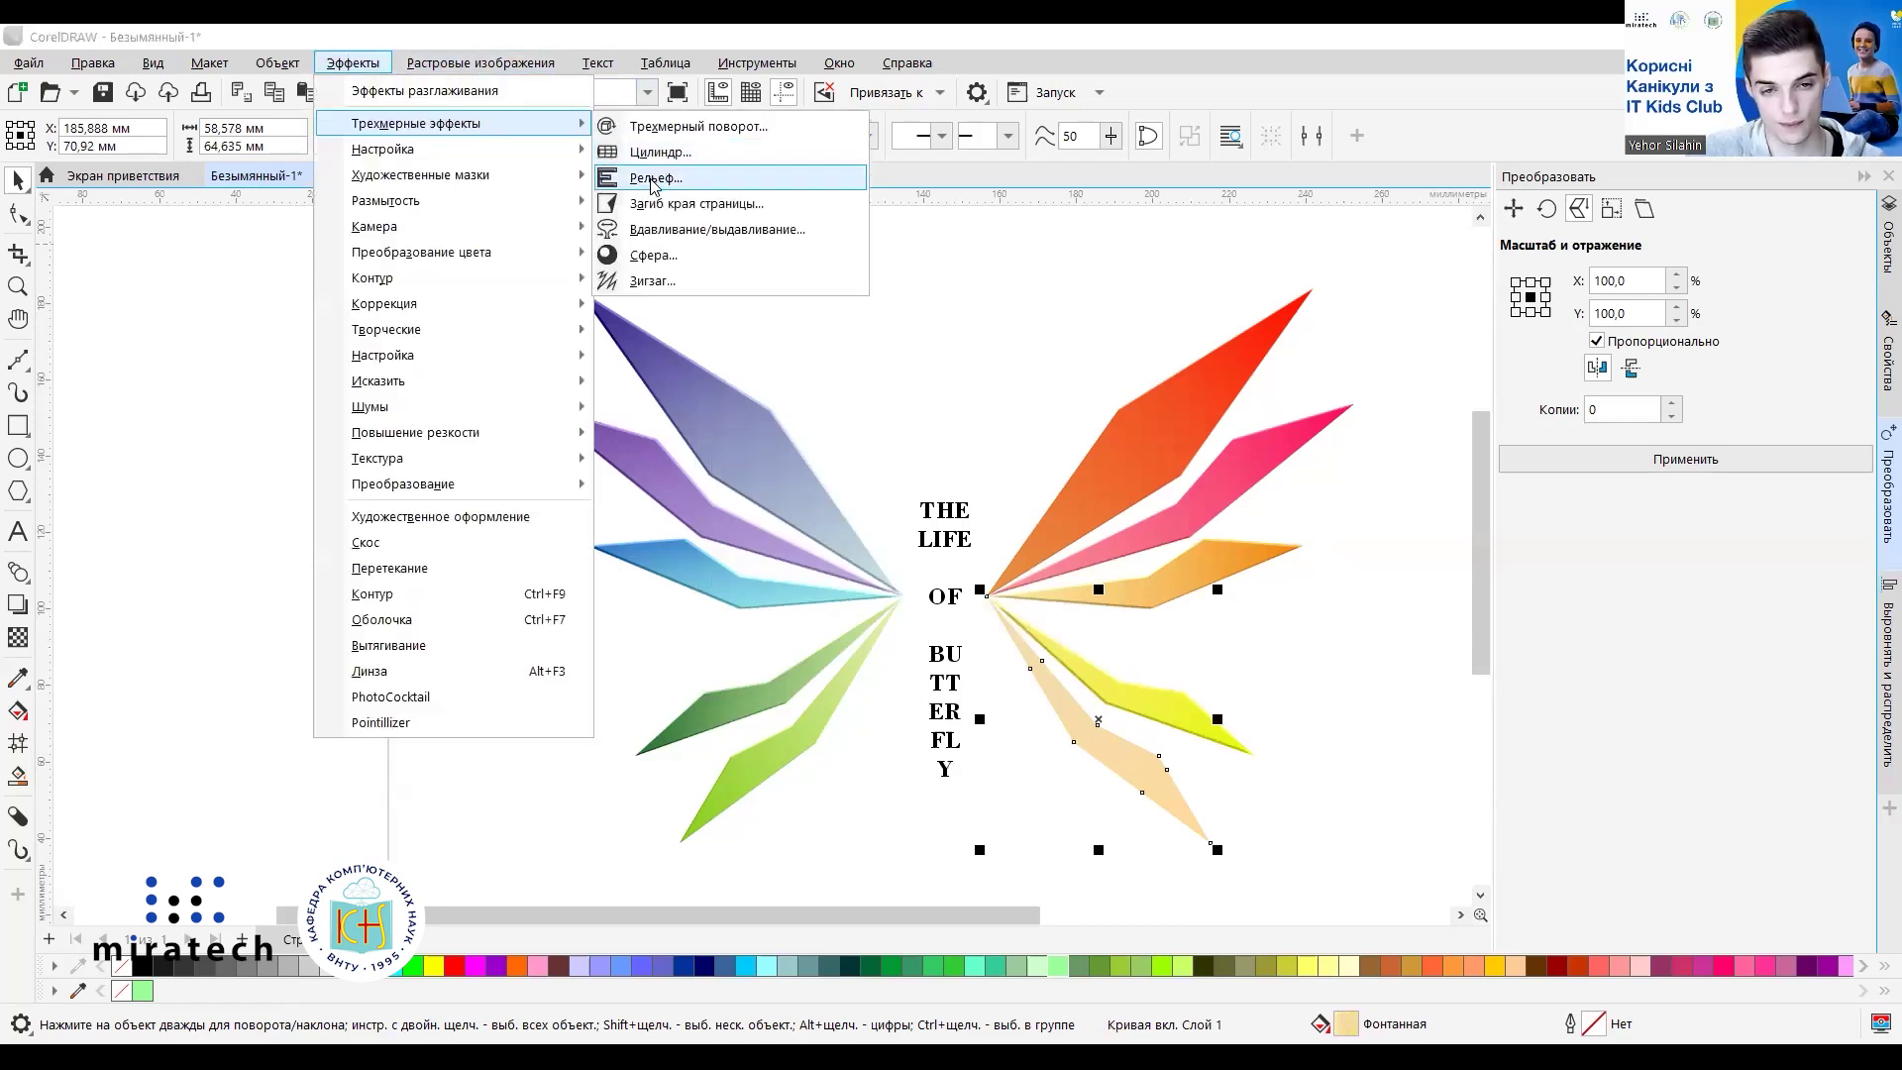
pyautogui.click(653, 179)
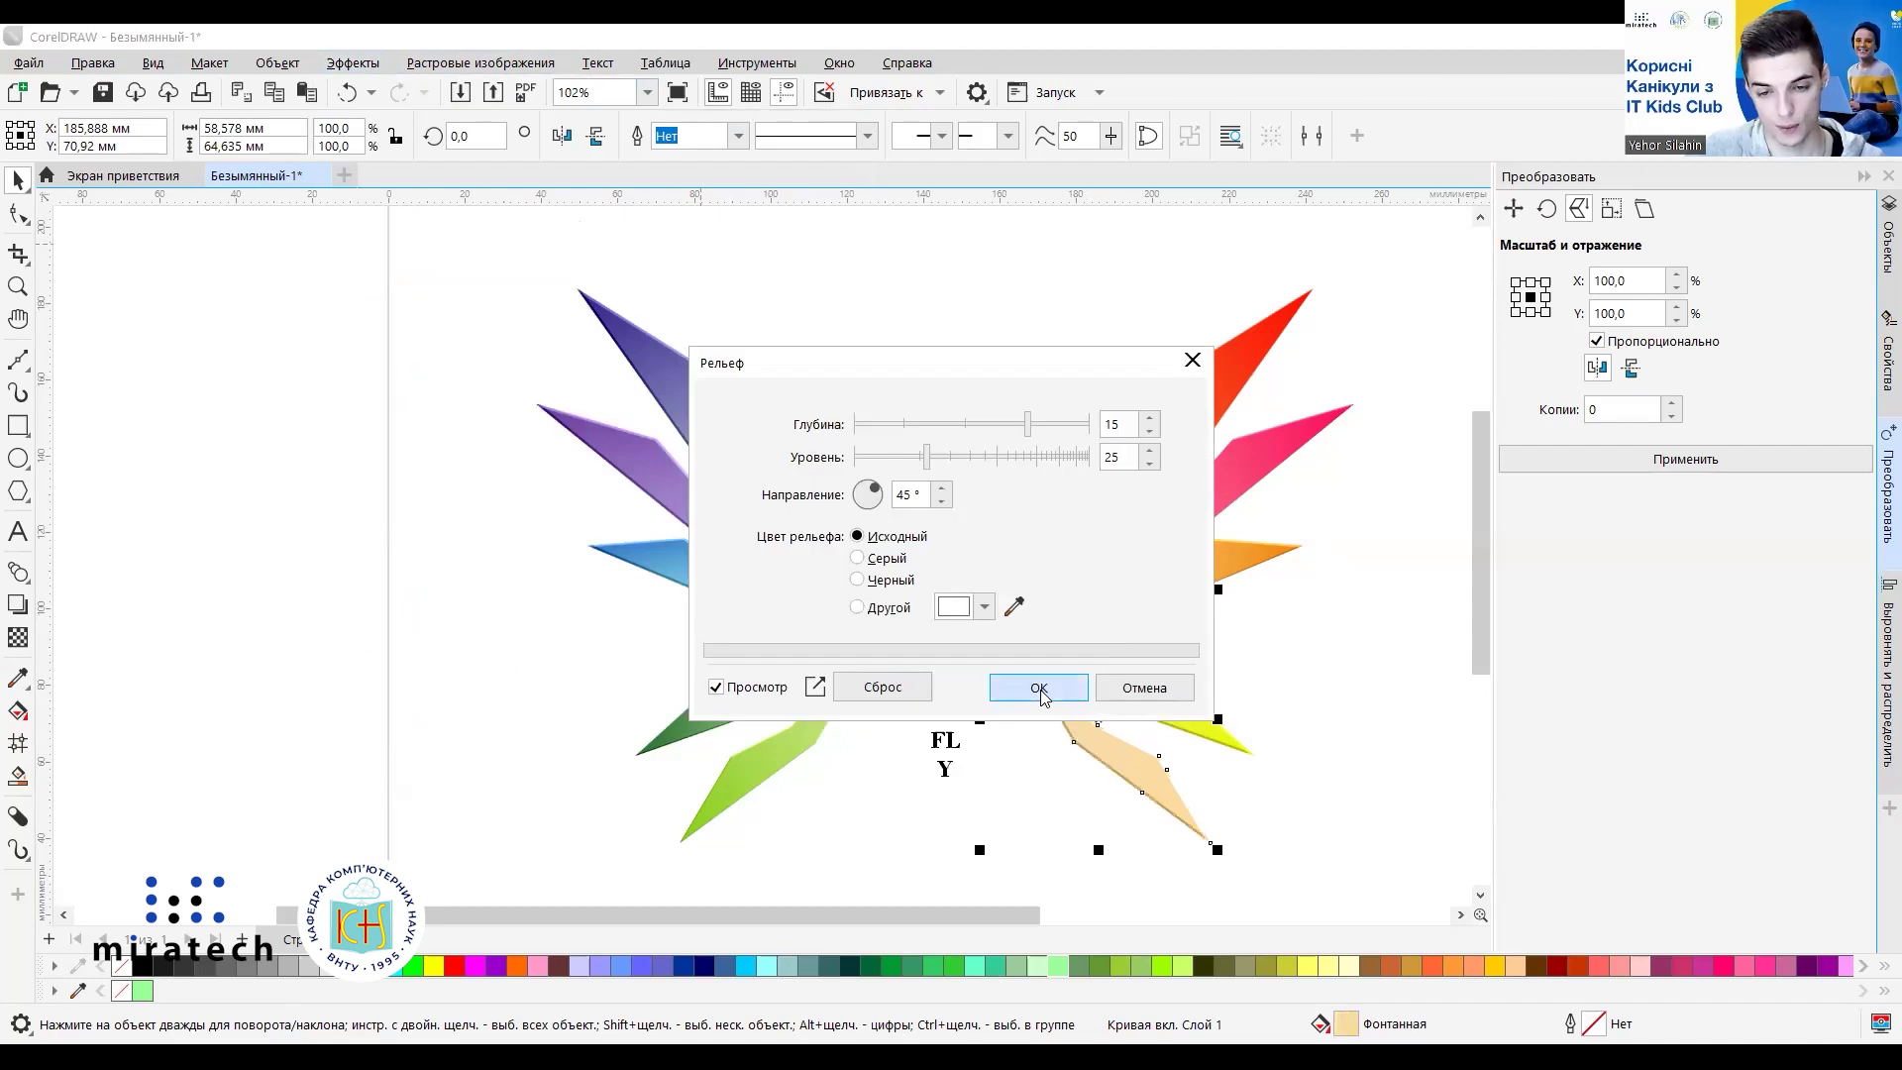
pyautogui.click(1040, 691)
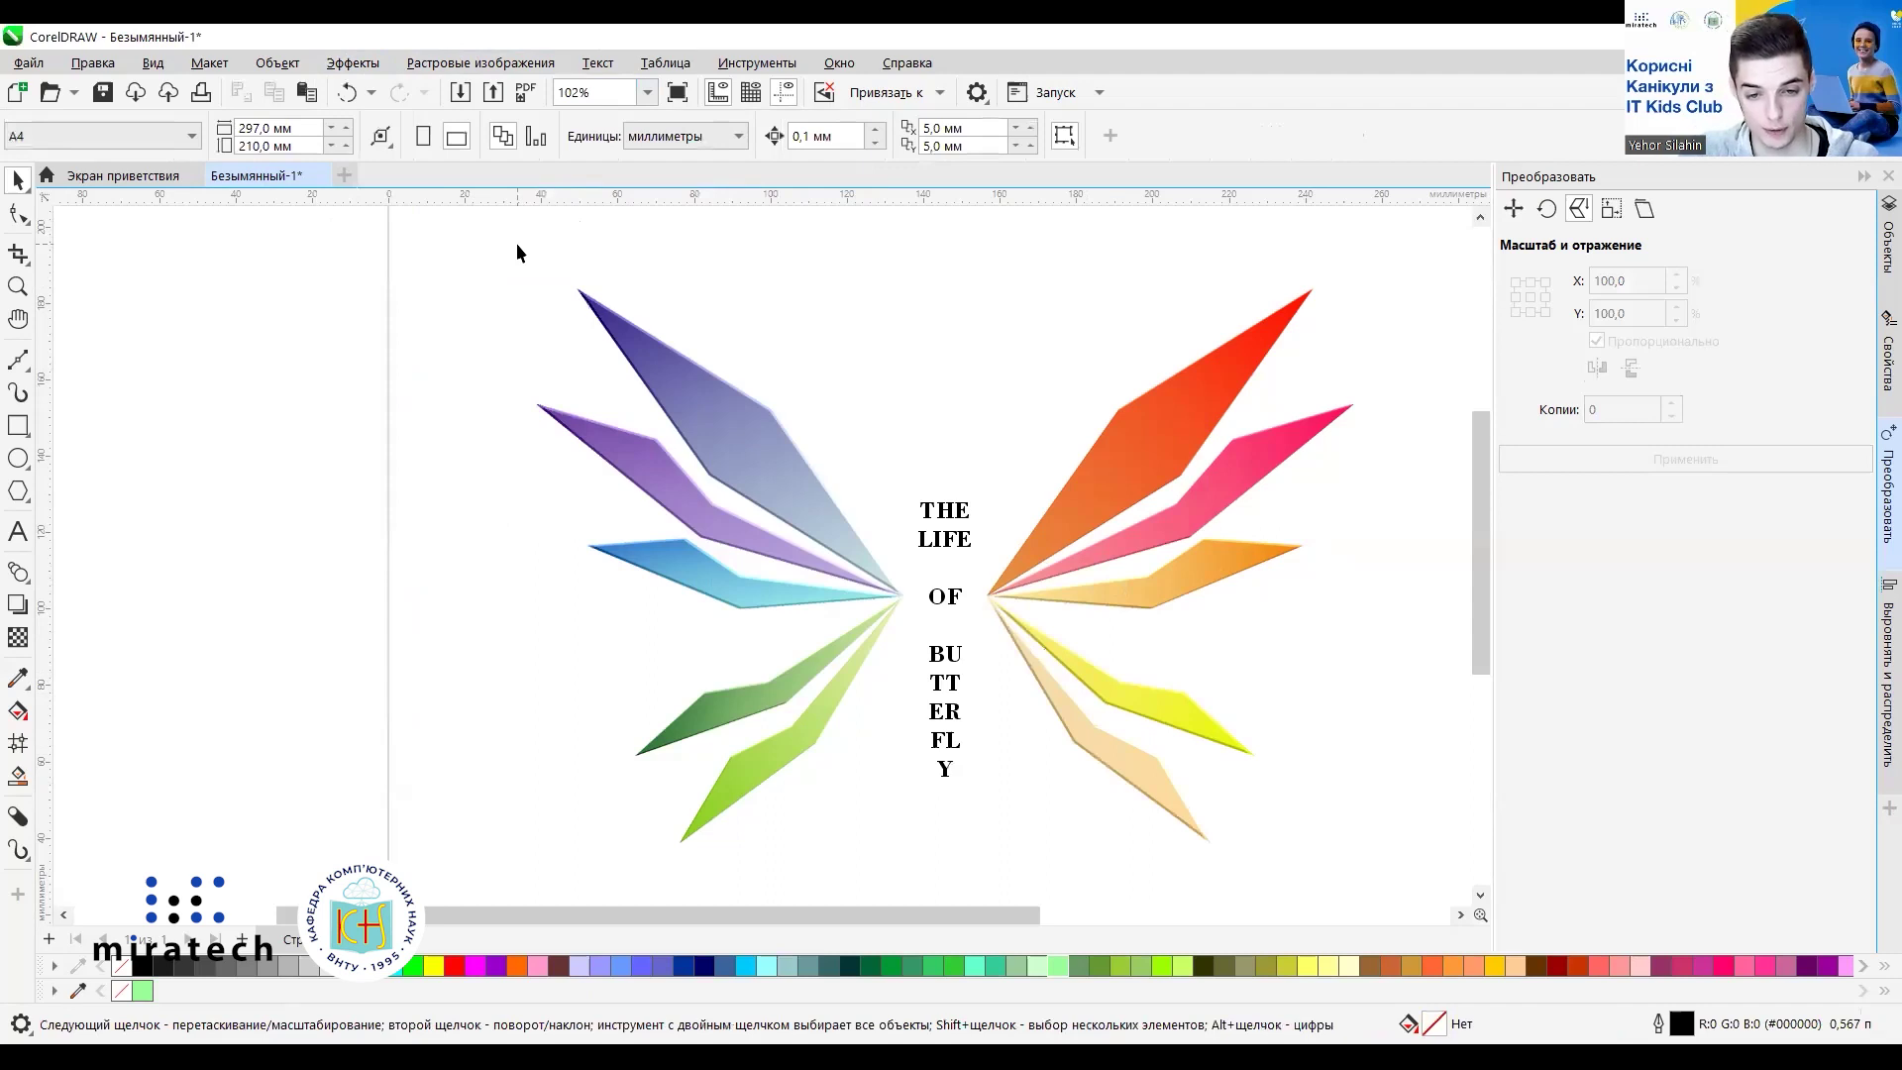
# Apply uniform transparency to the vertical title text "THE LIFE OF BUTTERFLY" between the wings.
pyautogui.click(948, 510)
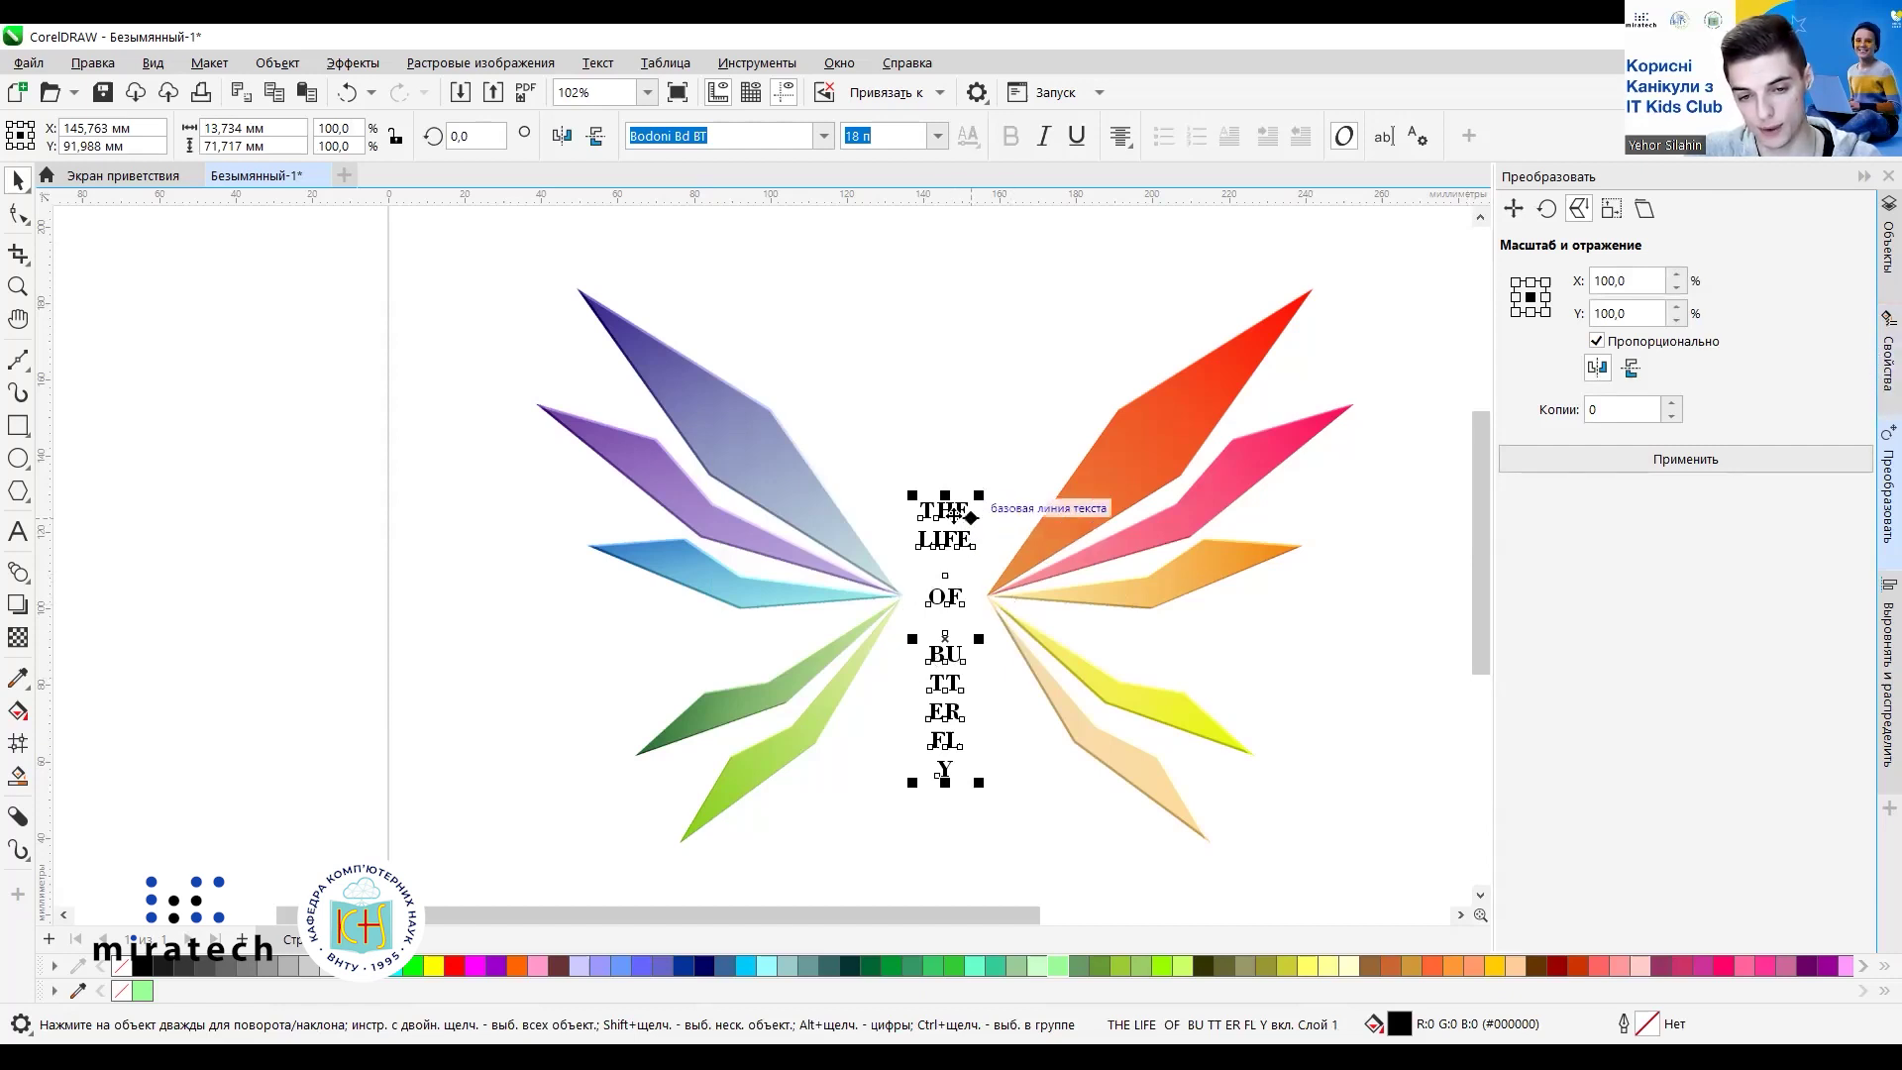
pyautogui.click(1874, 495)
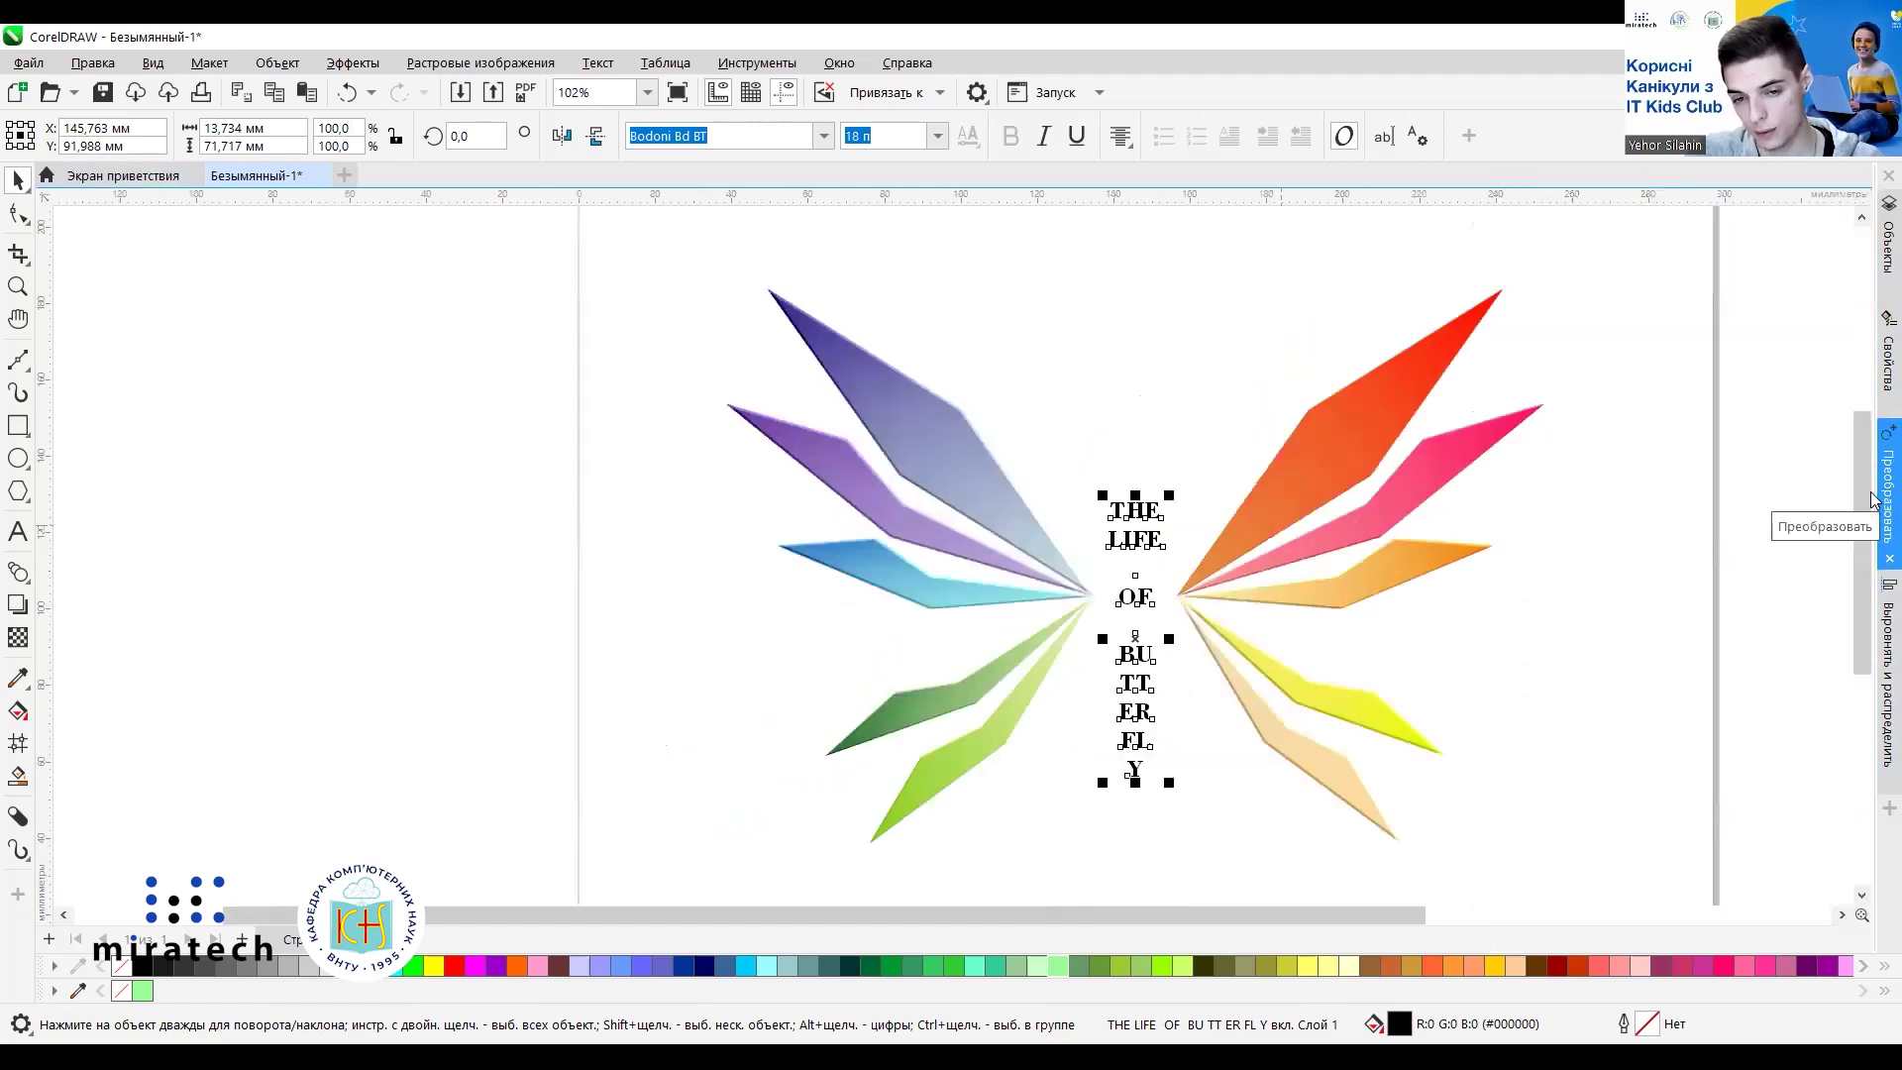
pyautogui.click(1888, 491)
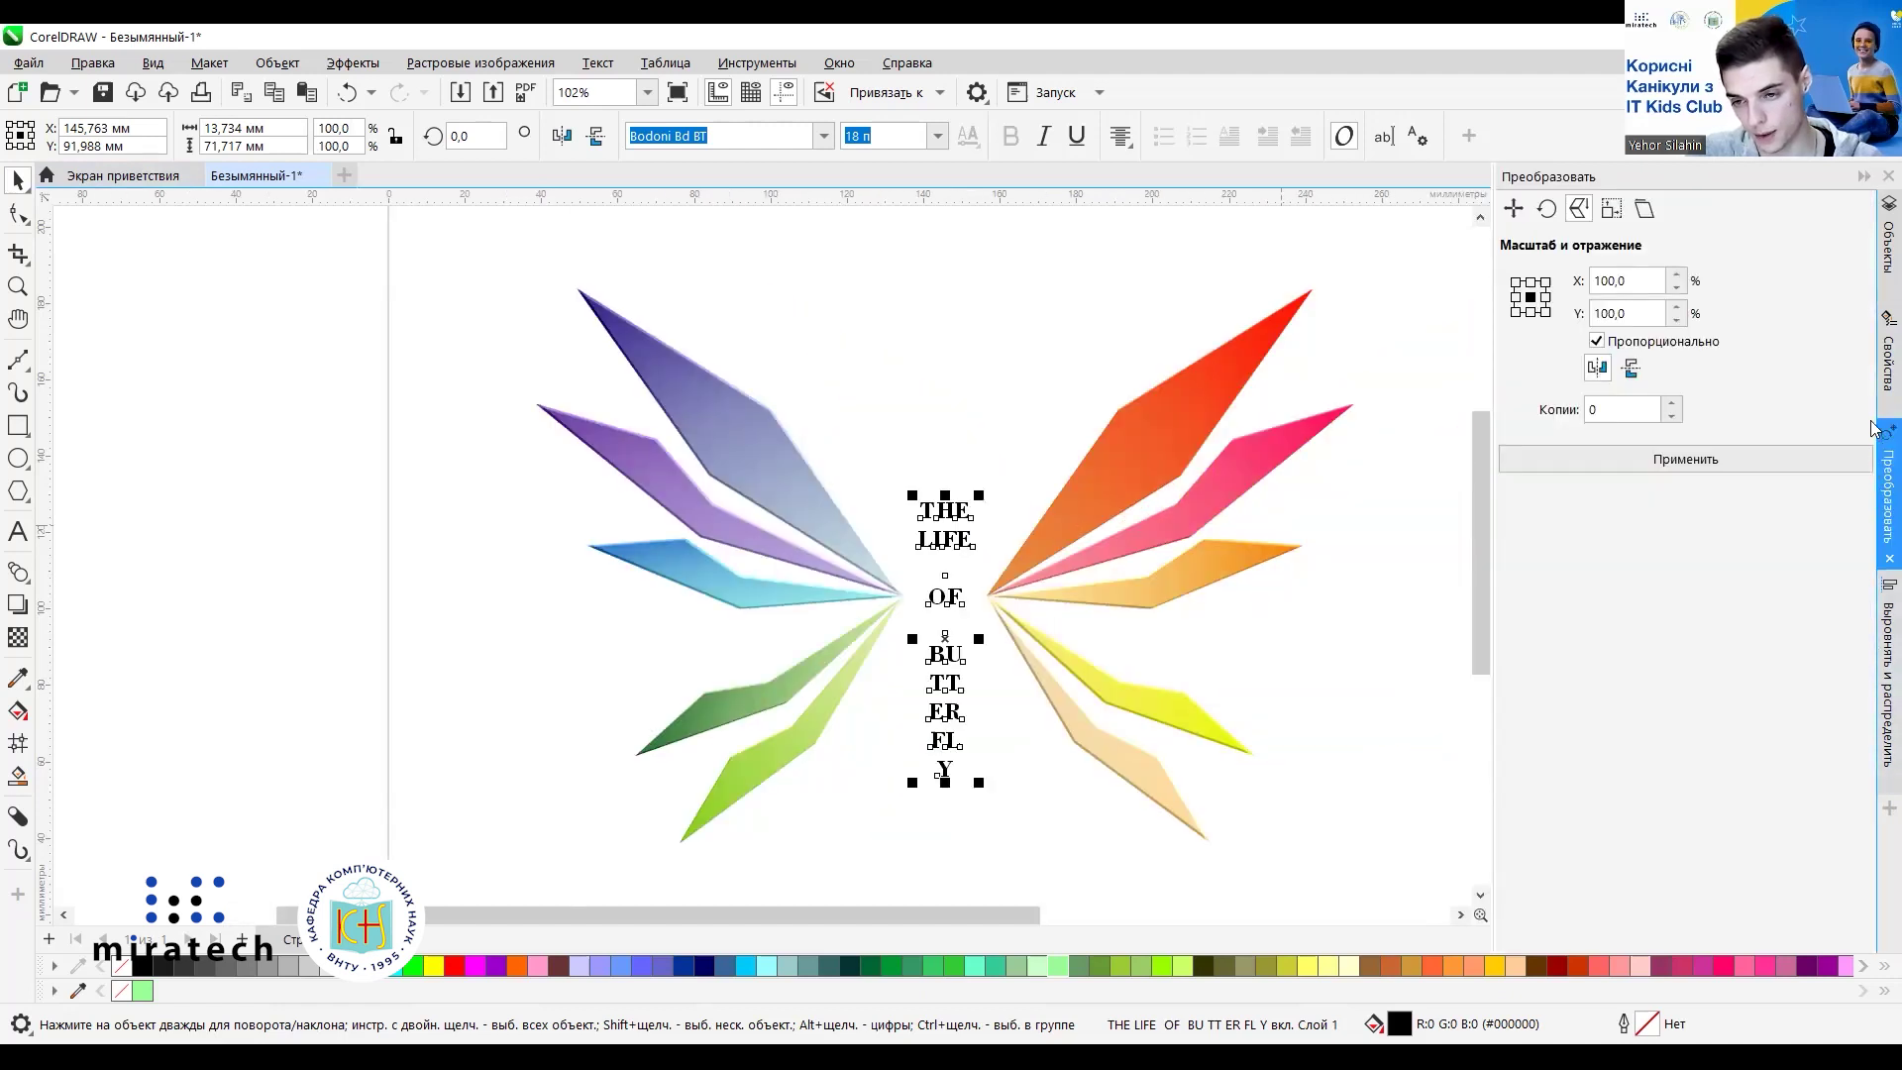
pyautogui.click(1886, 366)
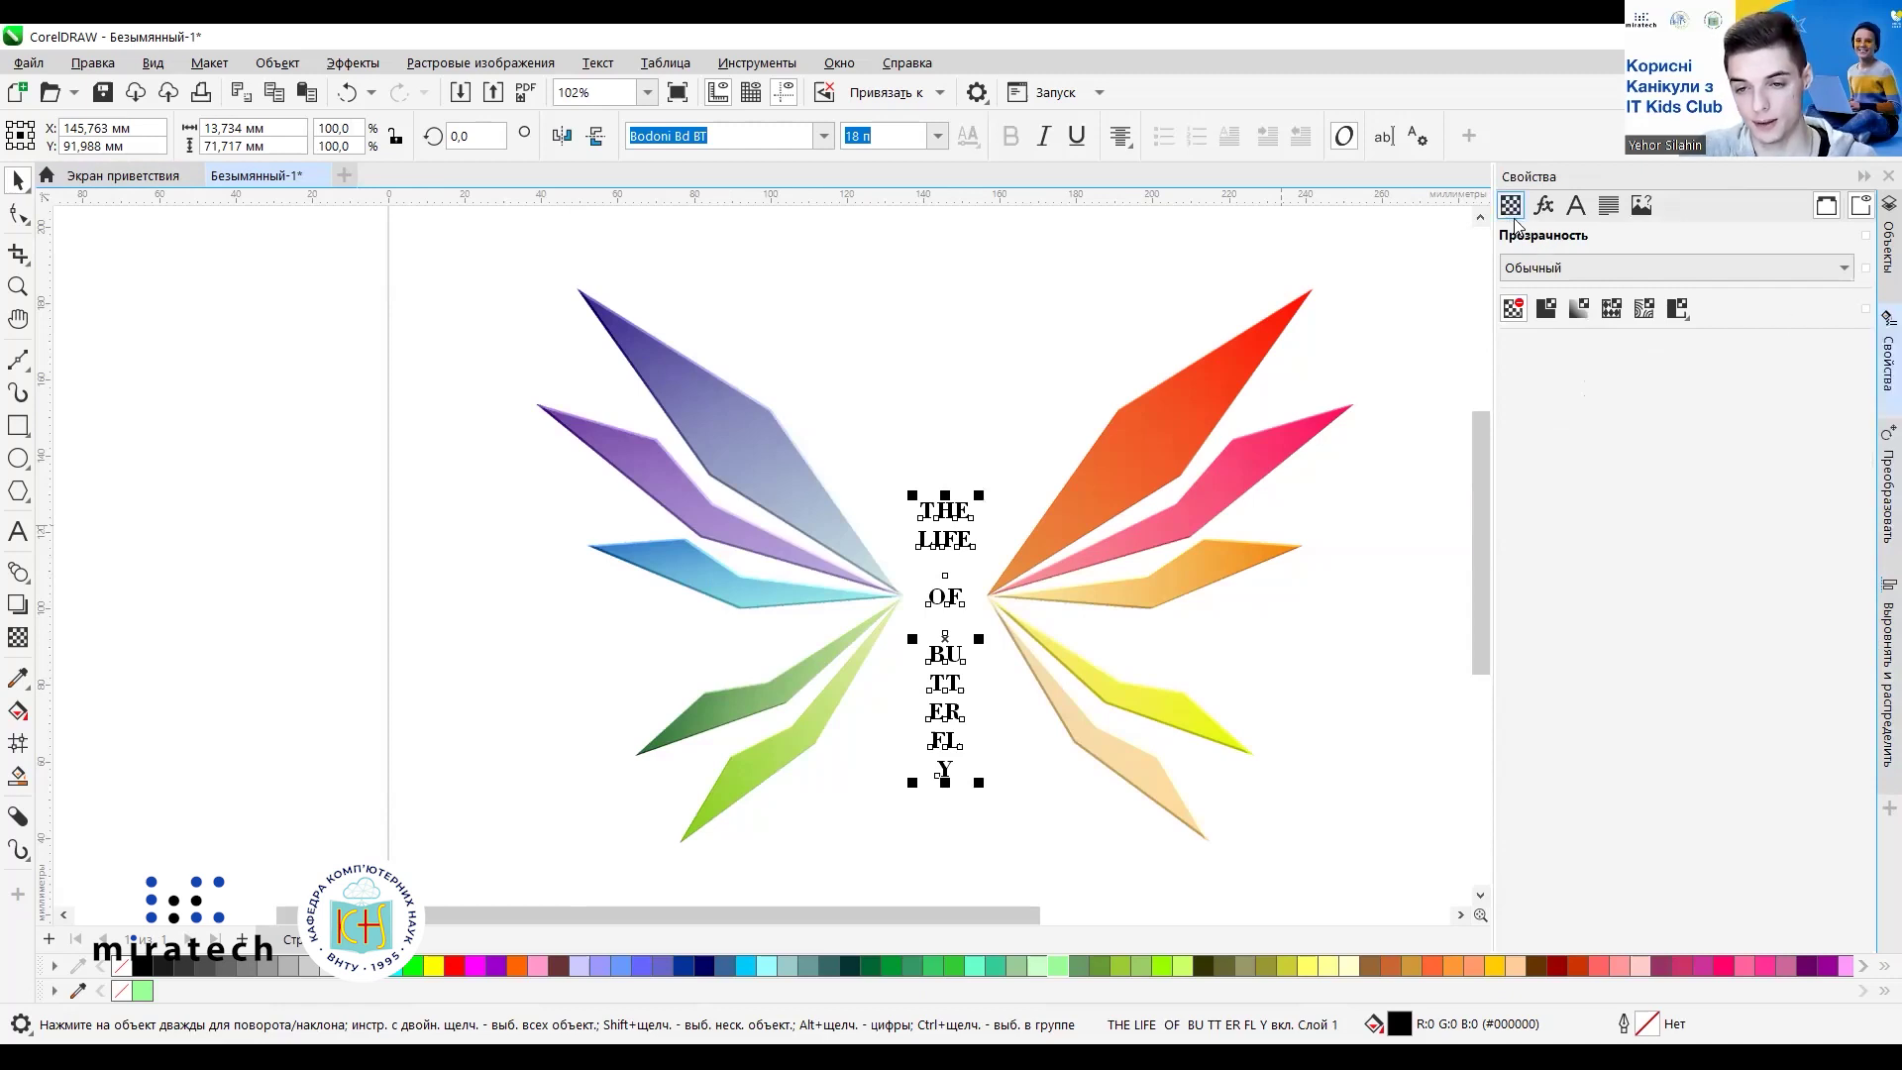
pyautogui.click(1546, 310)
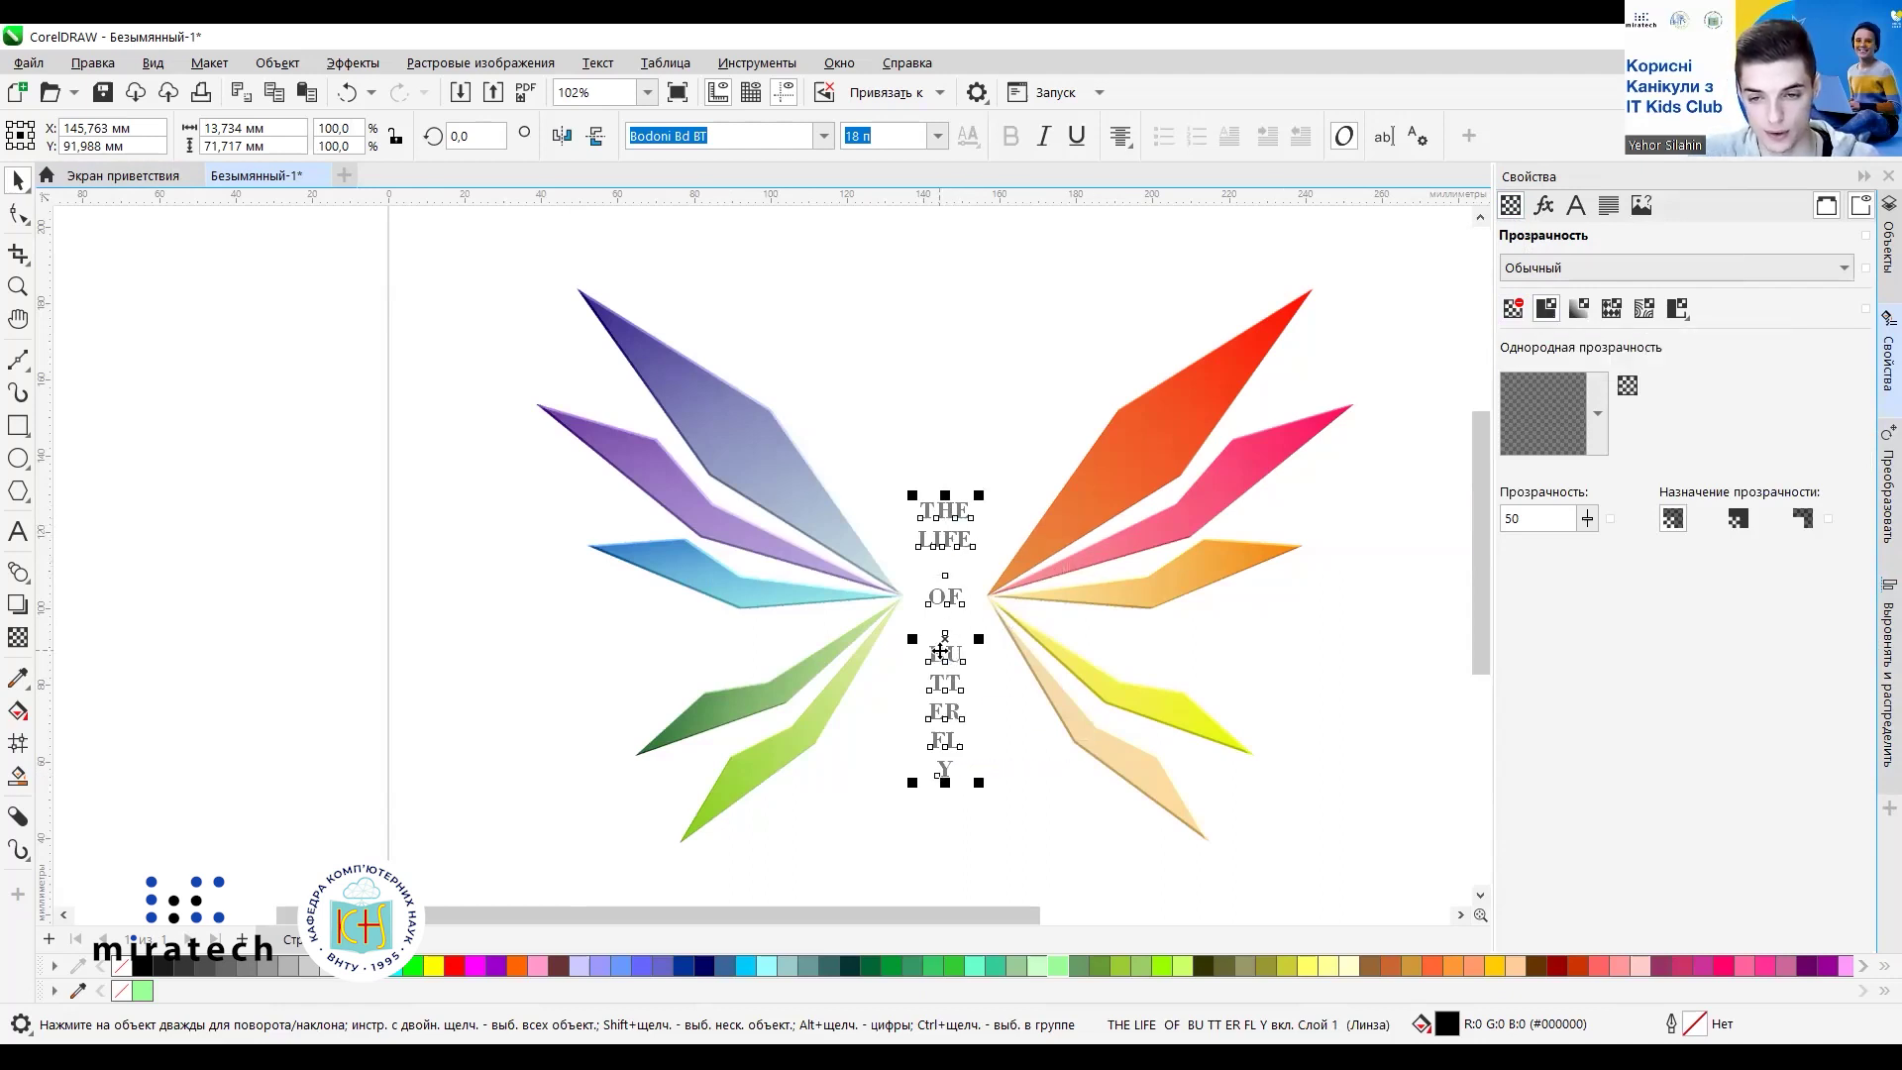
# Set the uniform transparency of the vertical title text "THE LIFE OF BUTTERFLY" to 25.
pyautogui.click(1597, 416)
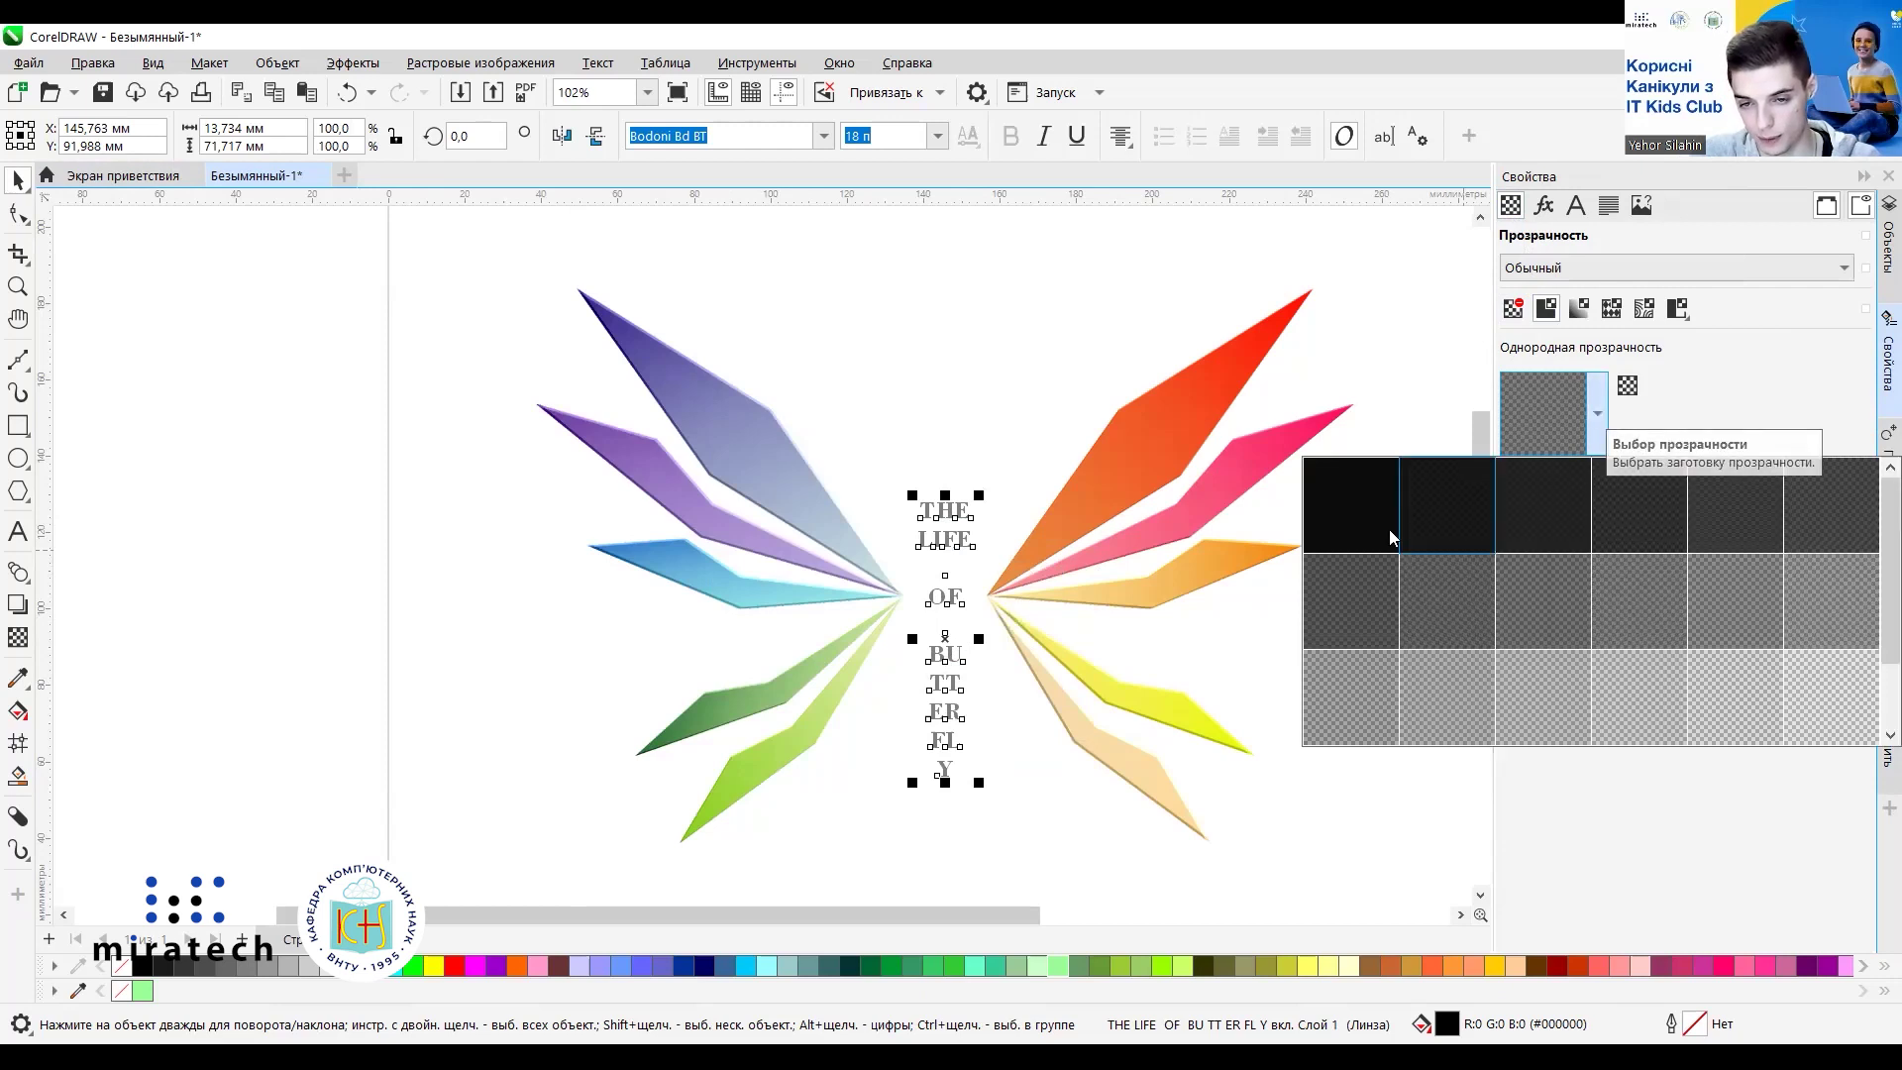
pyautogui.click(1356, 520)
pyautogui.doubleClick(1534, 518)
pyautogui.write('5')
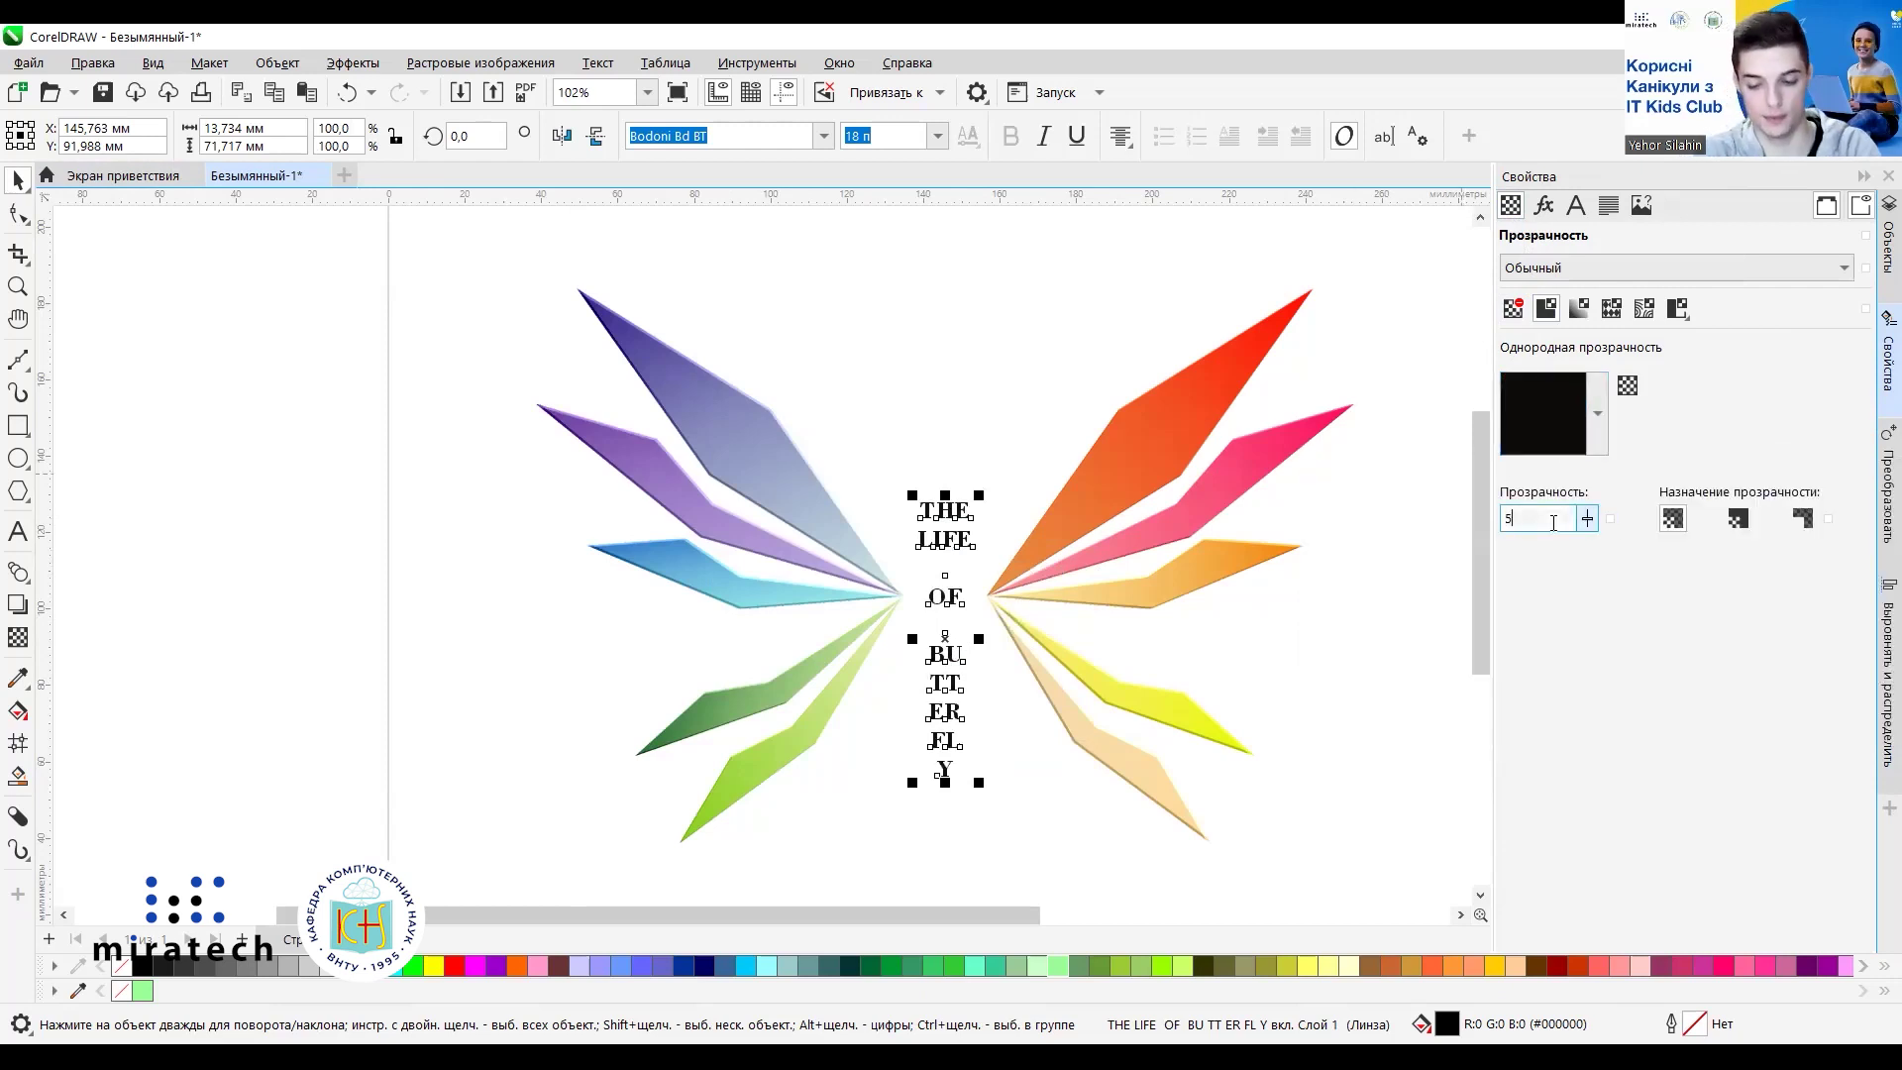
pyautogui.write('25')
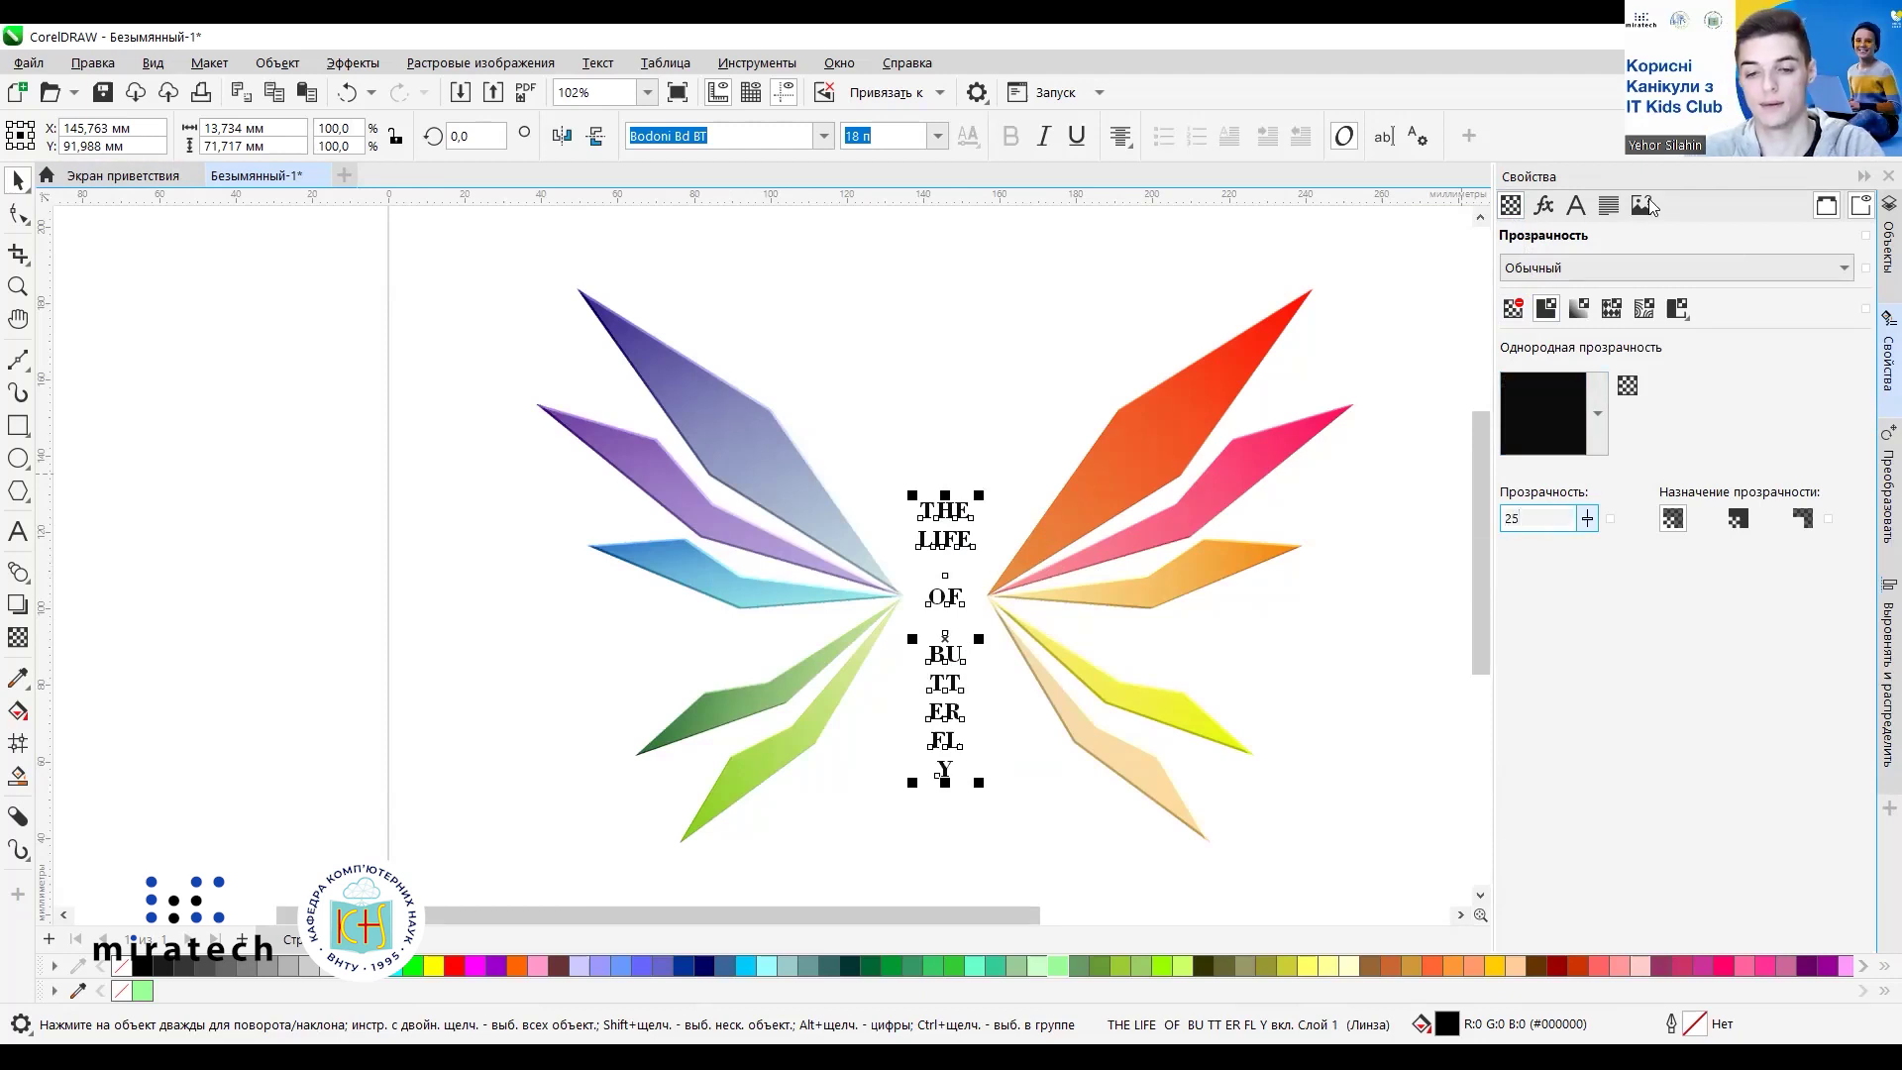
pyautogui.click(1335, 640)
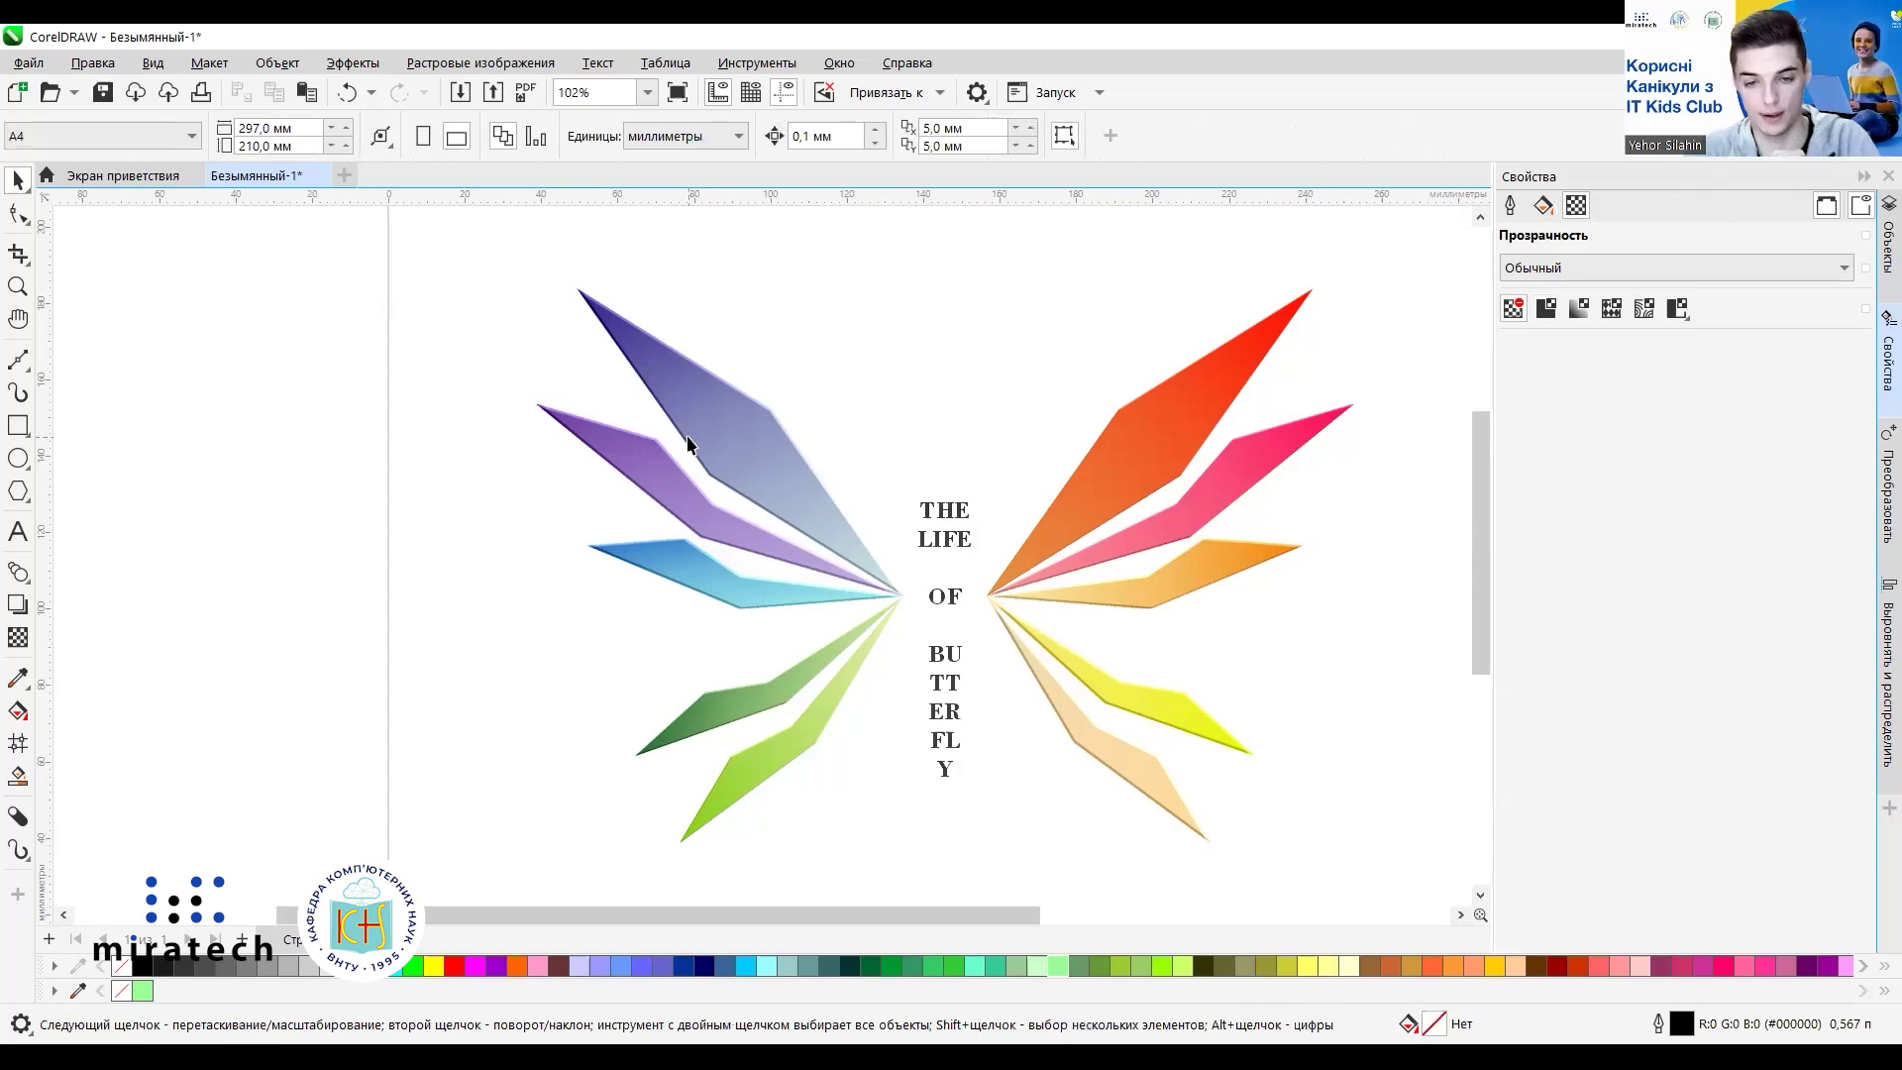
pyautogui.scroll(6, 957, 632)
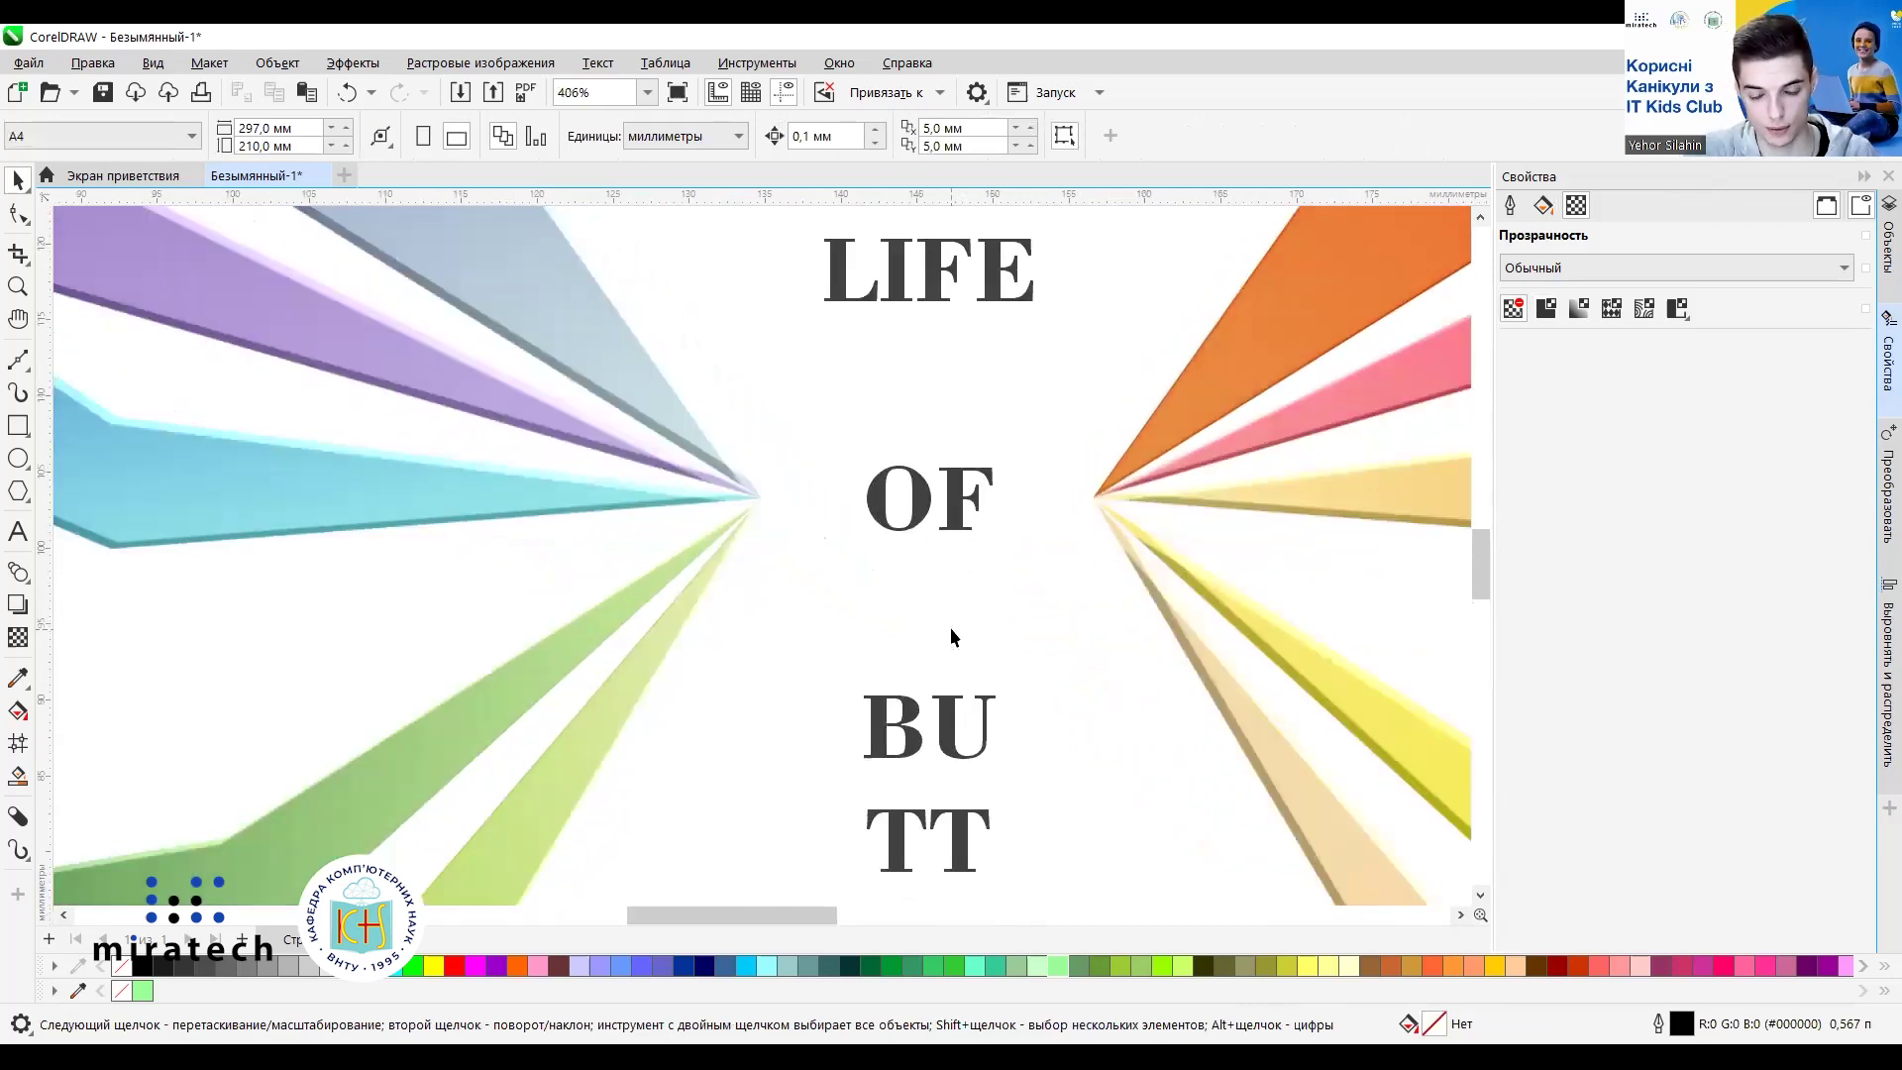
pyautogui.scroll(-5, 952, 630)
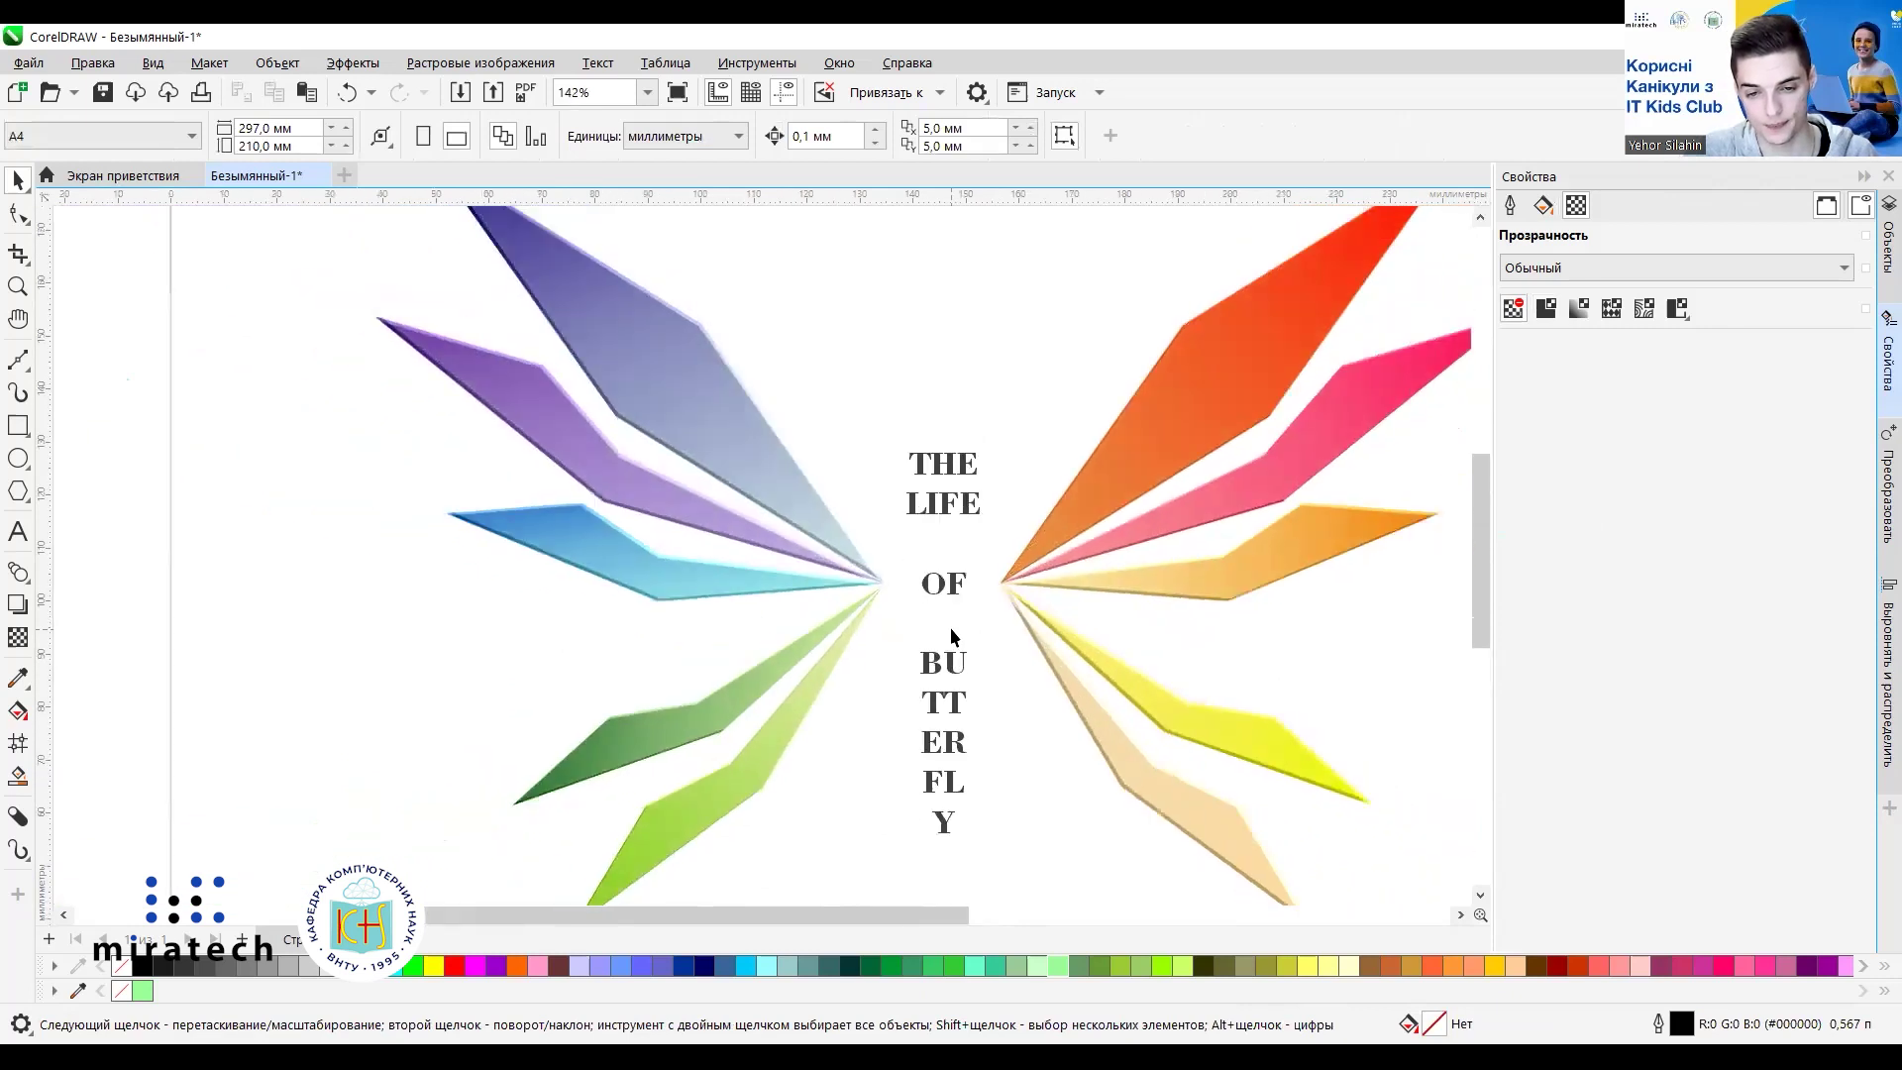
pyautogui.scroll(-2, 949, 634)
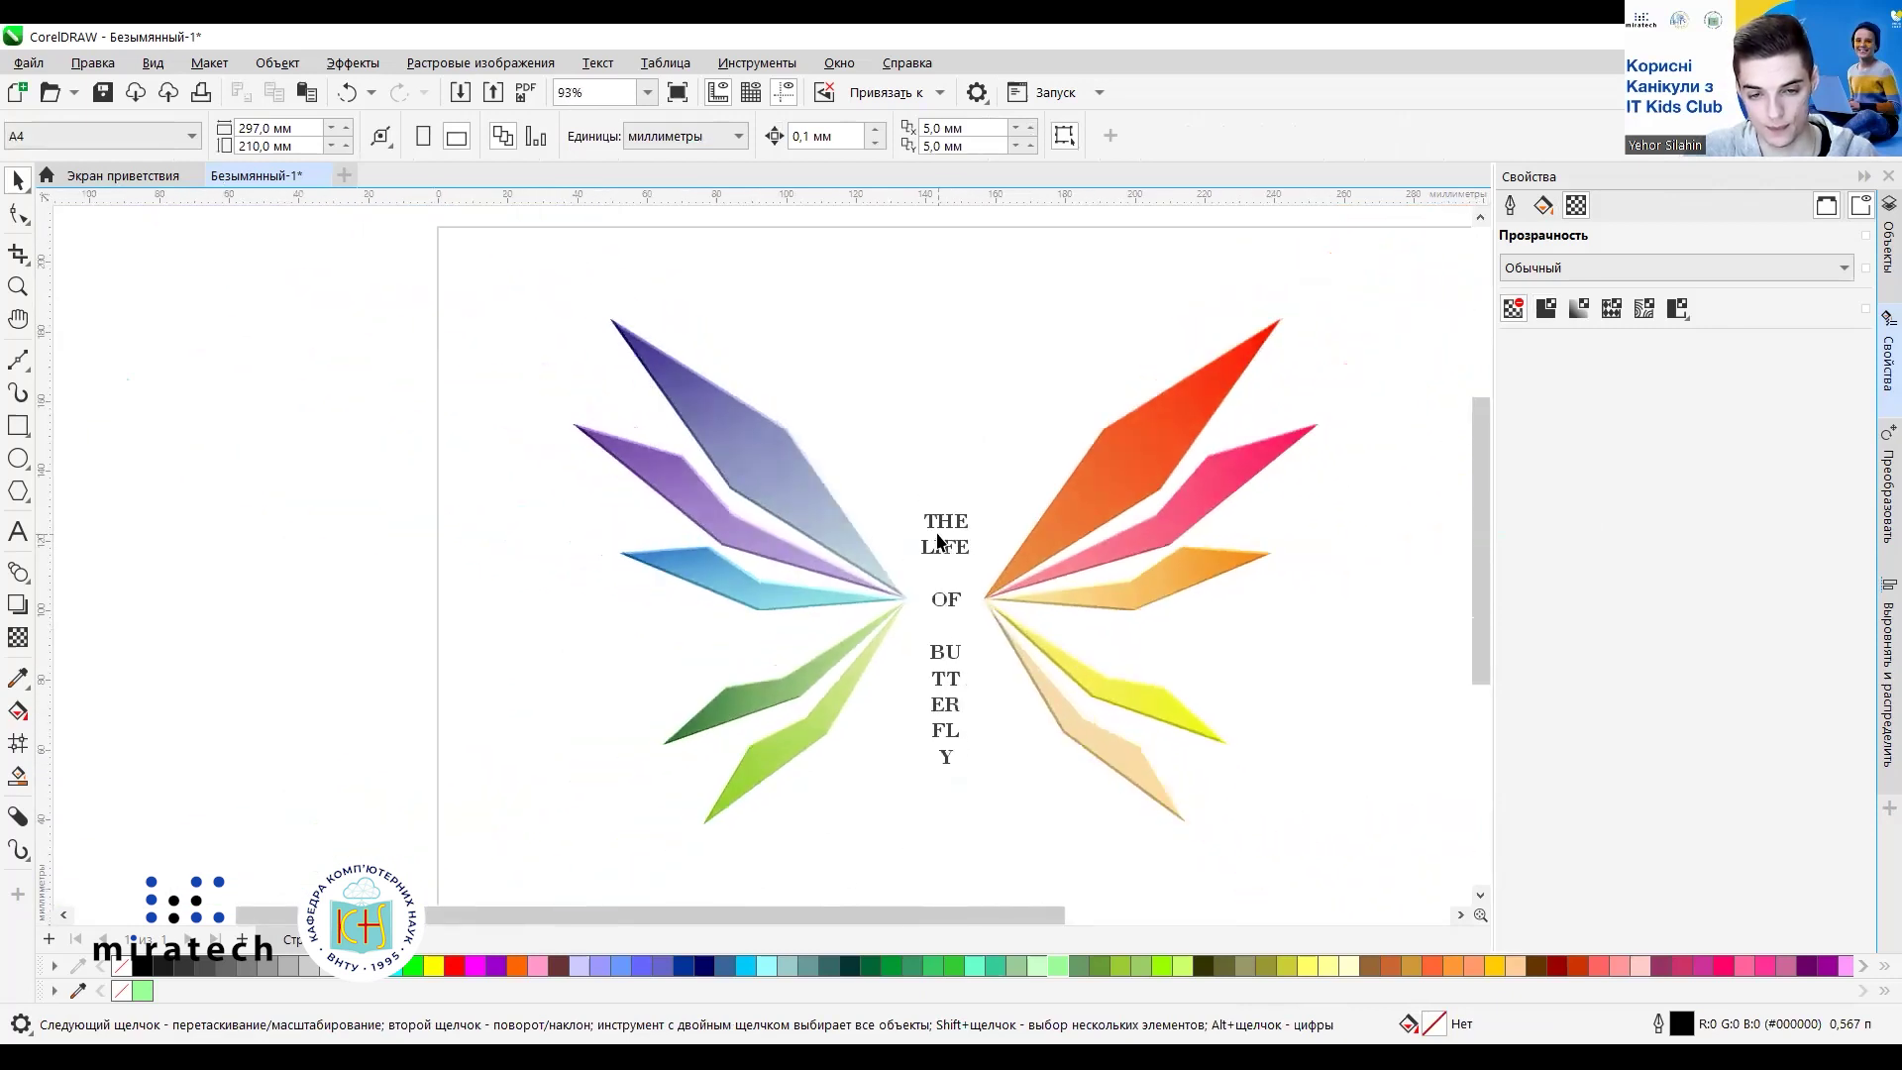
# Emboss the vertical title text with depth 15, level 25, direction 45° and original relief colour, and inspect the letters up close.
pyautogui.click(944, 605)
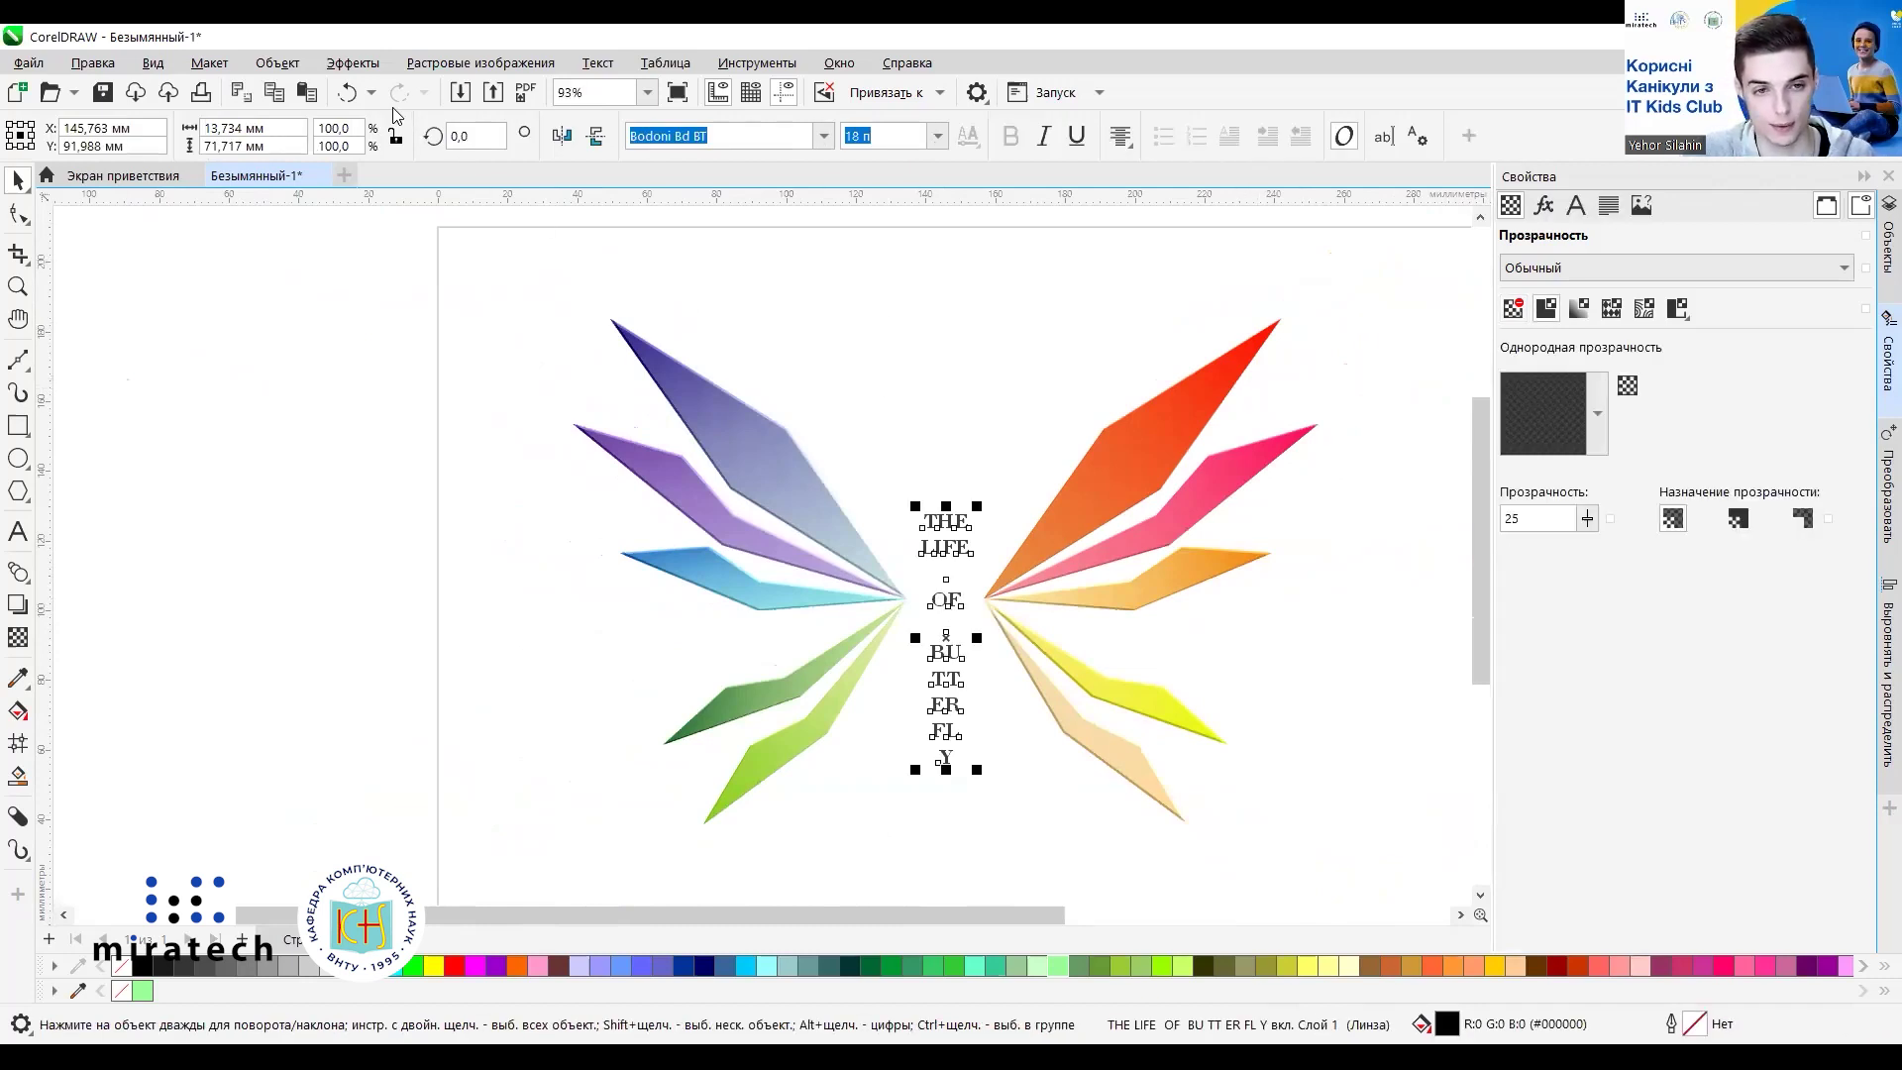
pyautogui.click(358, 65)
pyautogui.moveTo(424, 125)
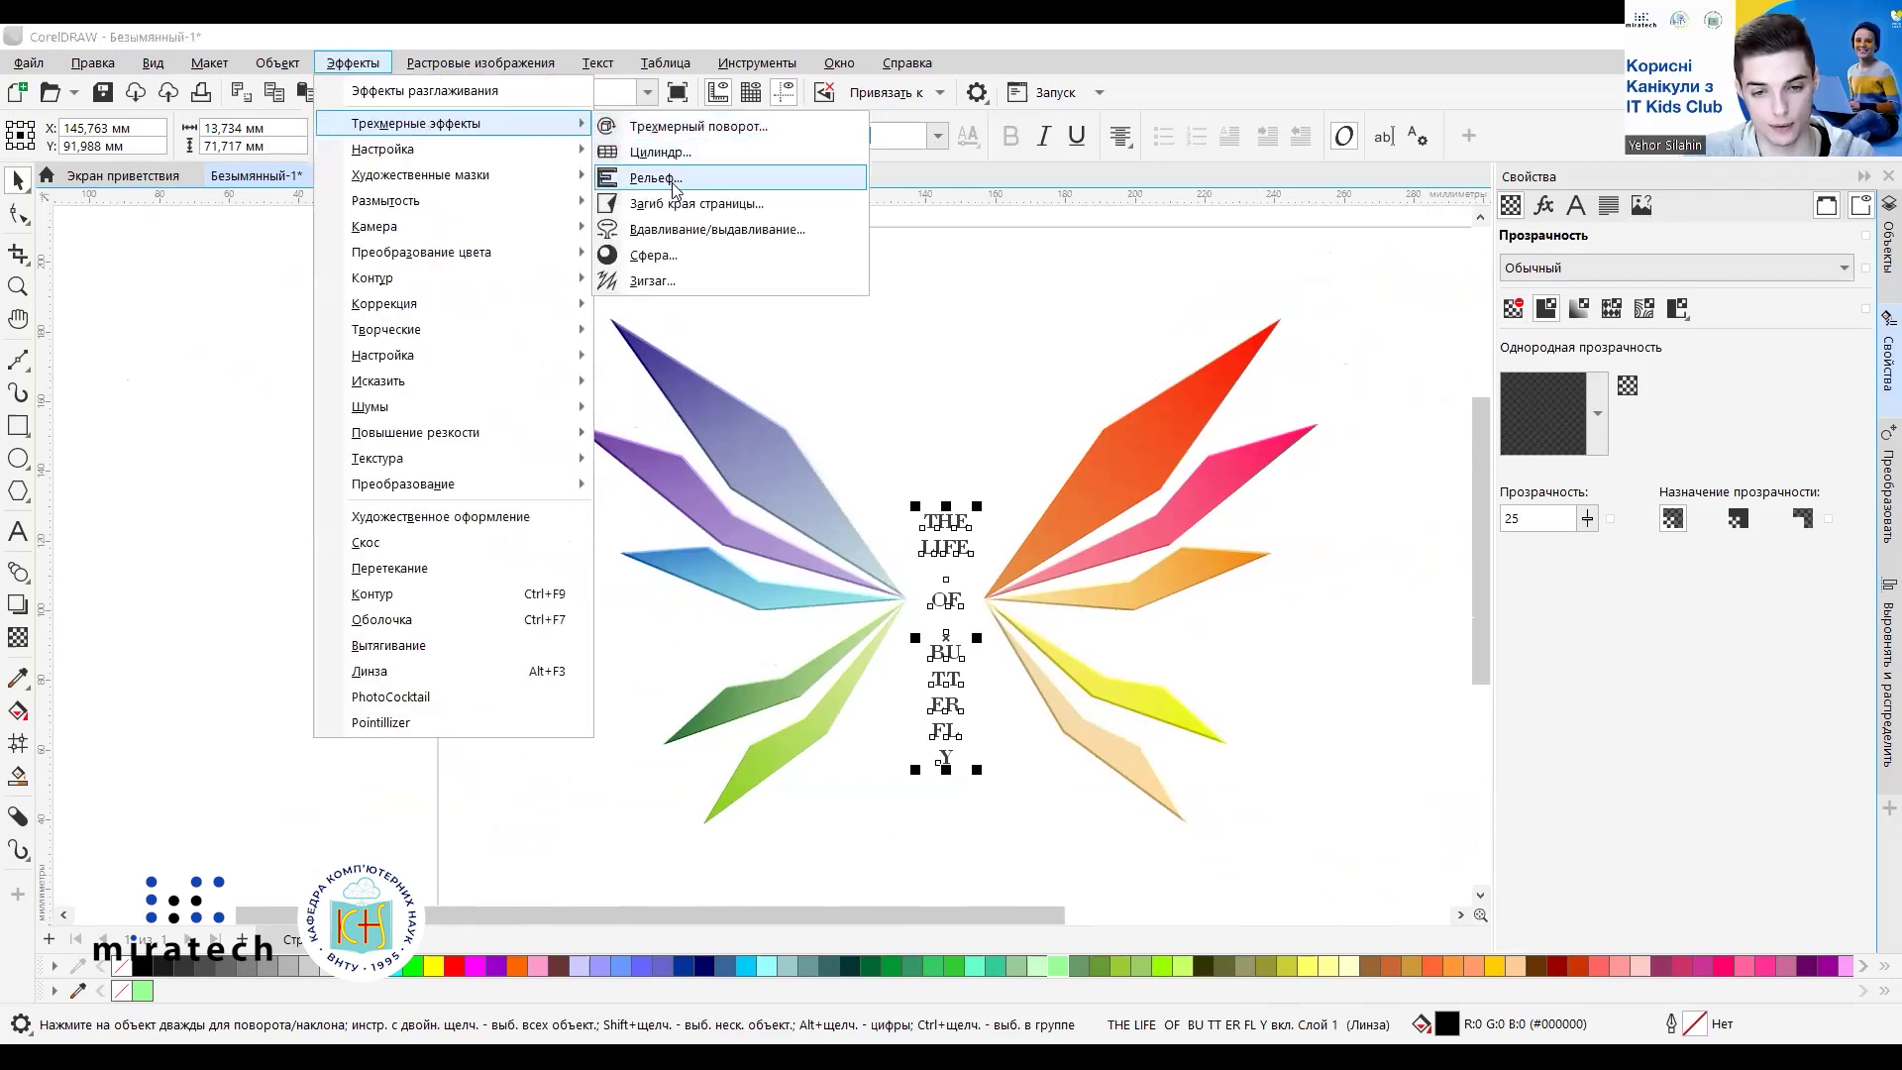
pyautogui.click(672, 186)
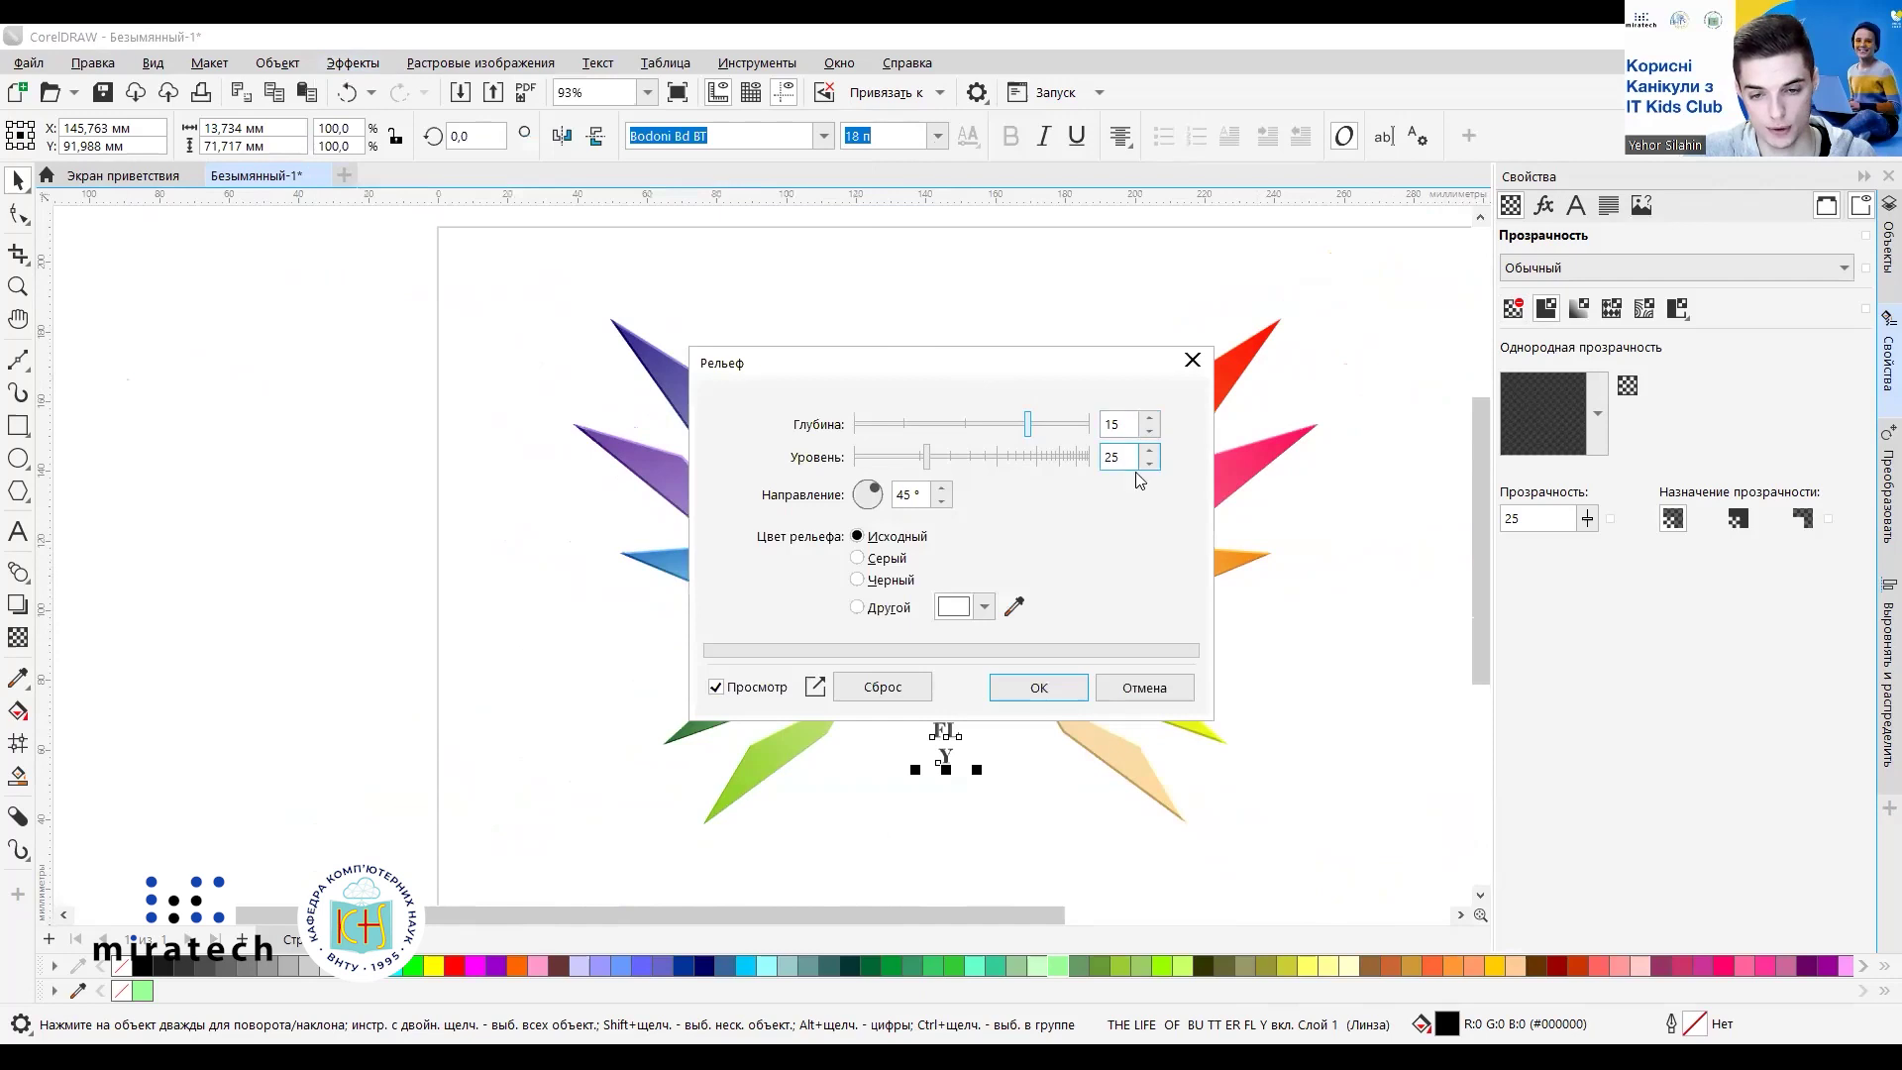
pyautogui.click(1040, 691)
pyautogui.click(1036, 817)
pyautogui.scroll(5, 919, 609)
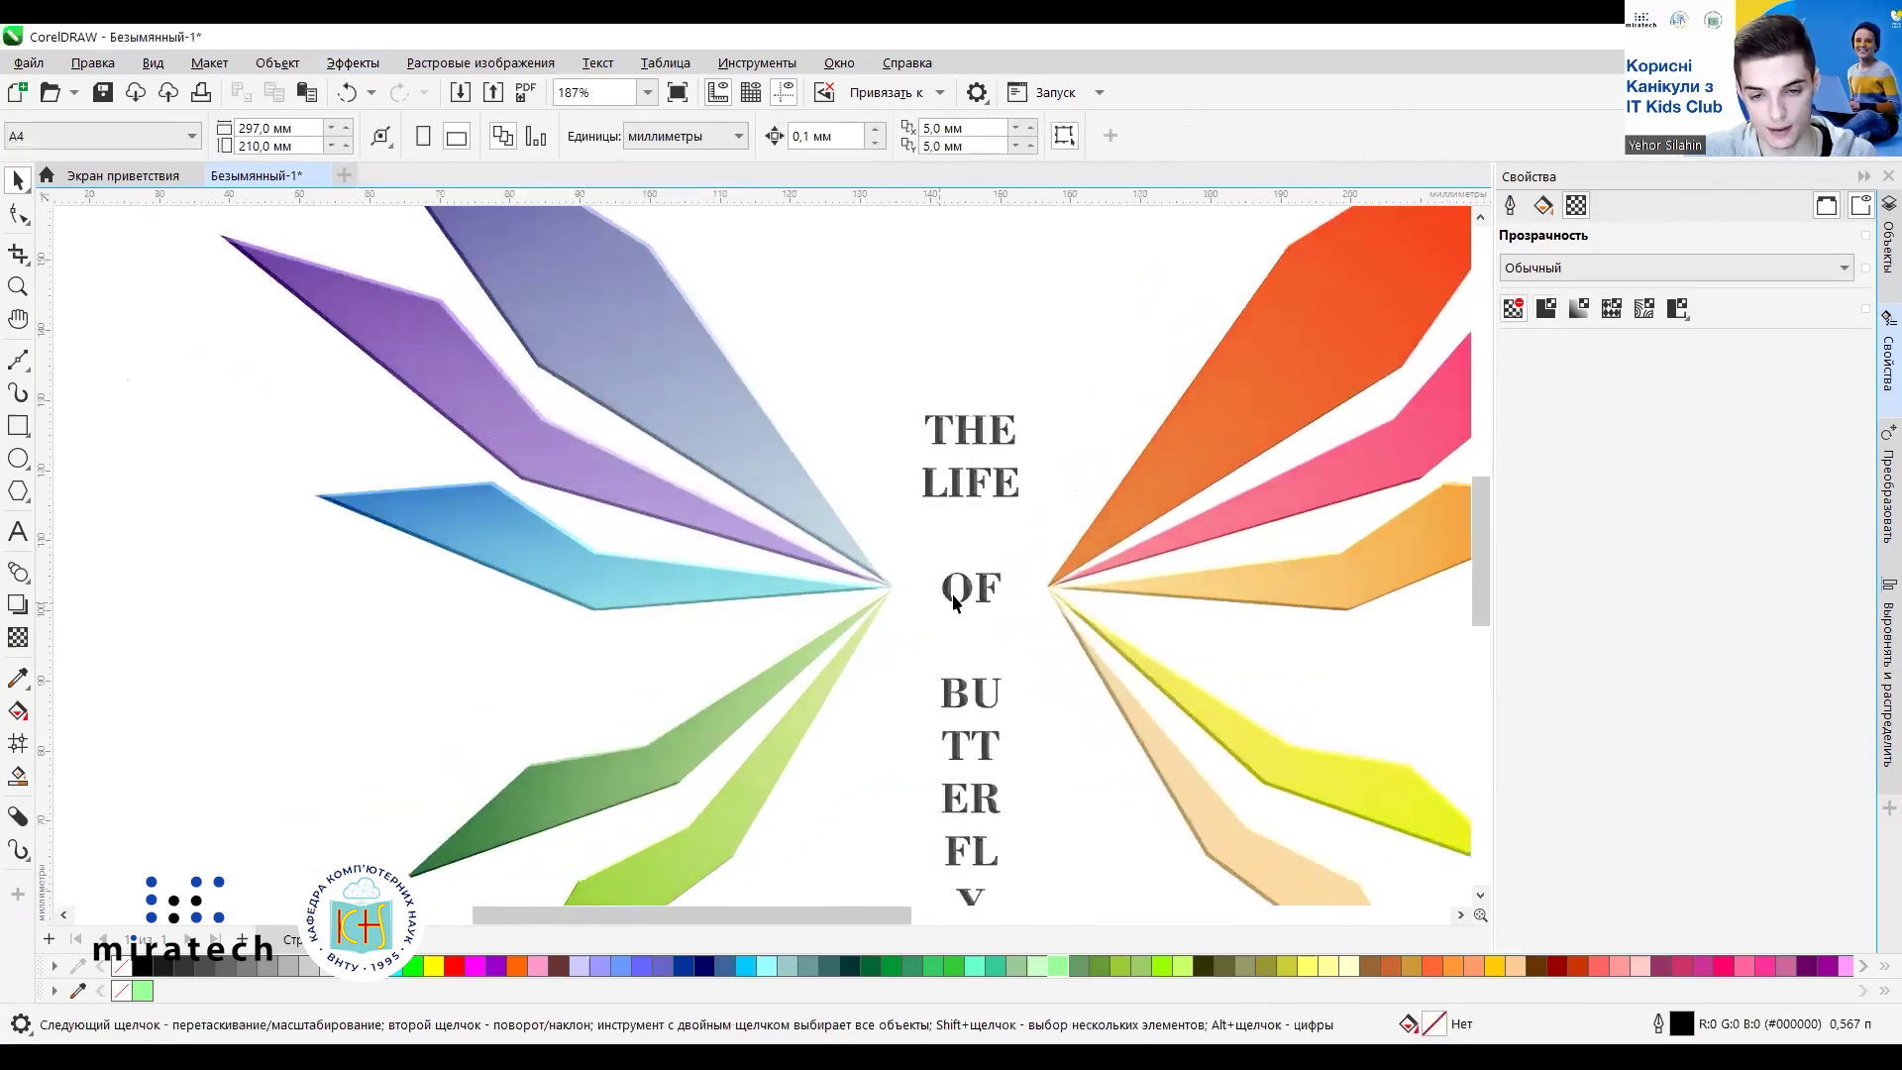
pyautogui.scroll(5, 922, 397)
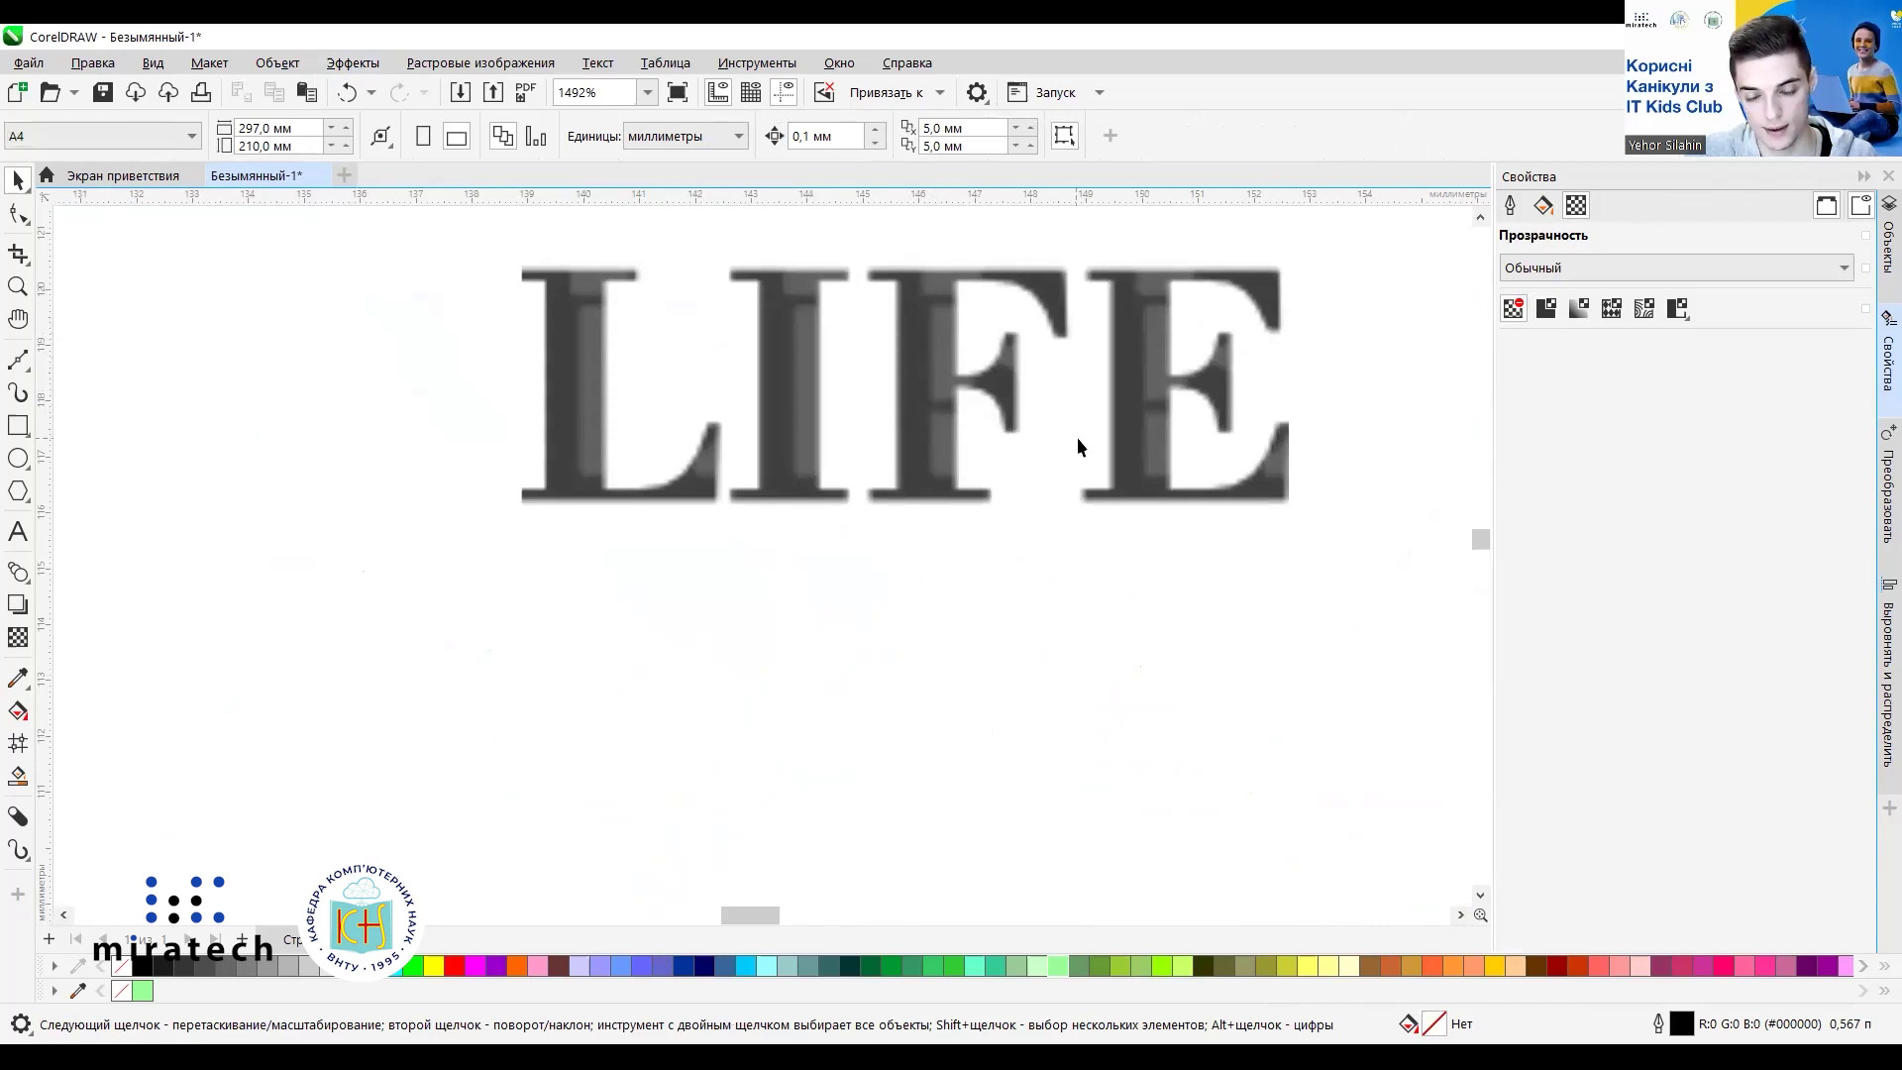
pyautogui.scroll(-4, 798, 495)
pyautogui.scroll(-4, 799, 495)
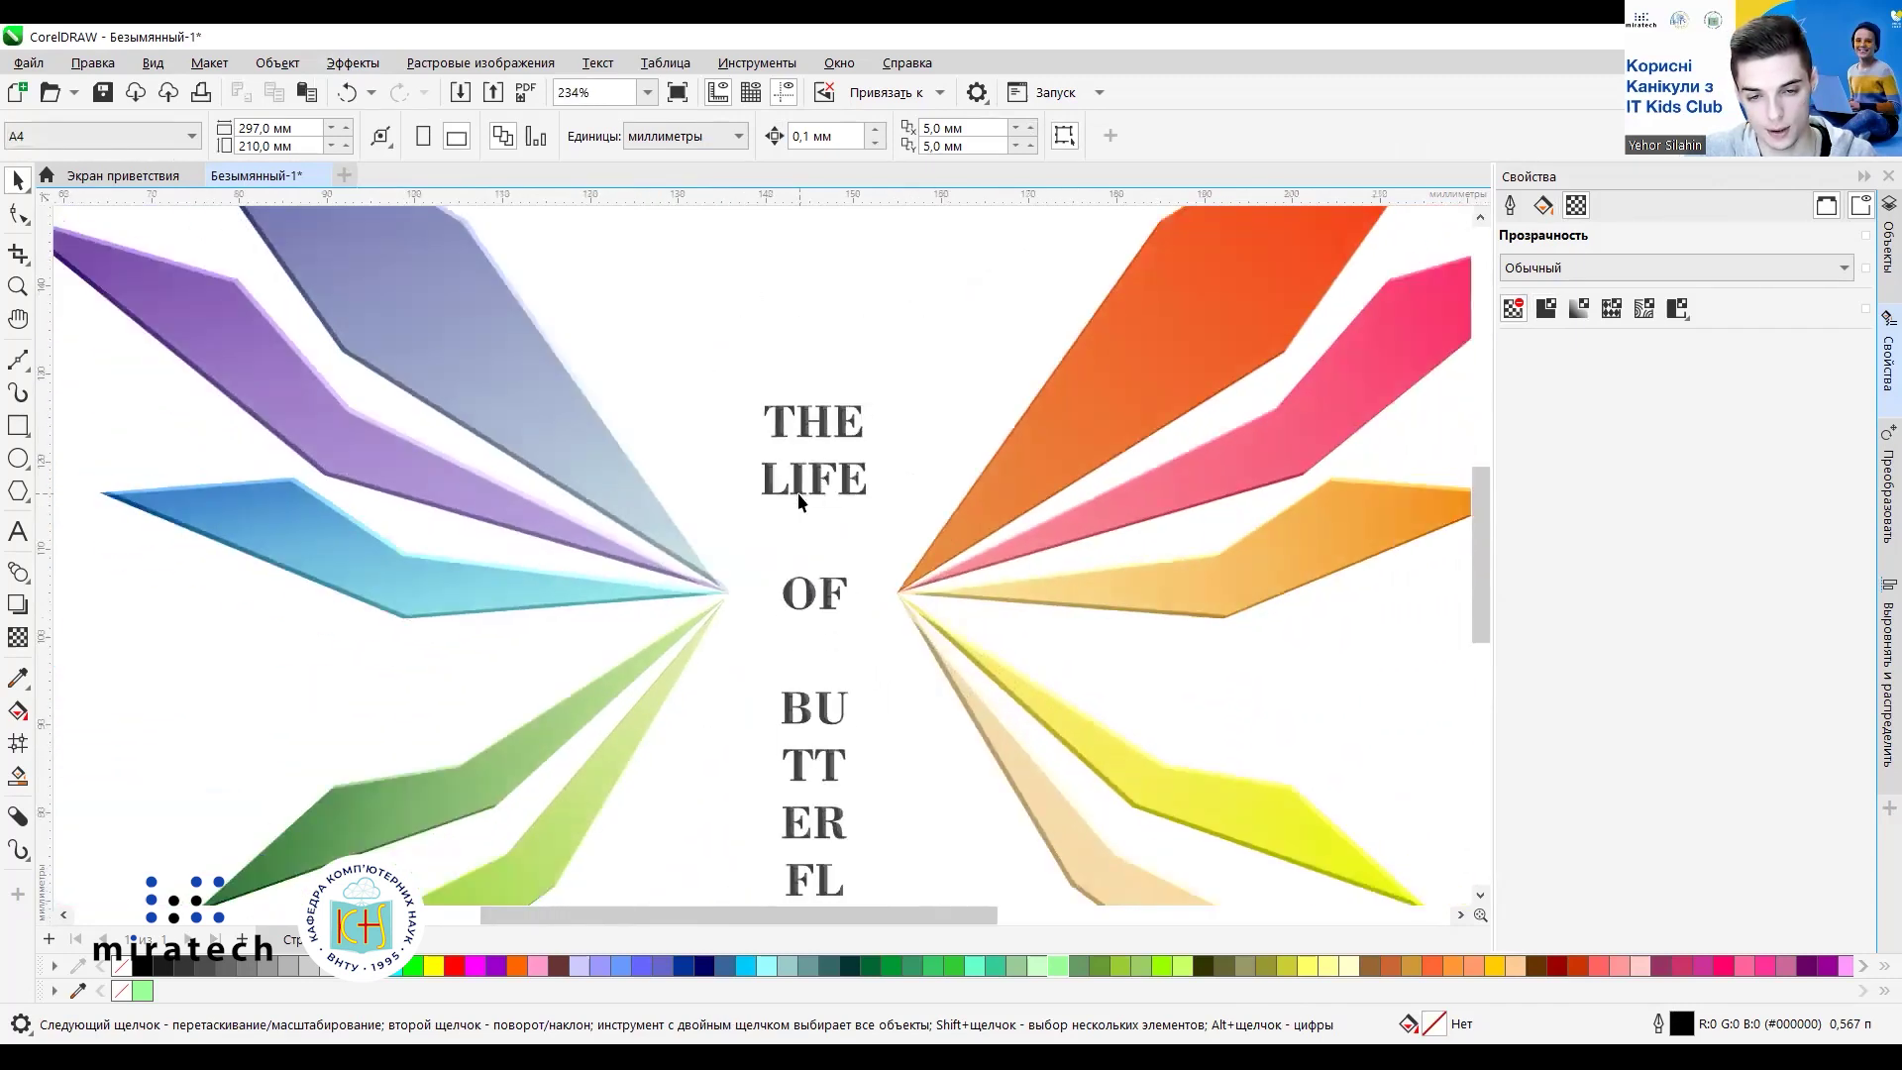
pyautogui.scroll(-2, 799, 501)
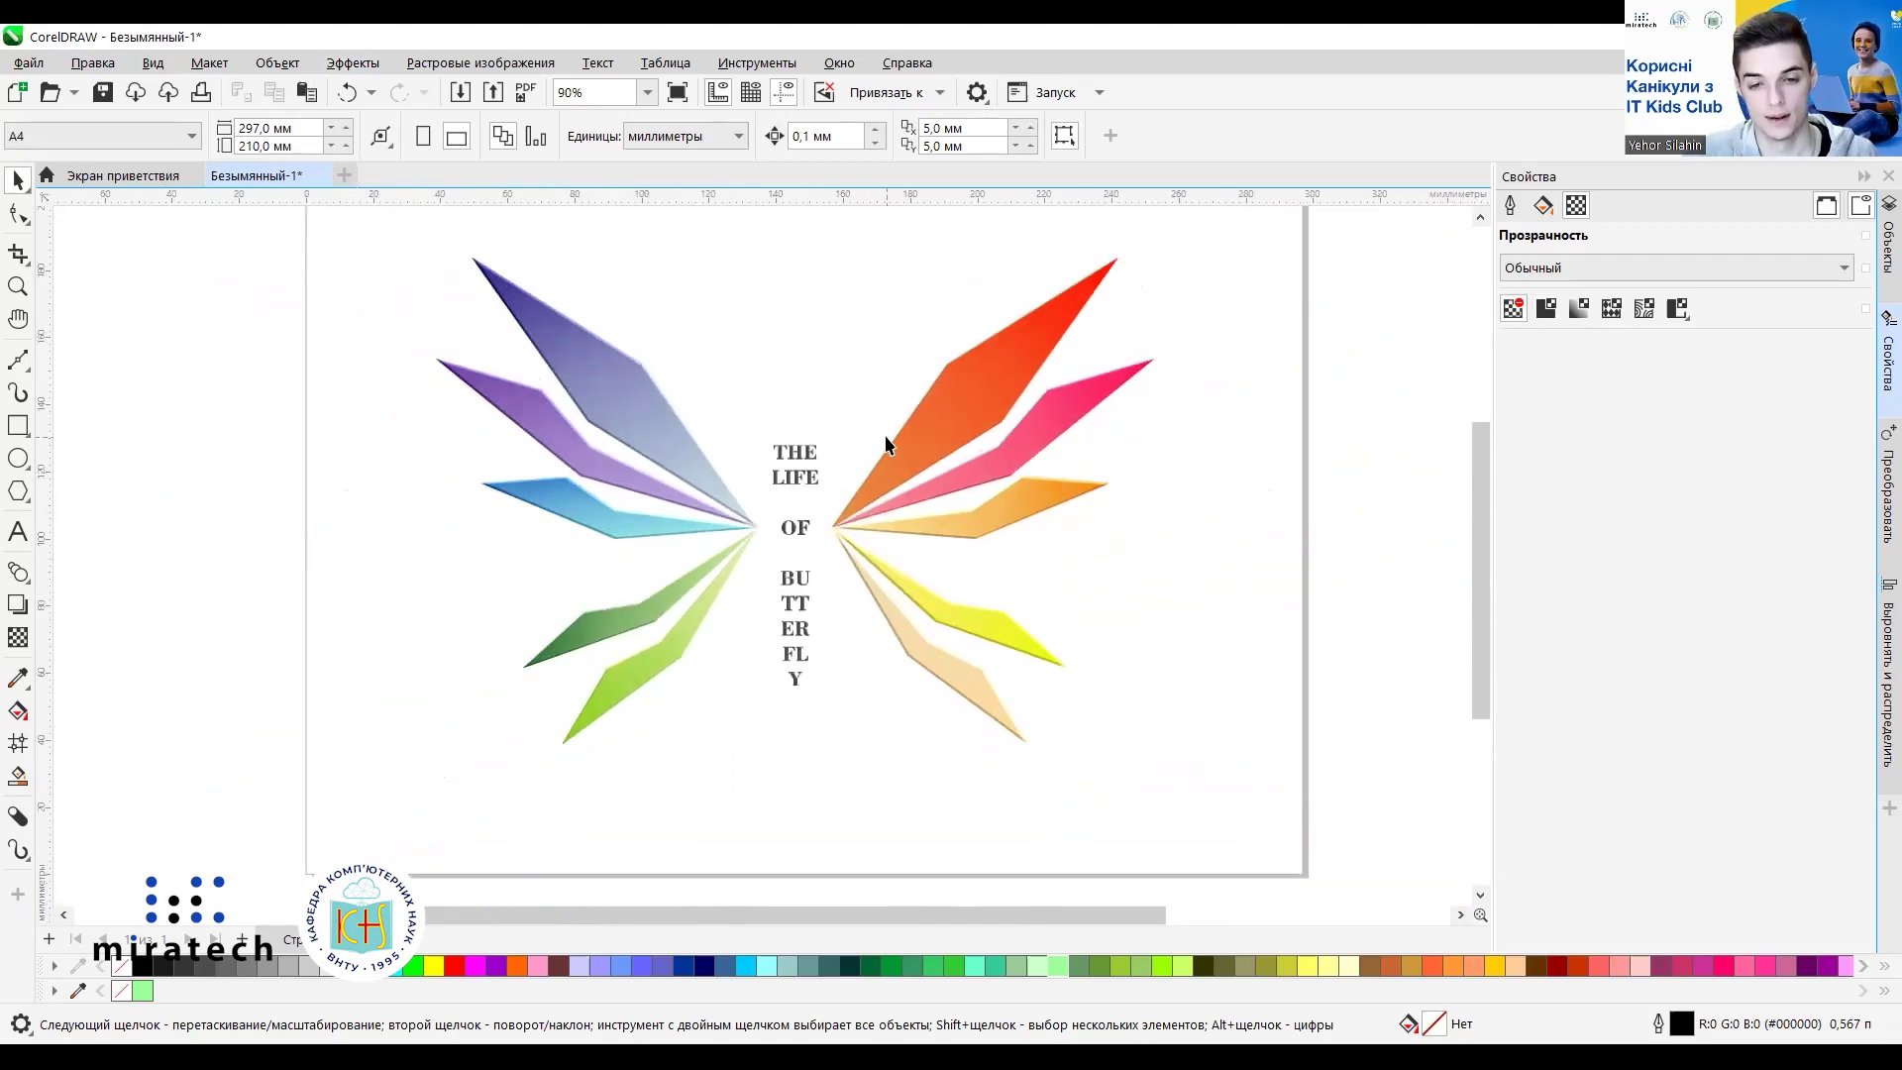
# Apply uniform transparency of 20 to the right wing's red-orange top feather.
pyautogui.click(966, 406)
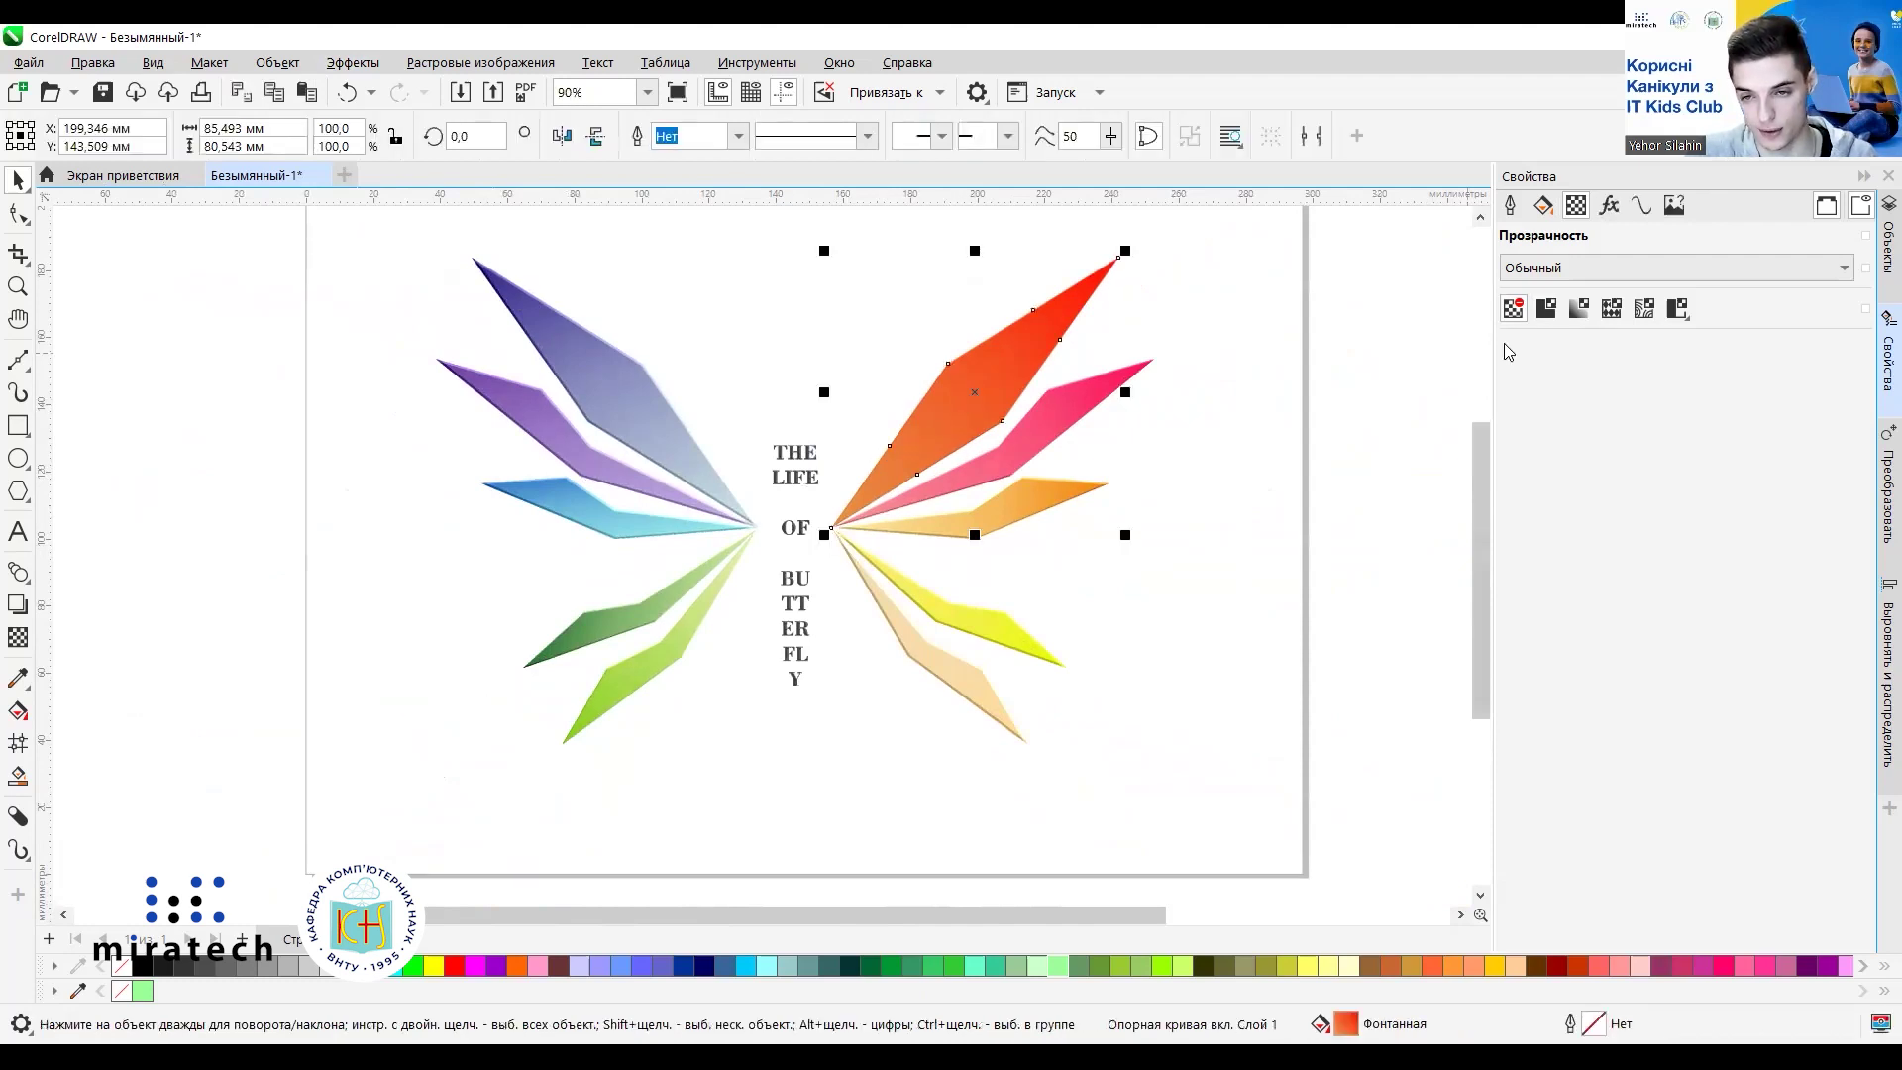
pyautogui.click(1545, 309)
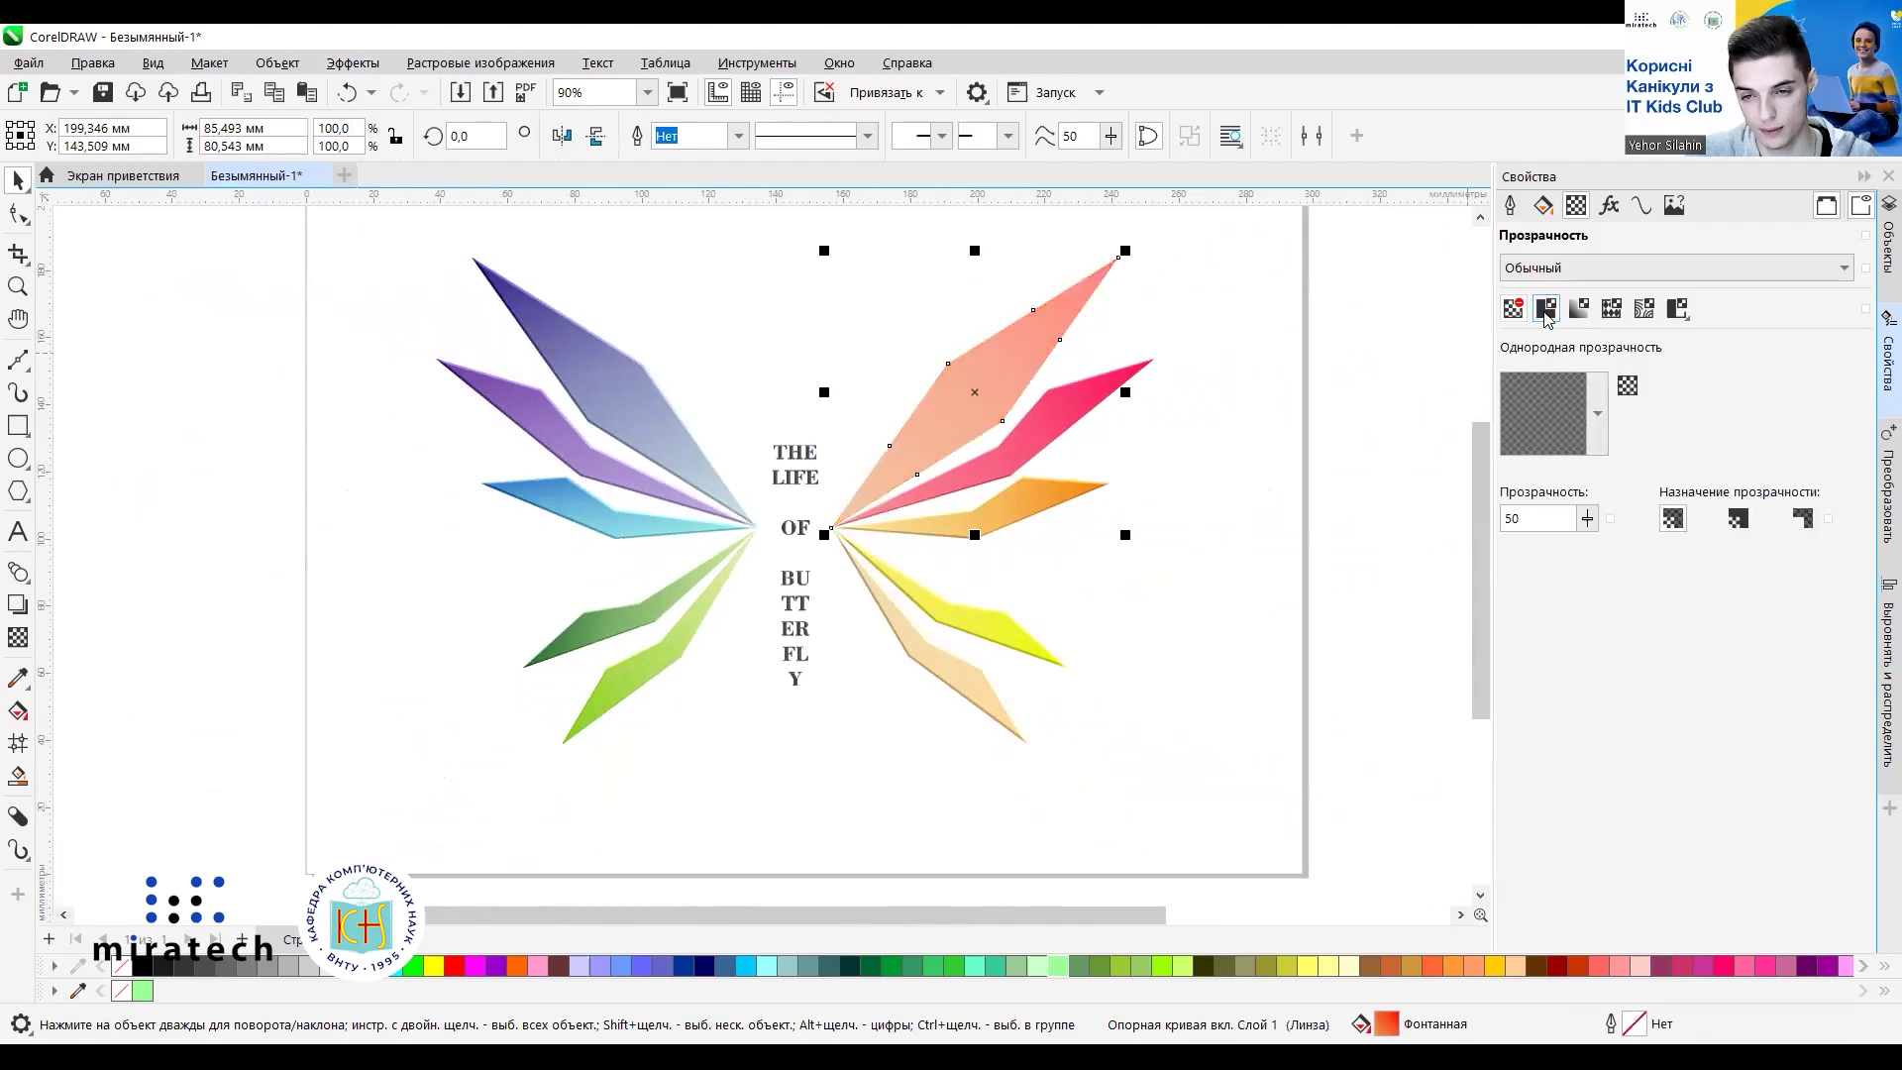
pyautogui.click(1597, 416)
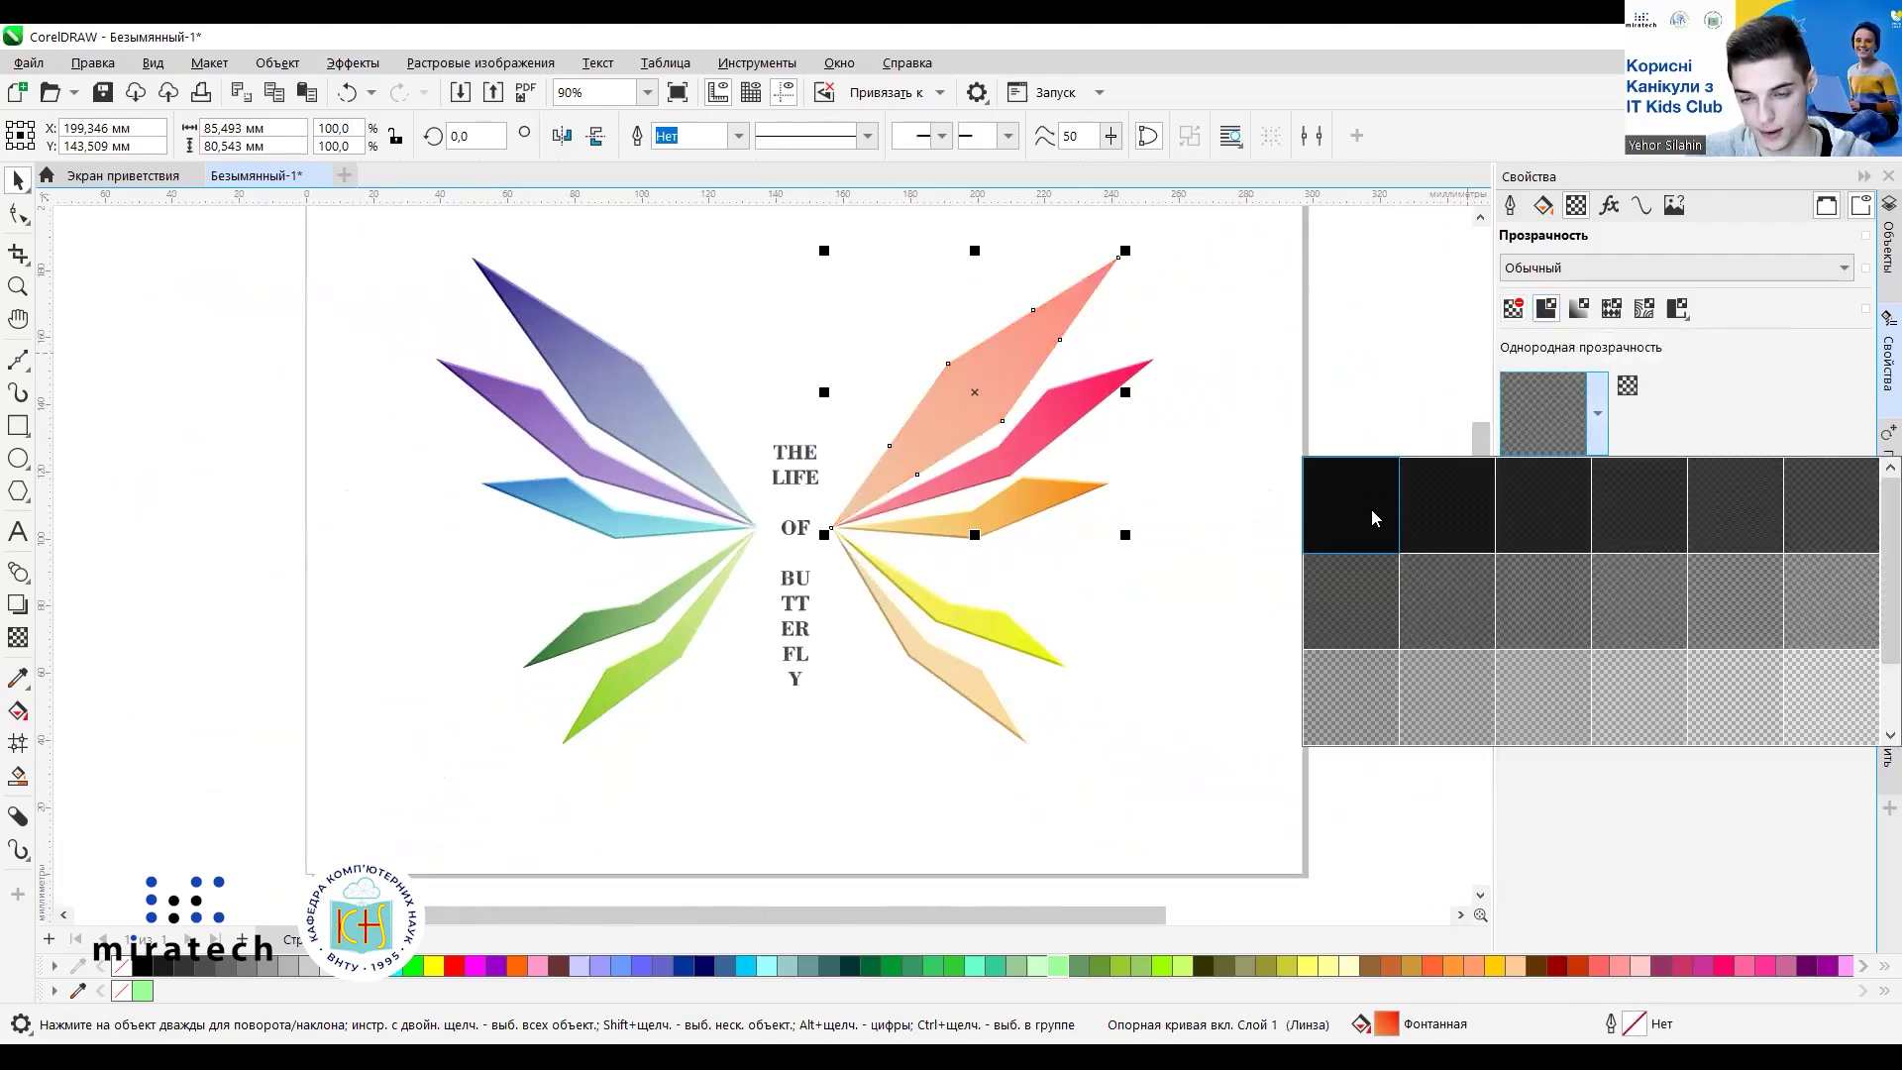
pyautogui.click(1380, 501)
pyautogui.click(1539, 511)
pyautogui.press('BackSpace')
pyautogui.write('20')
pyautogui.click(1189, 531)
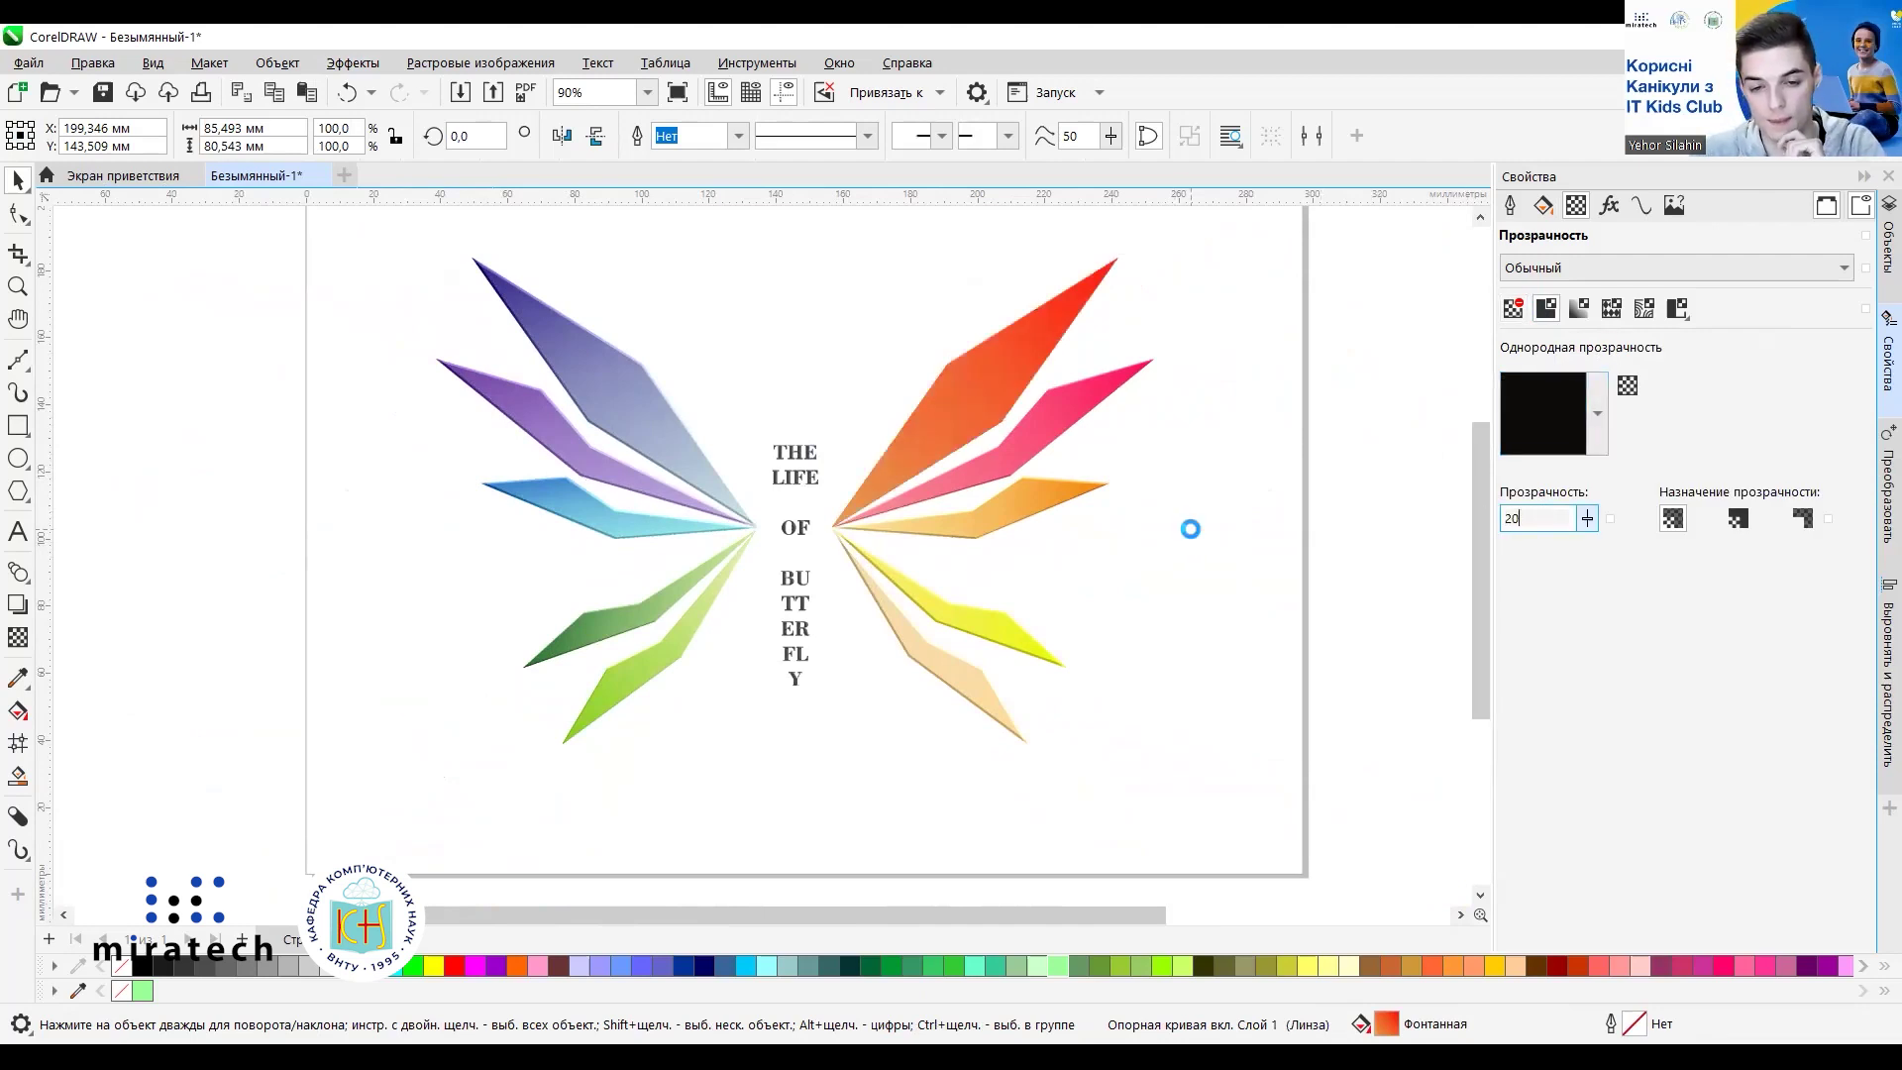
# Apply uniform transparency of 20 to the right wing's pink second feather.
pyautogui.click(1036, 448)
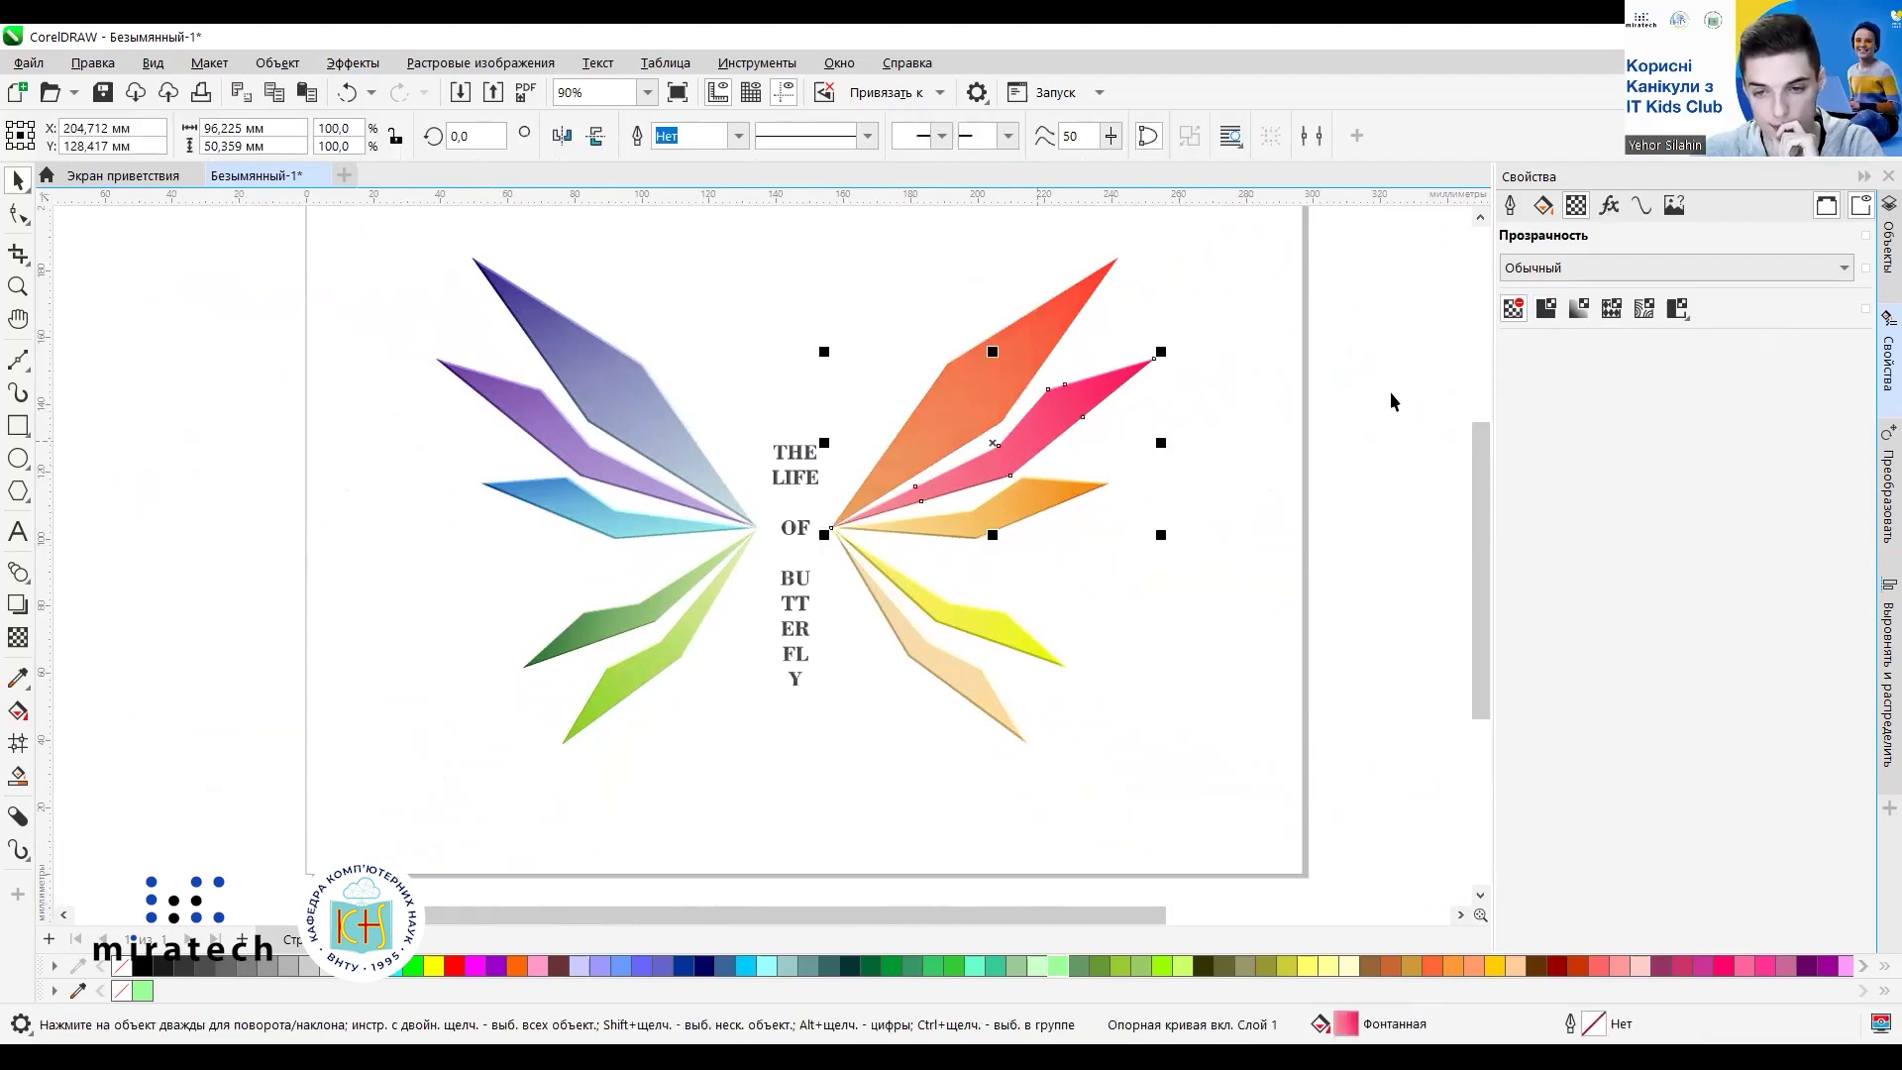
pyautogui.click(1548, 310)
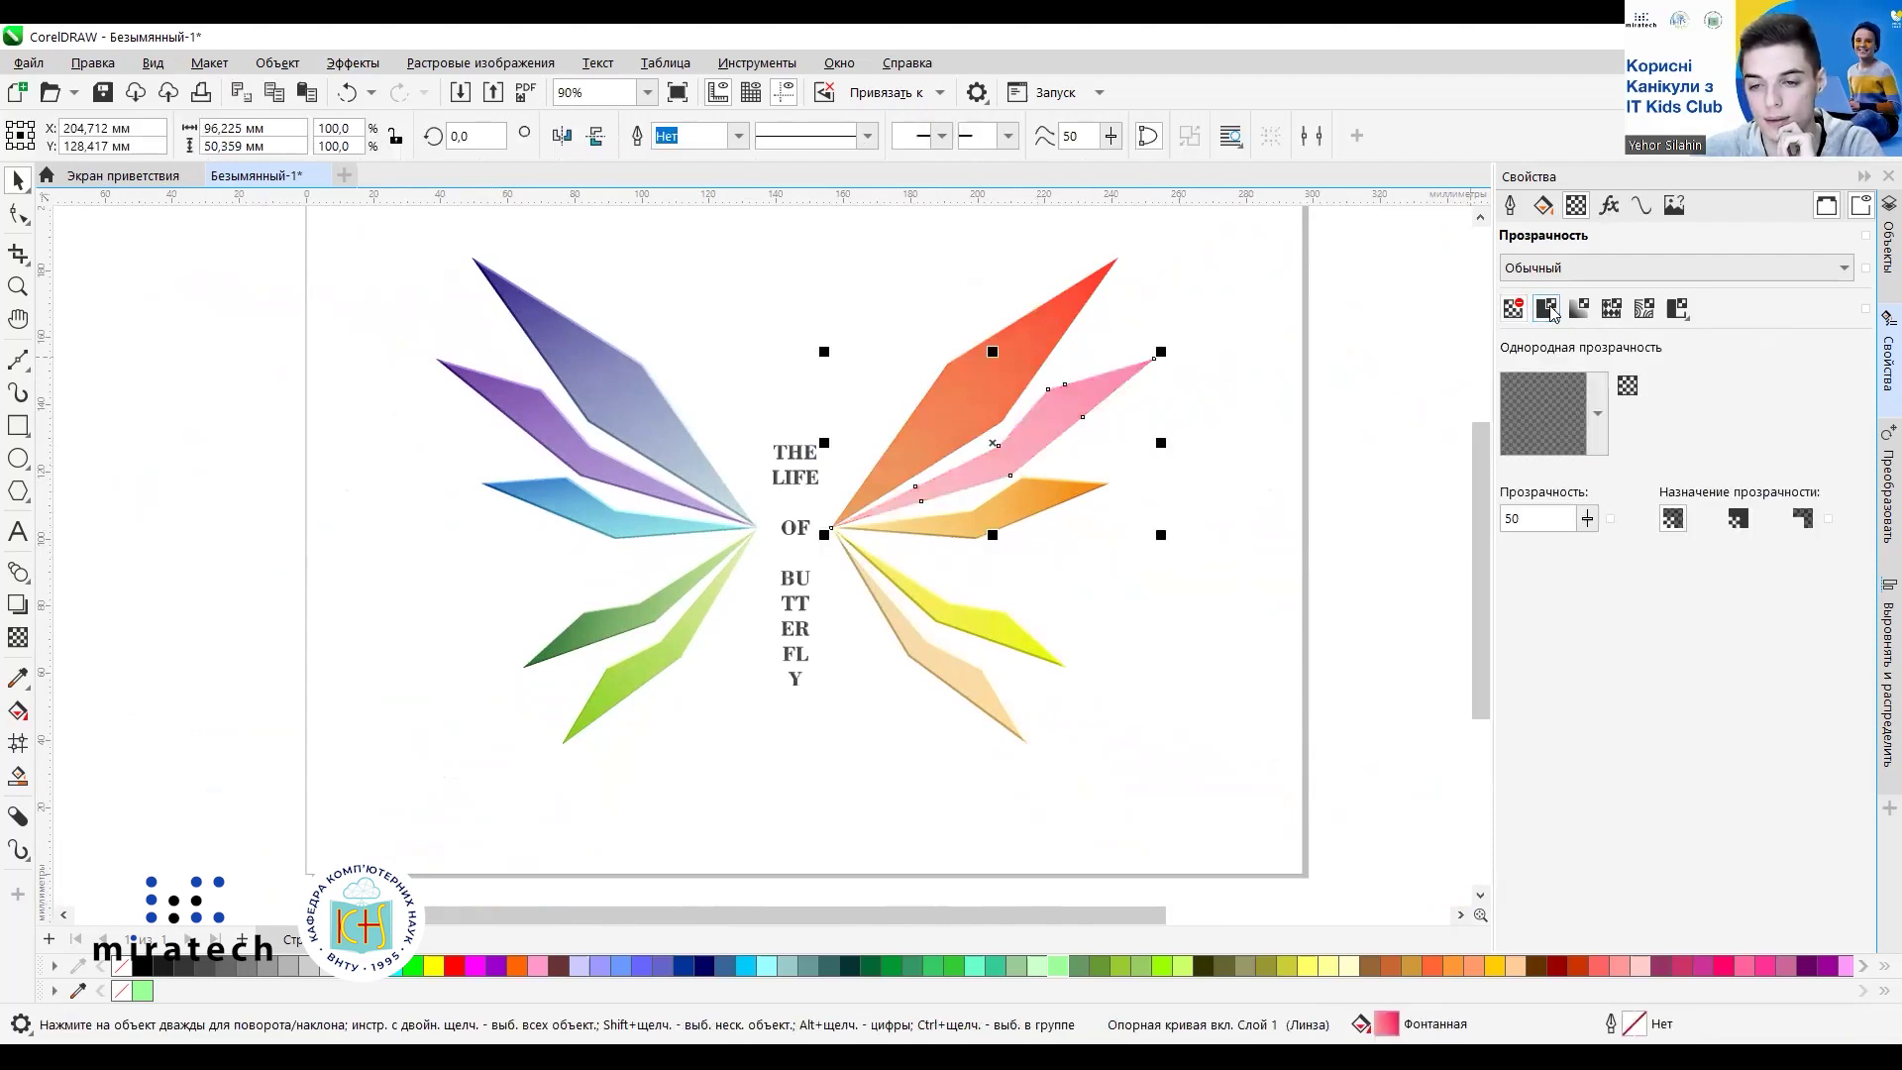
pyautogui.click(1595, 416)
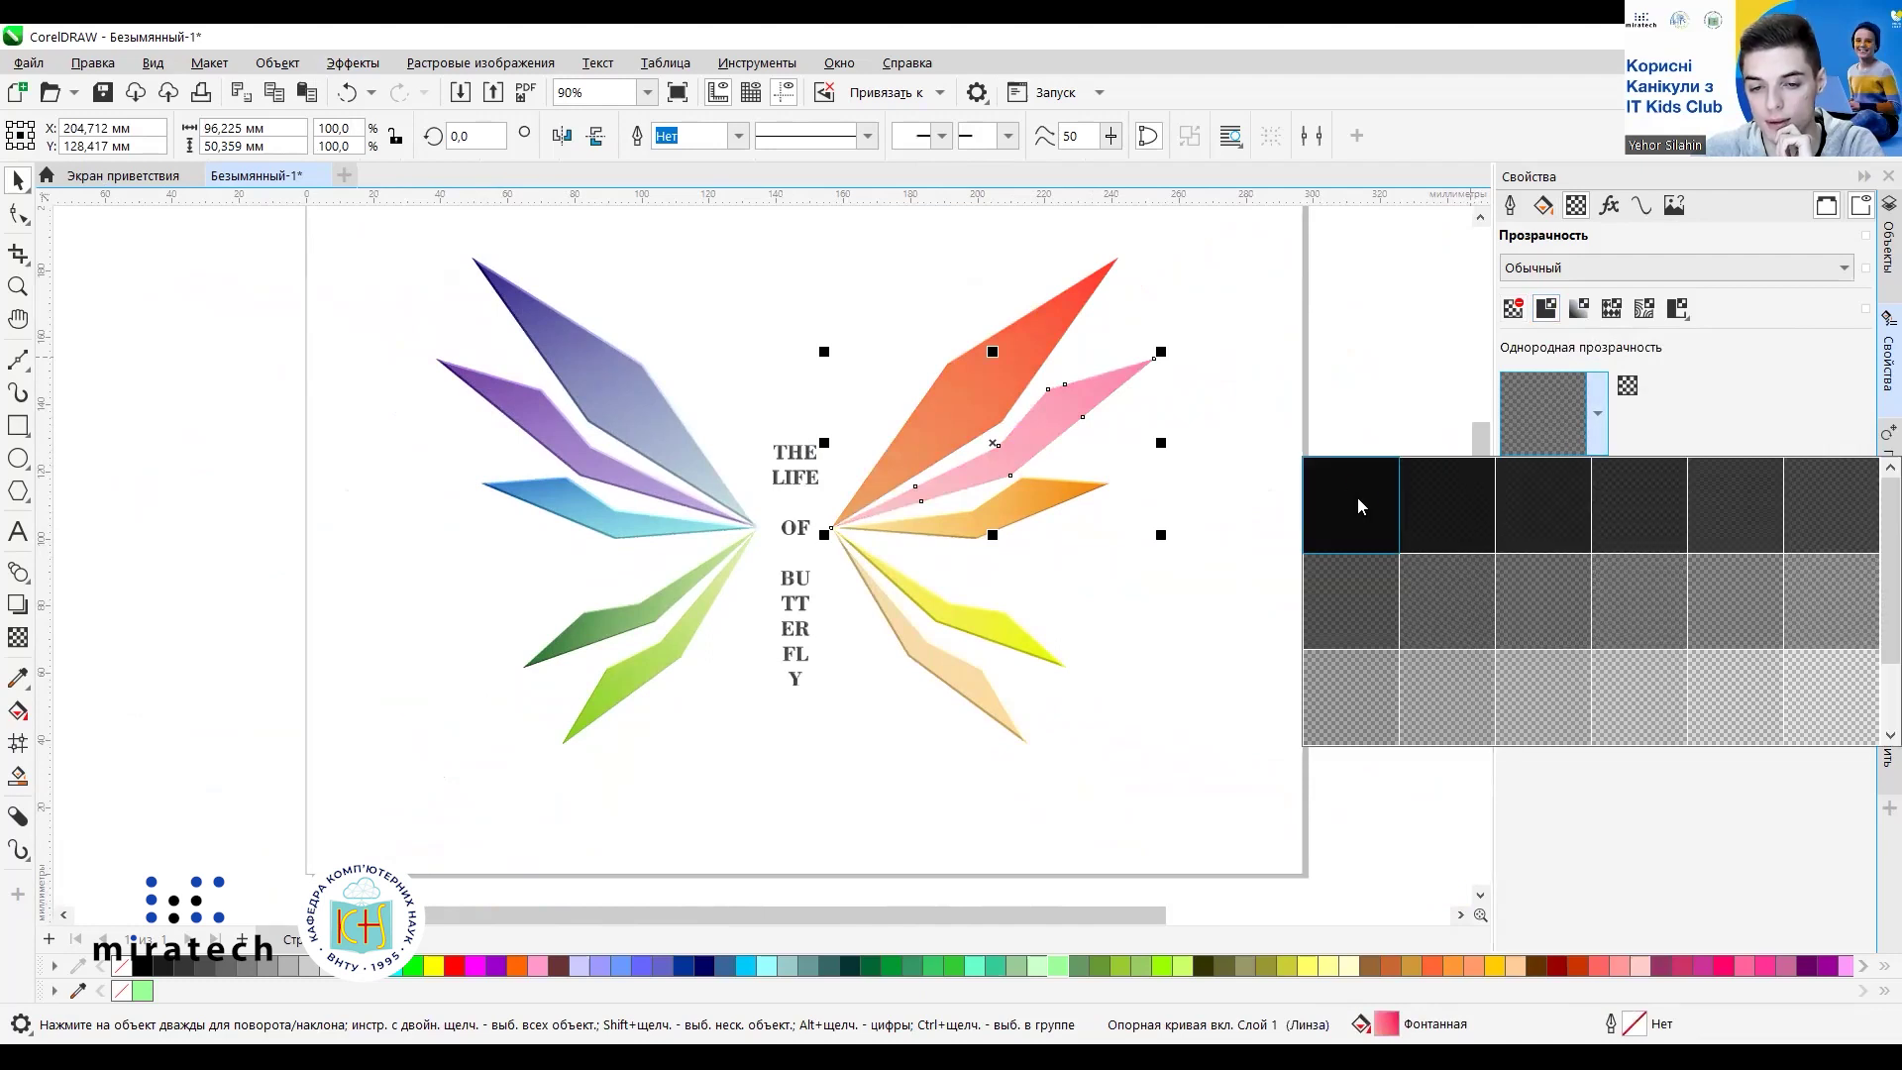
pyautogui.click(1357, 497)
pyautogui.press('BackSpace')
pyautogui.write('20')
pyautogui.click(1091, 611)
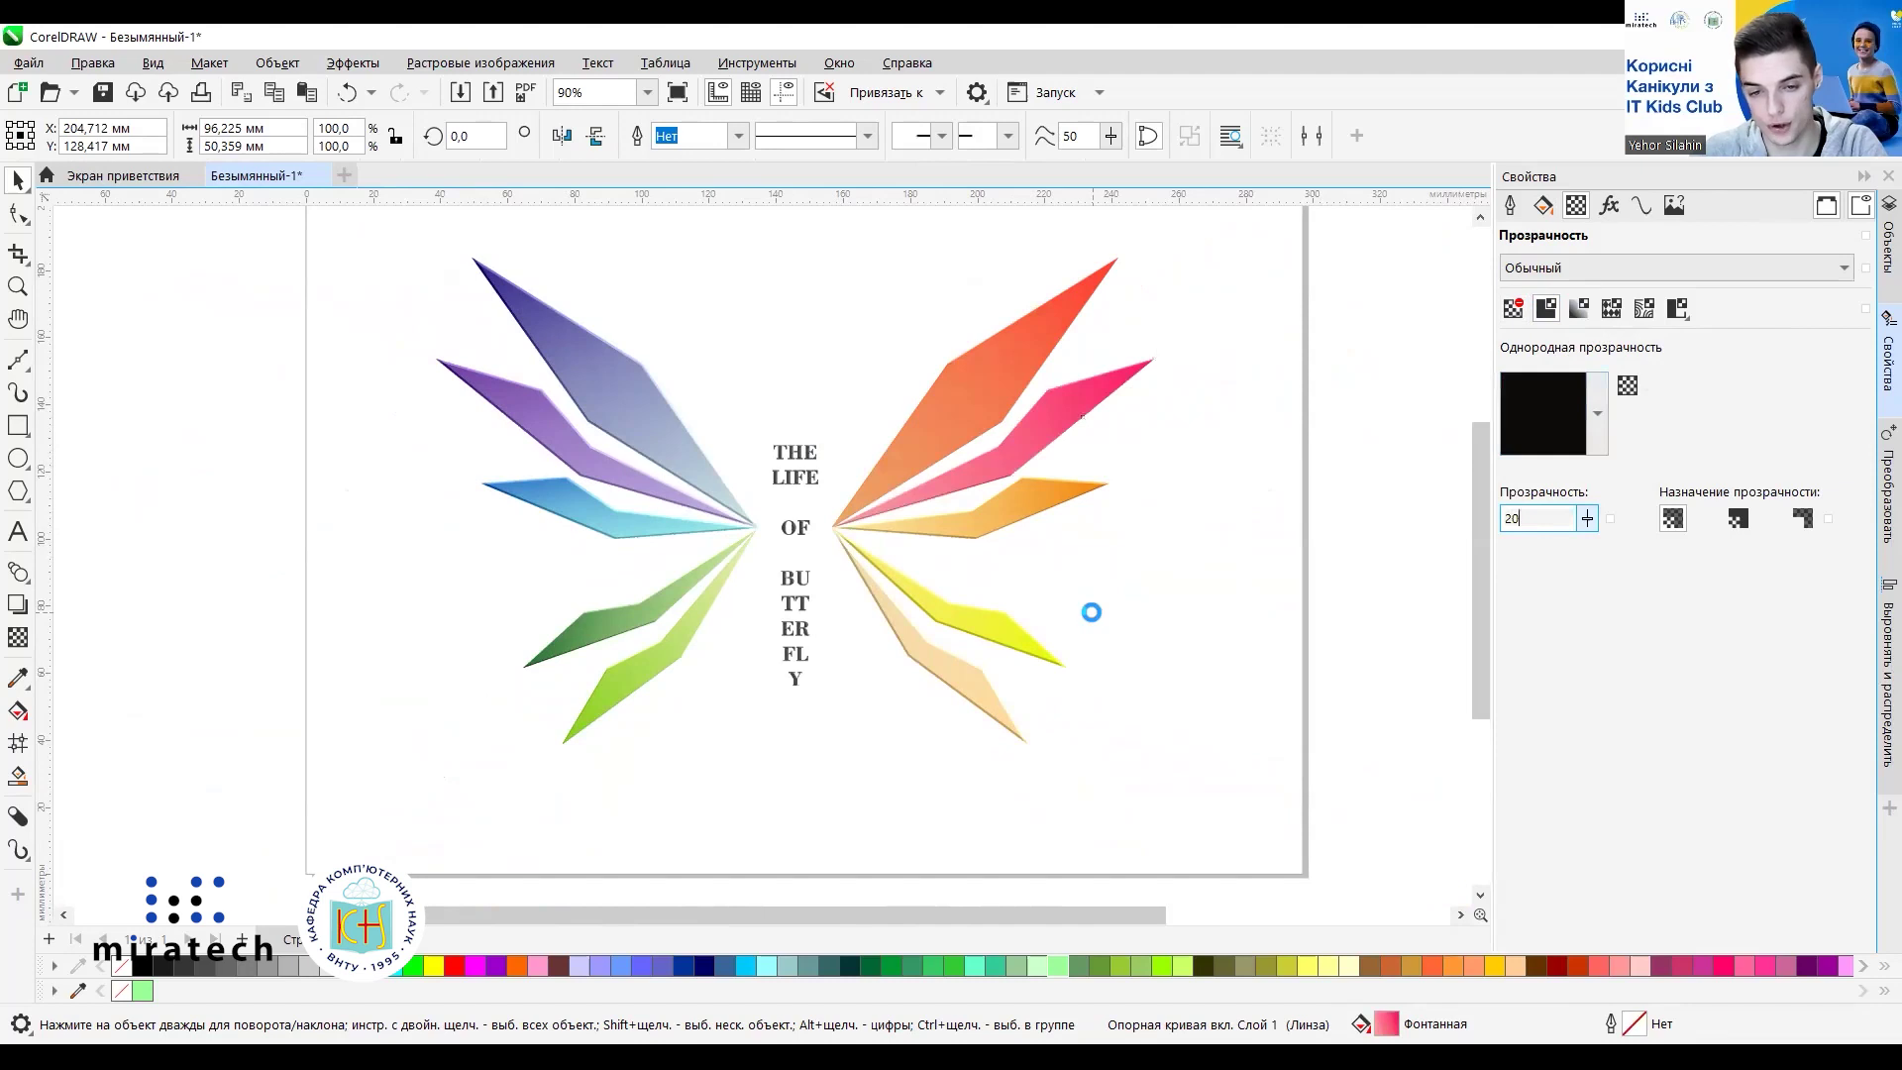
# Apply uniform transparency of 20 to the right wing's orange third feather.
pyautogui.click(1054, 497)
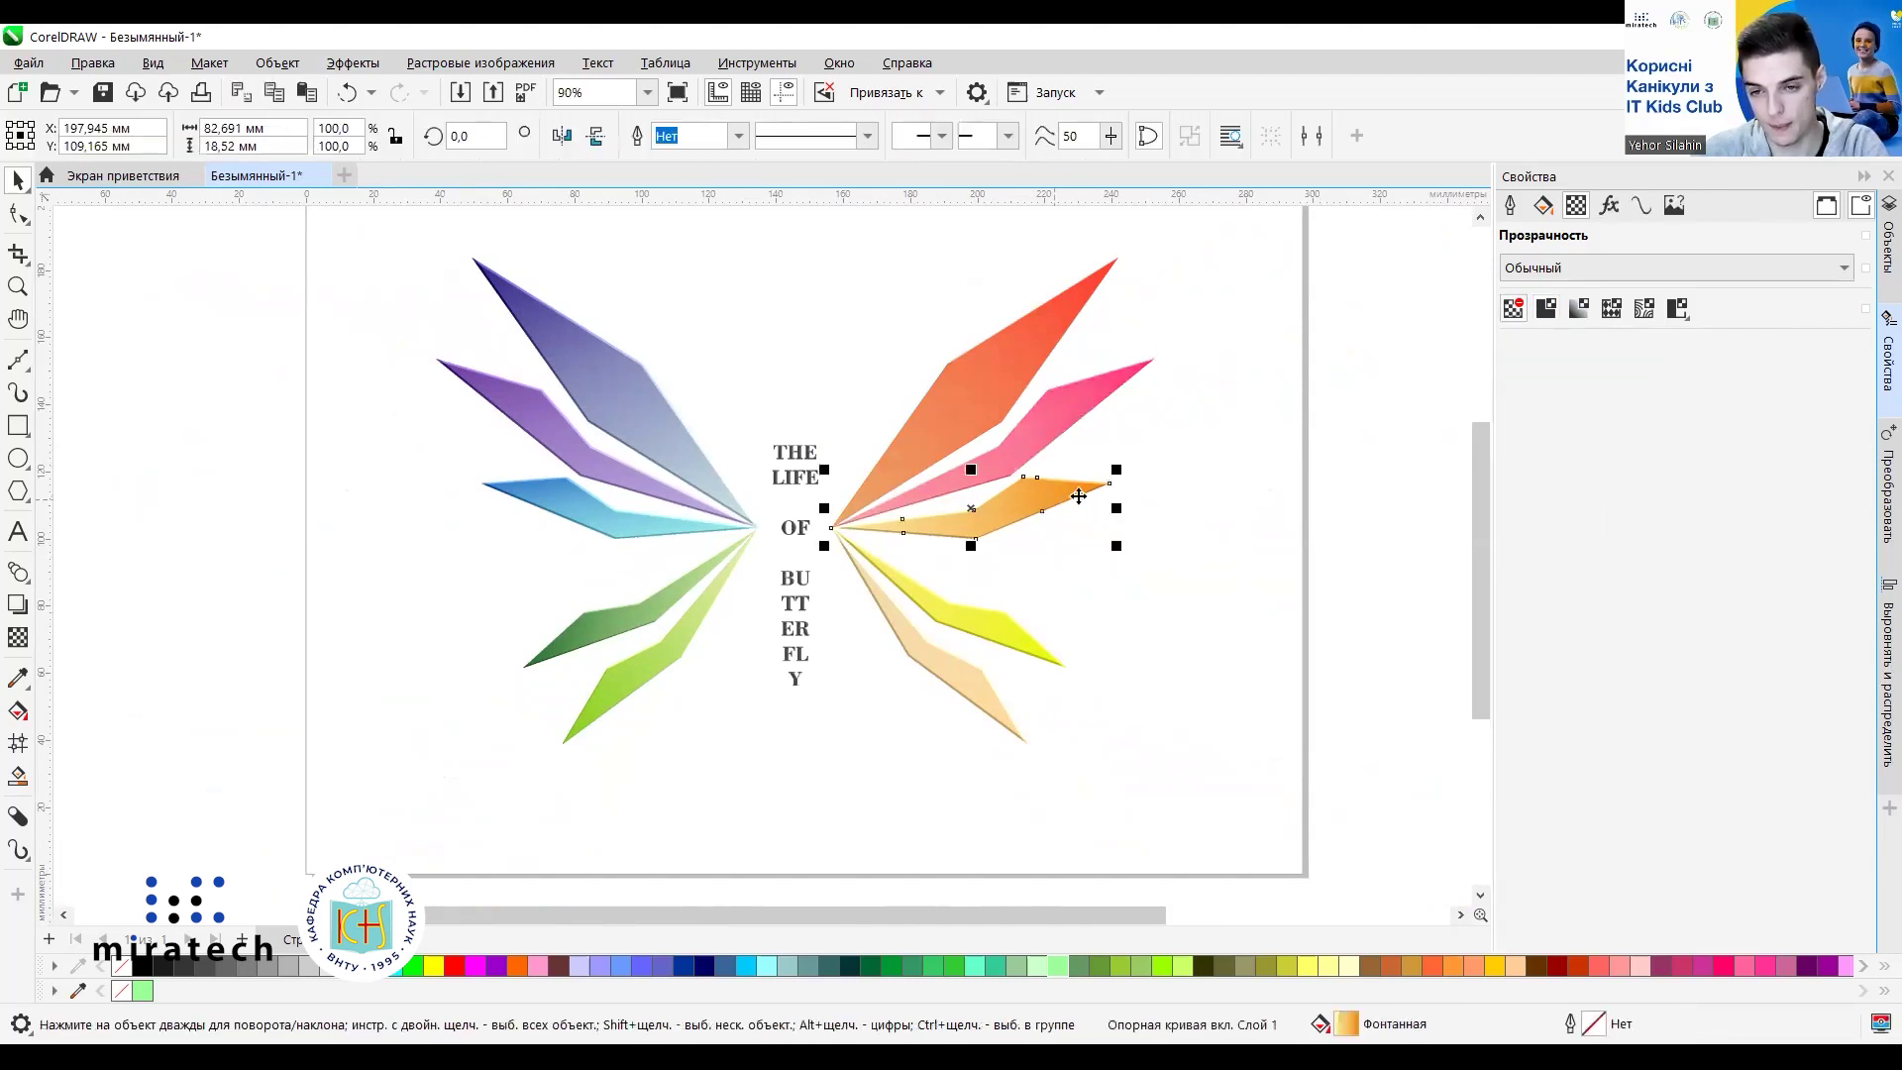
pyautogui.click(1546, 308)
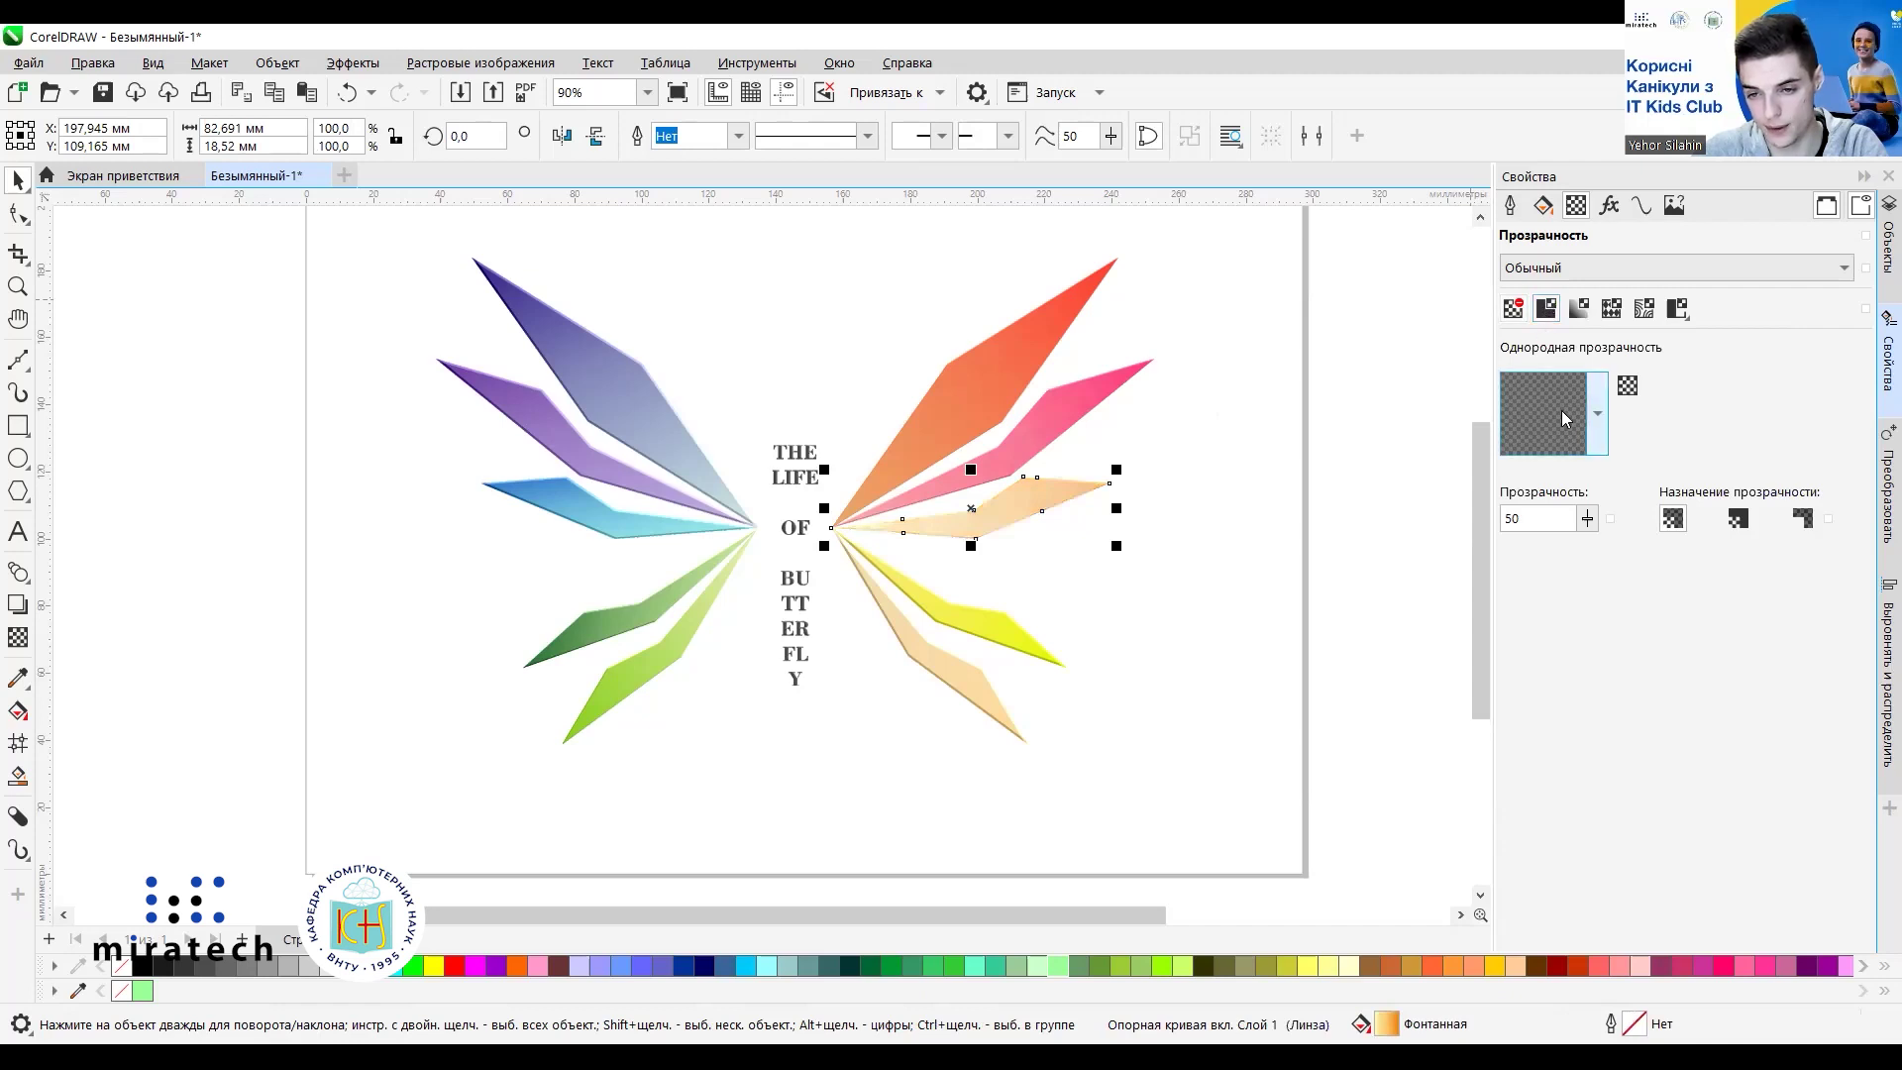
pyautogui.click(1597, 414)
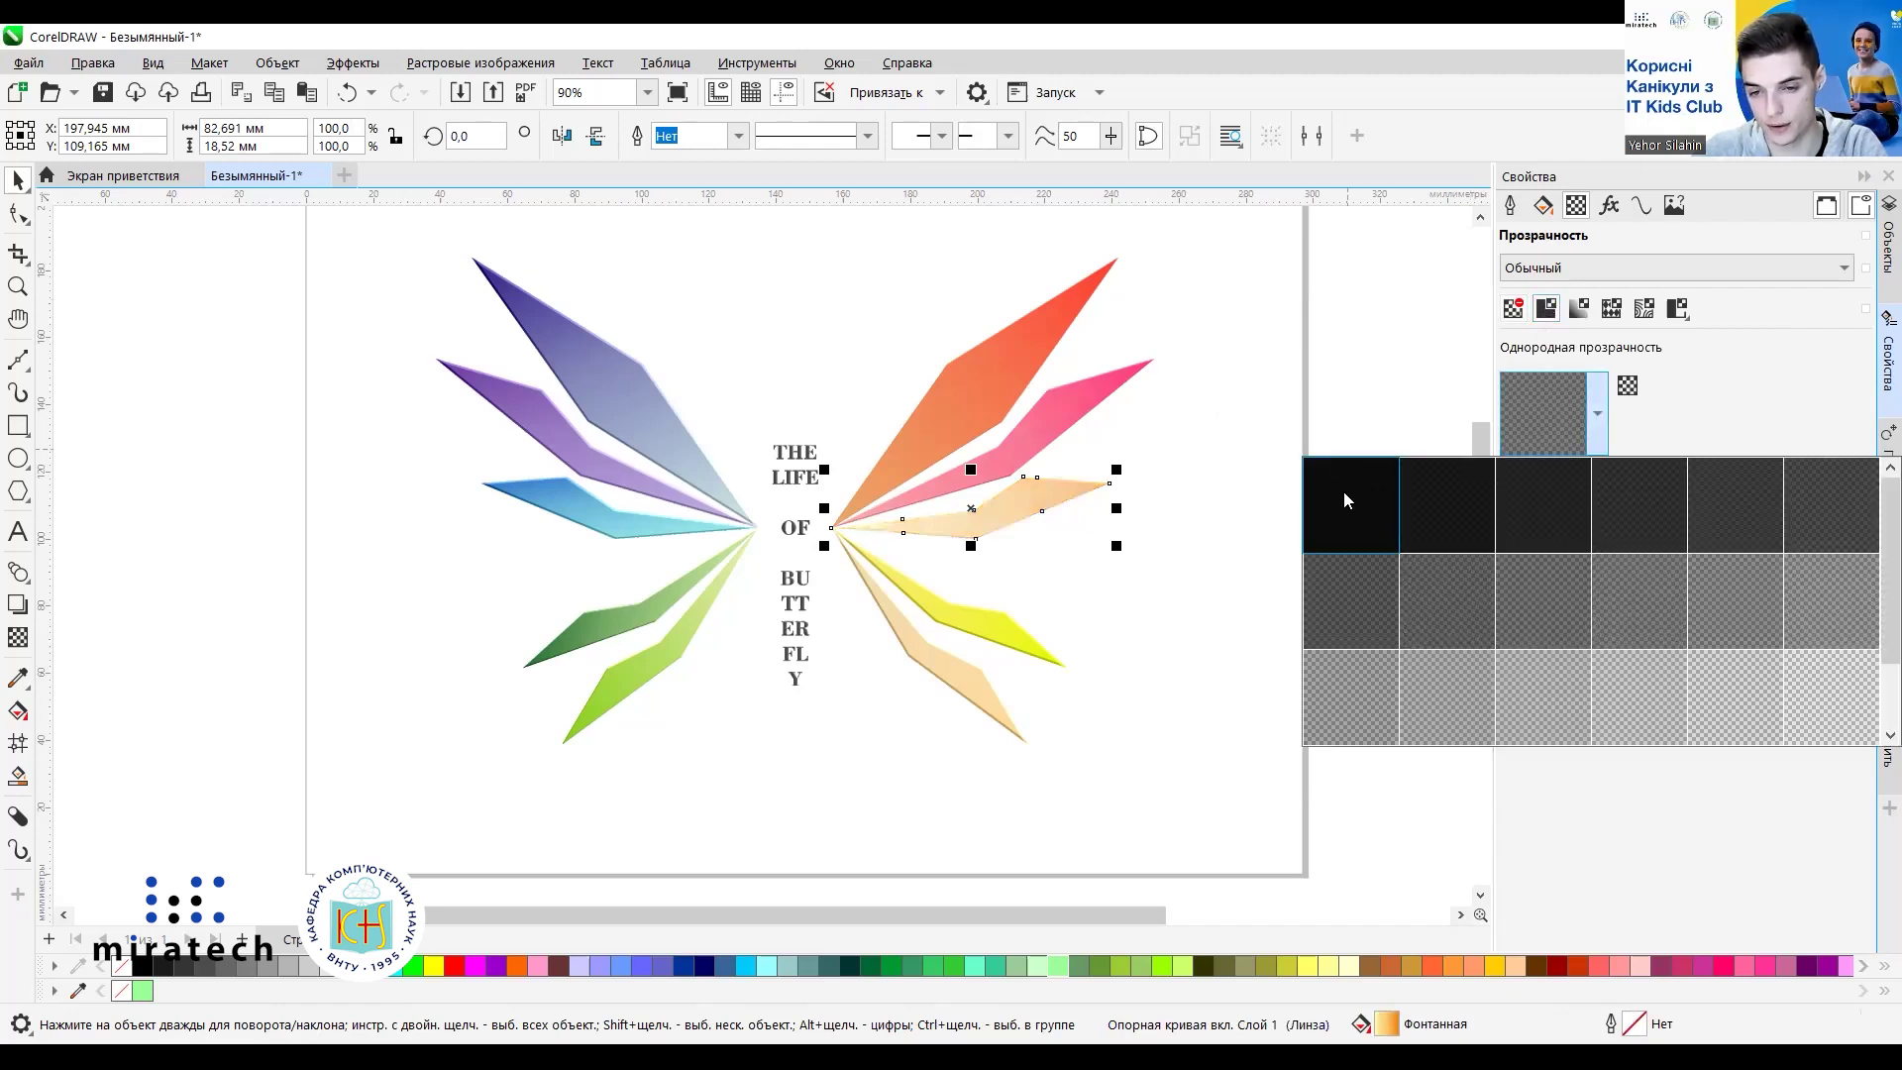
pyautogui.click(1344, 500)
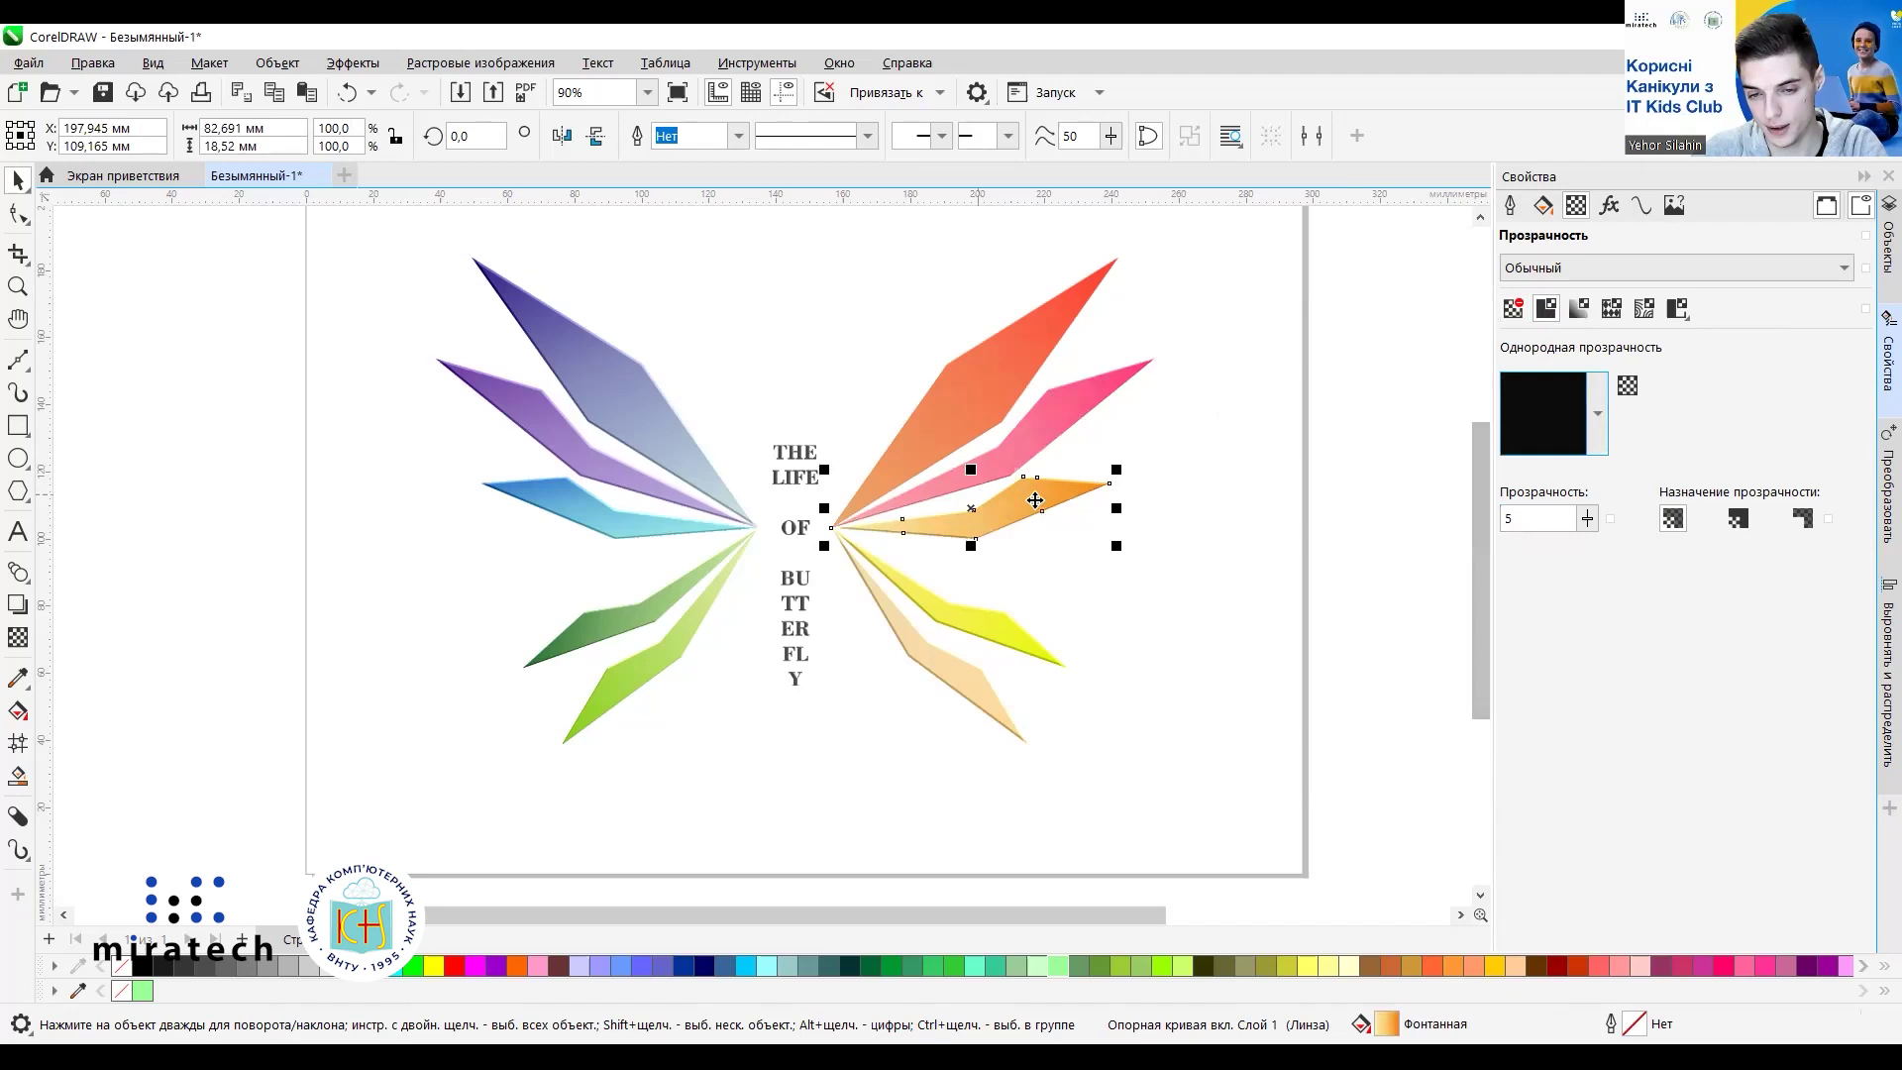
pyautogui.click(1551, 522)
pyautogui.write('20')
pyautogui.click(1222, 543)
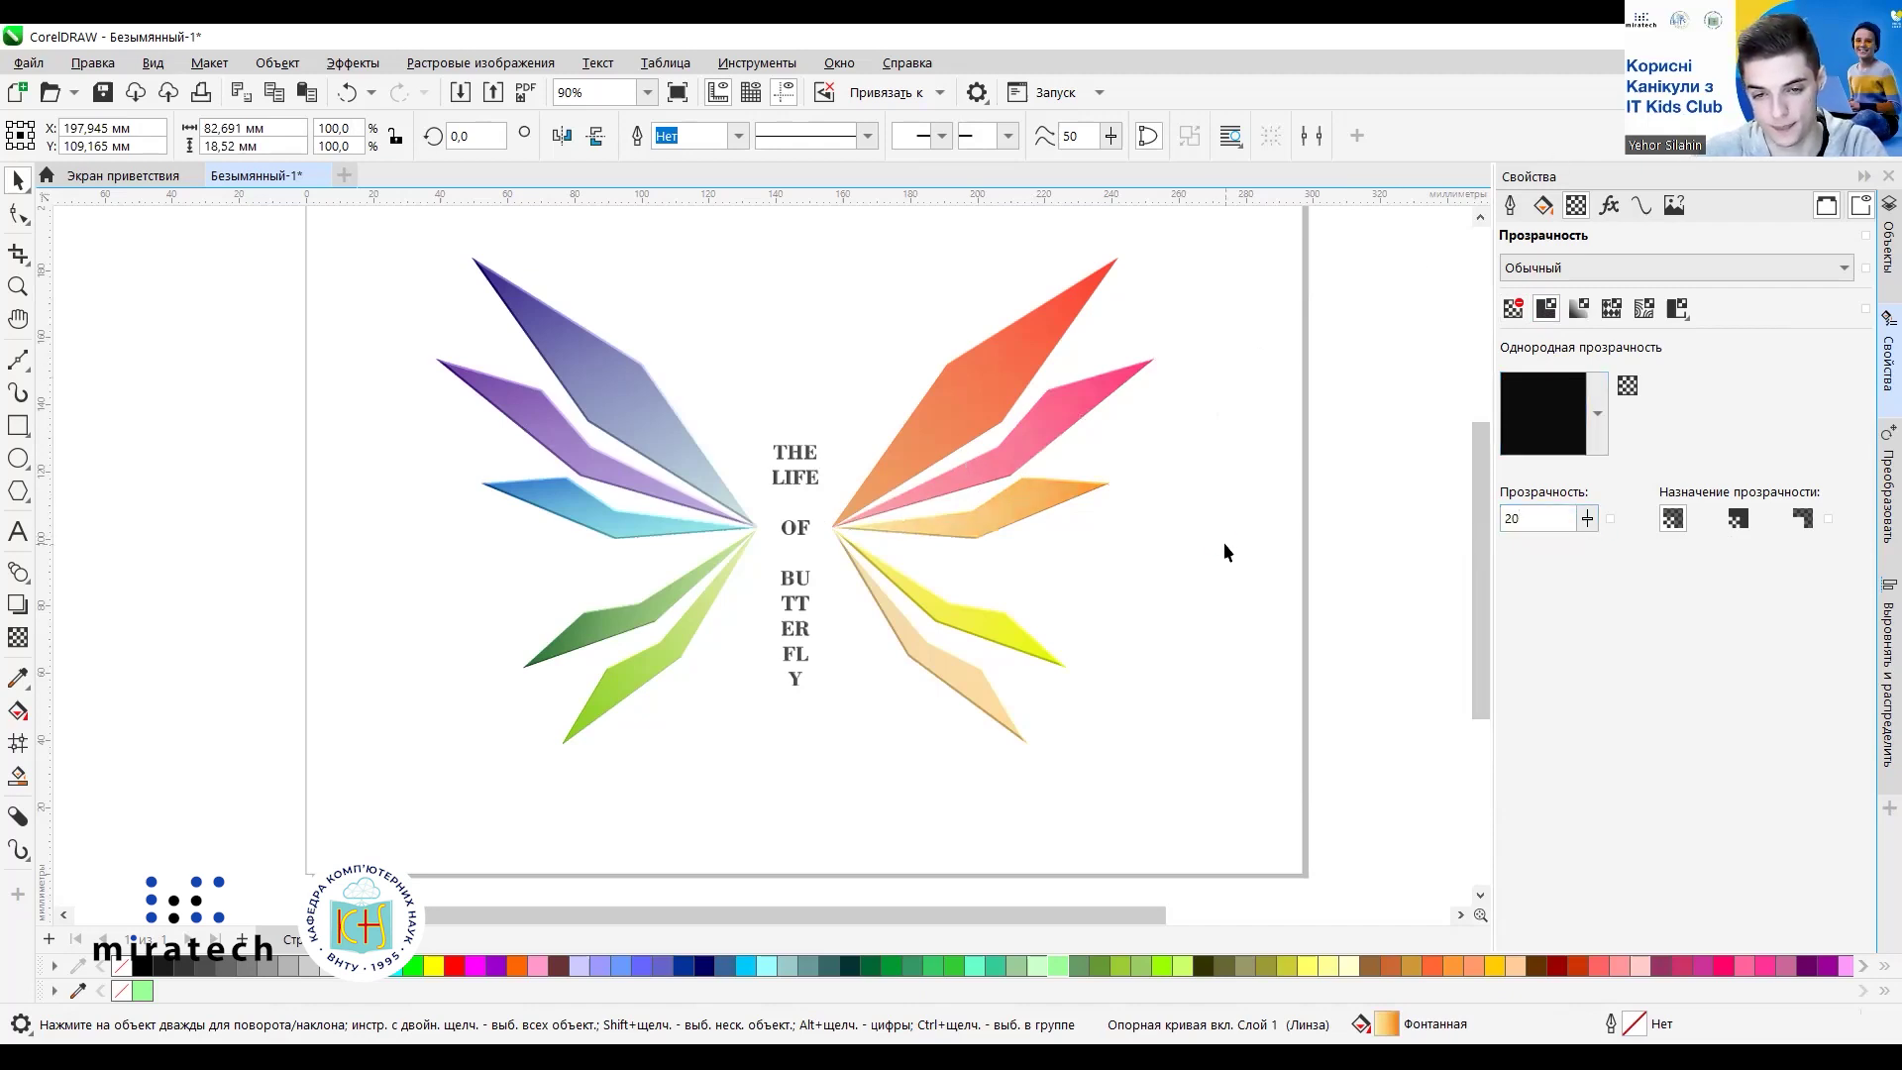
# Apply uniform transparency of 20 to the right wing's yellow fourth feather.
pyautogui.click(963, 630)
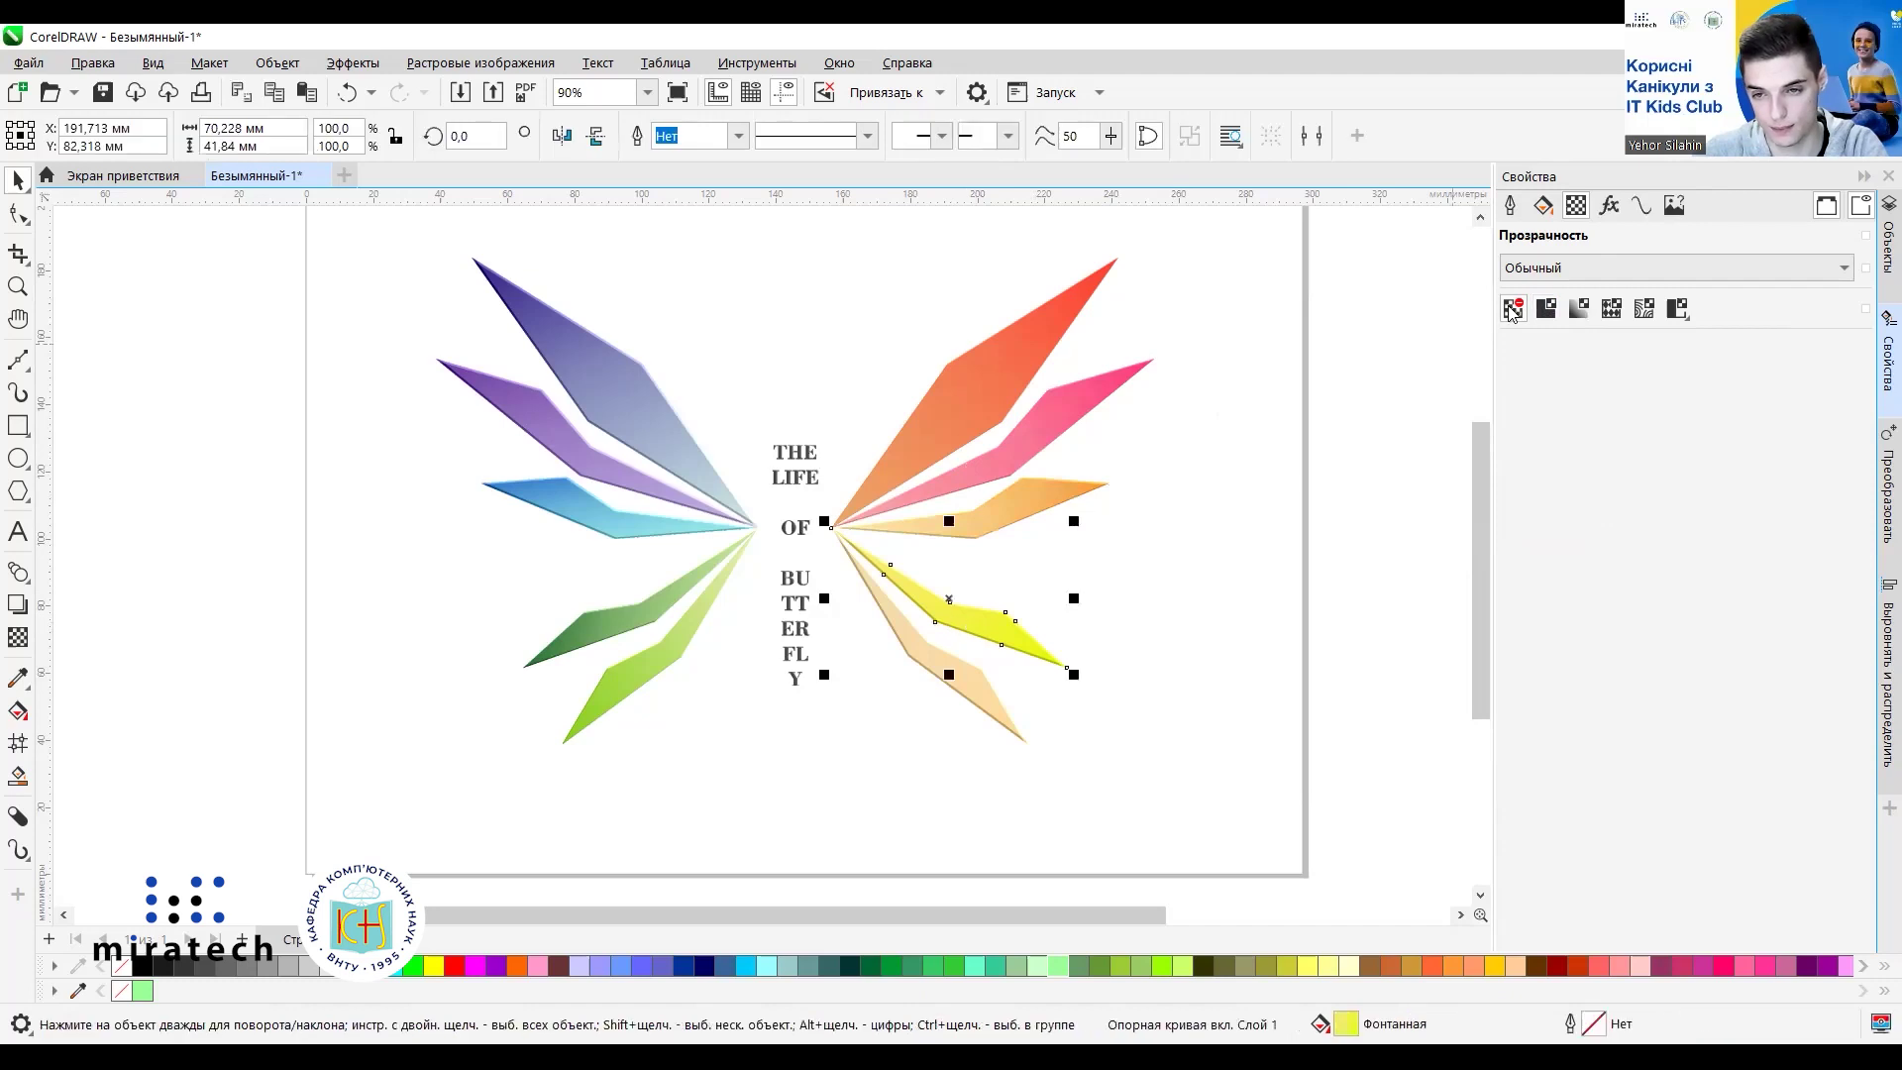
pyautogui.click(1548, 309)
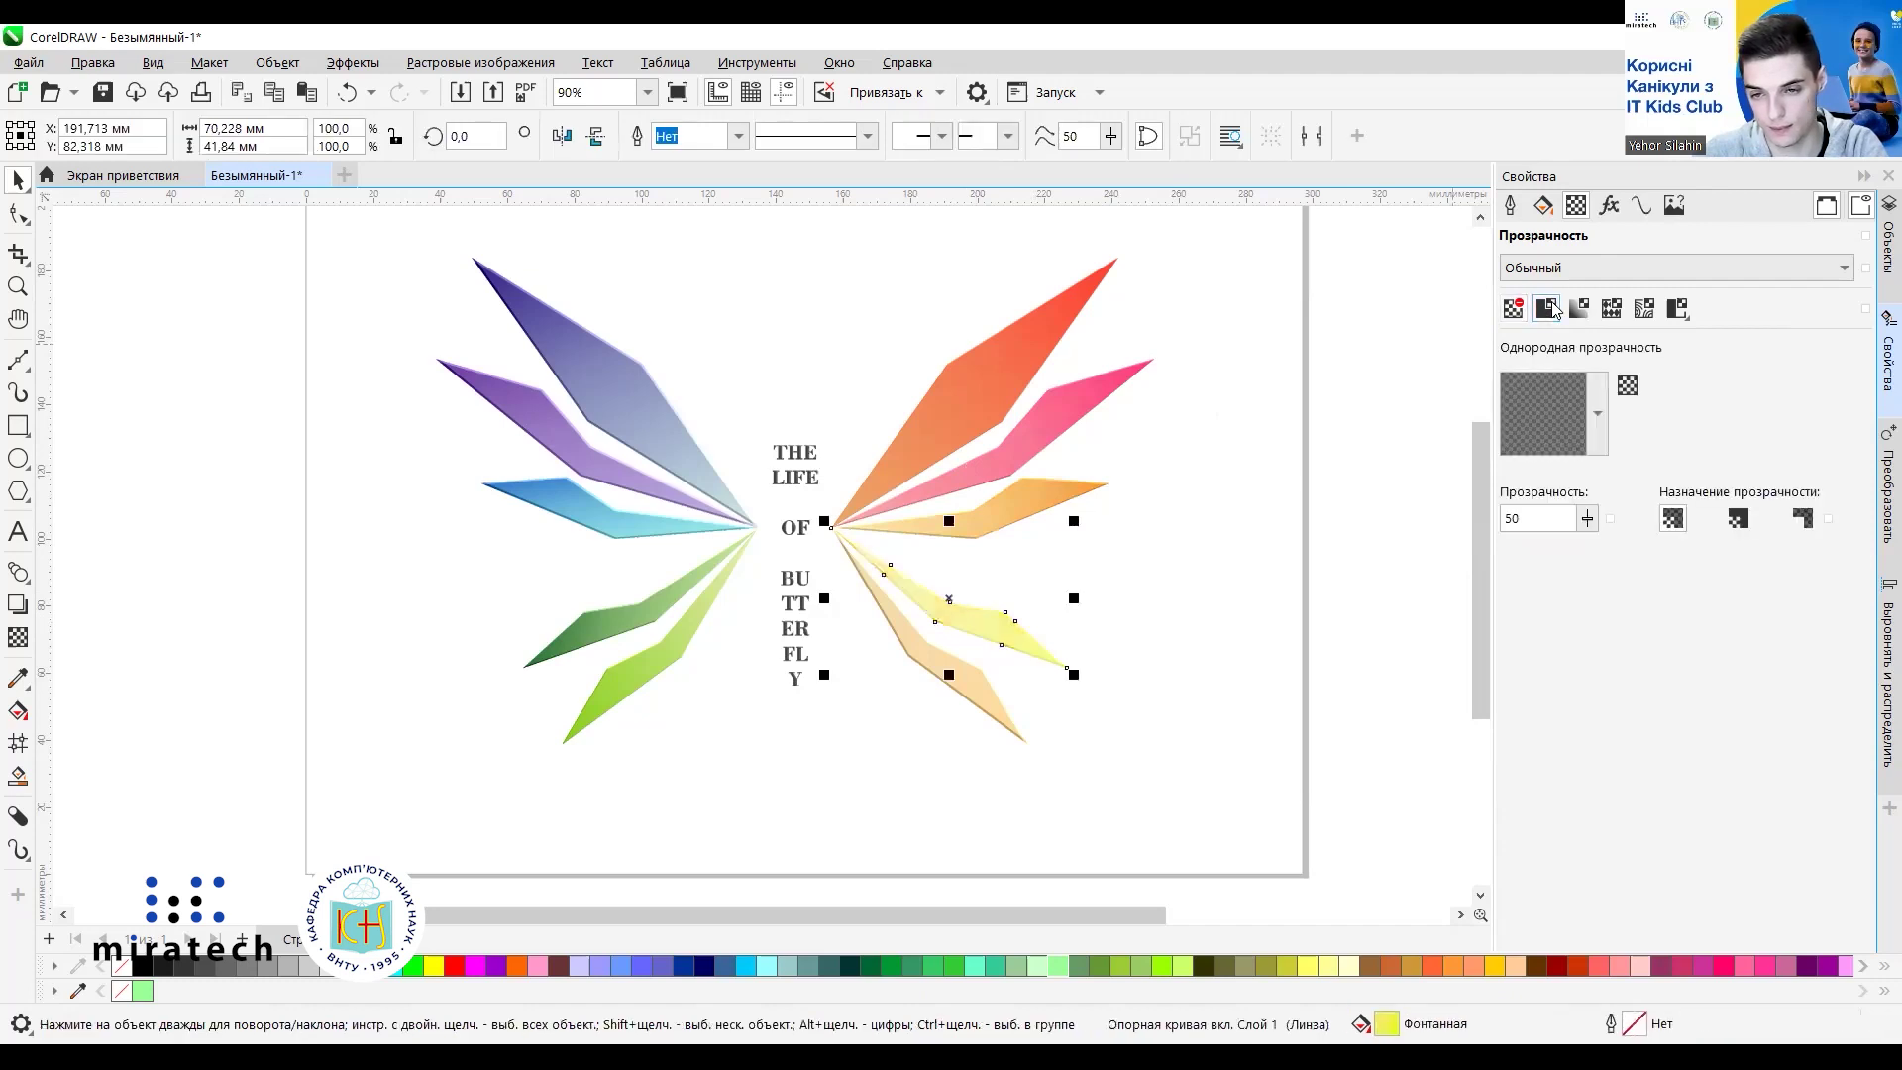
pyautogui.click(1597, 414)
pyautogui.click(1335, 520)
pyautogui.doubleClick(1547, 519)
pyautogui.write('5')
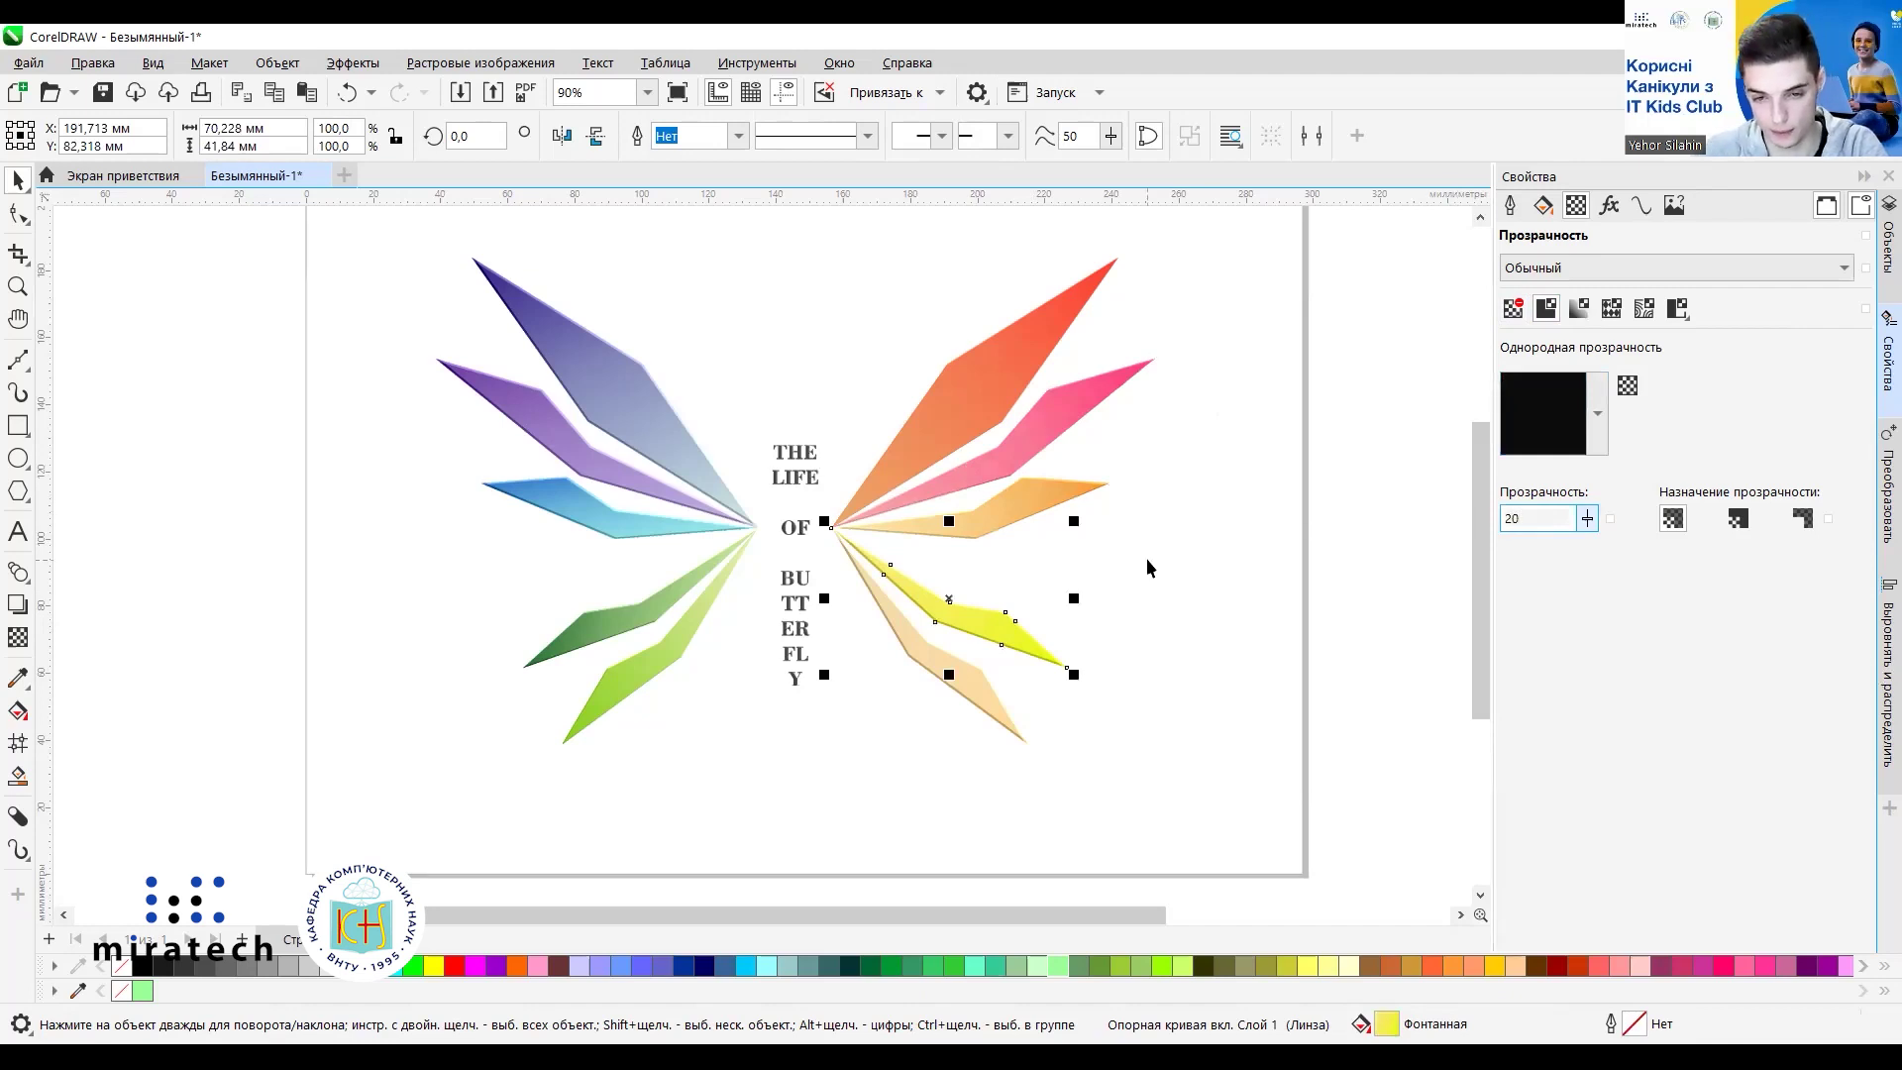
pyautogui.click(1145, 598)
# Apply uniform transparency of 20 to the right wing's peach bottom feather.
pyautogui.click(949, 673)
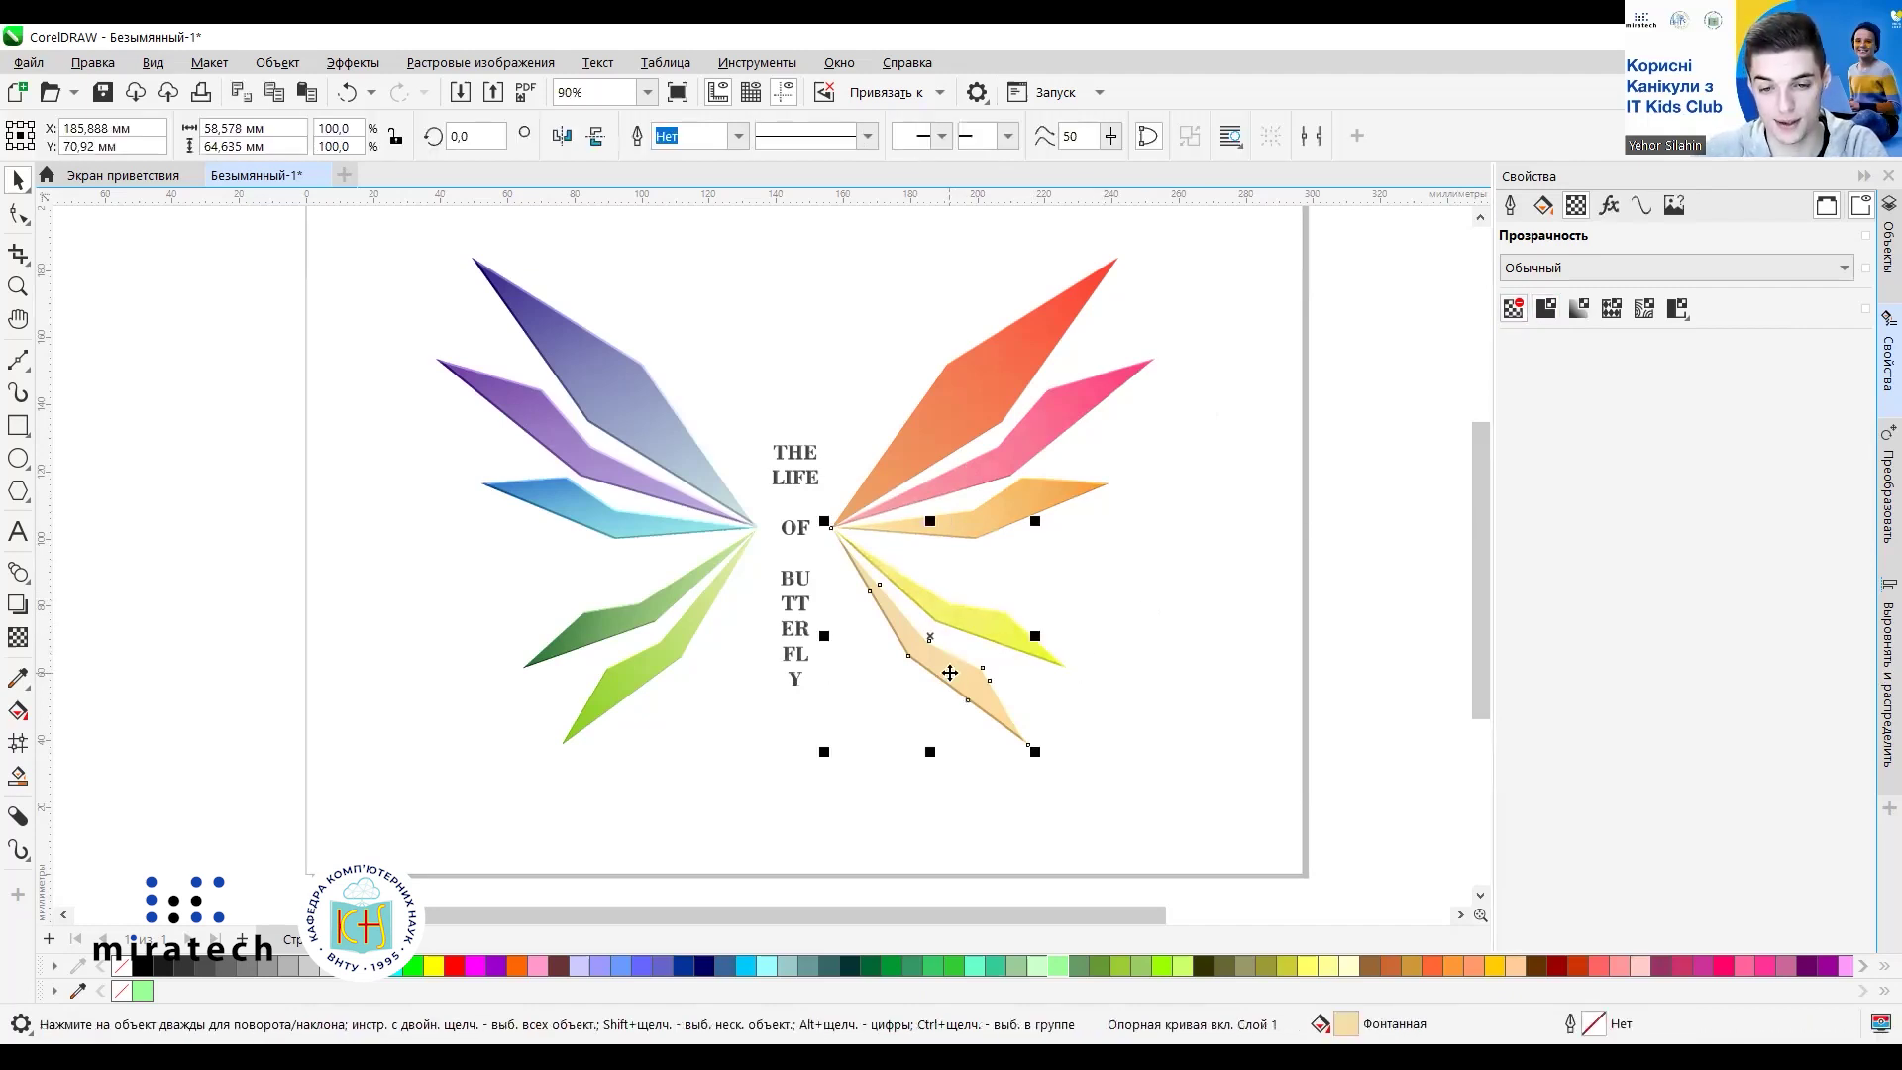
pyautogui.click(1548, 310)
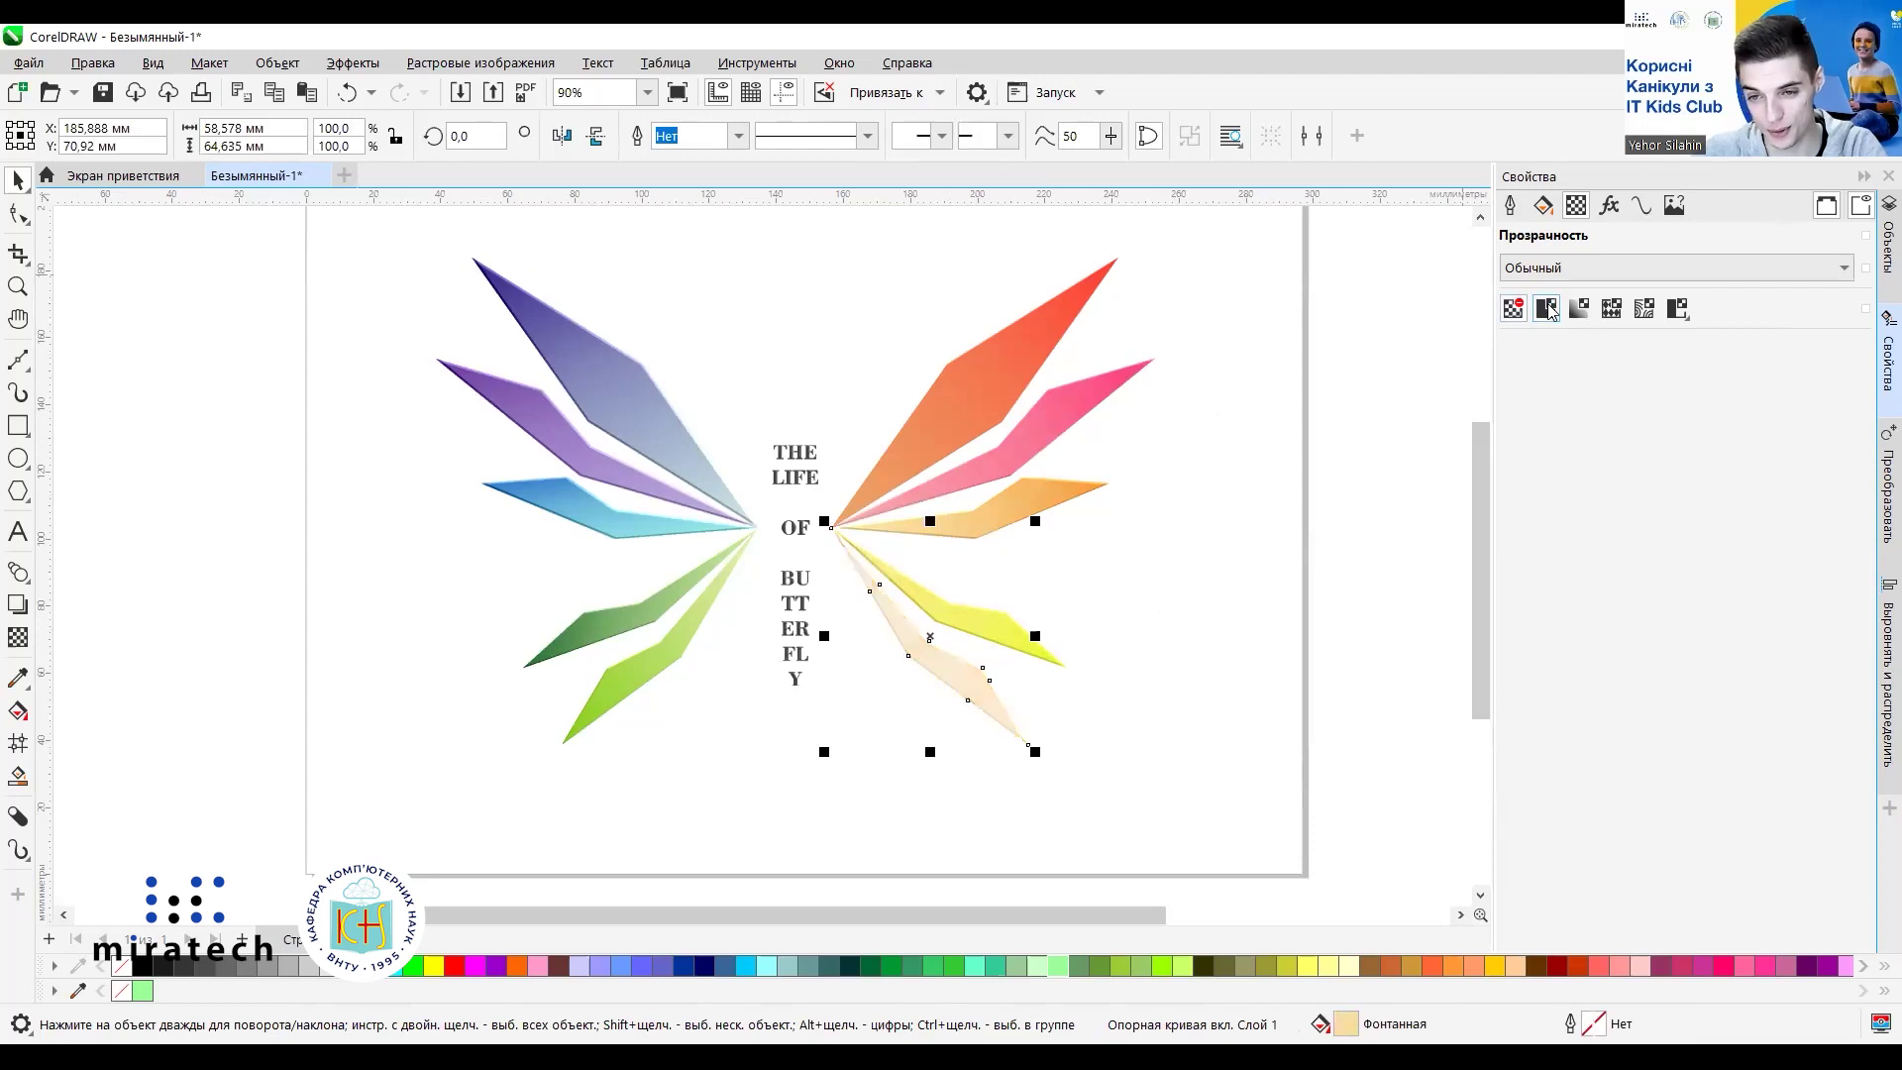
pyautogui.click(1597, 416)
pyautogui.click(1356, 495)
pyautogui.doubleClick(1549, 518)
pyautogui.write('5')
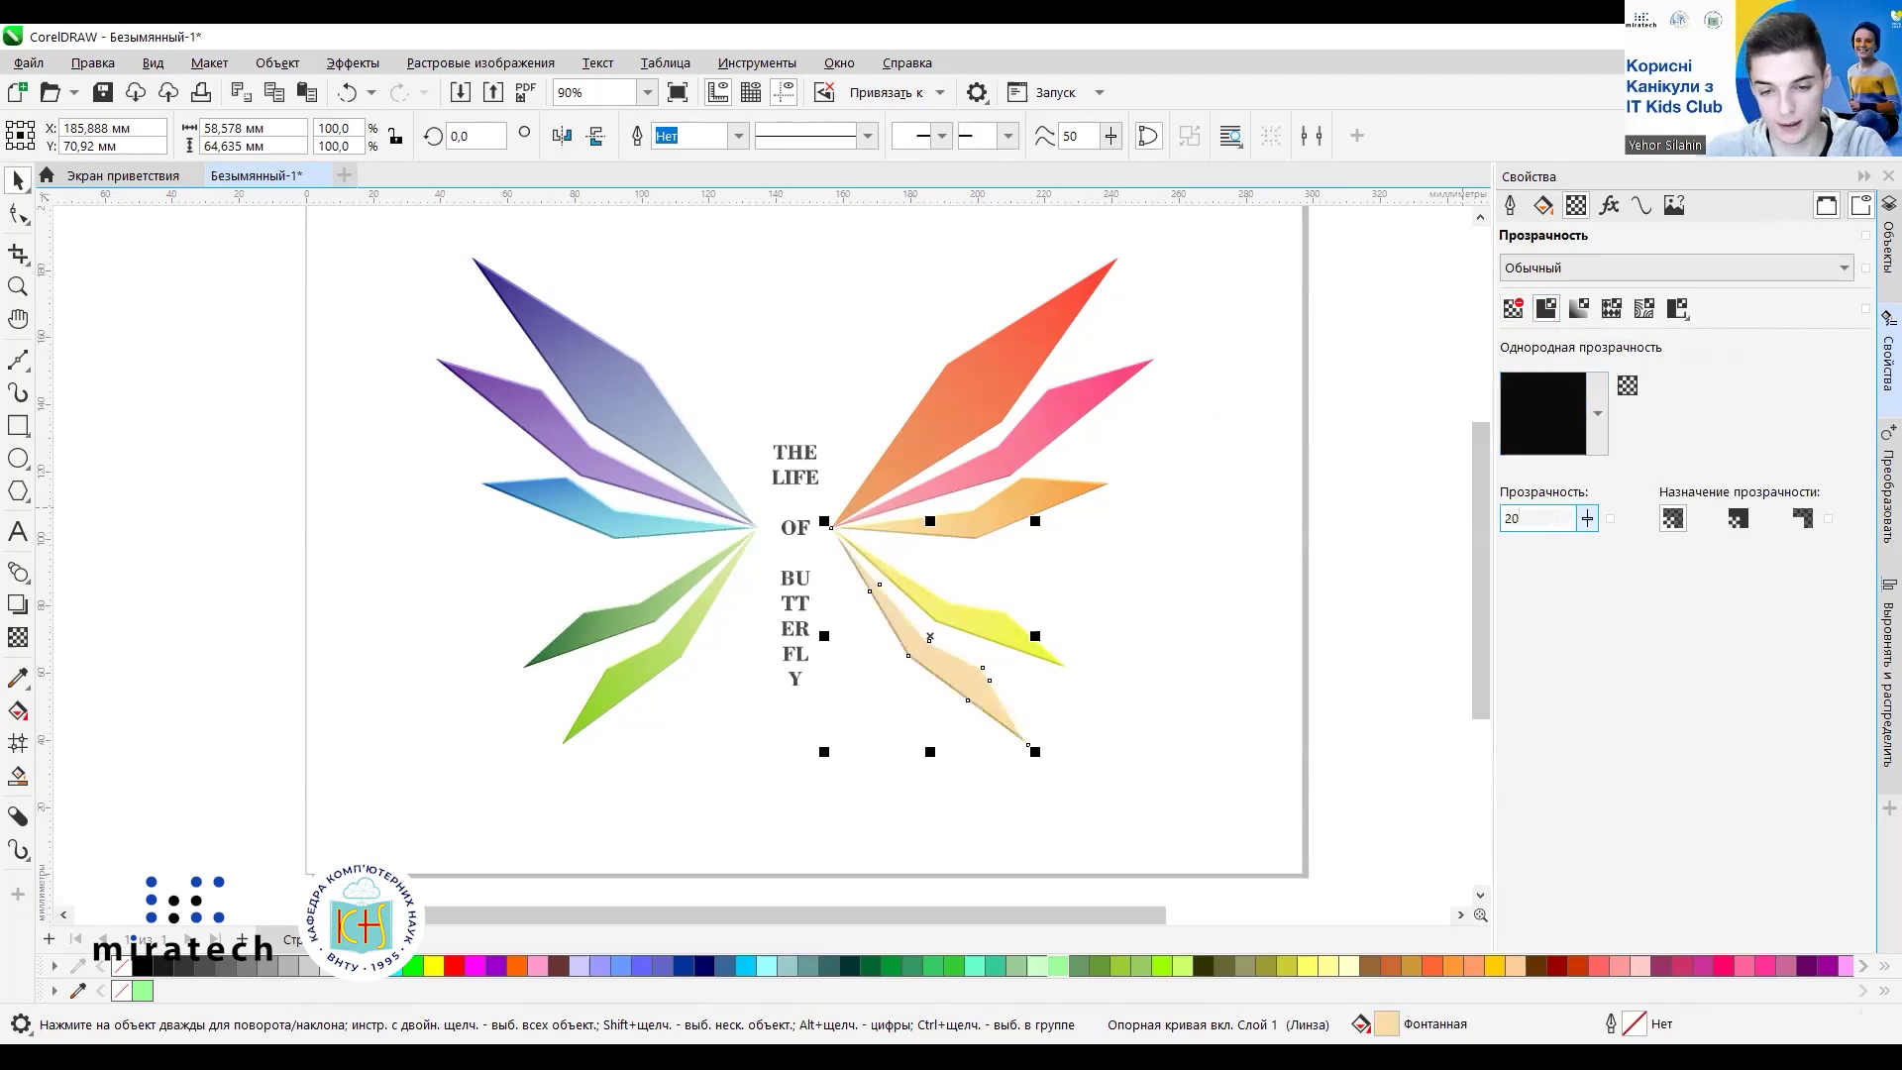
pyautogui.click(1149, 616)
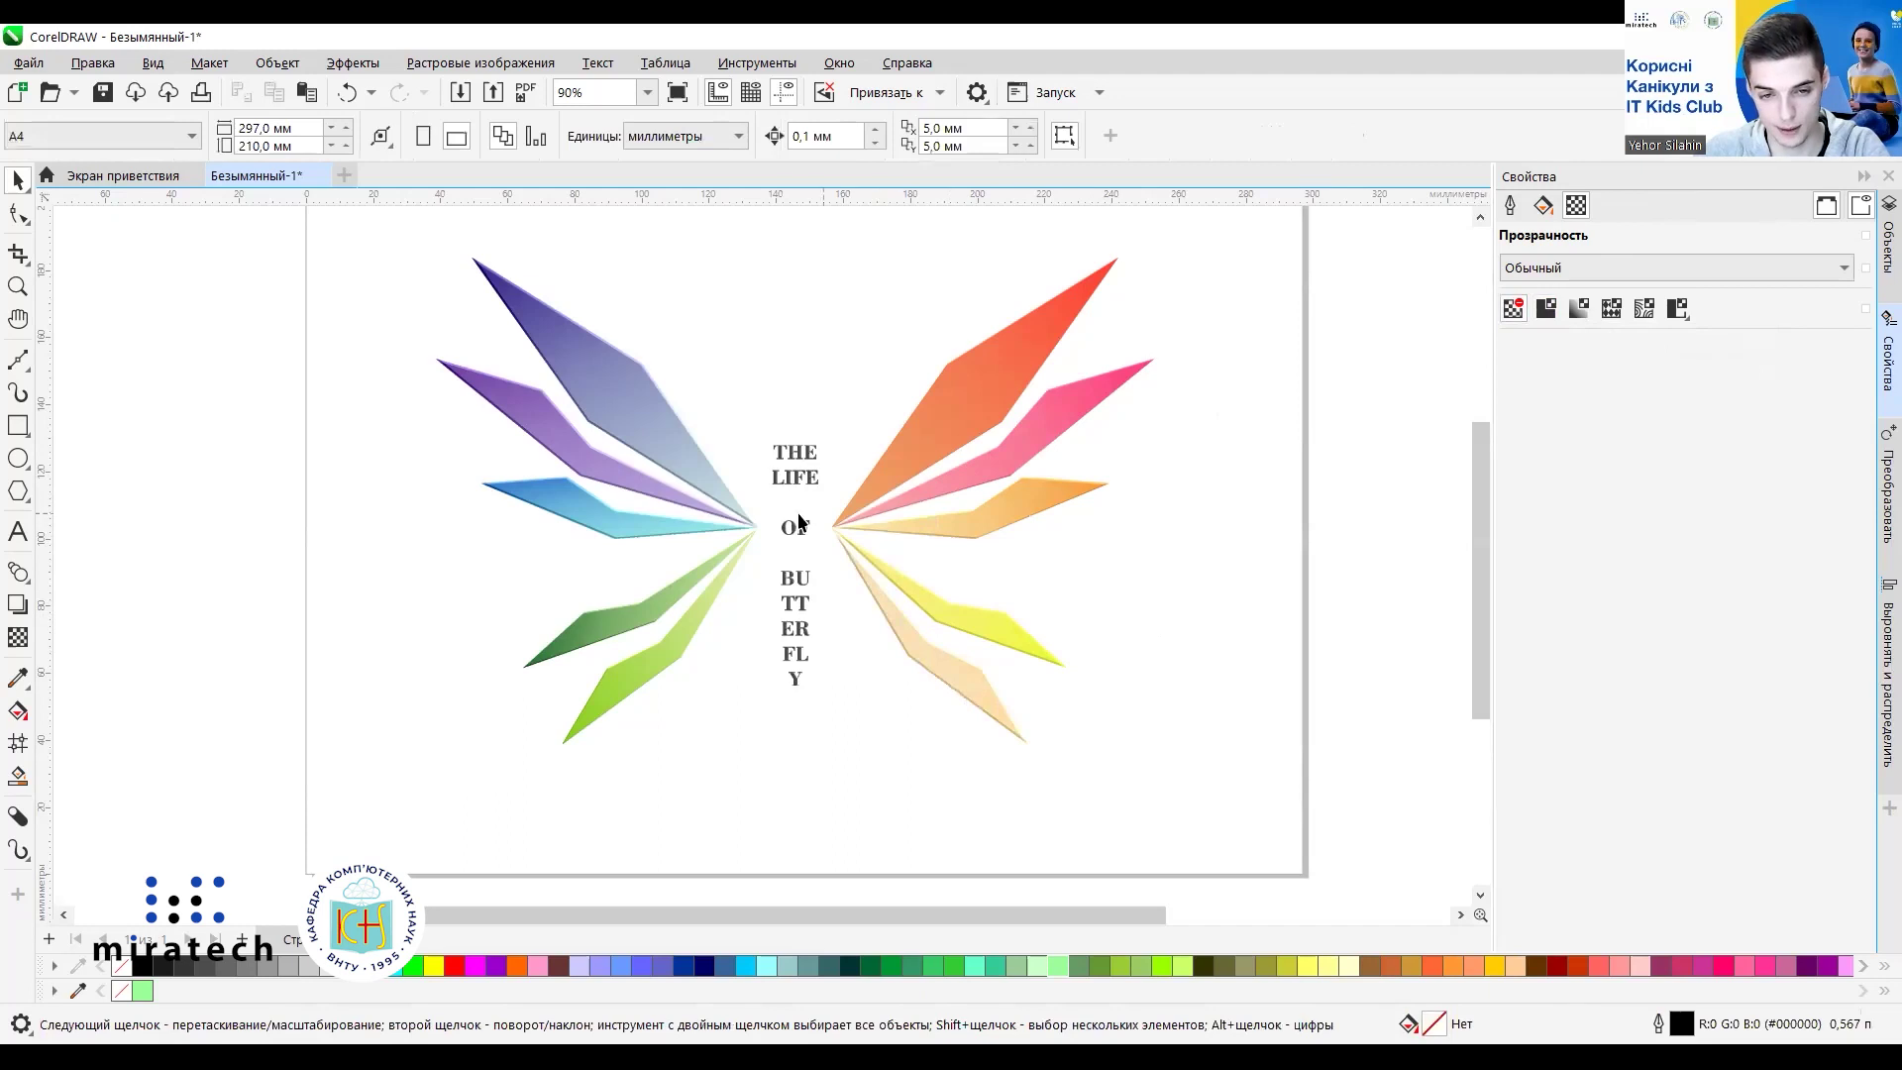
# Apply uniform transparency of 20 to the left wing's indigo top feather.
pyautogui.click(639, 401)
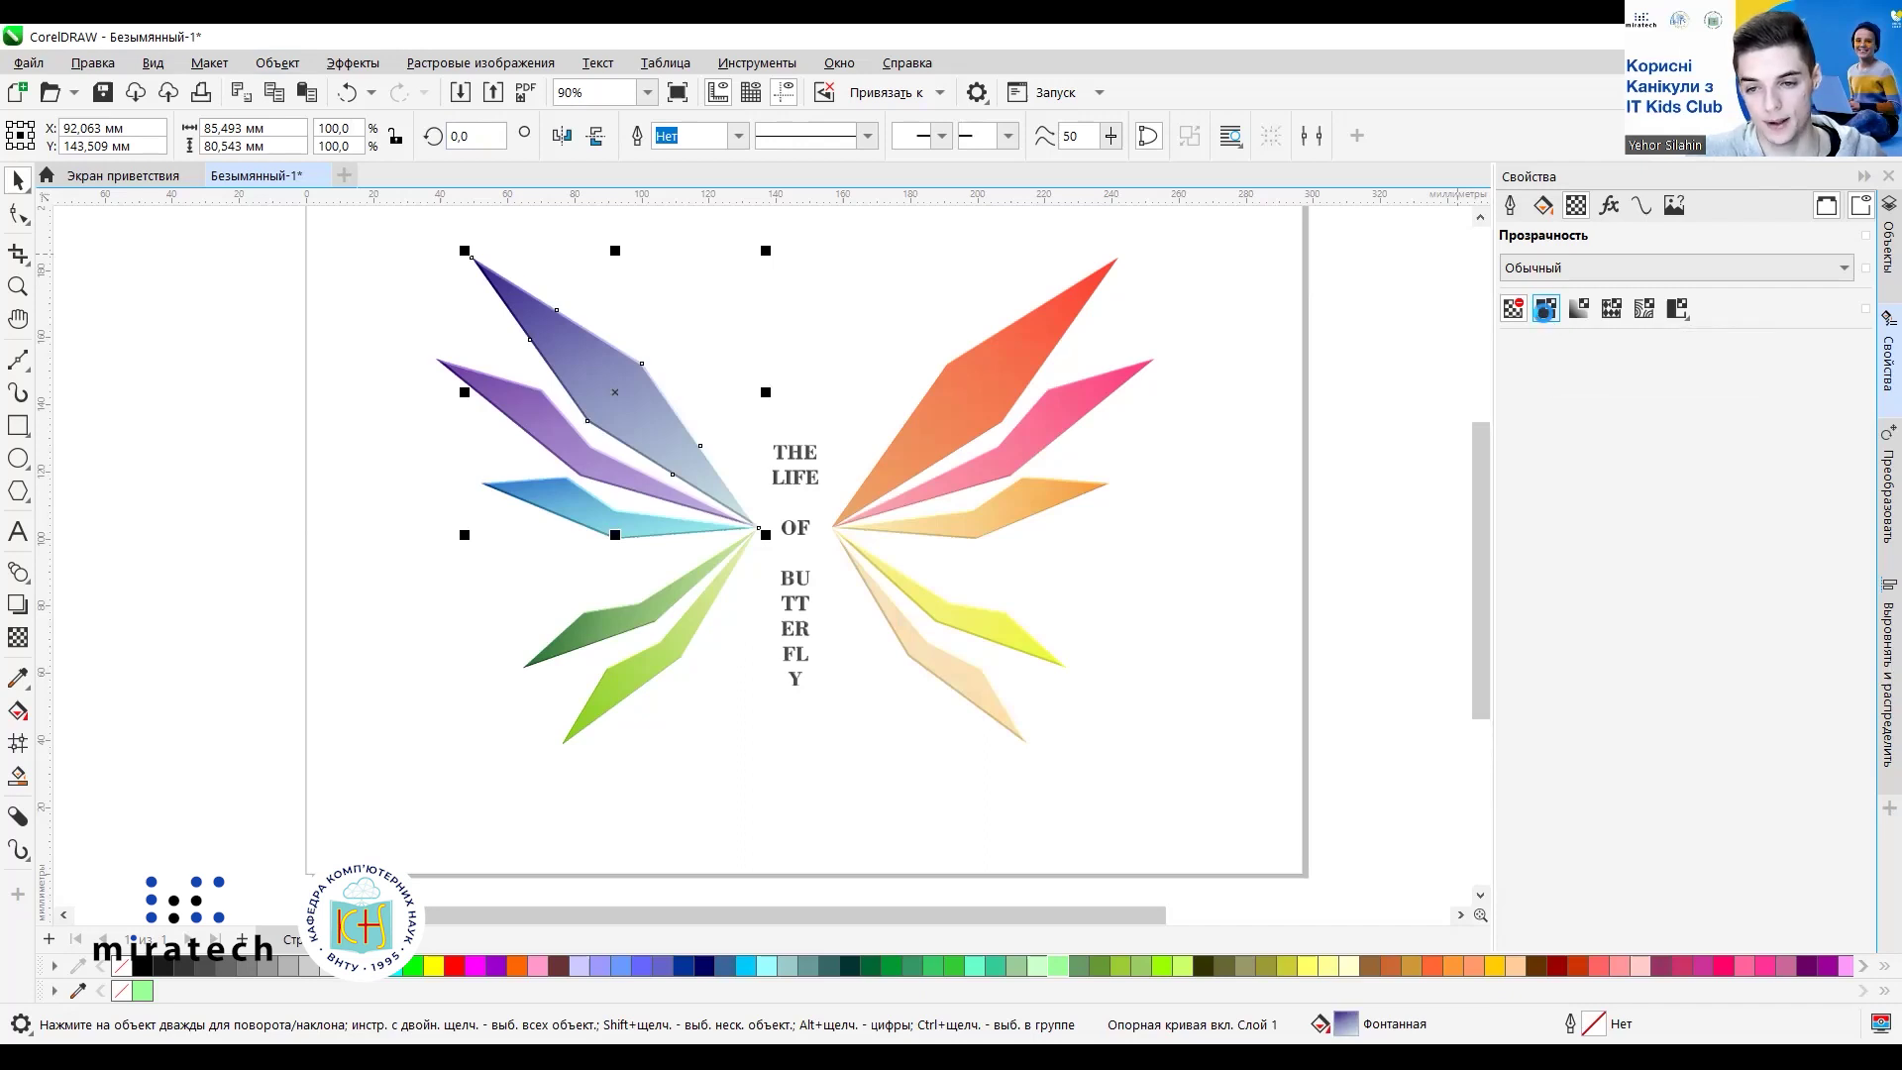
pyautogui.click(1546, 309)
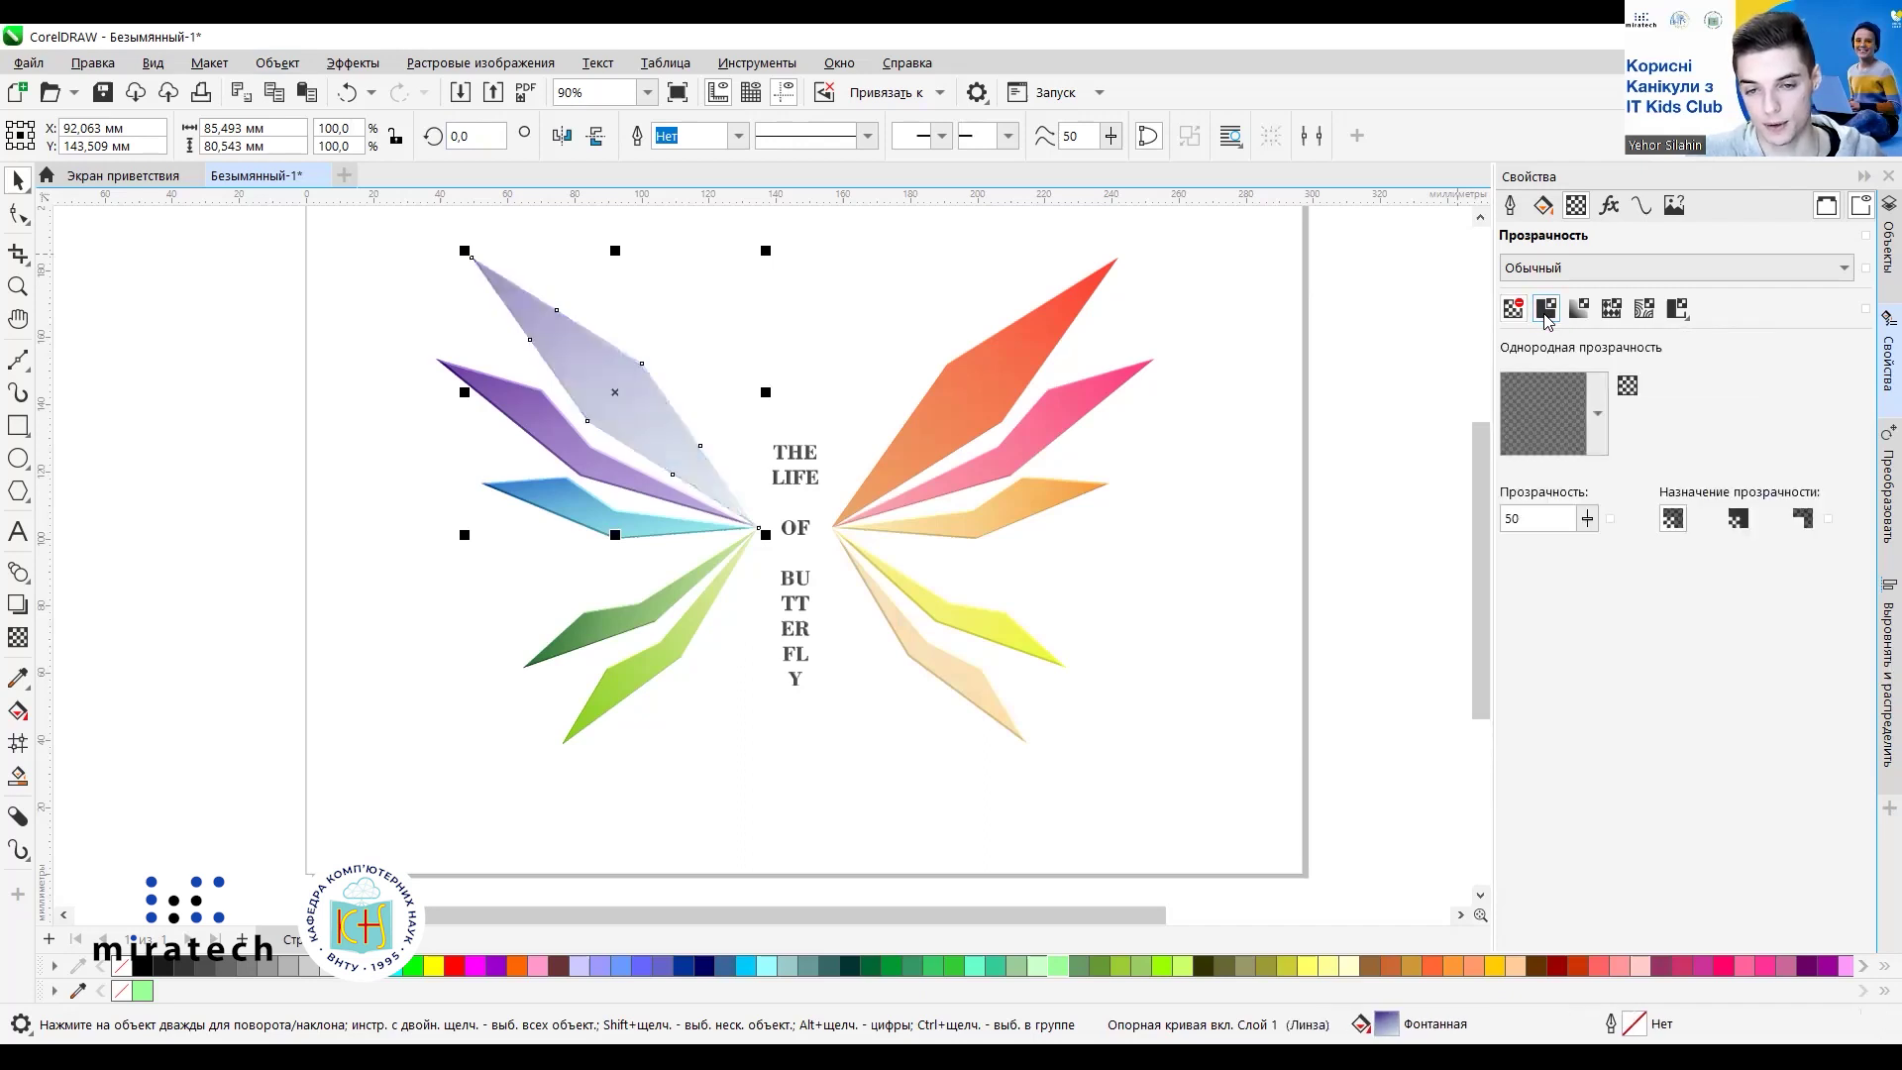
pyautogui.click(1590, 433)
pyautogui.click(1397, 496)
pyautogui.click(1540, 518)
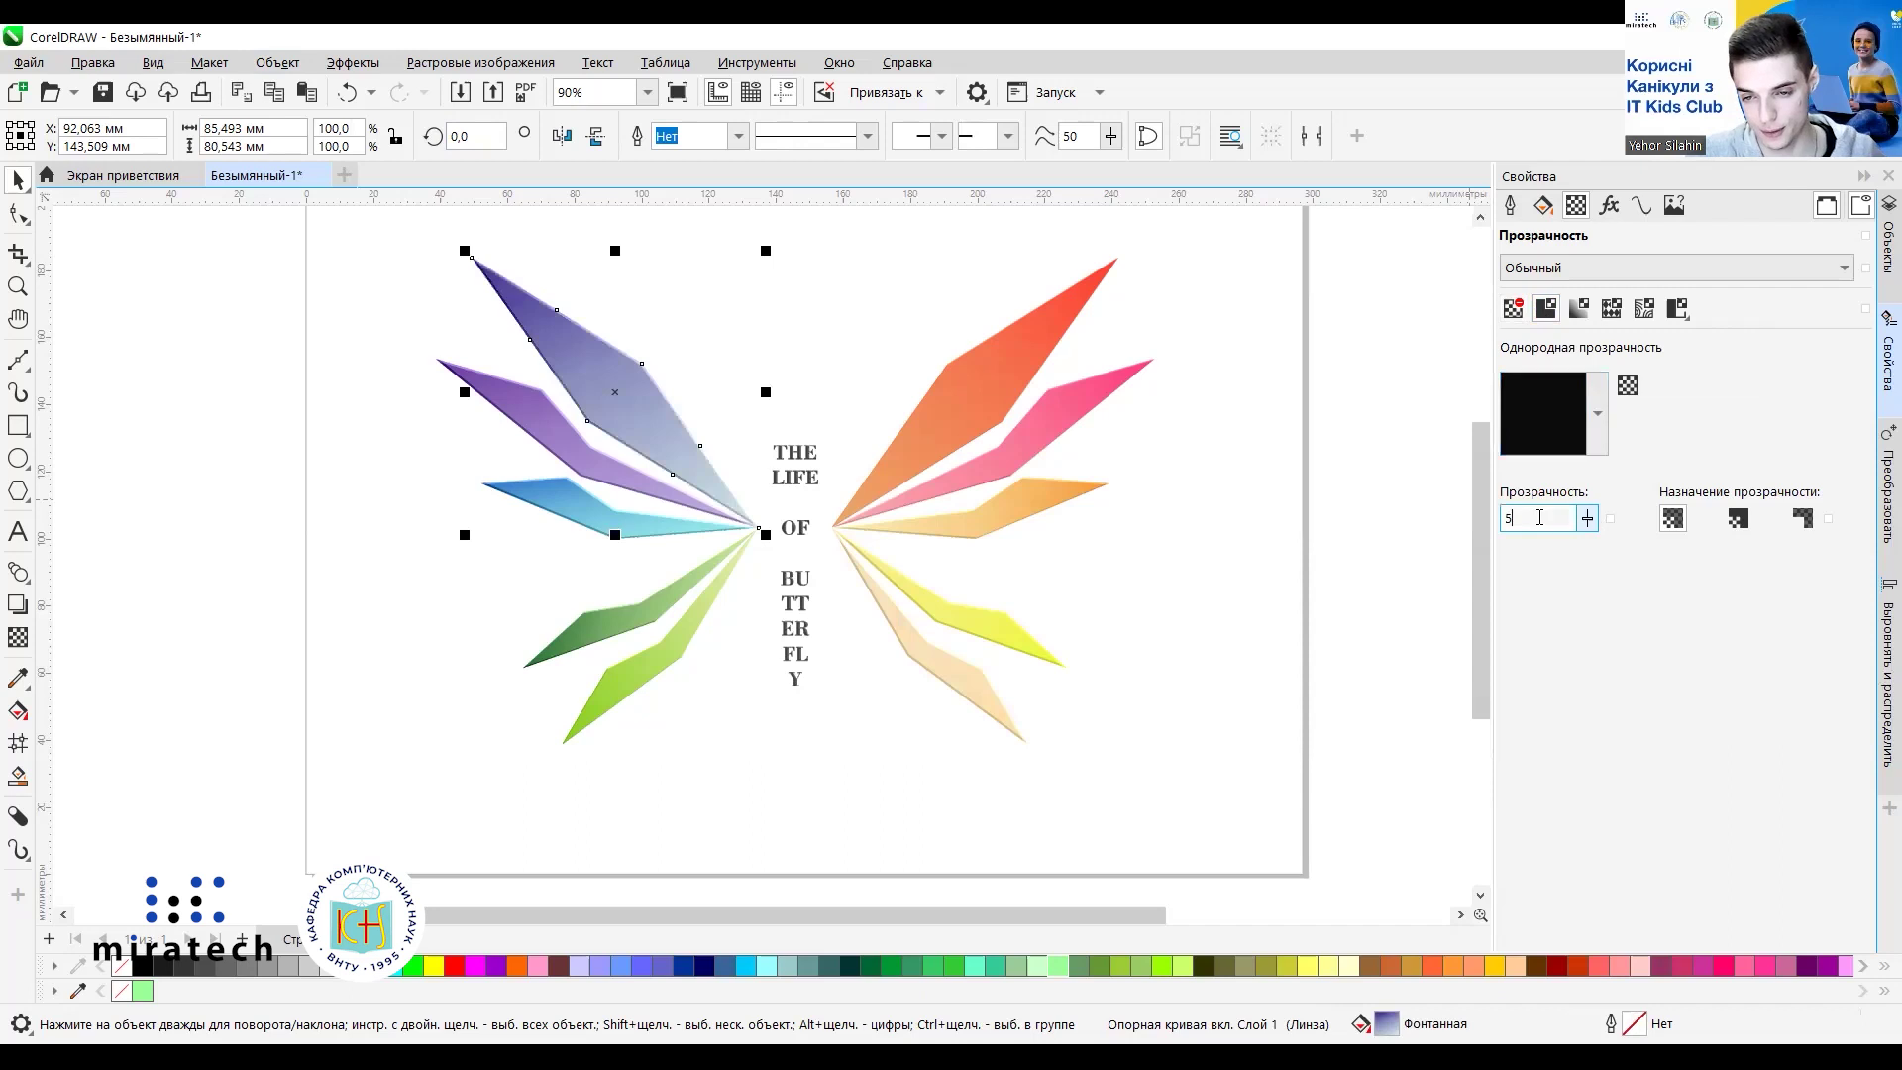
pyautogui.write('20')
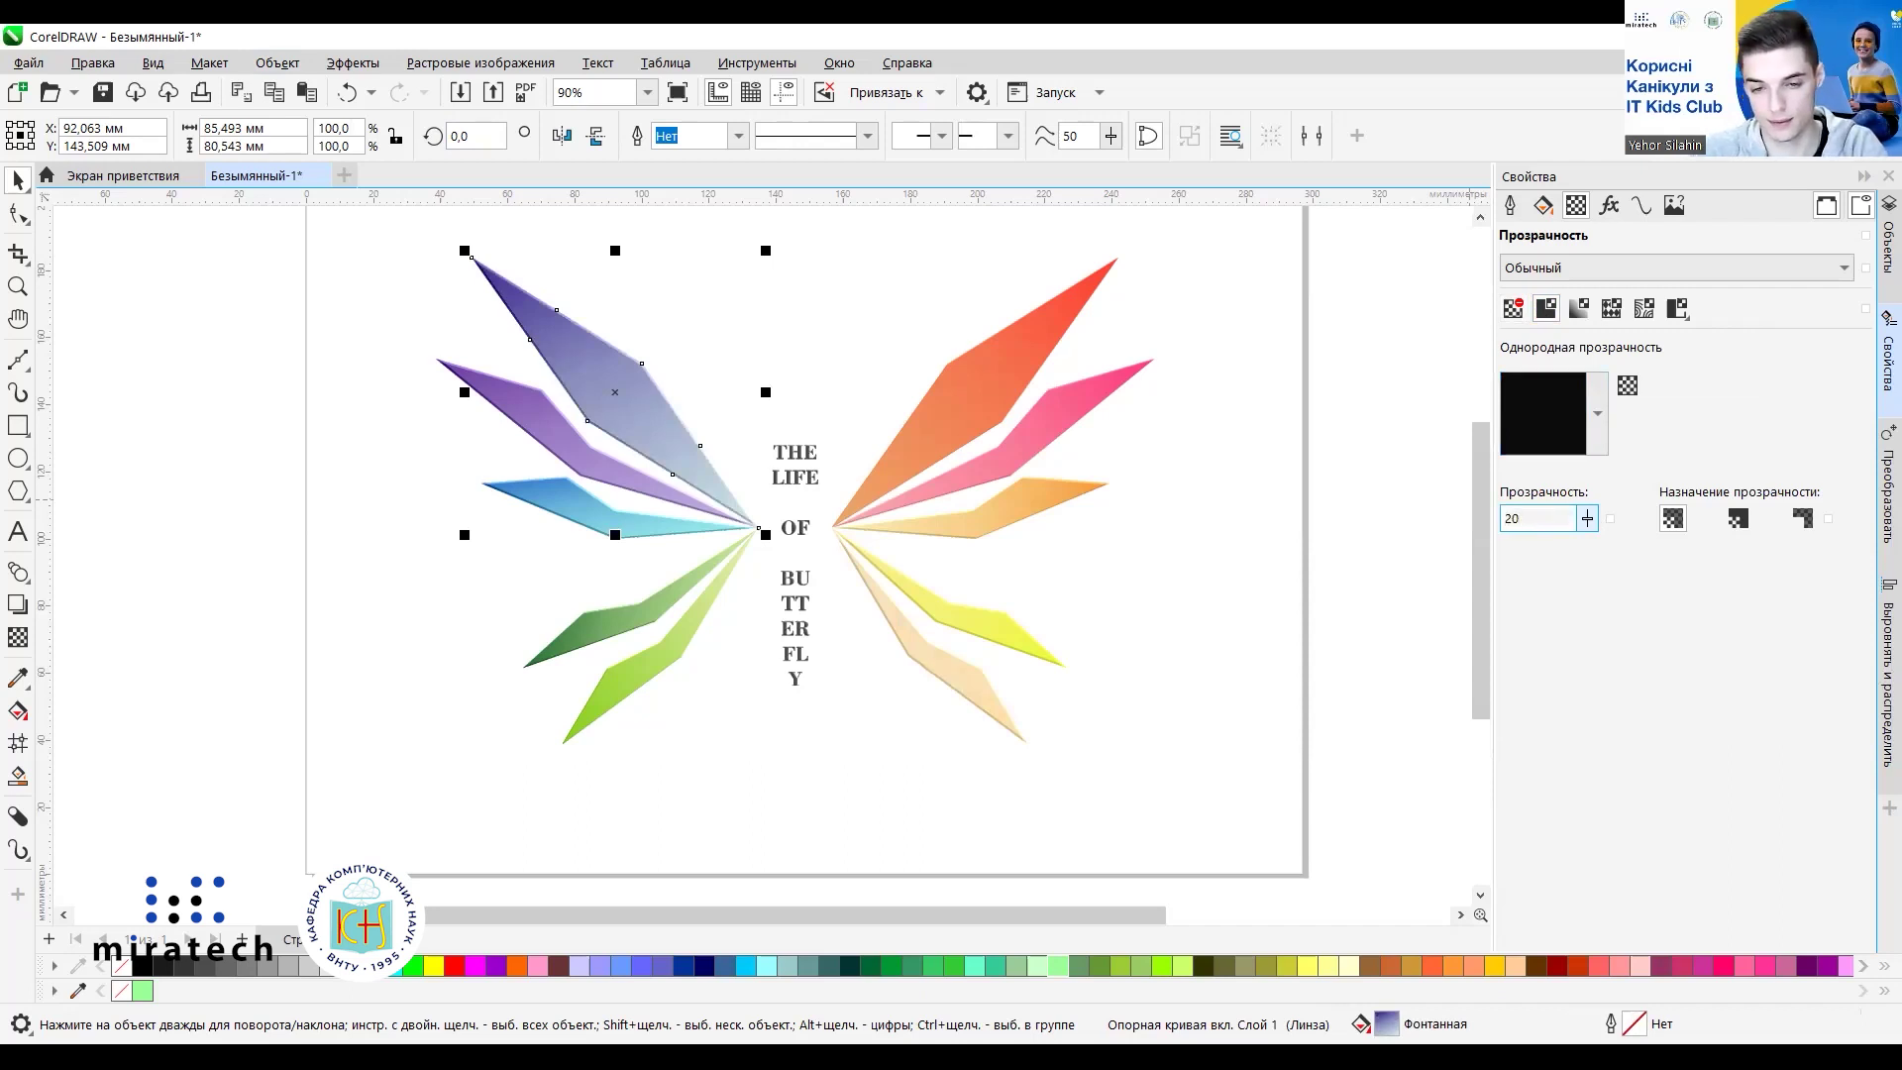
pyautogui.click(1149, 592)
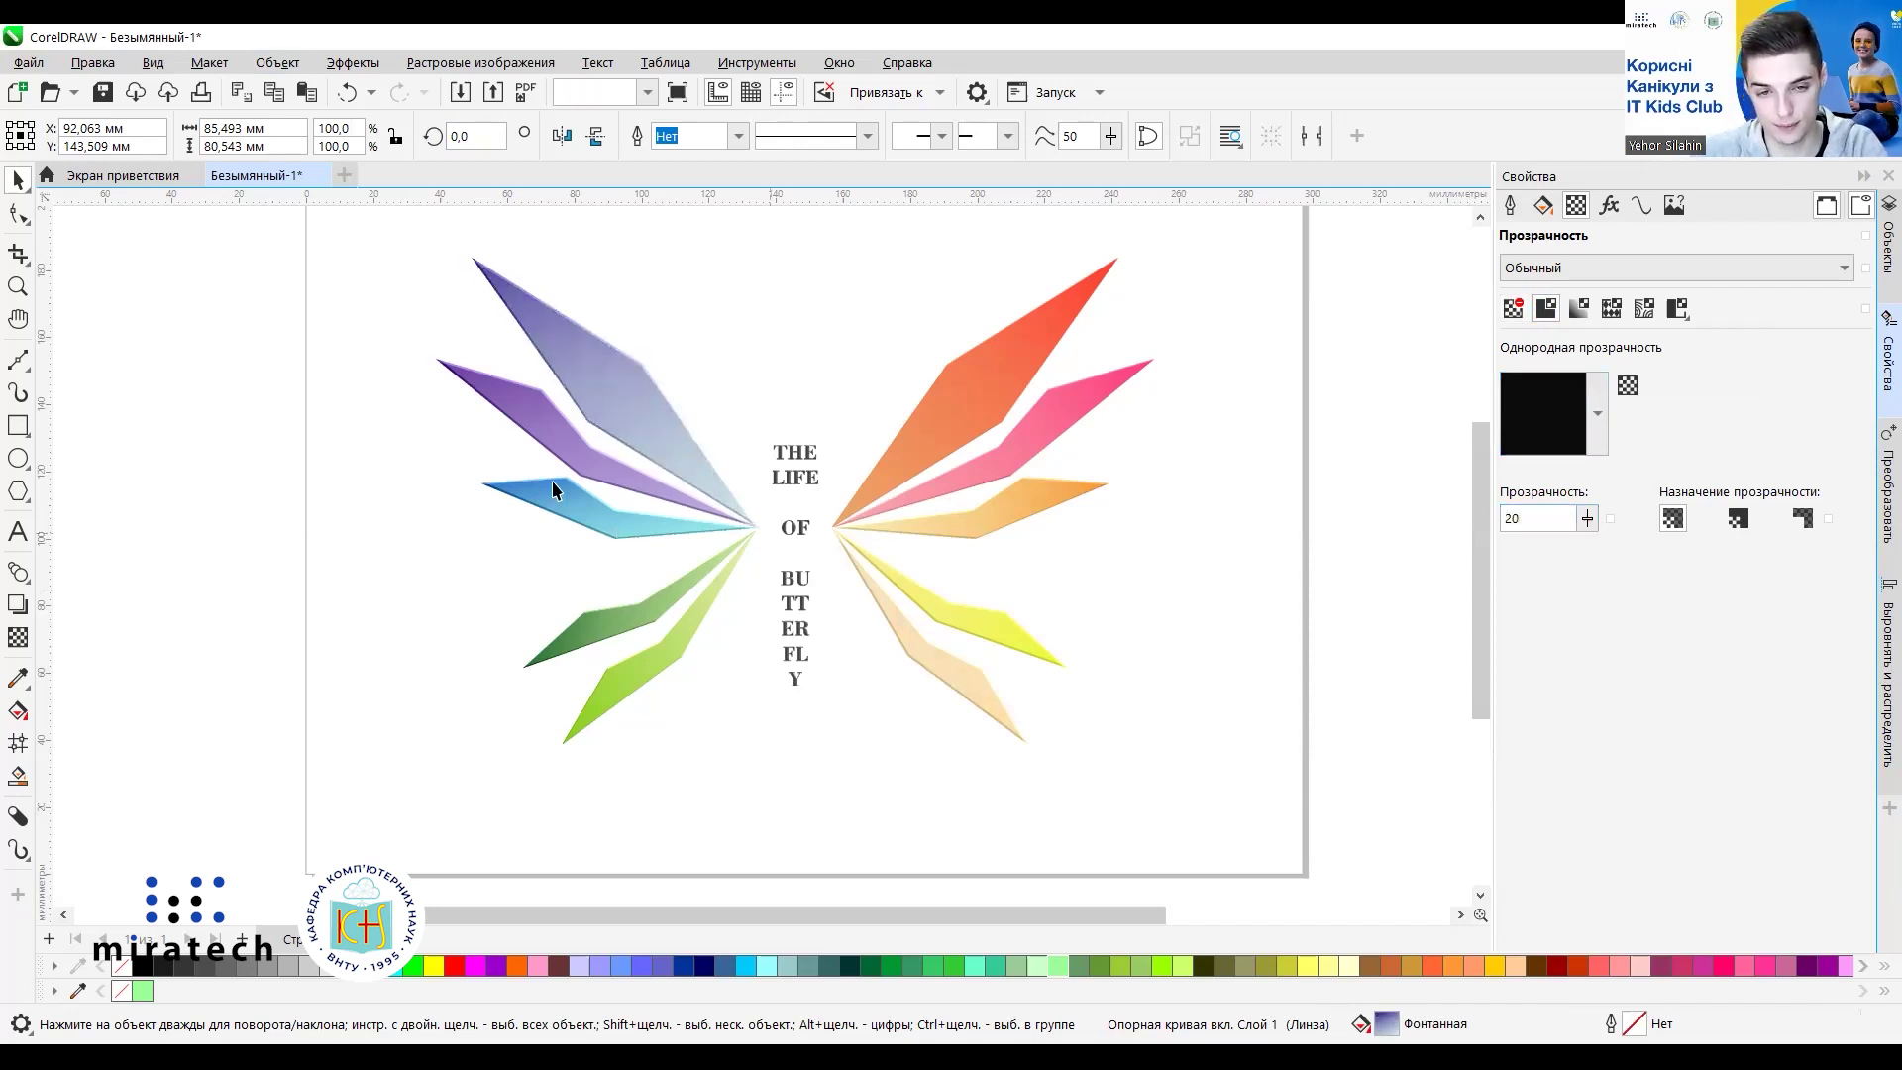
# Apply uniform transparency of 20 to the left wing's purple second feather.
pyautogui.click(527, 417)
pyautogui.click(1545, 308)
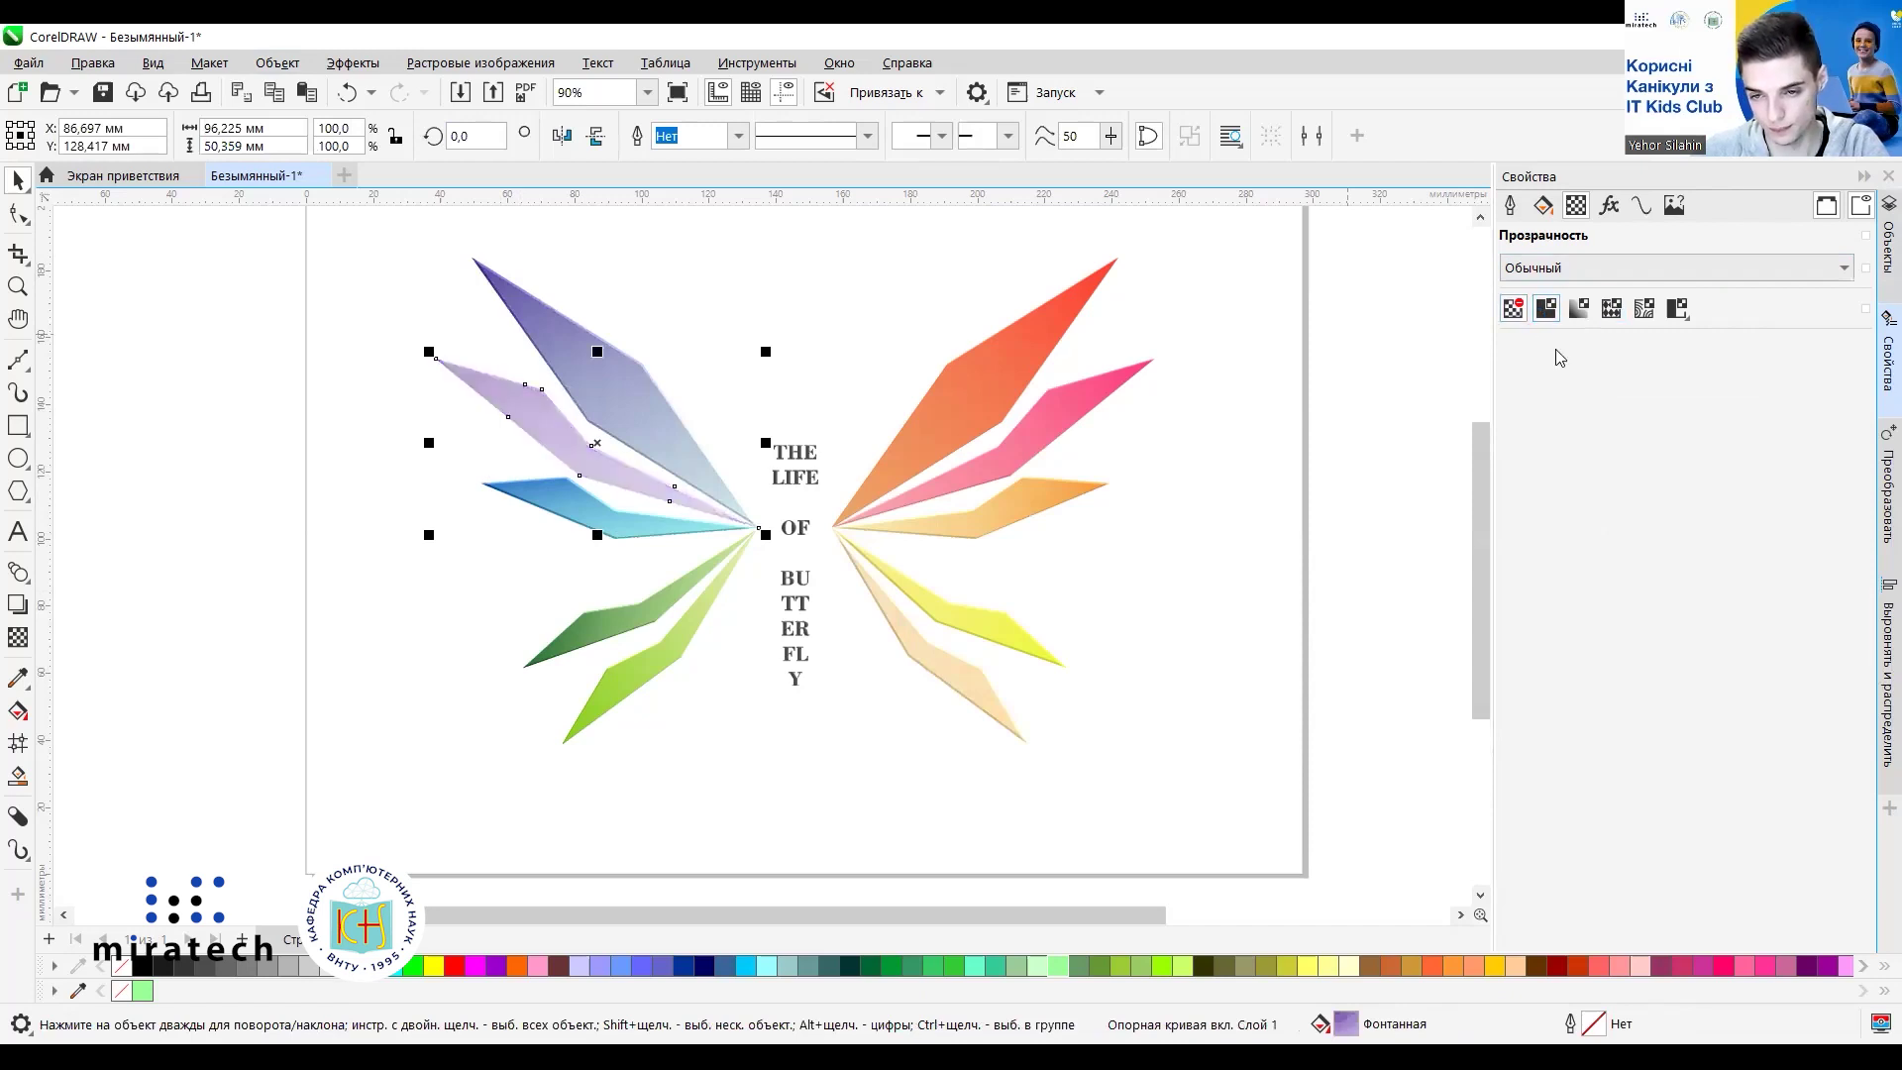
pyautogui.click(1598, 413)
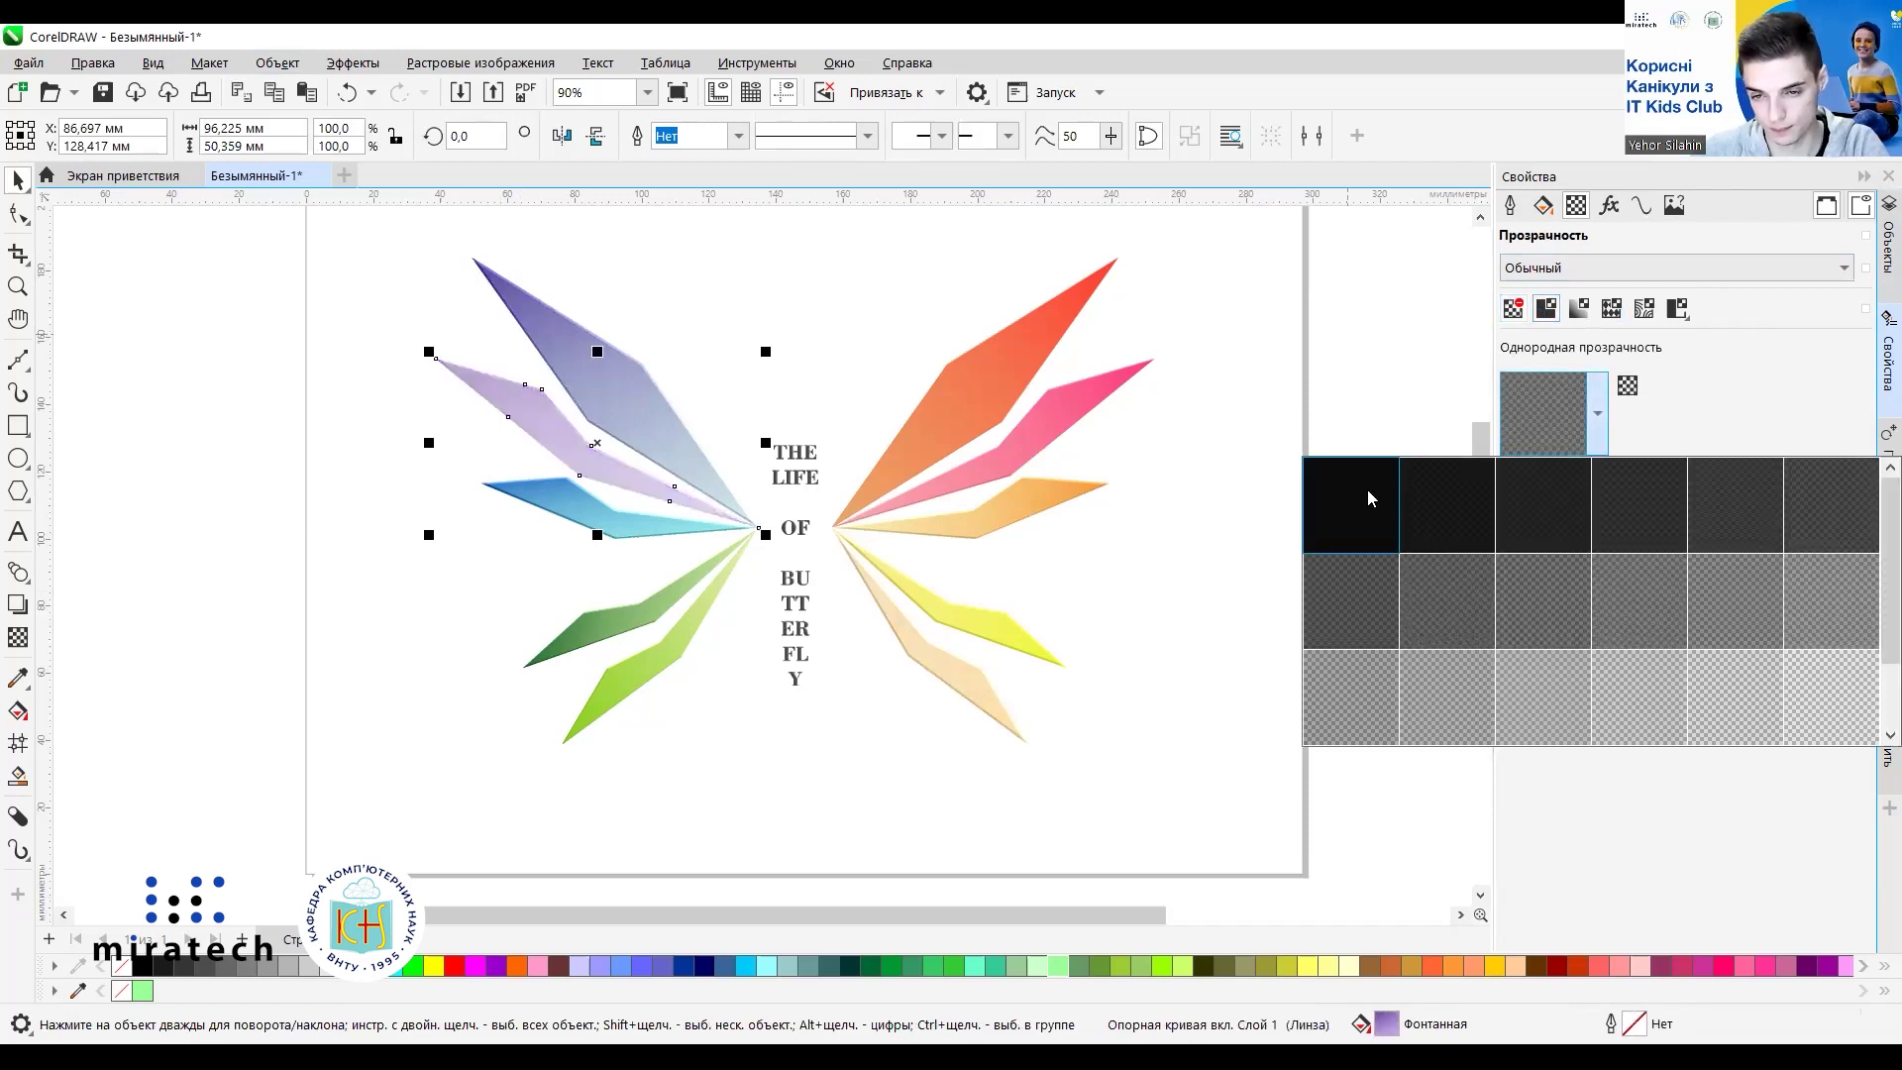
pyautogui.click(1379, 497)
pyautogui.click(1588, 530)
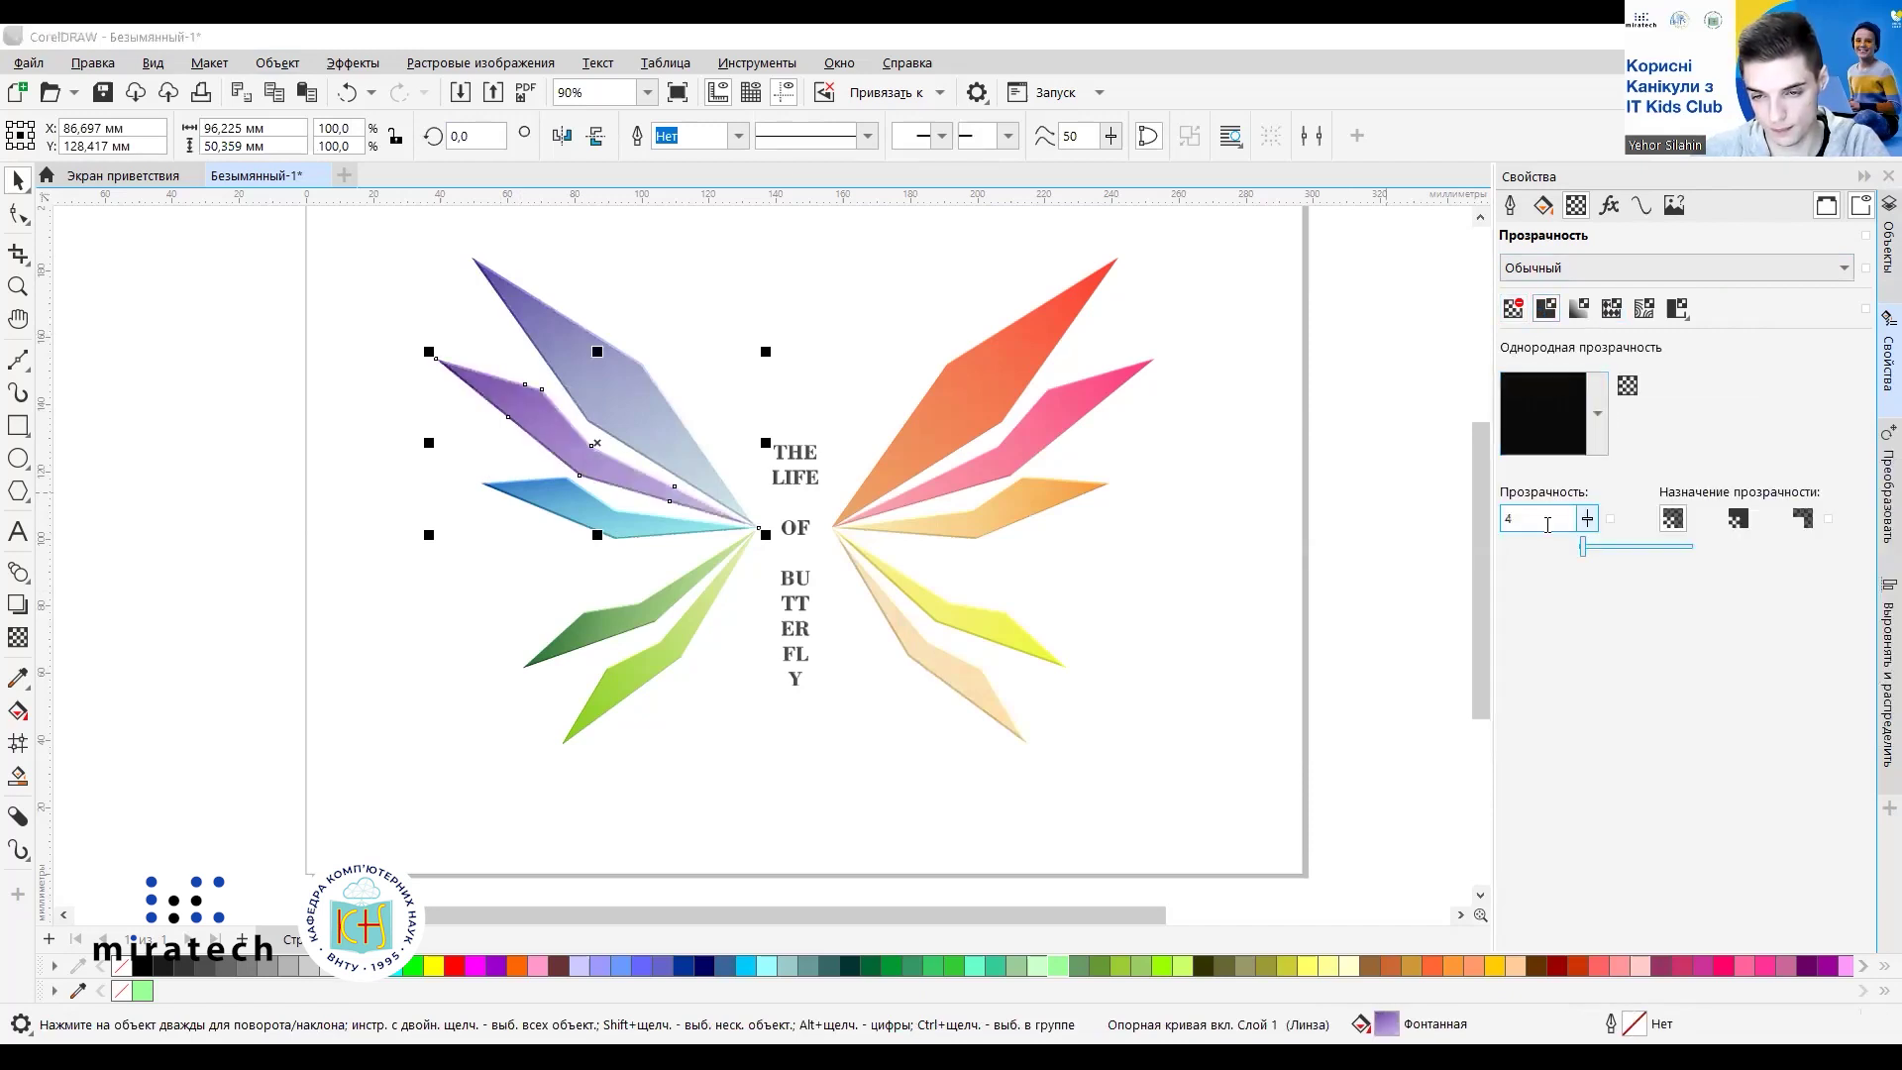
pyautogui.doubleClick(1547, 525)
pyautogui.write('20')
pyautogui.press('Return')
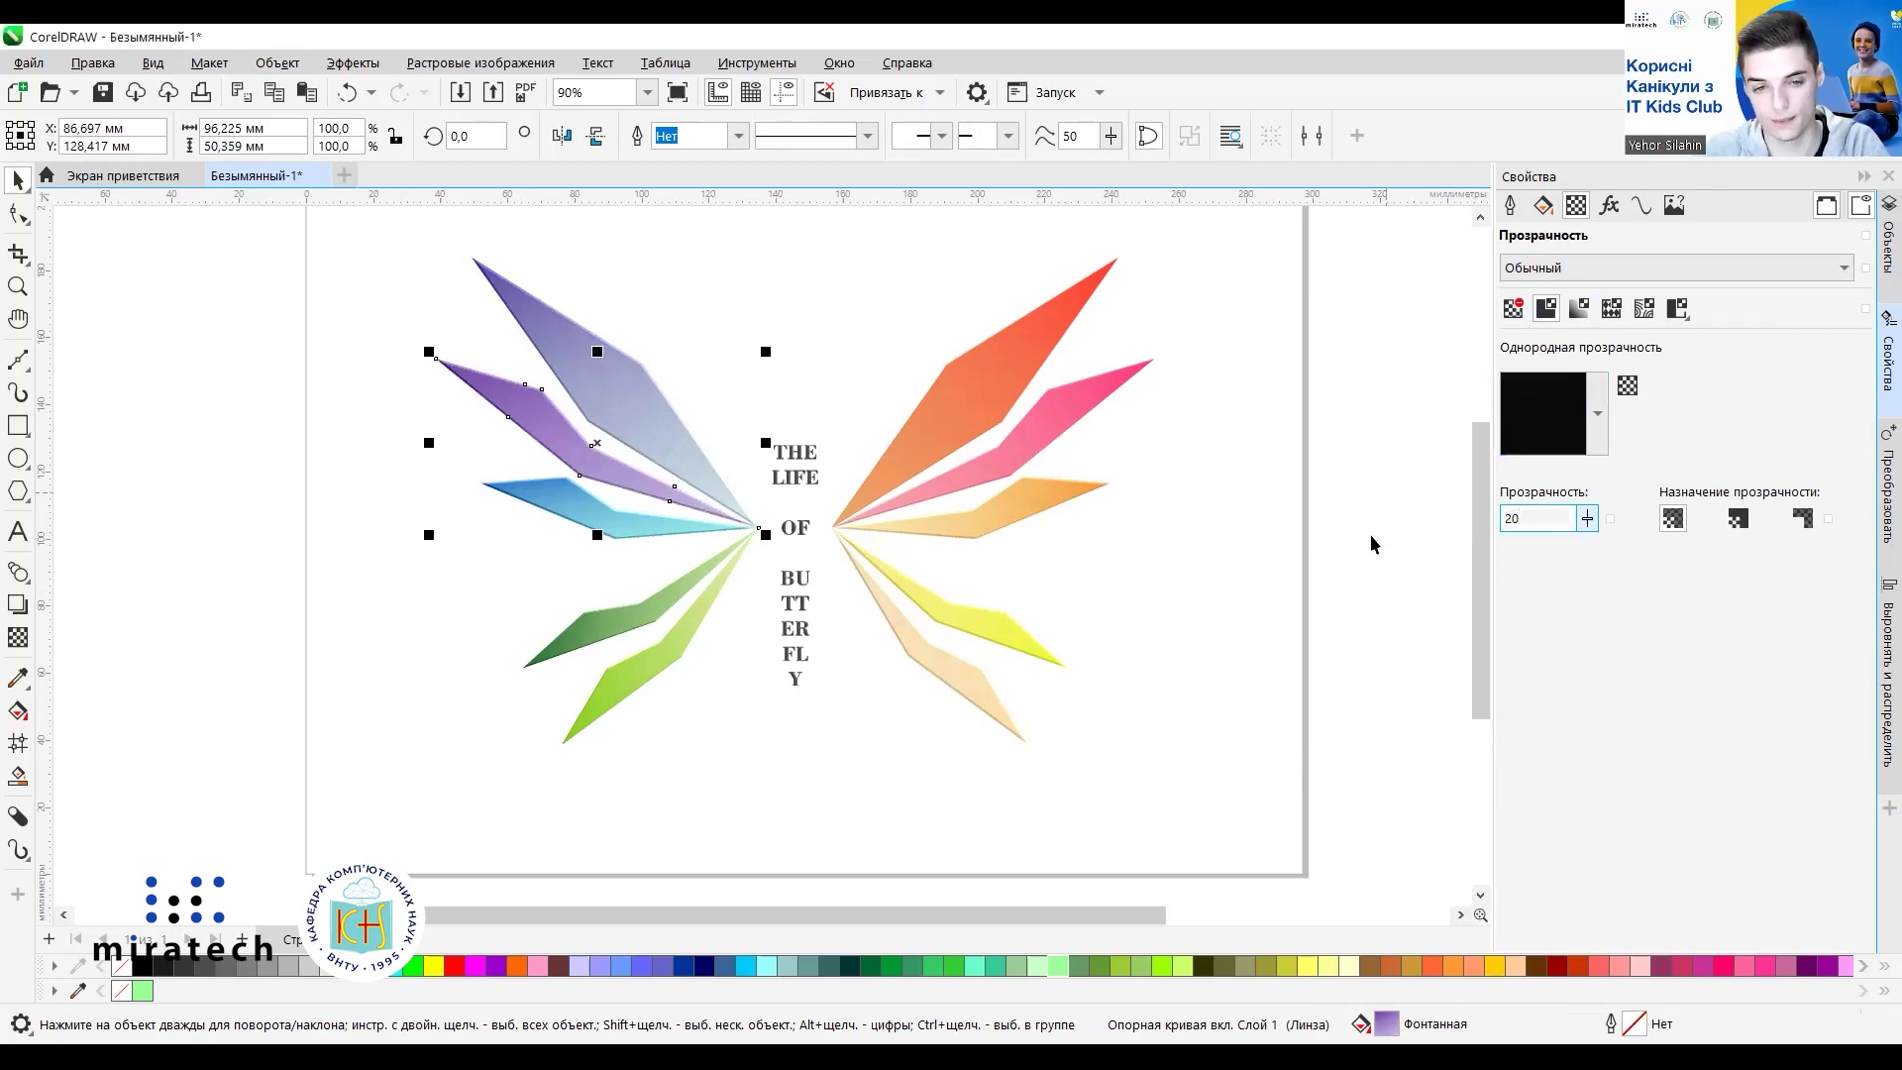
pyautogui.click(1174, 601)
# Apply uniform transparency of 20 to the left wing's blue third feather.
pyautogui.click(581, 507)
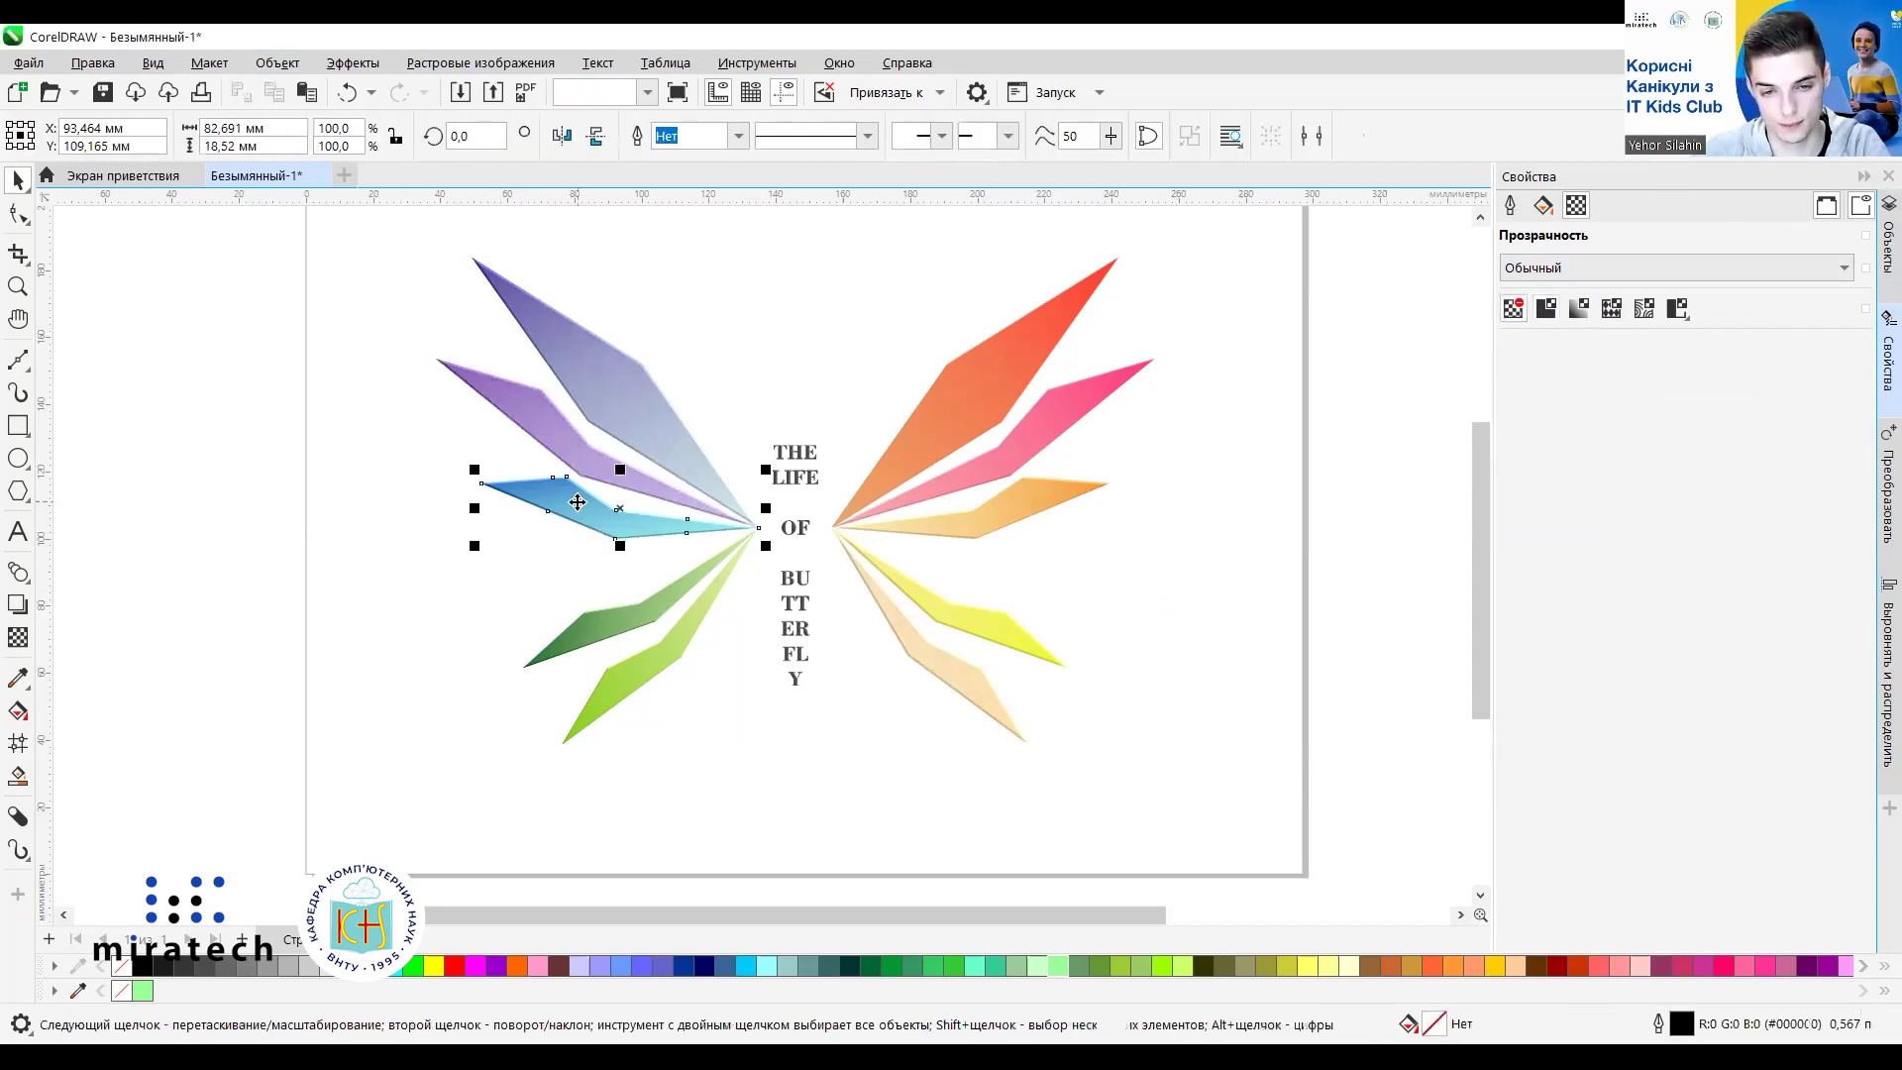
pyautogui.click(1548, 309)
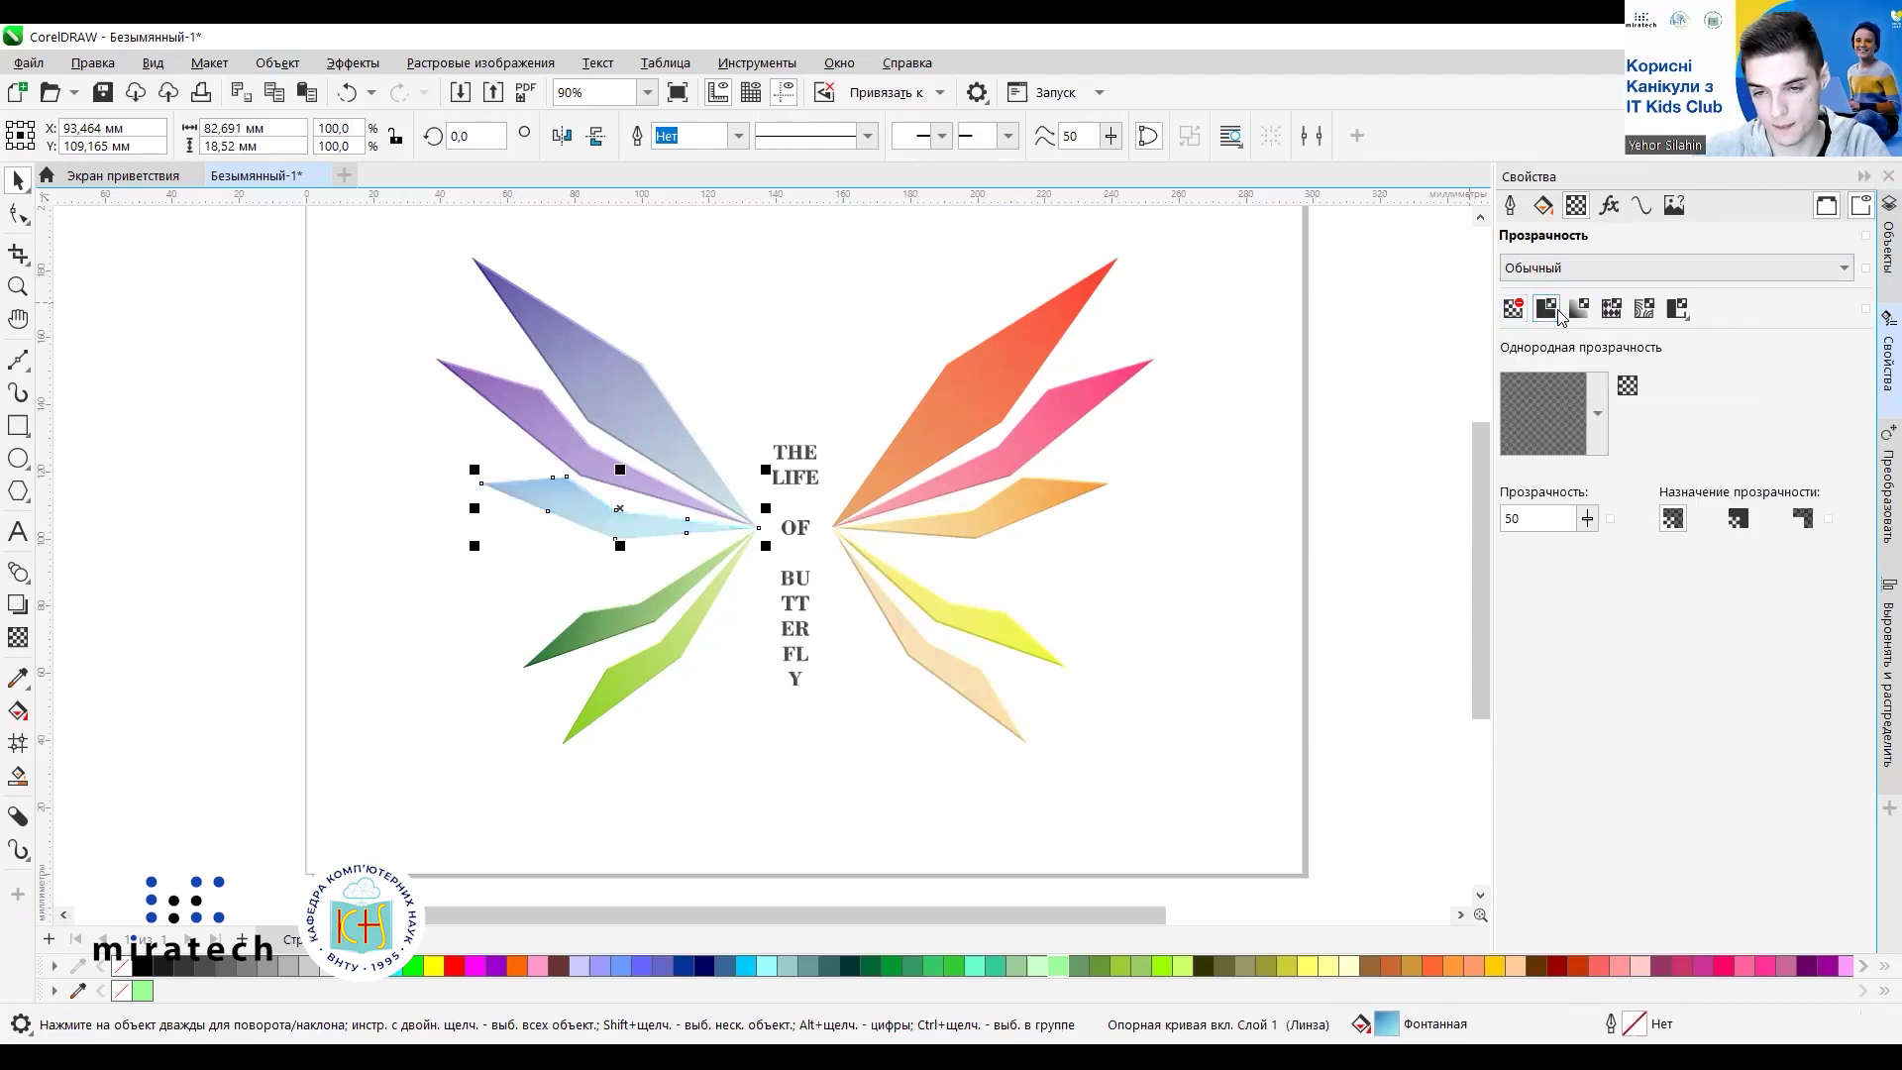
pyautogui.click(1591, 434)
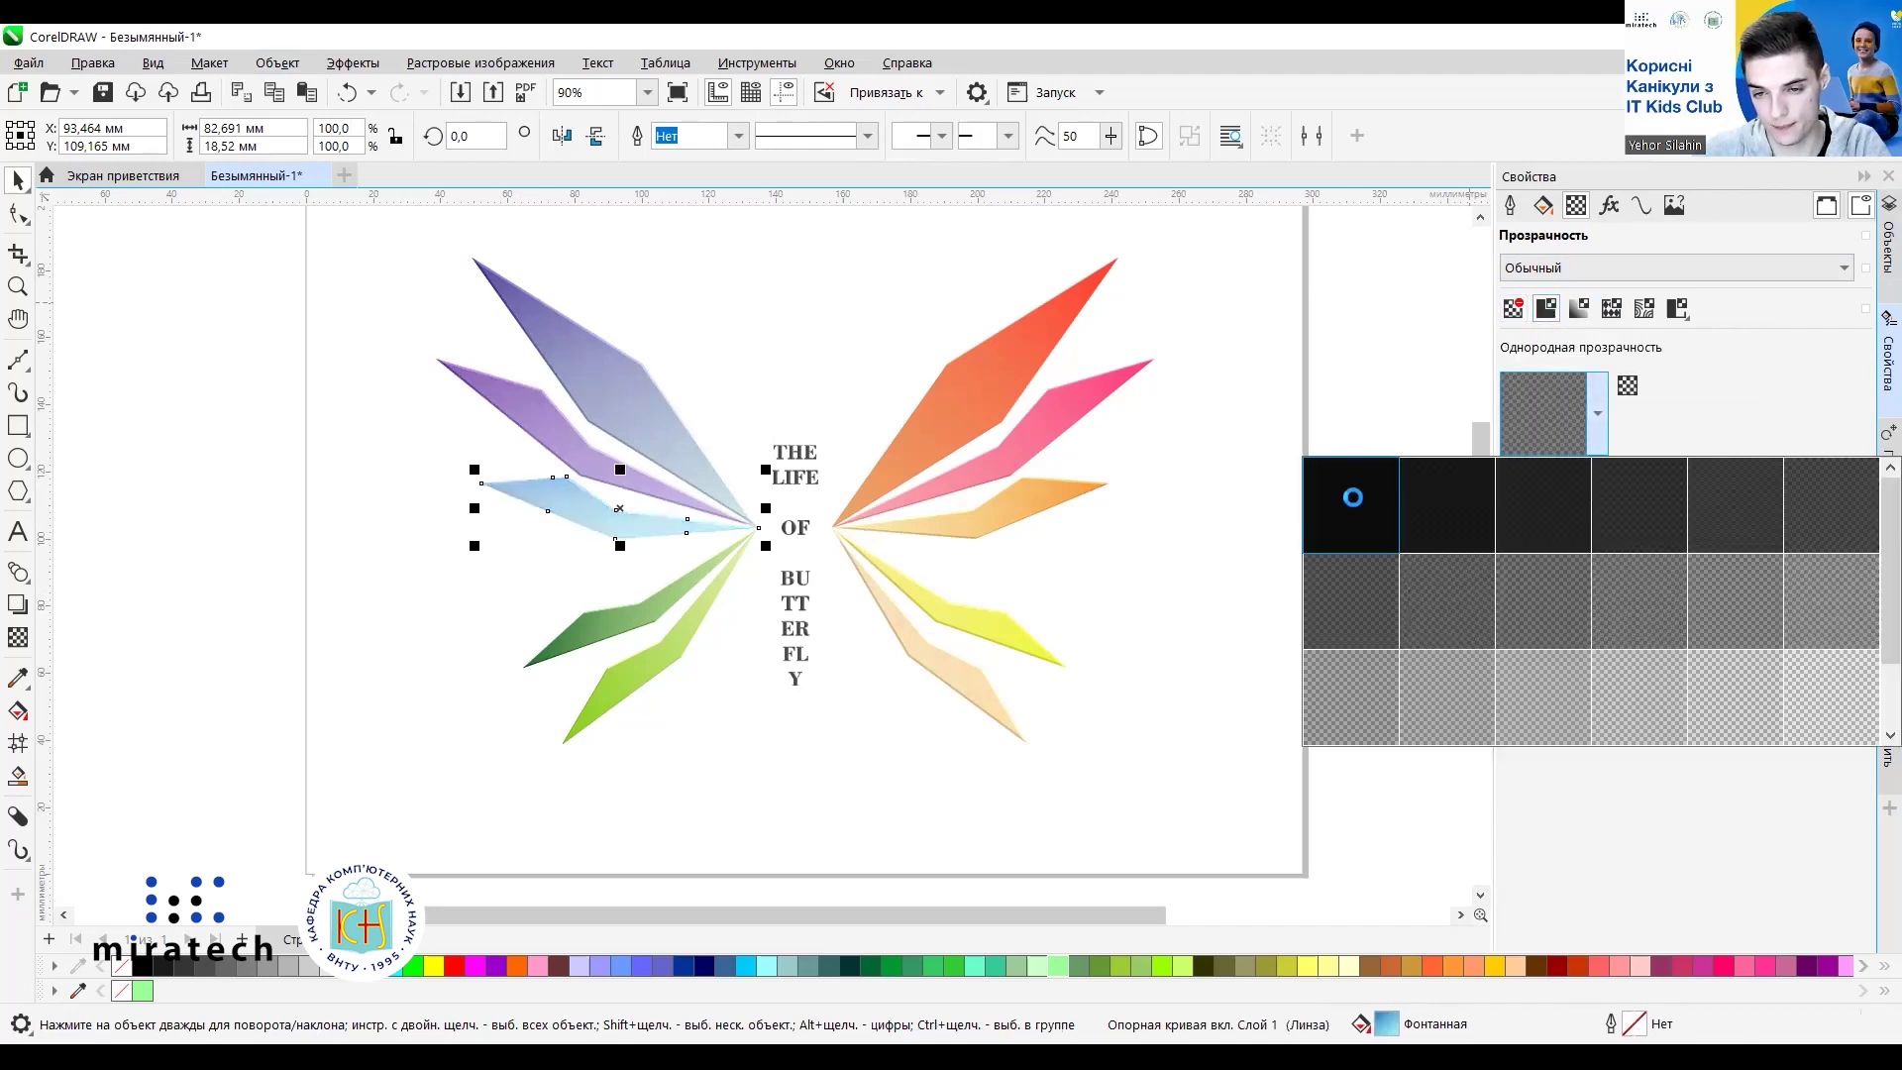
pyautogui.click(1550, 518)
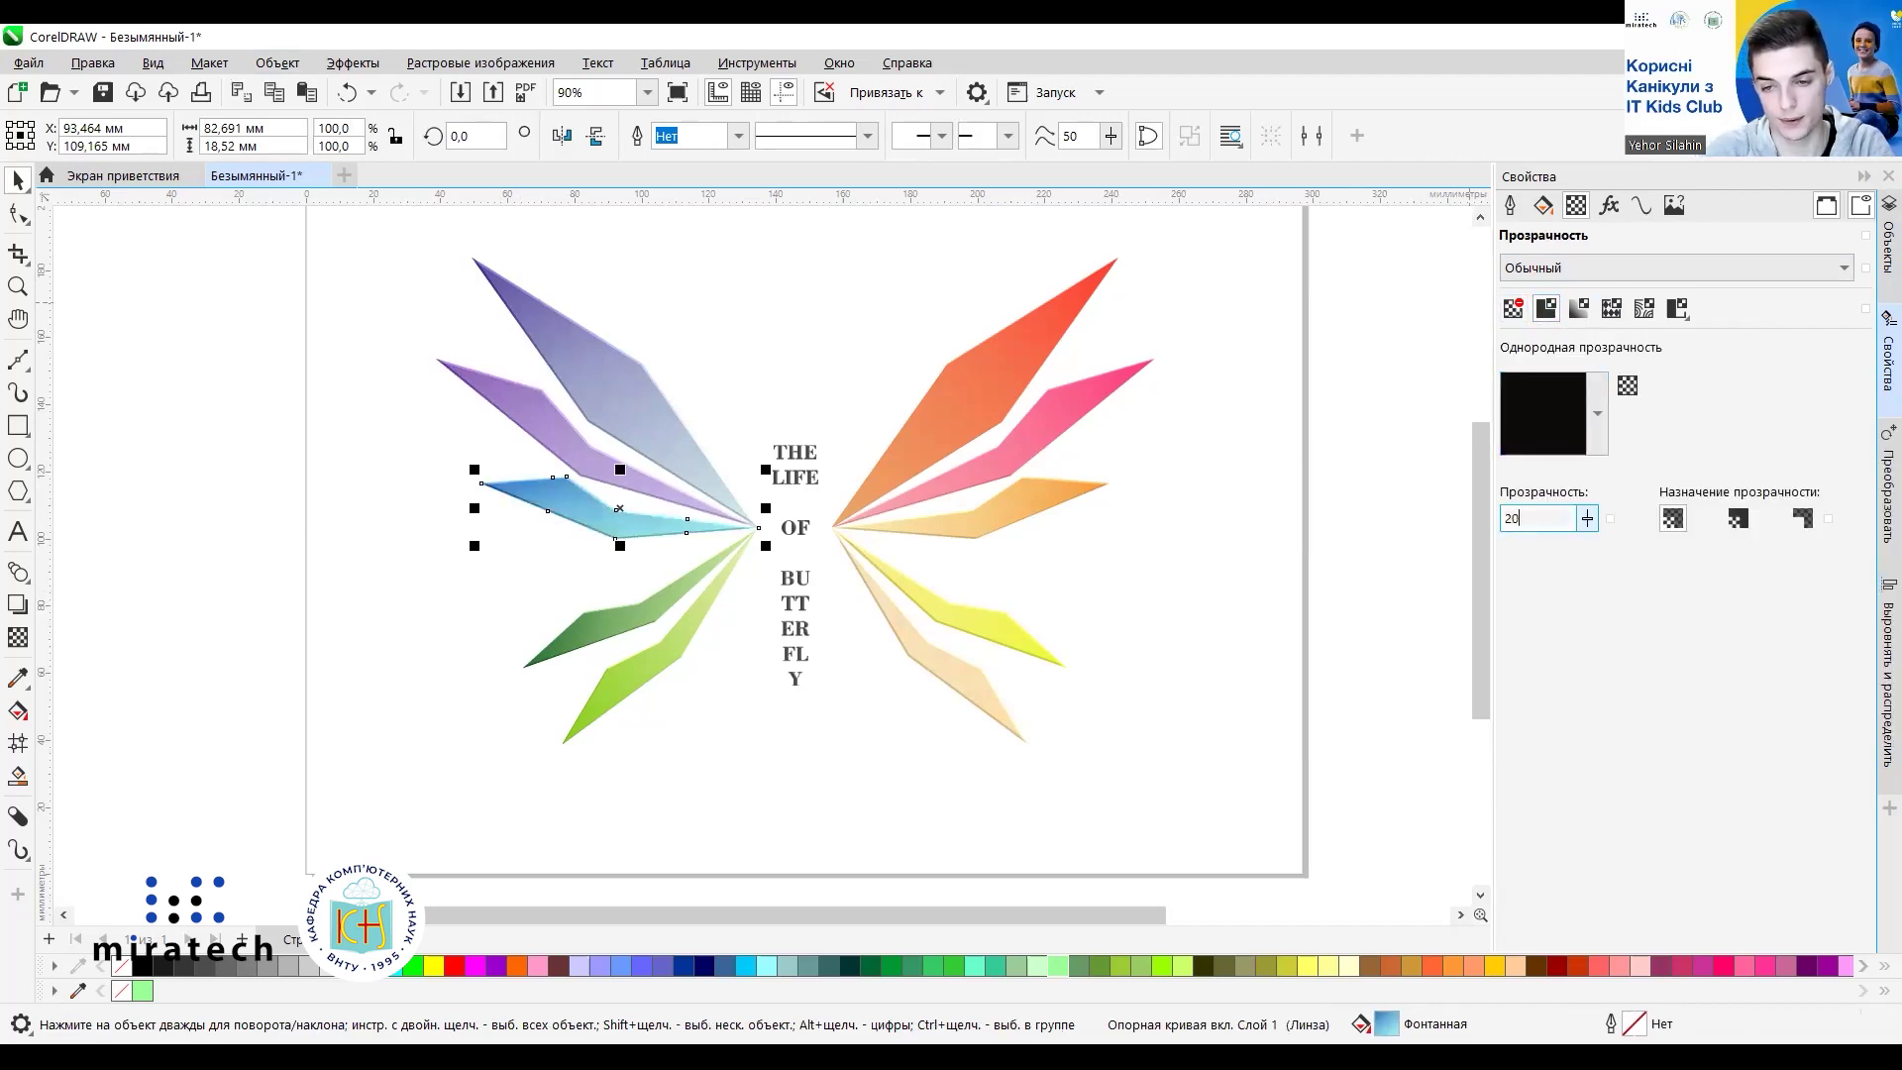
pyautogui.click(1189, 568)
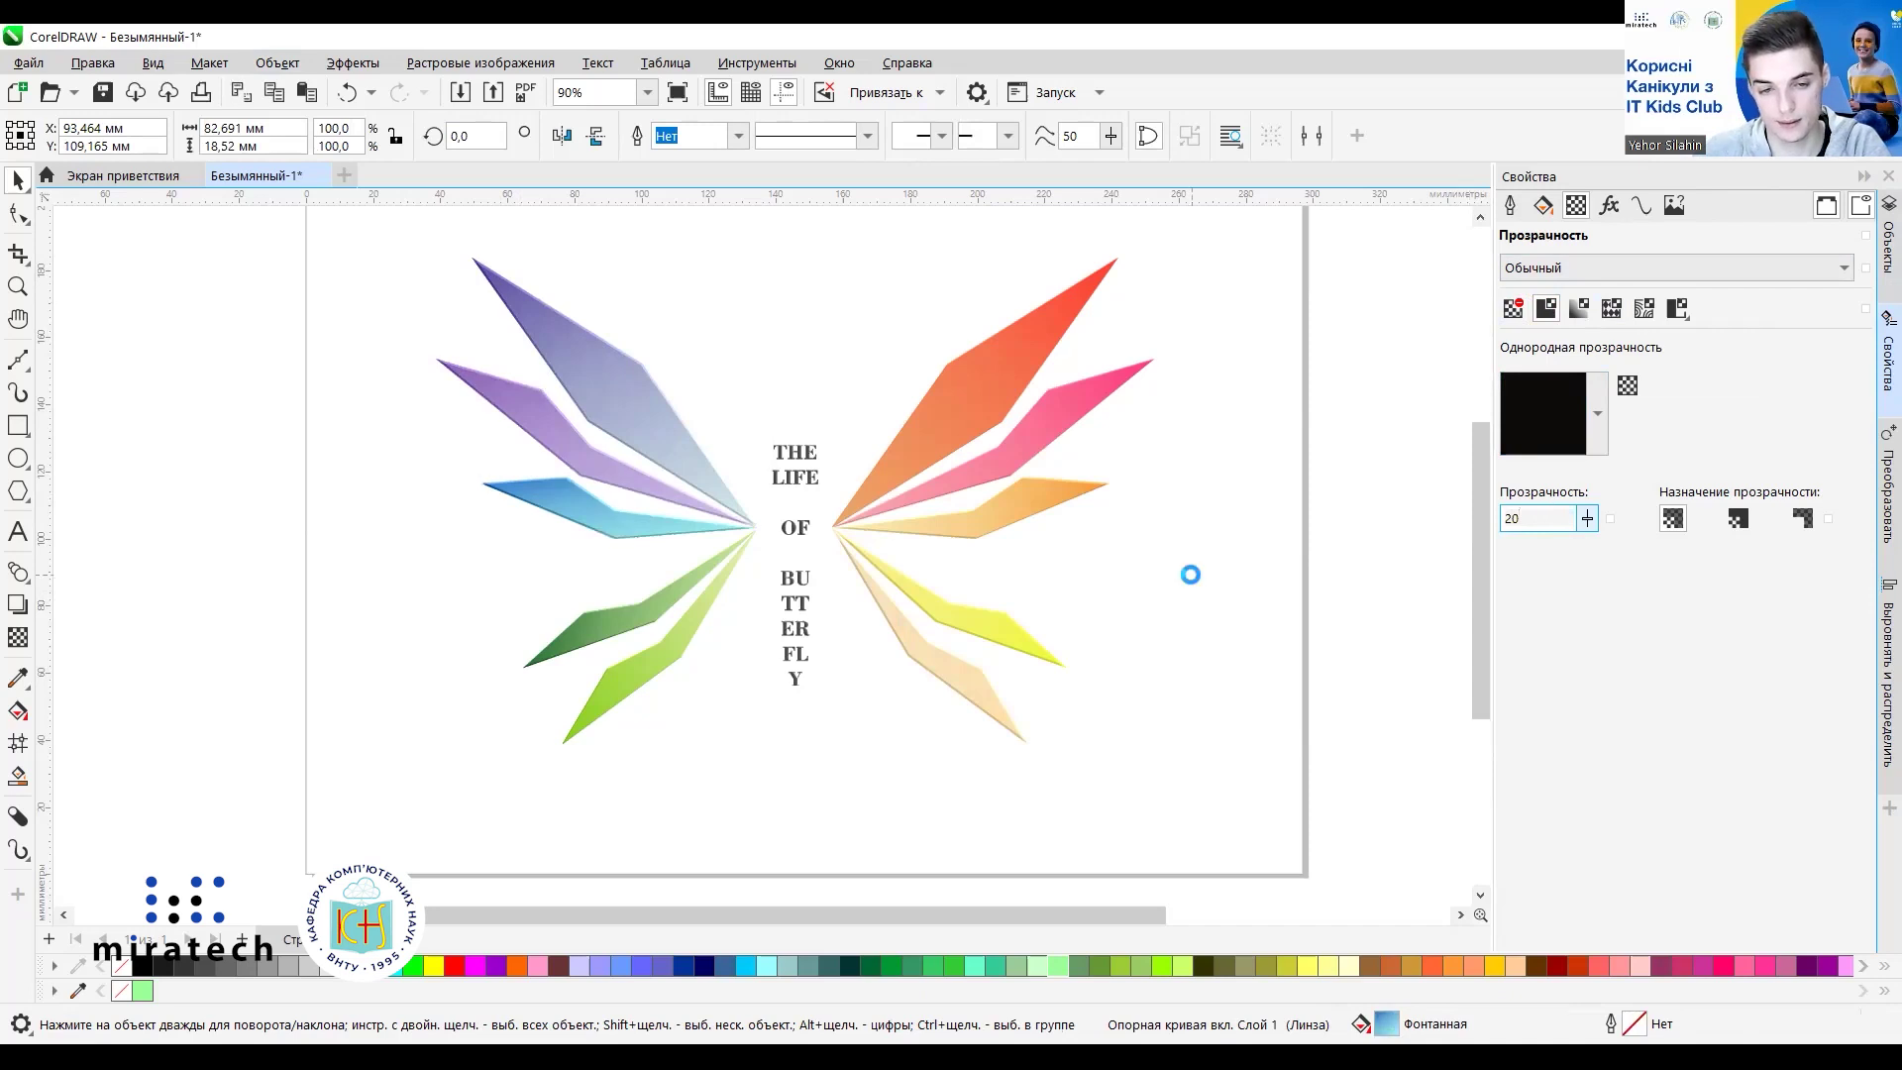
# Apply uniform transparency of 20 to the left wing's dark green fourth feather.
pyautogui.click(610, 620)
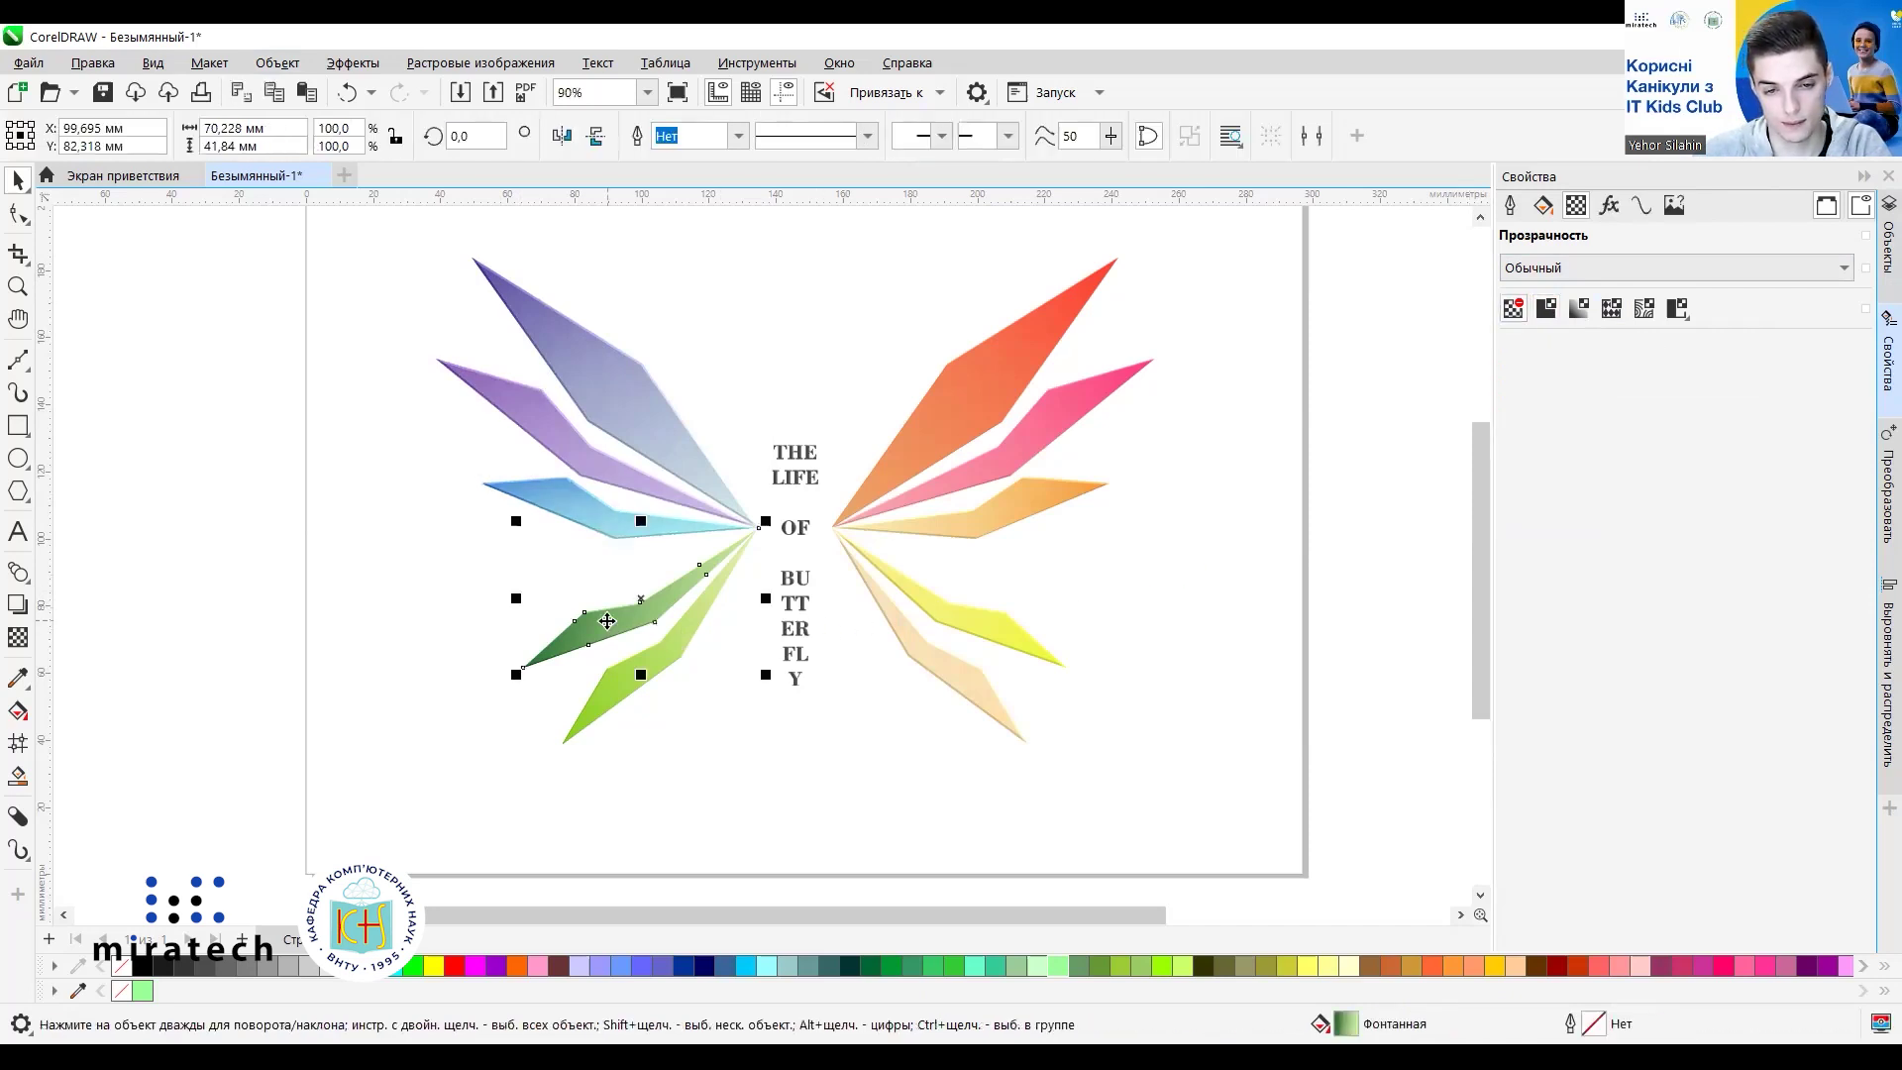
pyautogui.click(1550, 311)
pyautogui.click(1598, 414)
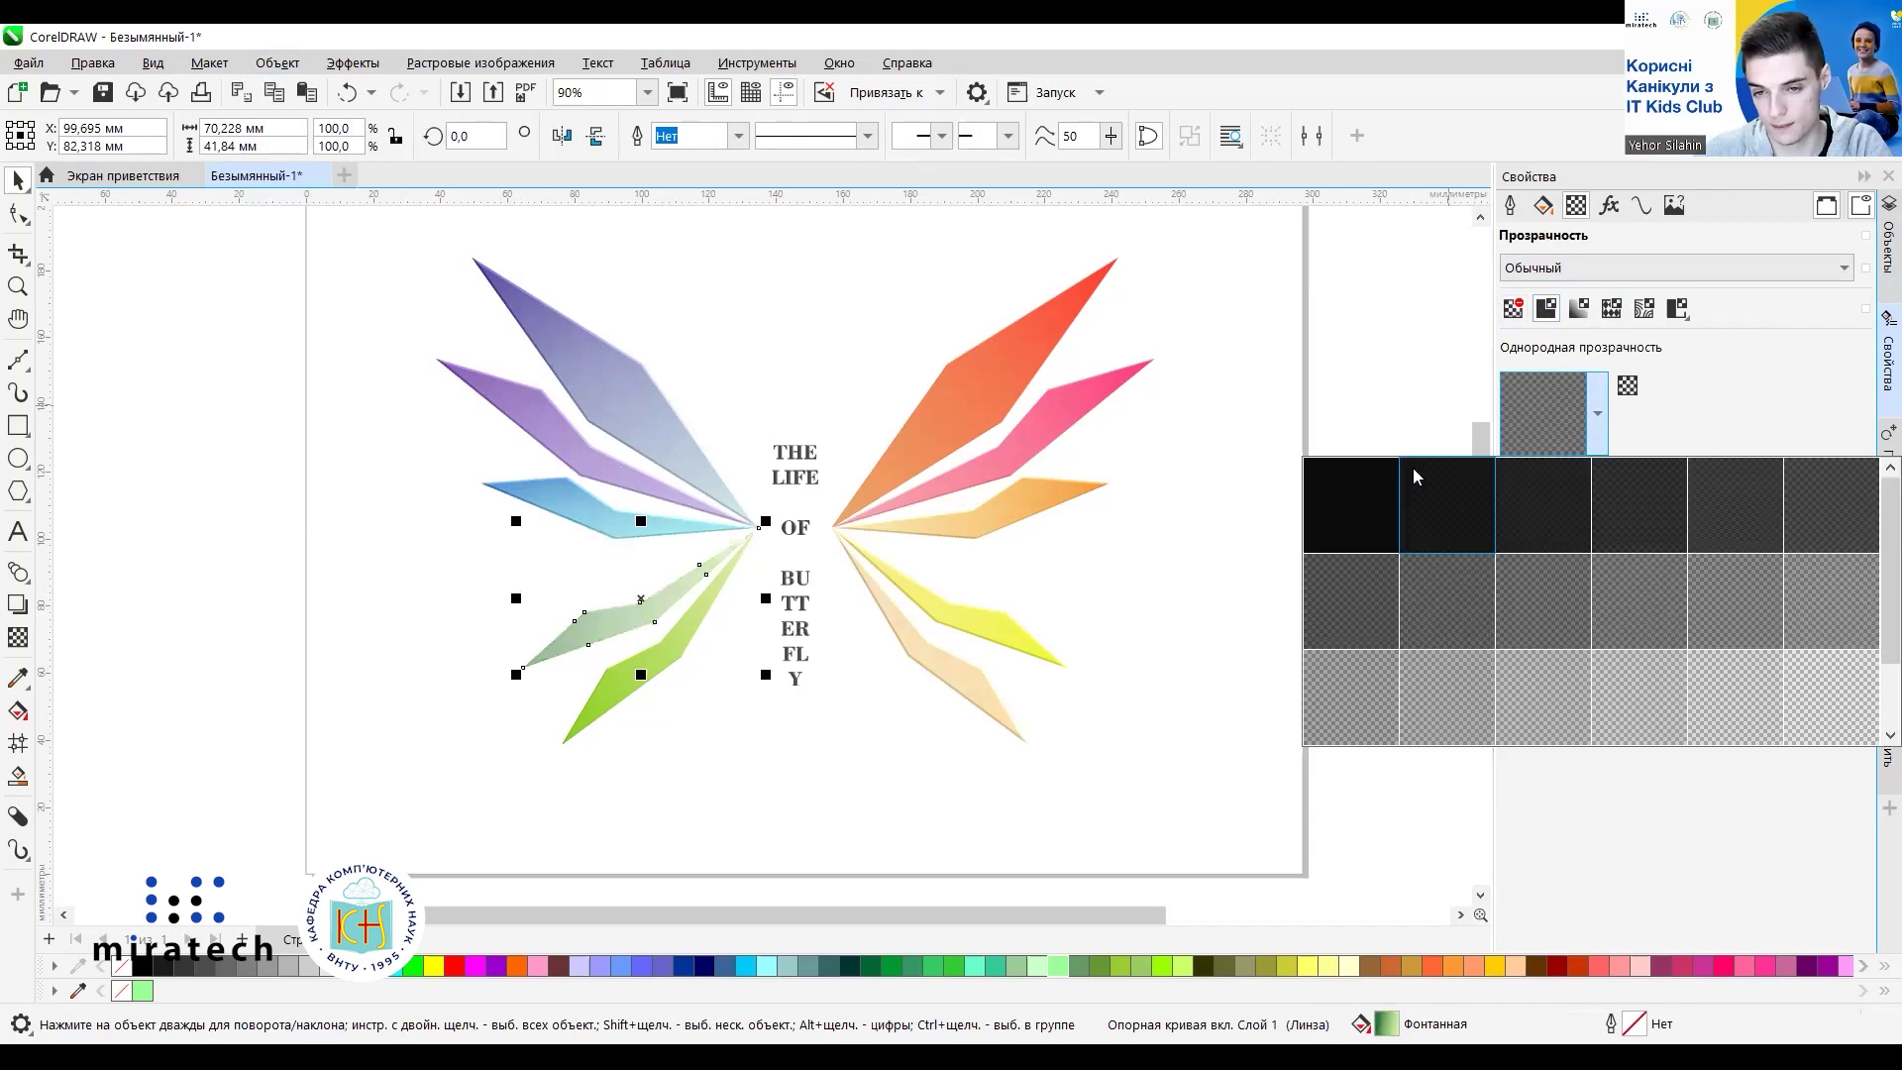
pyautogui.click(1361, 497)
pyautogui.doubleClick(1547, 519)
pyautogui.write('5')
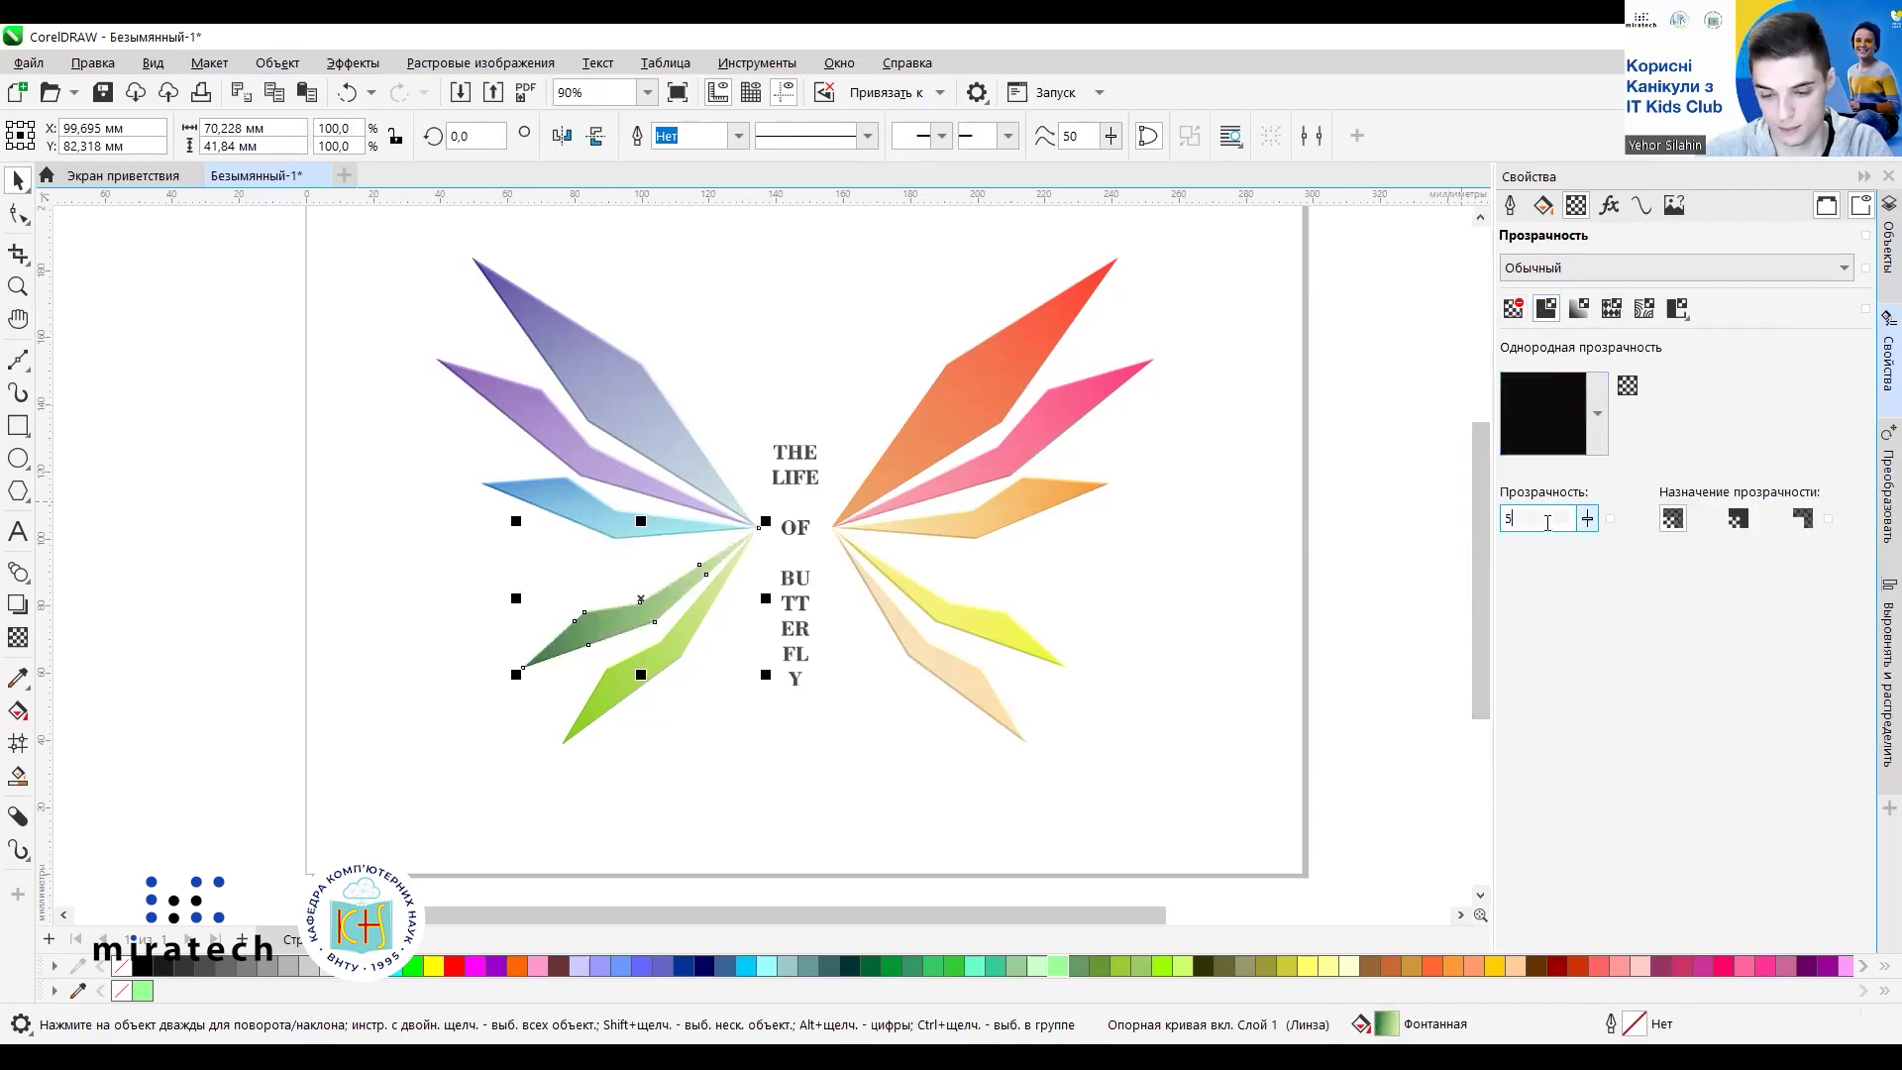
pyautogui.write('0')
pyautogui.click(817, 758)
# Apply uniform transparency of 20 to the left wing's light green bottom feather.
pyautogui.click(634, 681)
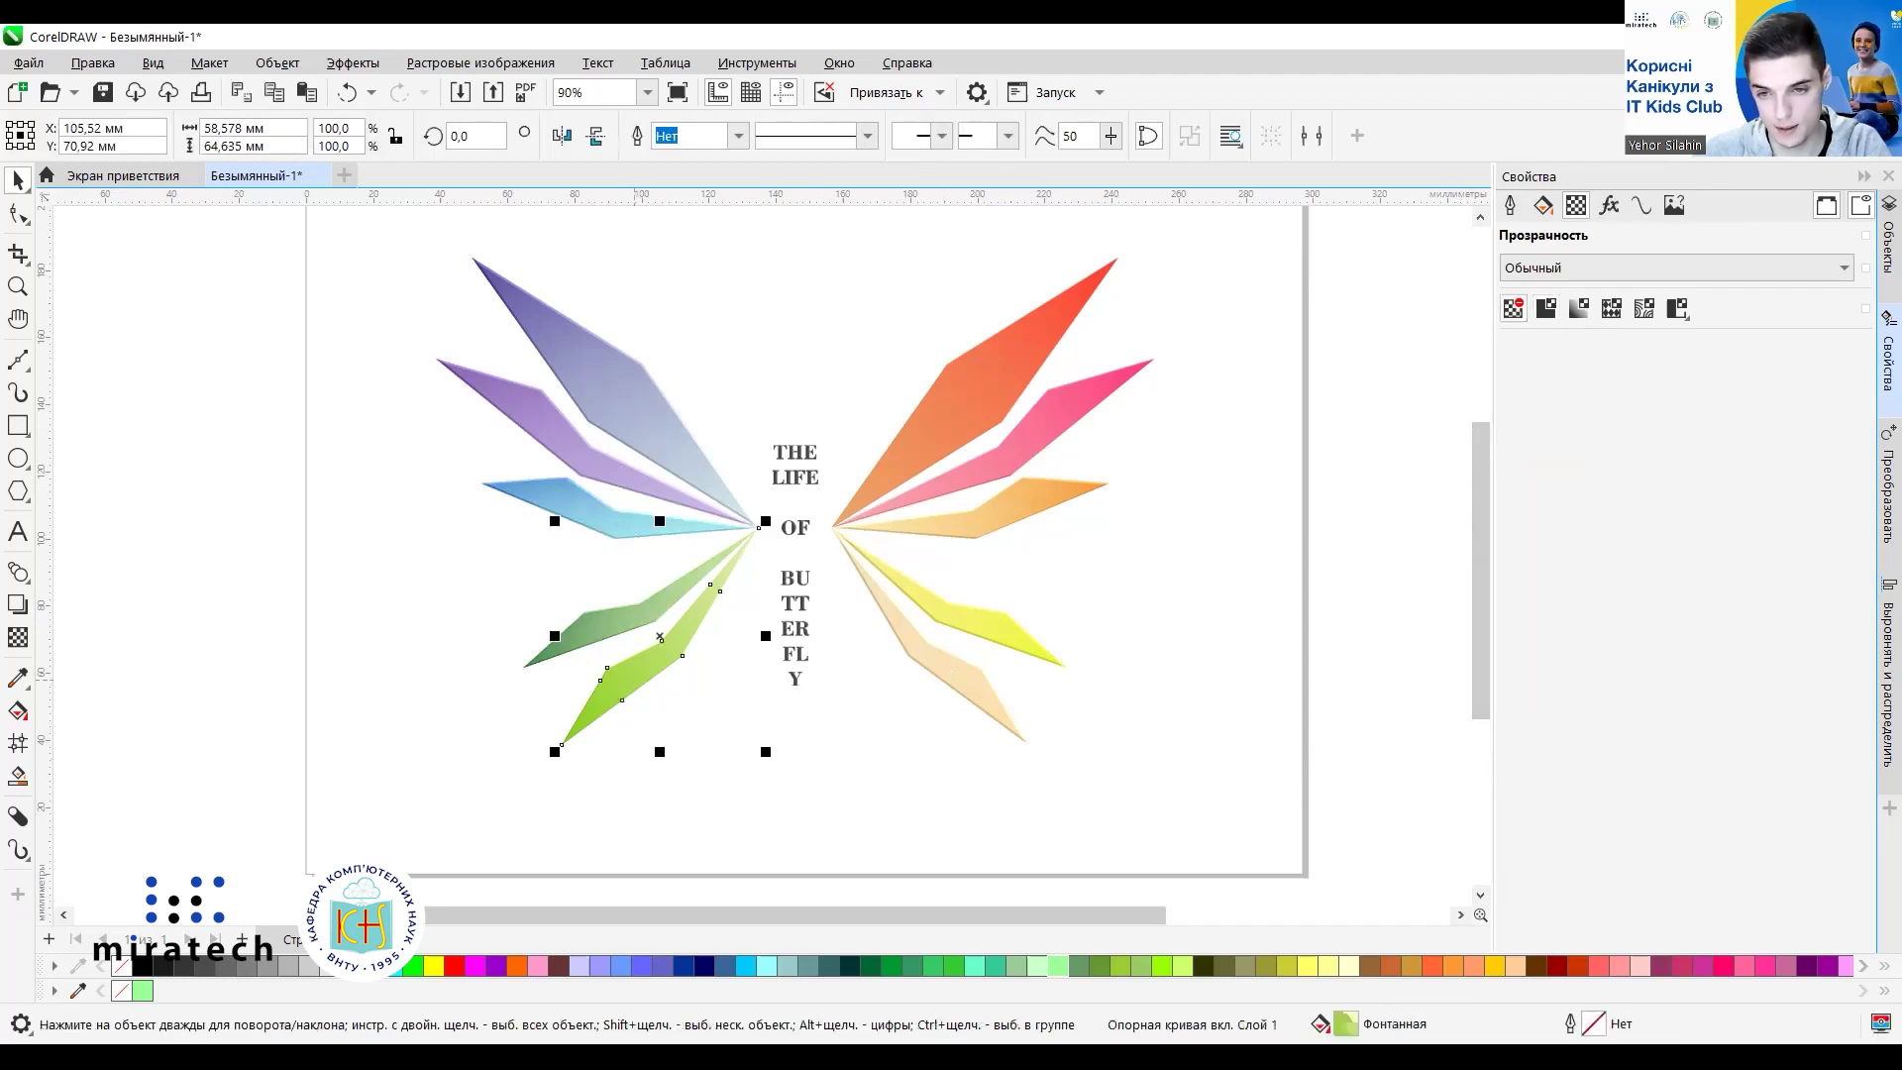
pyautogui.click(1545, 309)
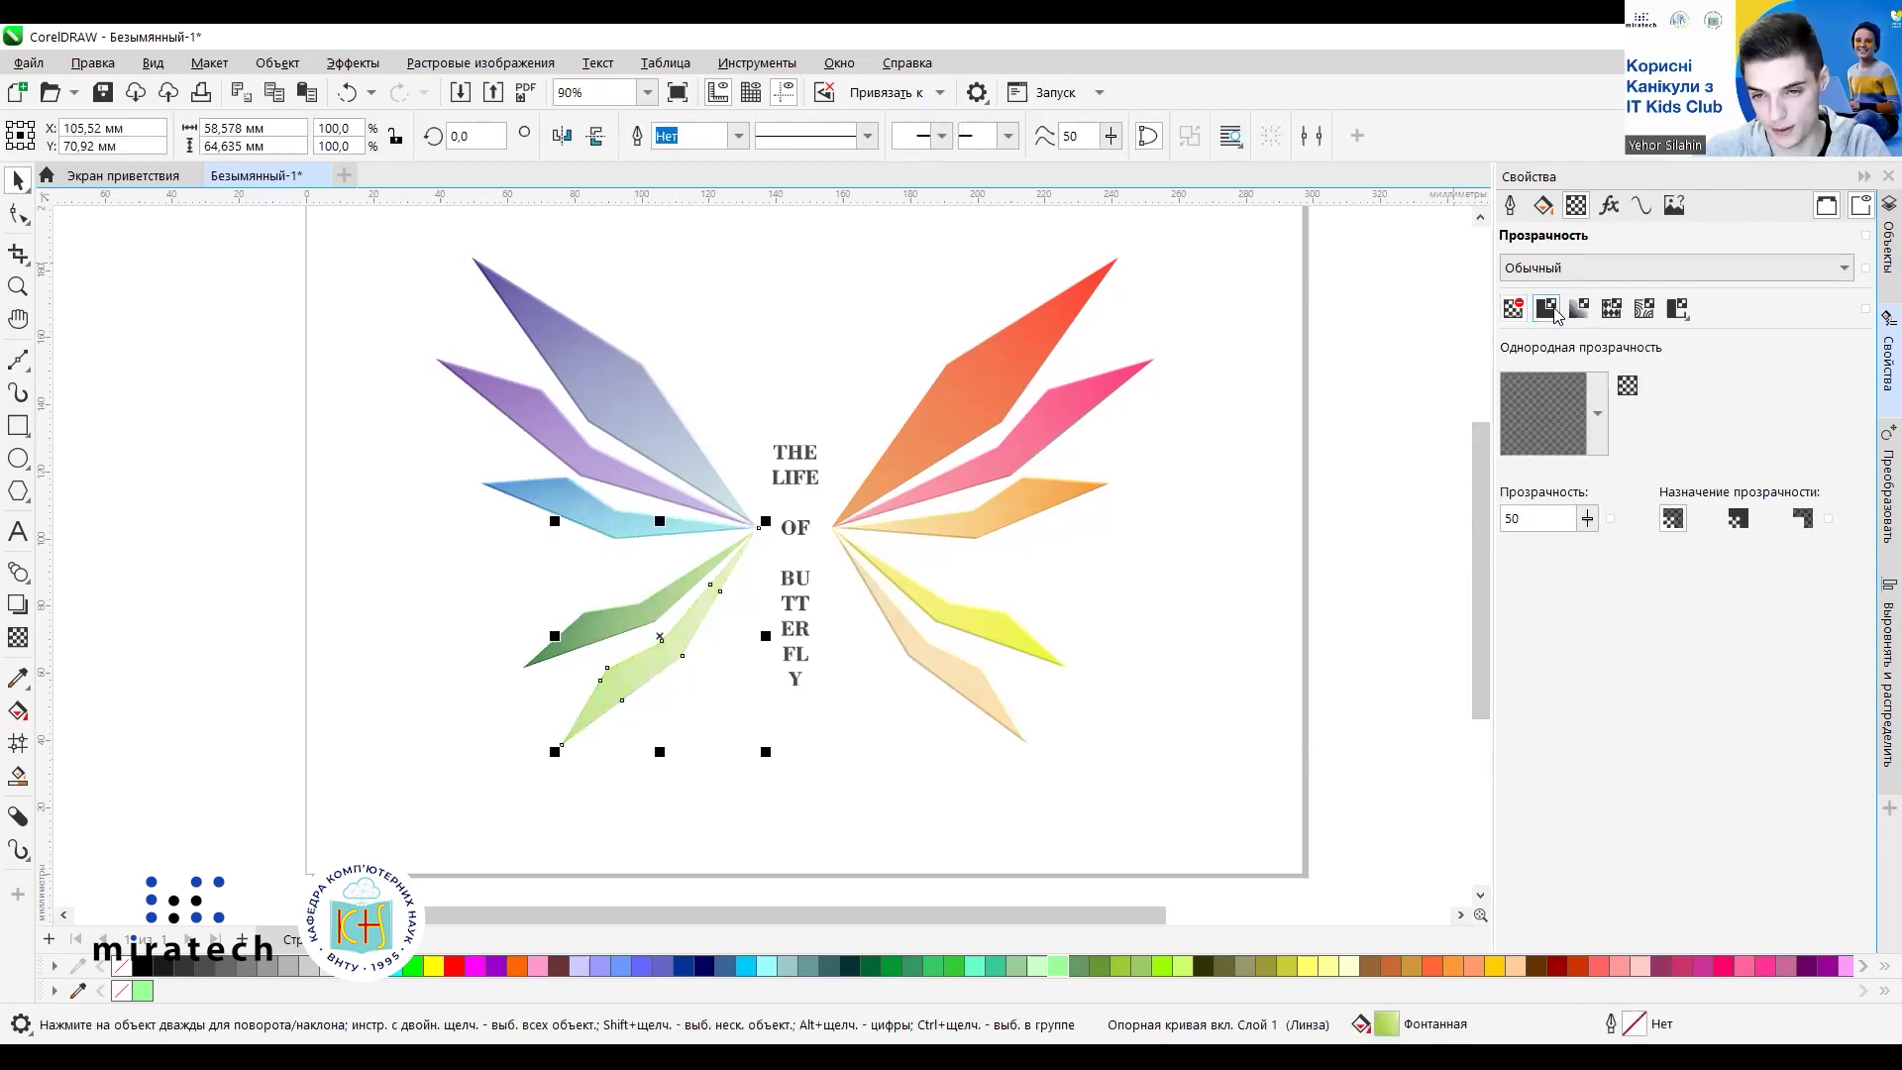
pyautogui.click(1598, 416)
pyautogui.click(1342, 501)
pyautogui.doubleClick(1536, 519)
pyautogui.write('5')
pyautogui.write('0')
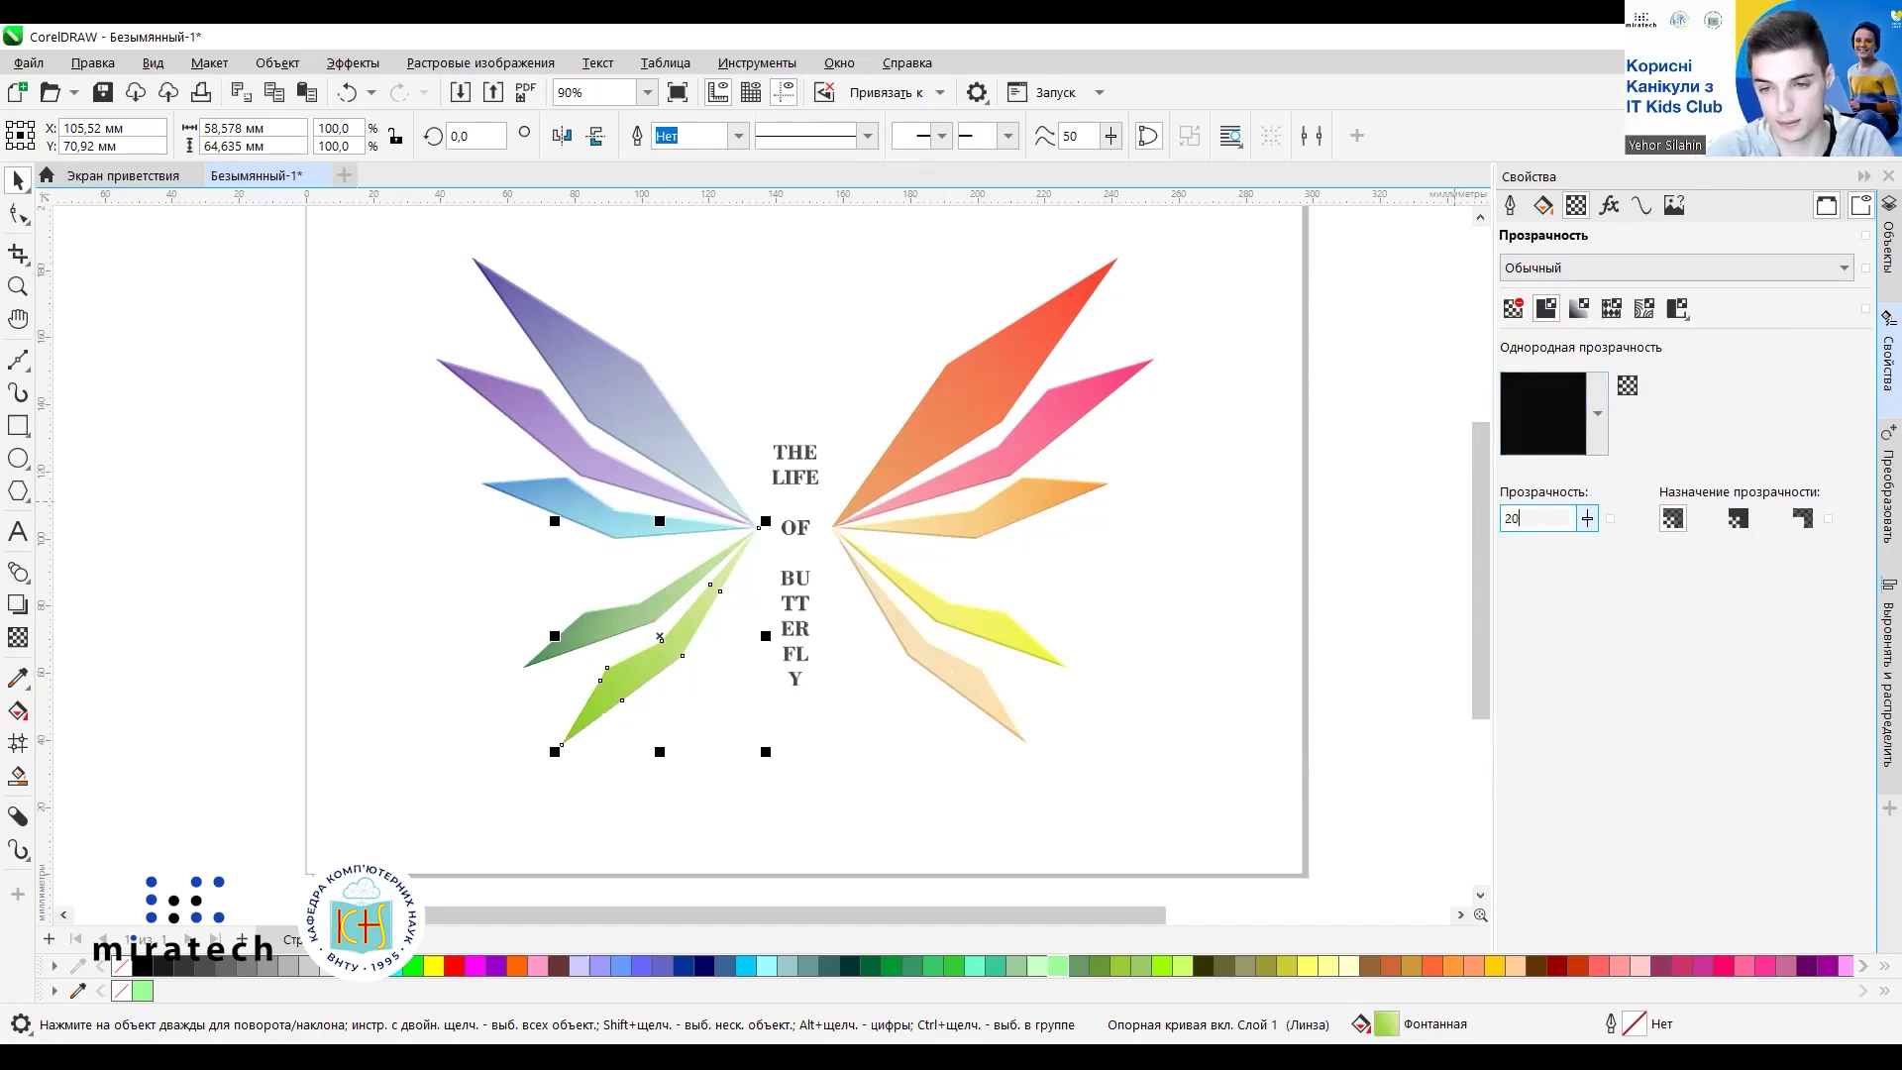
pyautogui.click(1131, 583)
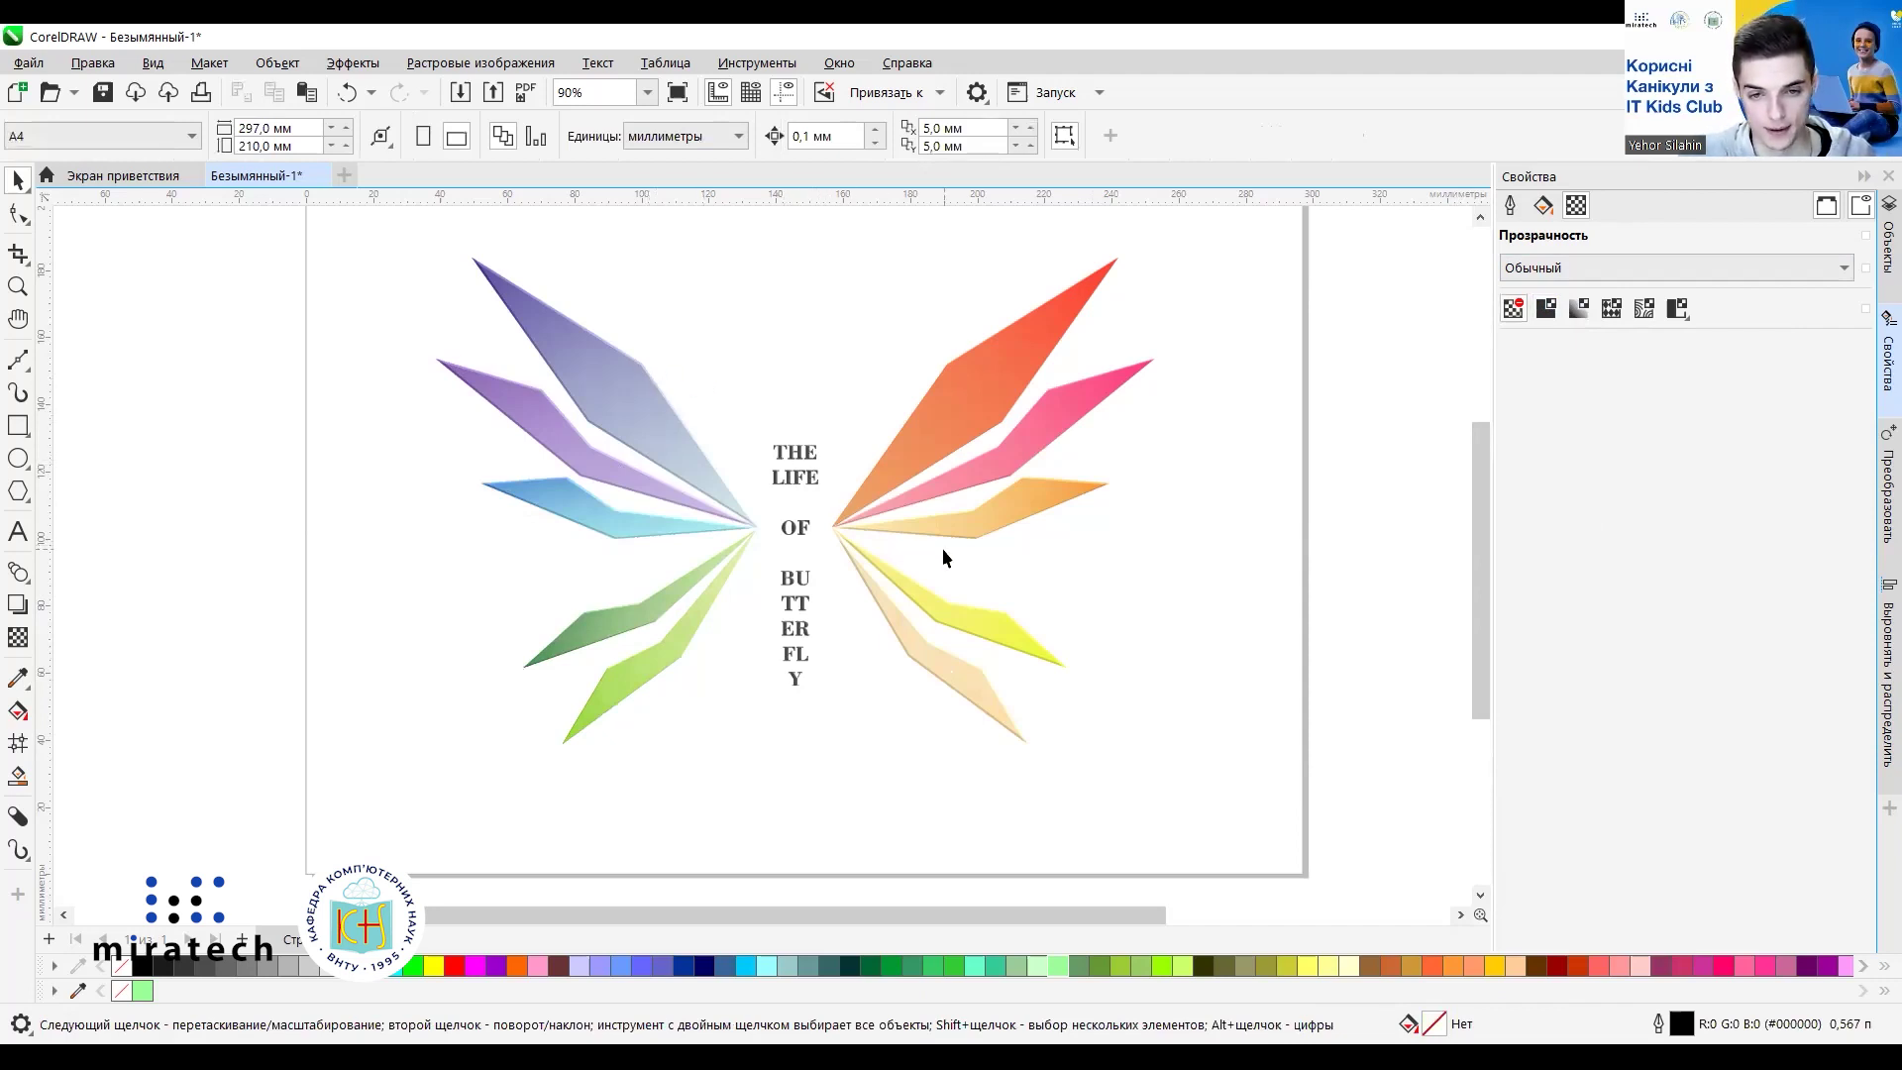
pyautogui.moveTo(1482, 511); pyautogui.dragTo(1494, 488)
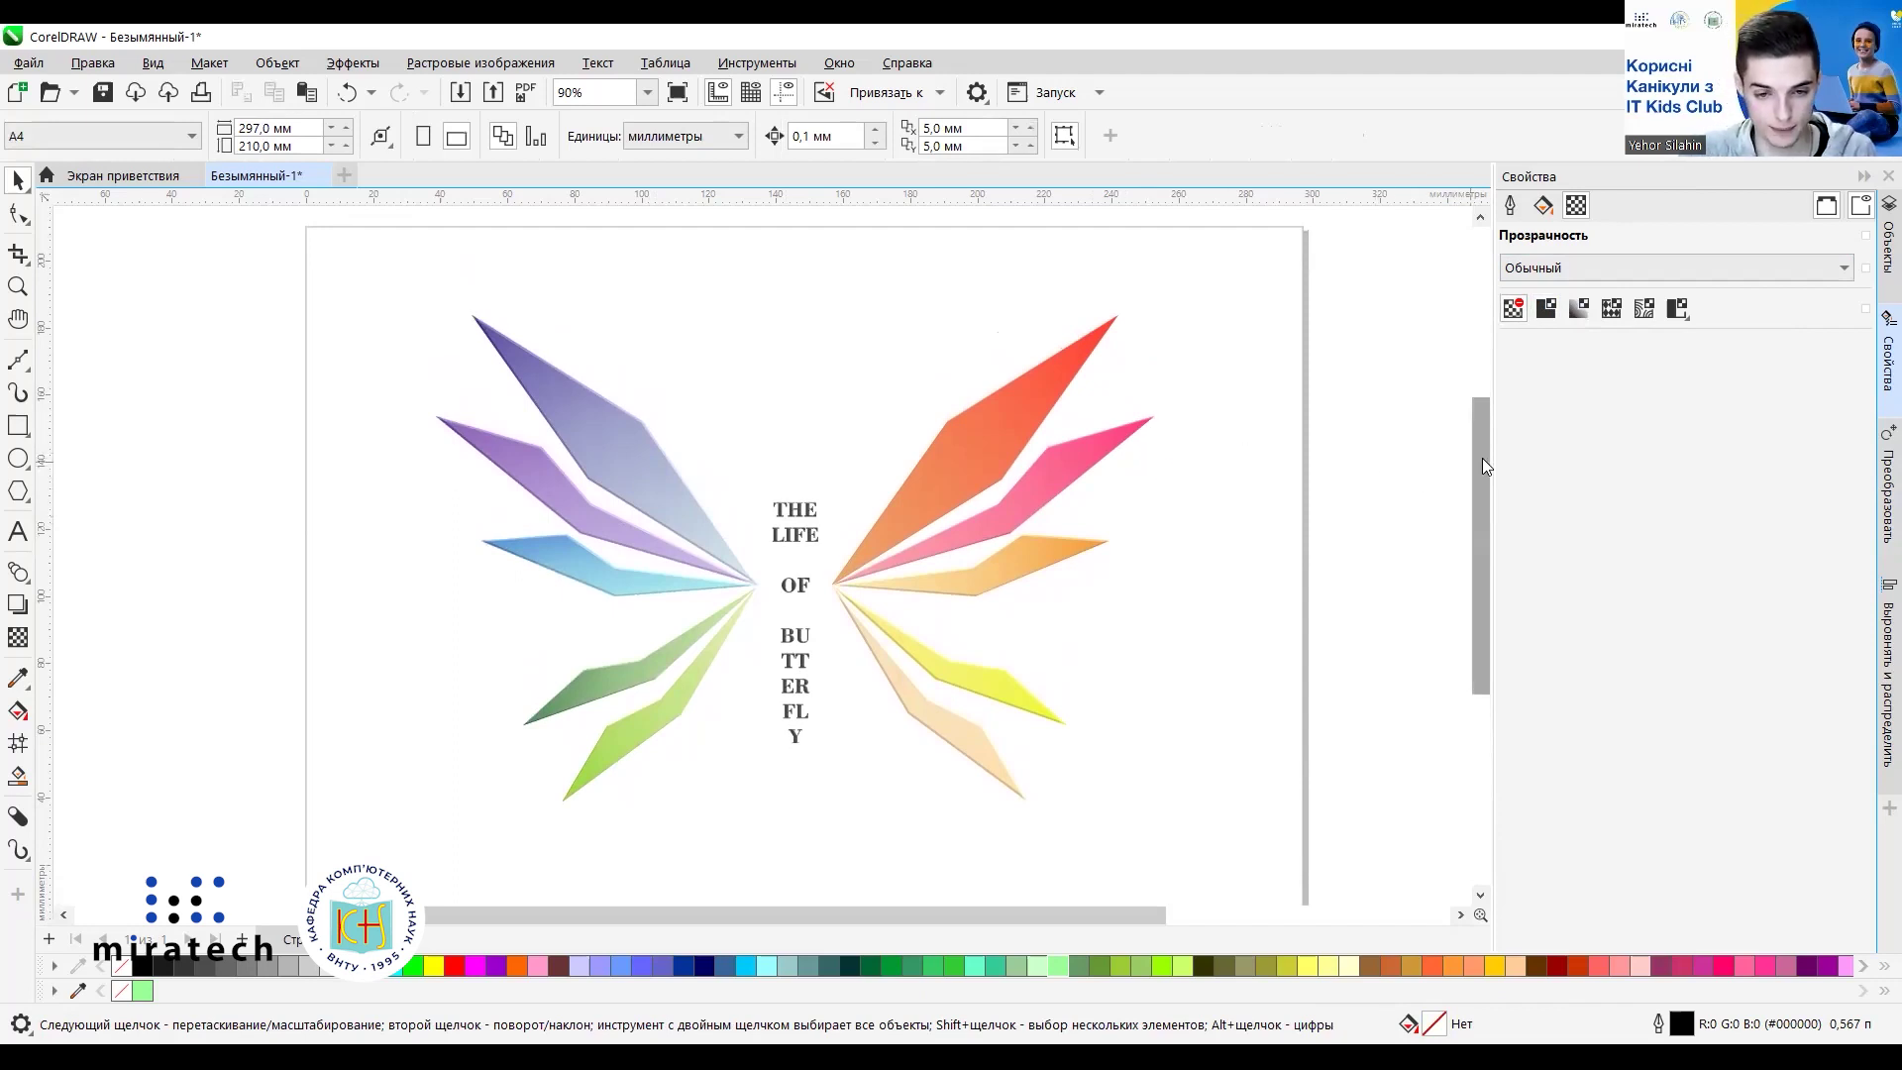
pyautogui.moveTo(1480, 458); pyautogui.dragTo(1476, 448)
pyautogui.moveTo(1476, 464); pyautogui.dragTo(1476, 454)
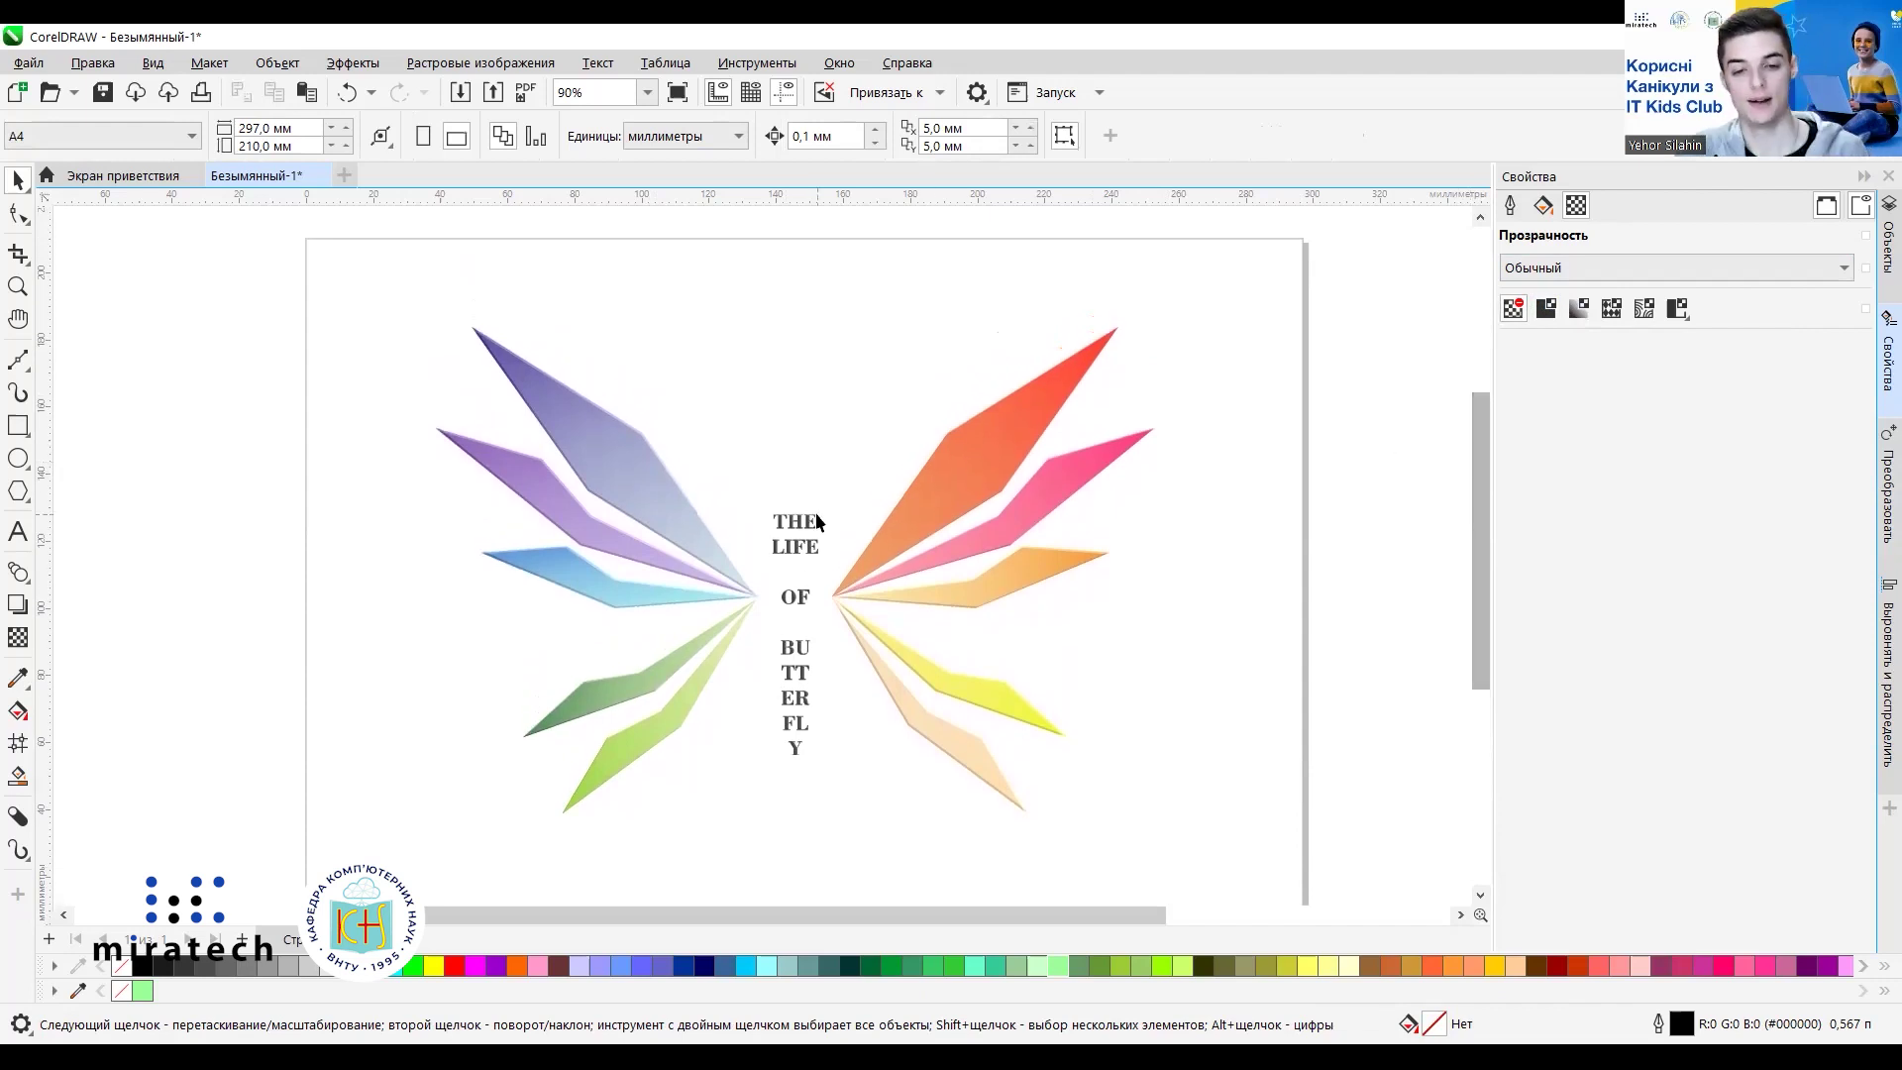